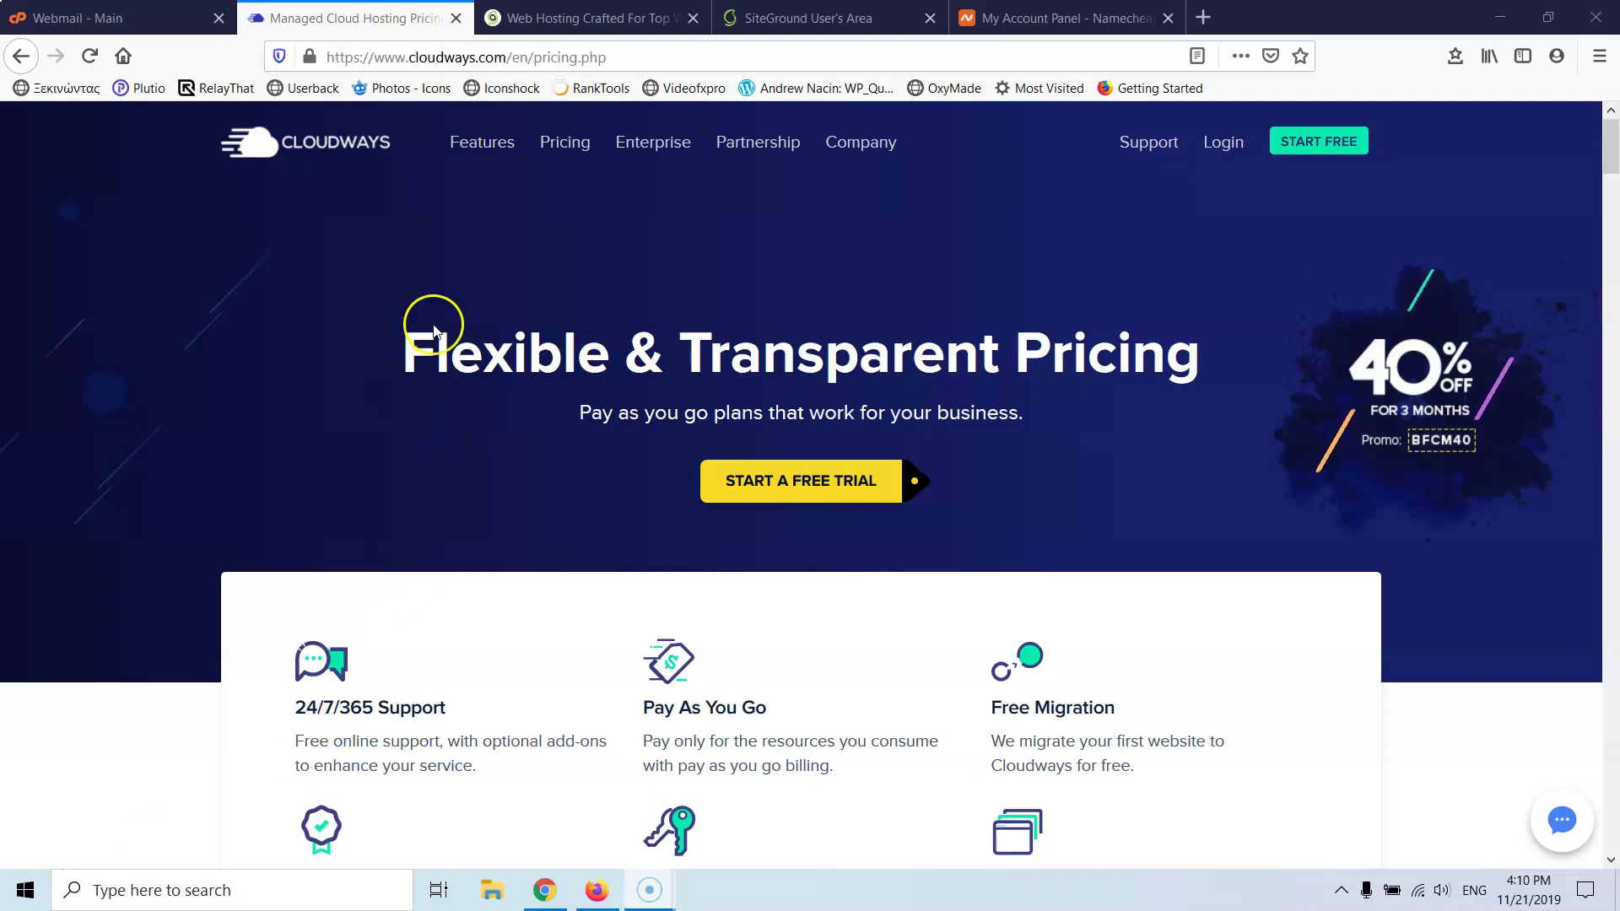
- Go from SiteGround's User's Area to the StartUp, GrowBig and GoGeek hosting plans page
left_click(824, 16)
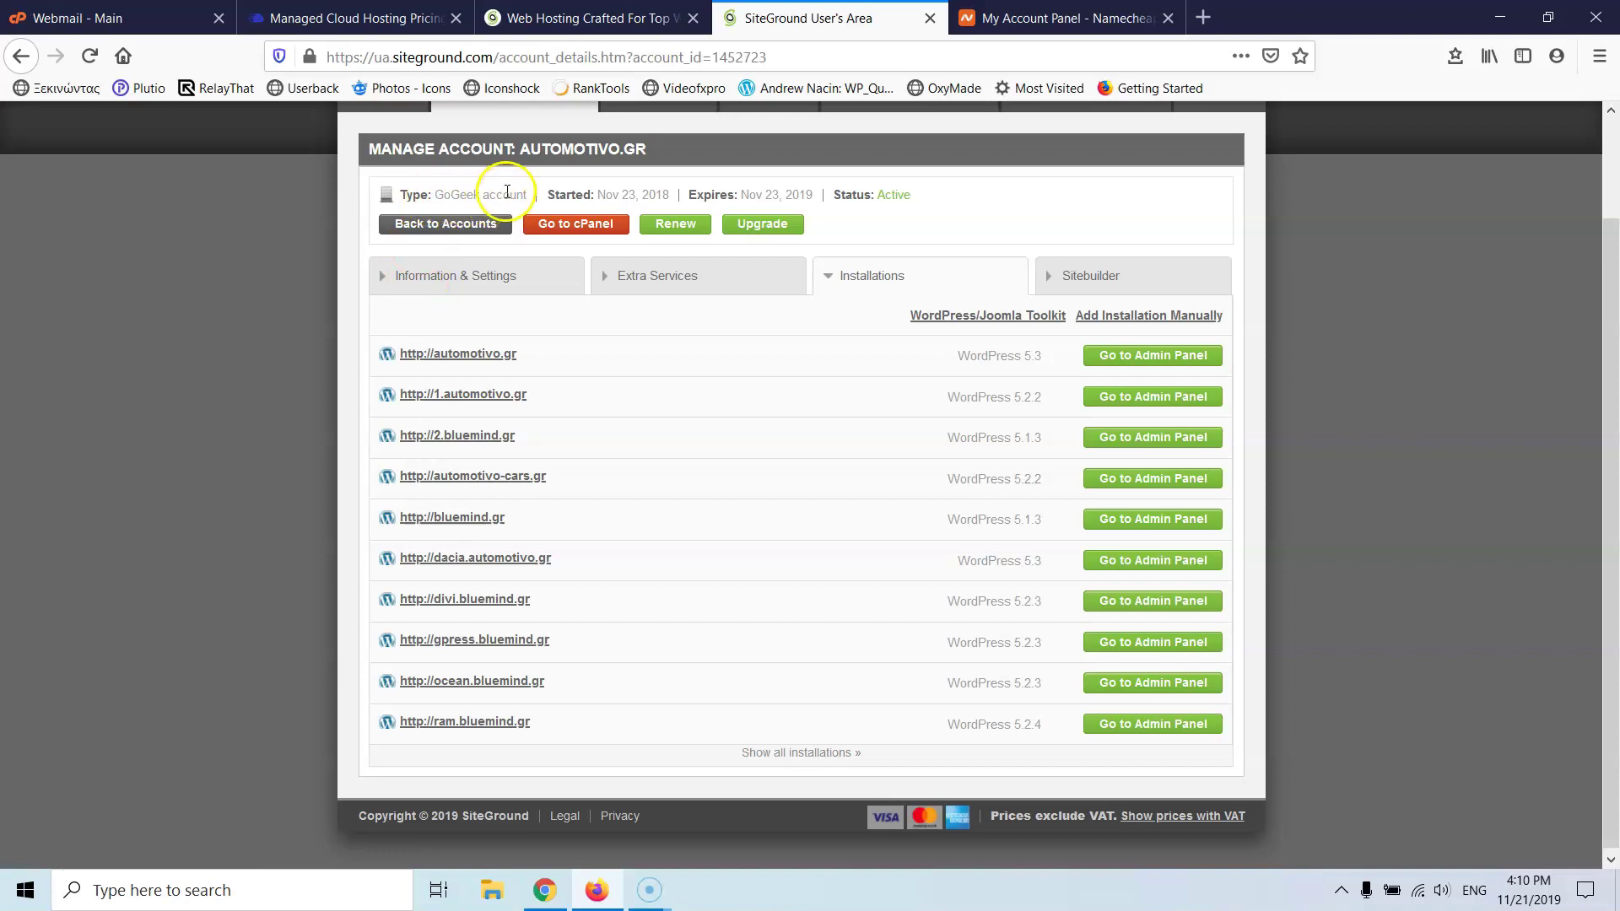
left_click(539, 18)
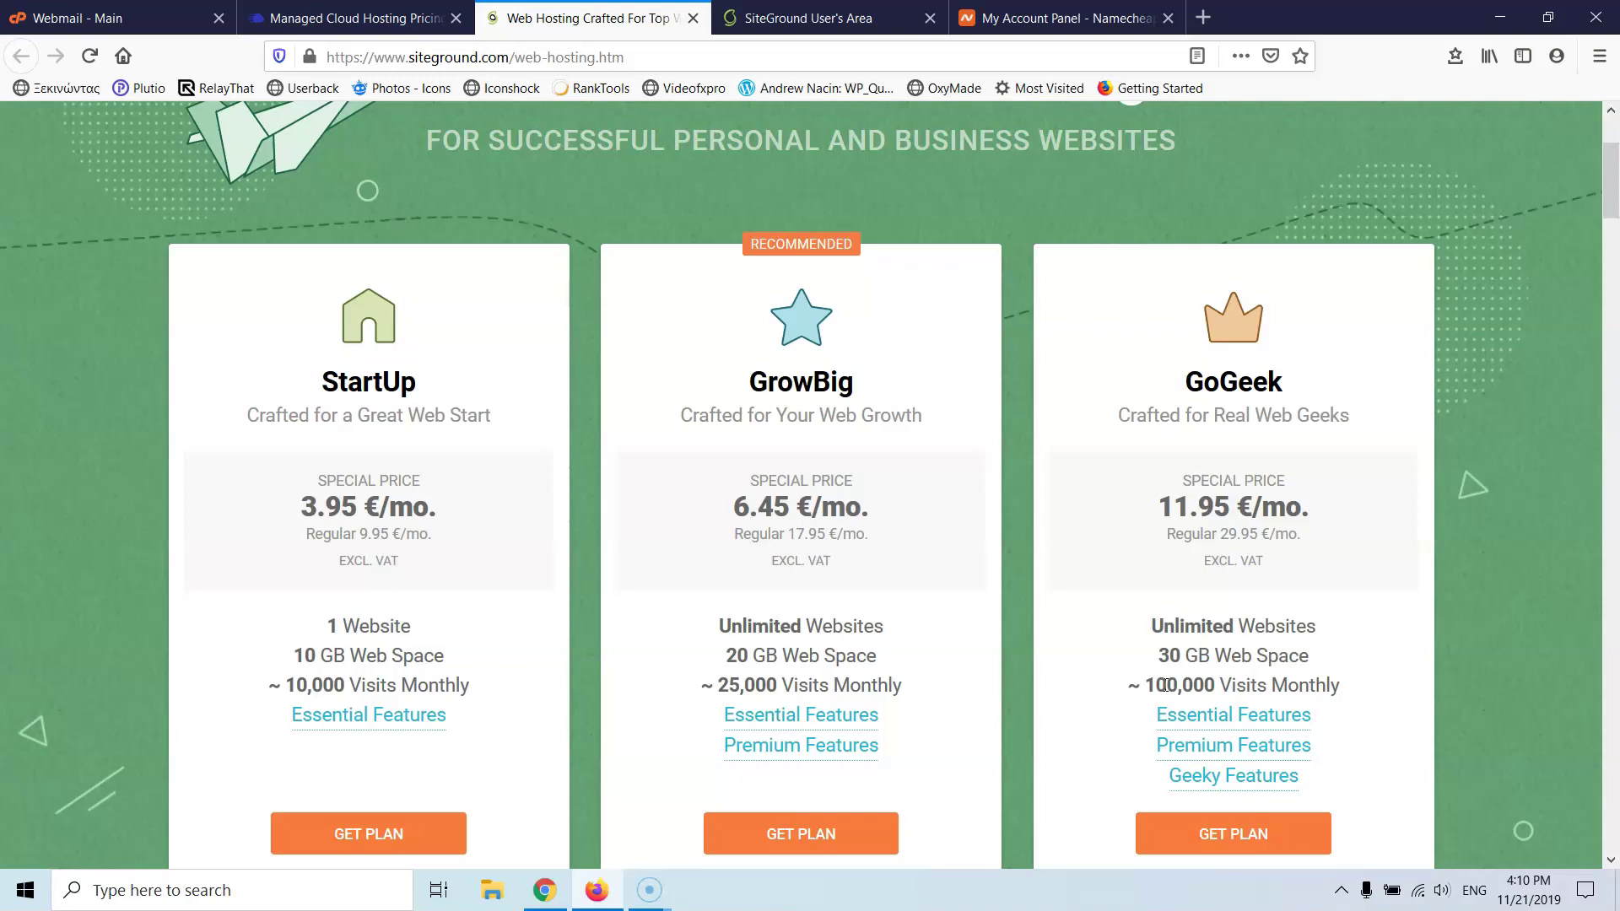
- Go back to Cloudways' Flexible & Transparent Pricing page
left_click(1279, 679)
left_click(363, 17)
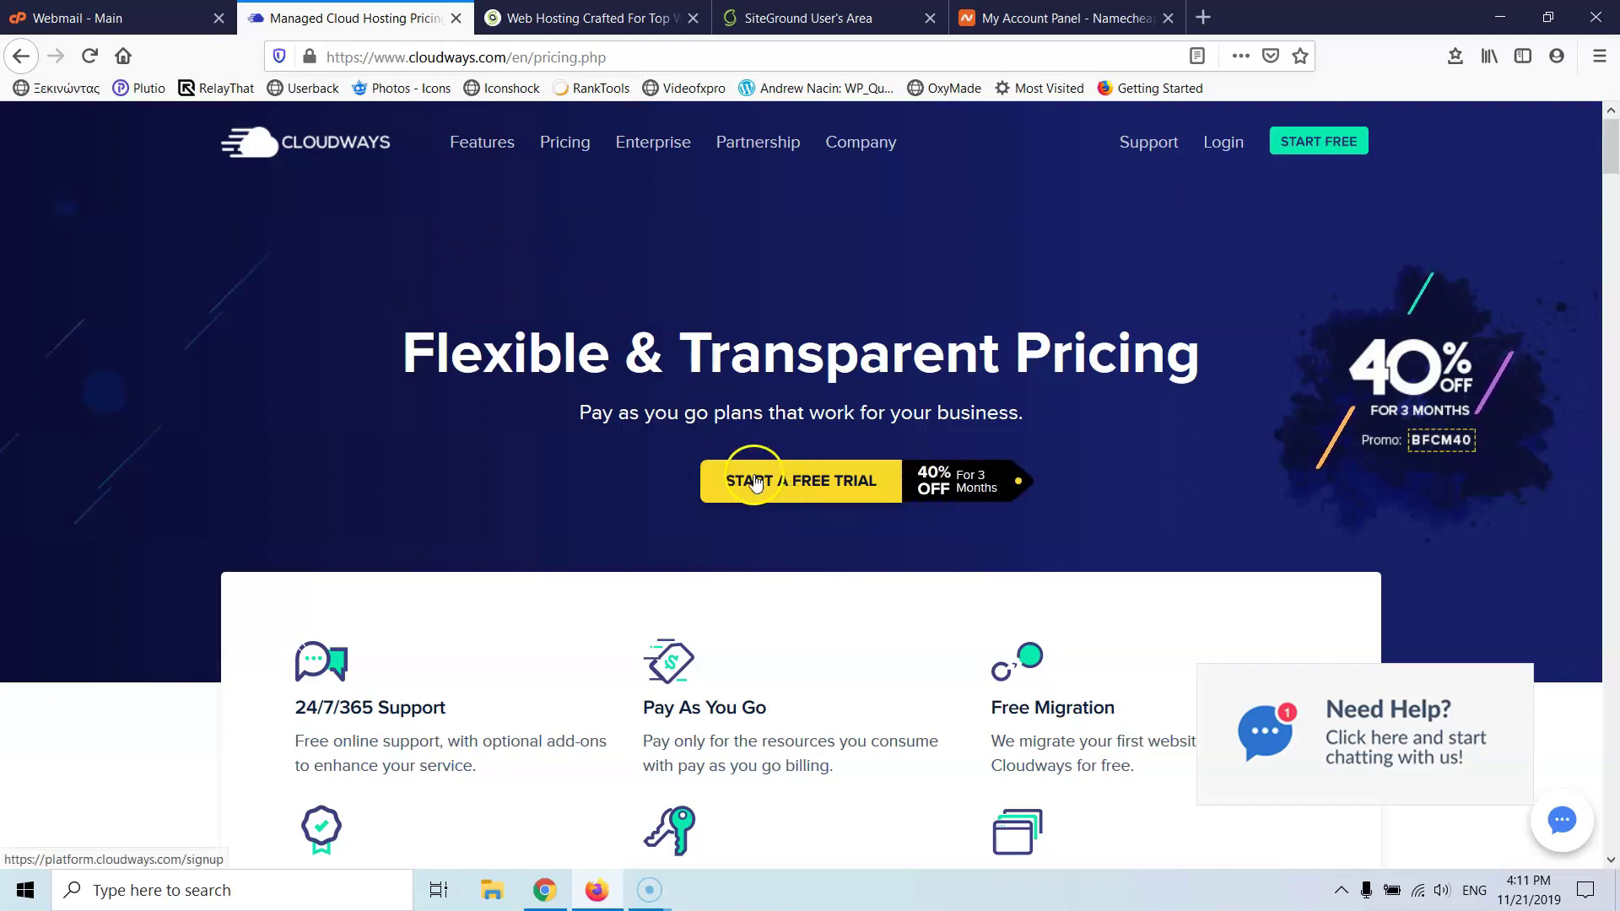
- Start a Cloudways free trial and fill in first name, last name, e-mail and password
left_click(804, 499)
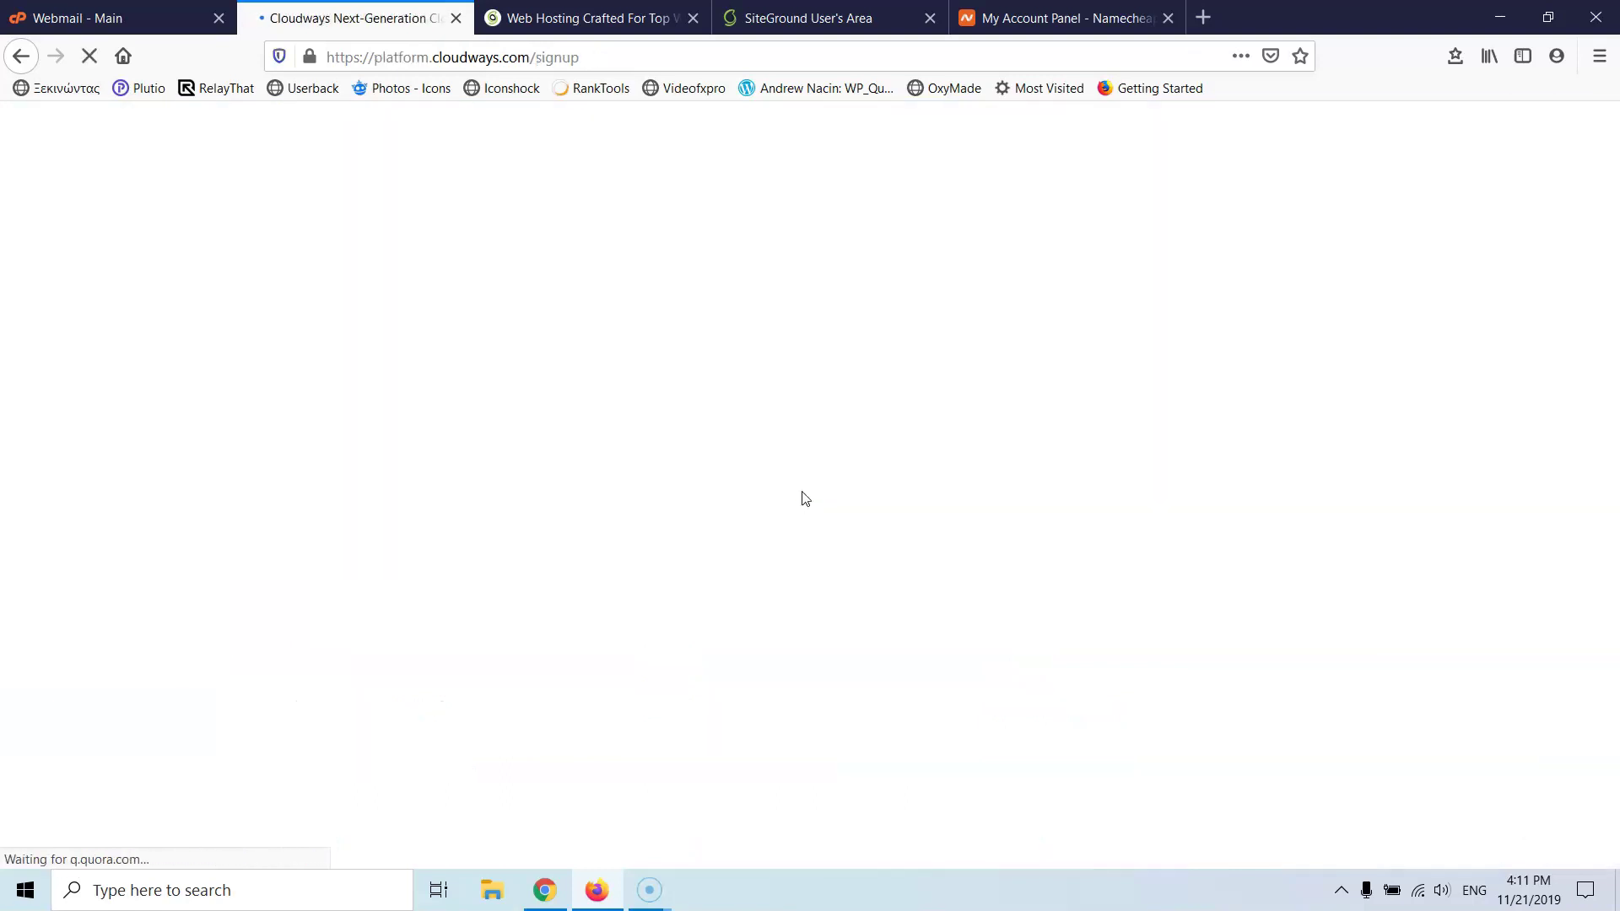
left_click(791, 496)
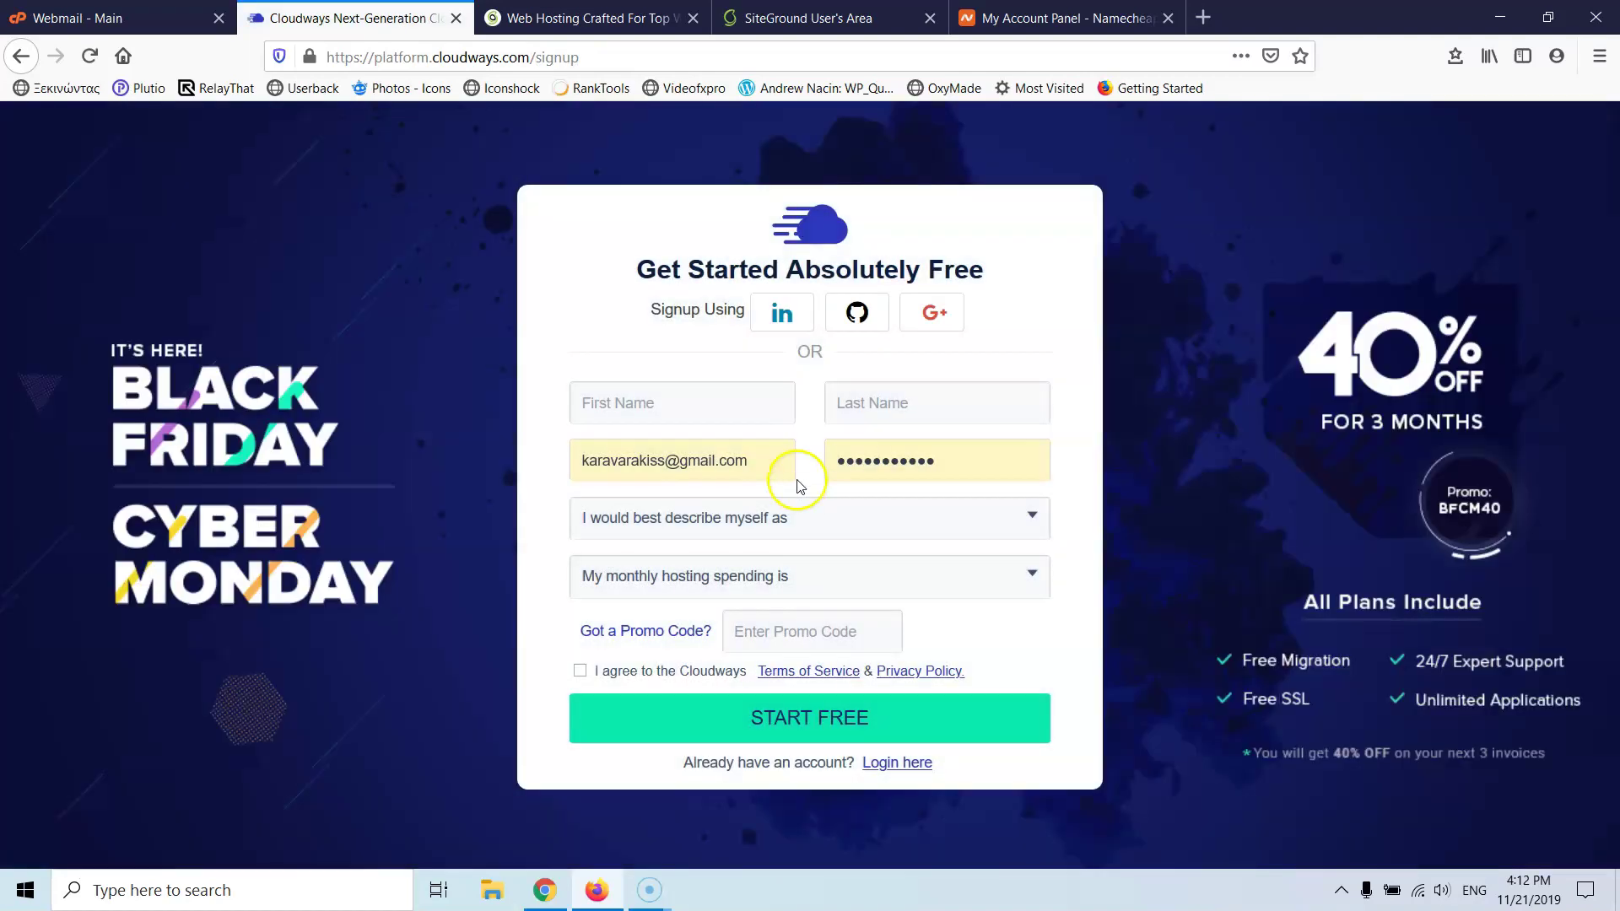
left_click(683, 406)
key("Tab")
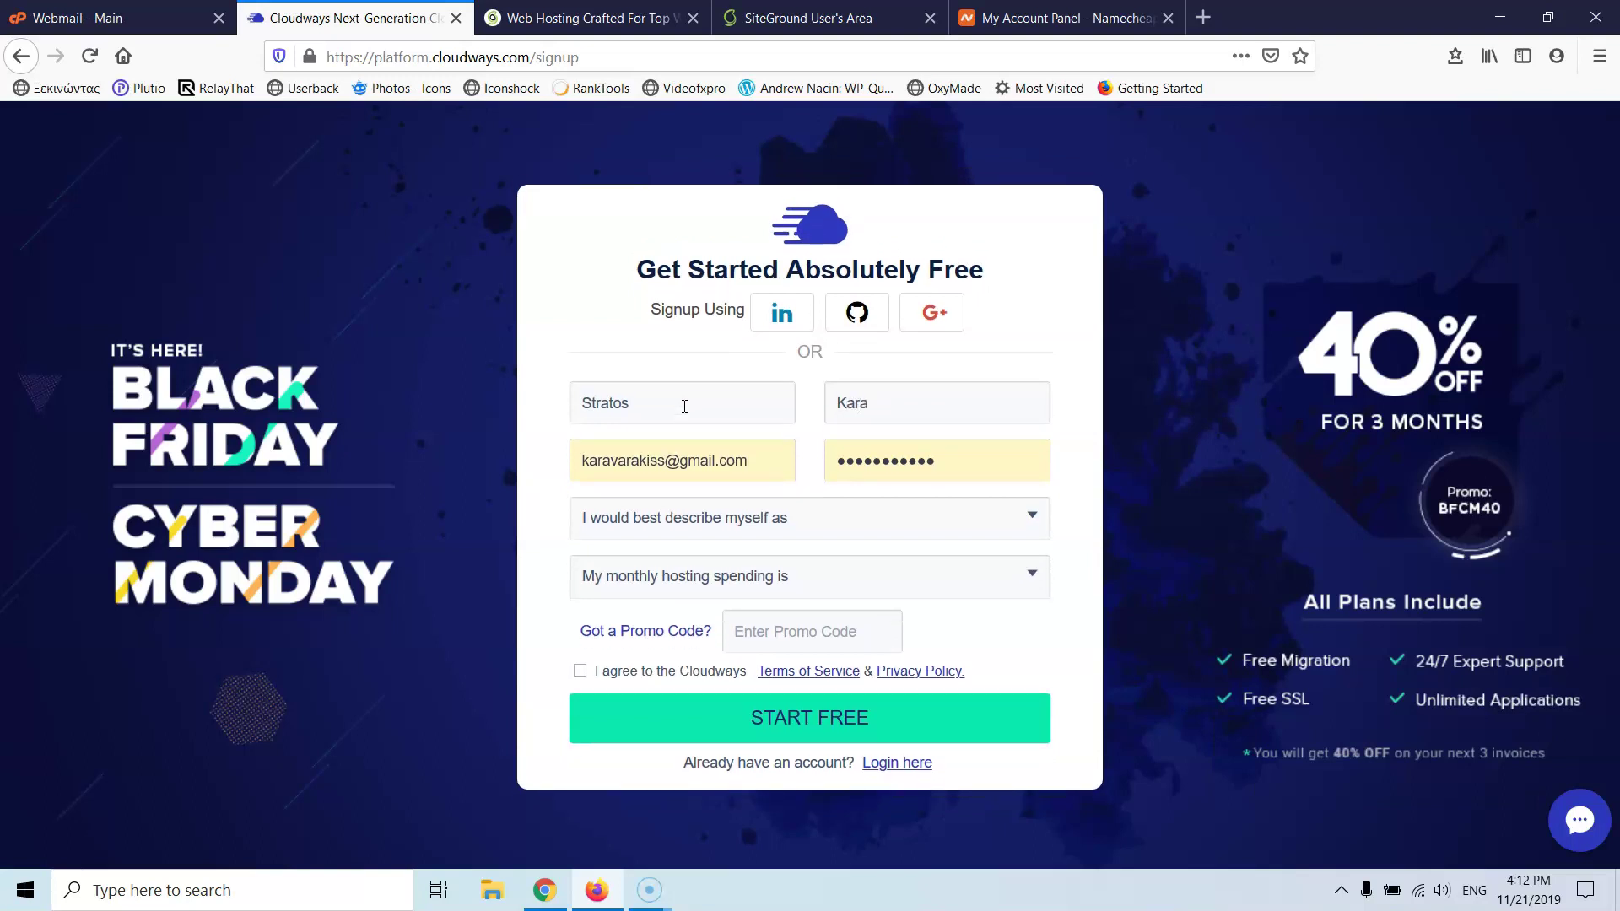
left_click_drag(749, 461, 493, 484)
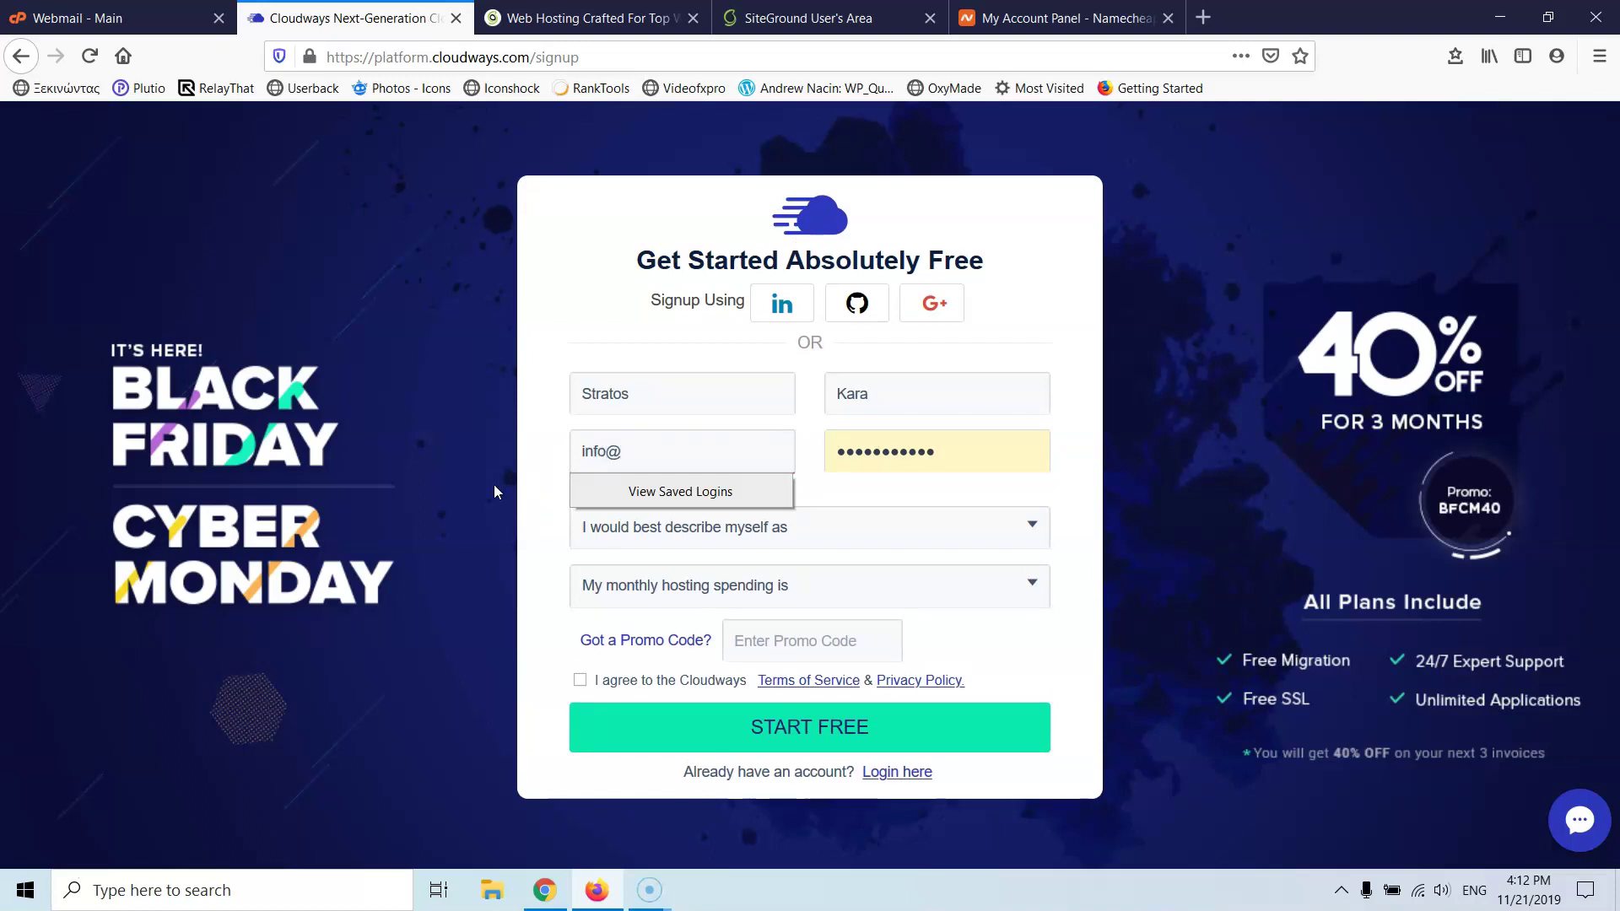
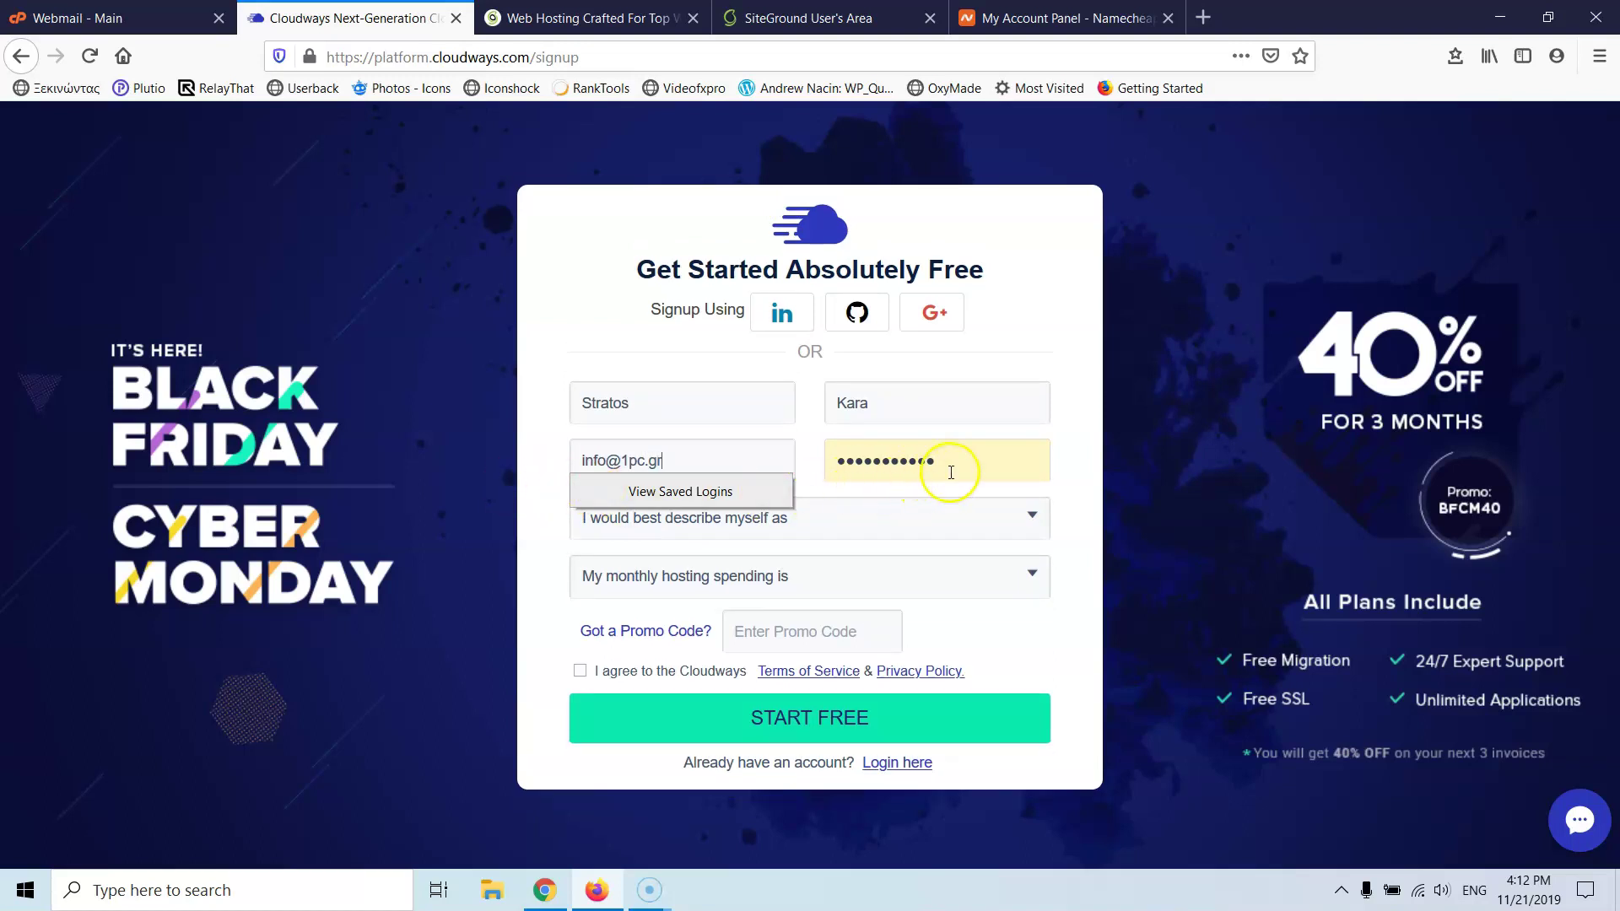
left_click(873, 481)
key("ctrl+a")
key("BackSpace")
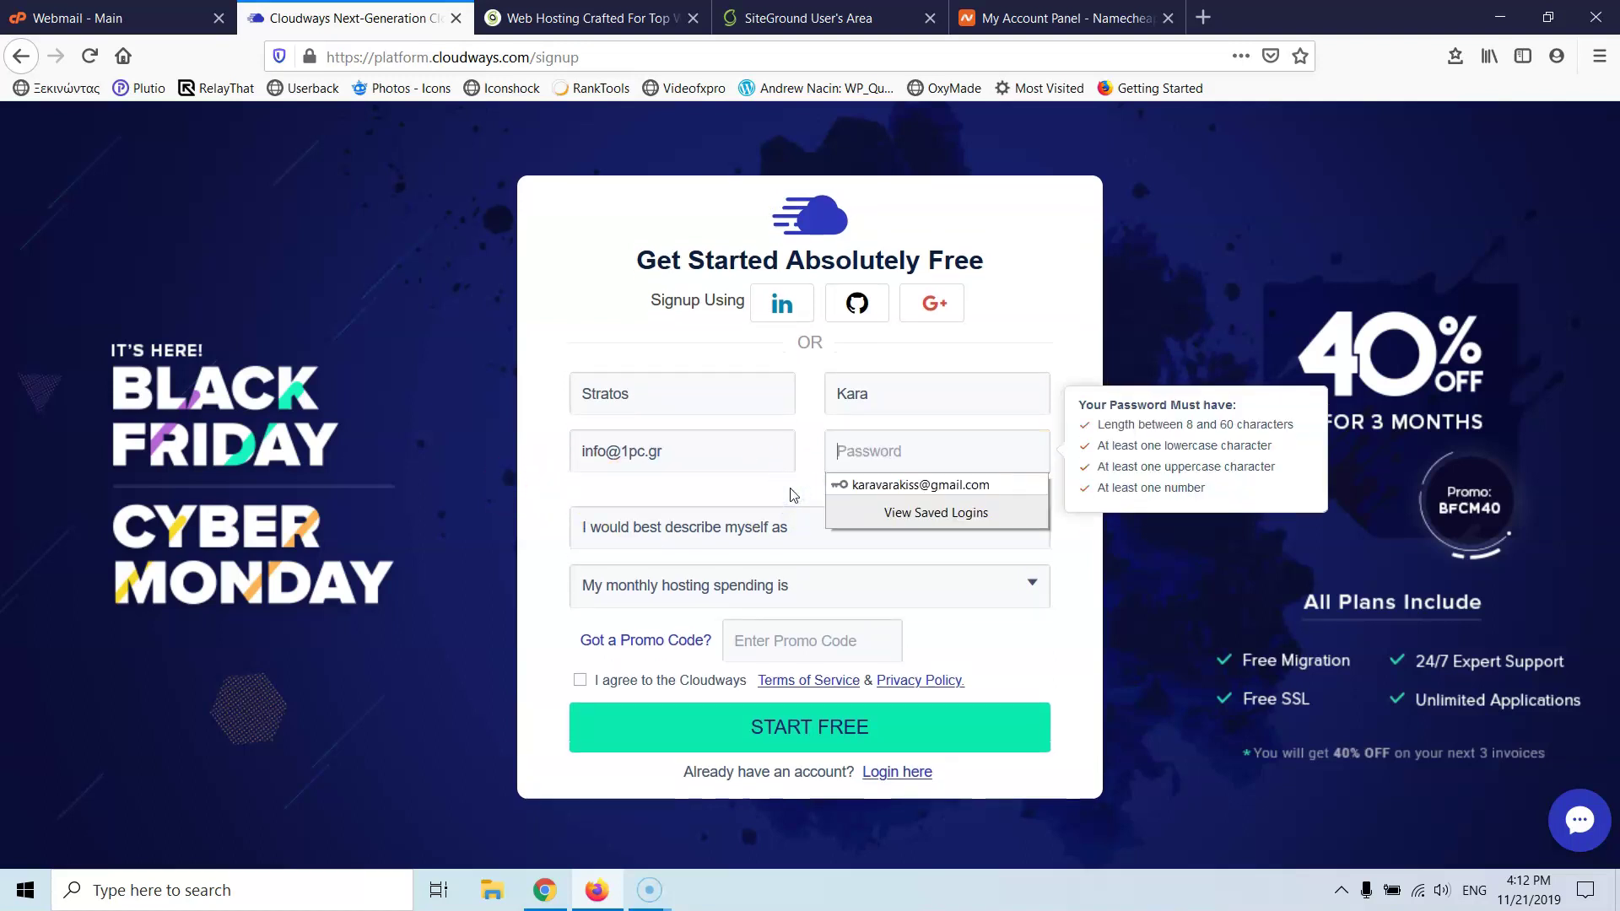
type("••••")
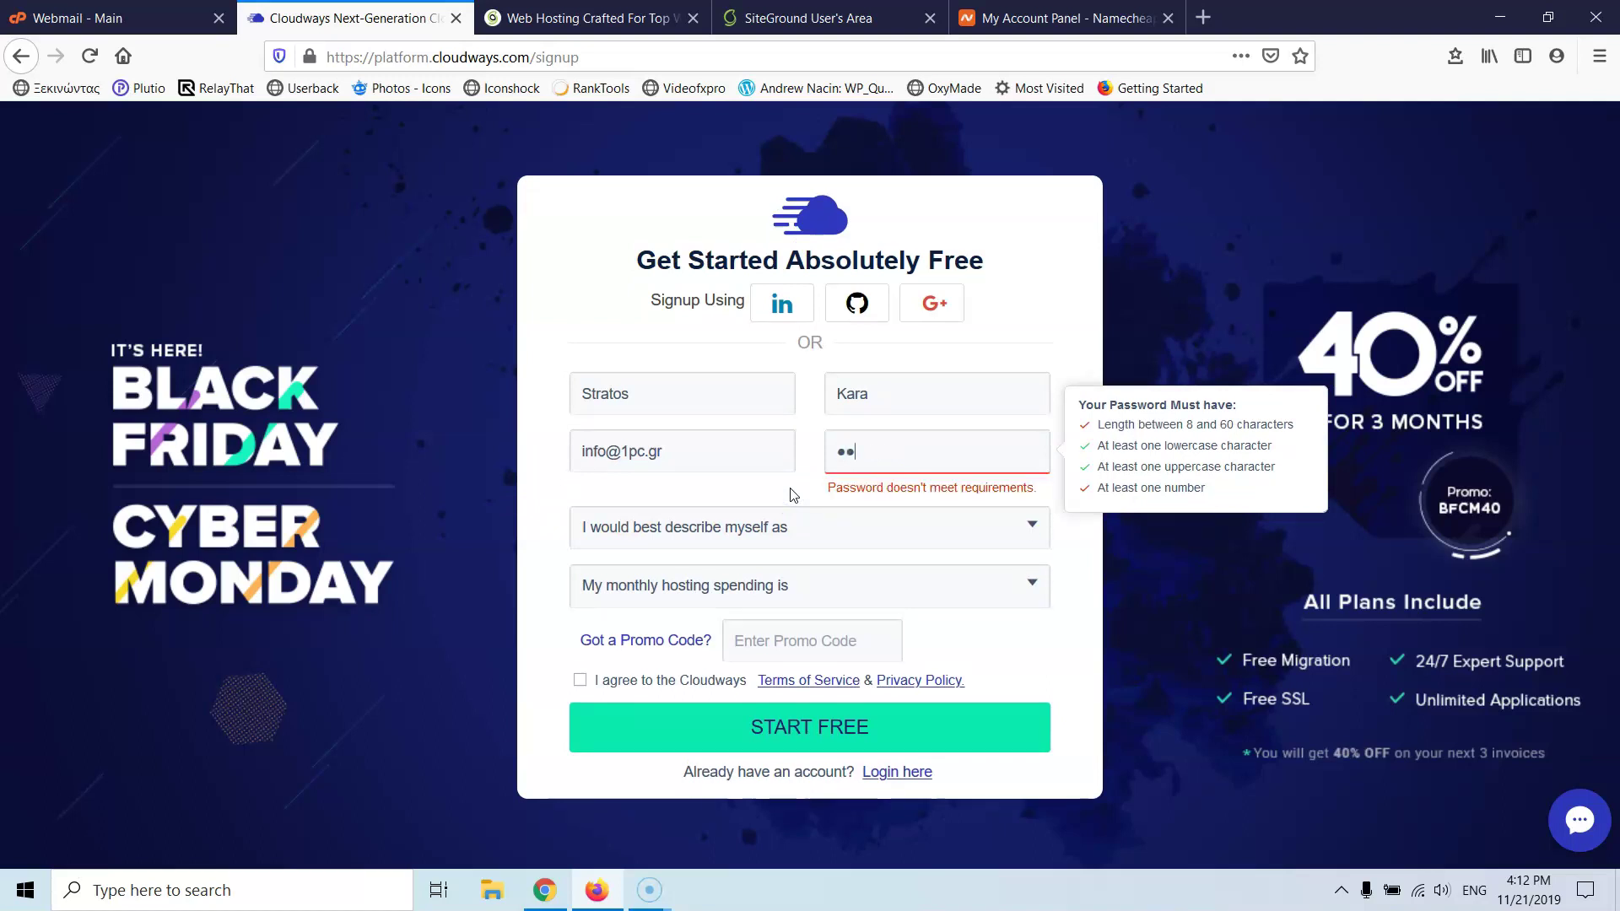
type("••••")
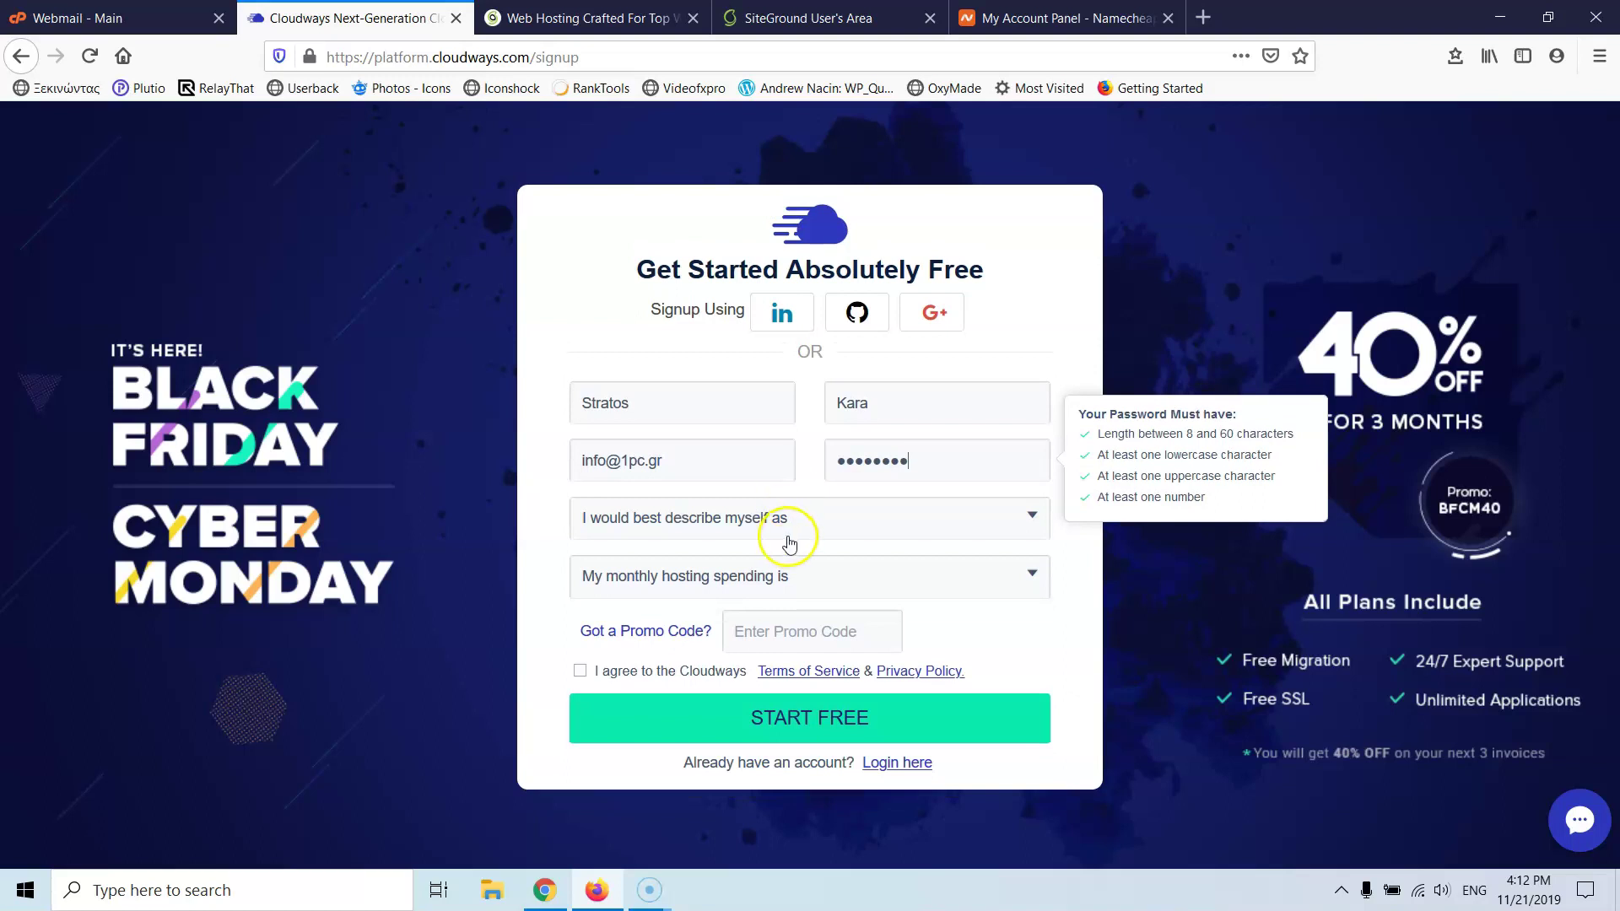
- Choose Freelance Developer/Designer and $0 - $50 monthly spending, accept the terms and submit
left_click(791, 530)
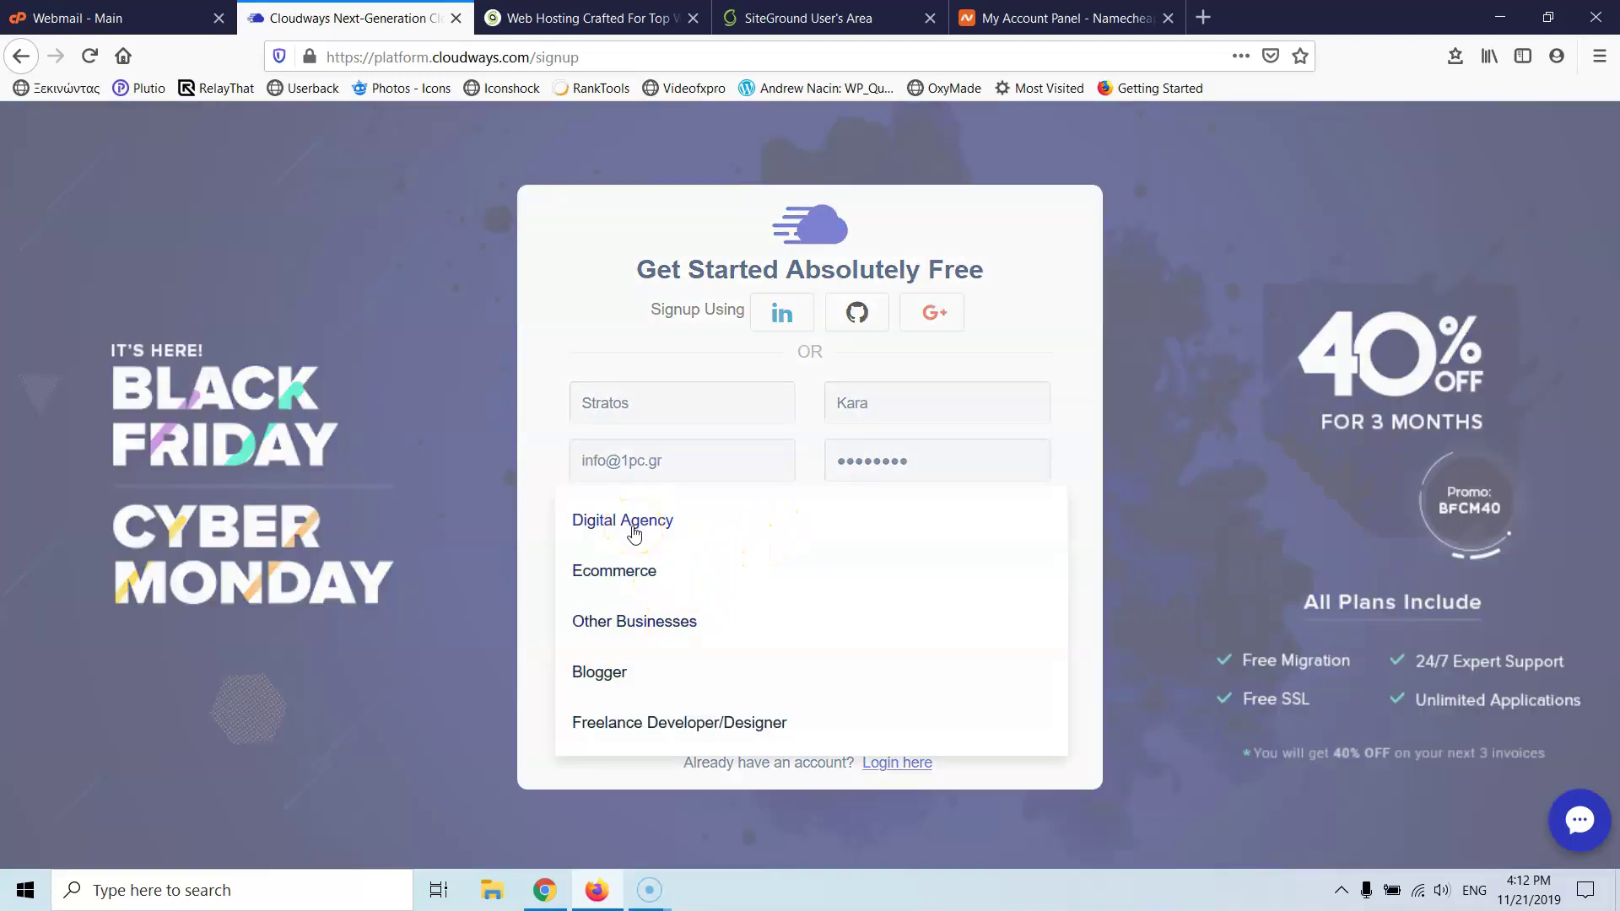
left_click(673, 734)
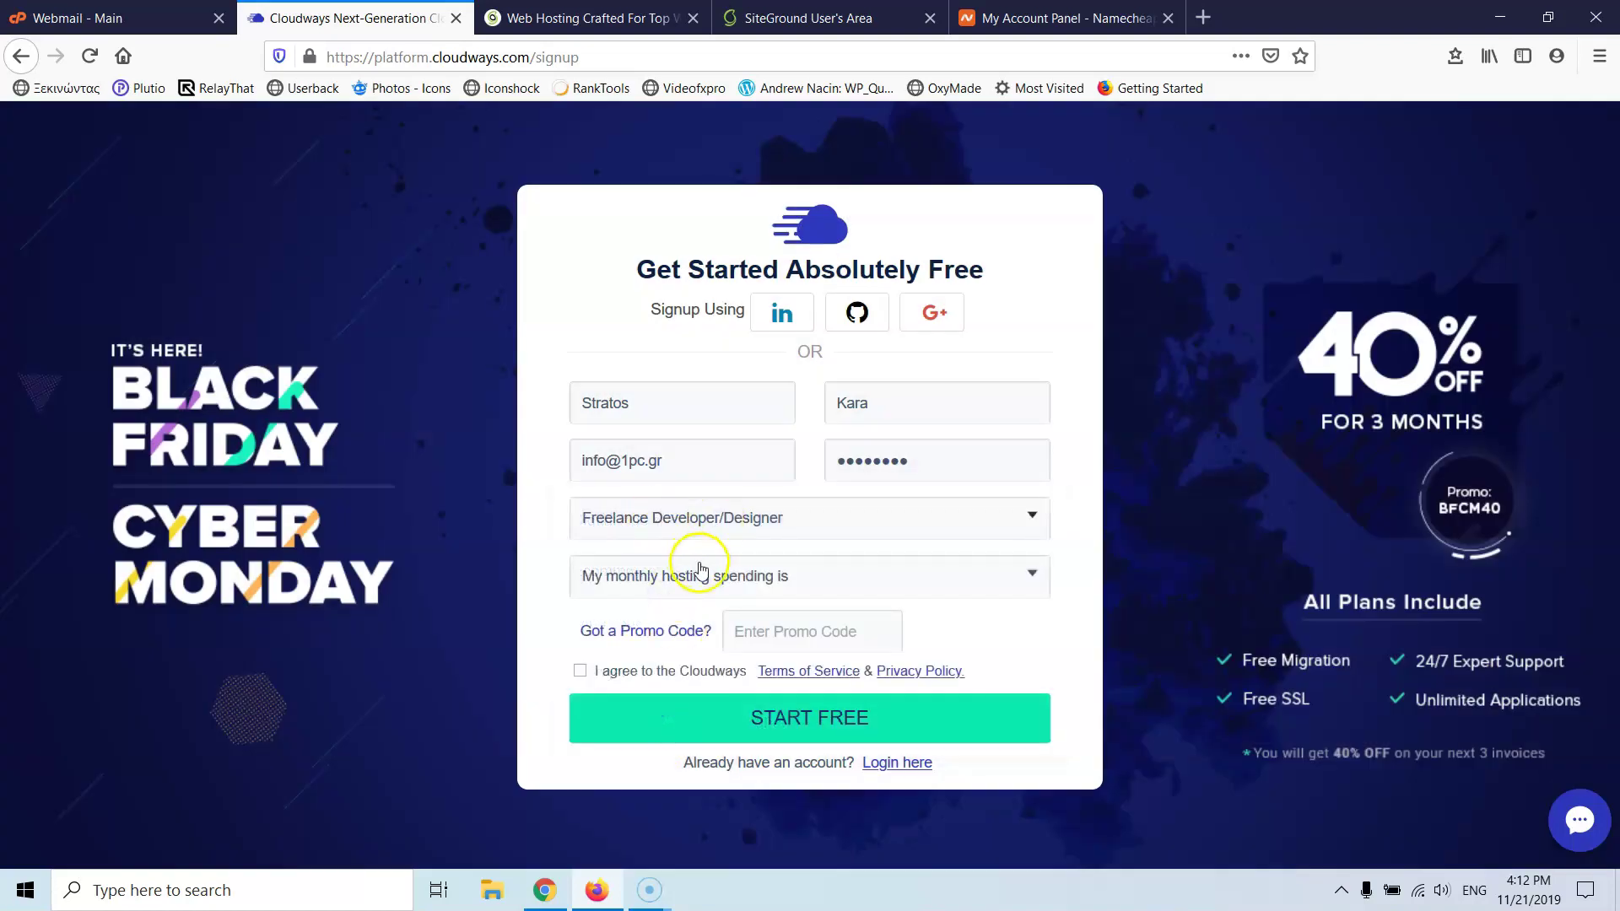
left_click(802, 577)
left_click(647, 578)
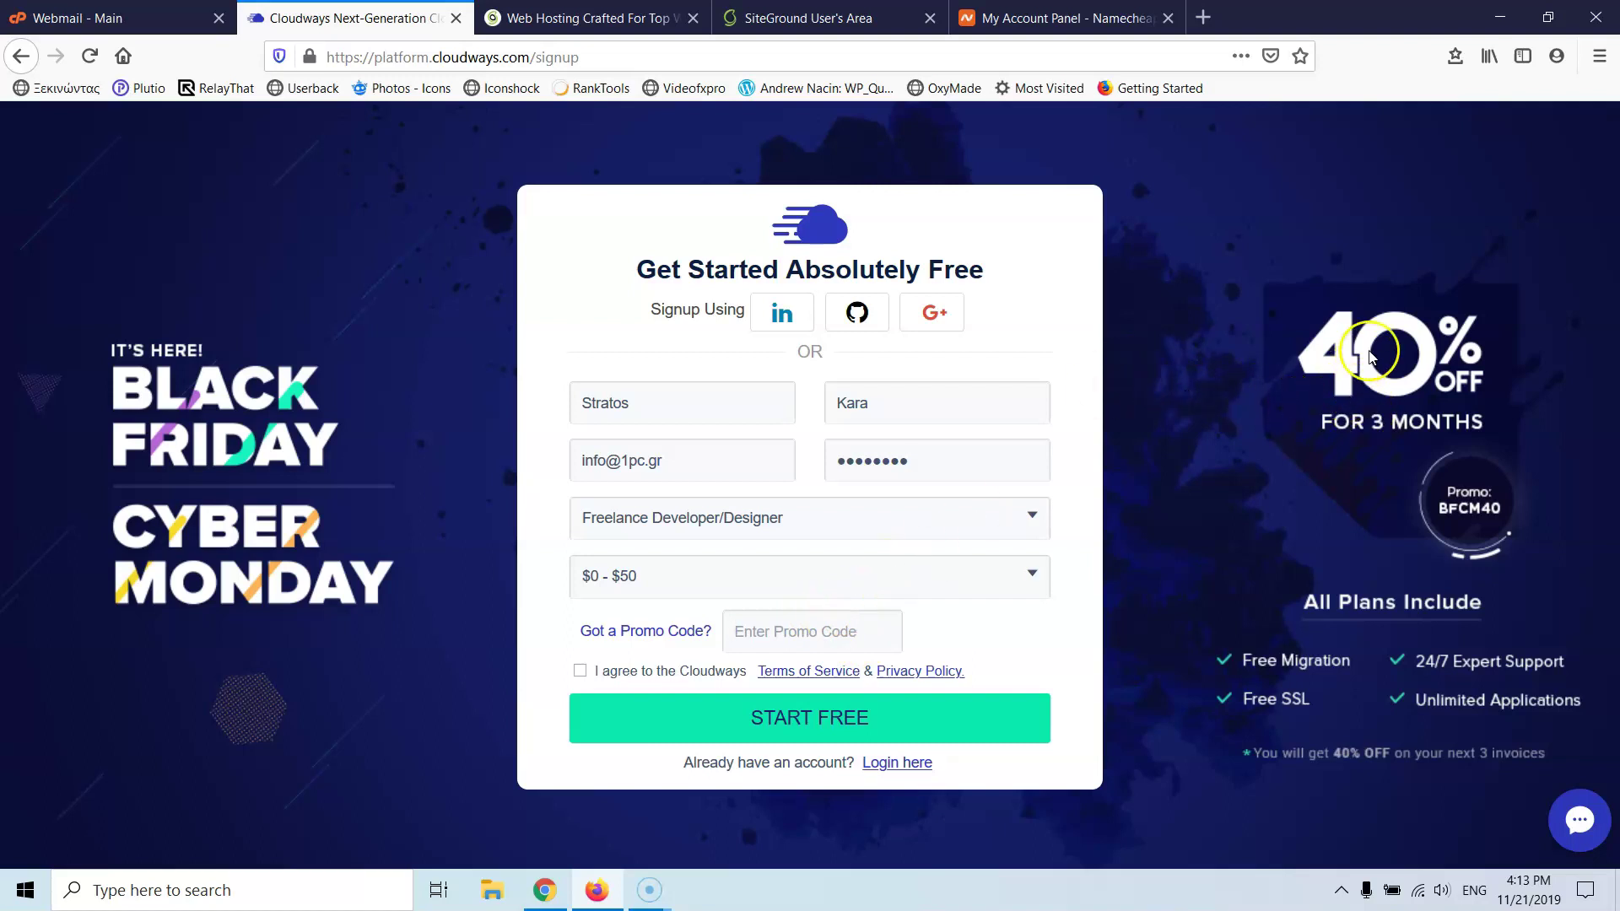
left_click(776, 620)
left_click(582, 675)
left_click(798, 718)
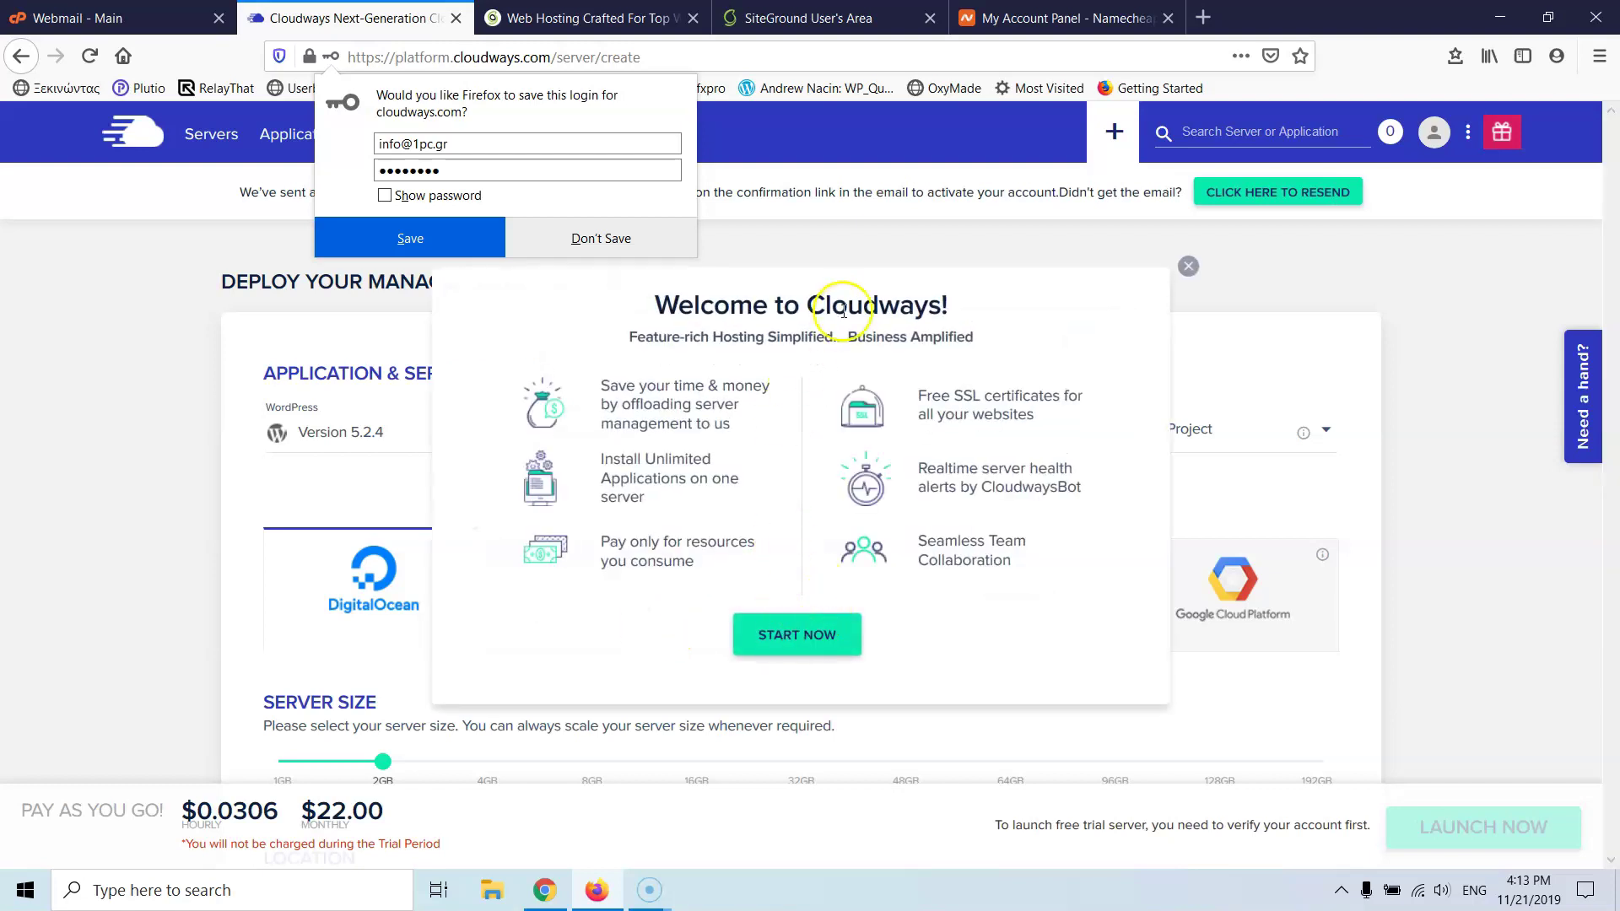
- Dismiss the Welcome to Cloudways dialog and scroll down to the Server Size and Location options
left_click(811, 646)
scroll(634, 536, "down", 3)
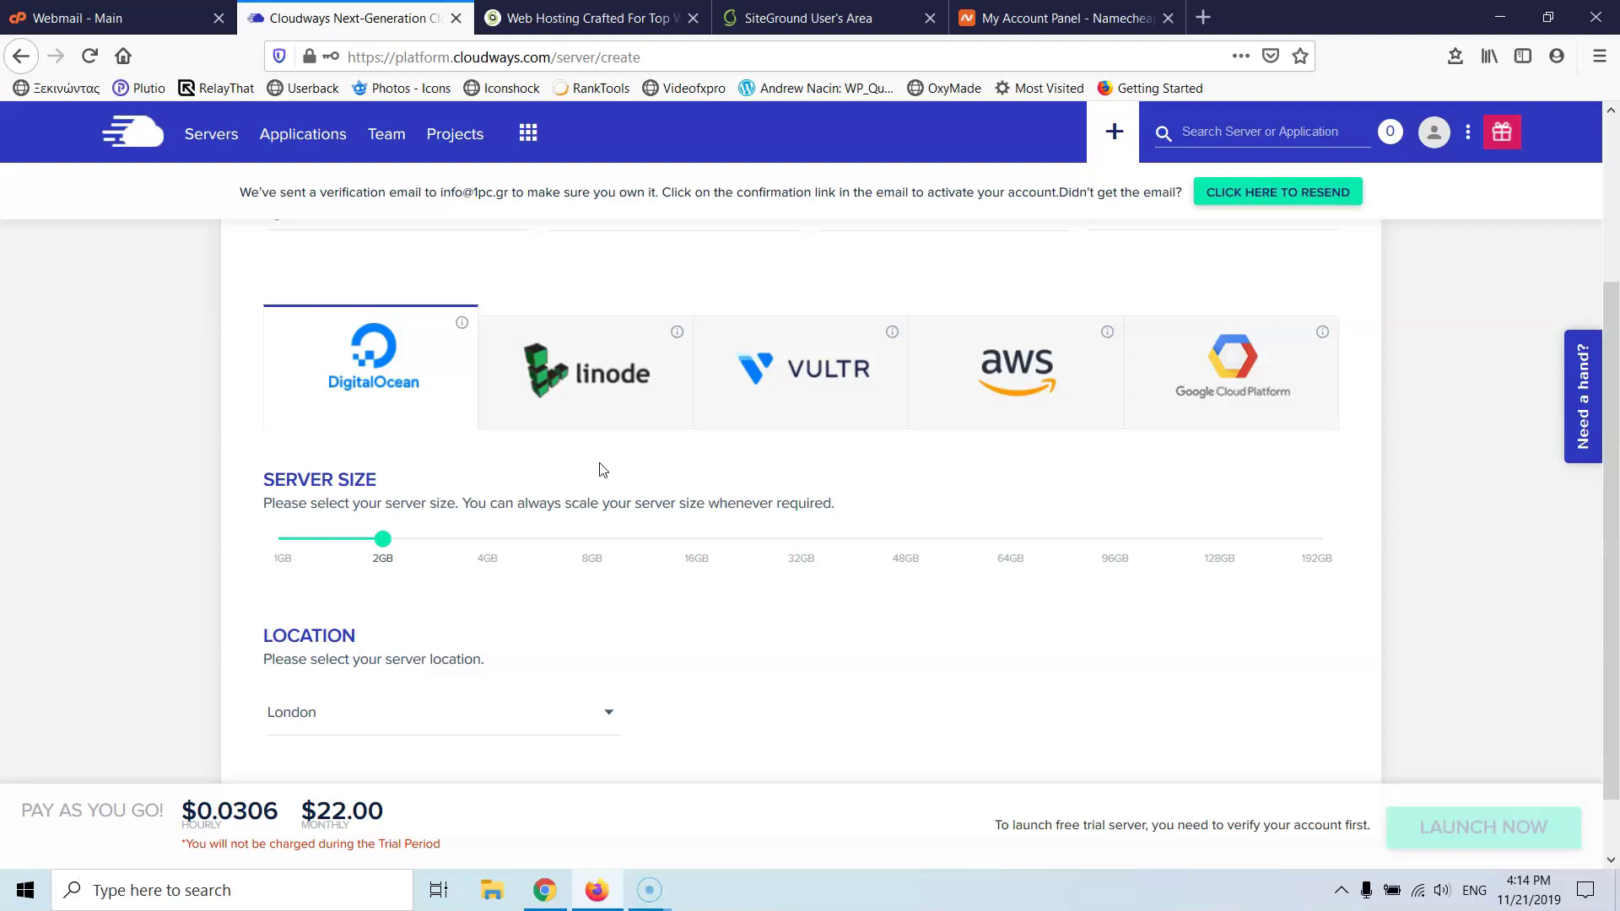
- Load cloudways.com in a new browser tab
left_click(595, 17)
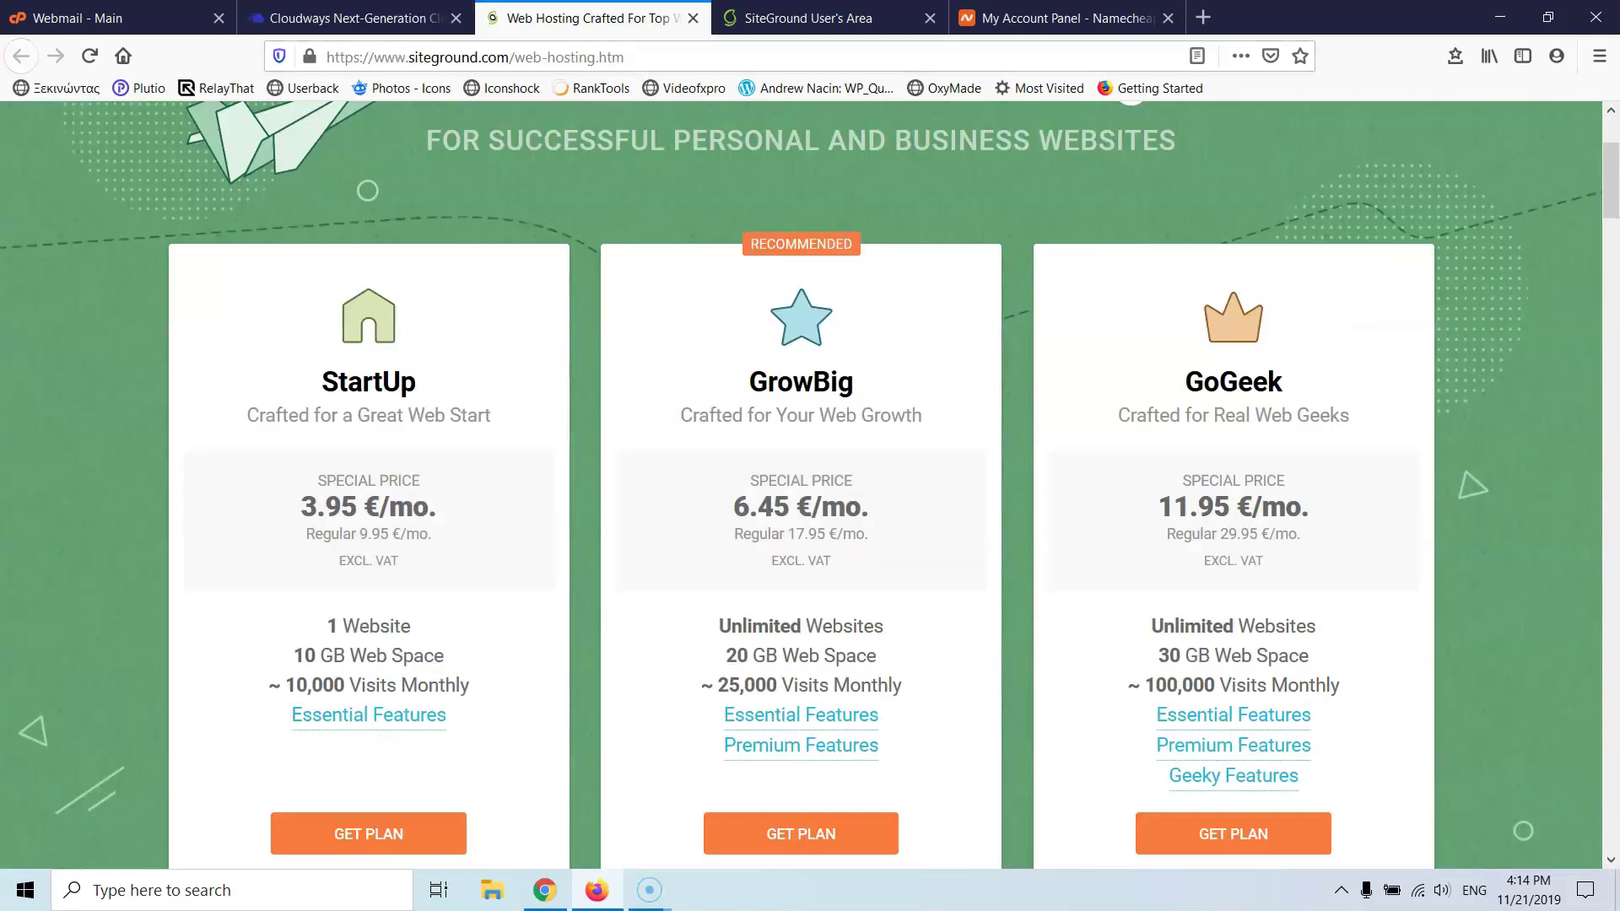
scroll(570, 322, "up", 3)
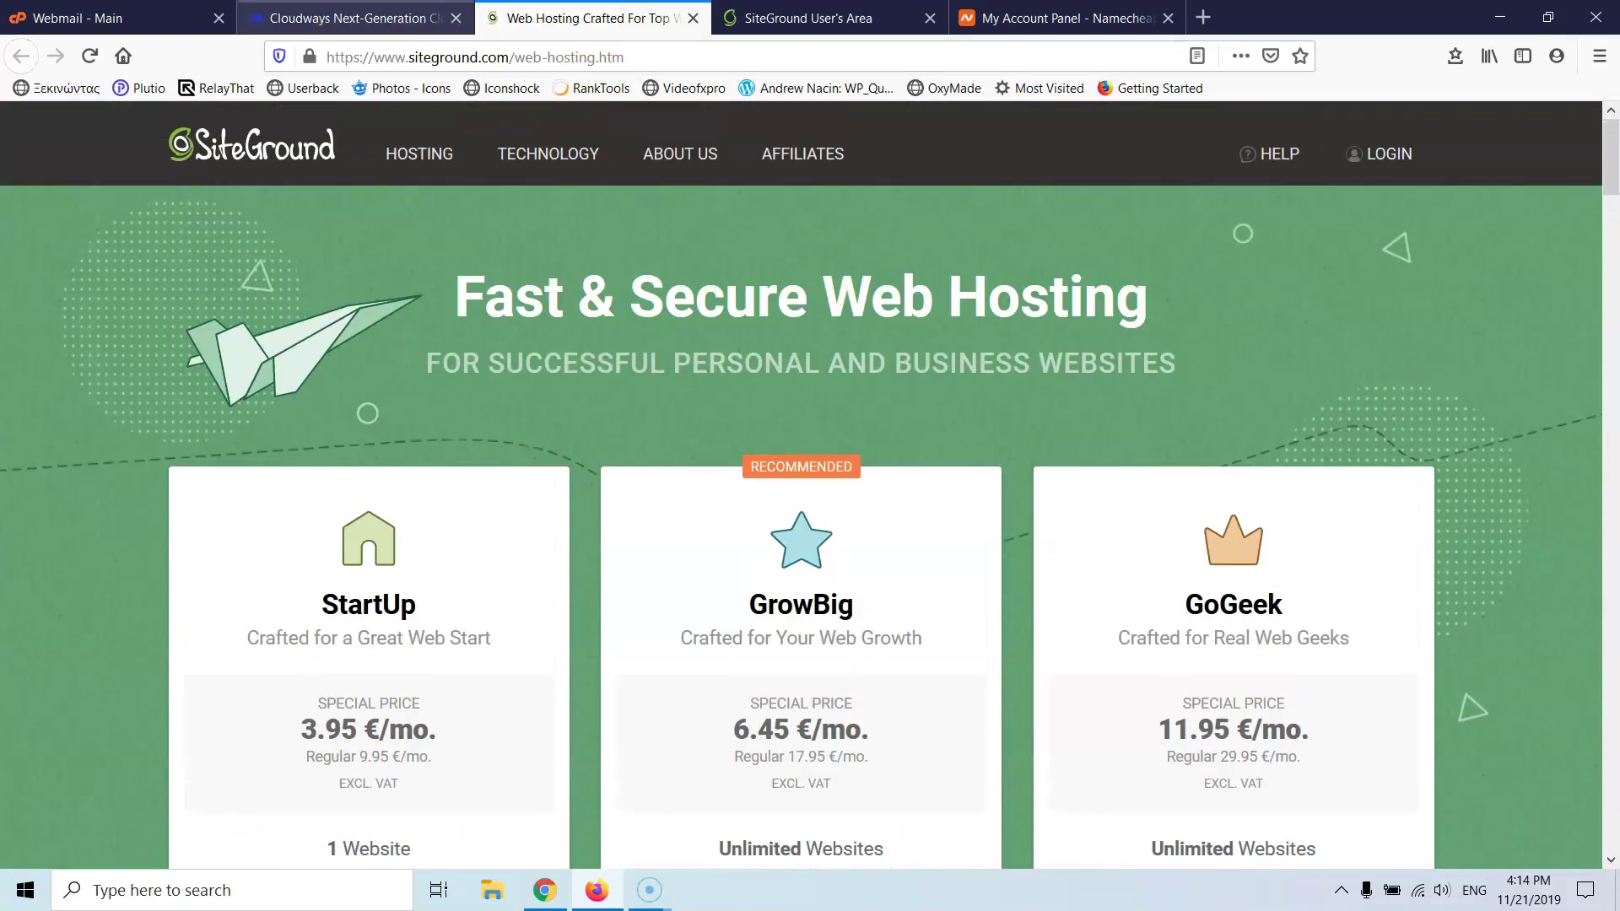
key("ctrl+shift+Tab")
scroll(488, 343, "up", 3)
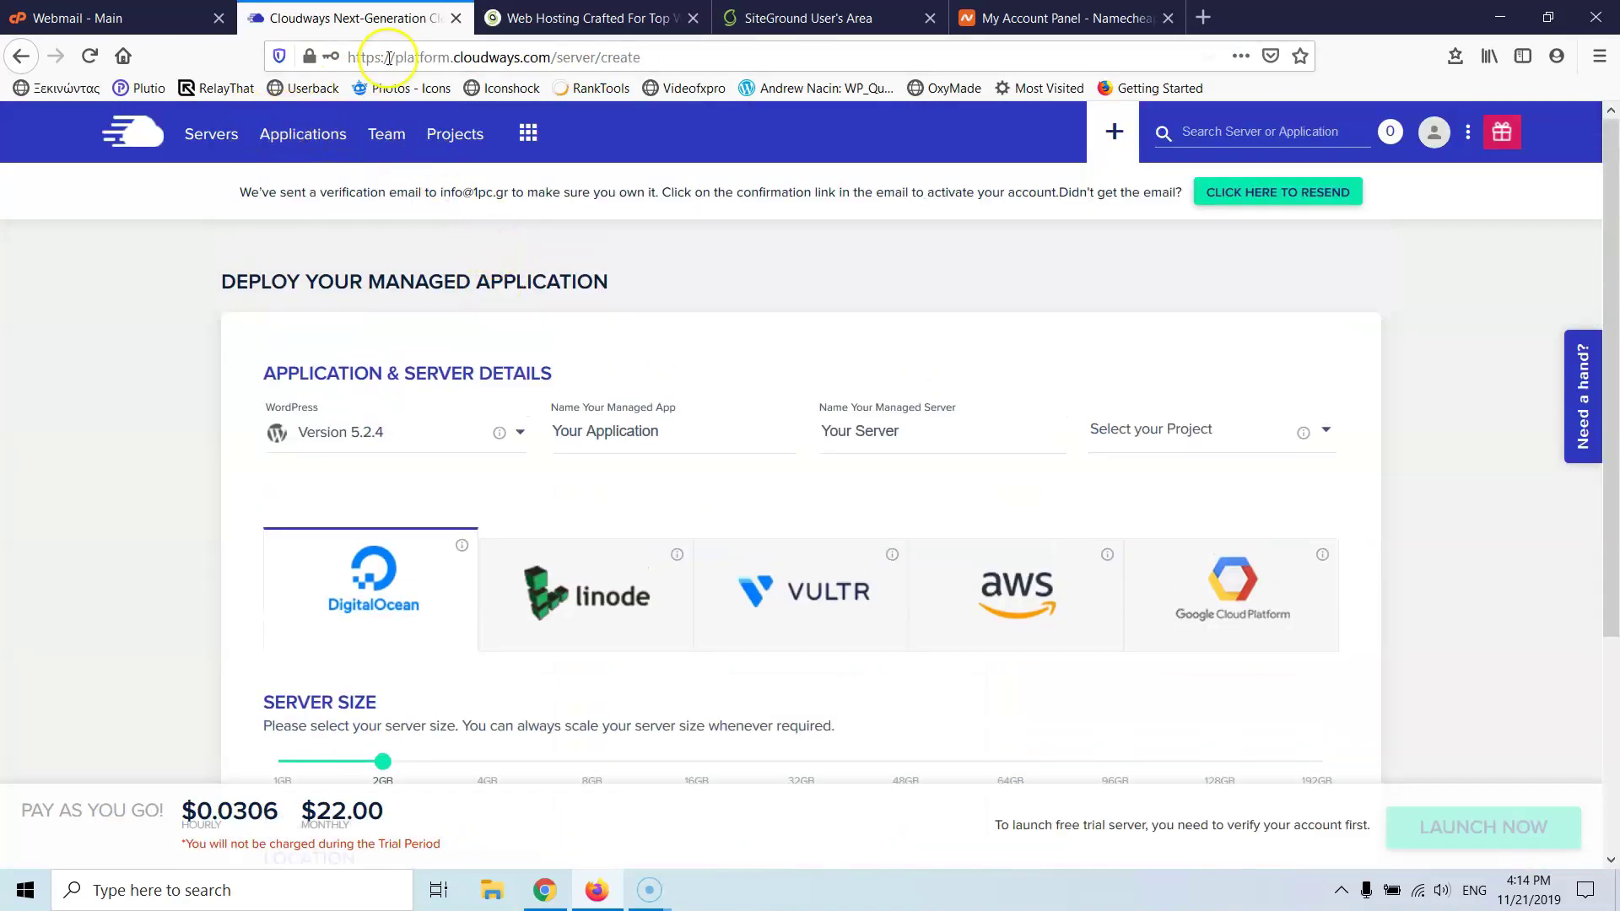
left_click(1203, 19)
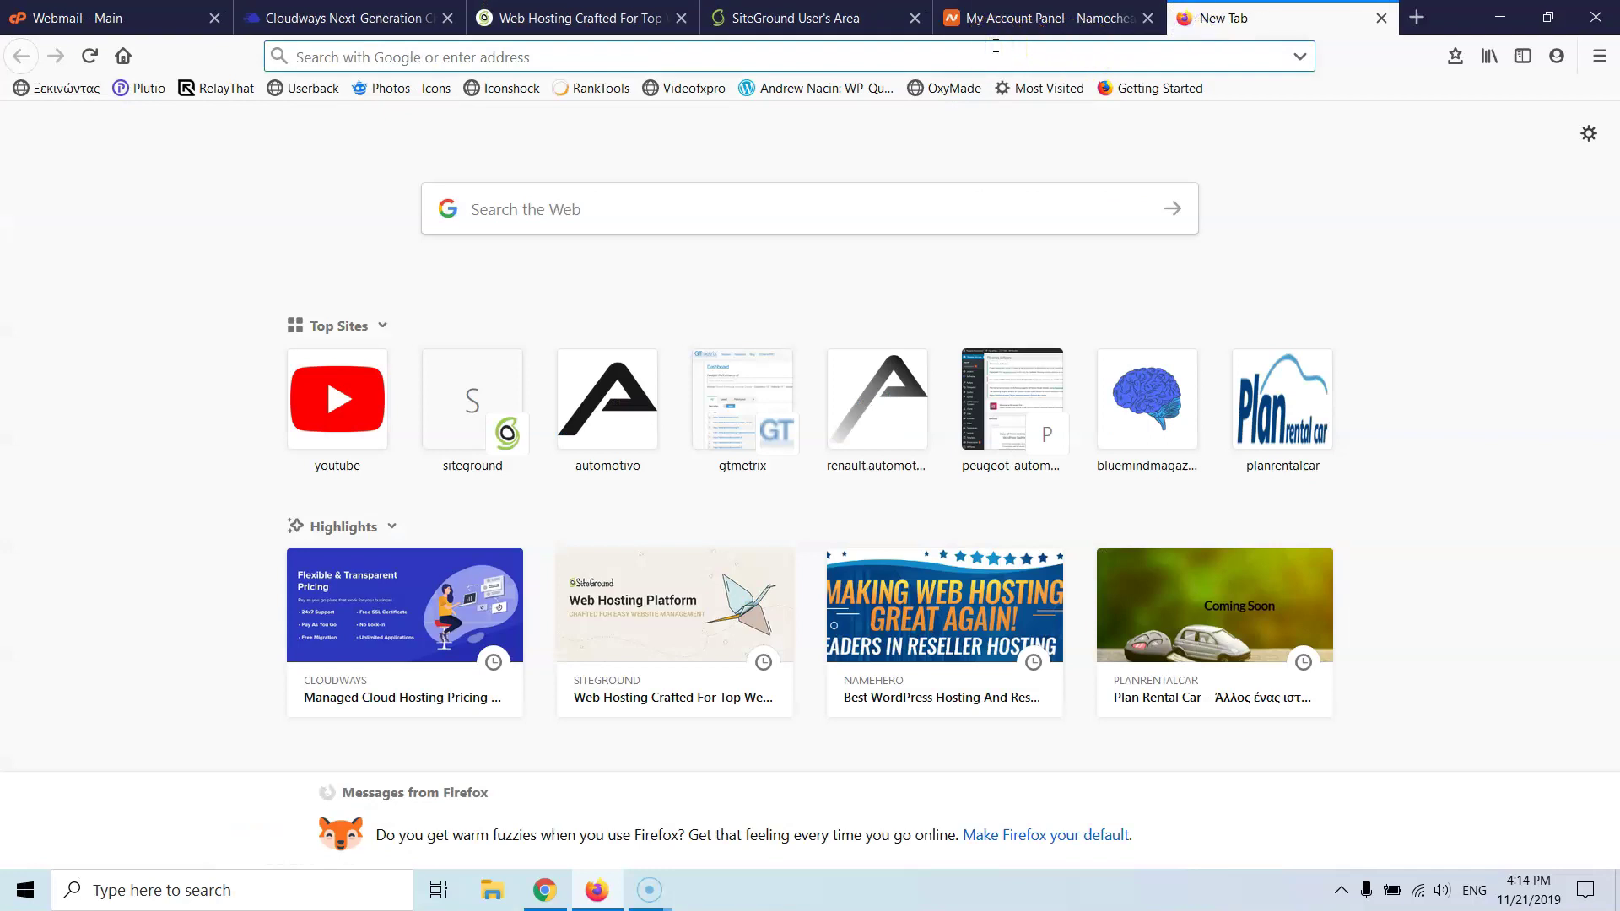
type("cloud")
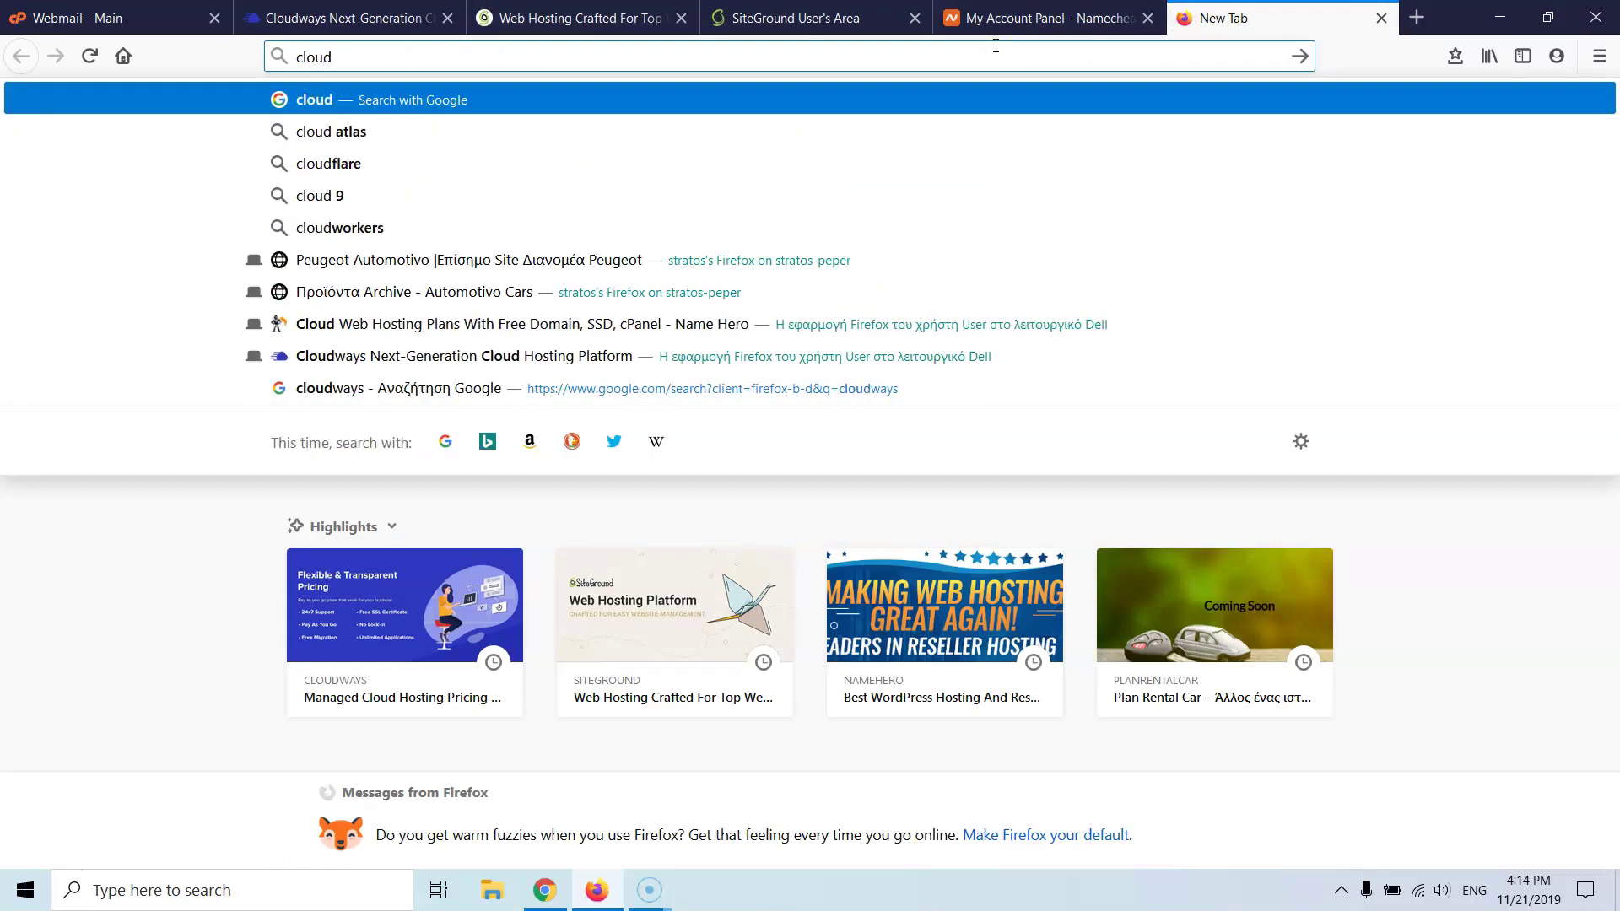
type("ways")
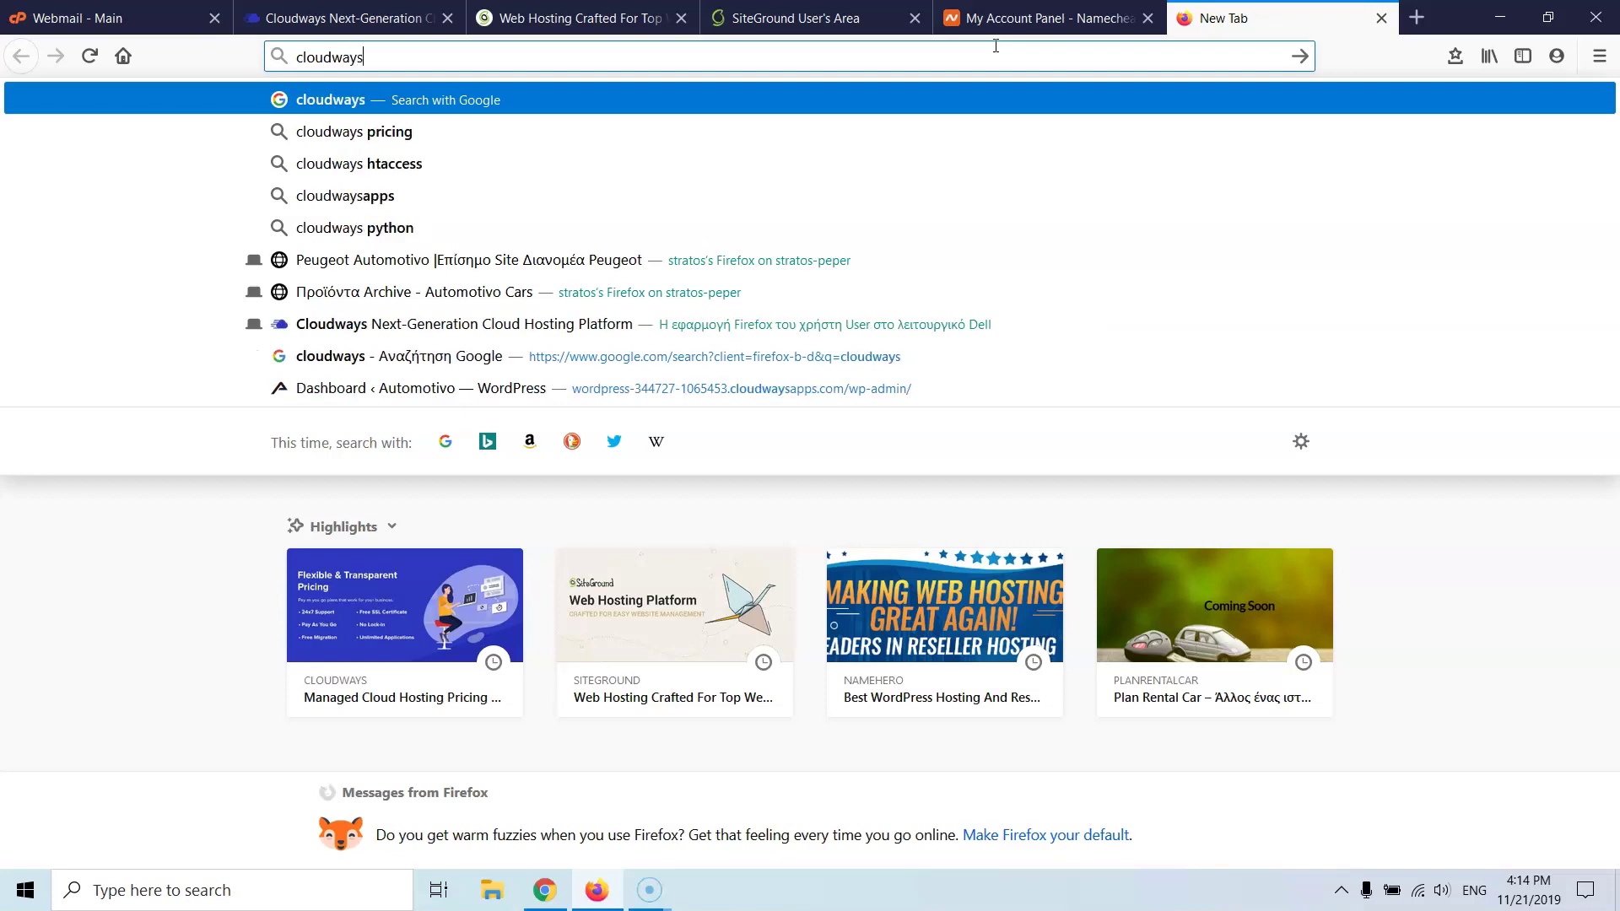
type(".com")
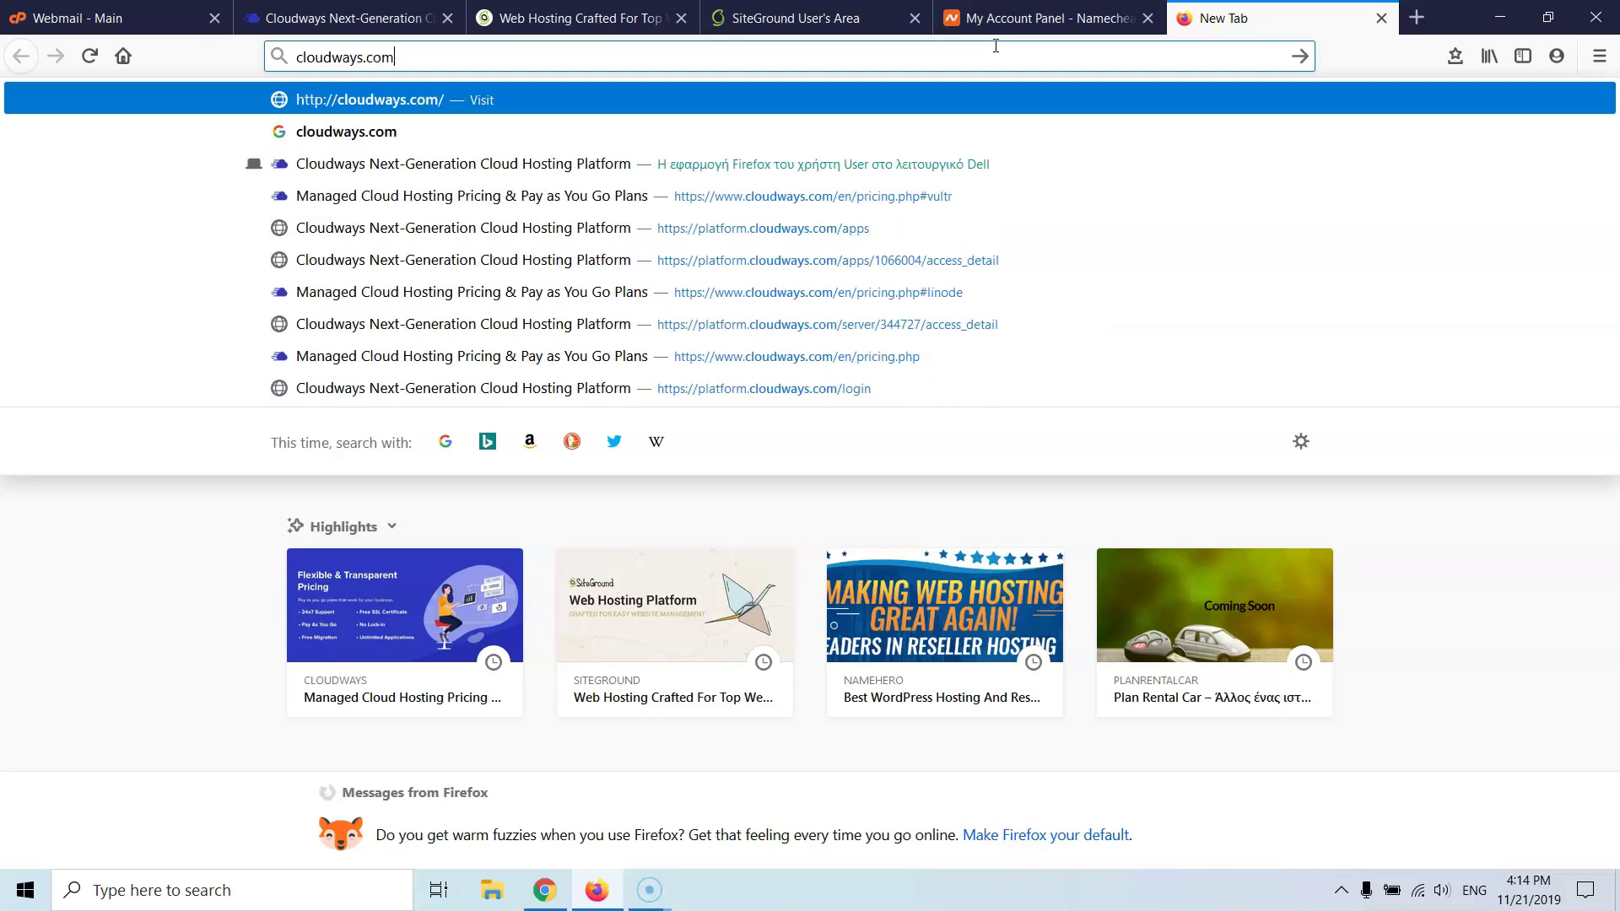
key("Return")
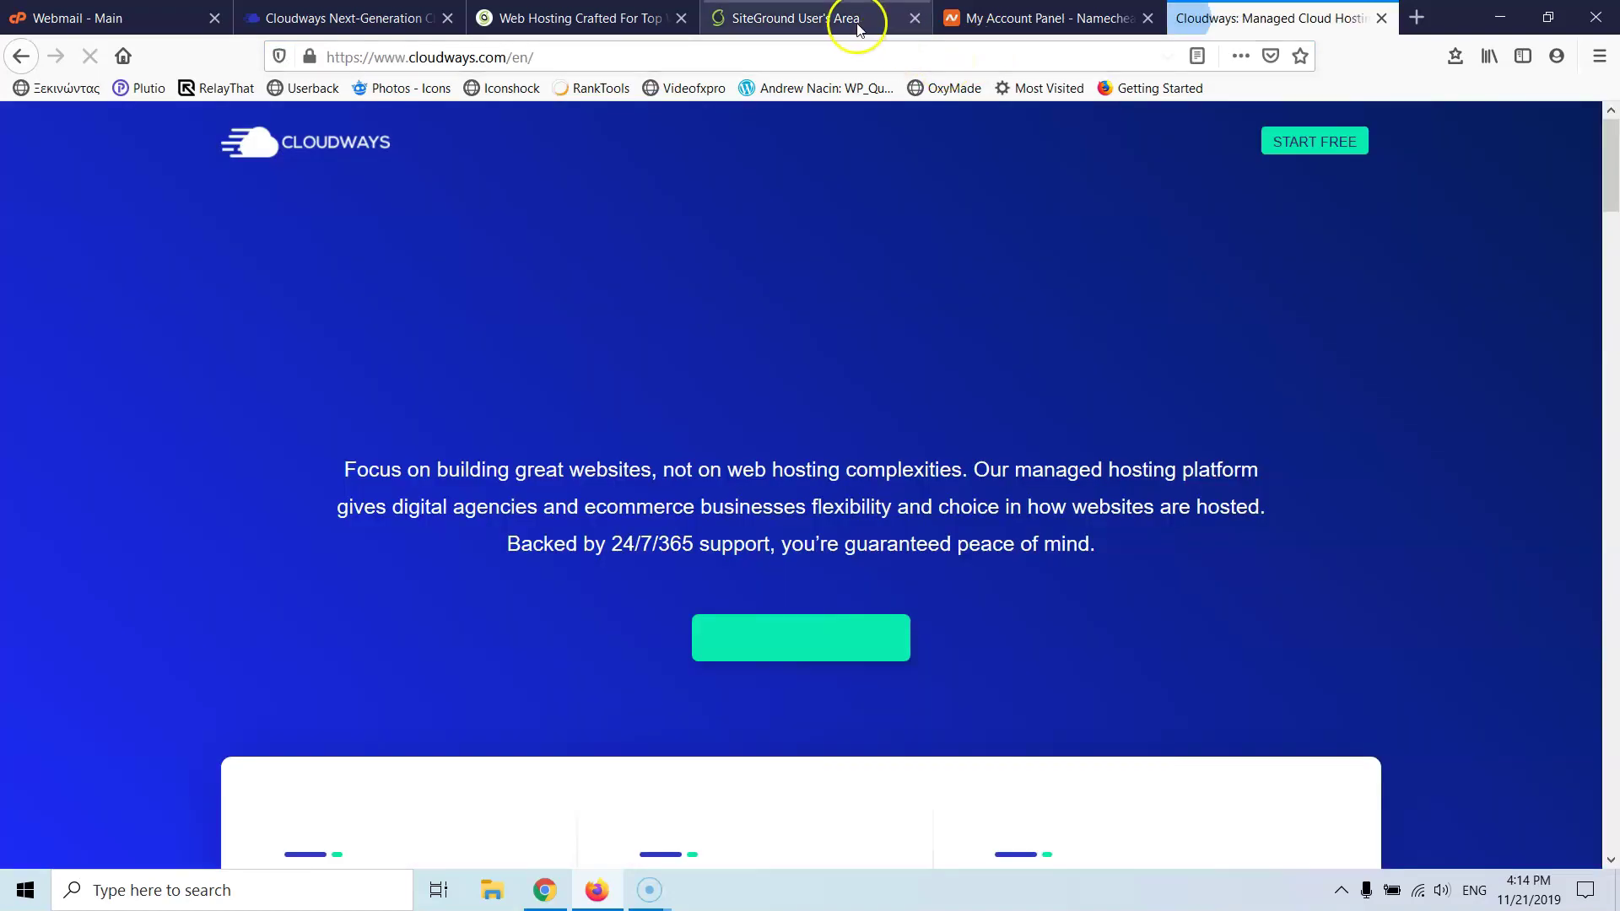
- Move the two SiteGround tabs to the right, beside the Cloudways homepage tab
left_click_drag(858, 25, 1048, 21)
left_click_drag(624, 23, 1229, 18)
left_click(1238, 18)
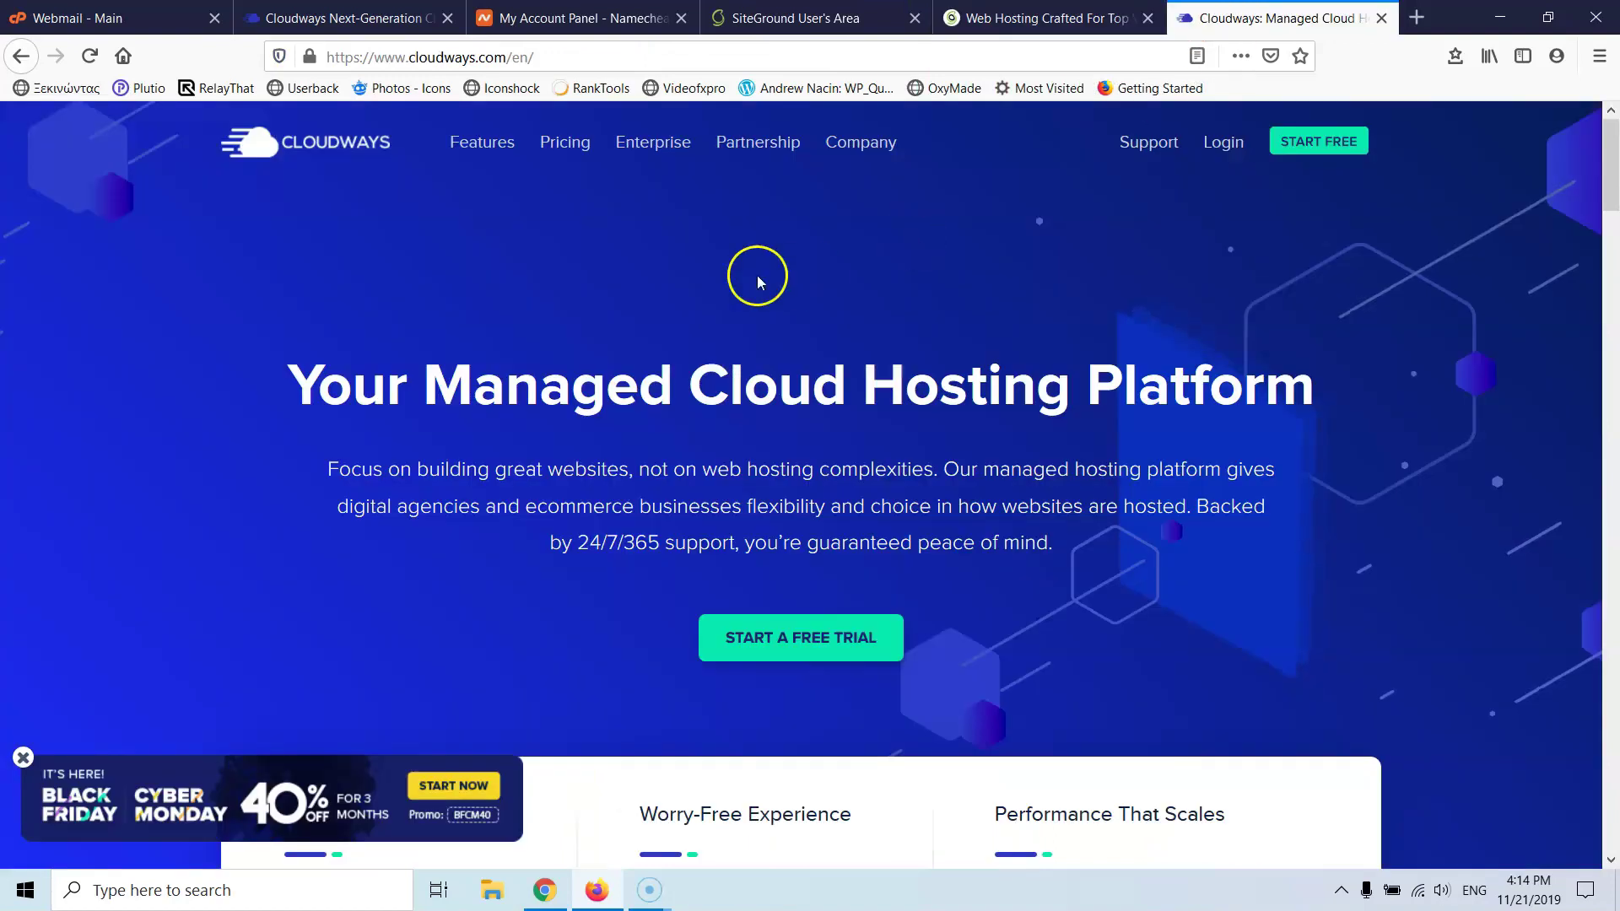
- From the Cloudways homepage, open the full pricing plans in a new tab
scroll(727, 261, "down", 15)
scroll(727, 268, "down", 10)
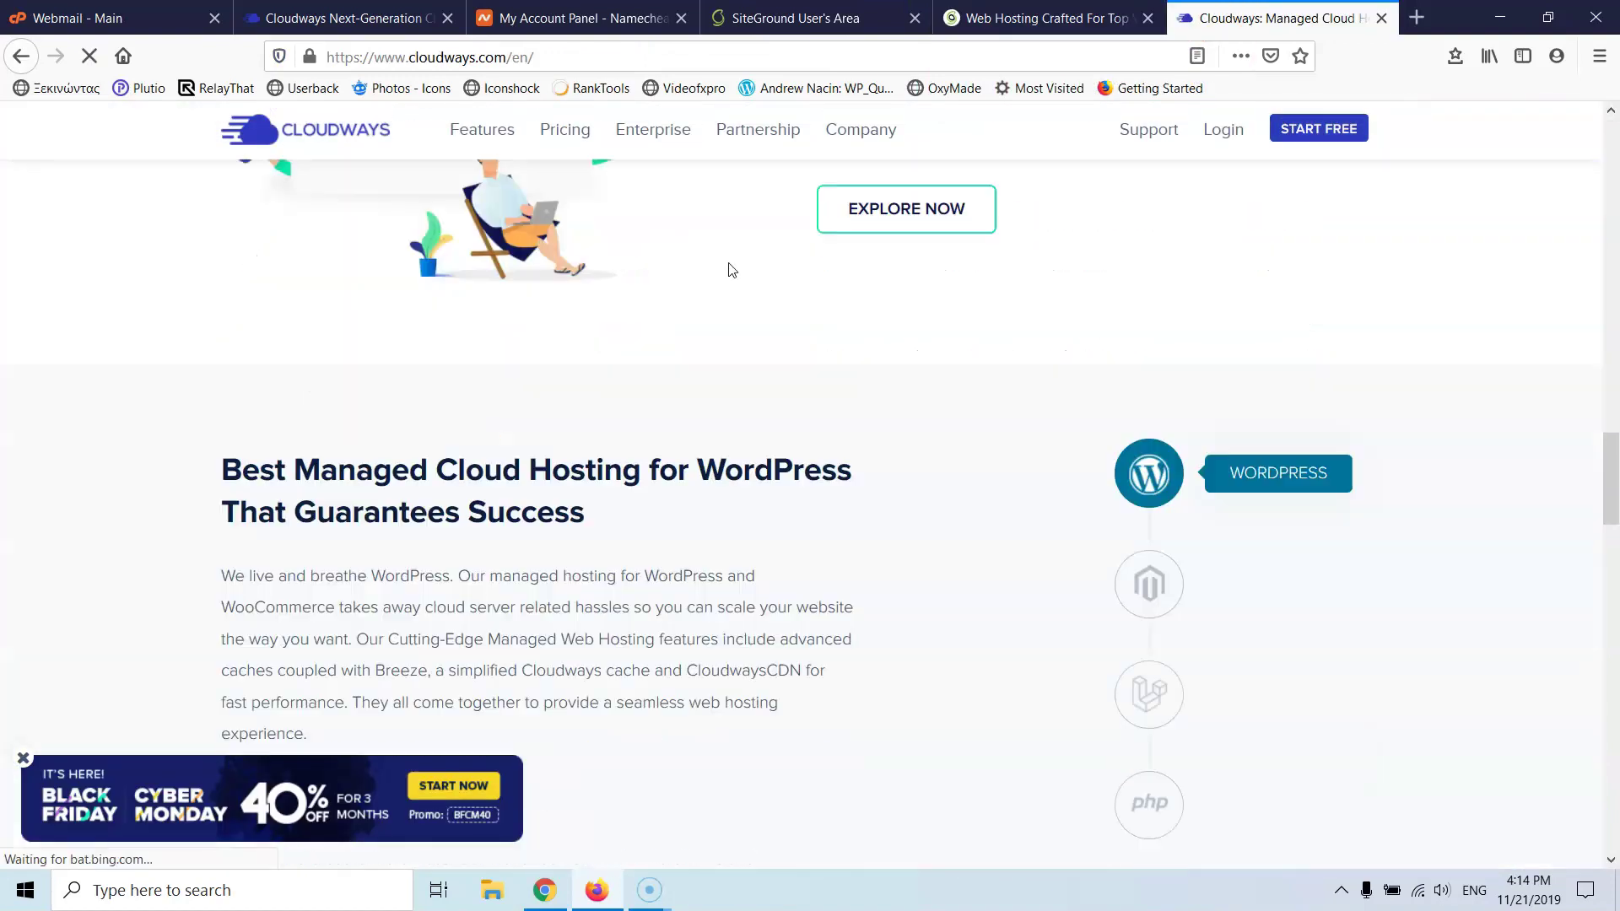
scroll(717, 280, "down", 5)
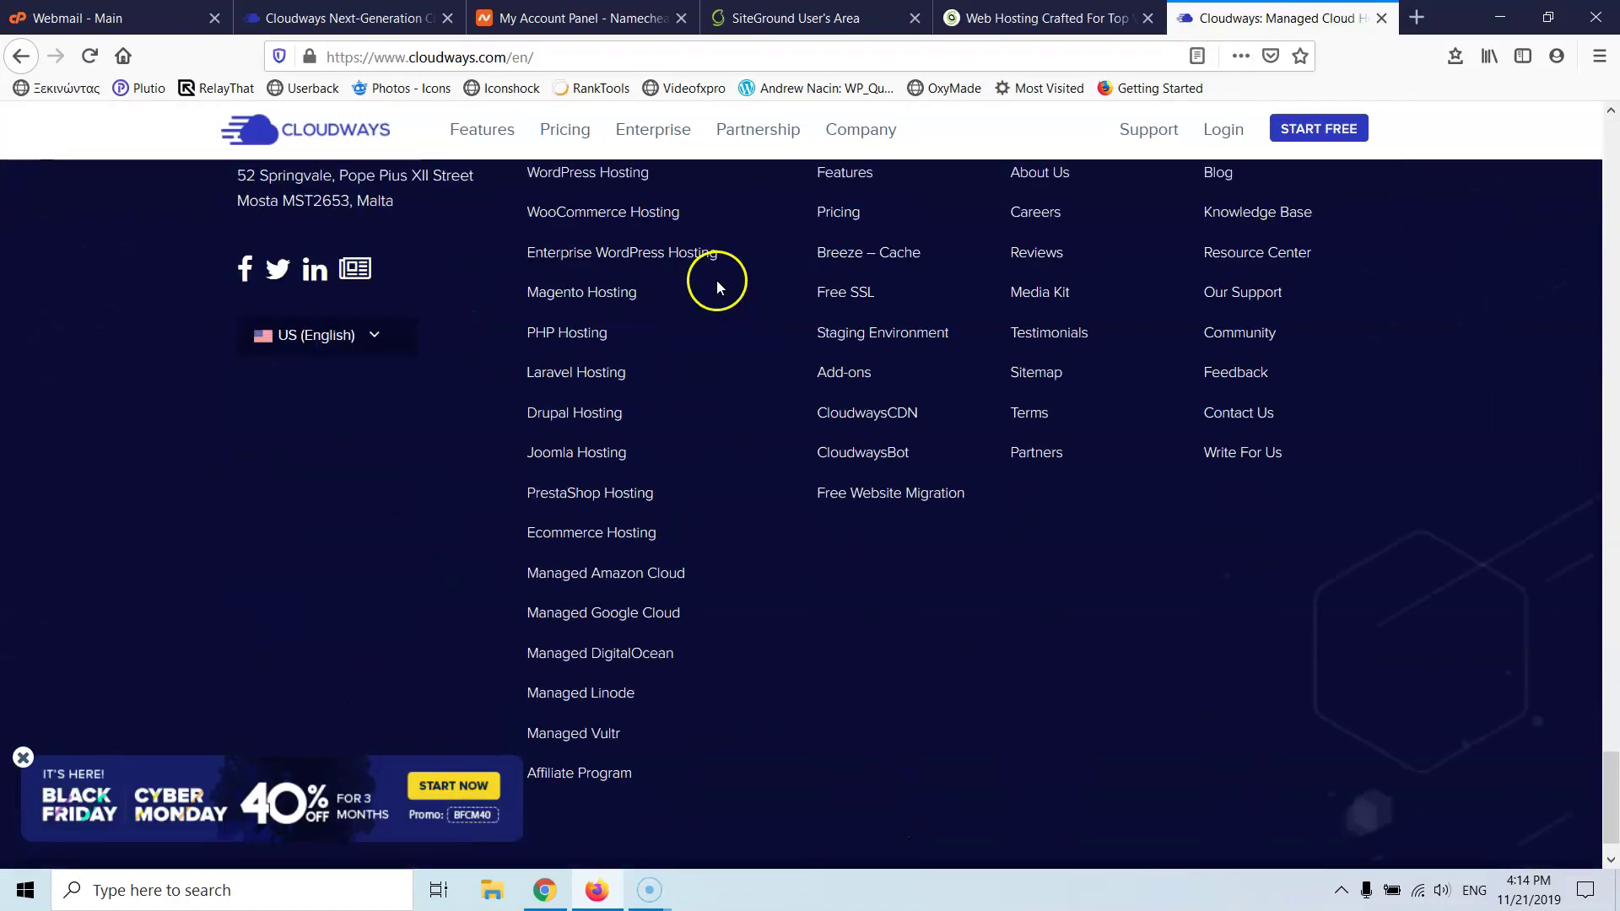
scroll(641, 388, "up", 5)
left_click(588, 533)
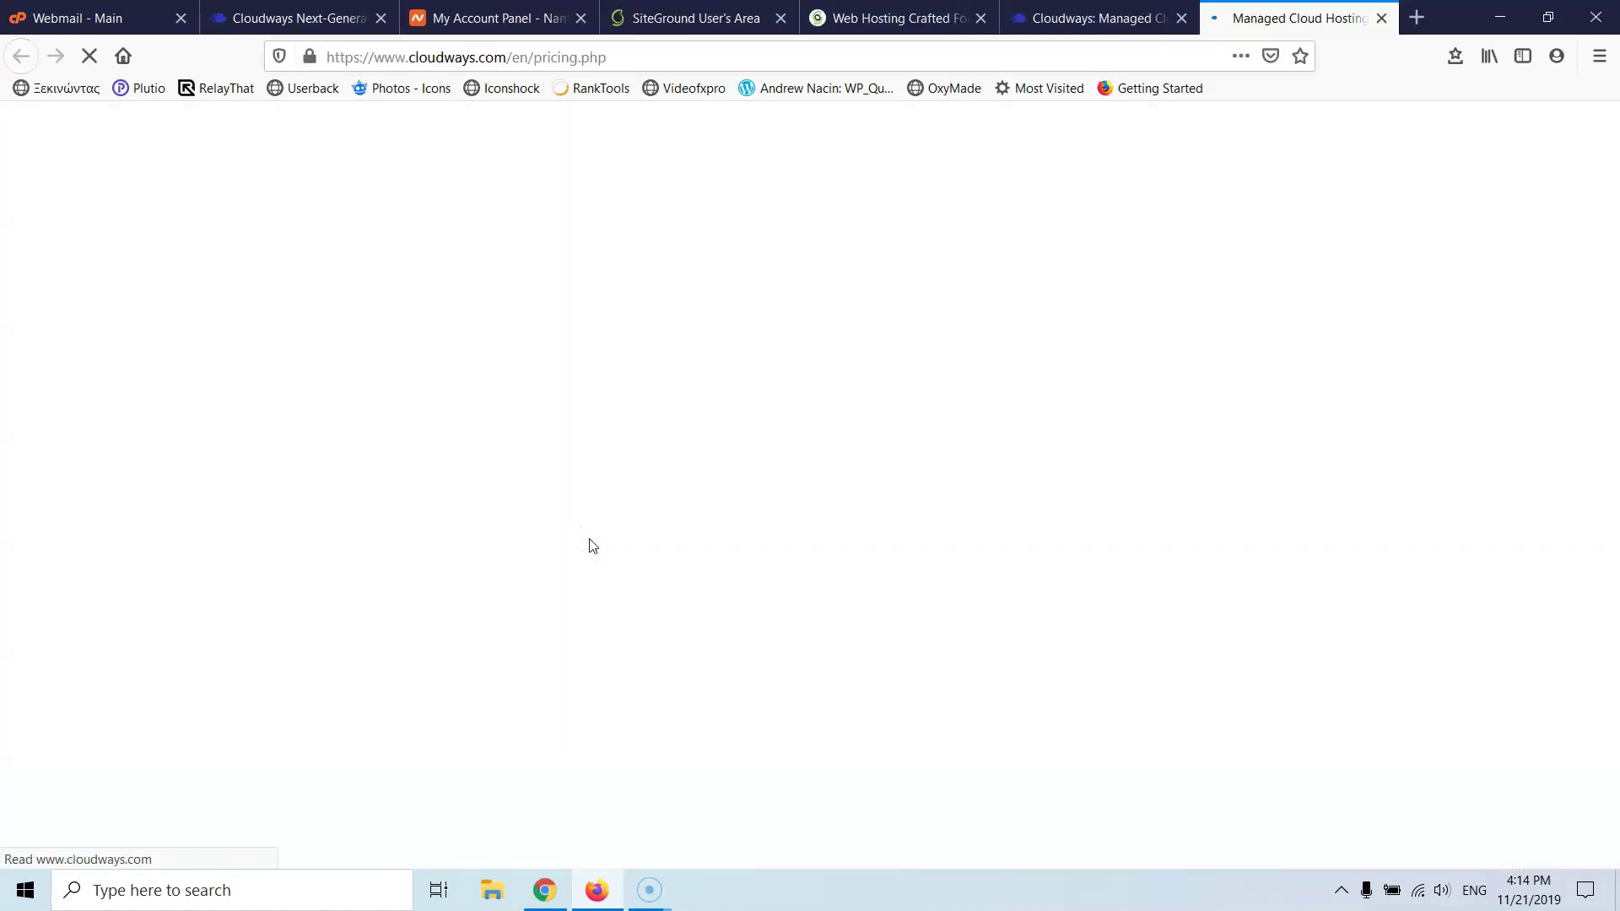
scroll(854, 300, "down", 10)
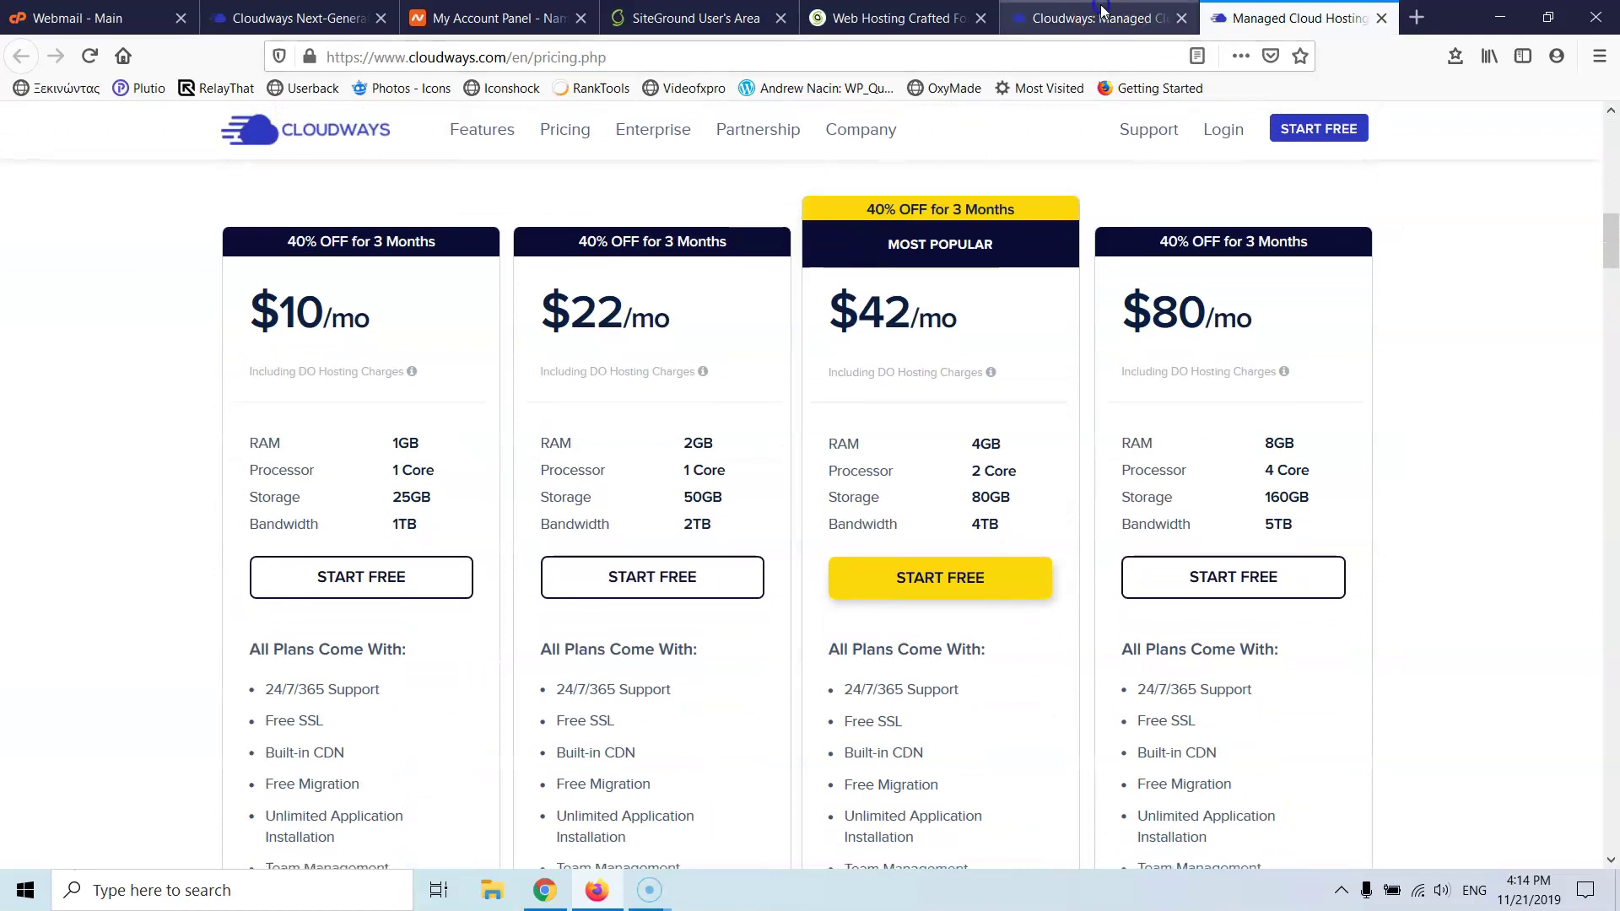
key("ctrl+shift+Tab")
- Review SiteGround's plans and place the Cloudways pricing tab next to SiteGround's
left_click(852, 25)
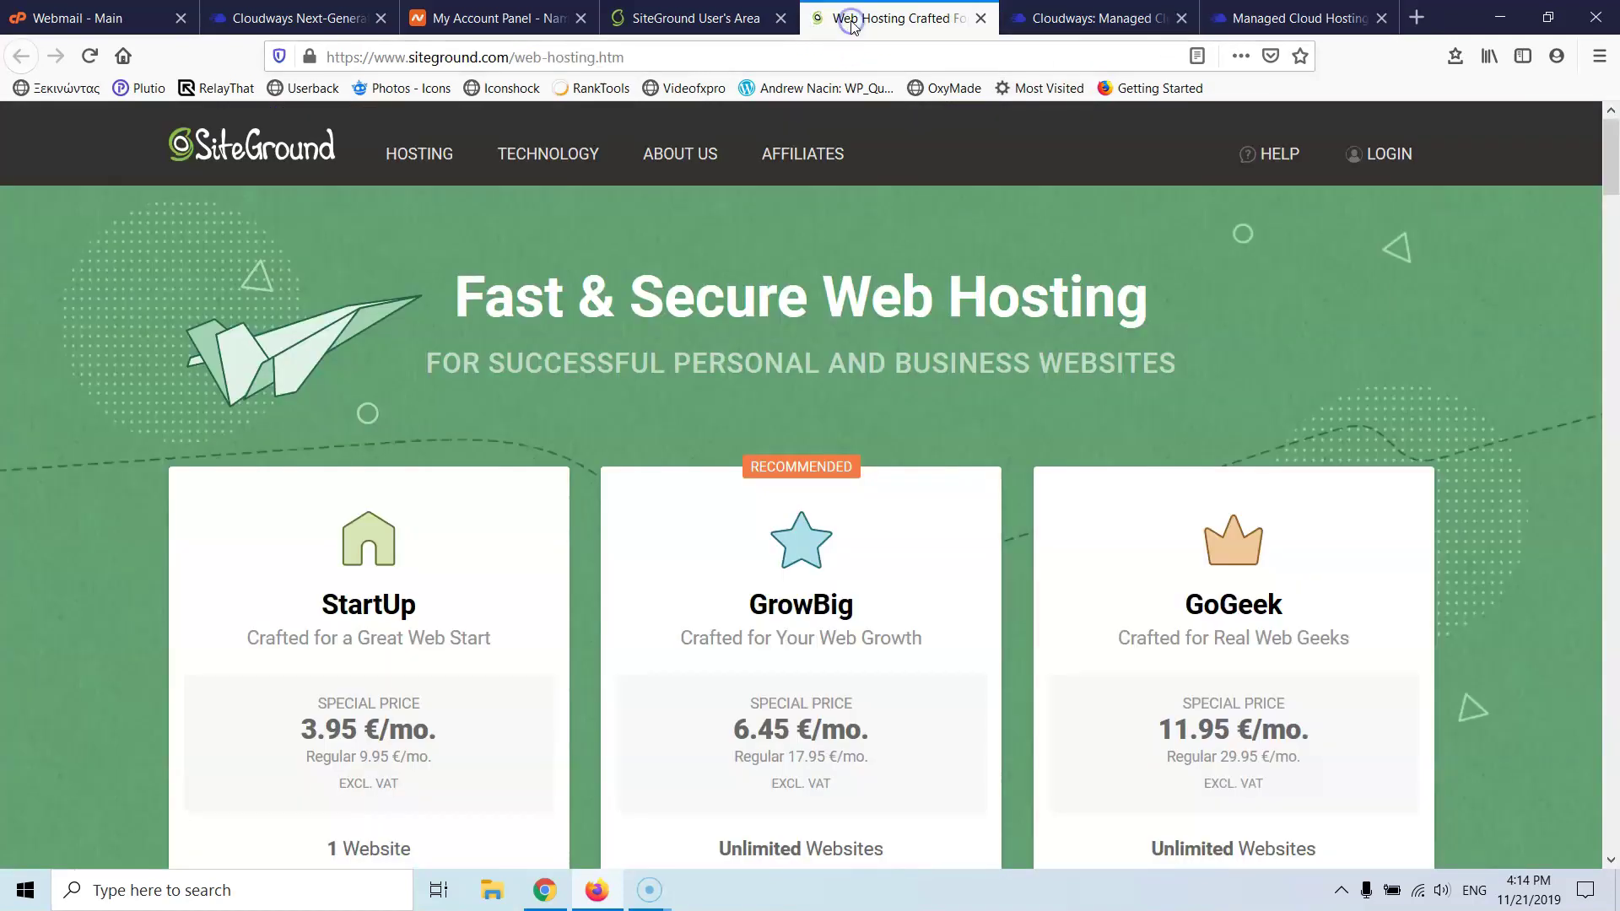
scroll(1061, 219, "down", 3)
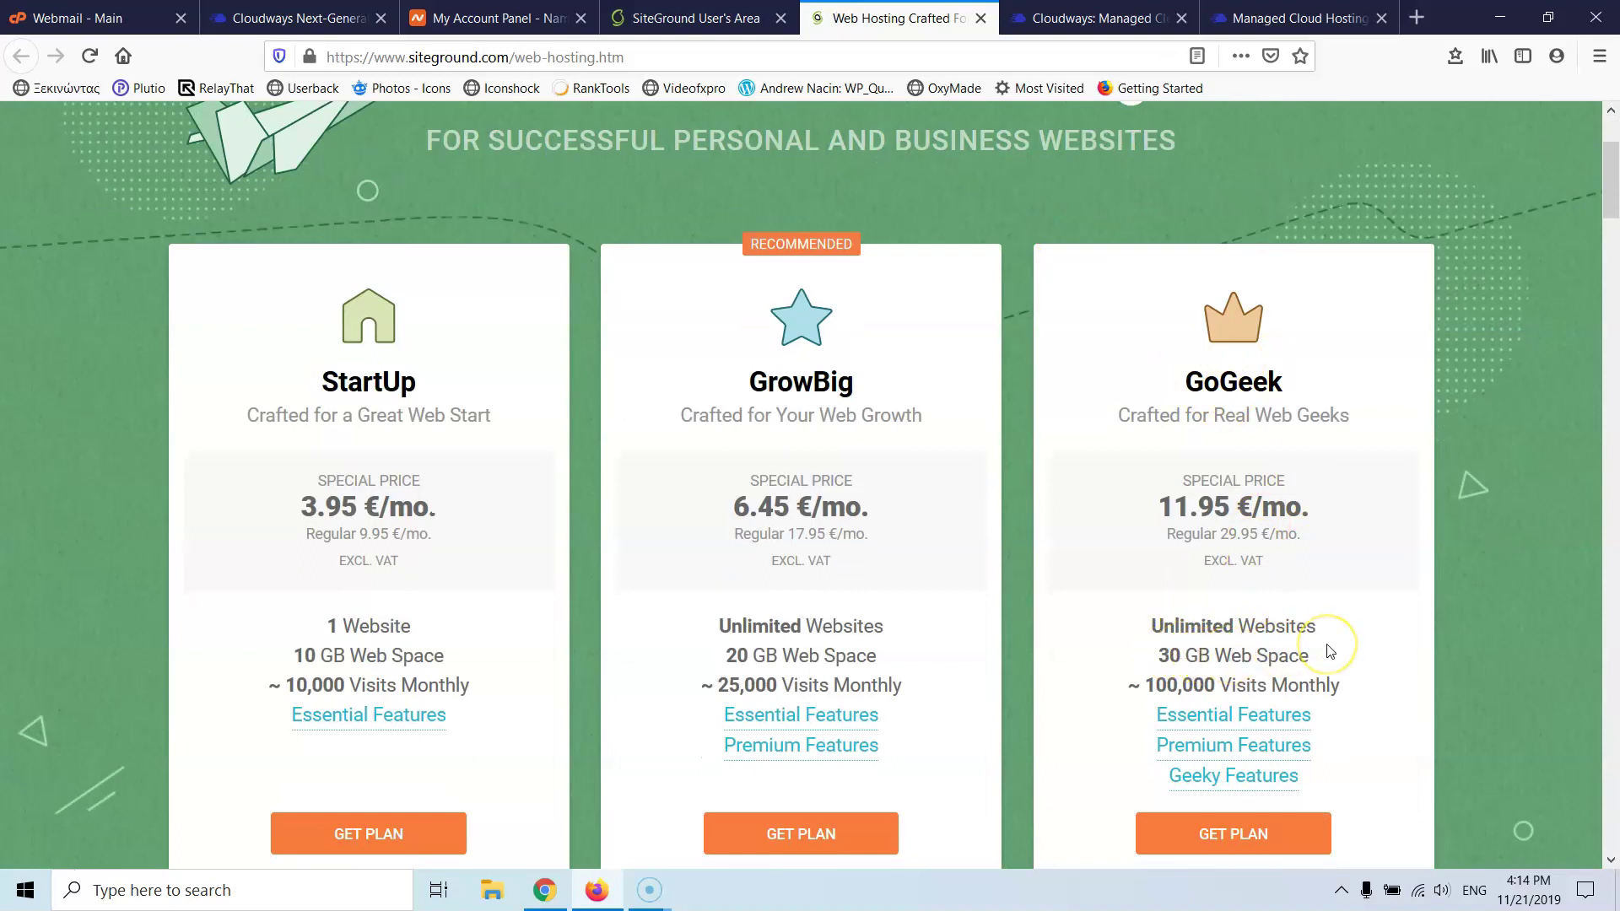
left_click(1110, 10)
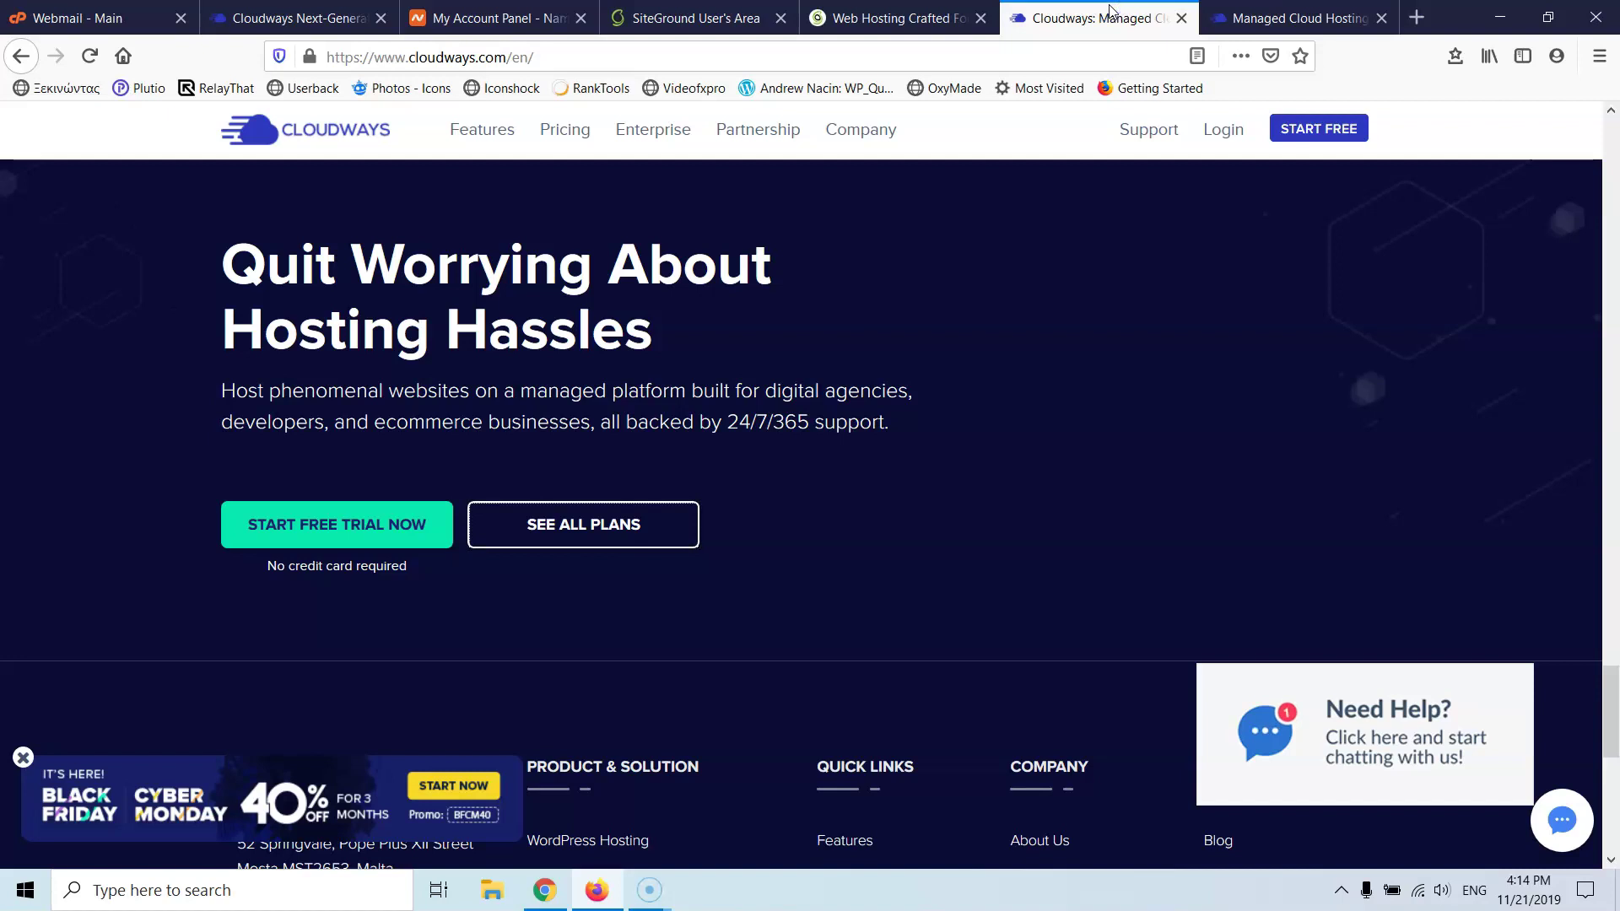
left_click(1259, 22)
left_click_drag(1259, 22, 1185, 20)
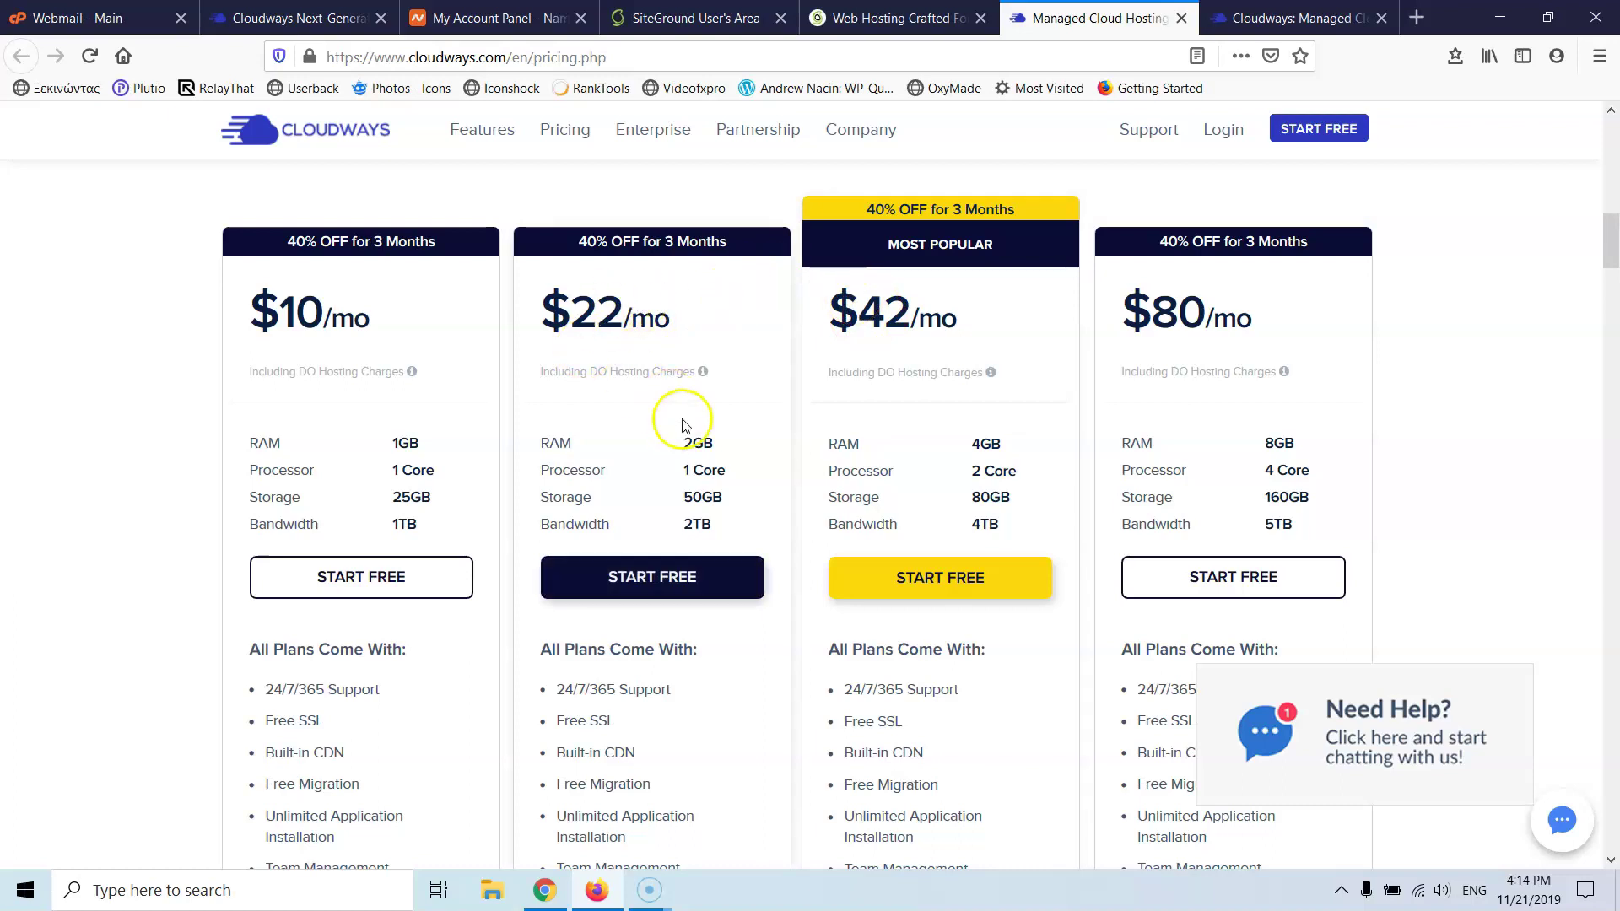
scroll(591, 329, "up", 3)
scroll(640, 358, "down", 1)
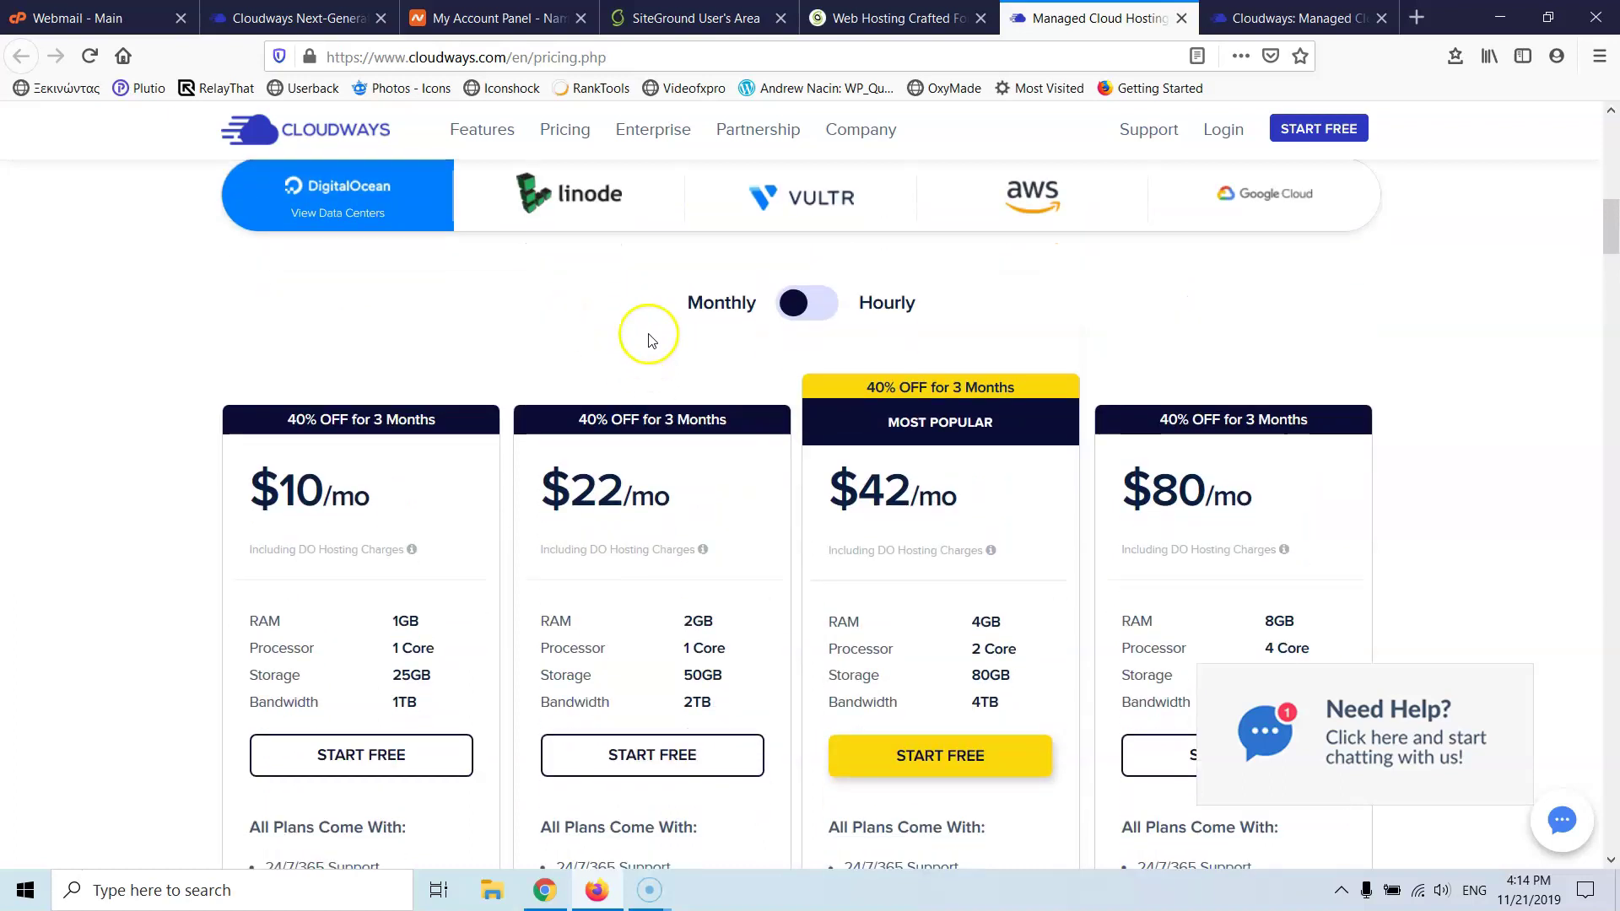
scroll(649, 346, "down", 1)
scroll(650, 386, "down", 2)
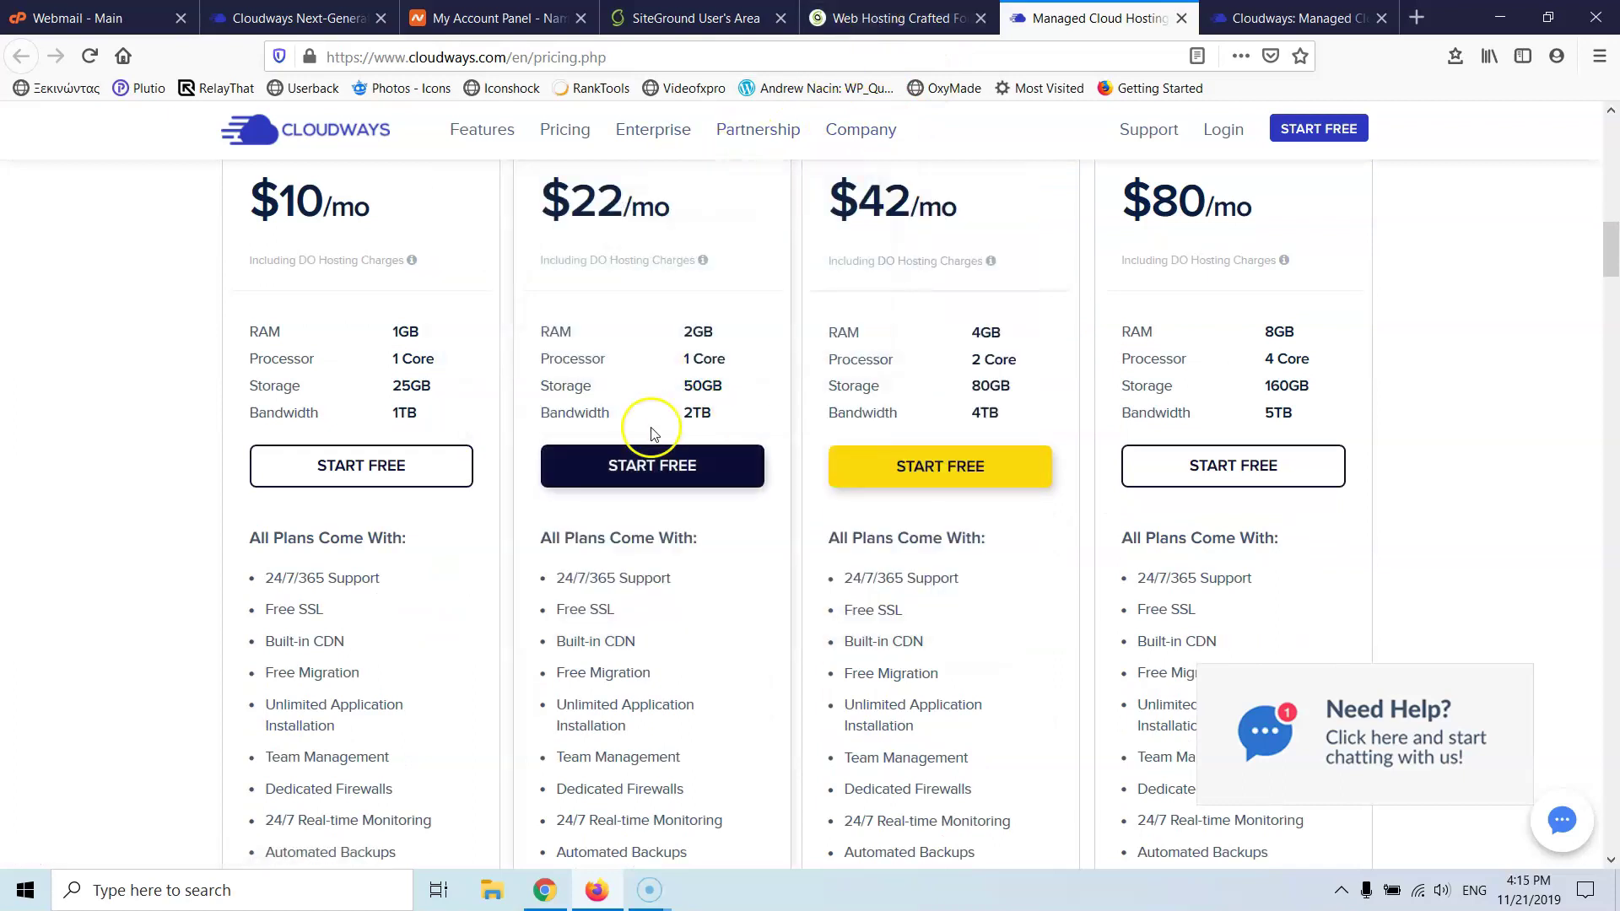
- Compare the $10, $22, $42 and $80 Cloudways plans with SiteGround's, then close Need Help chat
left_click(863, 35)
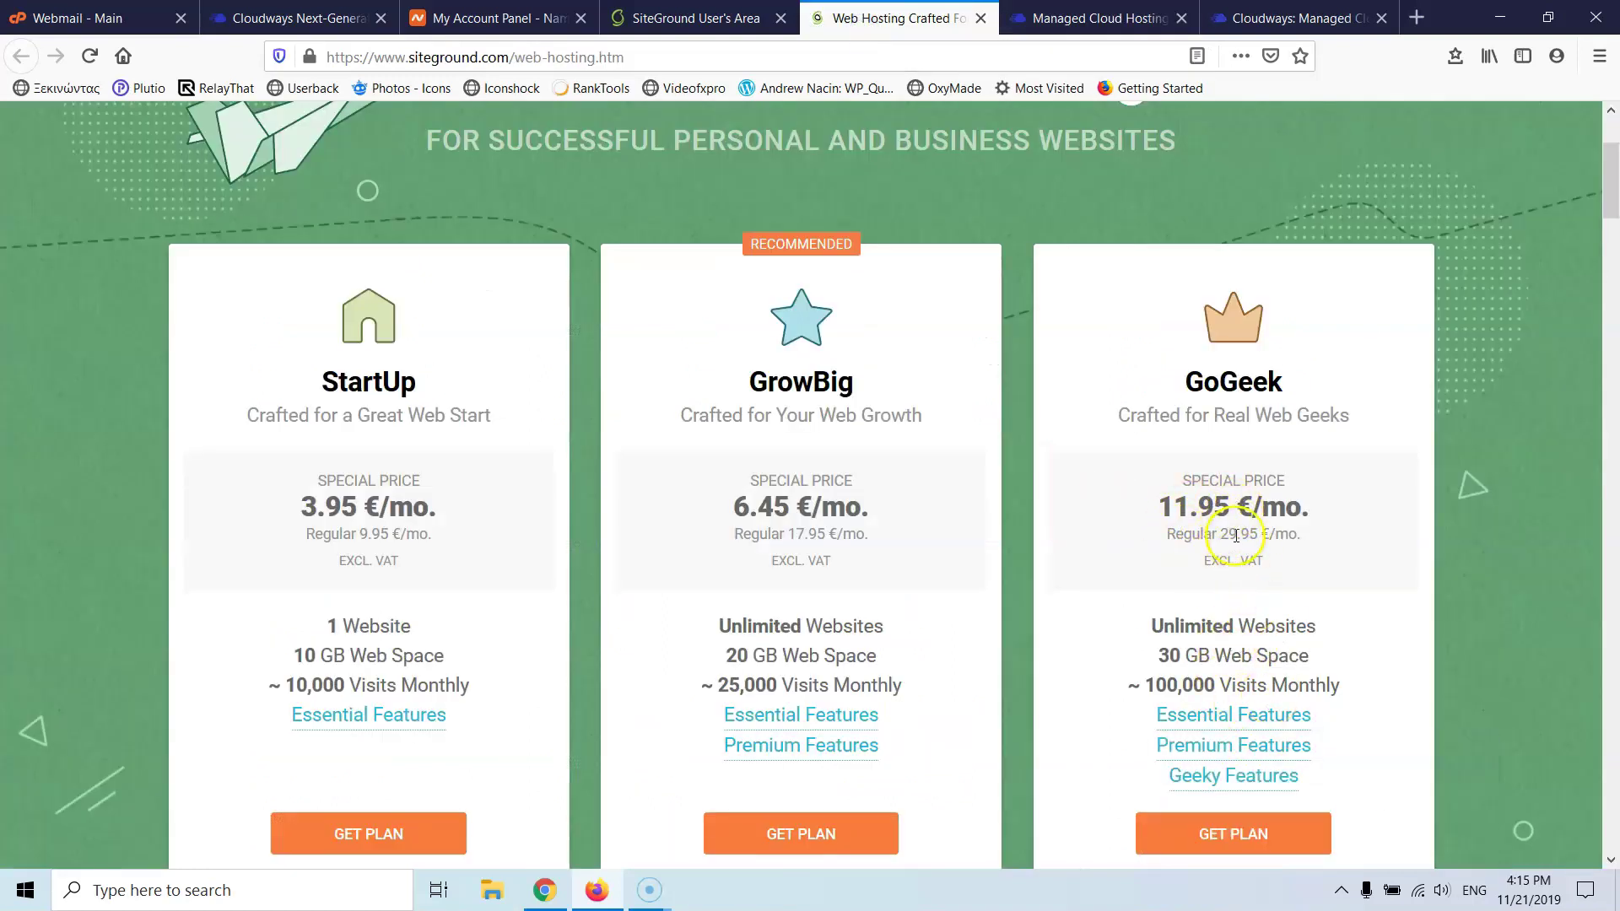
left_click(1114, 21)
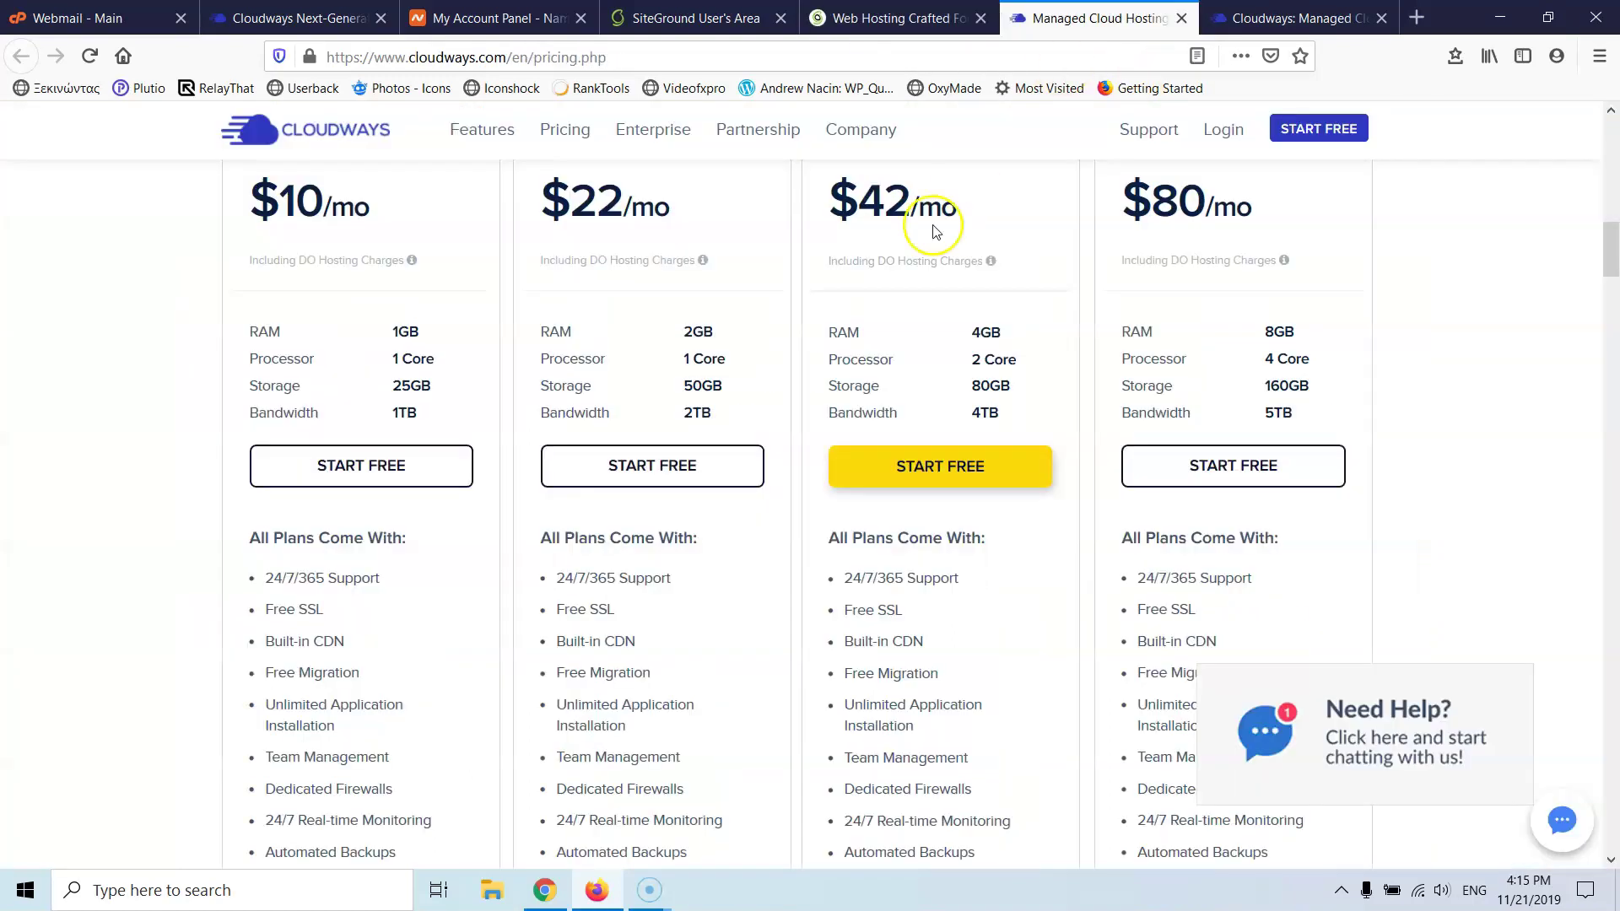
scroll(634, 337, "up", 1)
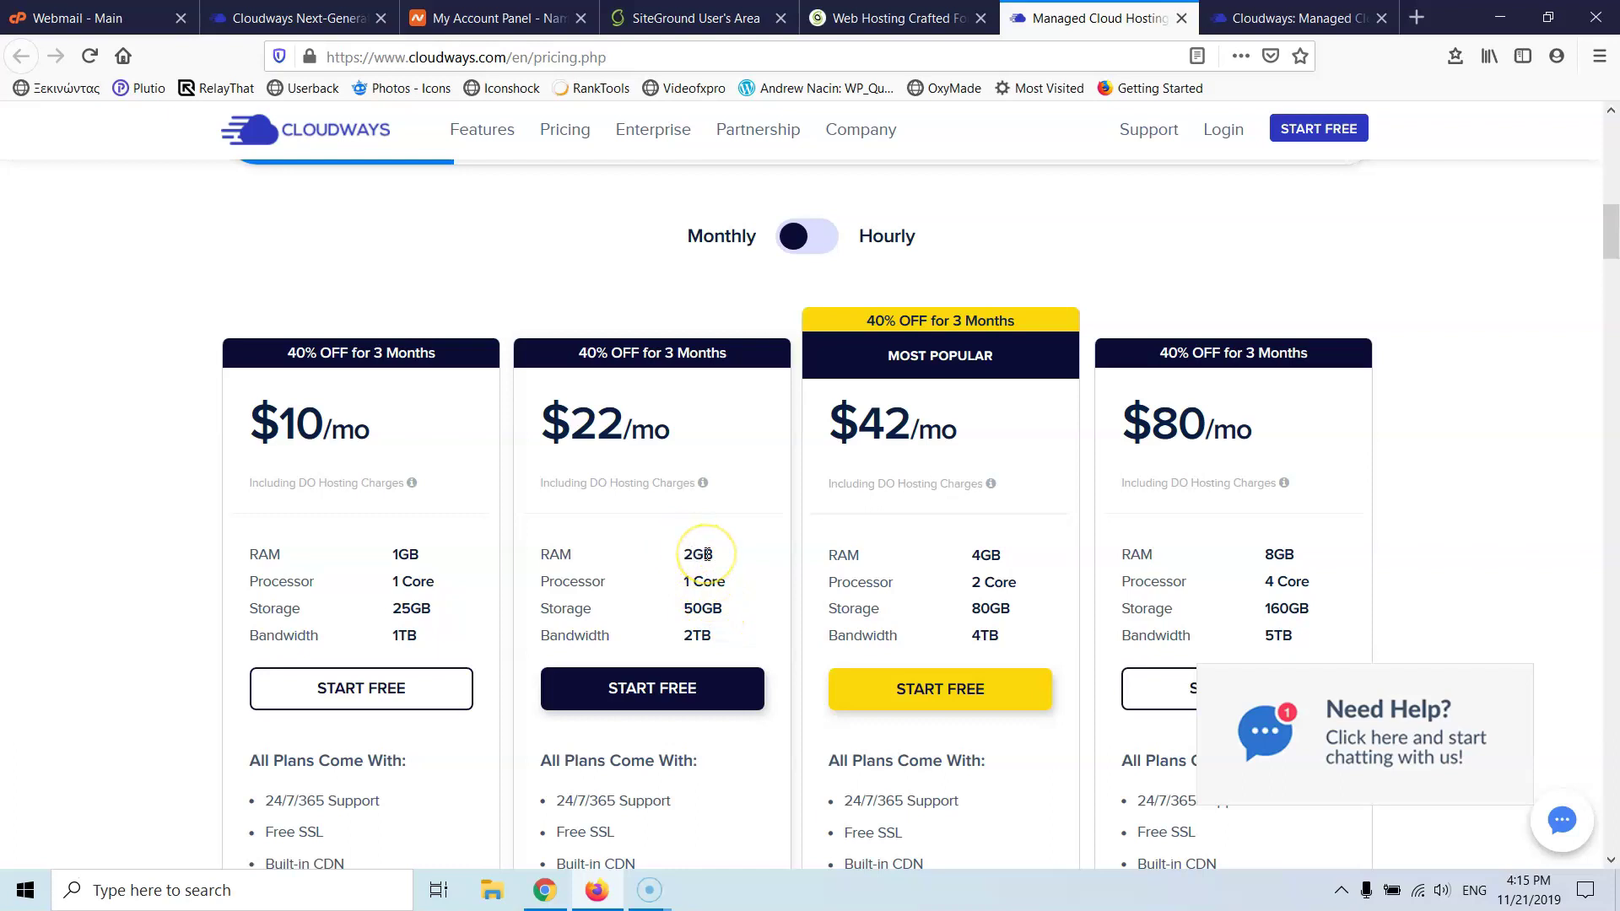
left_click(705, 642)
scroll(700, 565, "down", 4)
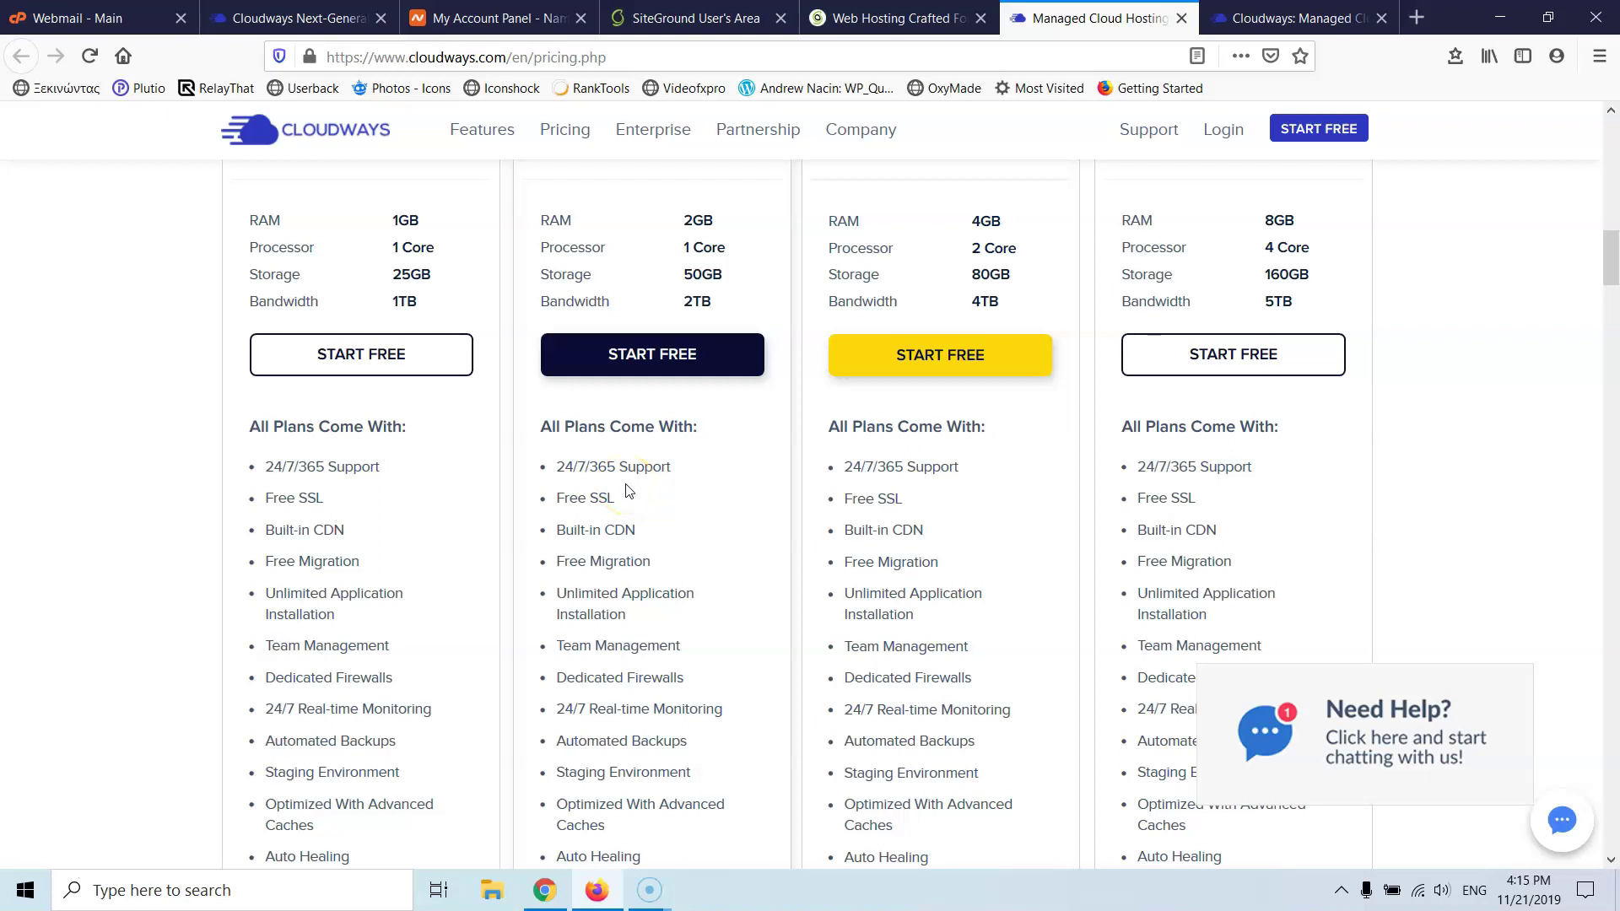
scroll(629, 490, "down", 1)
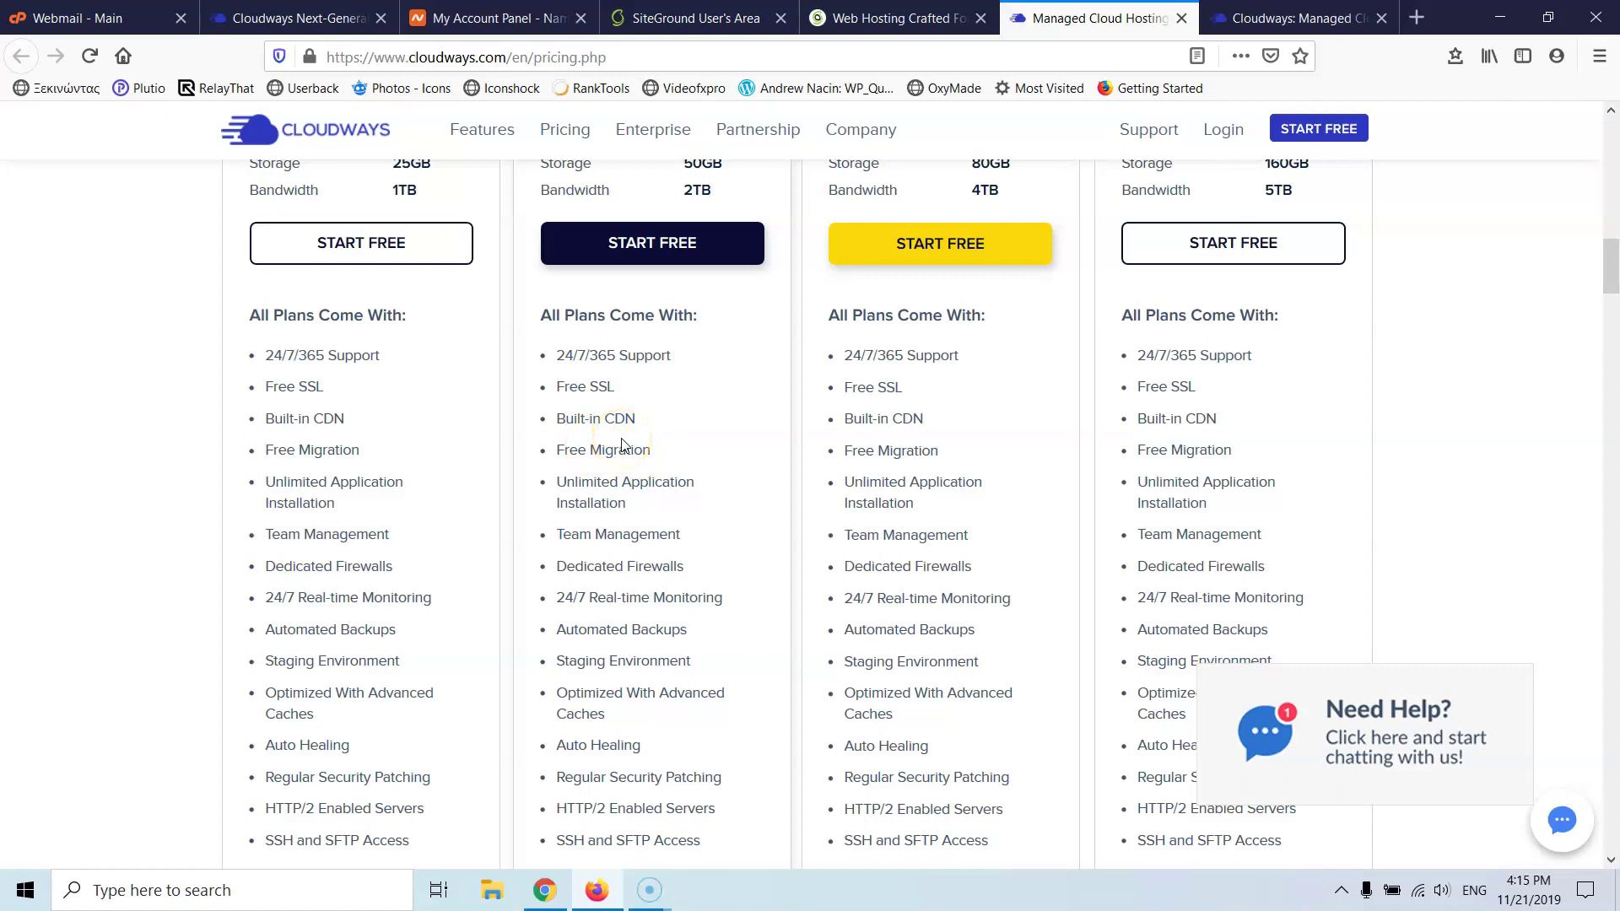
scroll(622, 445, "up", 4)
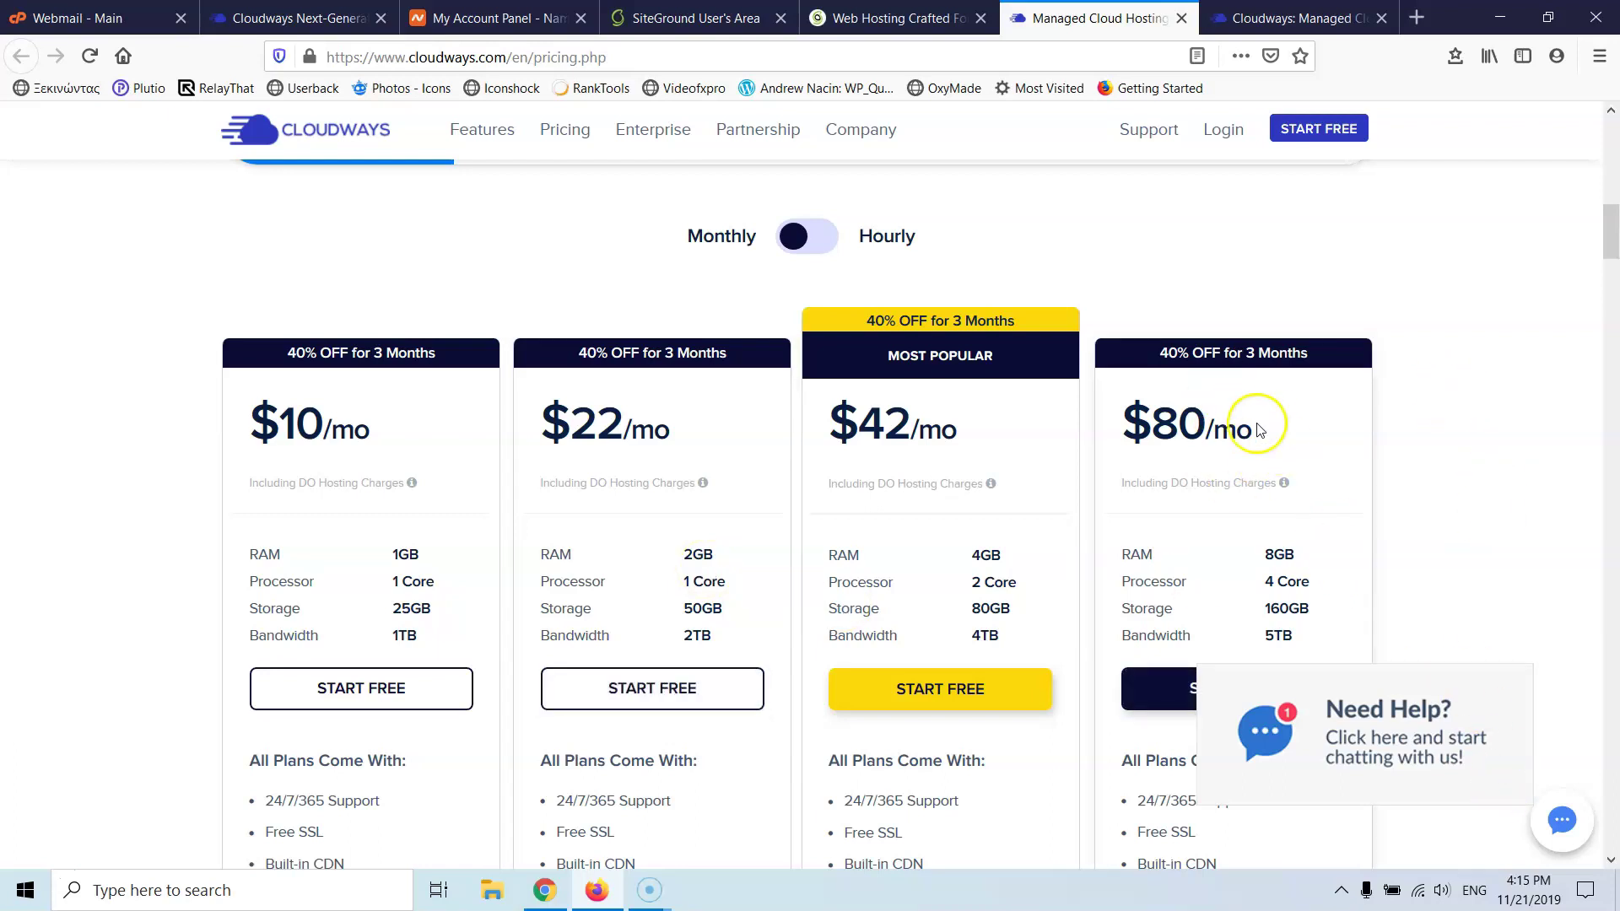
scroll(1256, 430, "down", 5)
scroll(1240, 361, "up", 5)
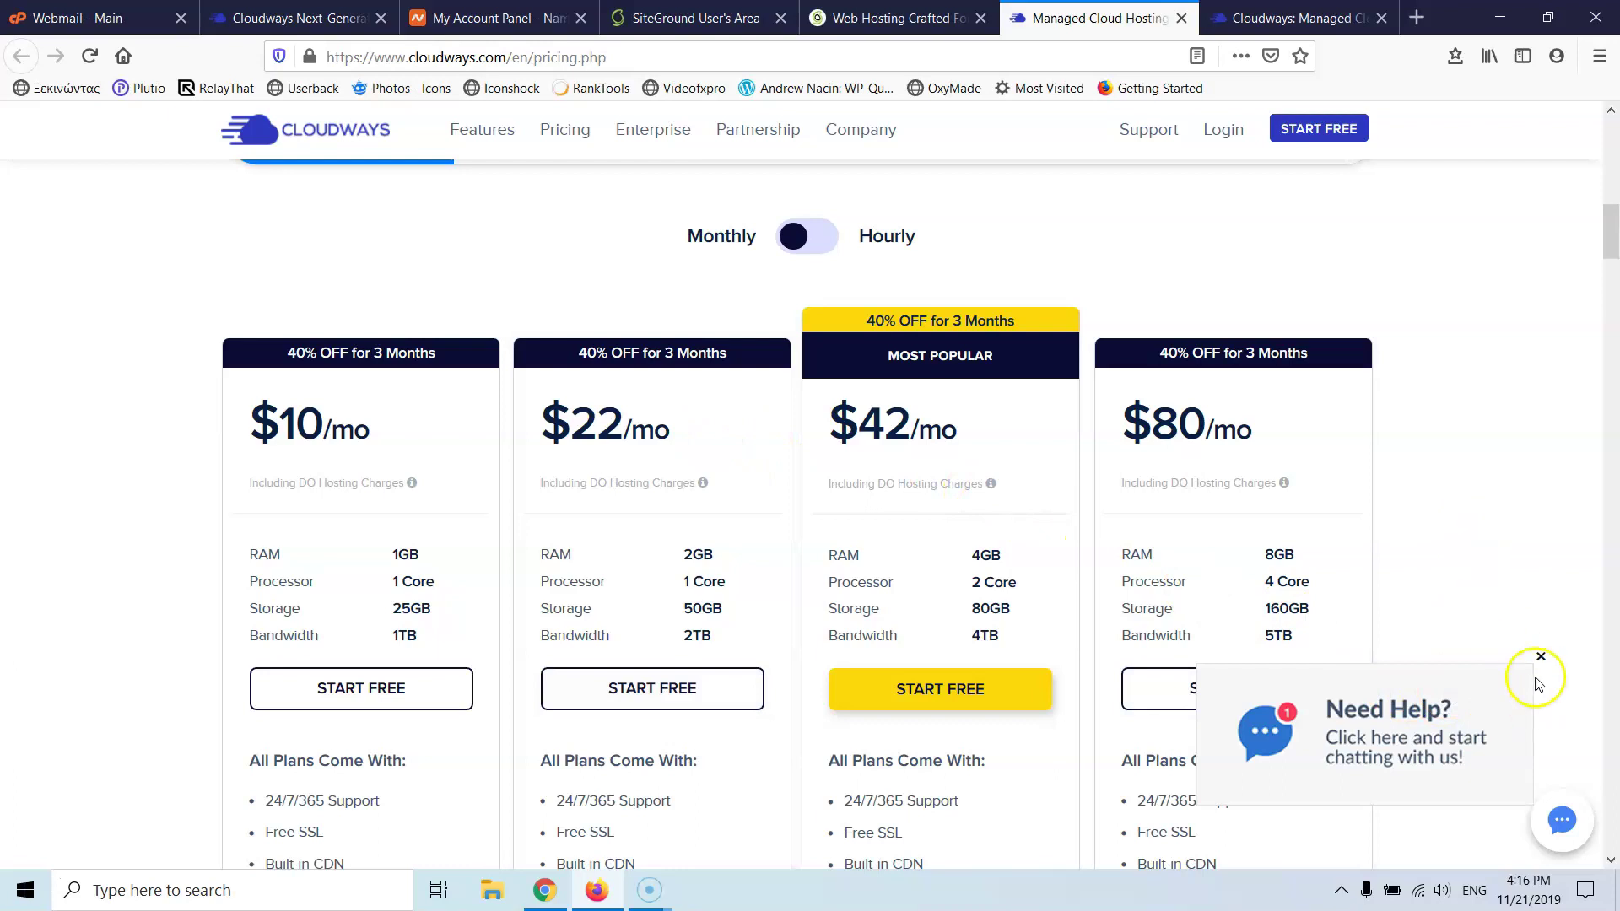
left_click(1540, 657)
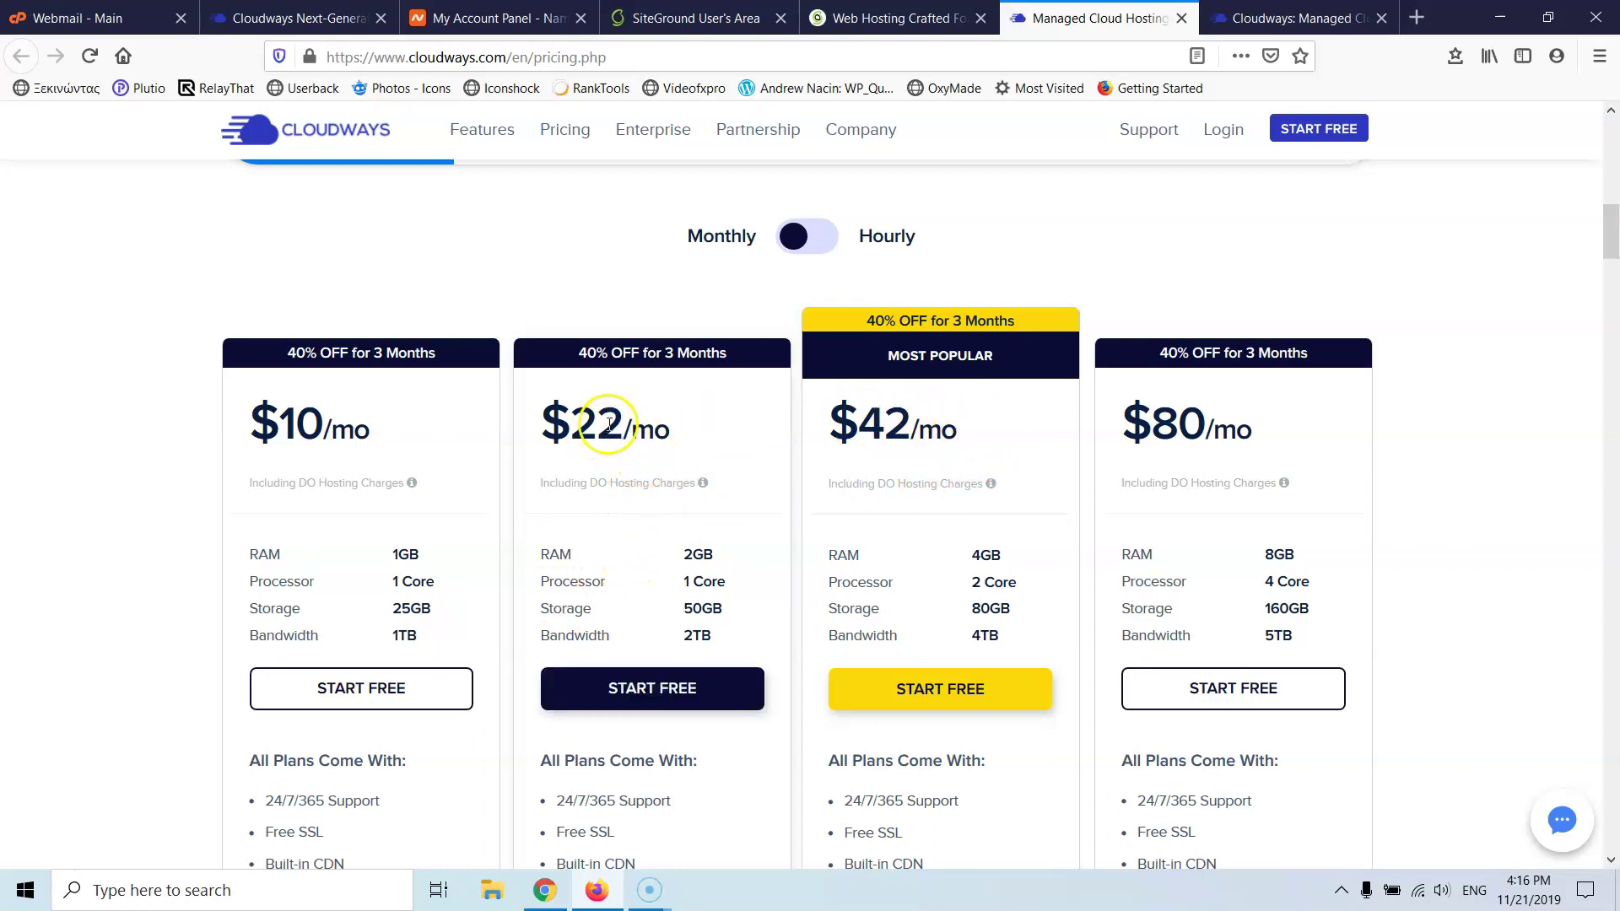
- Start a free trial on the $22 plan, then navigate back from it
left_click(662, 693)
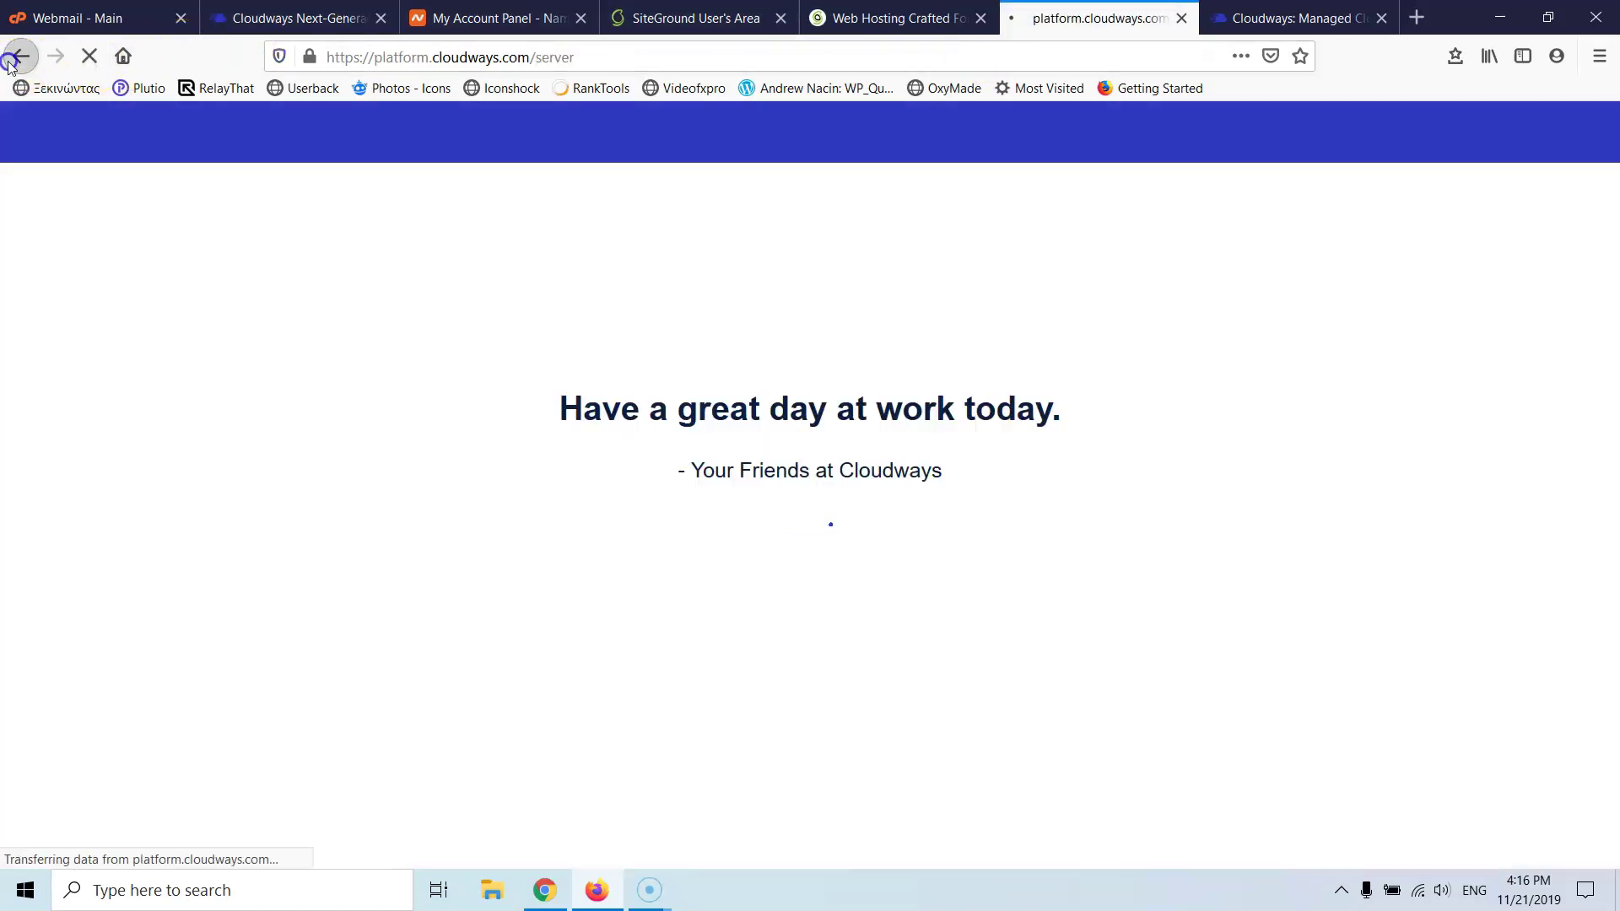
left_click(20, 56)
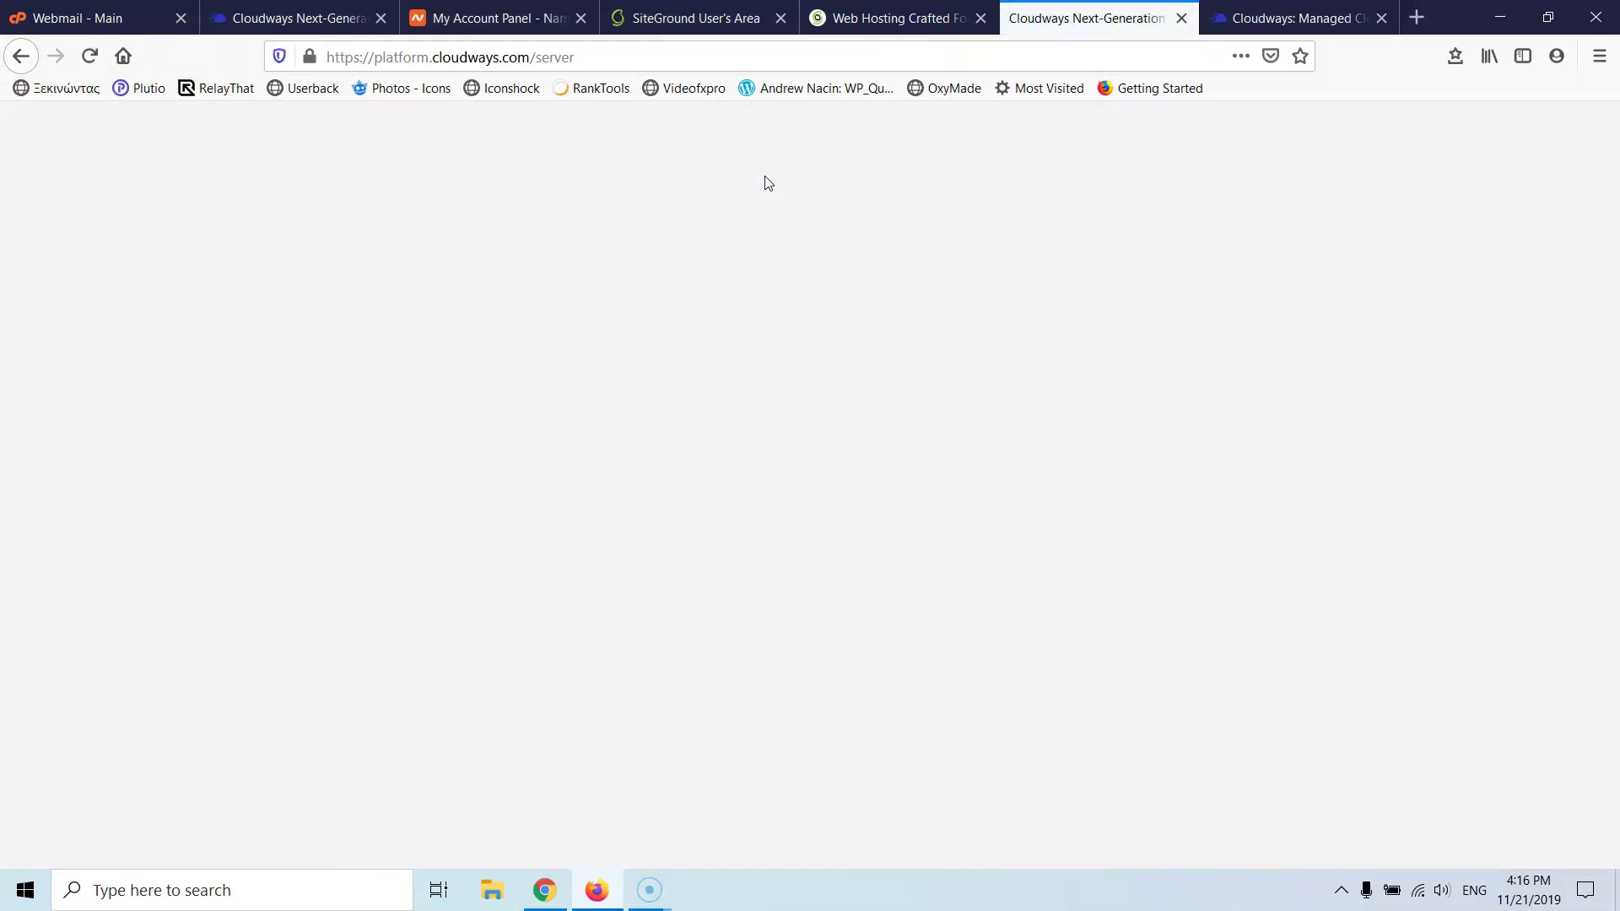
left_click(18, 54)
- On the Deploy Your Managed Application page, select WordPress Version 5.2.4
left_click(300, 16)
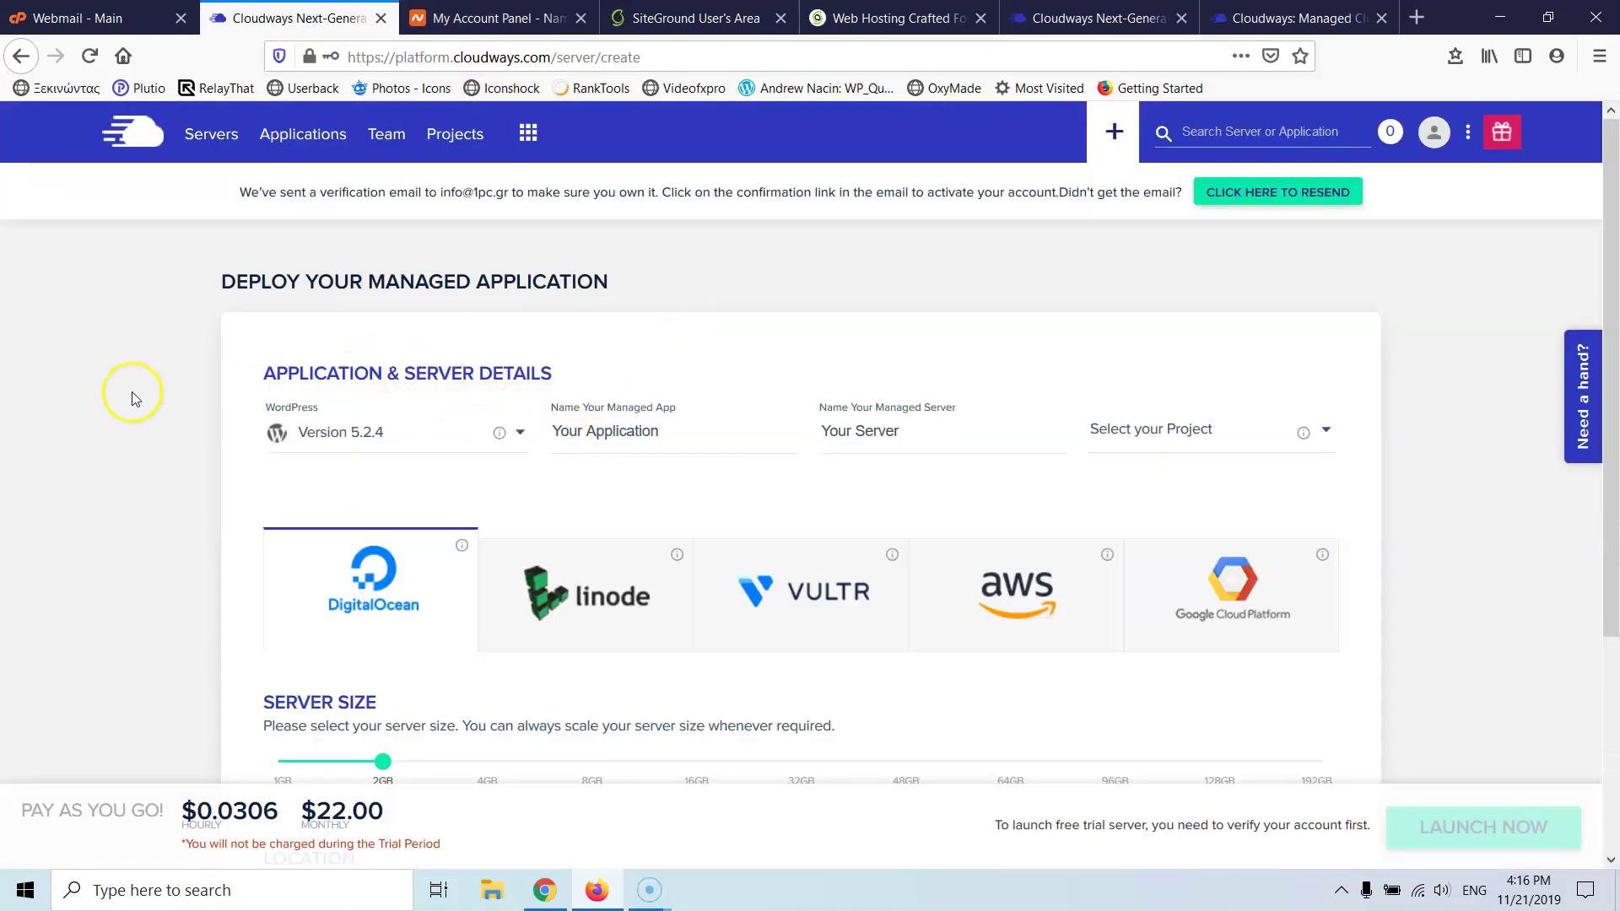
scroll(132, 397, "down", 2)
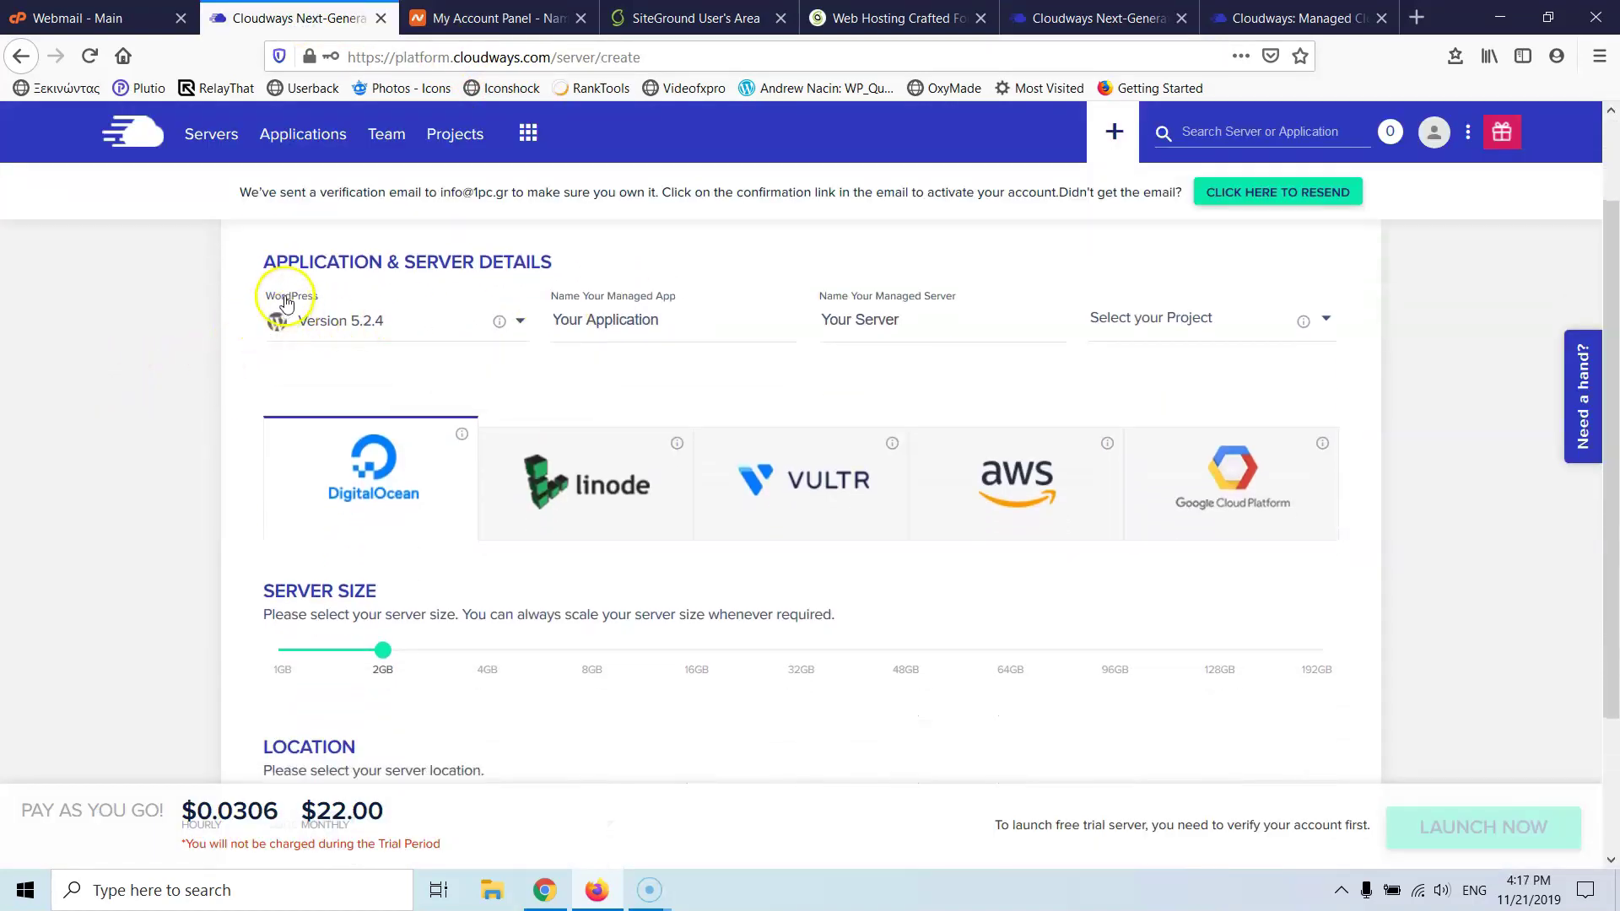
left_click(411, 324)
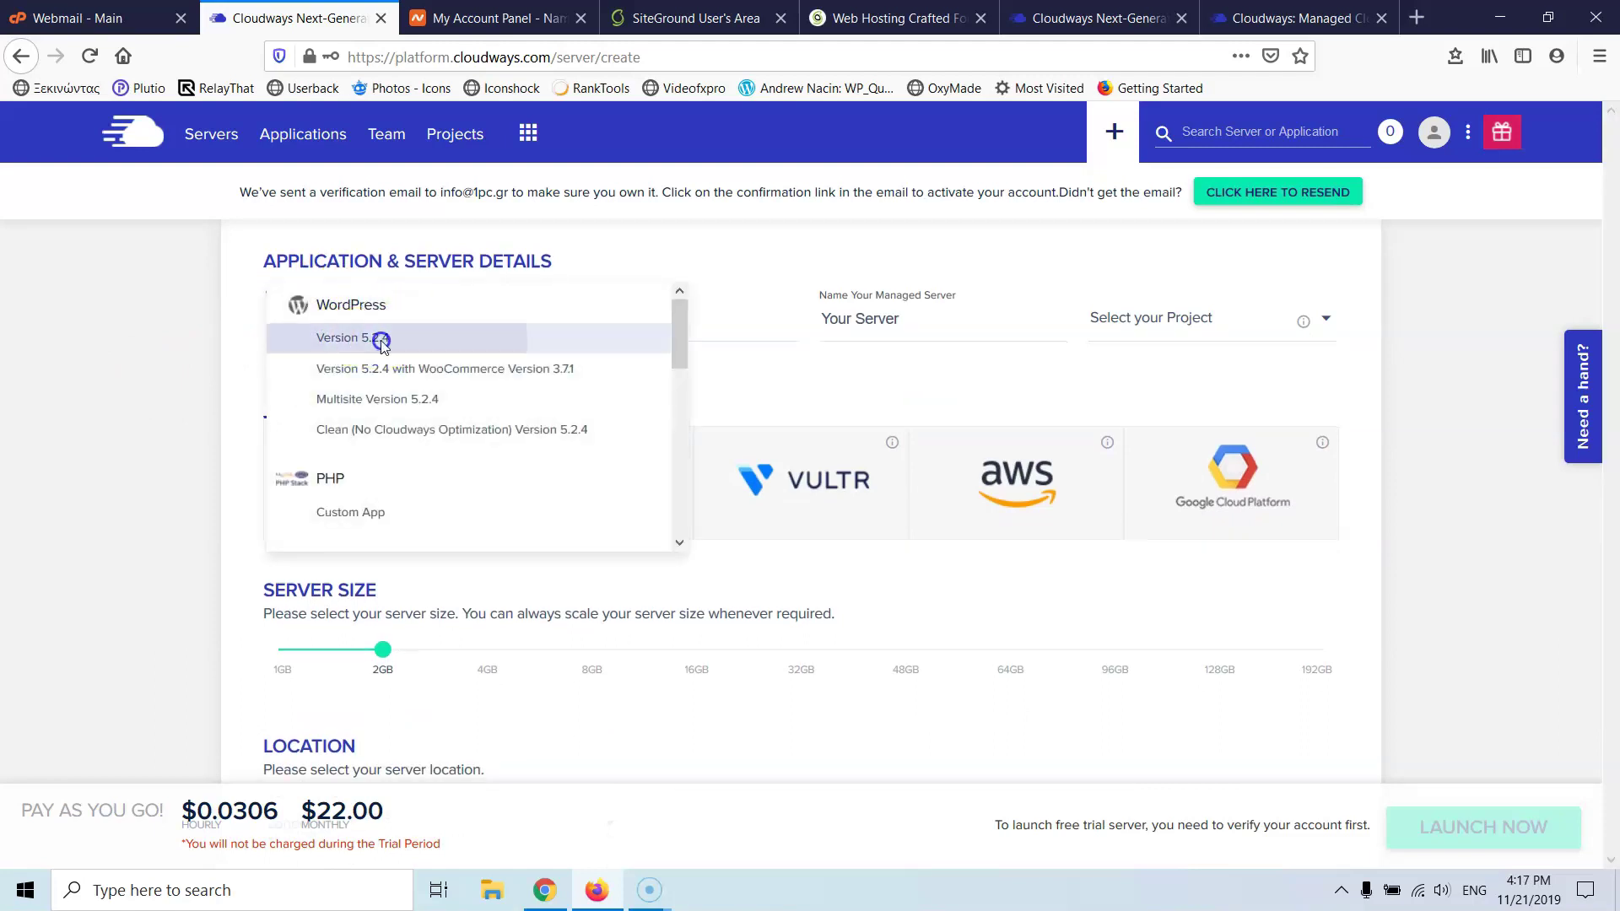
left_click(381, 337)
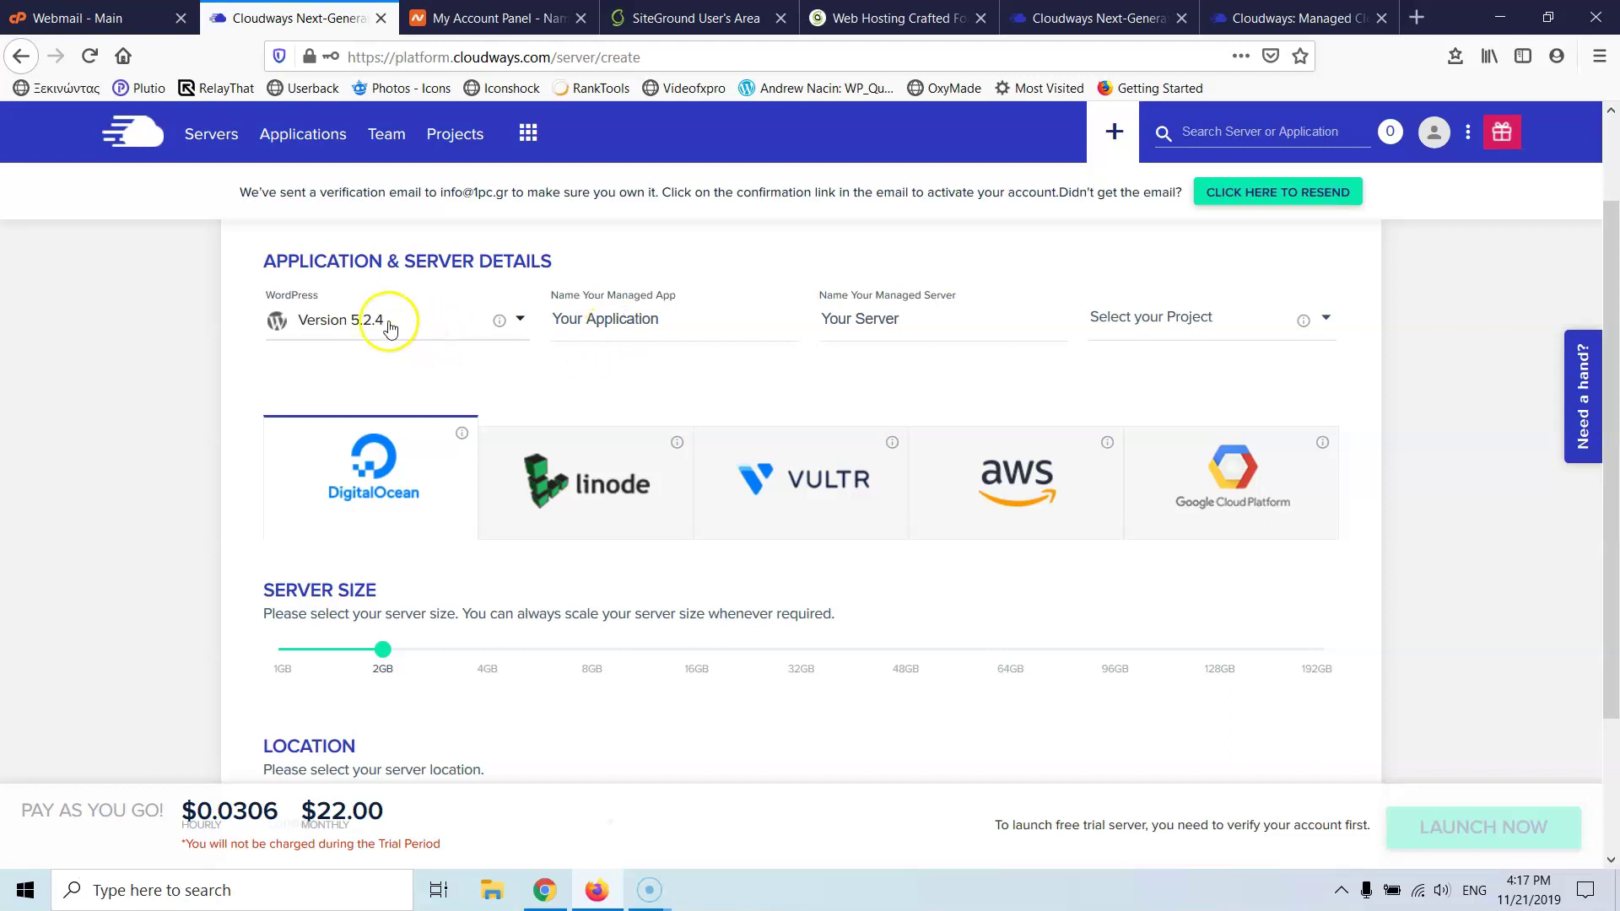
- Name the application Automotivo and the server after the user's first name, then check the project list
left_click(614, 321)
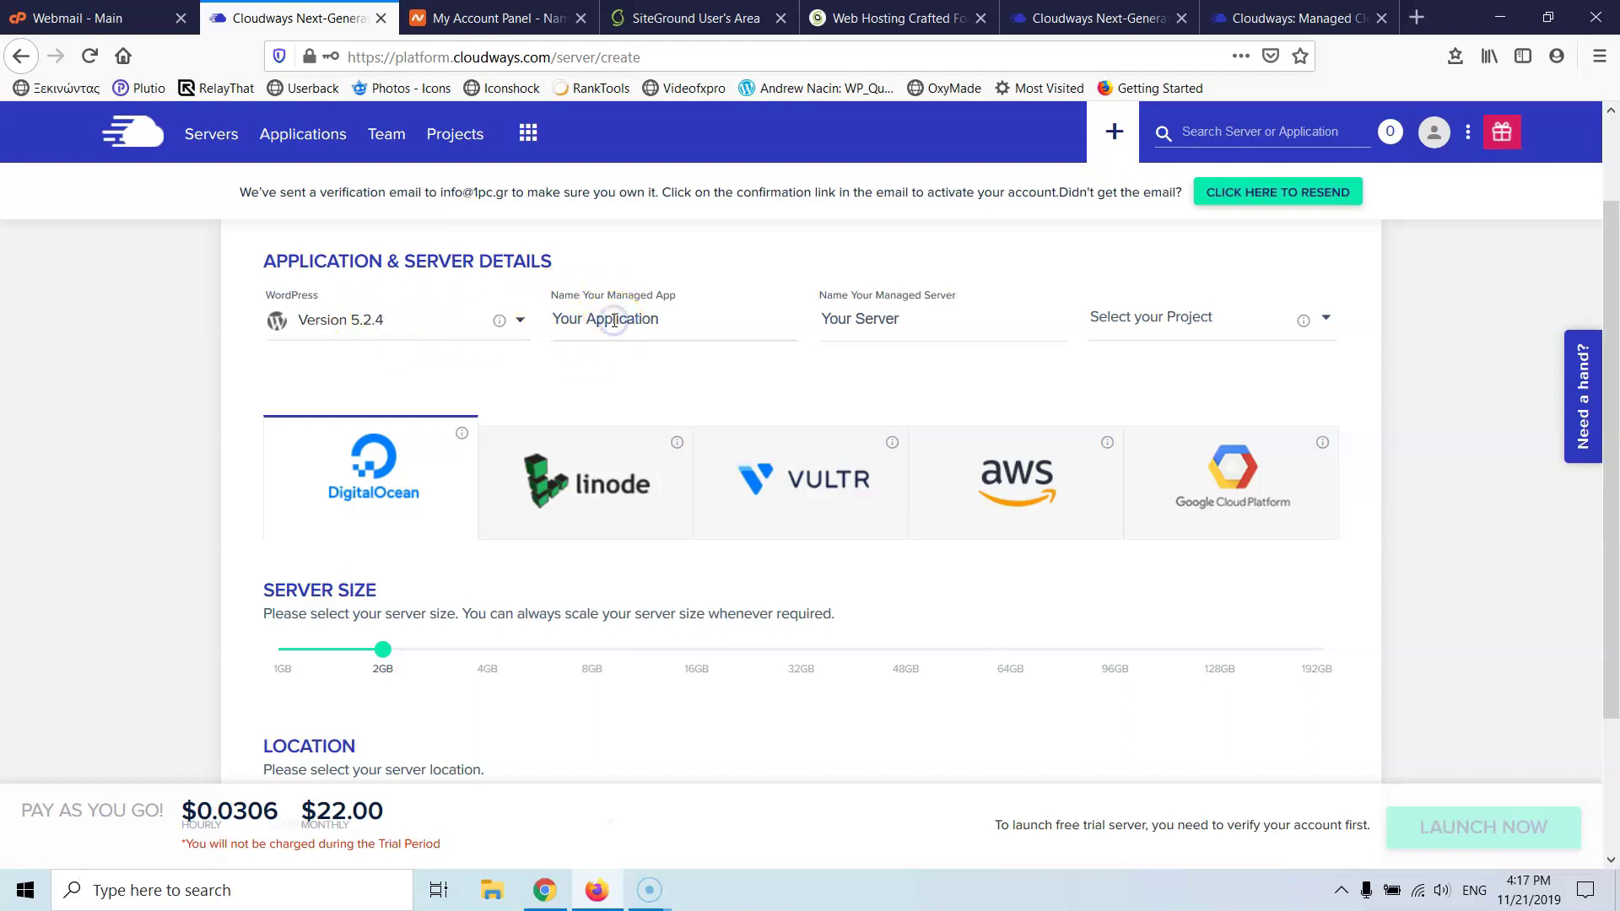
triple_click(613, 320)
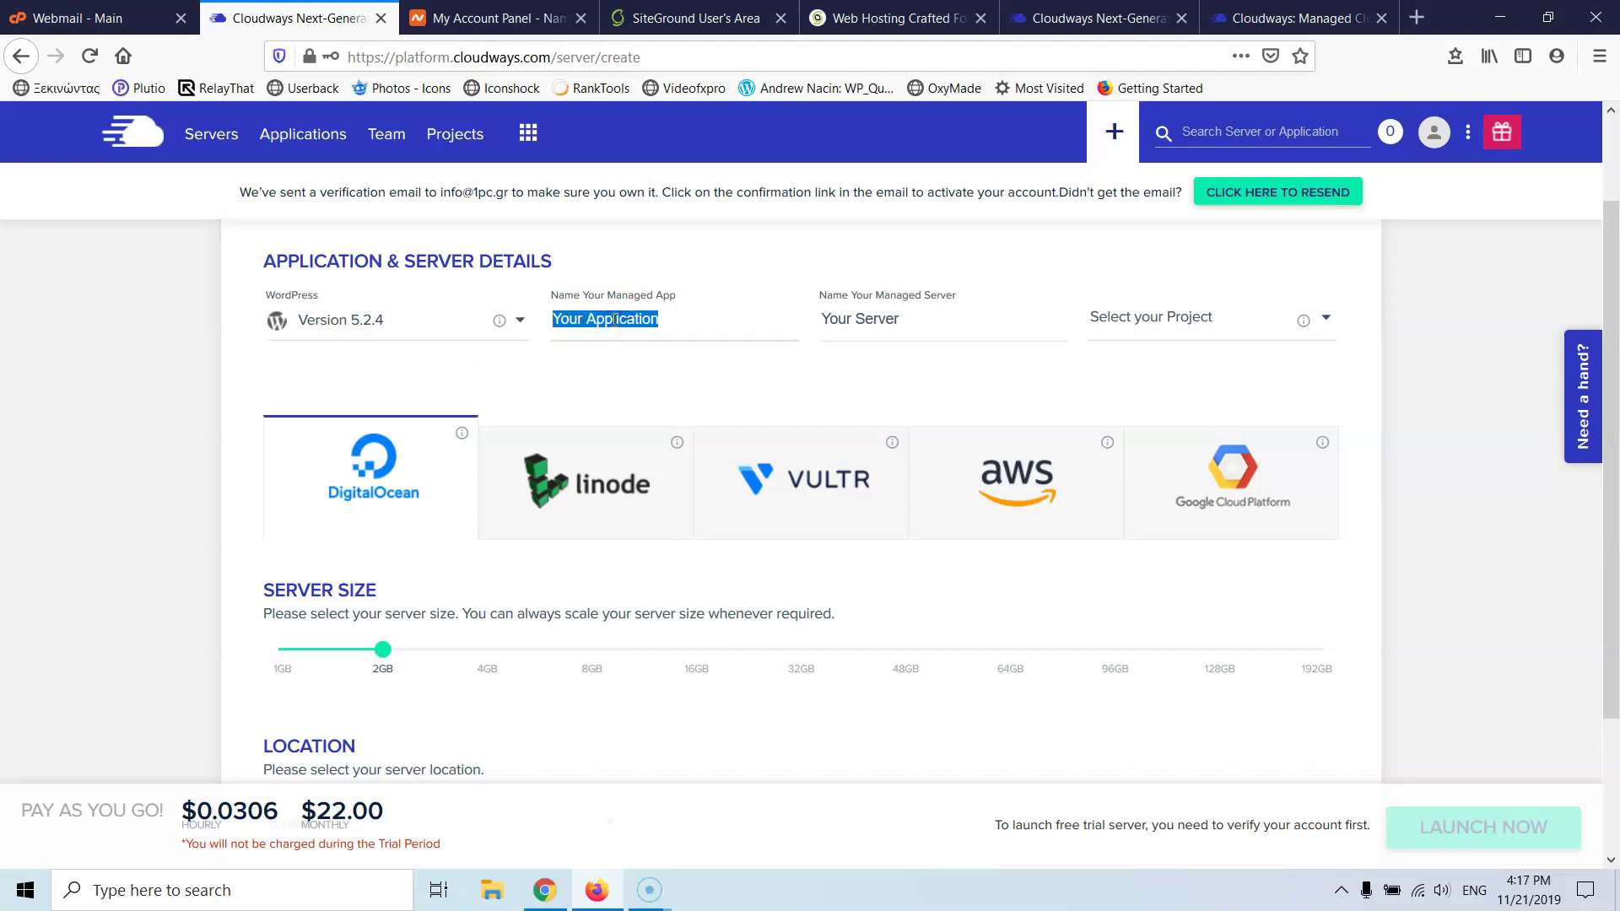
type("Automotivo")
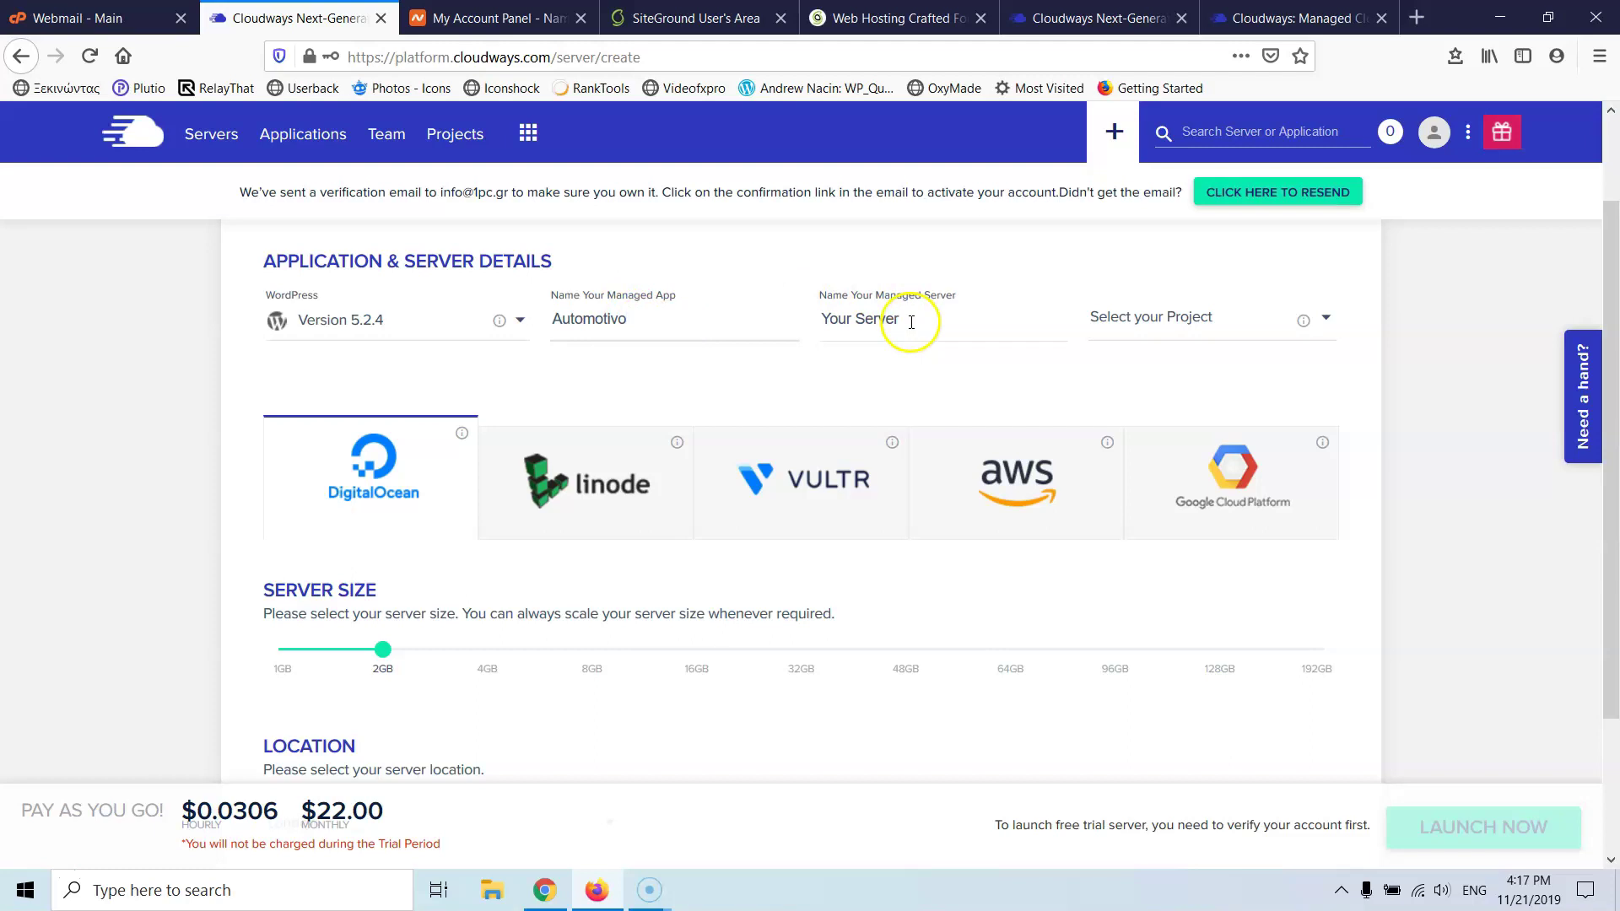
left_click_drag(911, 321, 745, 321)
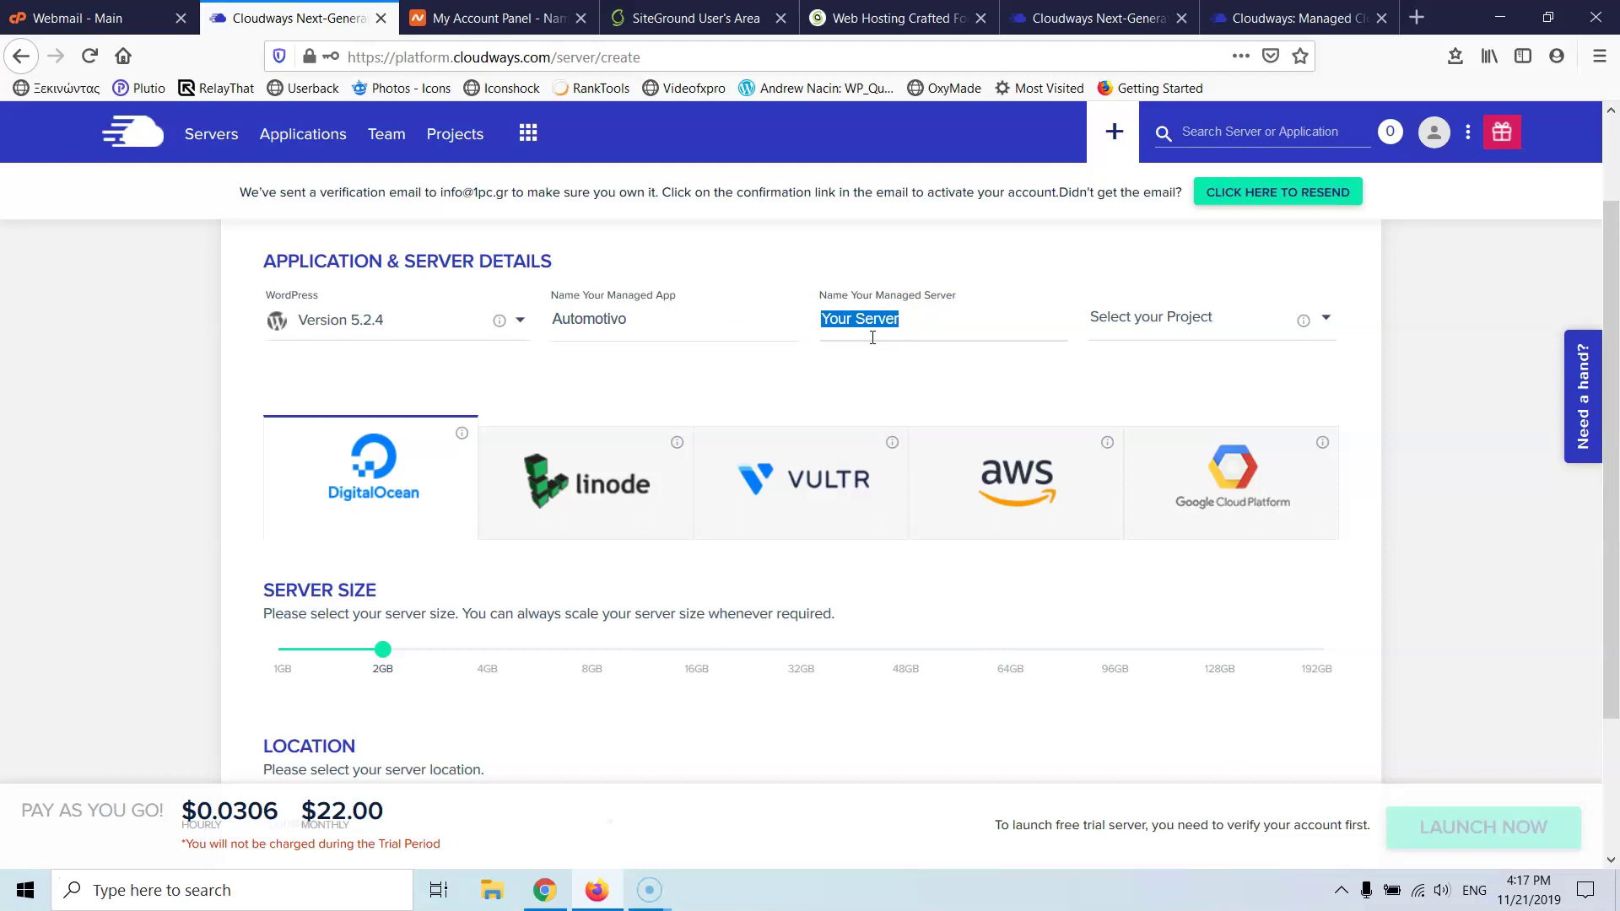
type("Stratos")
left_click(1212, 317)
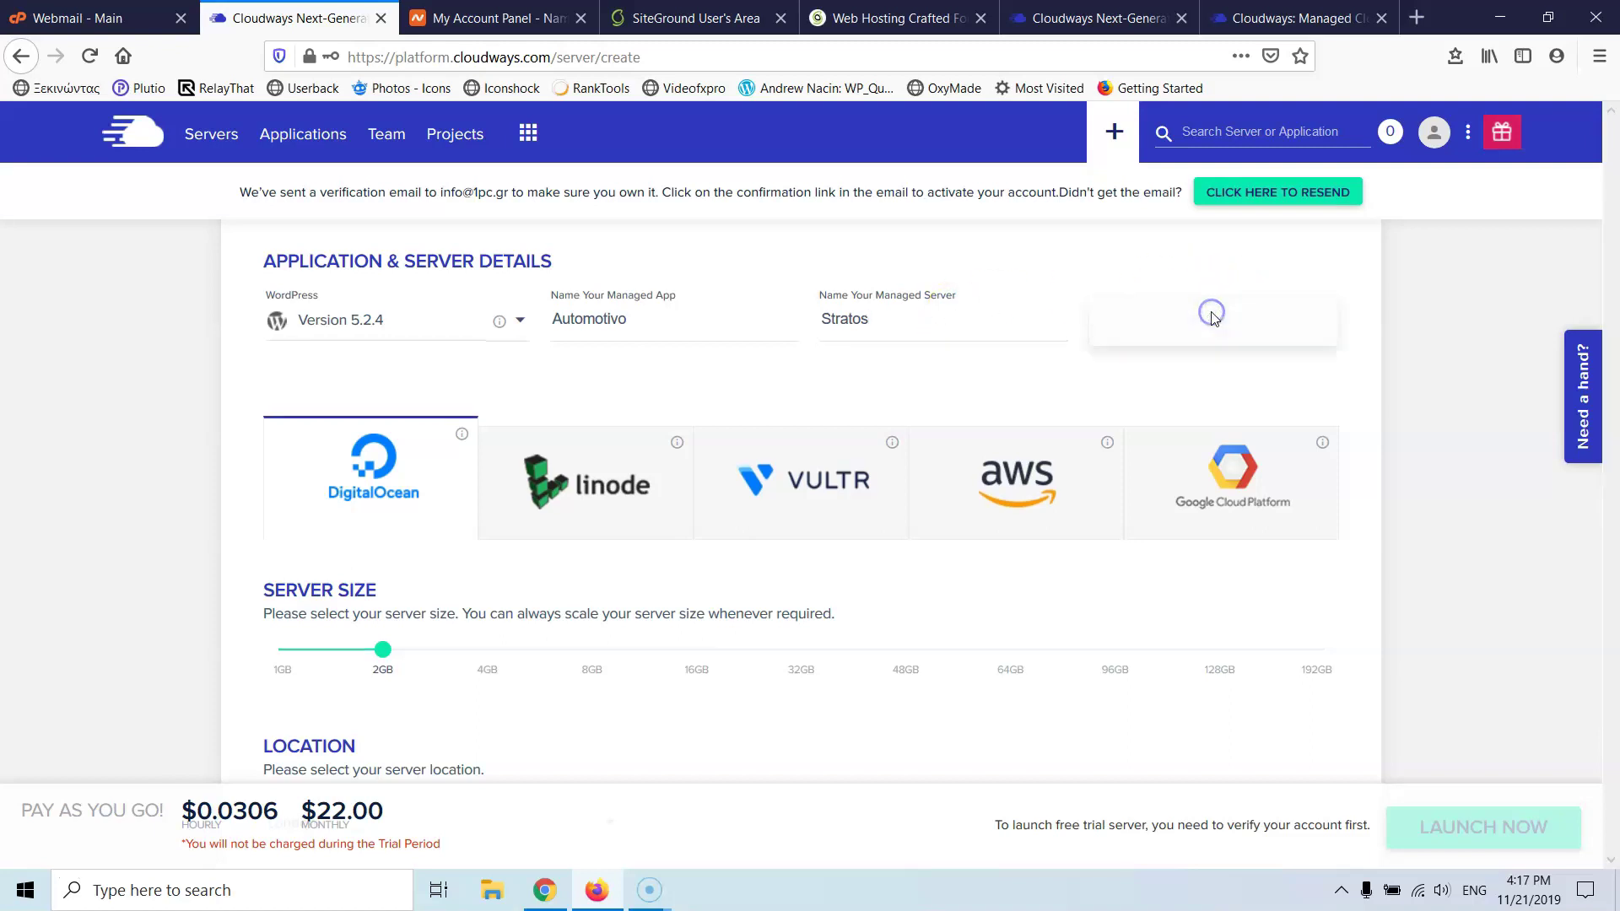
left_click(1208, 326)
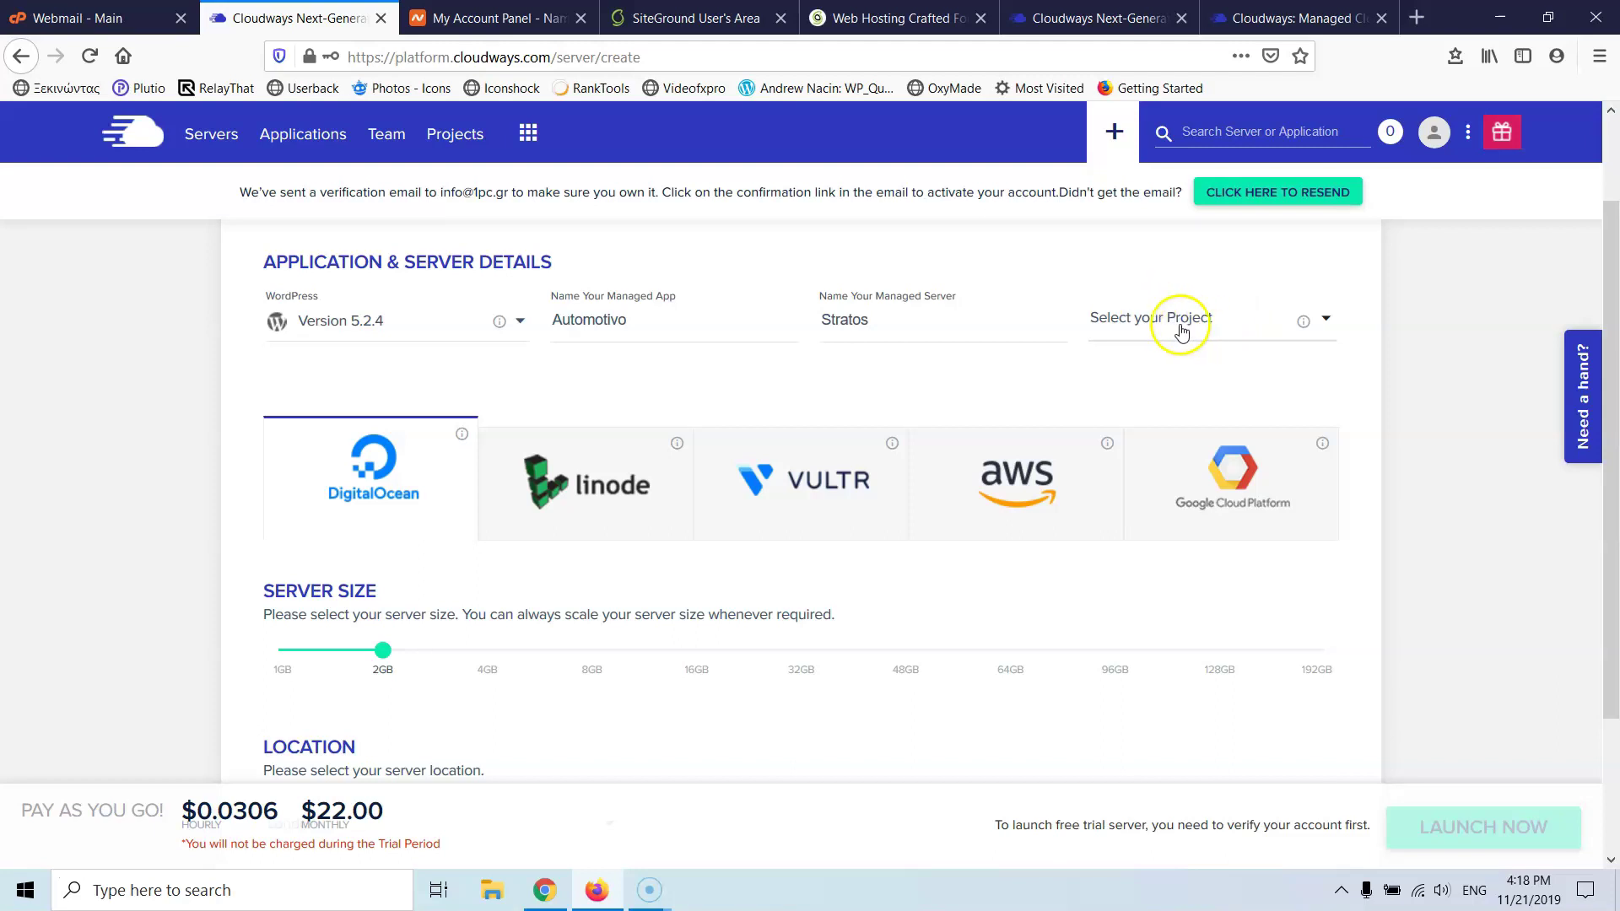
scroll(1041, 318, "down", 2)
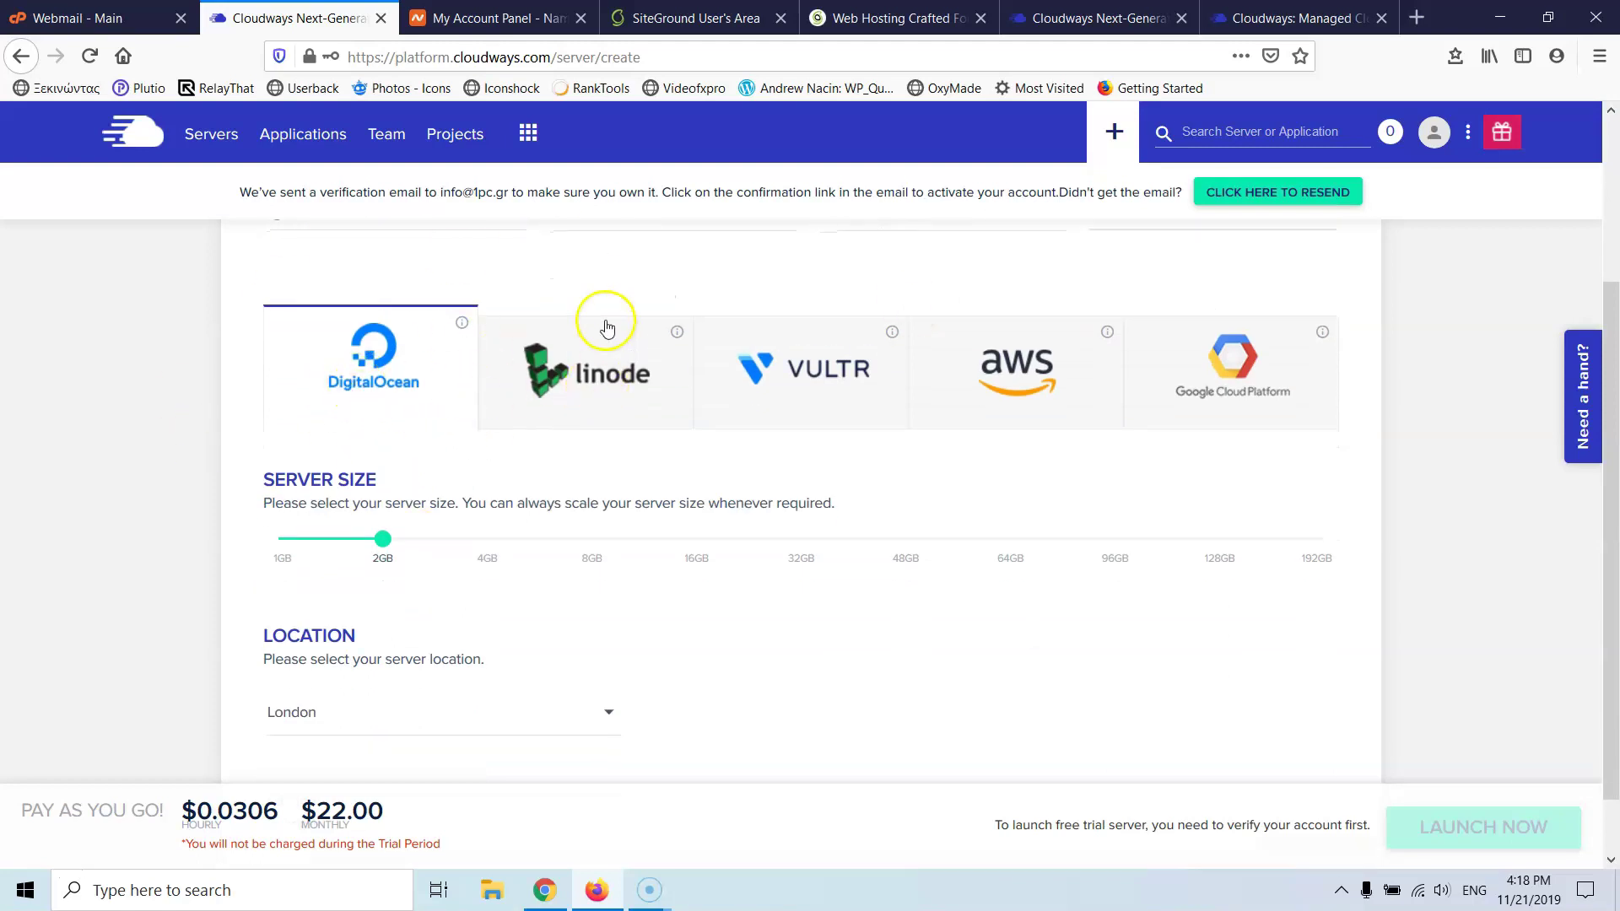
- Navigate back past the signup redirect to the Cloudways plans and pricing page
left_click(1043, 12)
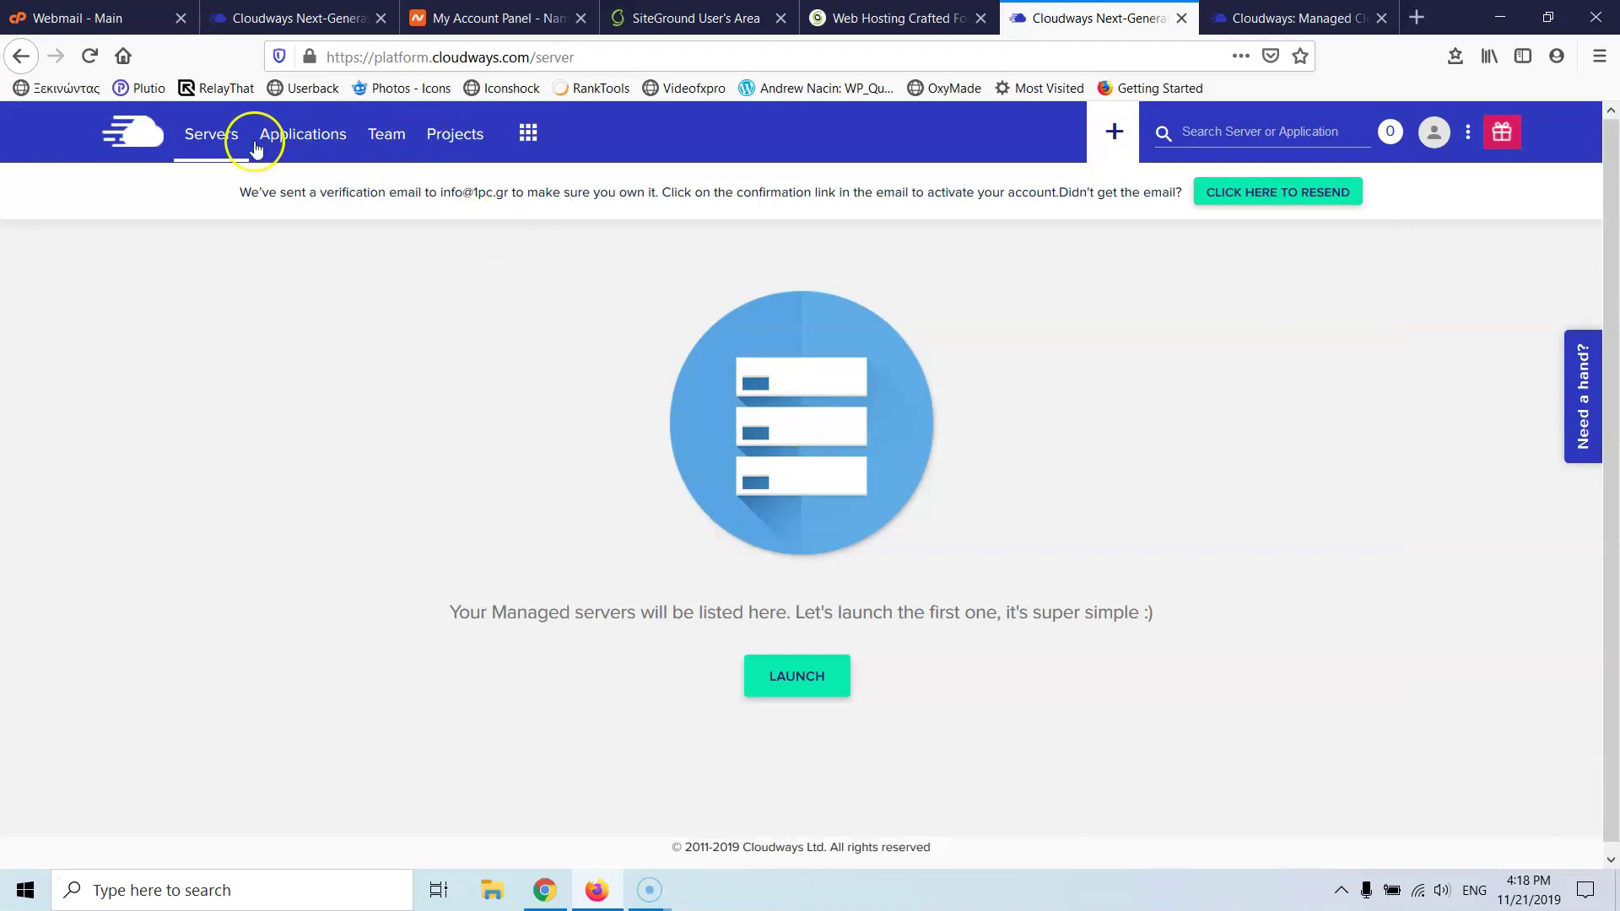
left_click(20, 56)
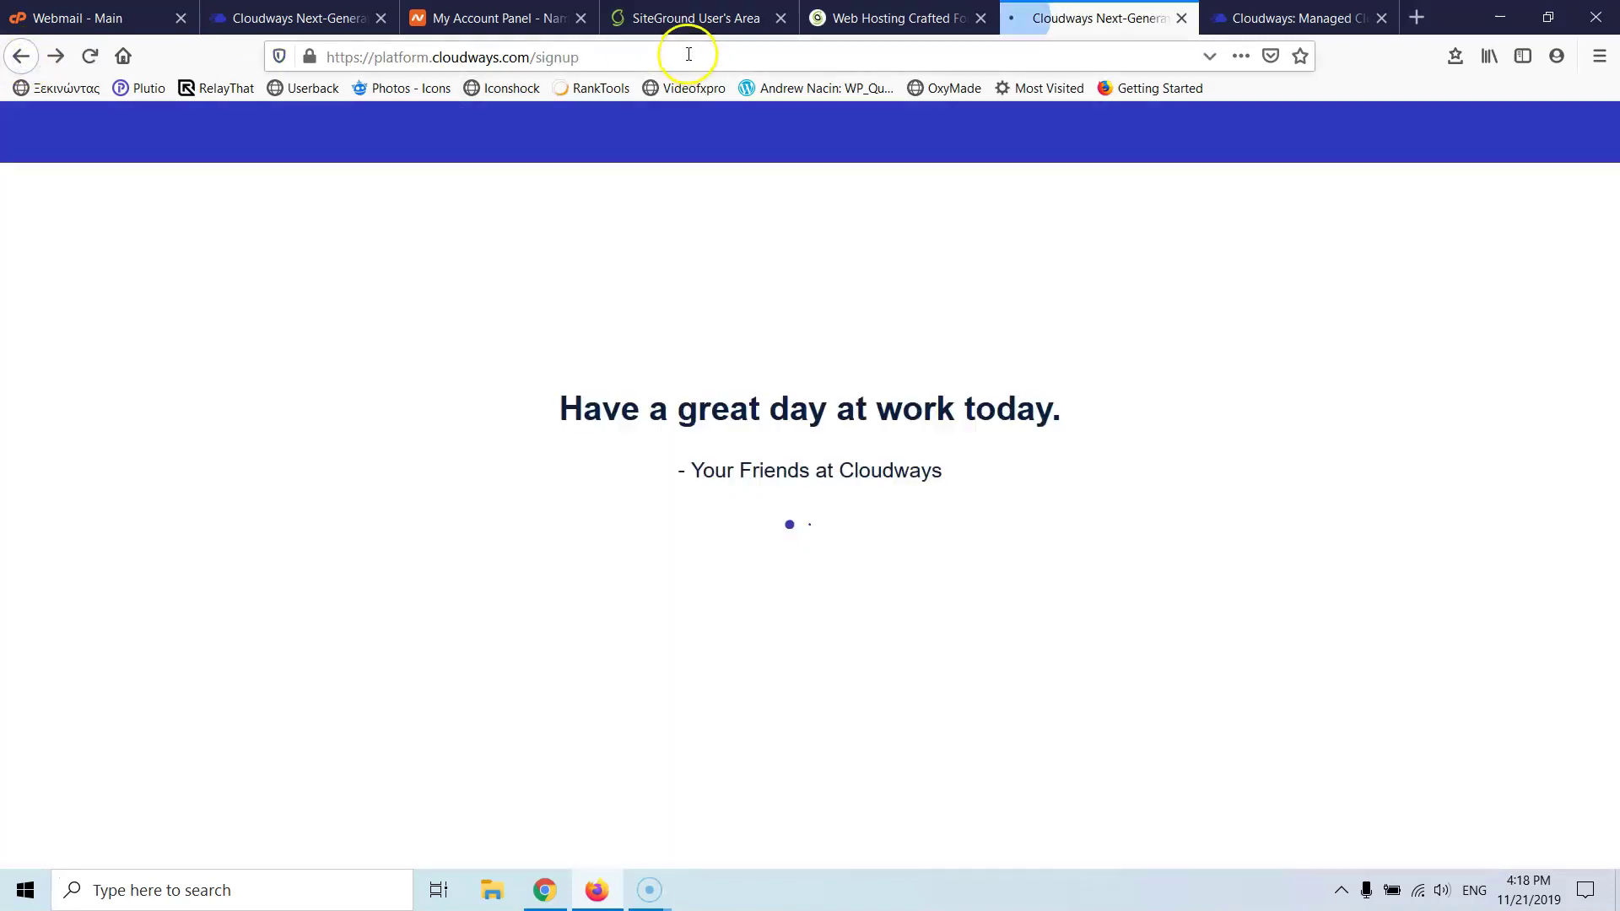
left_click(20, 56)
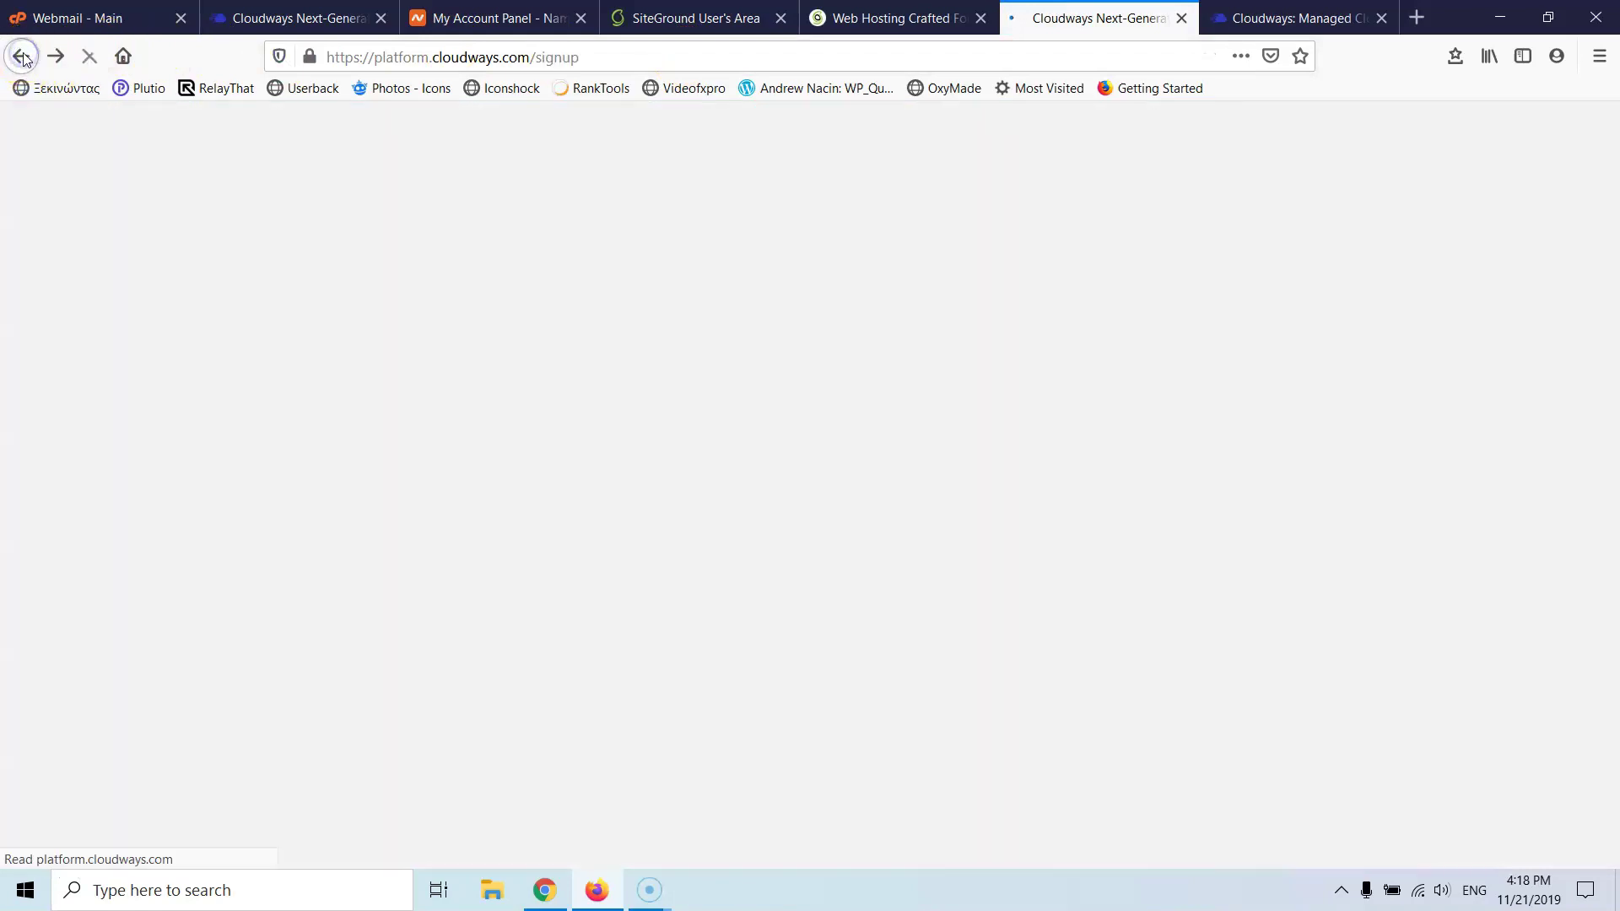
left_click(22, 57)
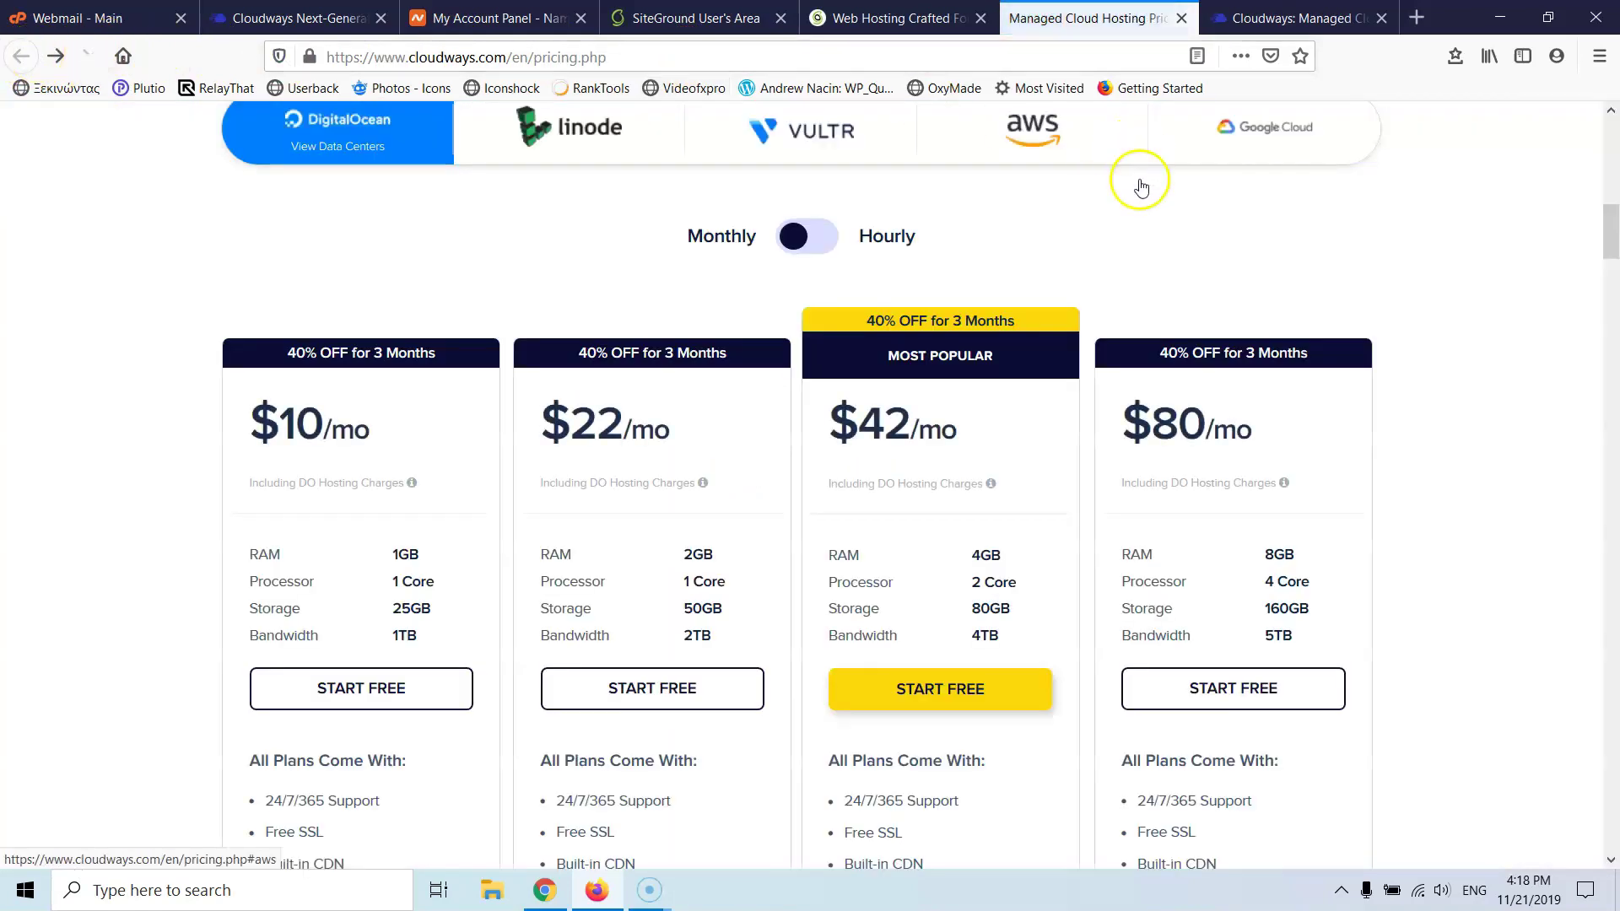
left_click(259, 15)
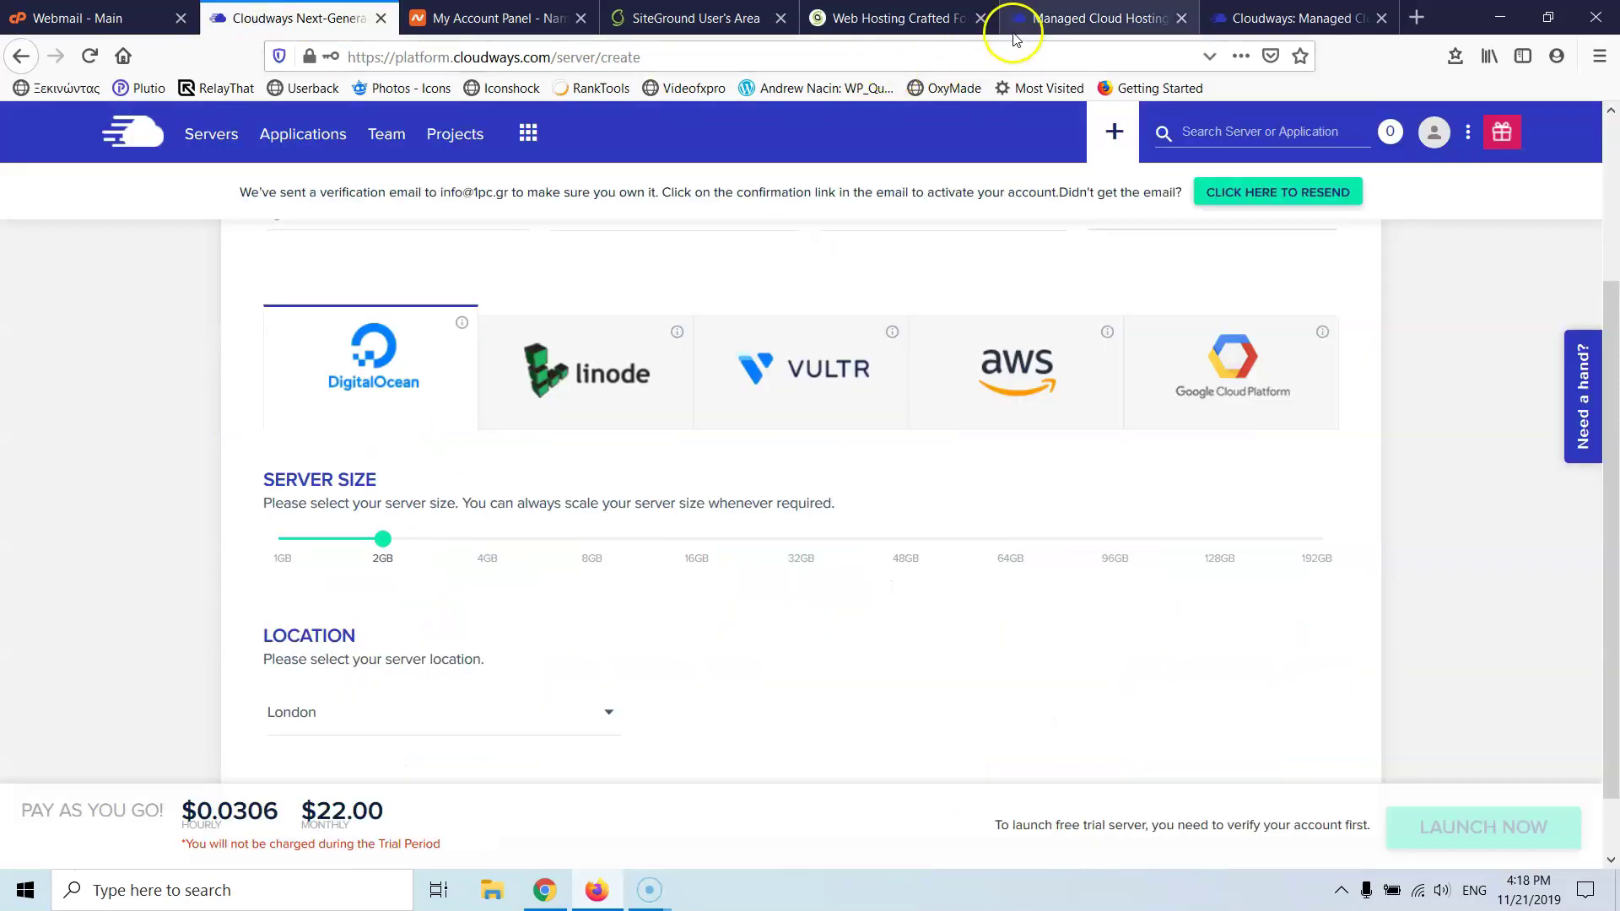
left_click(1088, 18)
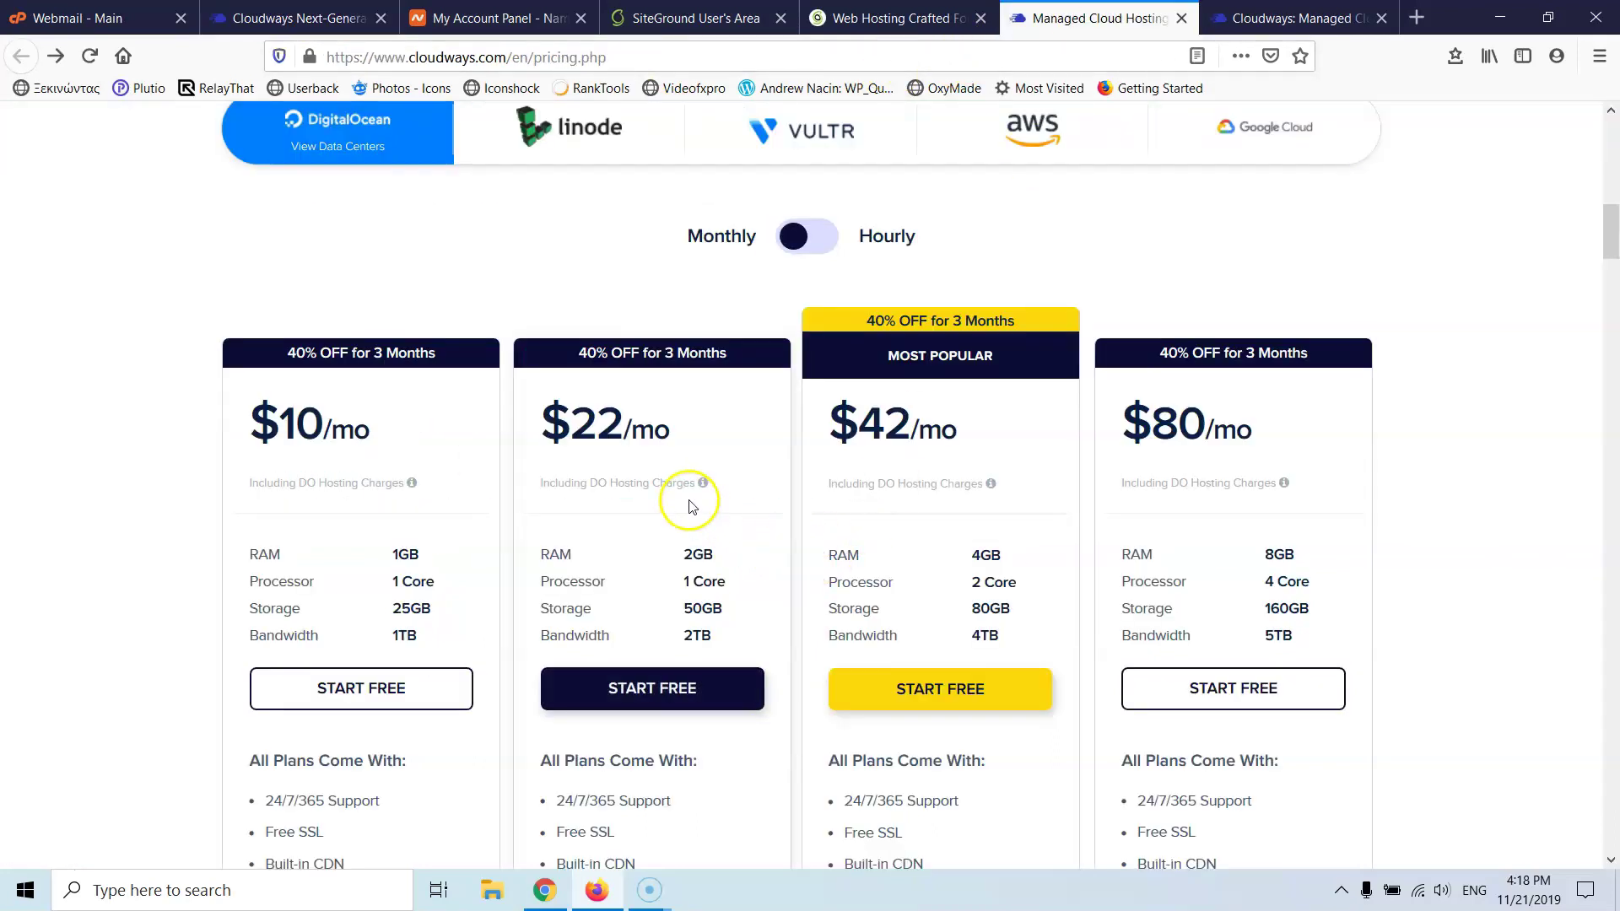
scroll(690, 504, "up", 5)
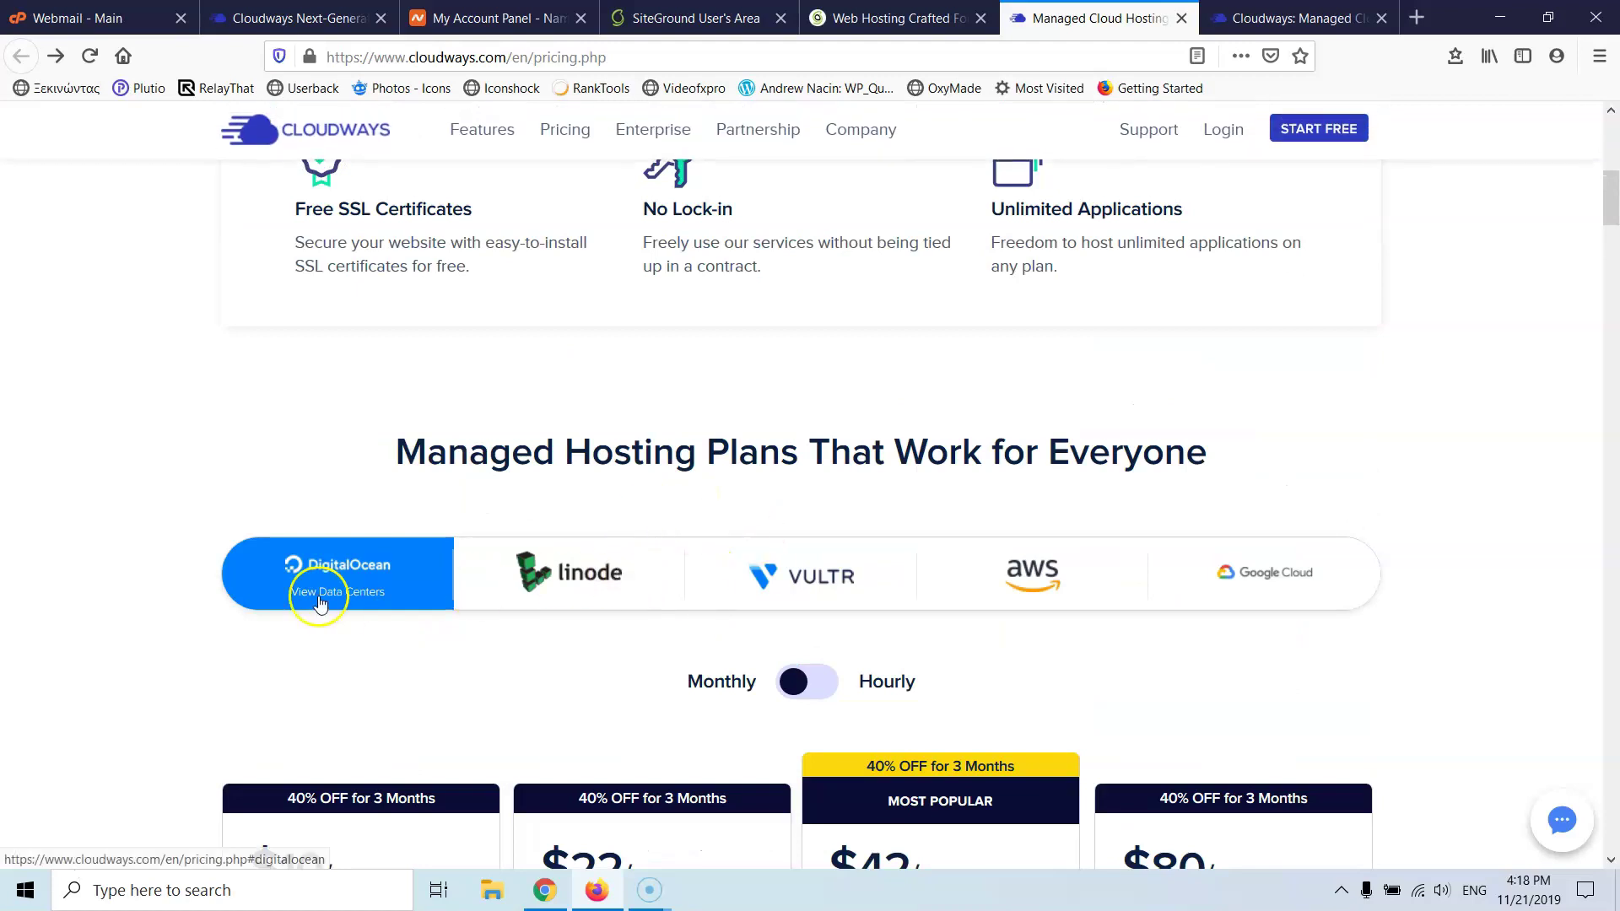
- Compare Vultr's plan prices against AWS's, then return to Vultr
left_click(845, 590)
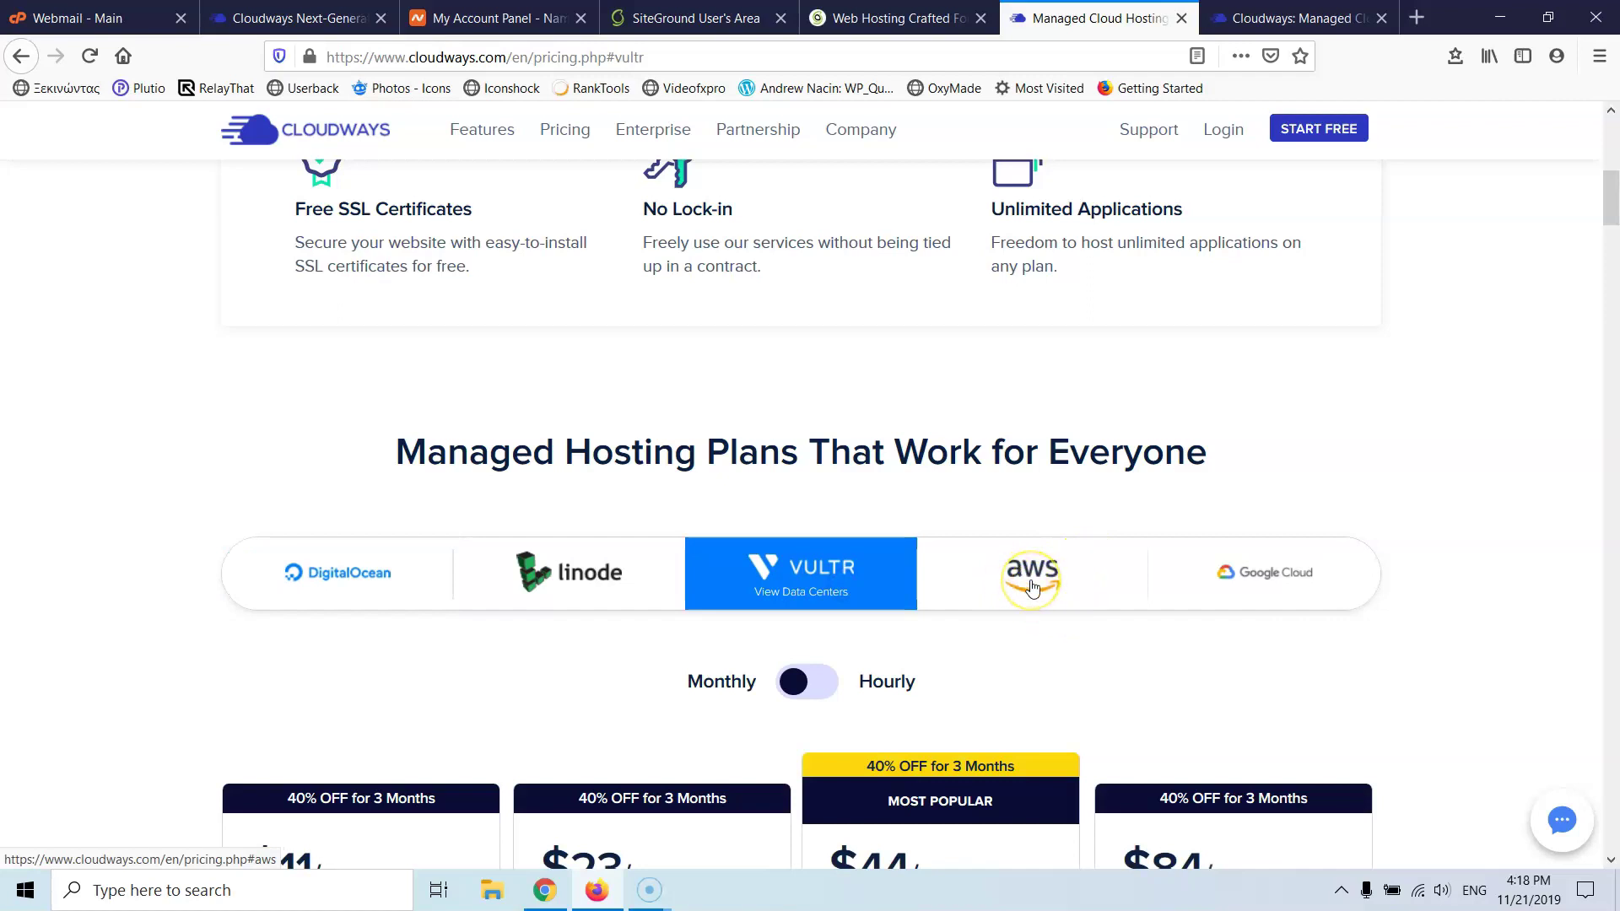
scroll(1263, 589, "down", 2)
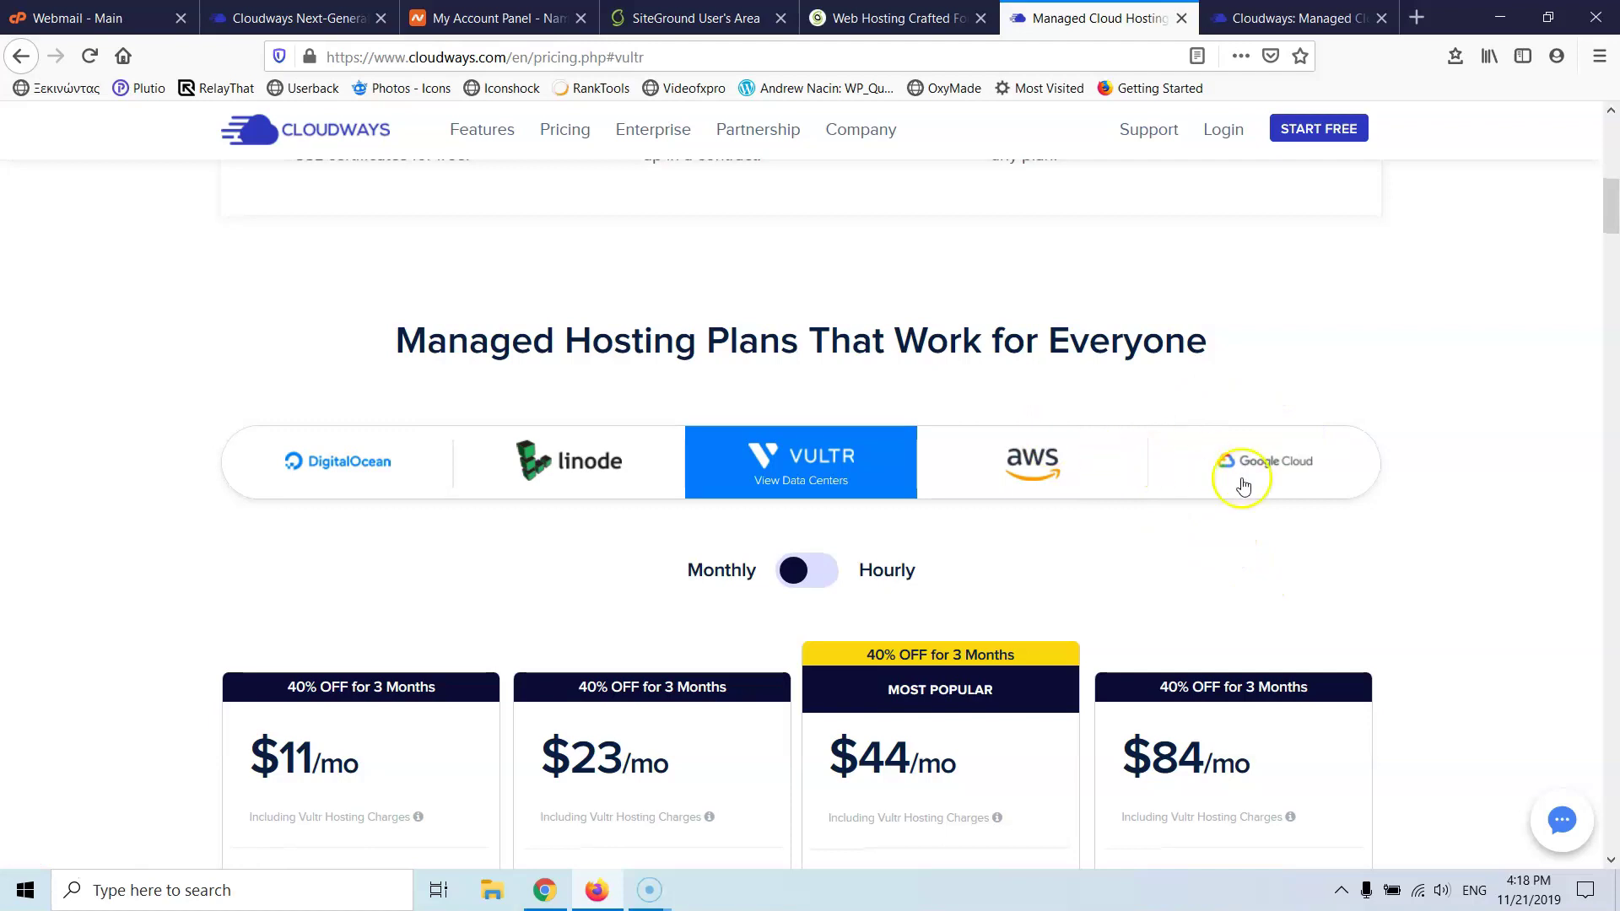
scroll(1240, 472, "down", 3)
scroll(1243, 477, "up", 1)
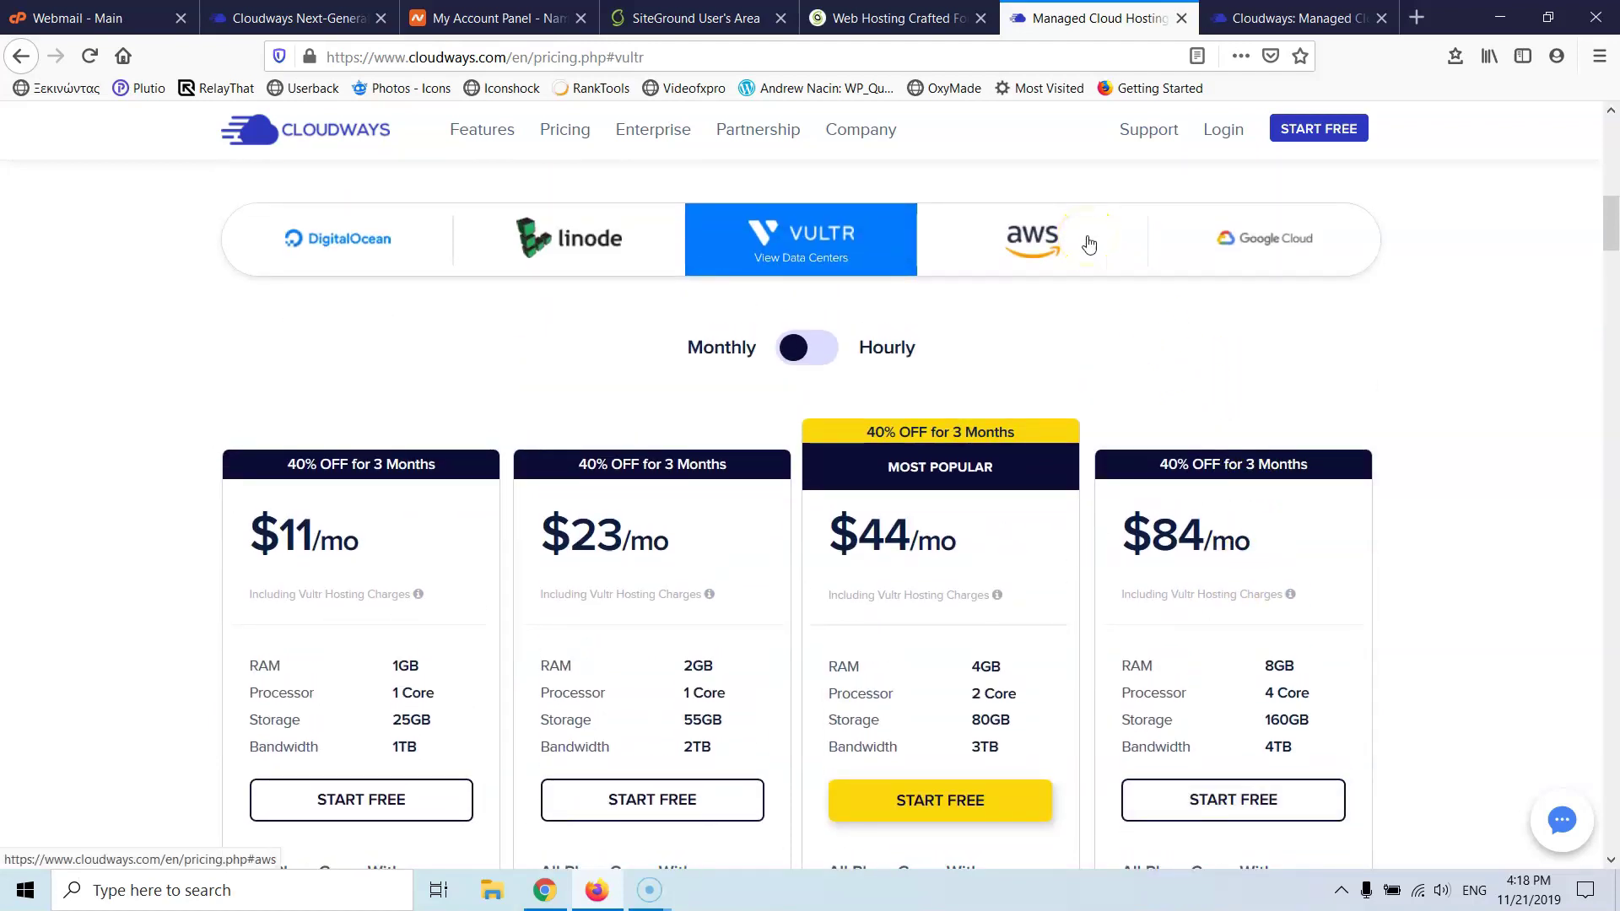
left_click(1239, 253)
left_click(1073, 256)
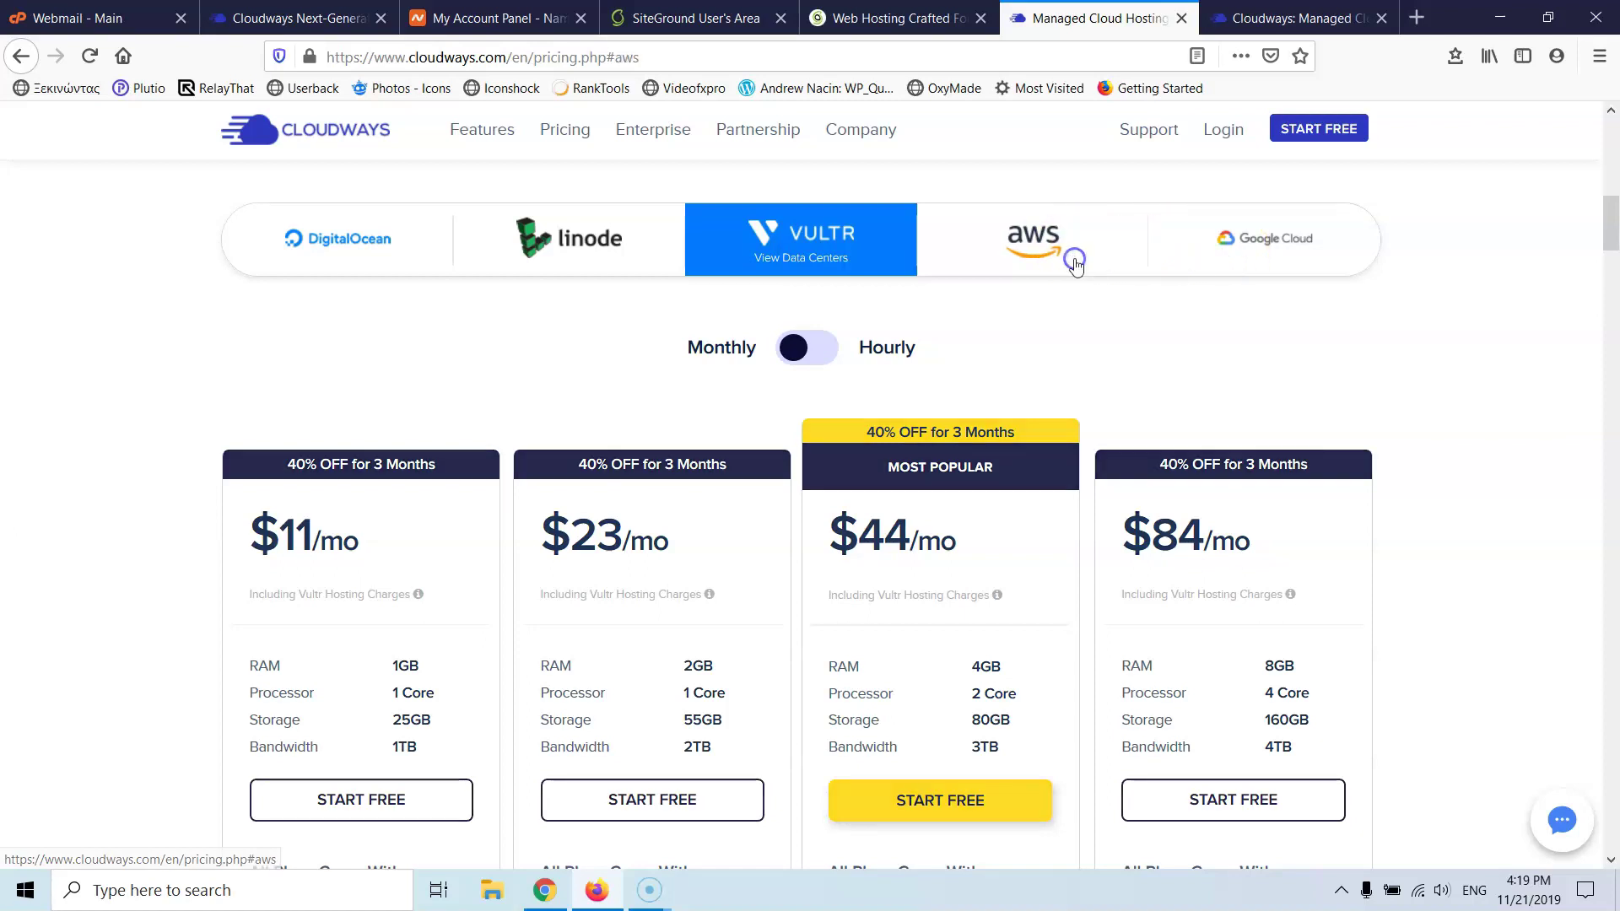
scroll(987, 466, "down", 2)
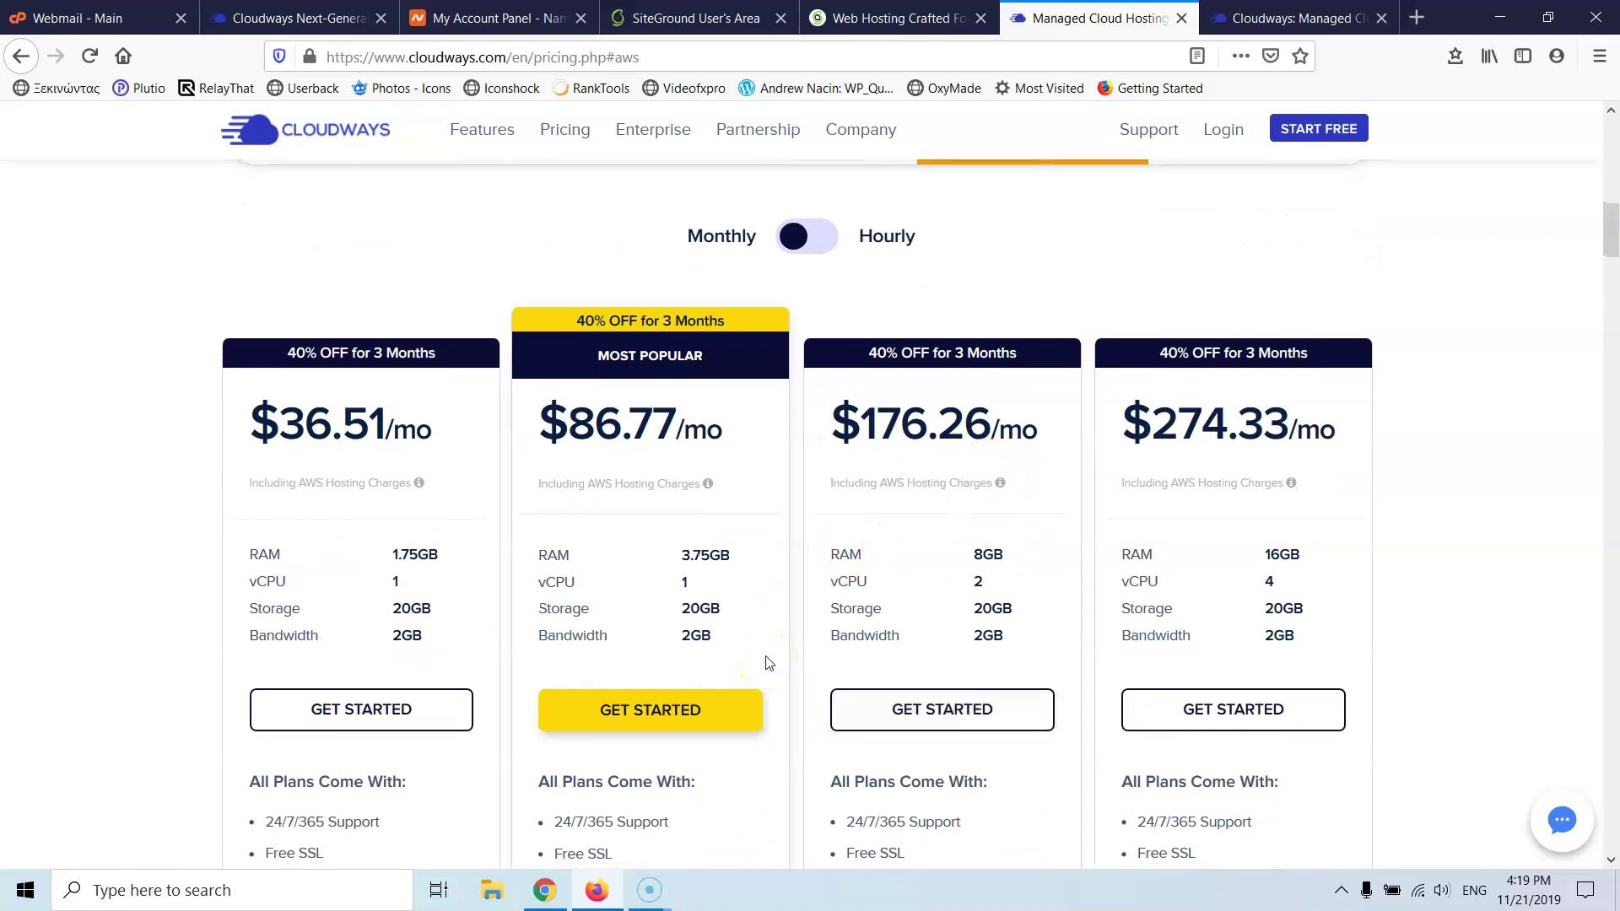
left_click(693, 668)
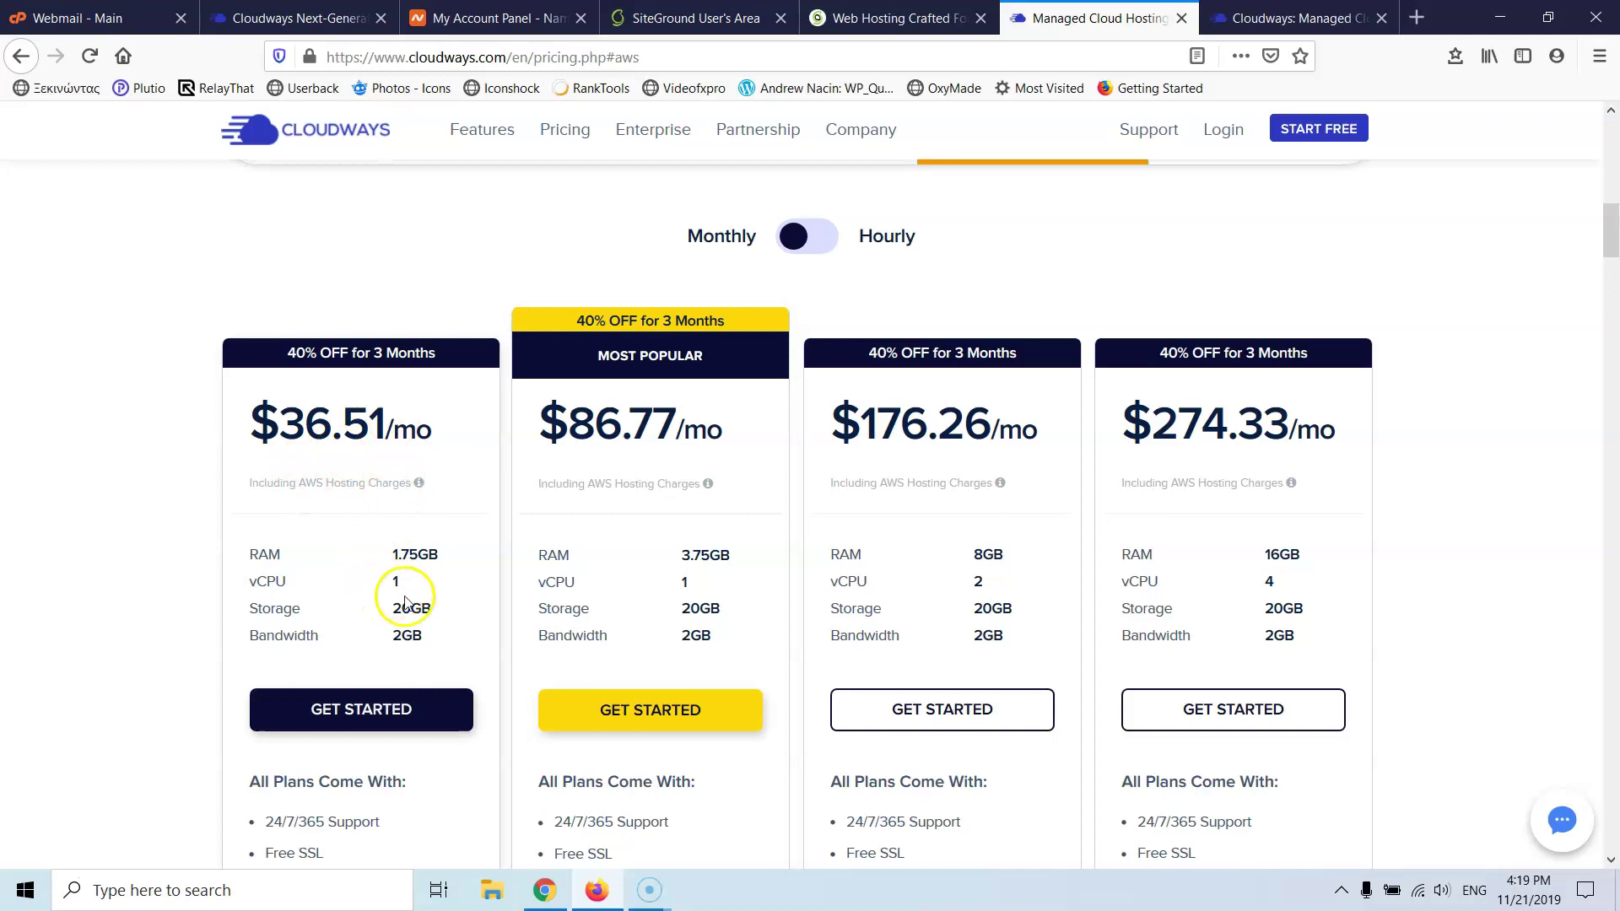
scroll(548, 431, "up", 3)
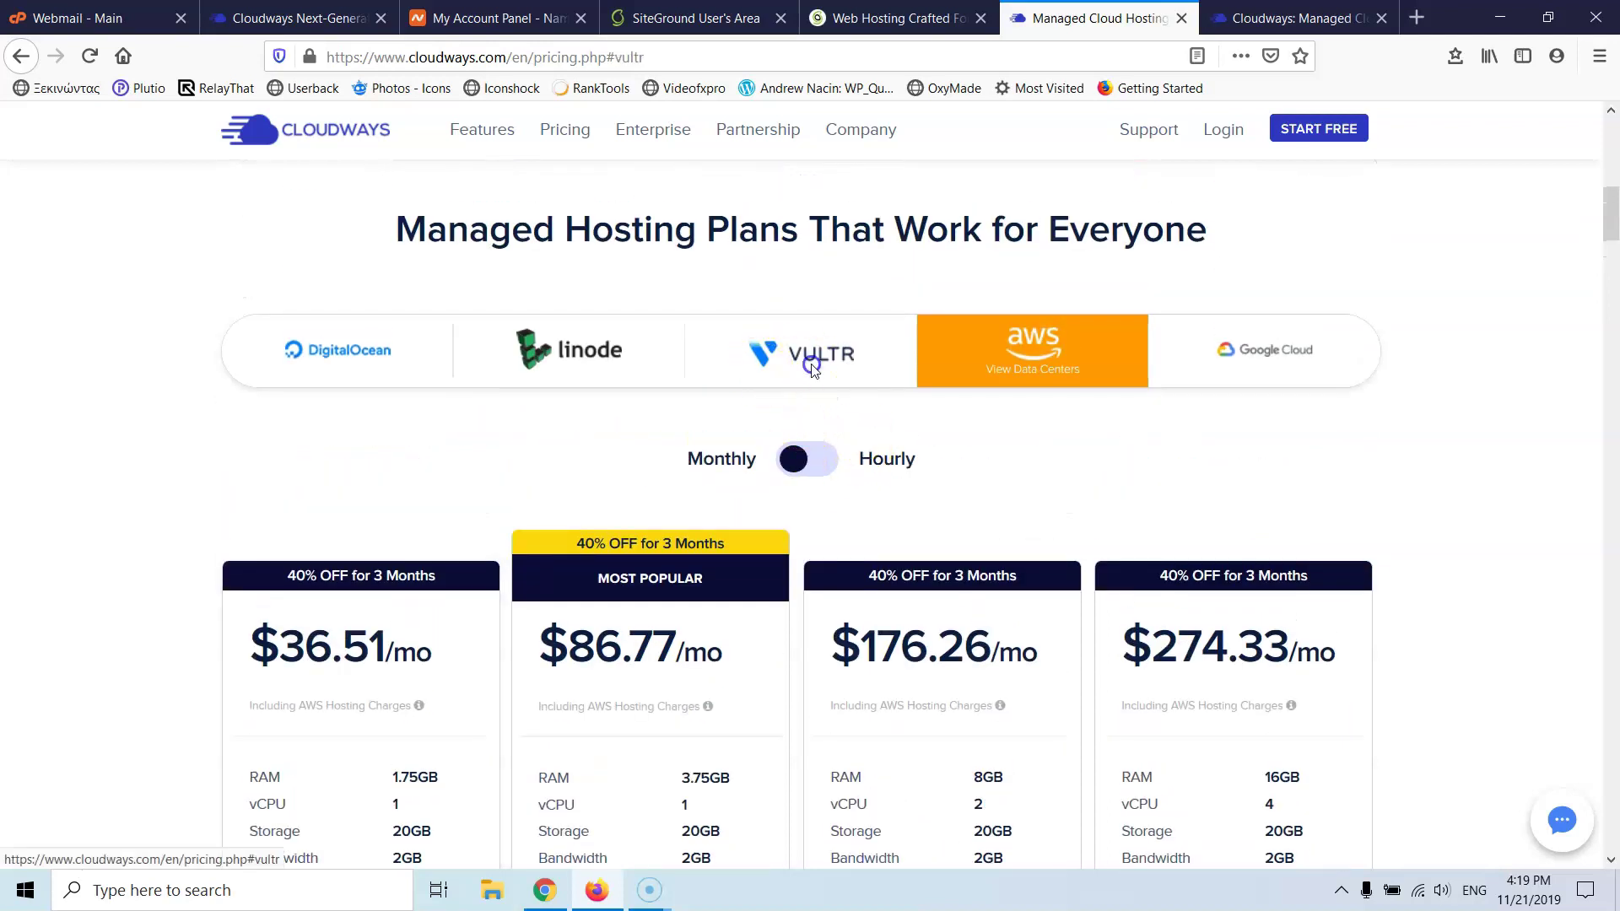
left_click(808, 359)
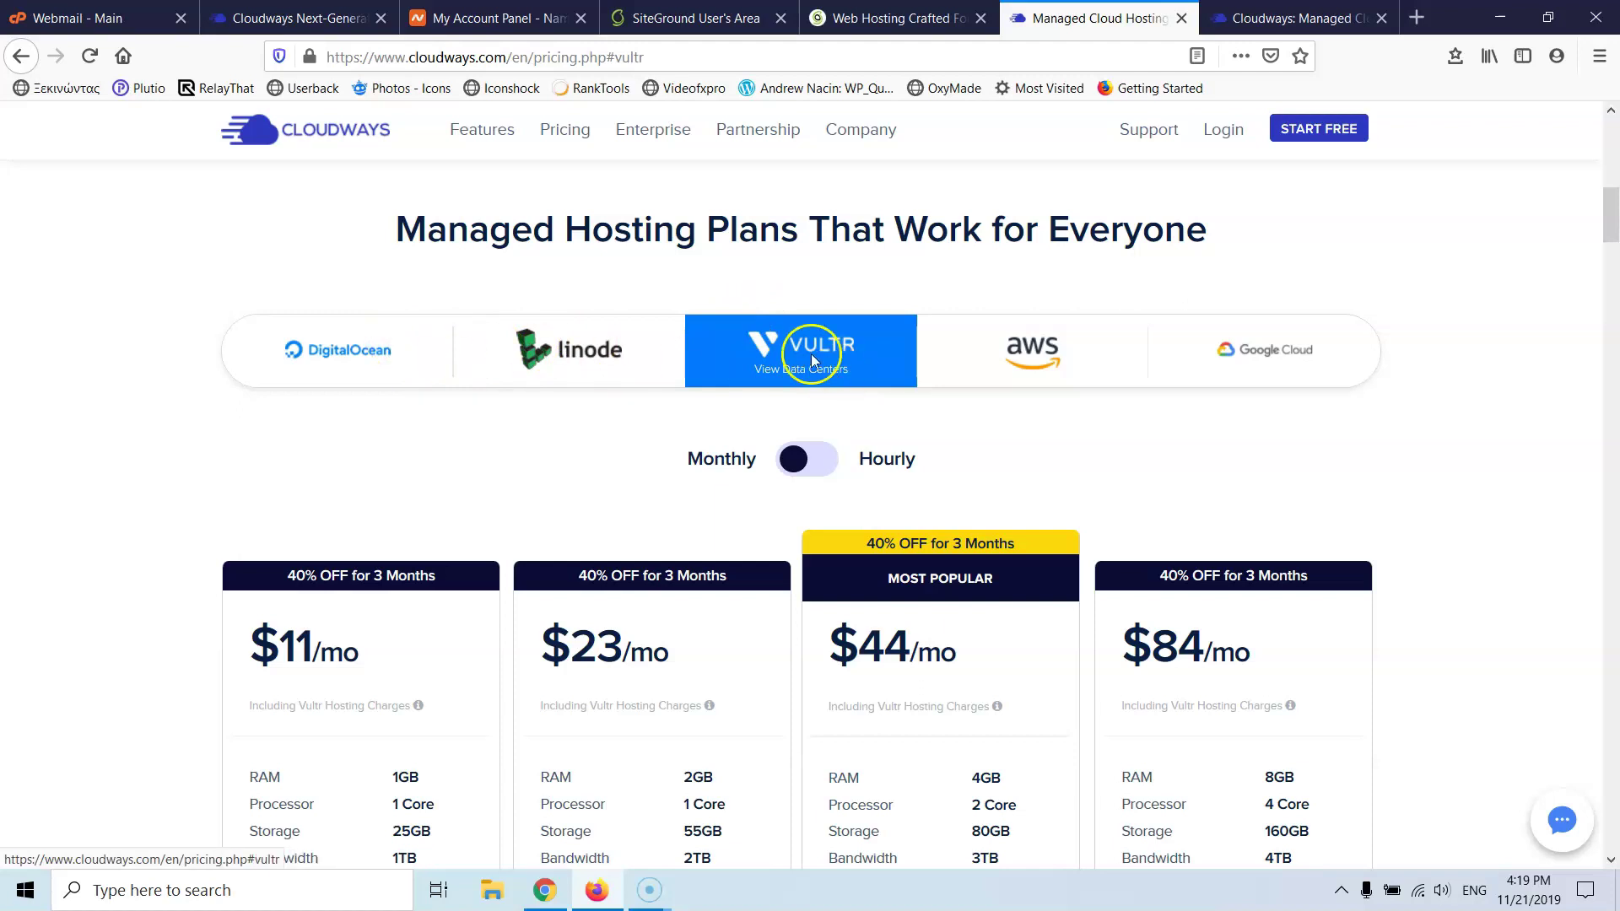
scroll(825, 387, "down", 3)
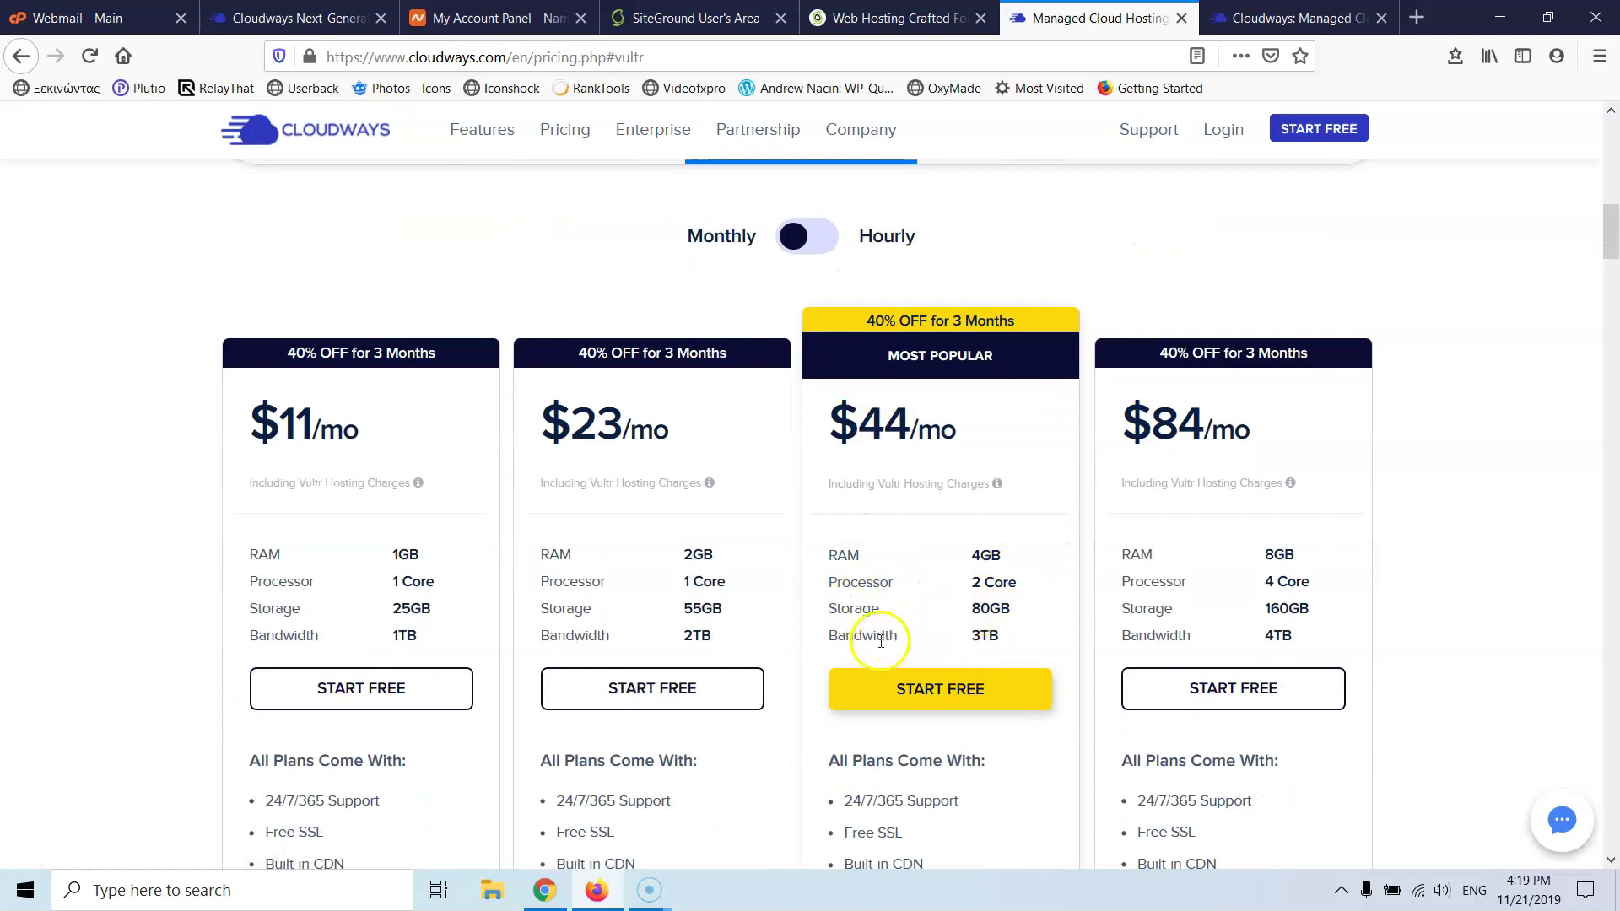
scroll(553, 245, "up", 2)
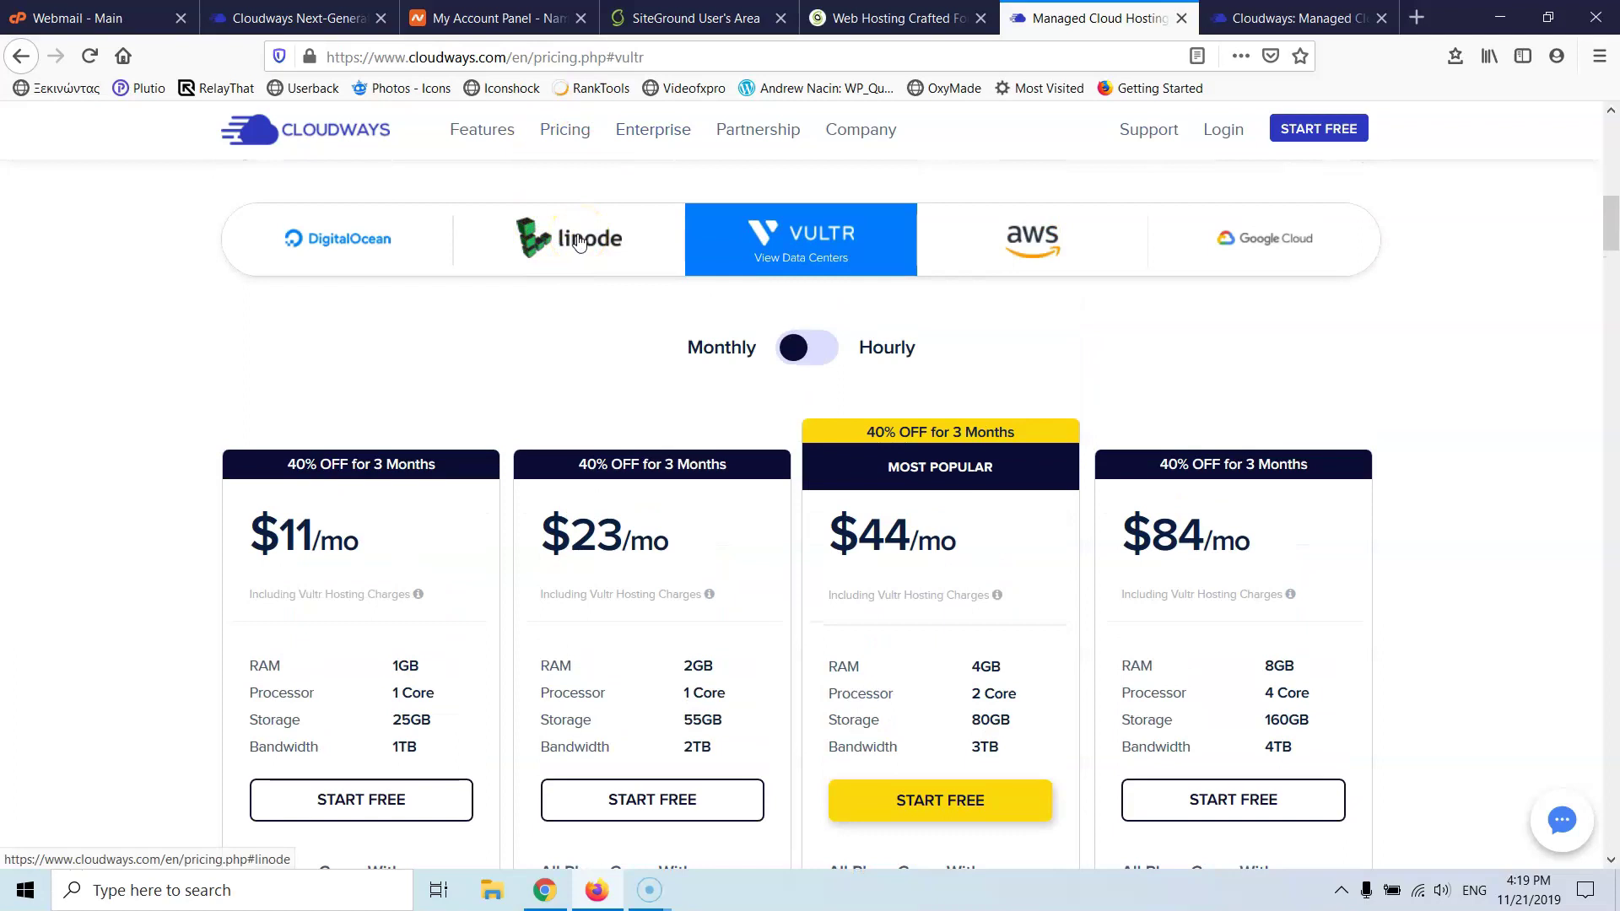
left_click(707, 724)
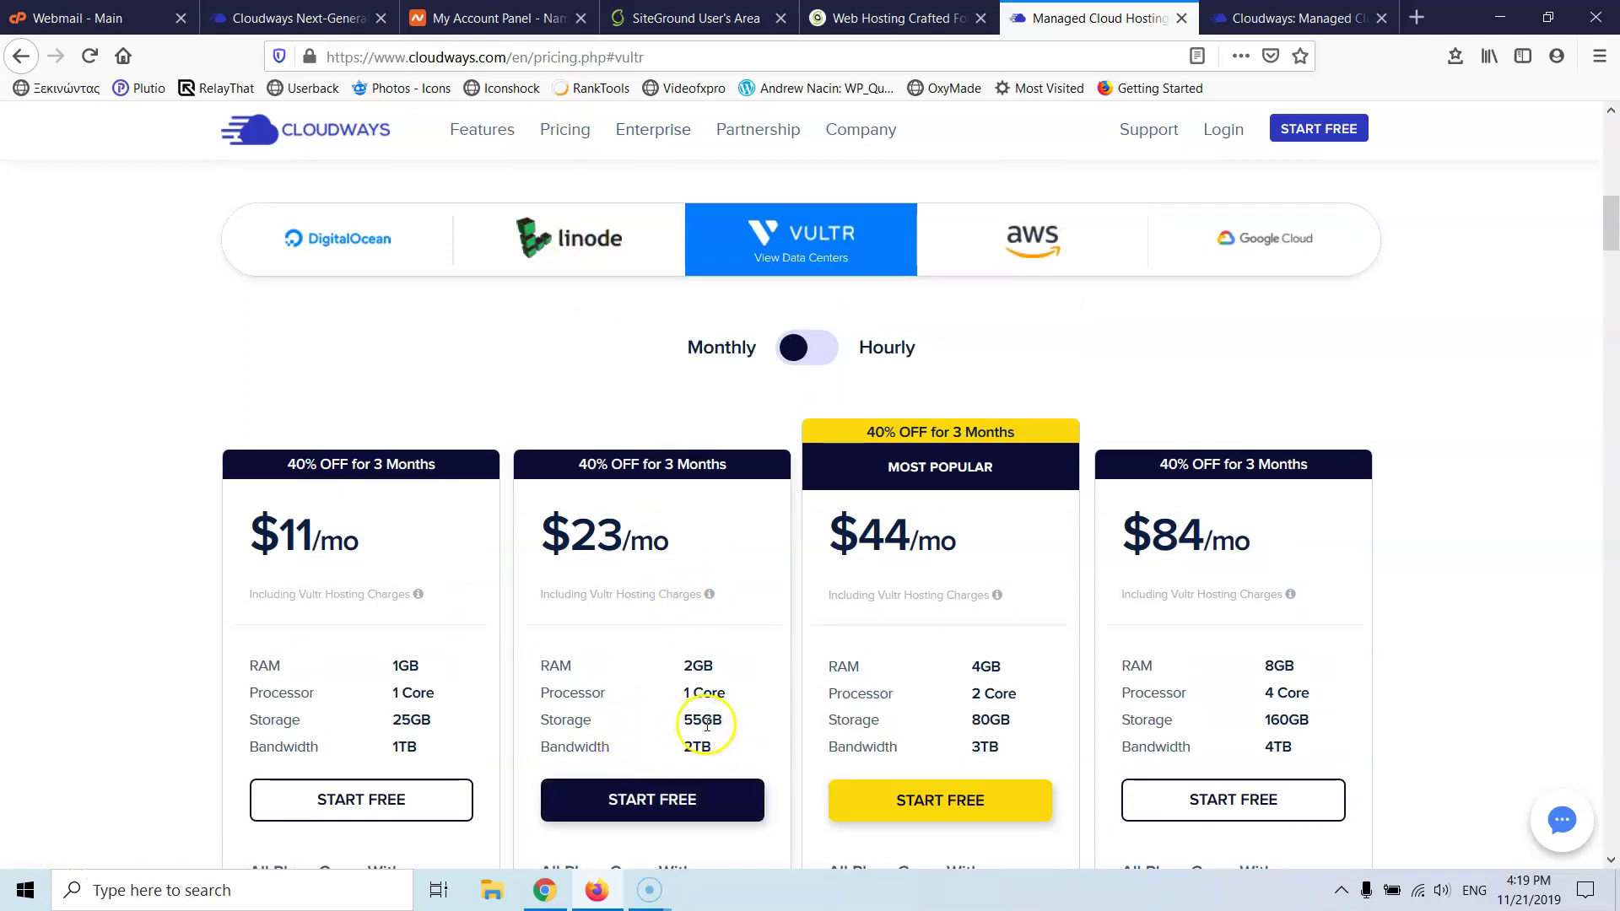
- Check Linode and DigitalOcean prices, then review Vultr's $11, $23, $44 and $84 plans
left_click(580, 243)
left_click(689, 725)
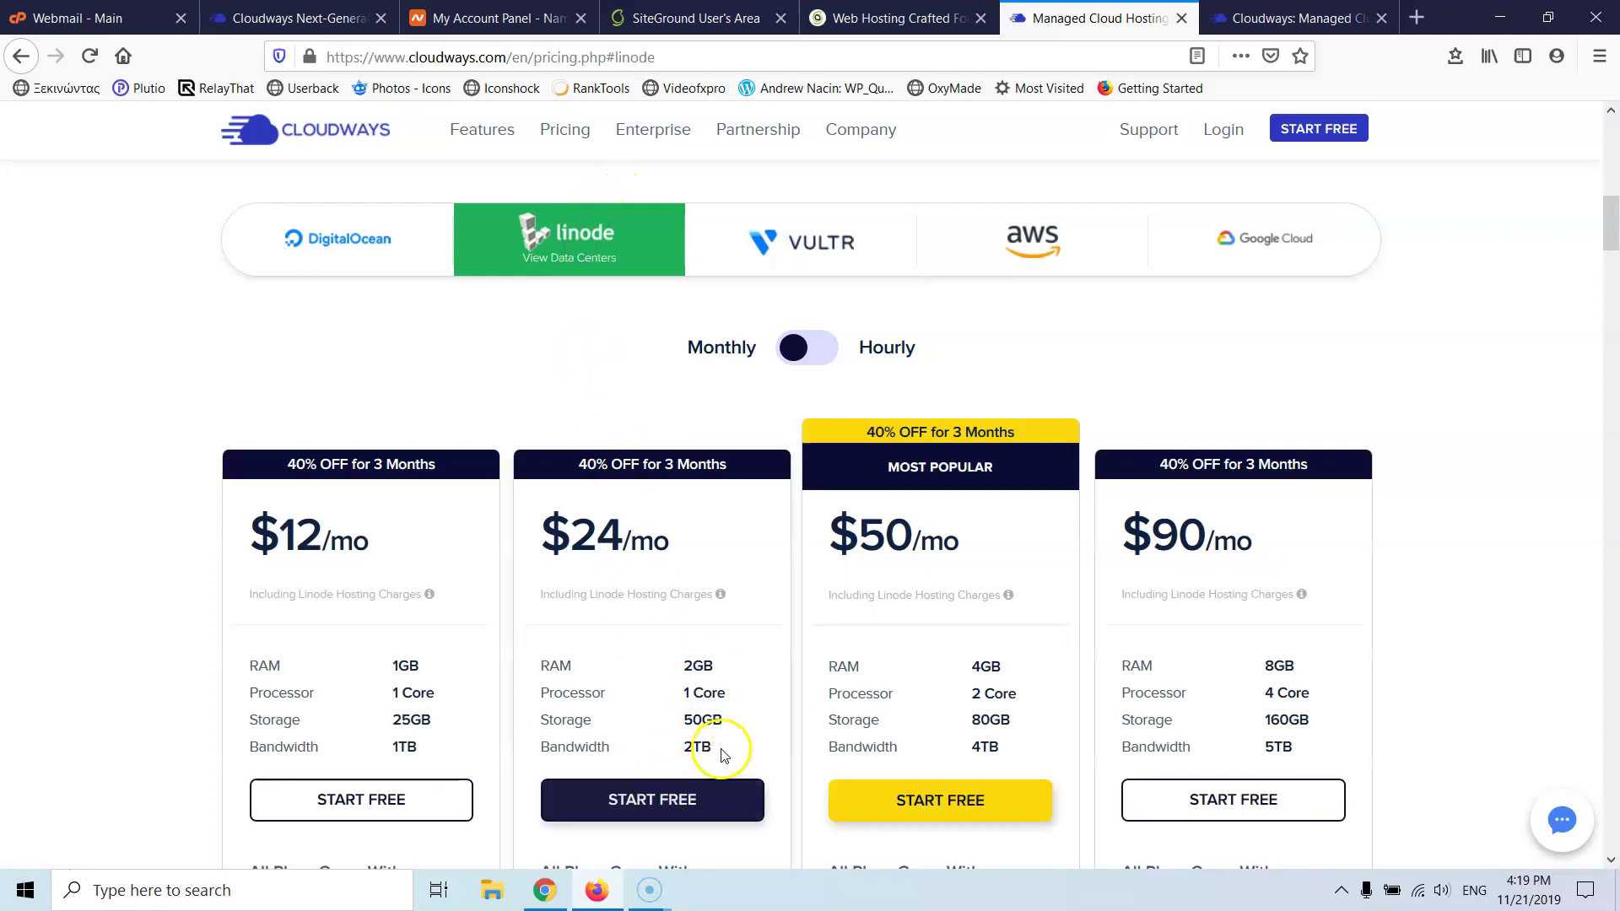
left_click(387, 246)
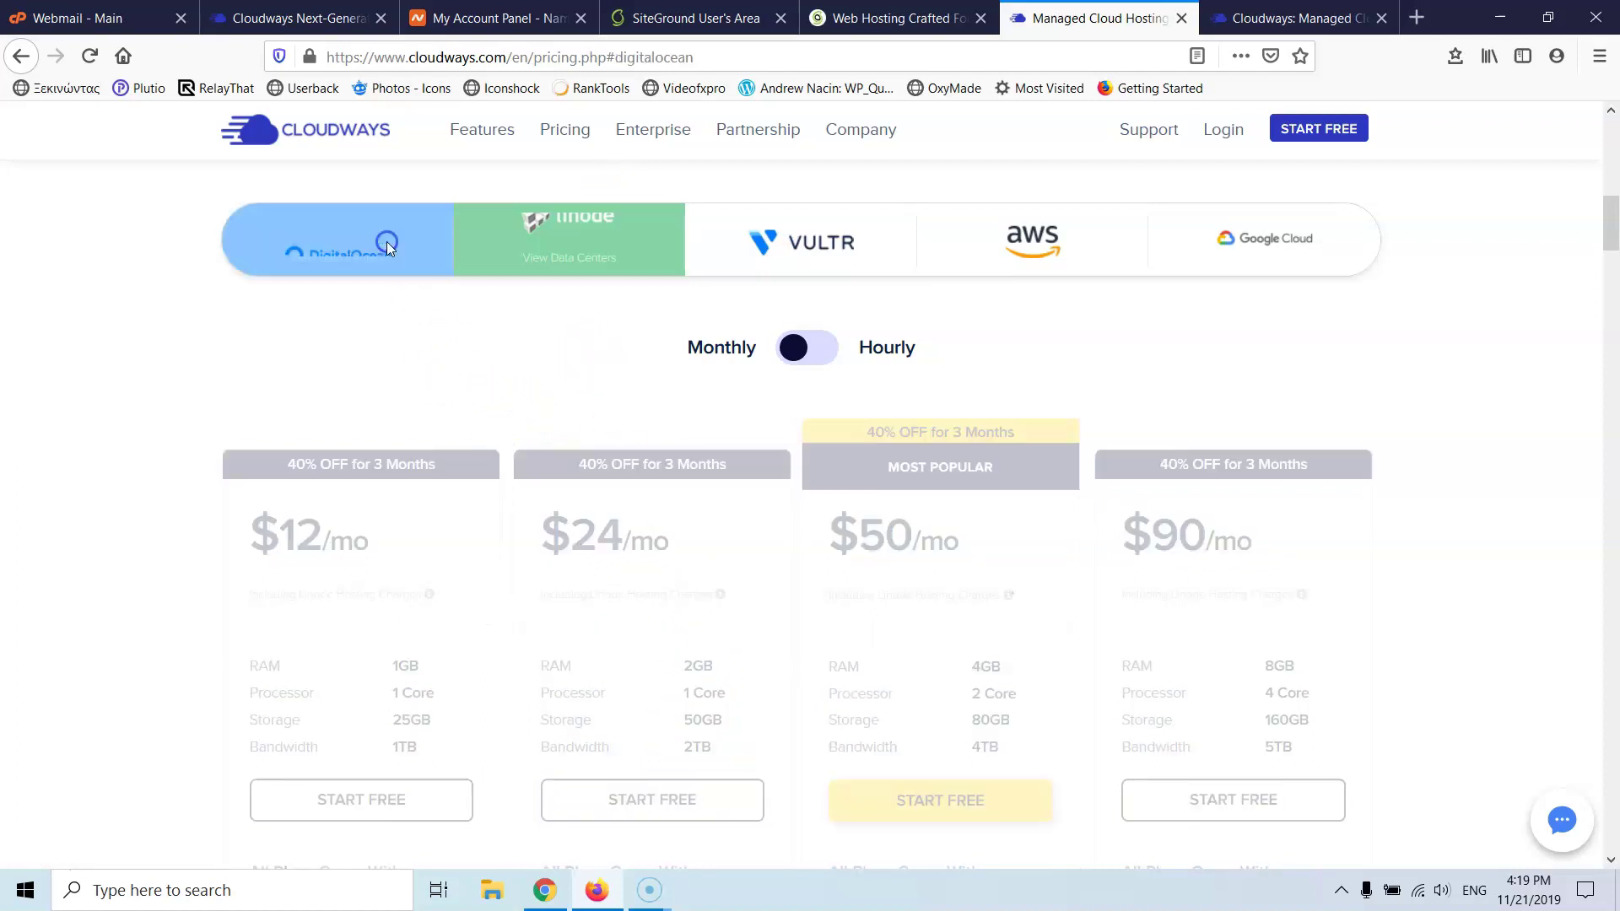
left_click(832, 249)
scroll(655, 672, "down", 2)
scroll(654, 673, "down", 2)
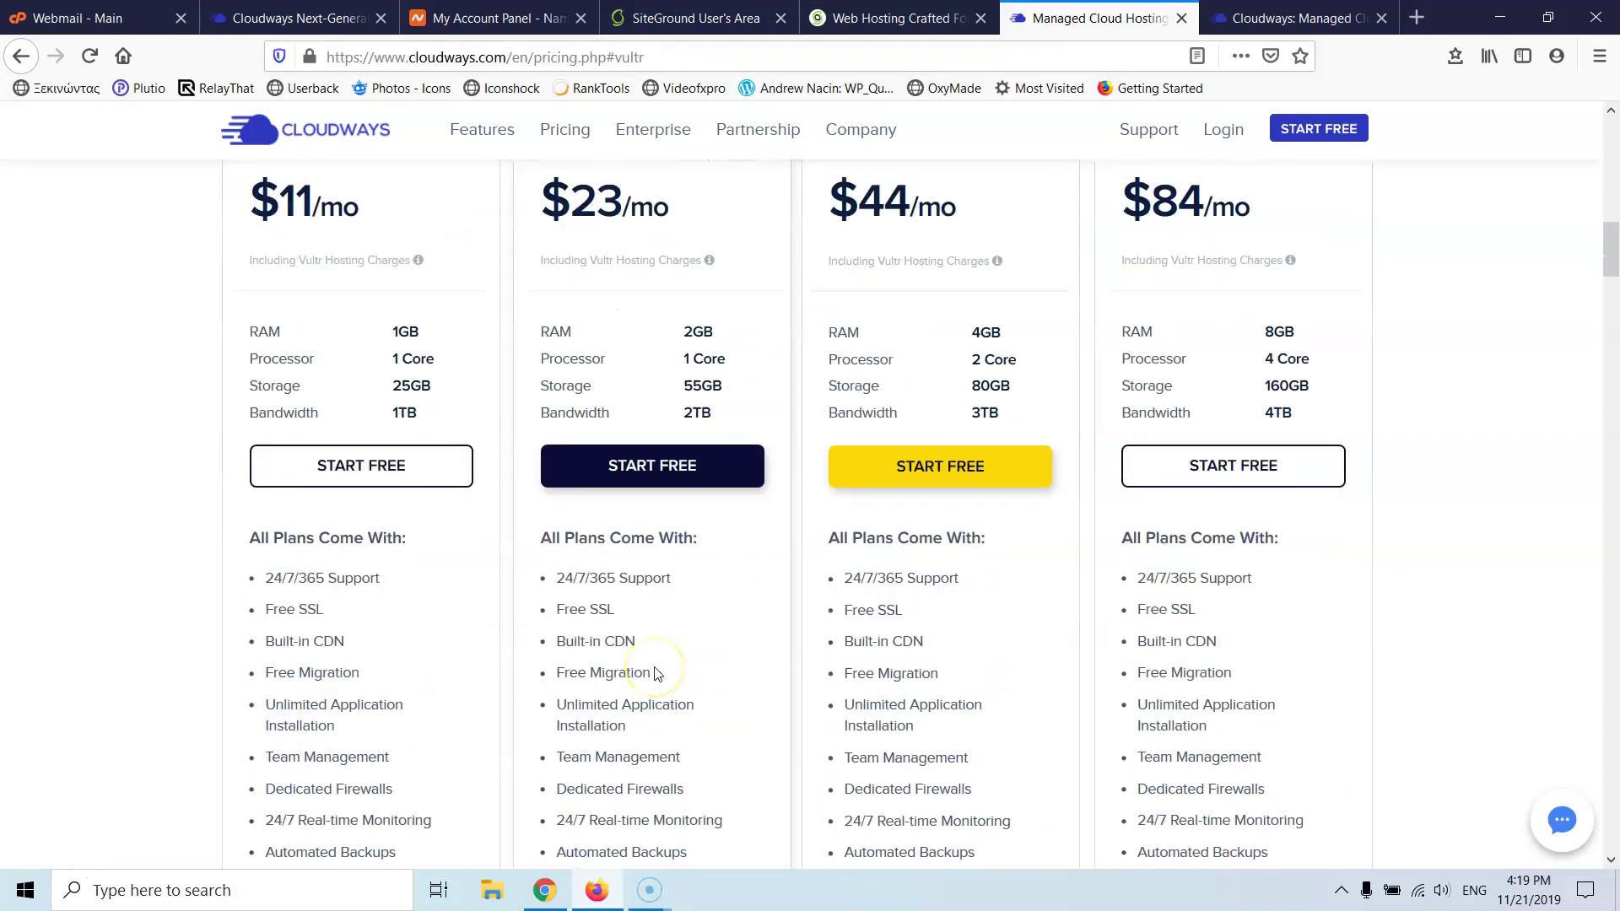
scroll(657, 673, "down", 10)
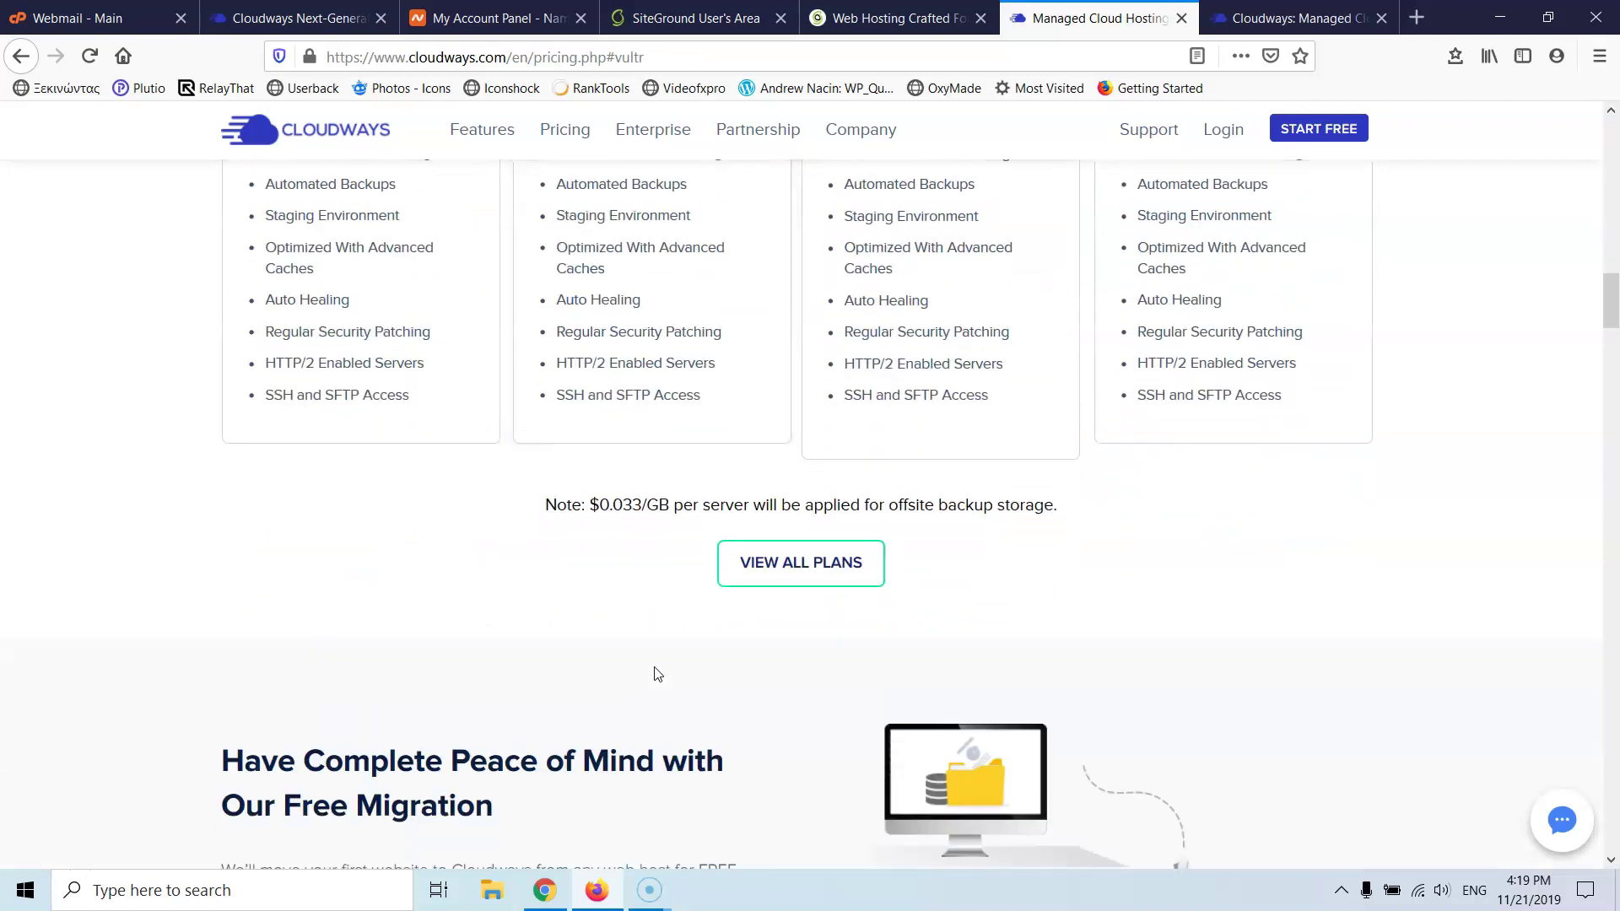
scroll(657, 672, "down", 5)
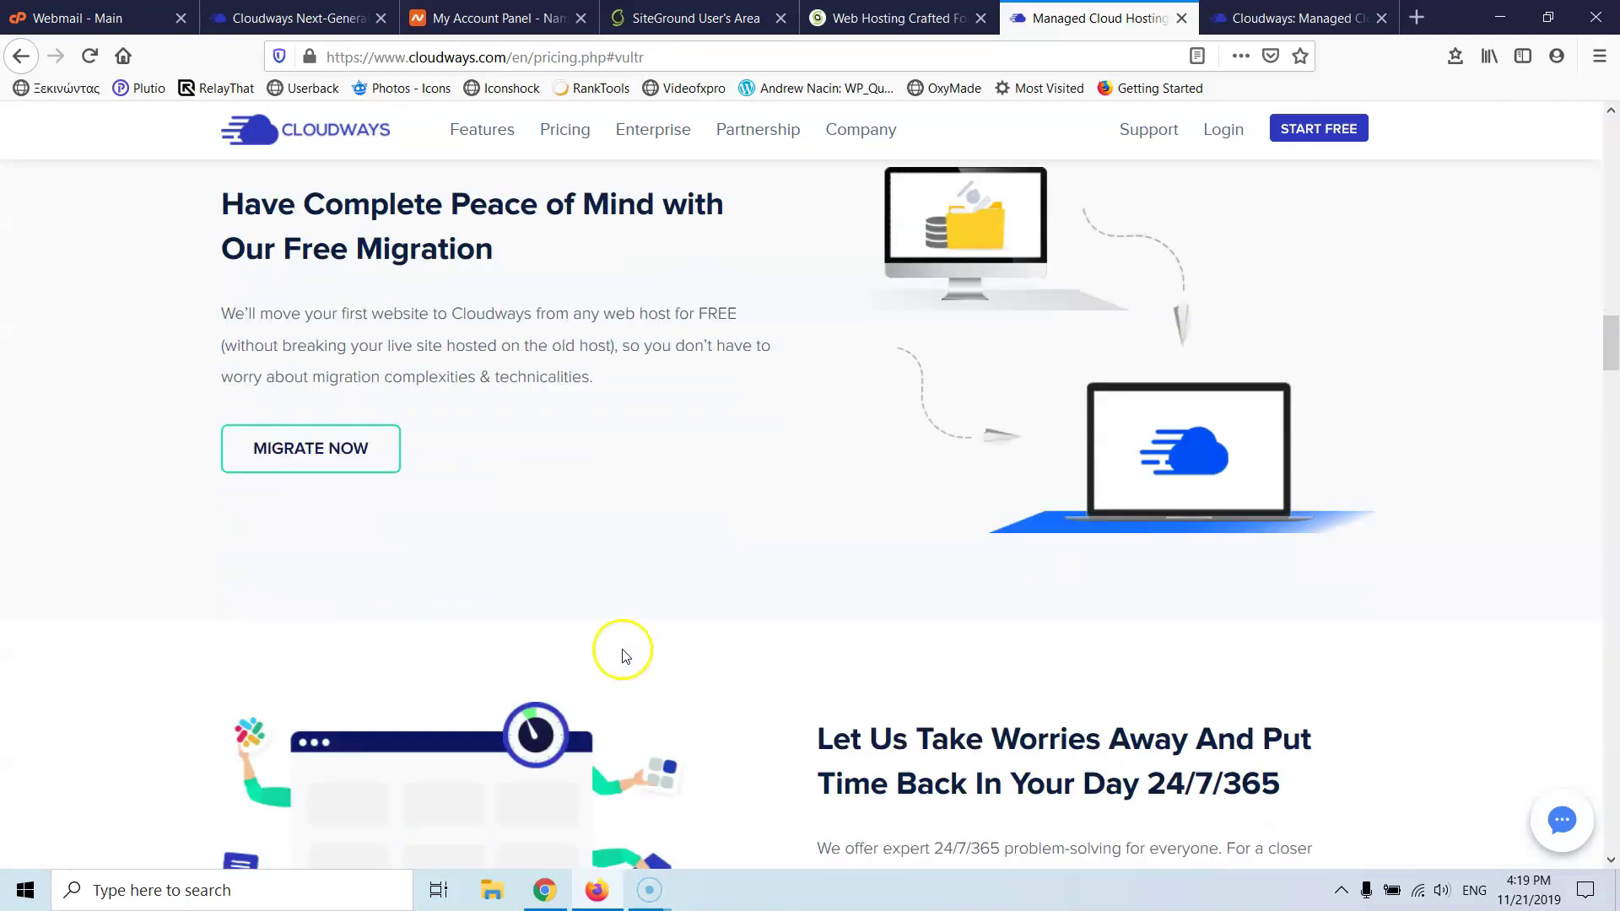
scroll(634, 564, "up", 5)
scroll(635, 563, "up", 10)
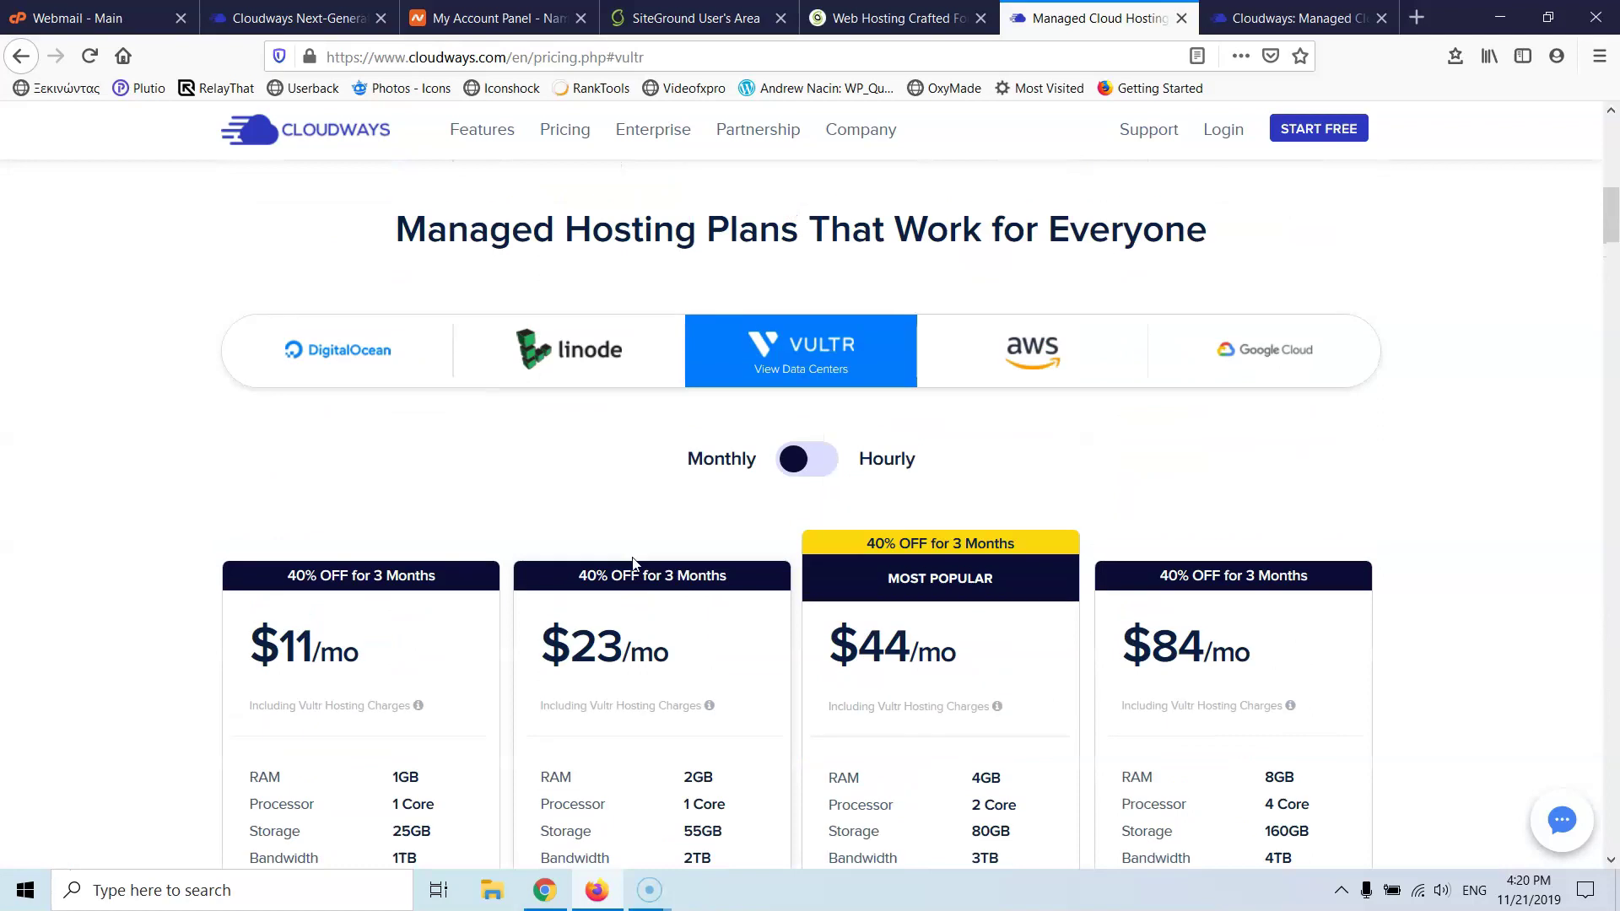
scroll(634, 564, "up", 2)
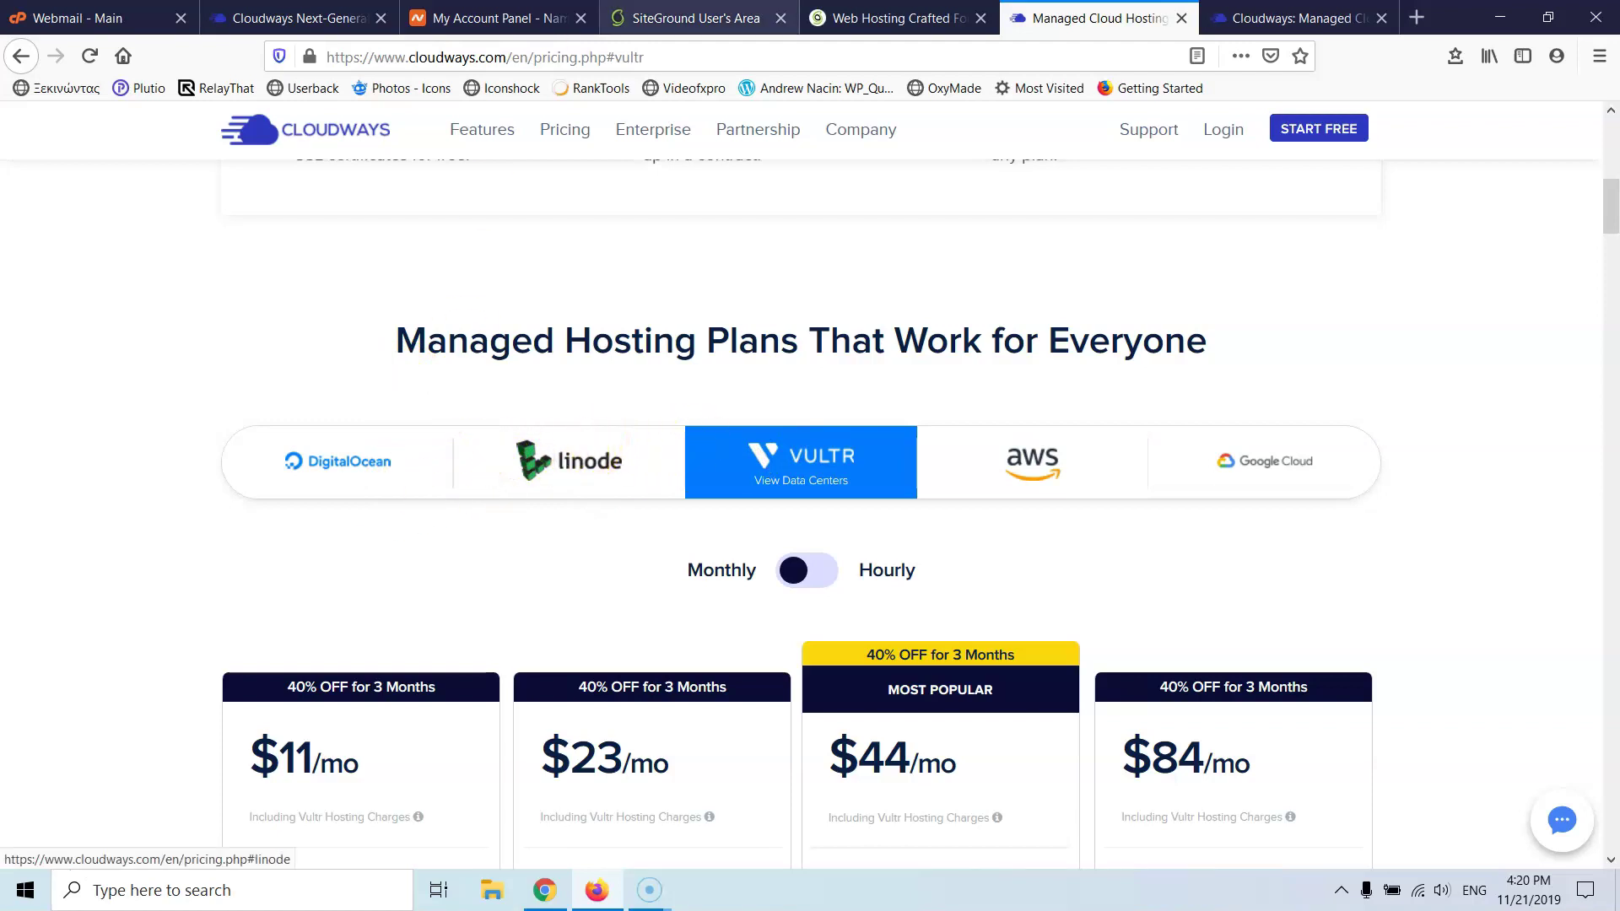
- On the new-server page, select Vultr and browse its server locations
left_click(319, 19)
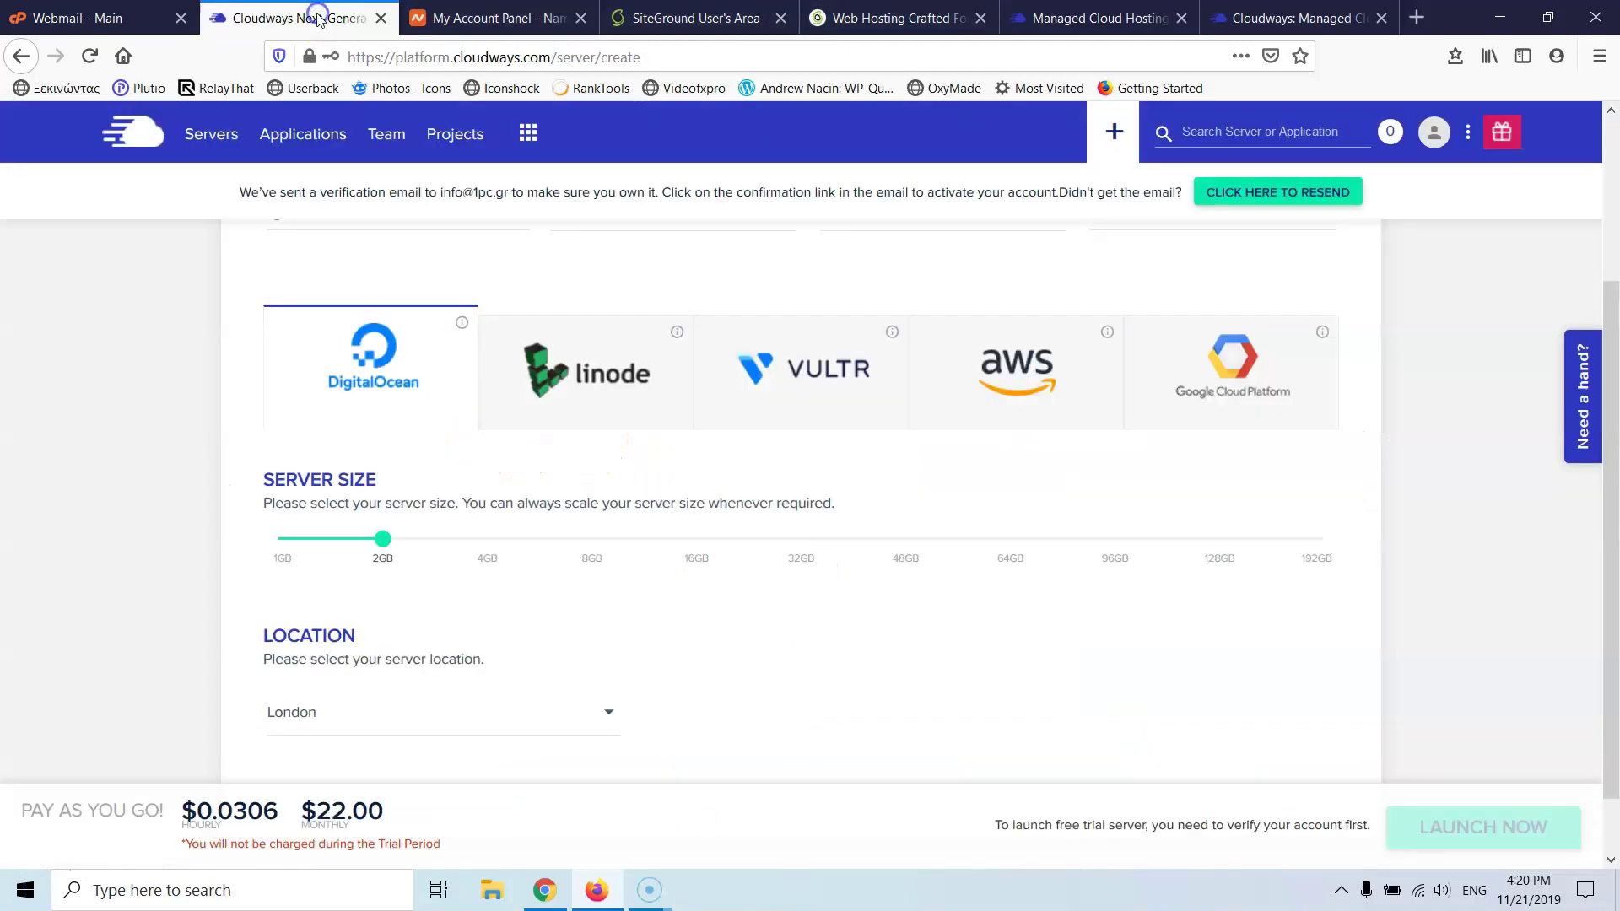
left_click(808, 359)
mouse_move(448, 542)
scroll(181, 542, "down", 1)
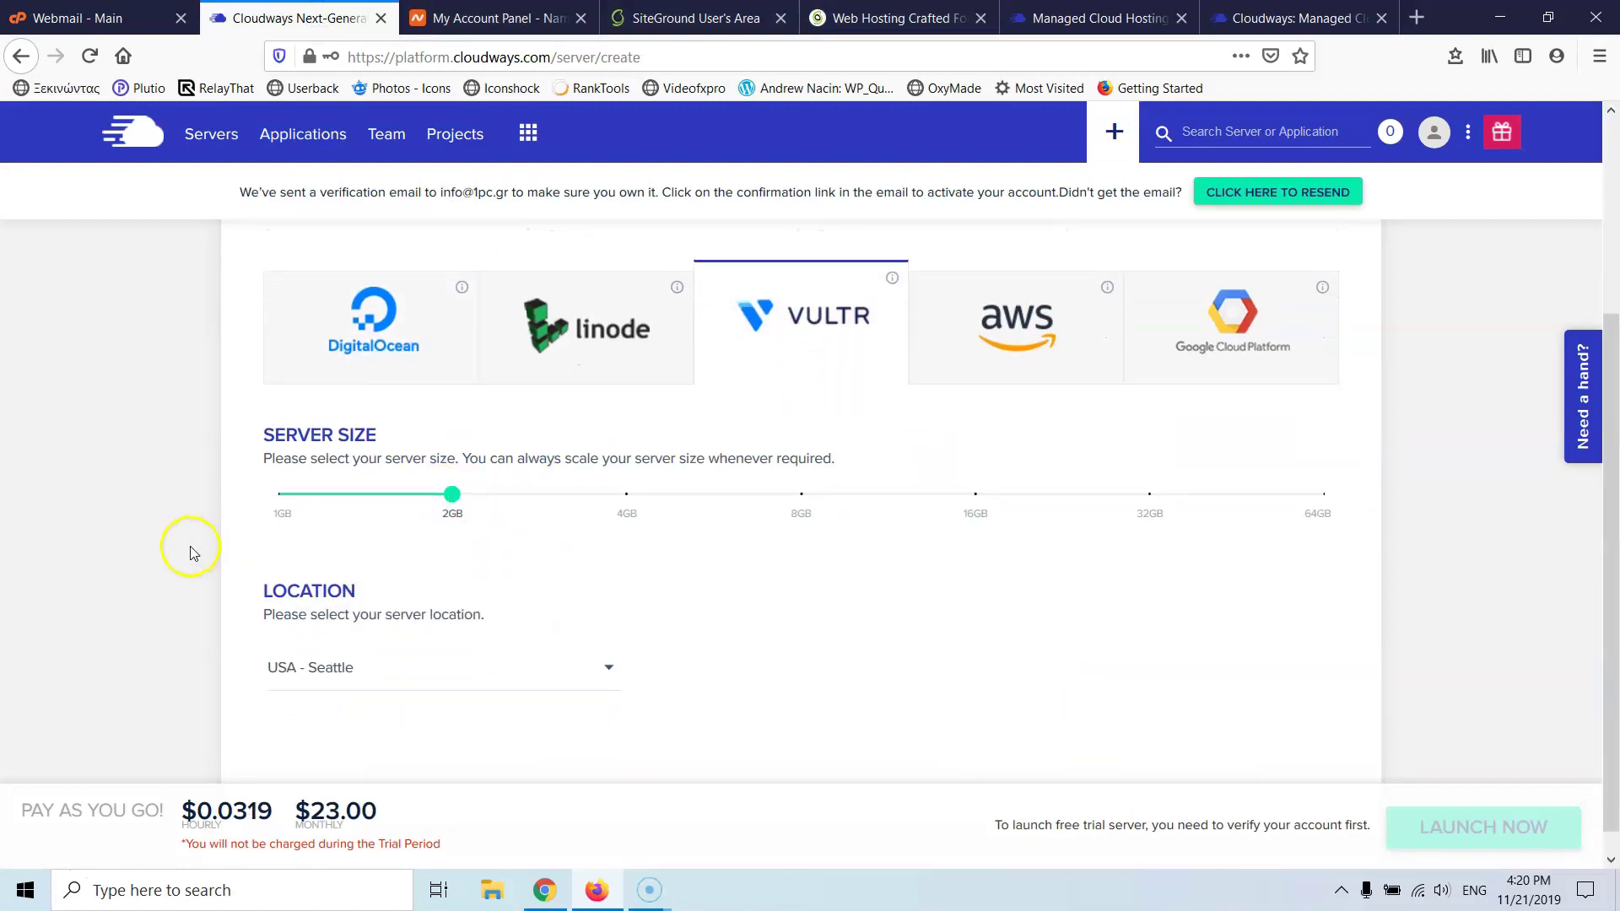
left_click(388, 643)
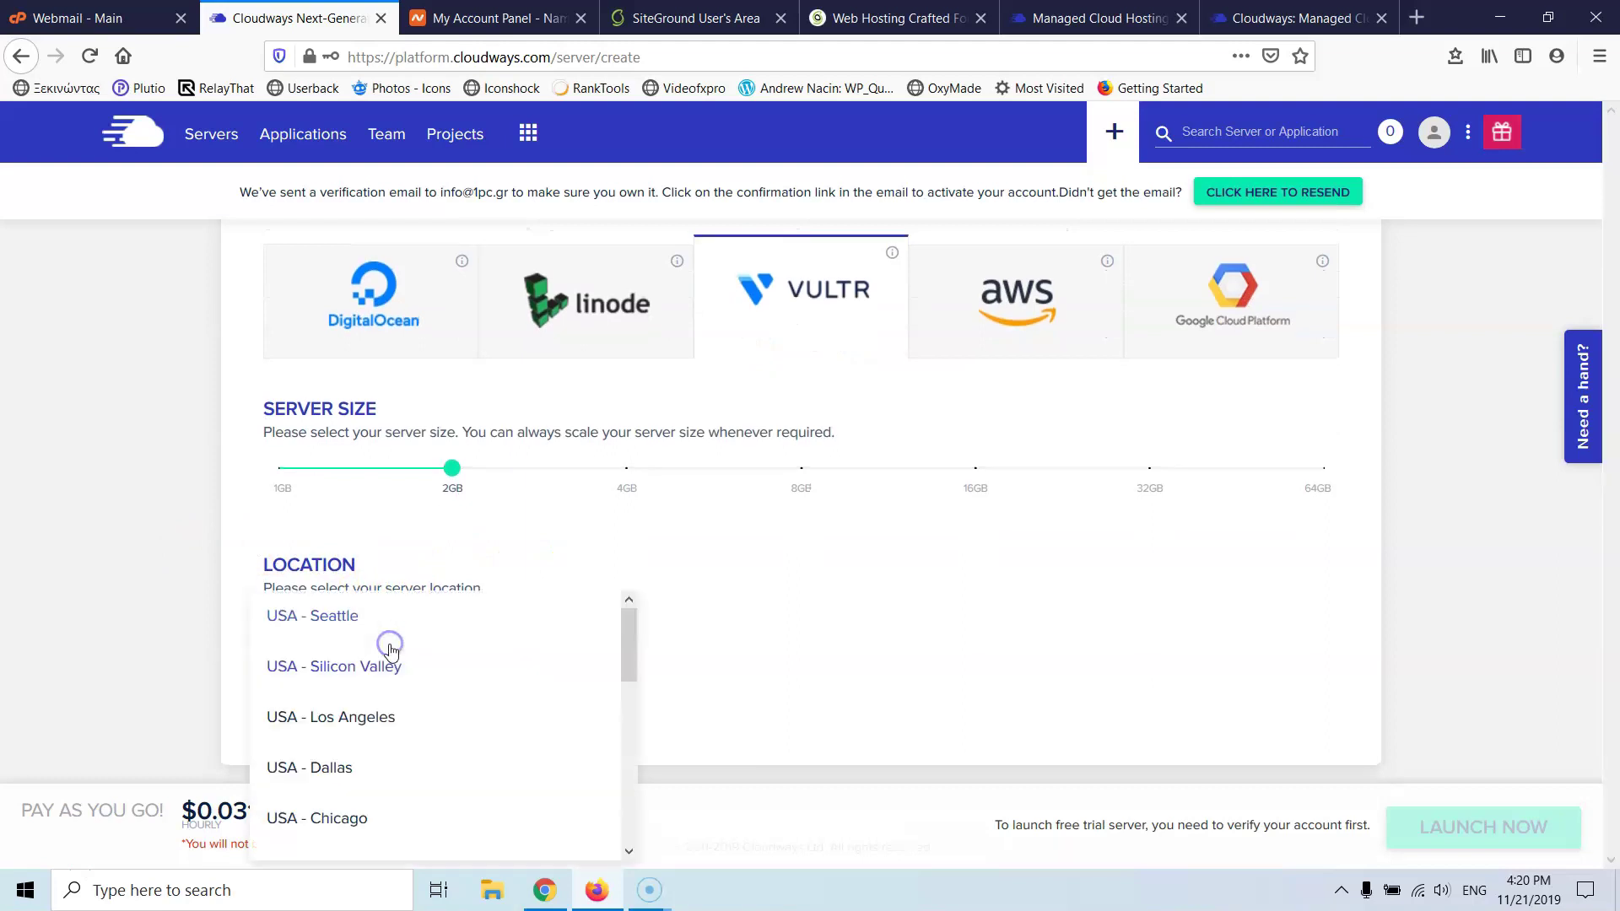
scroll(540, 658, "down", 6)
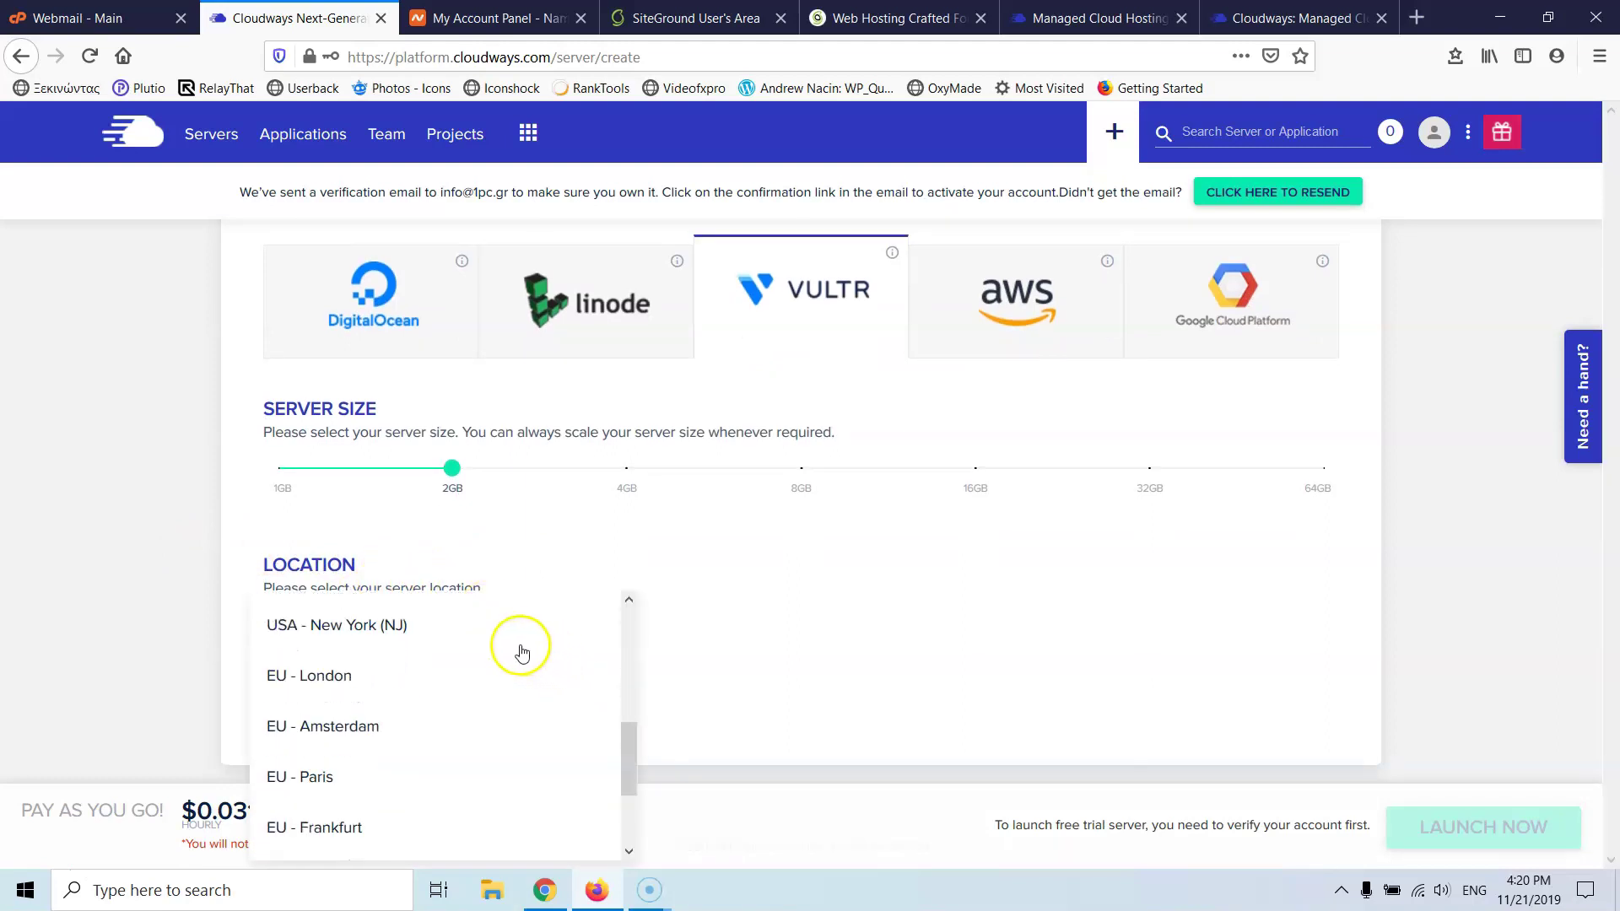
scroll(518, 641, "up", 5)
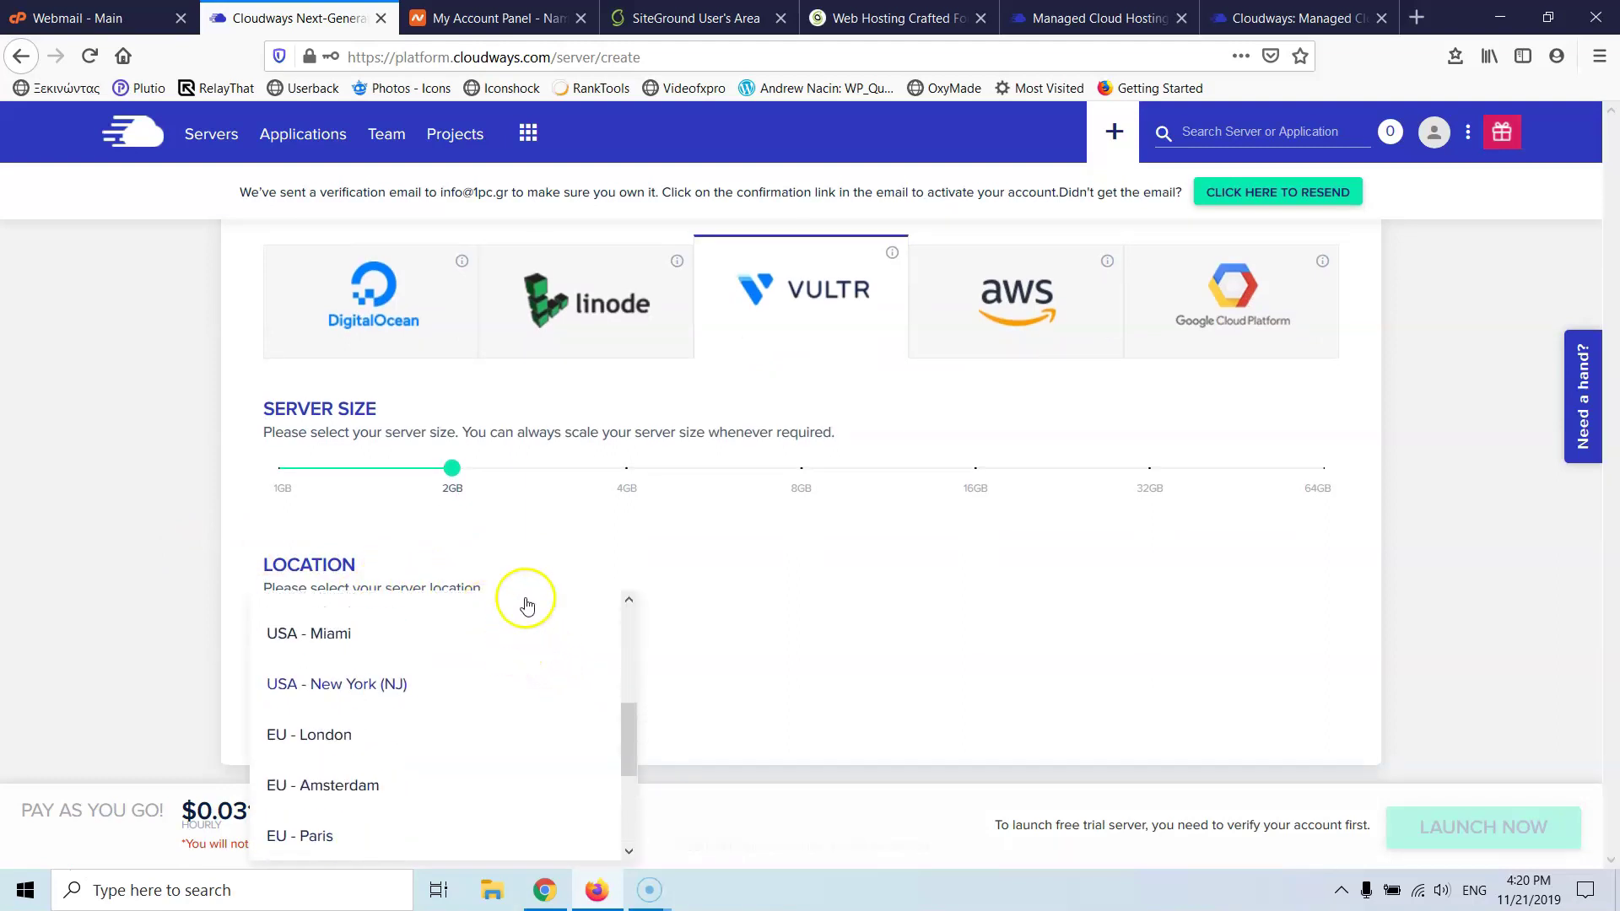
- Compare the server locations offered by Linode and DigitalOcean
left_click(603, 301)
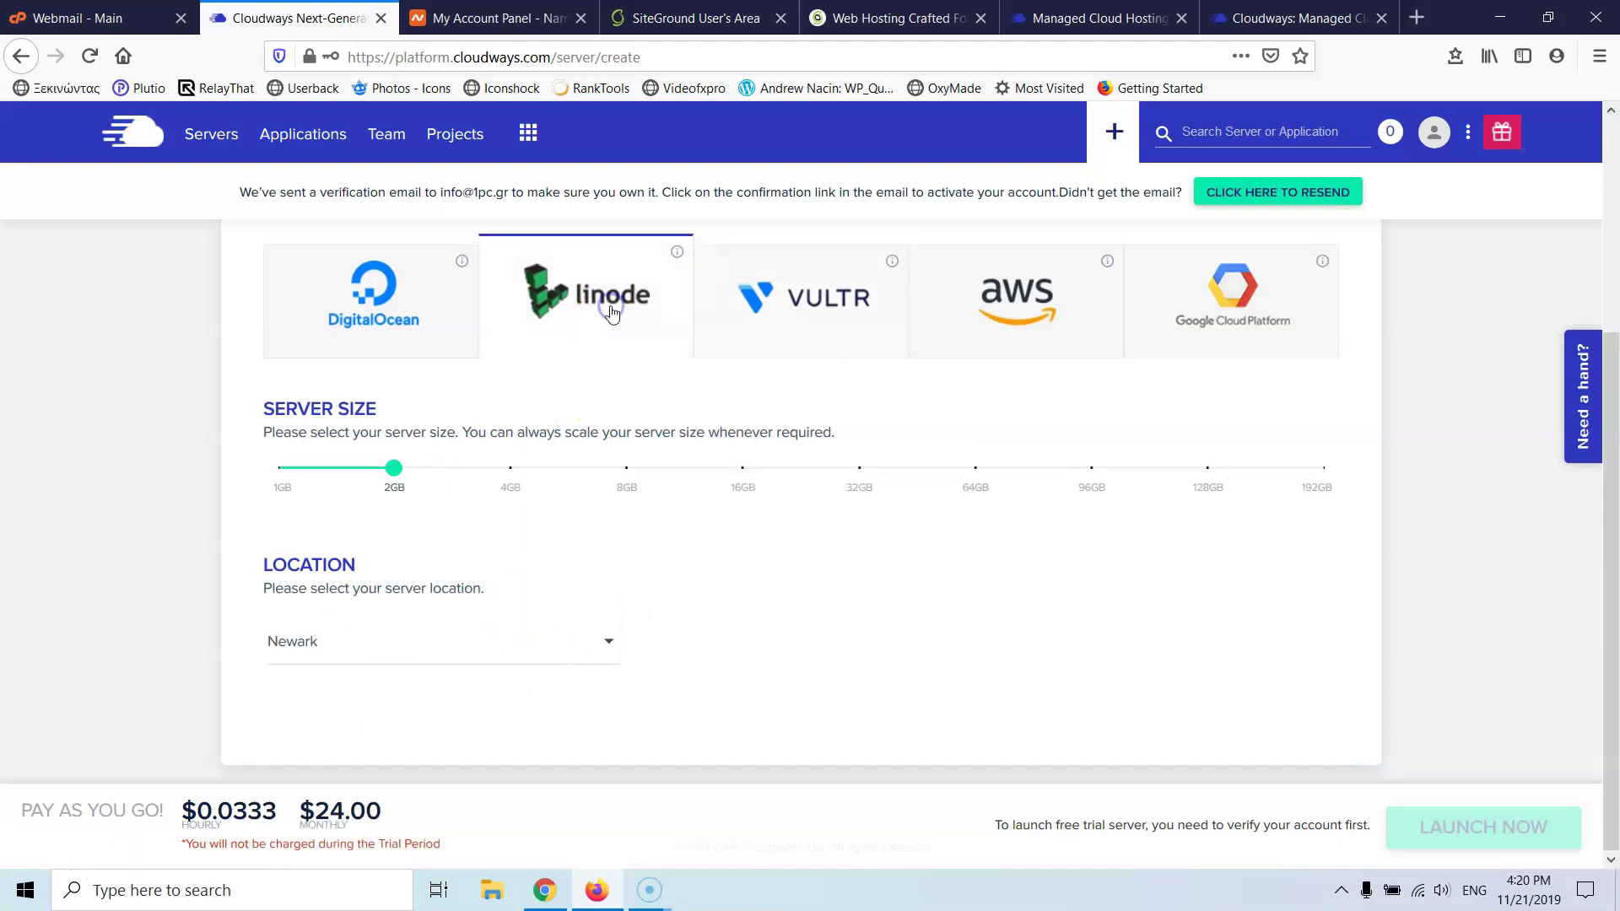
left_click(481, 649)
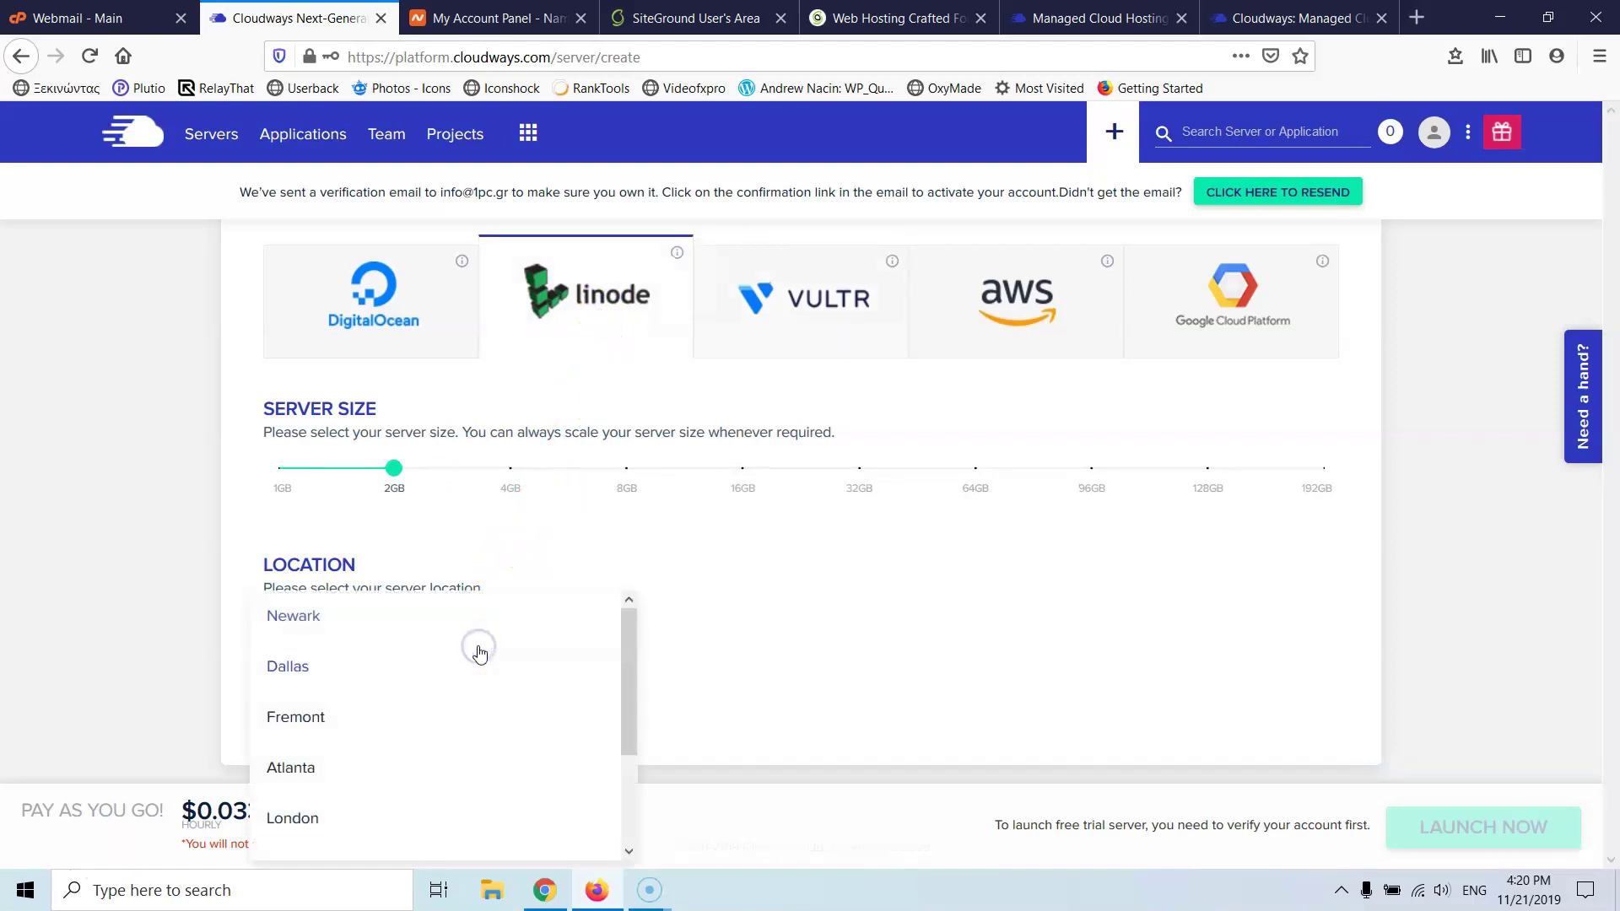
scroll(488, 646, "down", 3)
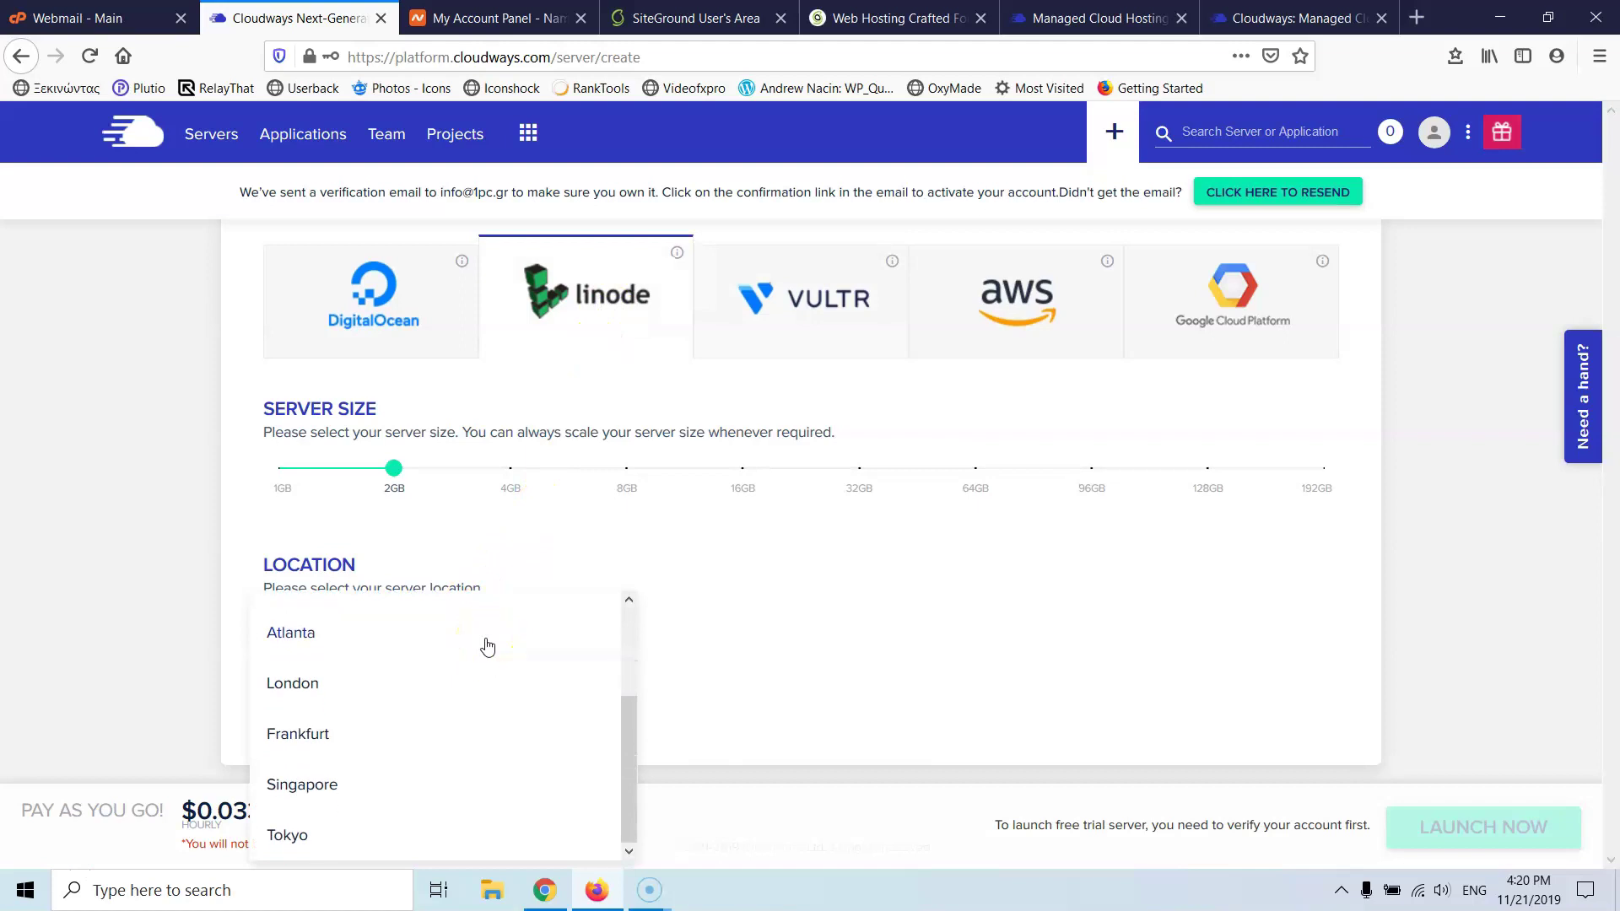
scroll(486, 647, "up", 3)
scroll(486, 647, "down", 3)
left_click(352, 278)
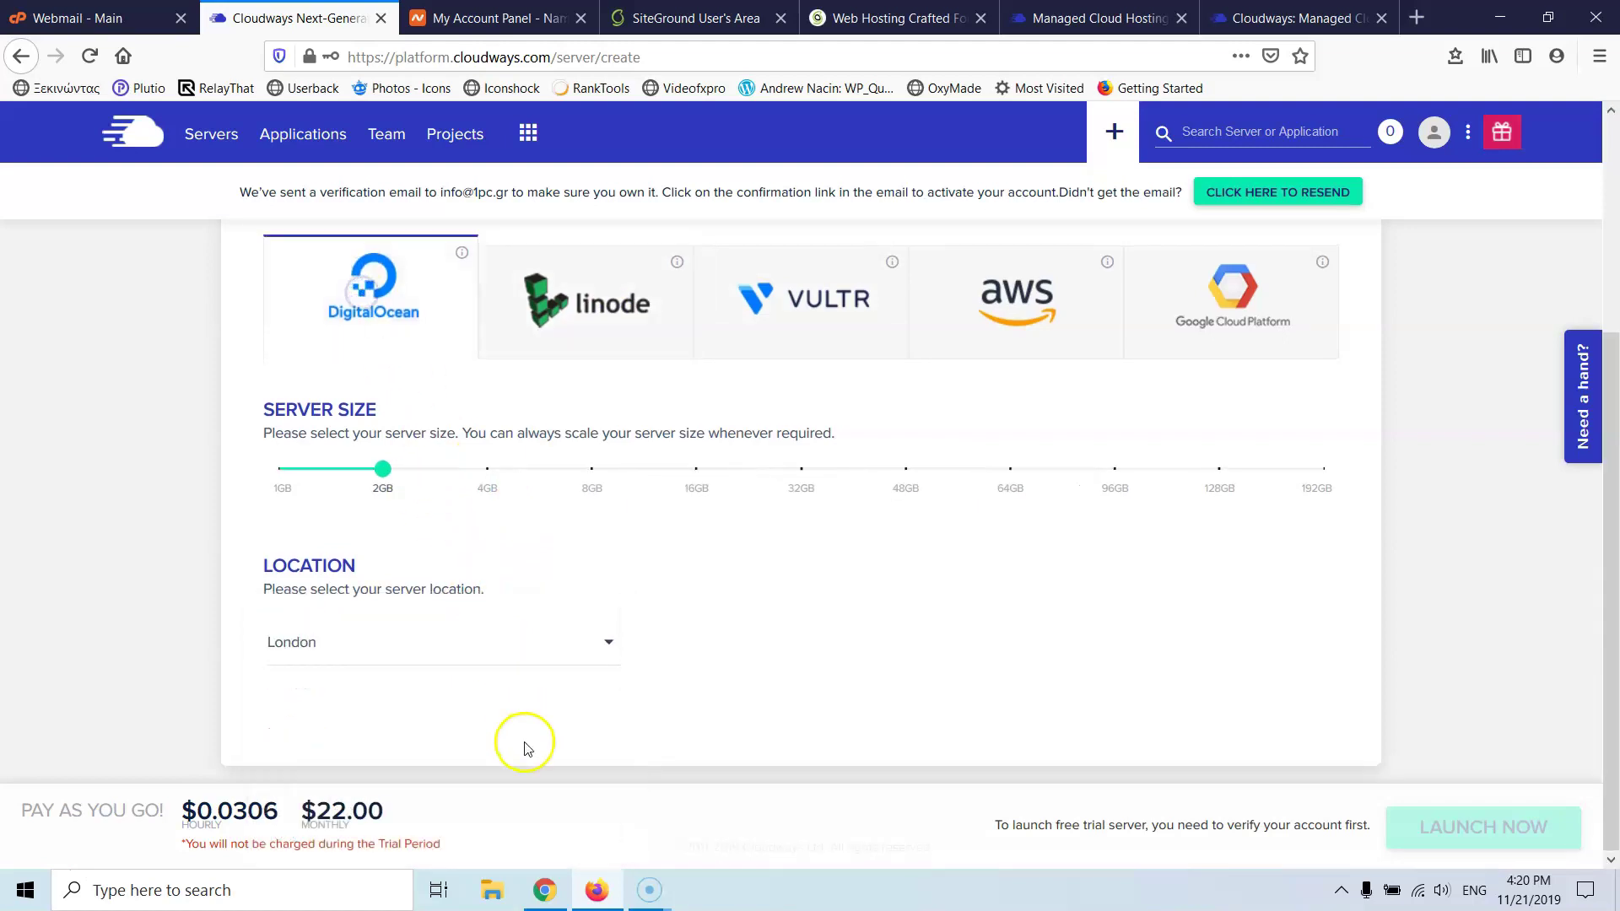
left_click(470, 660)
scroll(470, 660, "down", 3)
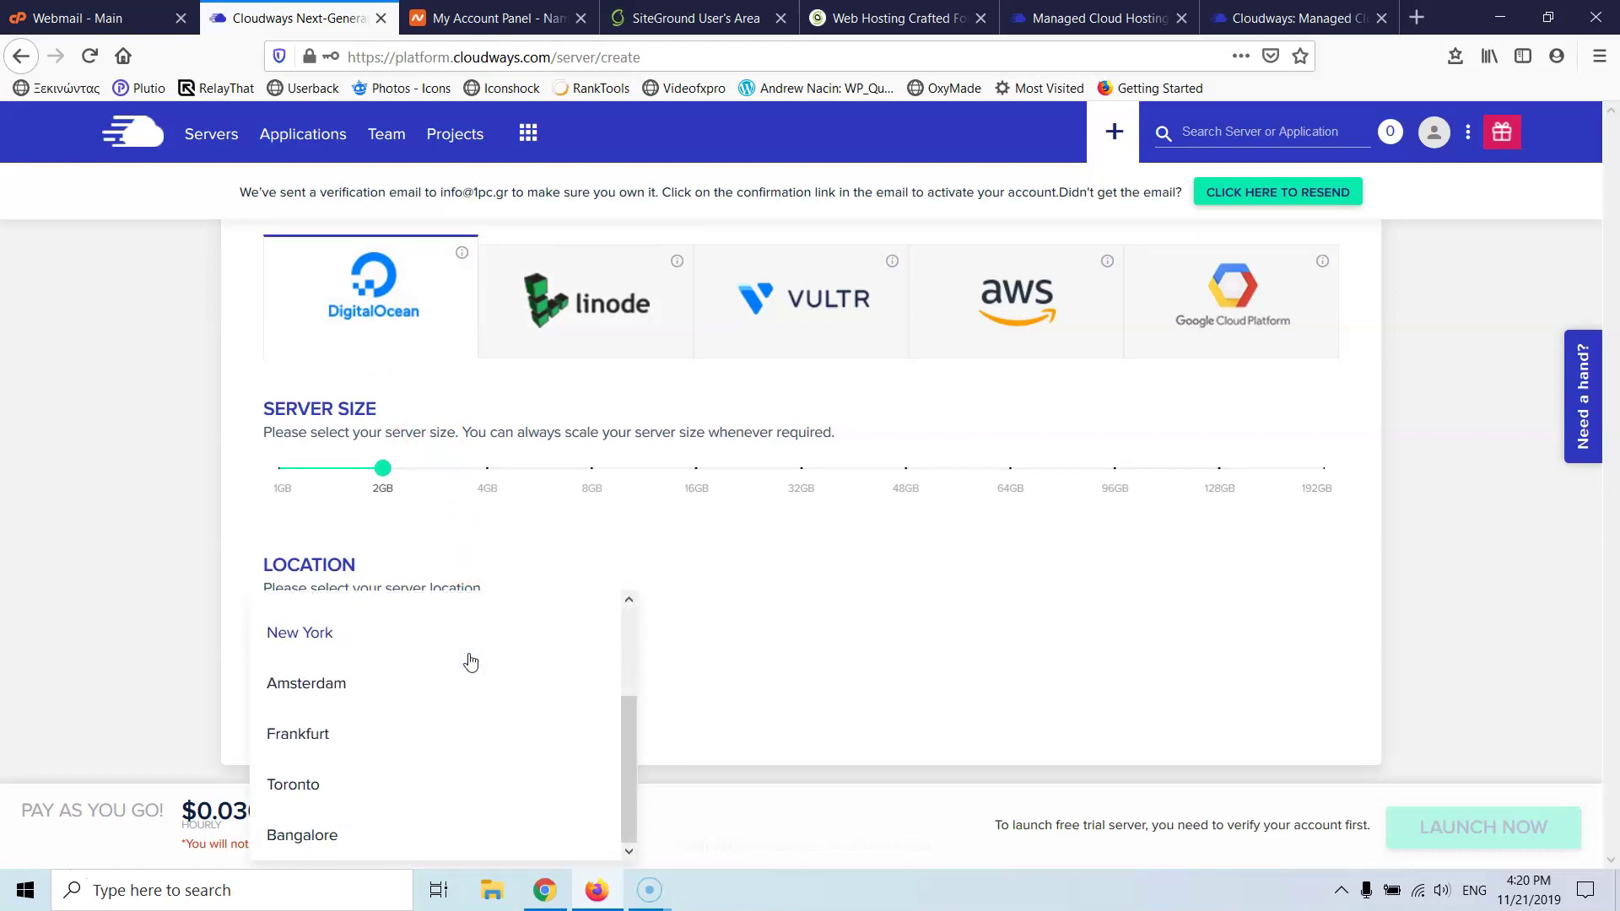
scroll(470, 659, "up", 3)
scroll(470, 659, "down", 3)
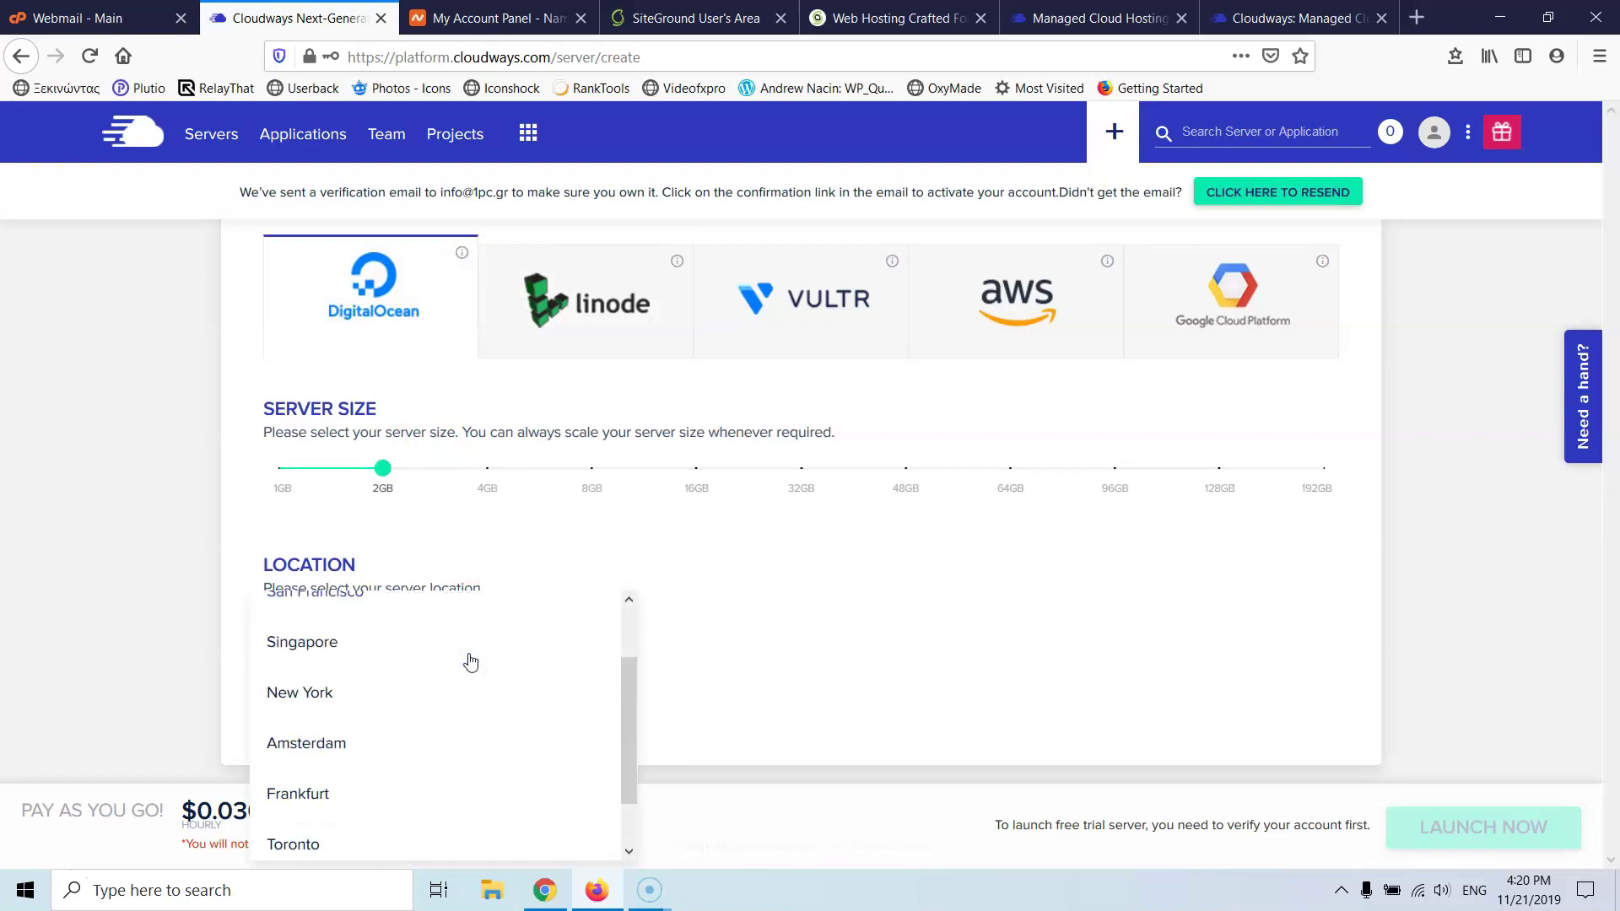
left_click(816, 295)
- Switch back to Vultr and place the 2GB server in EU - Frankfurt at $23.00 monthly
left_click(826, 308)
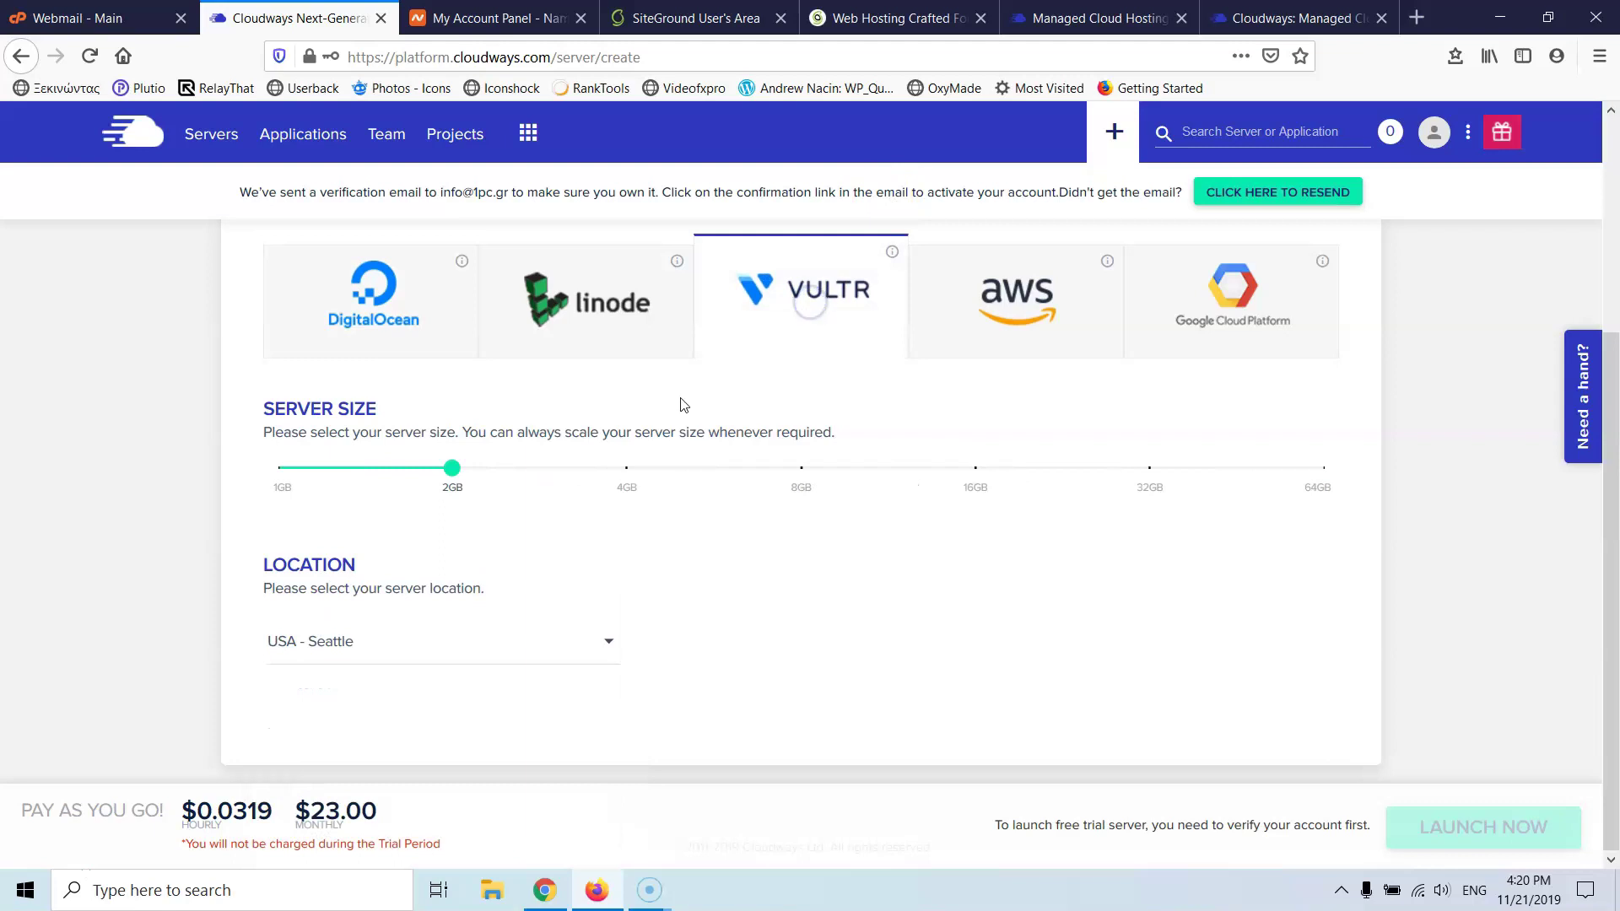
left_click(442, 644)
scroll(439, 645, "down", 5)
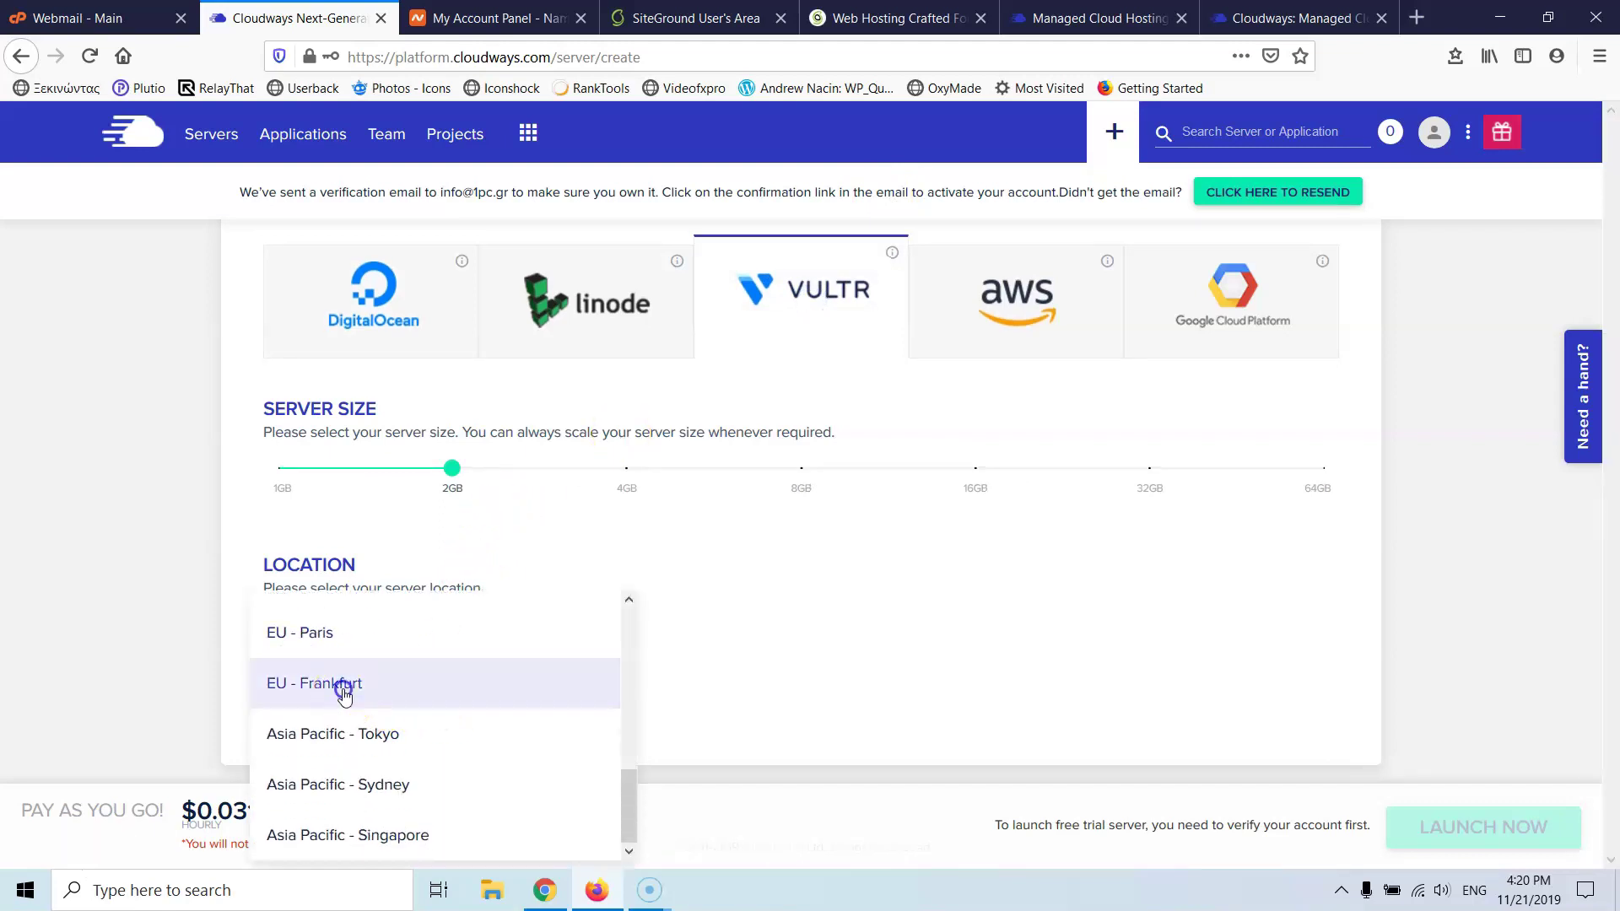
left_click(354, 685)
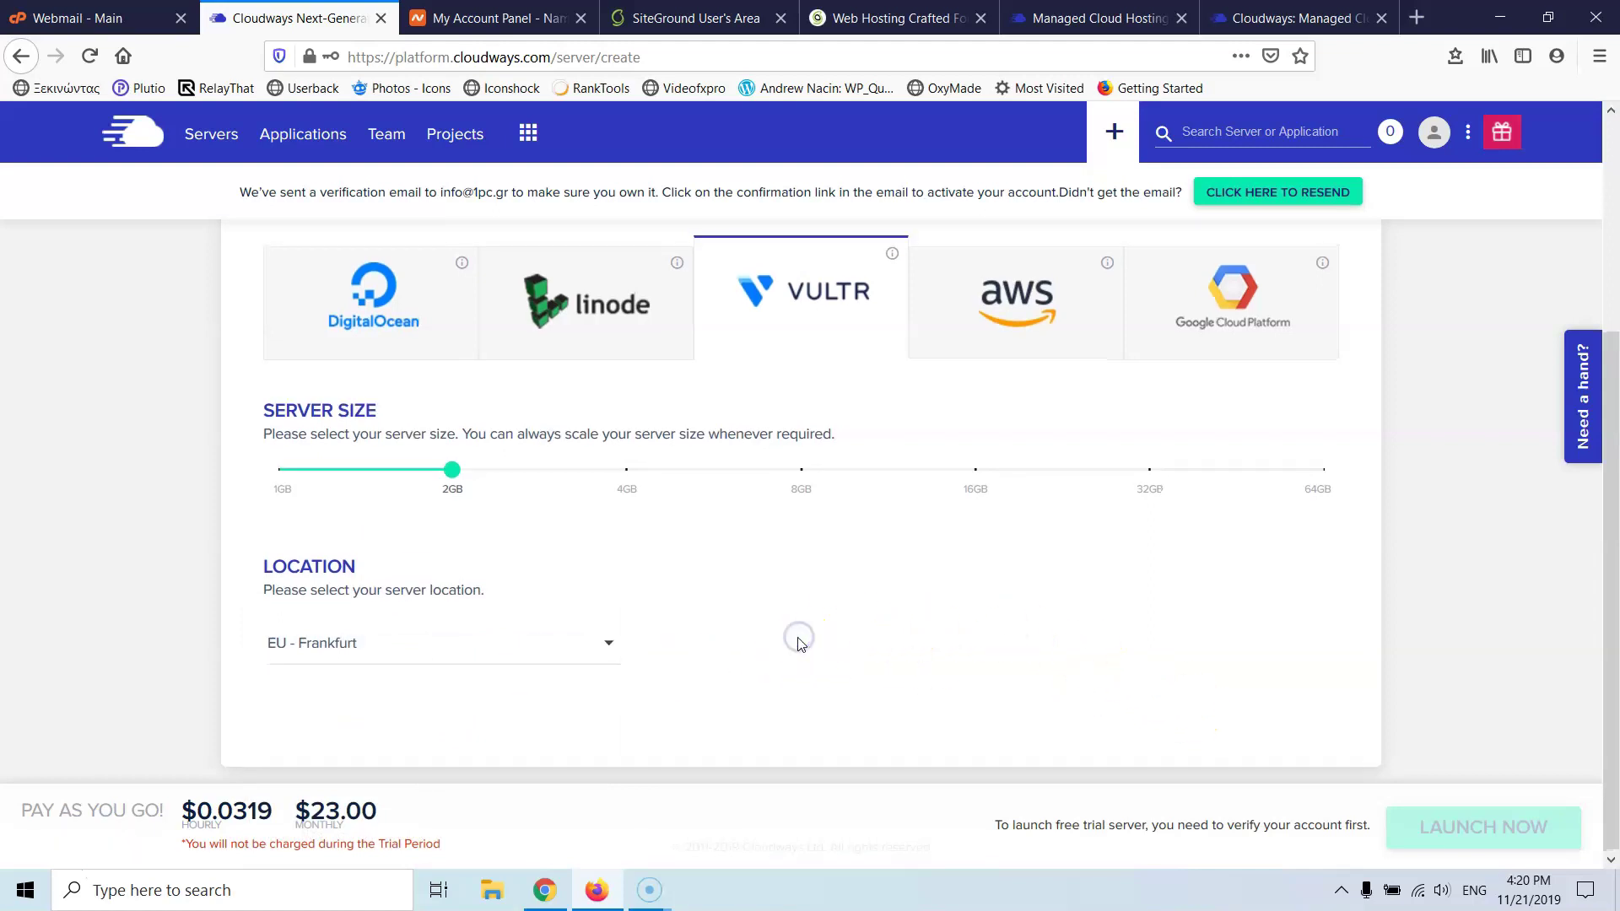
scroll(795, 638, "up", 3)
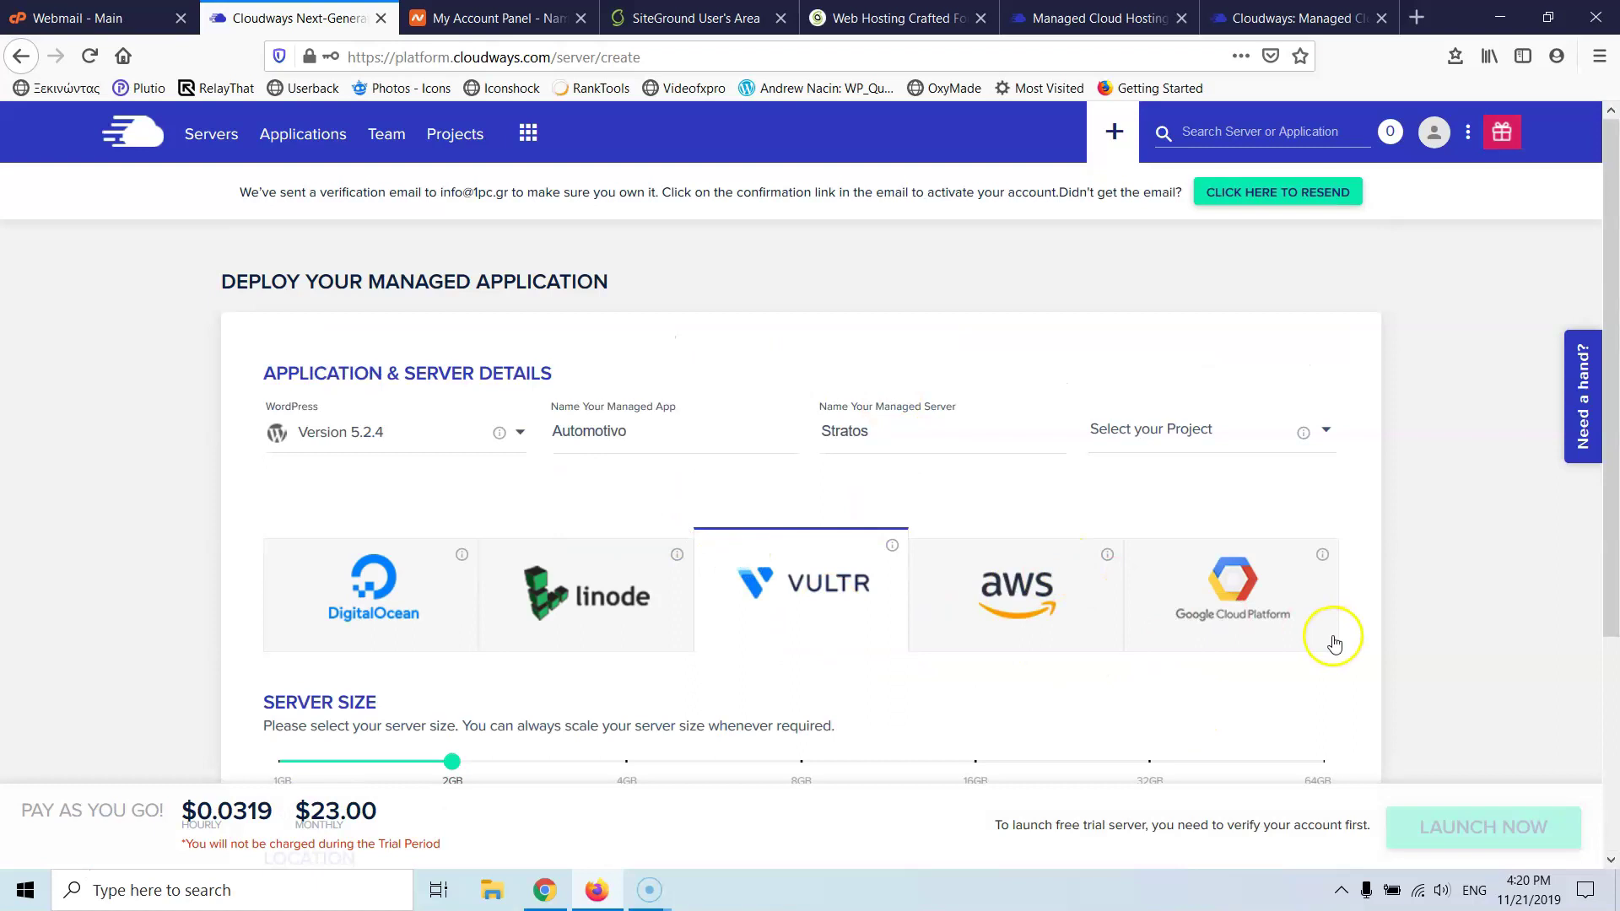
scroll(1330, 640, "down", 3)
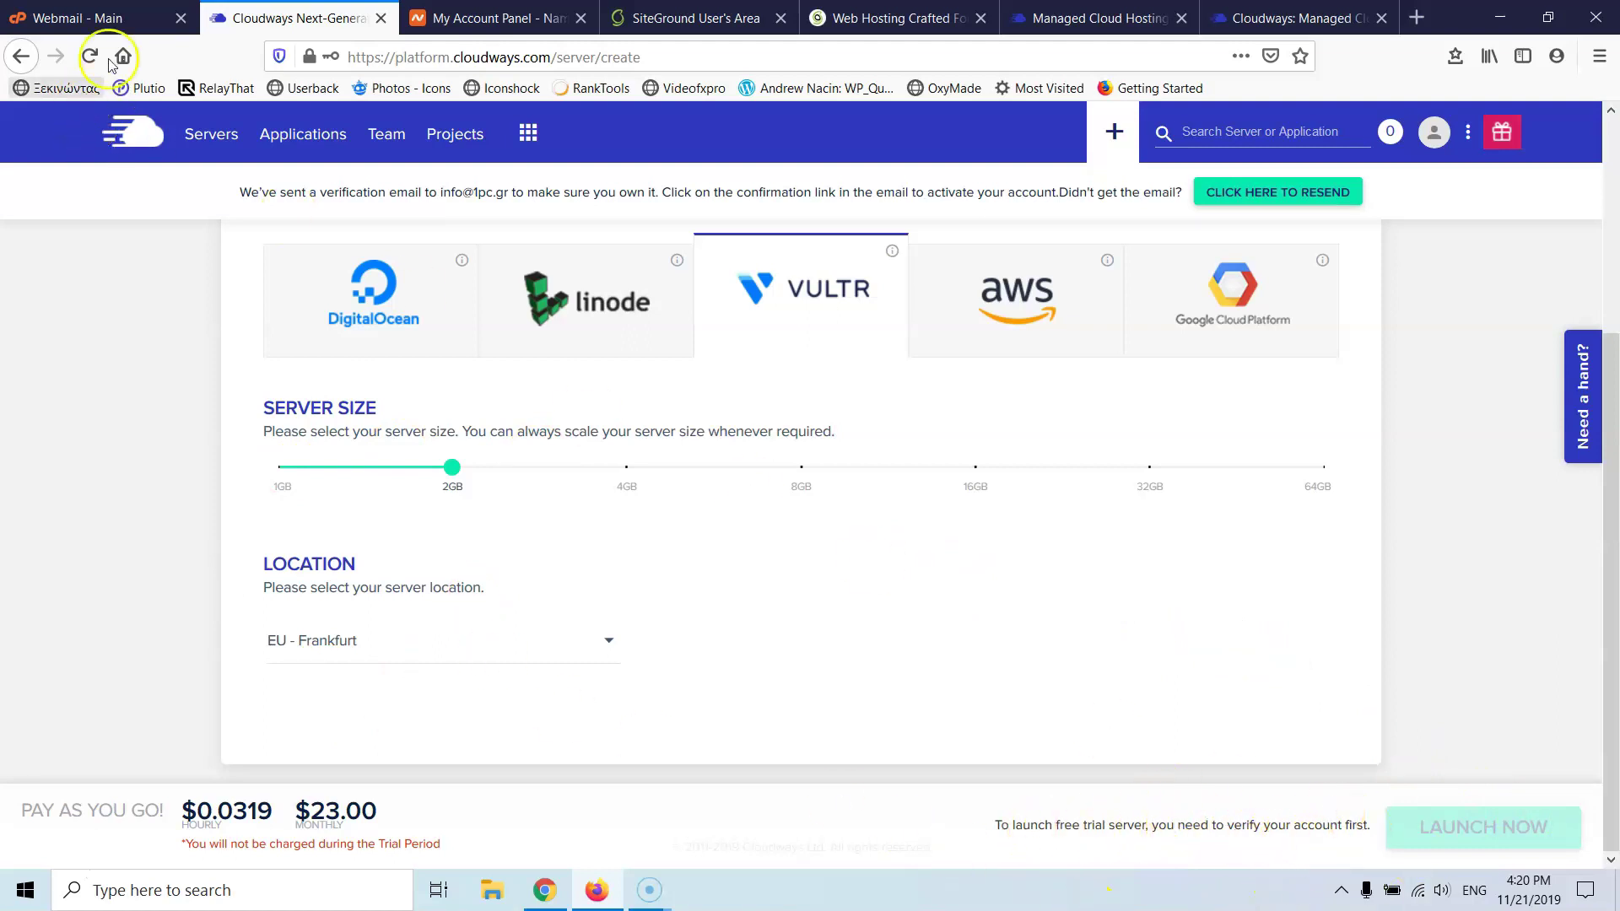
left_click(118, 20)
- Refresh the Horde inbox, open 'Activate Your Cloudways Account' and activate the account
left_click(287, 235)
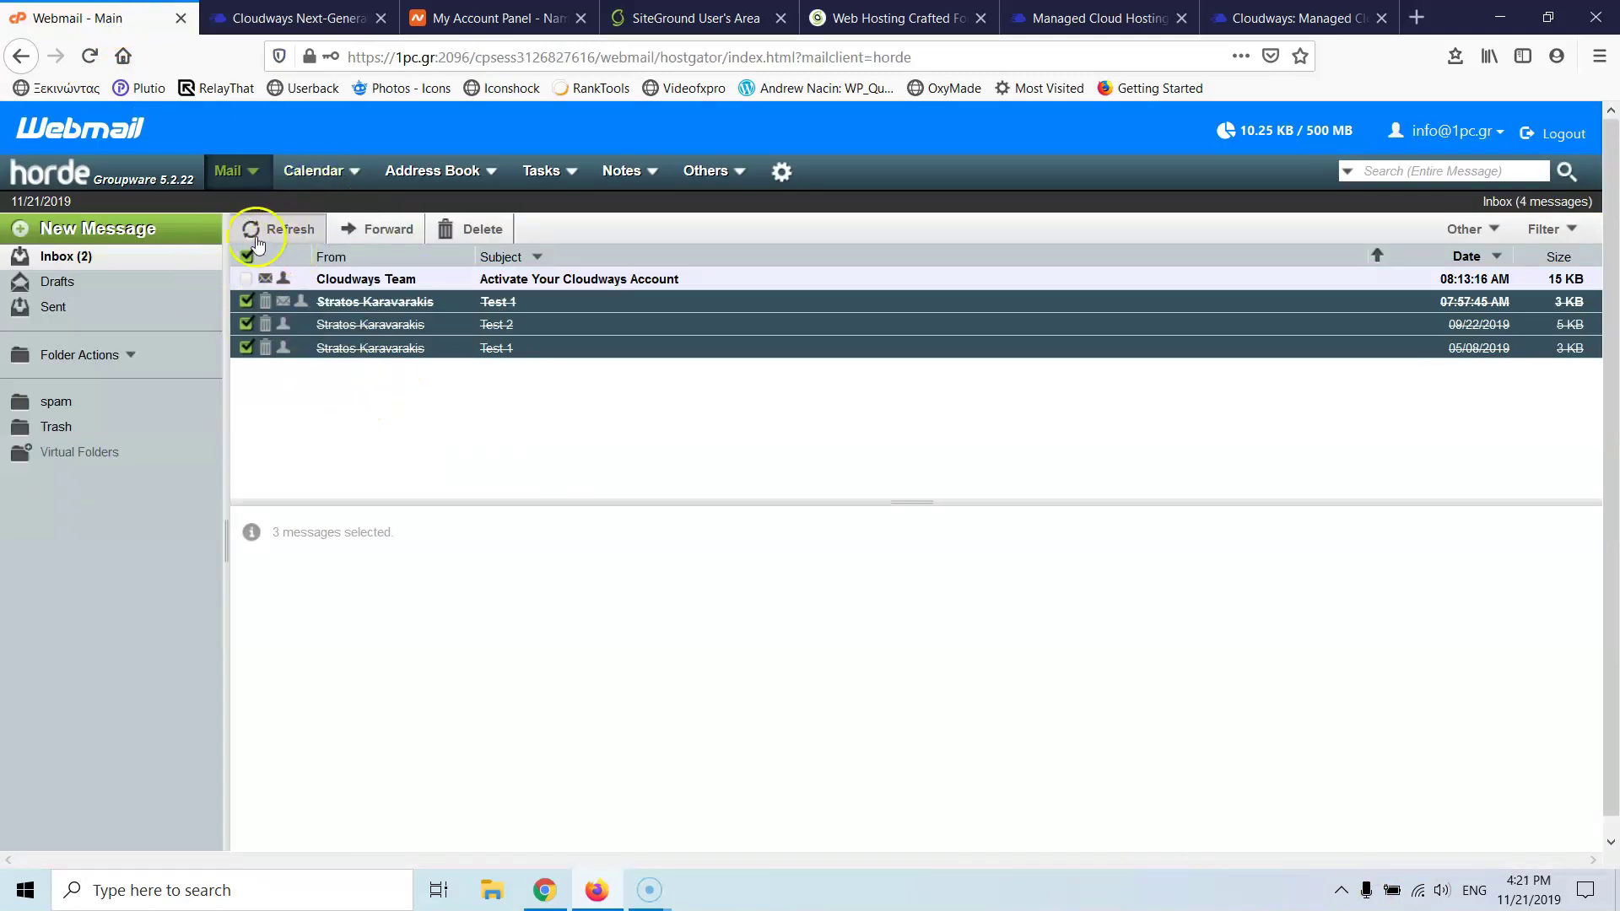
left_click(541, 280)
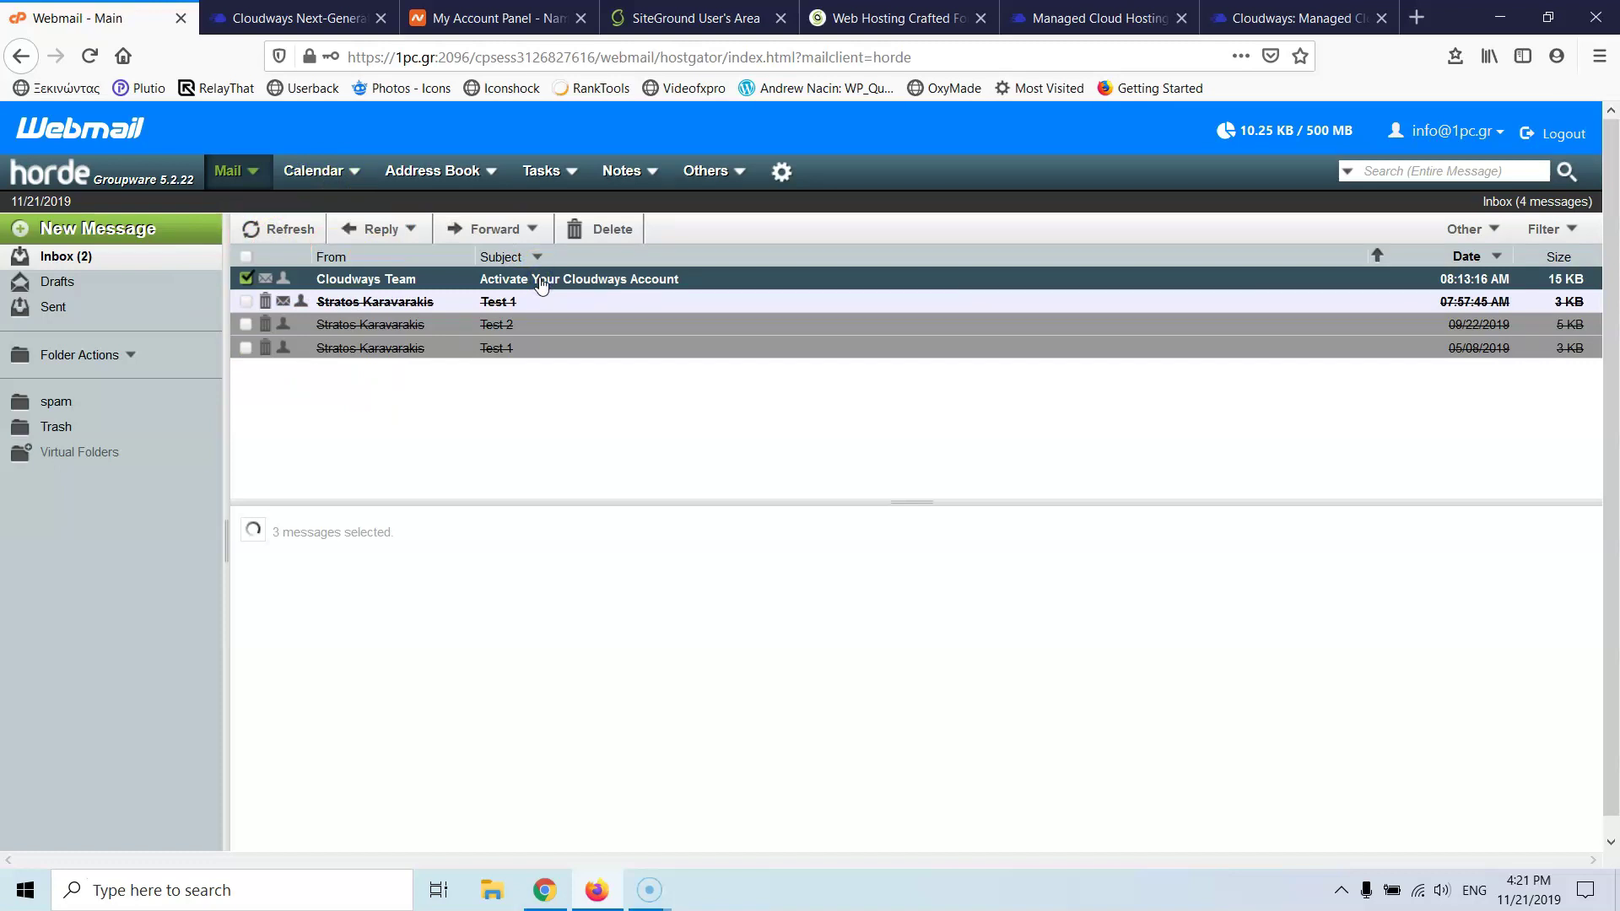
scroll(644, 350, "down", 1)
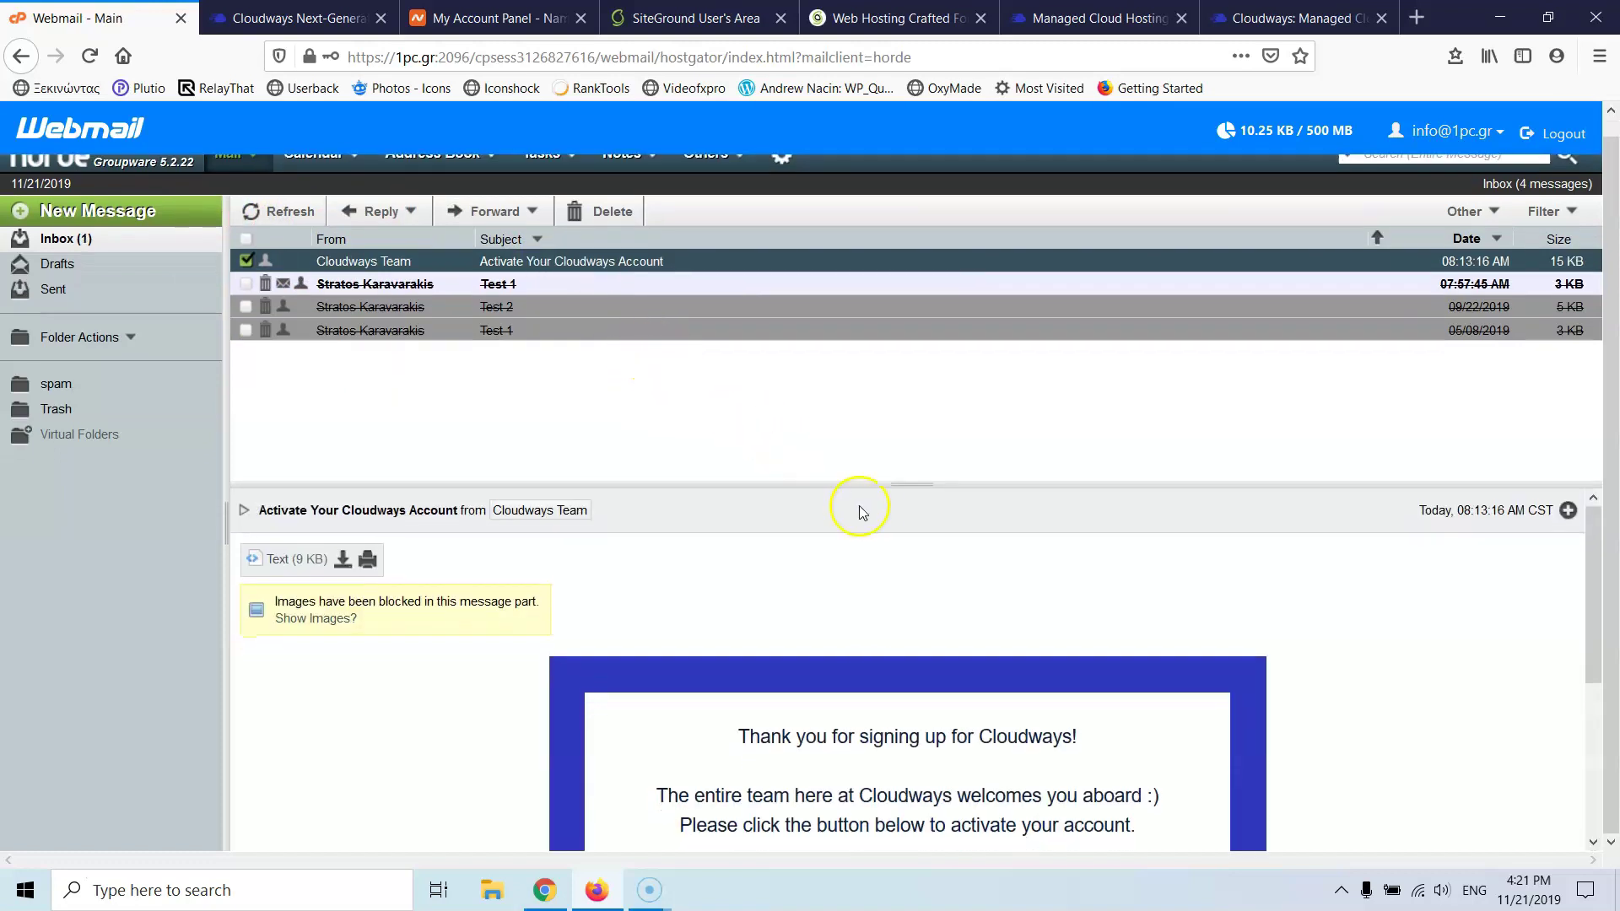
scroll(860, 511, "down", 3)
left_click(900, 623)
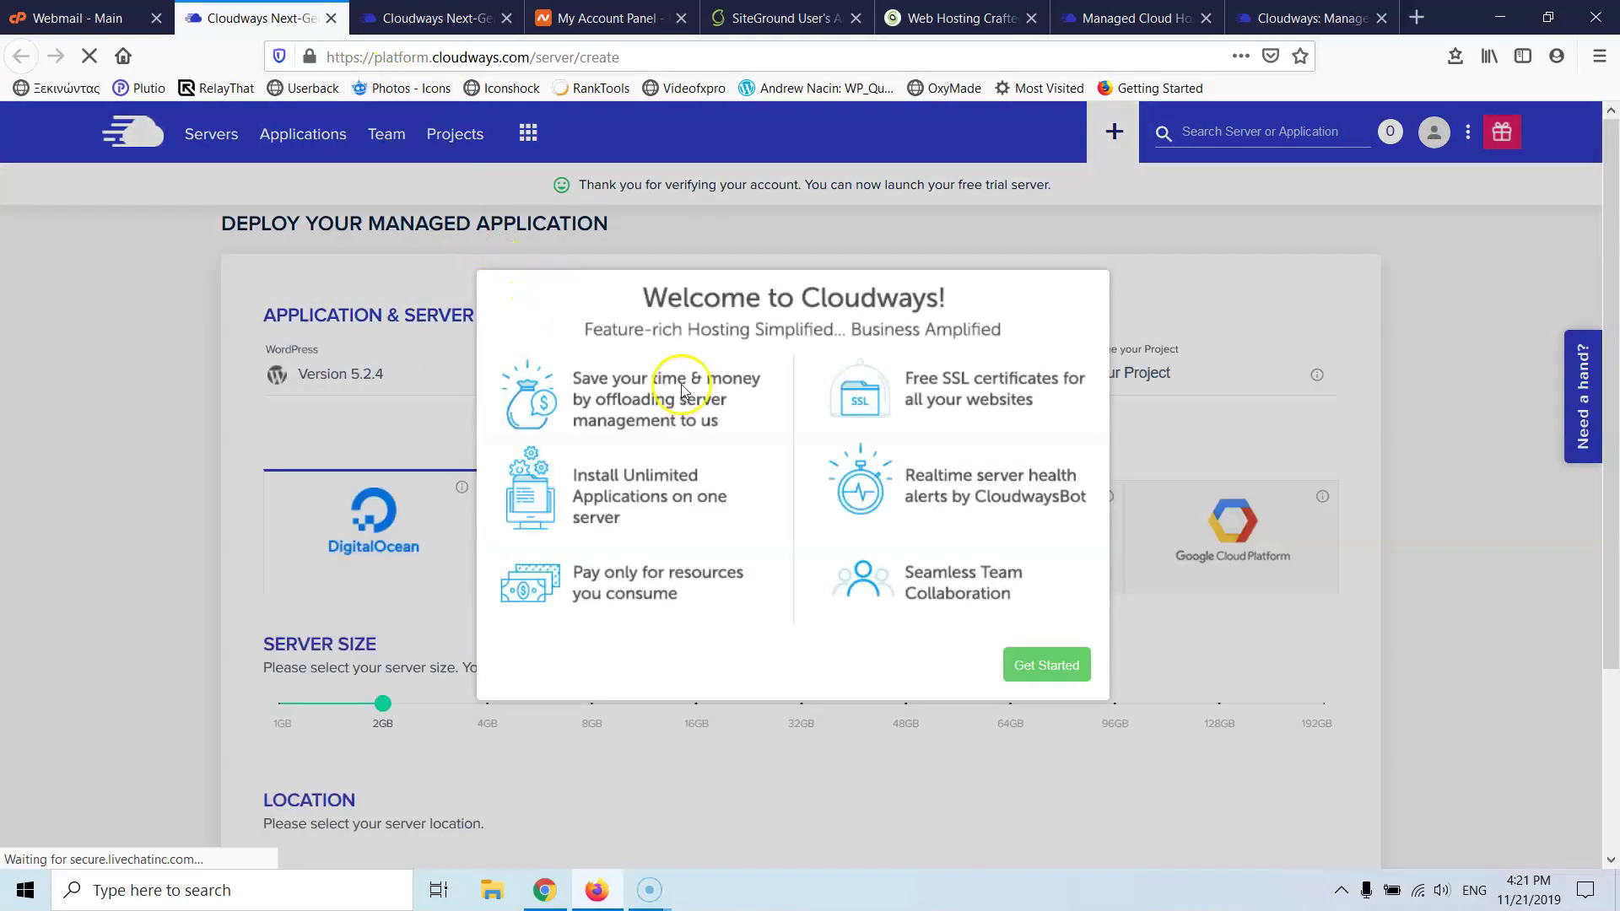
- Dismiss the welcome message, reload the original deploy form and select the default app name
left_click(1020, 662)
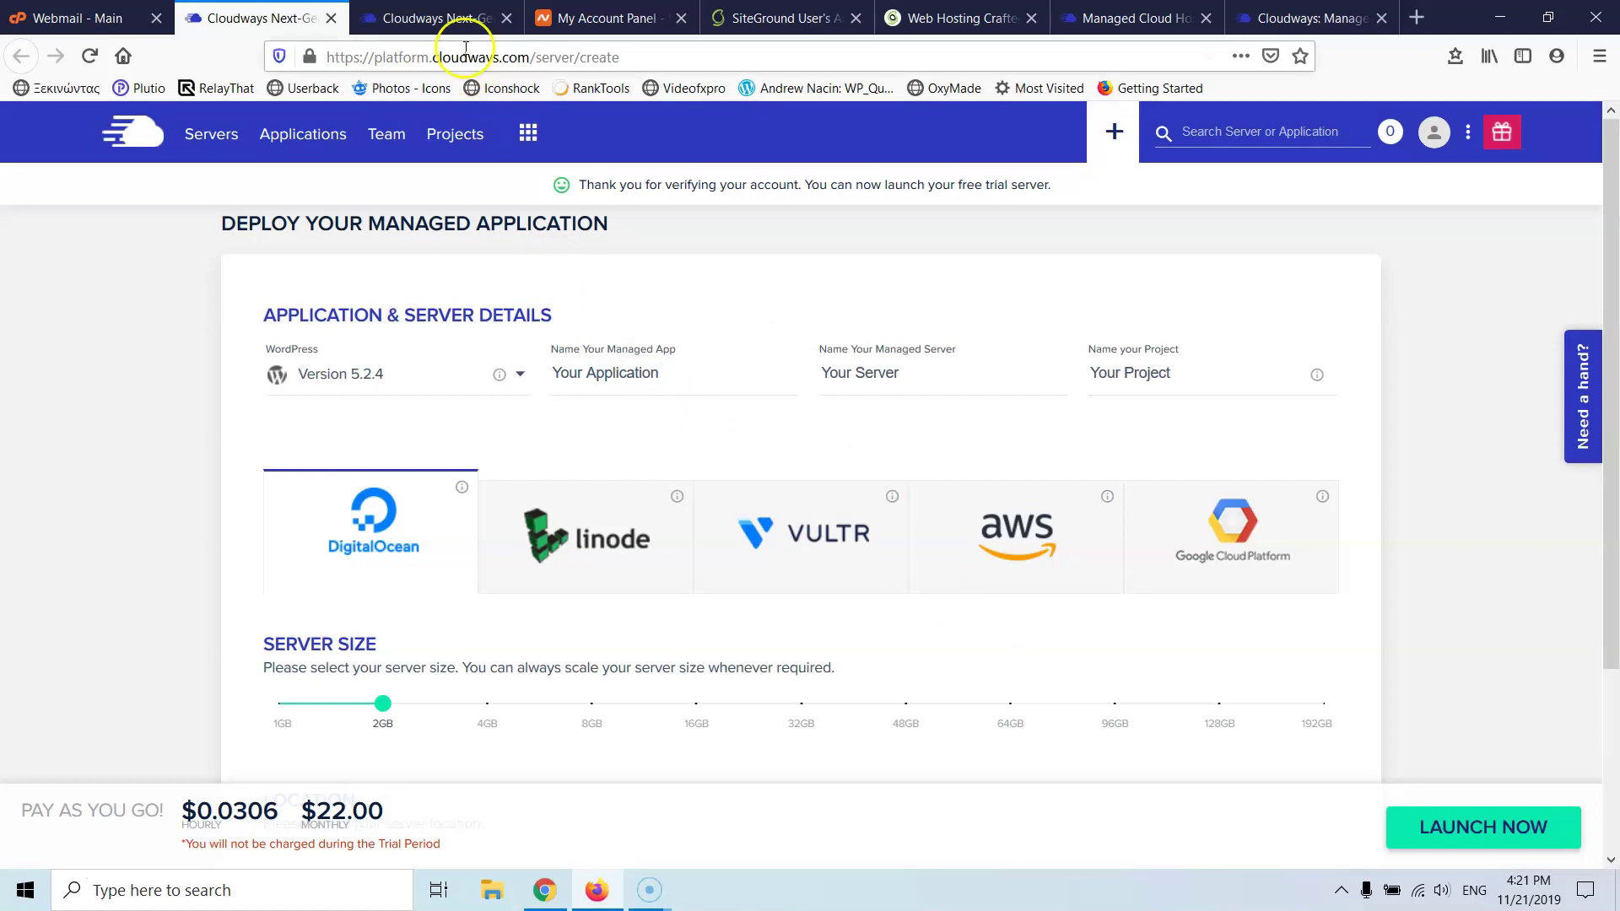
left_click(330, 18)
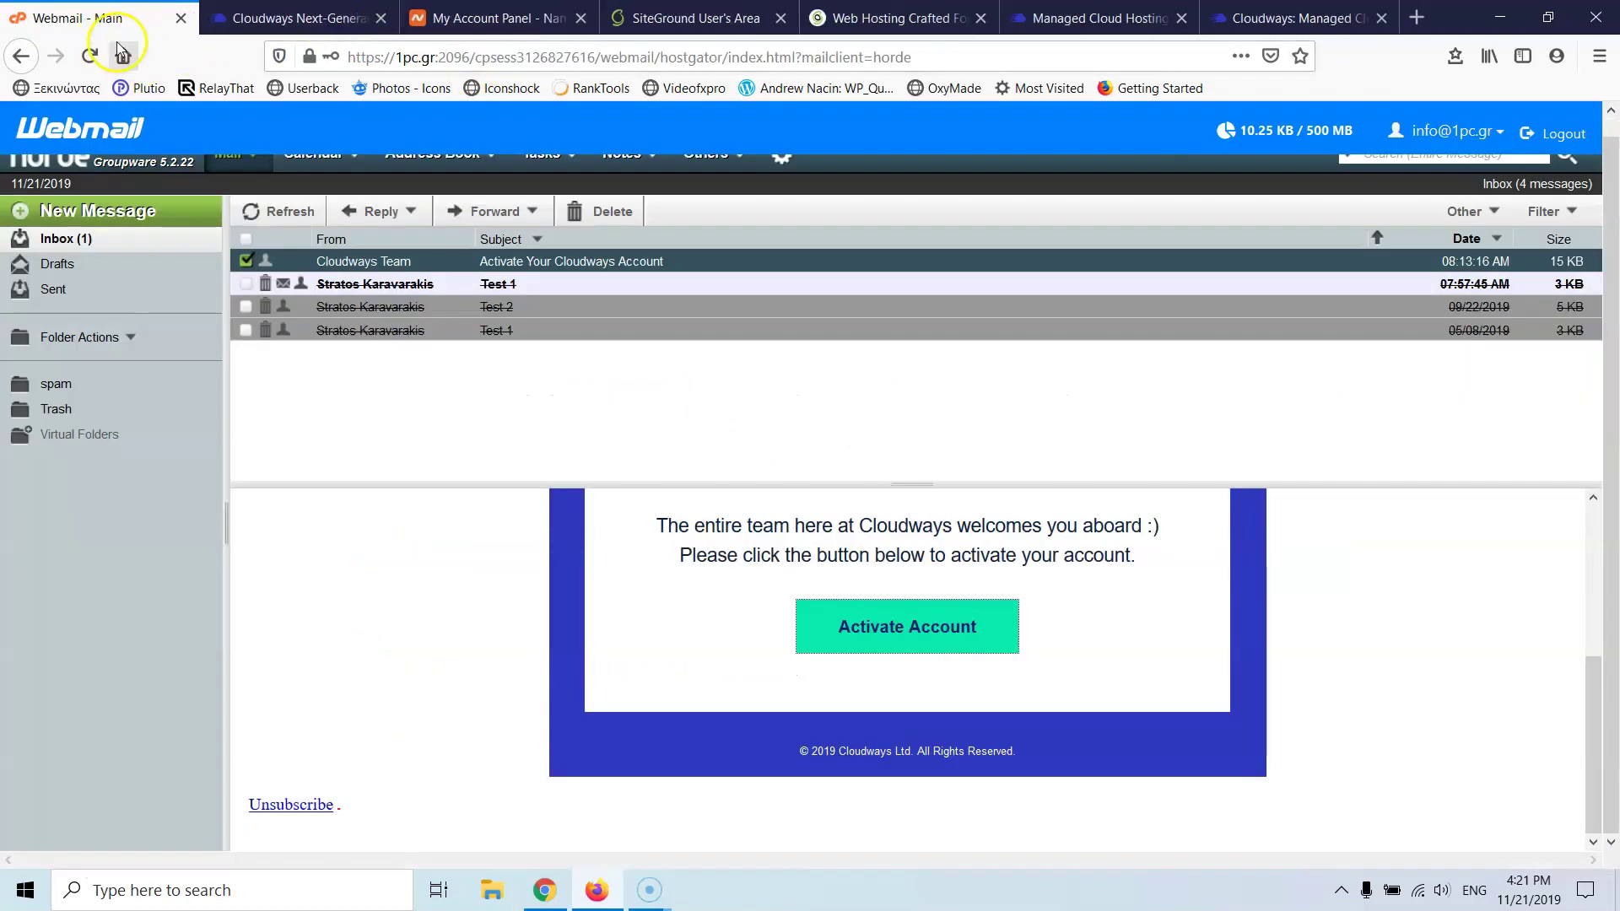
left_click(279, 17)
left_click(89, 56)
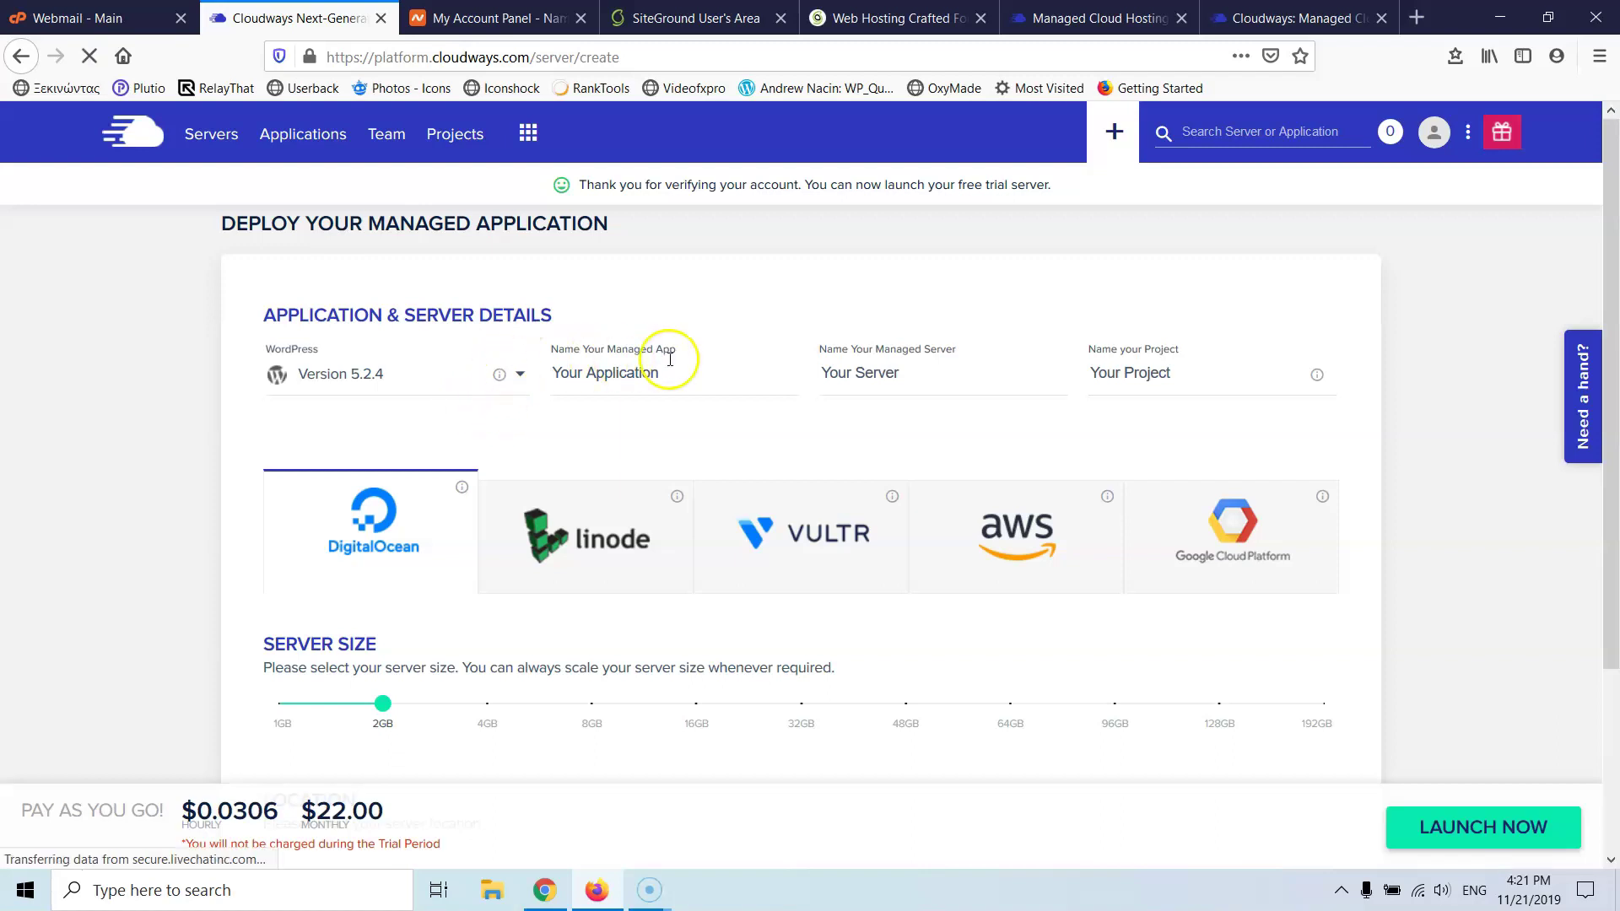
left_click(617, 369)
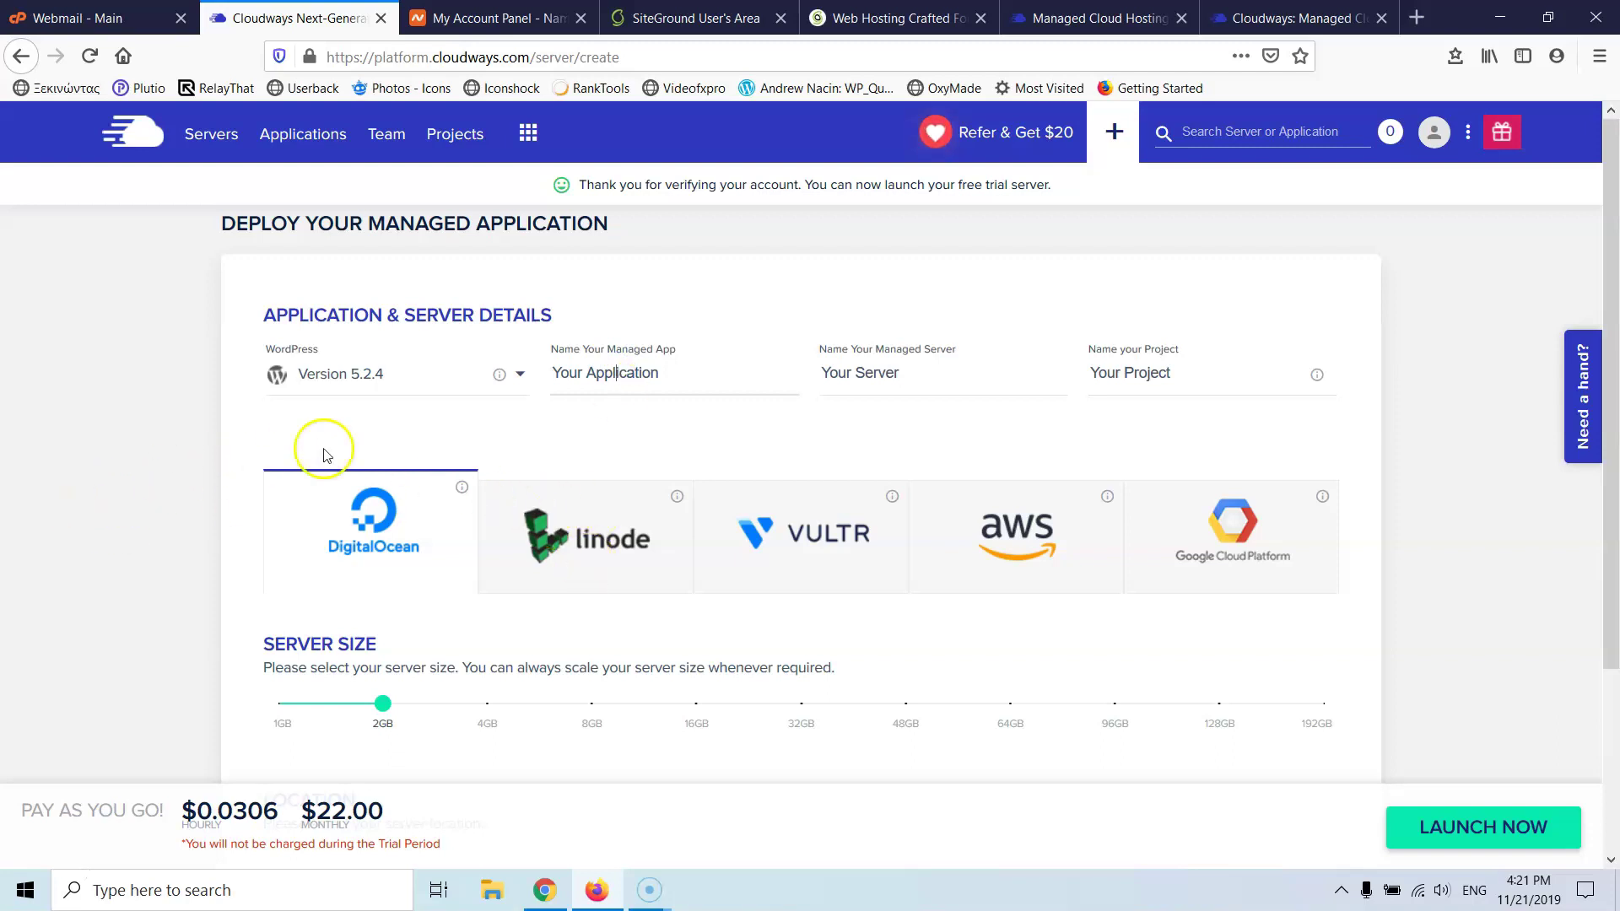
left_click_drag(666, 377, 510, 369)
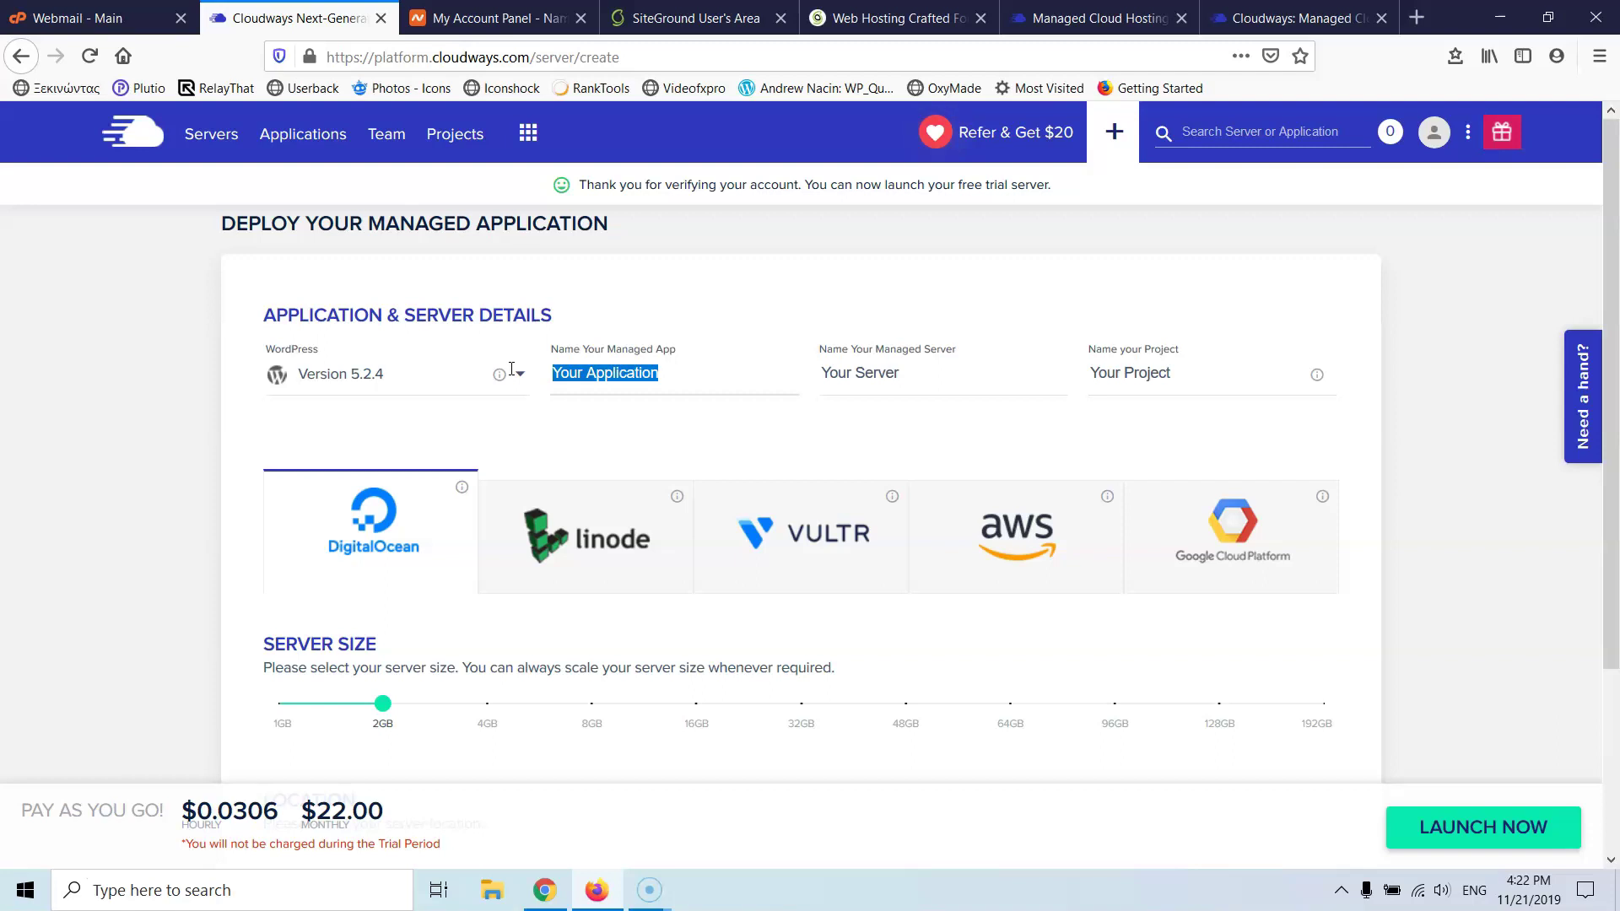
- Name the managed app Automotivo and the server Stratos
type("Automotivo")
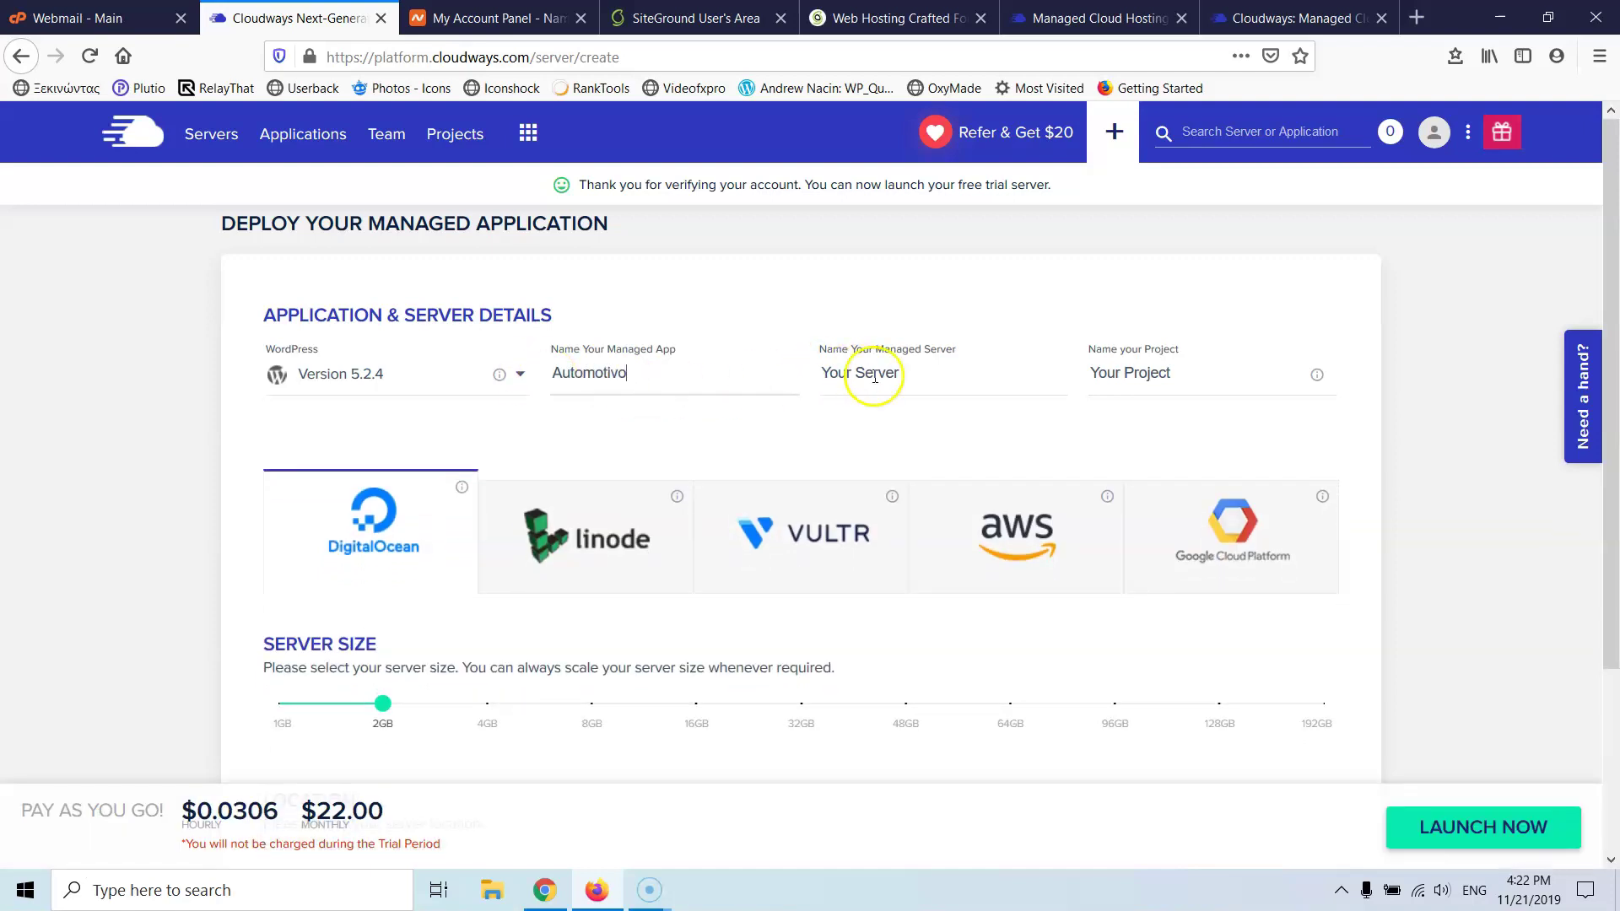
left_click_drag(896, 375, 837, 380)
type("Stratos")
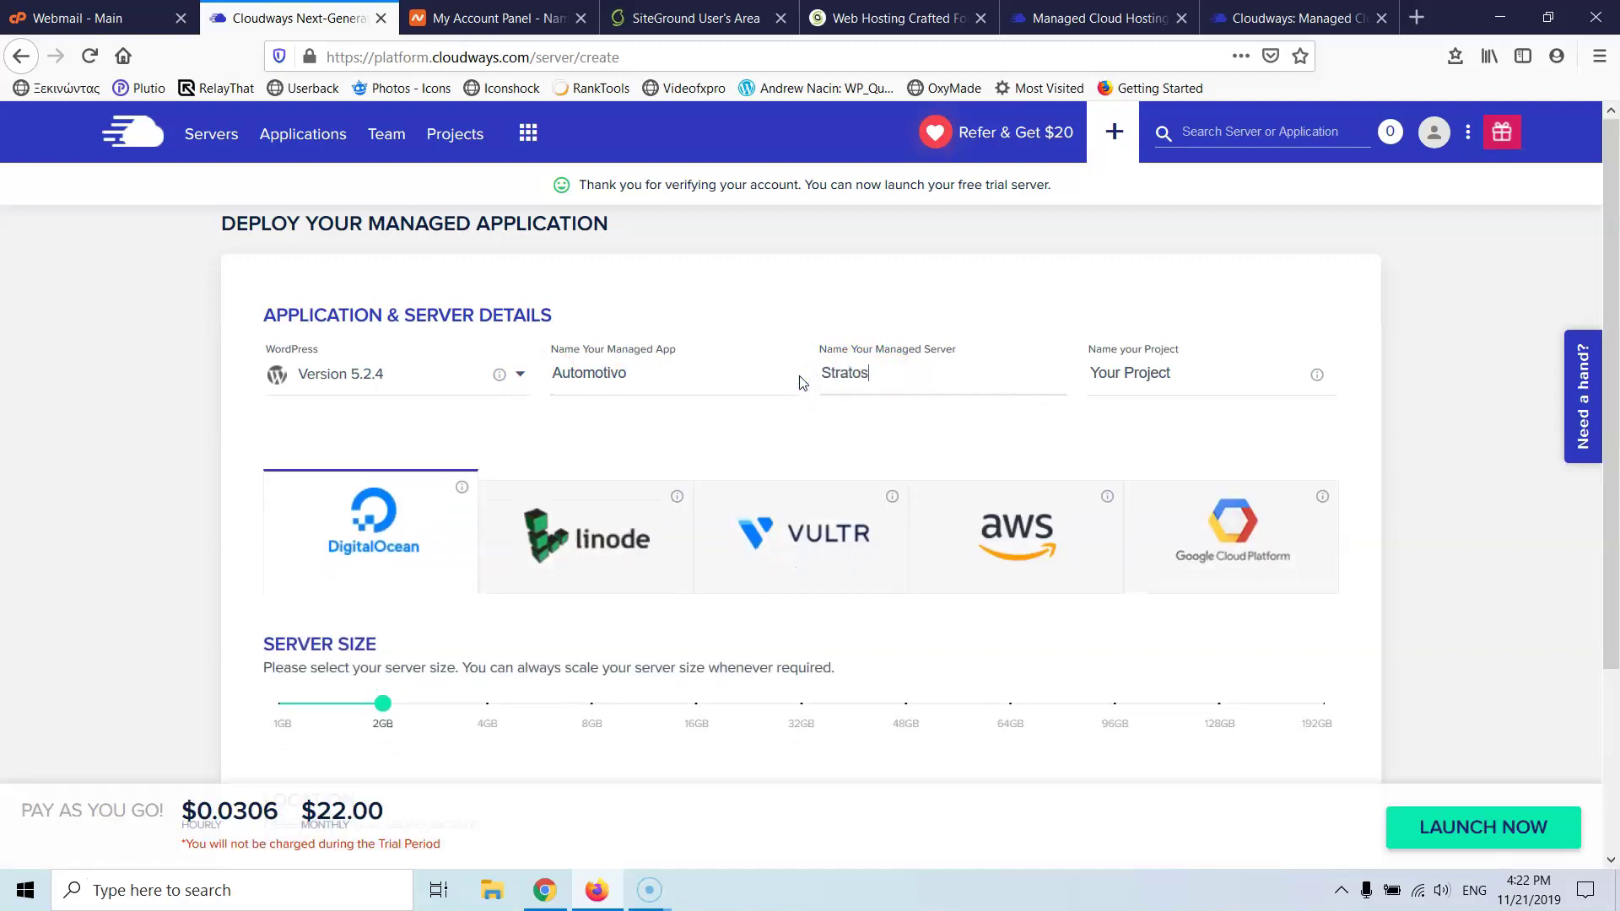
- Choose Vultr in the EU - Frankfurt location and launch the server
scroll(759, 383, "down", 3)
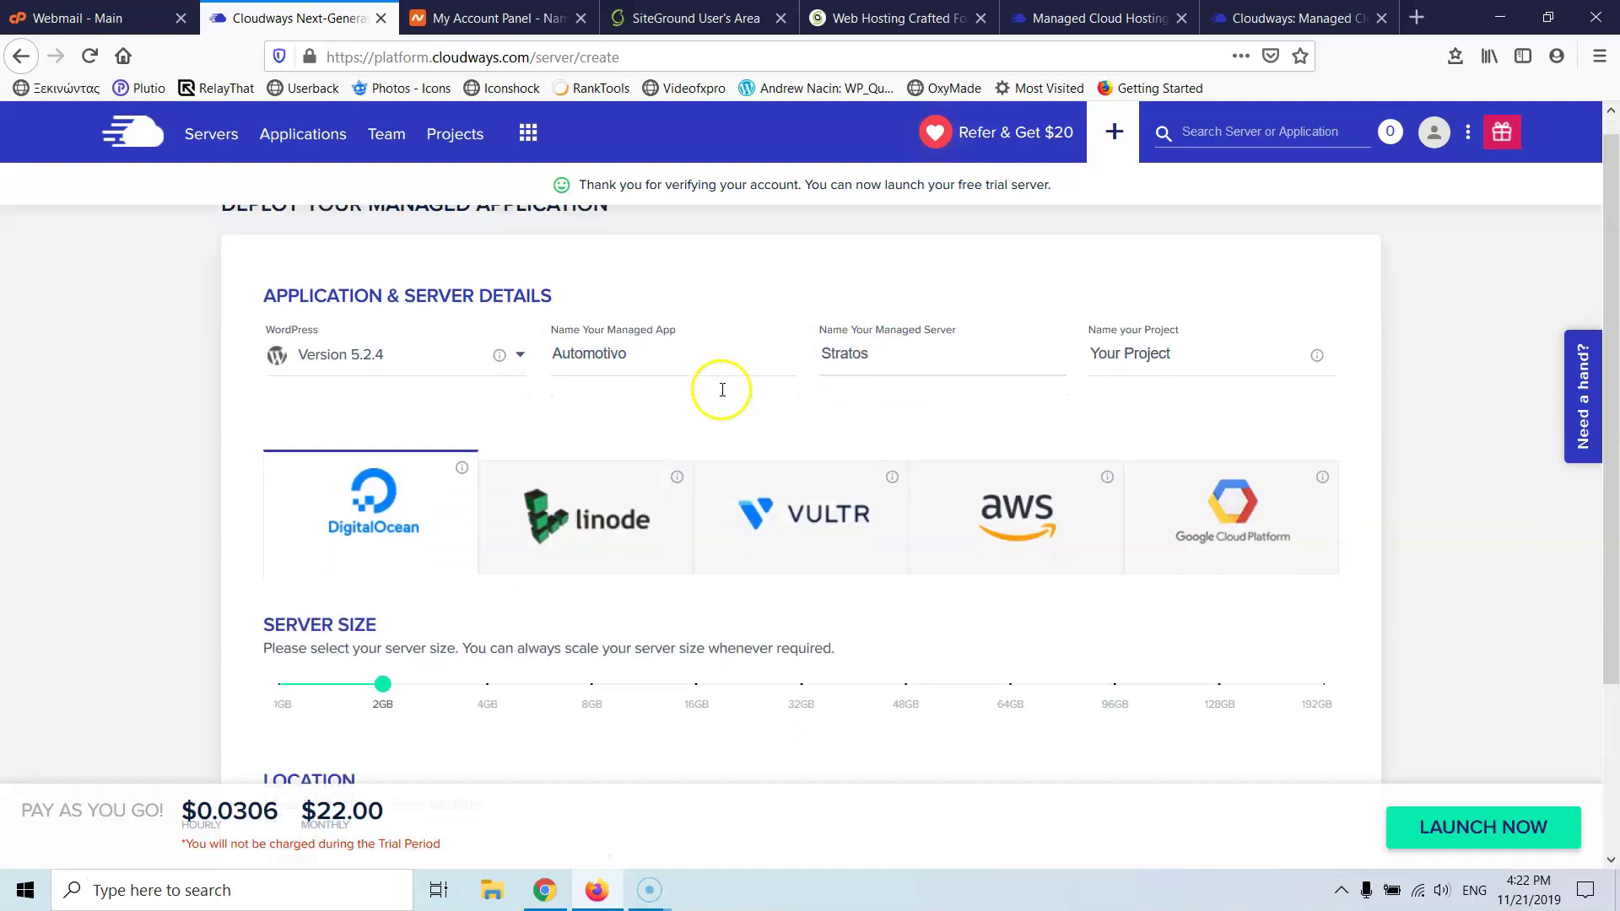
left_click(782, 295)
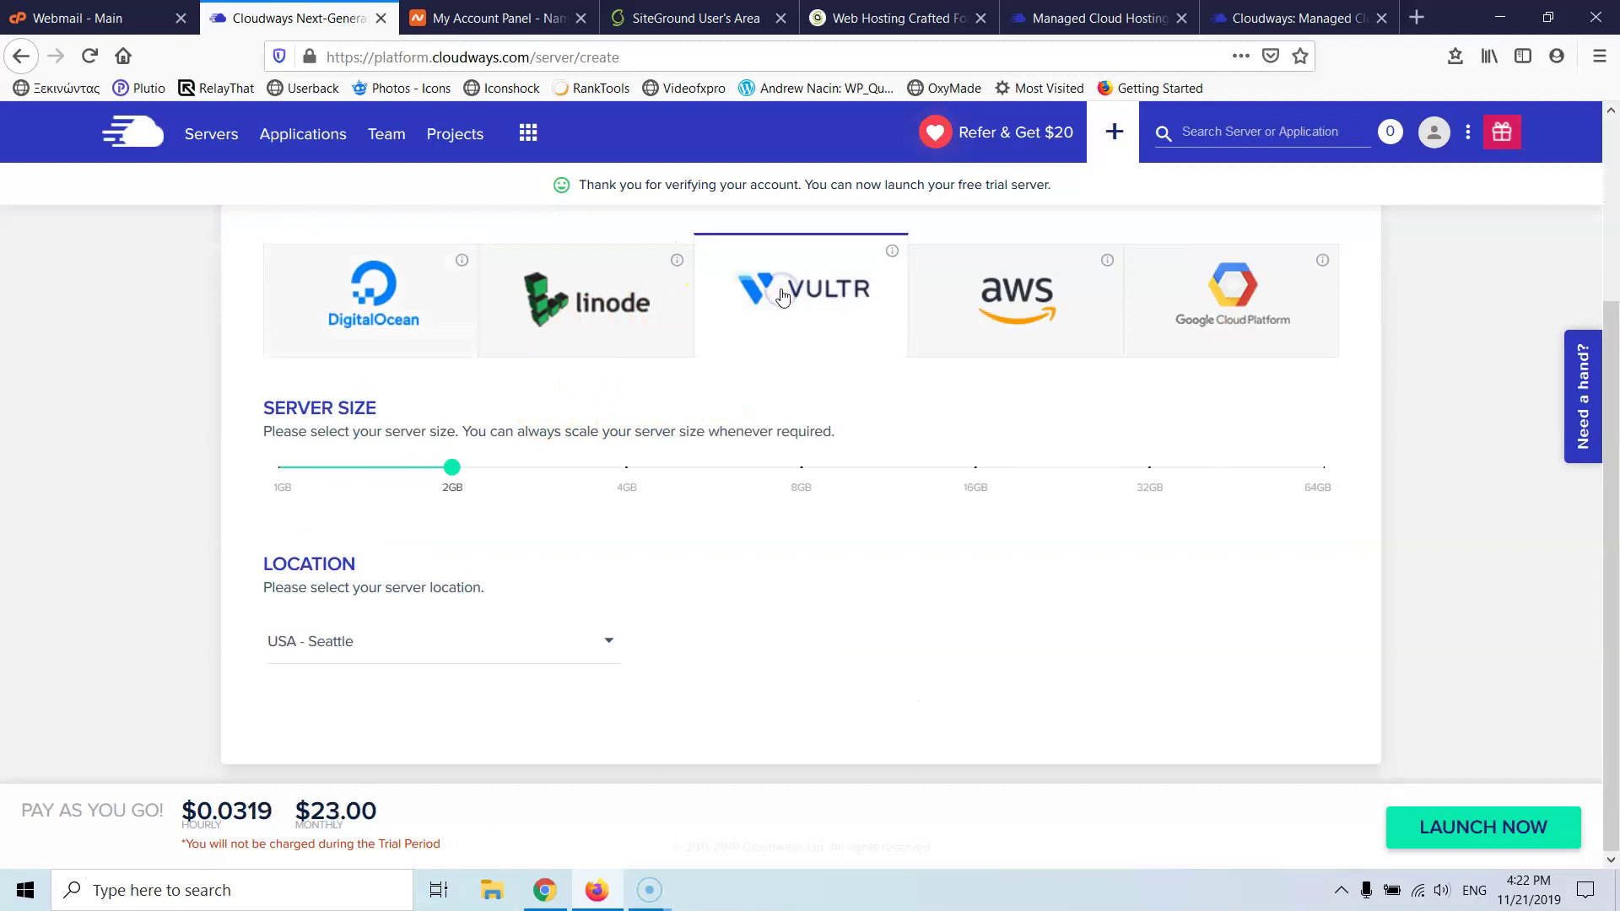
left_click(430, 656)
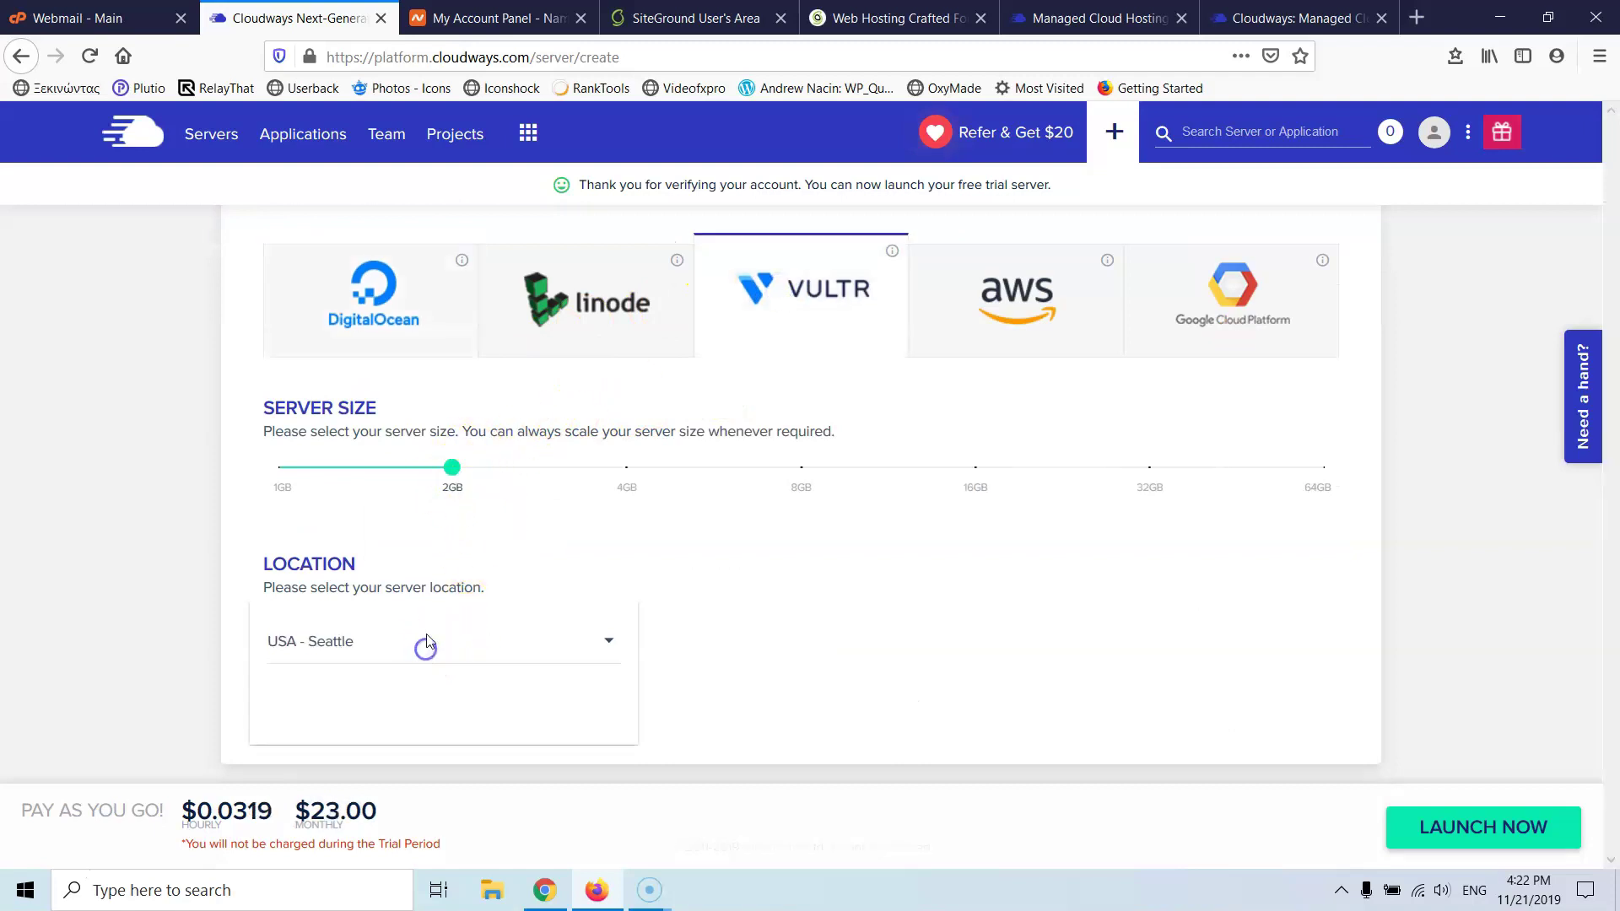
scroll(463, 654, "down", 5)
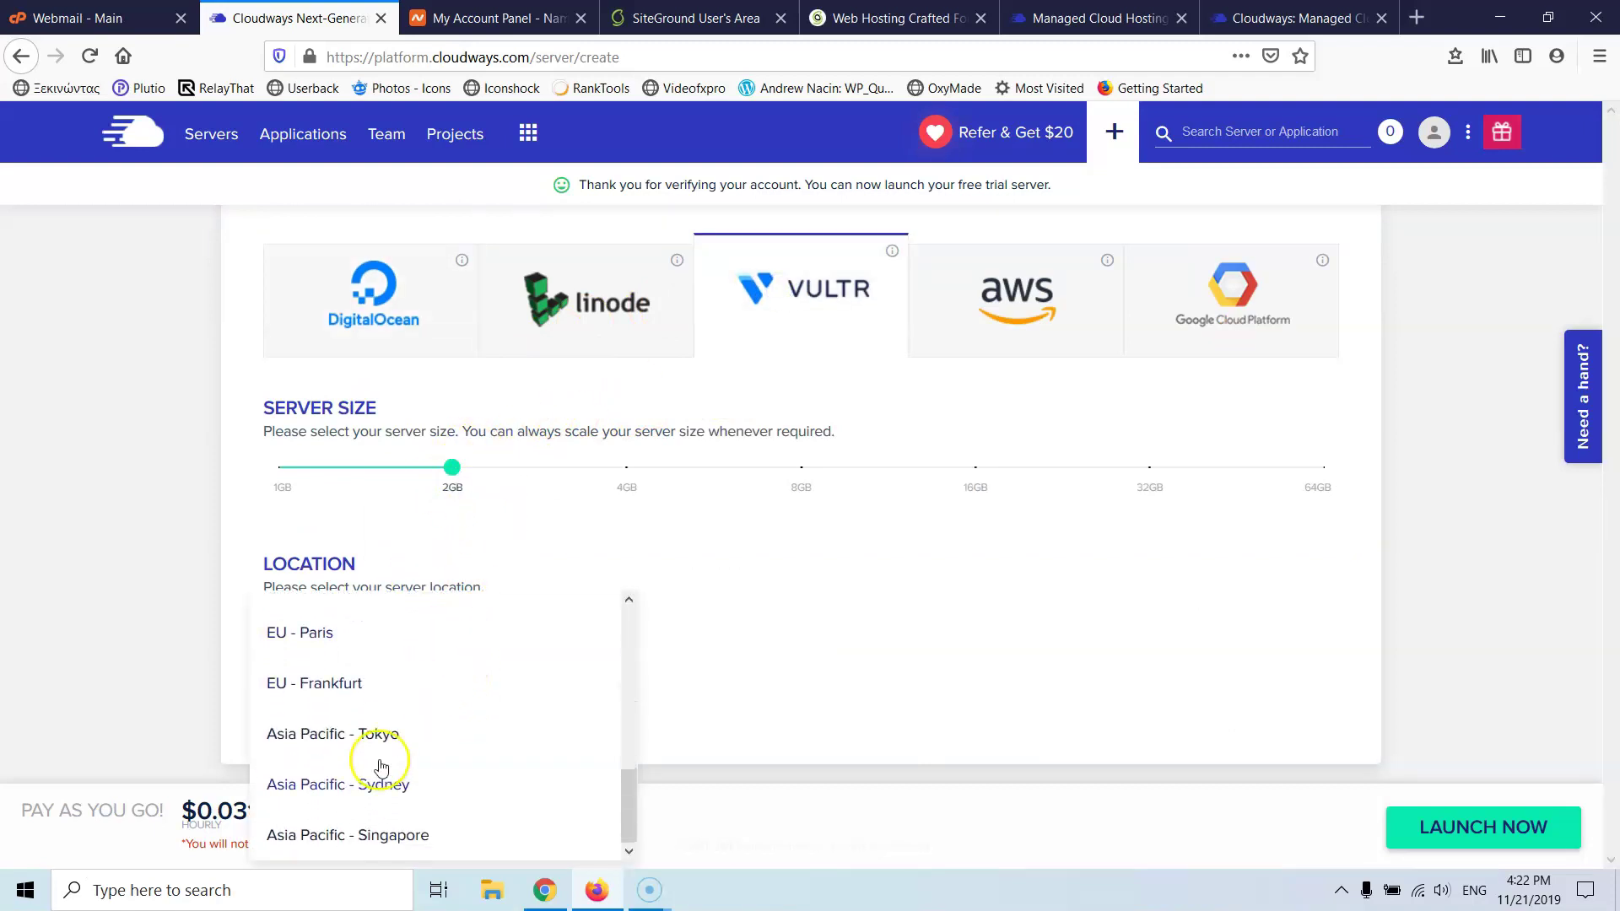
left_click(328, 688)
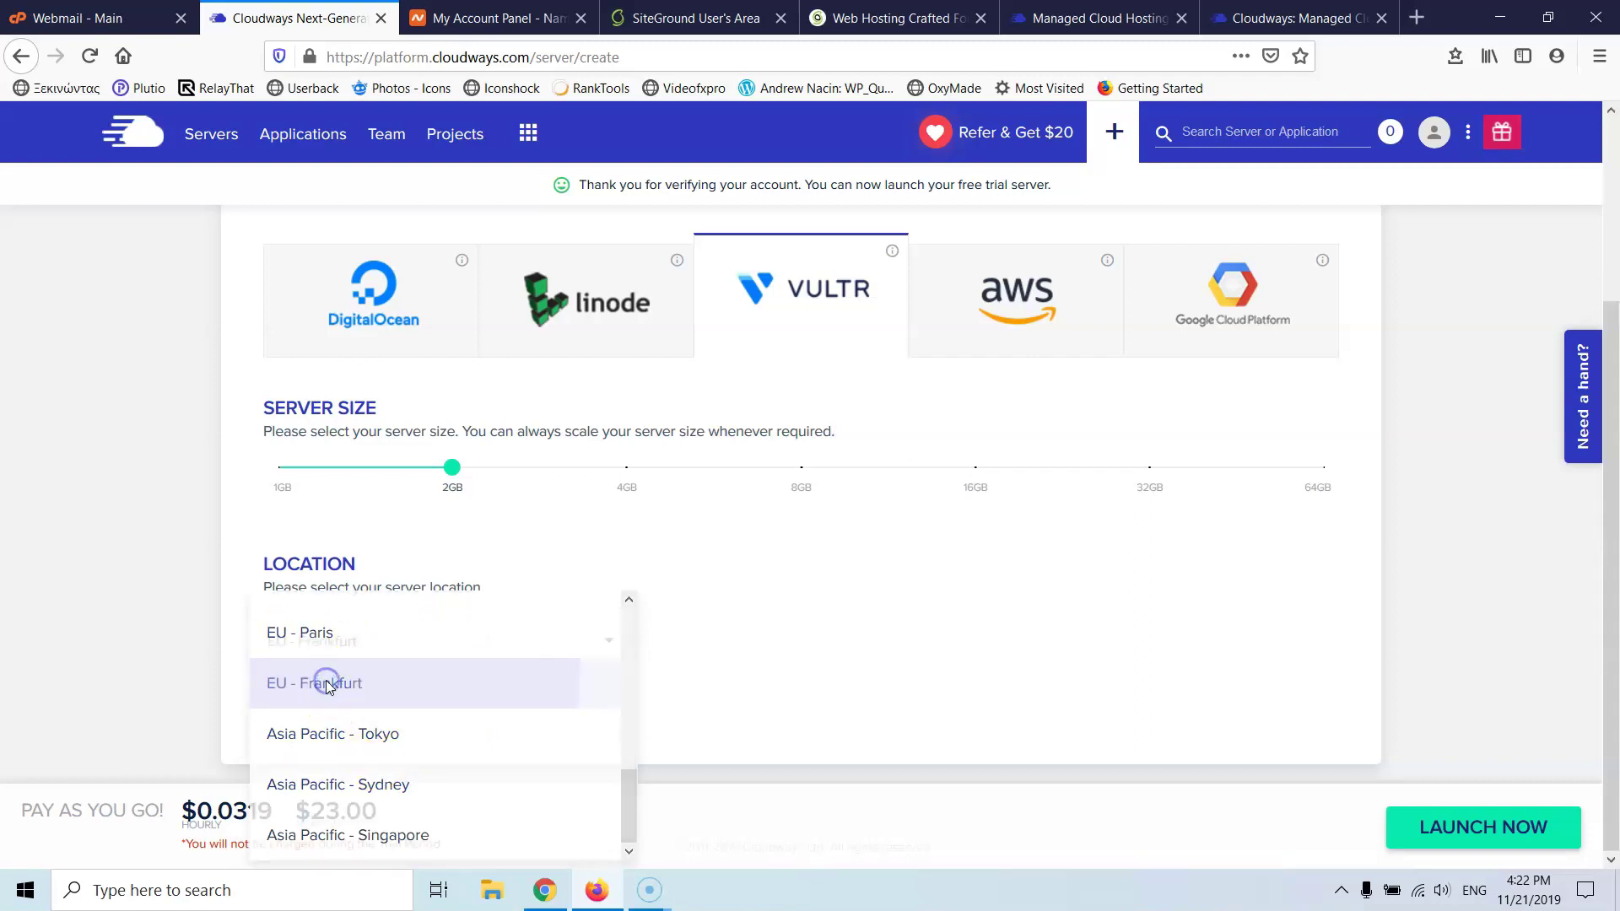
left_click(1485, 827)
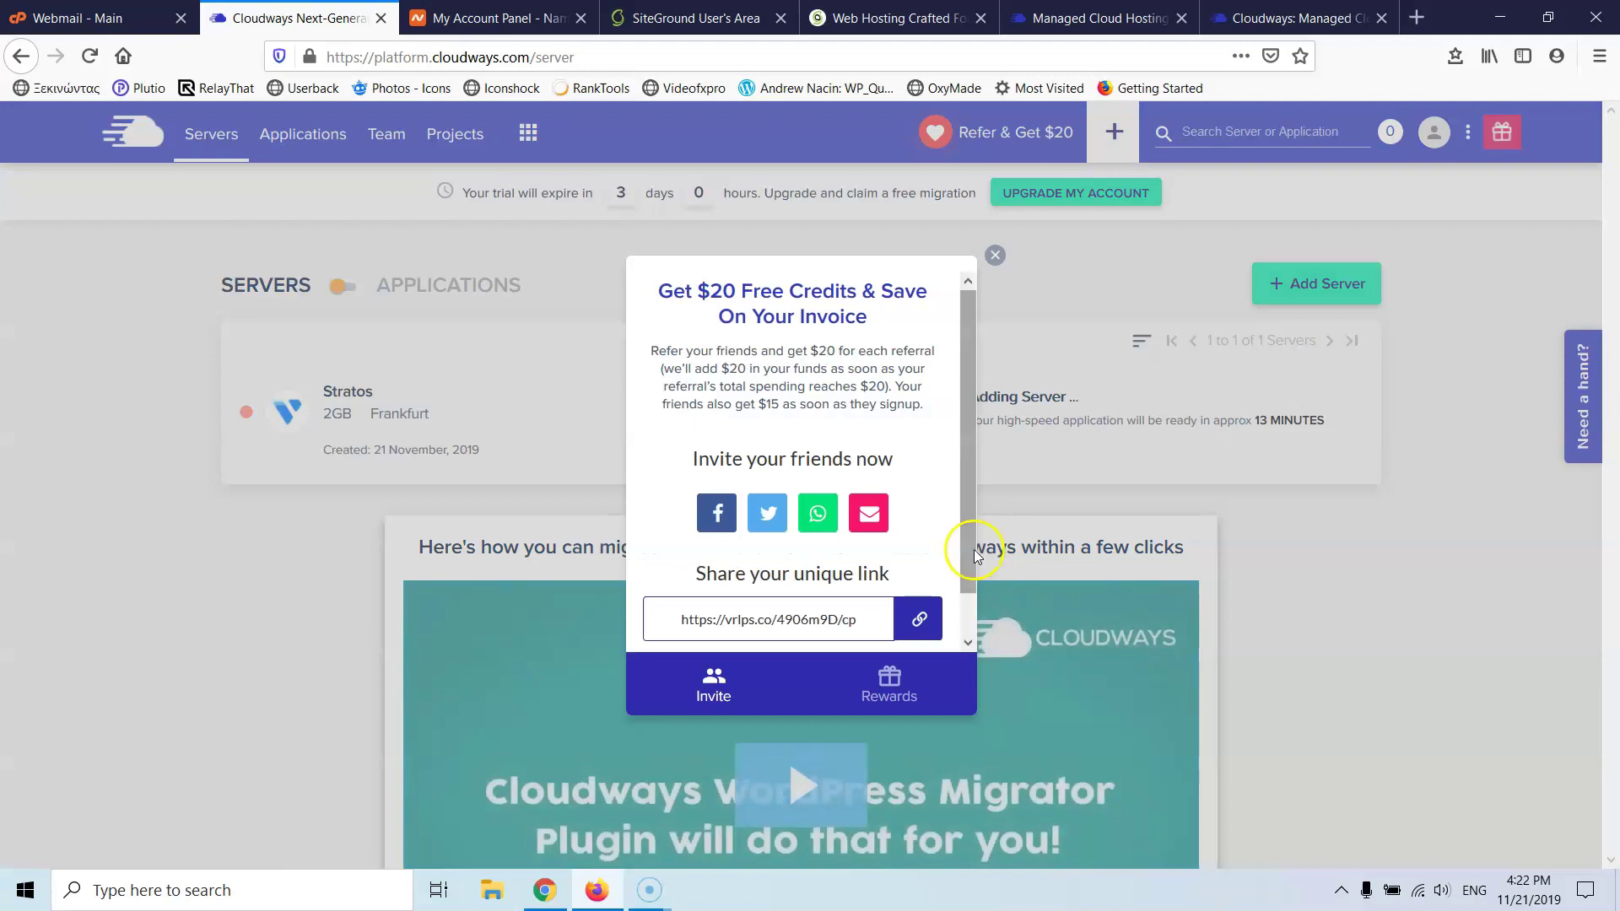
left_click(996, 256)
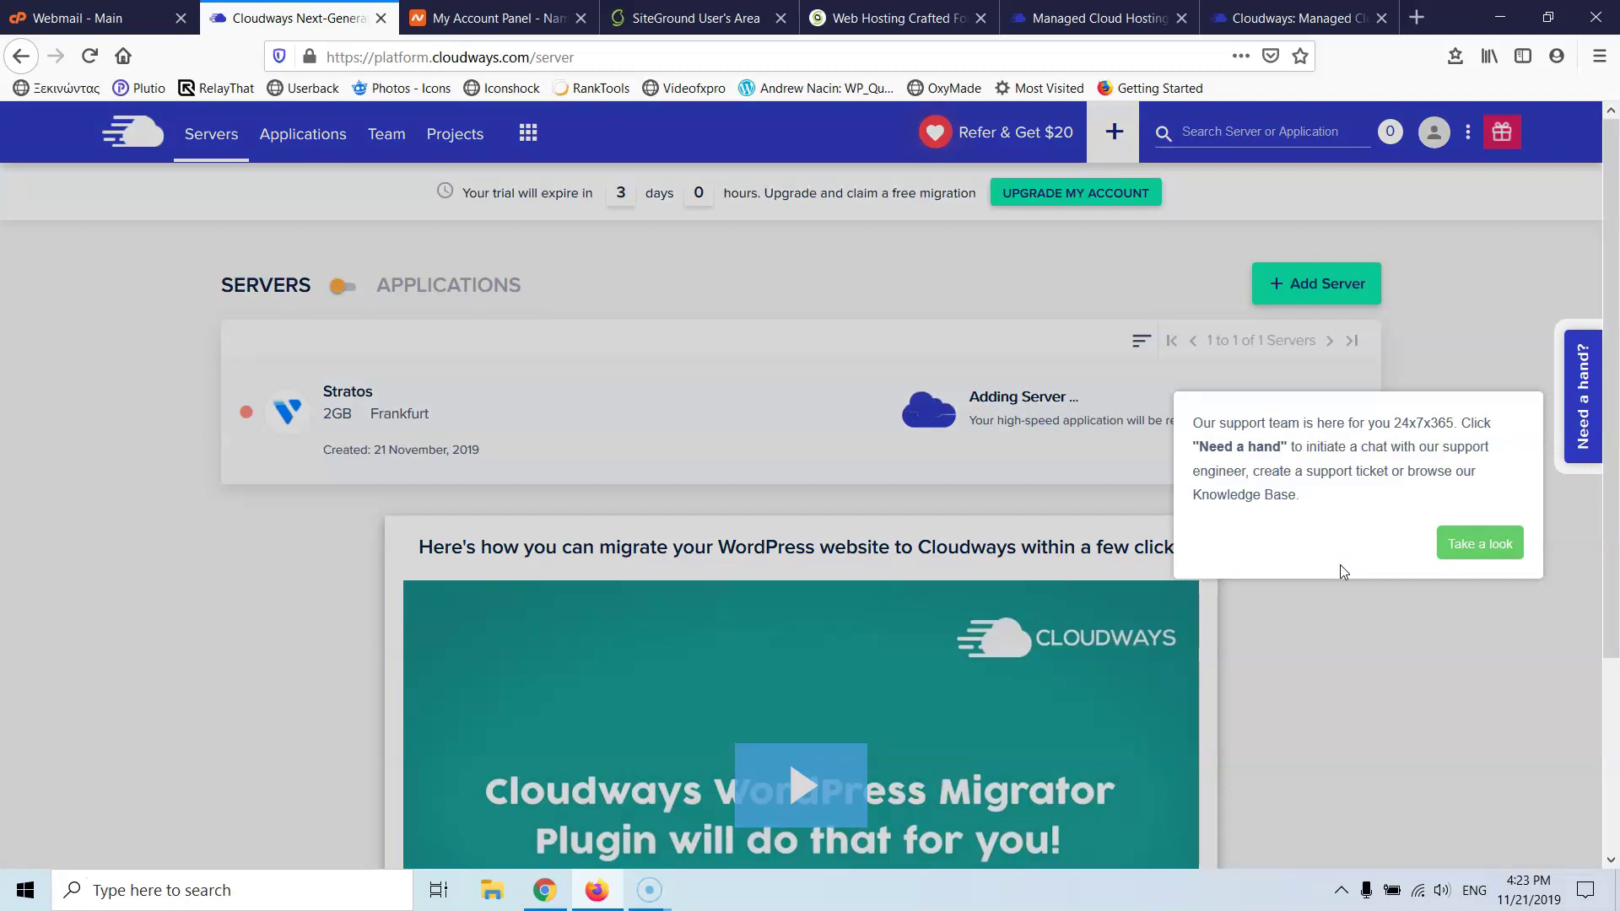
left_click(1499, 327)
left_click(713, 24)
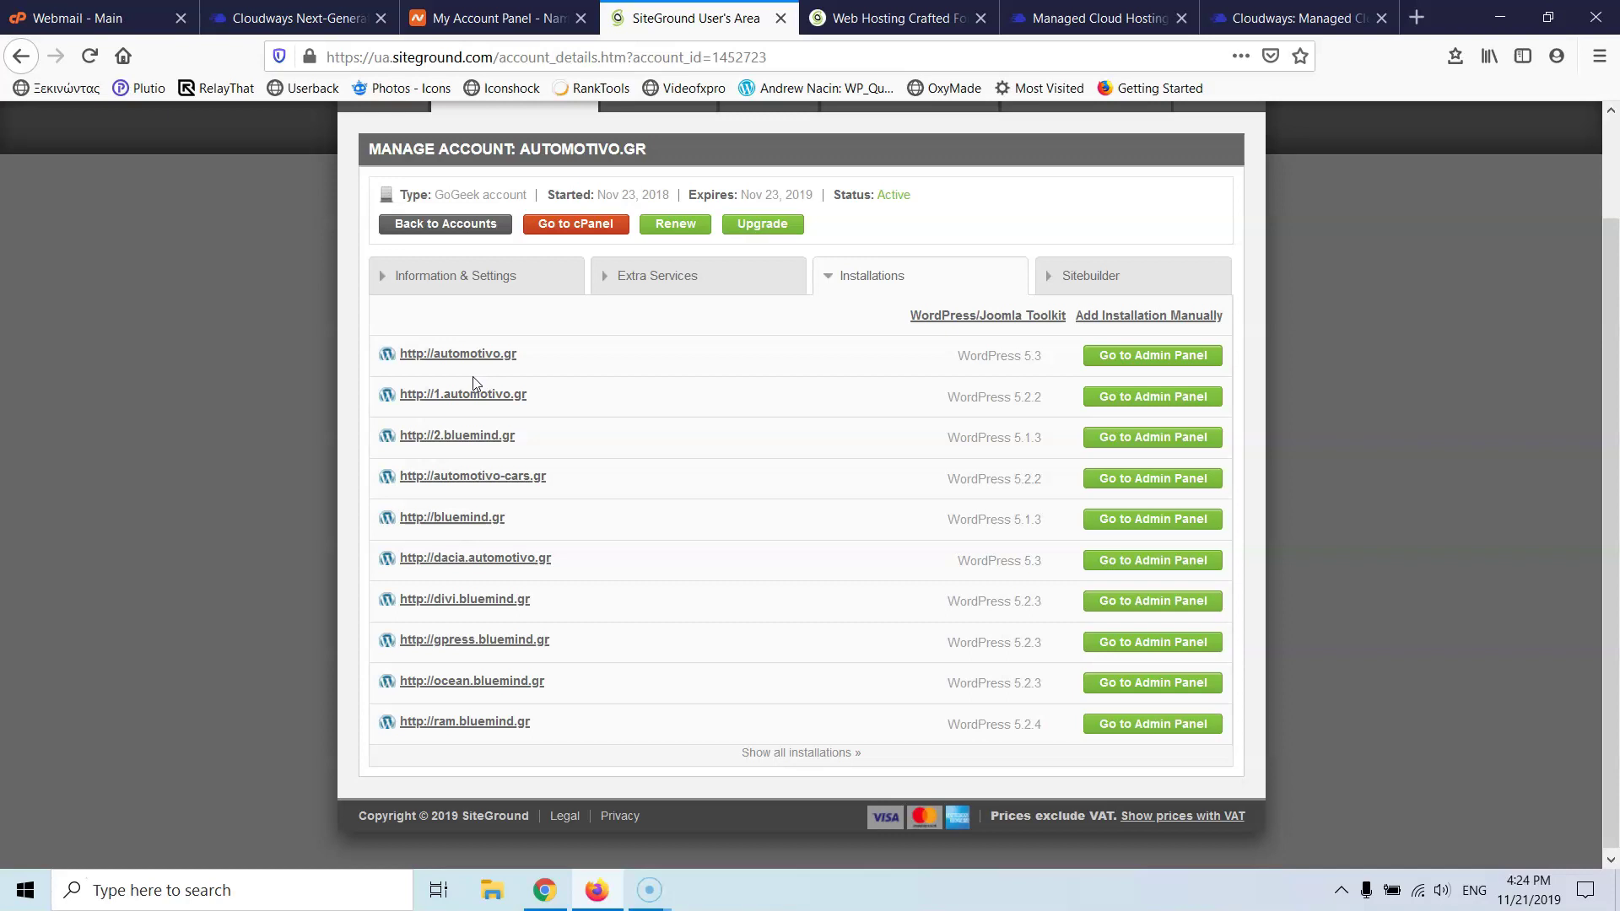
left_click(361, 26)
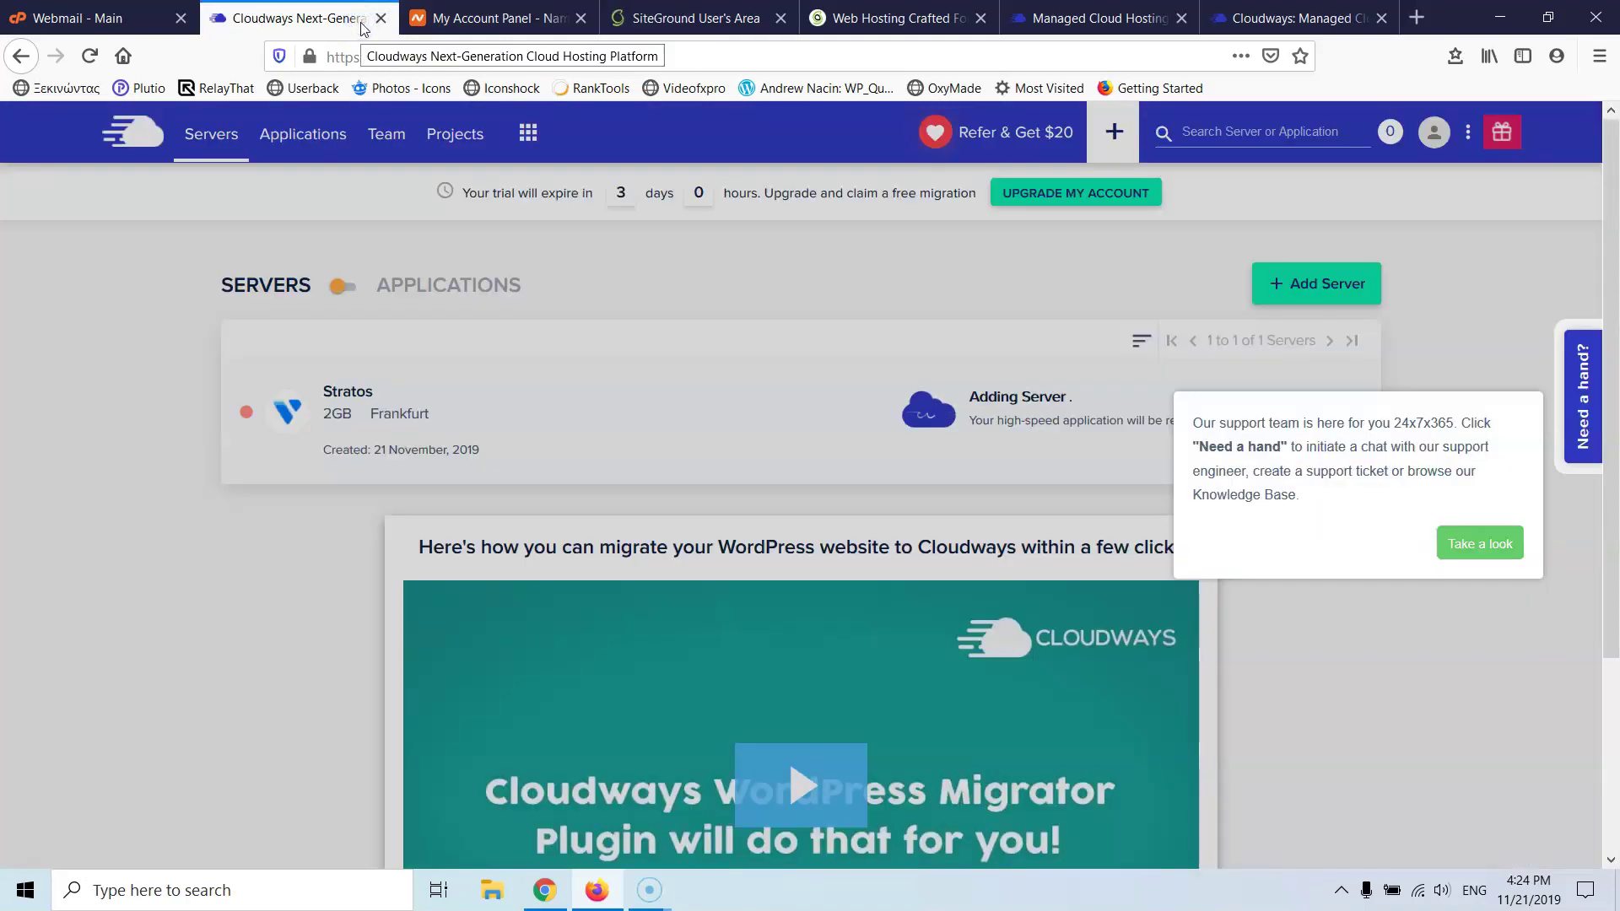
left_click(1097, 18)
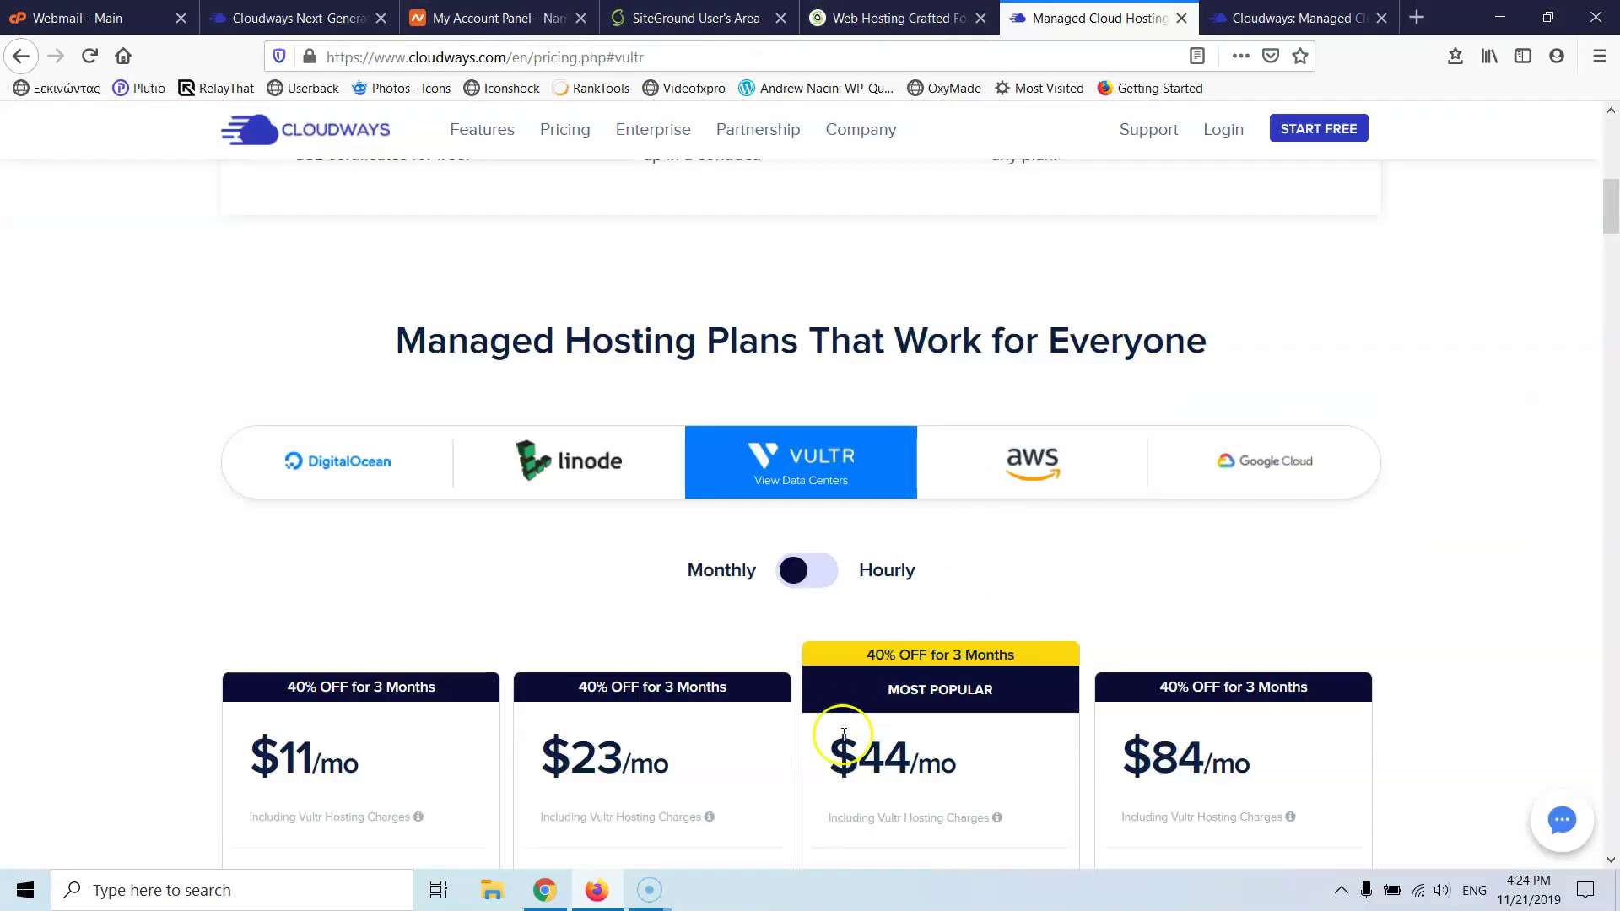
scroll(641, 641, "down", 3)
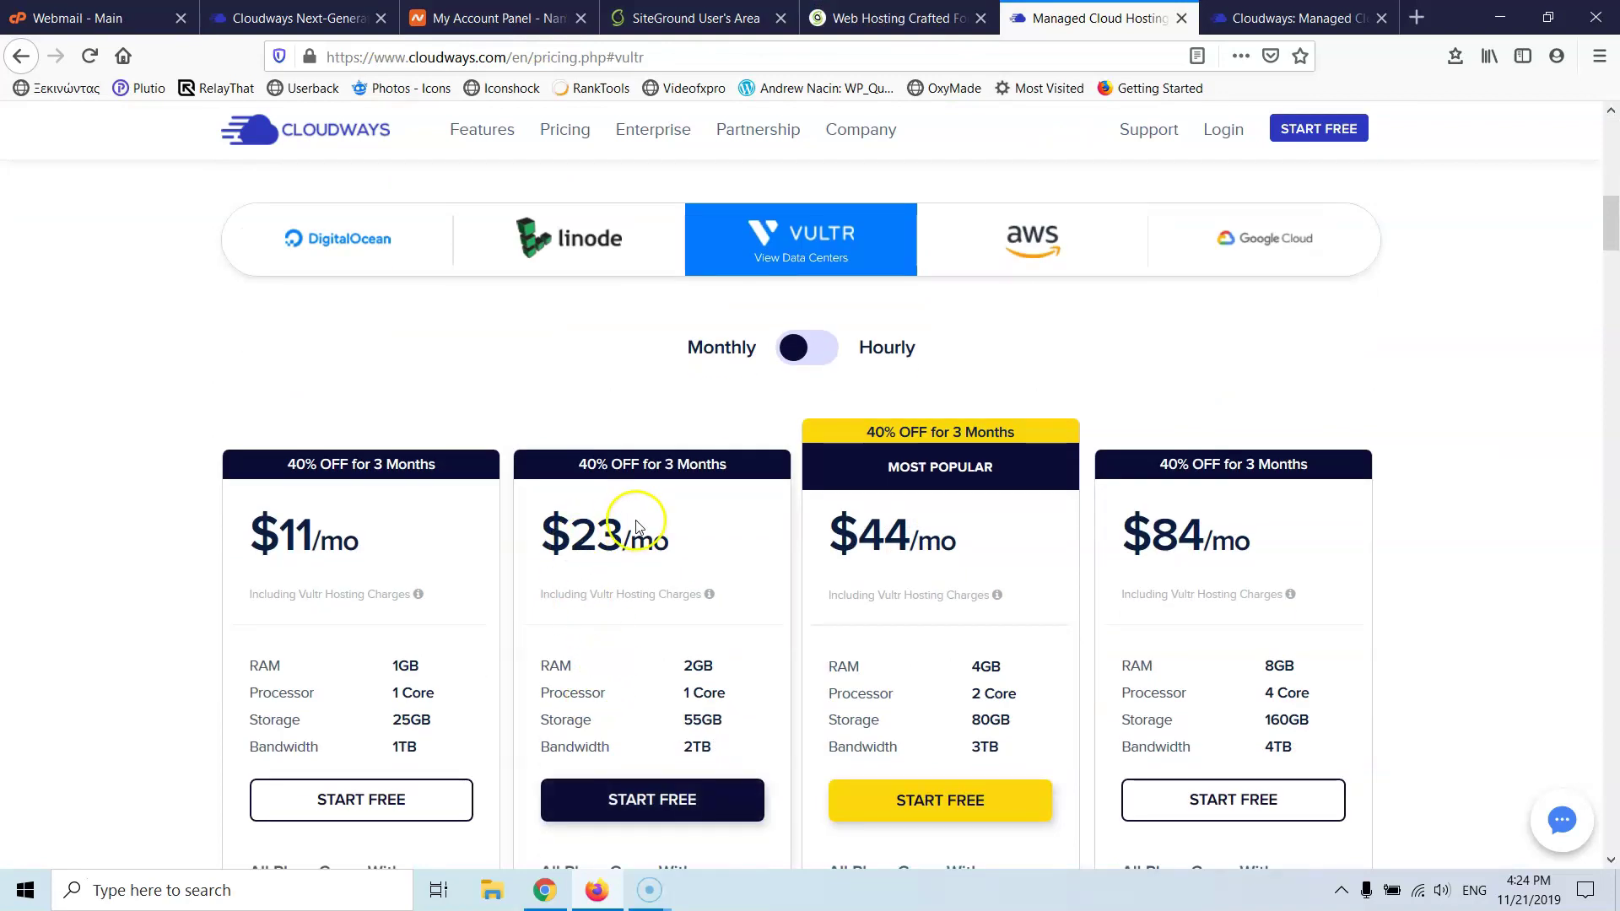
left_click(326, 21)
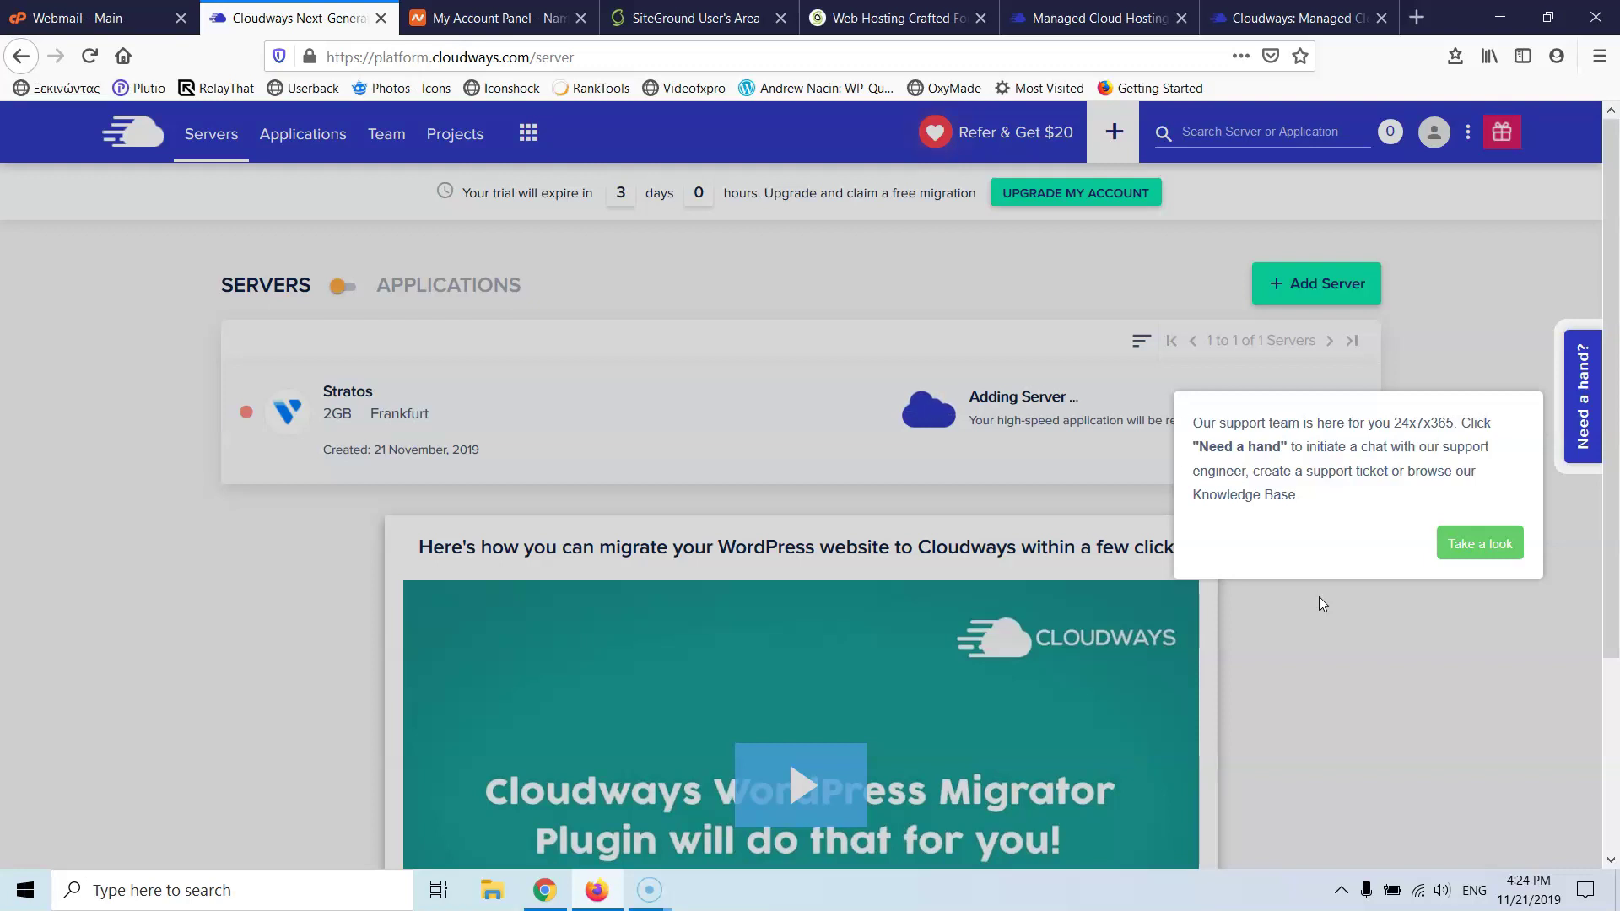
- Open the Help Center from the support tip, then close it
left_click(1482, 339)
left_click(1476, 550)
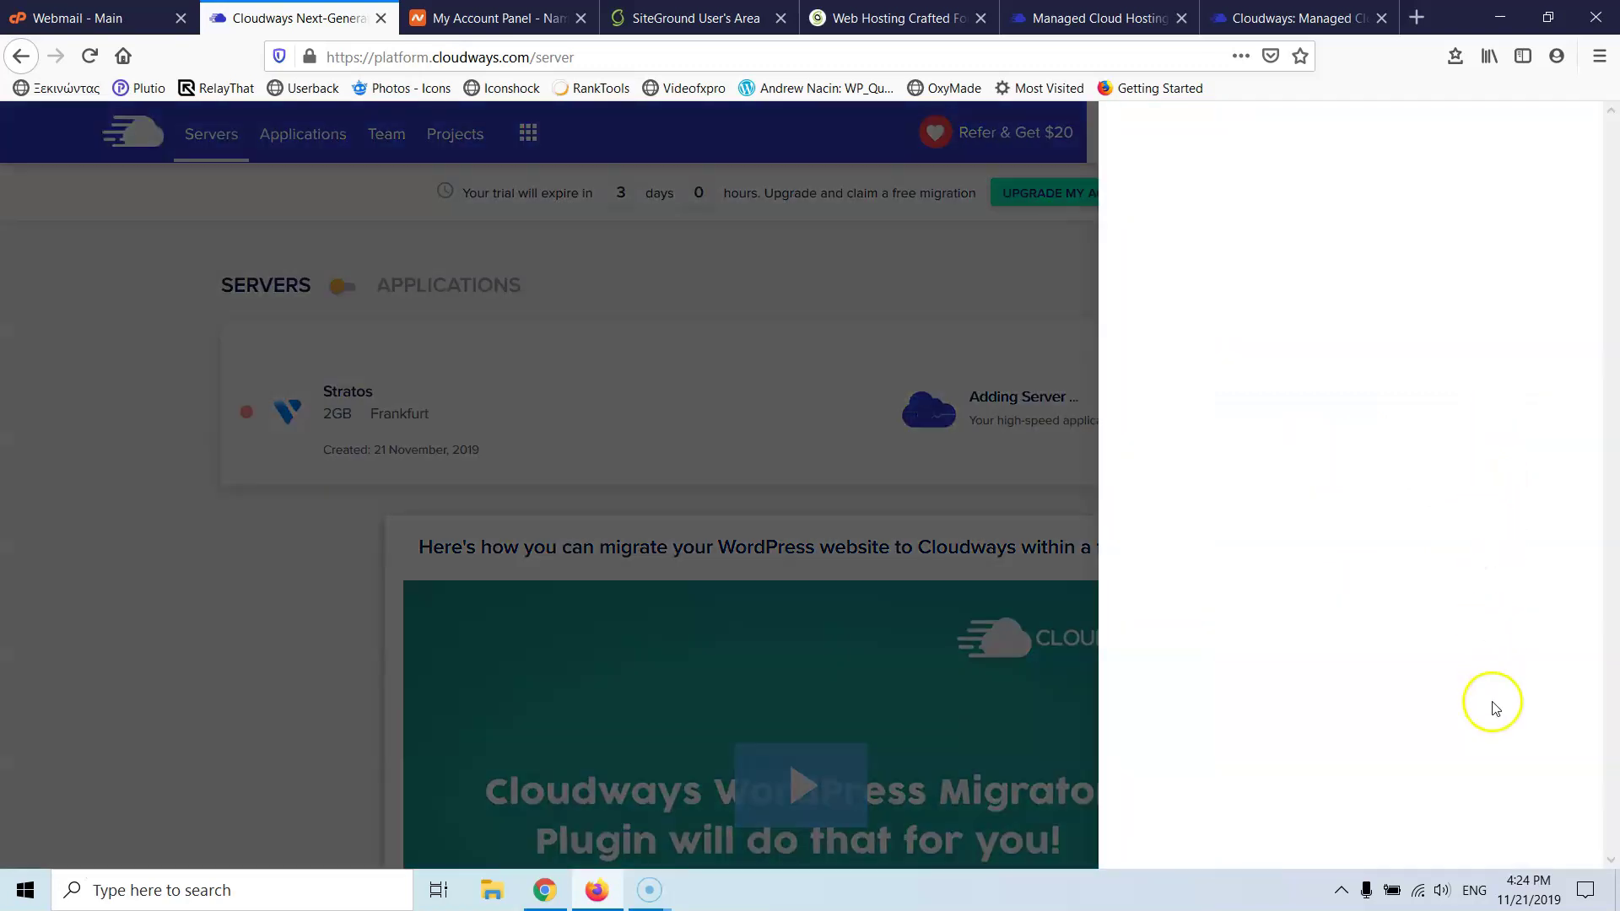
left_click(885, 290)
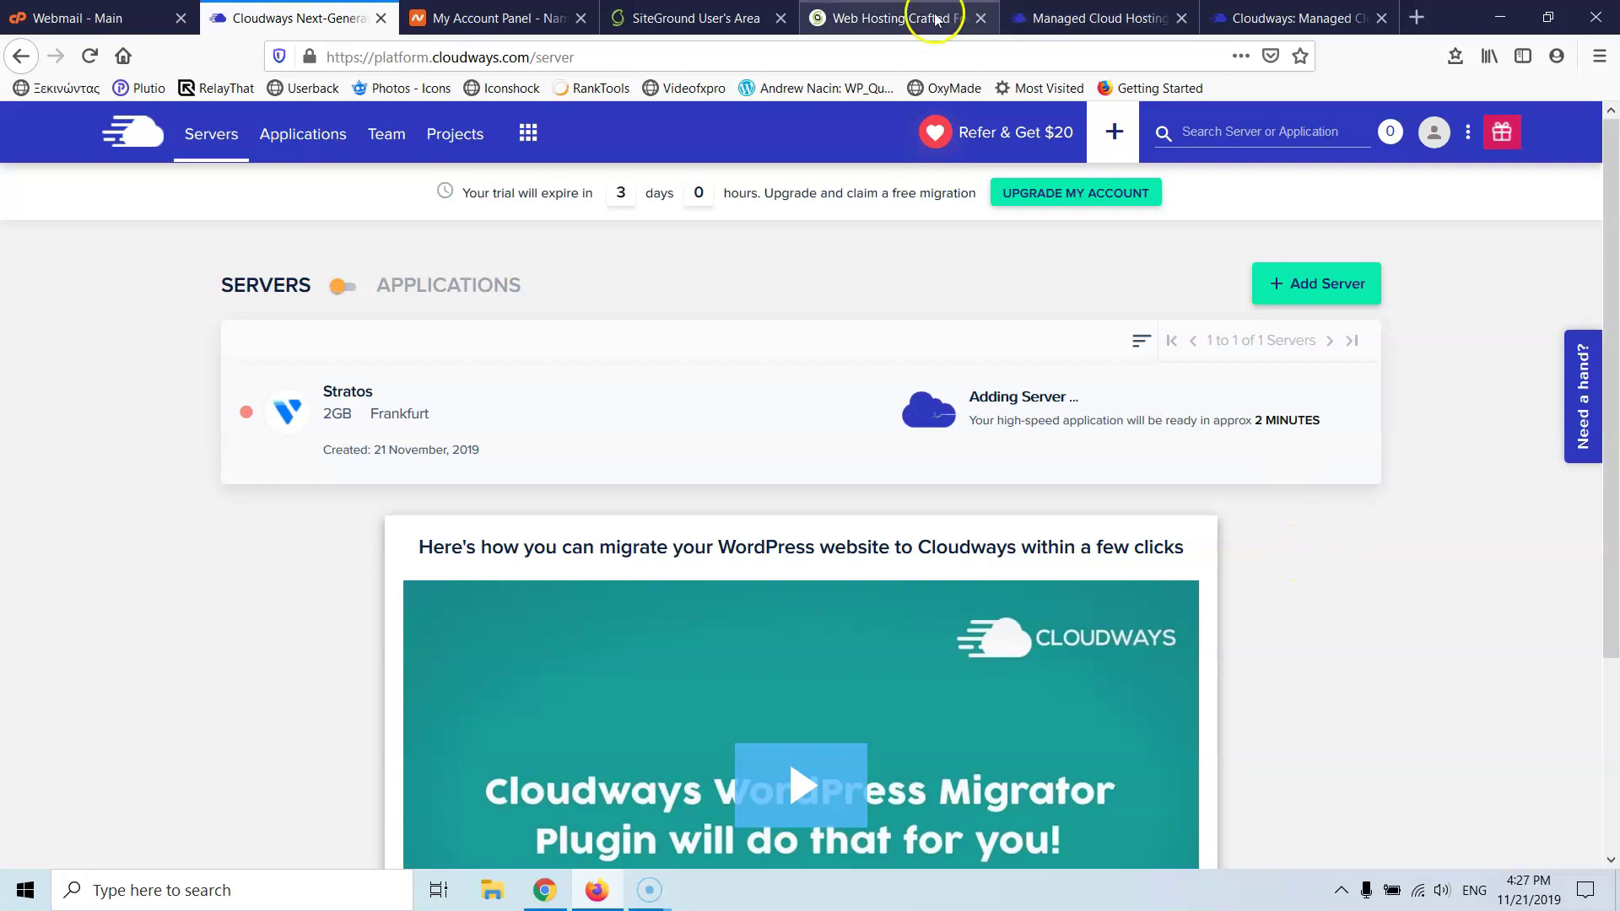
- Go to SiteGround's User's Area and enter cPanel for automotivo.gr
left_click(899, 18)
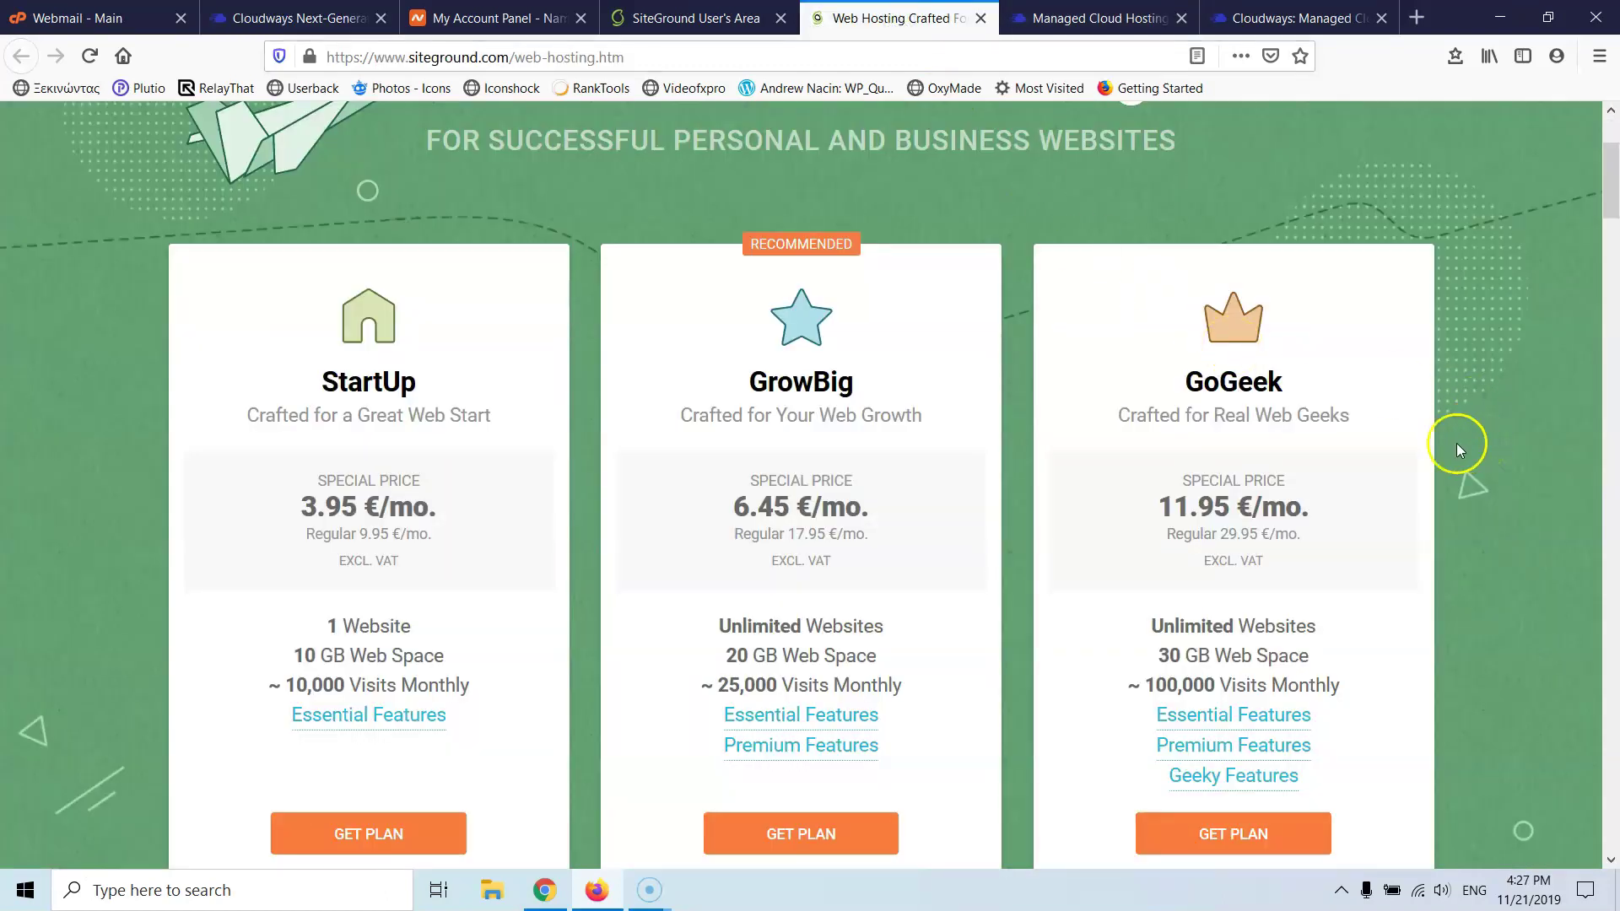
left_click(755, 19)
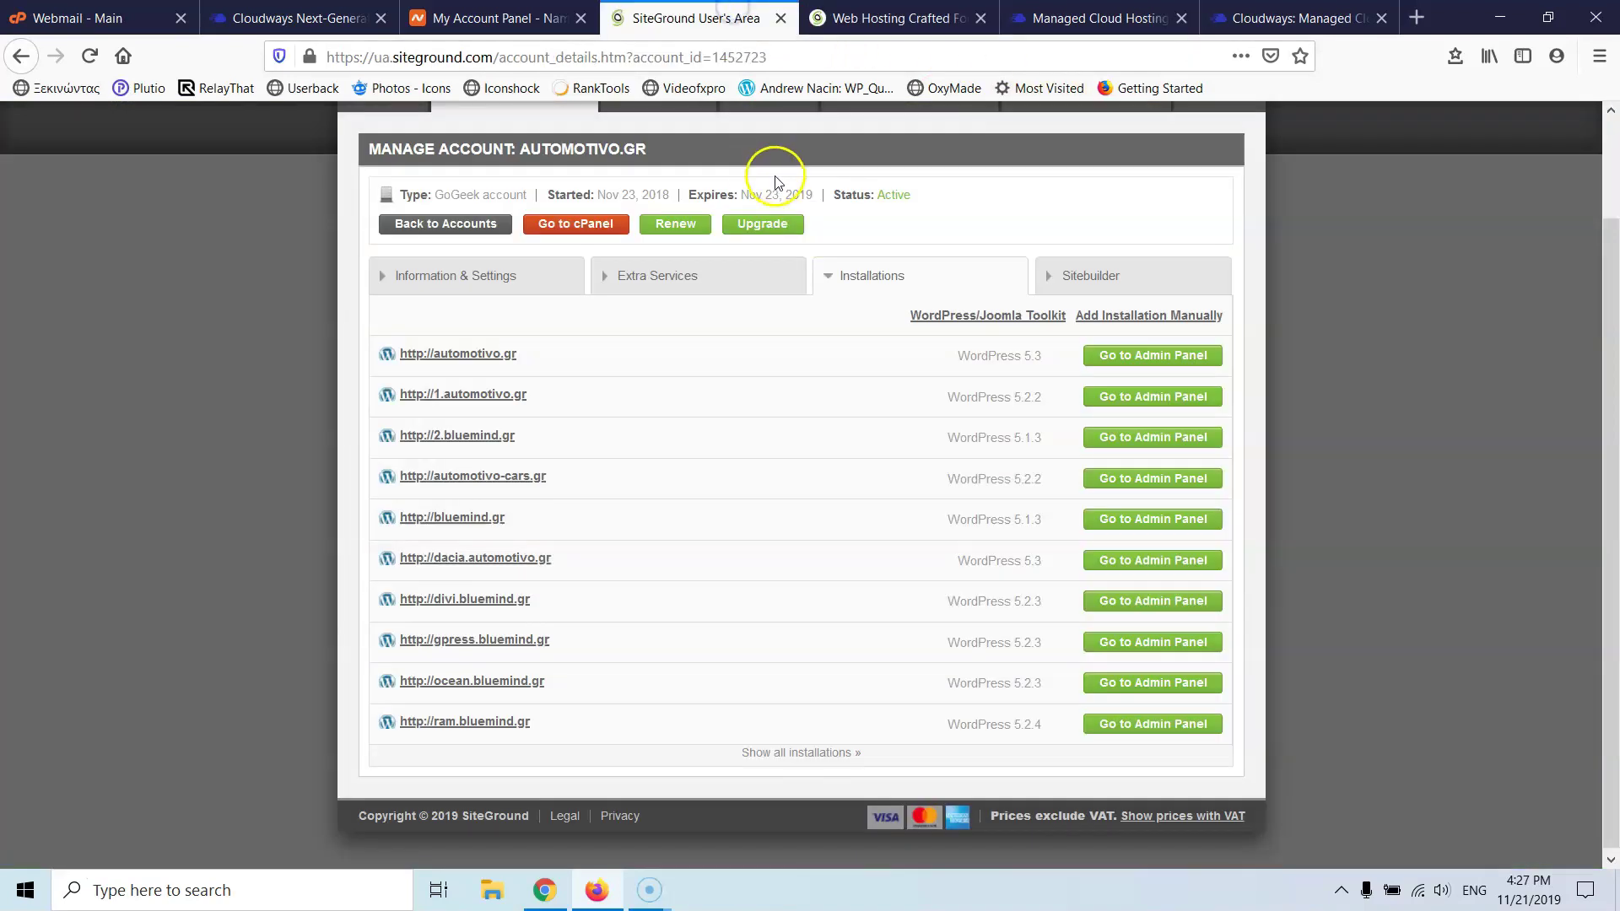
scroll(775, 182, "up", 2)
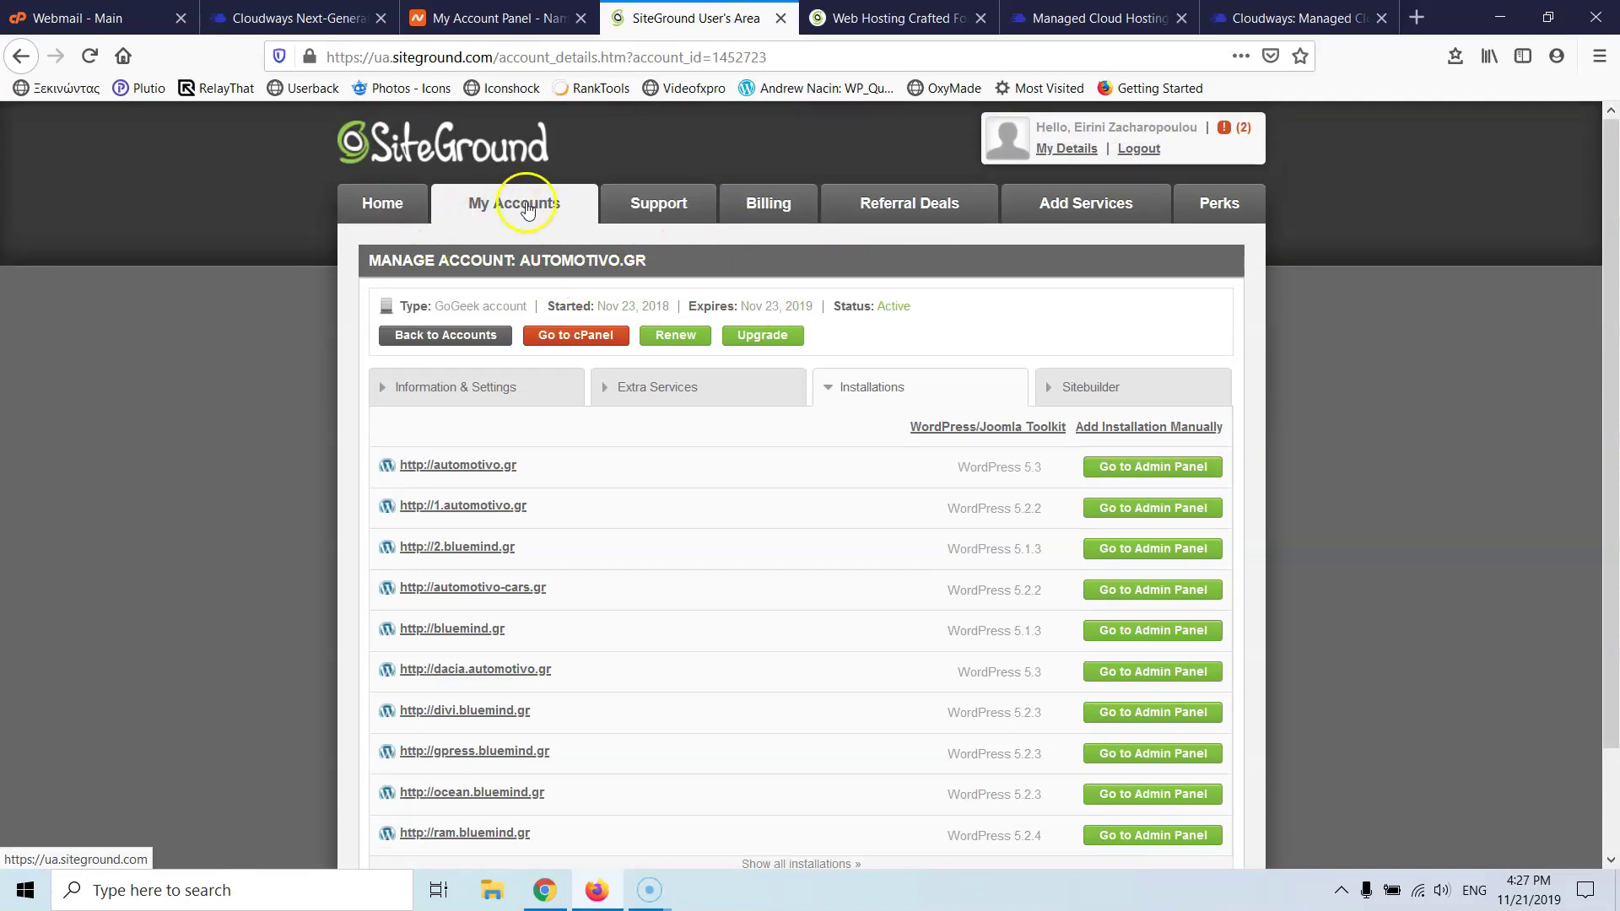
left_click(578, 337)
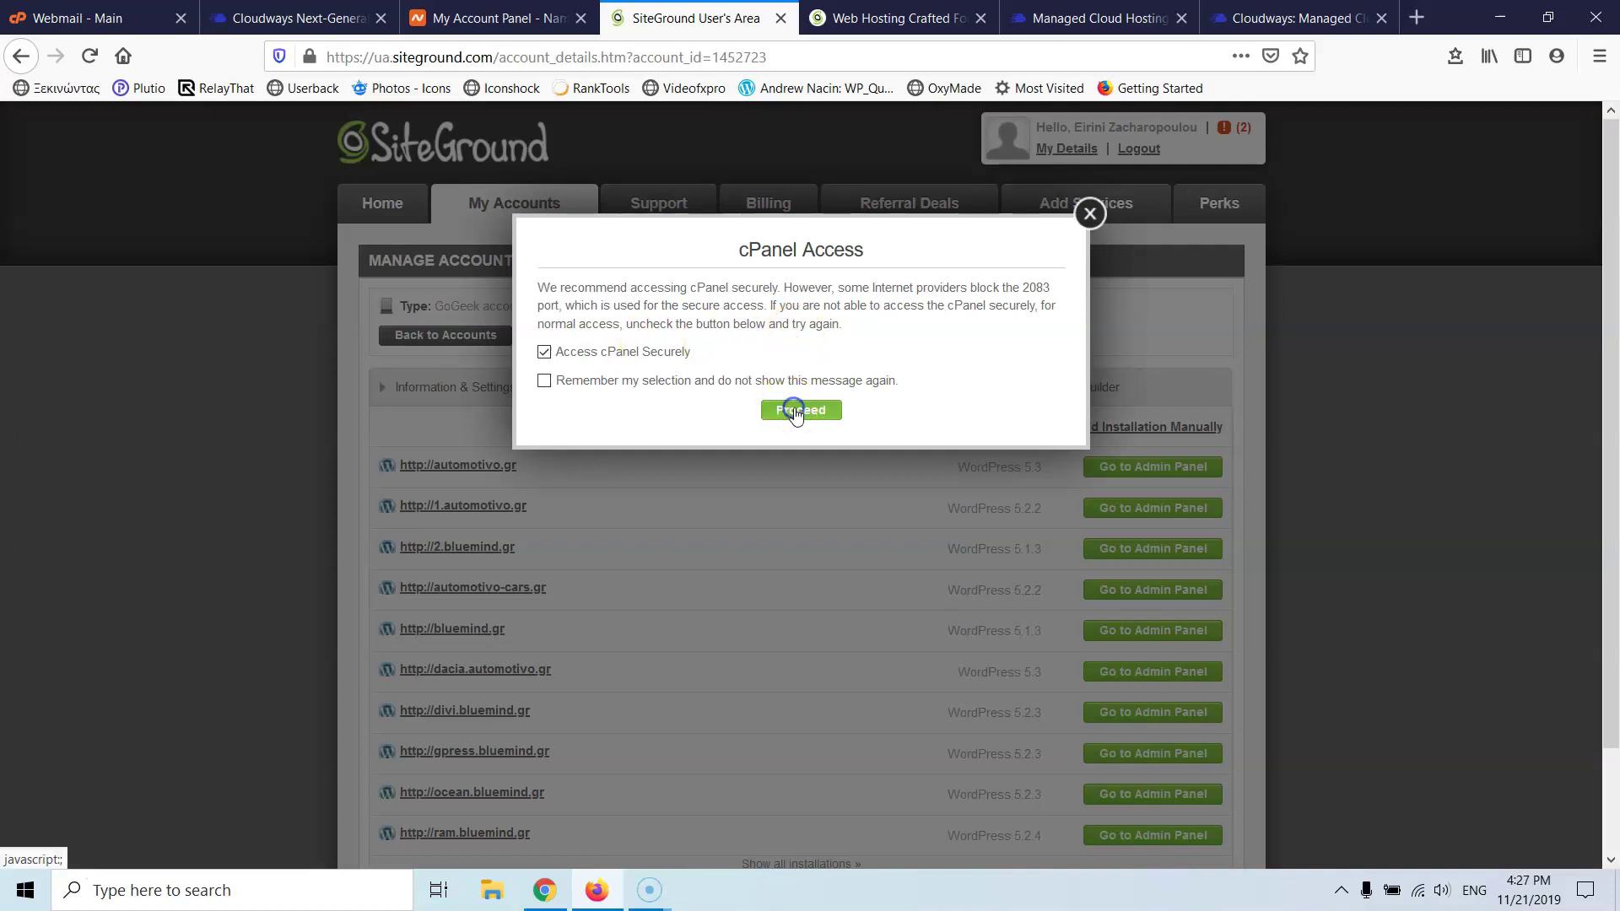
left_click(794, 410)
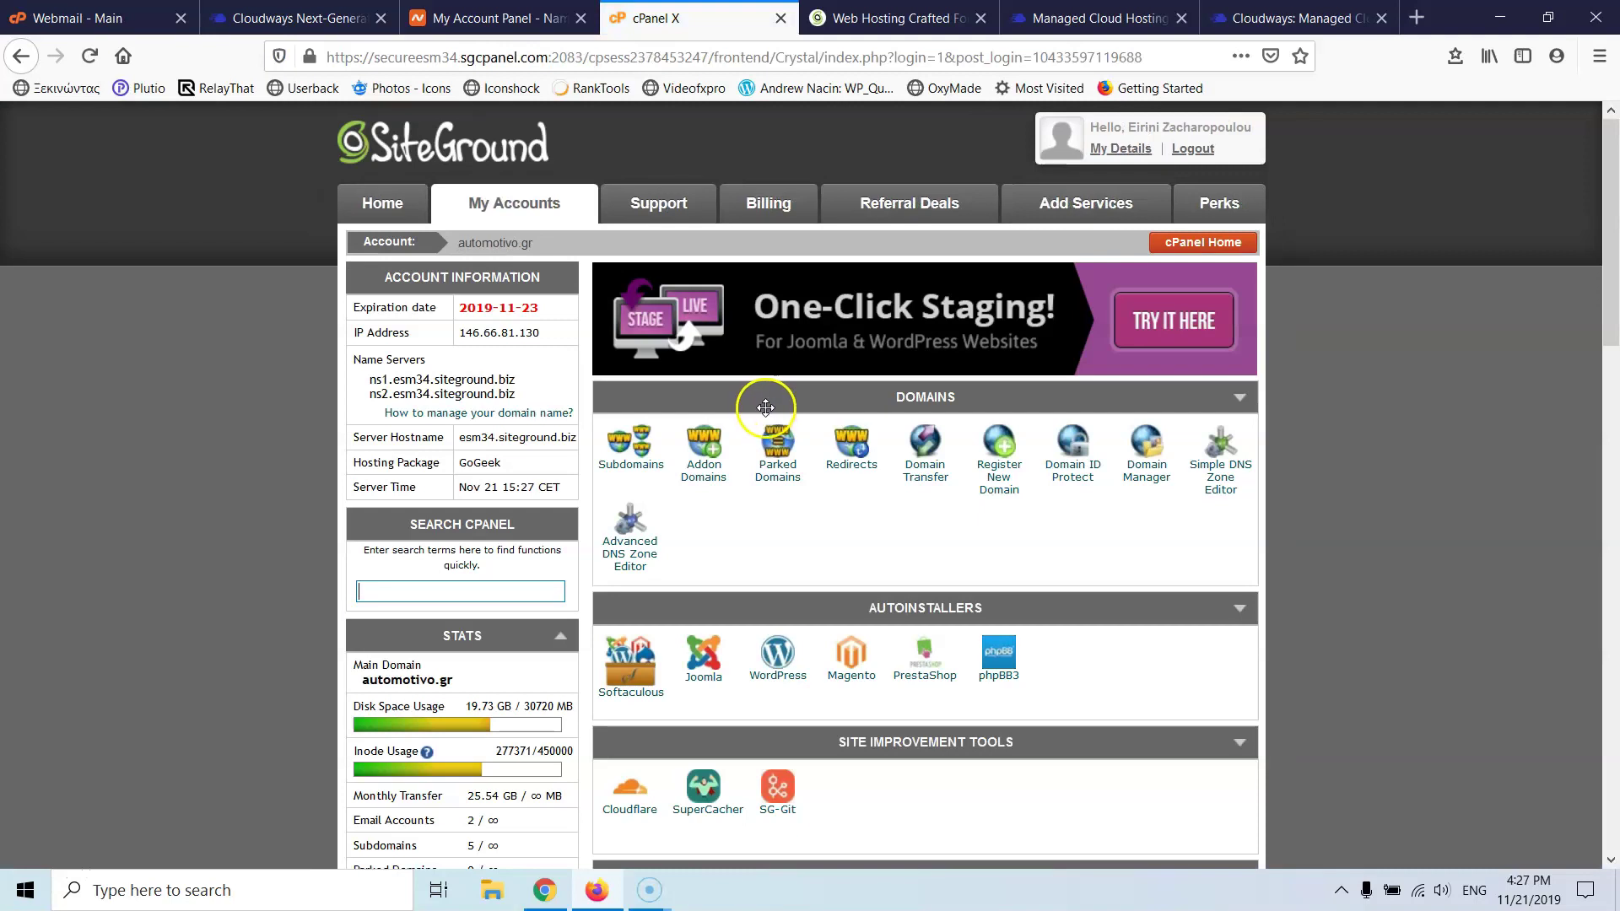
- Open the Backup Tool under Backups Manager
scroll(766, 408, "down", 7)
scroll(764, 408, "down", 4)
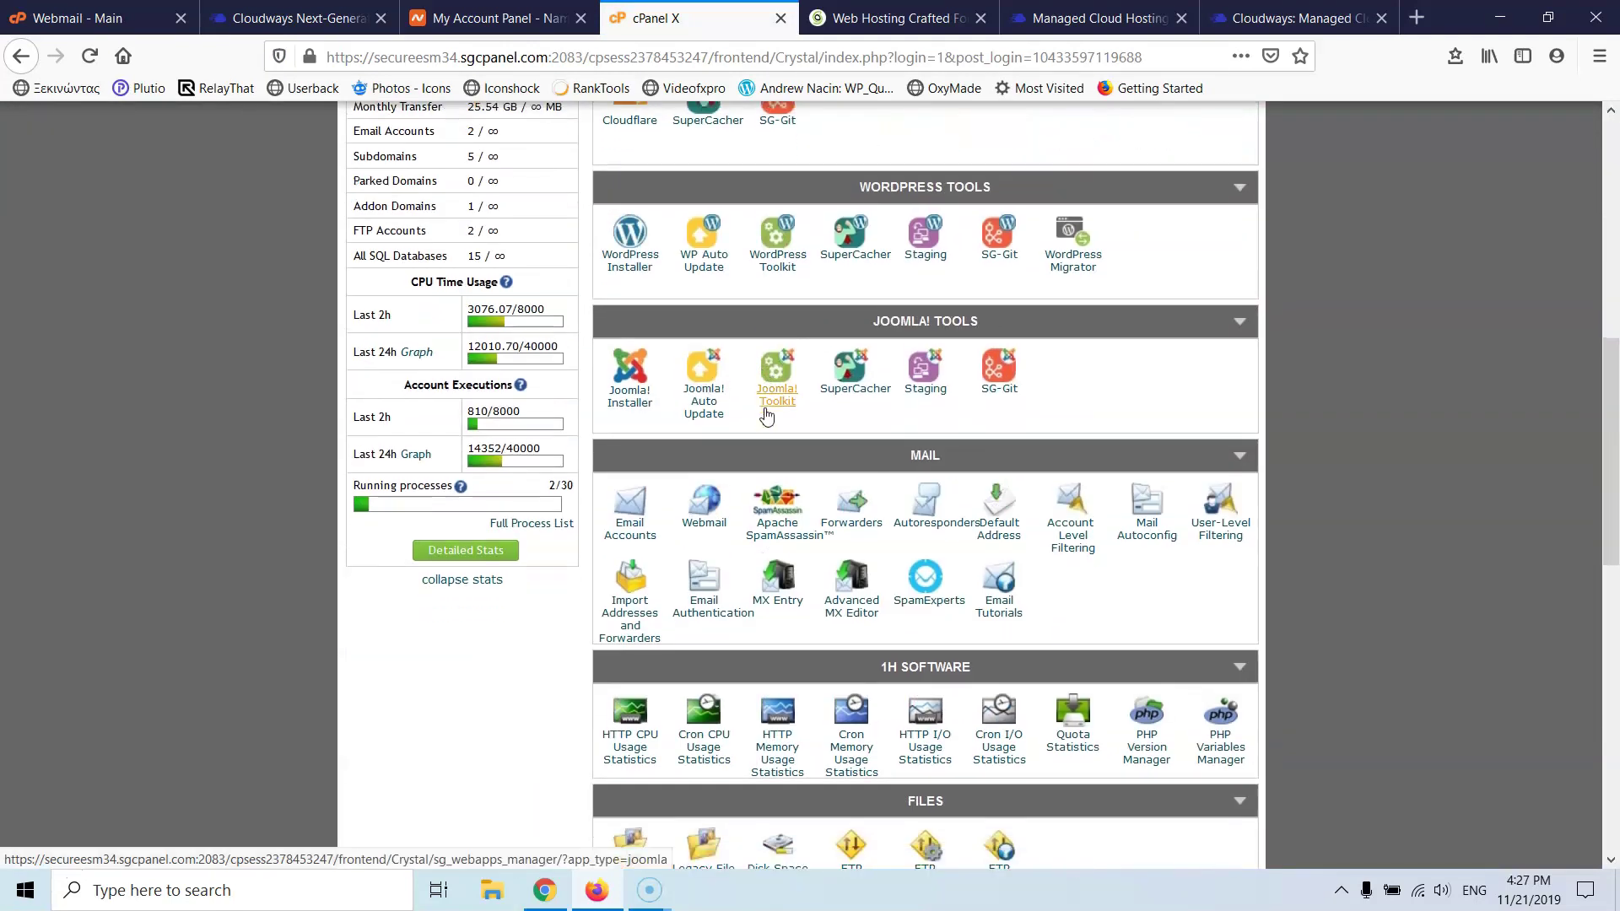
left_click(661, 664)
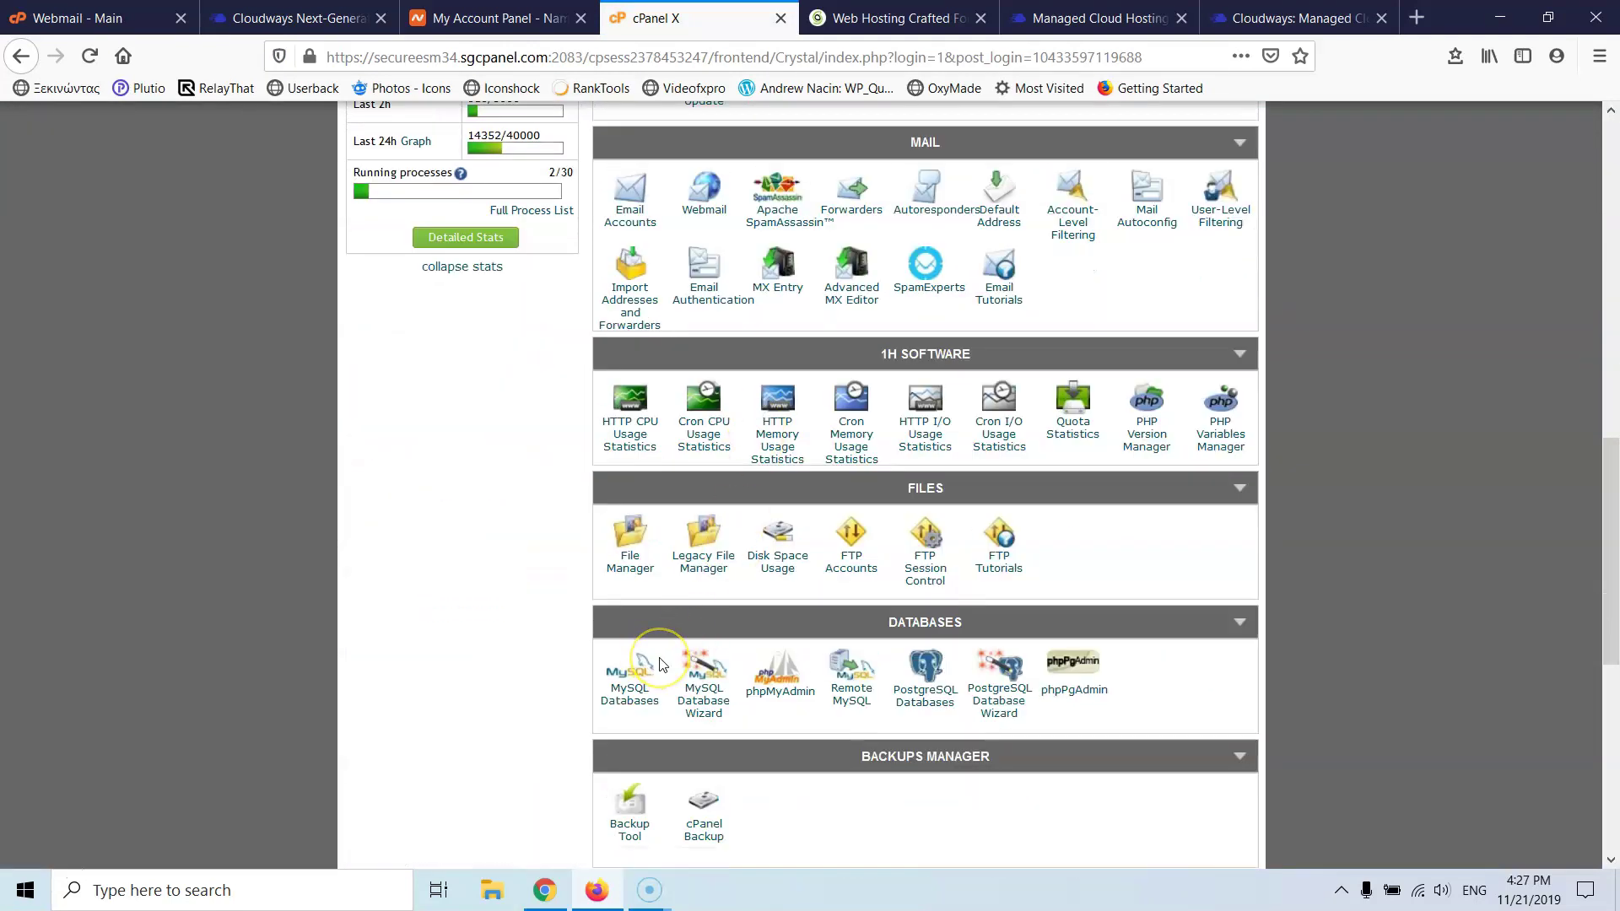
scroll(663, 654, "down", 2)
left_click(631, 582)
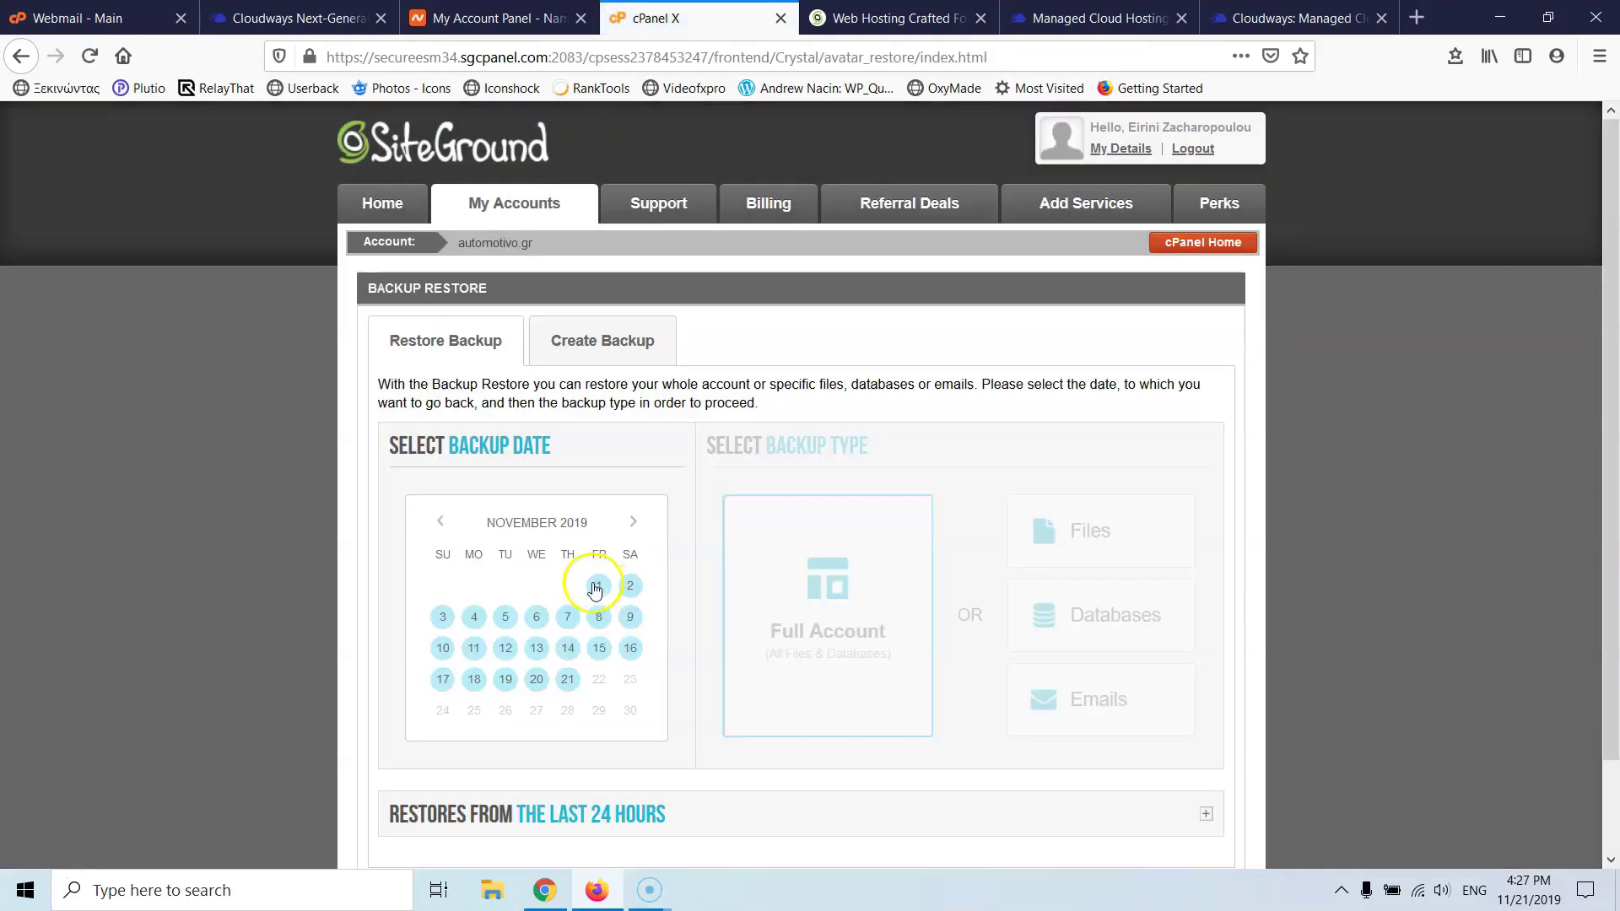
- Check the November 21 backup, browse October and November 2019 dates, then return to Cloudways
left_click(570, 648)
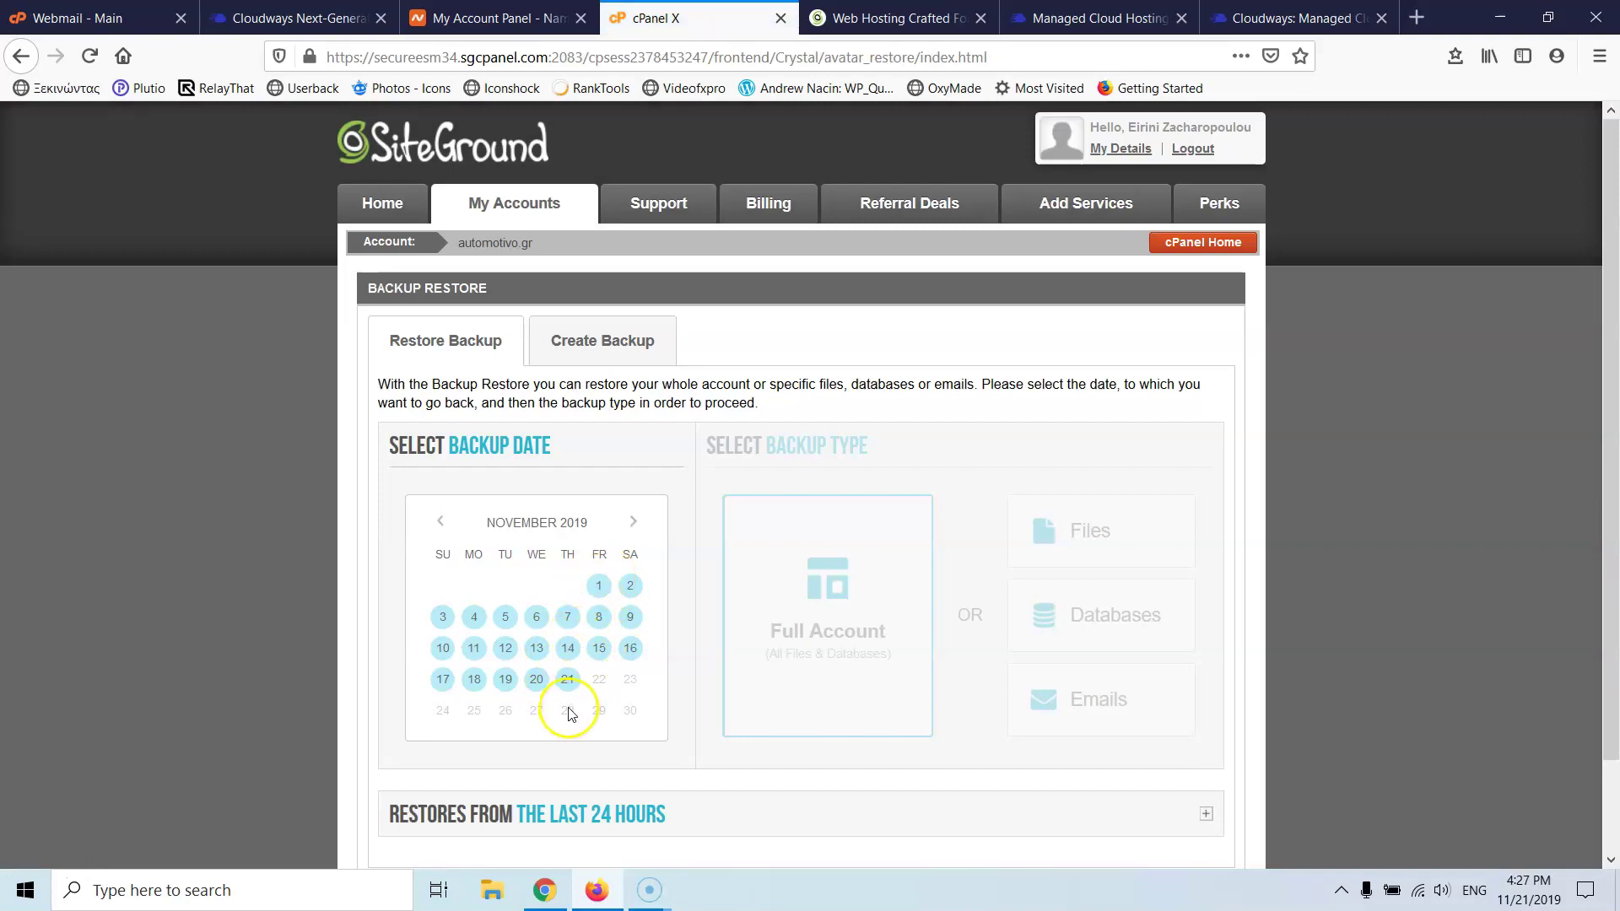
left_click(567, 677)
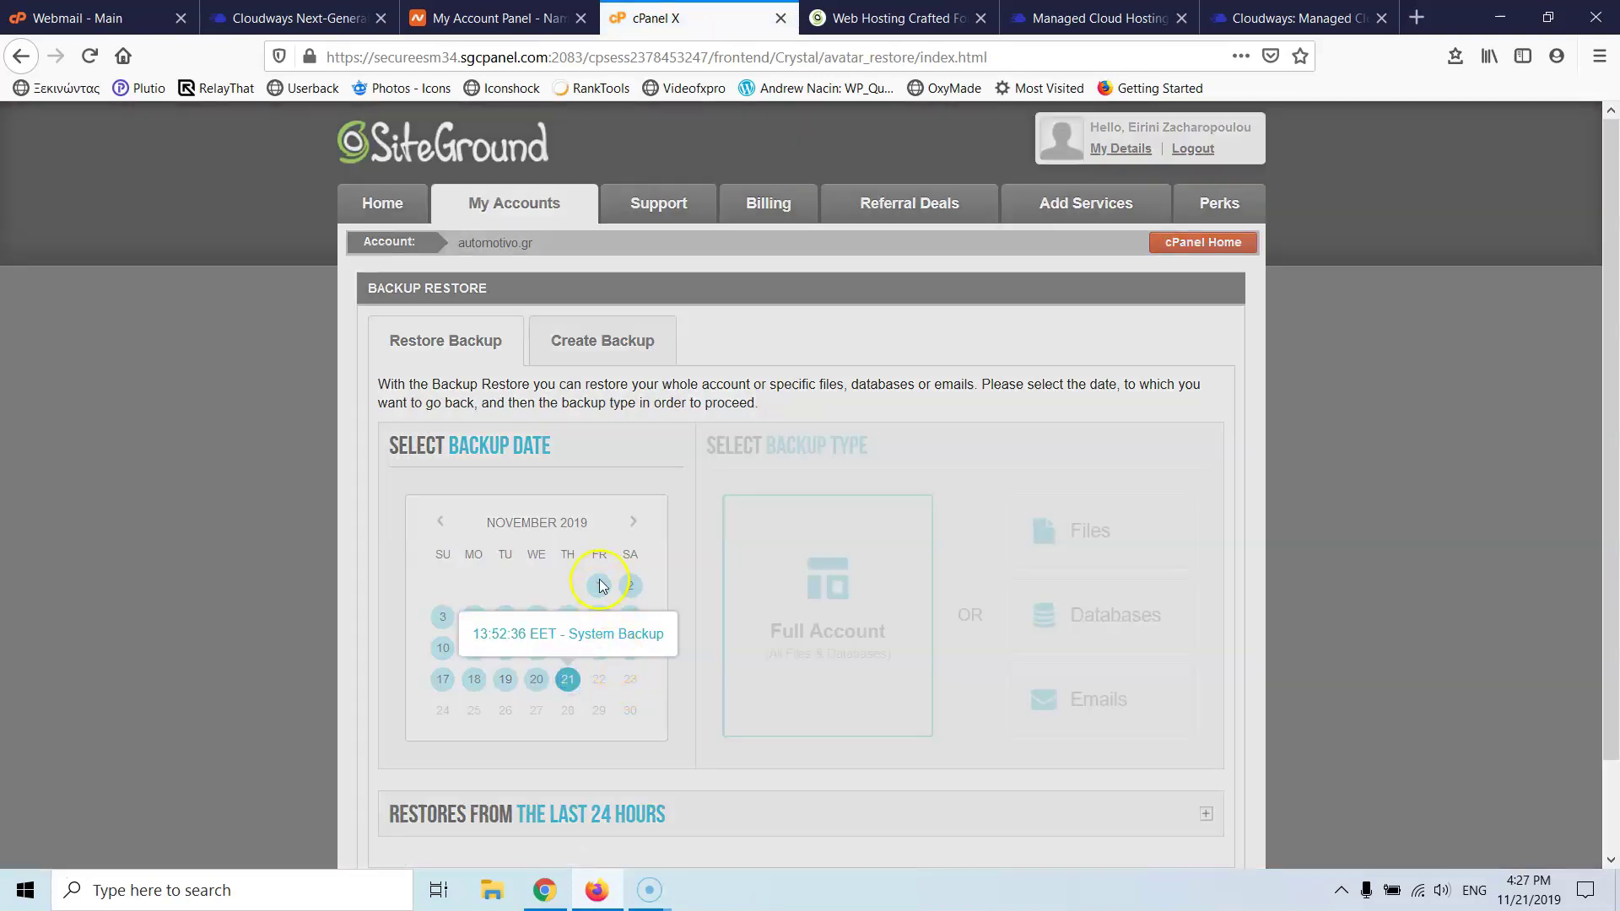
left_click(600, 584)
left_click(429, 523)
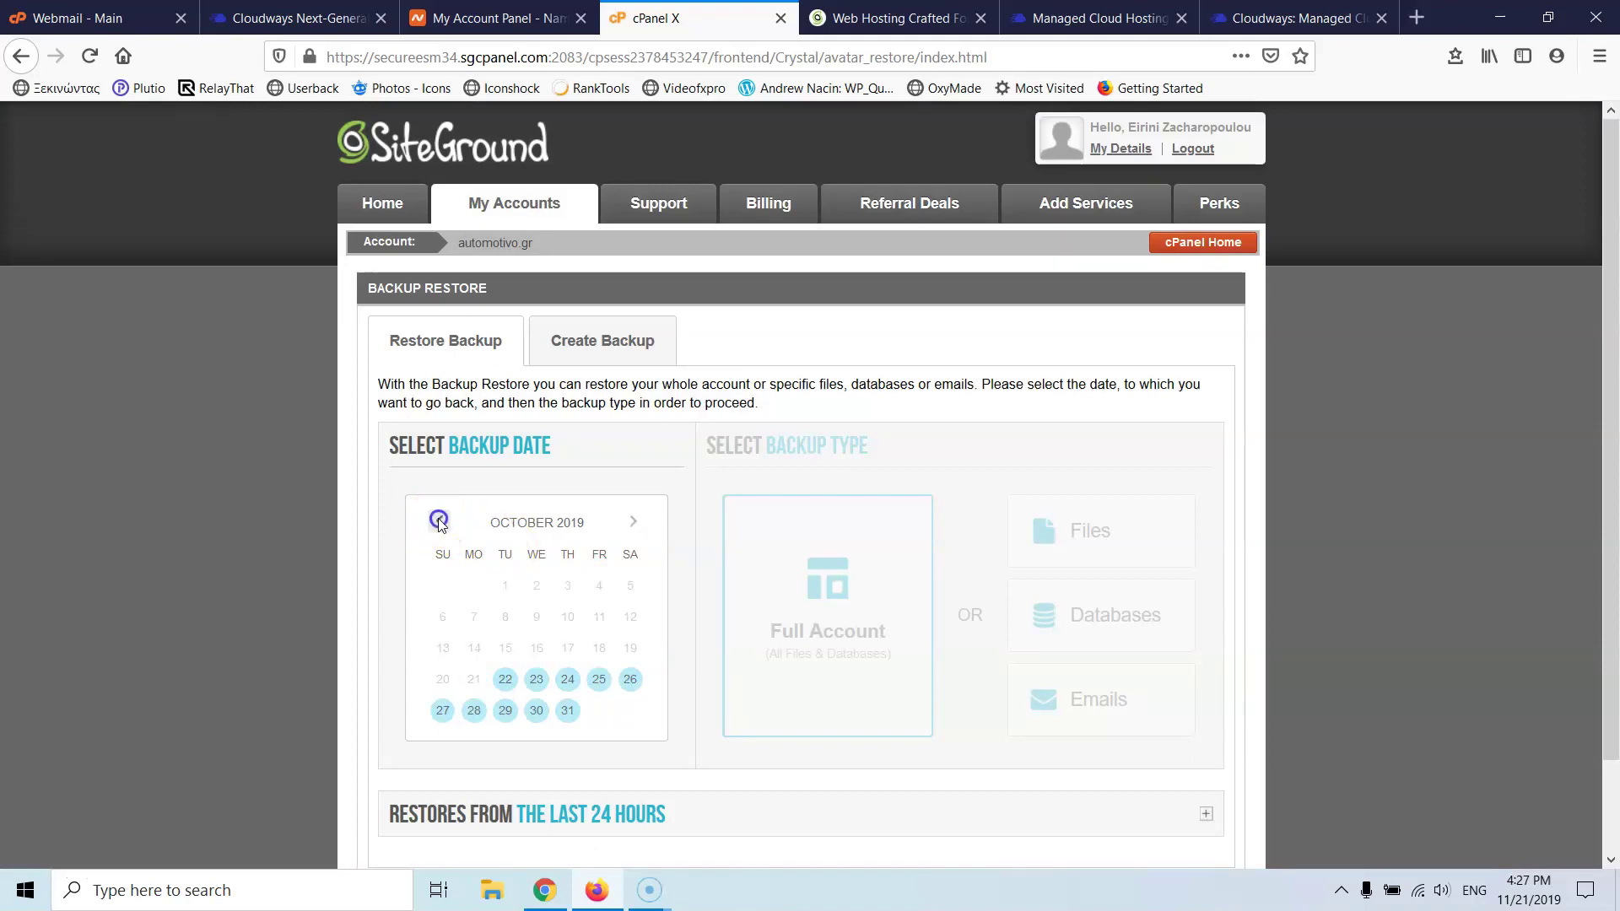
left_click(634, 522)
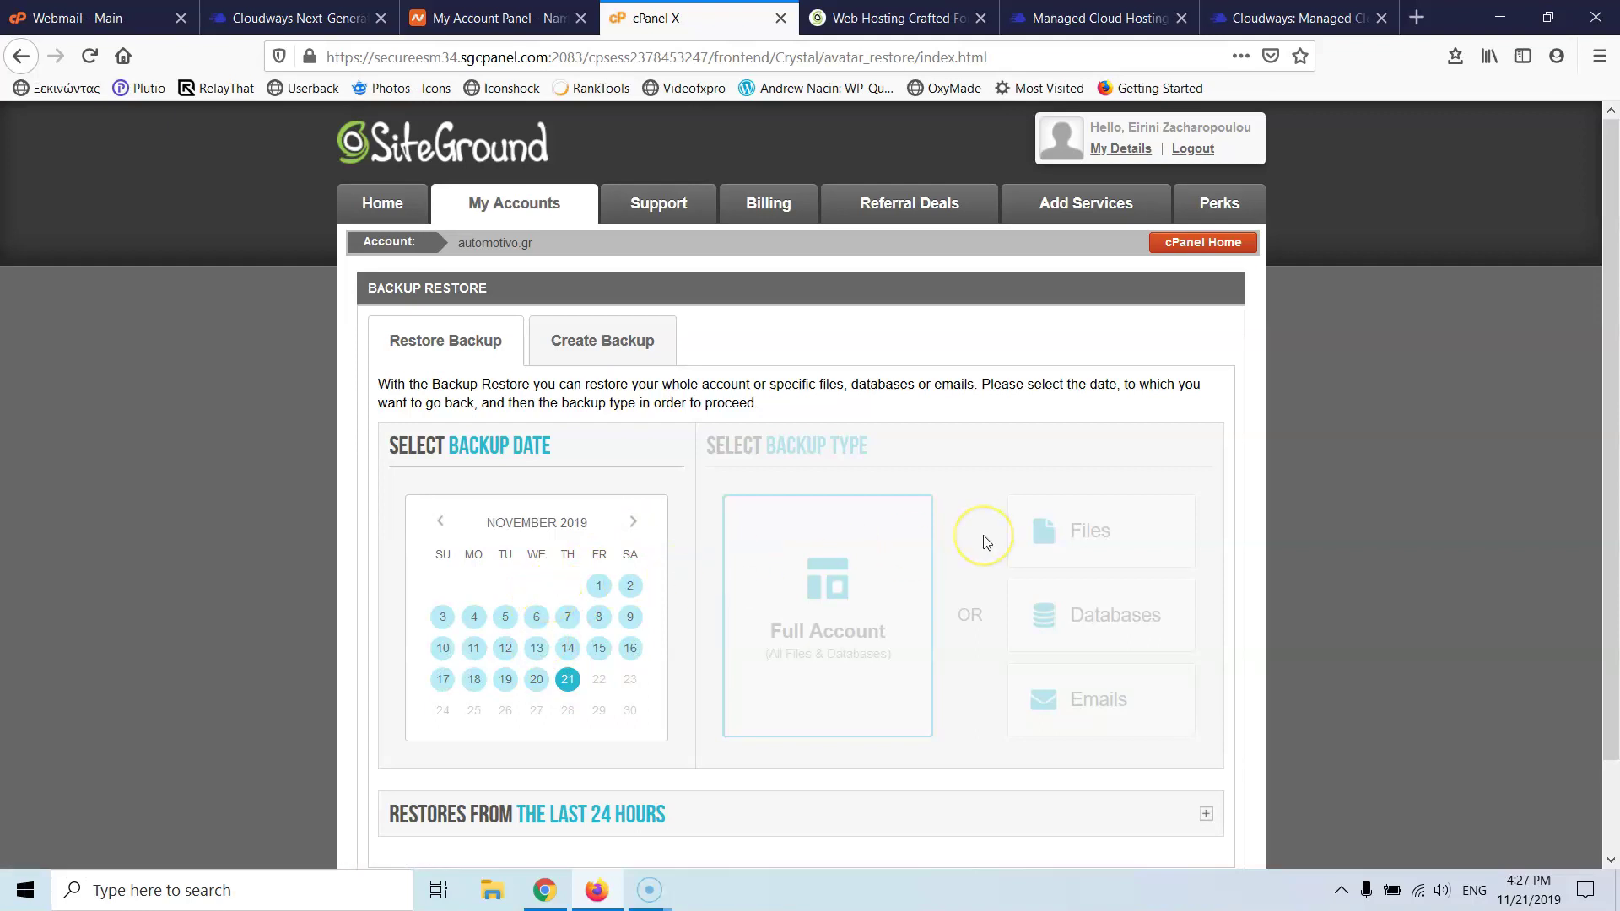
left_click(295, 17)
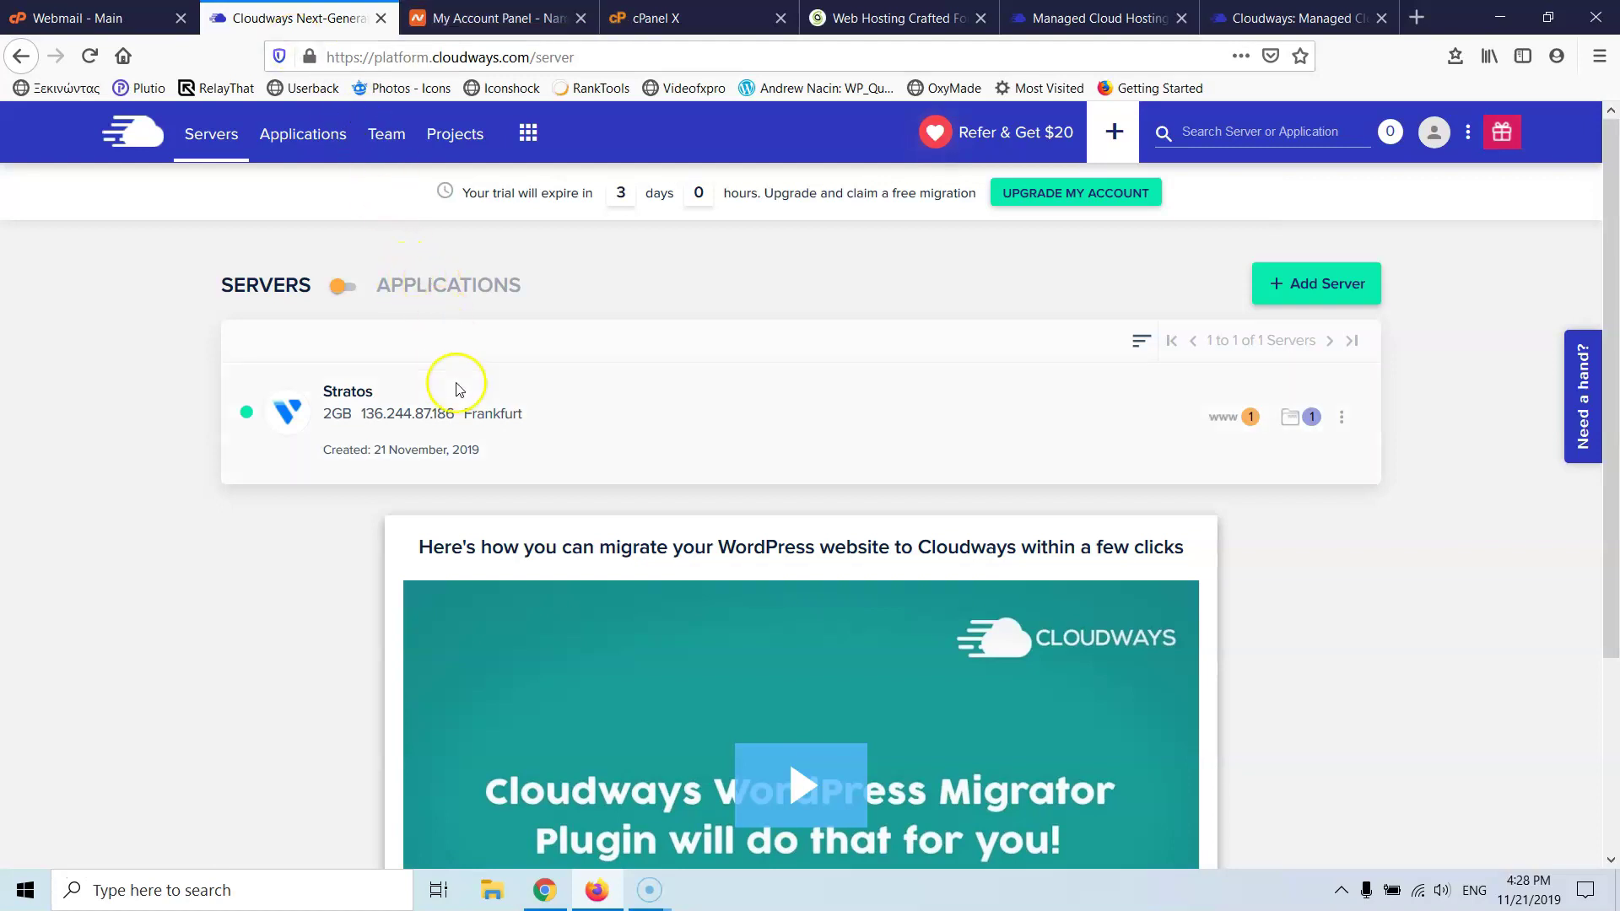
- Open the Stratos server's Backups settings, leaving the frequency at 1 Day
left_click(384, 402)
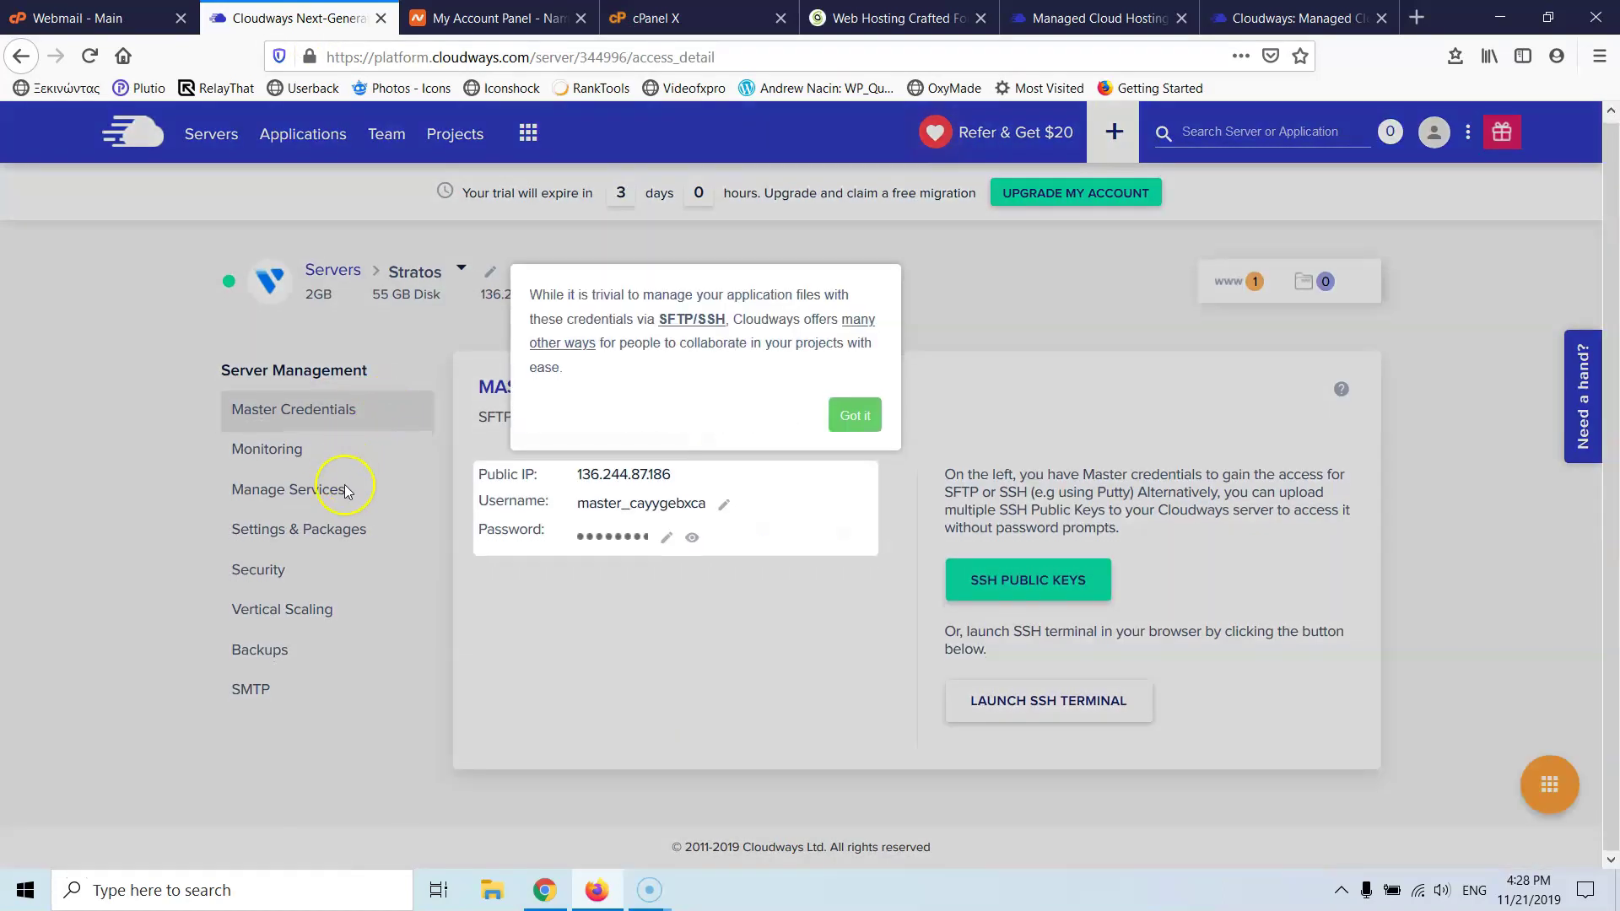
left_click(854, 415)
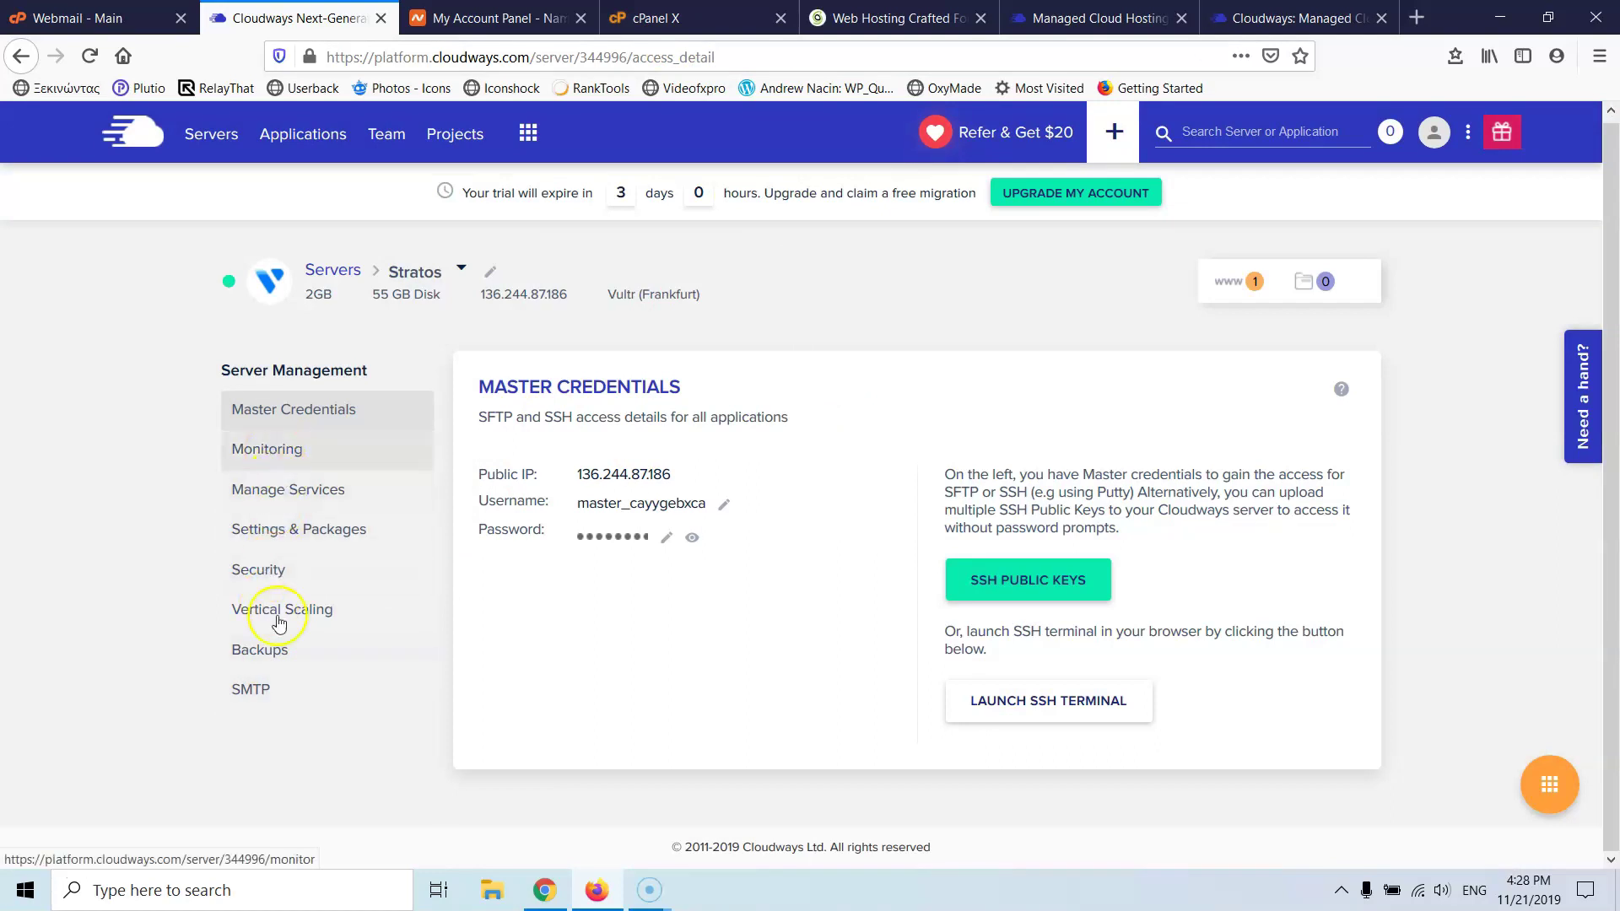
left_click(266, 666)
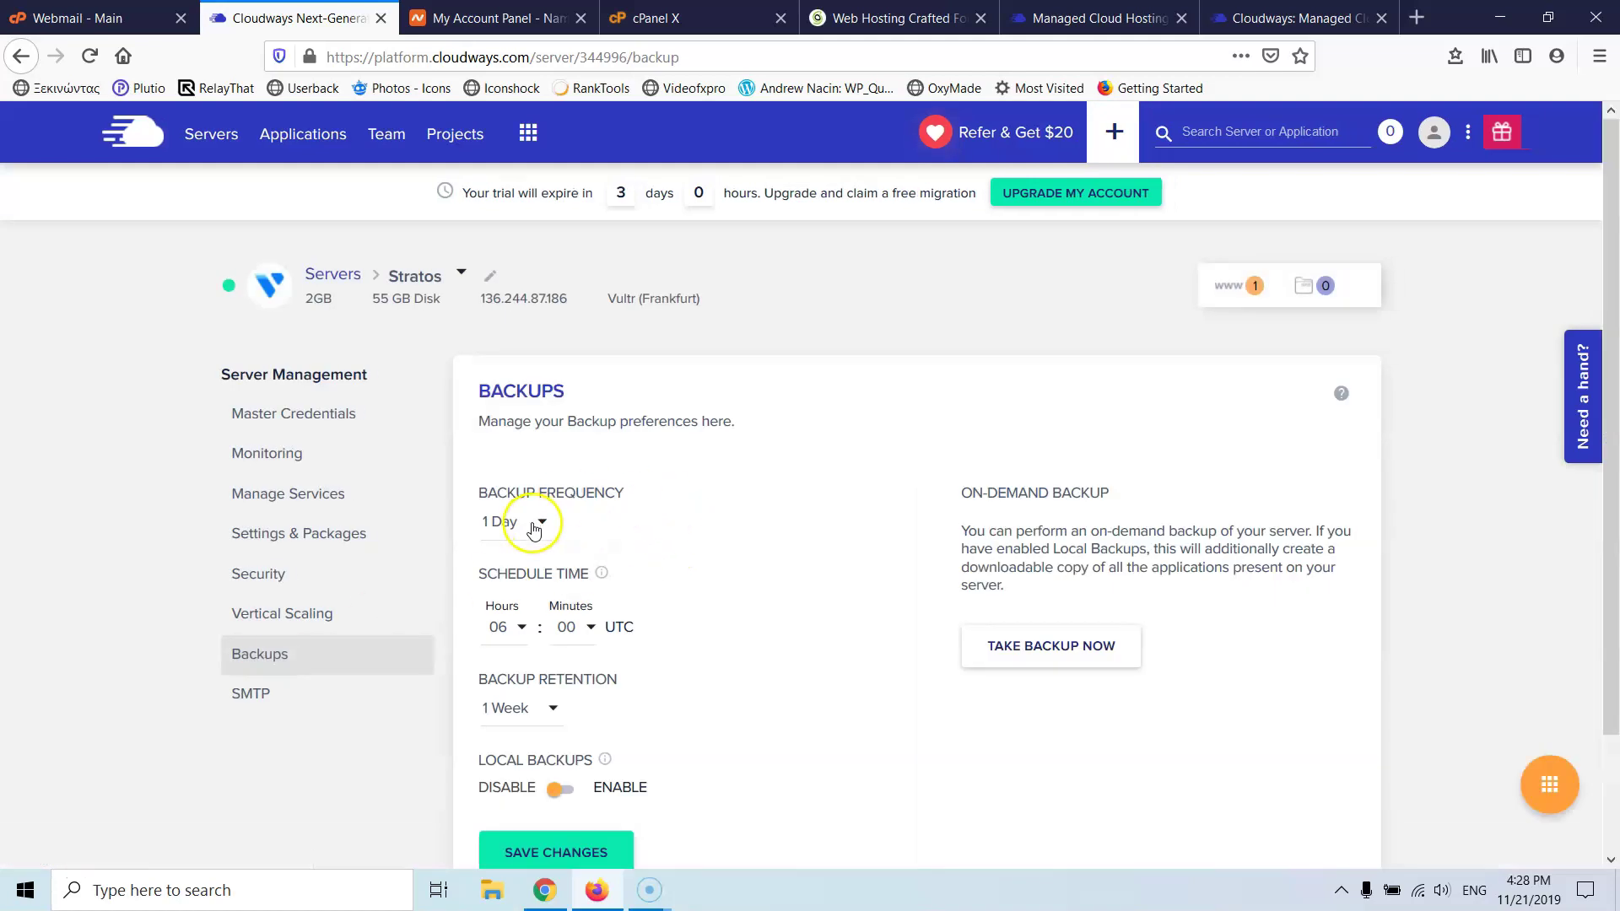
left_click(541, 525)
scroll(536, 520, "up", 2)
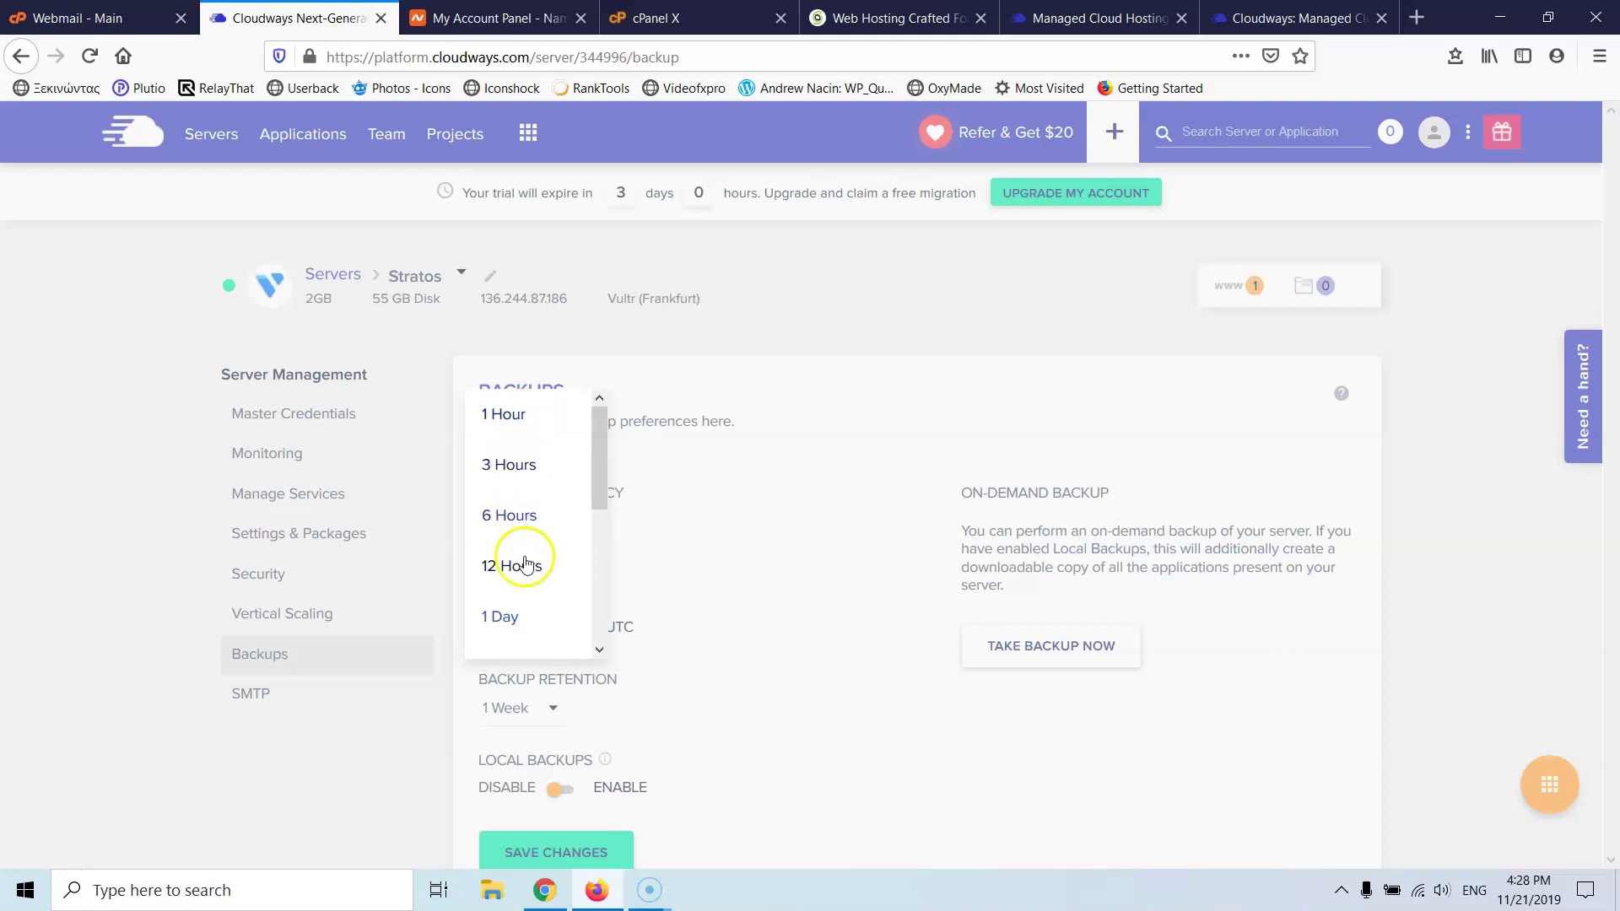
left_click(763, 591)
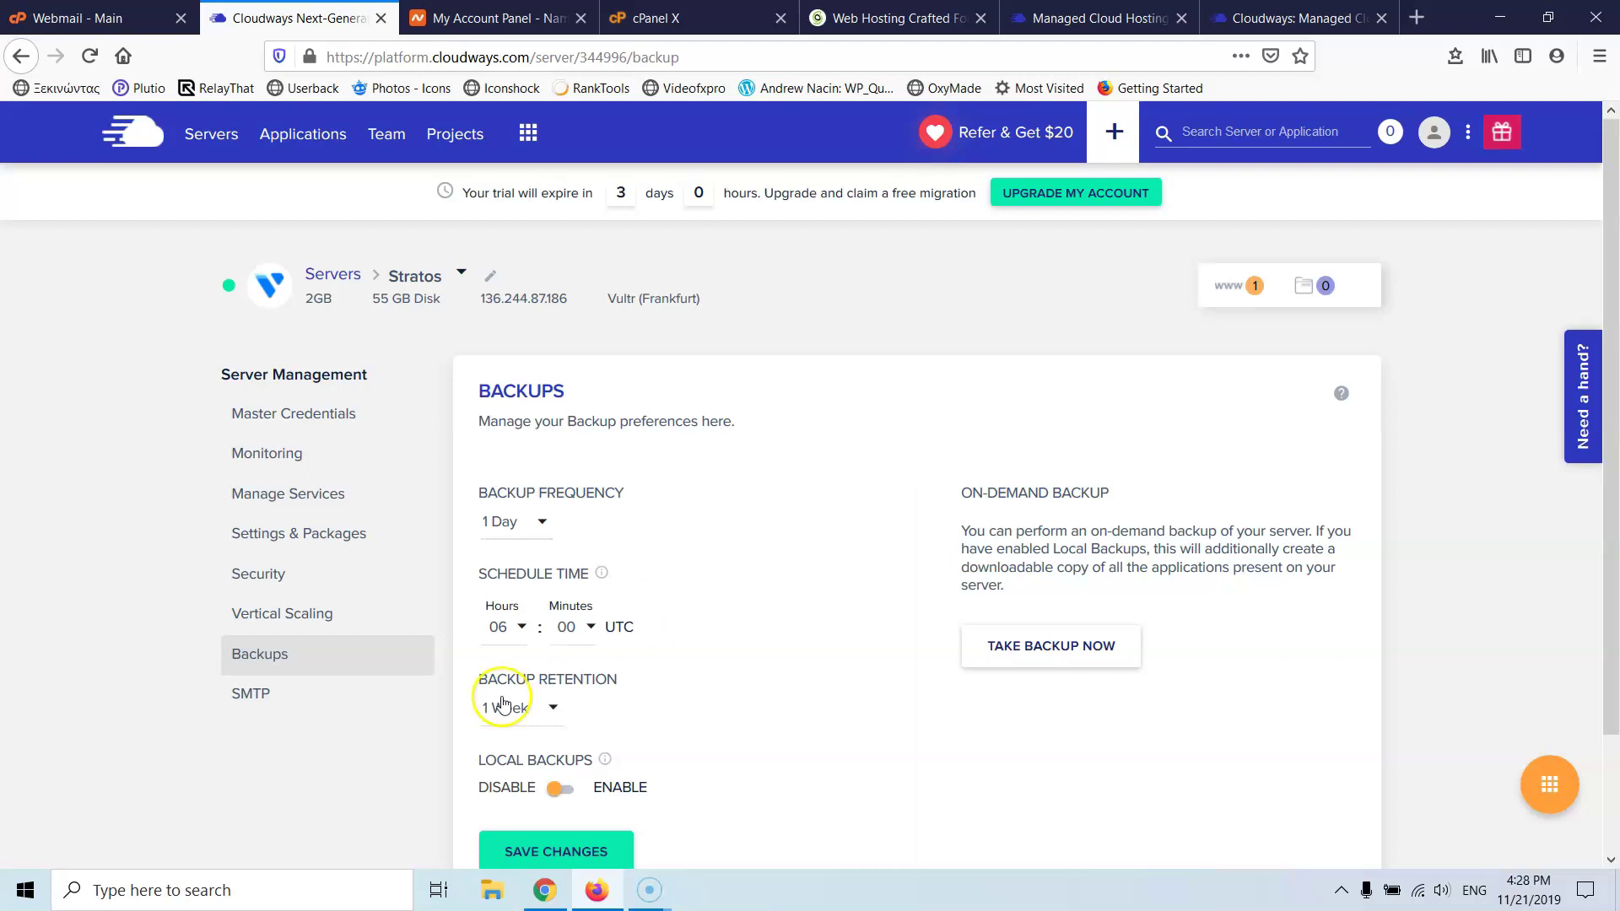
- Set the backup schedule time hour to 02 (02:00 UTC)
left_click_drag(487, 574, 599, 571)
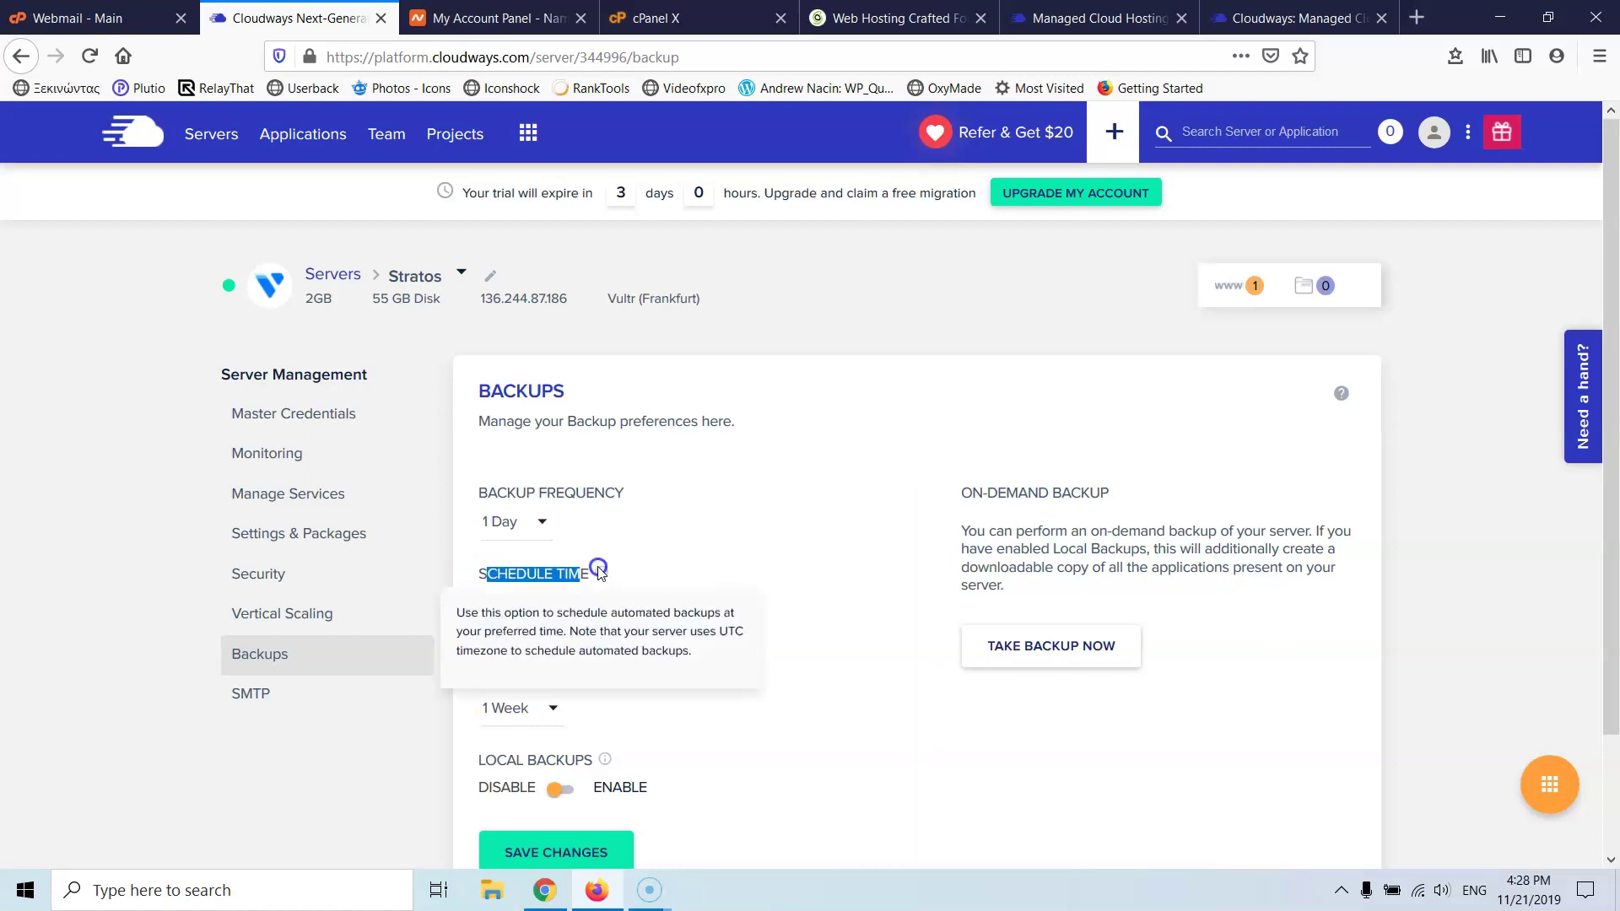
left_click(622, 567)
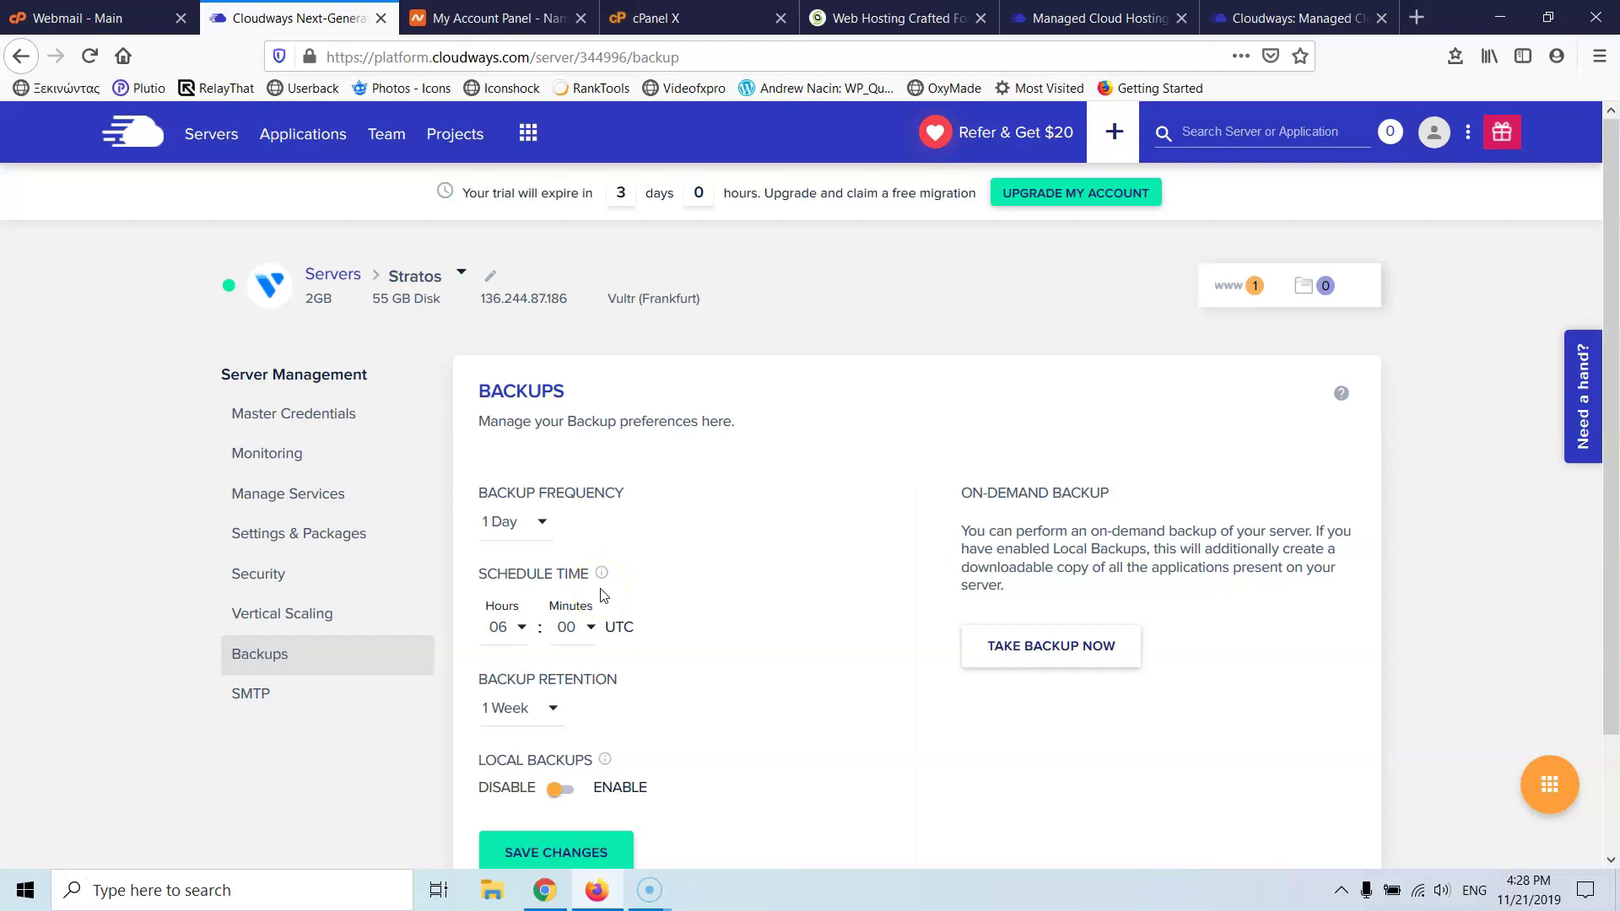
left_click(602, 595)
left_click(517, 627)
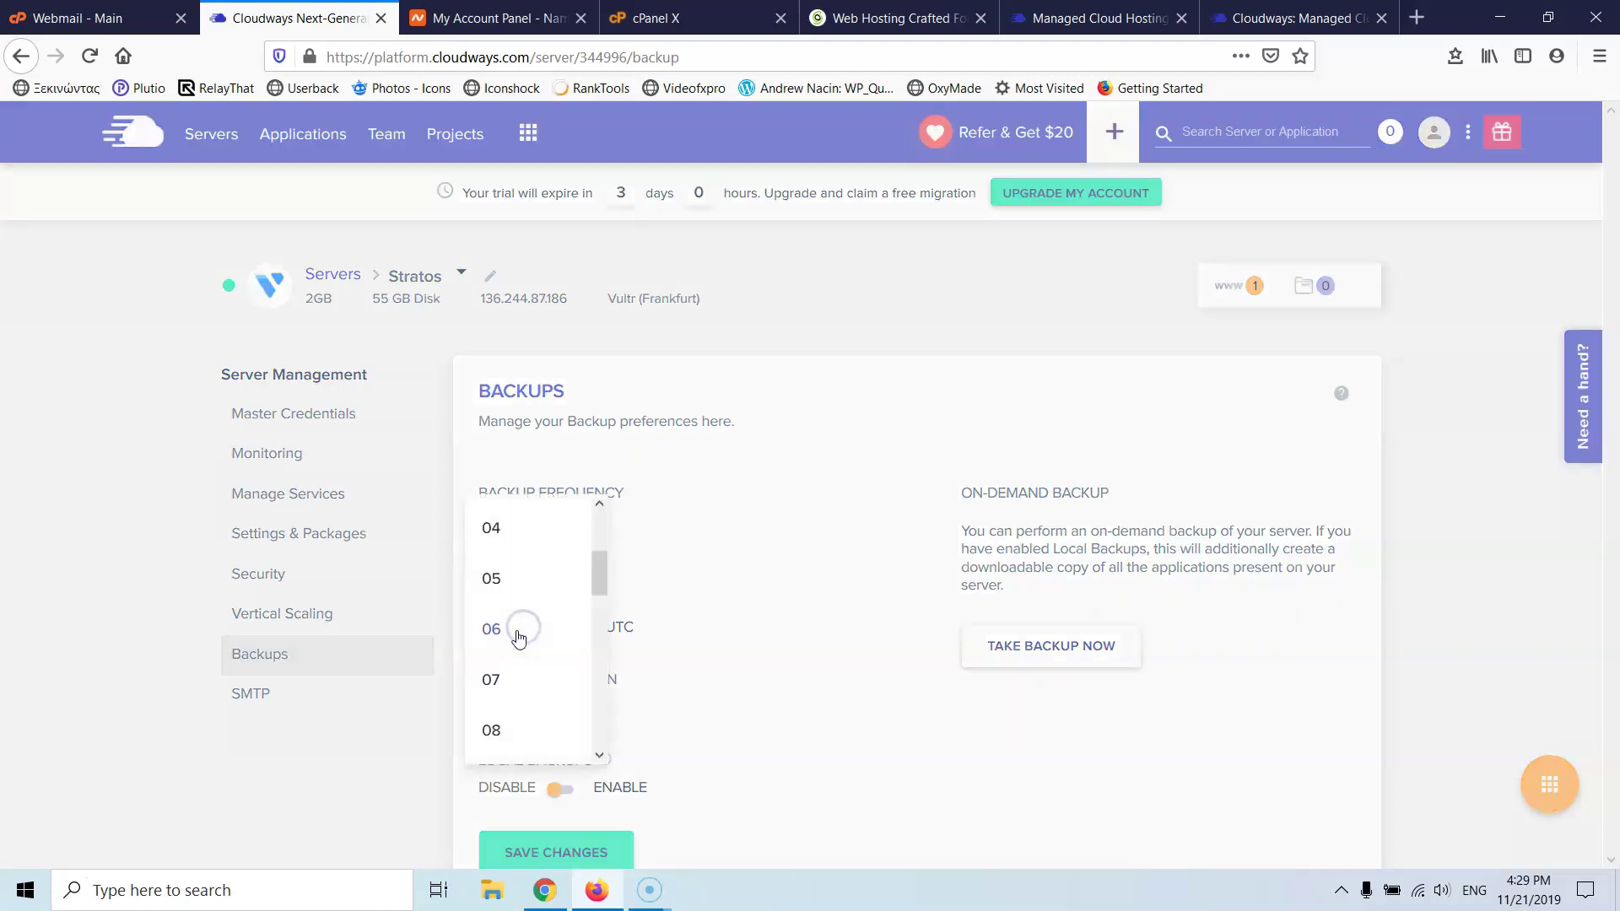
scroll(530, 601, "up", 3)
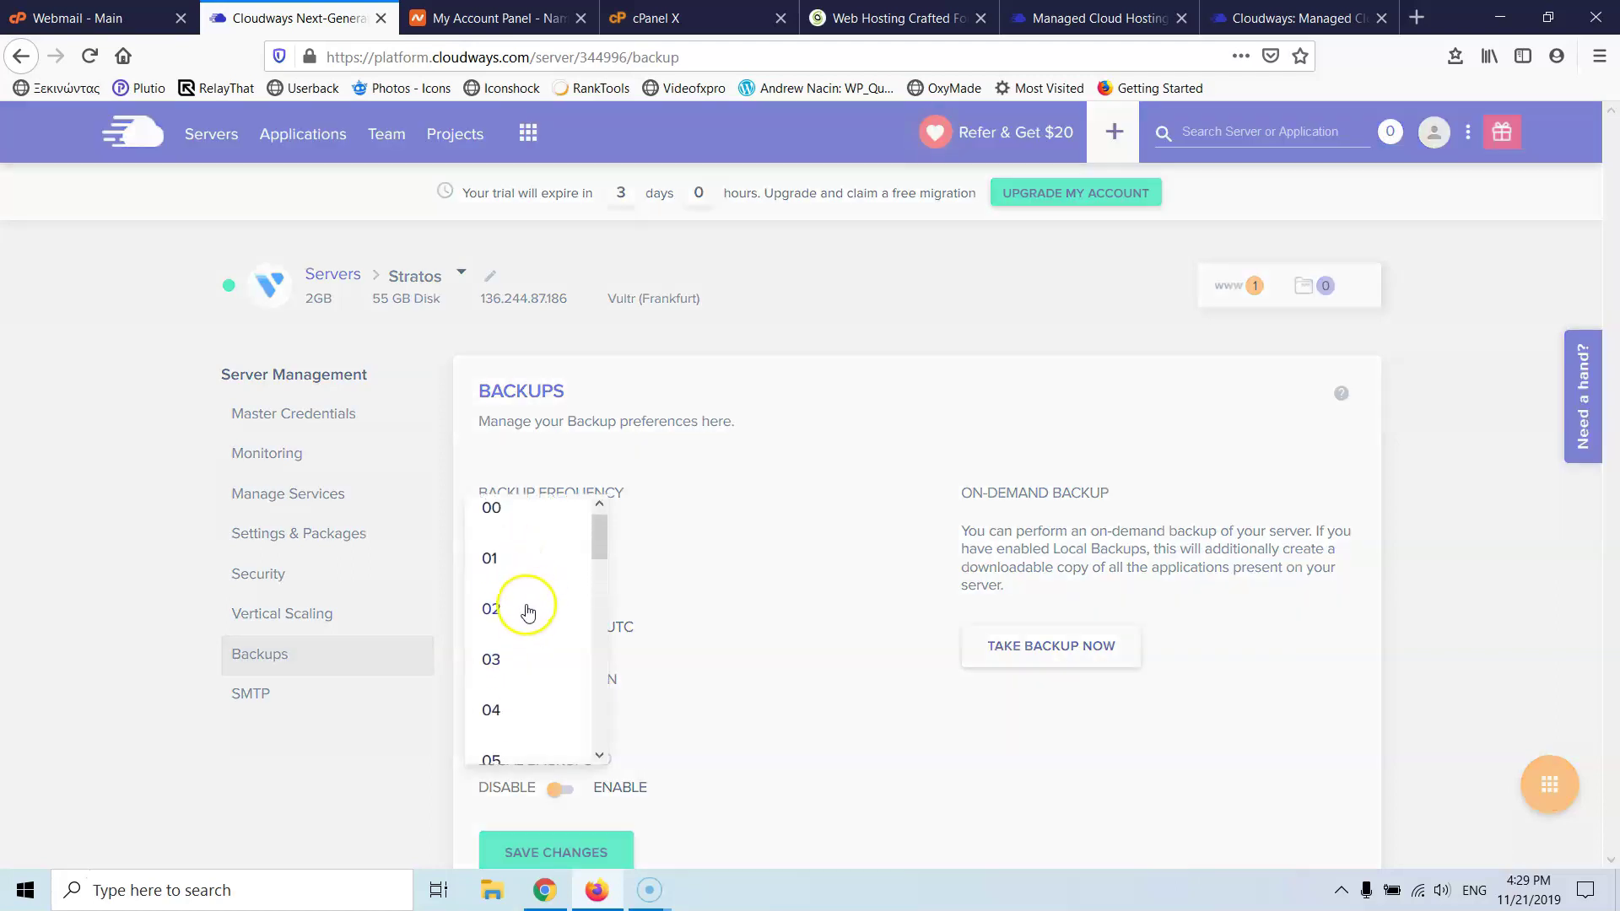
left_click(528, 610)
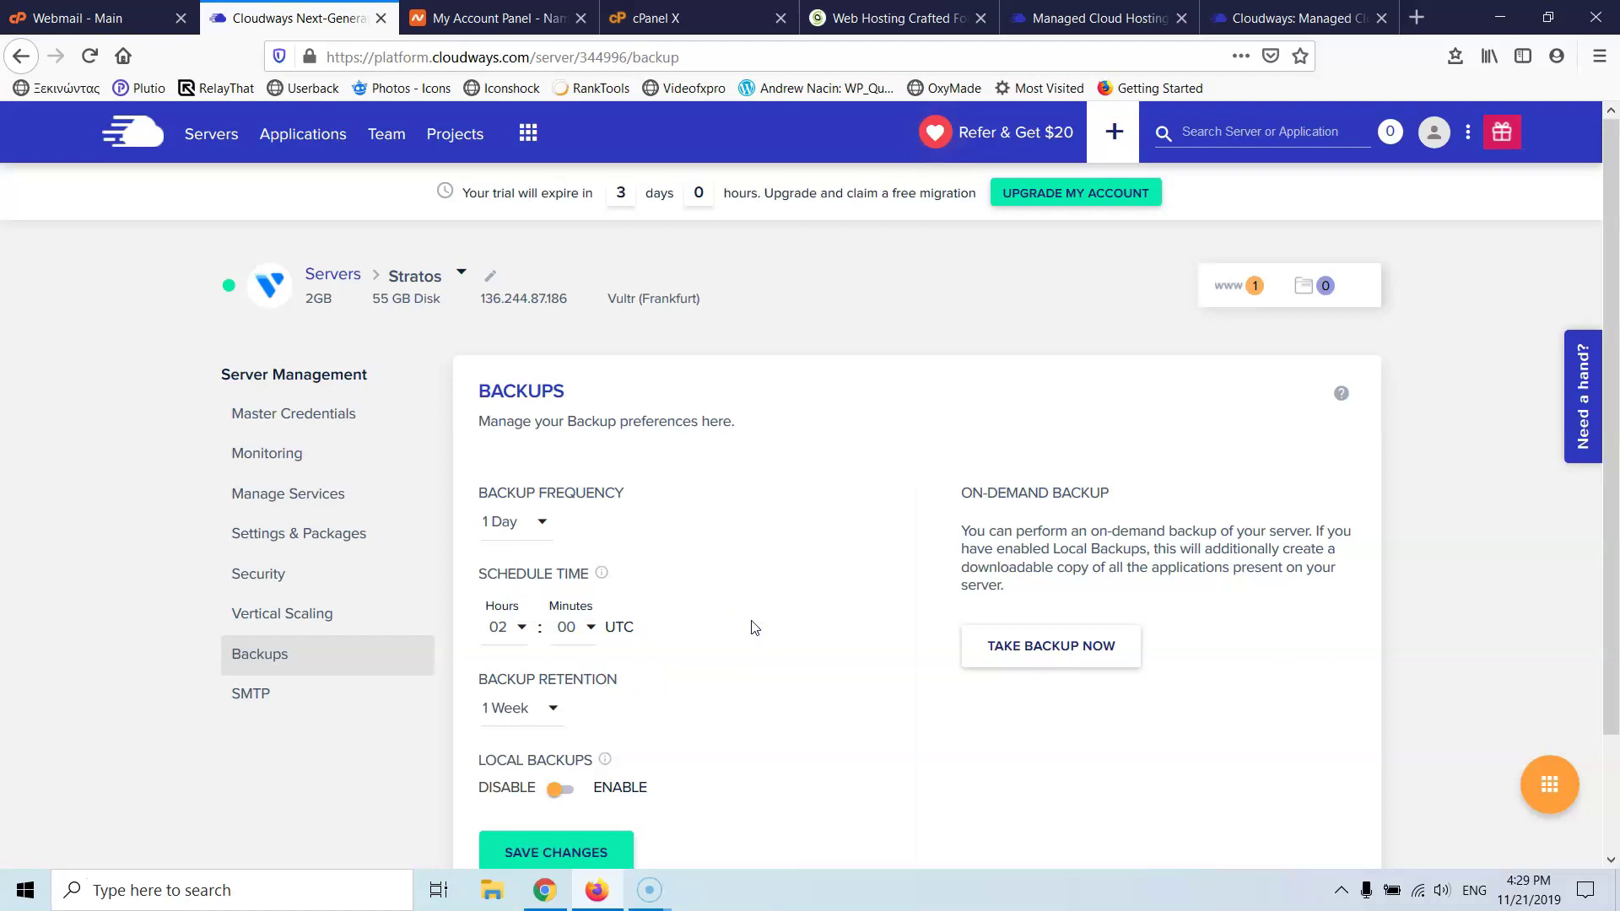
- View SiteGround's My Accounts hosting list, then go back to the Cloudways backups page
left_click(654, 18)
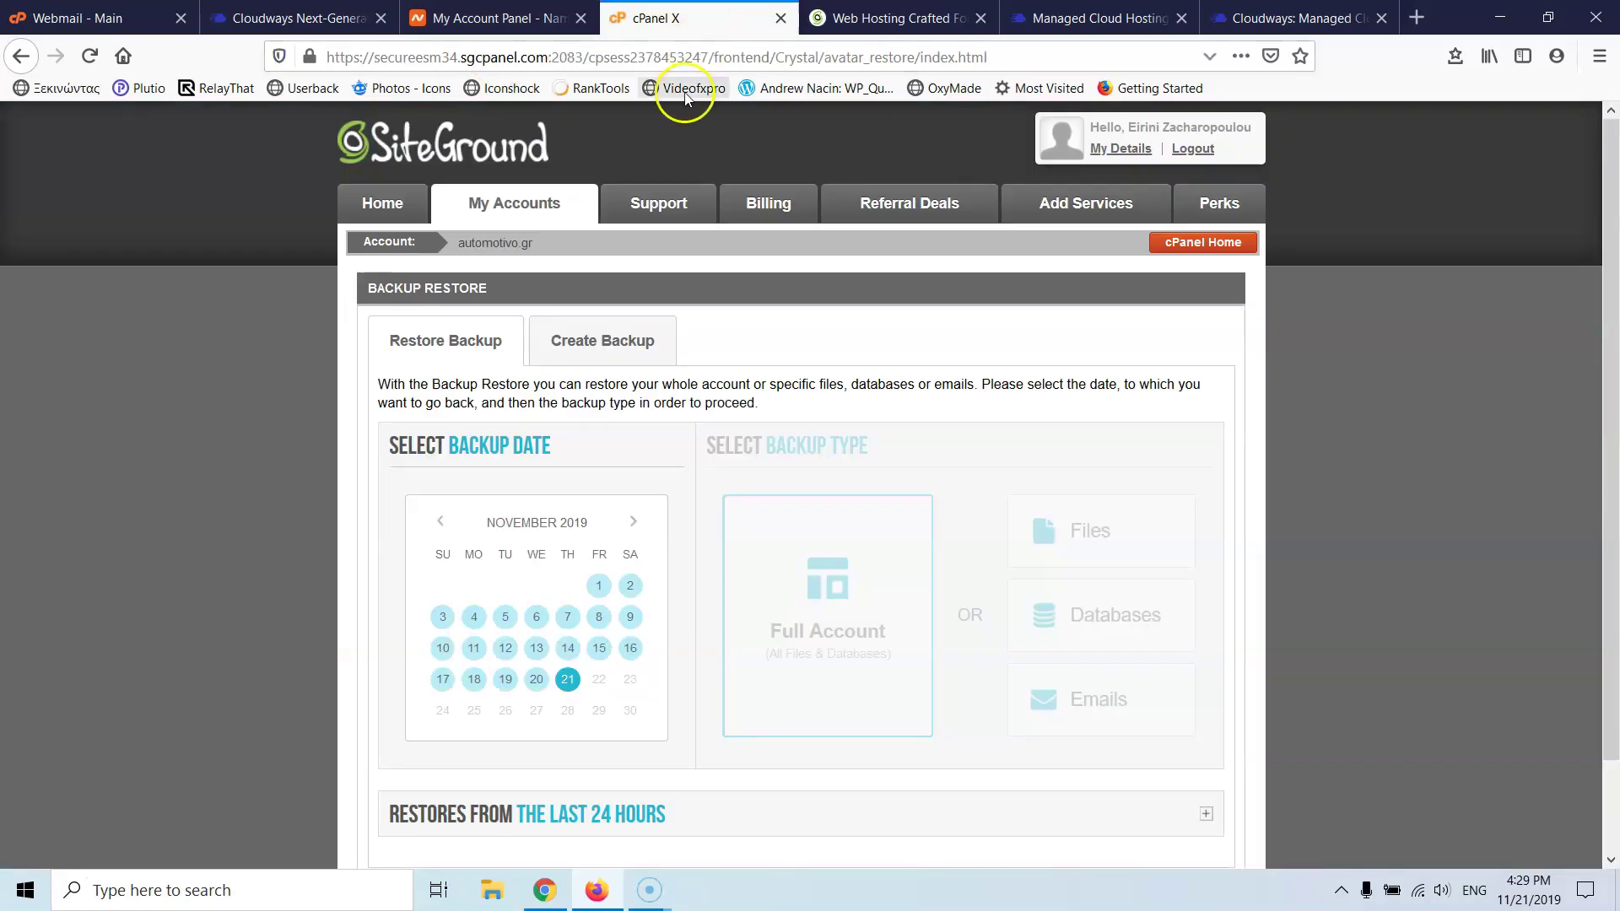
left_click(391, 205)
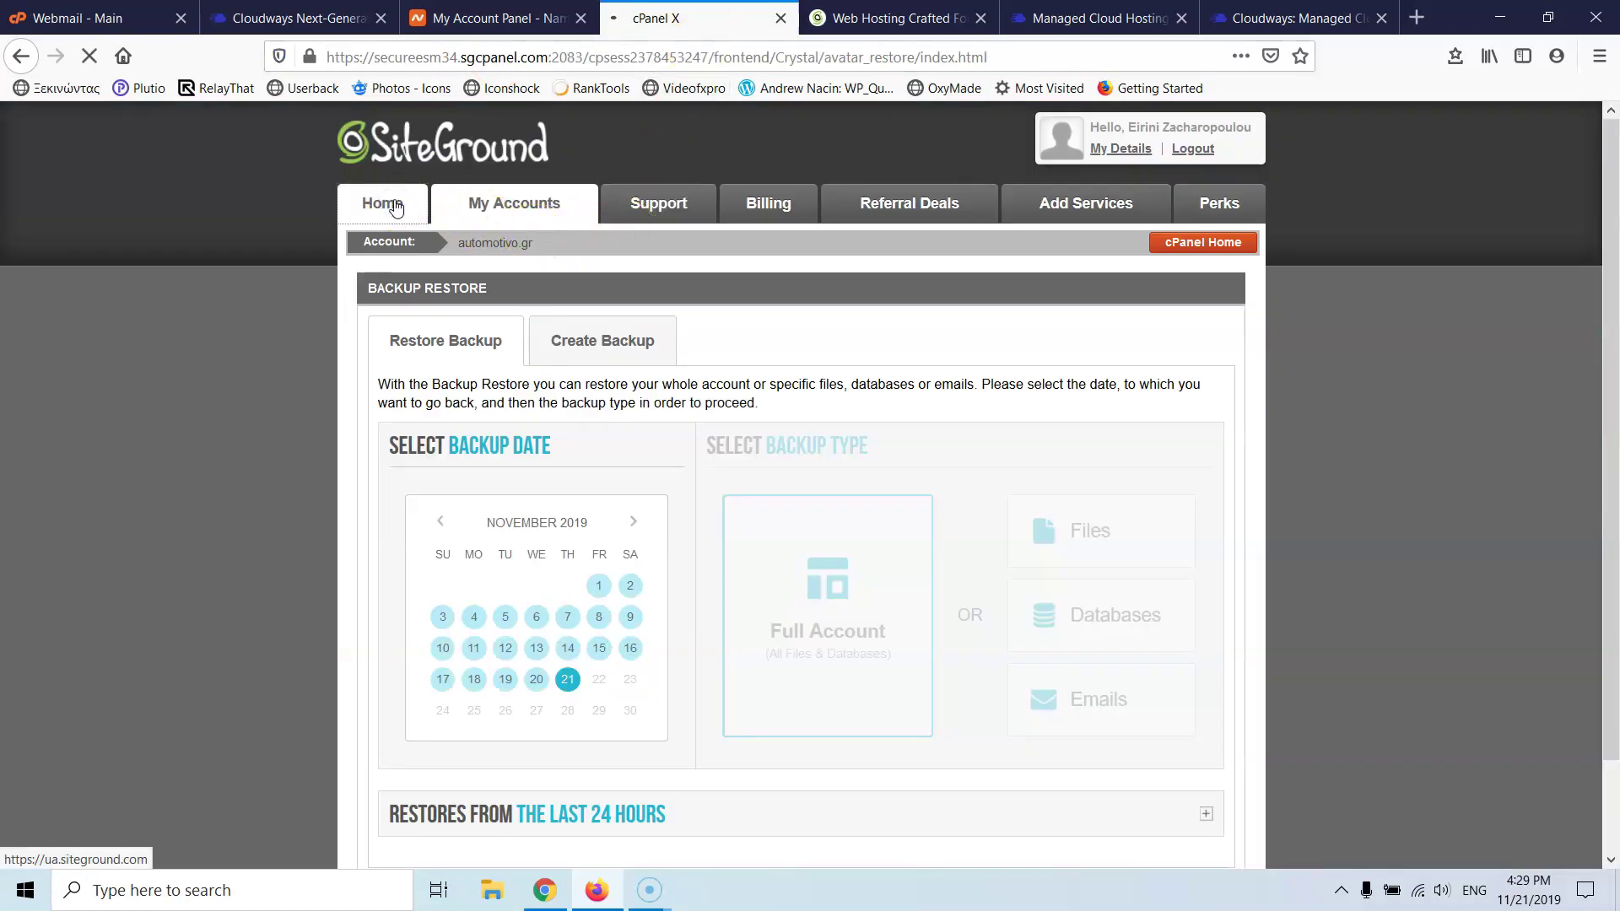
left_click(418, 214)
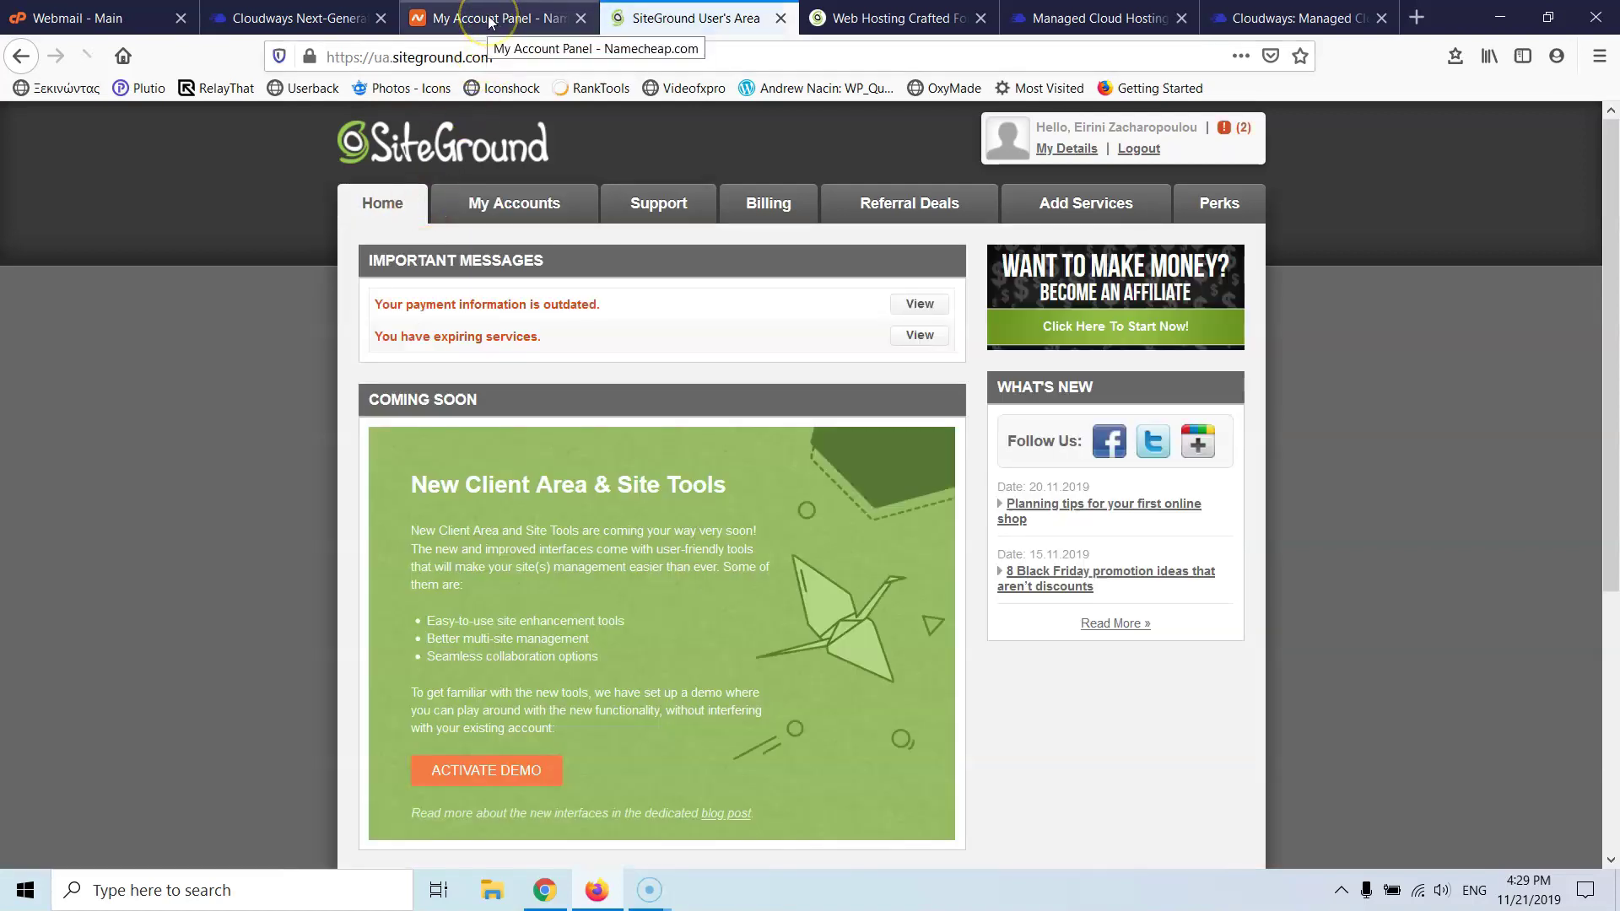
left_click(524, 206)
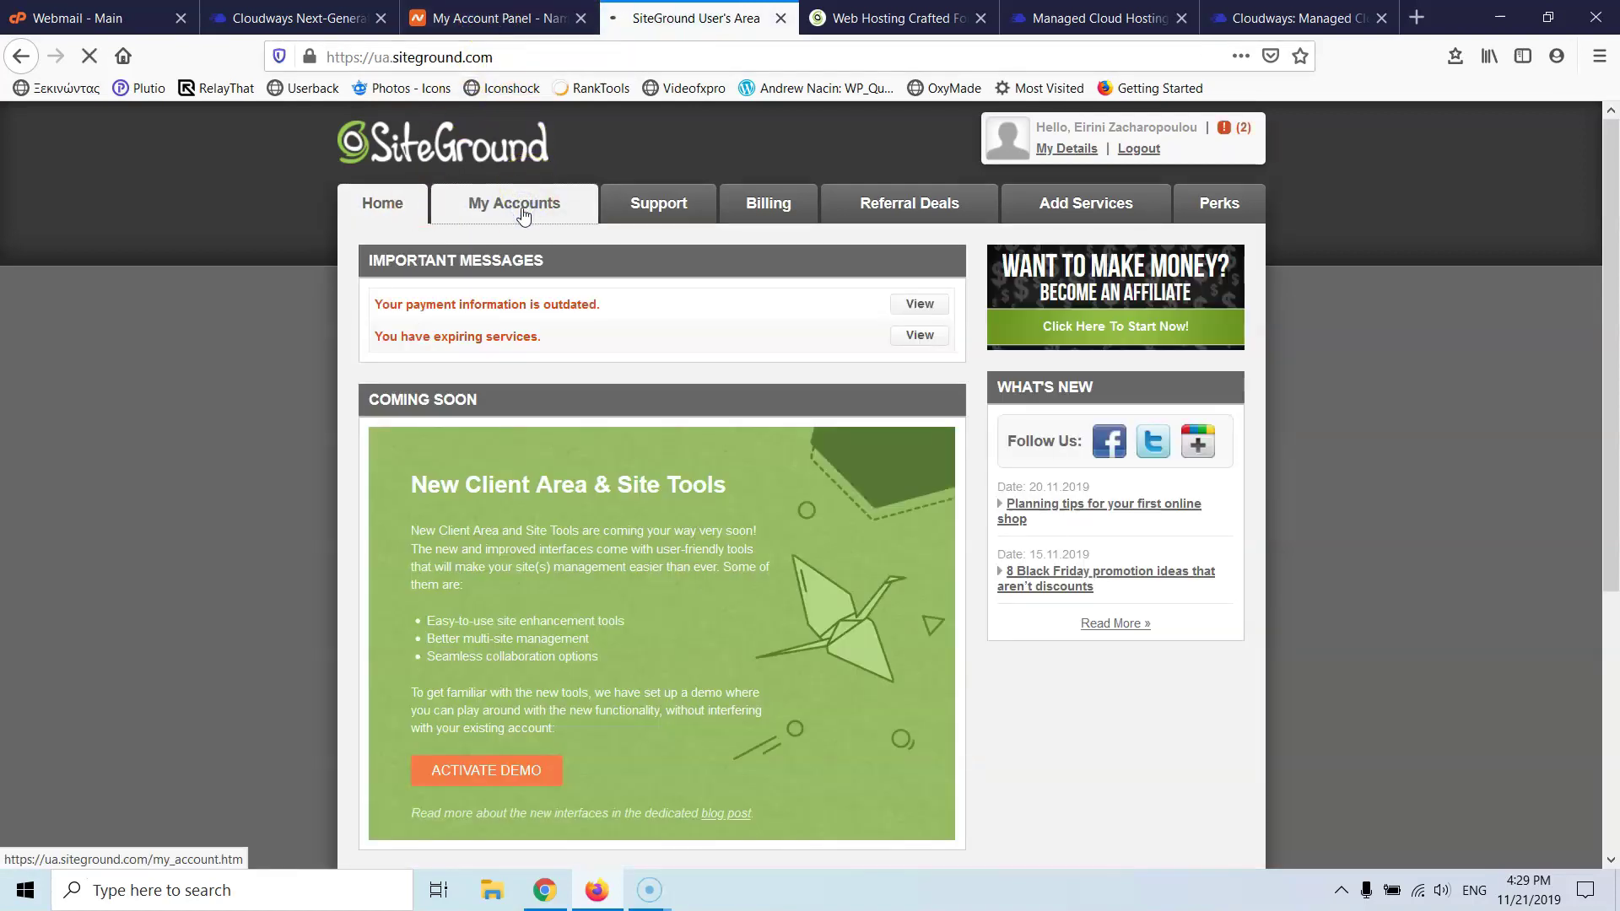
scroll(524, 211, "down", 2)
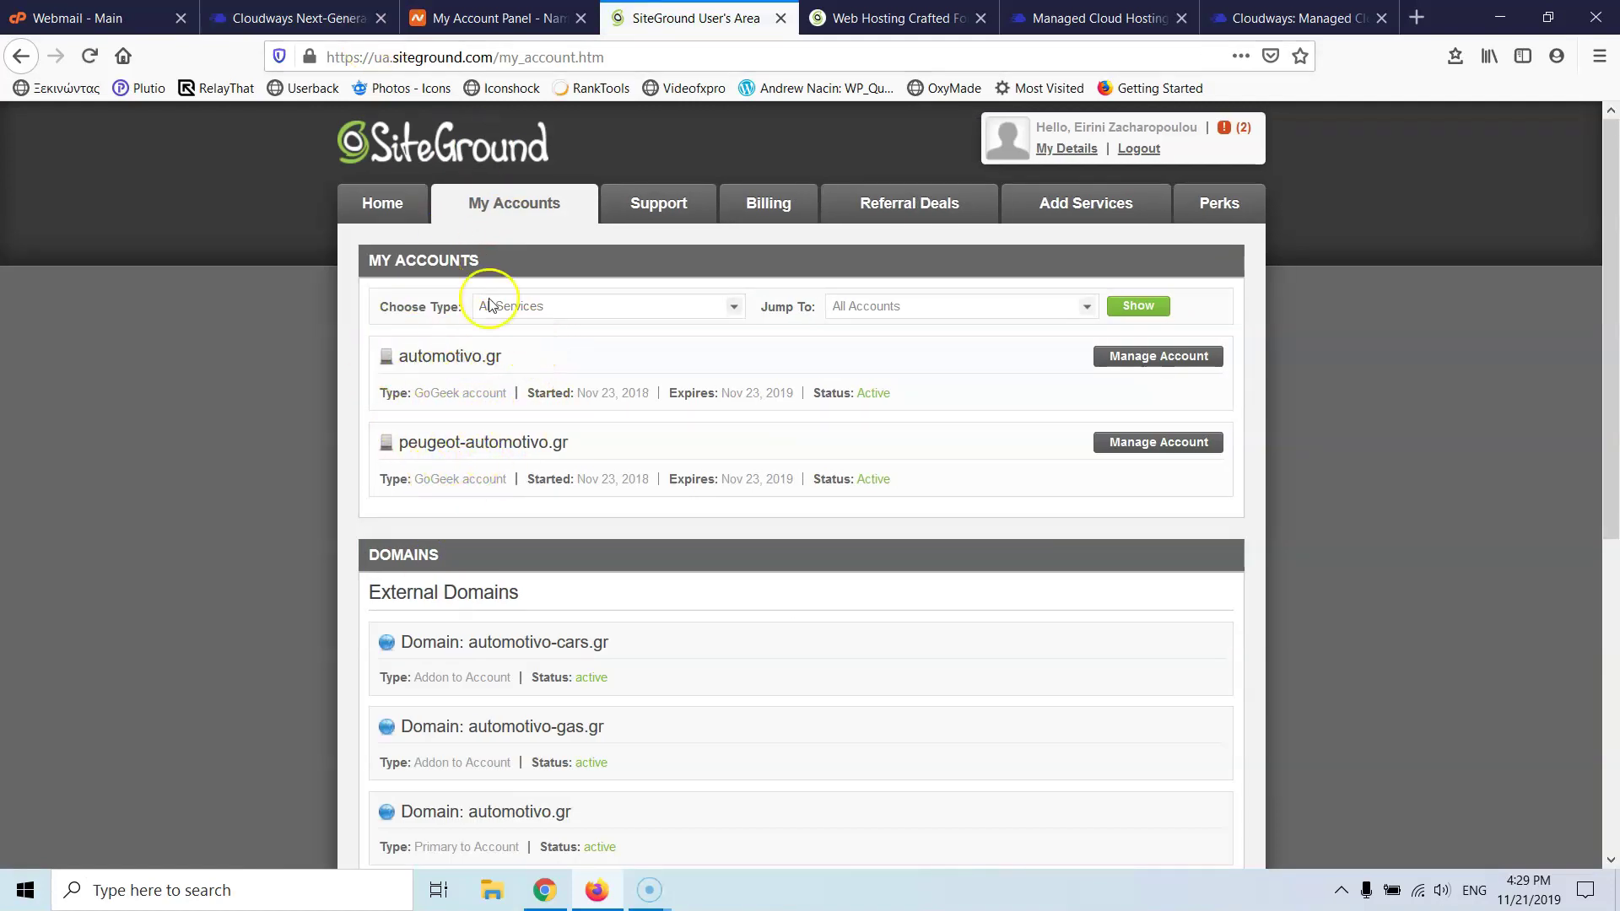
left_click(300, 18)
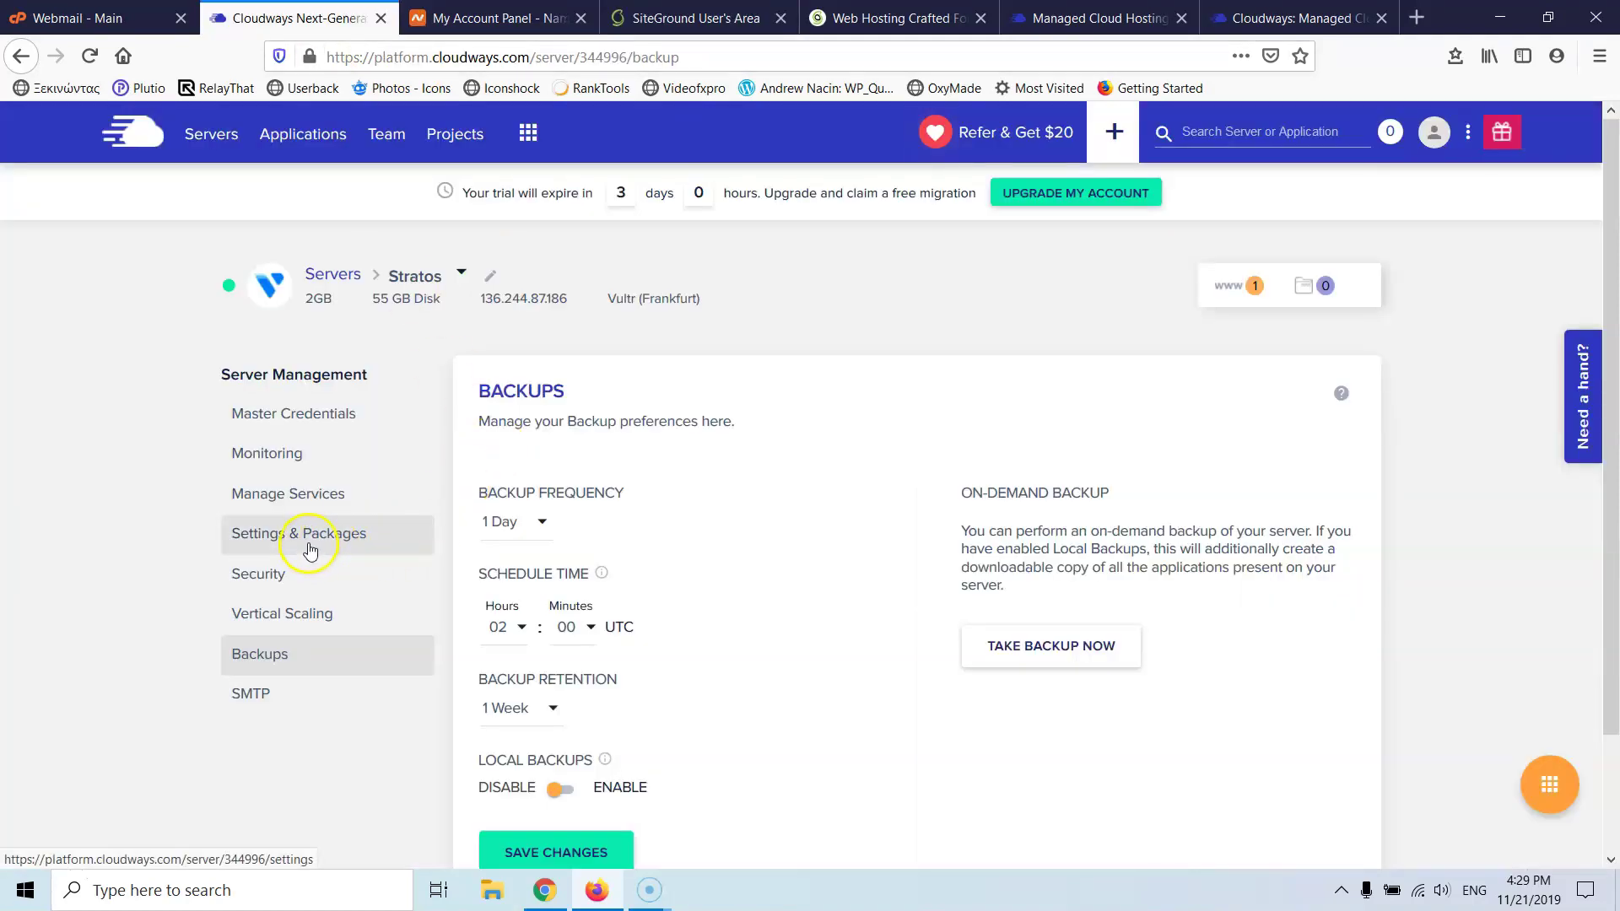
- Open the server's Settings & Packages, Packages section via Manage Services
left_click(304, 503)
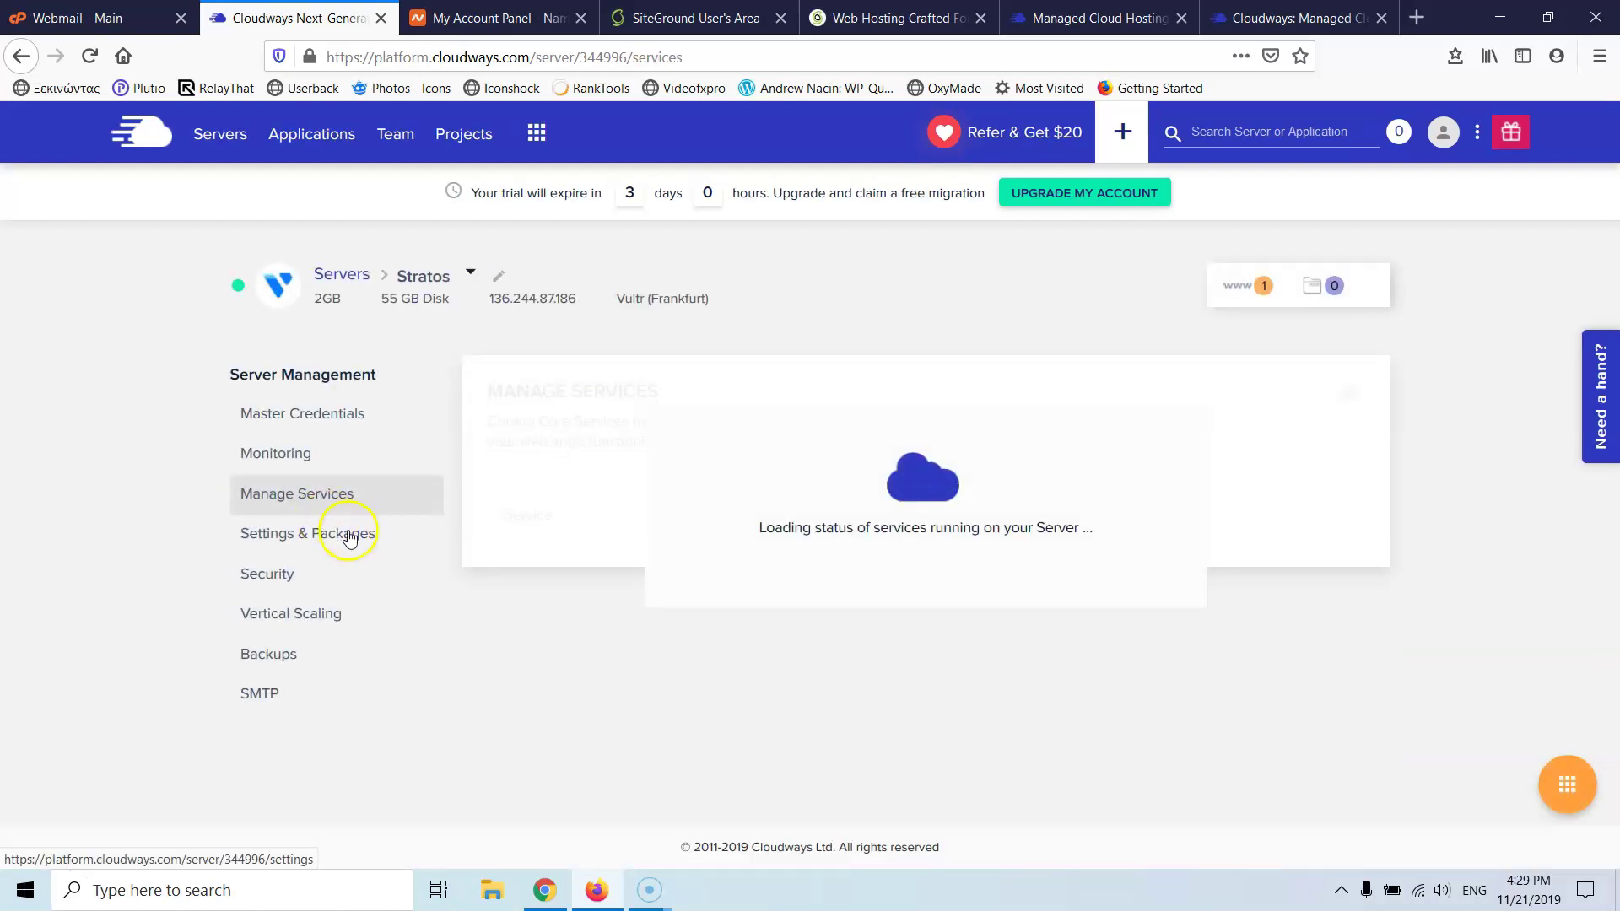
scroll(312, 432, "down", 2)
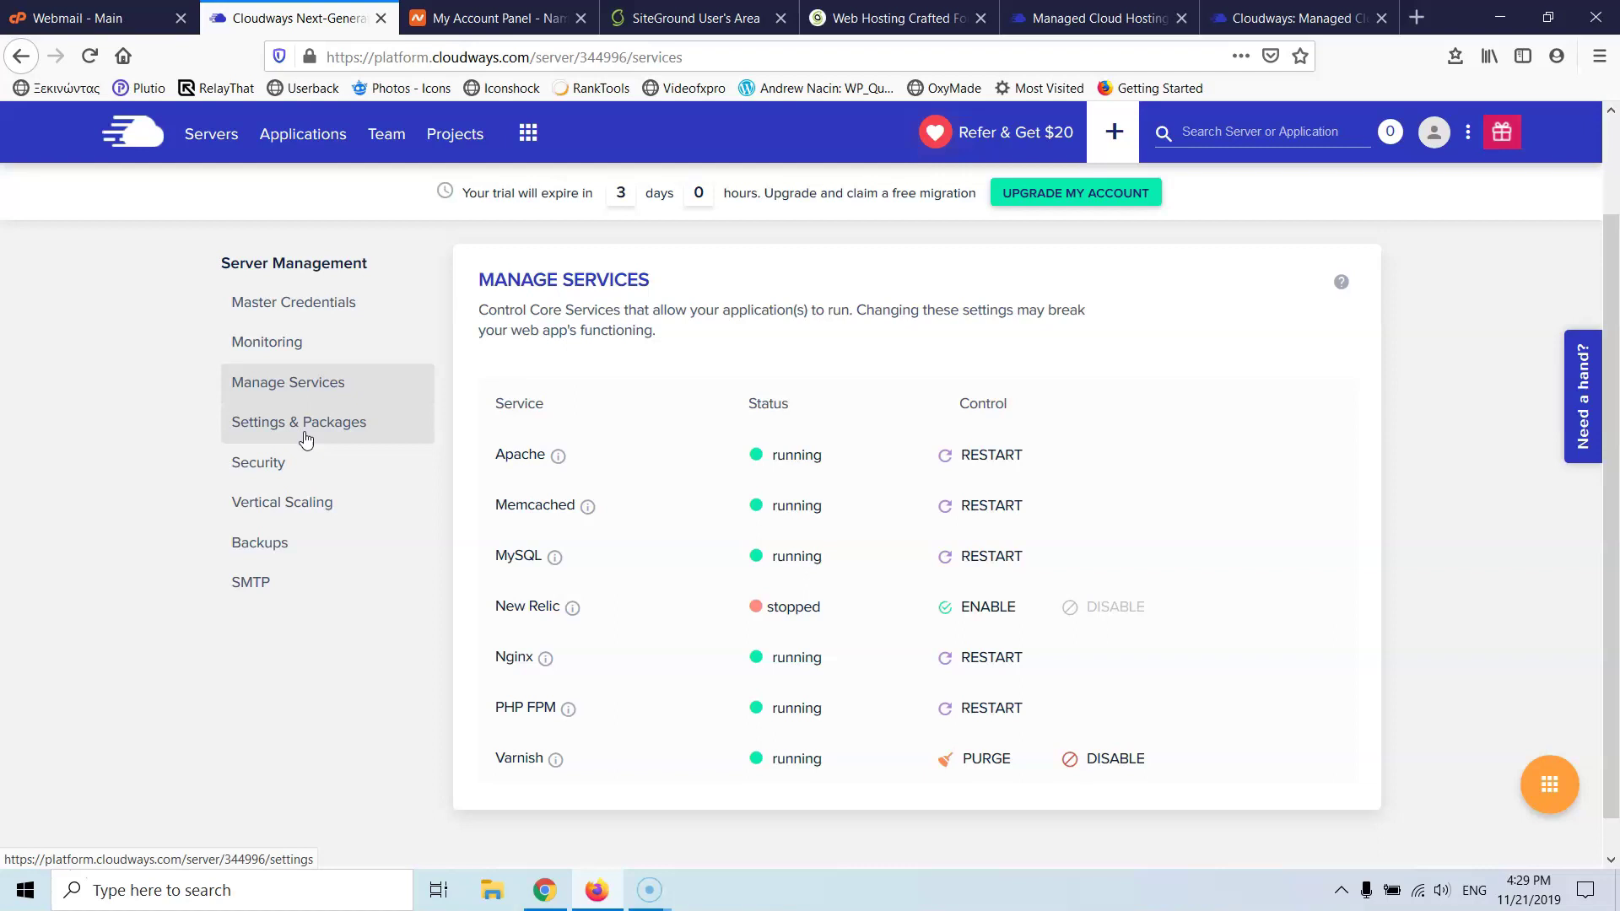
left_click(305, 439)
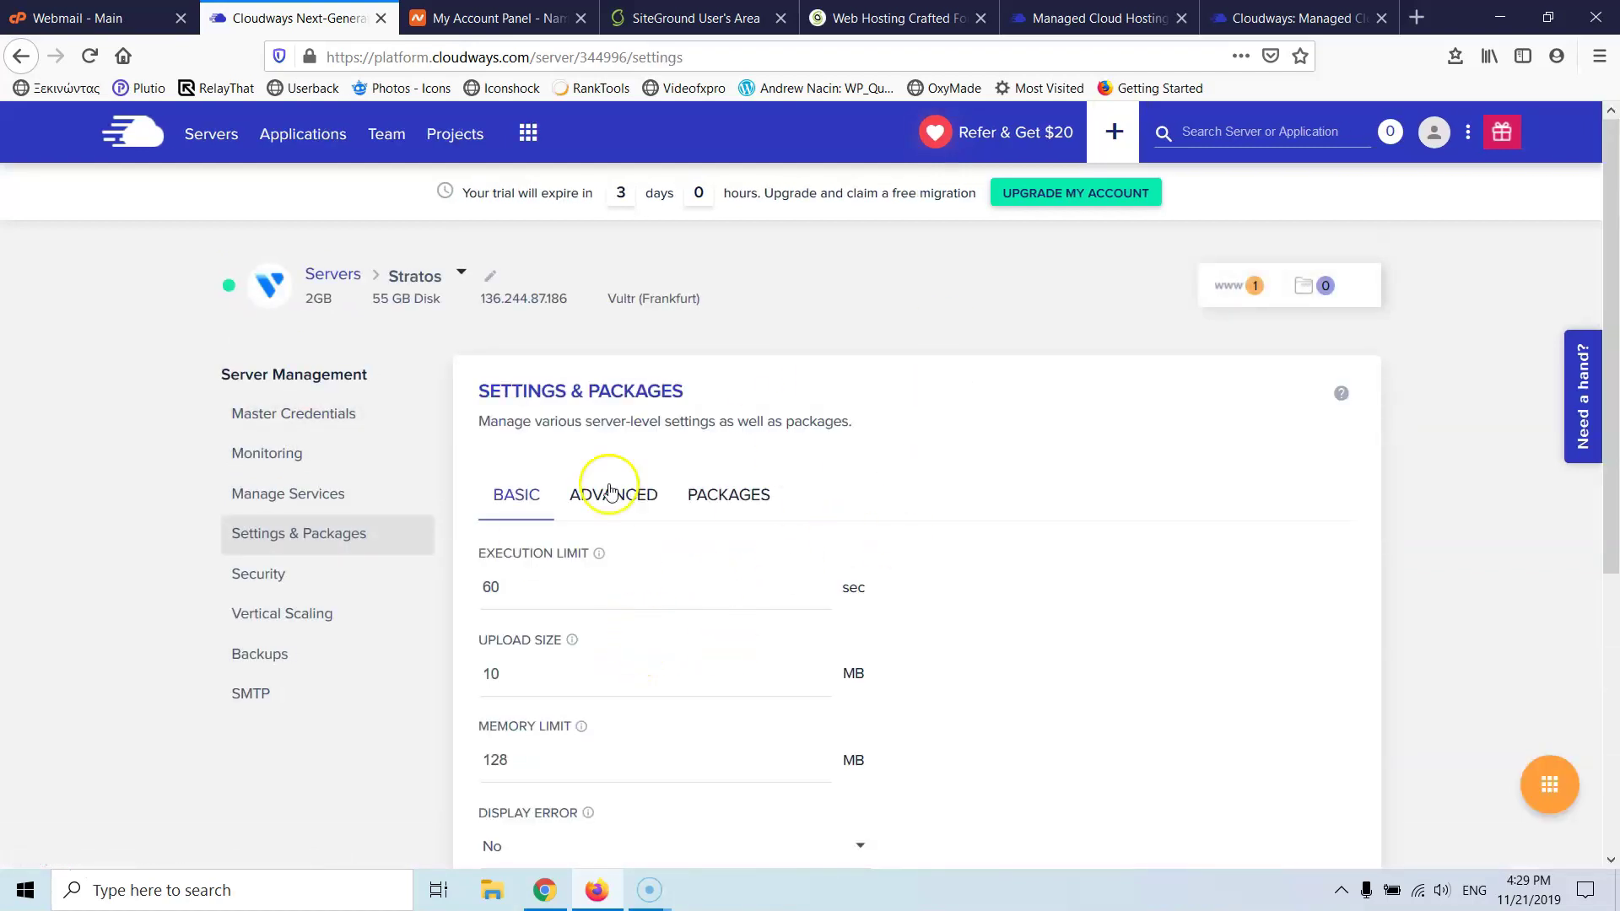
left_click(618, 493)
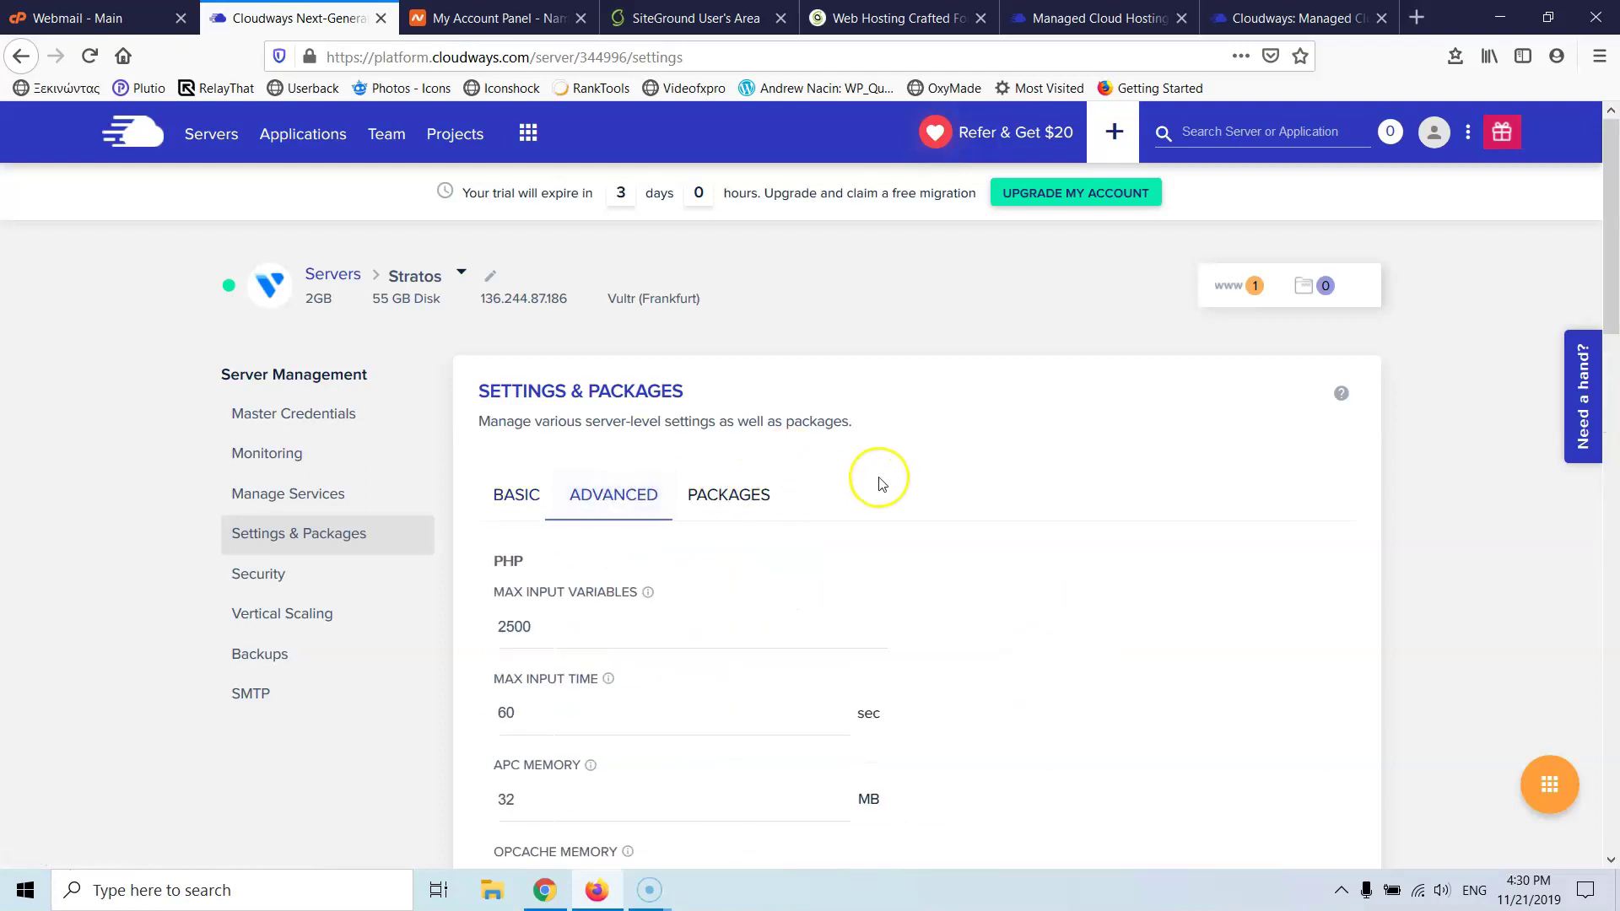
scroll(879, 477, "down", 2)
left_click(741, 277)
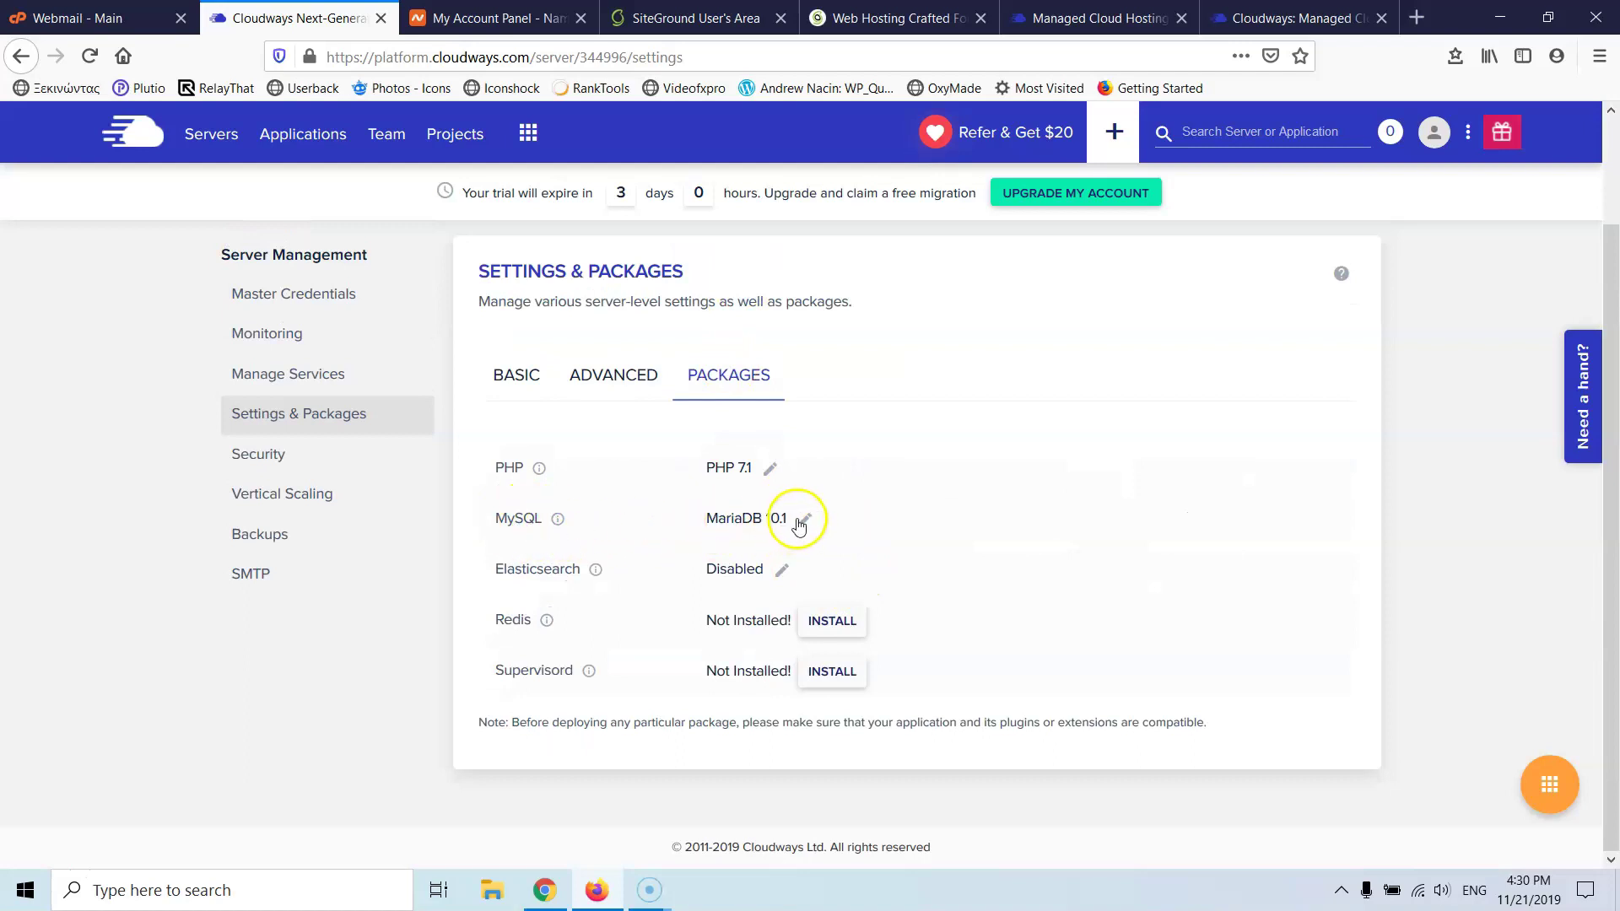
- Start editing the PHP version and list available versions, then switch to SiteGround
left_click(770, 468)
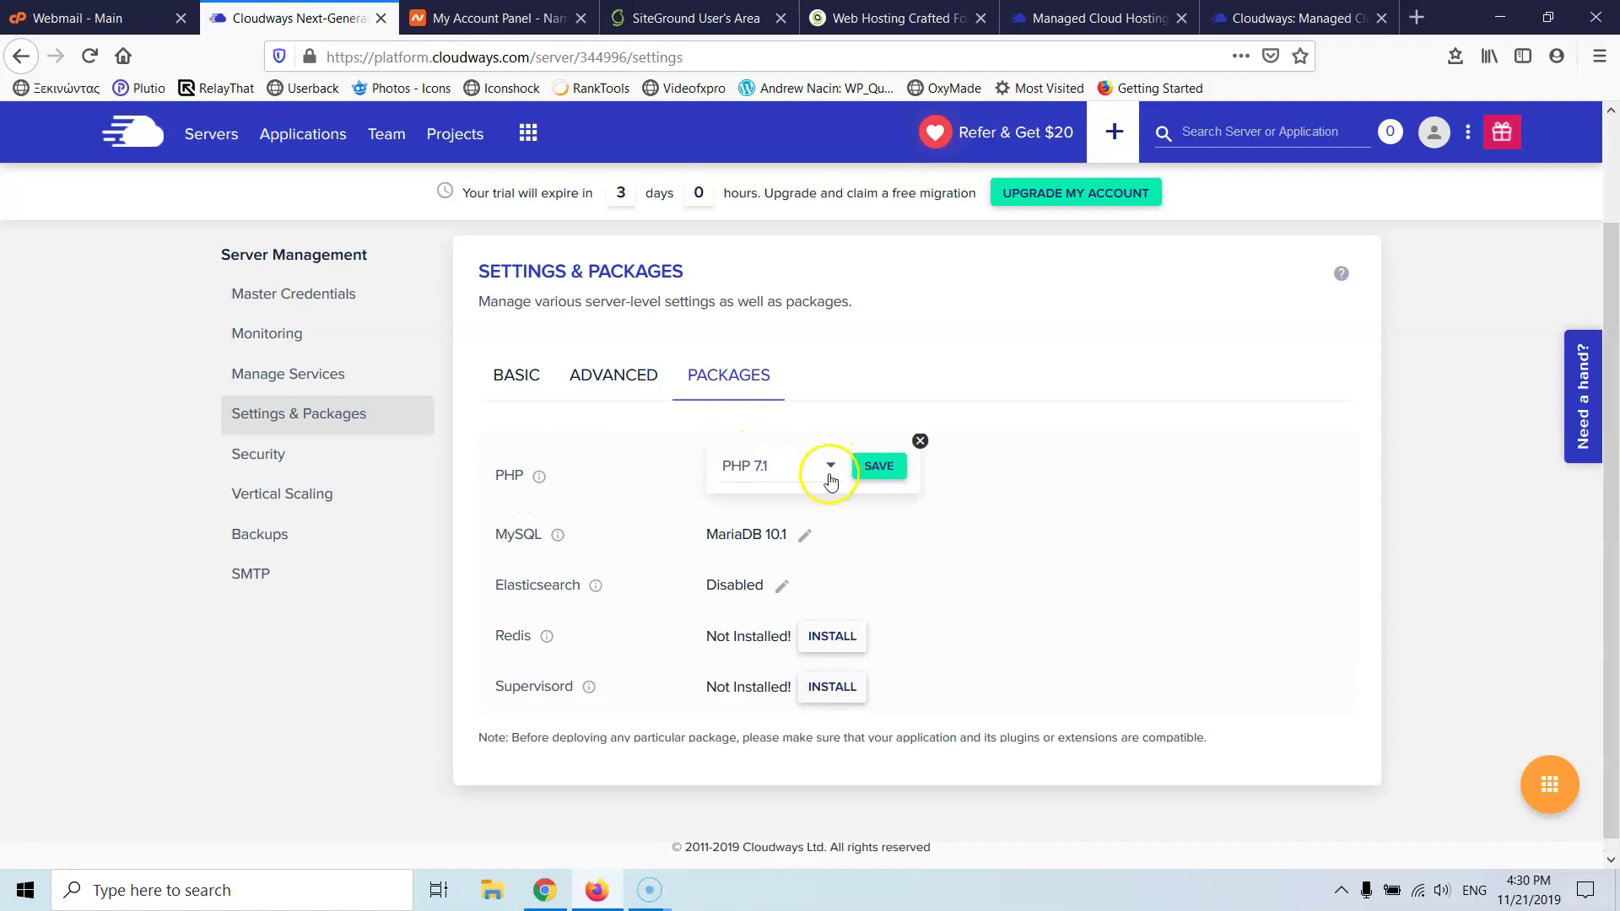
left_click(815, 475)
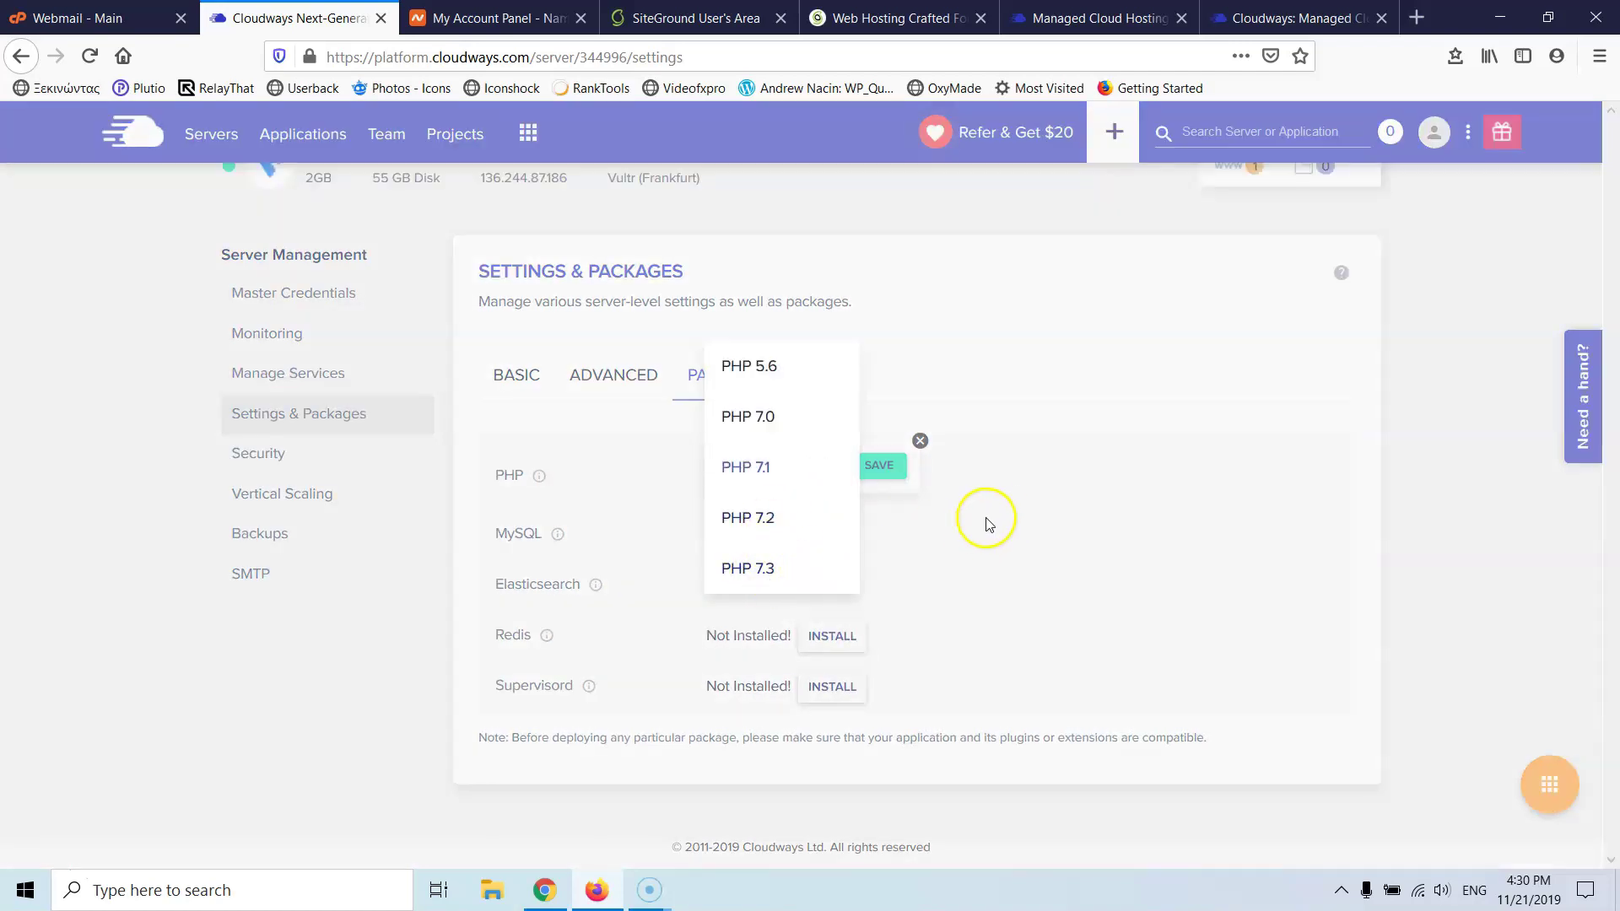
left_click(682, 11)
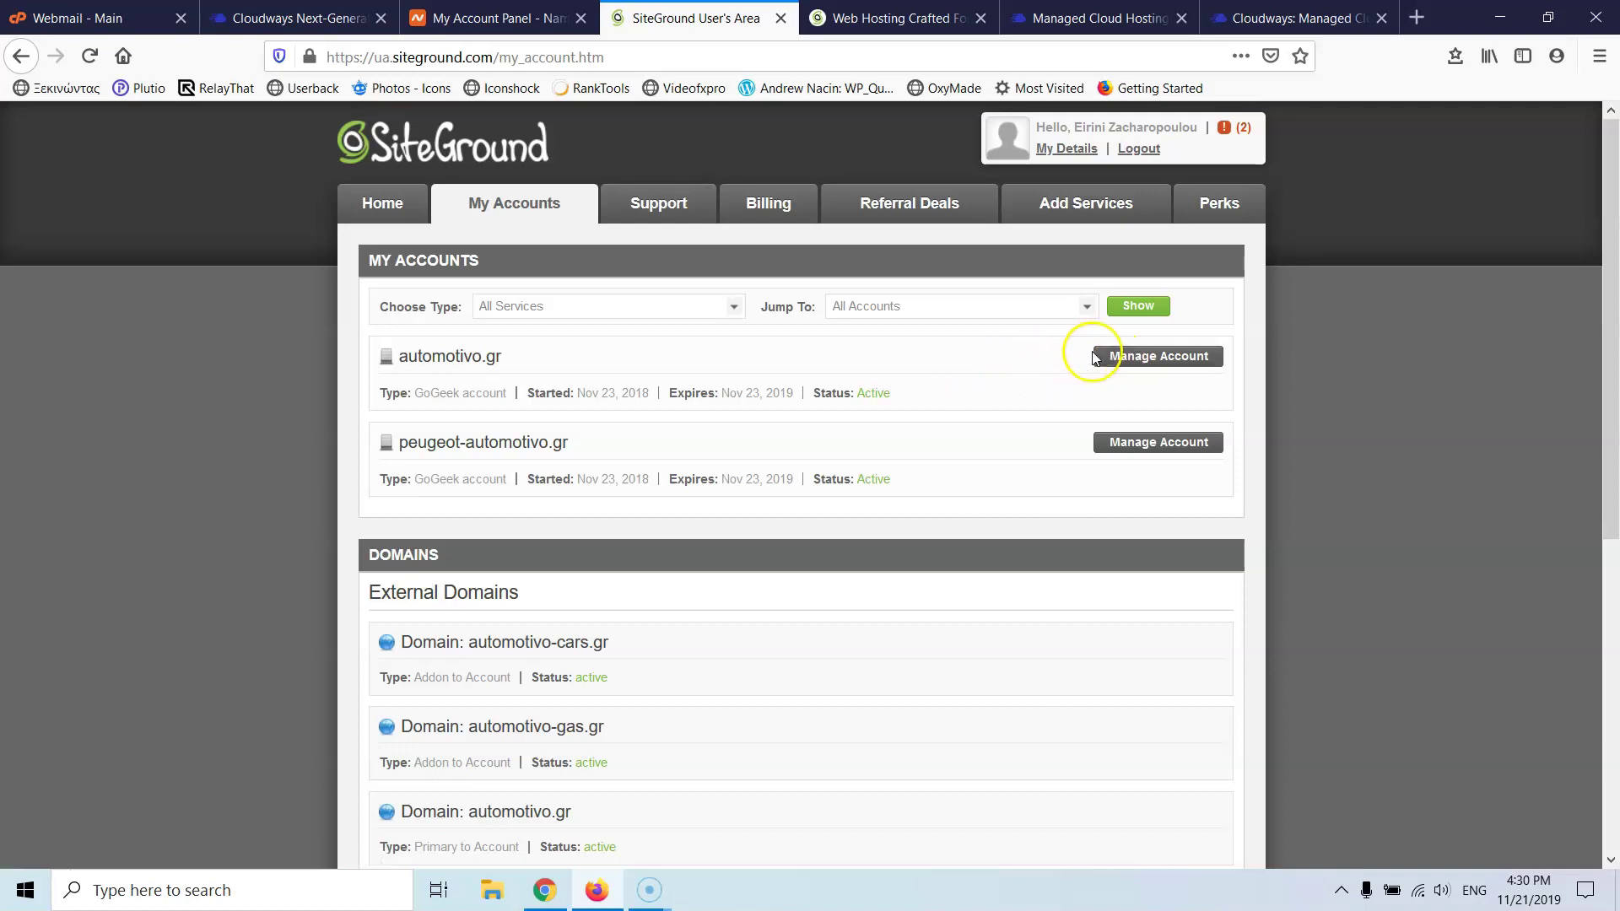
- Open automotivo.gr's cPanel via Manage Account and scroll through its tool sections
left_click(1111, 356)
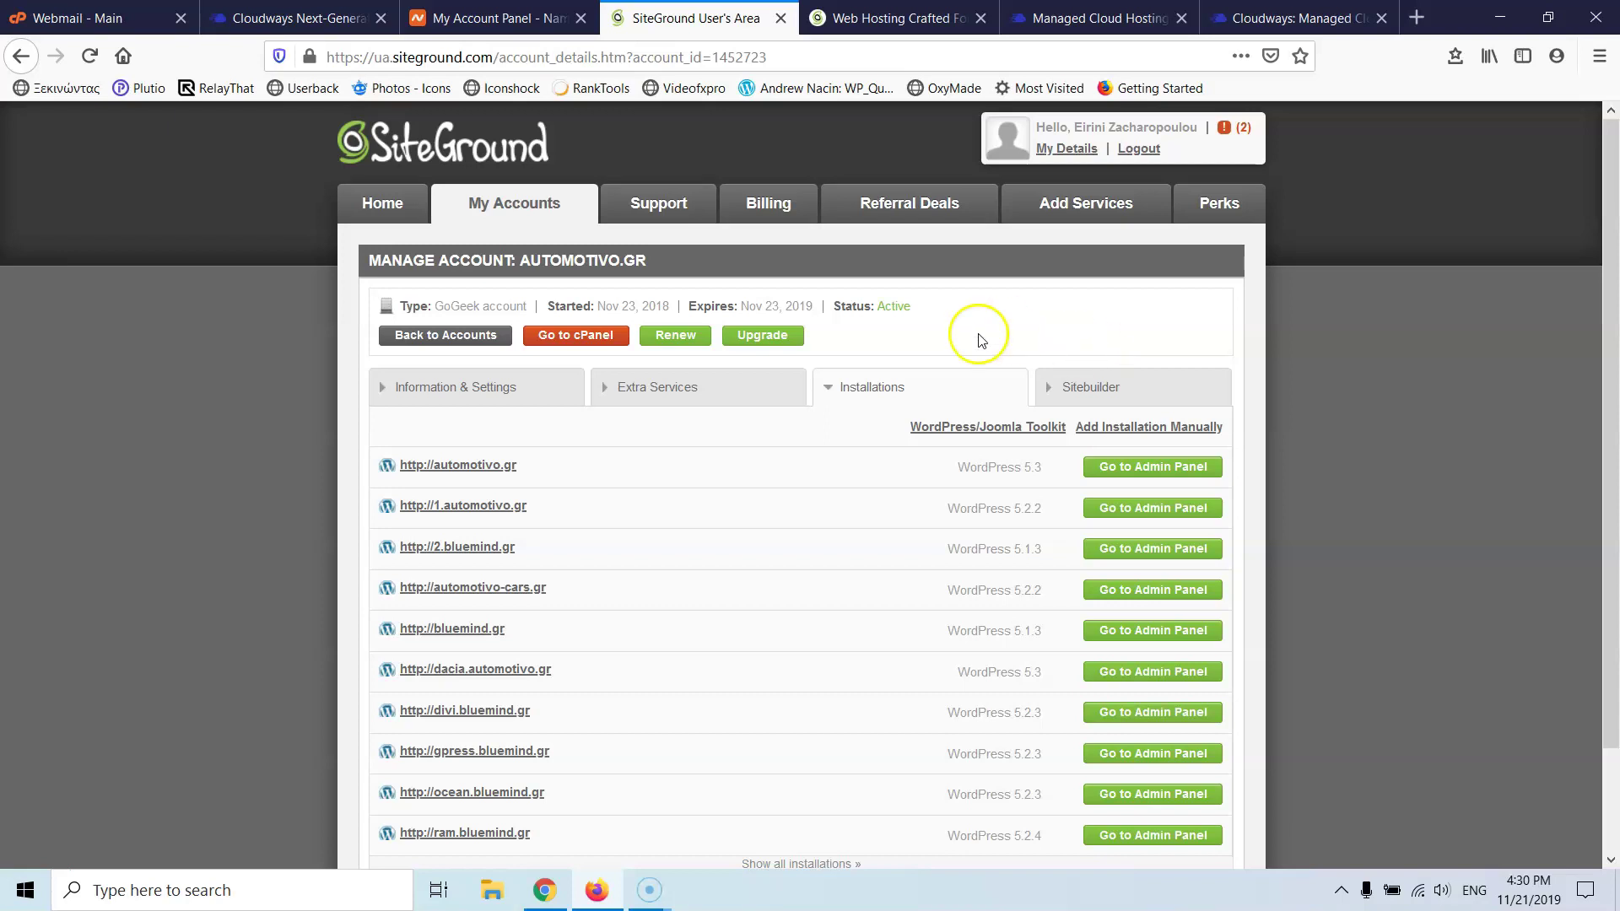
left_click(586, 333)
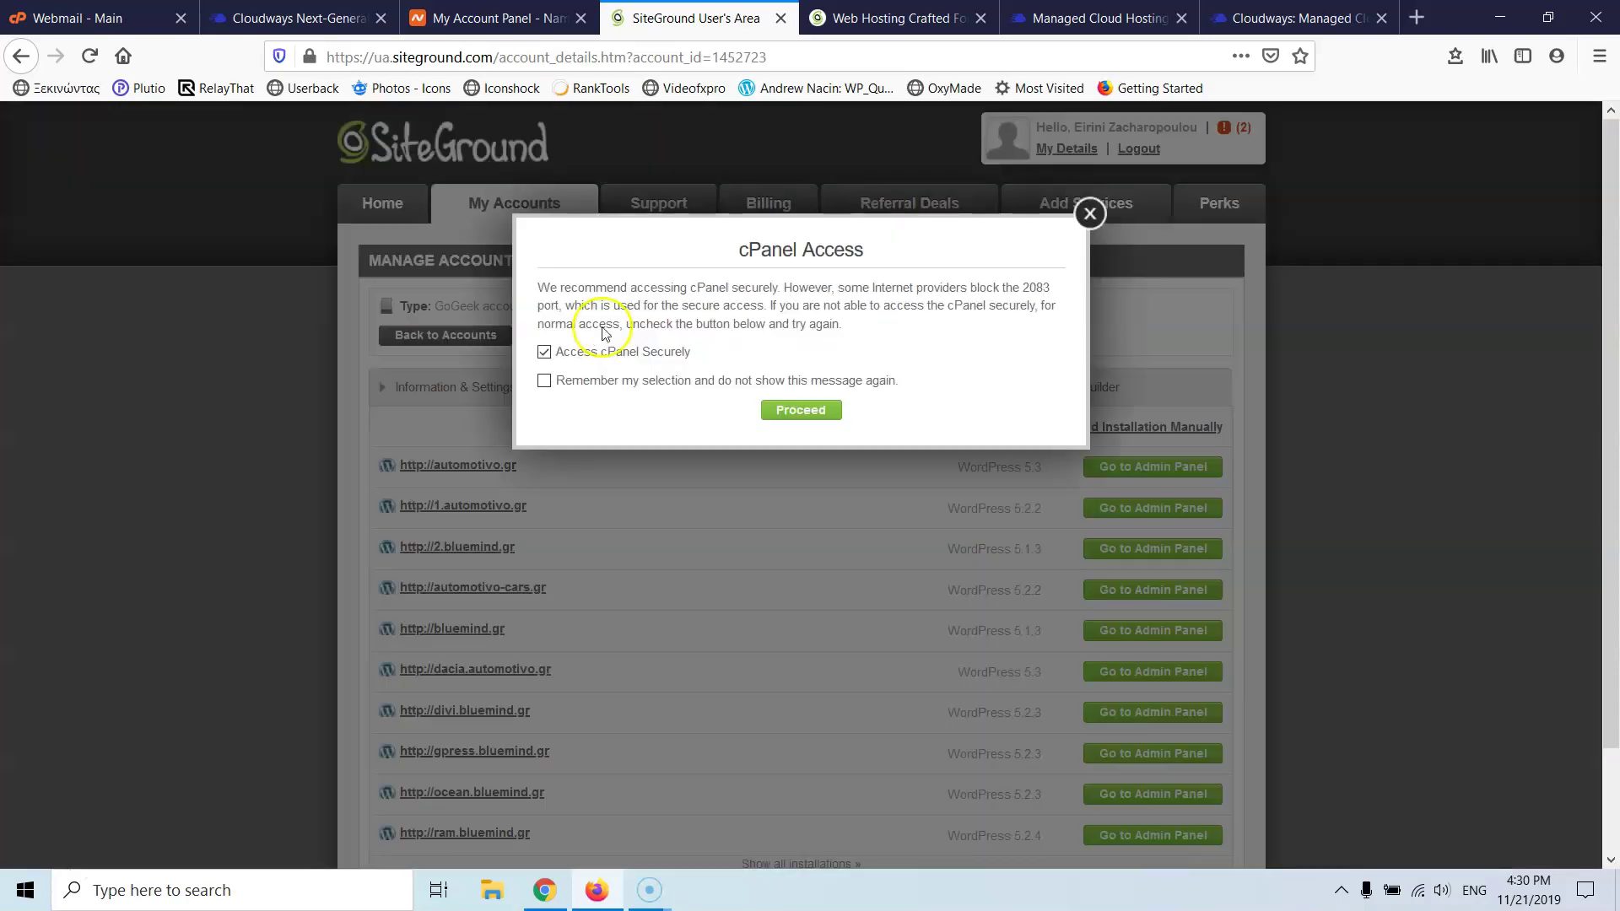
left_click(802, 411)
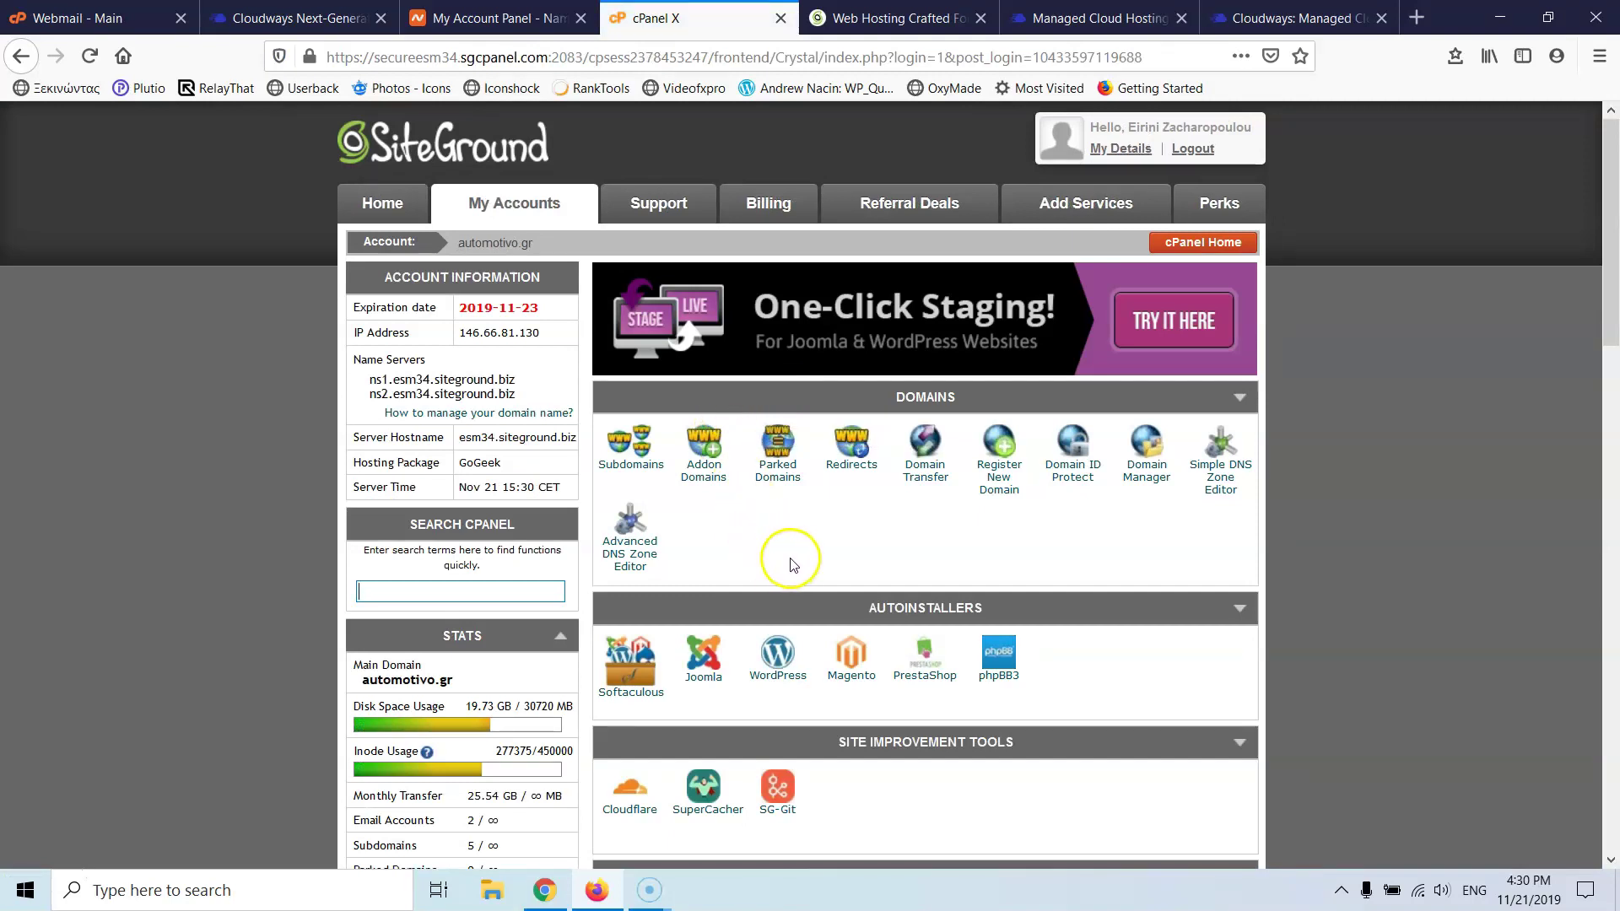
scroll(788, 542, "down", 5)
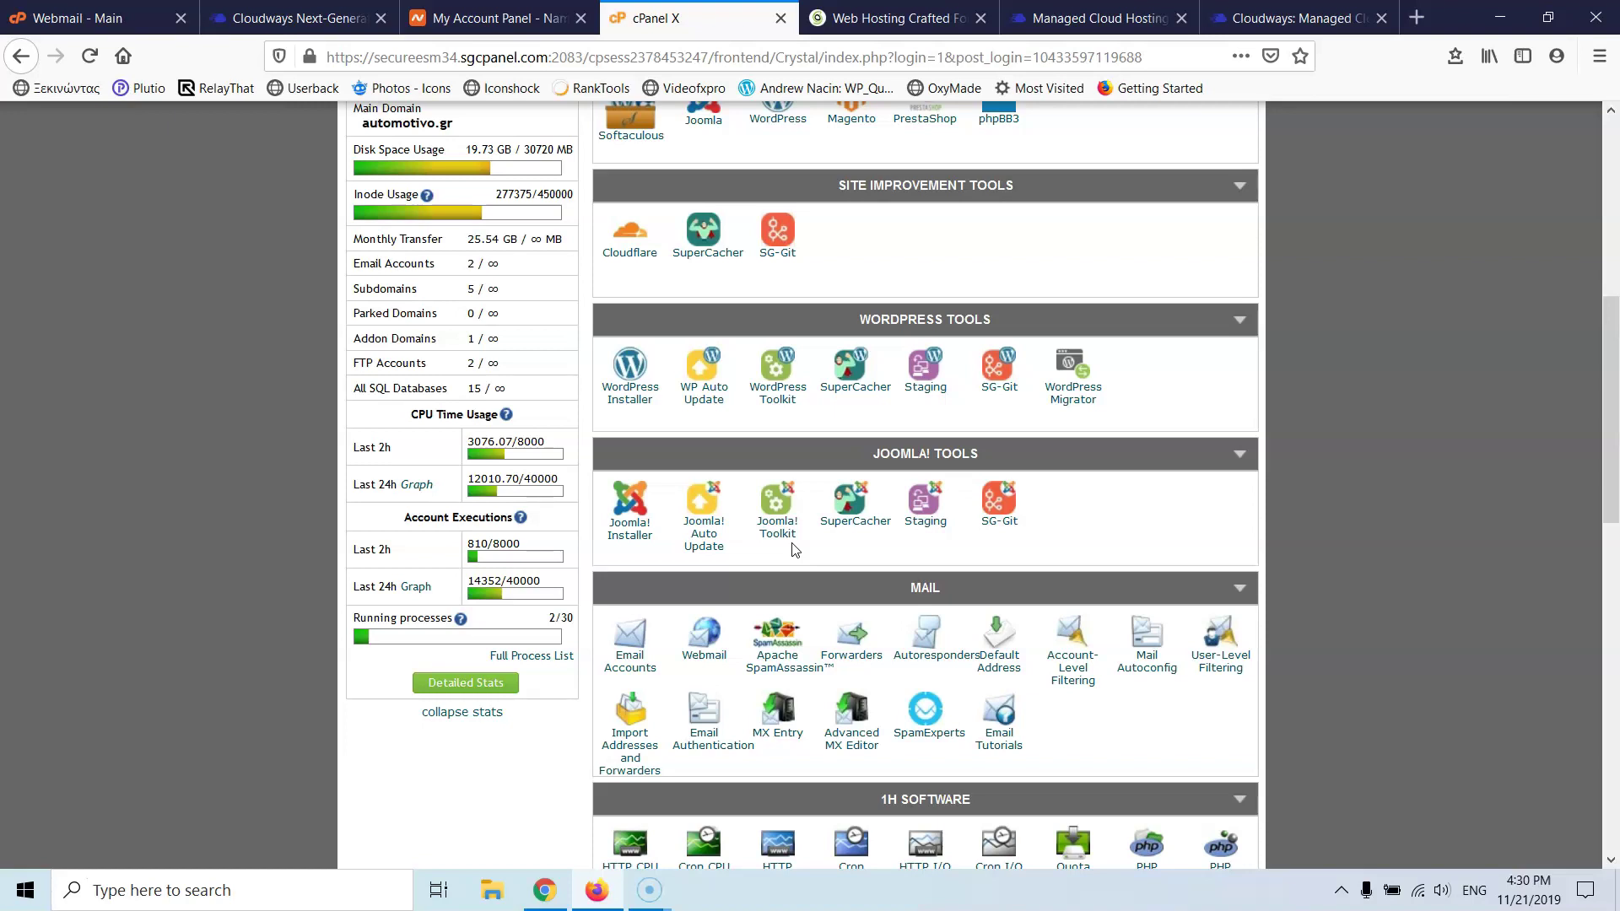
scroll(714, 555, "down", 2)
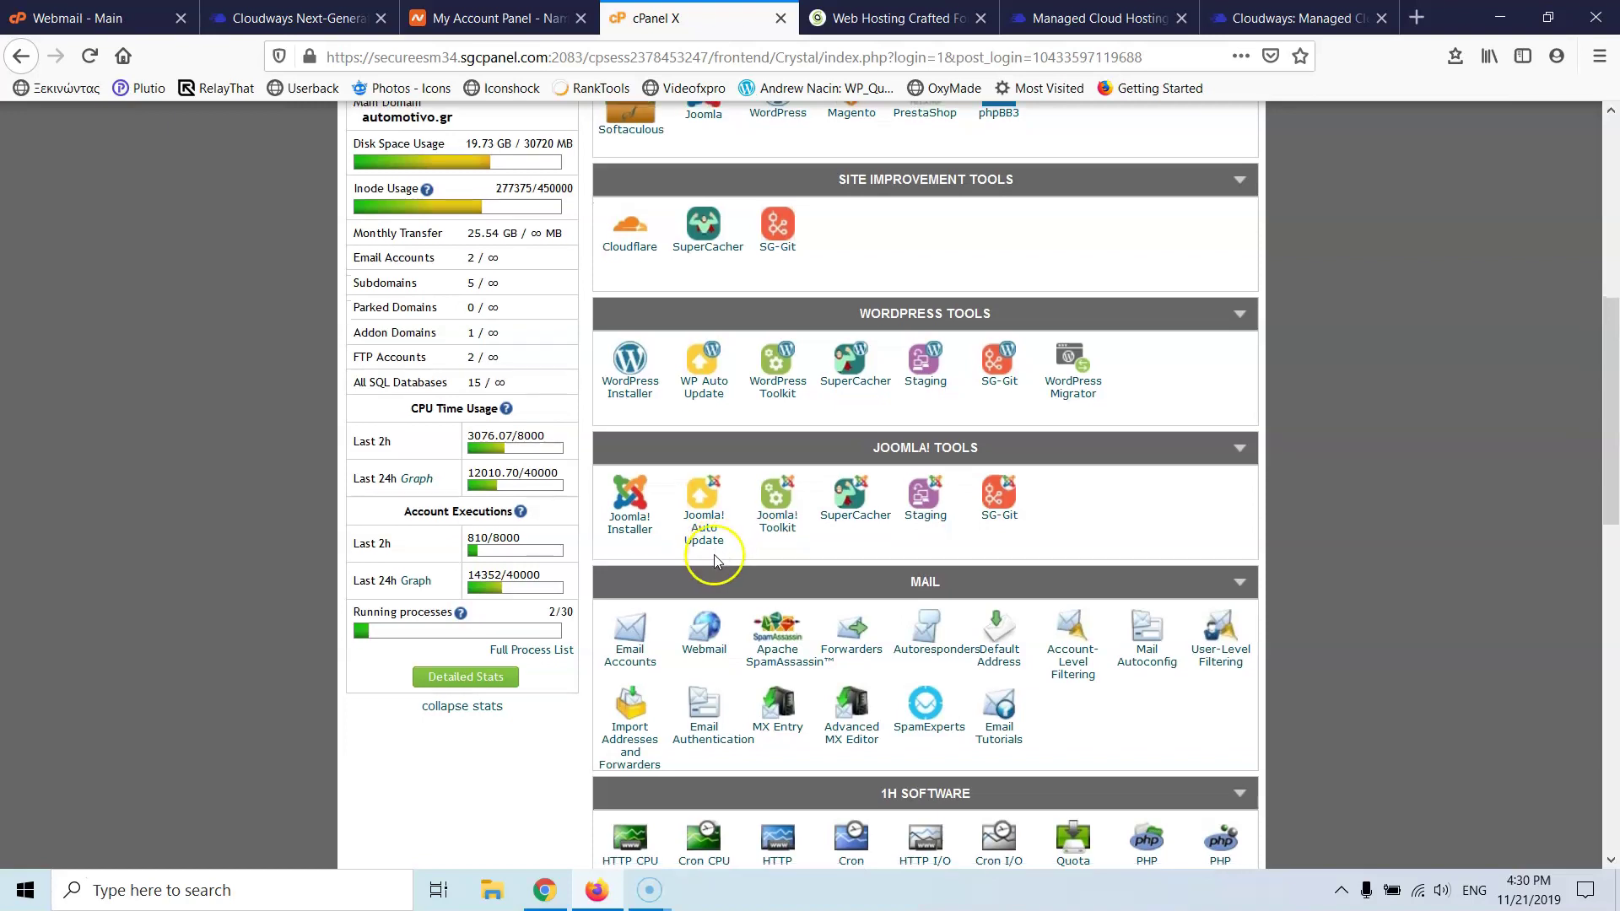
scroll(716, 561, "up", 1)
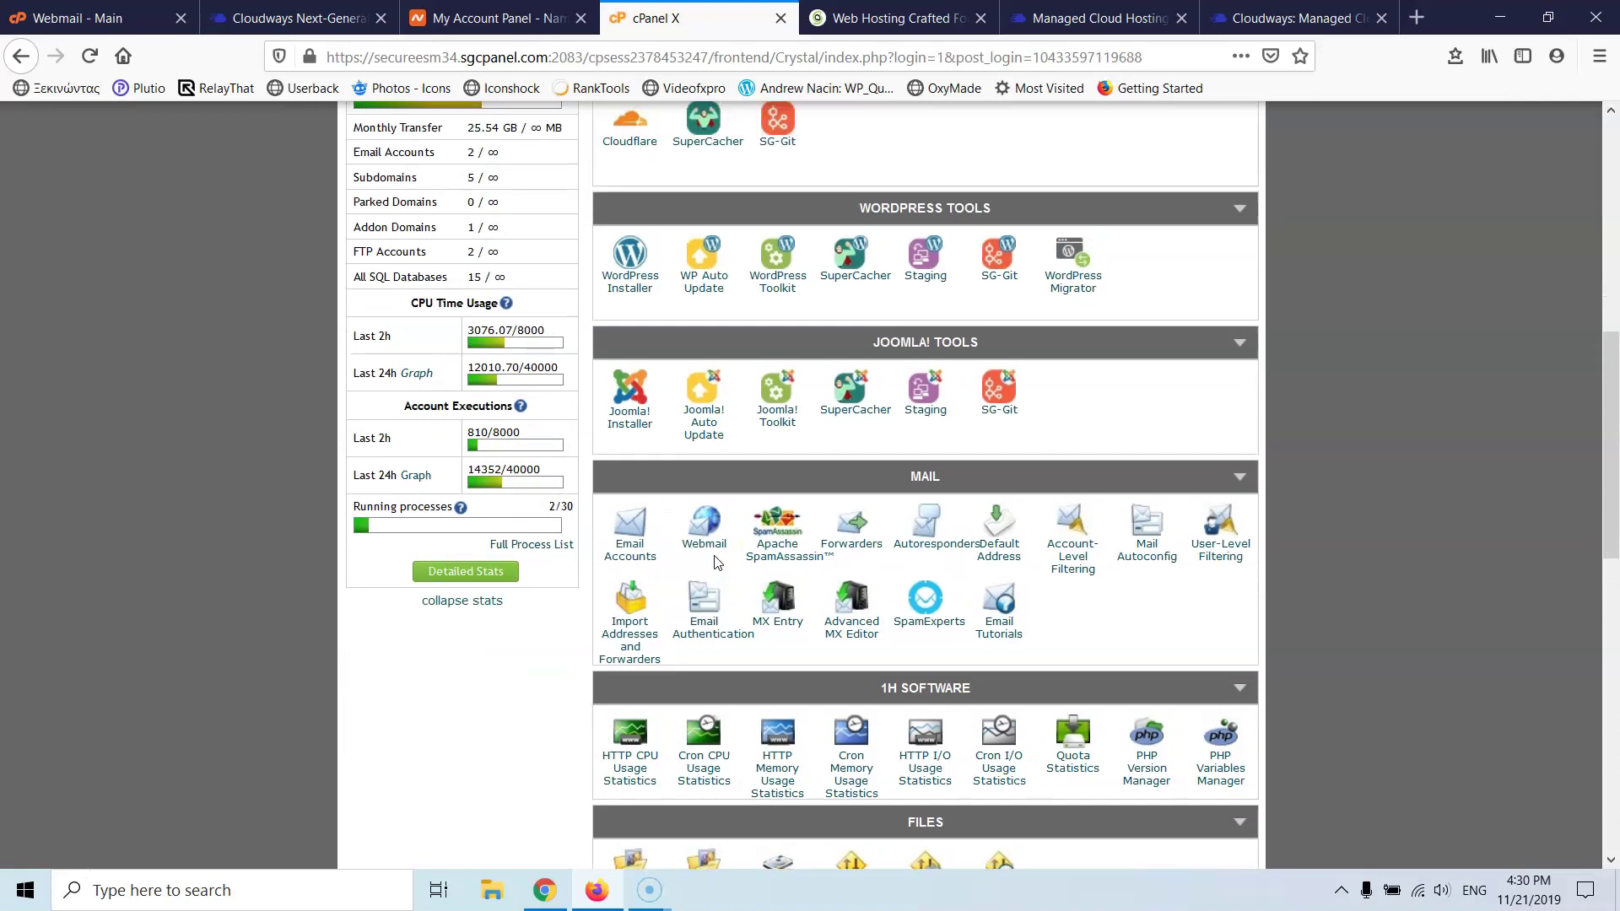
scroll(715, 560, "down", 3)
scroll(875, 574, "up", 2)
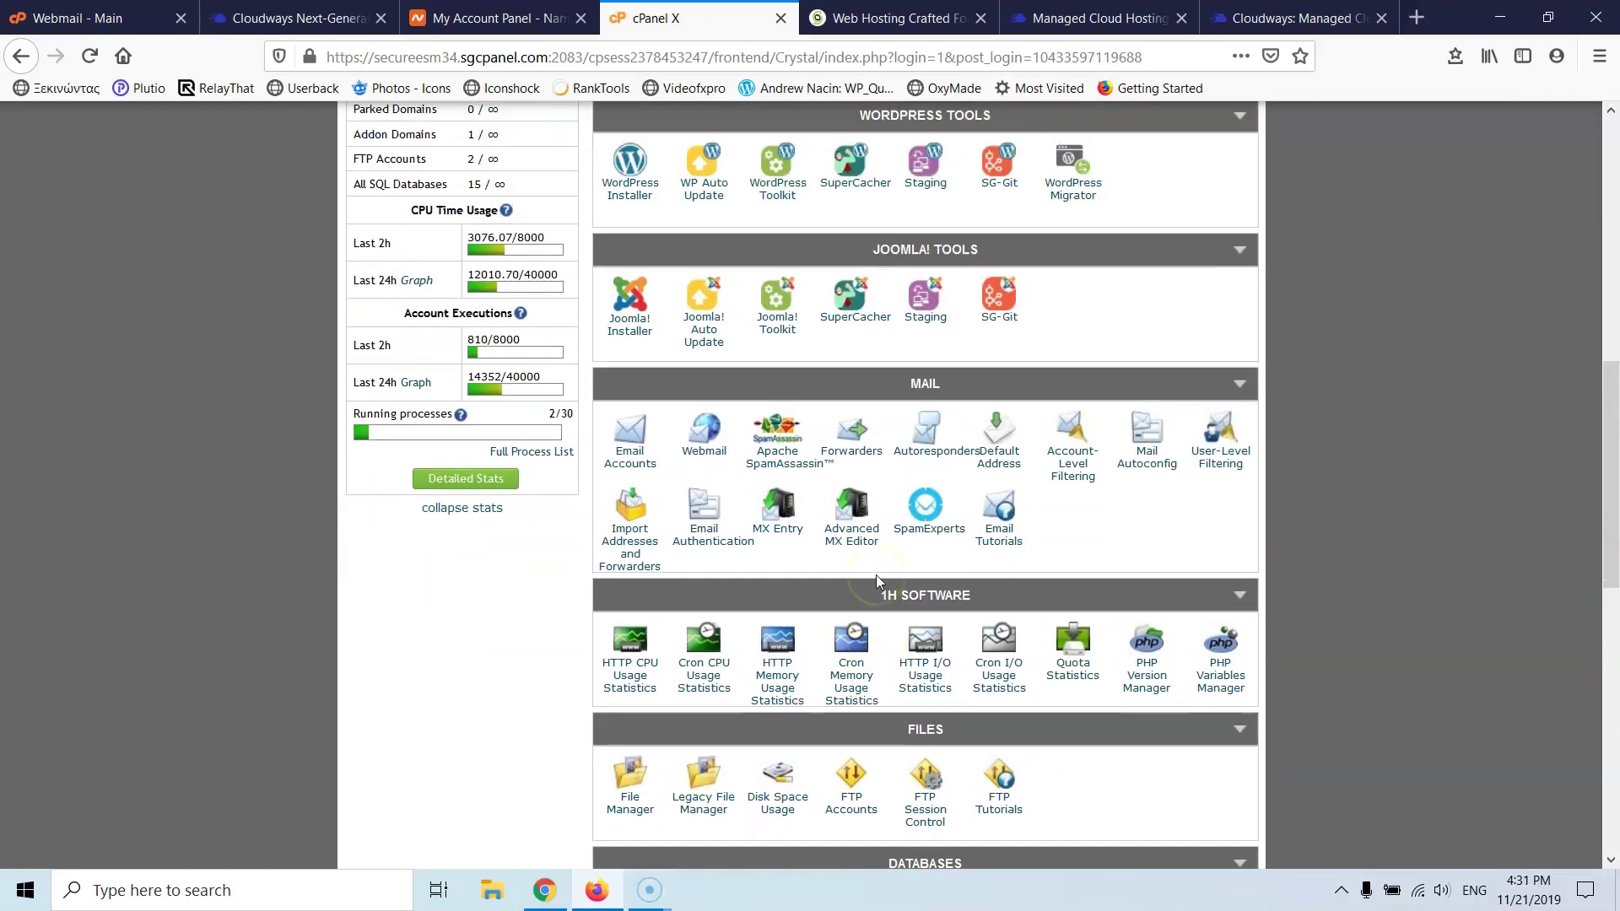
scroll(876, 574, "up", 6)
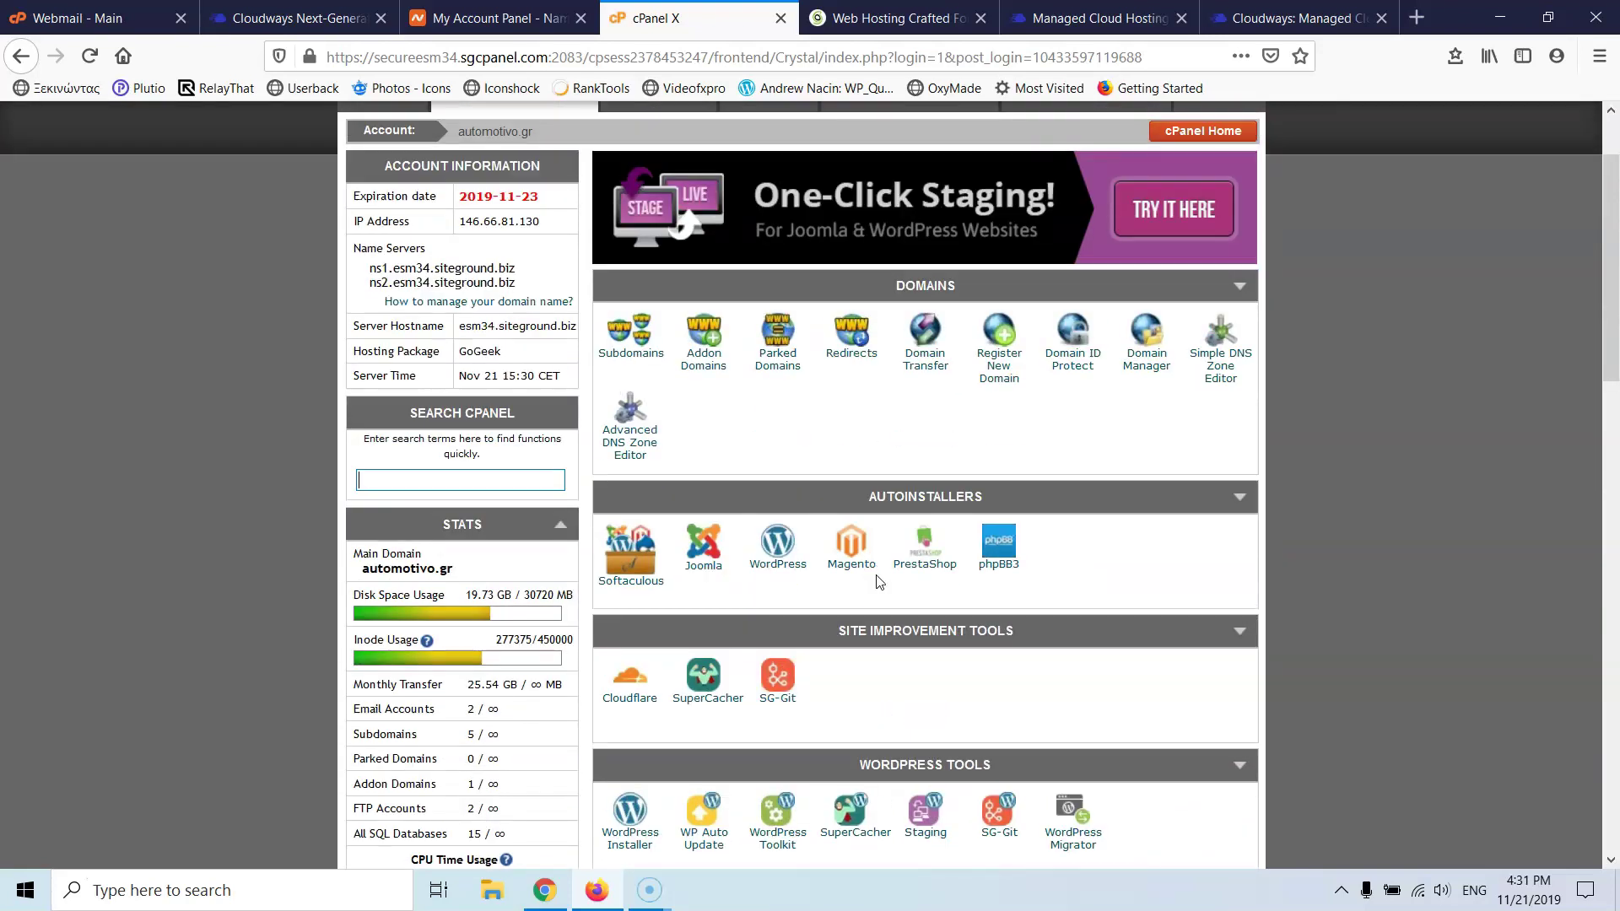
scroll(876, 581, "down", 4)
scroll(876, 575, "down", 2)
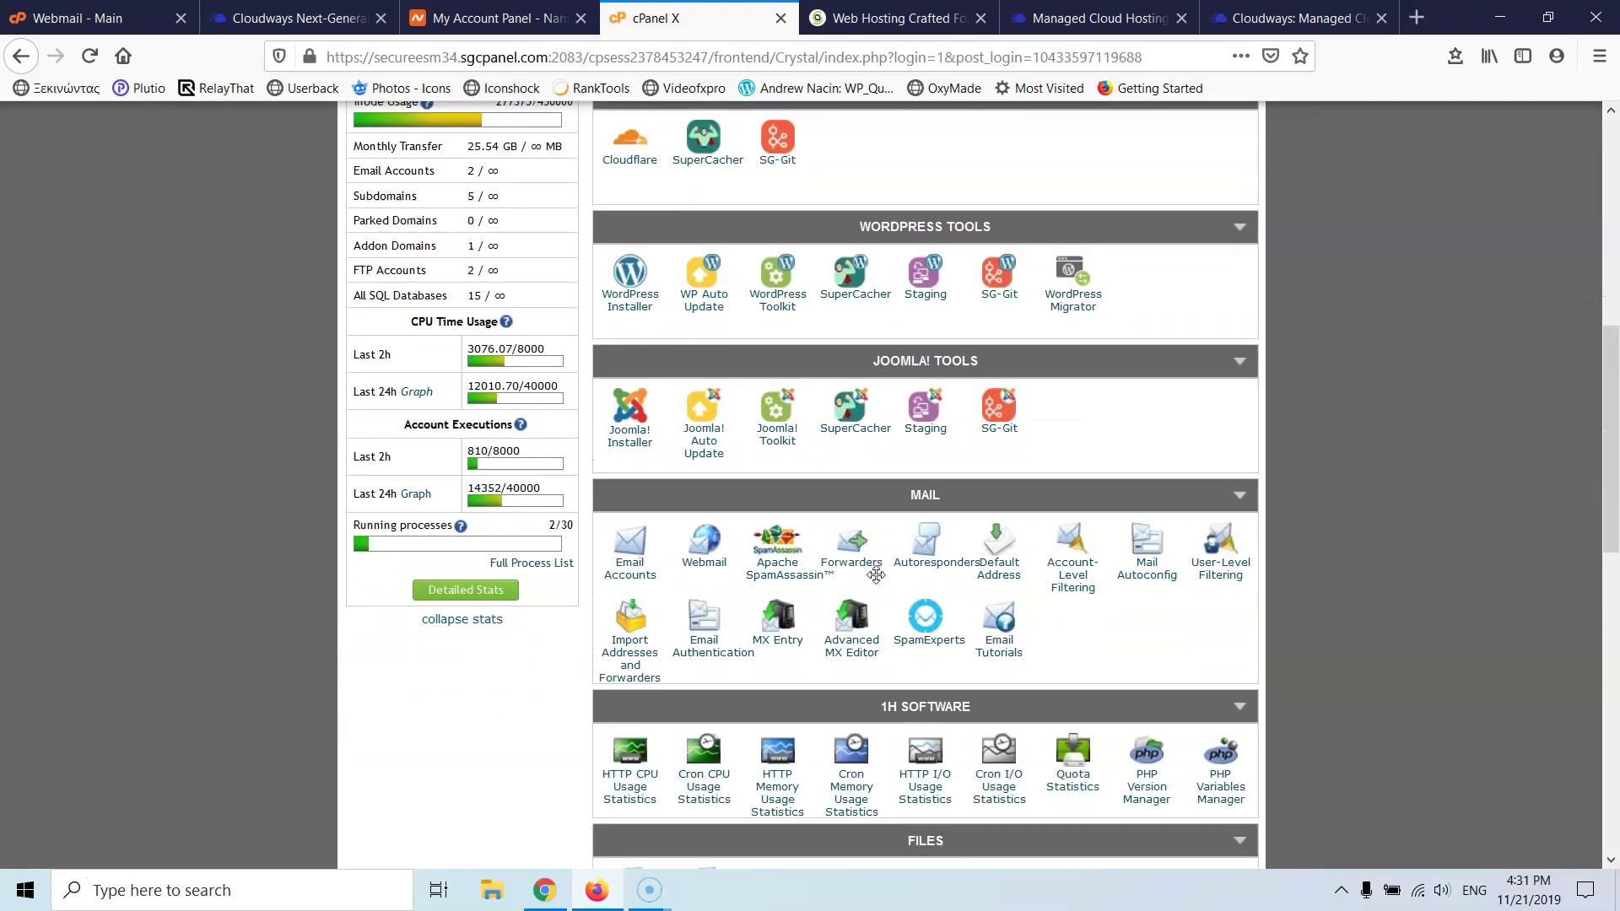
- Review public_html's PHP options in SiteGround (7.2.24 set, 7.4.0 listed), then return to Cloudways
left_click(1156, 679)
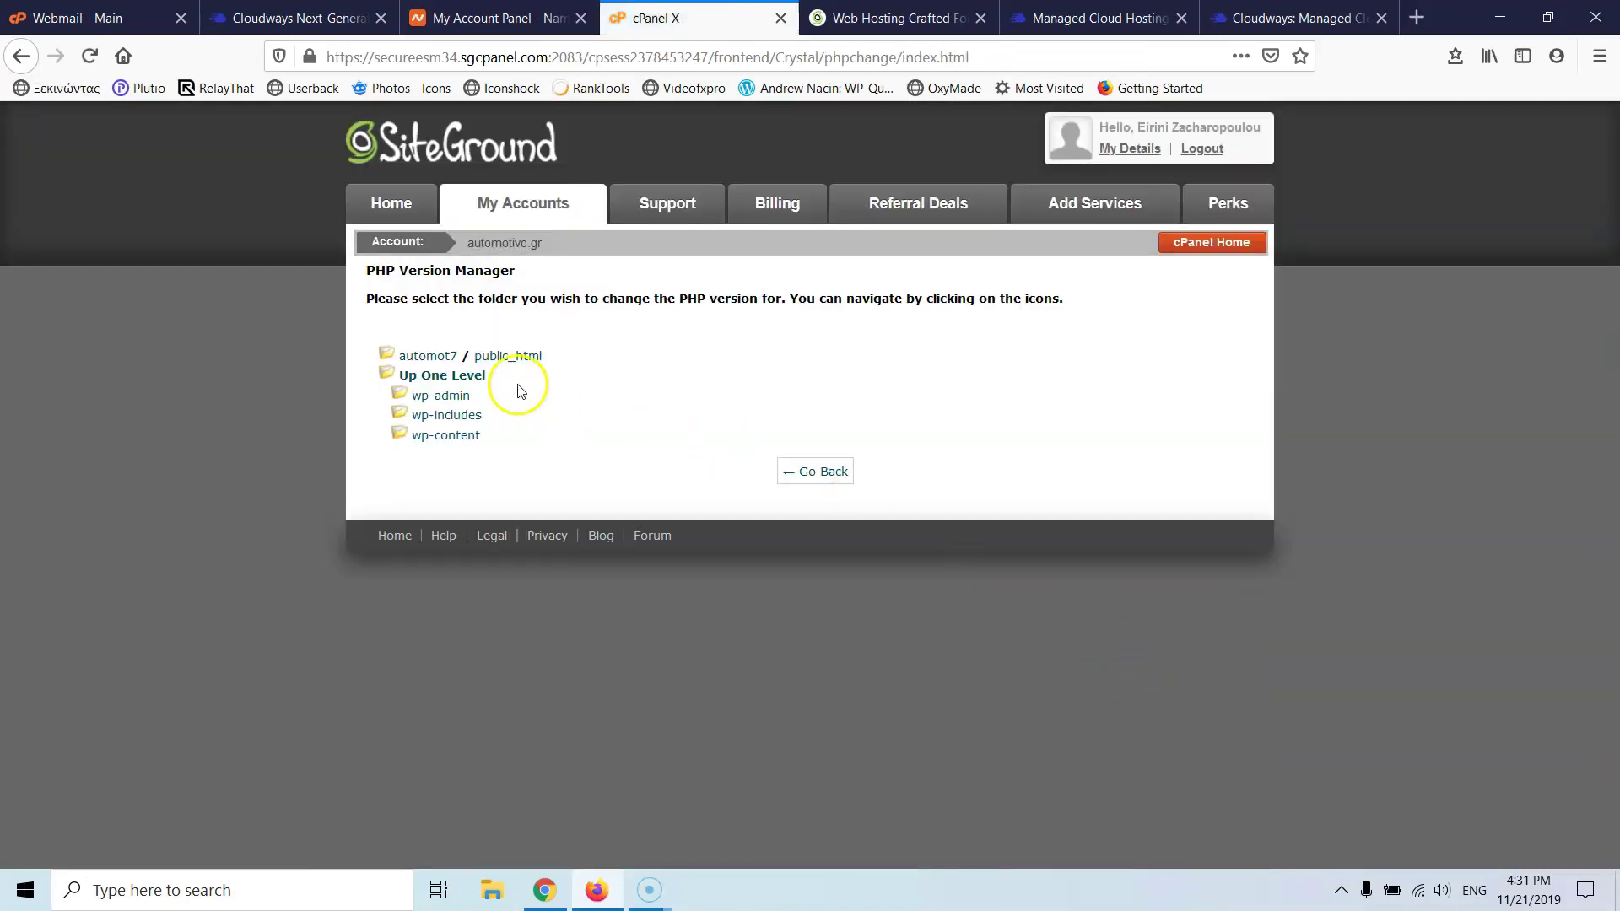
left_click(499, 357)
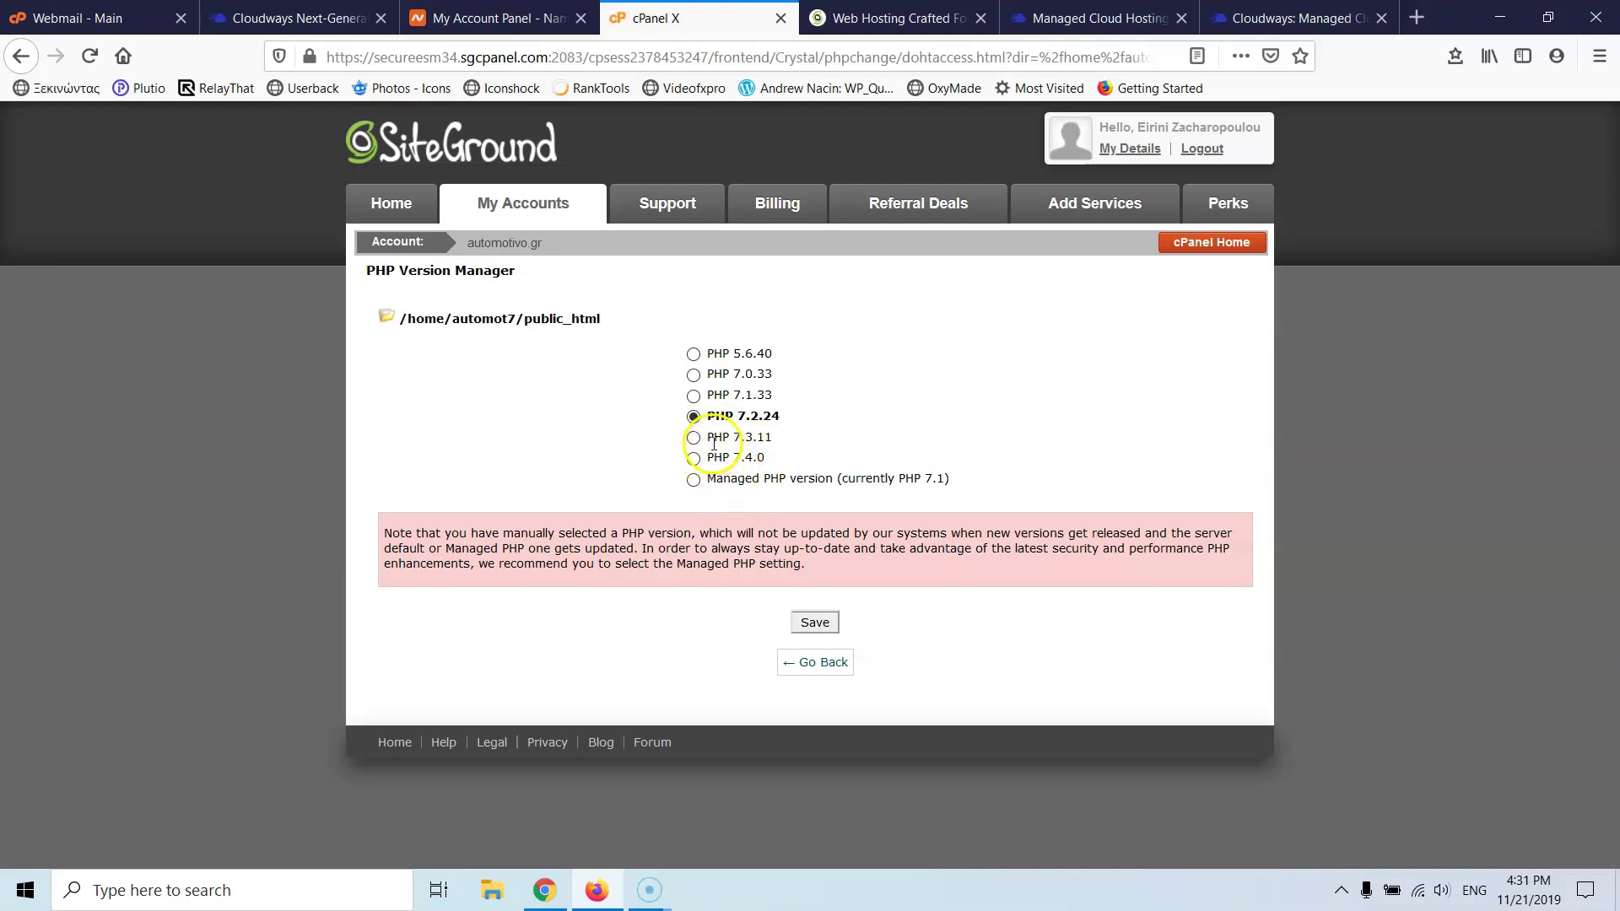
left_click_drag(764, 458, 710, 462)
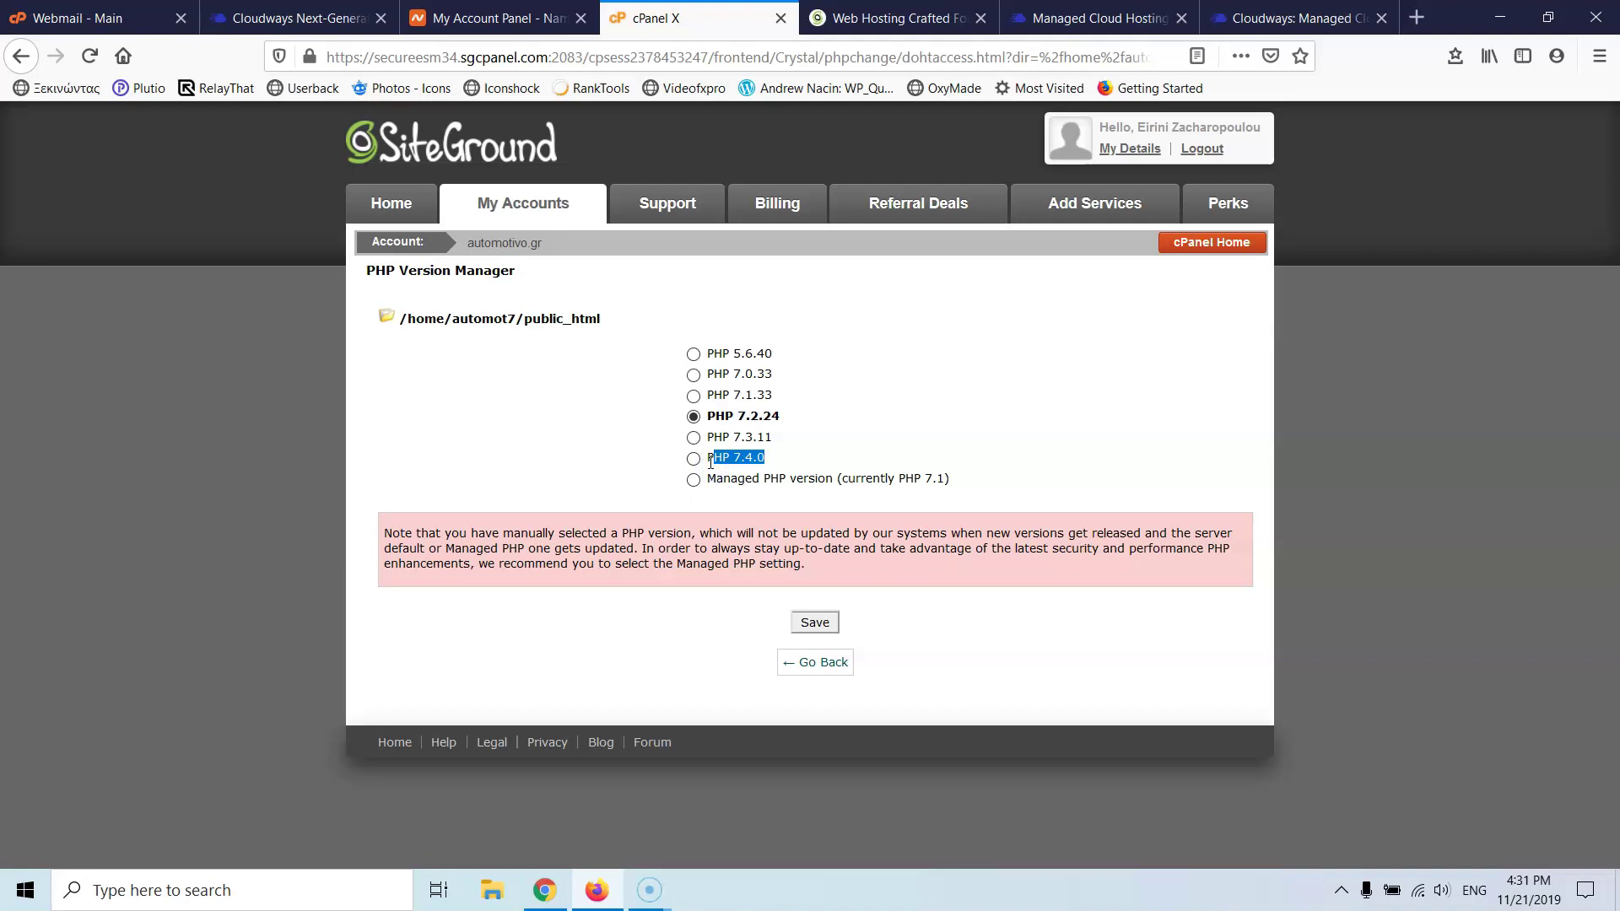
left_click(291, 18)
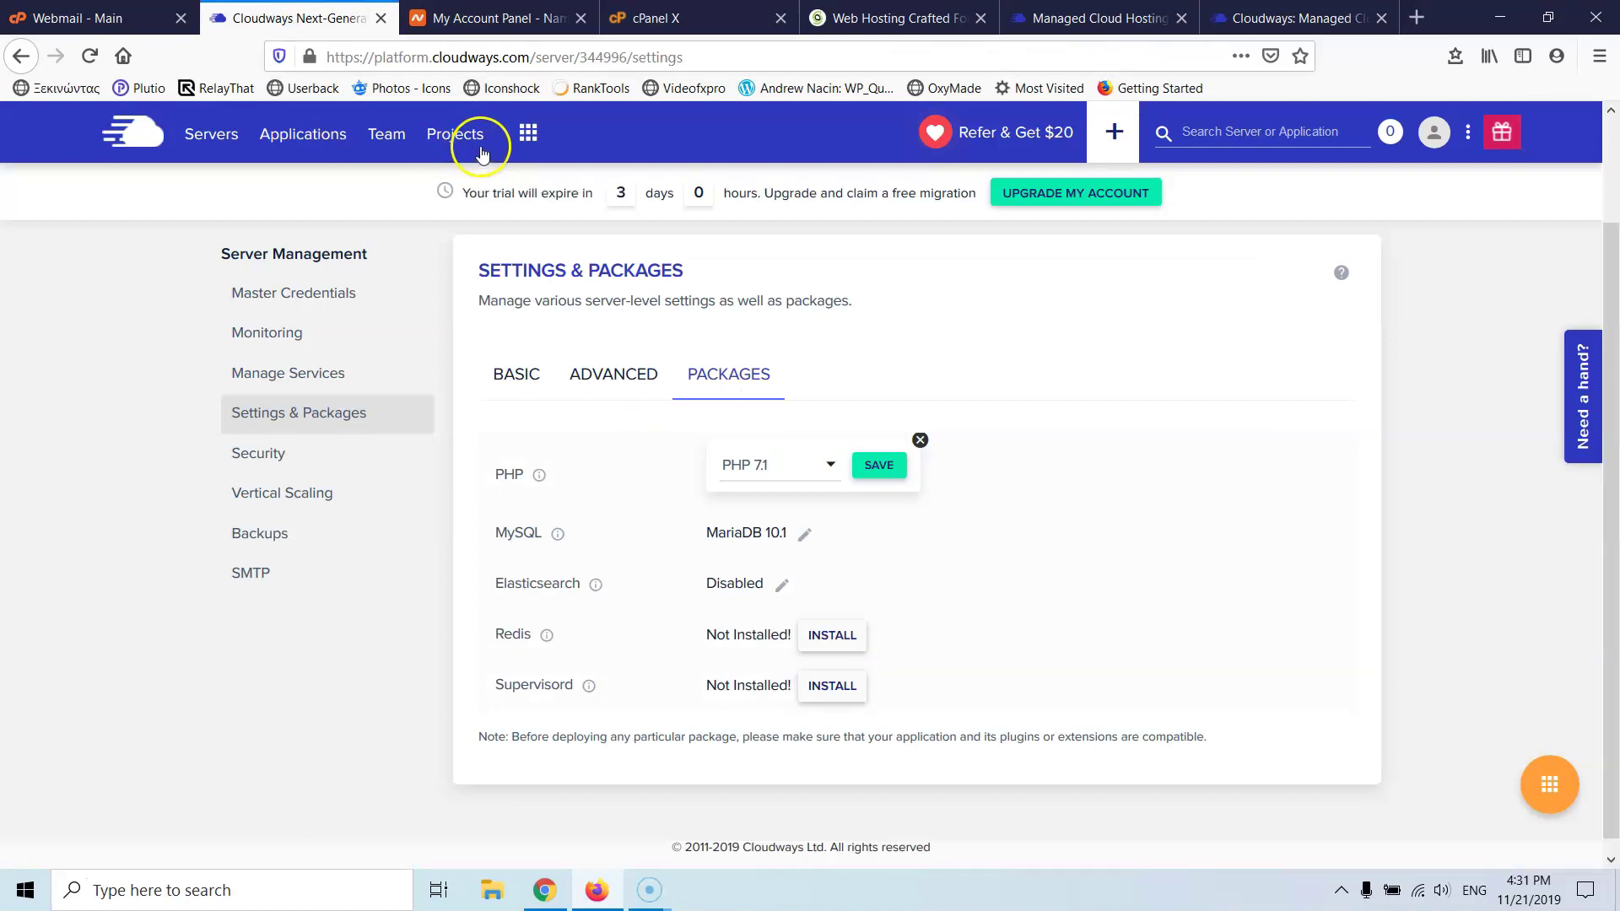
- Open the Stratos server (2GB, Vultr Frankfurt) from the Cloudways Servers list
left_click(211, 139)
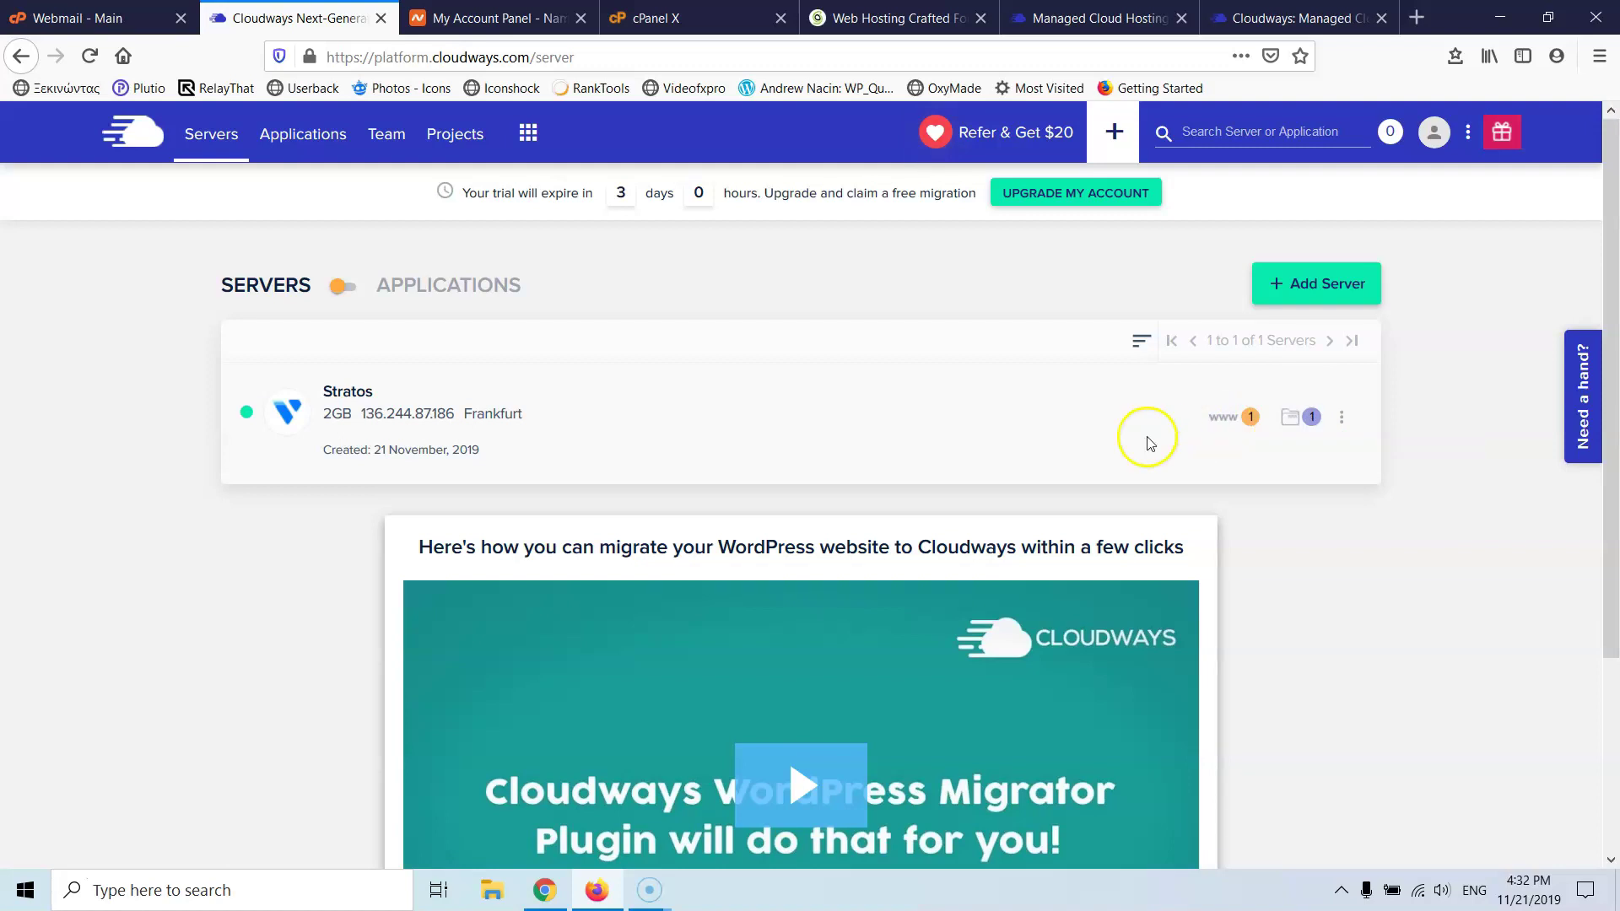
left_click(490, 409)
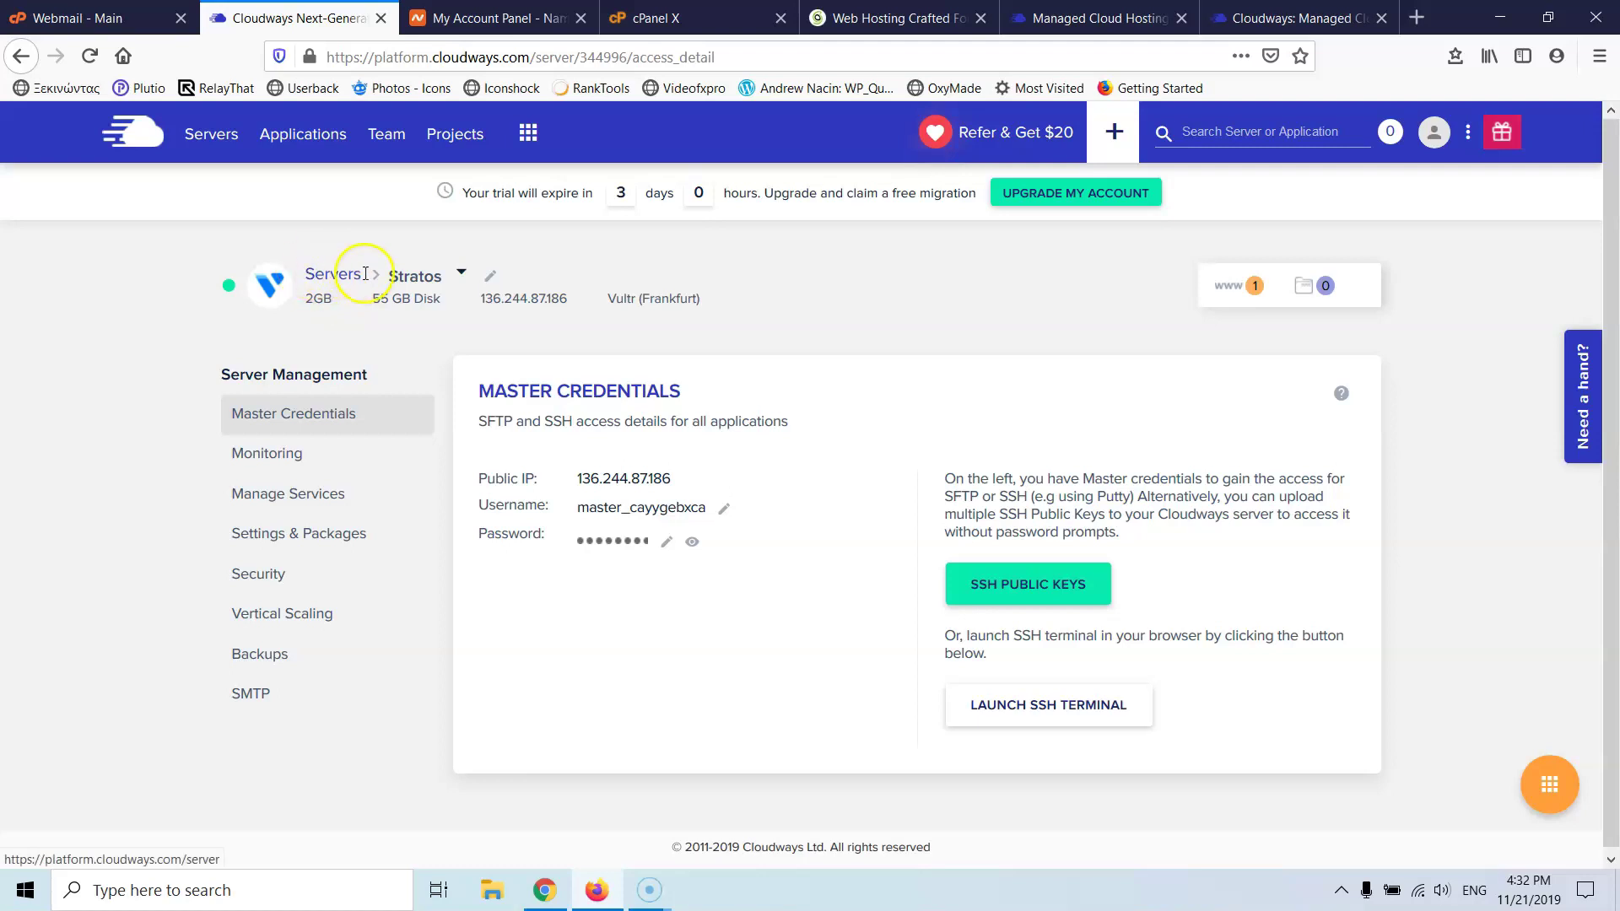
left_click(458, 282)
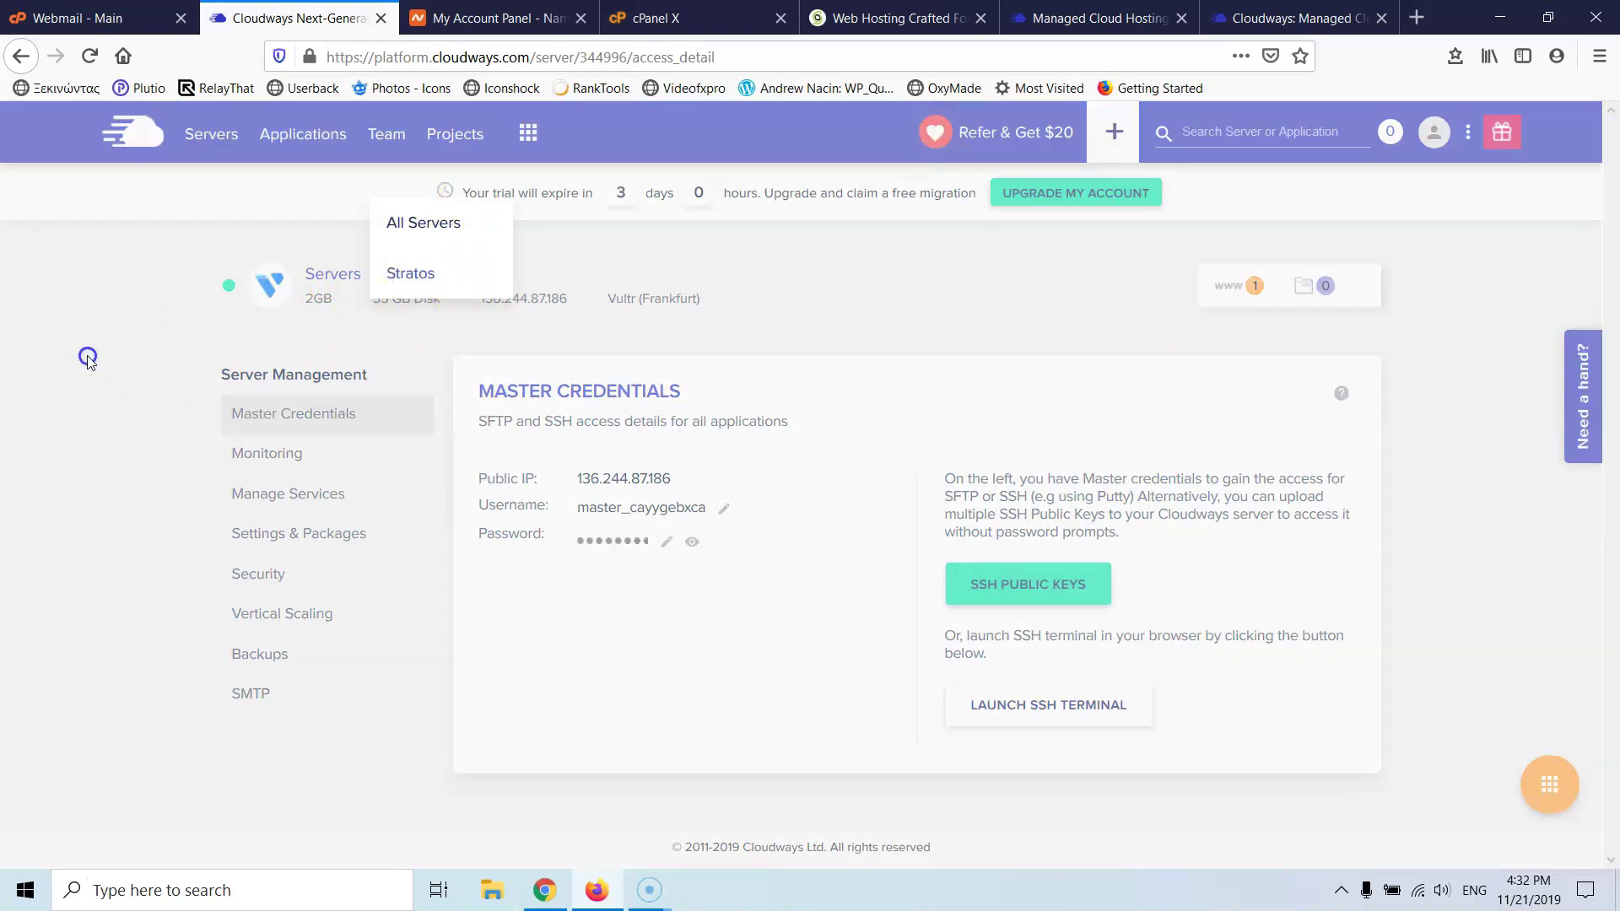
left_click(94, 353)
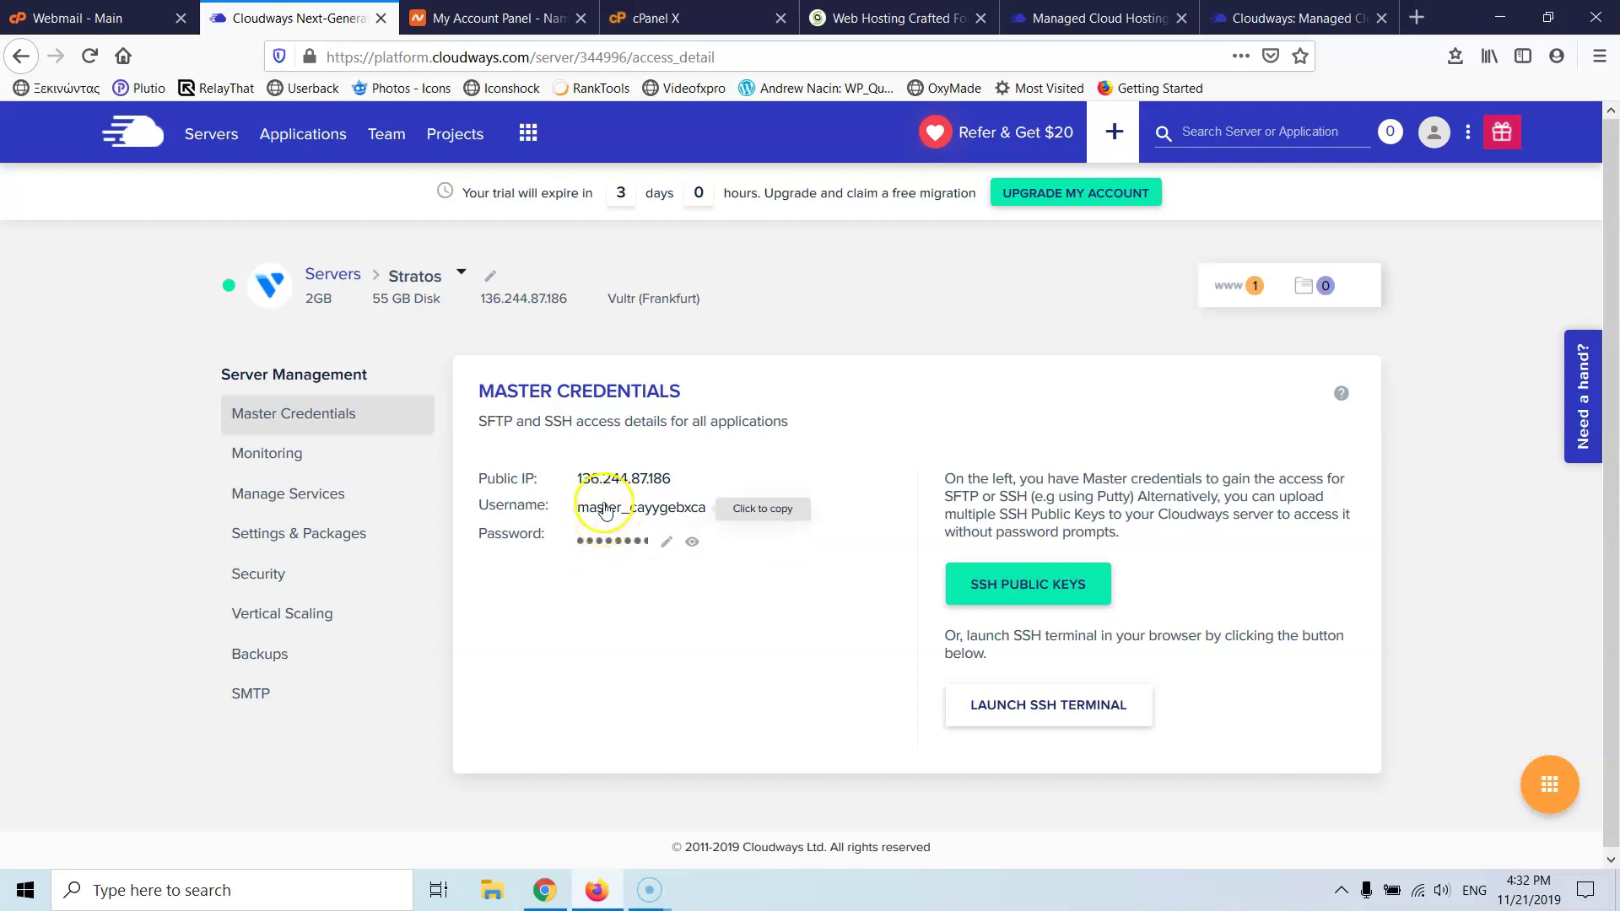
left_click(600, 512)
left_click(680, 705)
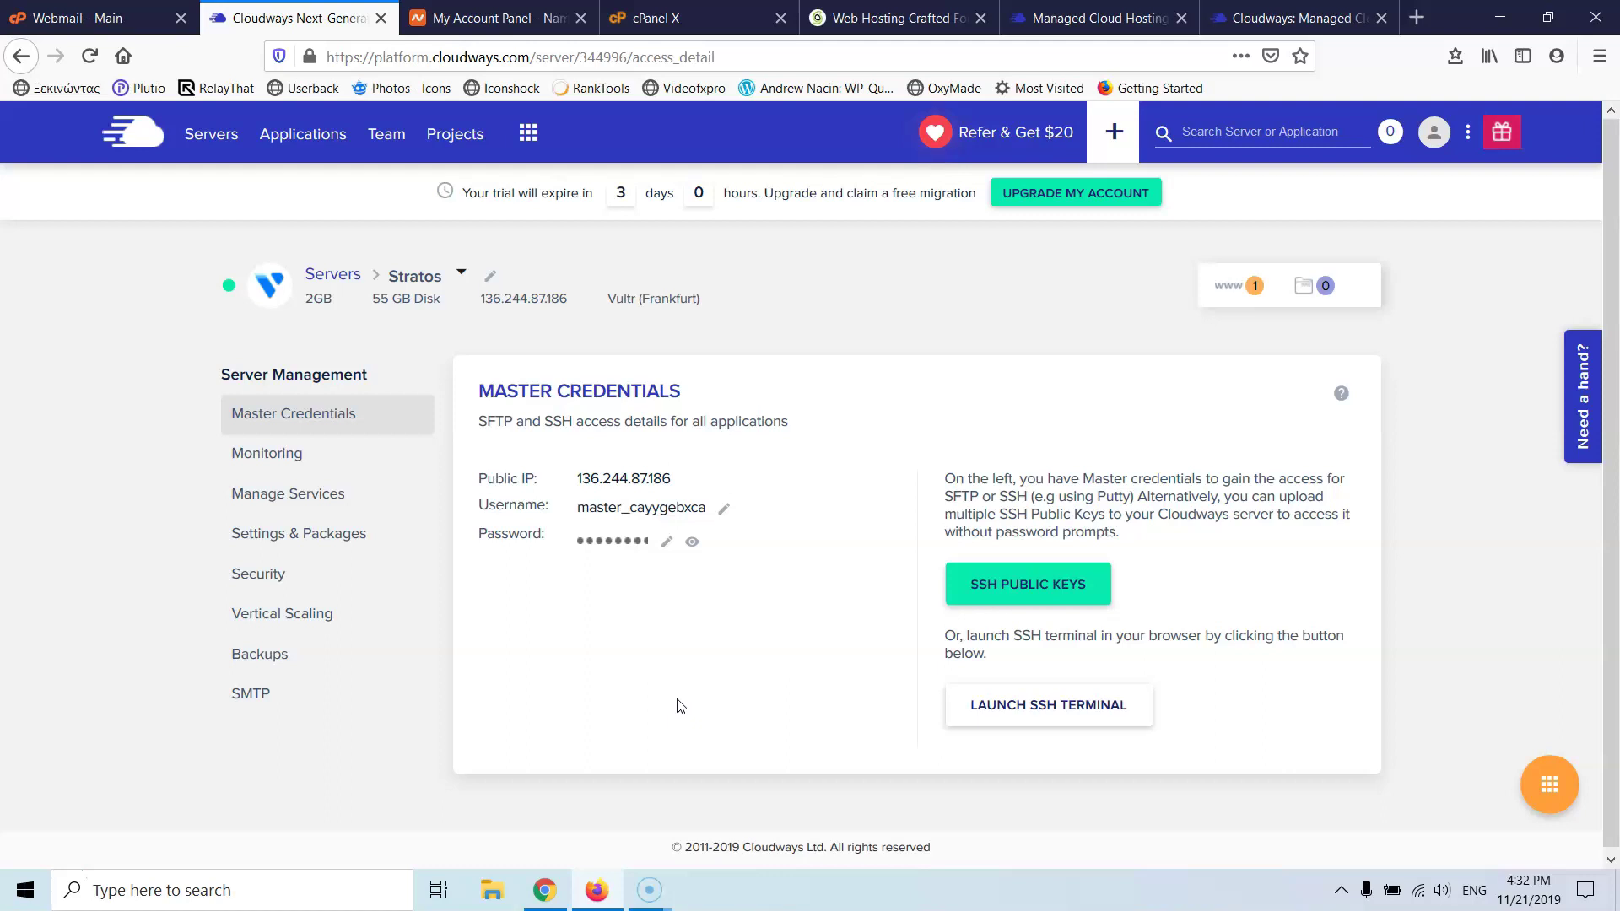
left_click(674, 713)
left_click(318, 456)
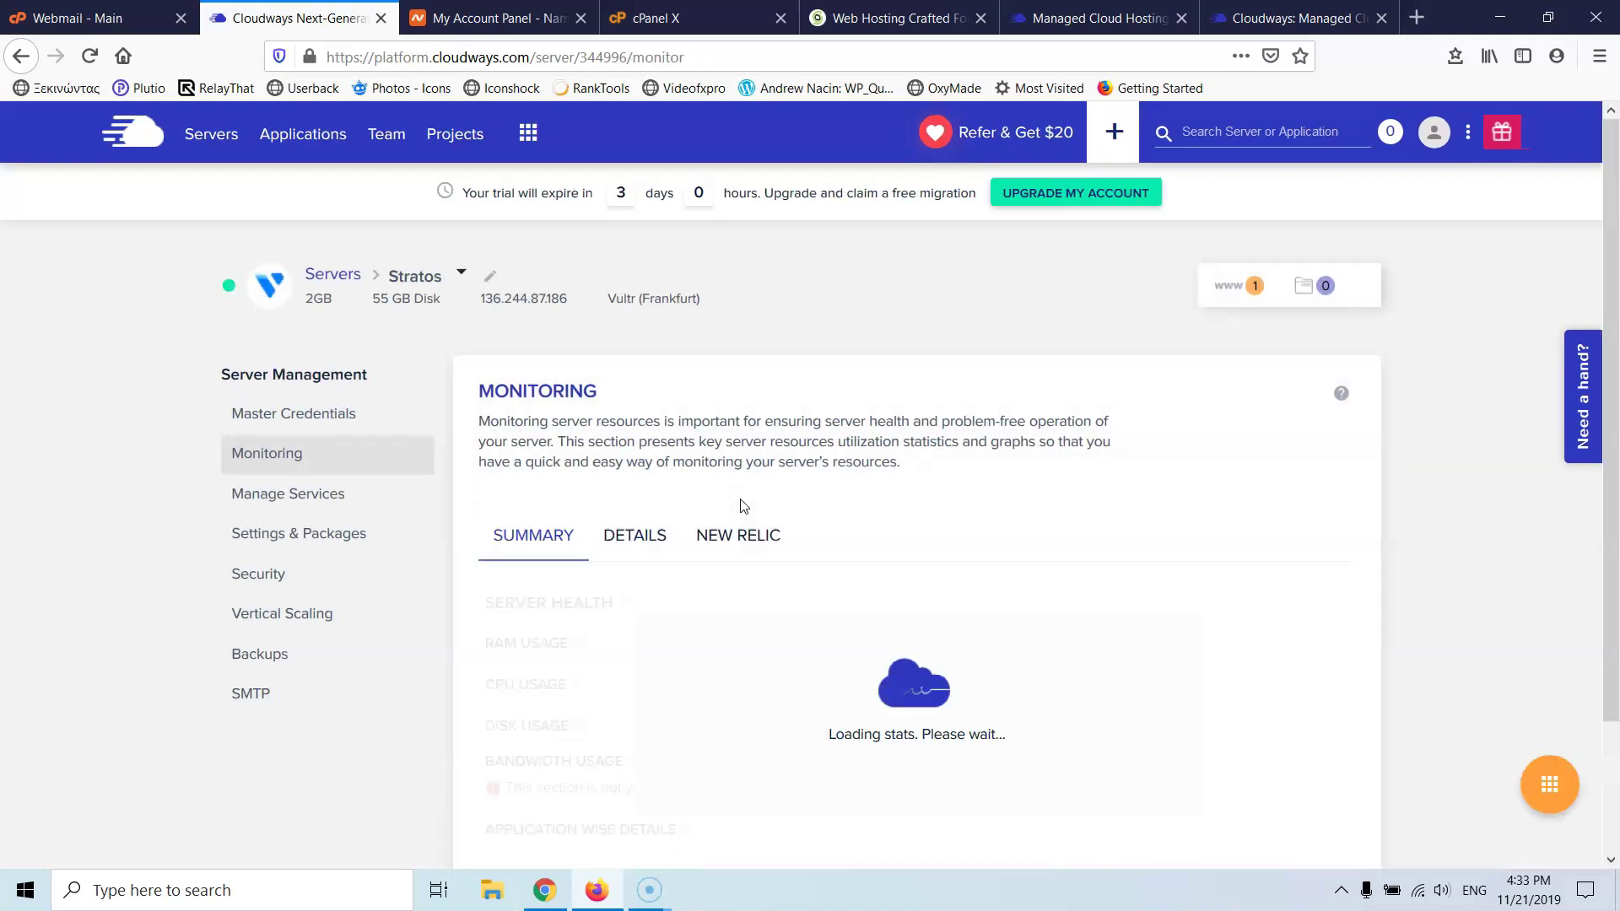
- Show Stratos's Monitoring stats, then move to SiteGround's cPanel PHP Version Manager
scroll(749, 497, "down", 3)
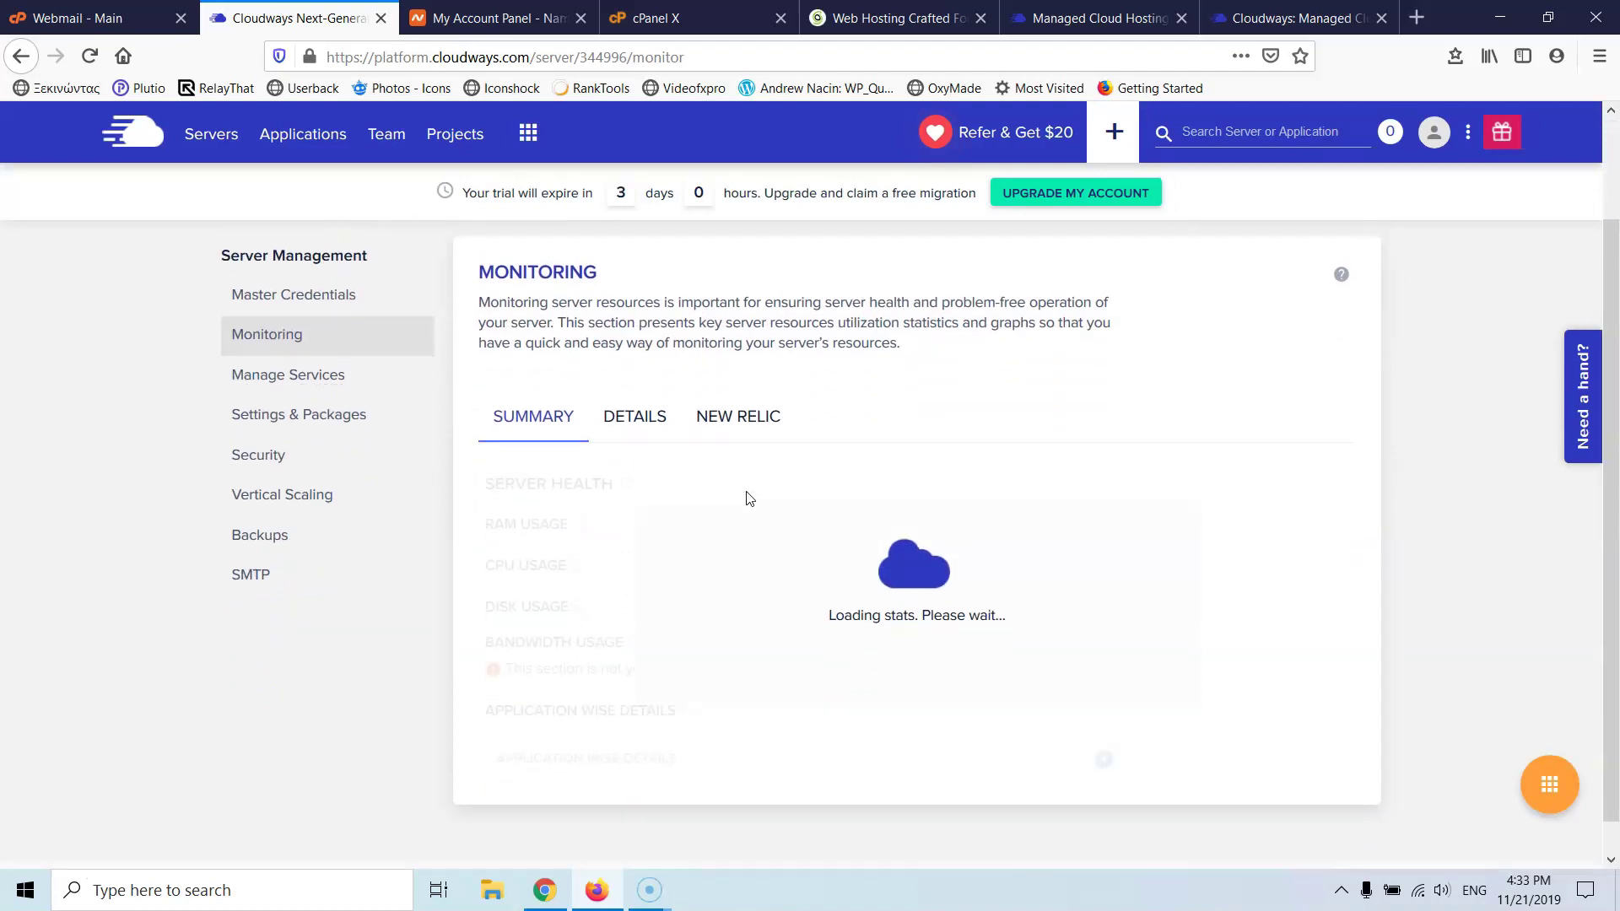
scroll(749, 497, "down", 1)
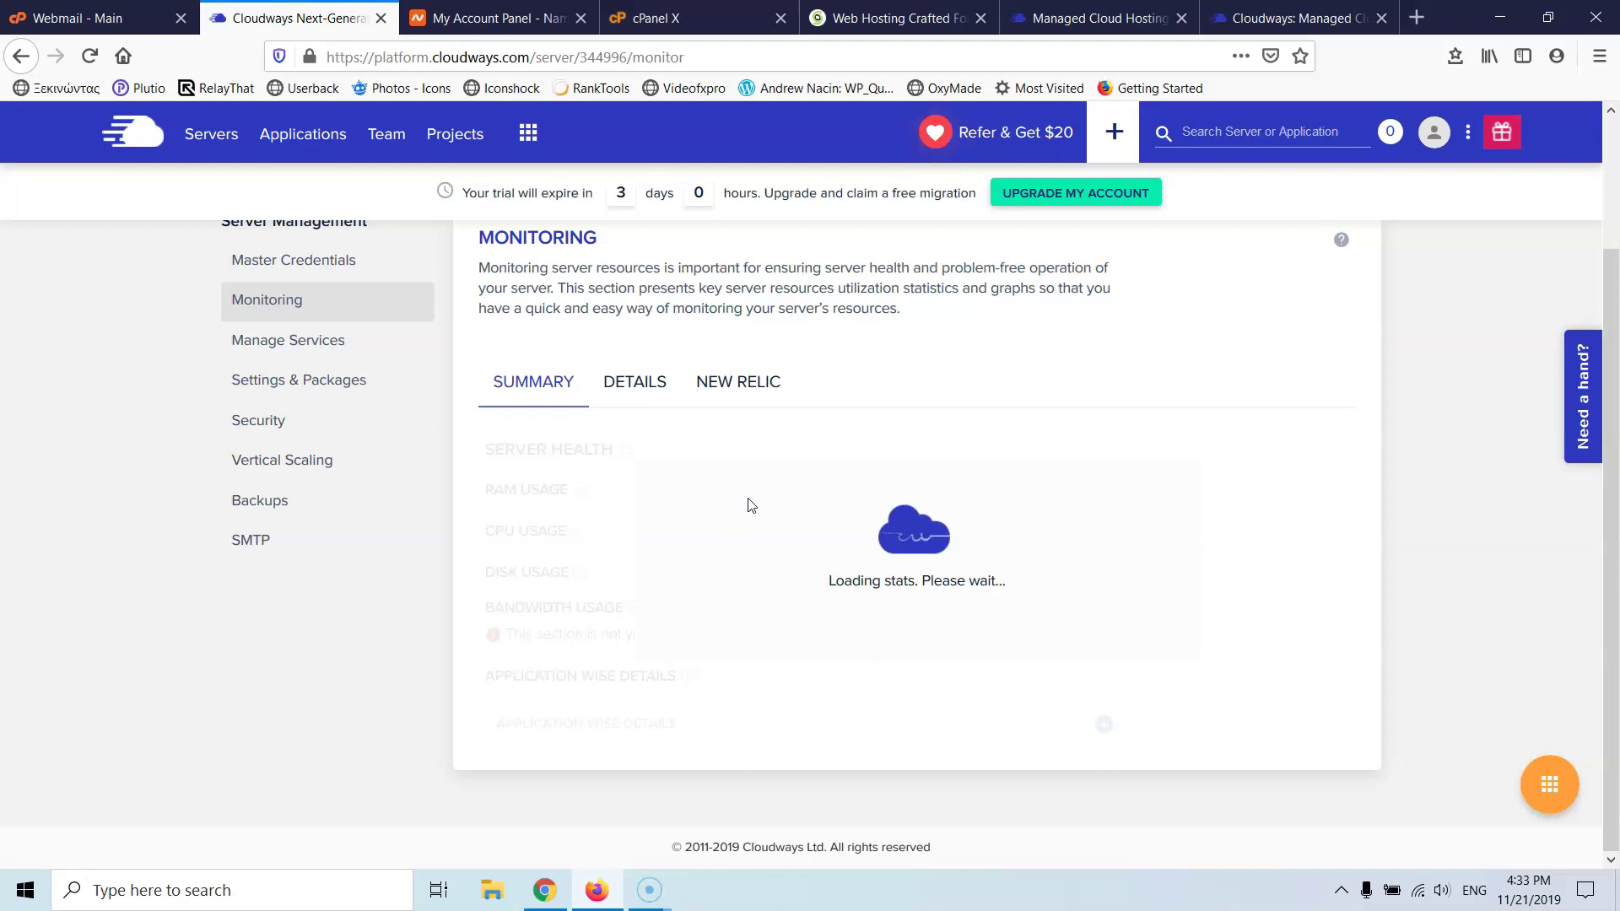
left_click(599, 435)
left_click(576, 396)
left_click(592, 395)
left_click(728, 19)
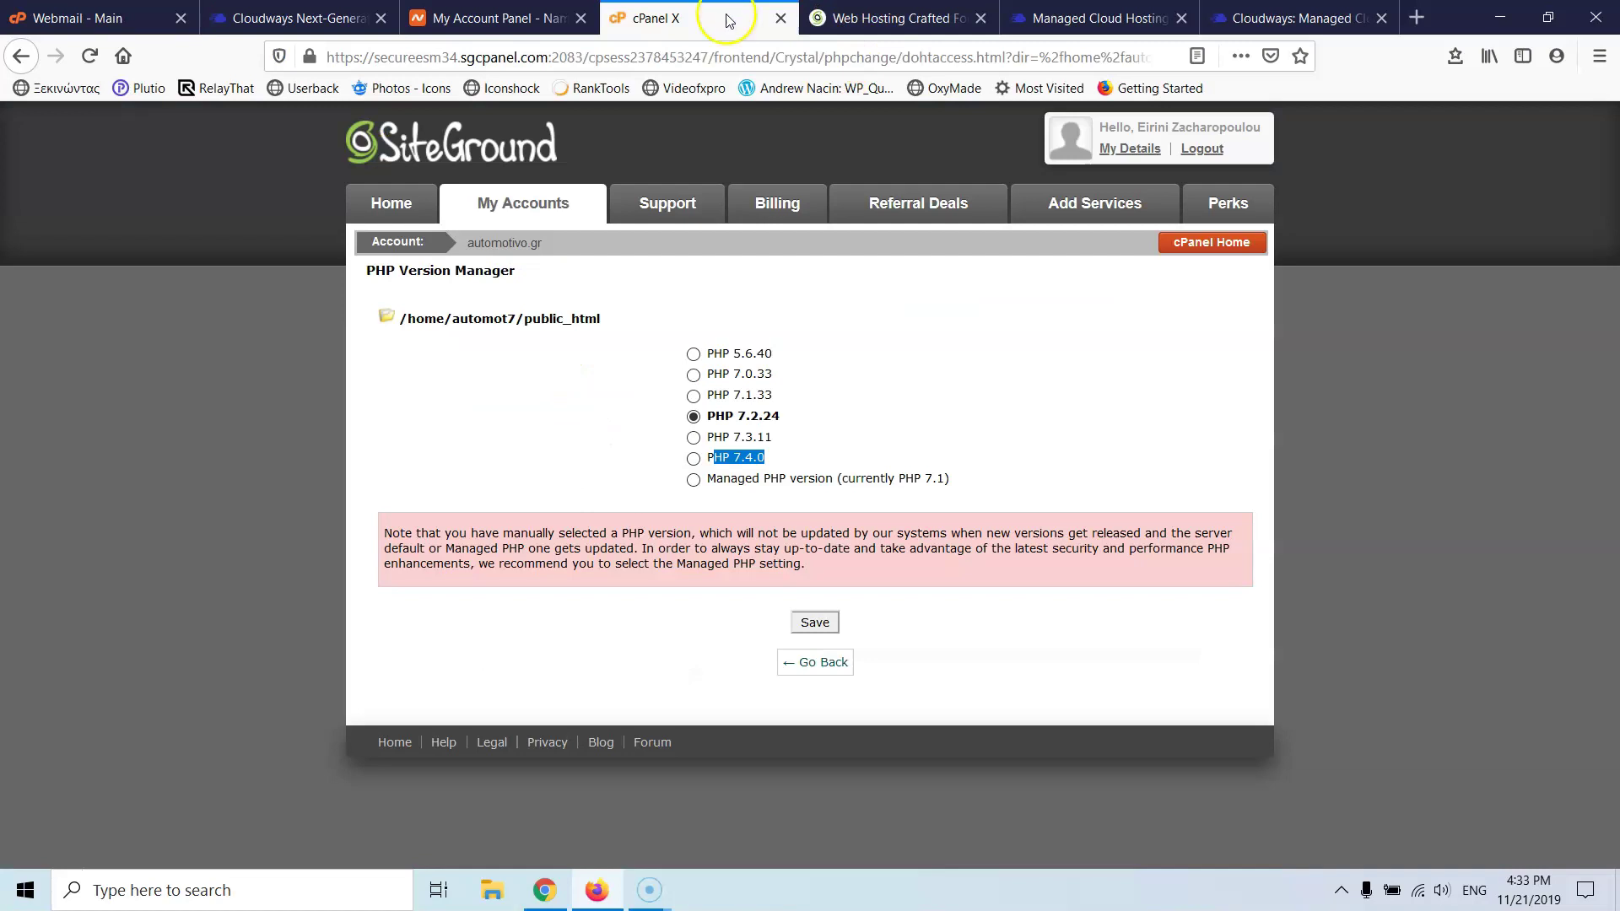
- Go back to automotivo.gr's Manage Account page and open Go to Admin Panel in a new tab
left_click(397, 204)
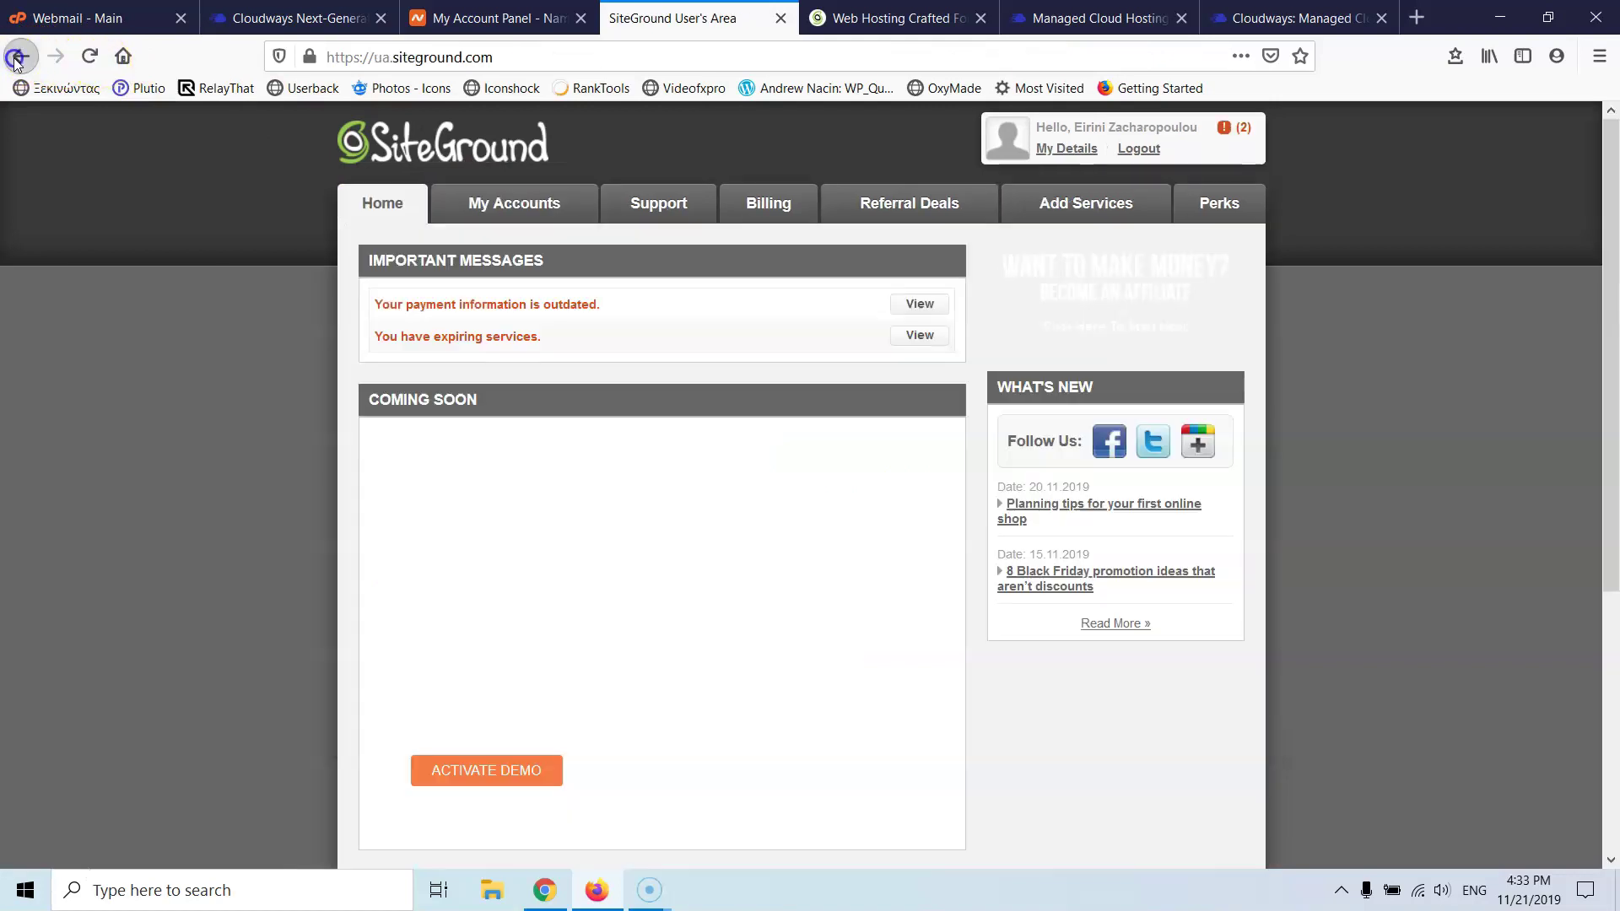
left_click(19, 58)
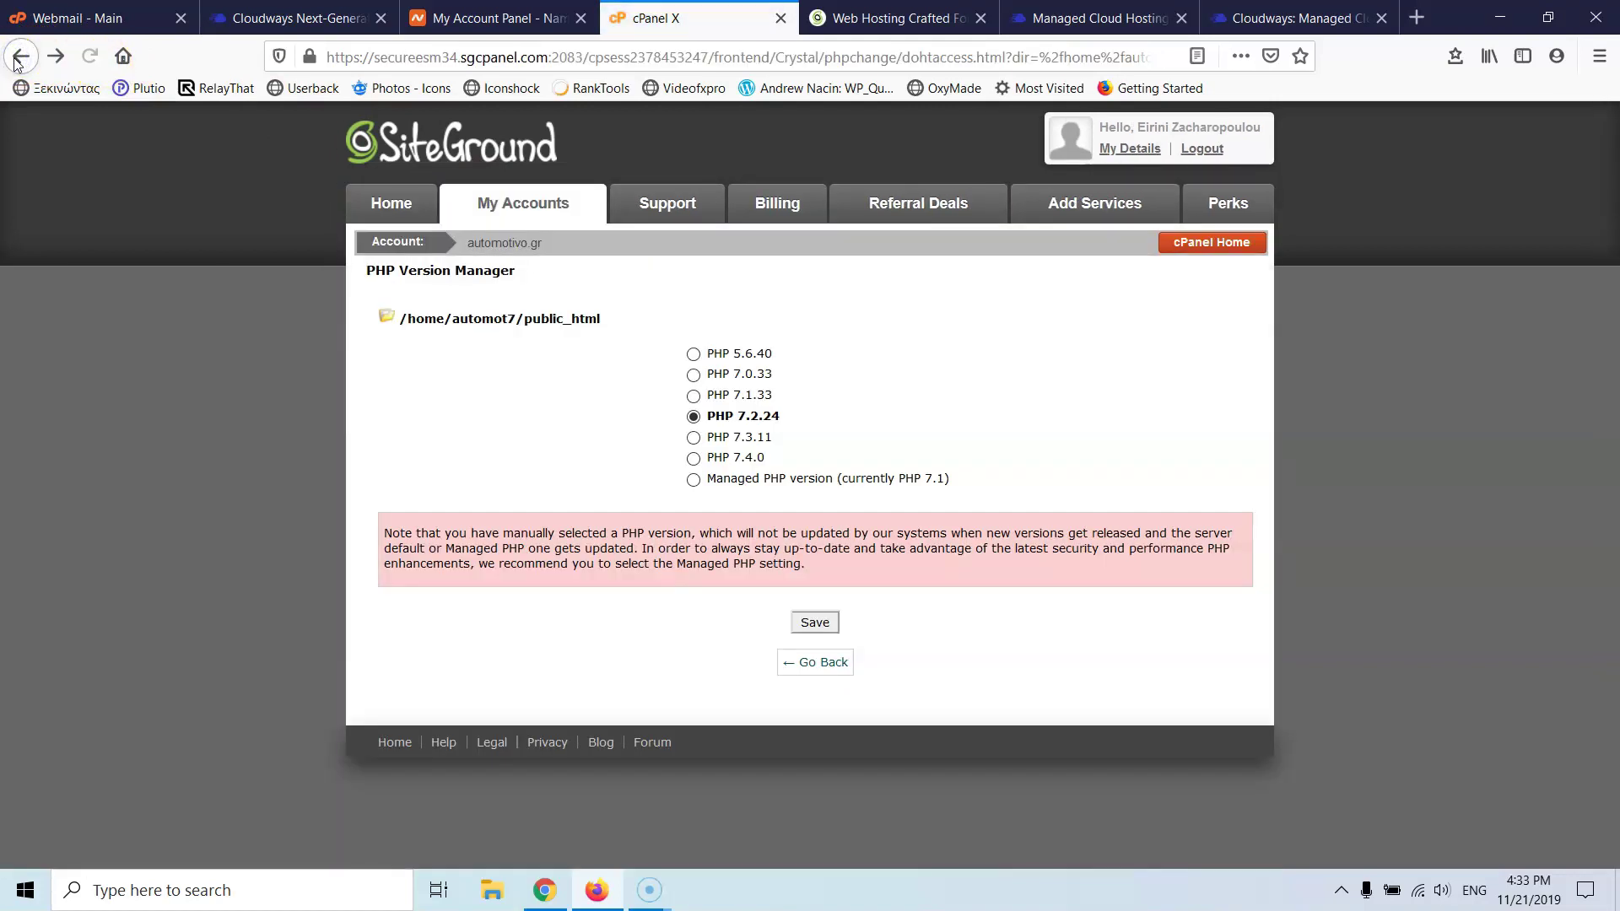
left_click(19, 57)
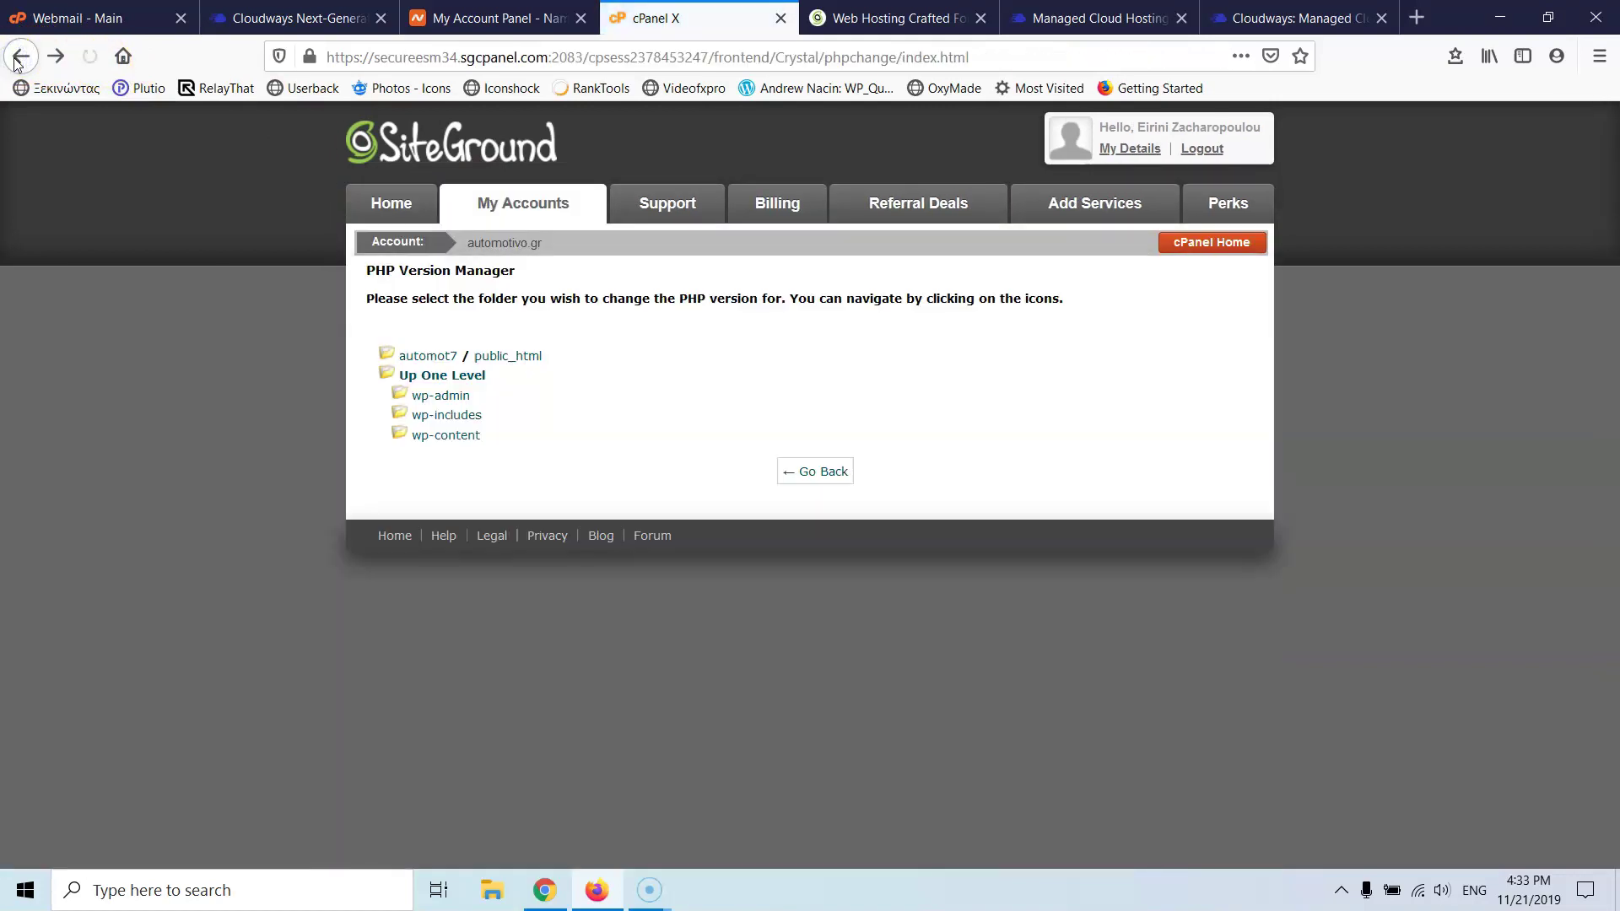
left_click(20, 57)
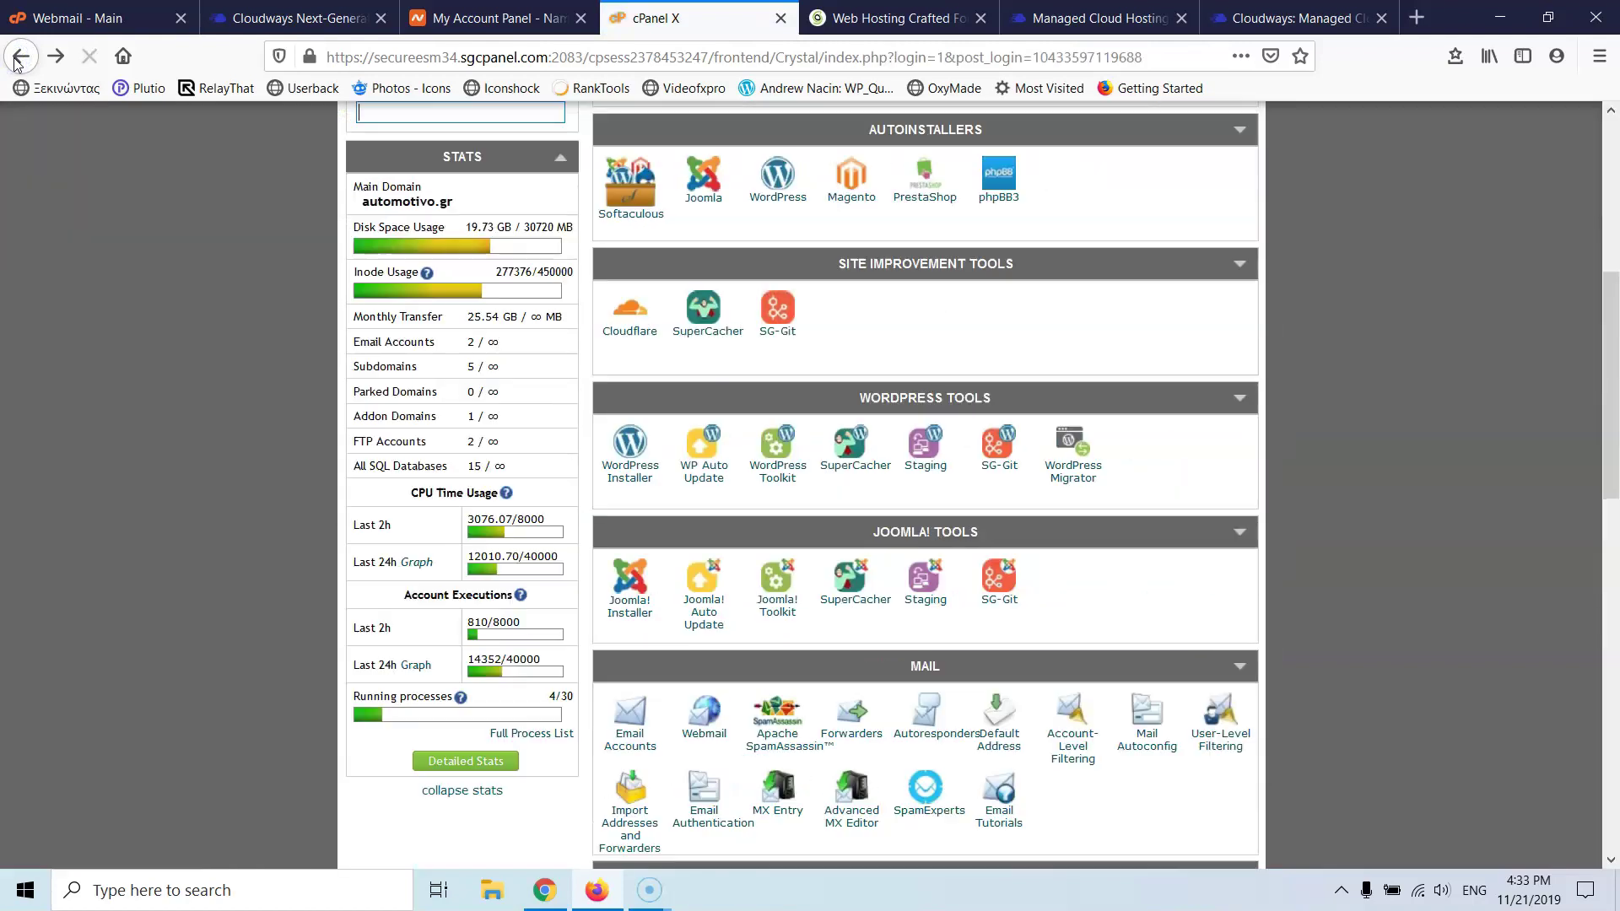
scroll(346, 236, "up", 5)
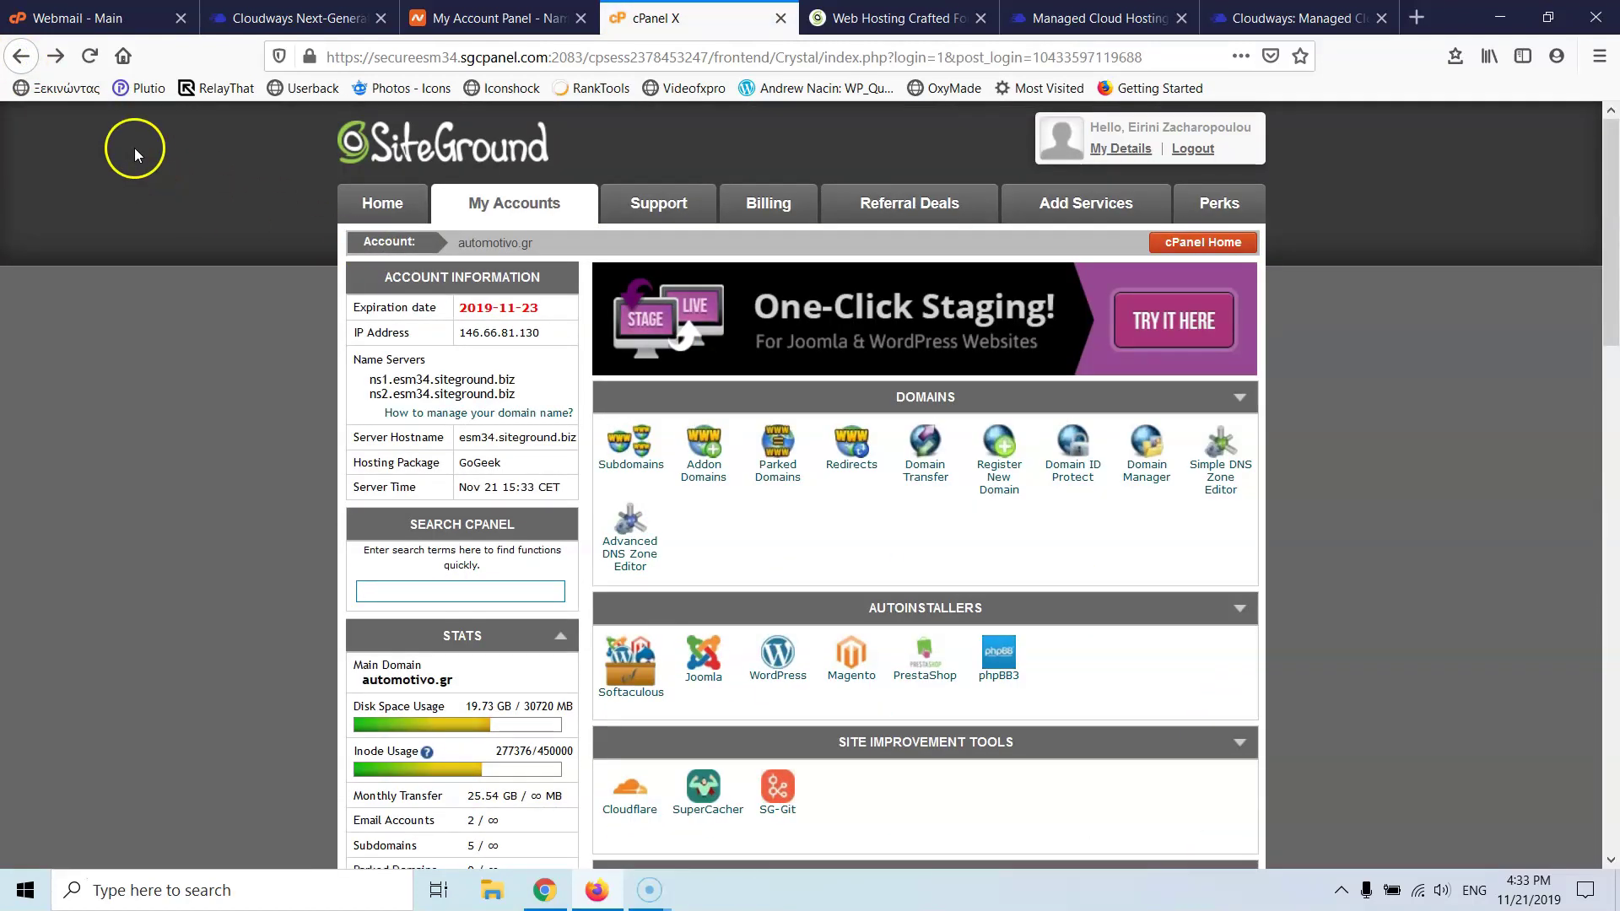
left_click(18, 57)
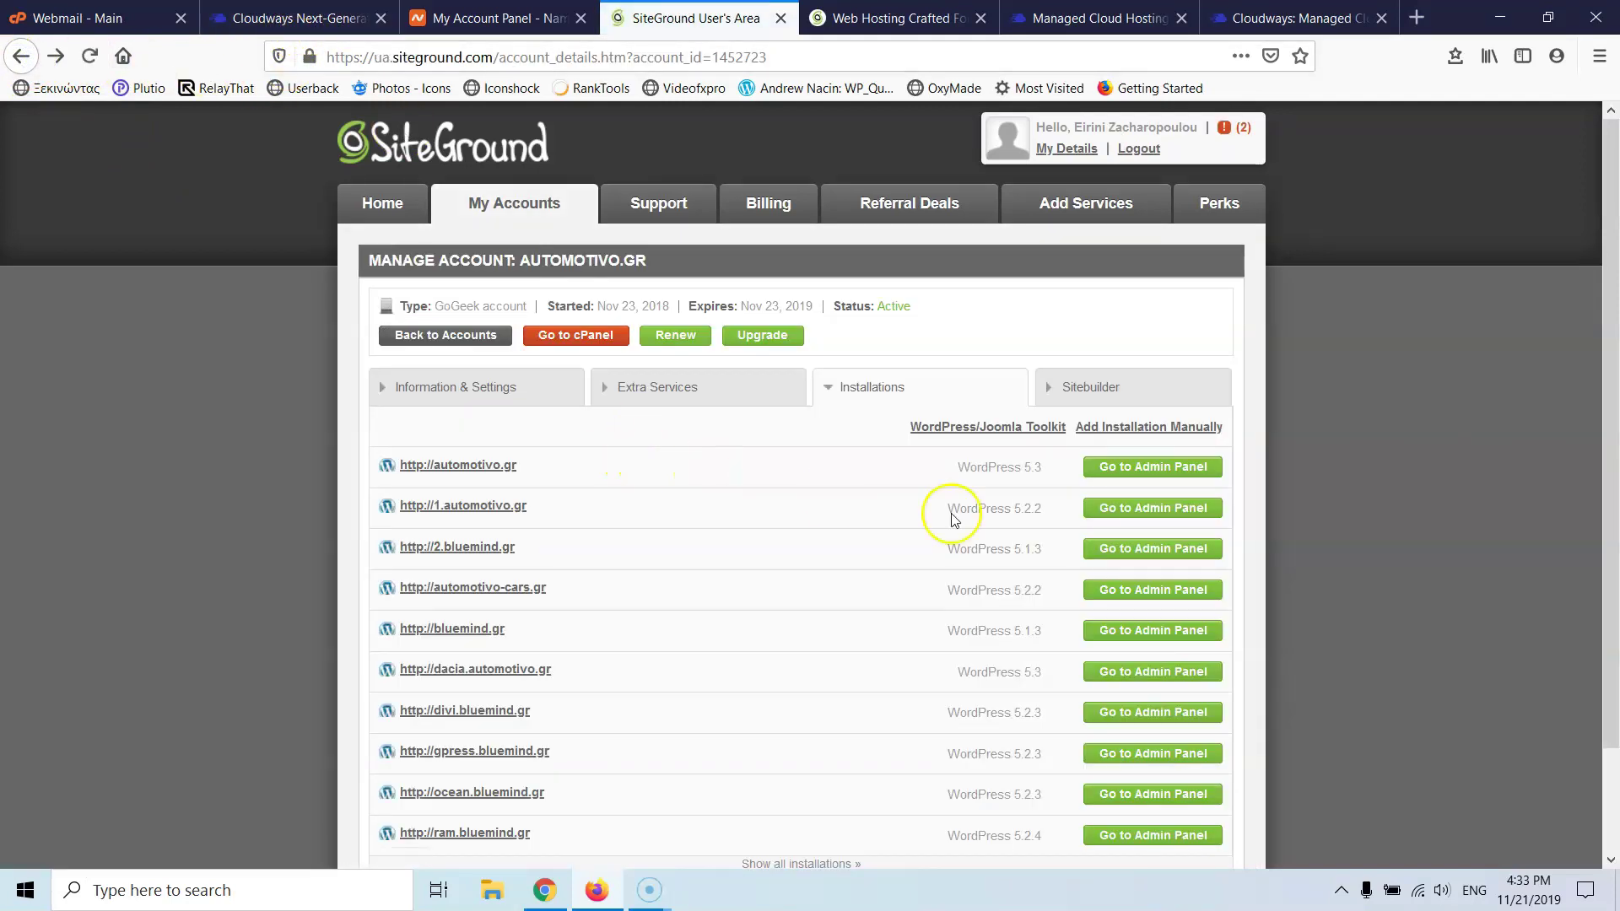
middle_click(1152, 469)
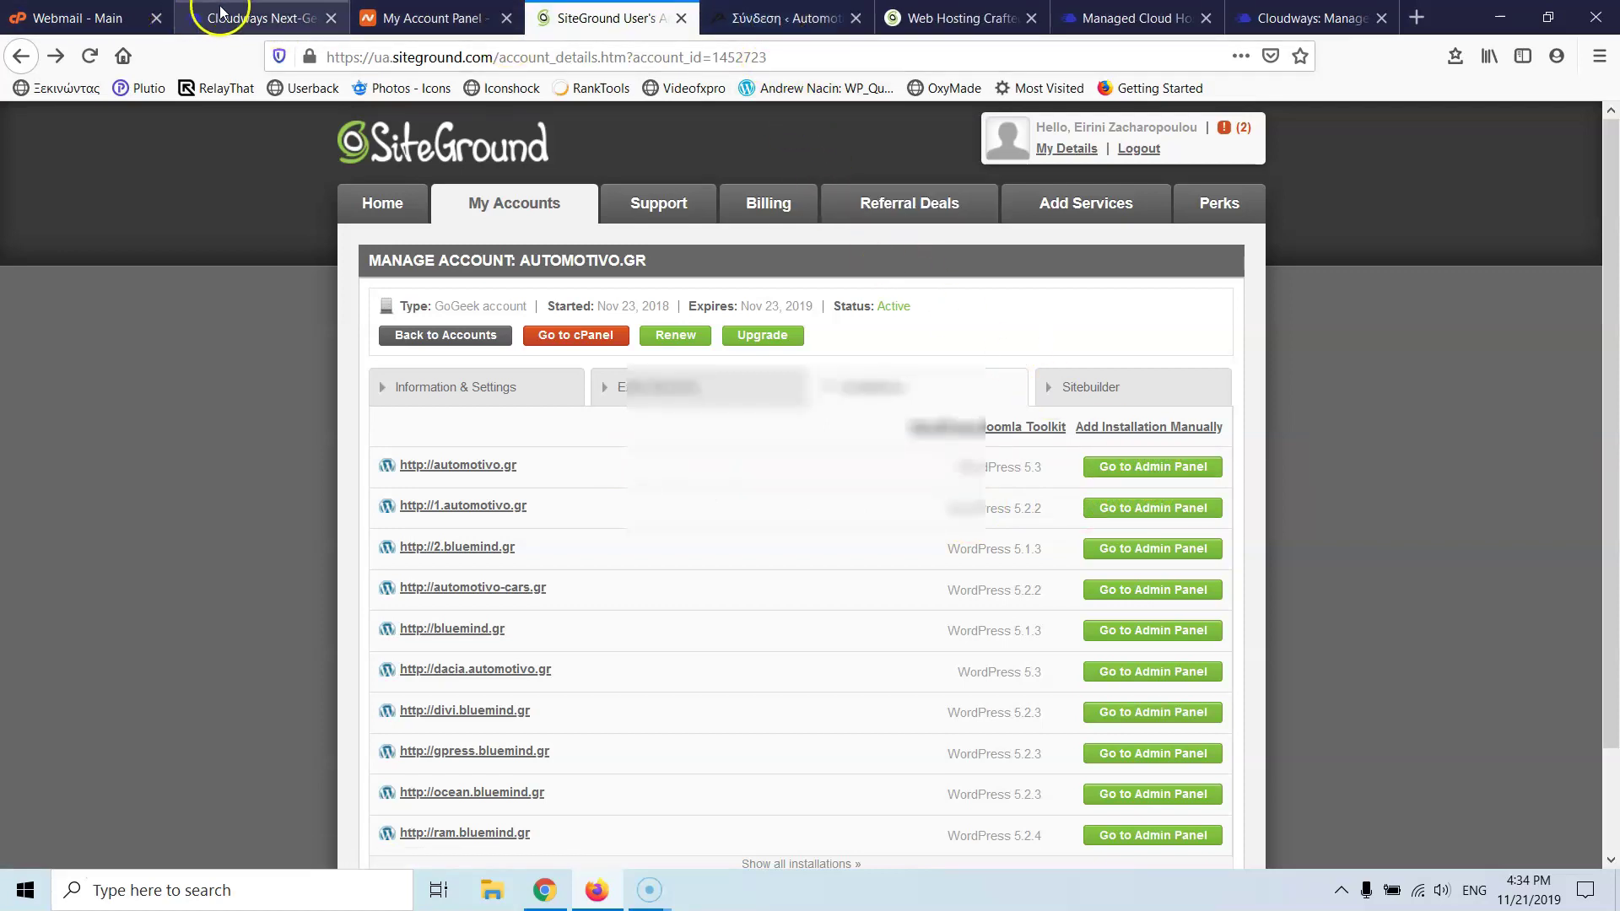
- Log in to automotivo.gr's WordPress with saved credentials, then open Stratos's Manage Services in Cloudways
left_click(780, 18)
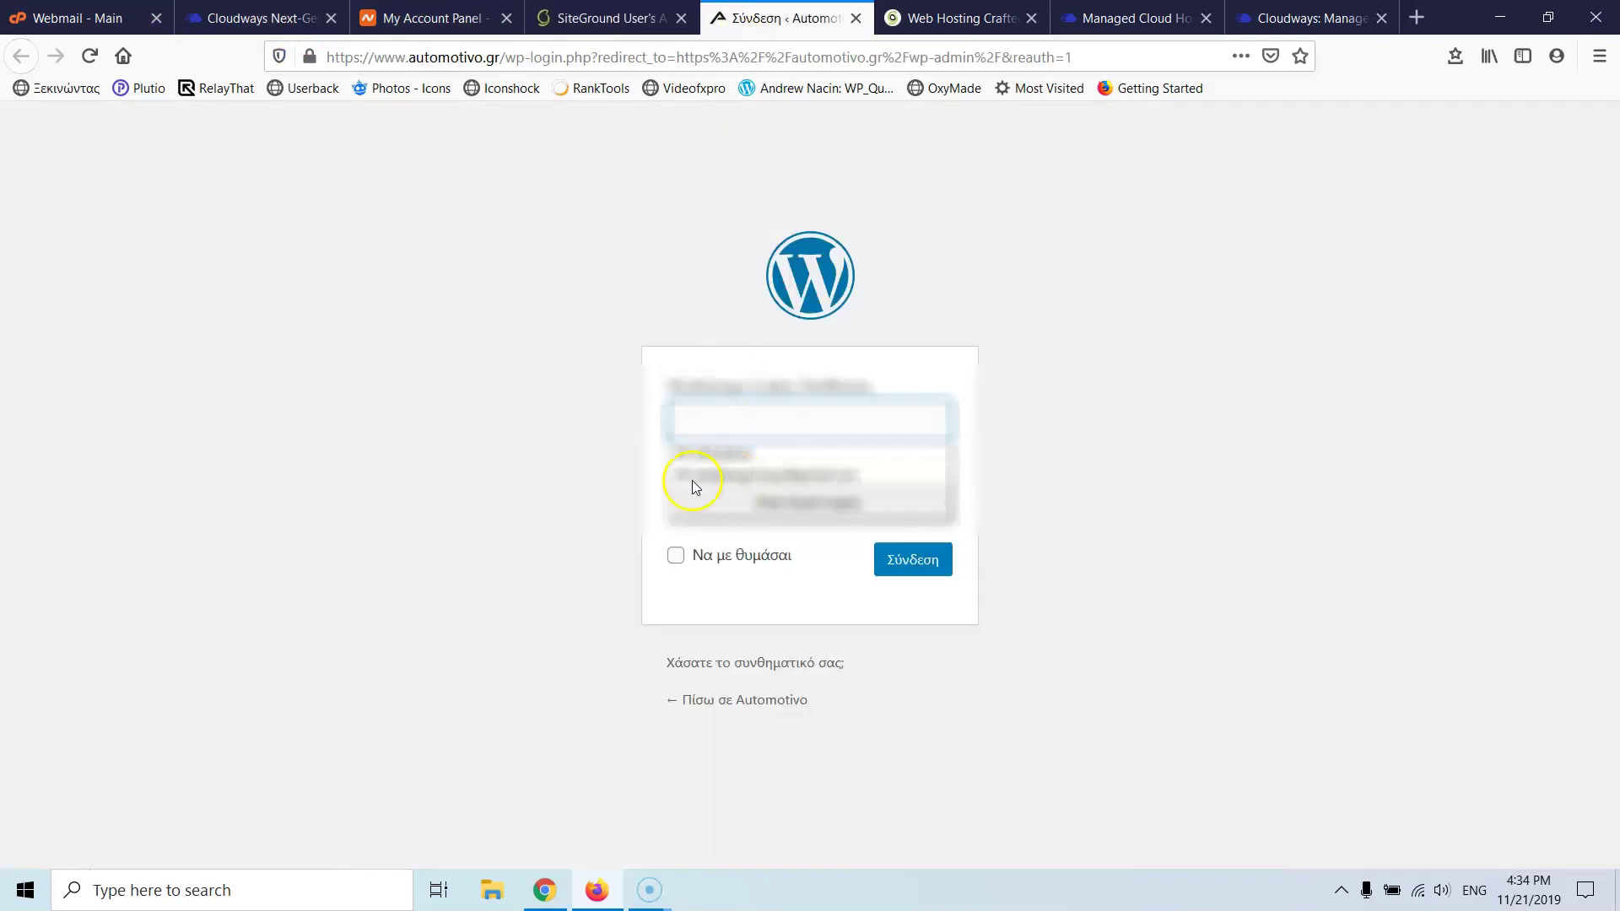
left_click(494, 455)
left_click(709, 421)
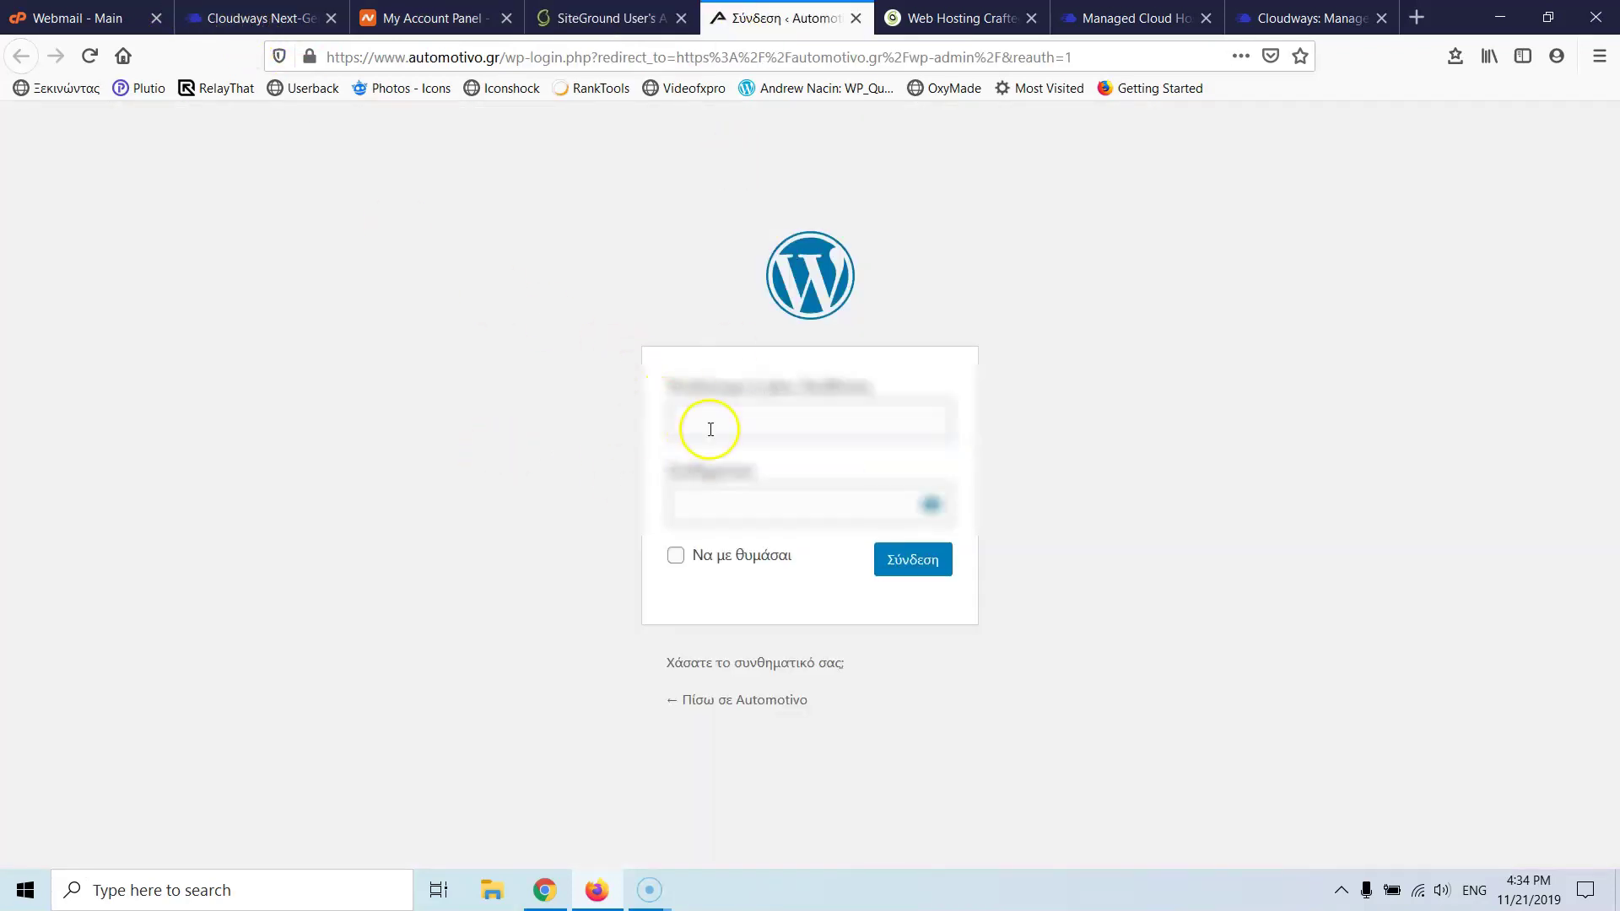
left_click(706, 457)
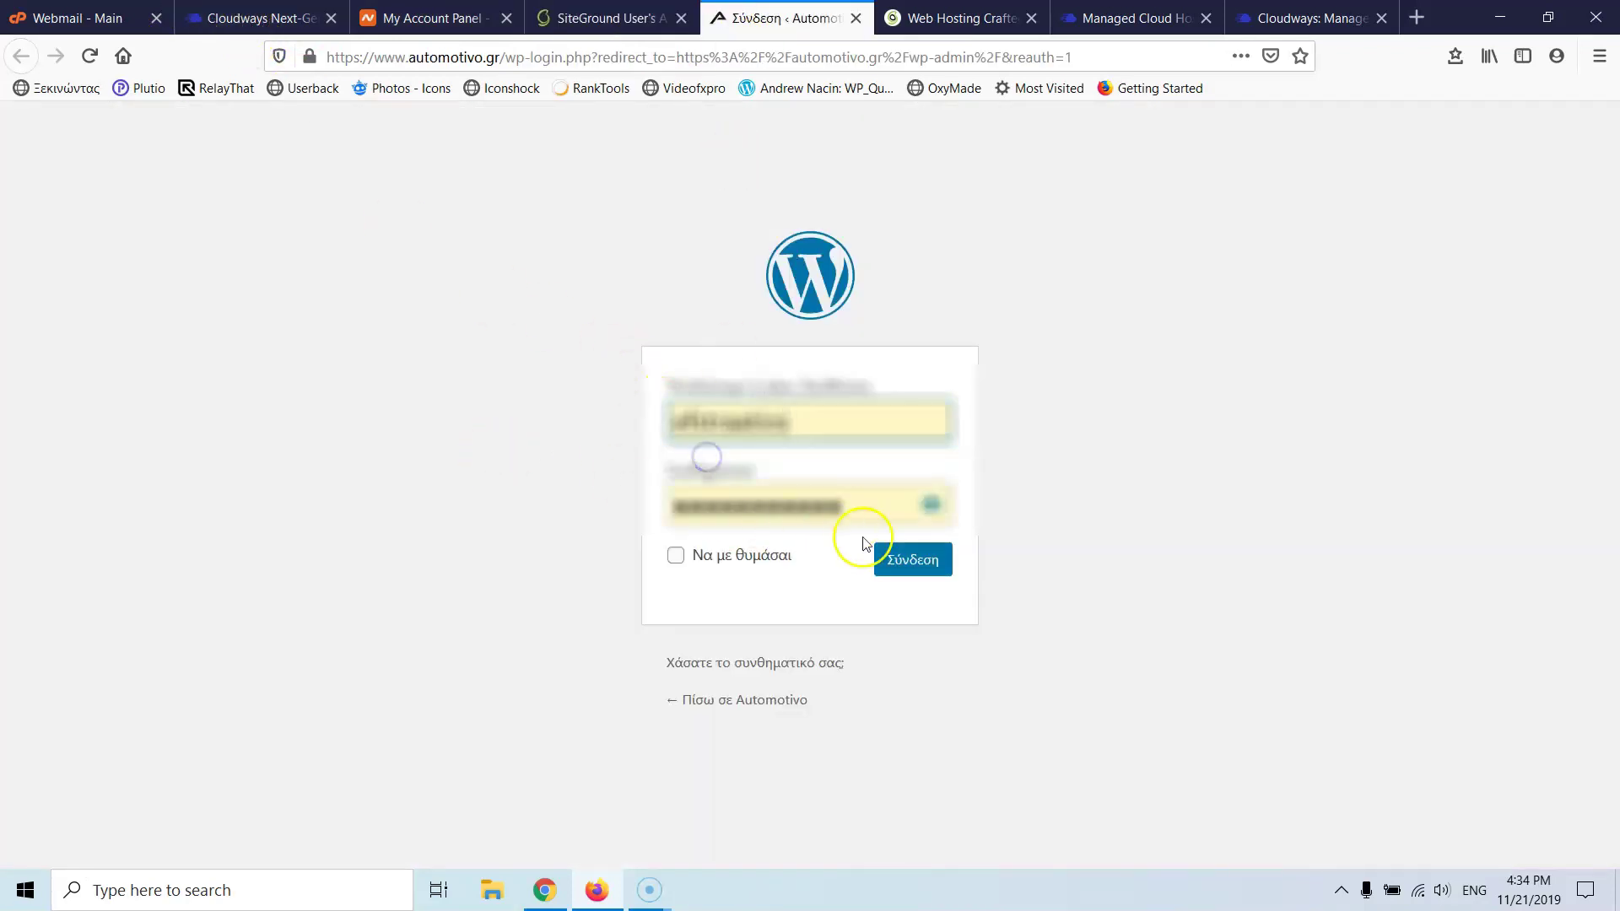
left_click(931, 561)
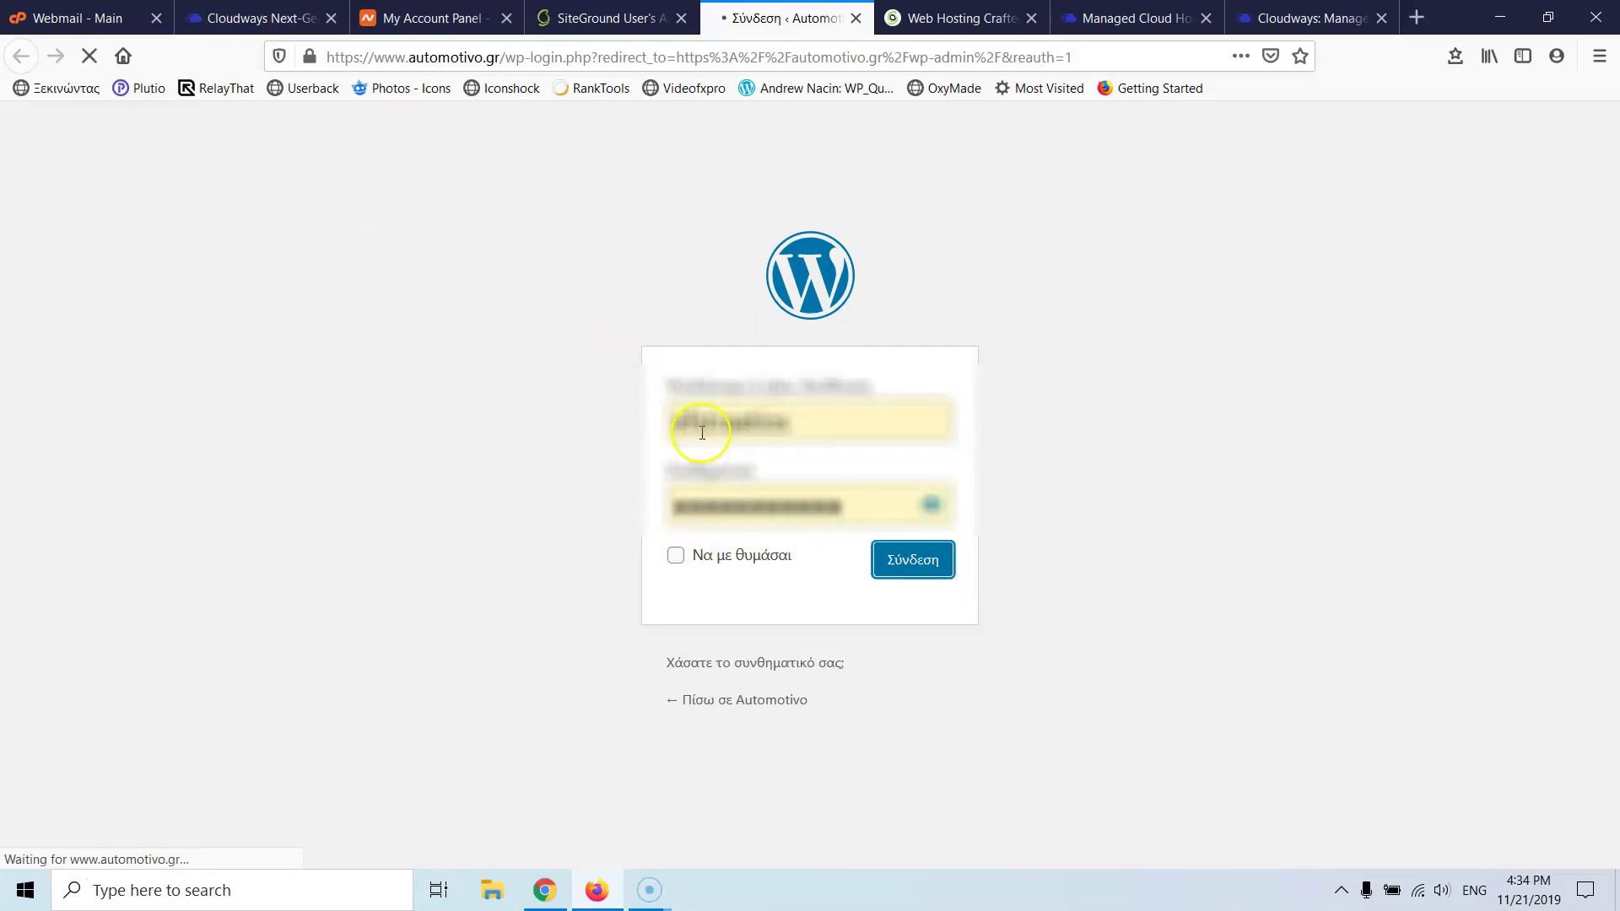
left_click(281, 19)
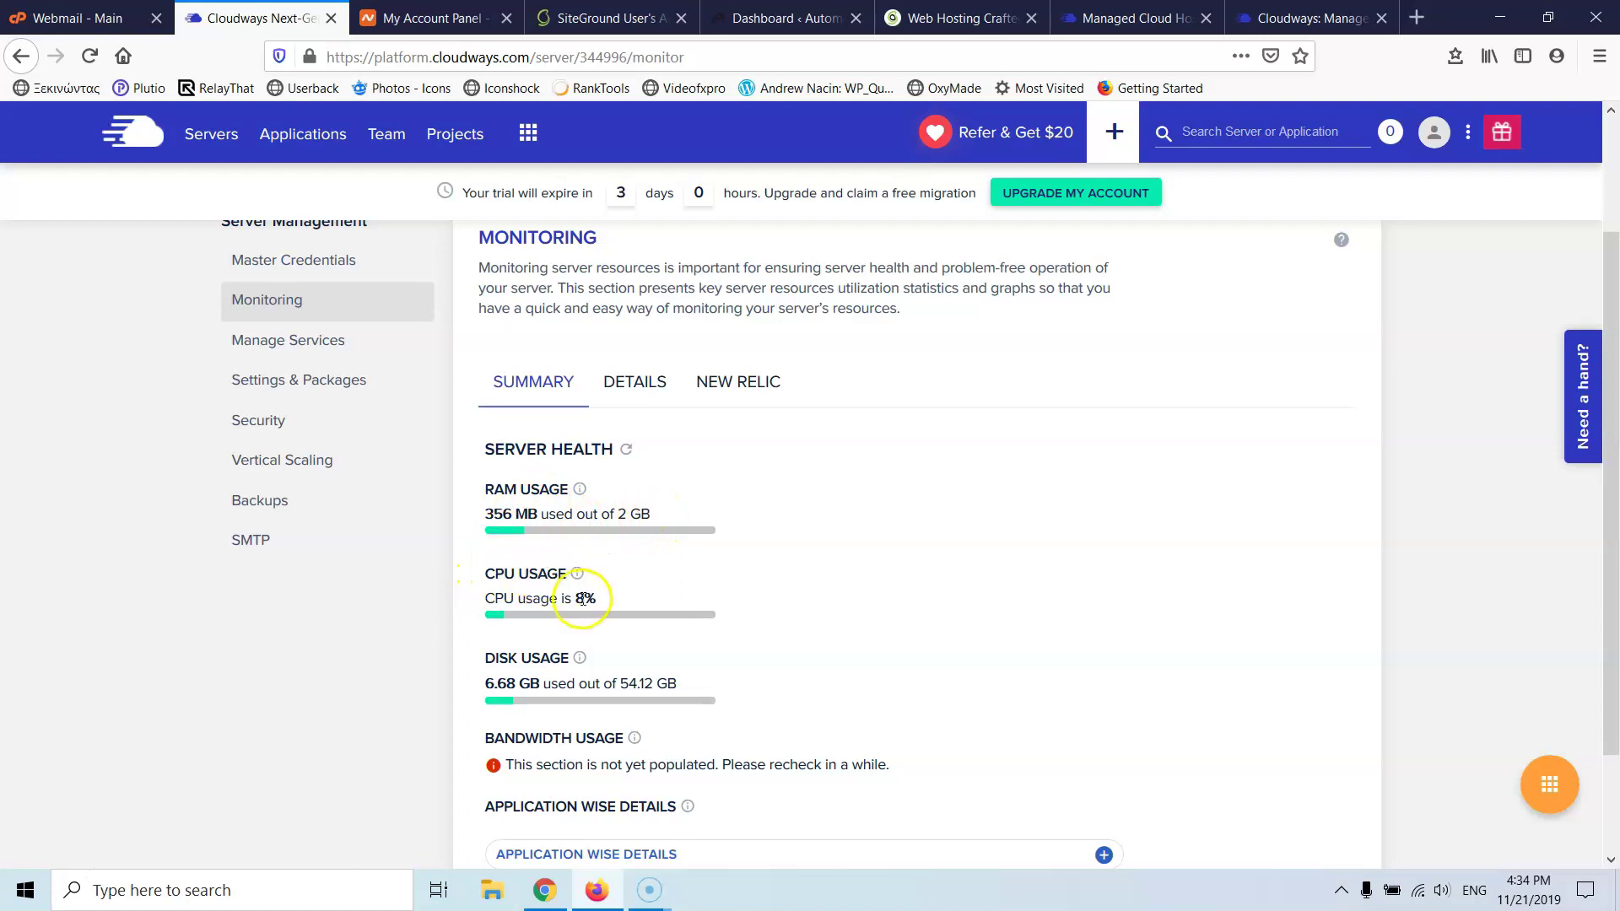
left_click(297, 353)
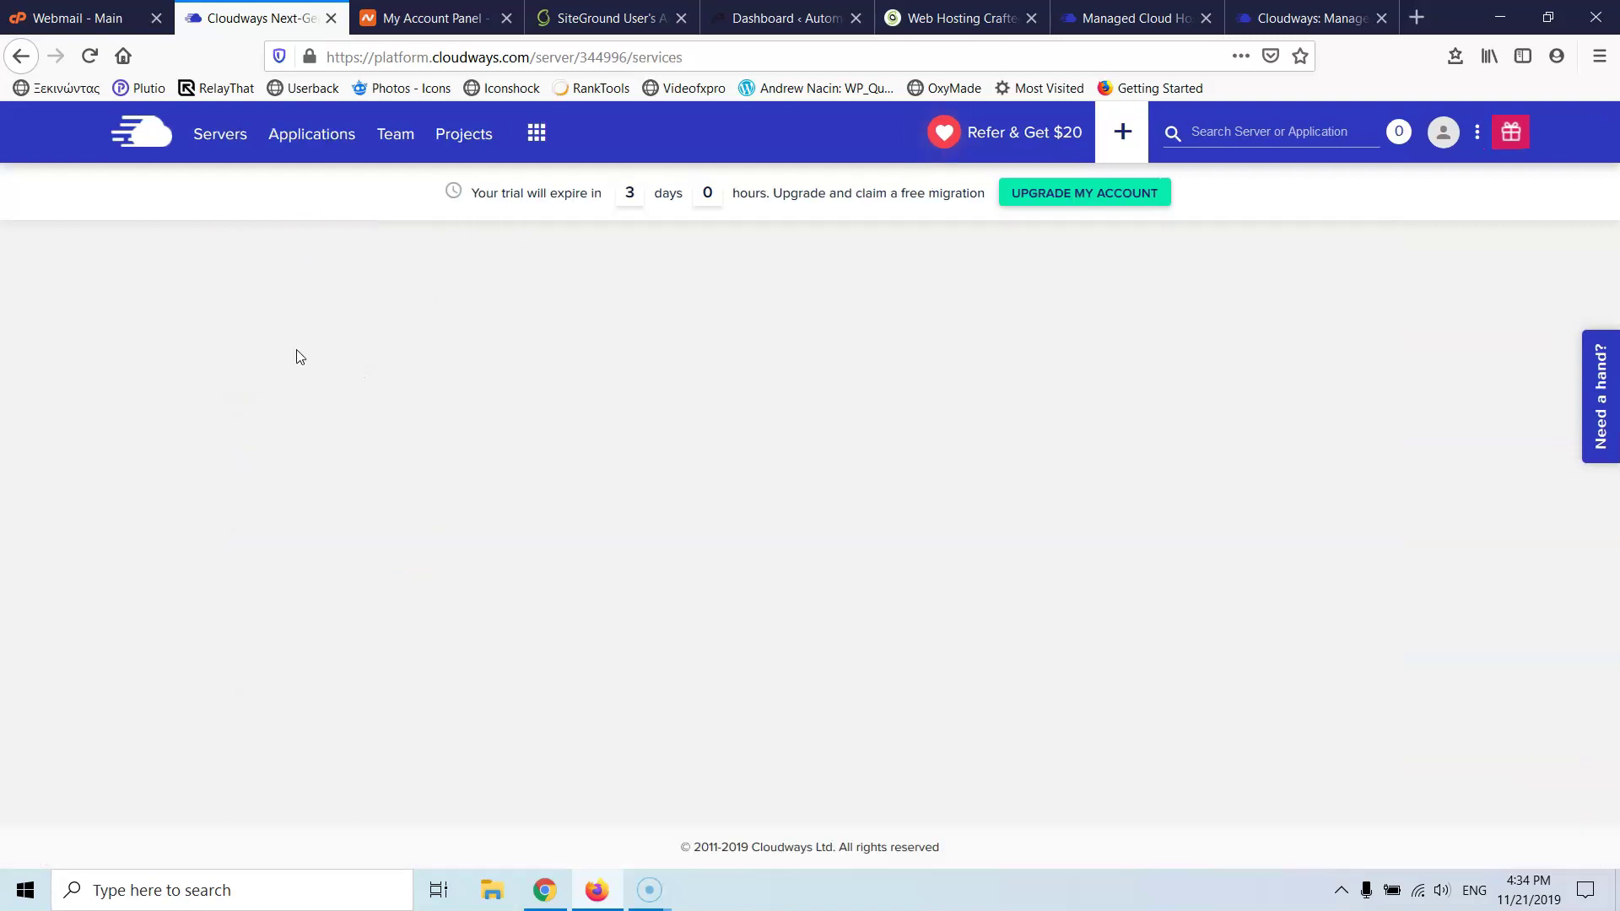
- Scroll through Stratos's running services and open Settings & Packages
scroll(473, 507, "down", 3)
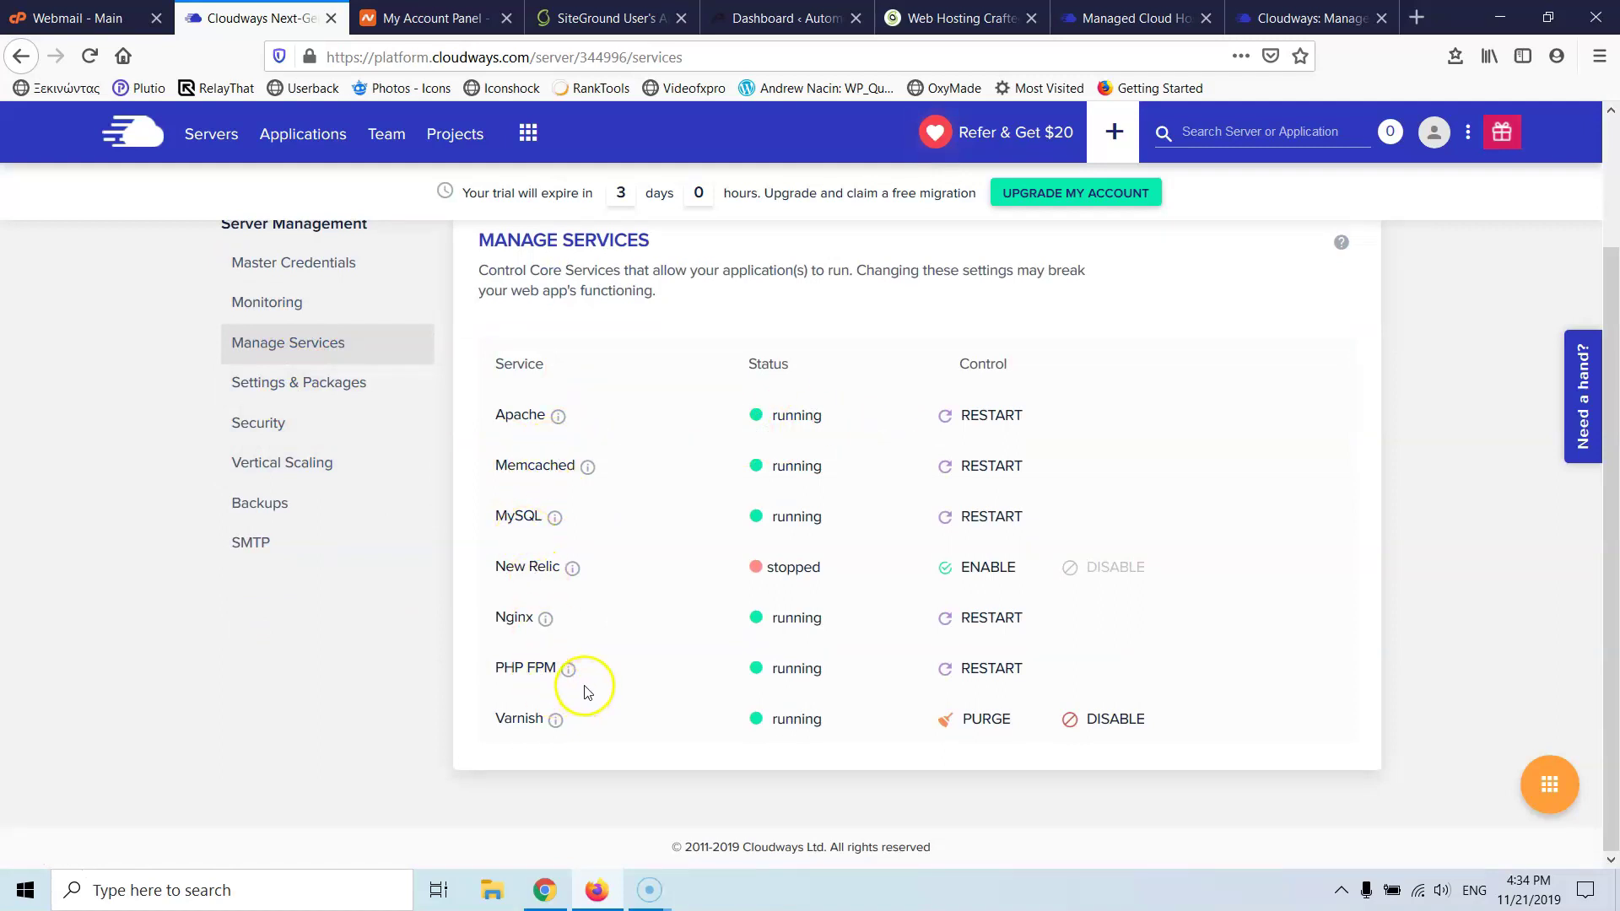
left_click(281, 390)
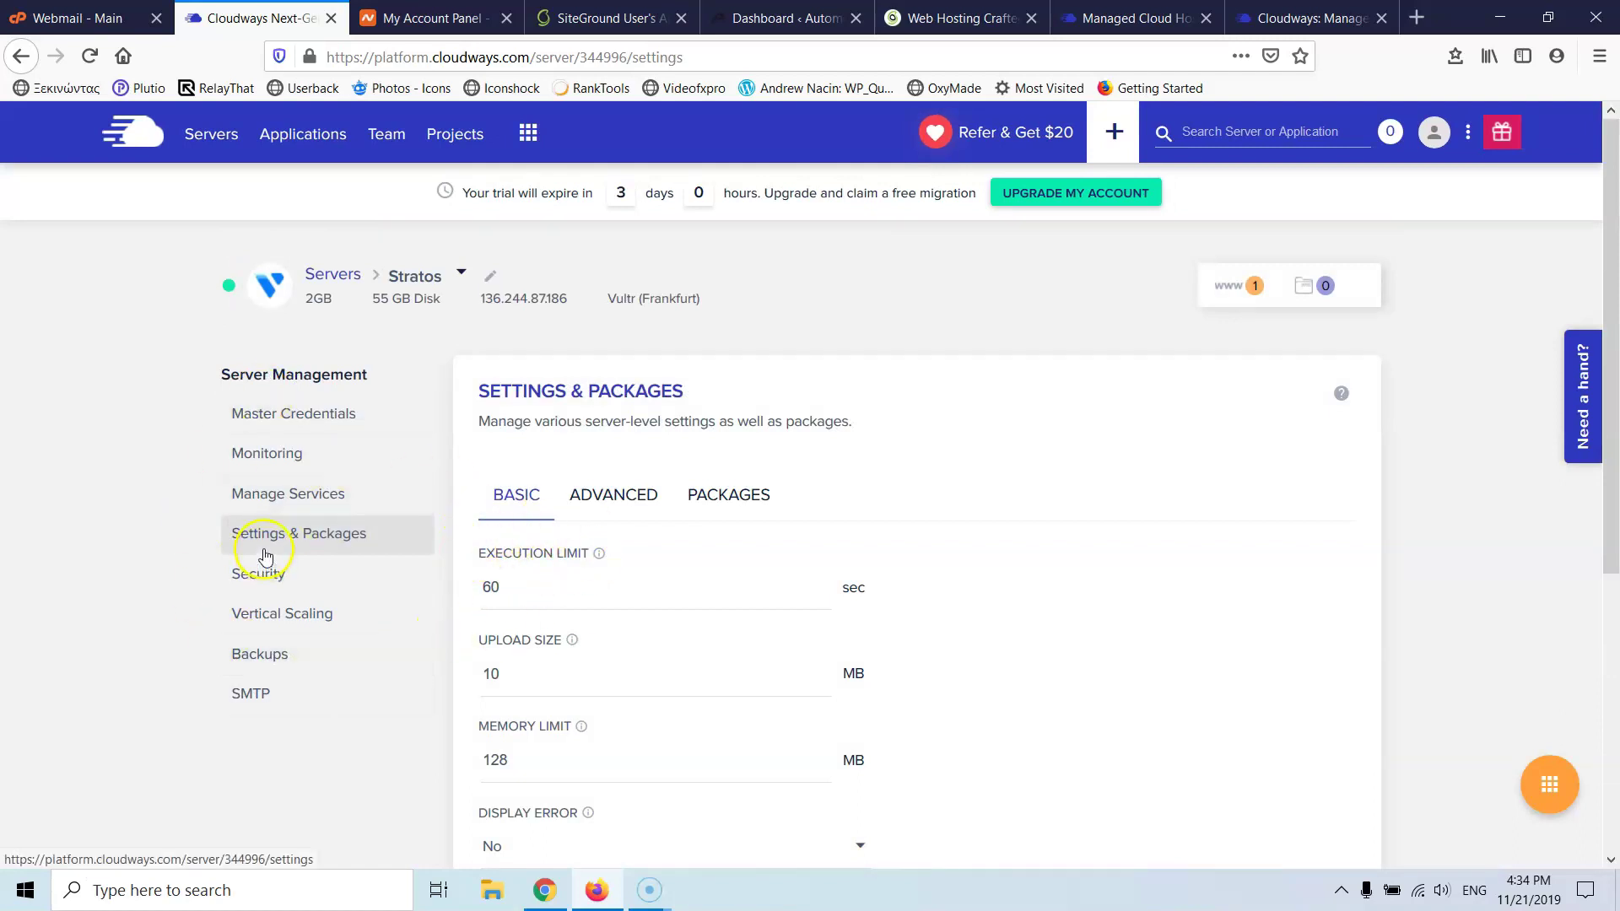
- Raise the execution limit to 100 sec, upload size to 40 MB and memory limit to 256 MB
scroll(553, 553, "down", 2)
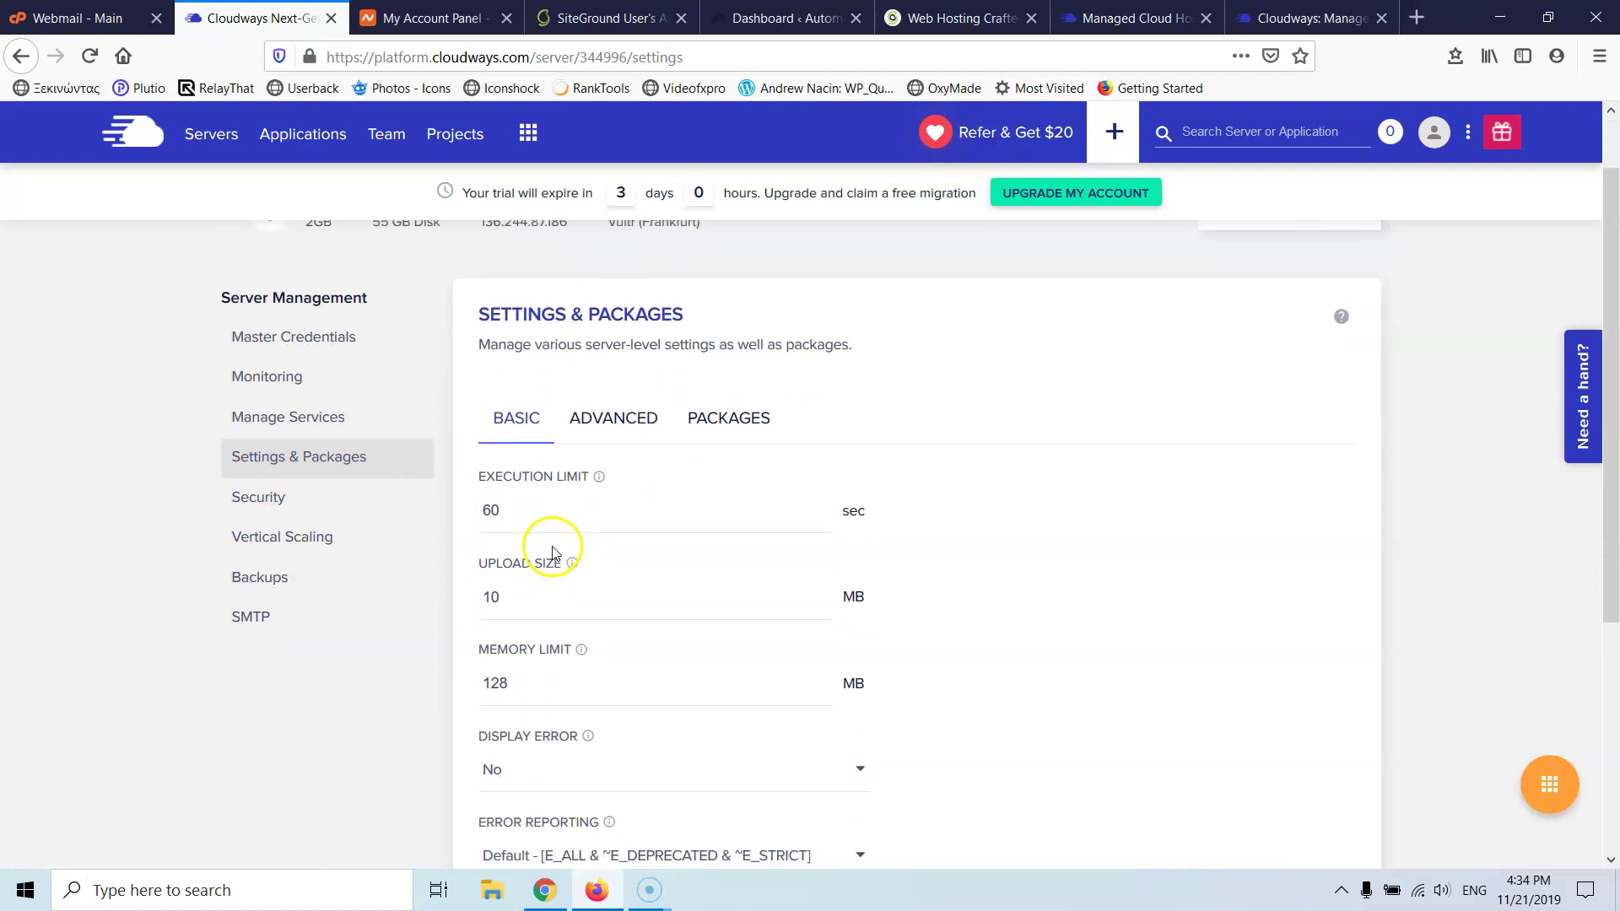
left_click_drag(520, 473, 467, 469)
type("100")
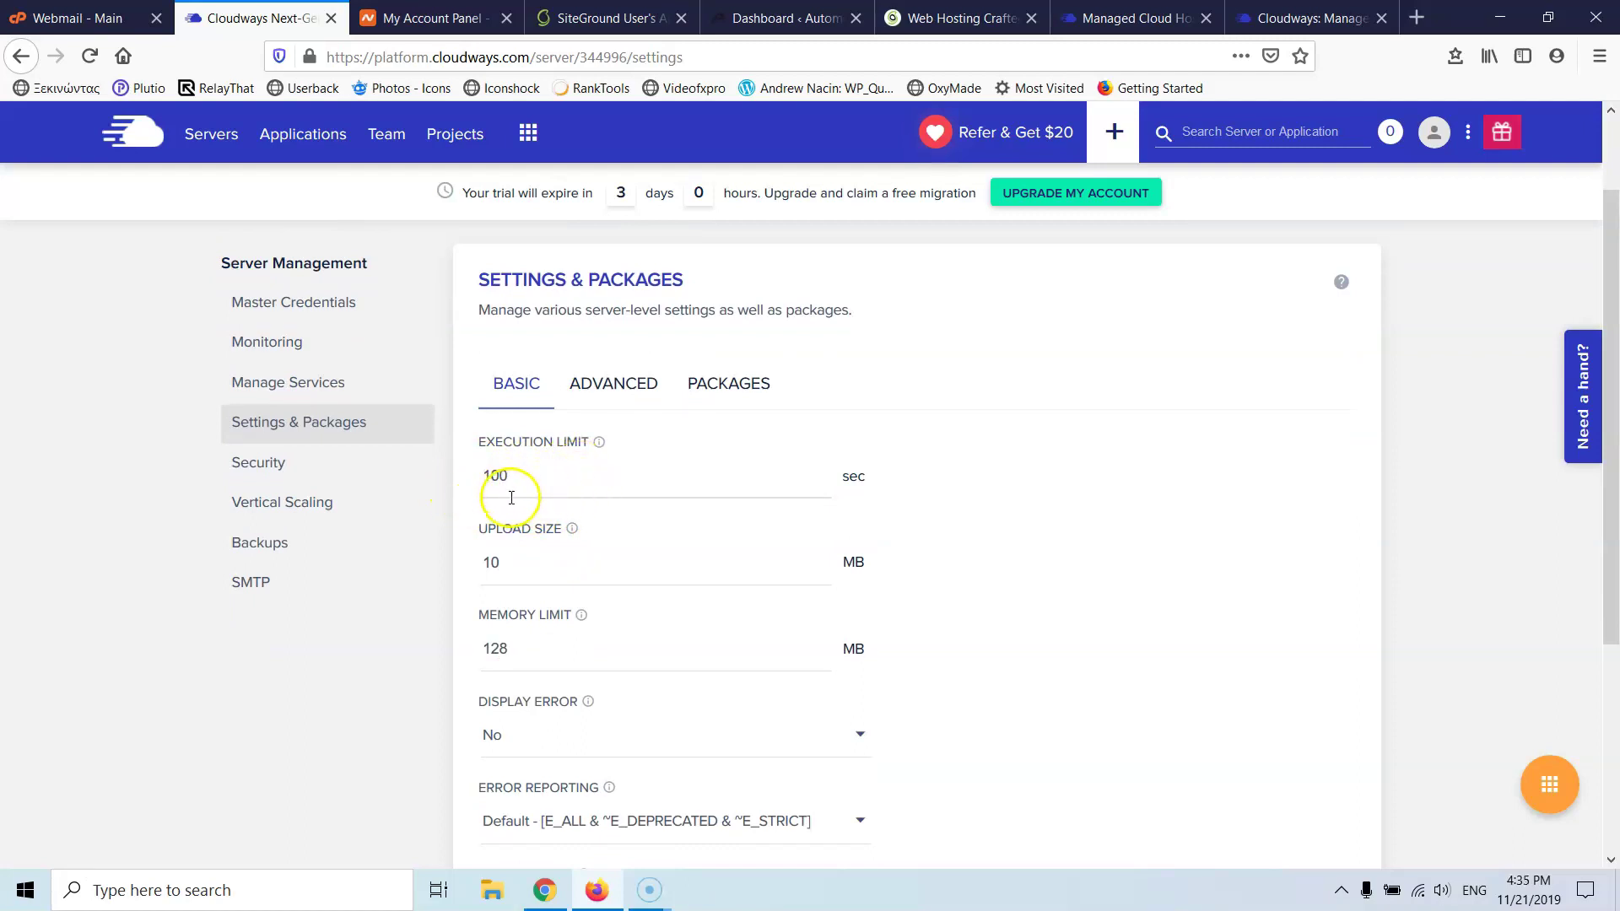
scroll(509, 489, "down", 3)
left_click_drag(518, 337, 452, 332)
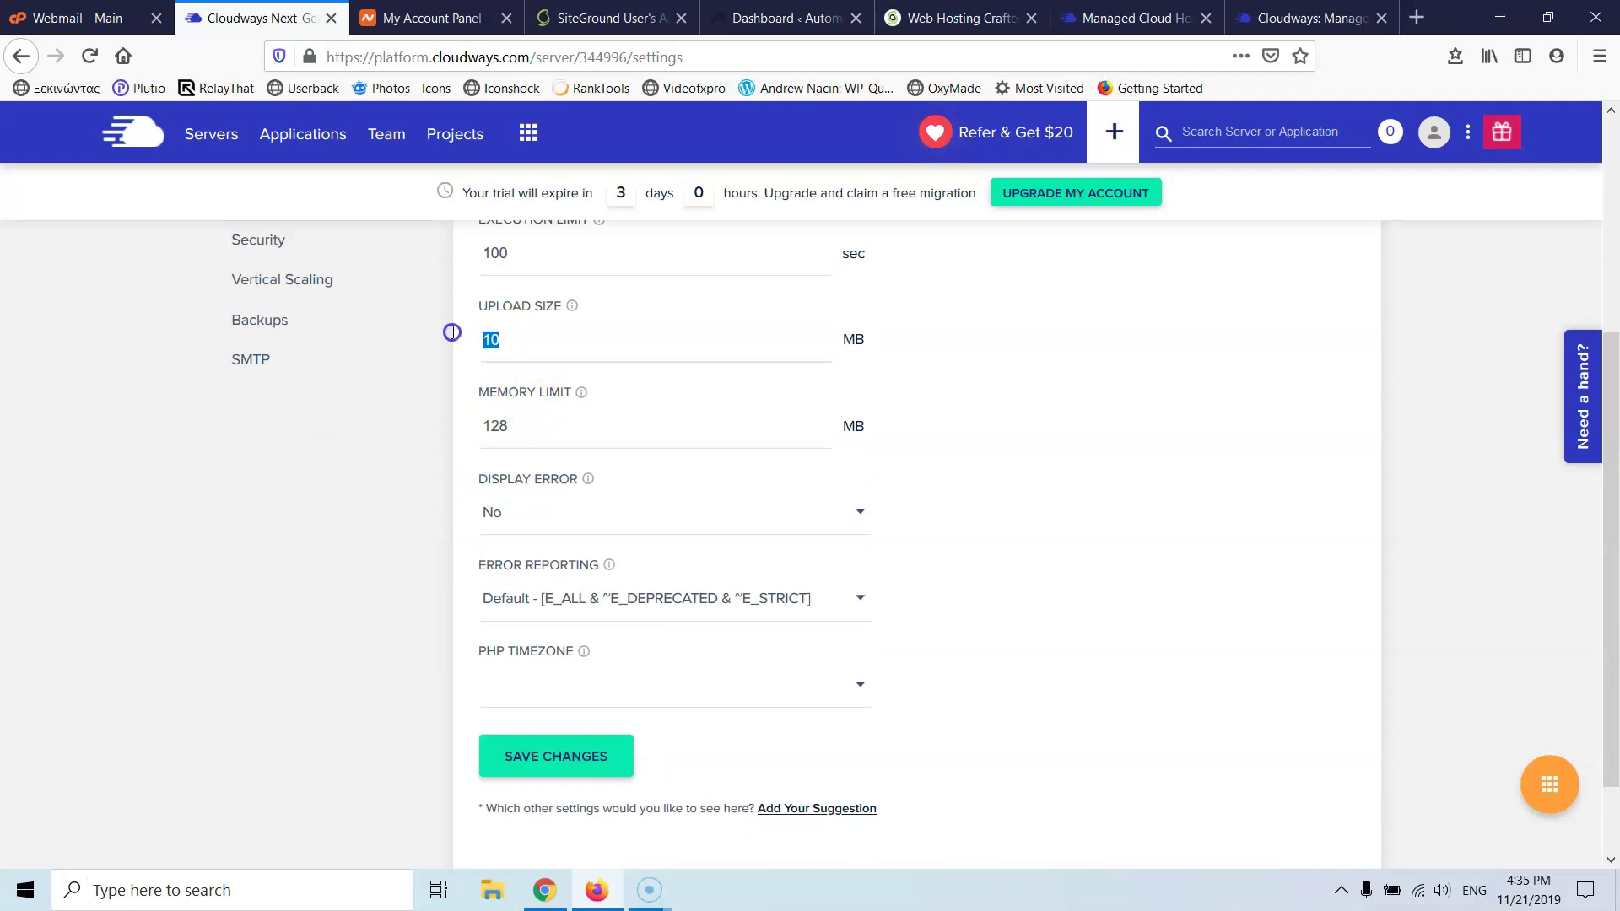
left_click(538, 386)
left_click_drag(524, 426, 452, 419)
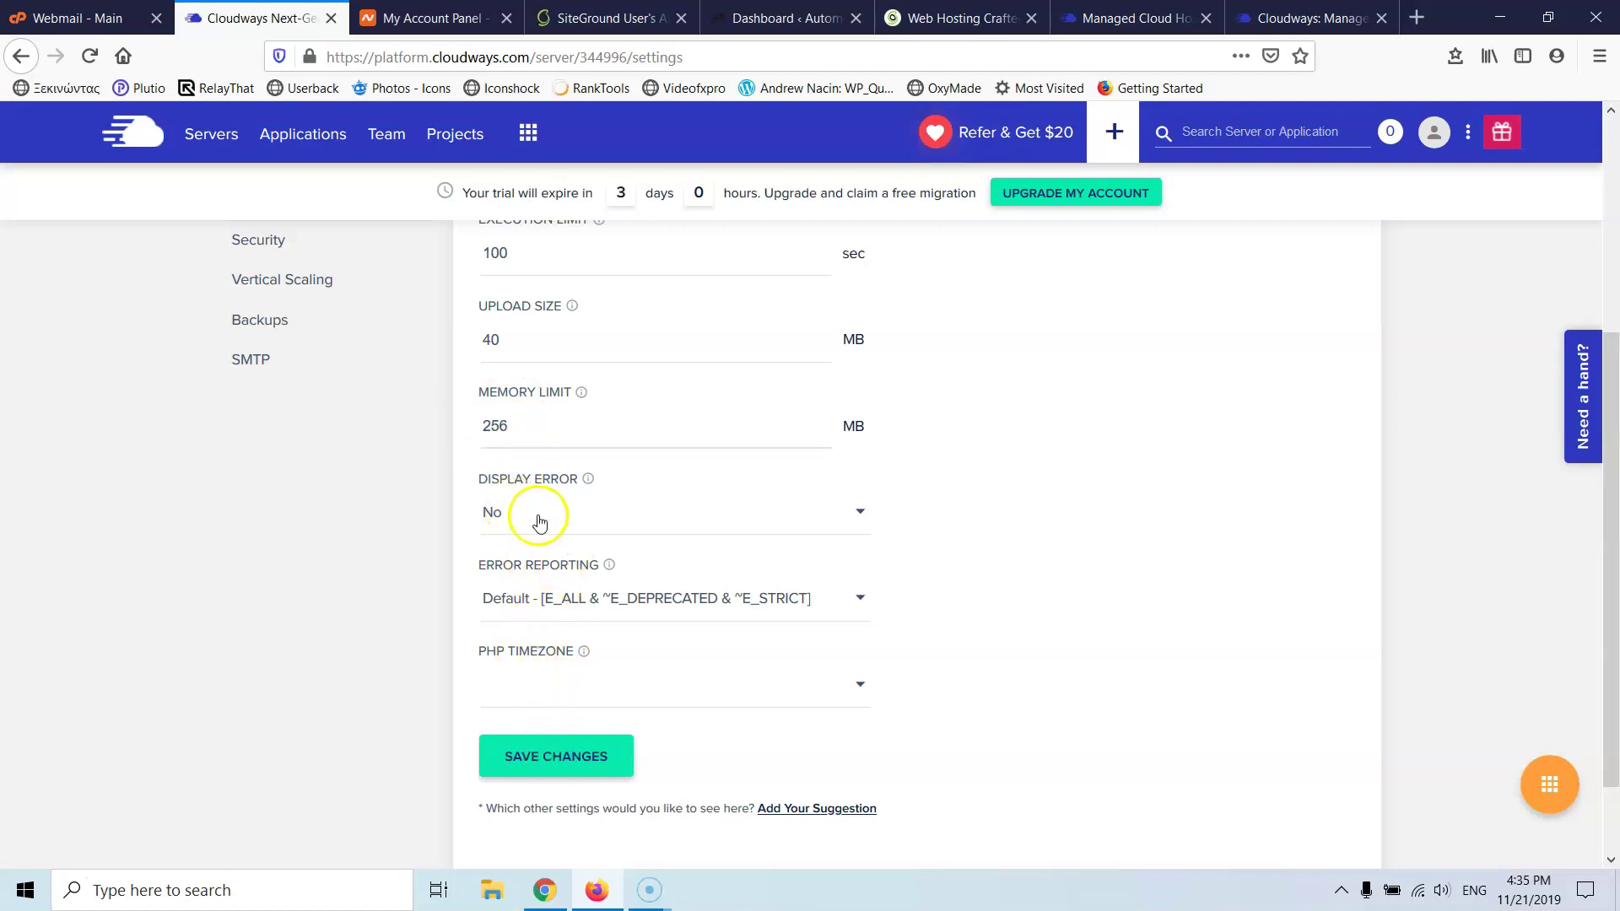
- Set PHP Timezone to (GMT+02:00) Athens and save the basic settings
mouse_move(588, 657)
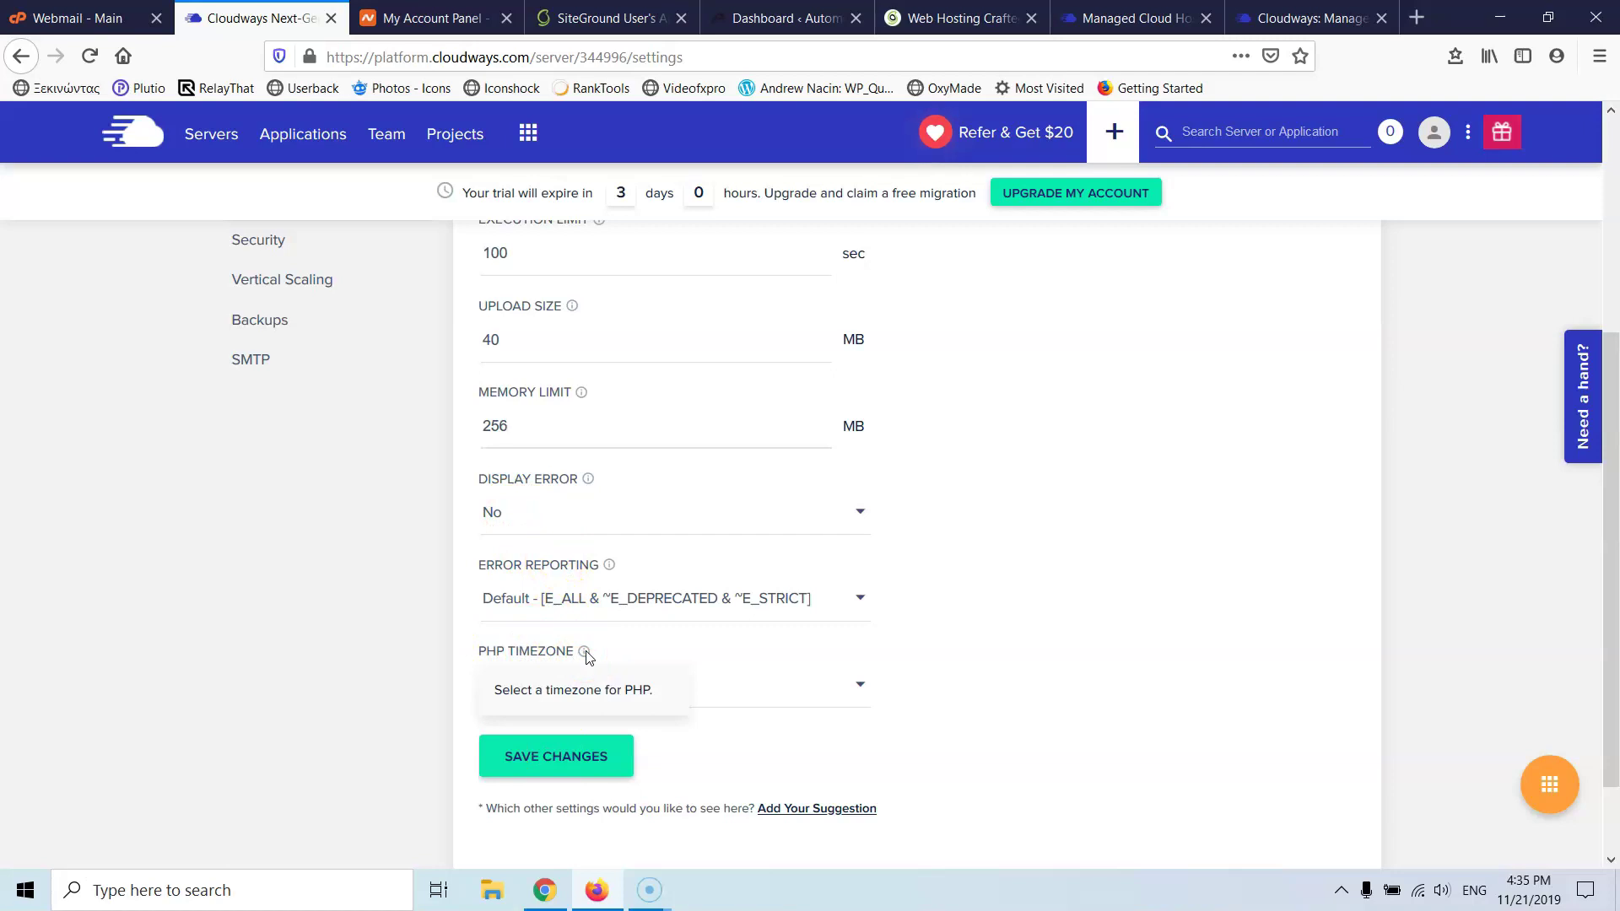
left_click(705, 685)
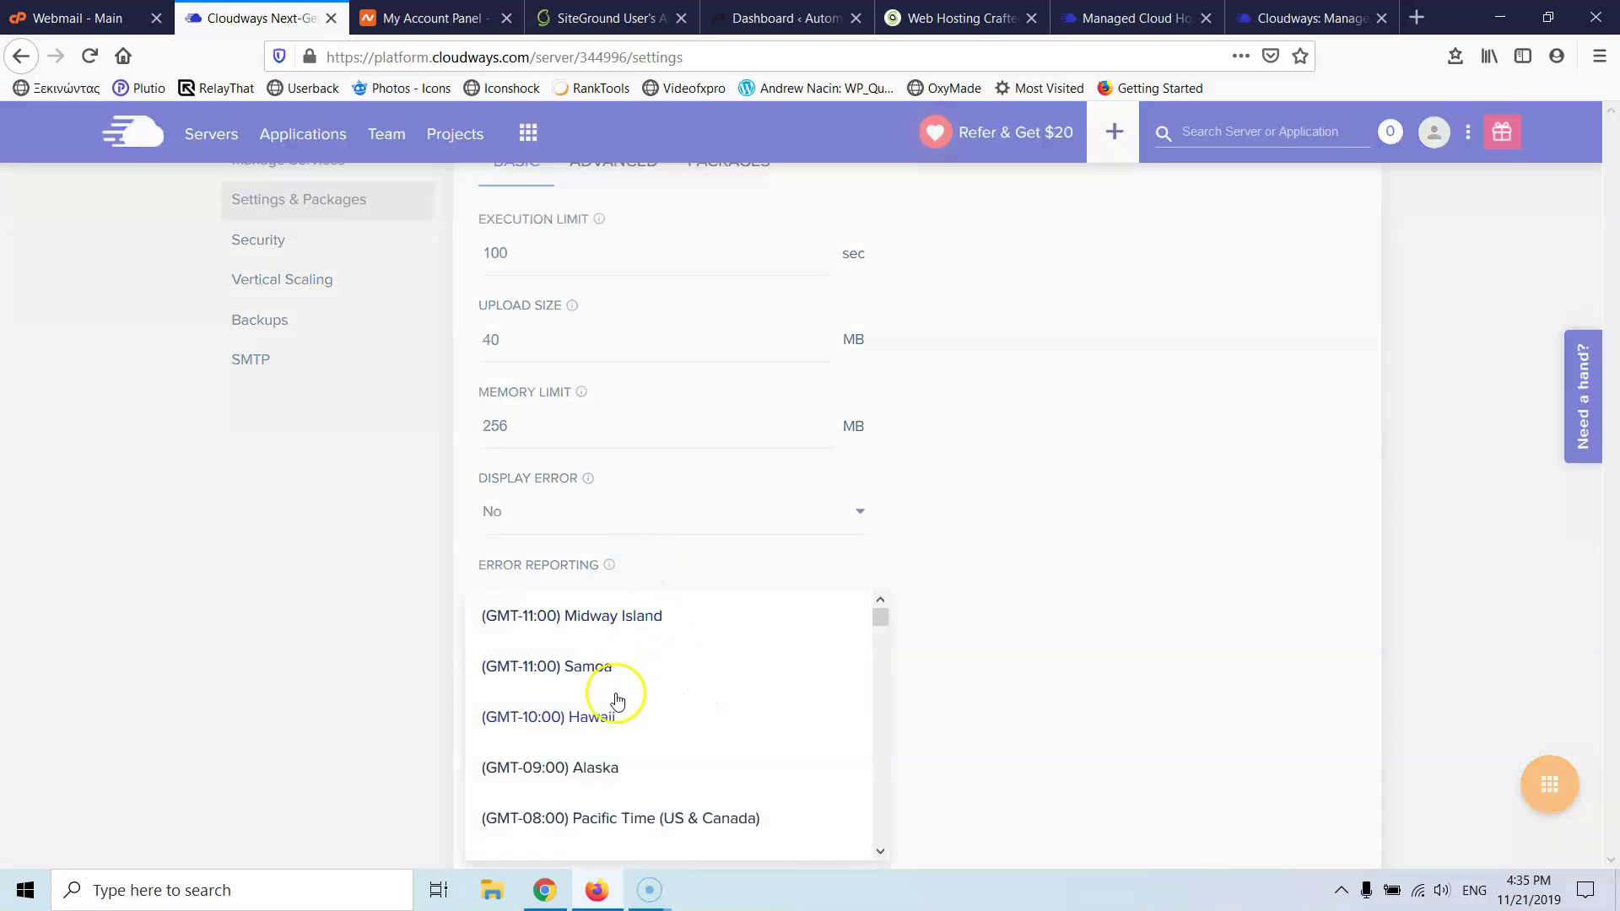
scroll(608, 696, "down", 10)
scroll(611, 692, "down", 6)
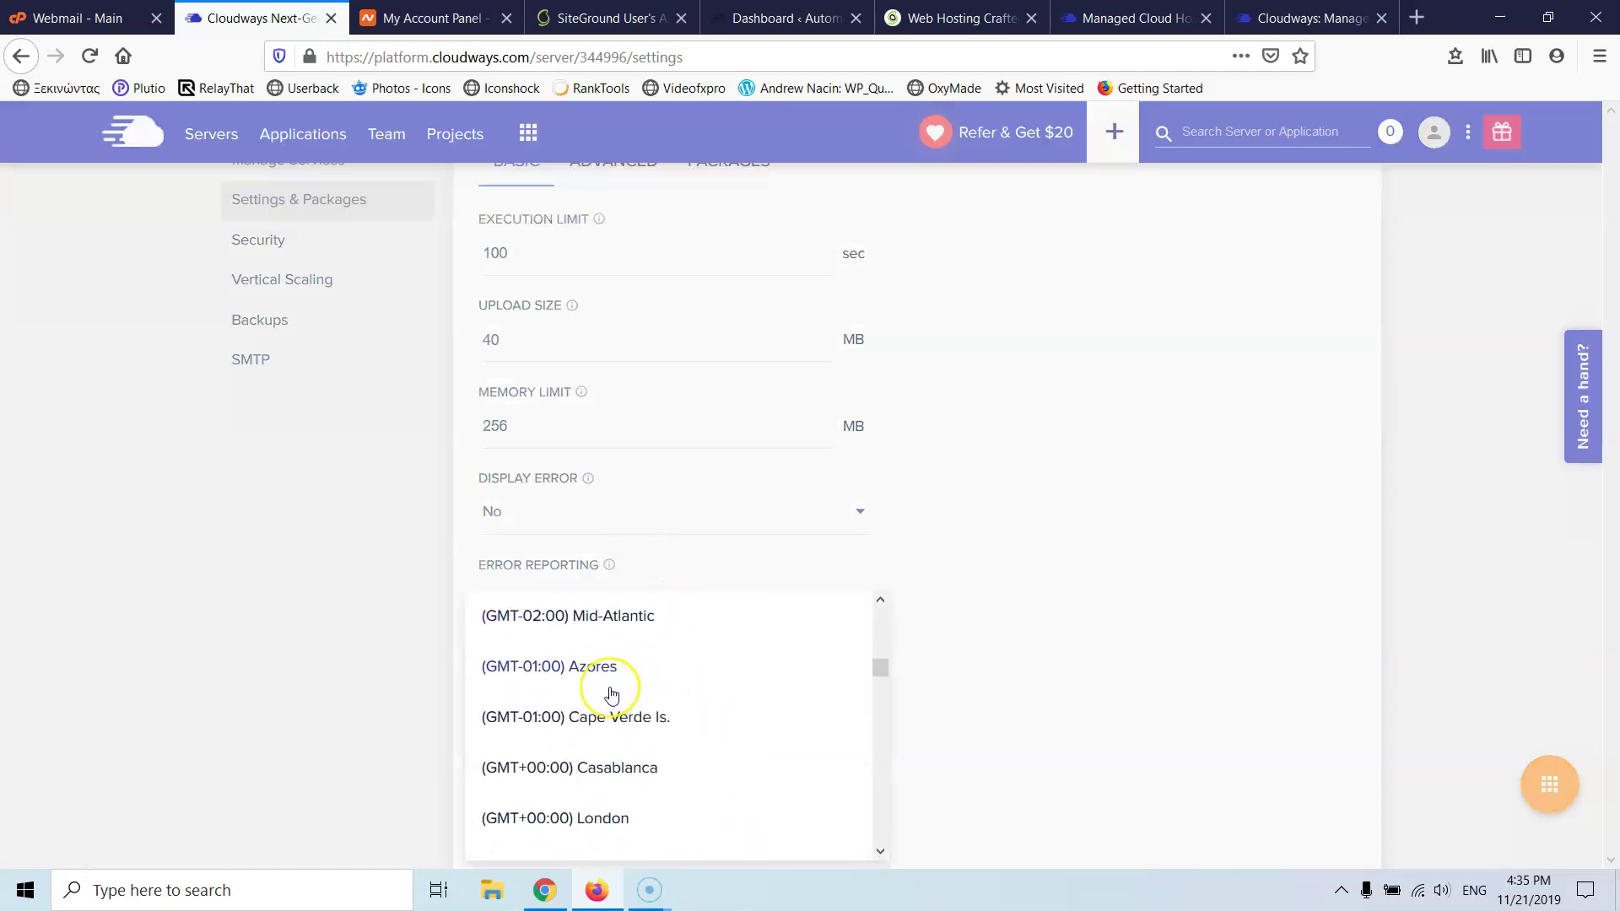
scroll(614, 717, "down", 2)
scroll(614, 717, "up", 2)
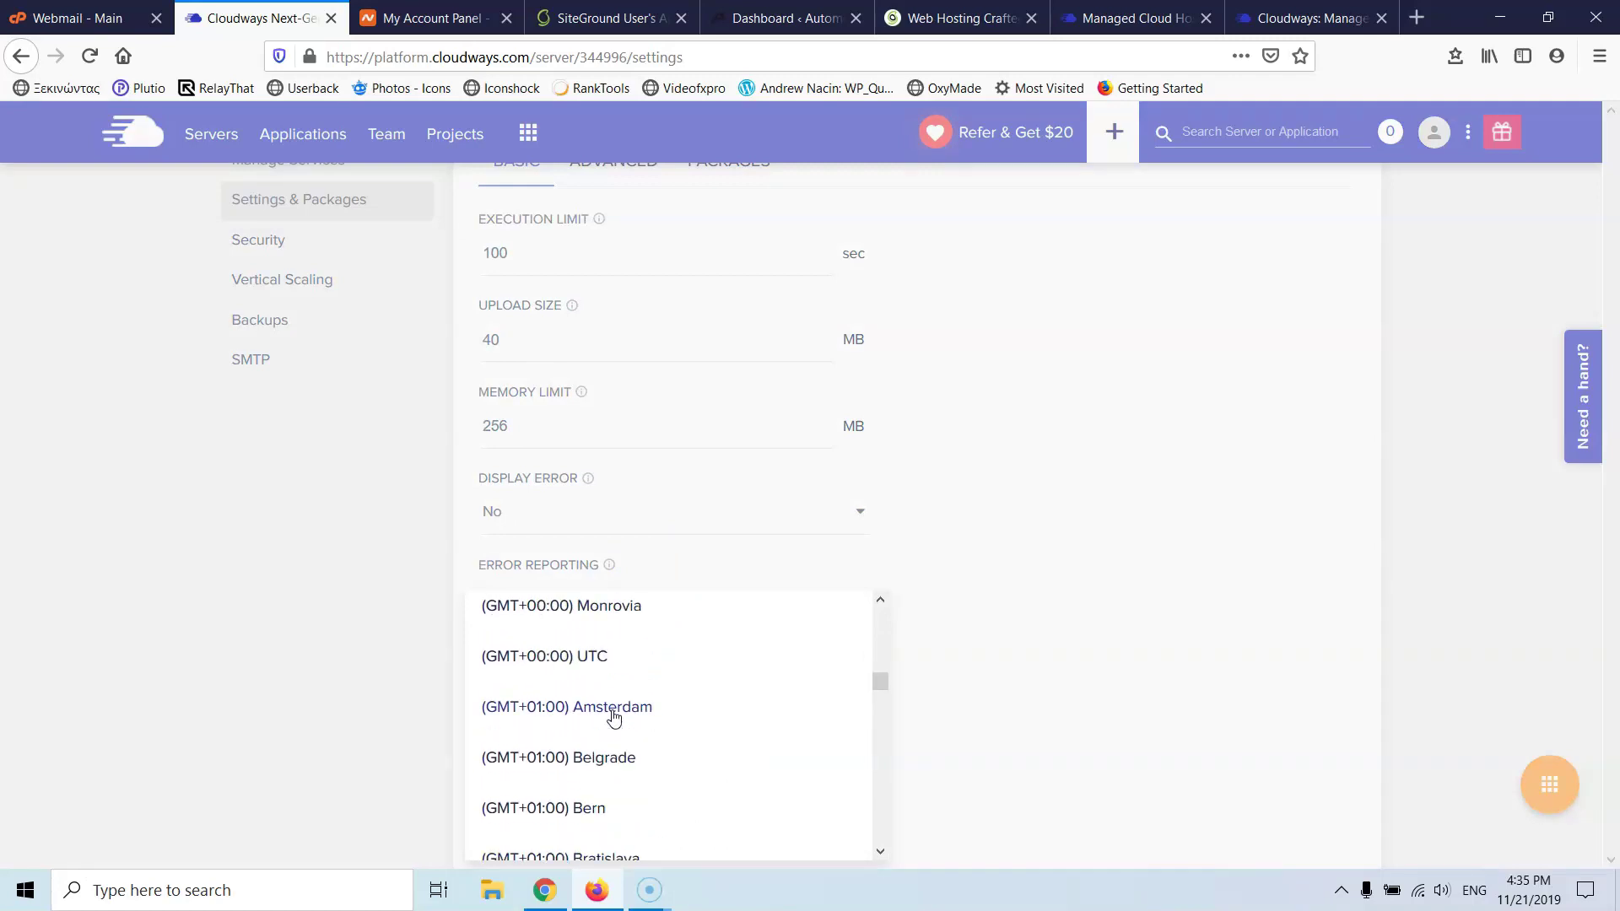
scroll(613, 717, "down", 4)
scroll(613, 717, "down", 4)
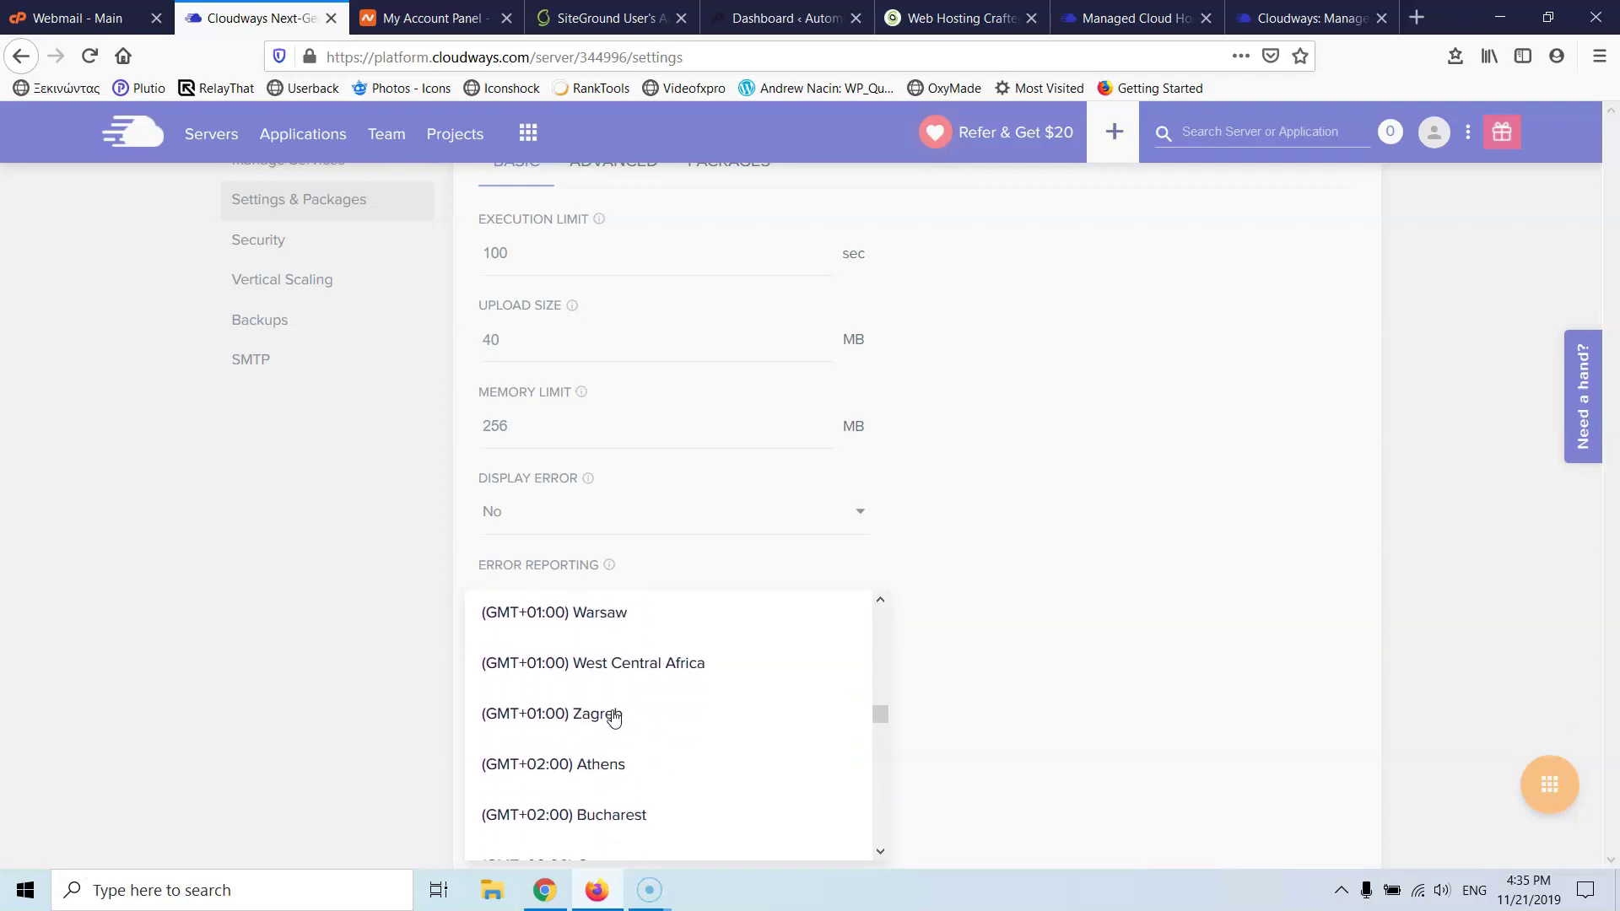
left_click(605, 755)
left_click(581, 758)
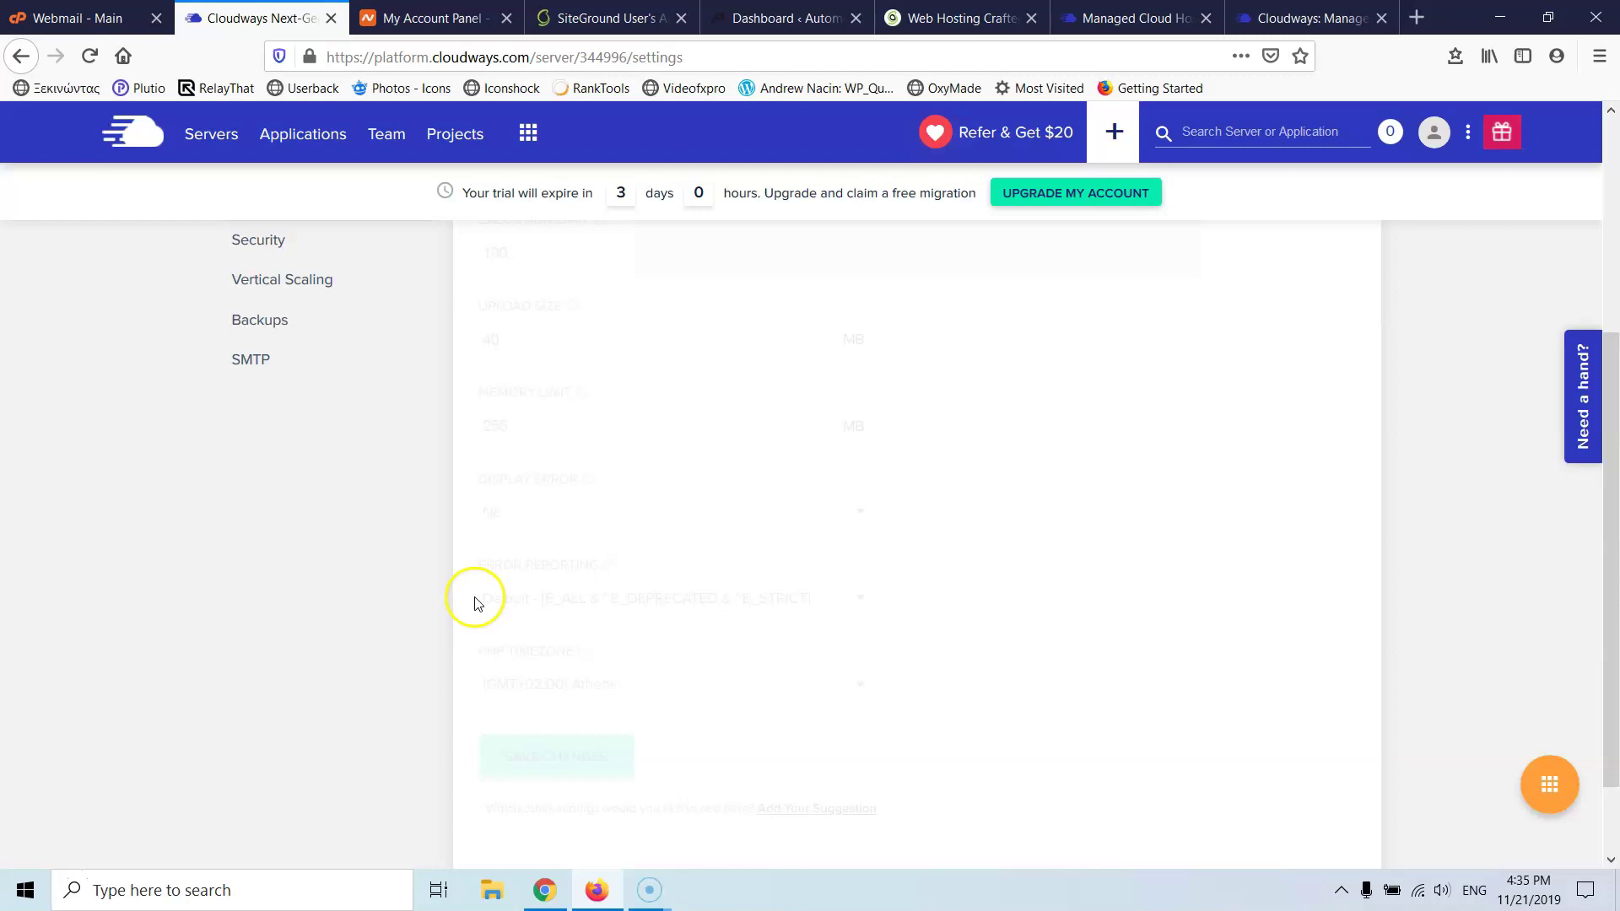
scroll(361, 540, "up", 4)
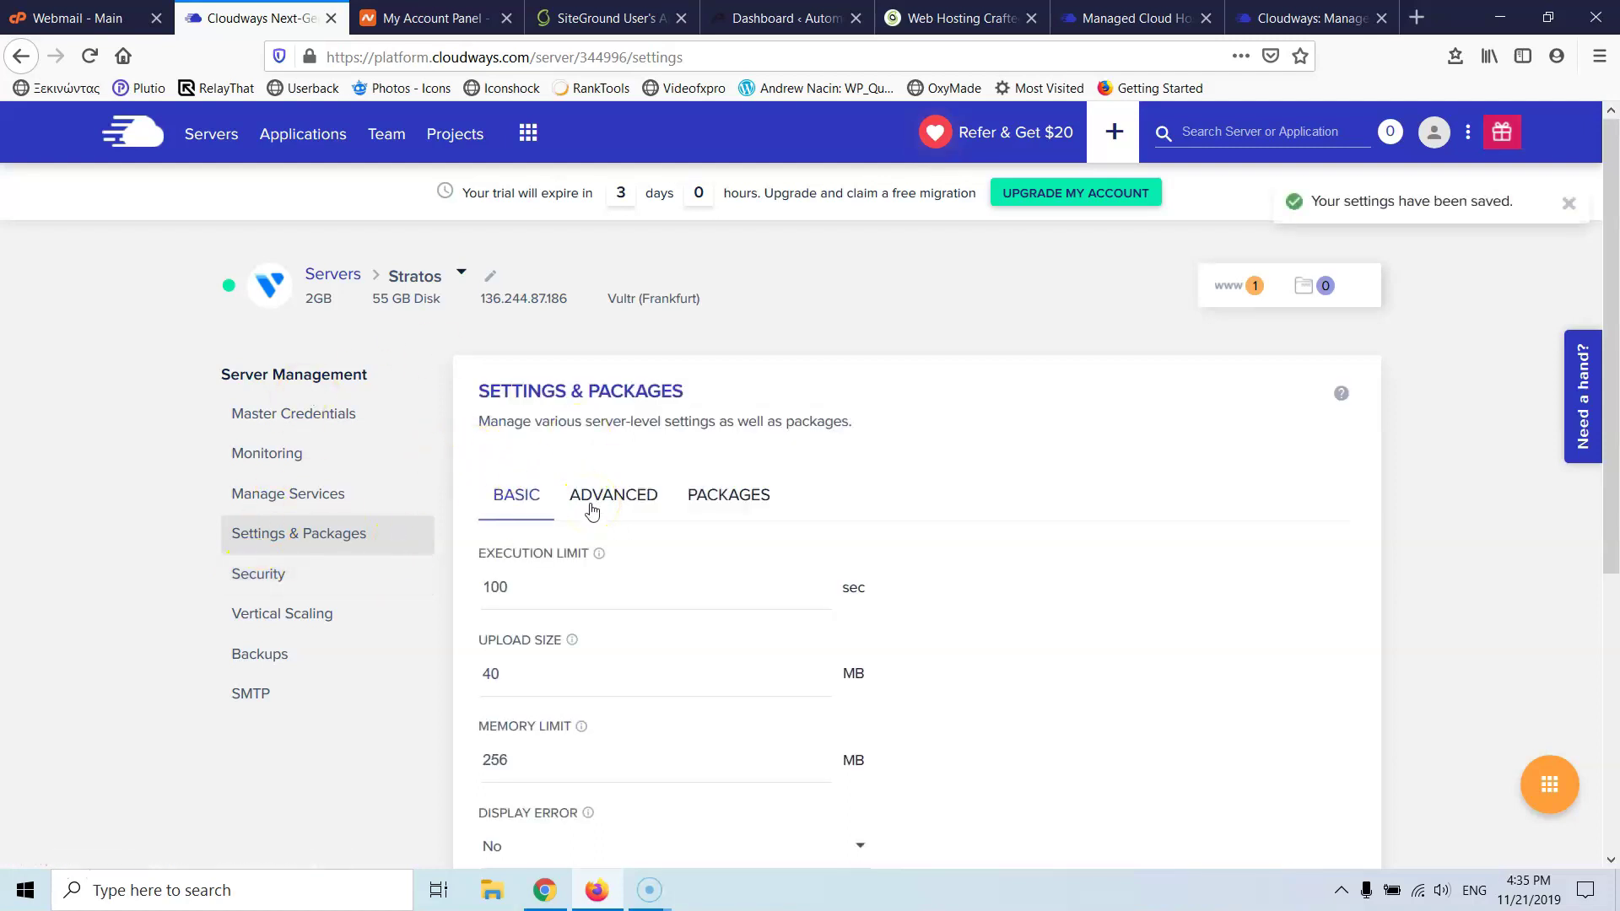
- In the Advanced settings, change Max Input Time to 100 sec
left_click(590, 506)
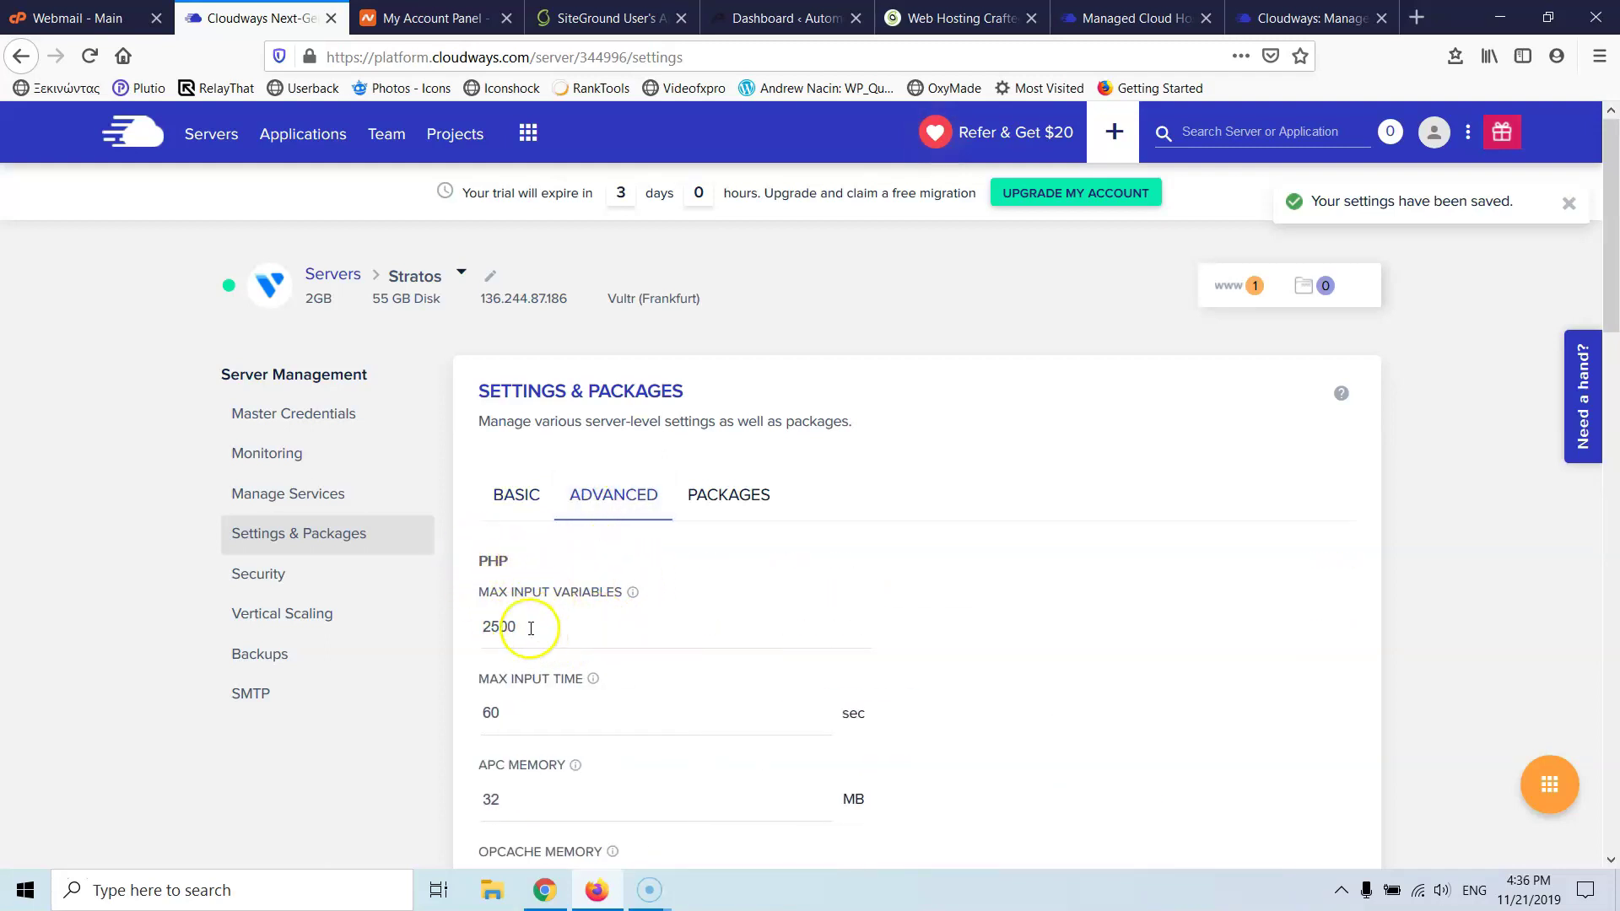
scroll(536, 590, "down", 2)
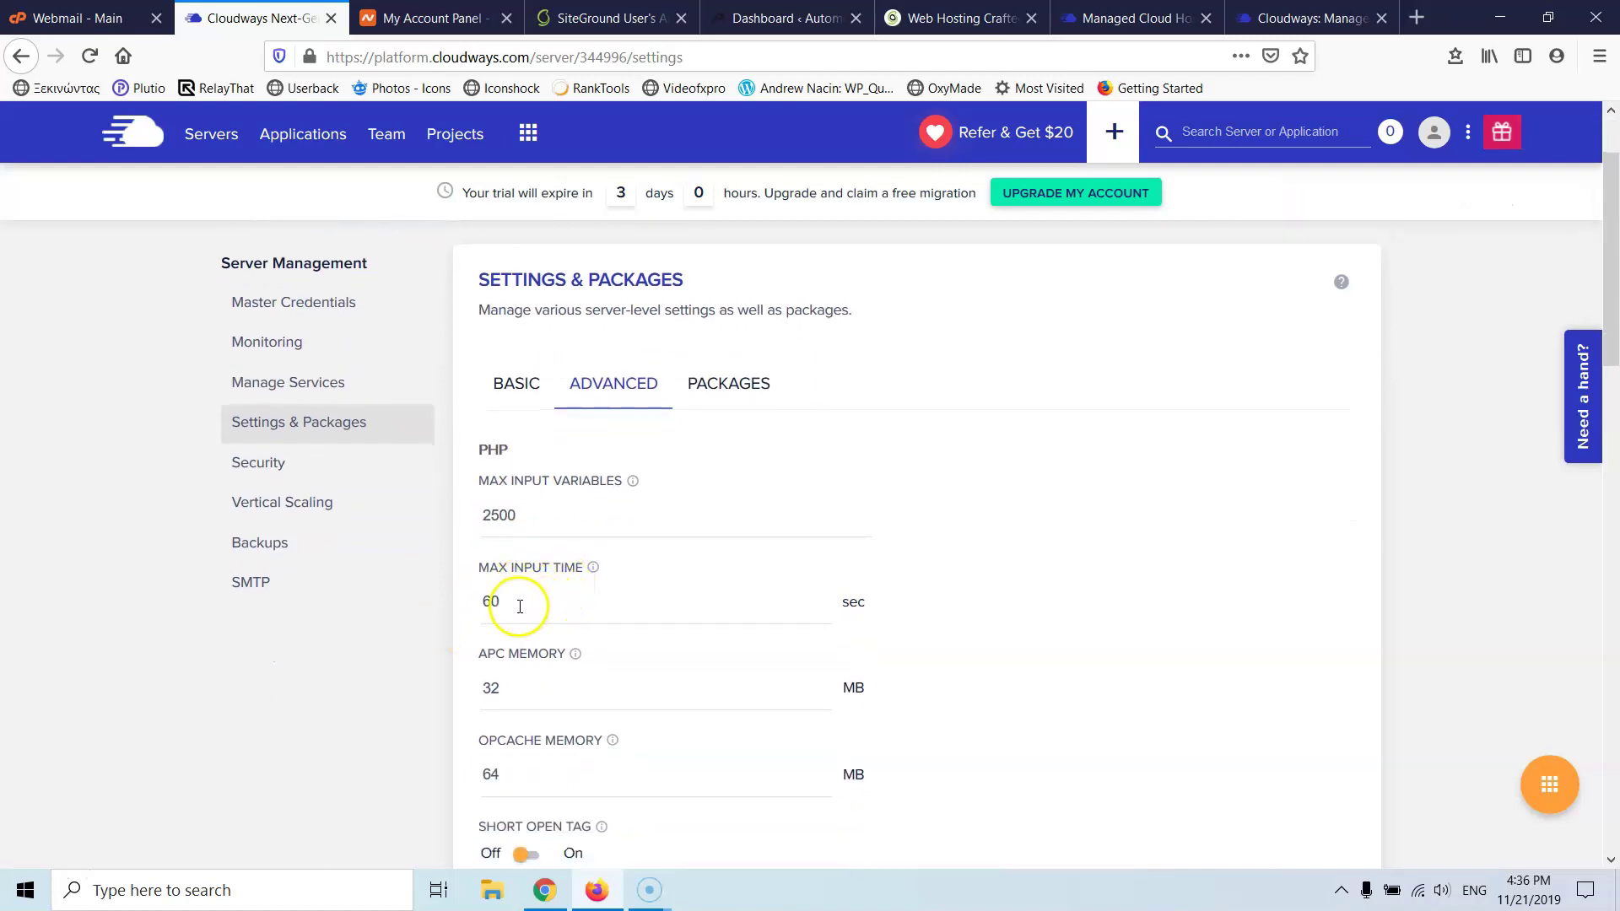
left_click_drag(520, 604, 454, 588)
type("100")
- Choose UTF-8 Unicode as the MySQL encoding
scroll(542, 667, "down", 3)
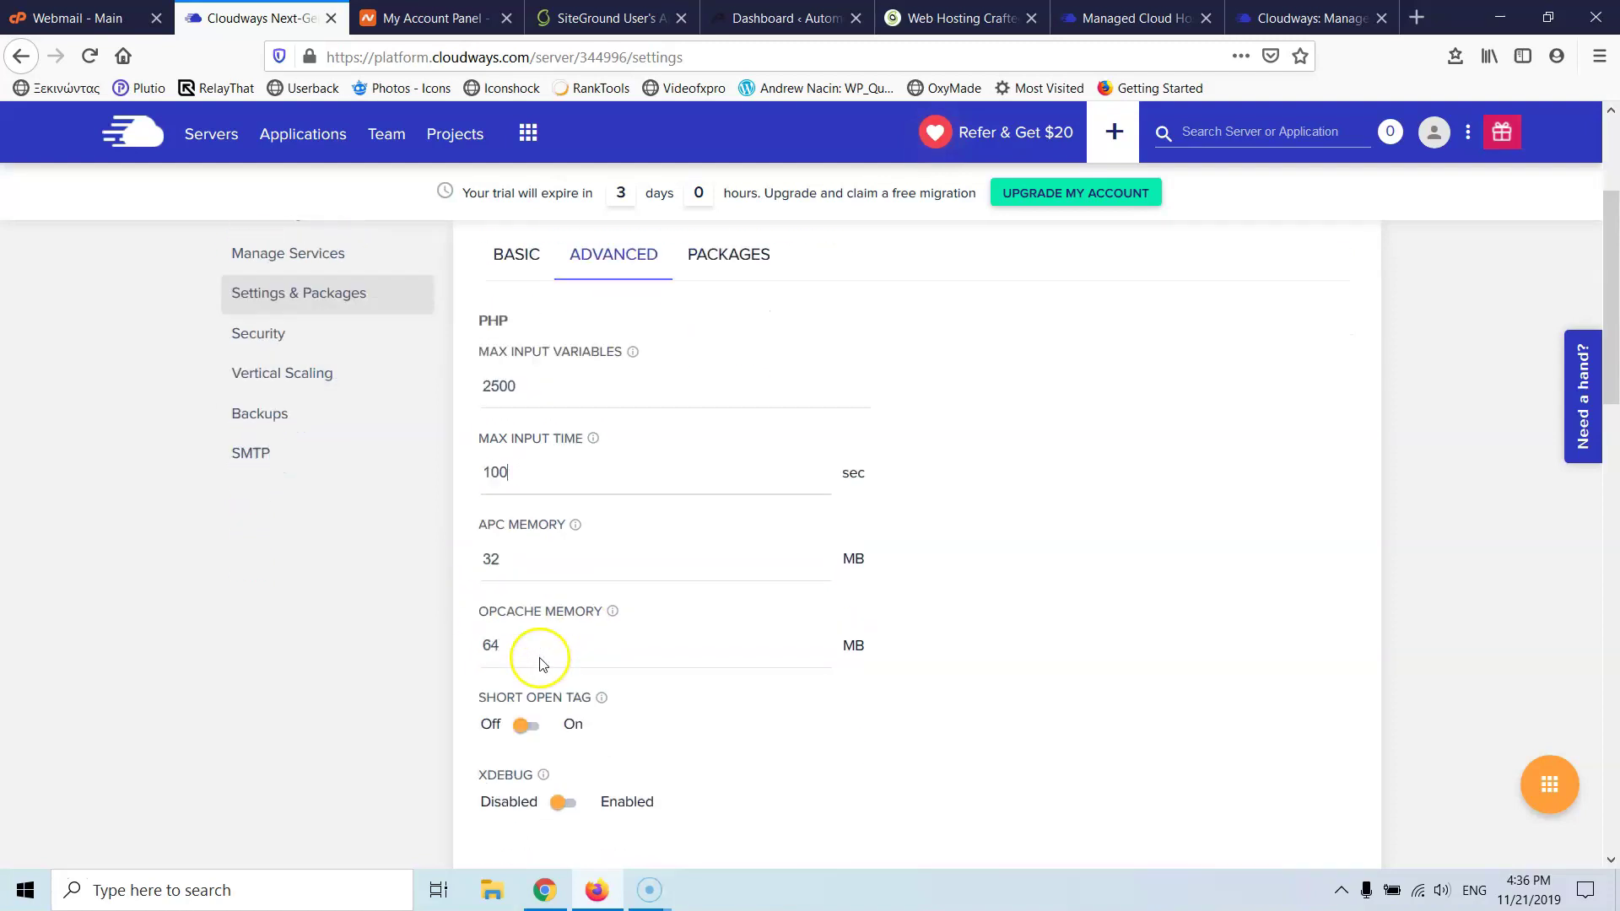
scroll(550, 530, "down", 3)
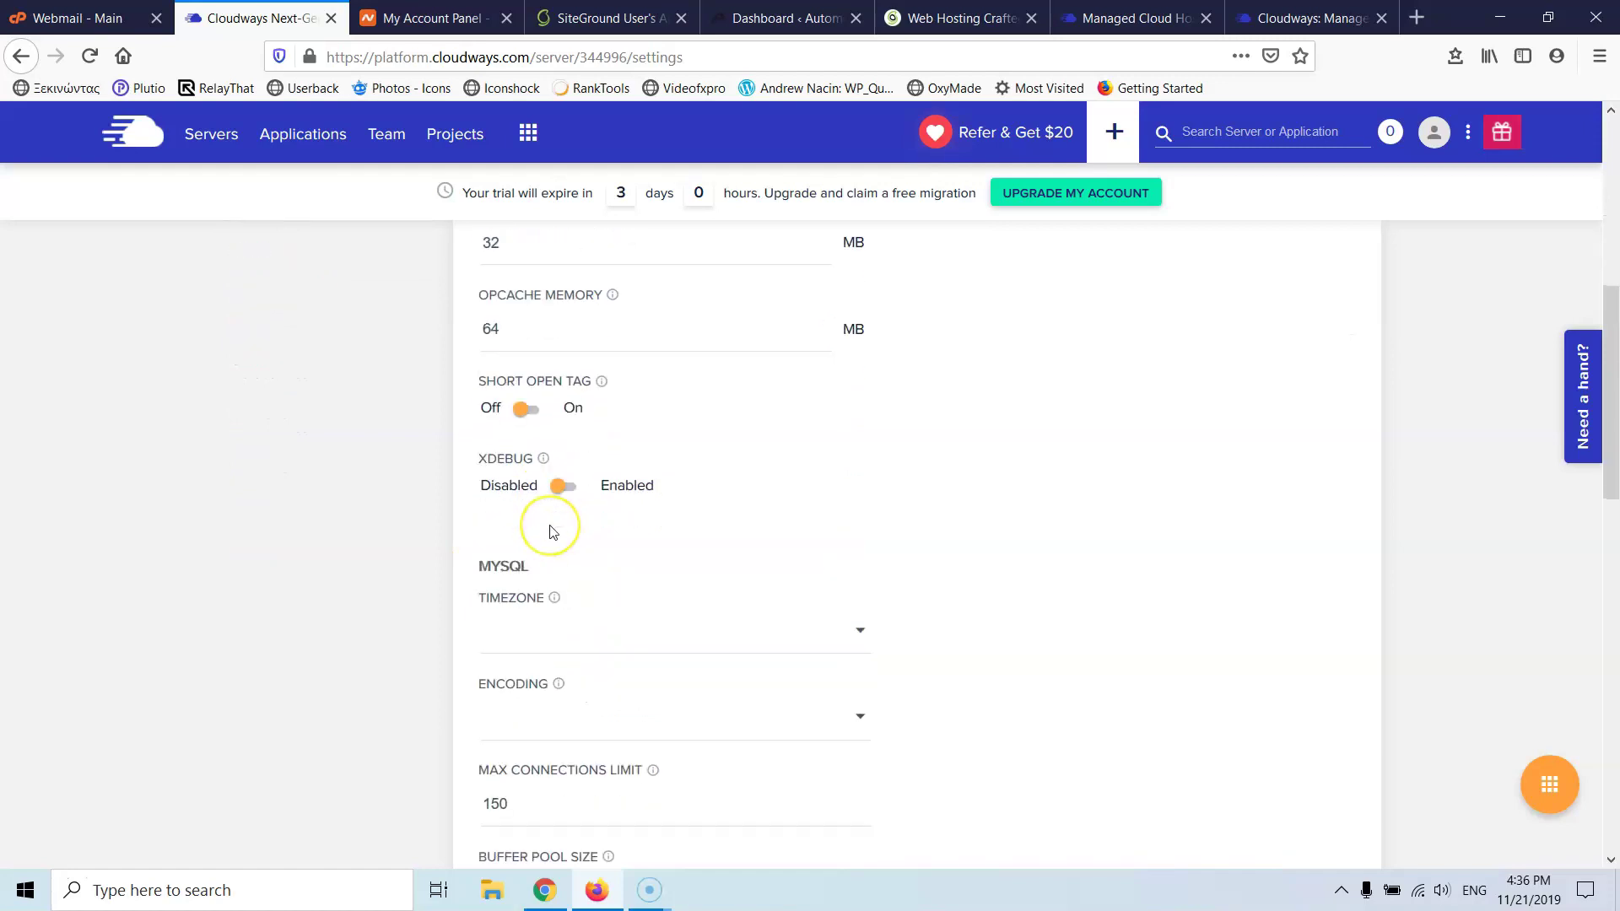
scroll(552, 531, "down", 3)
scroll(560, 543, "down", 2)
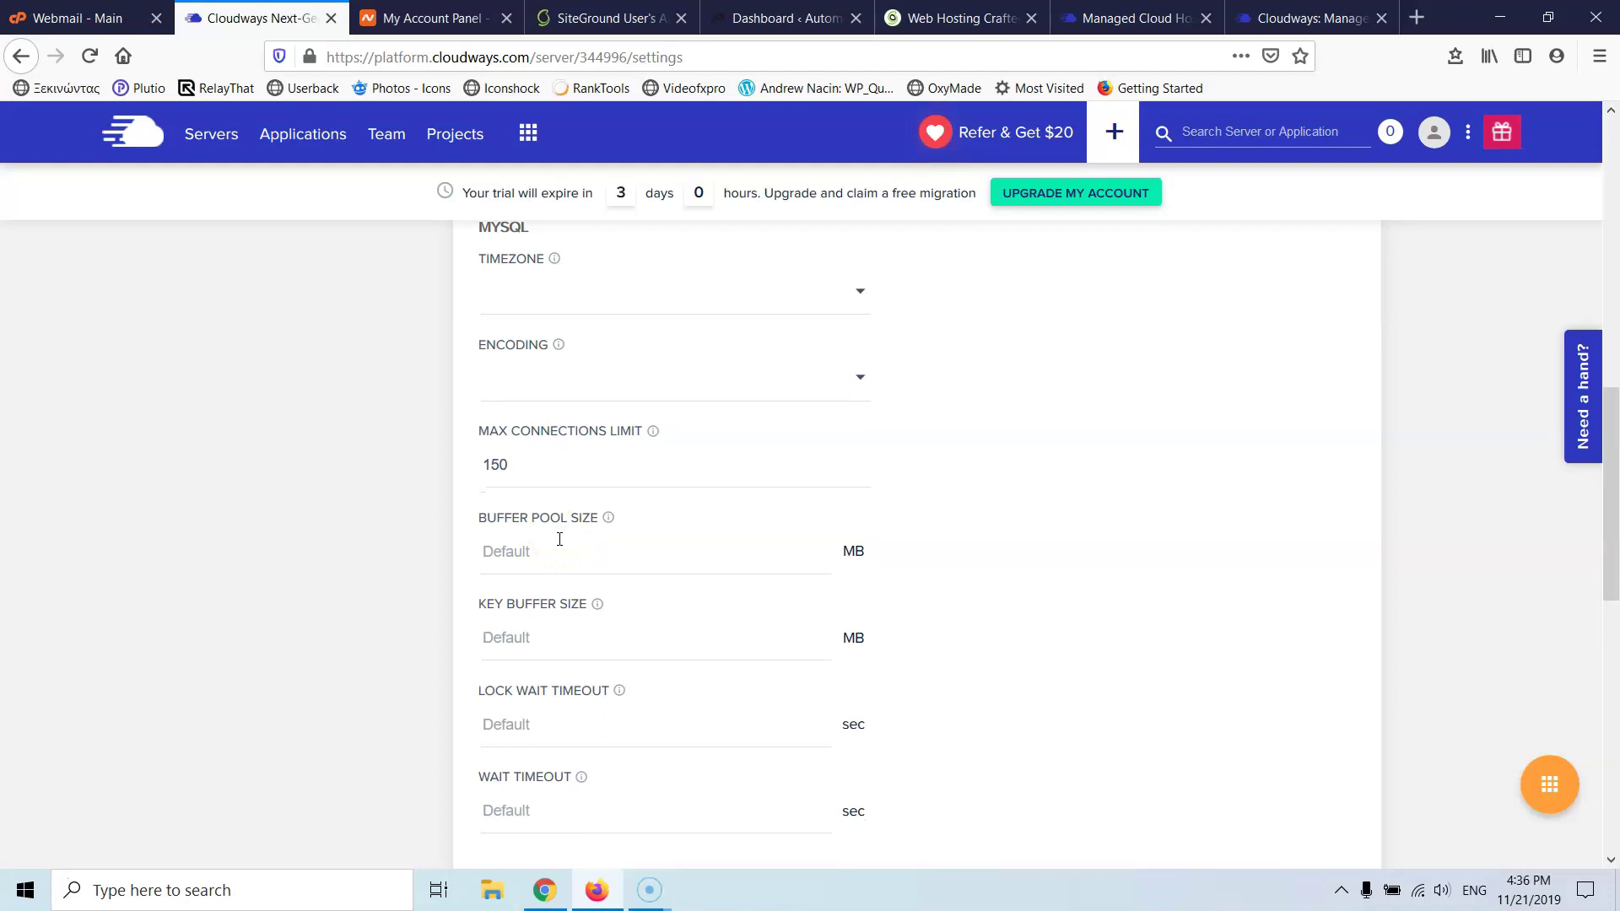
scroll(560, 539, "down", 2)
scroll(559, 539, "down", 2)
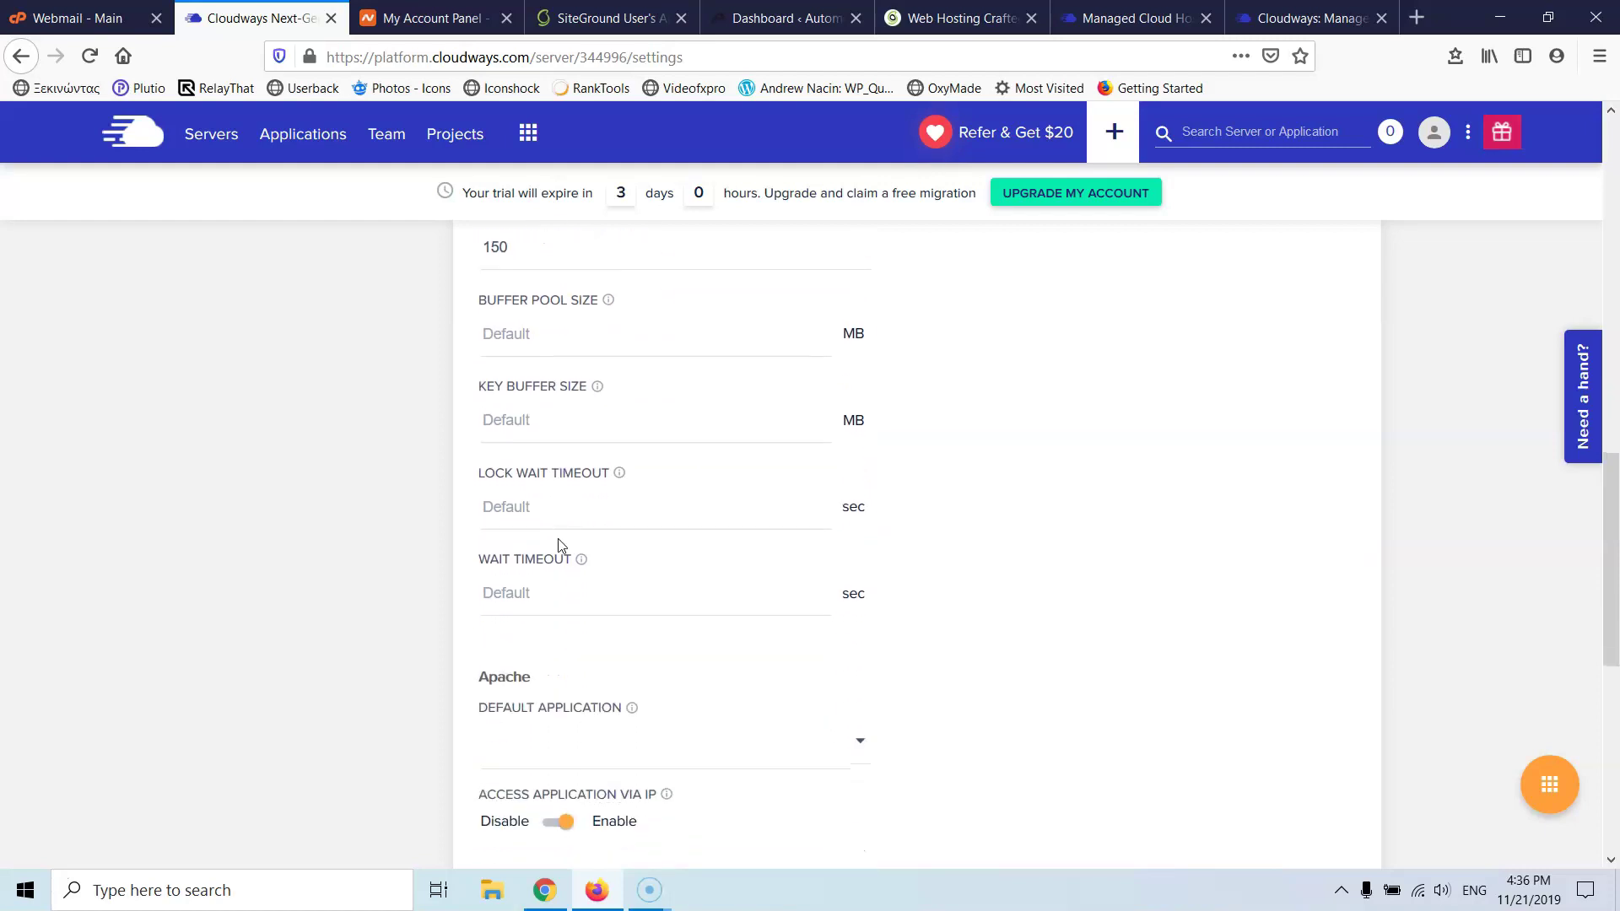
scroll(560, 545, "up", 2)
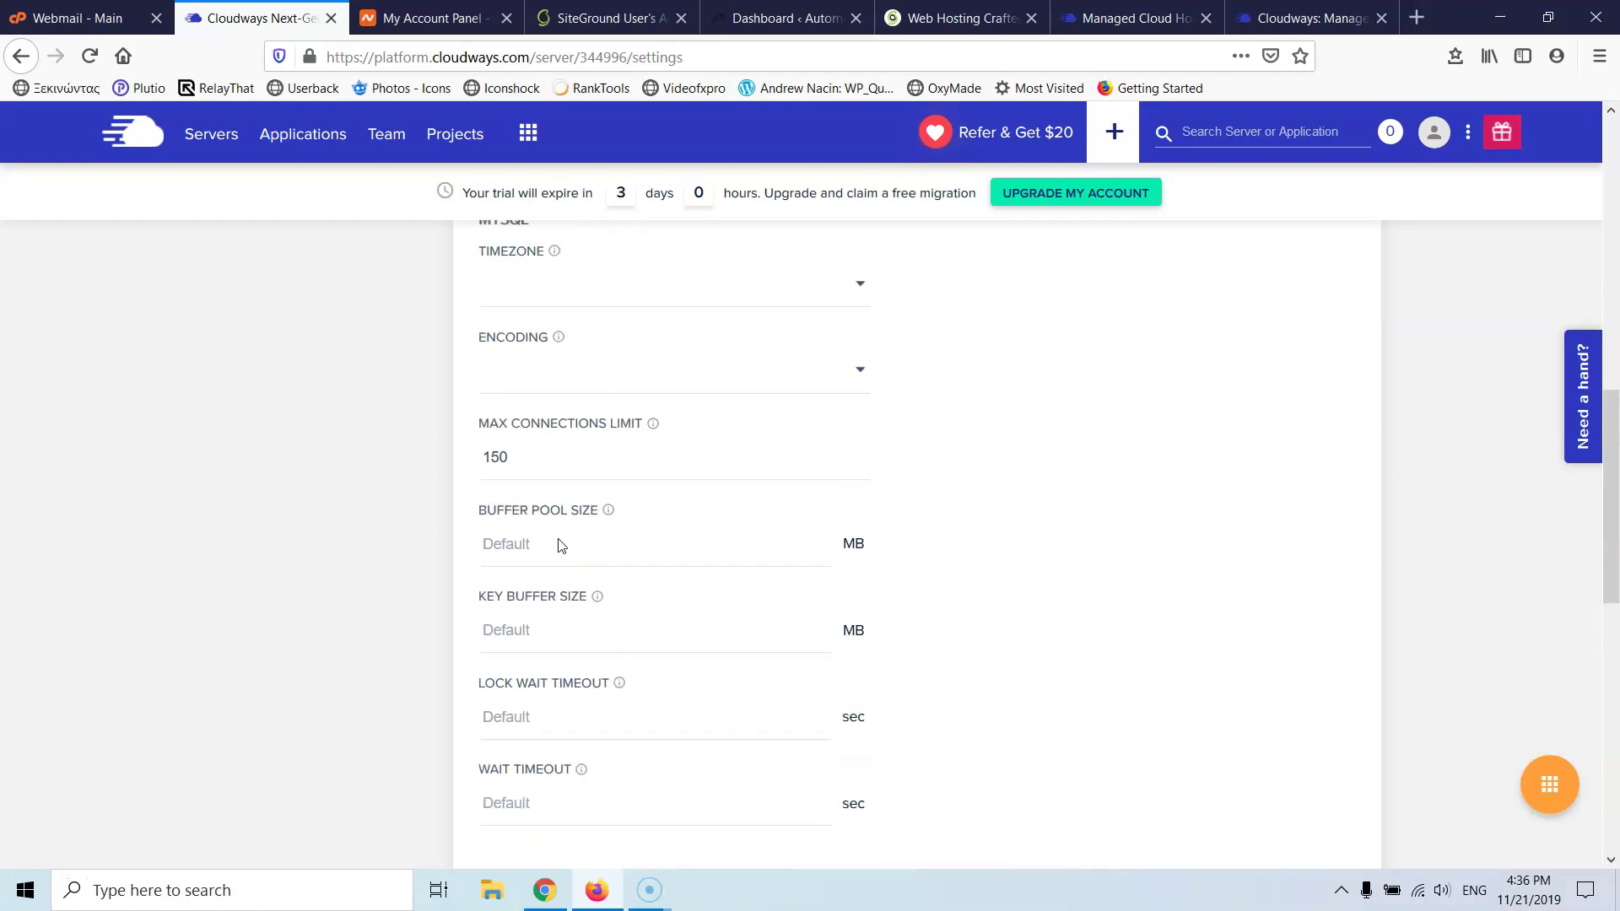
left_click(502, 499)
scroll(503, 499, "down", 1)
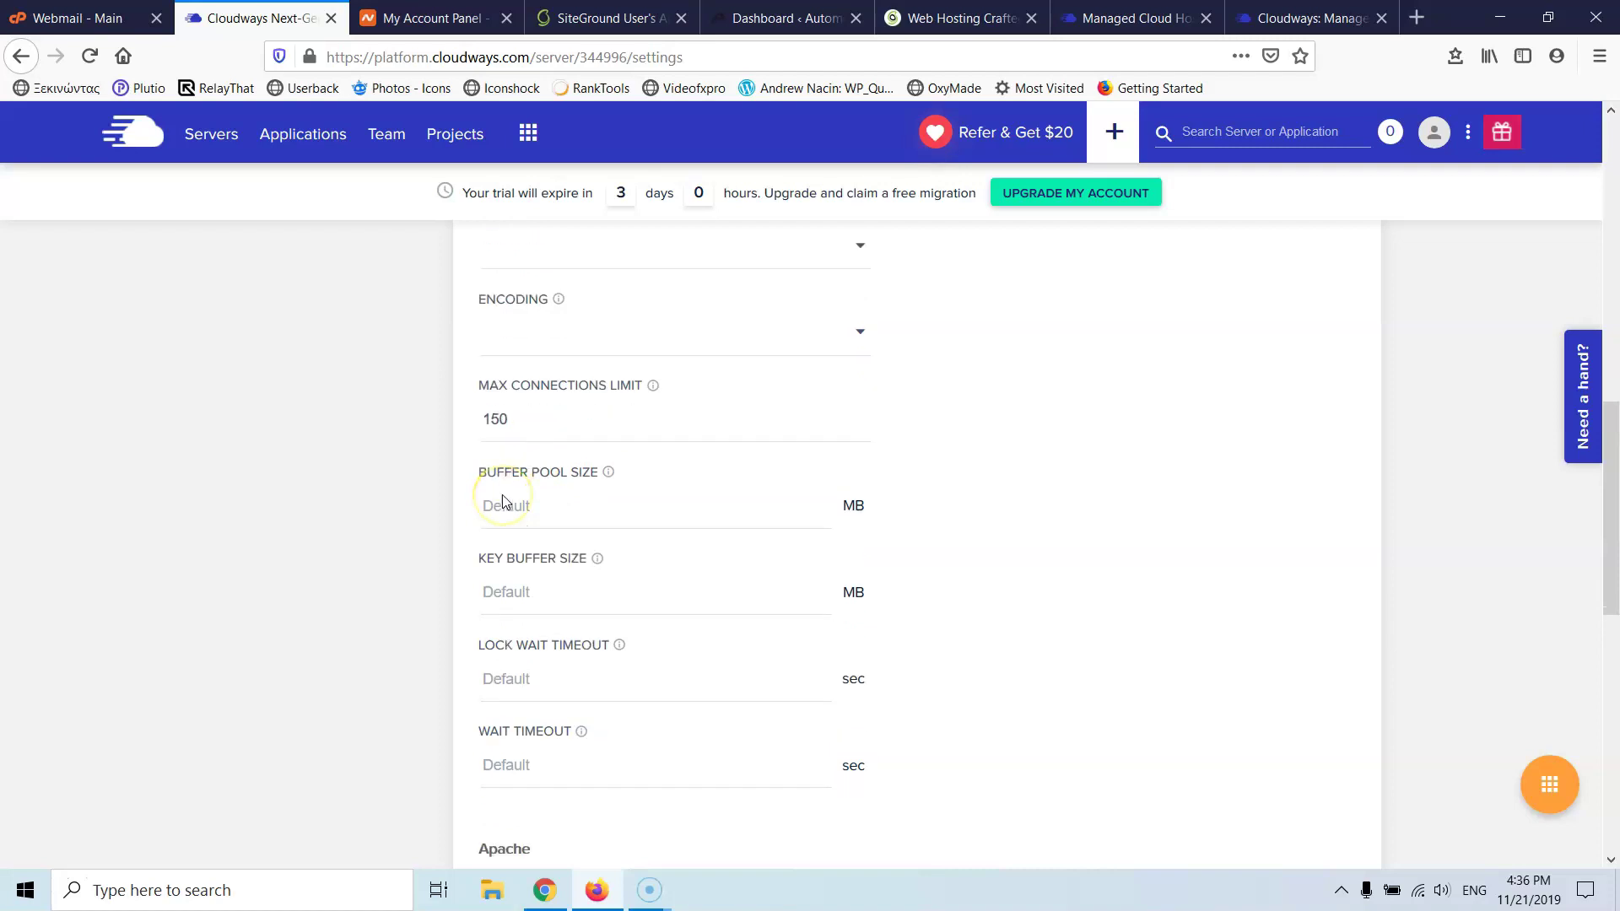
scroll(525, 430, "up", 1)
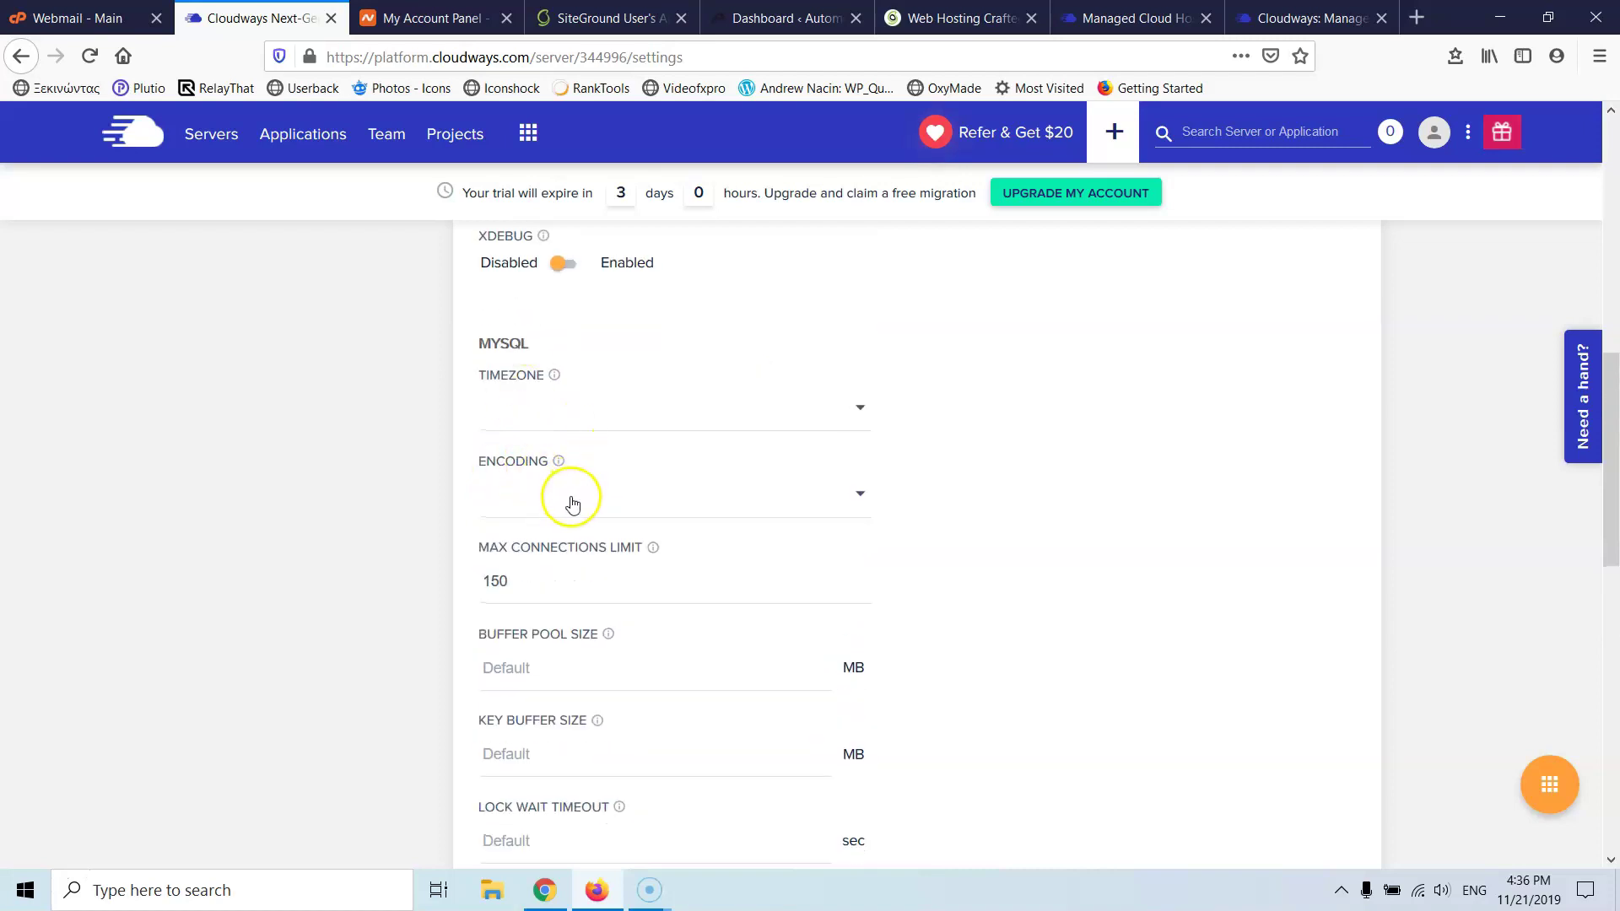
left_click(571, 498)
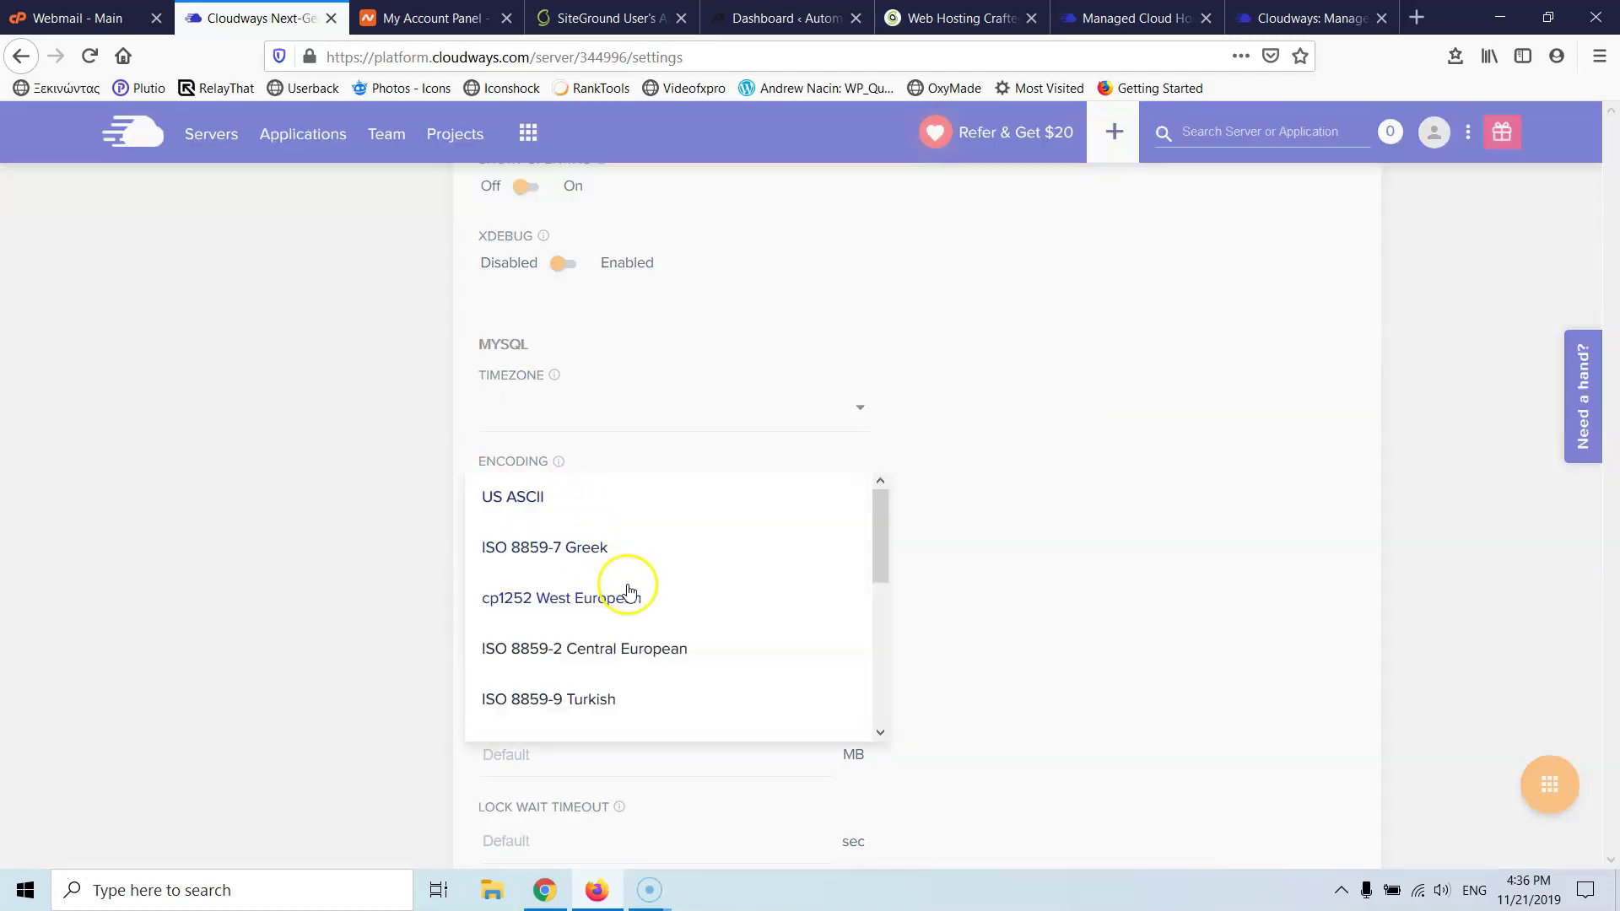
scroll(599, 590, "down", 3)
left_click(599, 591)
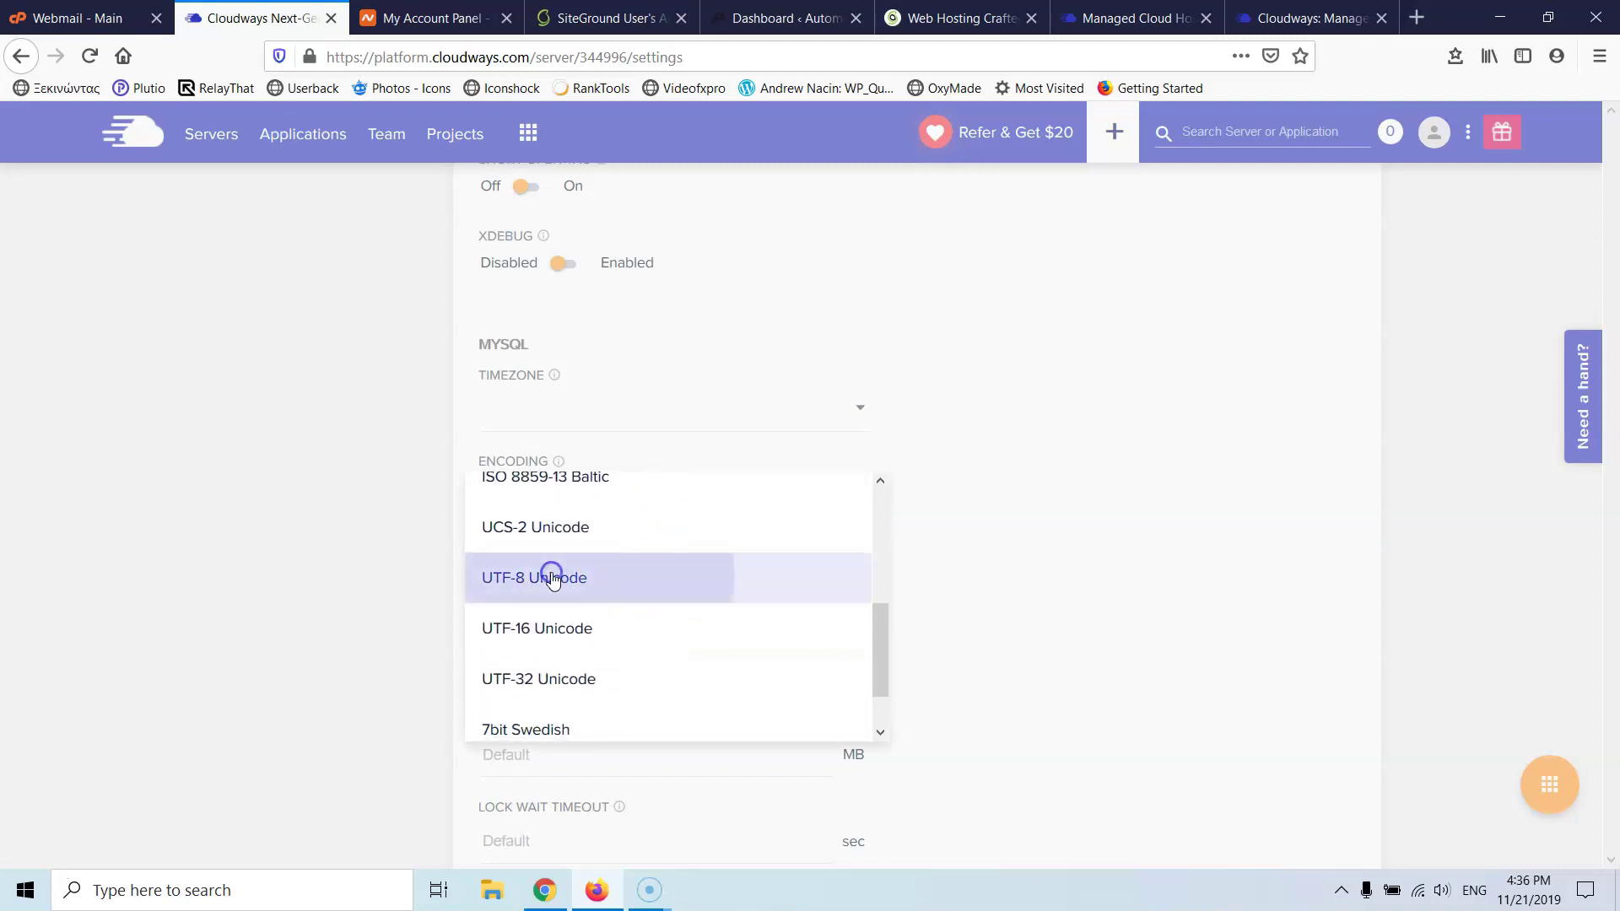
left_click(355, 535)
- Save the advanced settings and show the server's Packages list
scroll(431, 560, "down", 7)
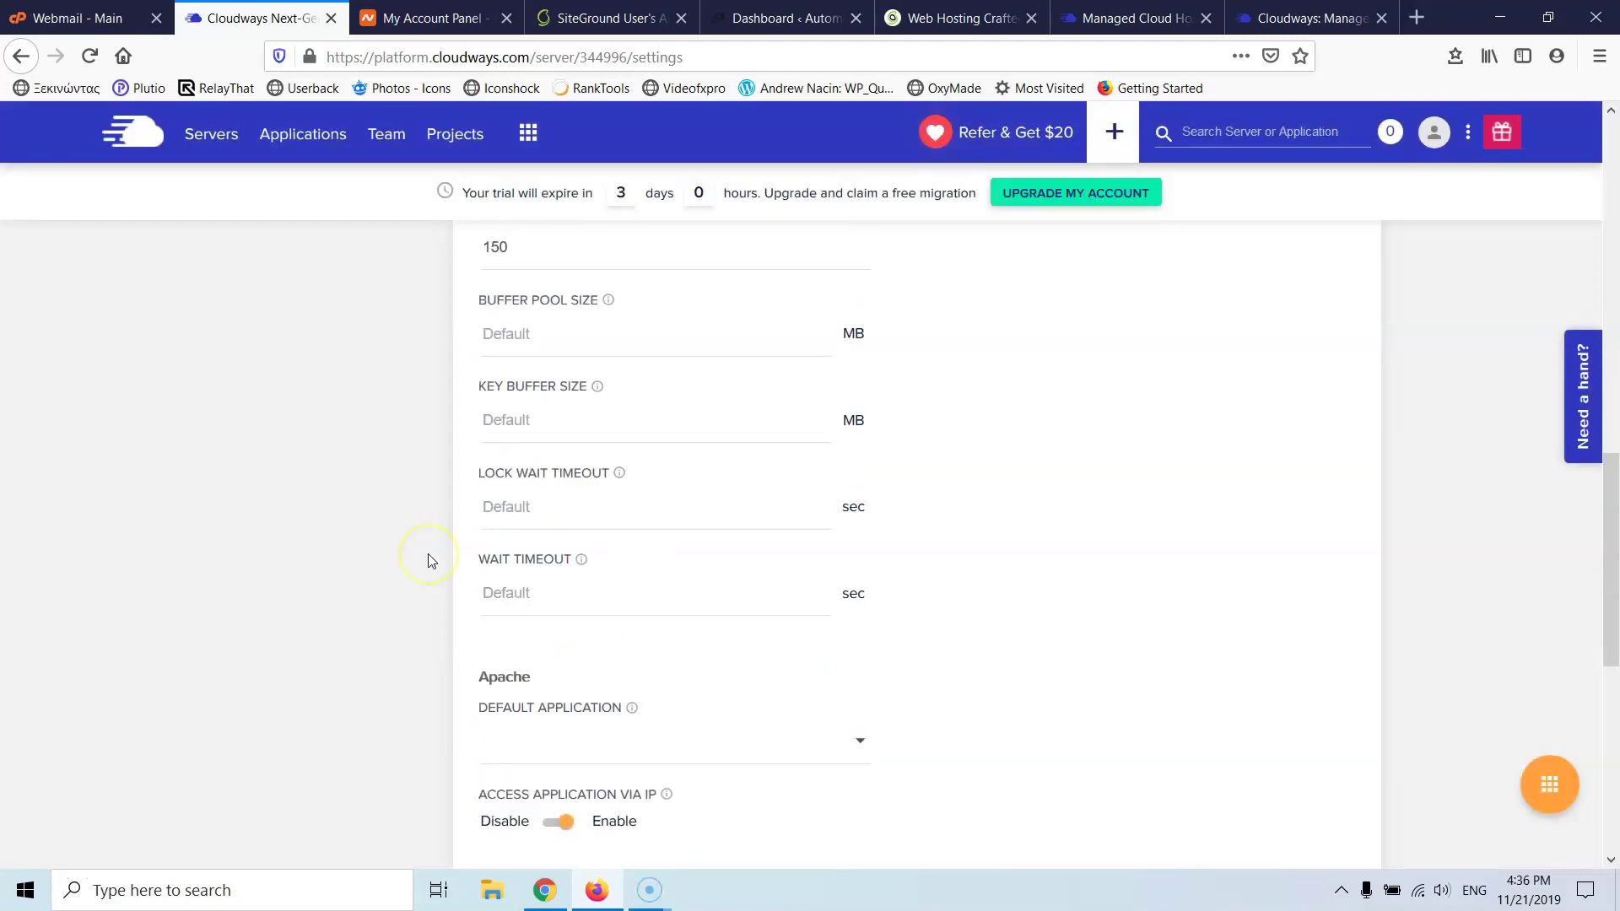
scroll(429, 560, "down", 3)
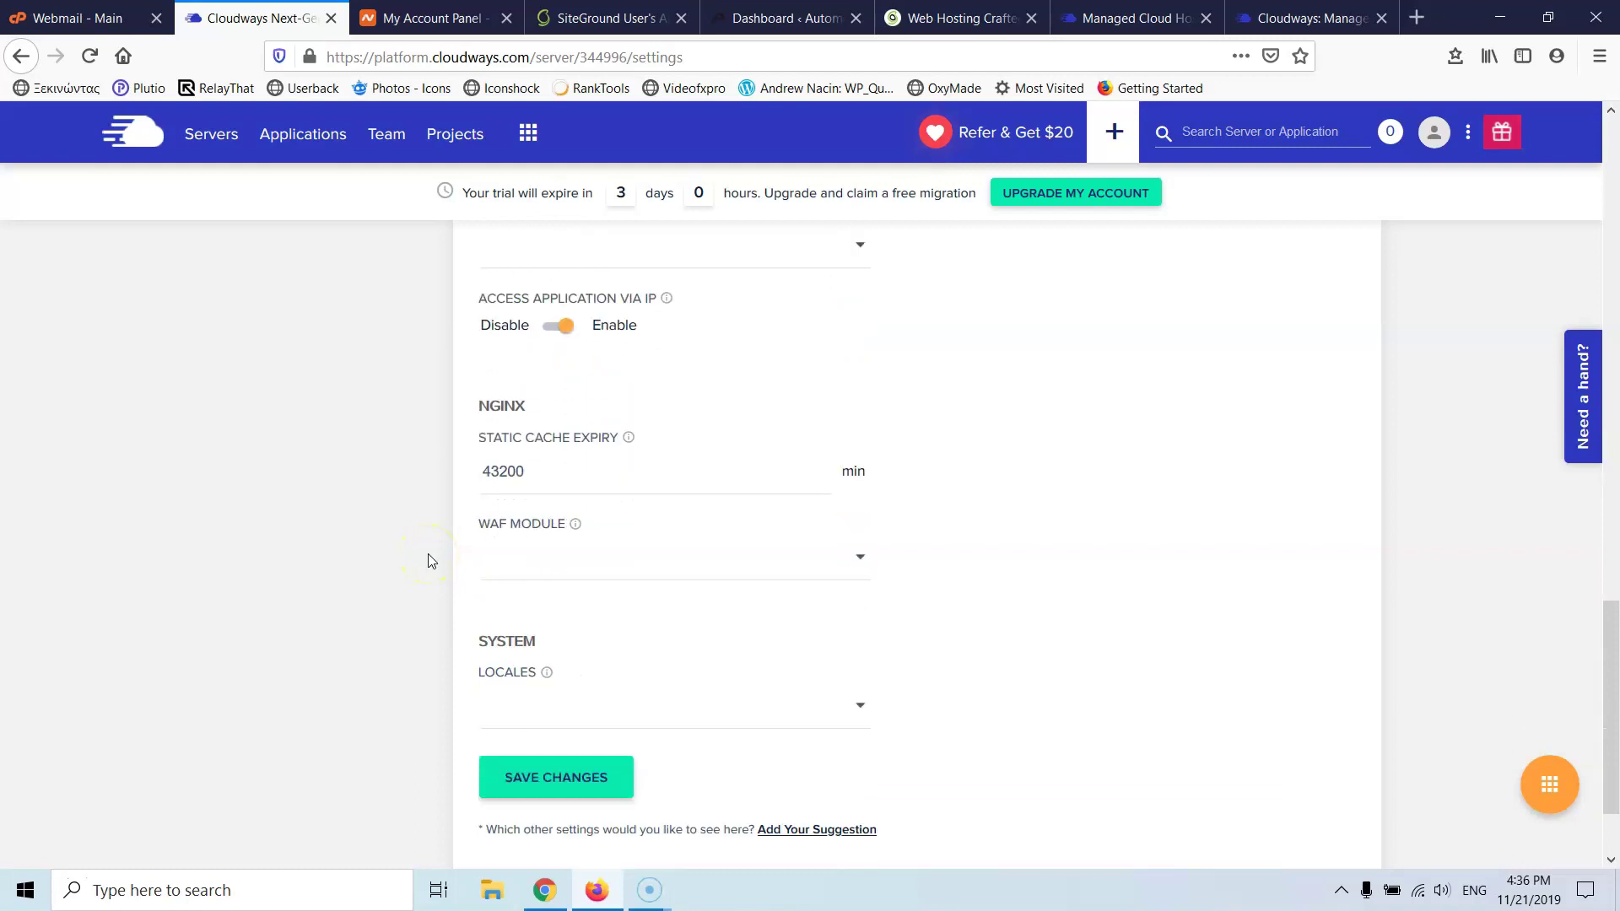
left_click(567, 655)
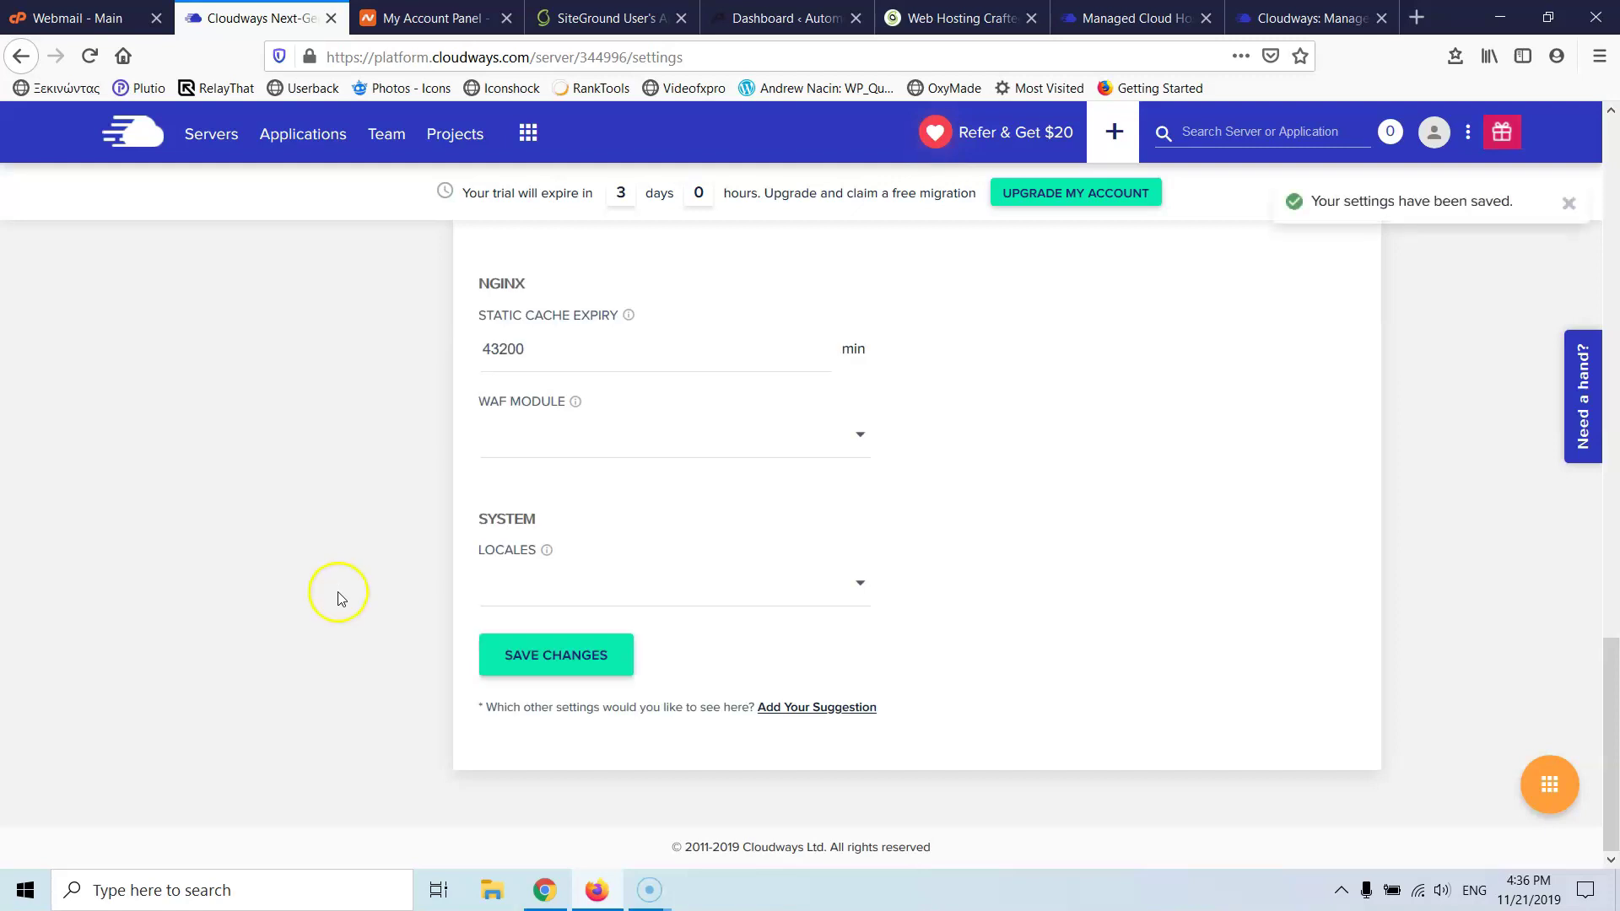
scroll(337, 589, "up", 10)
scroll(344, 634, "up", 3)
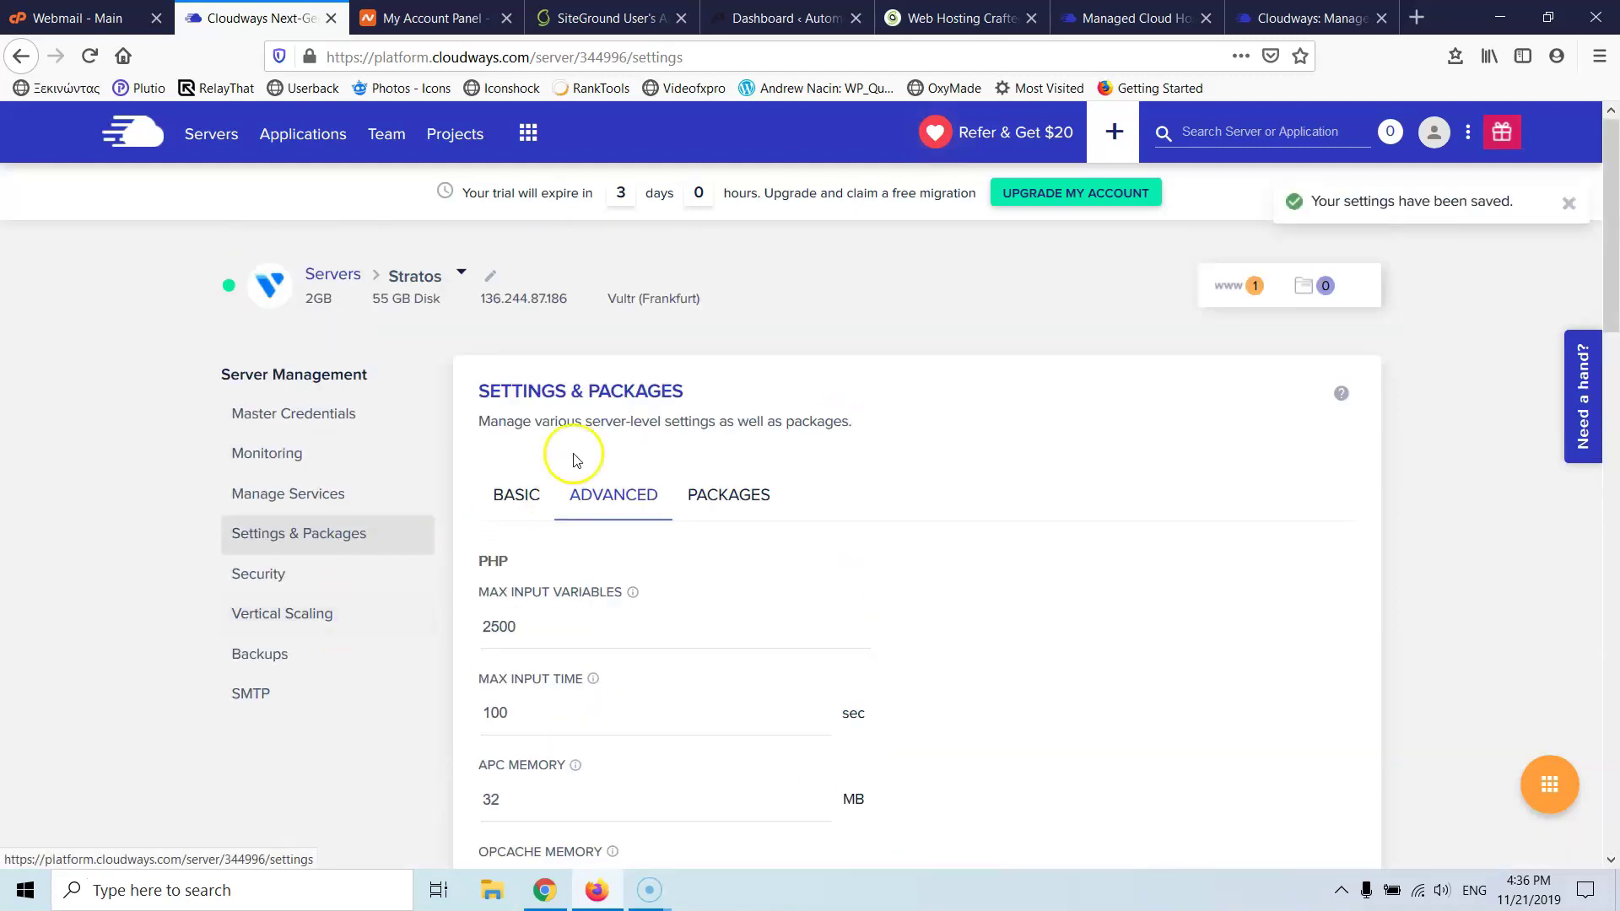
left_click(718, 503)
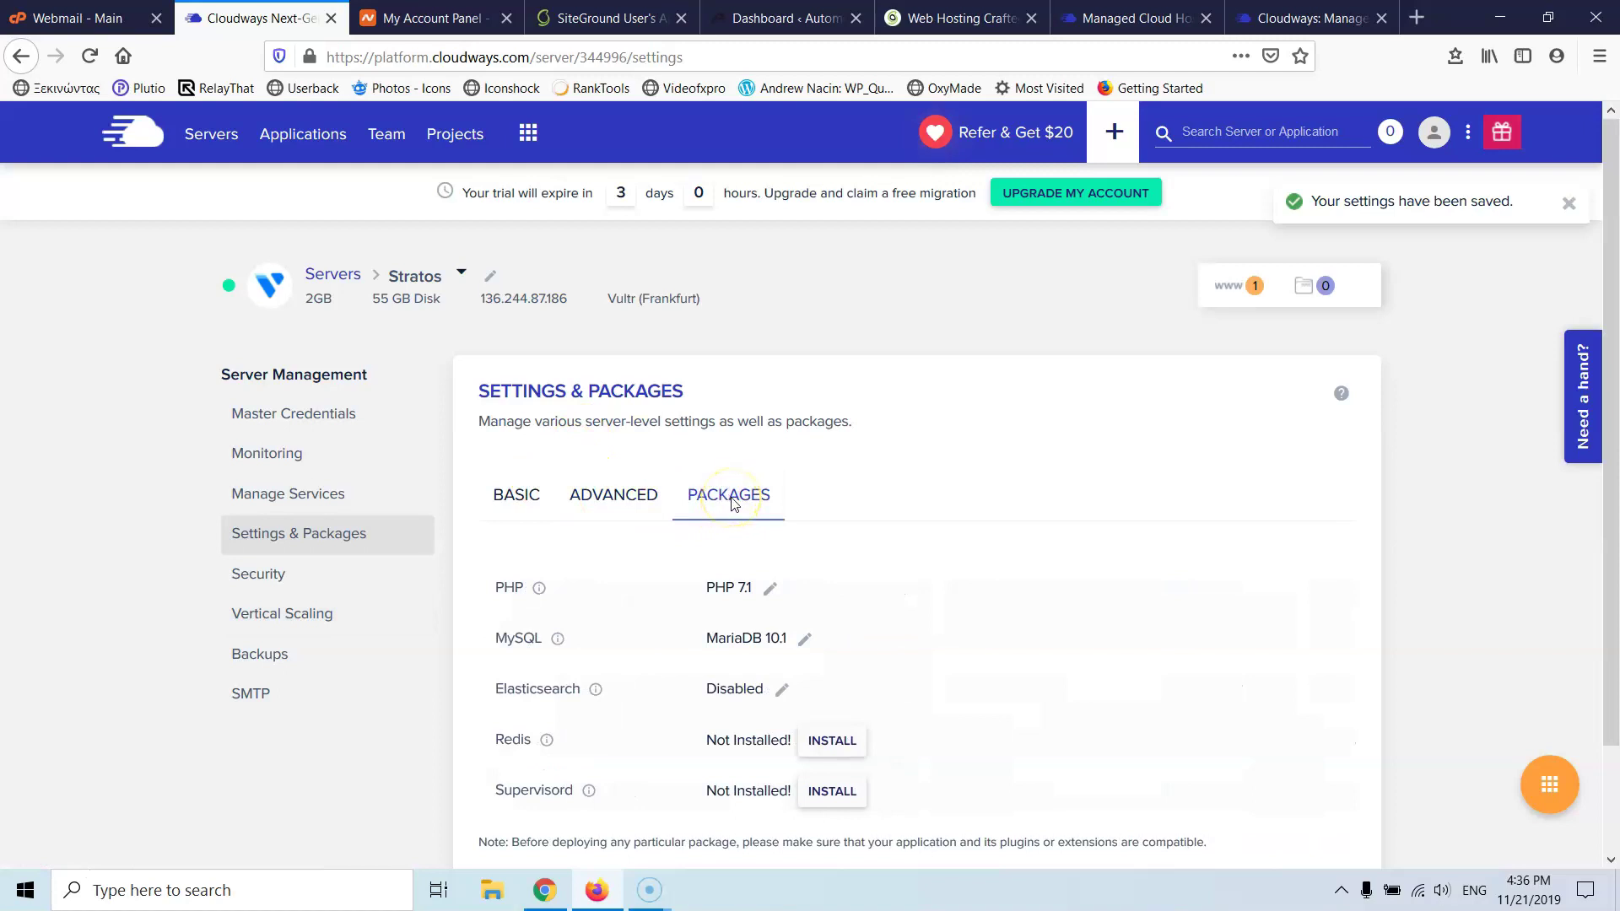
- Switch the server's PHP from 7.1 to 7.3, accept the compatibility warning, and await the update
scroll(730, 504, "down", 3)
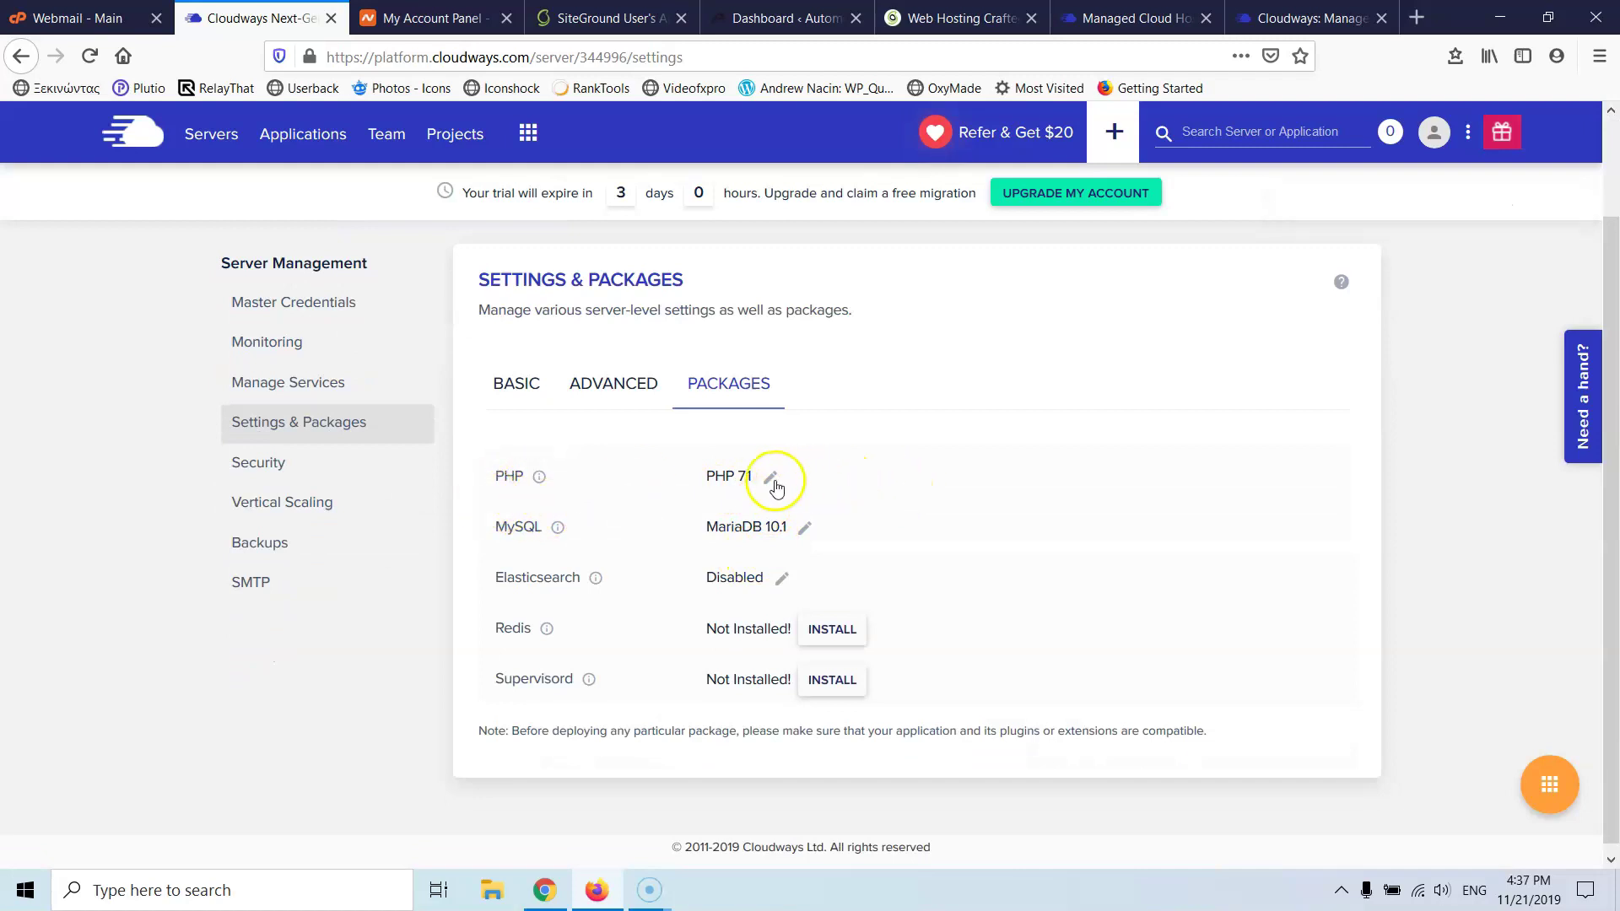
left_click(770, 477)
left_click(802, 484)
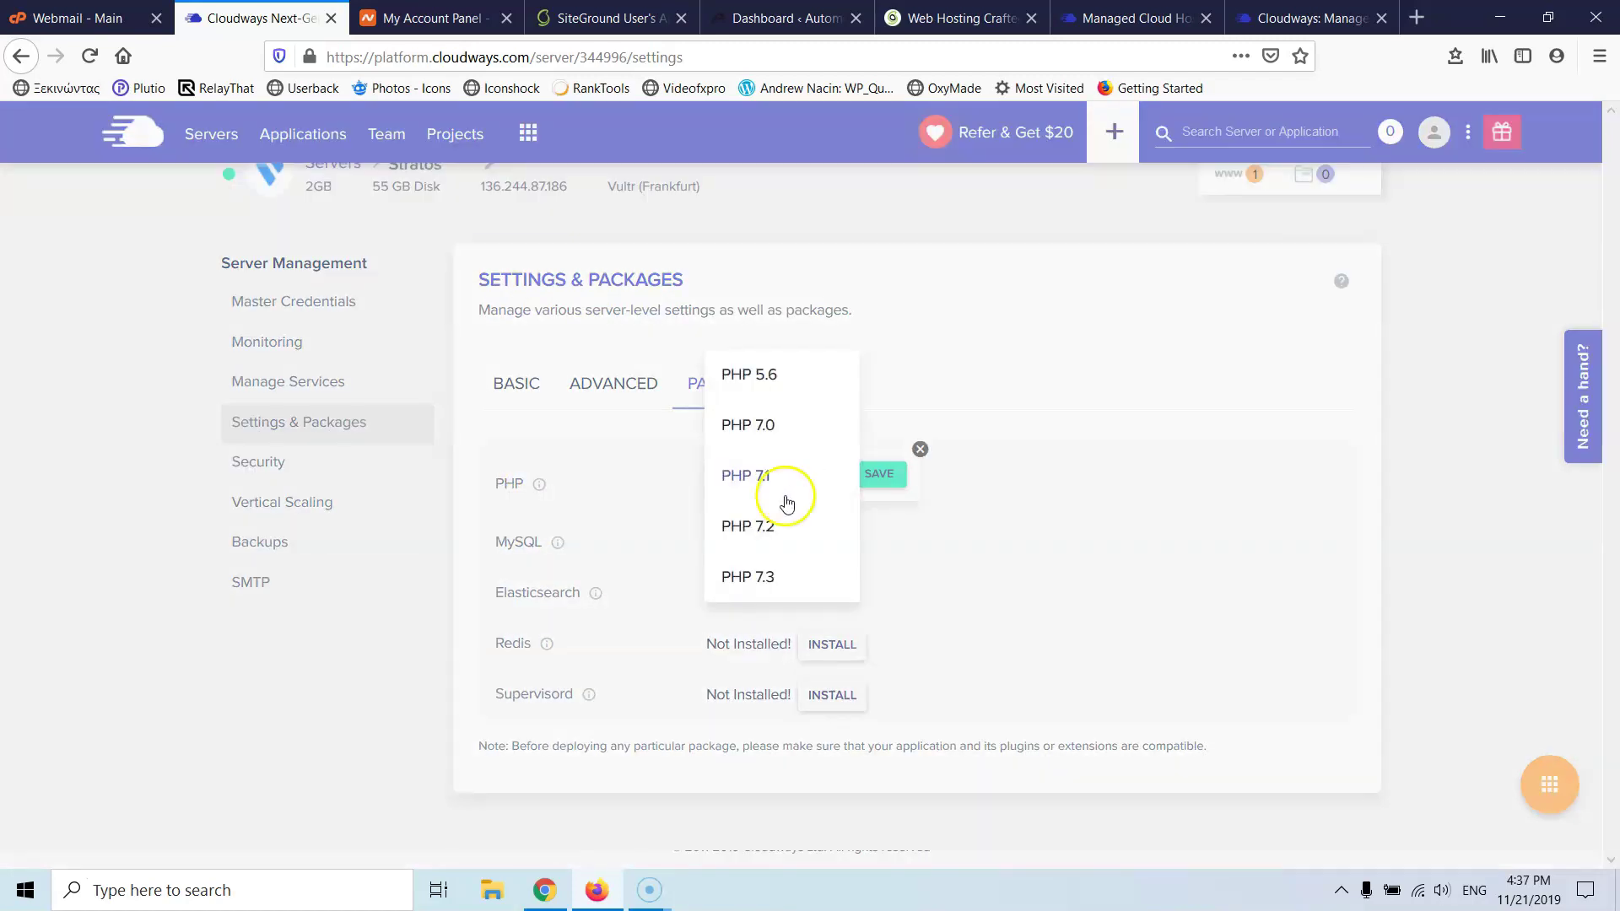
left_click(742, 573)
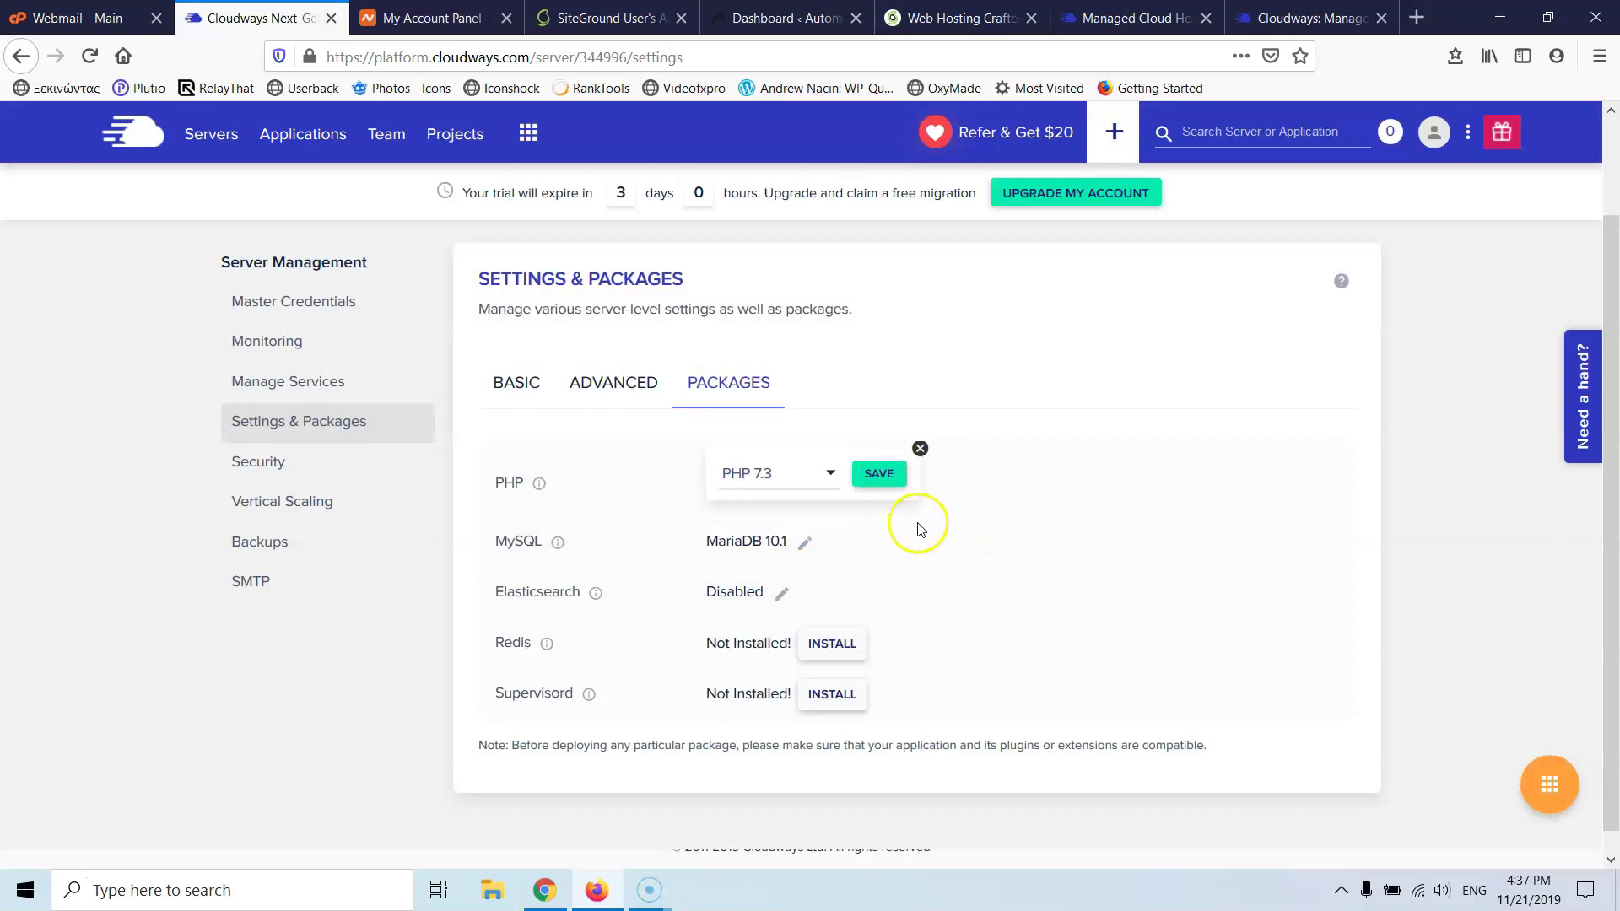
left_click(878, 474)
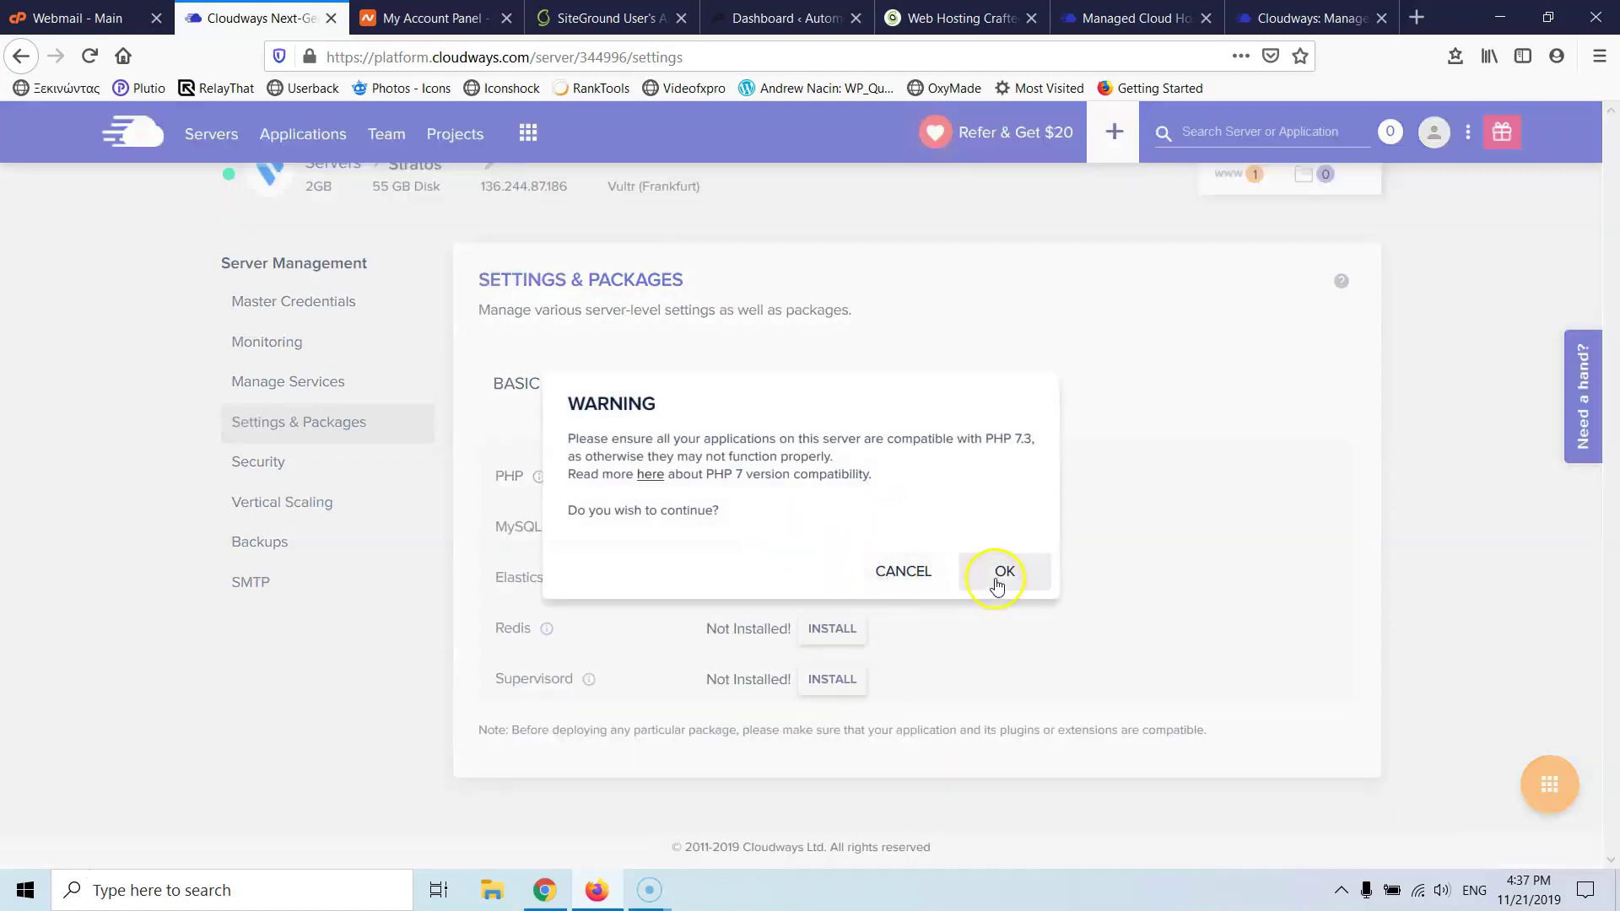
left_click(1003, 571)
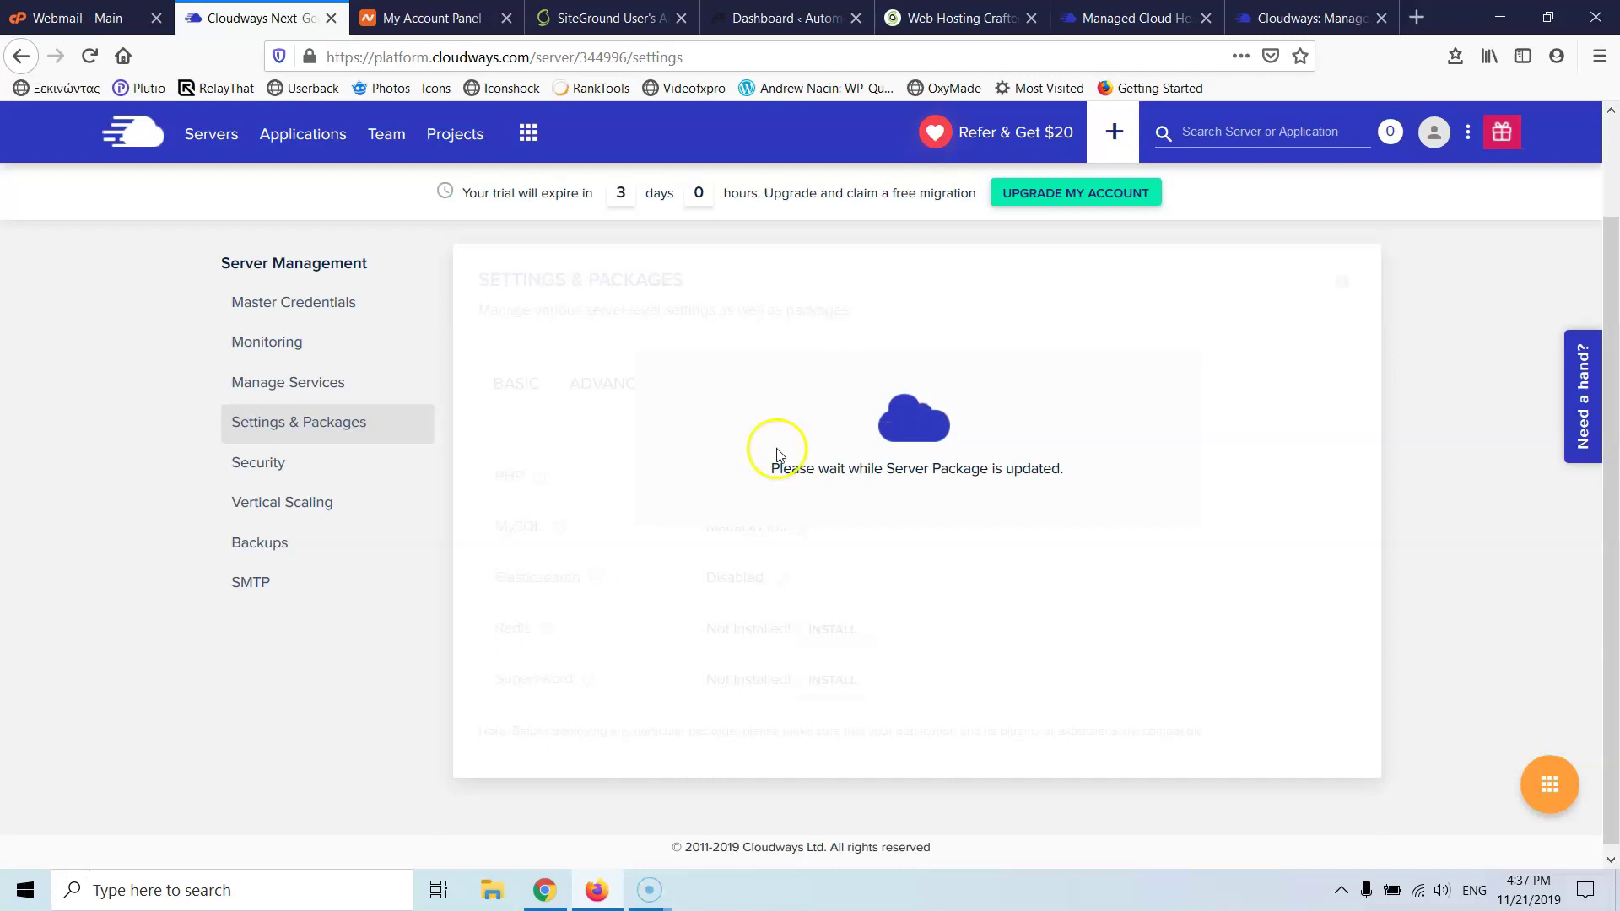
left_click(595, 19)
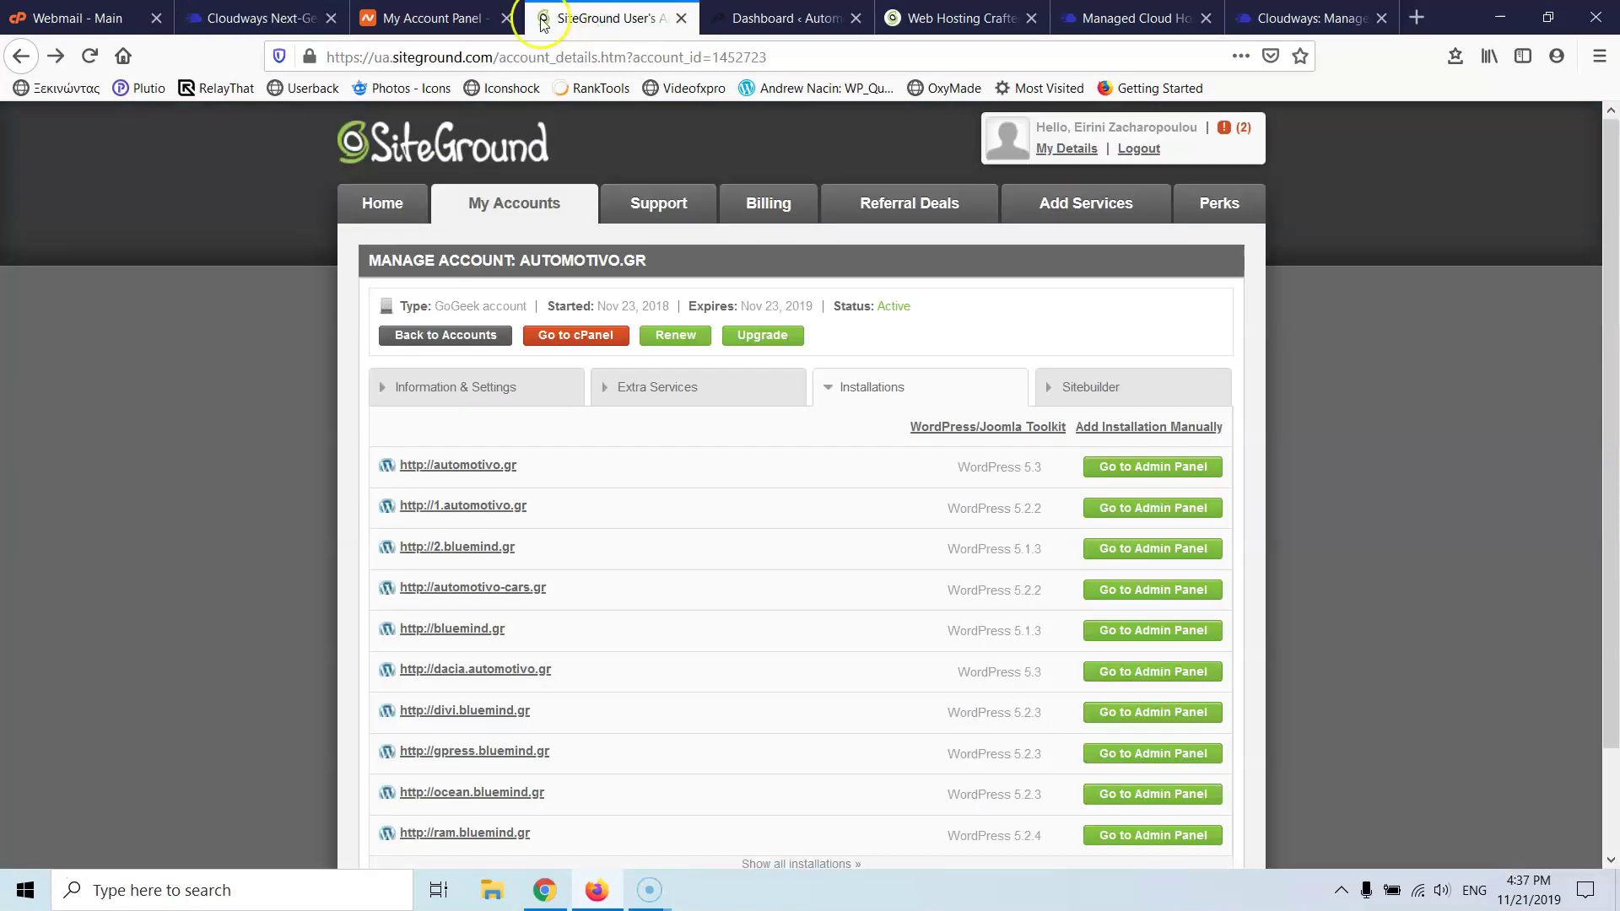
left_click(278, 19)
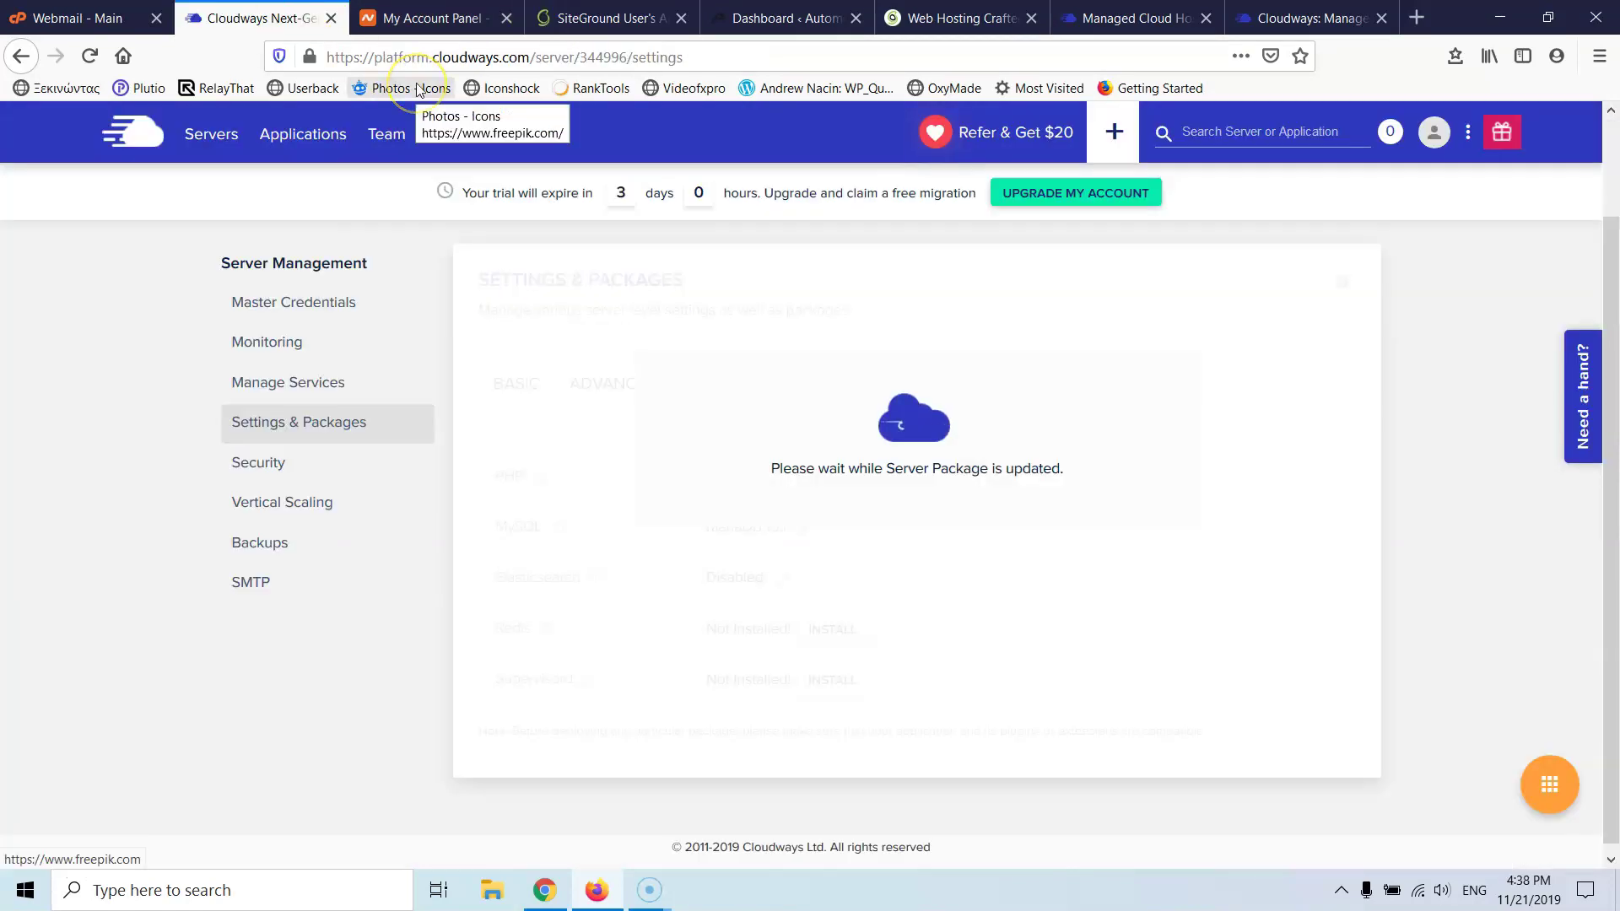
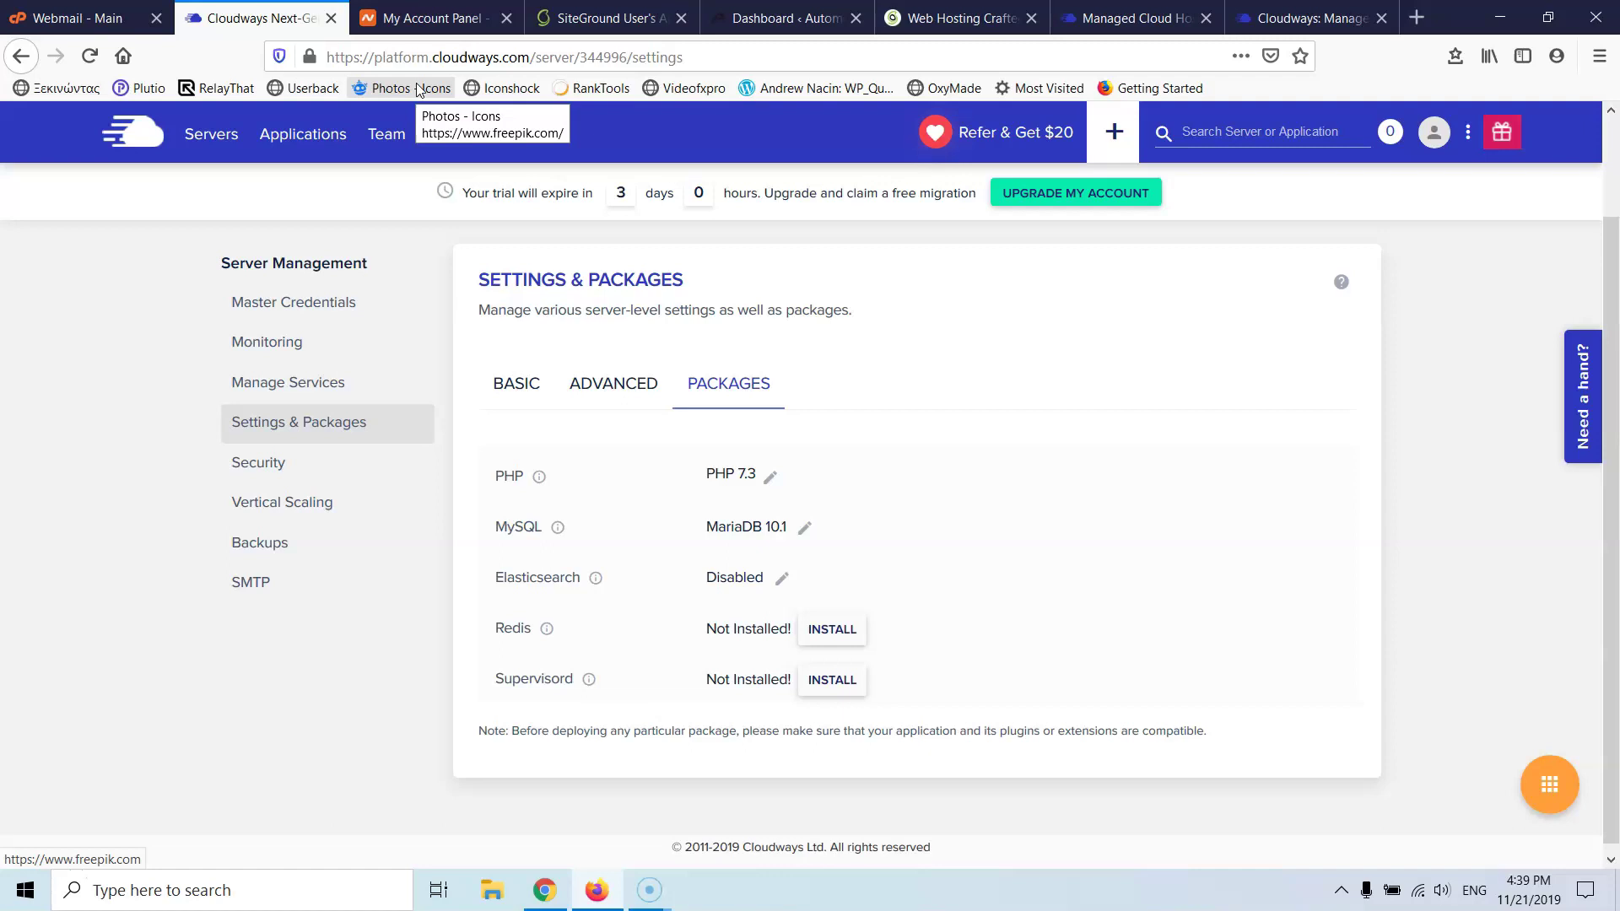
- Upgrade the server's MySQL to MariaDB 10.3, accept the upgrade warning, then go to SiteGround
left_click(804, 528)
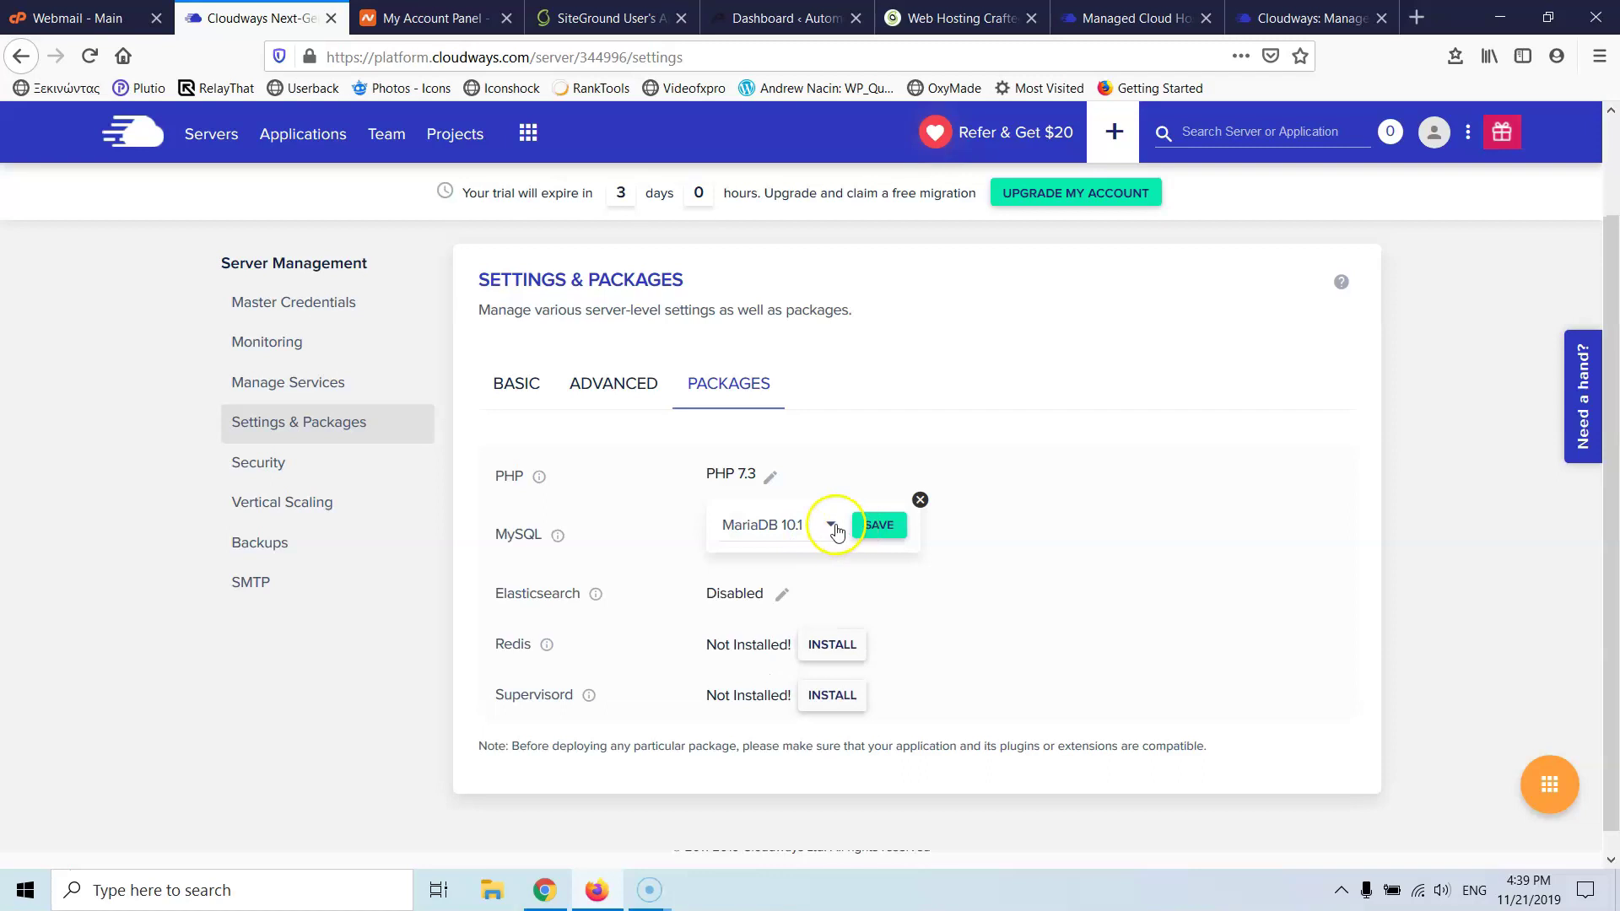
left_click(831, 524)
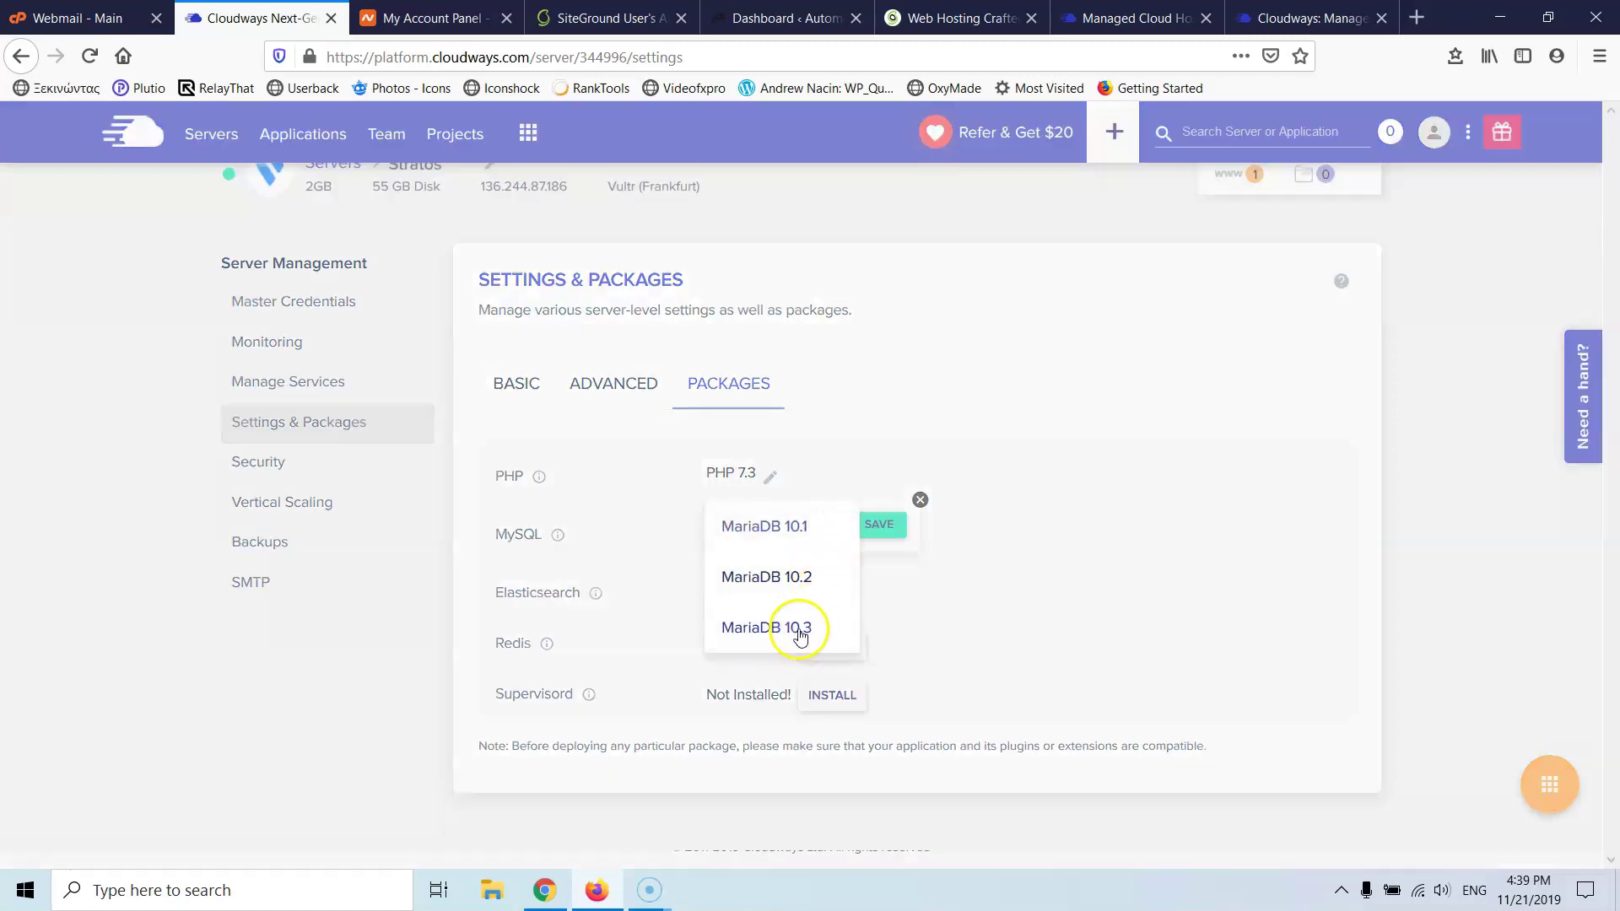
left_click(810, 630)
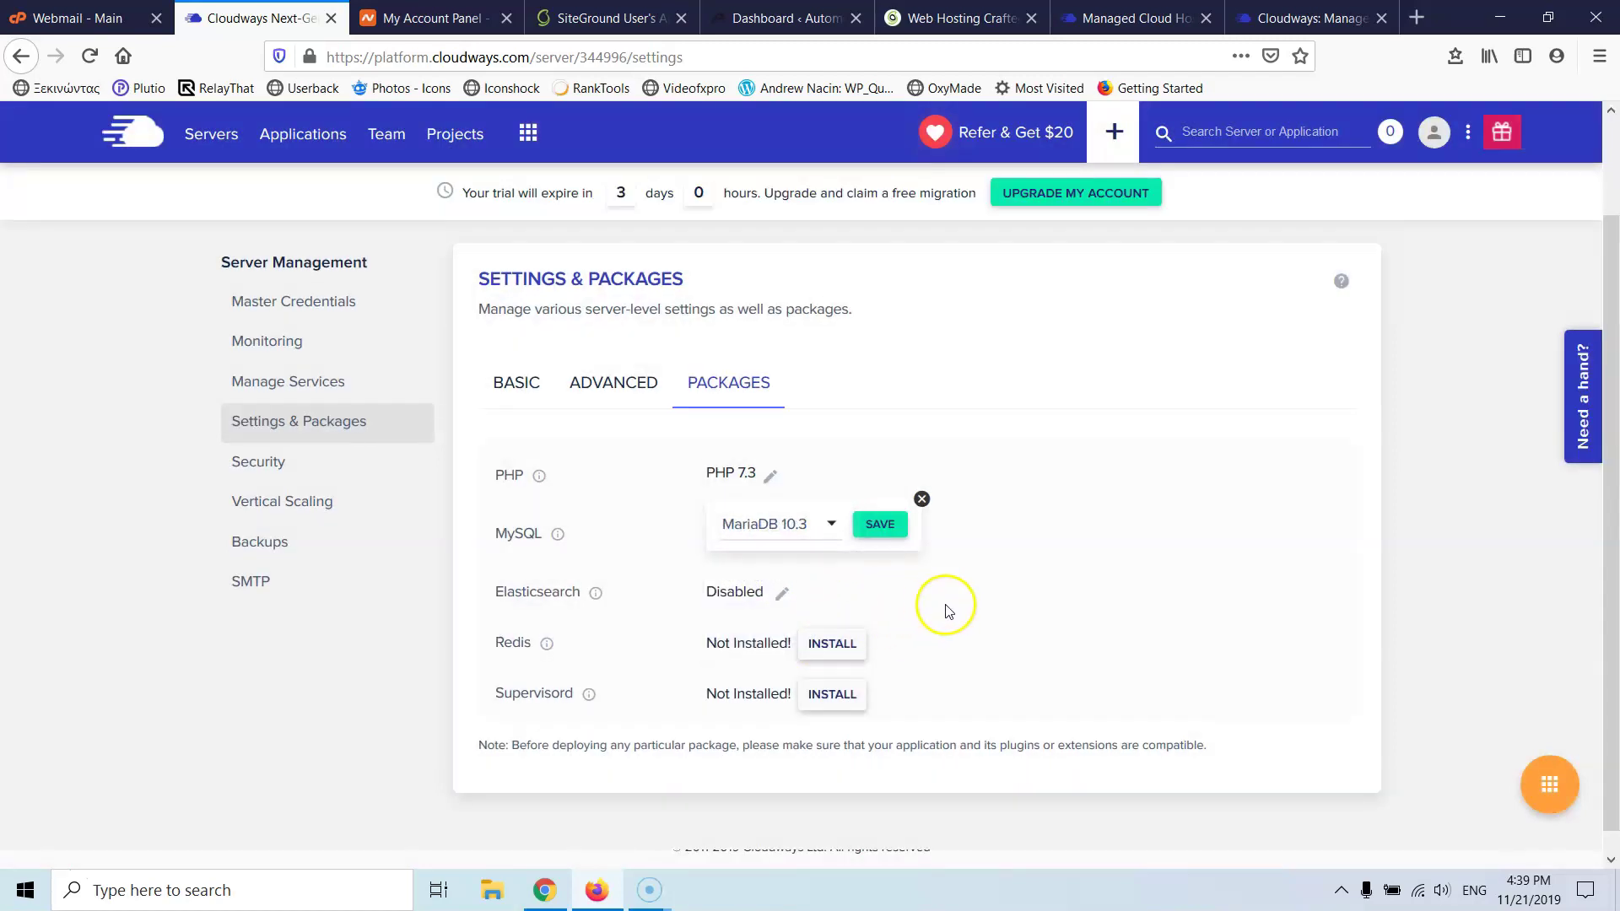
left_click(878, 534)
left_click(871, 531)
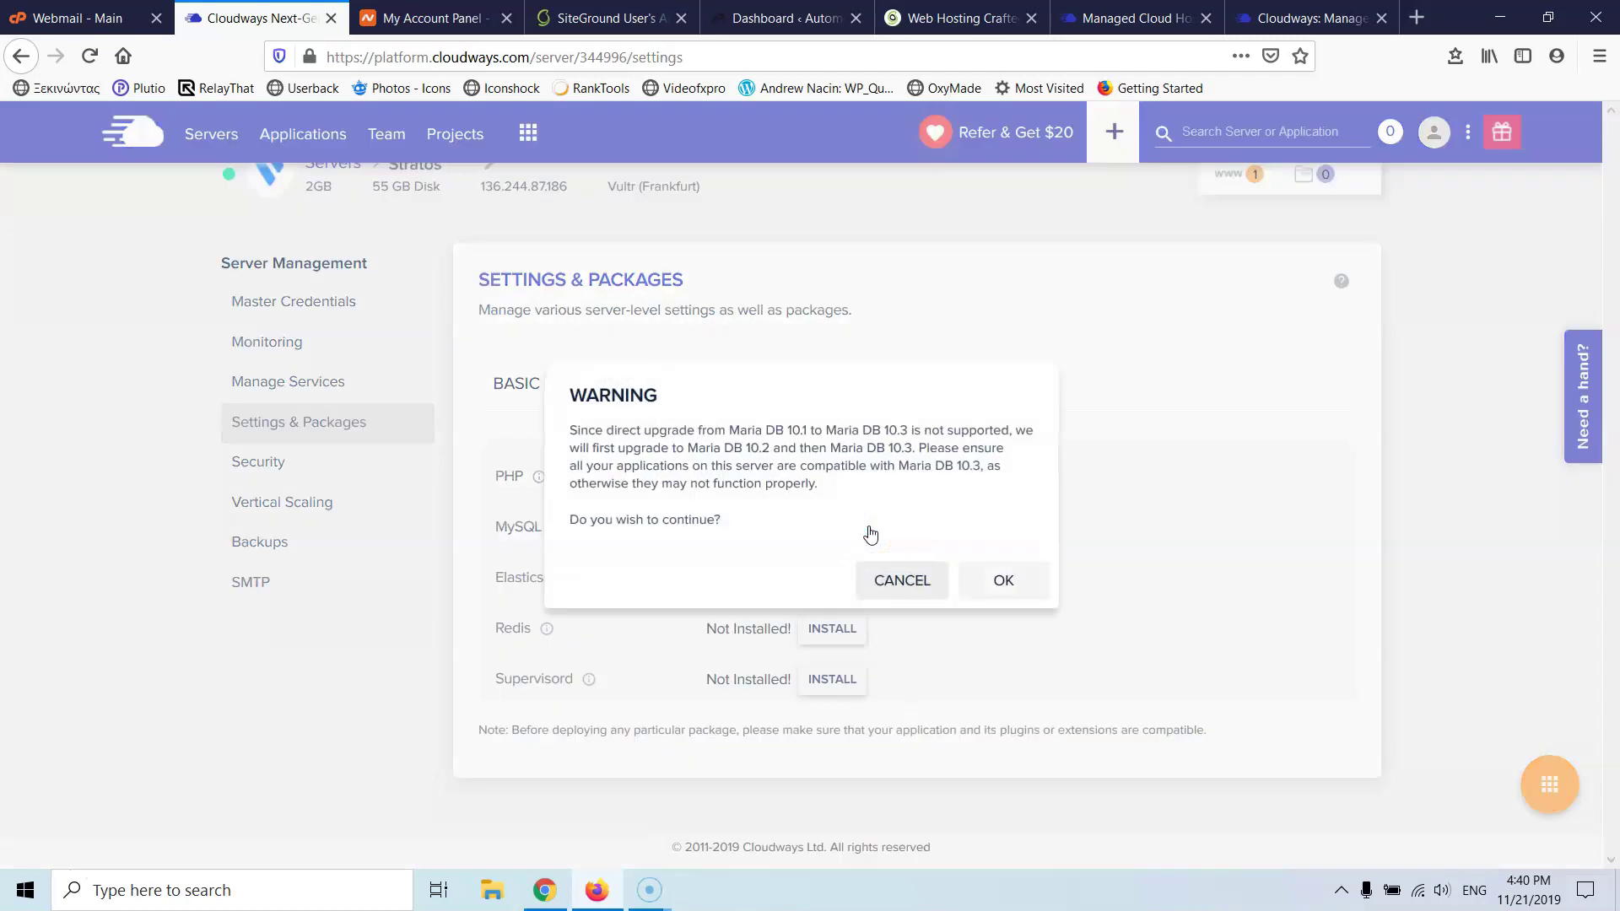
left_click(990, 598)
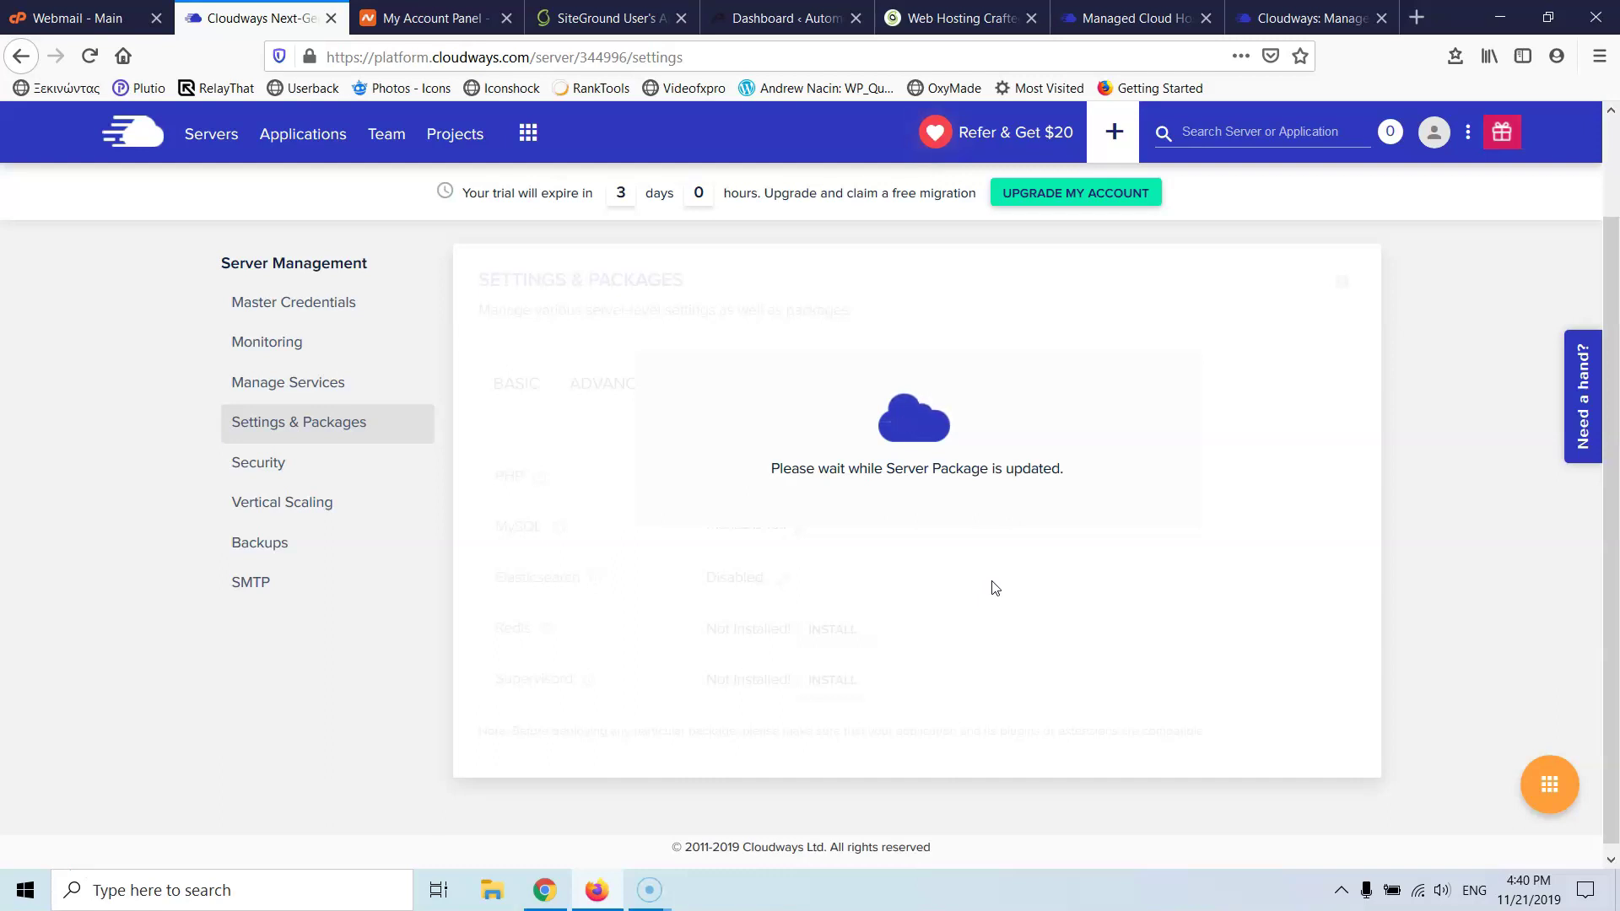
left_click(620, 18)
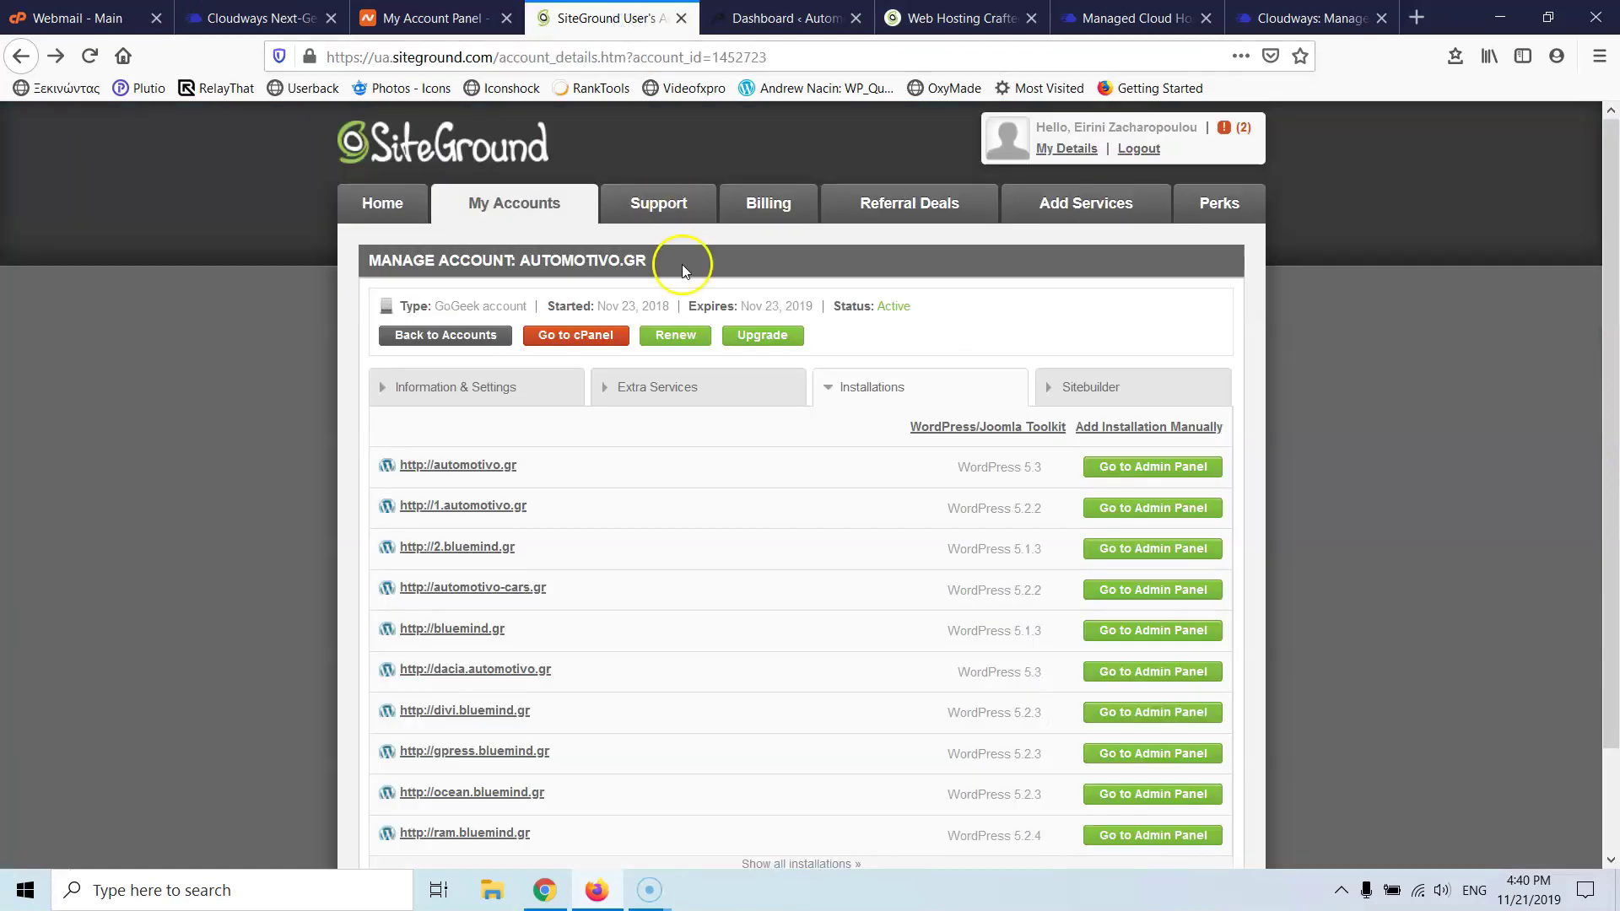
- Enter the cPanel for automotivo.gr from SiteGround and locate the PHP tools
left_click(581, 336)
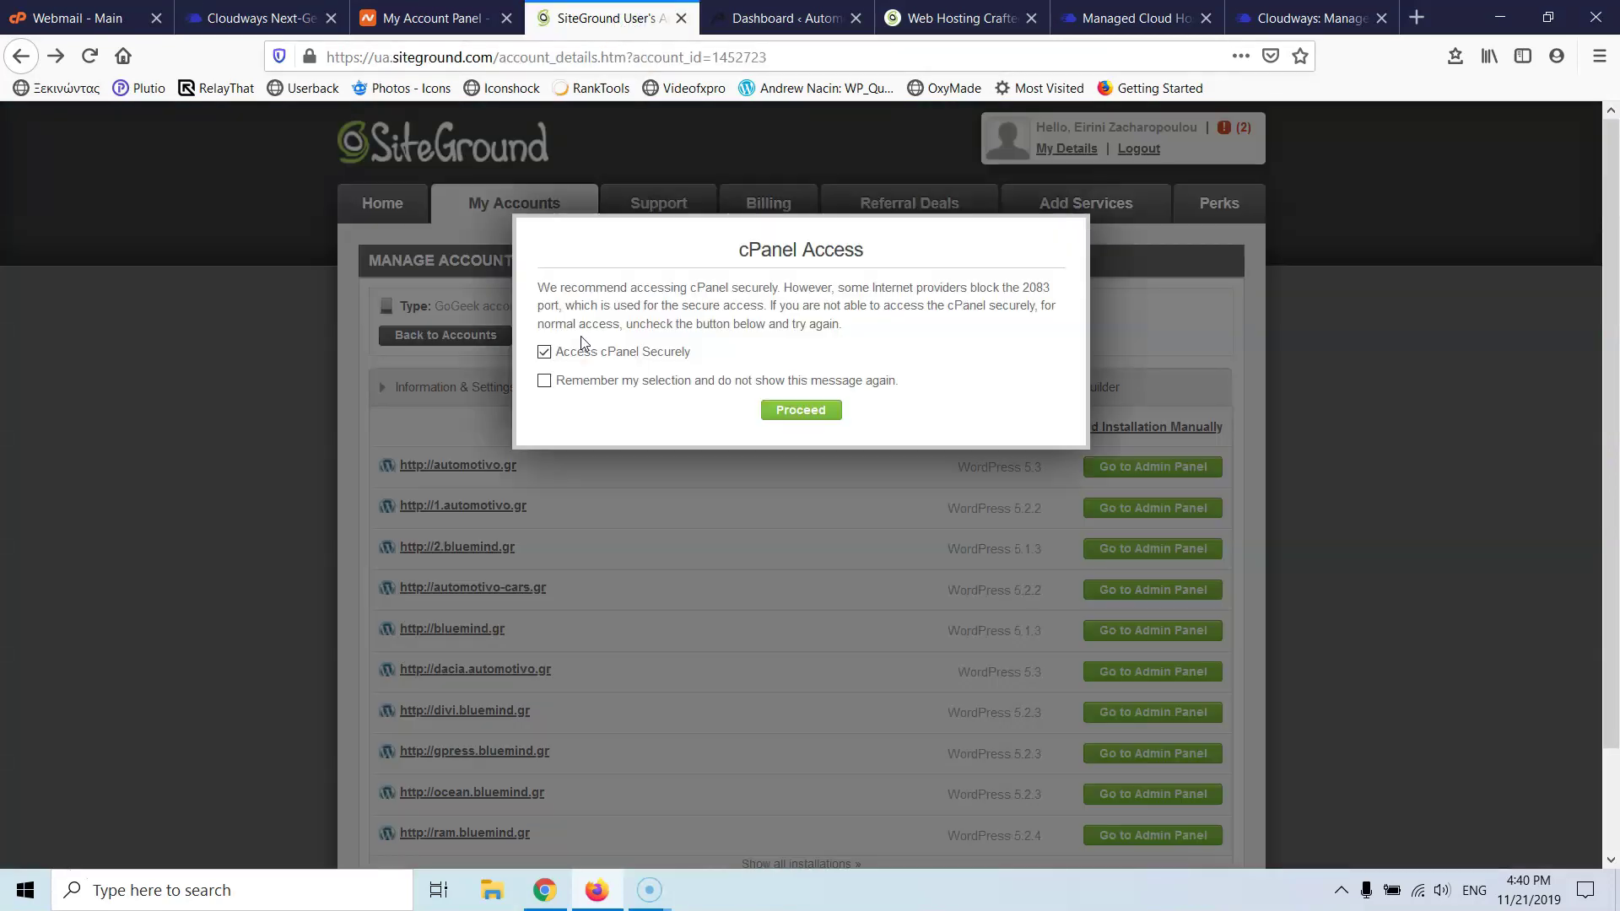
left_click(814, 411)
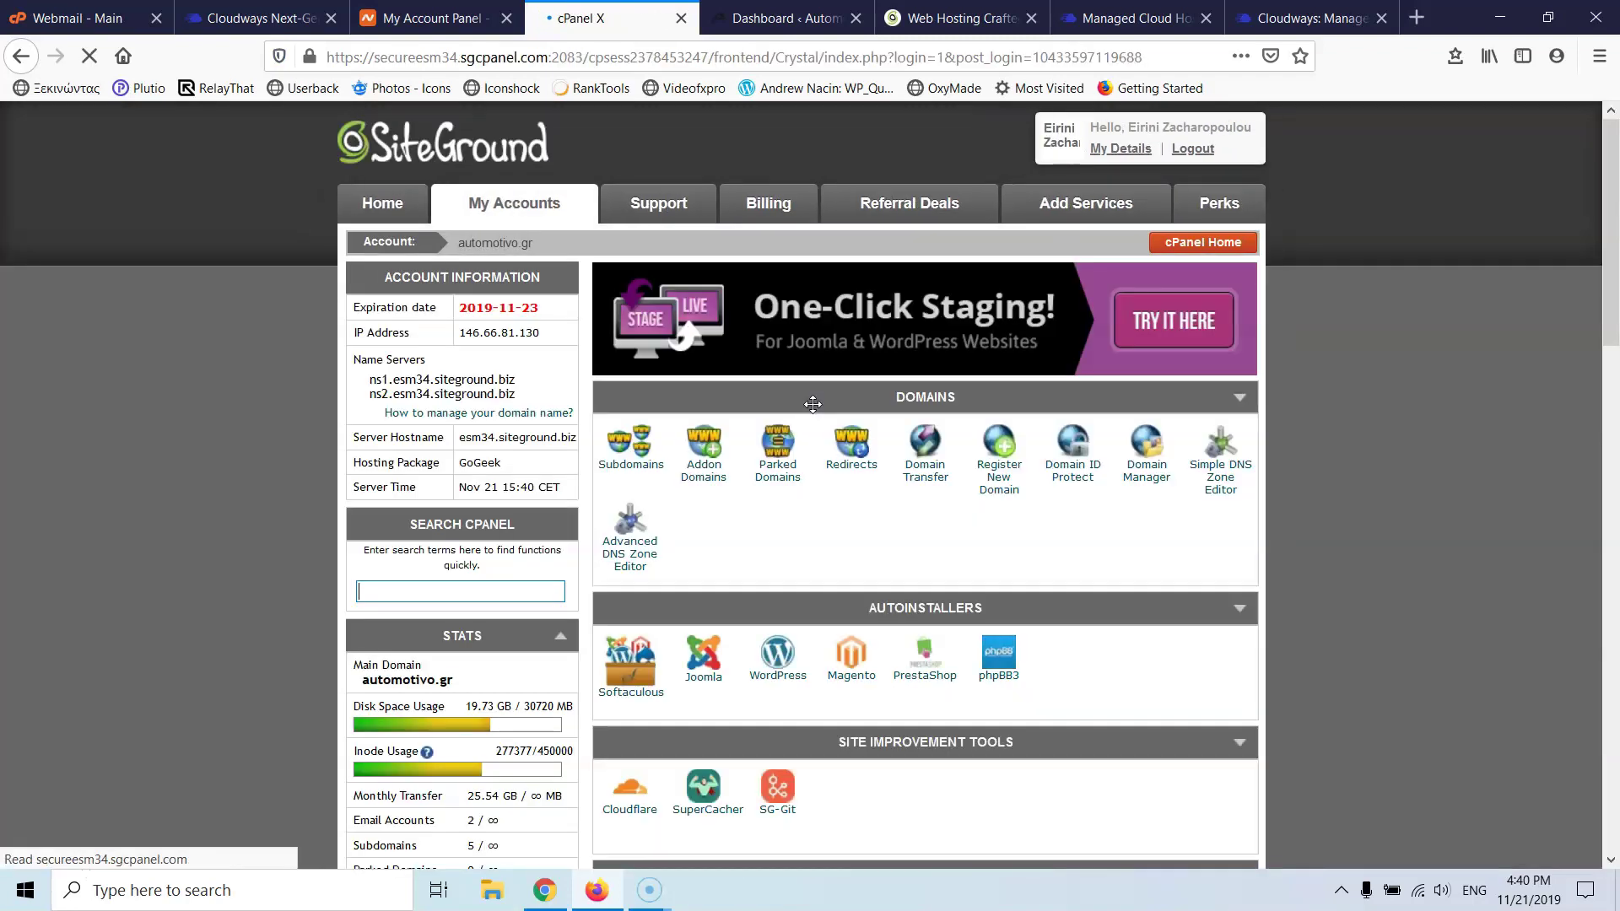
scroll(822, 414, "down", 9)
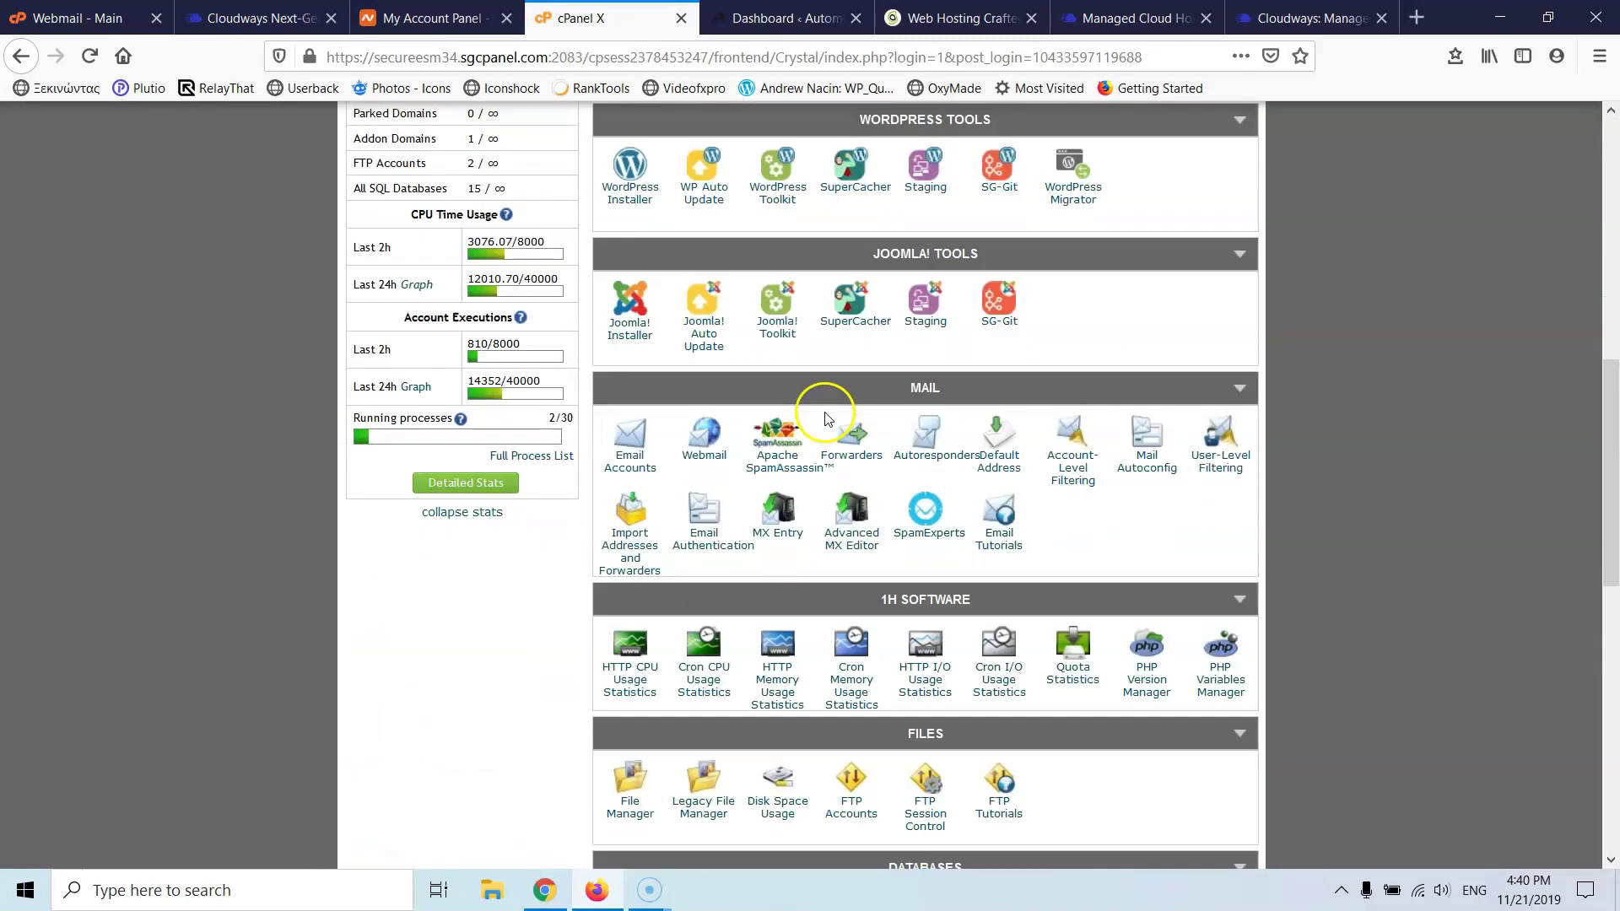
scroll(825, 415, "down", 3)
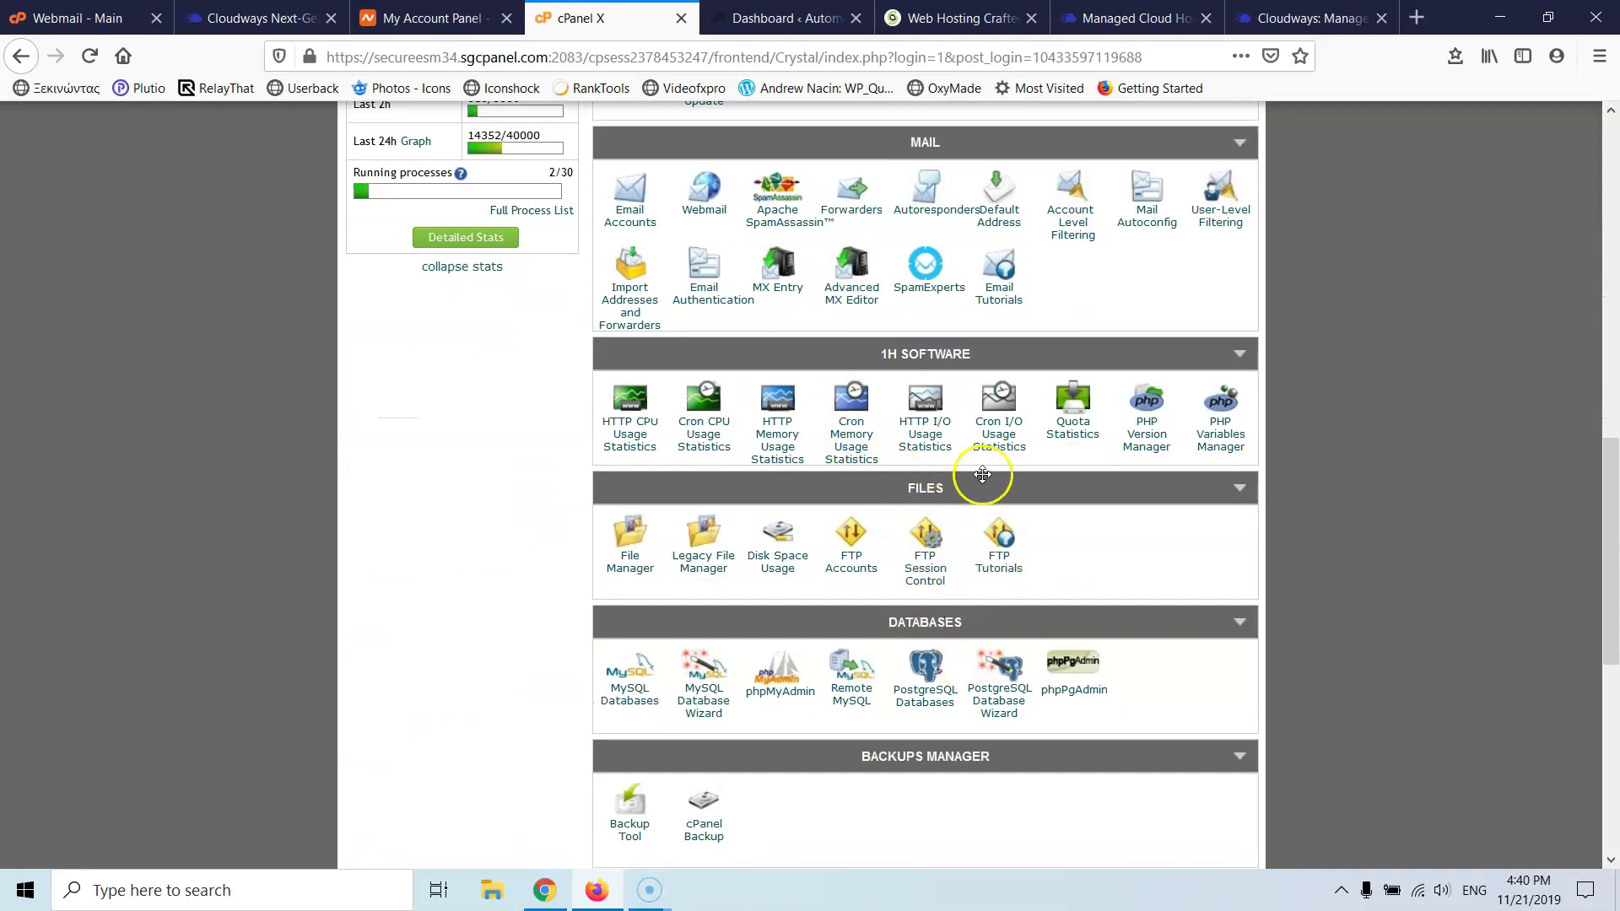
scroll(981, 475, "down", 4)
scroll(991, 515, "down", 3)
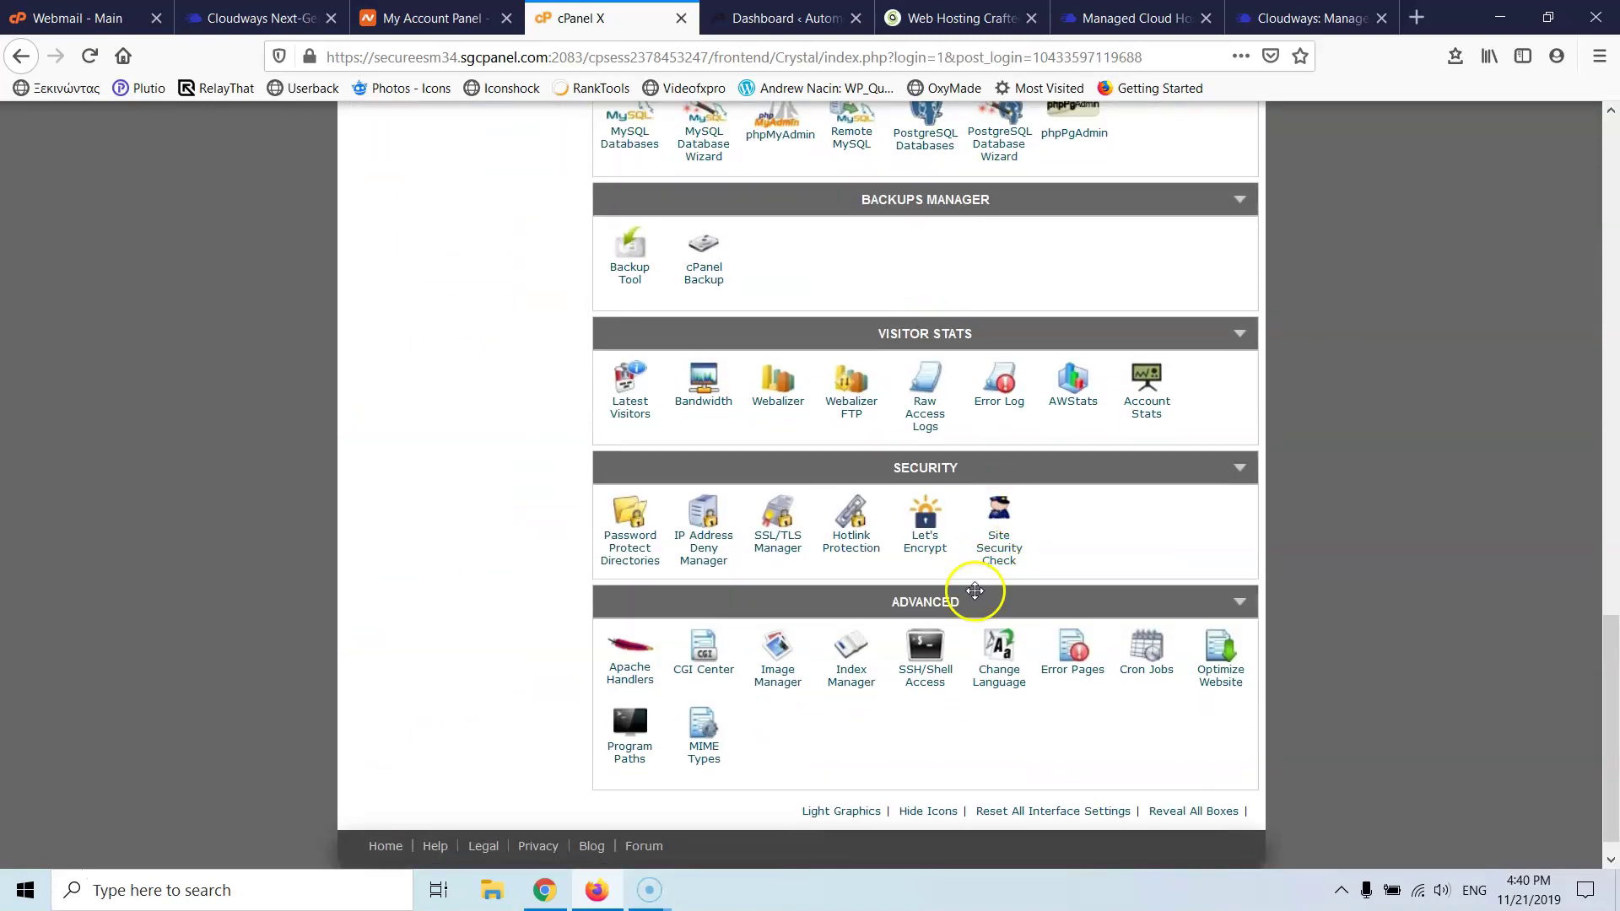
scroll(1008, 556, "up", 5)
scroll(1010, 557, "down", 3)
scroll(1011, 558, "up", 5)
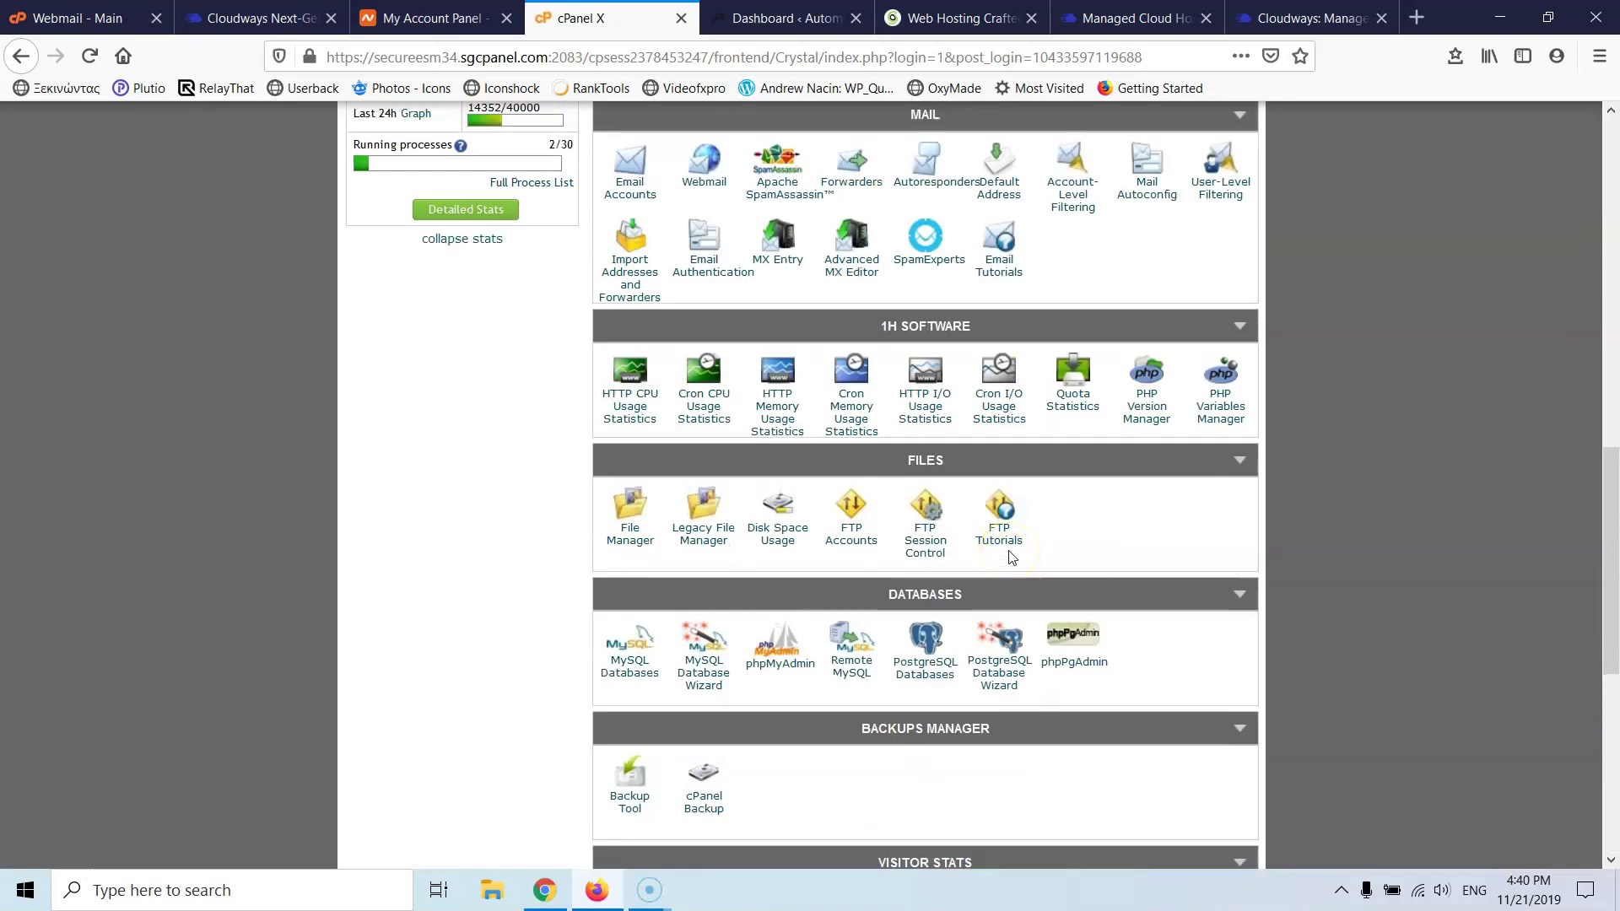
- Set the public_html folder to PHP 7.3.11 in the PHP Version Manager
left_click(1153, 415)
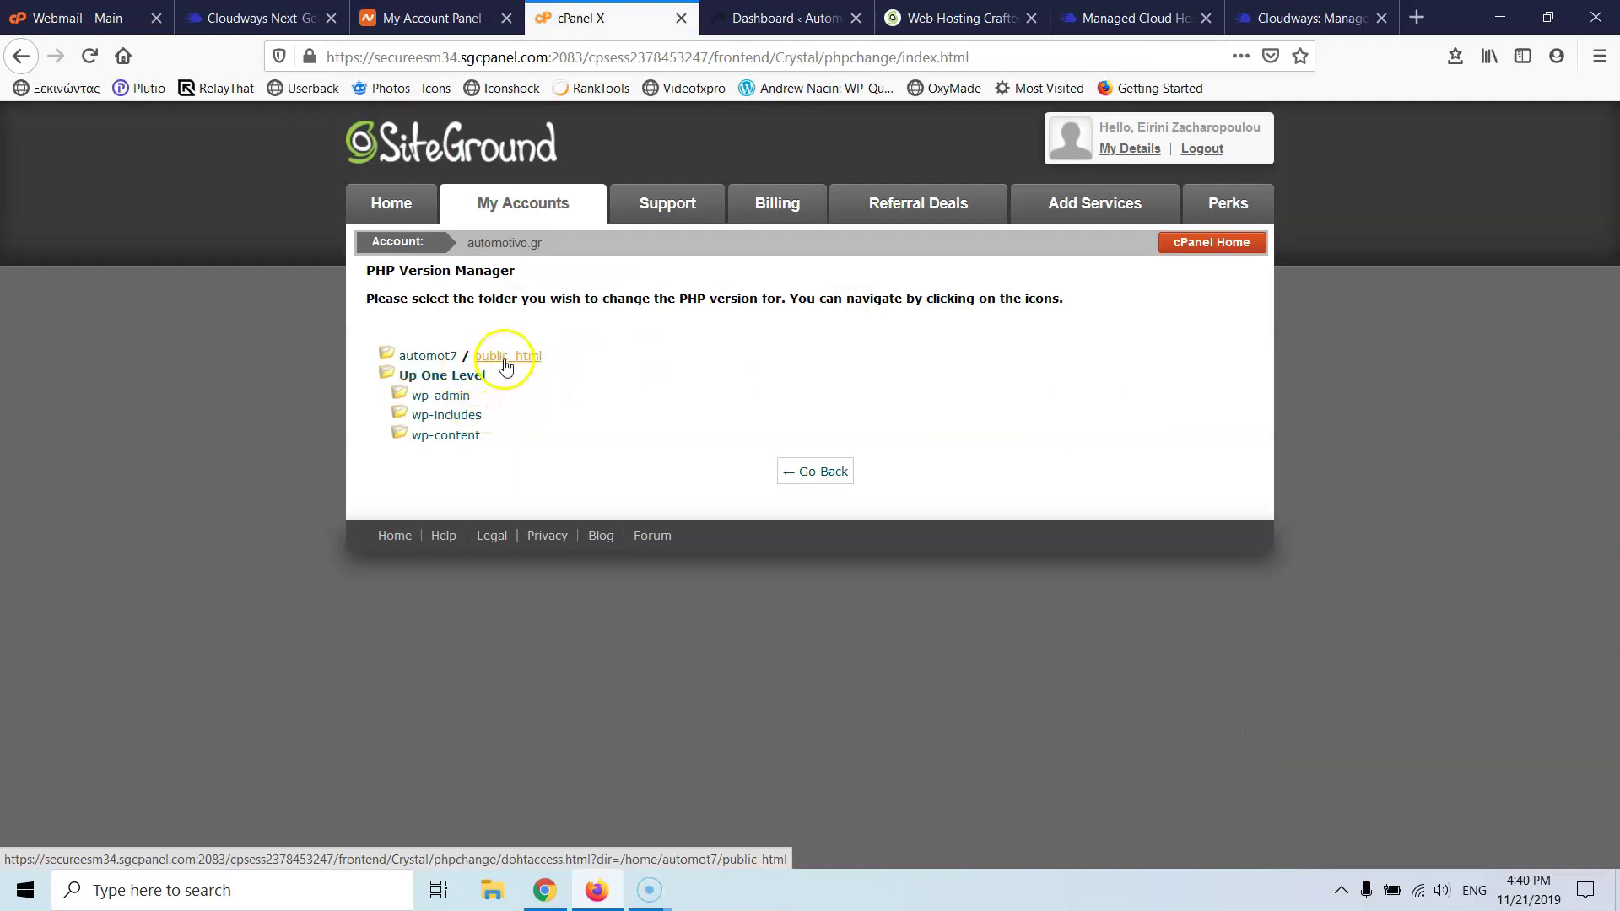
left_click(505, 358)
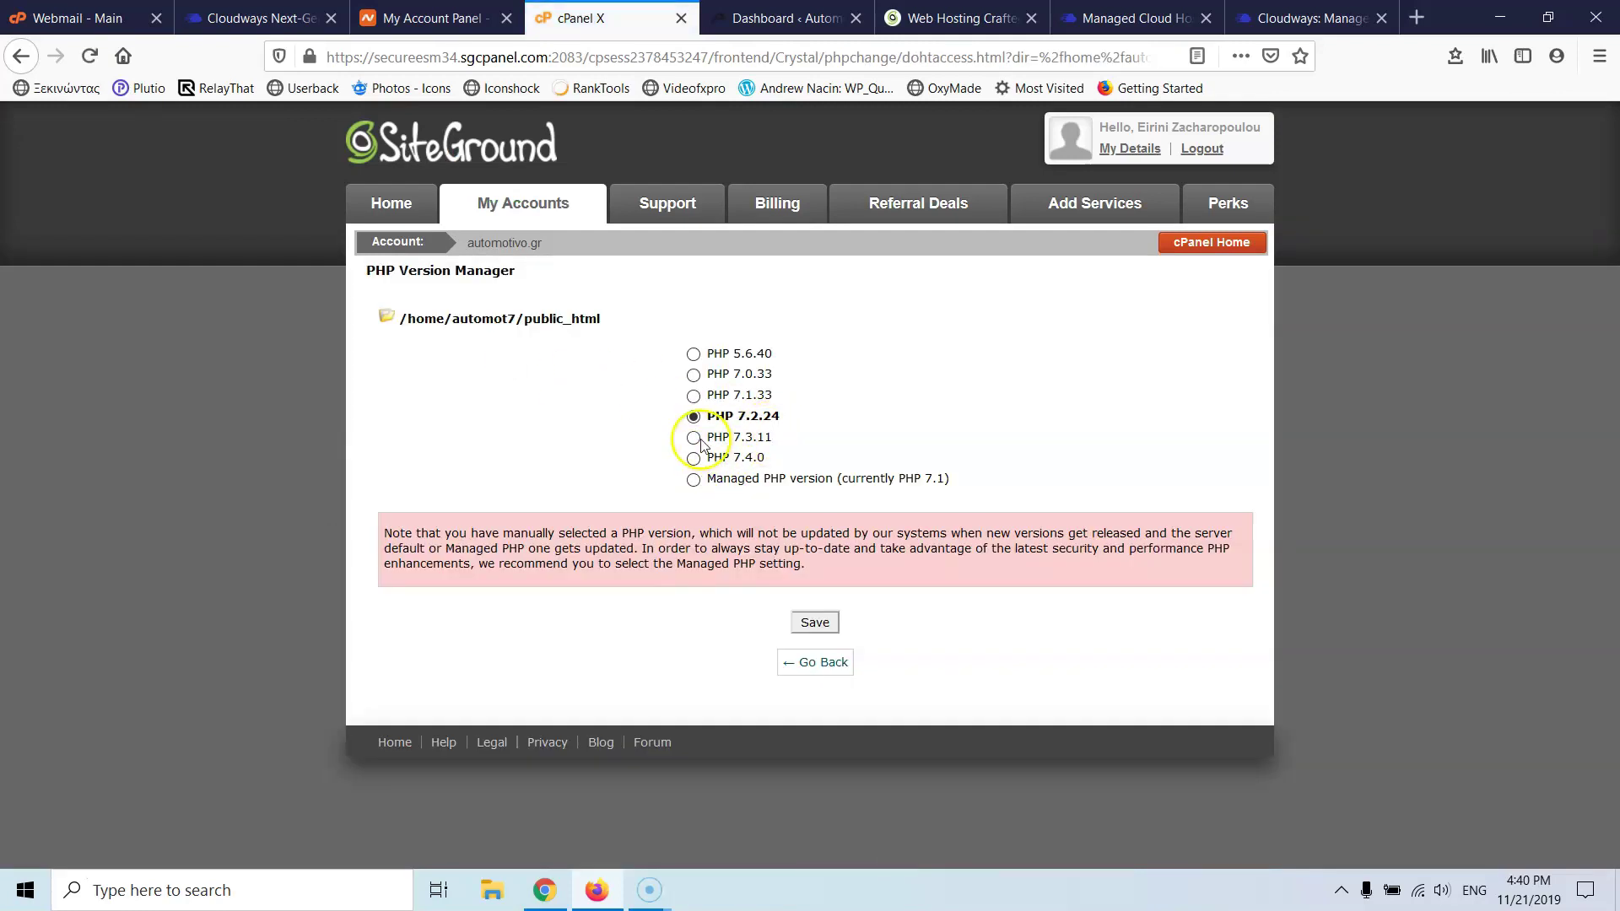
left_click(694, 437)
left_click(819, 621)
left_click(818, 428)
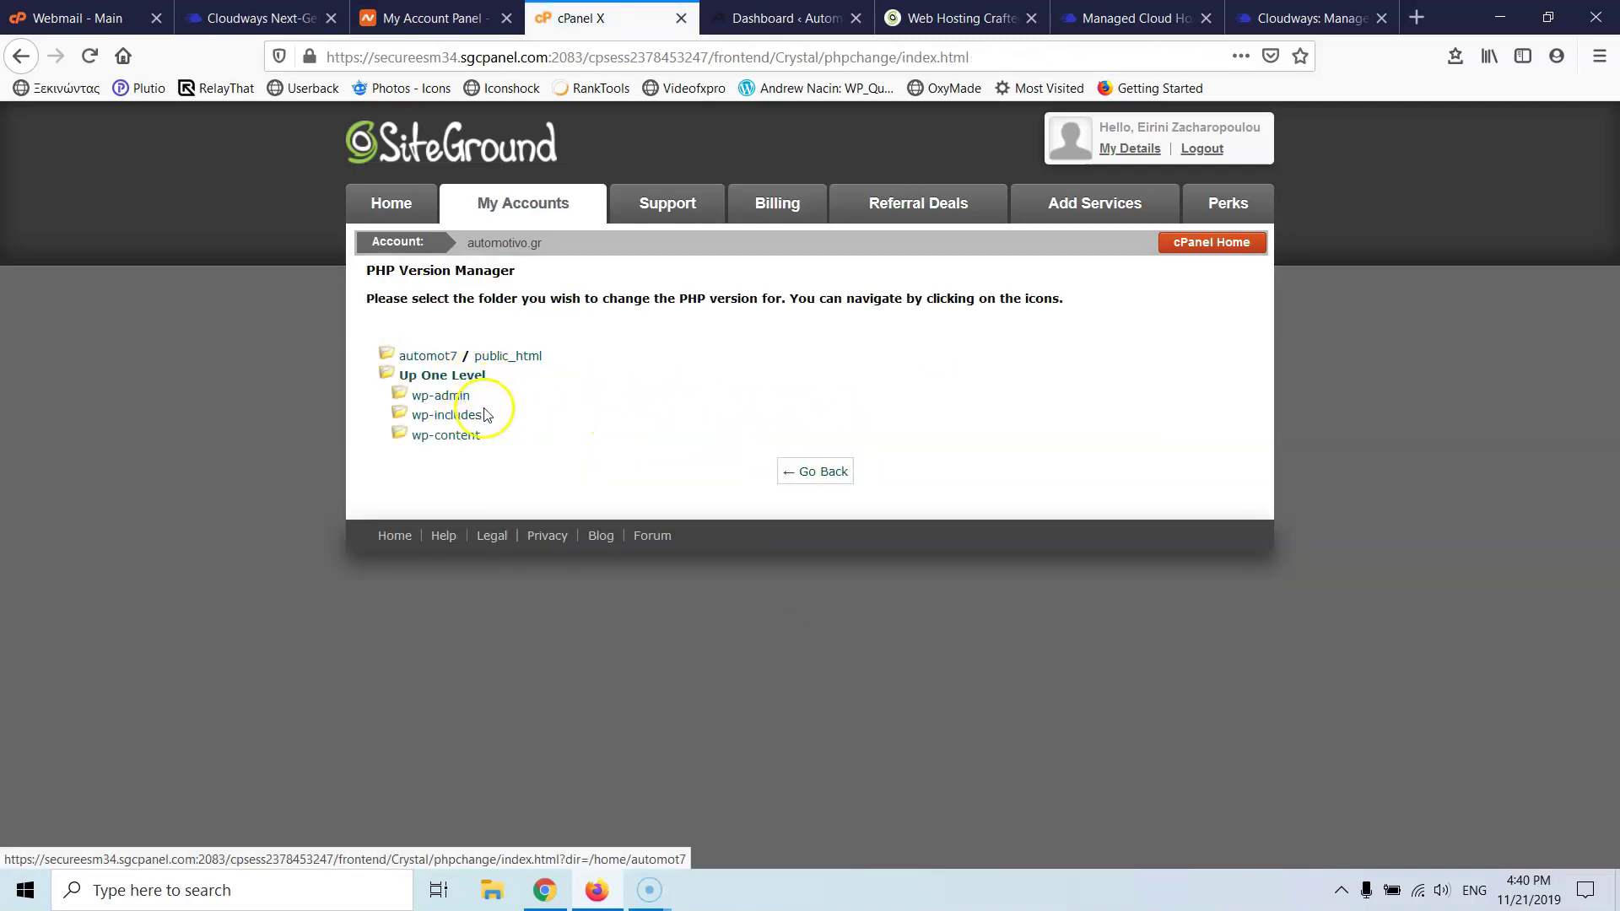
- Check that the websites folder uses PHP 7.2.24, then return to public_html
left_click(431, 359)
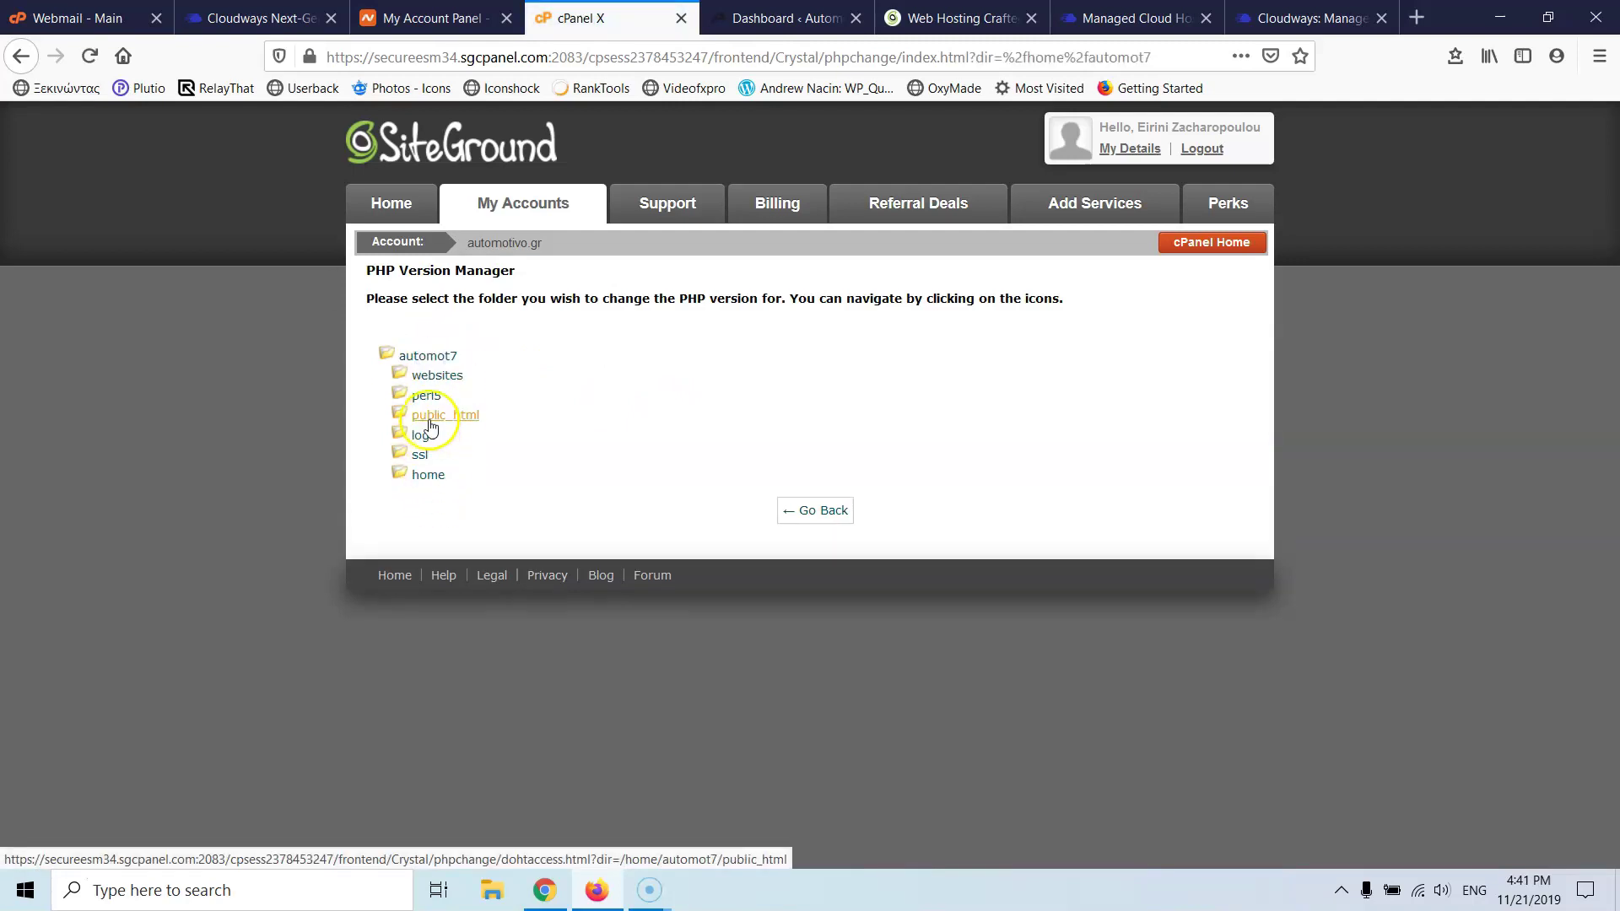
left_click(437, 377)
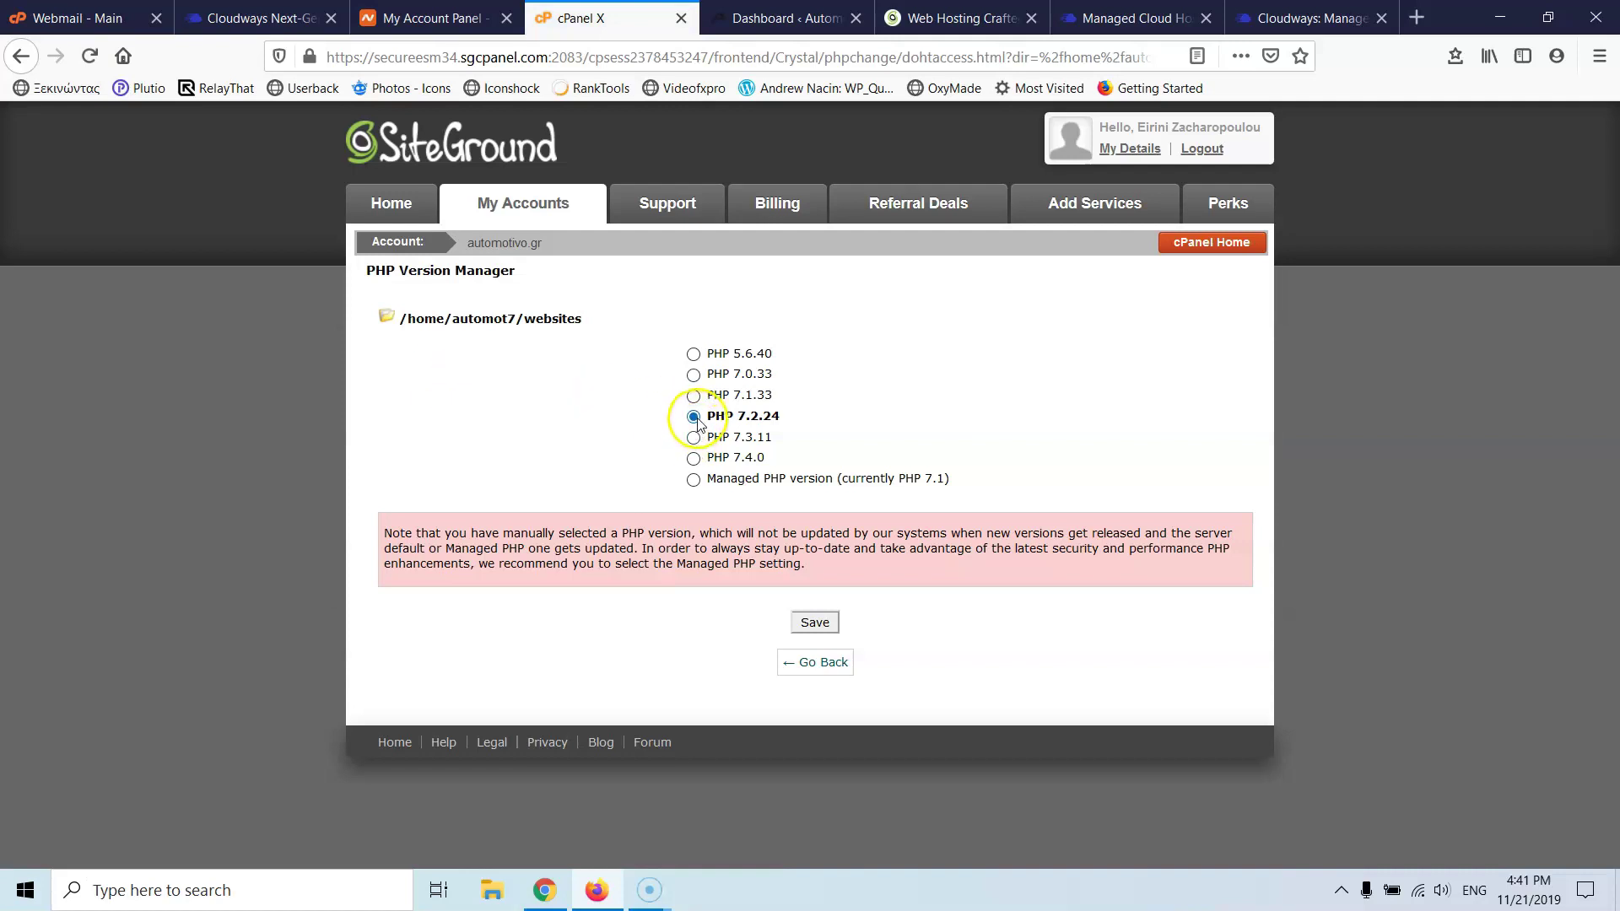
left_click(837, 662)
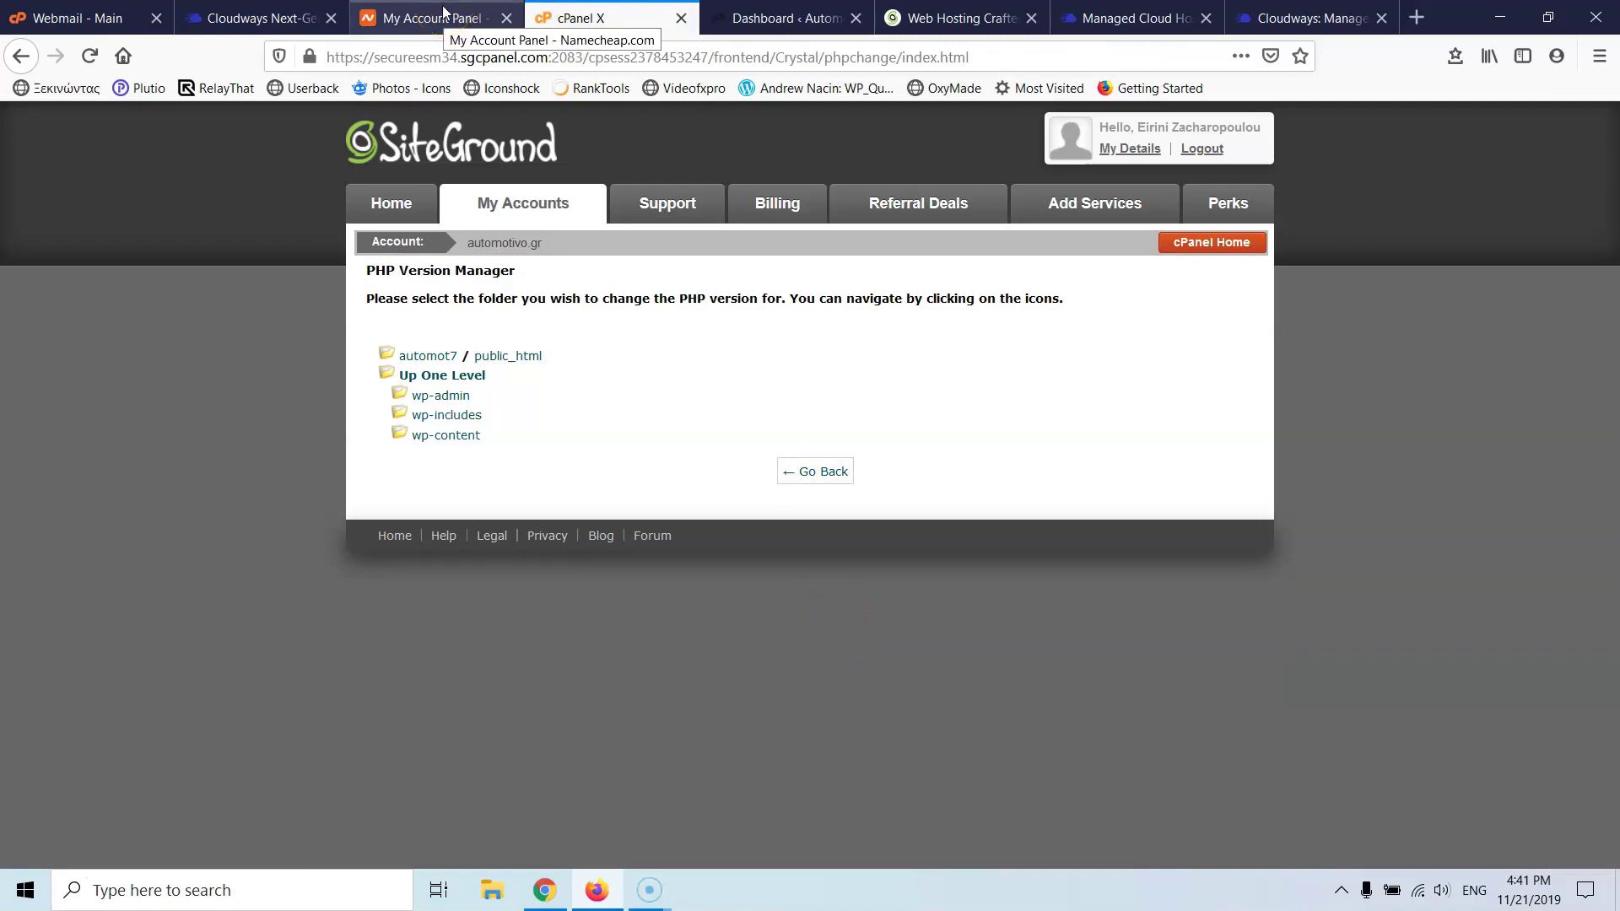
- Back in Cloudways, install the Redis package on the Stratos server
left_click(268, 15)
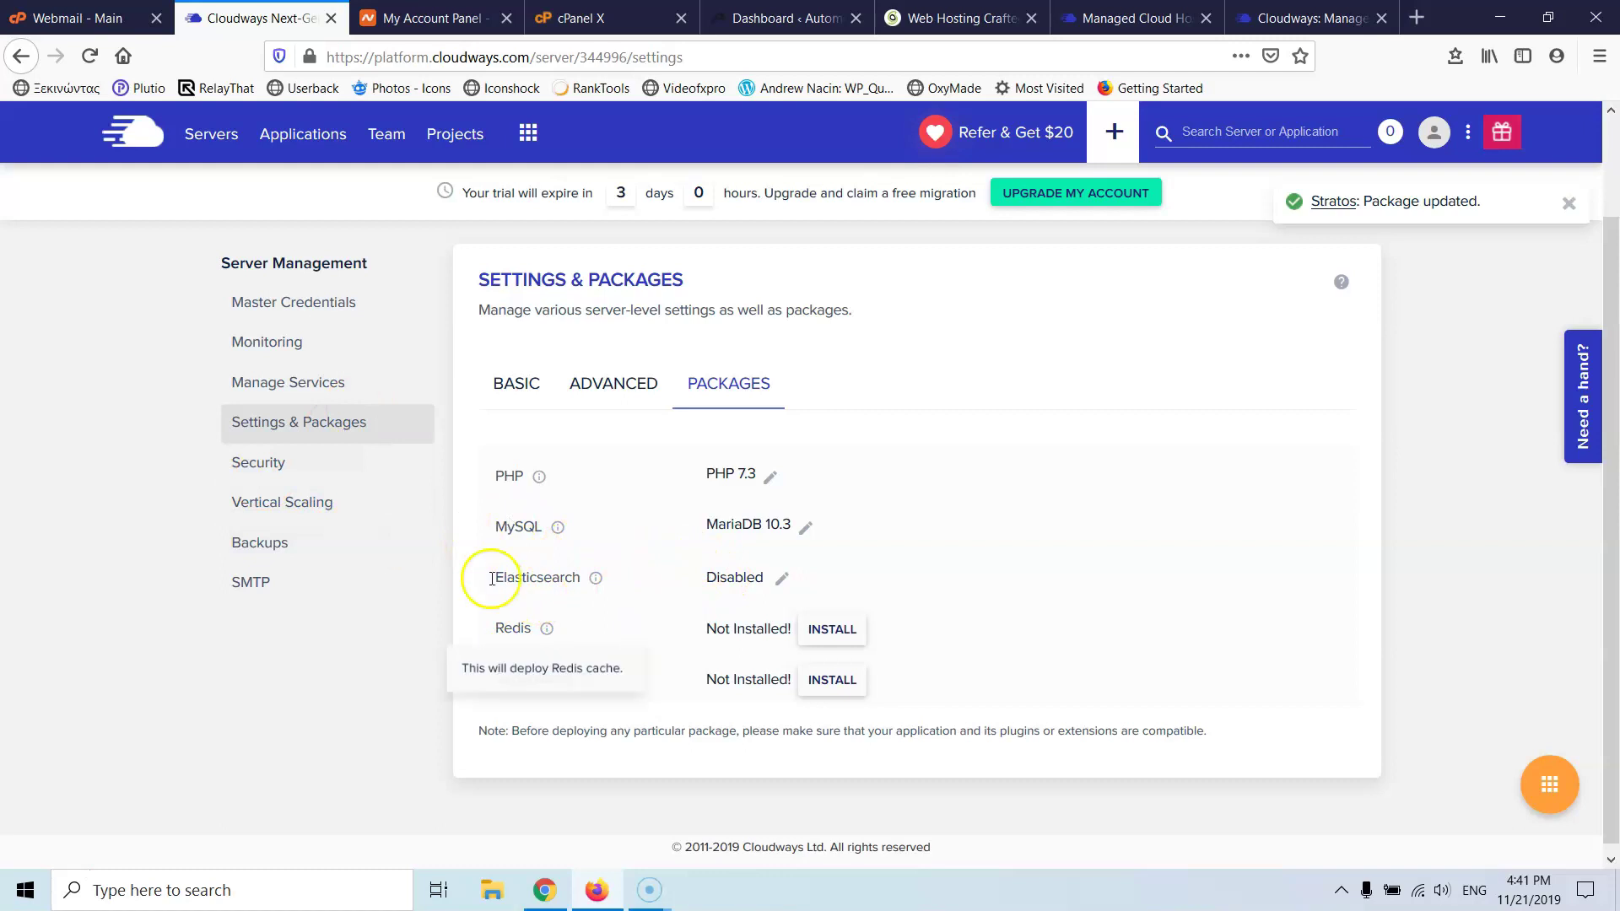
mouse_move(548, 631)
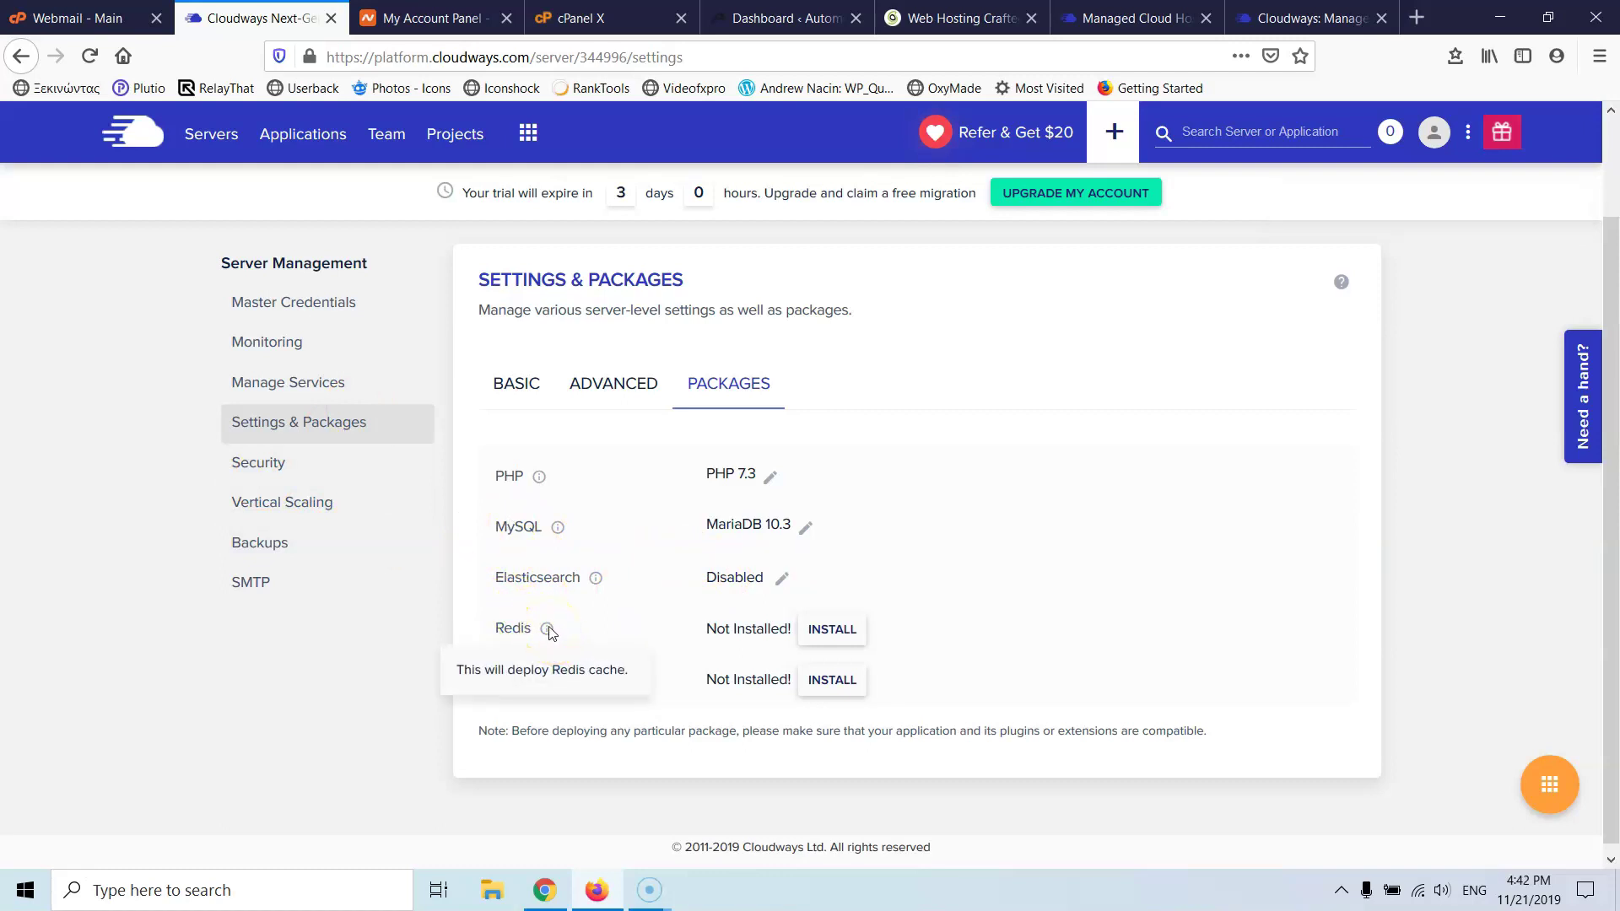
left_click(817, 639)
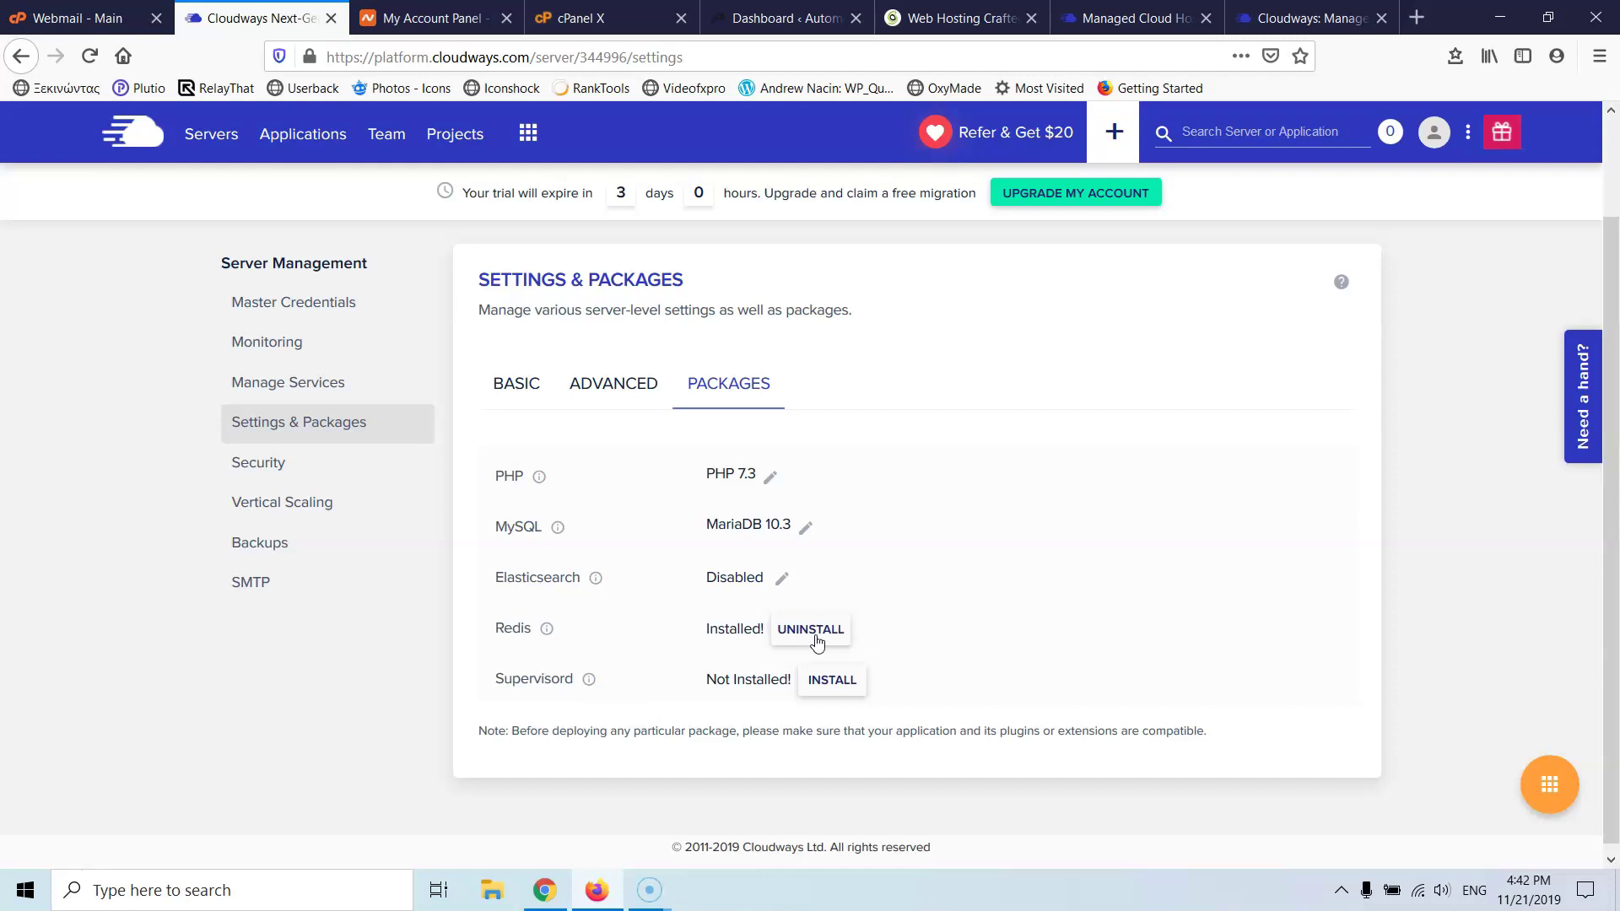
left_click(831, 645)
scroll(785, 481, "up", 2)
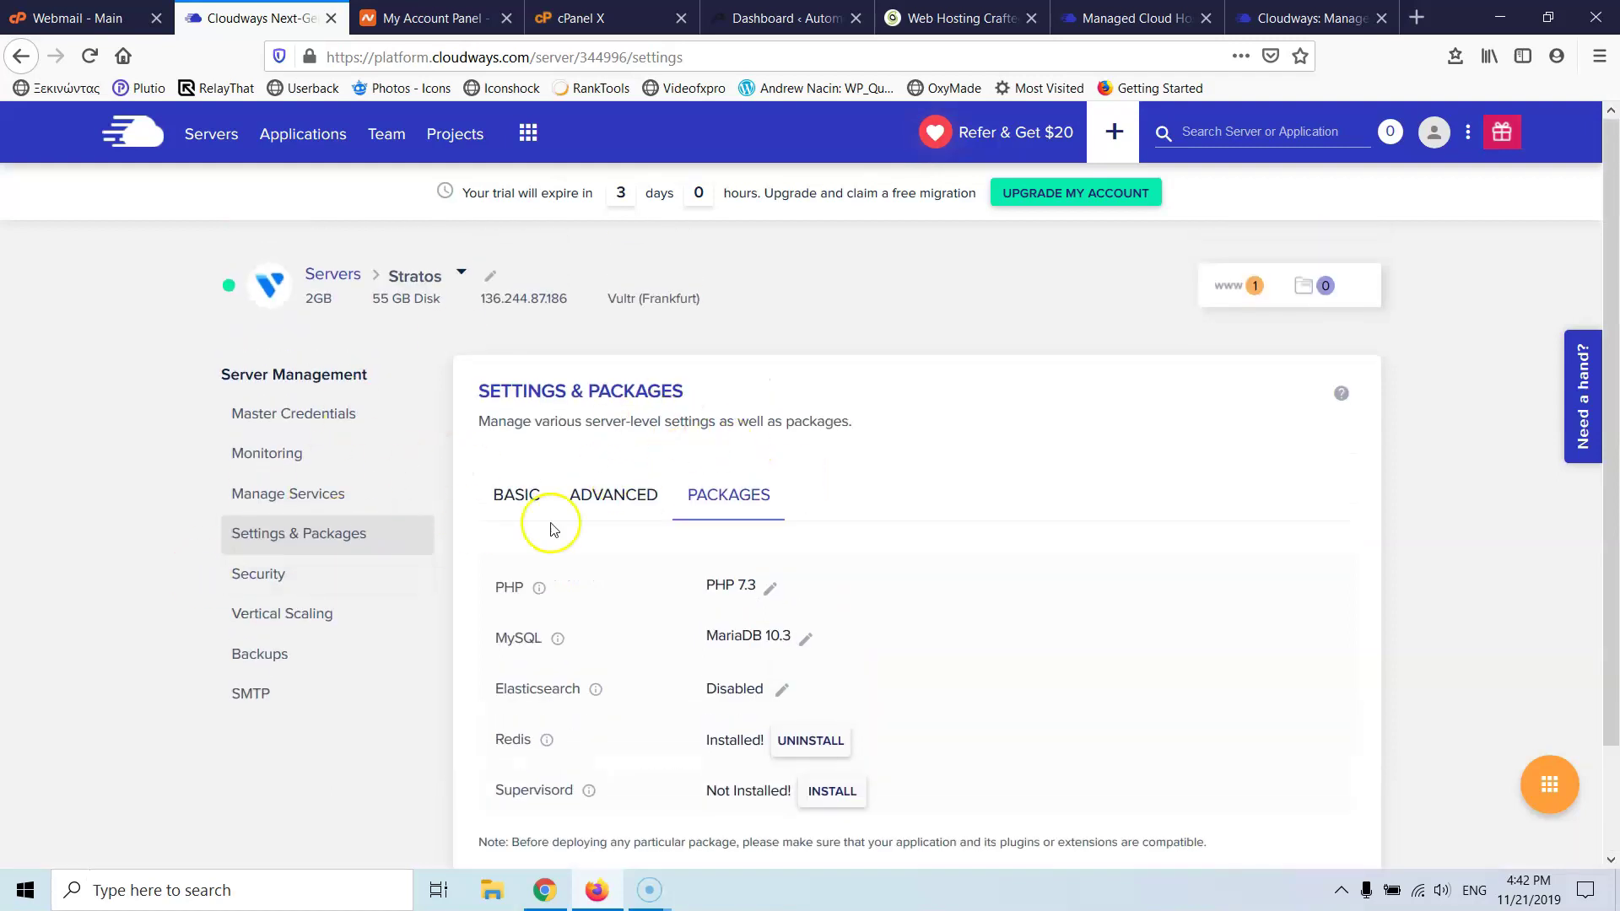
- Open the Stratos server's Security settings and scroll through them
left_click(241, 581)
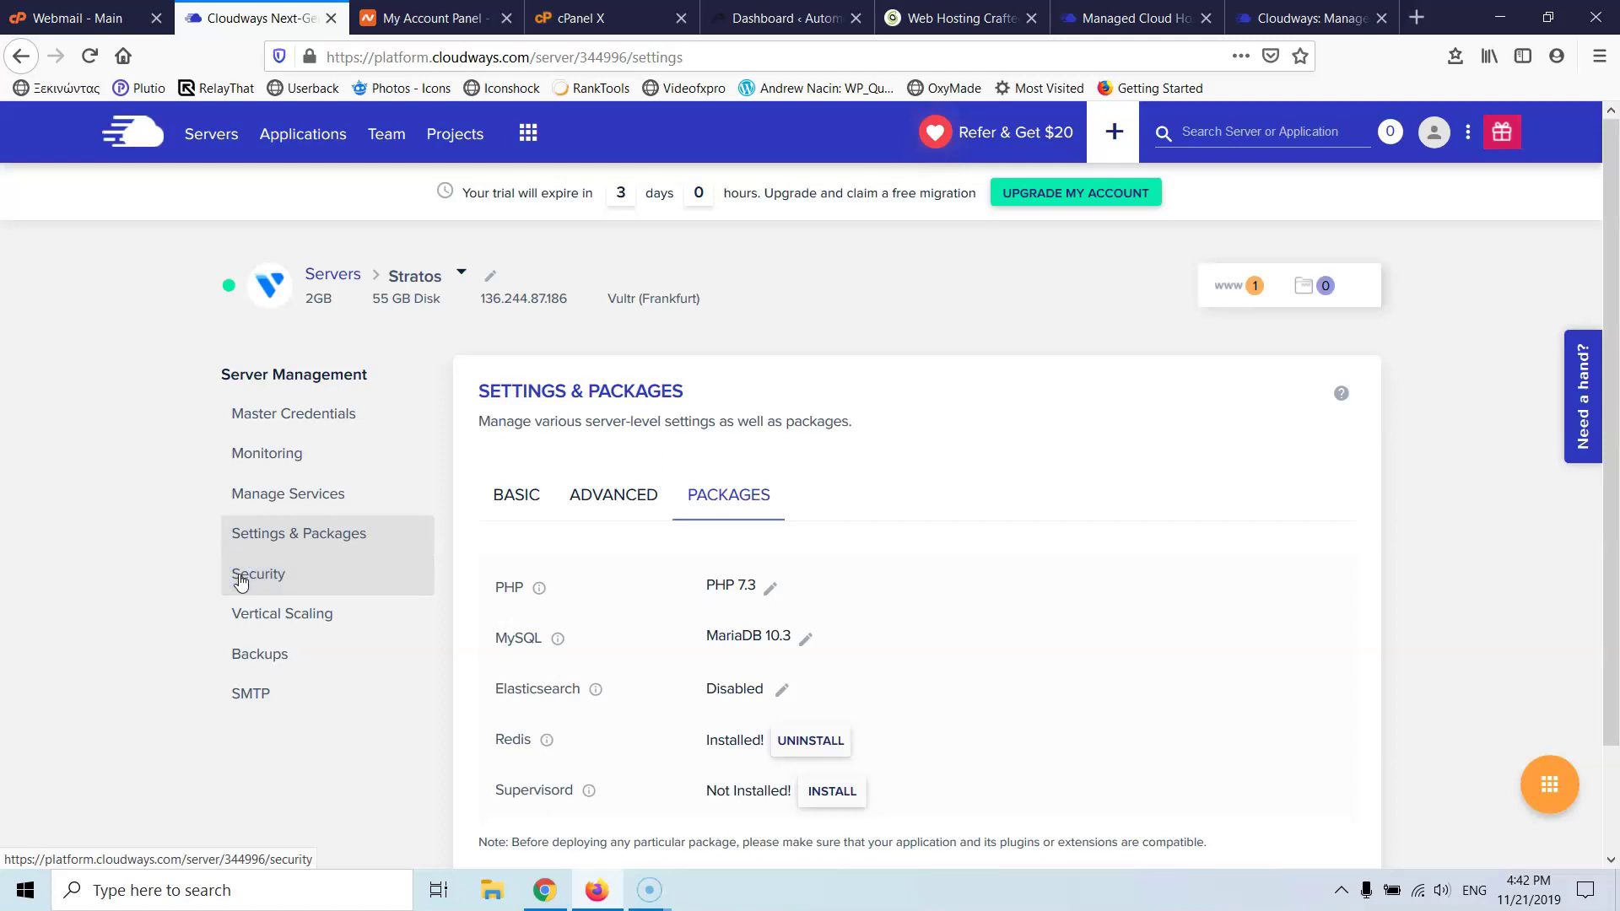
left_click(241, 582)
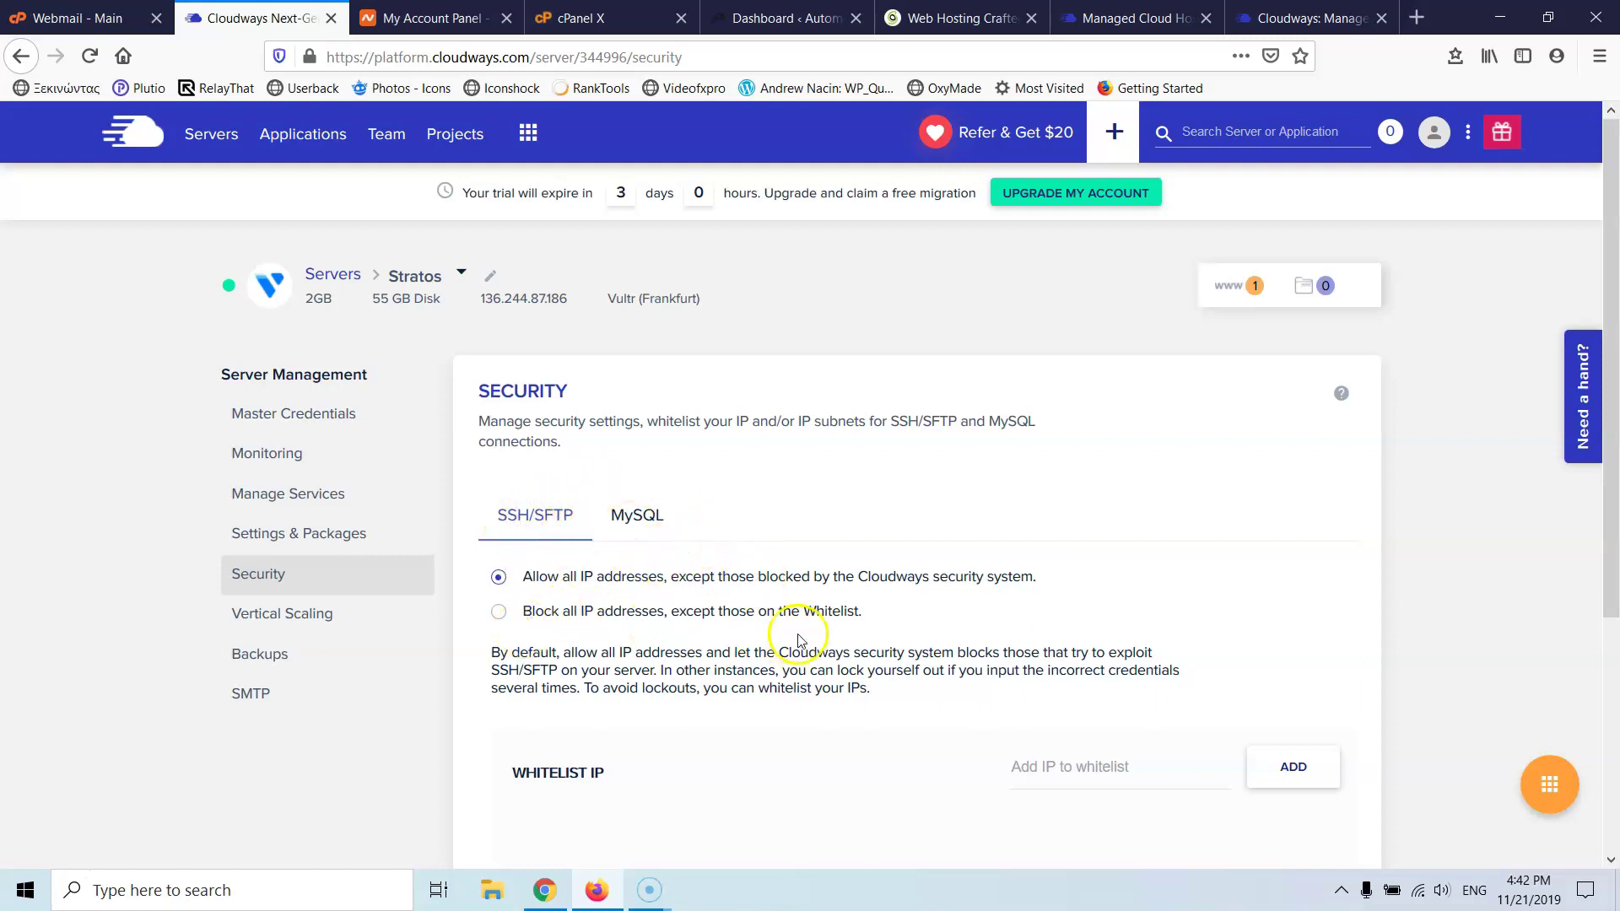
scroll(800, 639, "down", 3)
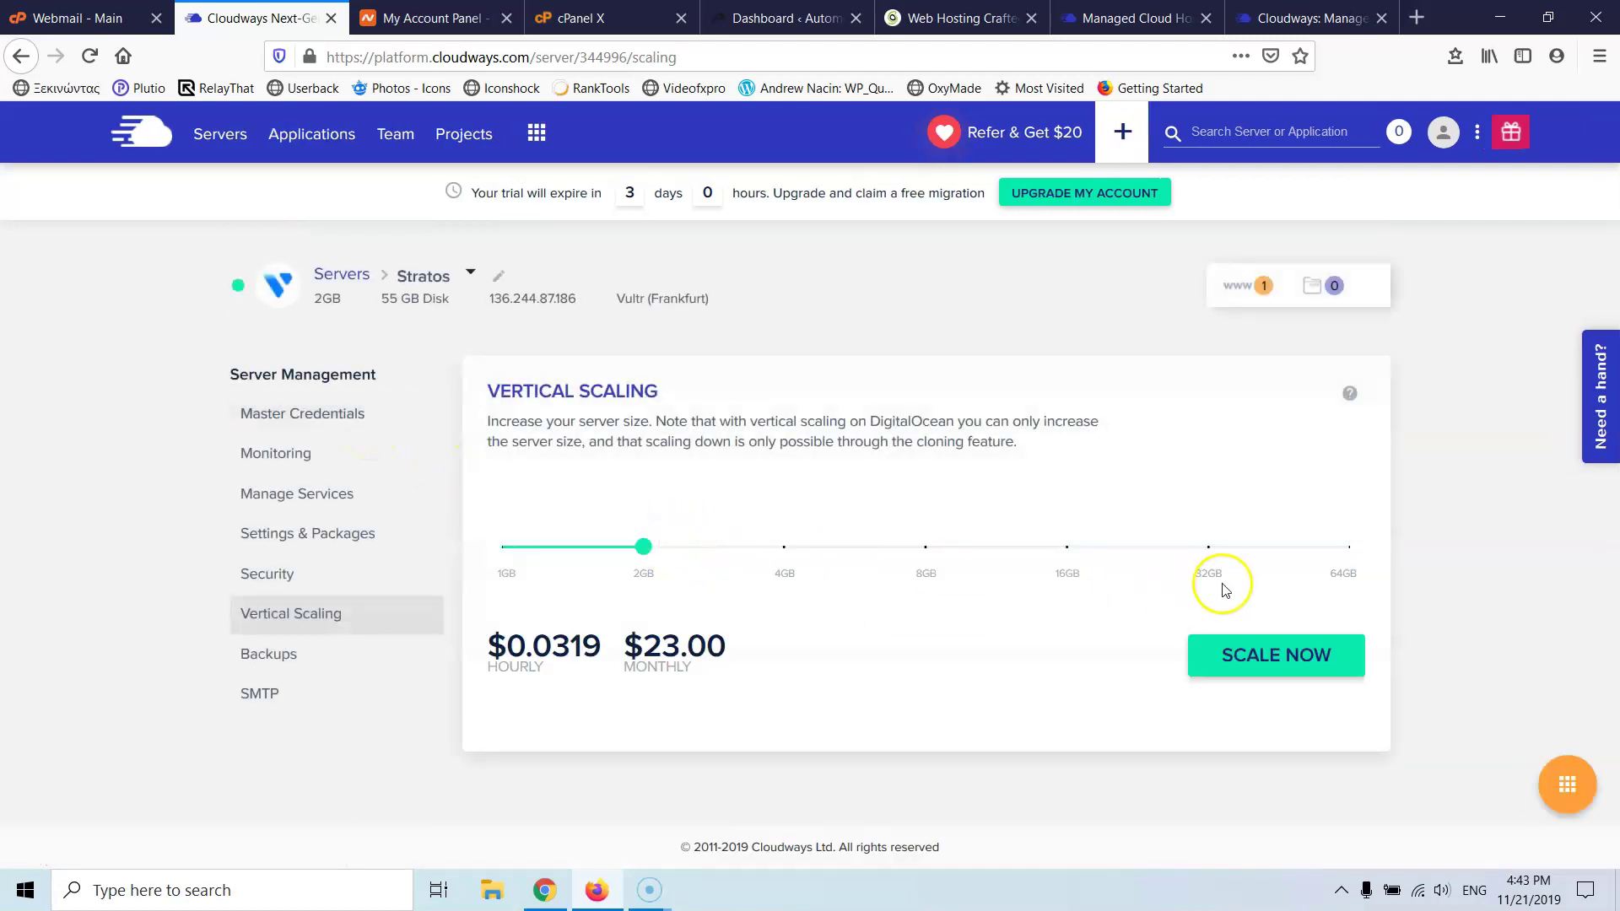
mouse_move(641, 579)
left_click(278, 653)
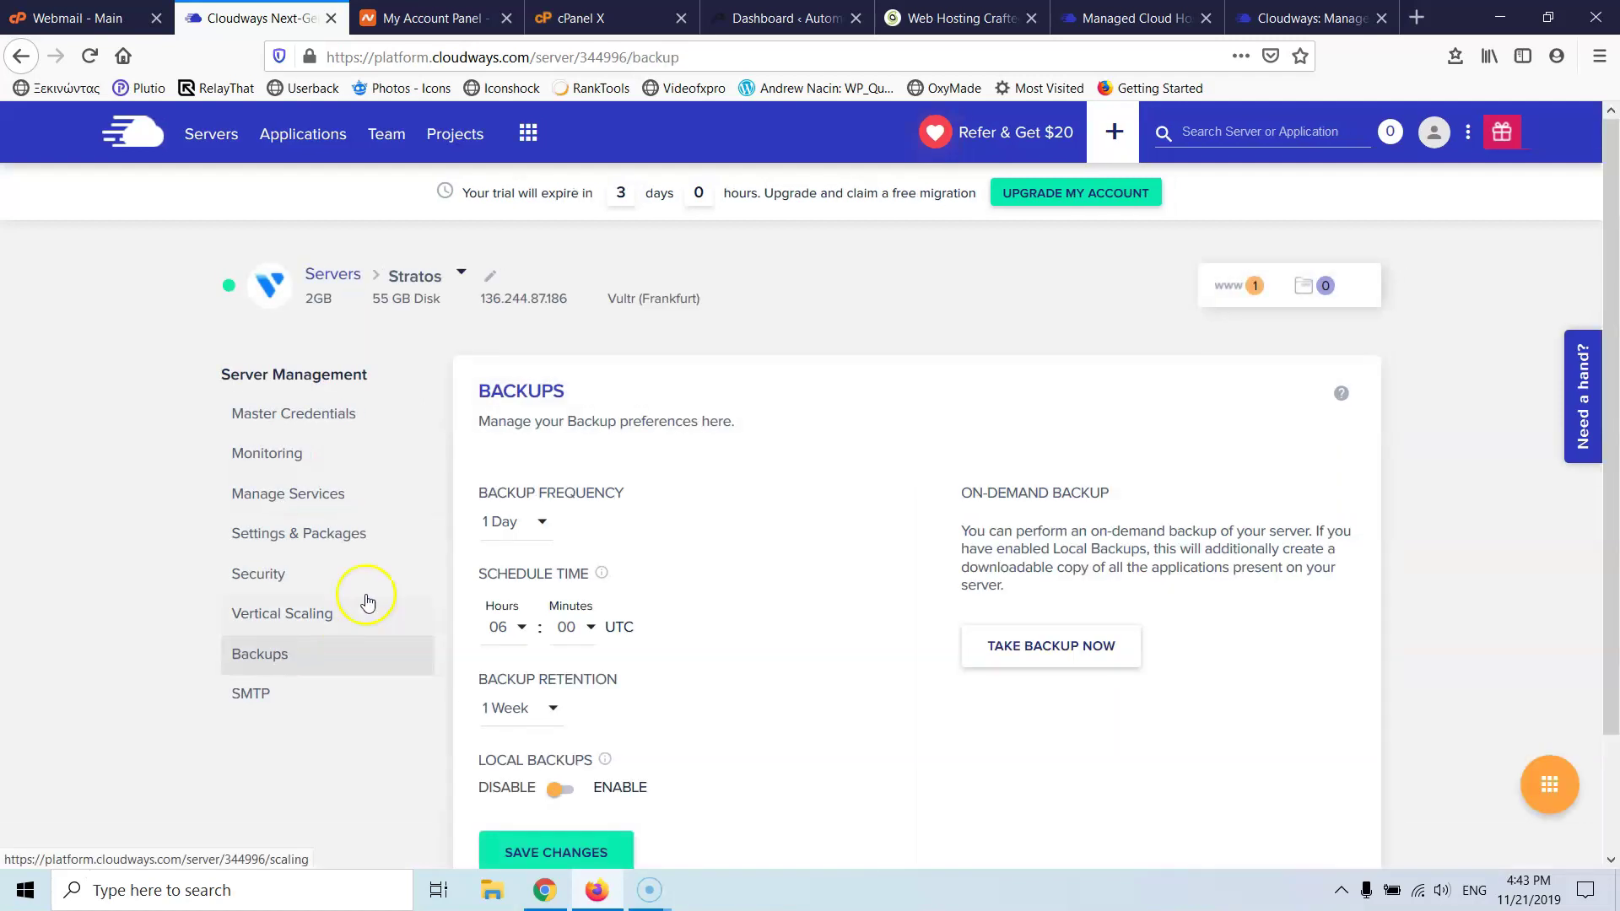
scroll(646, 442, "down", 2)
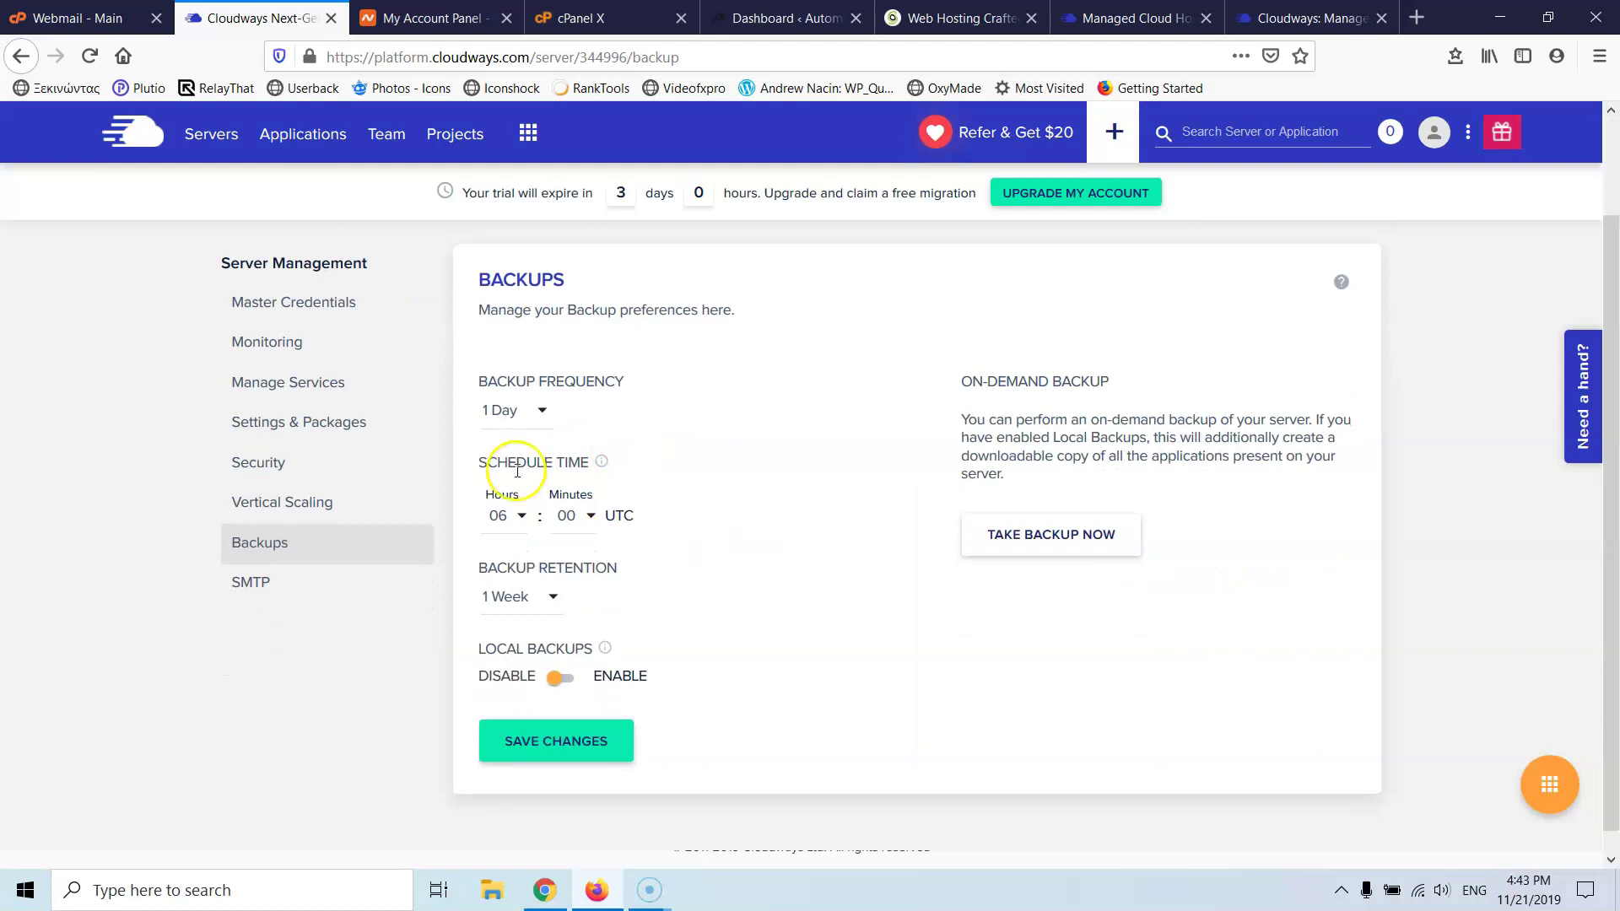
left_click(514, 416)
scroll(560, 451, "up", 2)
scroll(561, 452, "down", 3)
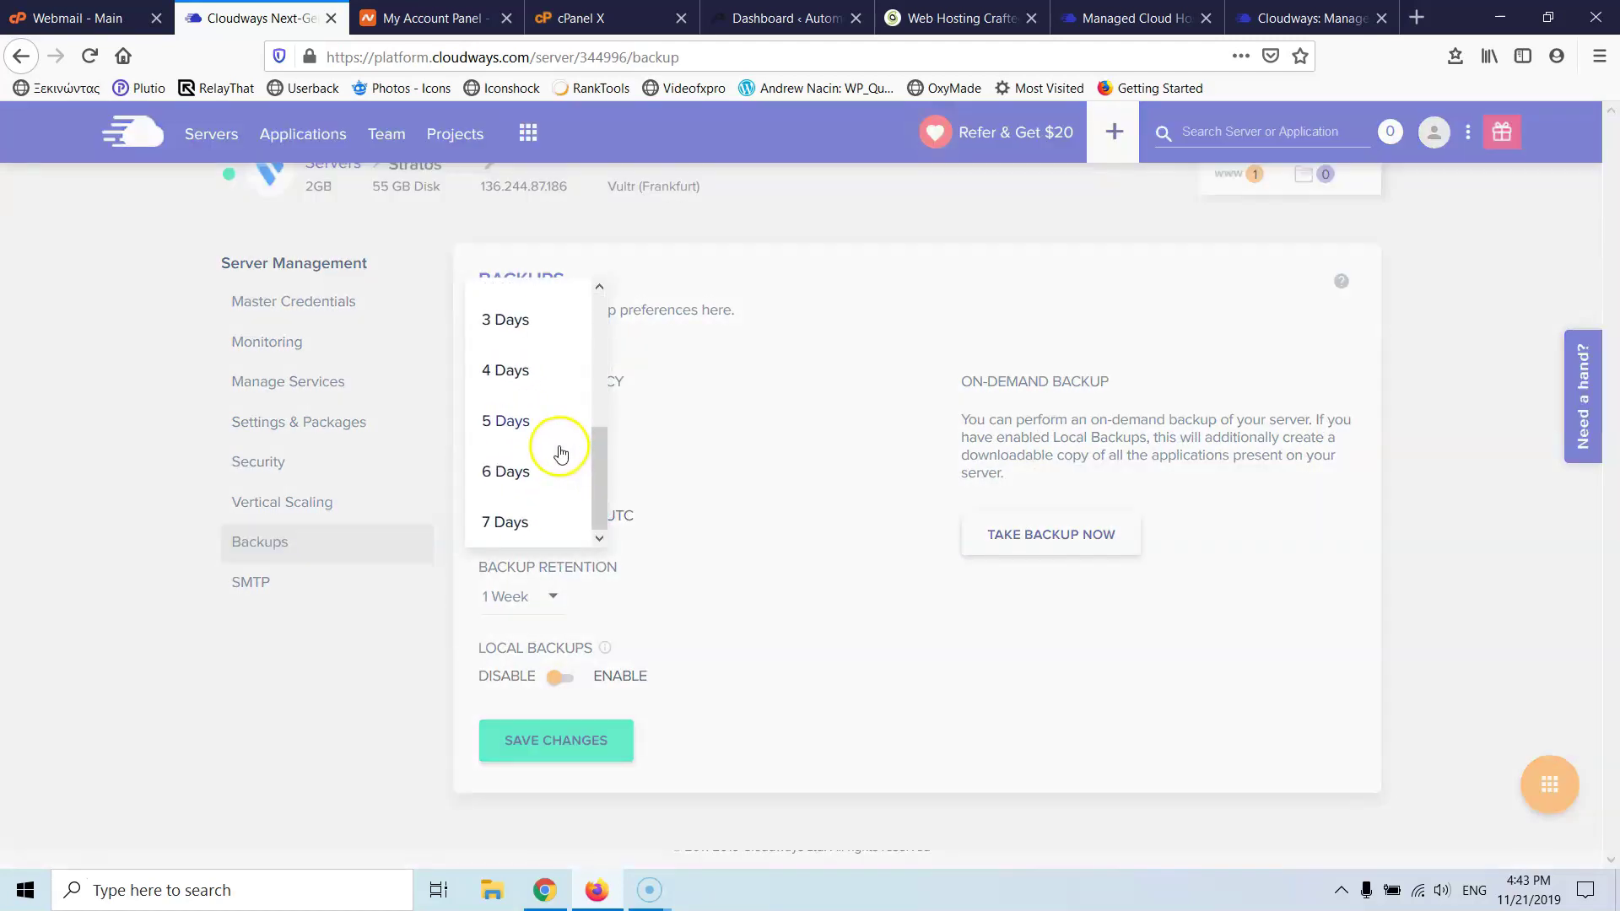
left_click(693, 415)
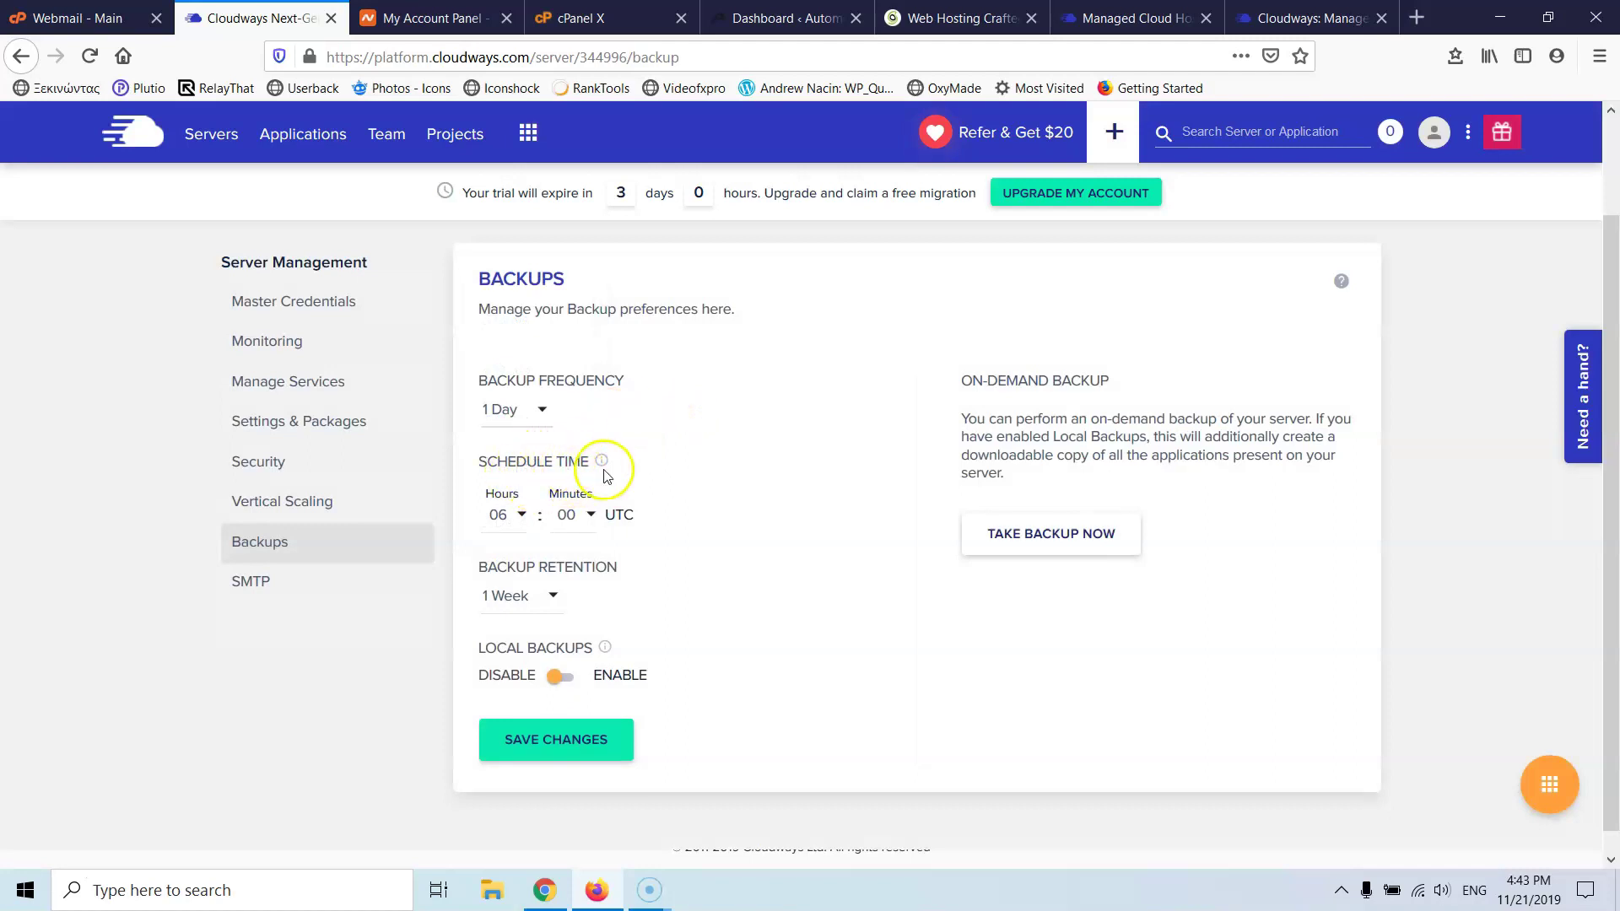
left_click(526, 597)
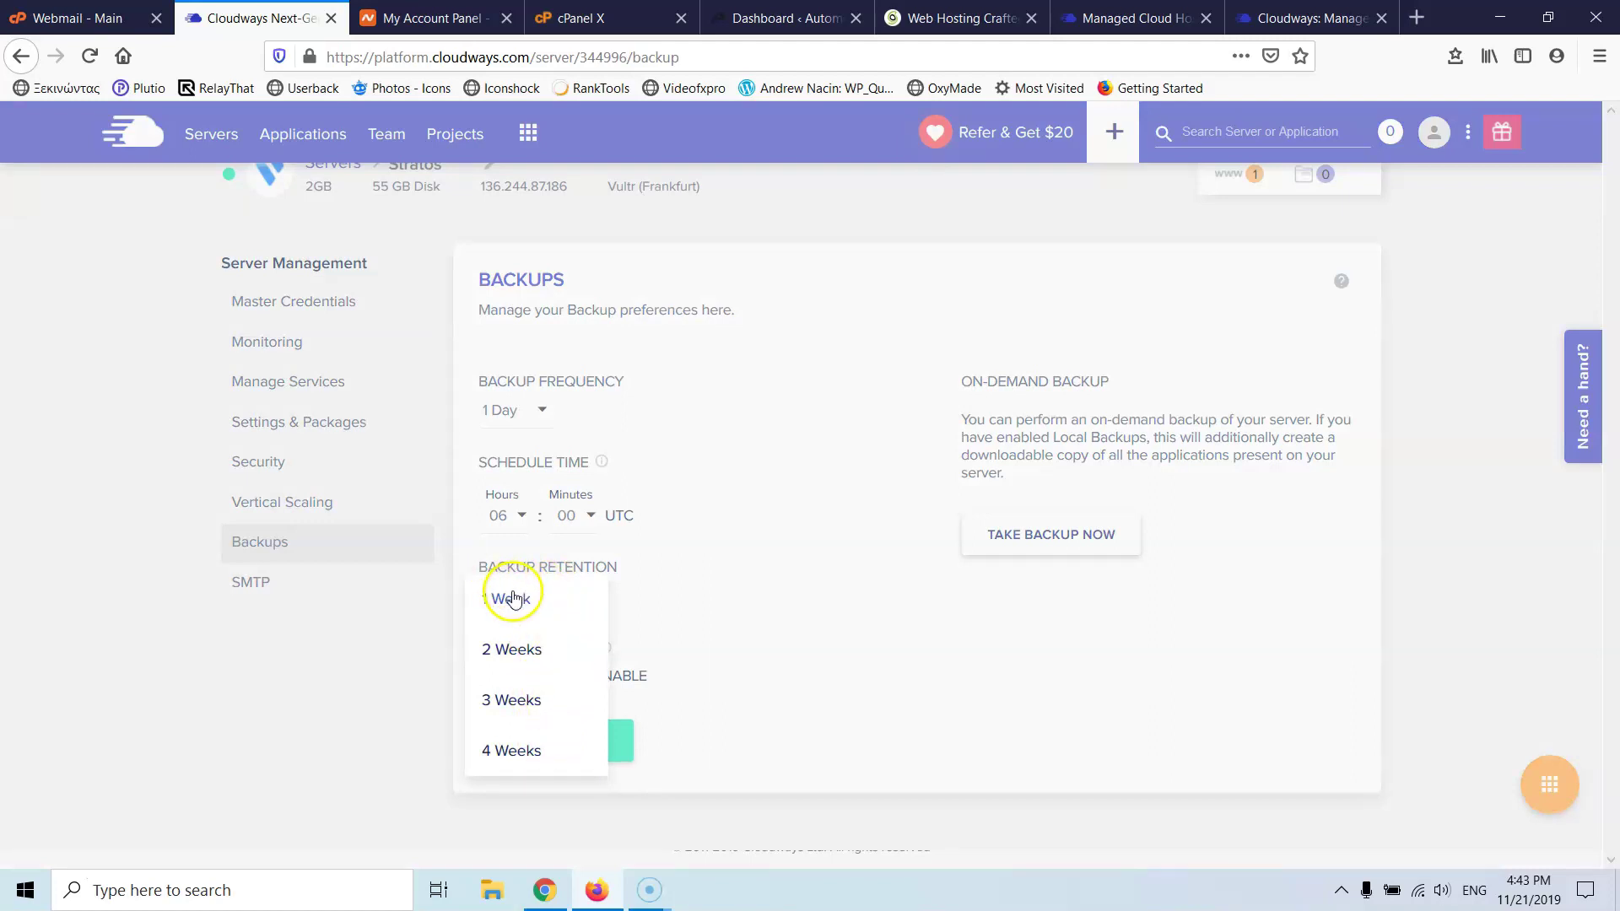
left_click(729, 573)
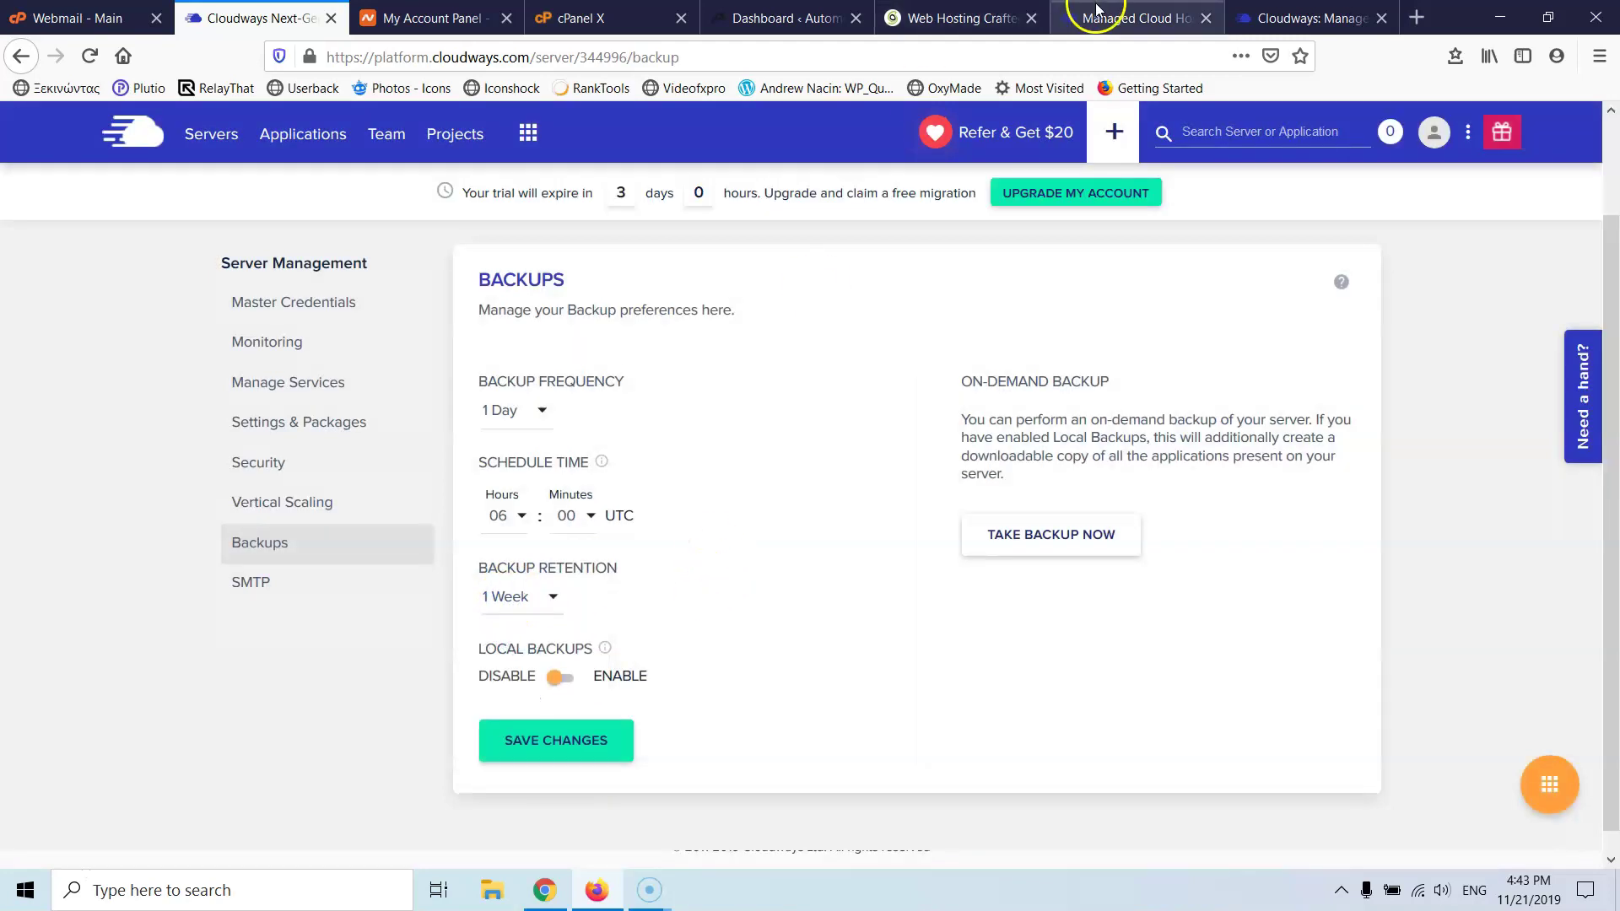
left_click(1096, 17)
- On the pricing page, highlight the $0.033/GB per server offsite backup storage fee
scroll(1039, 354, "down", 12)
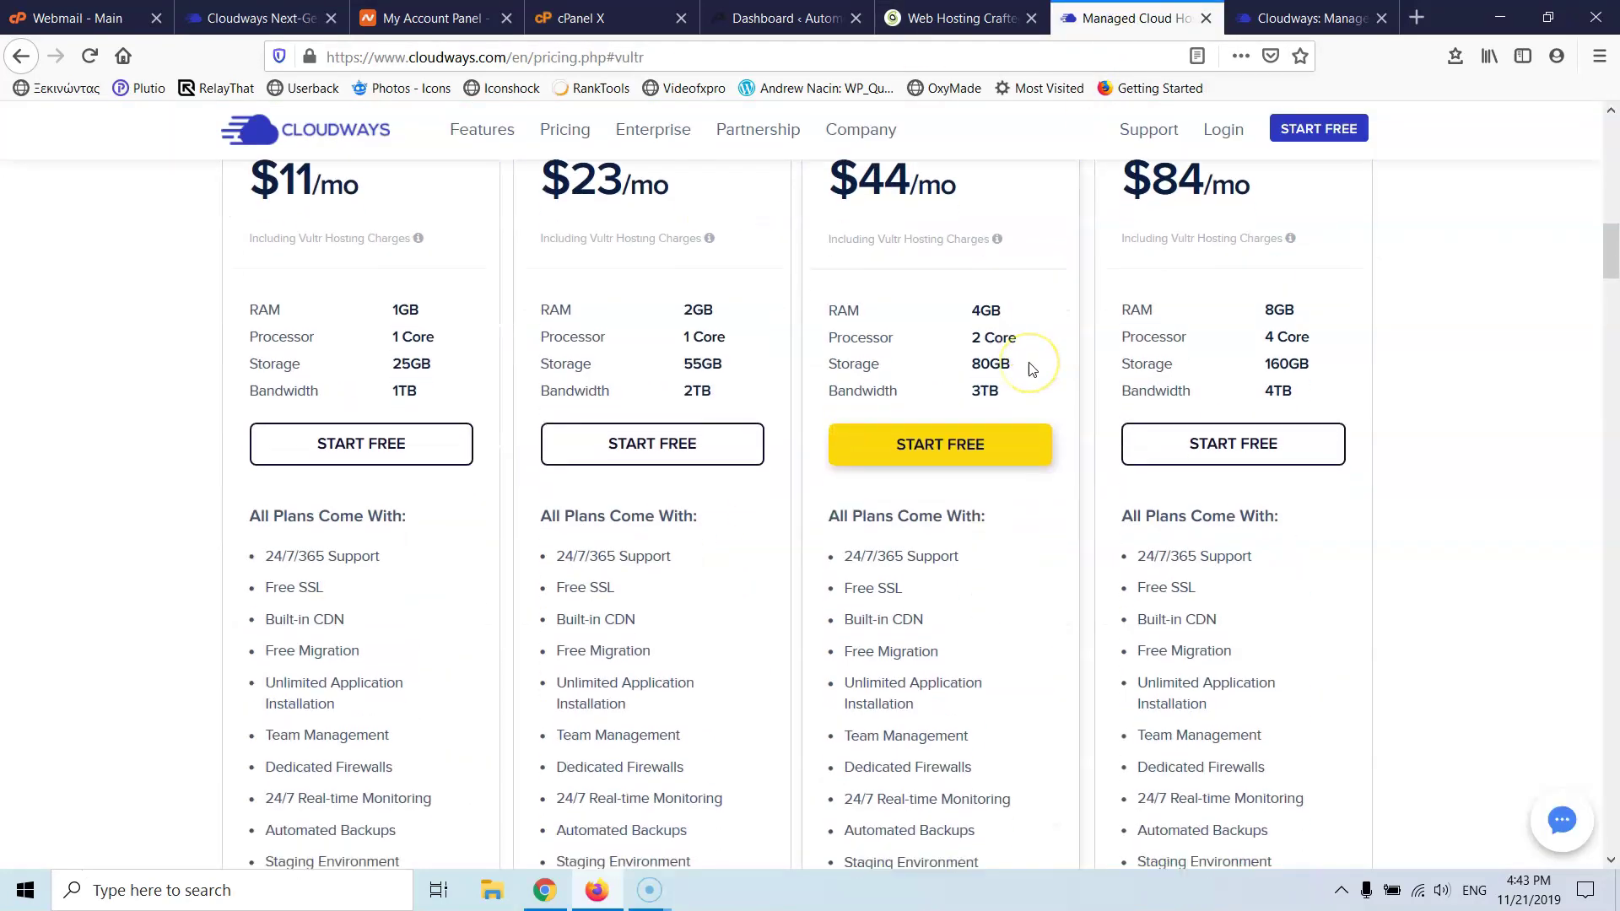
scroll(1029, 367, "up", 4)
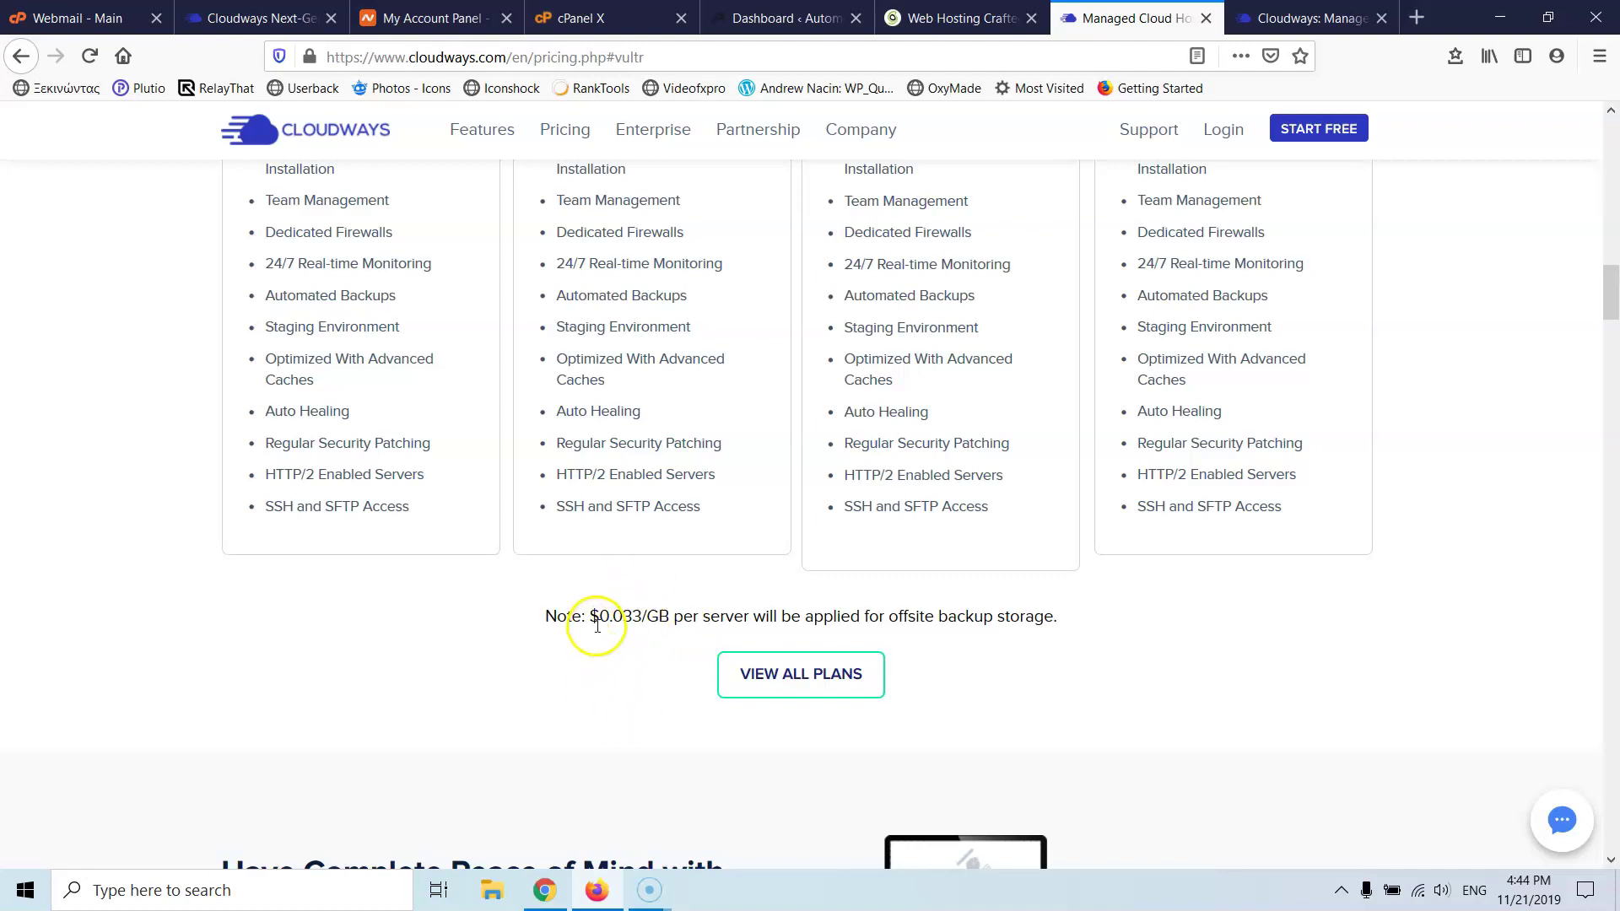
left_click_drag(667, 617, 589, 617)
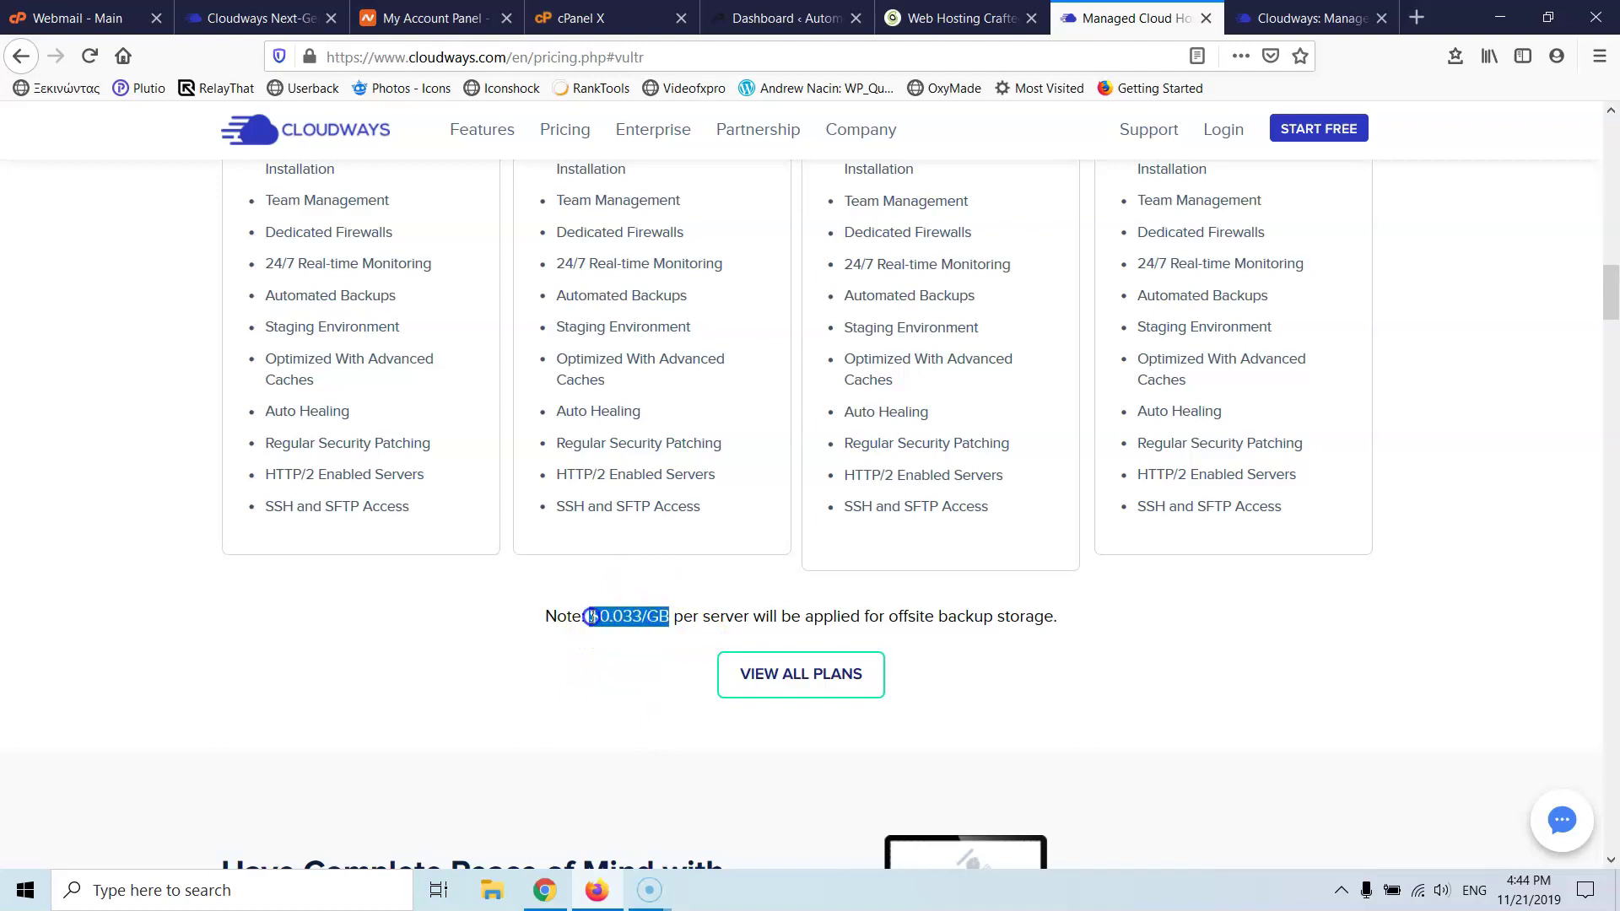
left_click(595, 722)
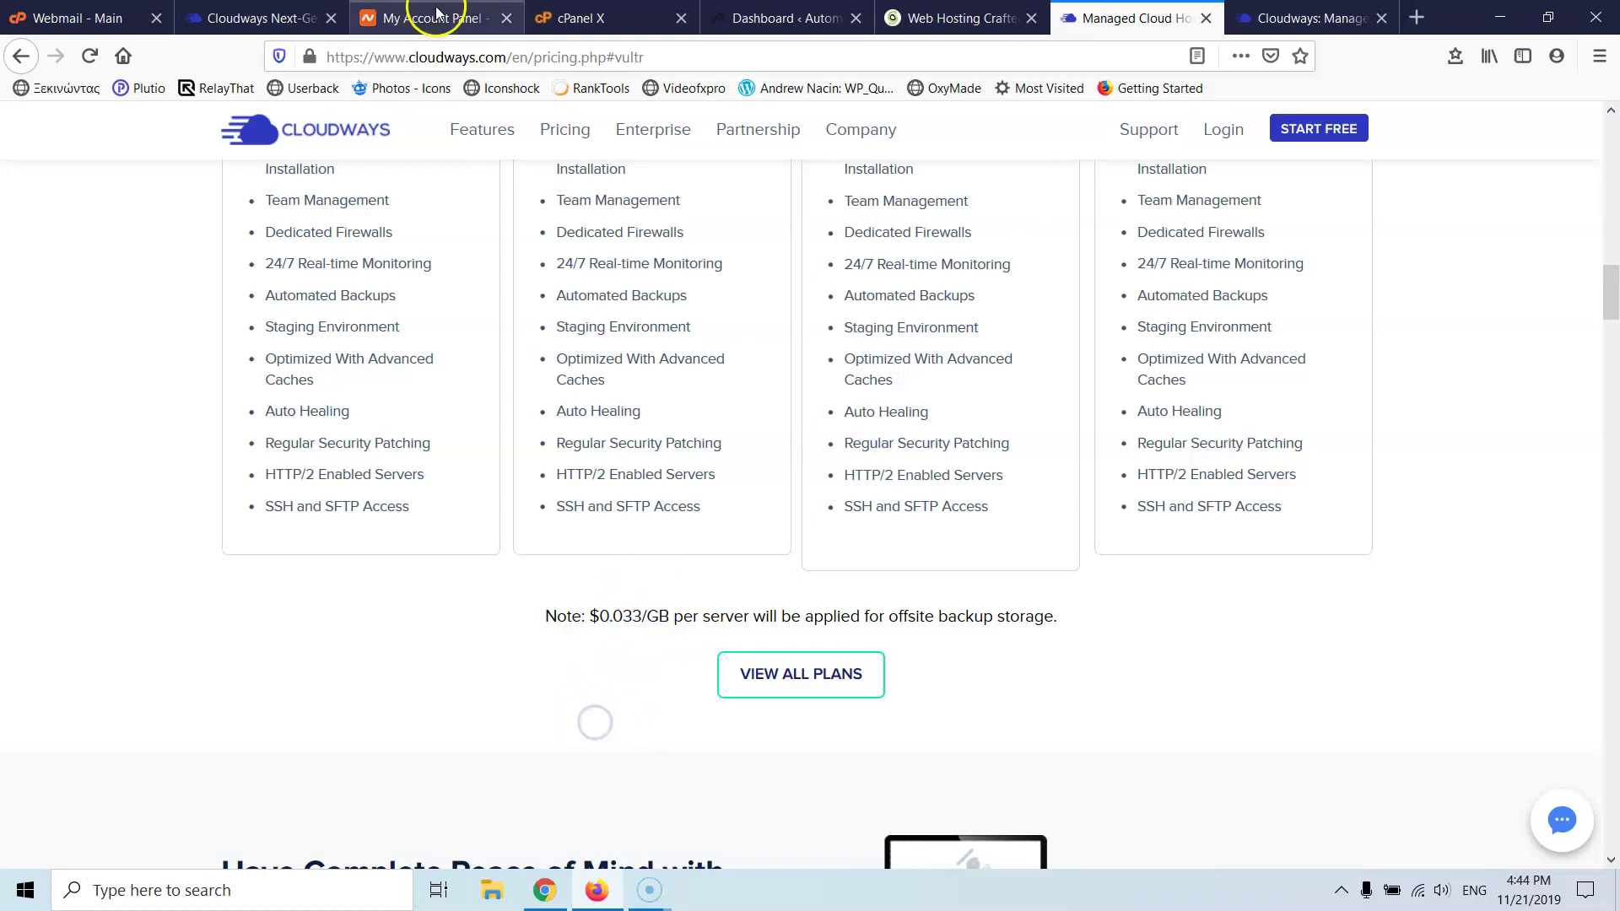
- Glance at SiteGround's PHP Version Manager, then return to the Cloudways Backups settings
left_click(584, 18)
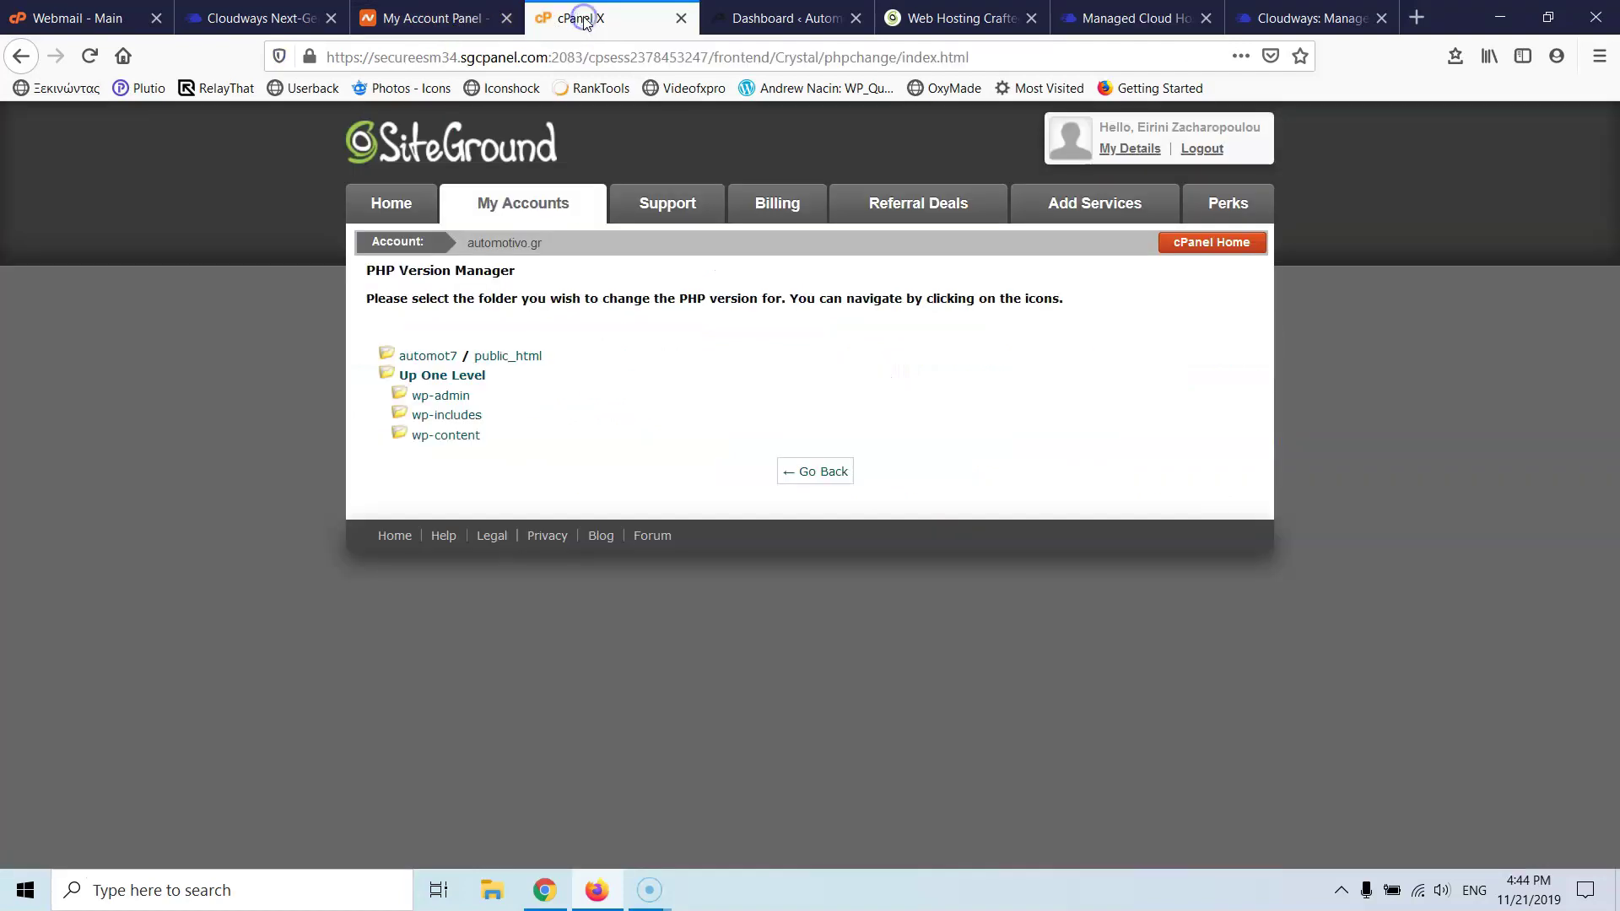
left_click(290, 19)
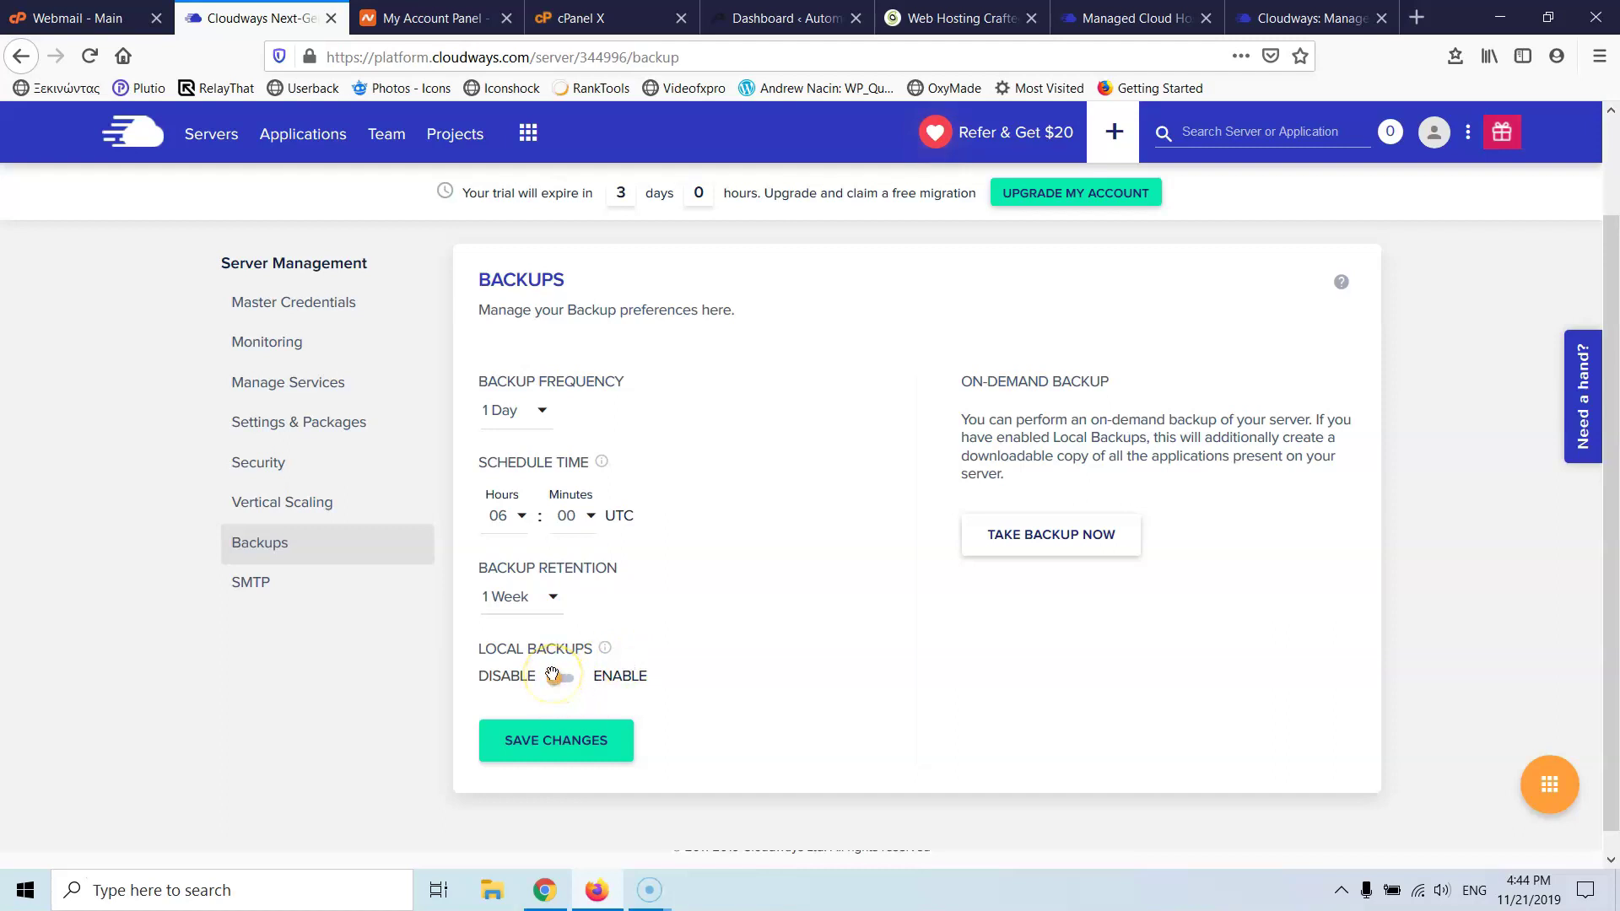
- Browse the SMTP service options twice without choosing one, then open the Applications list
left_click(247, 583)
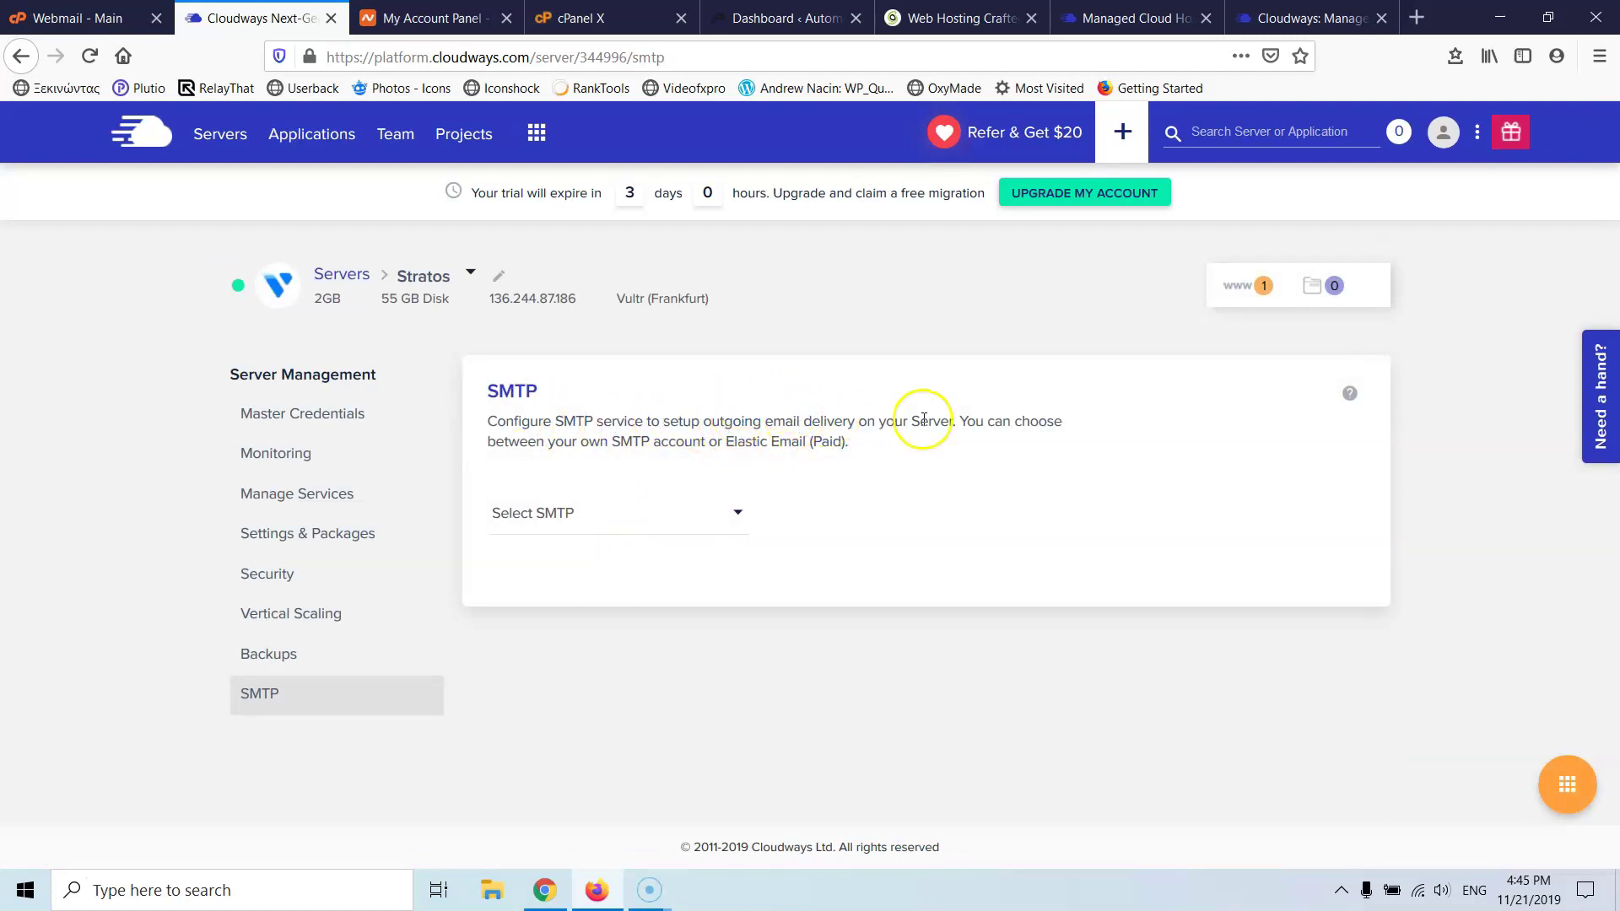
left_click(643, 526)
left_click(965, 561)
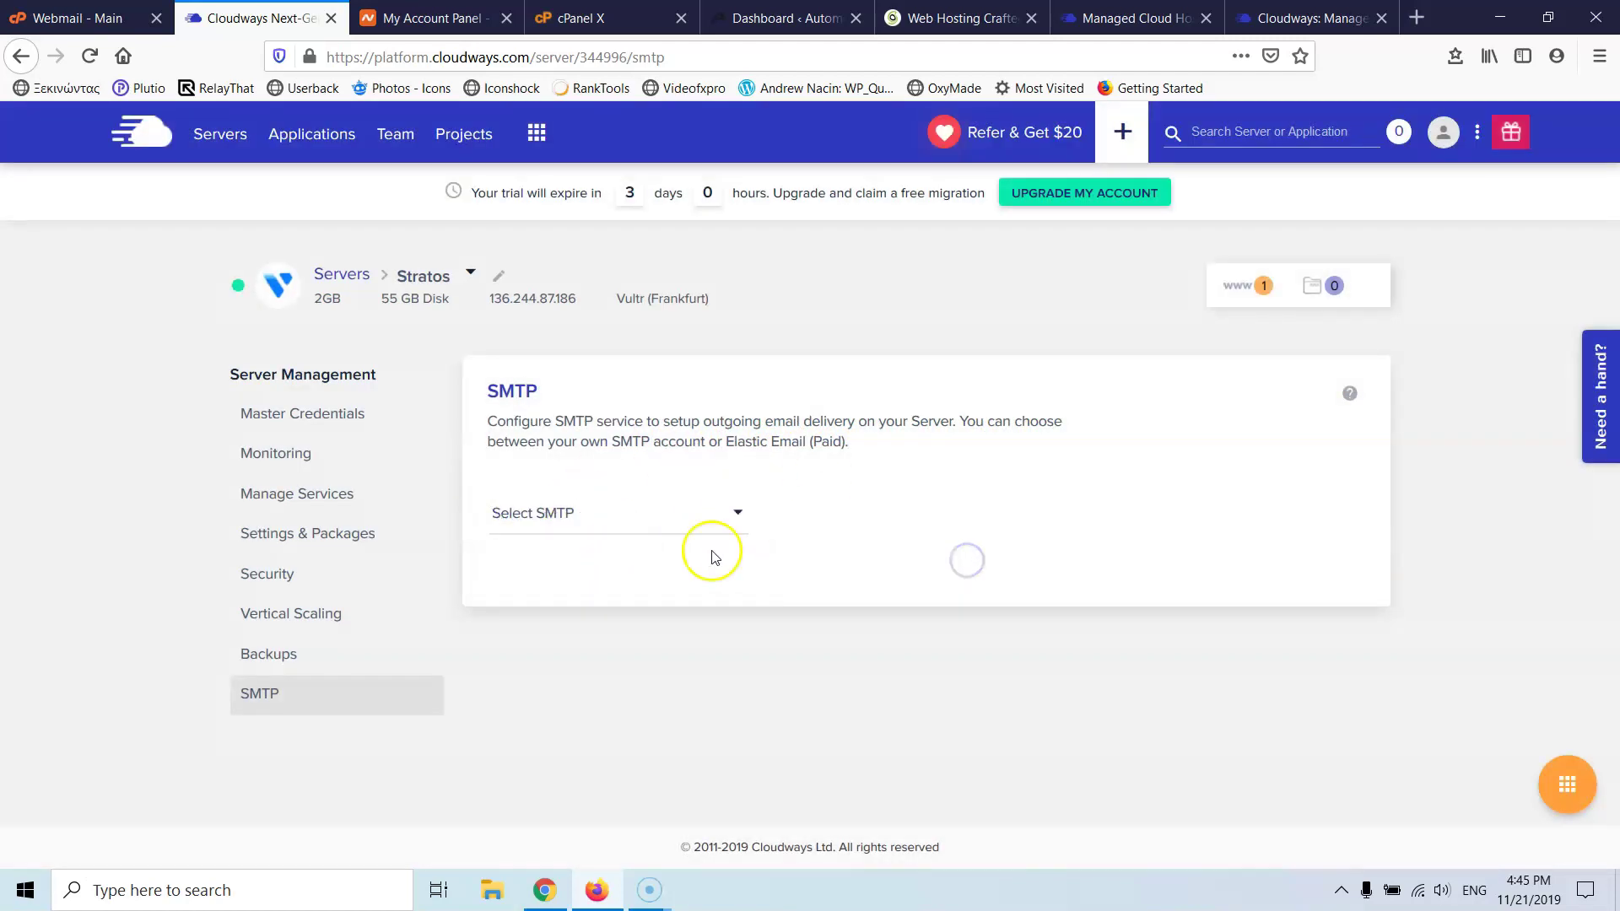
left_click(627, 525)
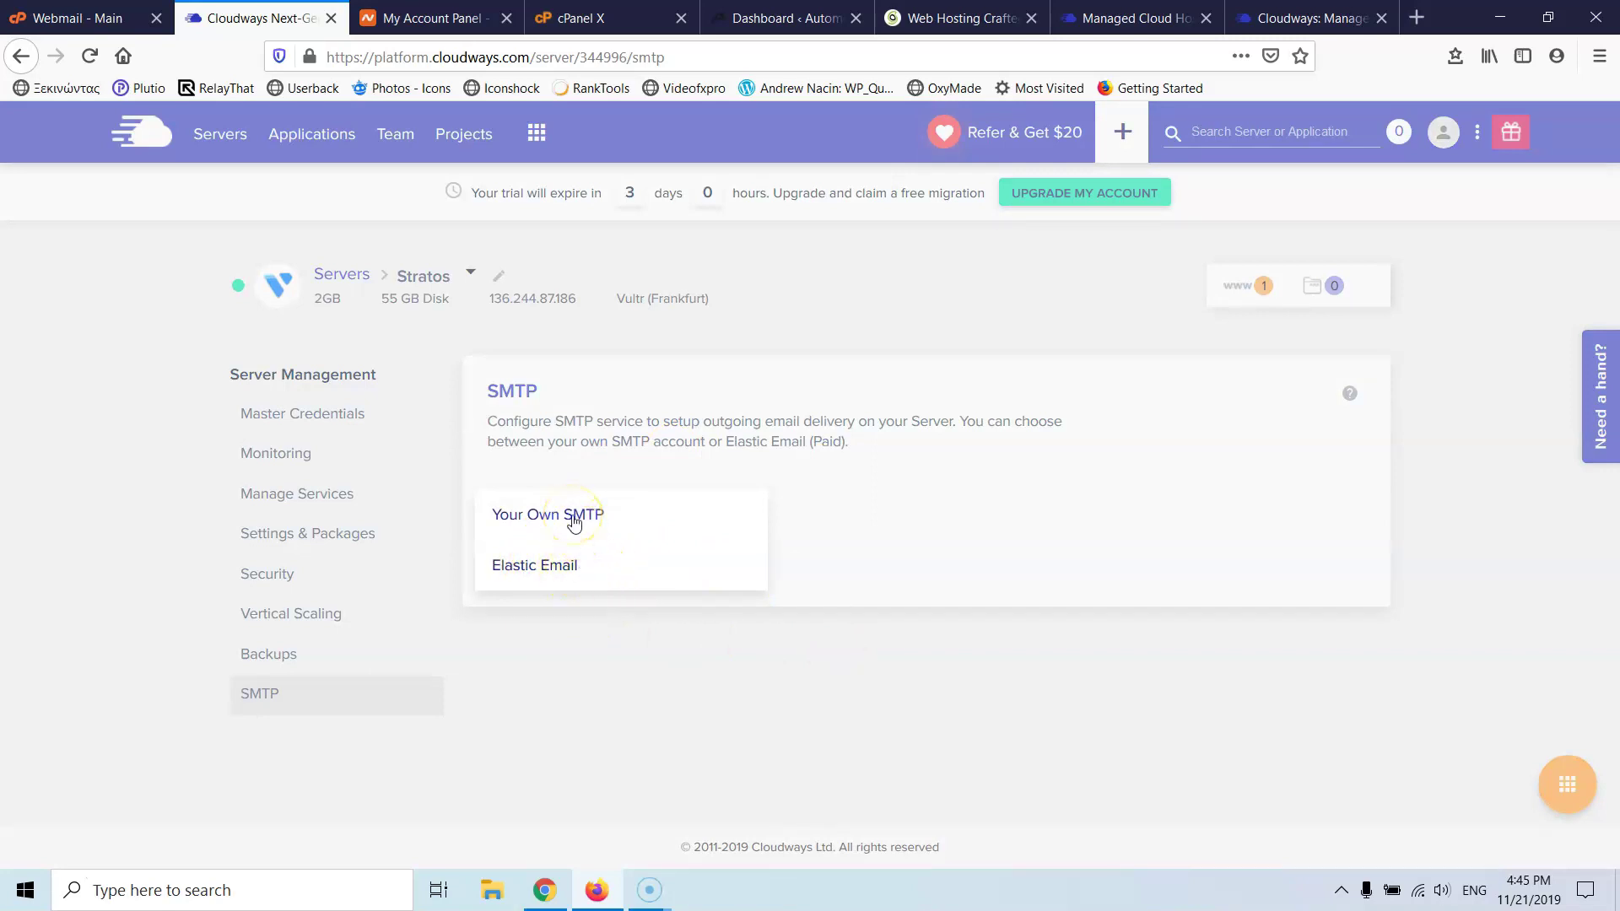
left_click(829, 525)
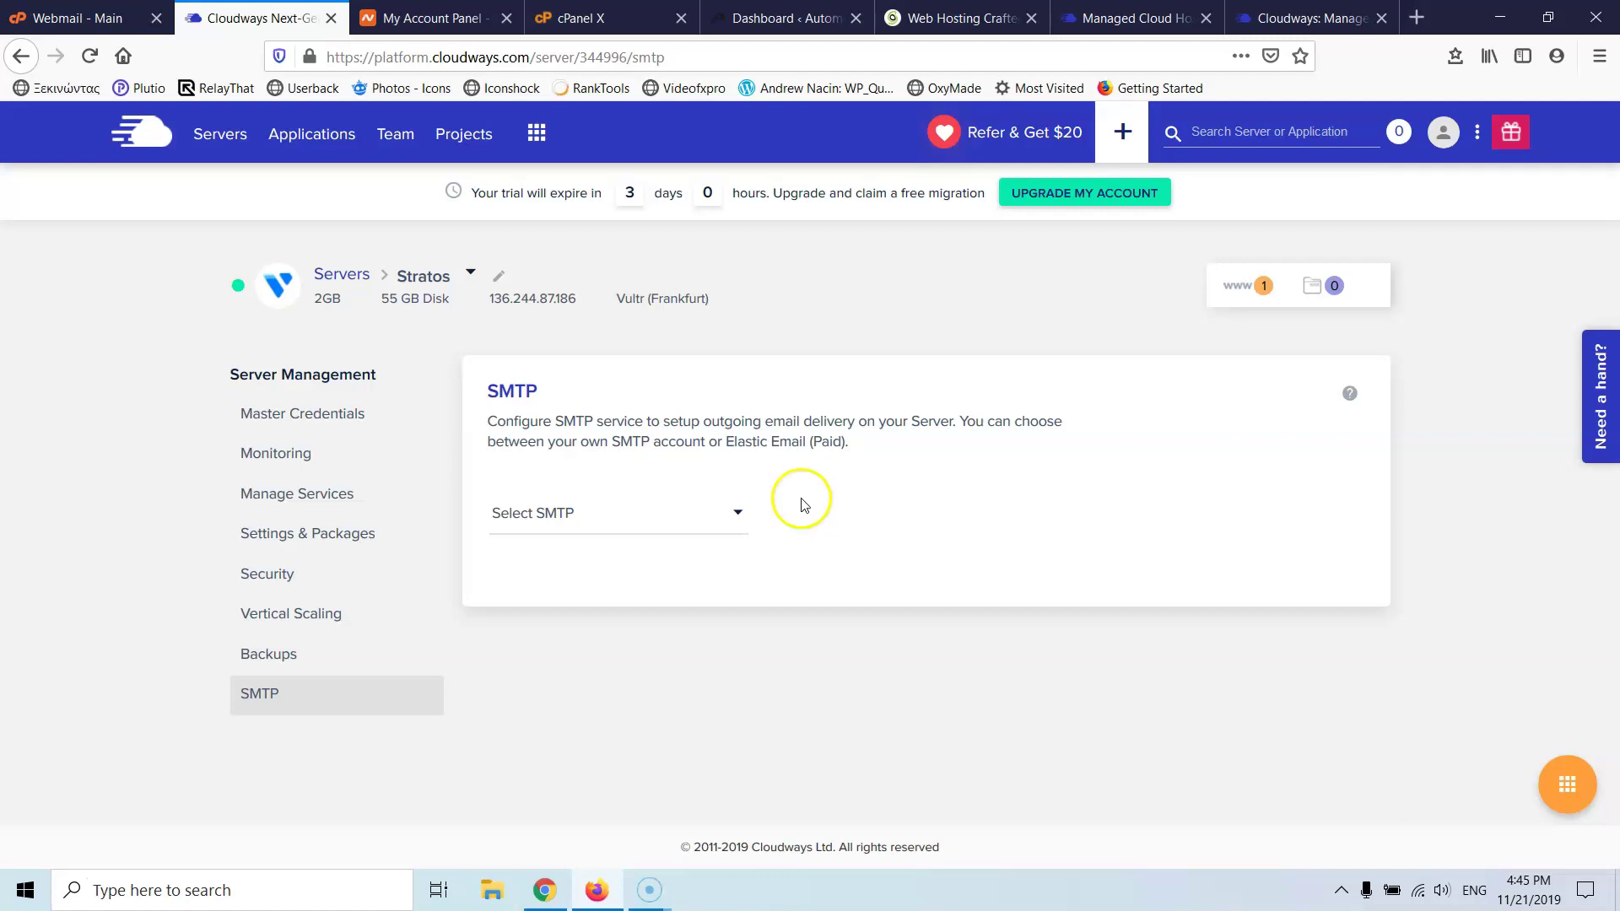
left_click(287, 138)
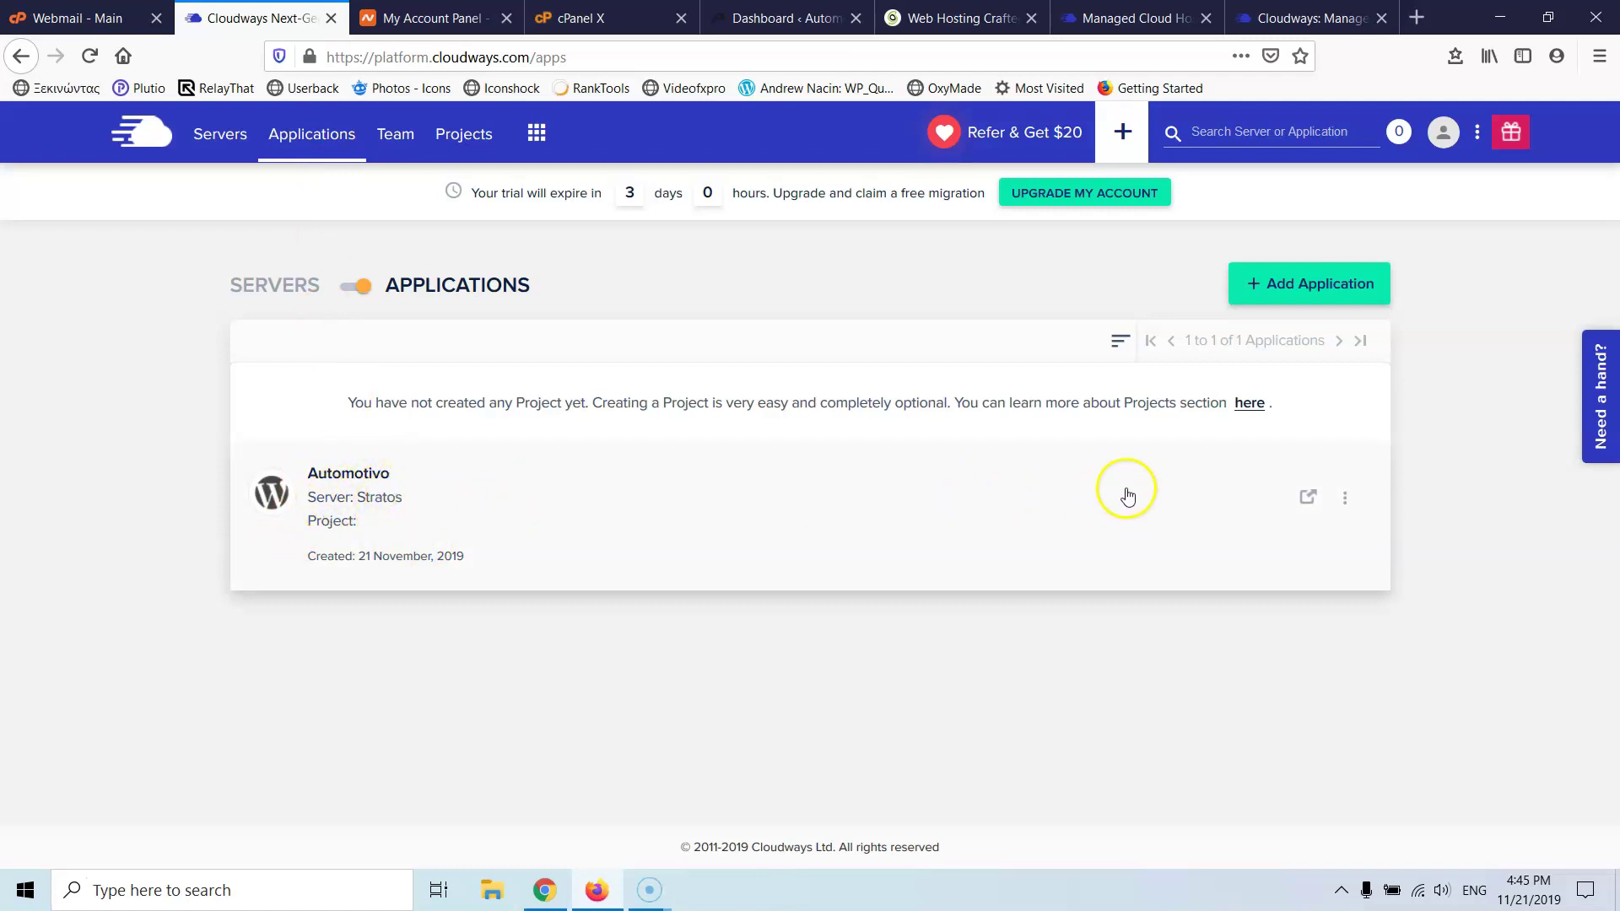
- Open the Automotivo app, dismiss the tip, and scan its Access Details before returning to WordPress
left_click(469, 517)
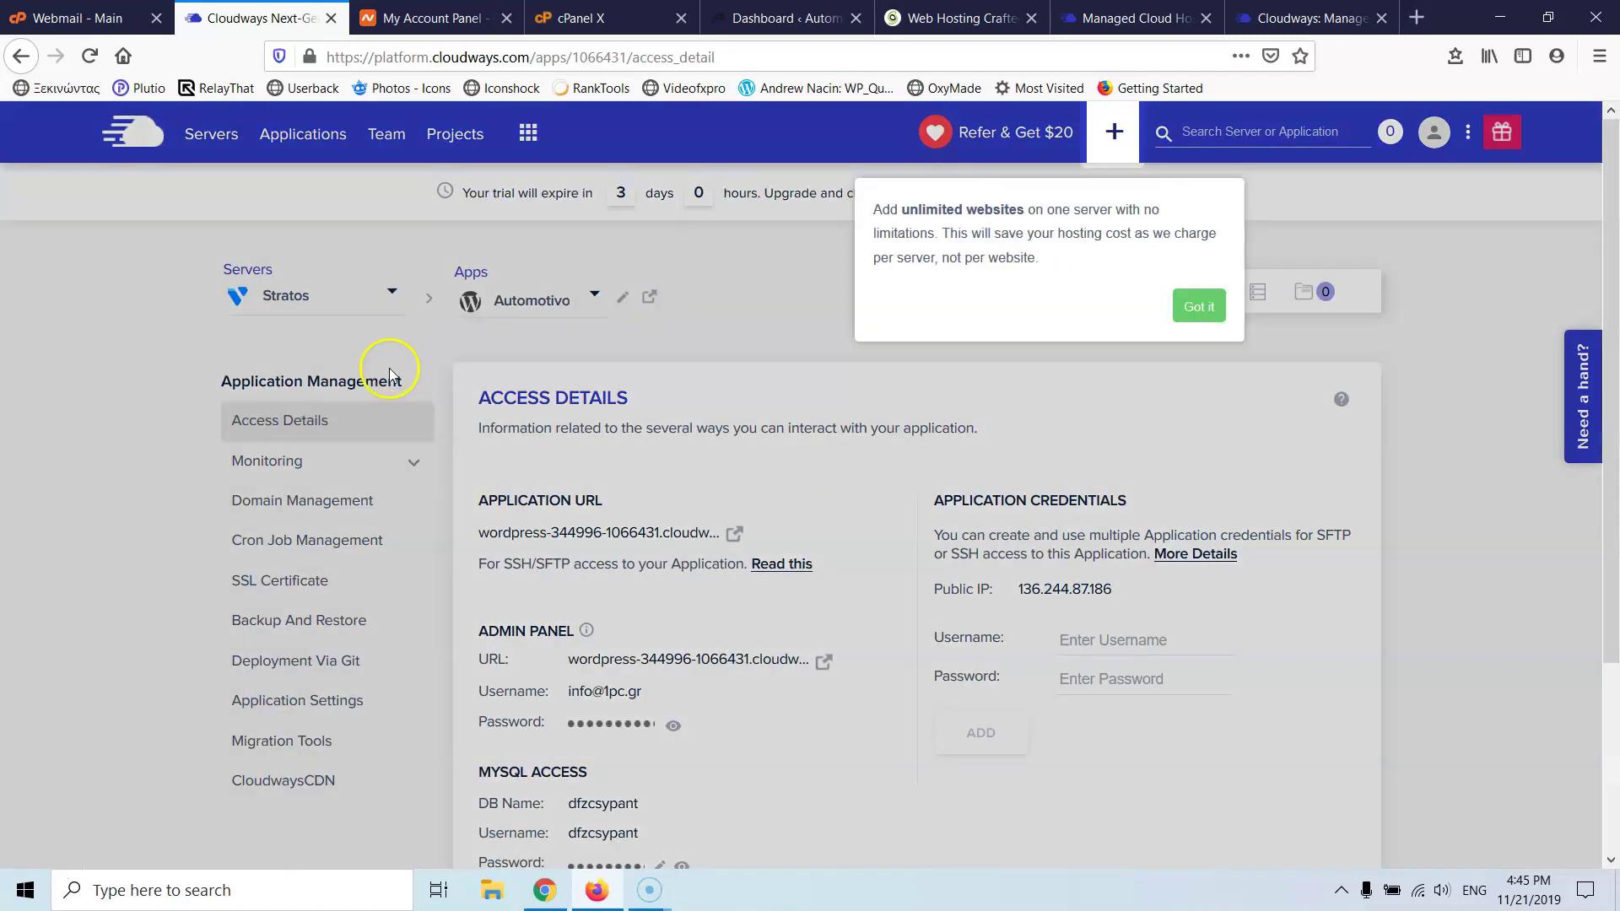
left_click(1196, 314)
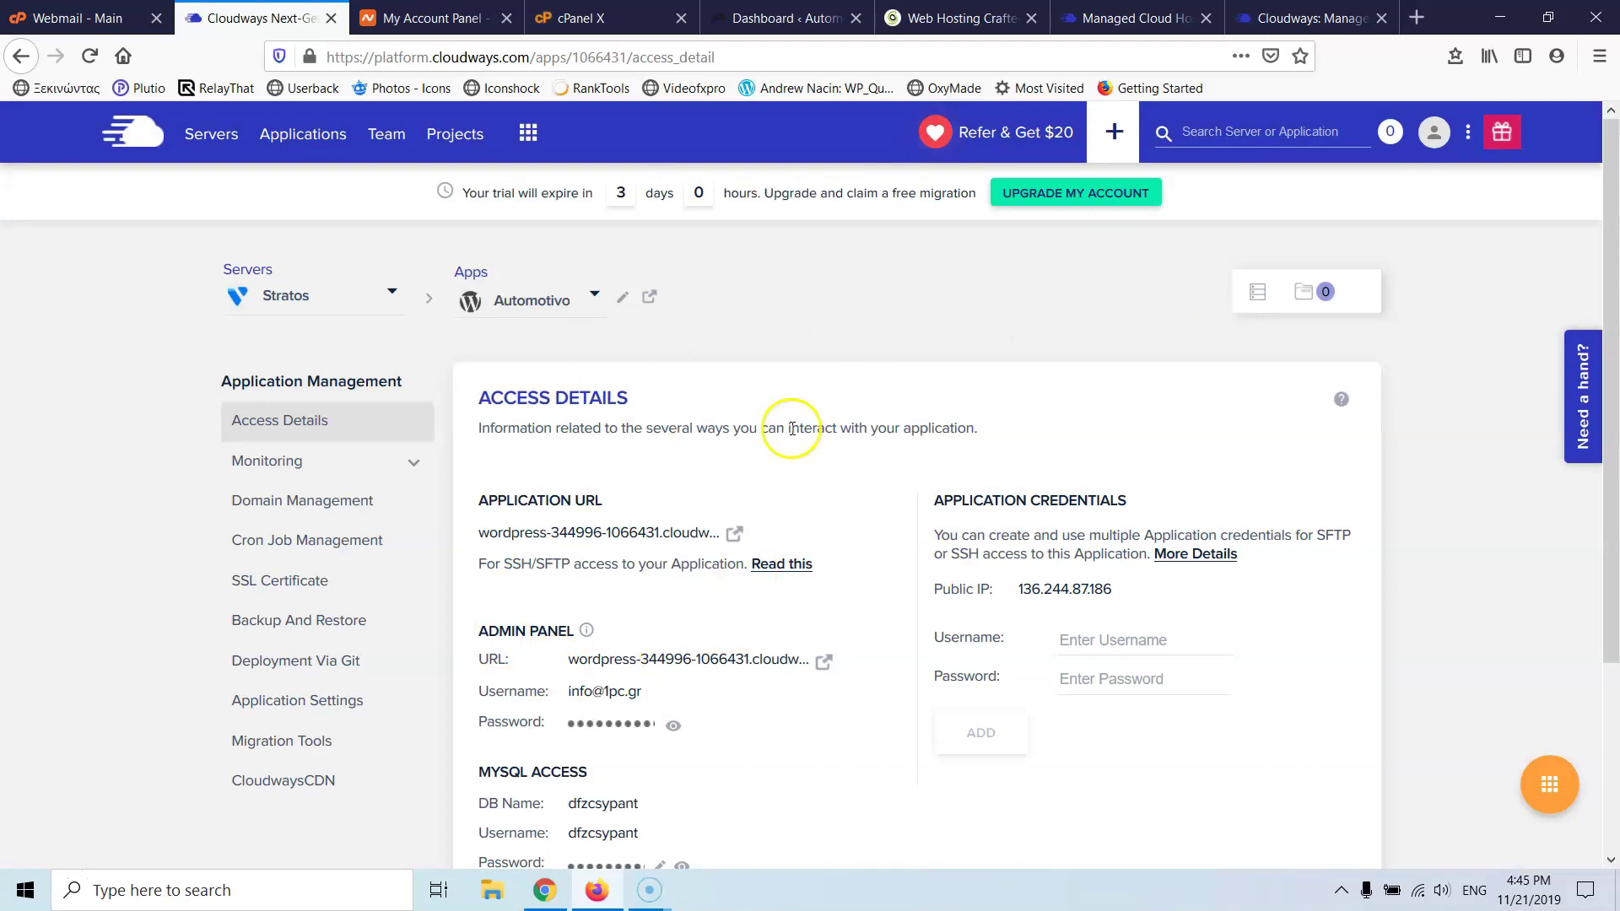
scroll(788, 432, "down", 3)
scroll(788, 432, "up", 2)
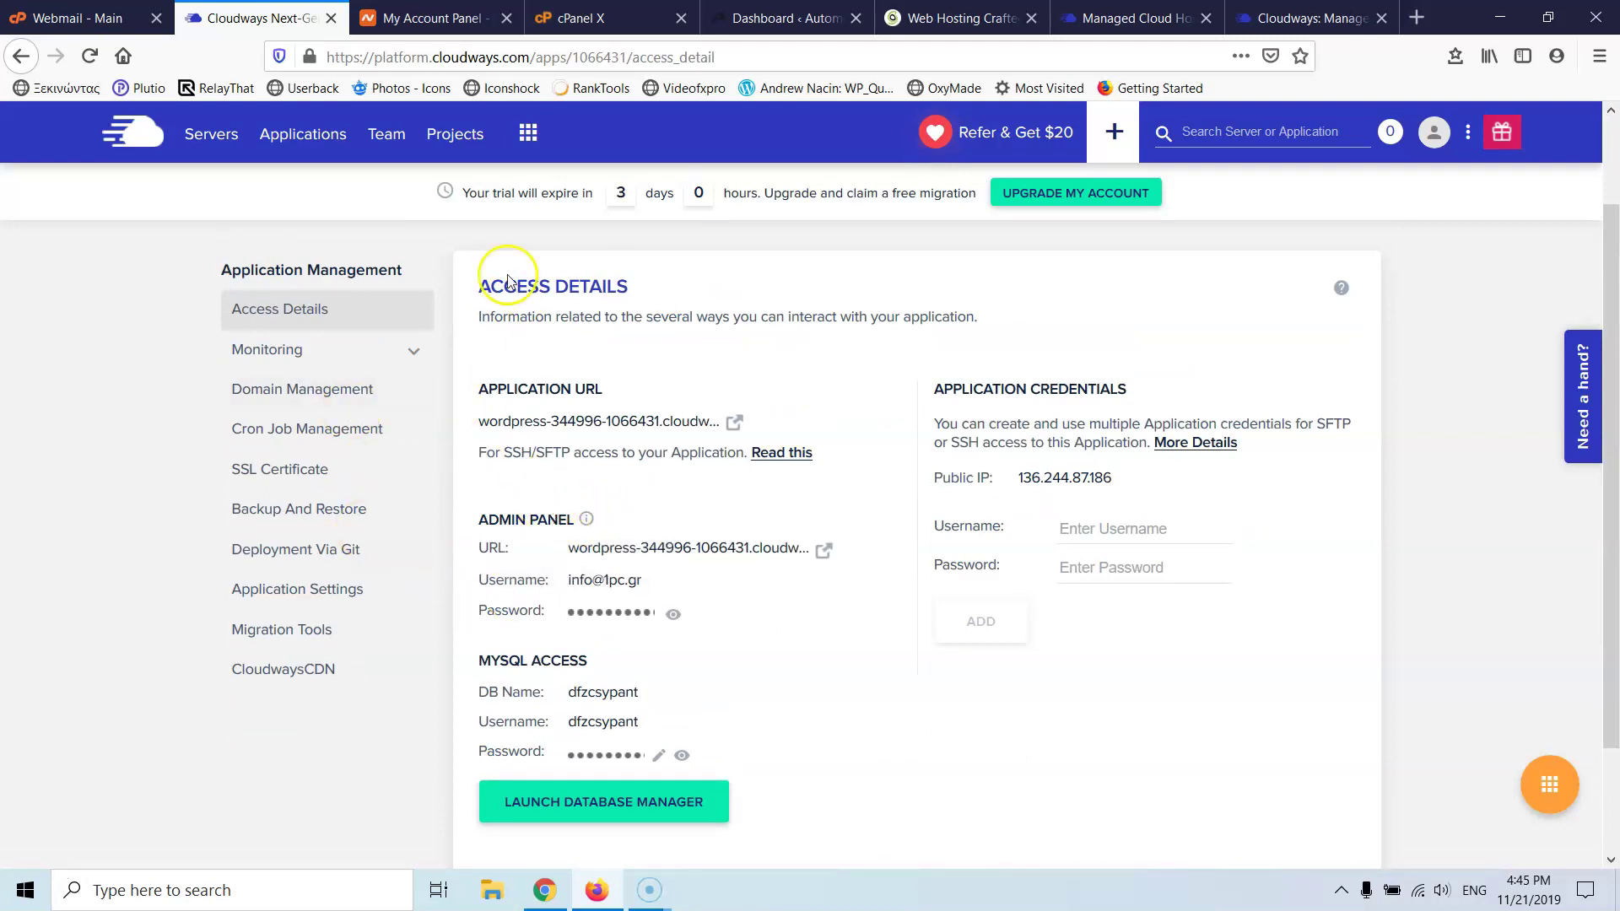
left_click(751, 18)
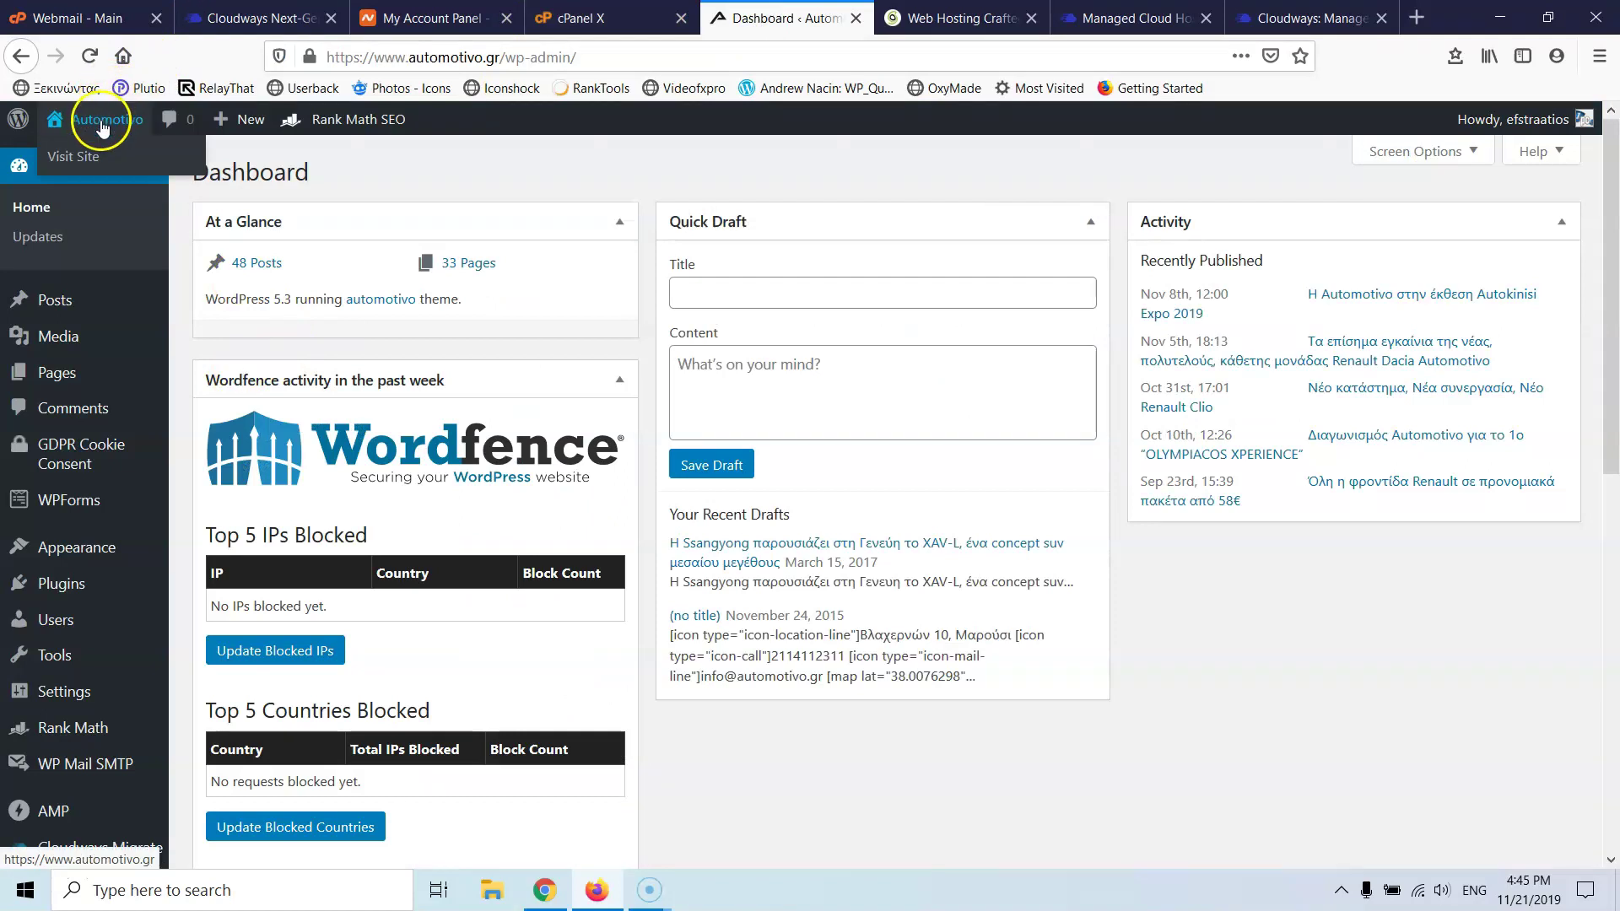
- Open the live automotivo.gr homepage in a new tab, scroll through it, and return to the dashboard
right_click(97, 150)
left_click(129, 162)
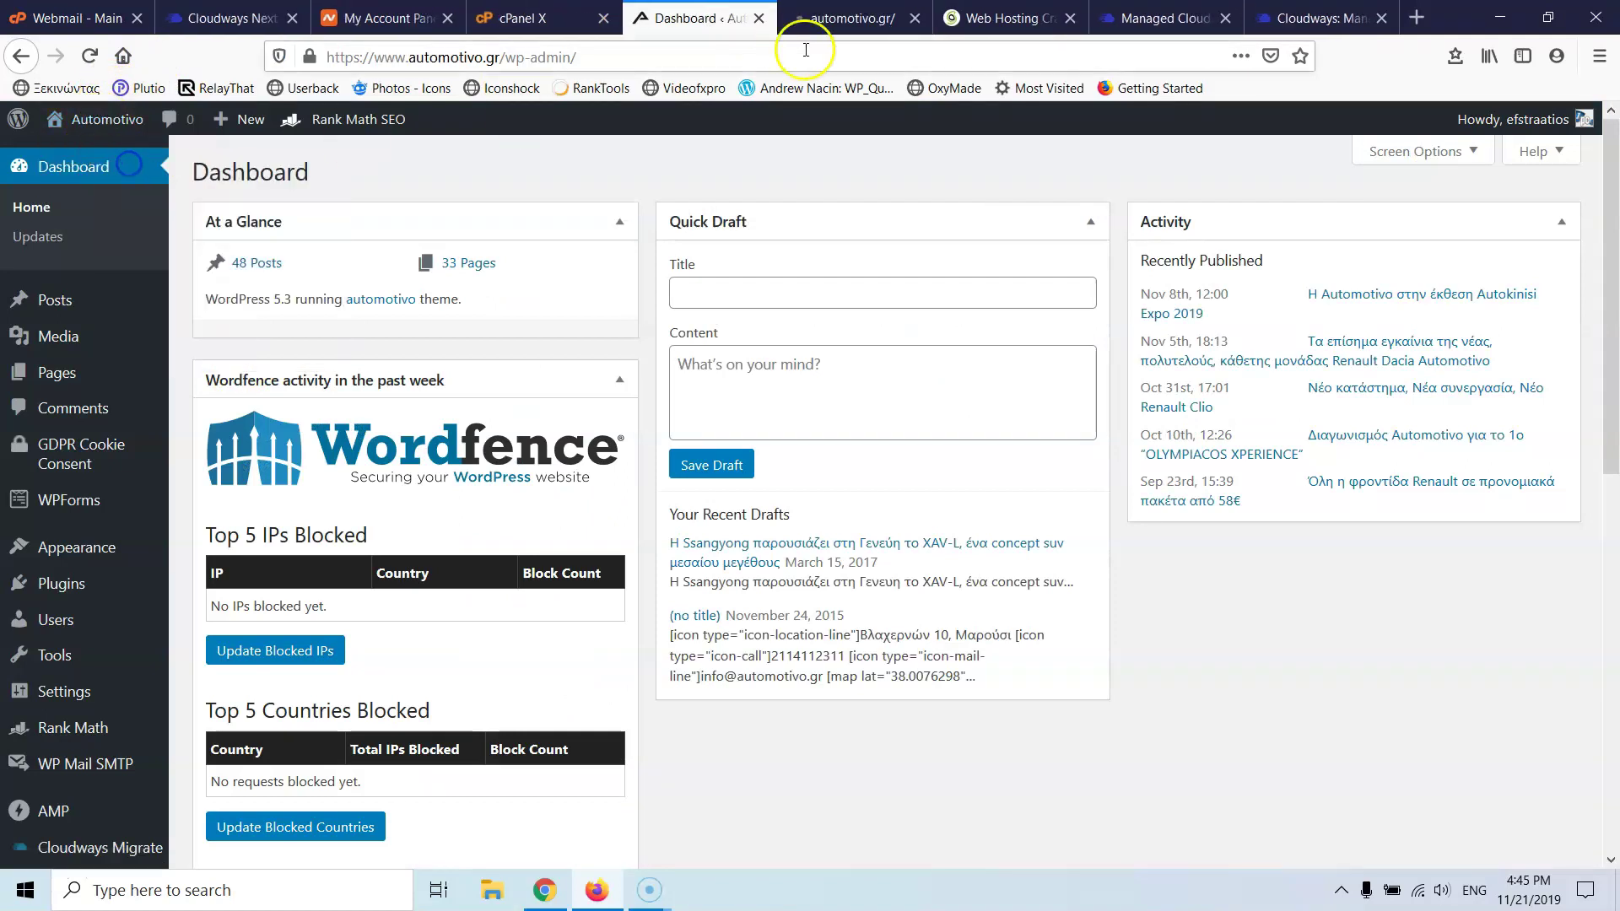
left_click(832, 18)
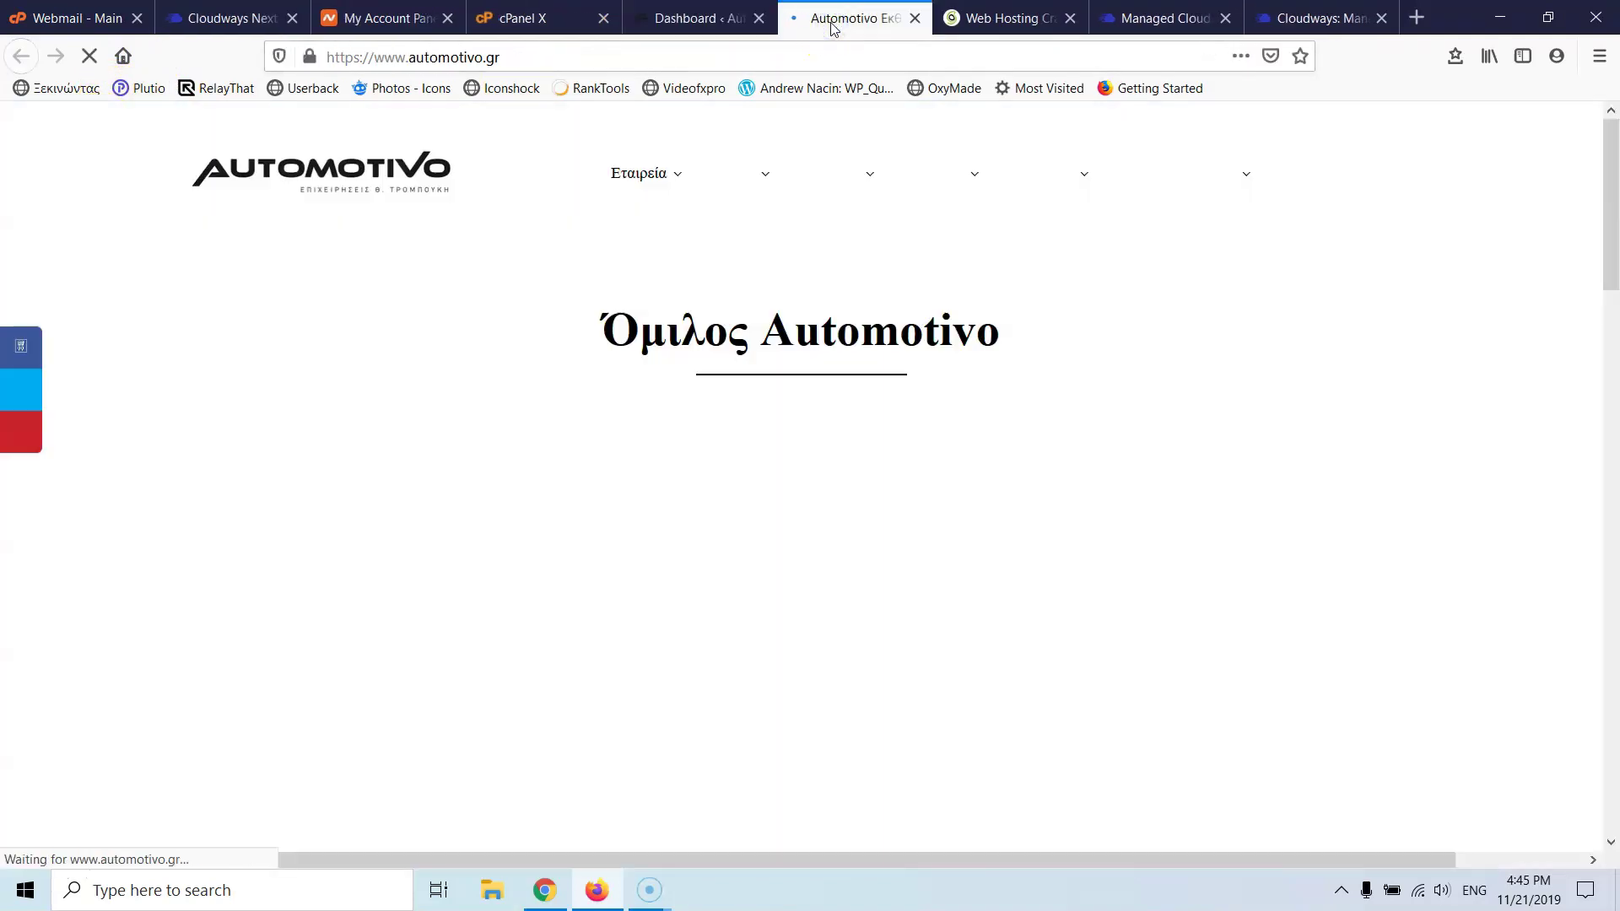
scroll(540, 331, "down", 1)
scroll(540, 331, "down", 8)
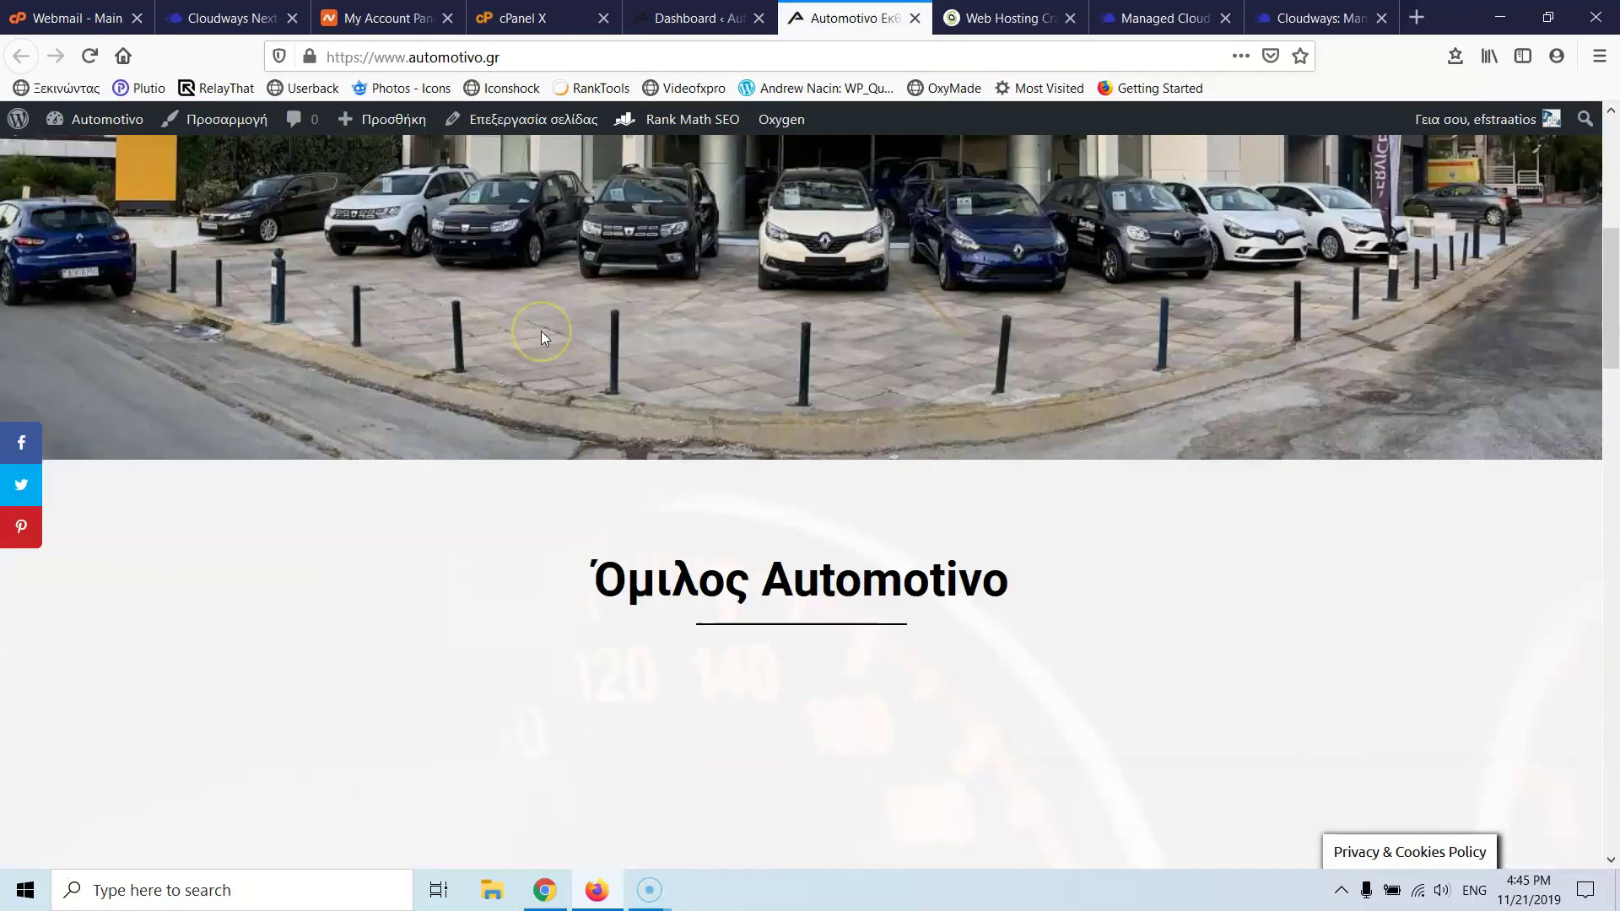
scroll(544, 337, "down", 15)
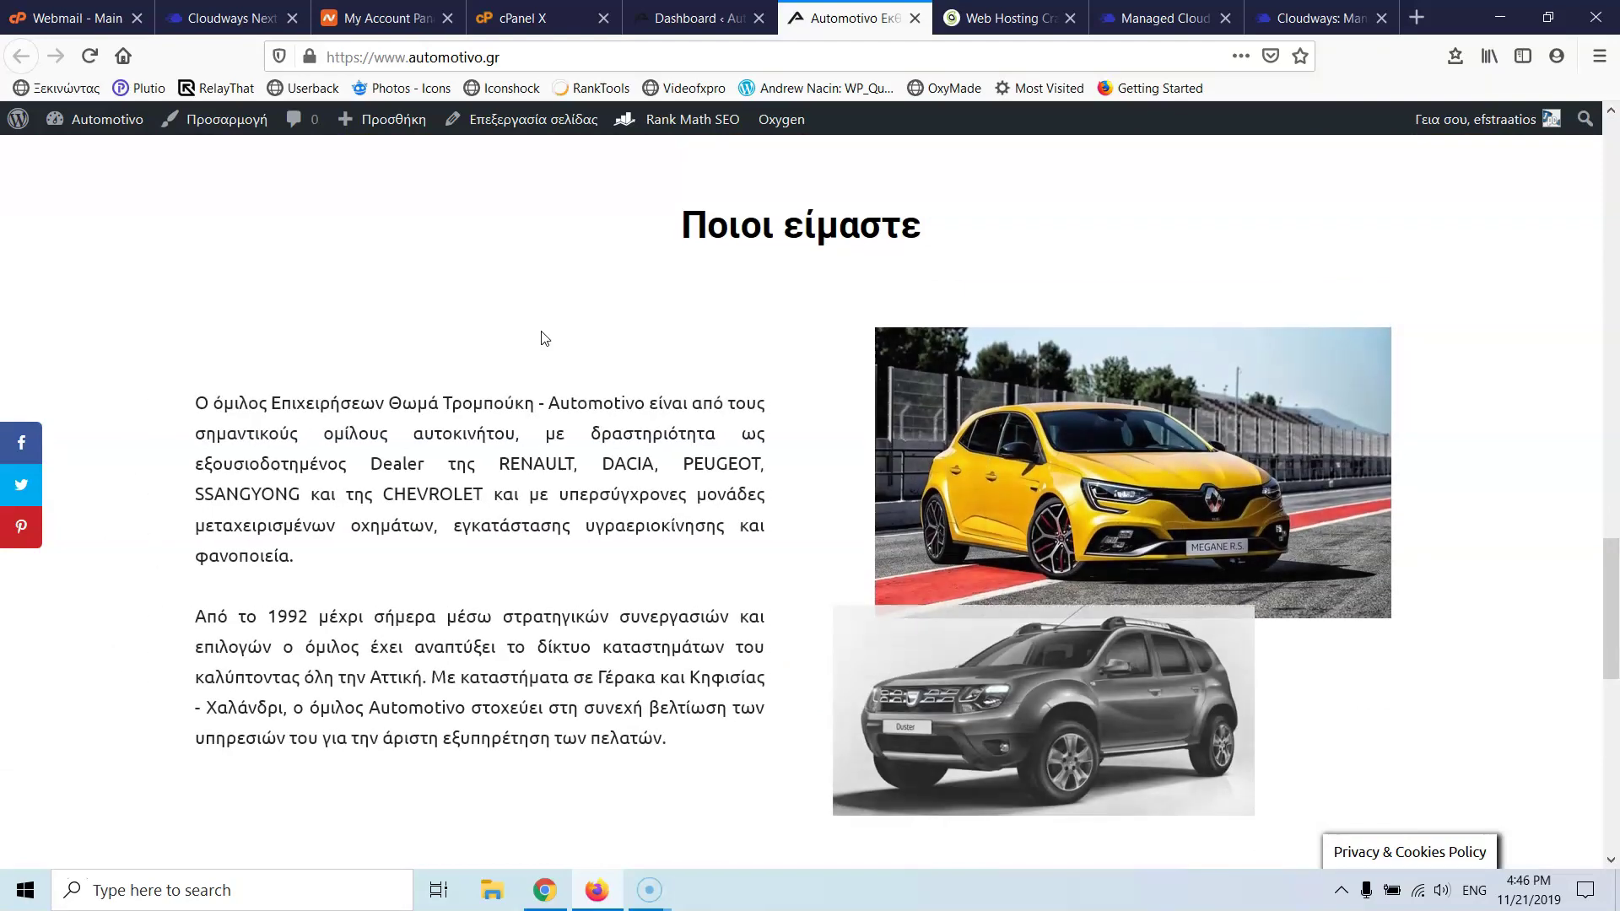
scroll(544, 337, "down", 10)
scroll(542, 339, "up", 20)
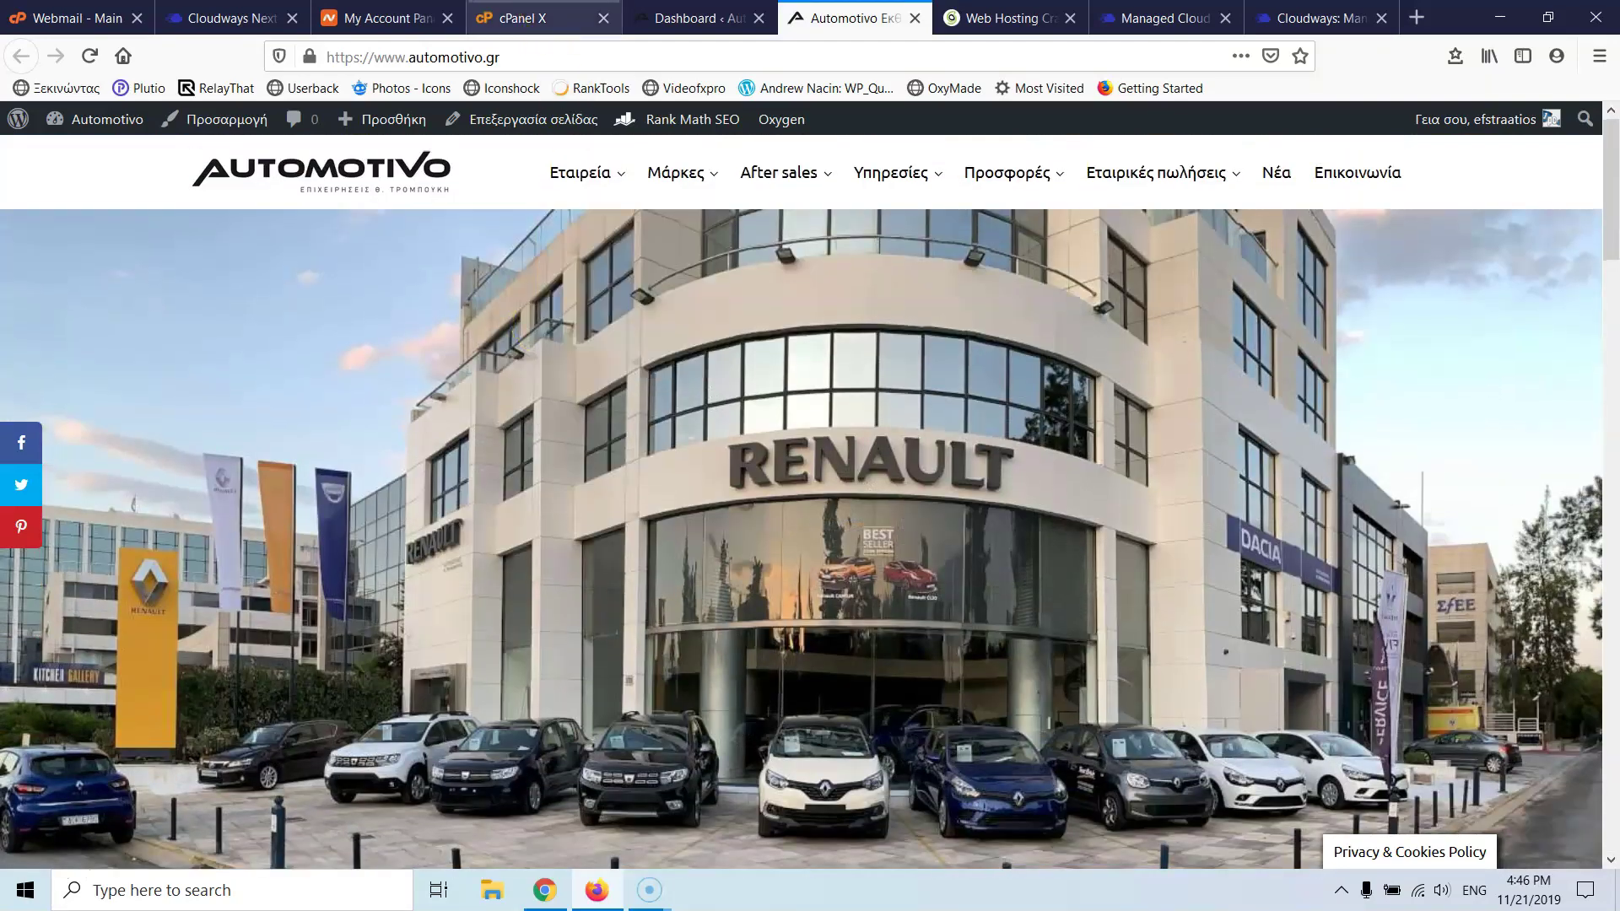
left_click(685, 17)
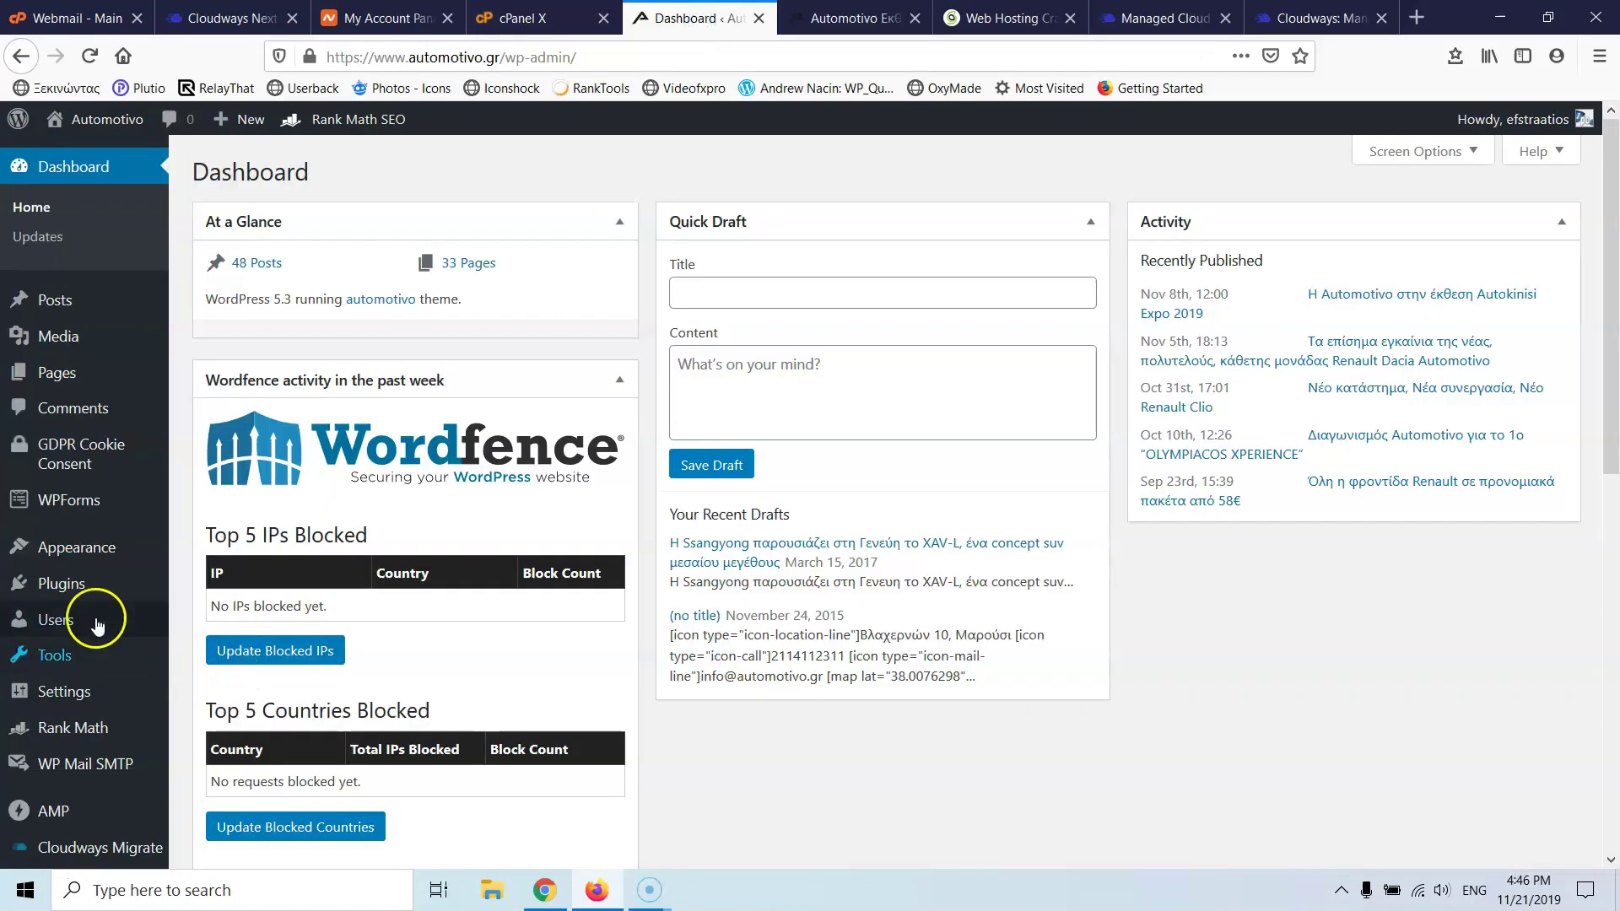
- Search Add New plugins for 'cloudw' and open the already-active Cloudways migration plugin's form
mouse_move(67, 586)
left_click(228, 591)
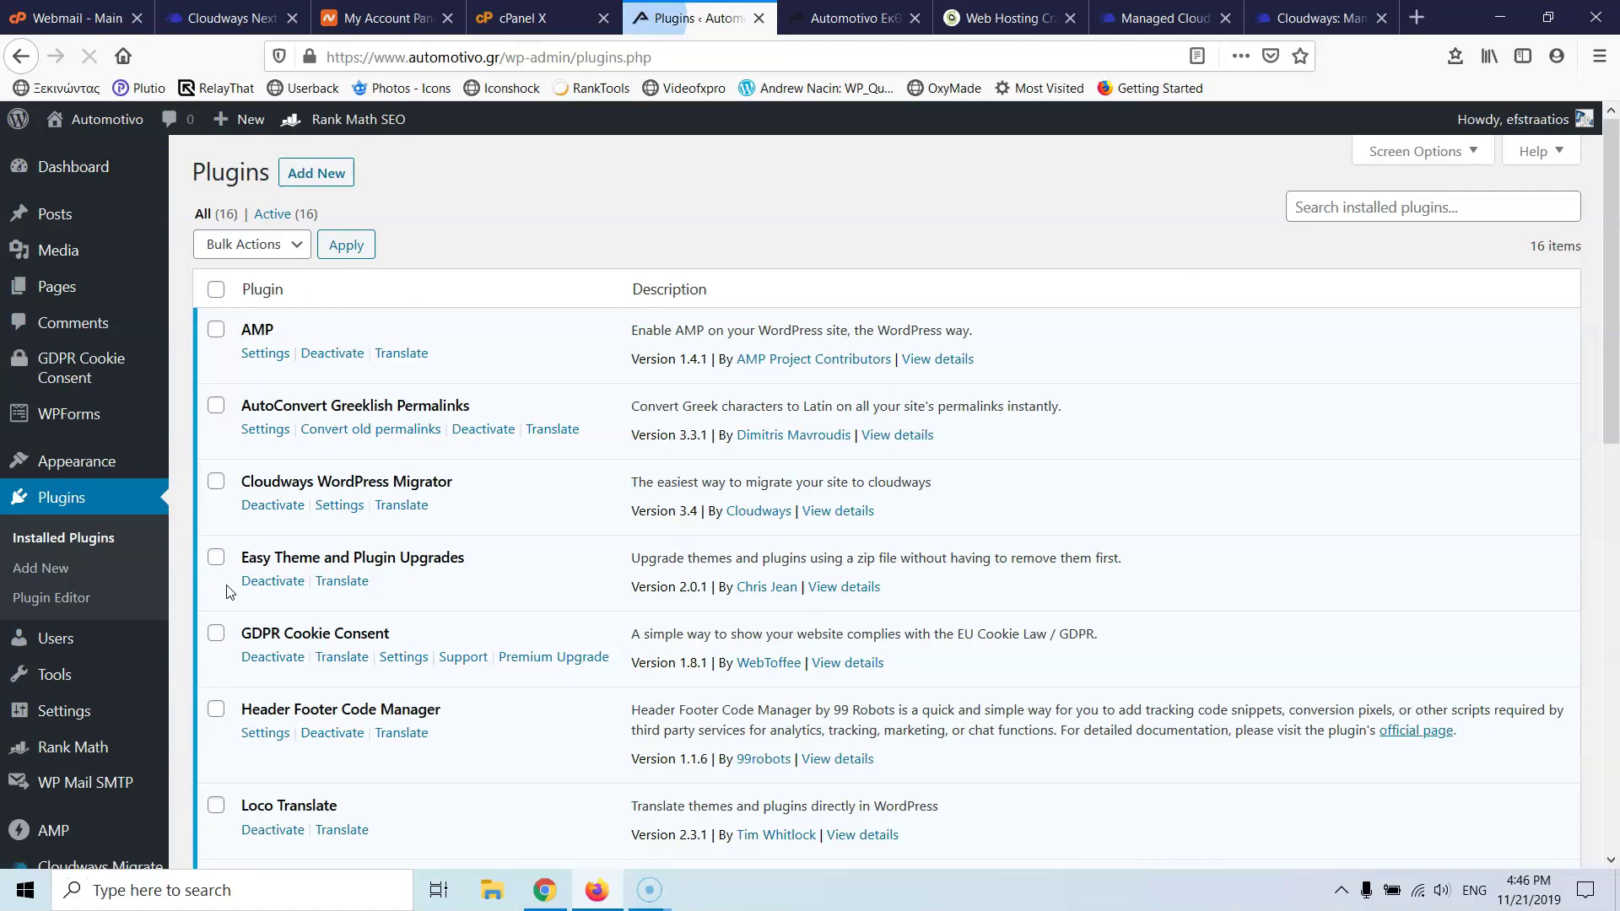
left_click(339, 177)
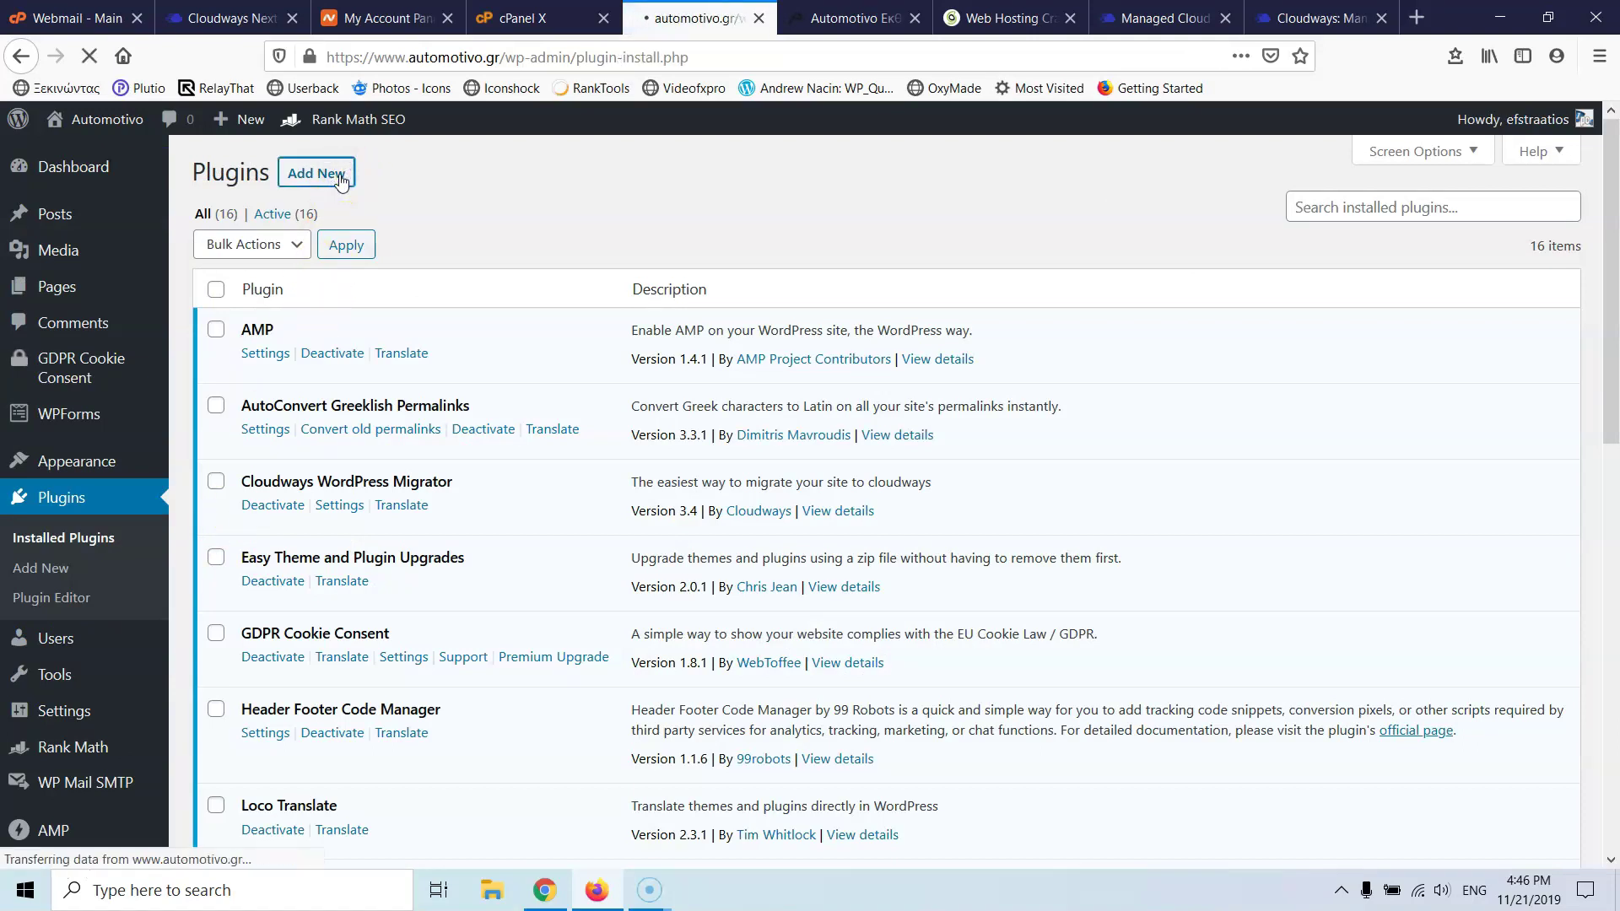
left_click(1378, 230)
type("clou")
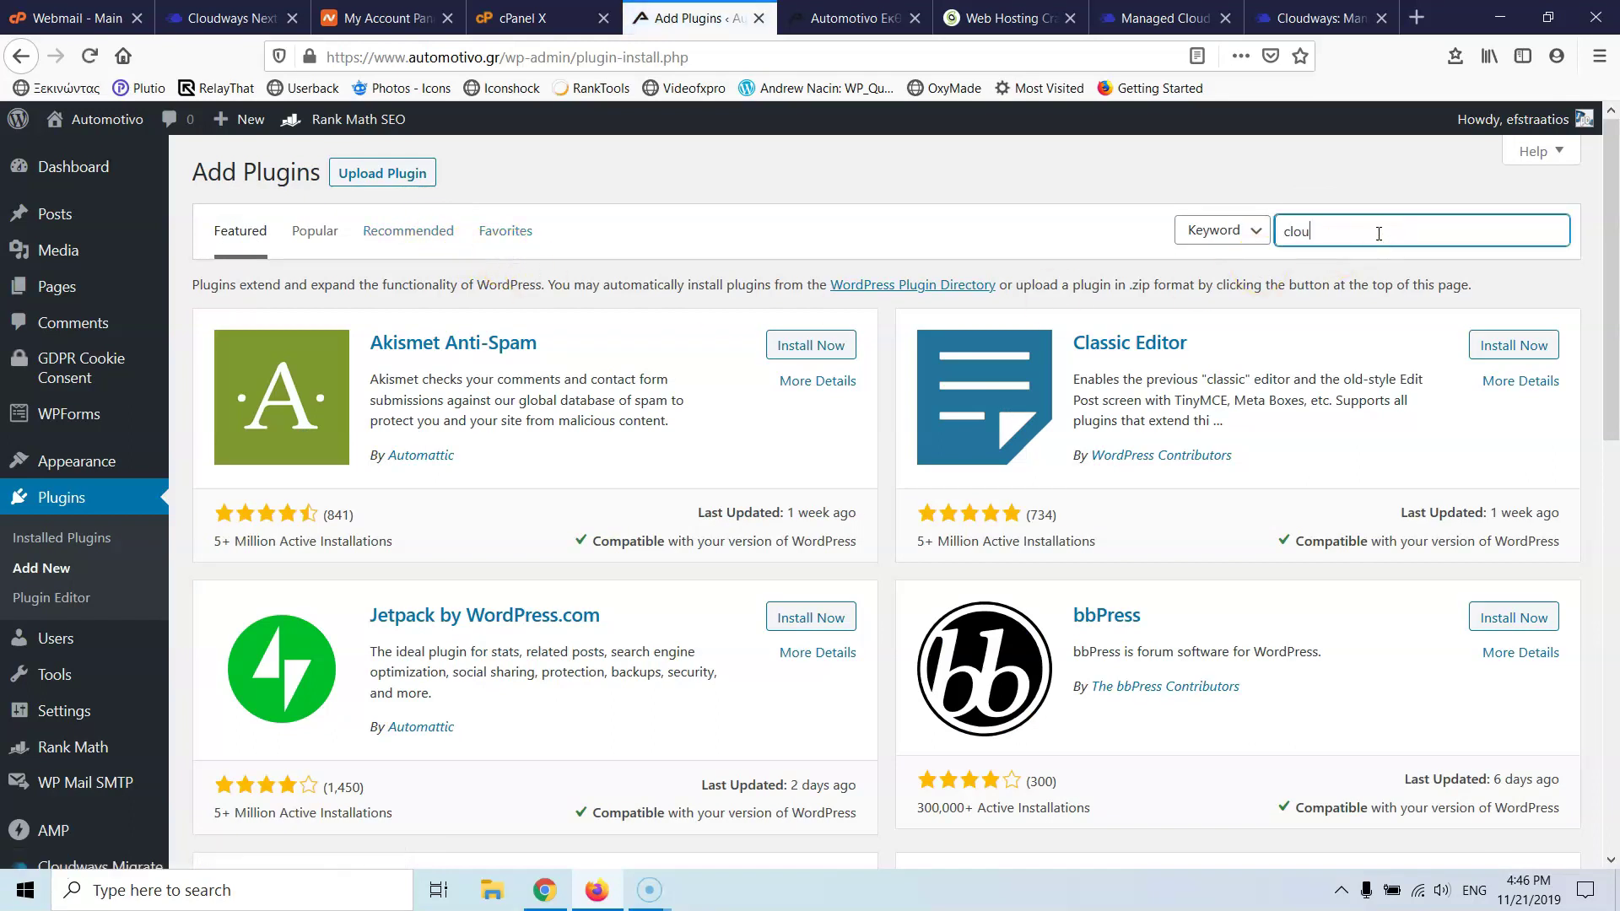
type("dways")
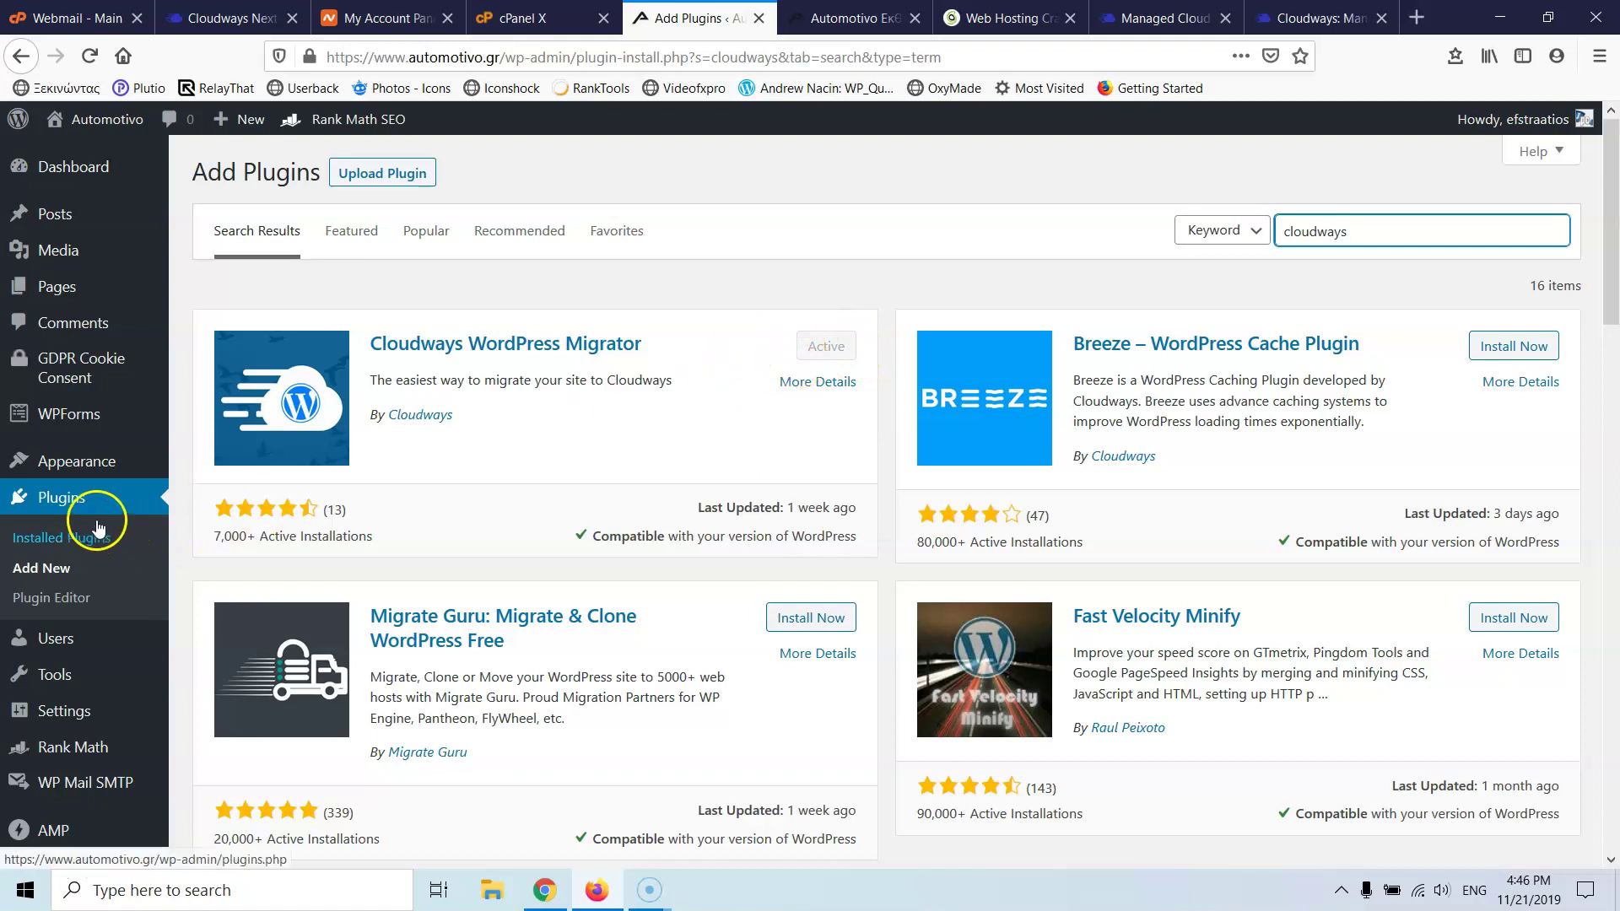
scroll(97, 528, "down", 3)
left_click(74, 650)
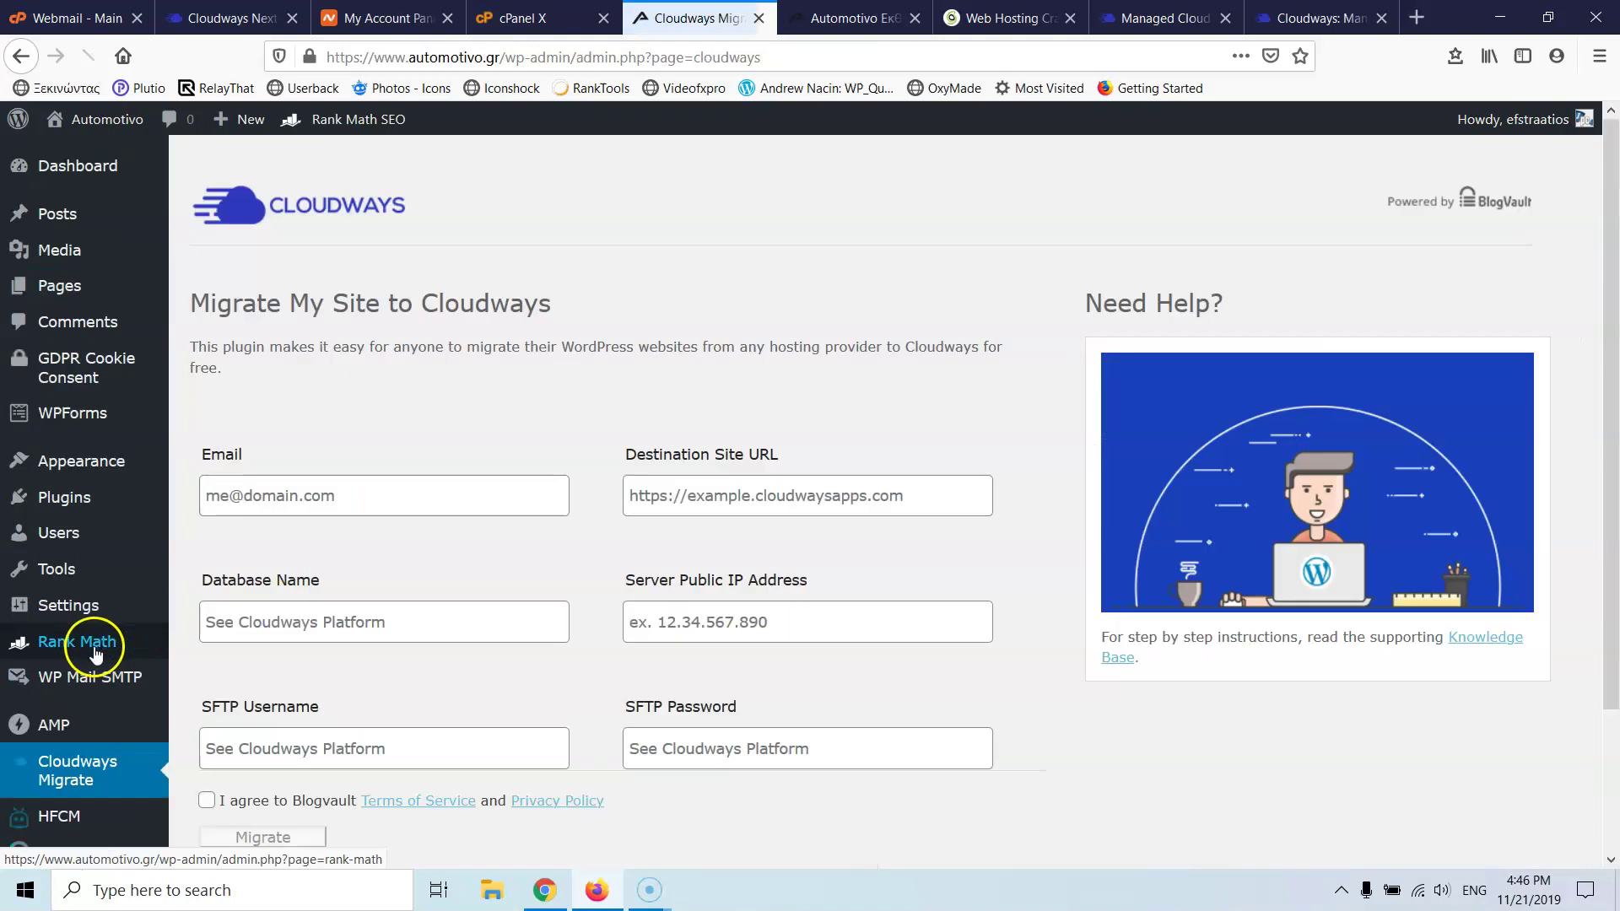
- Enter the account e-mail address in the Email field of the Cloudways Migrate form
scroll(464, 354, "down", 3)
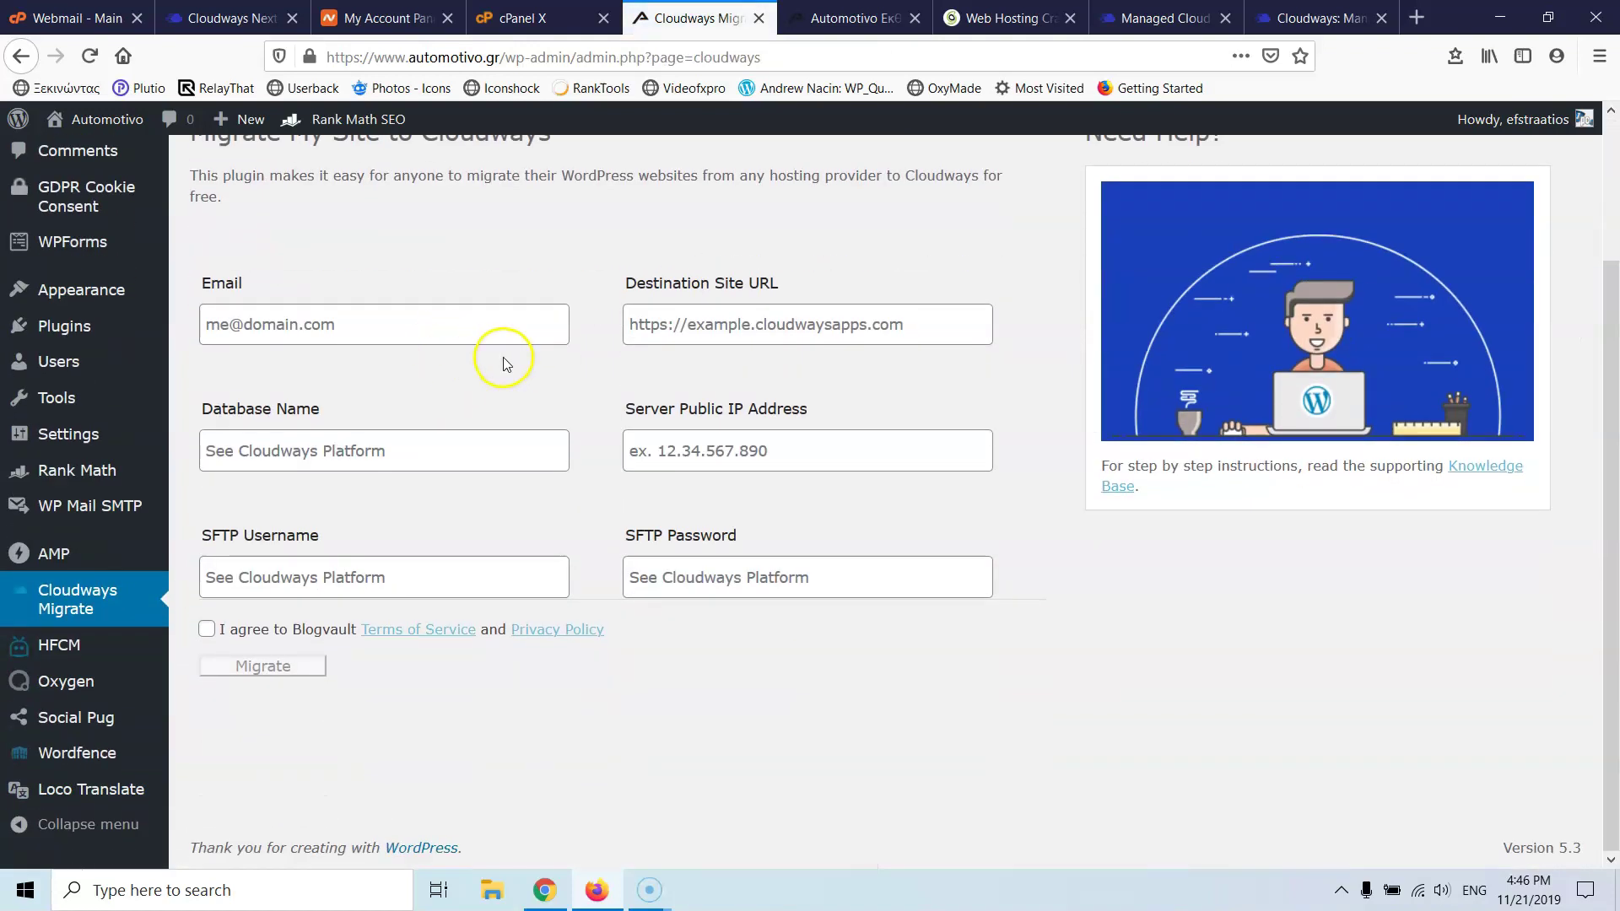
left_click(368, 328)
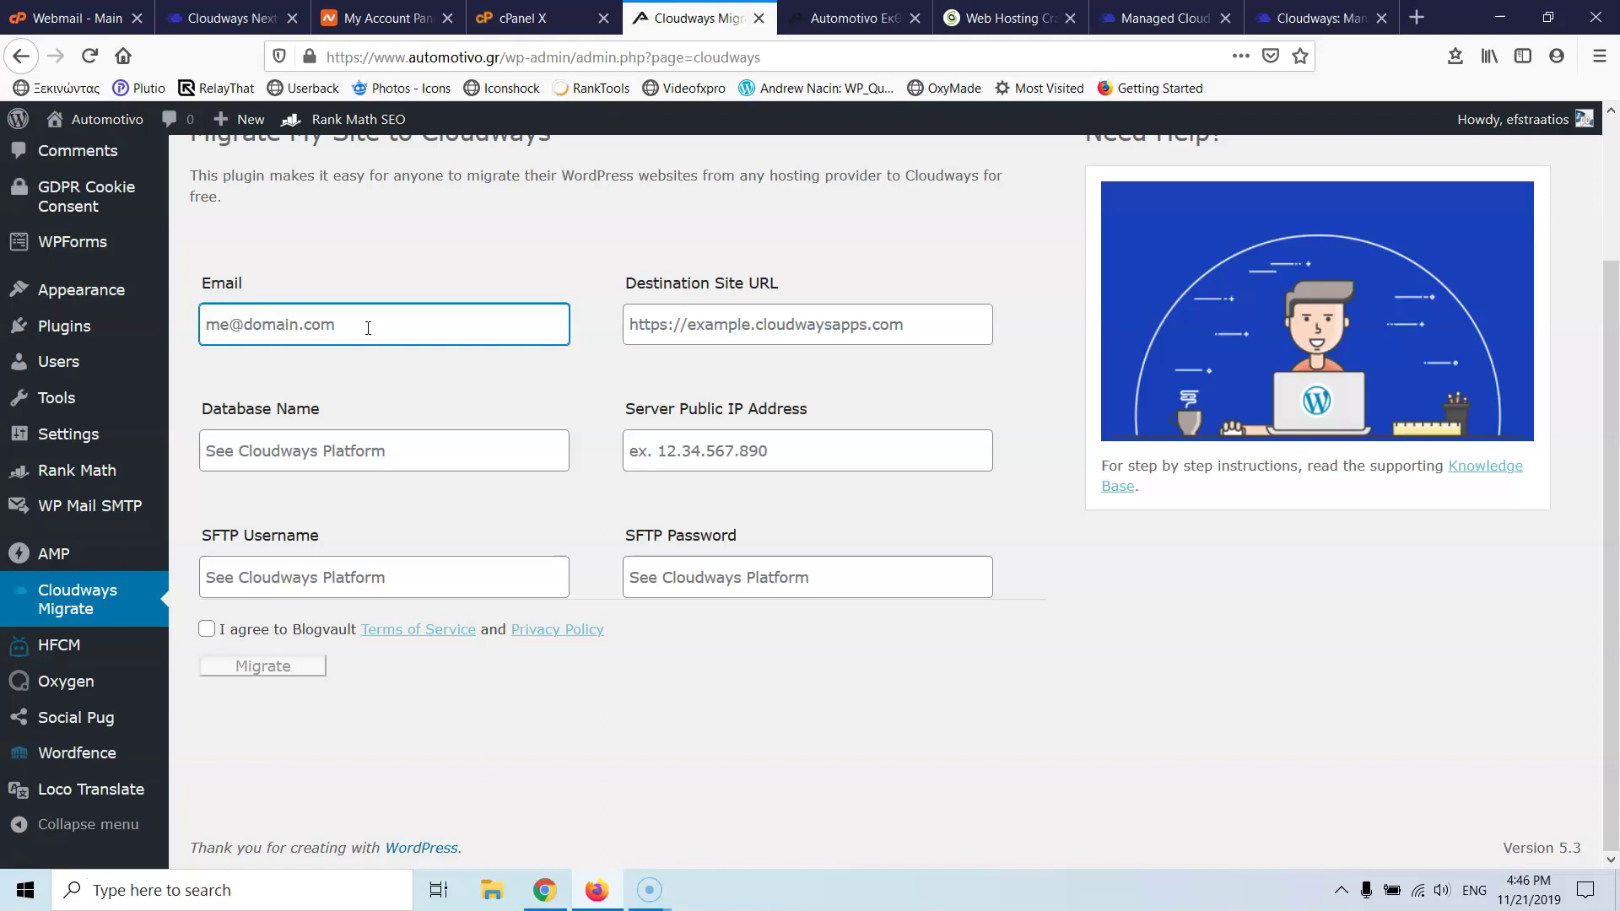
left_click(744, 319)
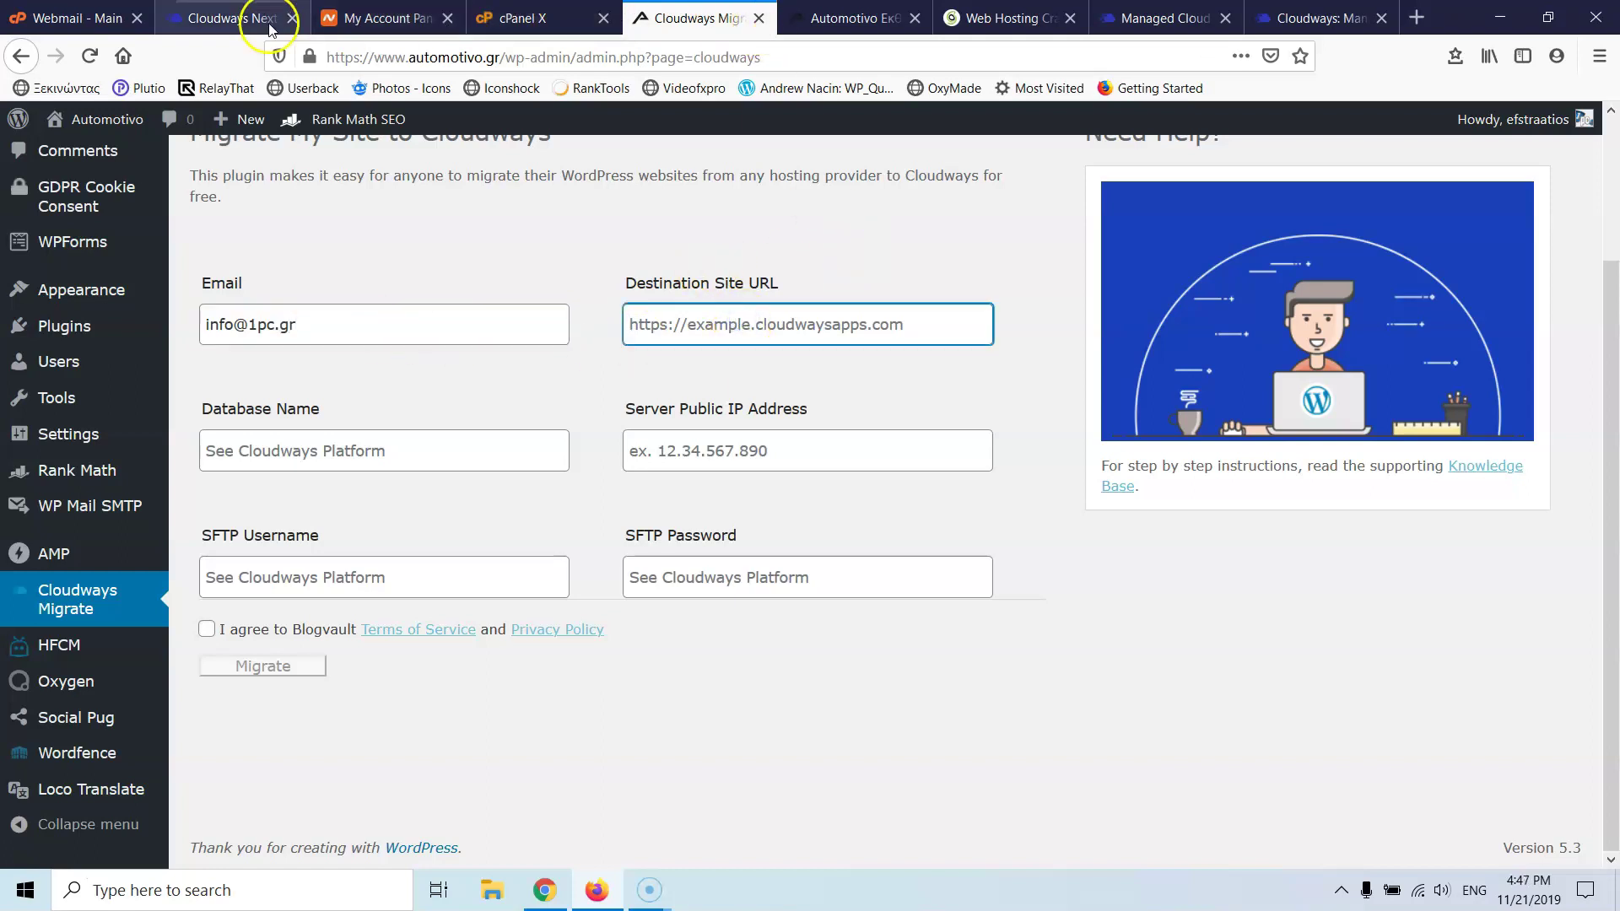
- Select the Cloudways application URL and launch the new app's site in a new tab
left_click_drag(269, 28, 544, 18)
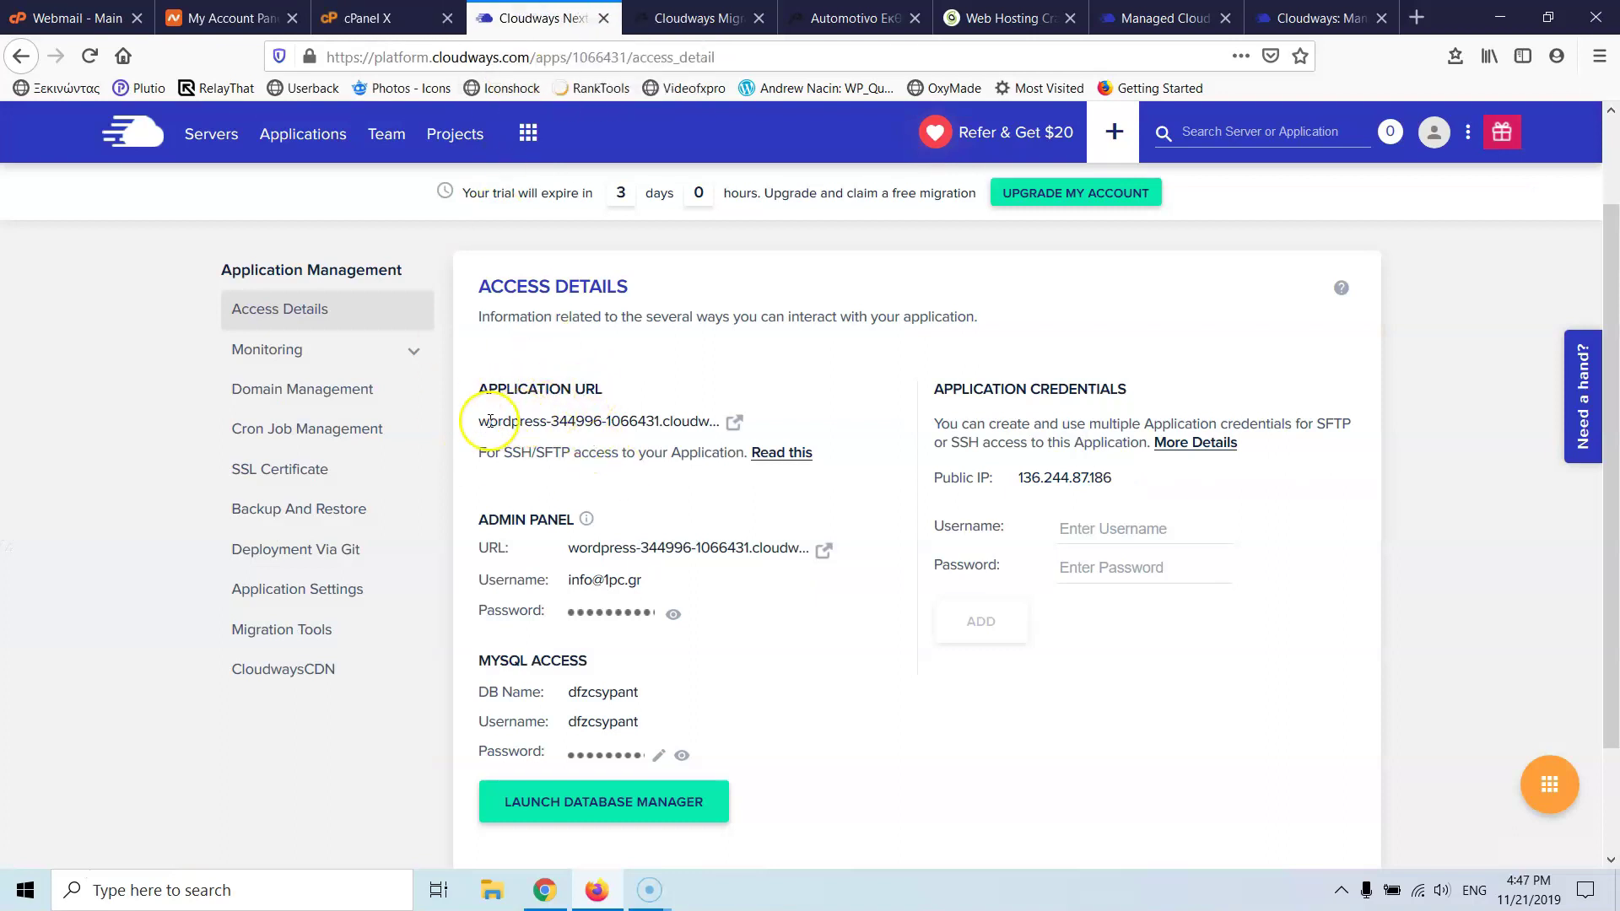
left_click_drag(479, 421, 736, 443)
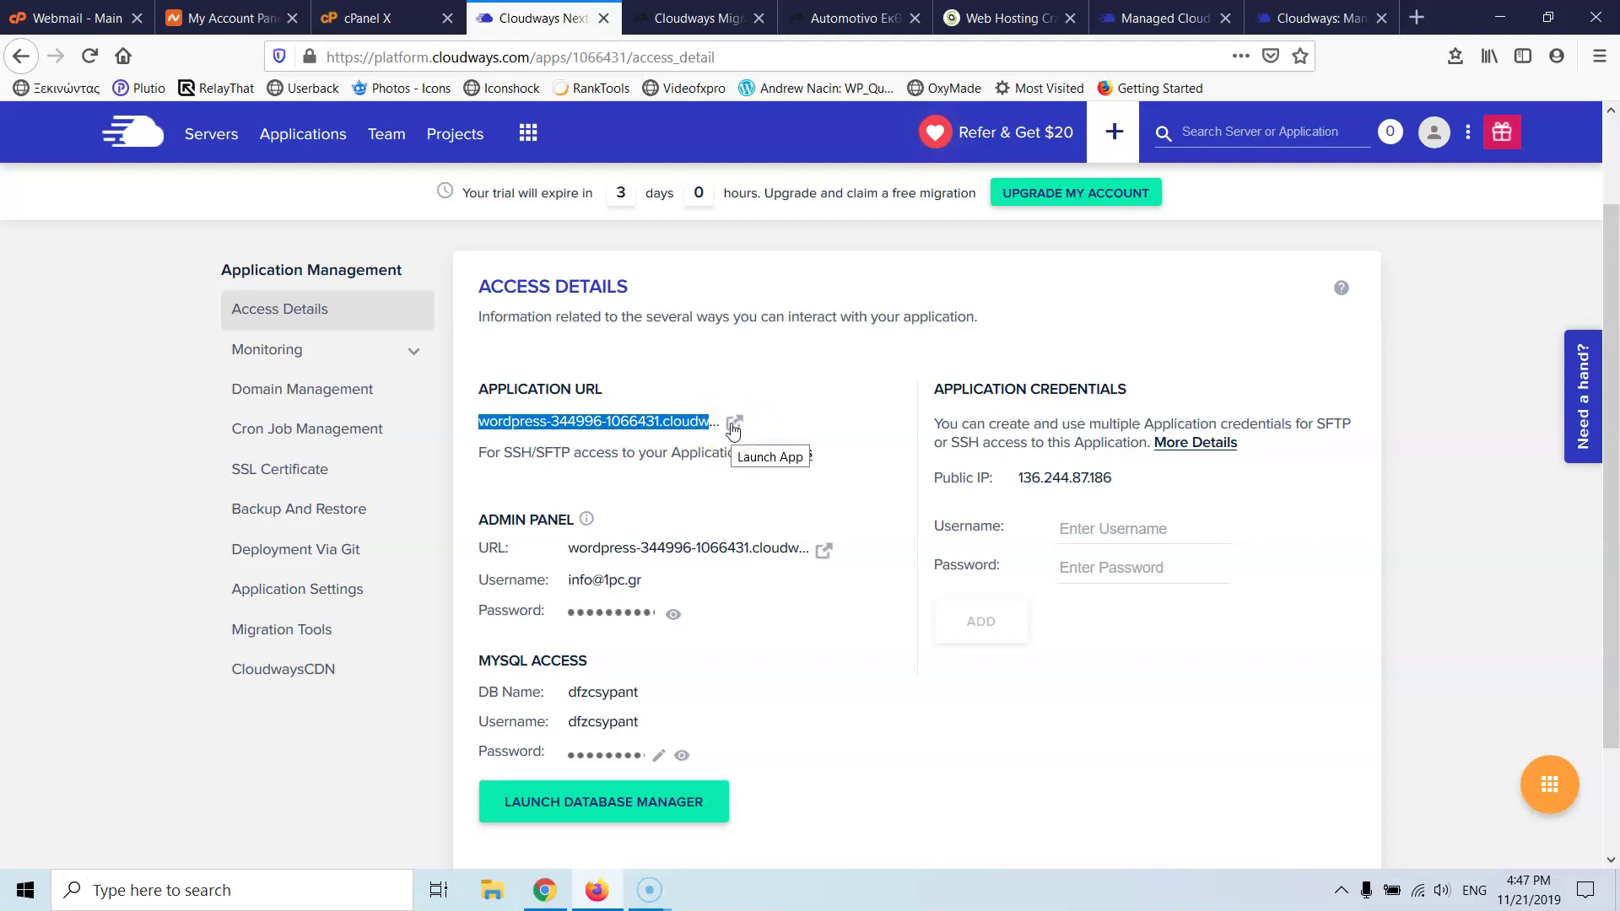
left_click(734, 424)
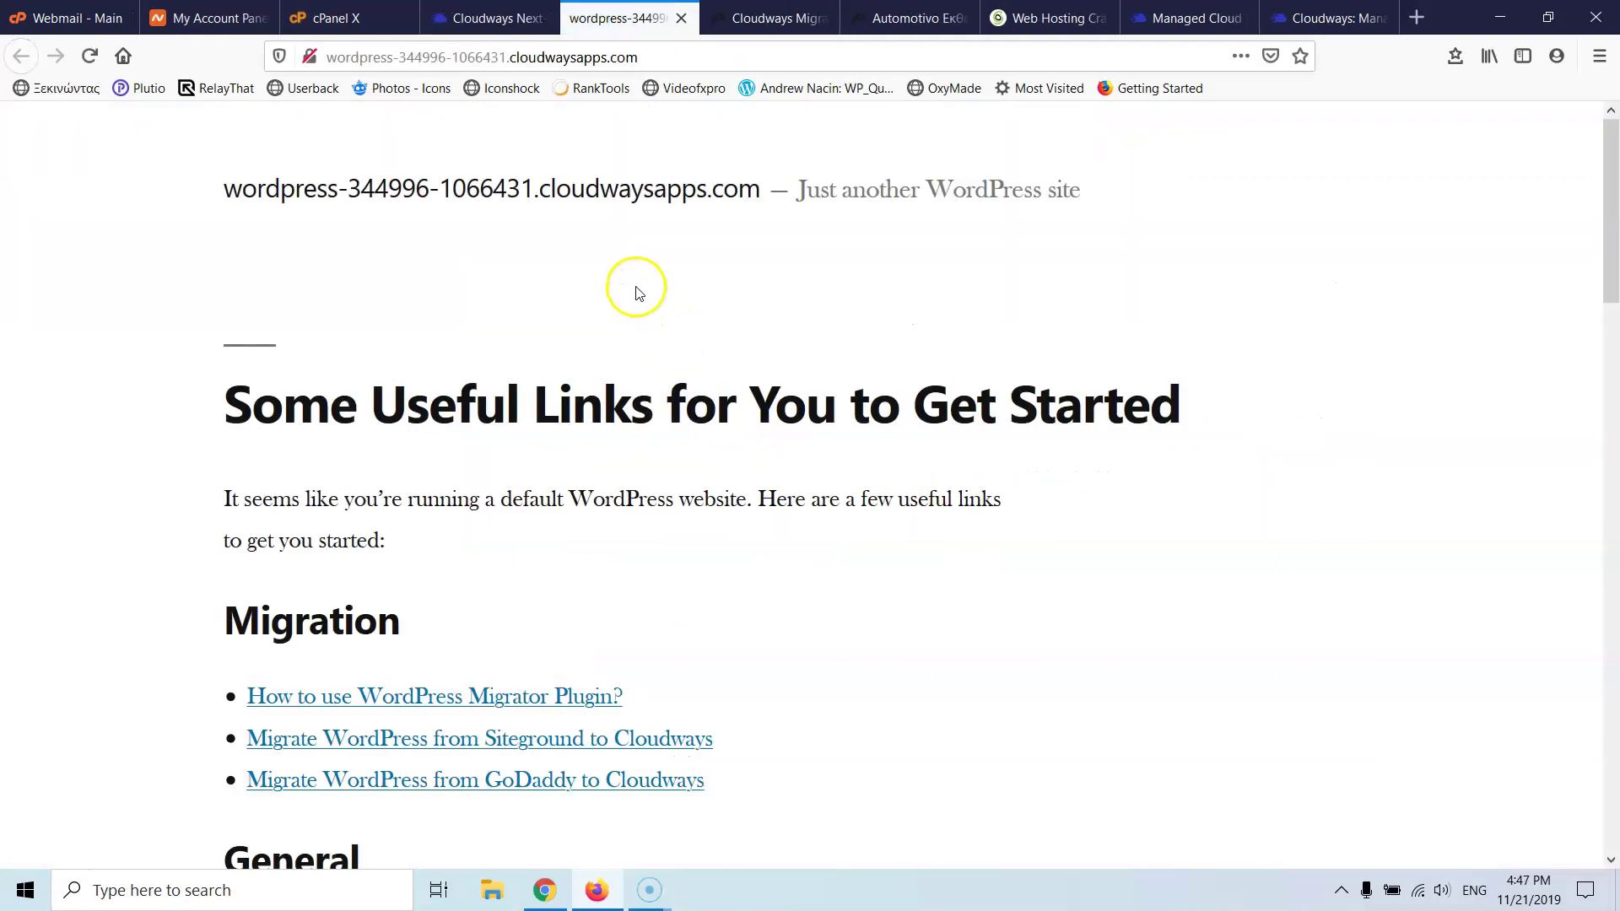
- Scroll through the default WordPress test site, then bring up copy options for wordpress-344996-1066431.cloudwaysapps.com
scroll(638, 291, "down", 15)
scroll(637, 282, "up", 1)
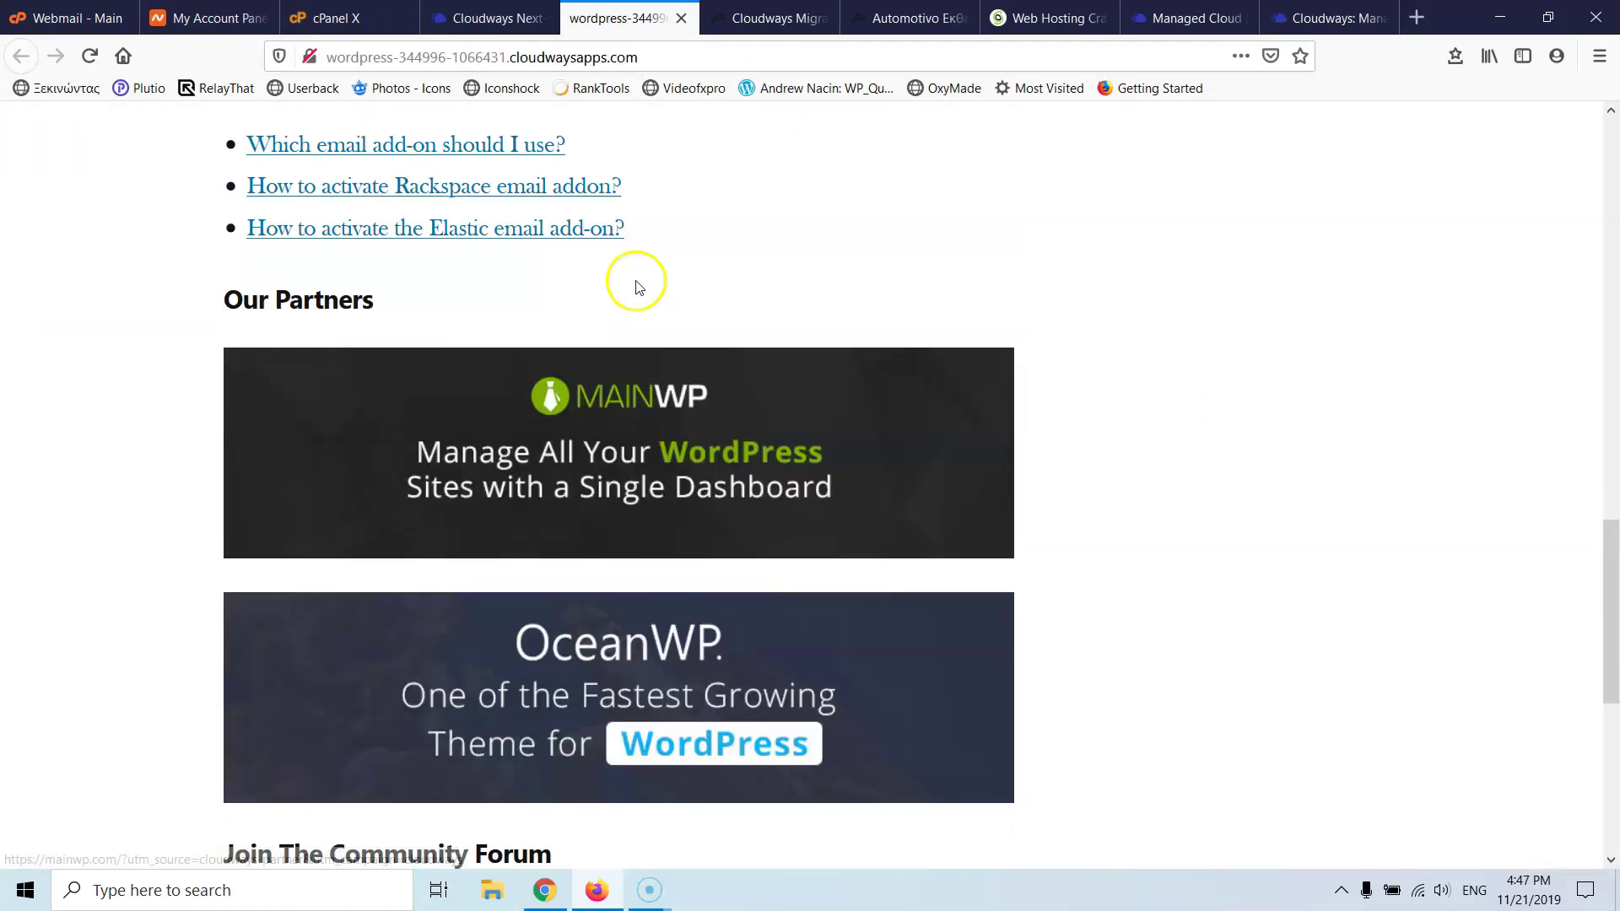
scroll(634, 282, "up", 16)
scroll(633, 291, "down", 12)
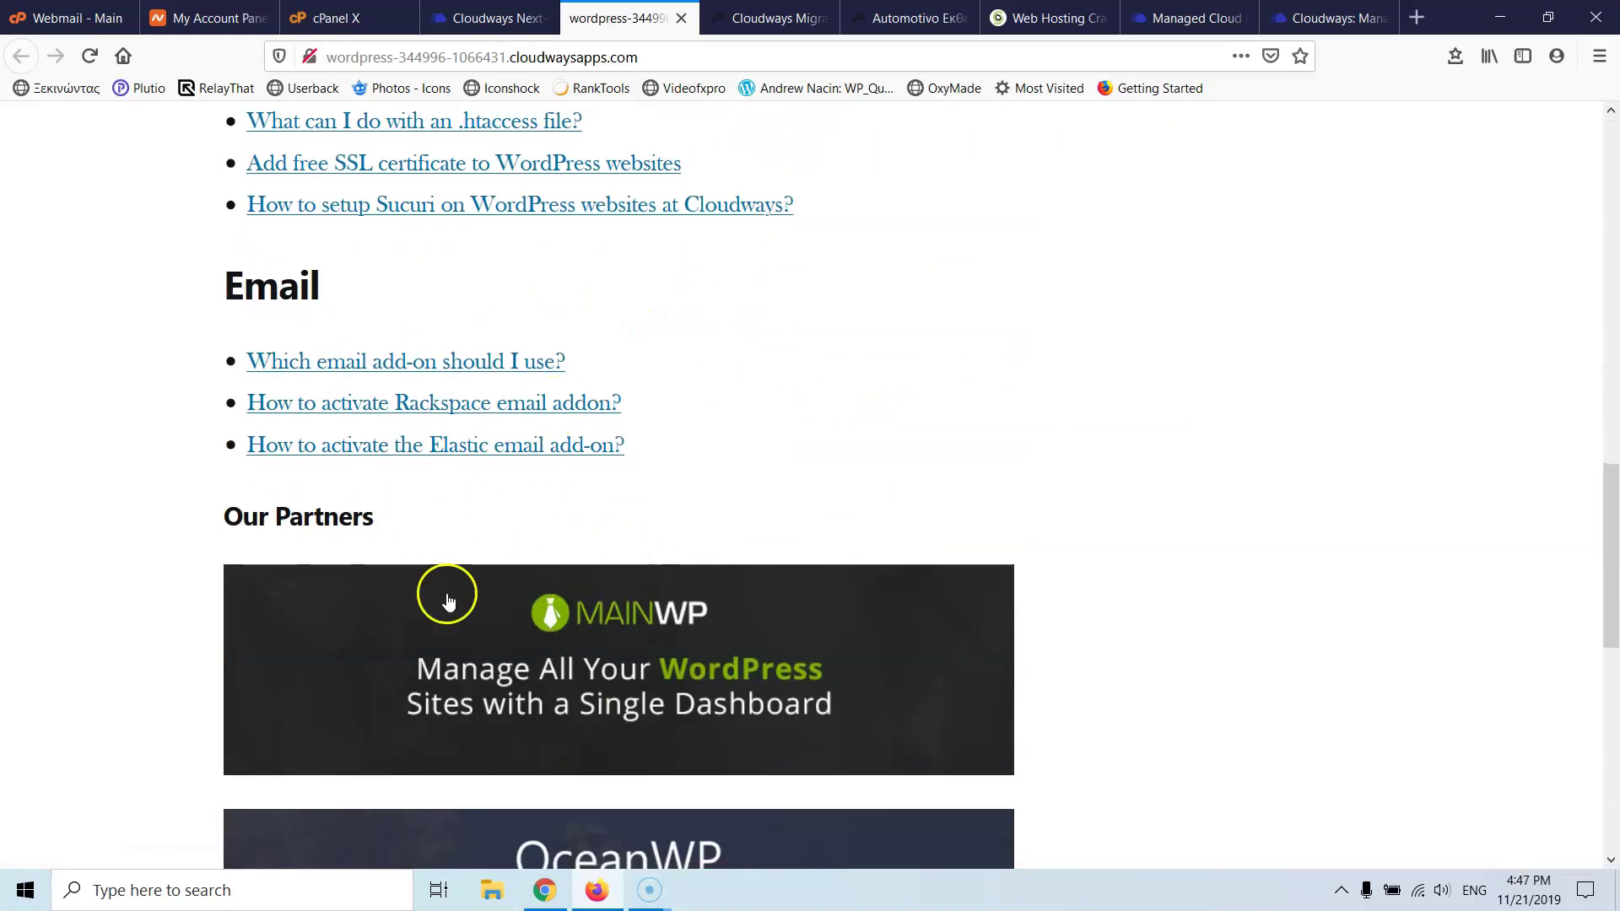
scroll(446, 582, "down", 6)
scroll(607, 408, "up", 8)
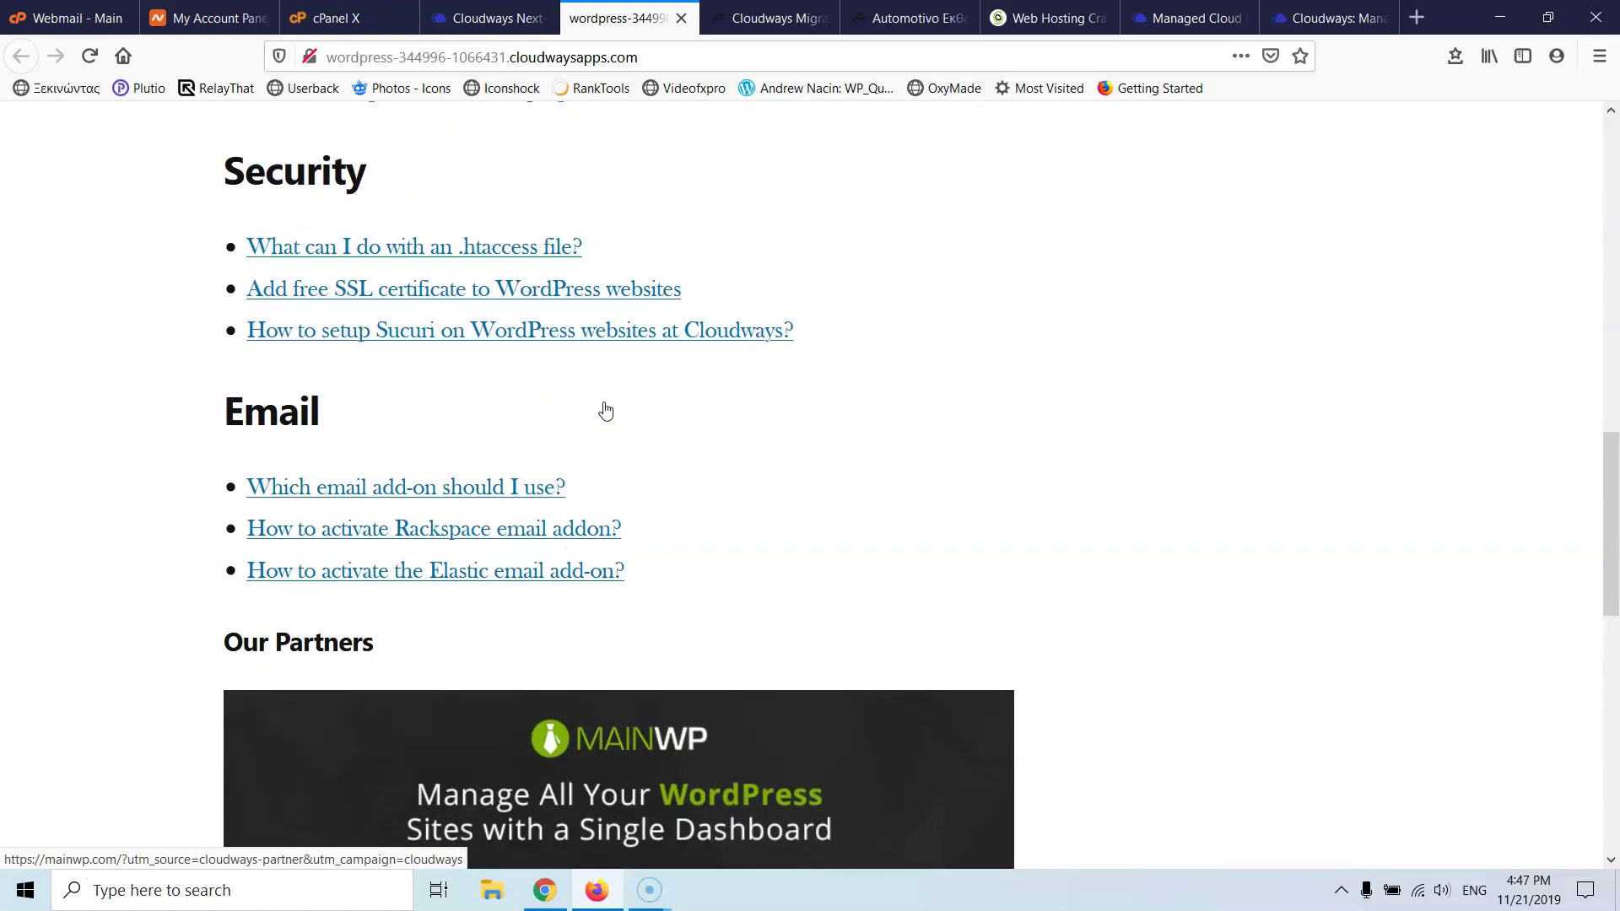
scroll(606, 411, "up", 12)
left_click(493, 18)
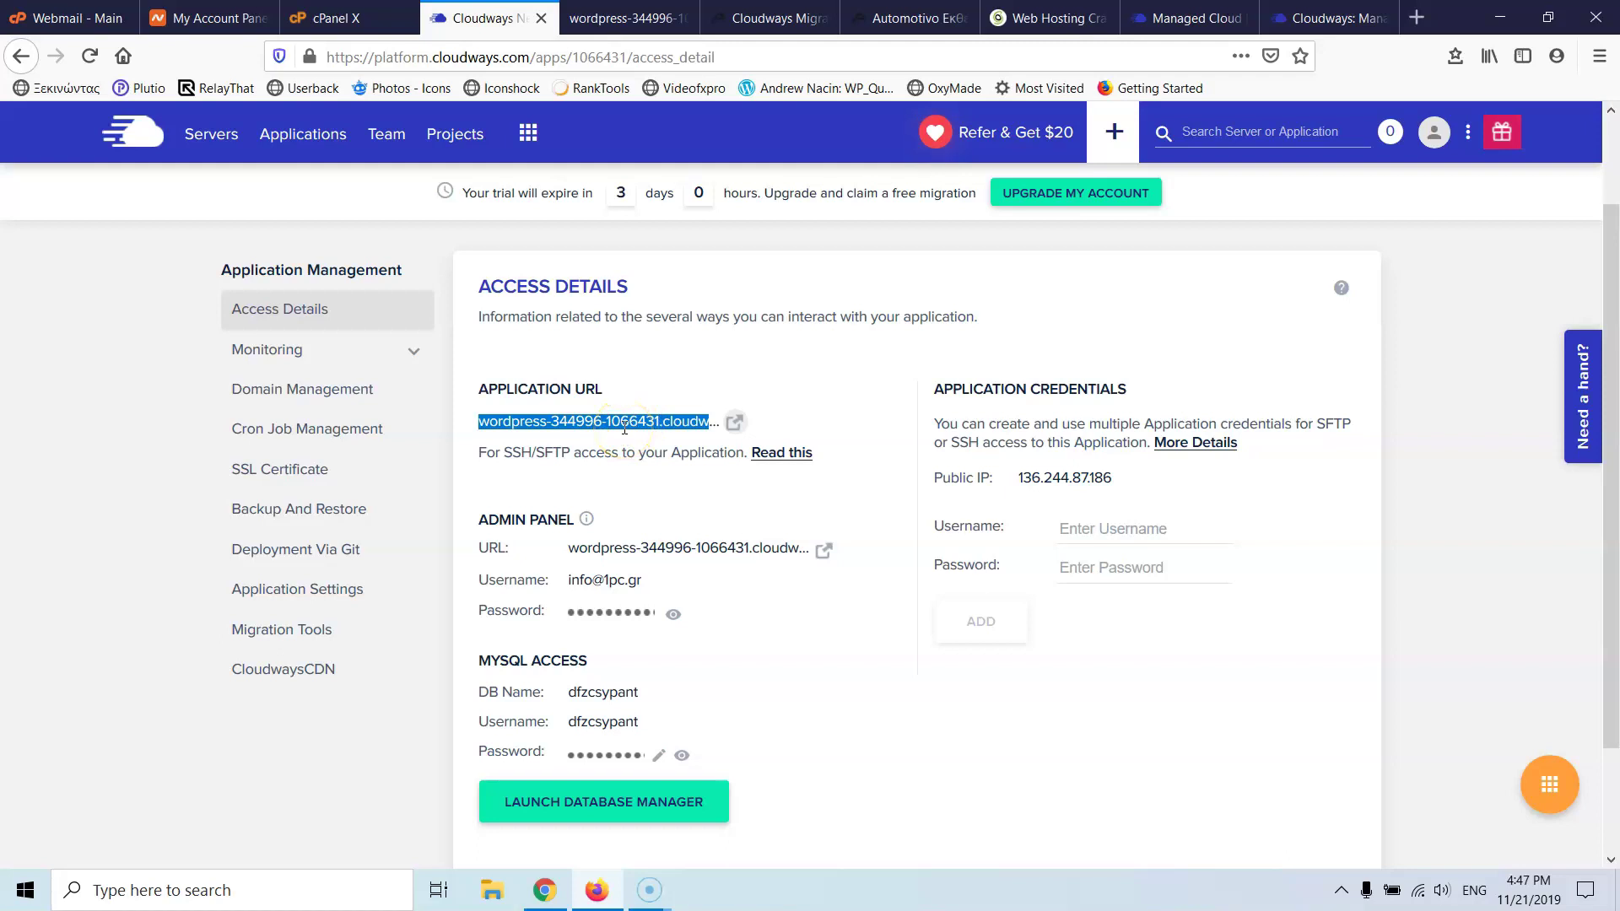
right_click(624, 430)
- Paste the copied application URL into Destination Site URL and close the test-site tab
left_click(649, 437)
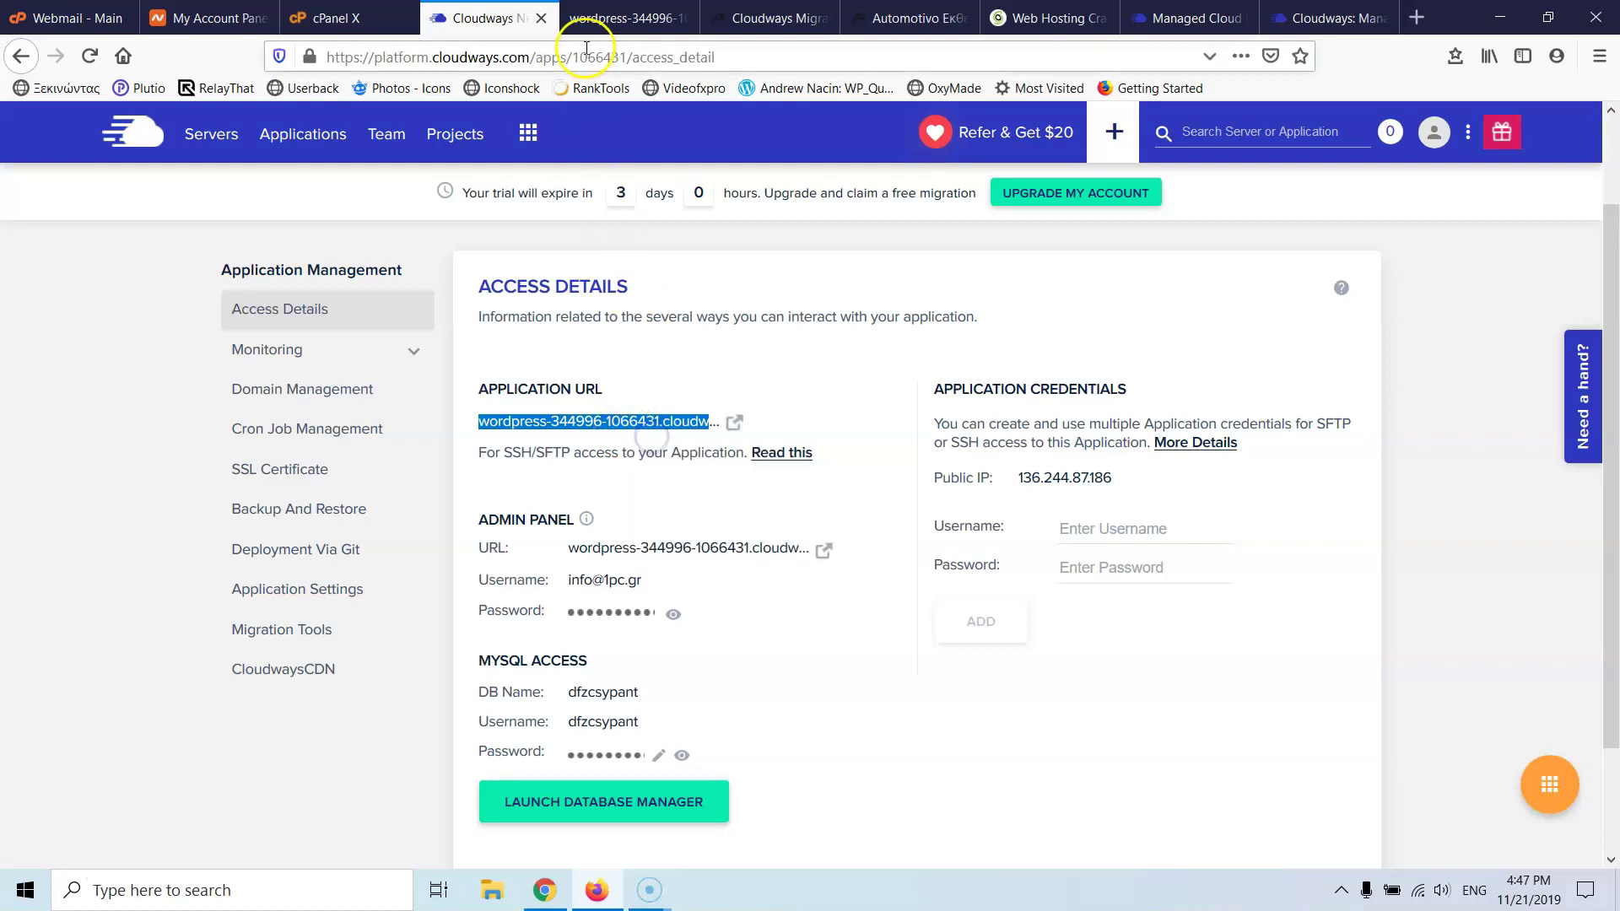
left_click(742, 18)
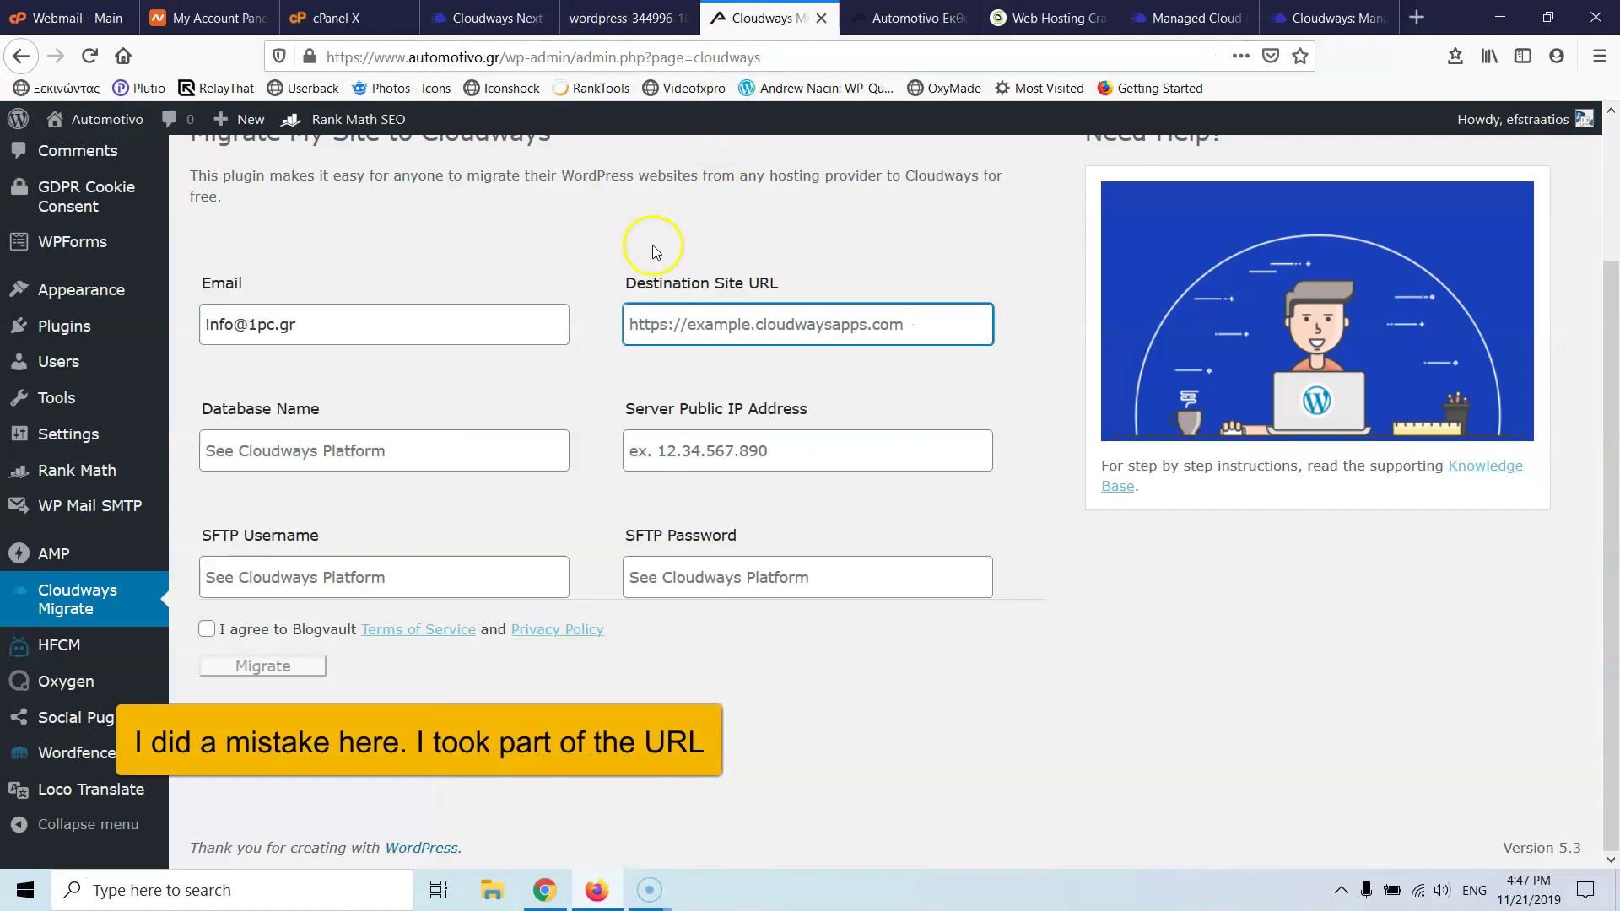
key("ctrl+v")
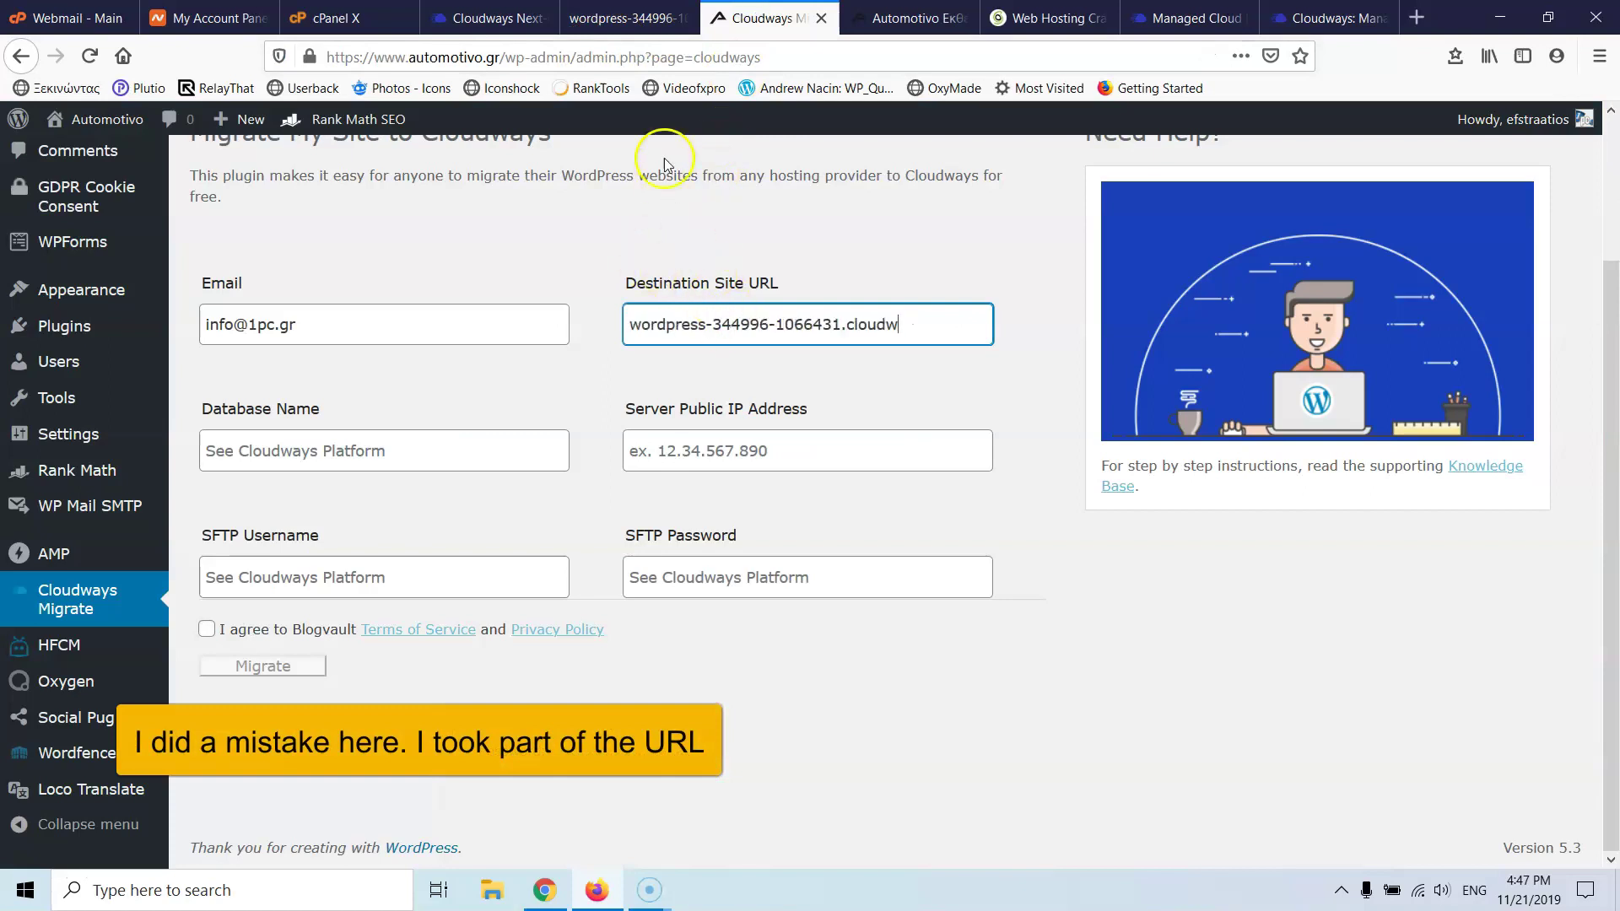
left_click(646, 17)
left_click(682, 18)
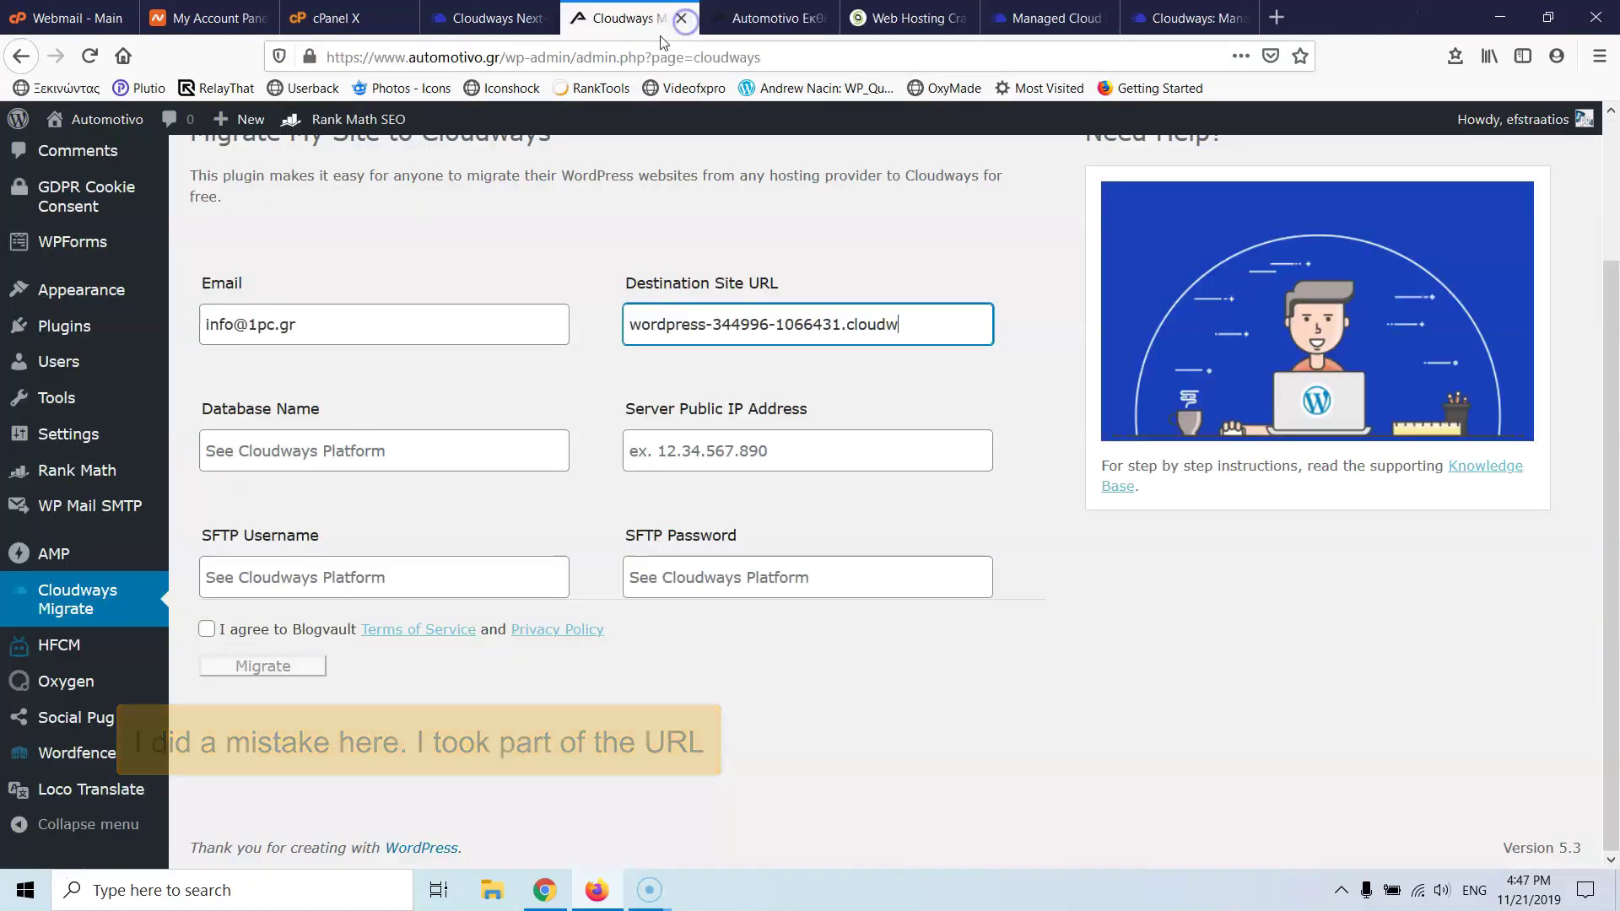
- Copy database name dfzcsypant from Cloudways into the form's Database Name field
left_click(544, 17)
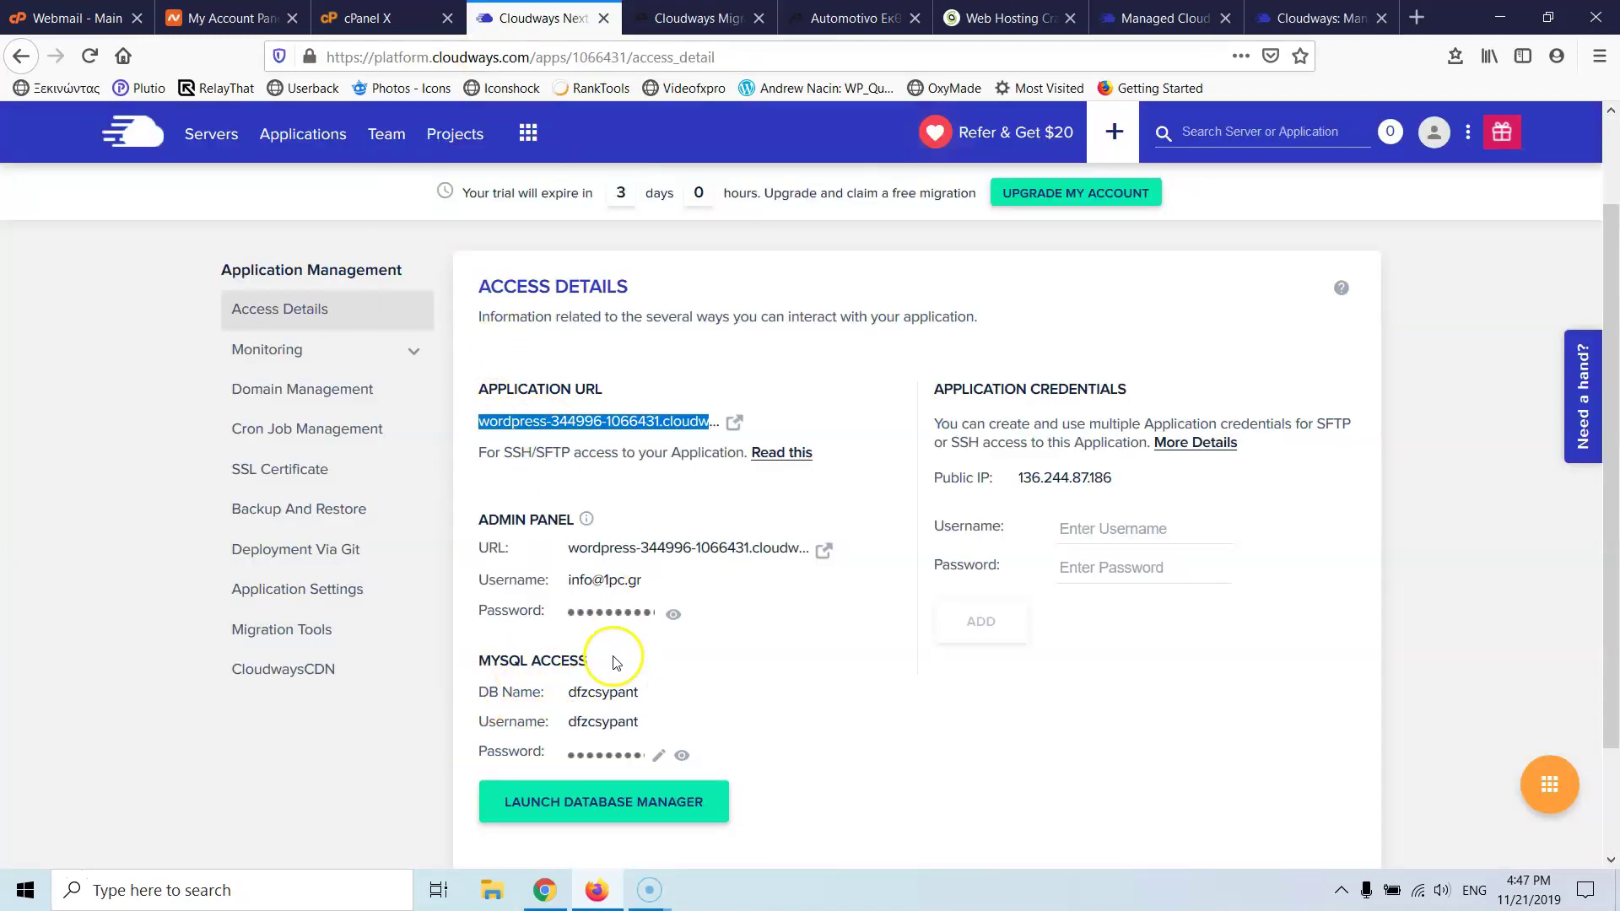
left_click(603, 691)
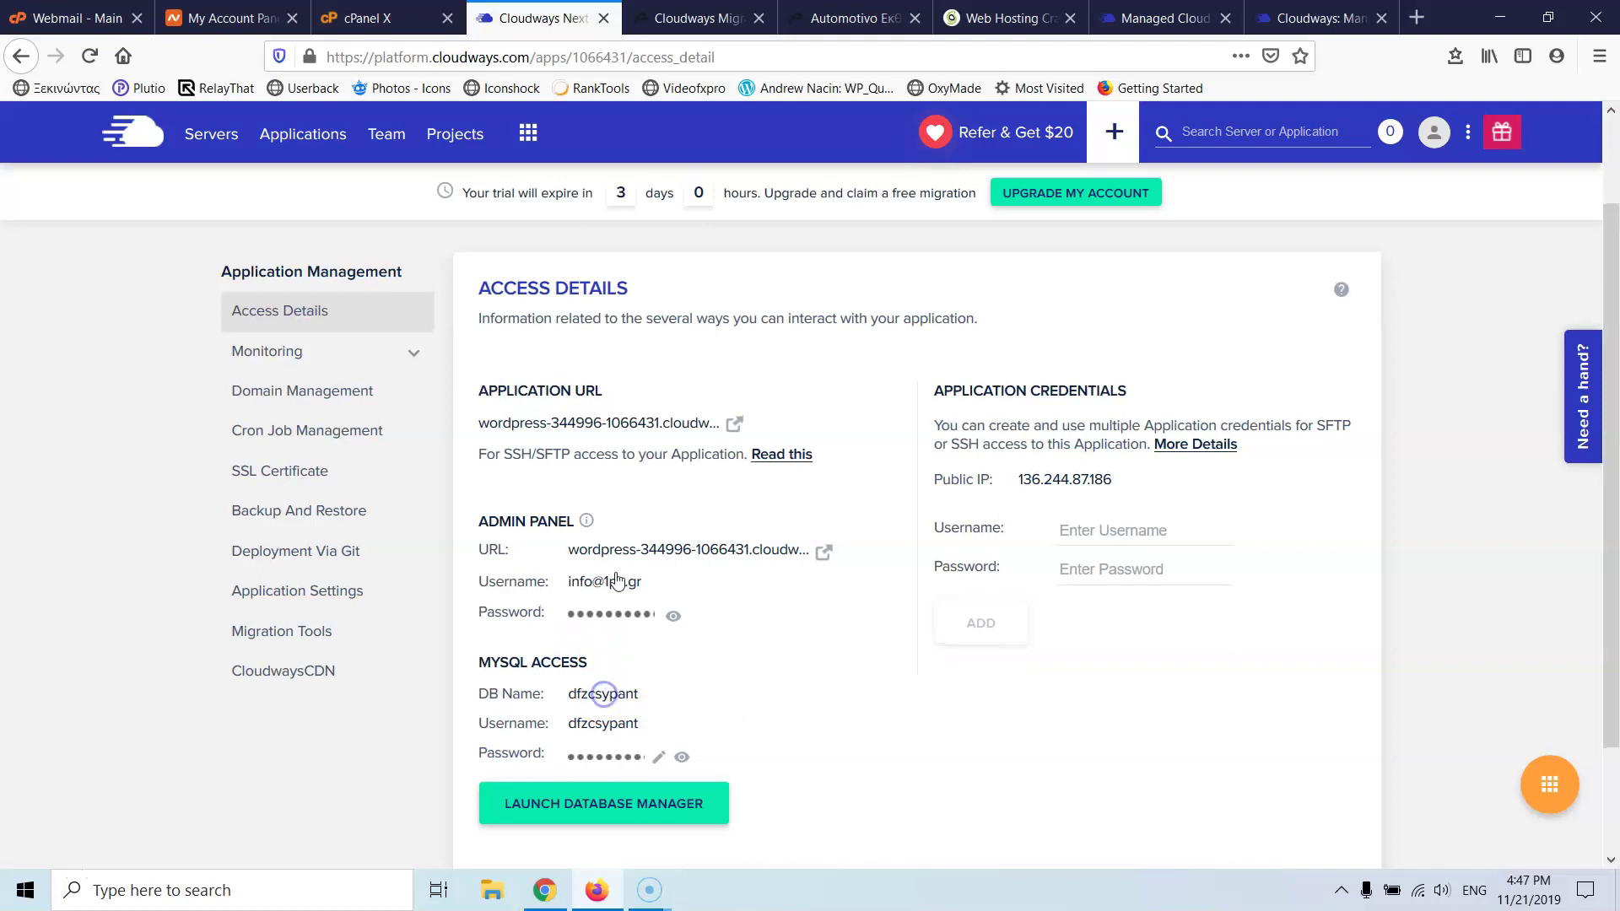
left_click(698, 17)
left_click(402, 452)
key("ctrl+v")
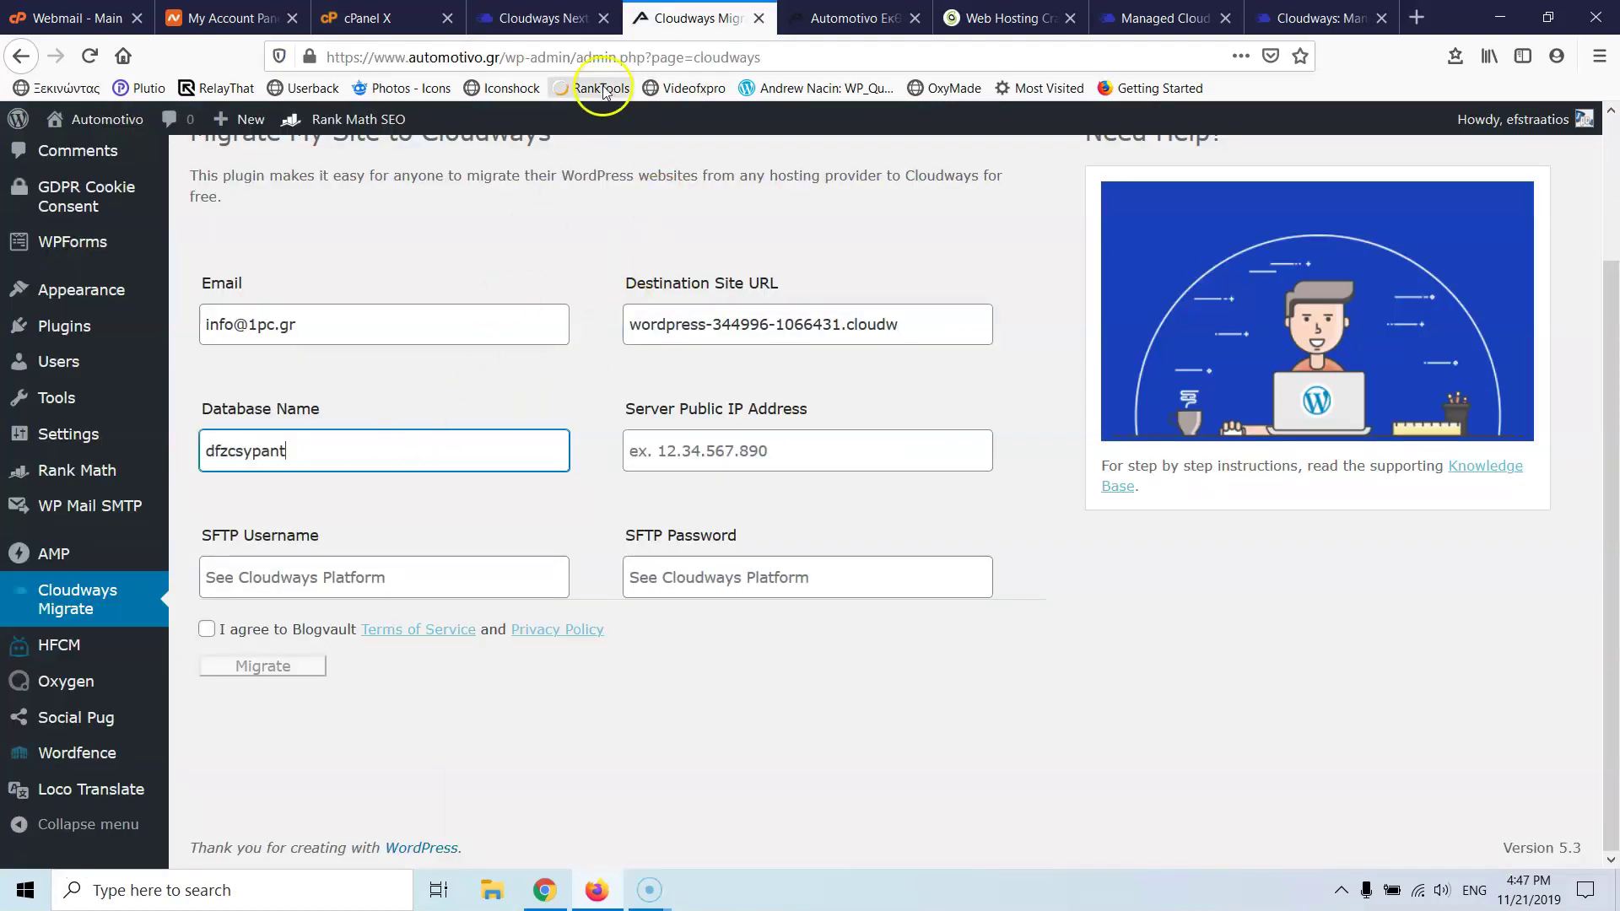
left_click(557, 15)
key("ctrl+Tab")
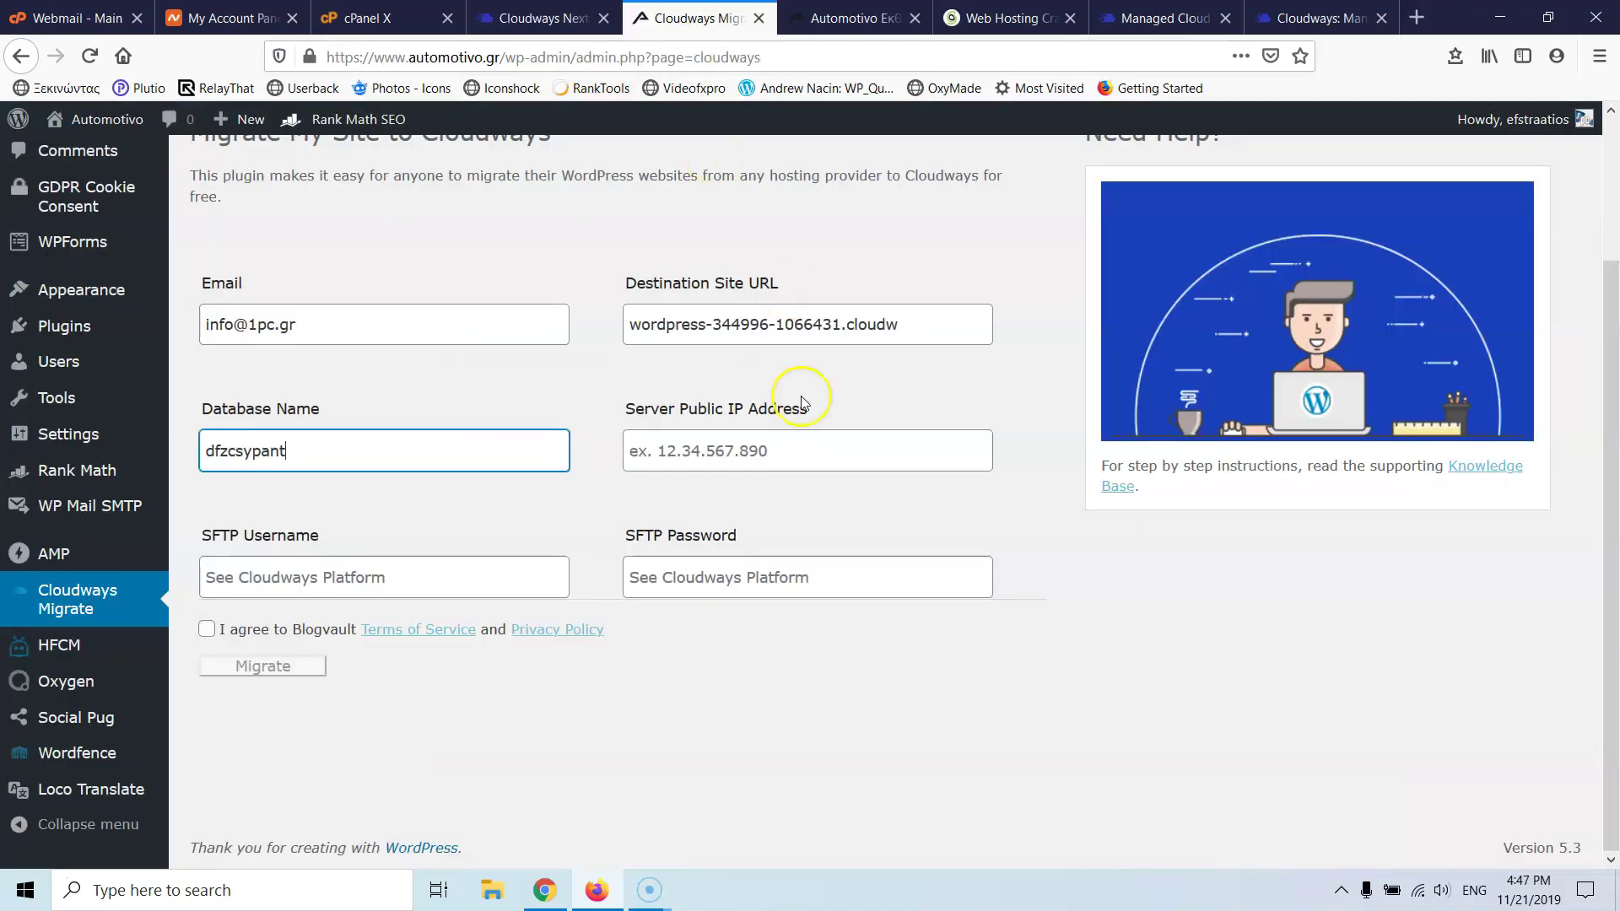
- Copy the server public IP 136.244.87.186 from Cloudways into the migration form
left_click(582, 18)
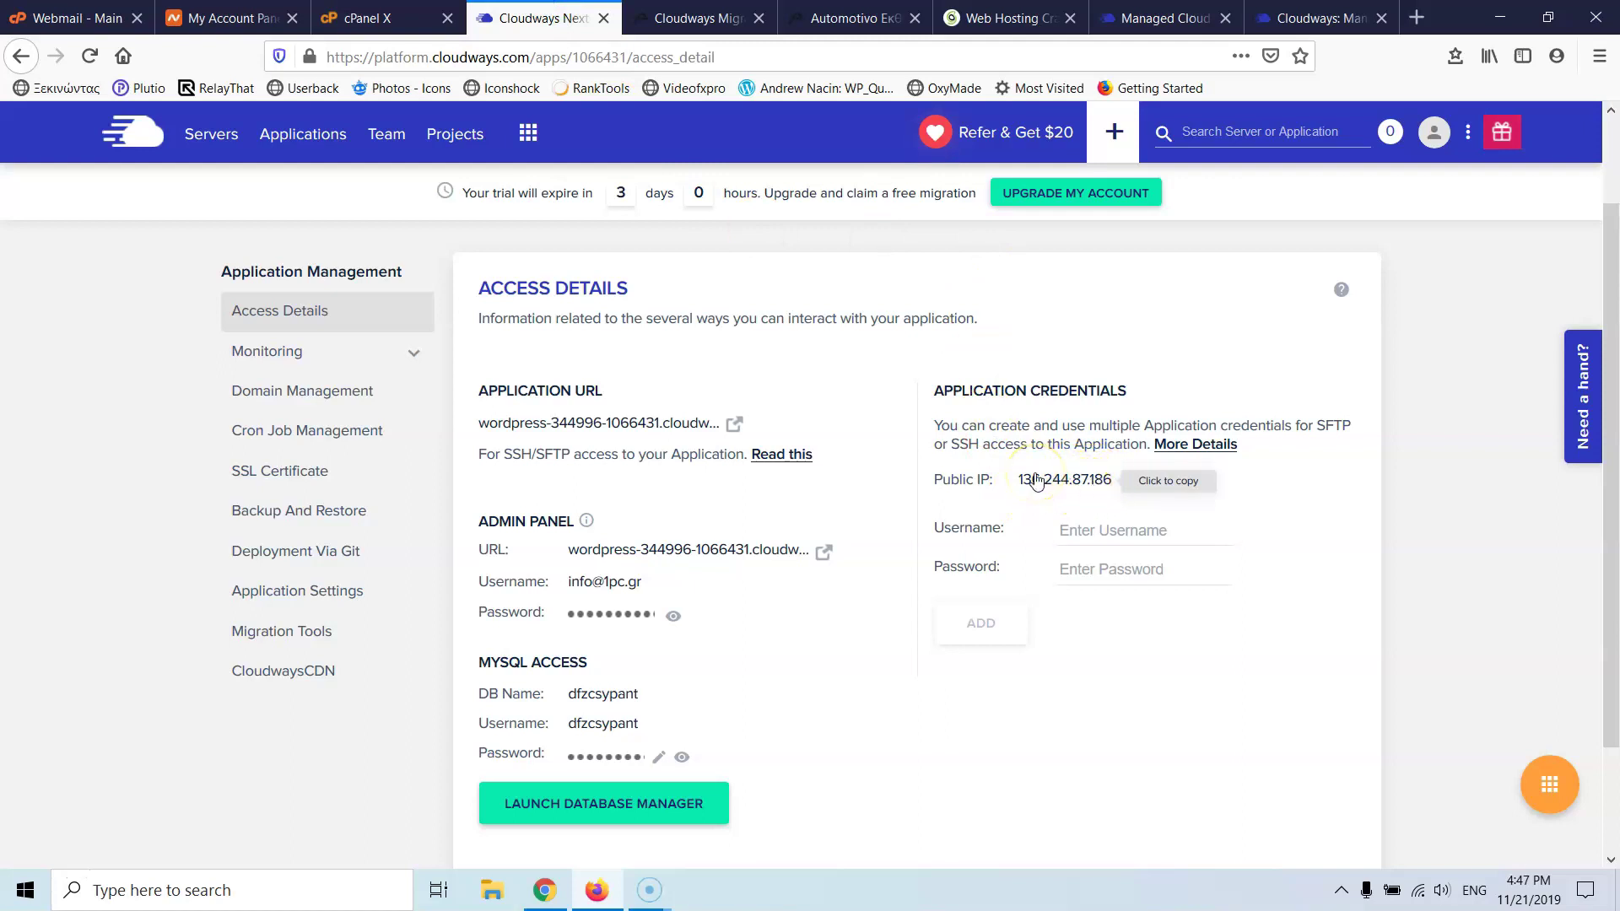
left_click(1053, 483)
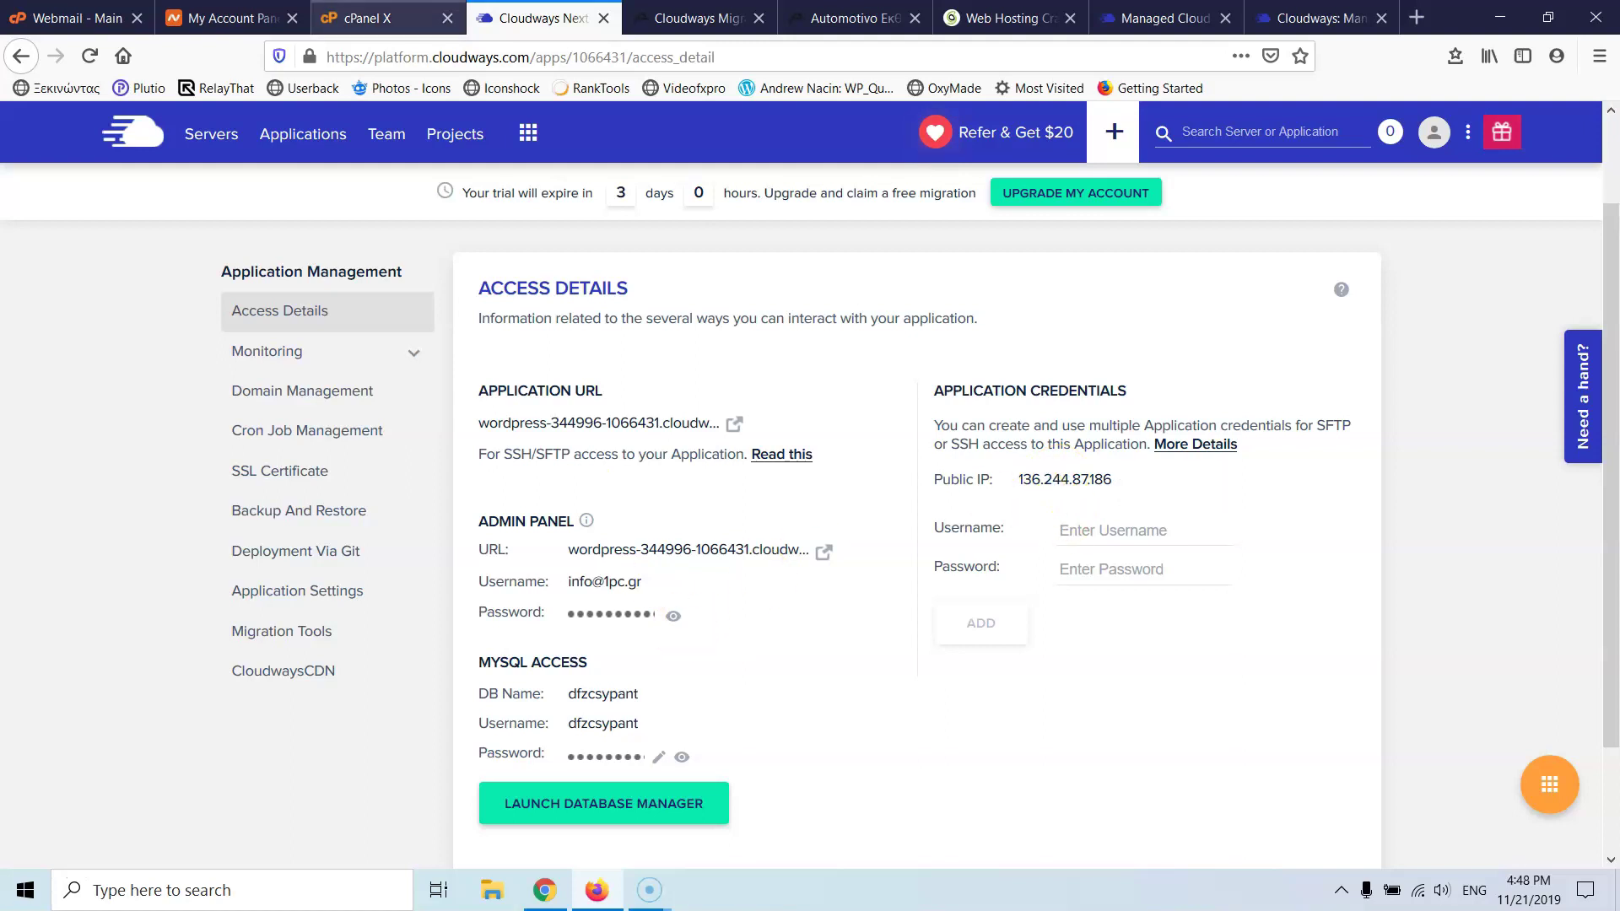
left_click(645, 22)
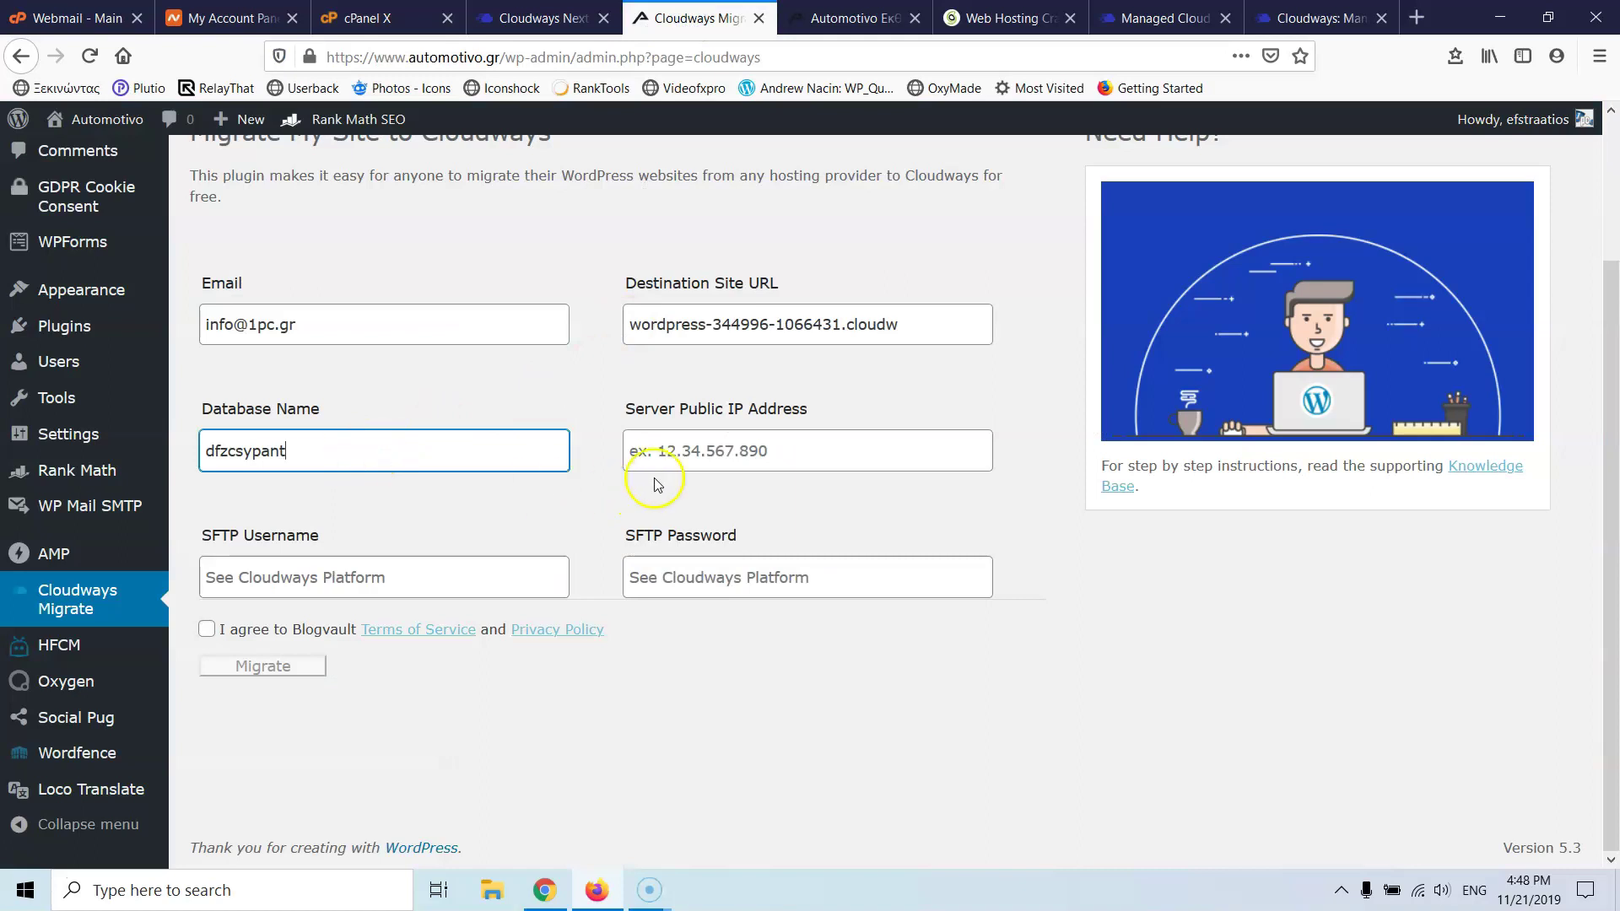
left_click(683, 453)
key("ctrl+v")
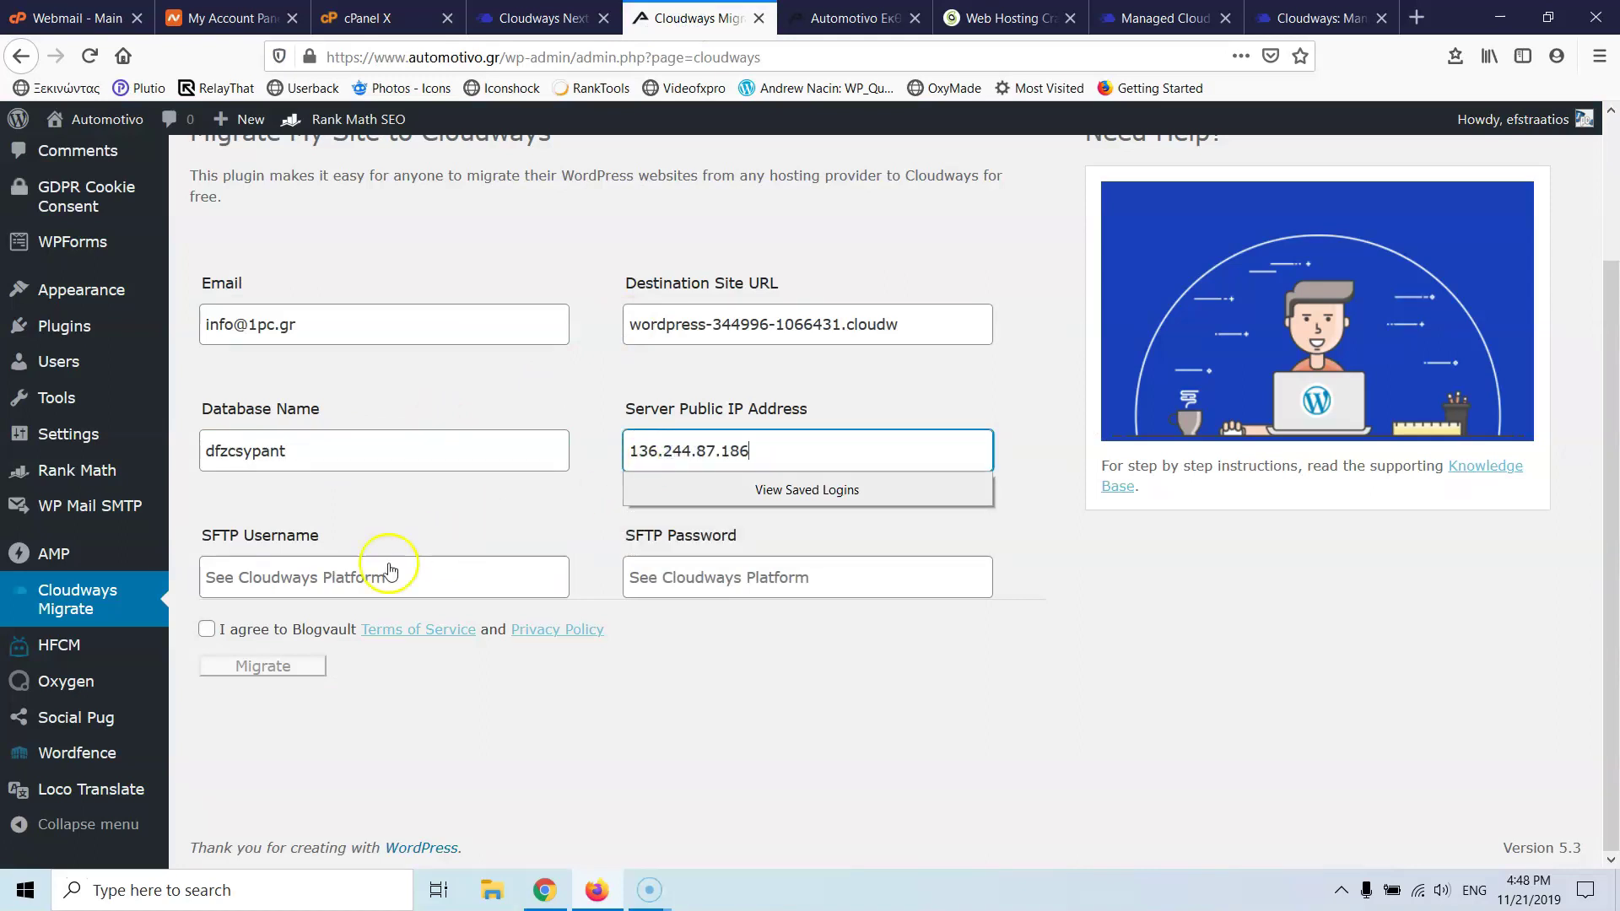
- Fill in the SFTP username from the Stratos server's master credentials
left_click(316, 588)
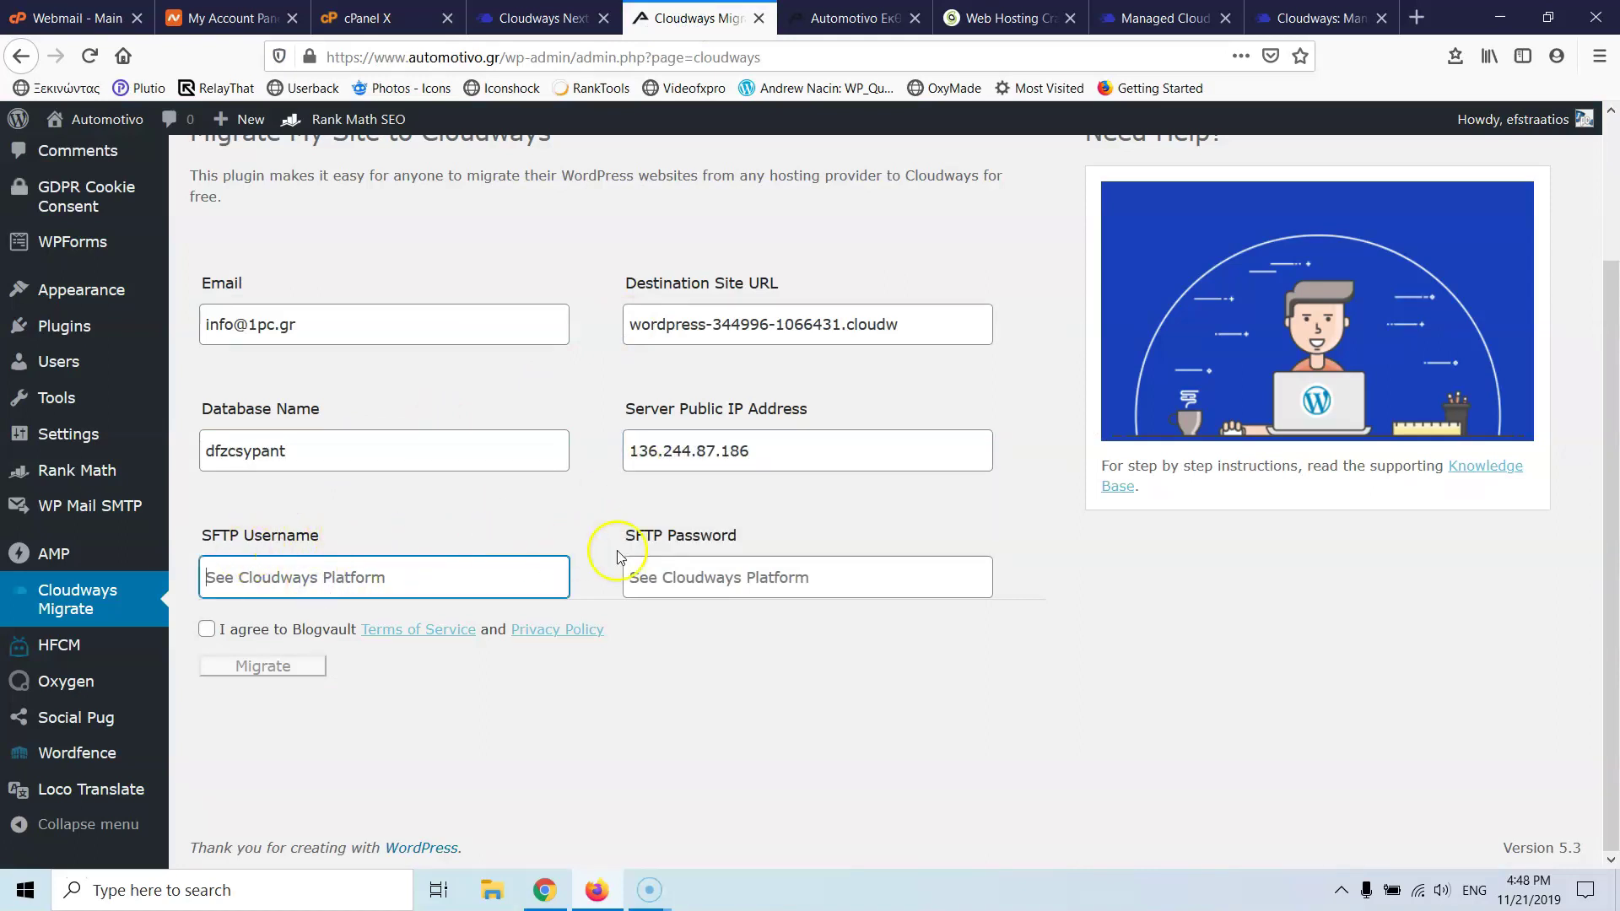
left_click(540, 18)
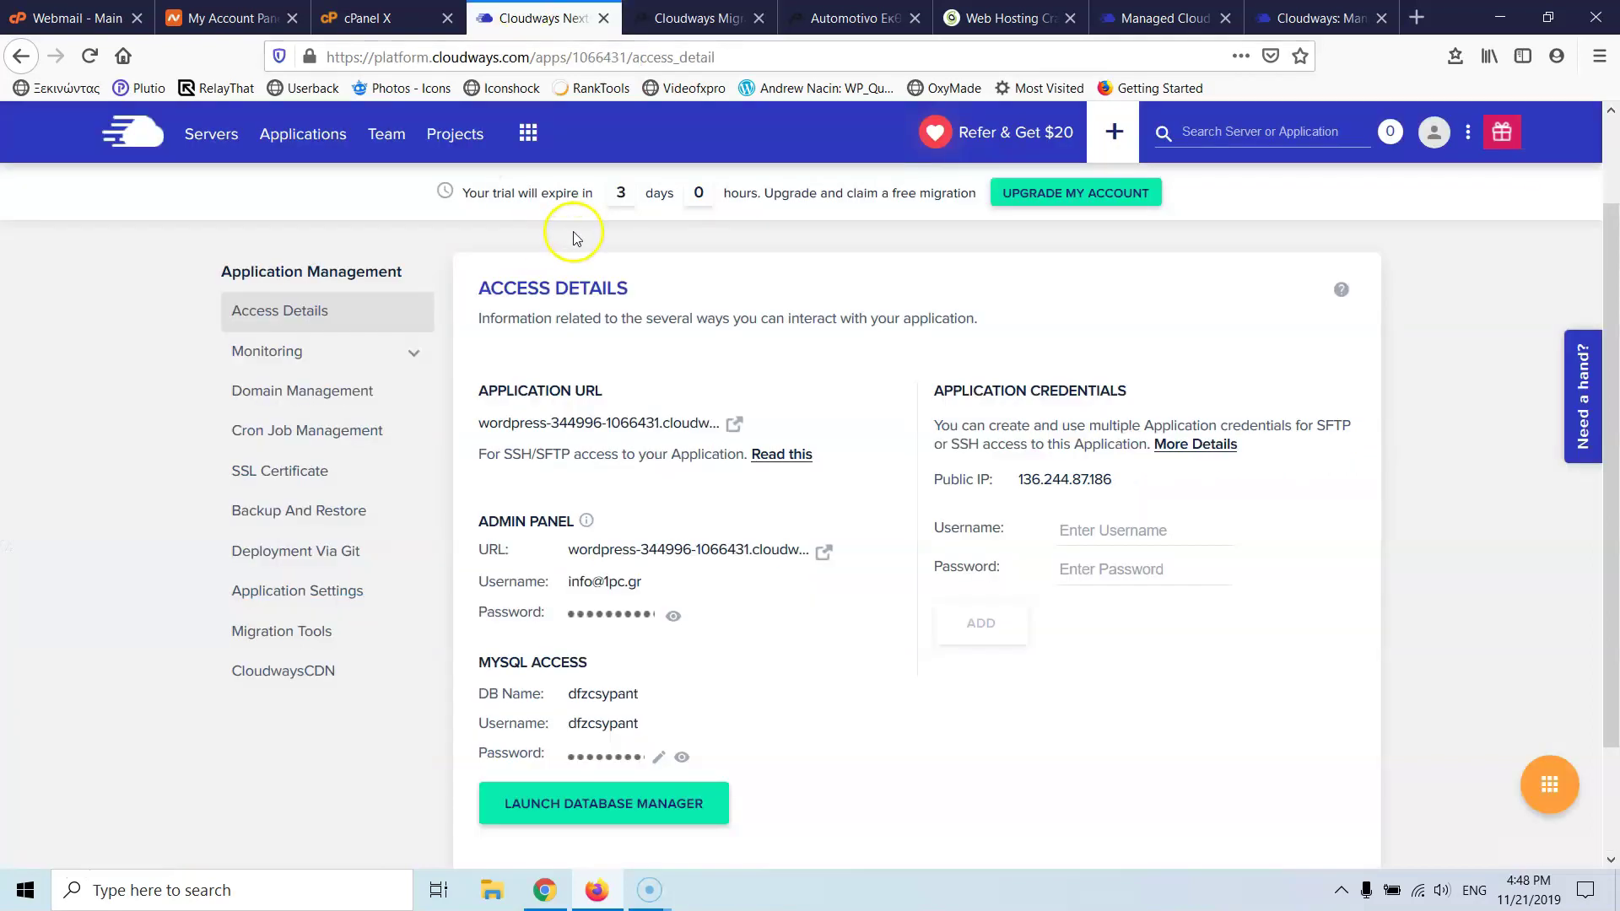
left_click(211, 145)
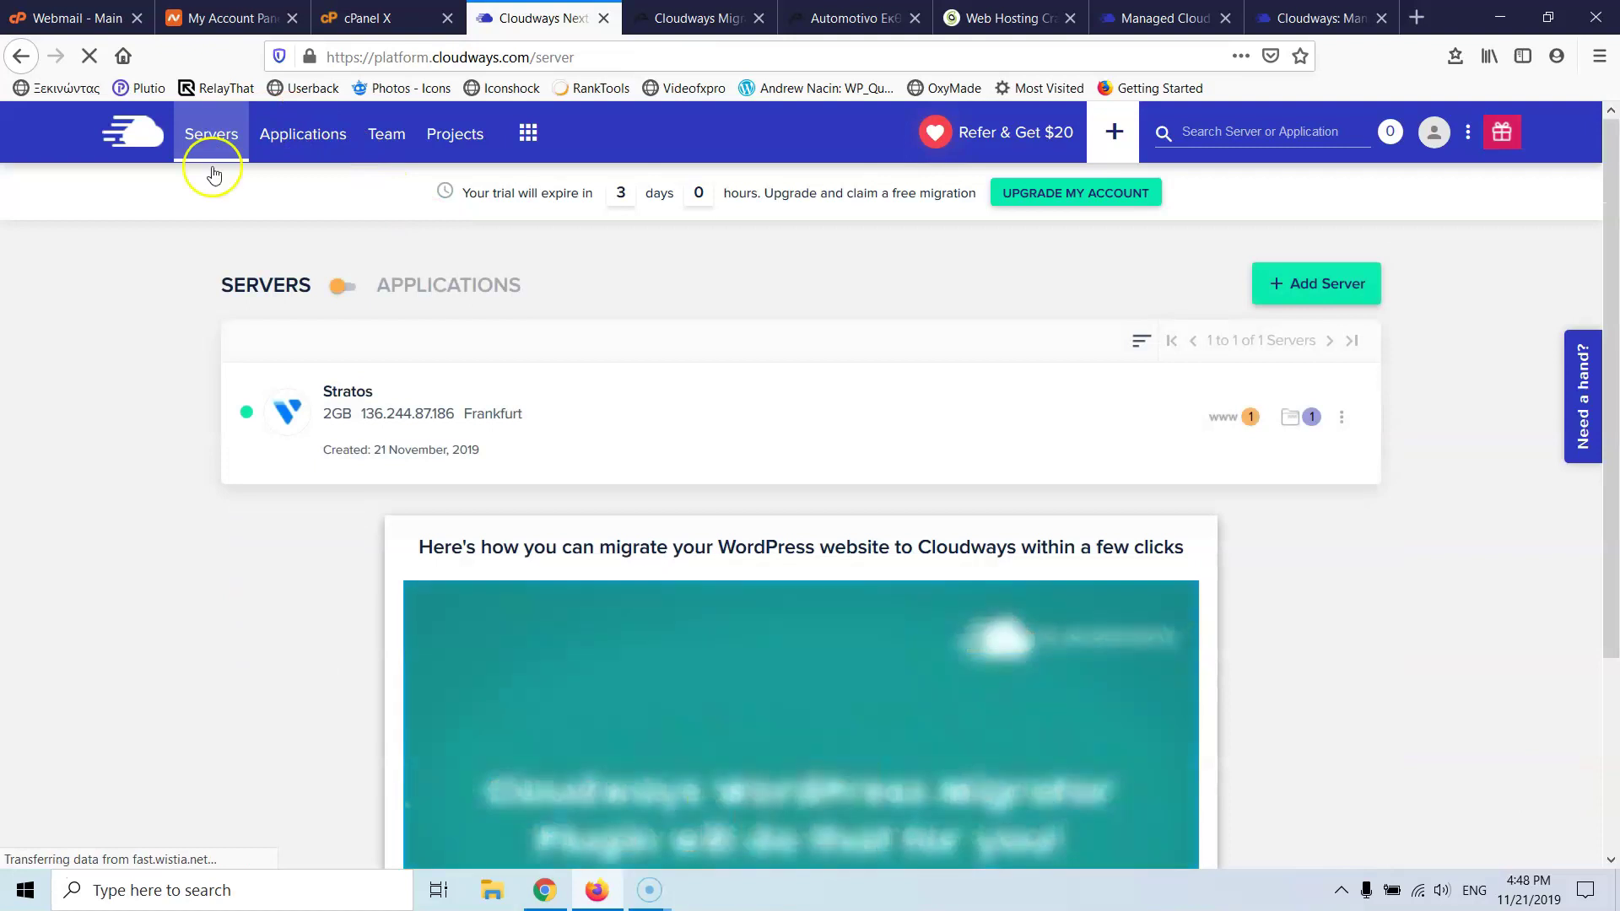
left_click(375, 433)
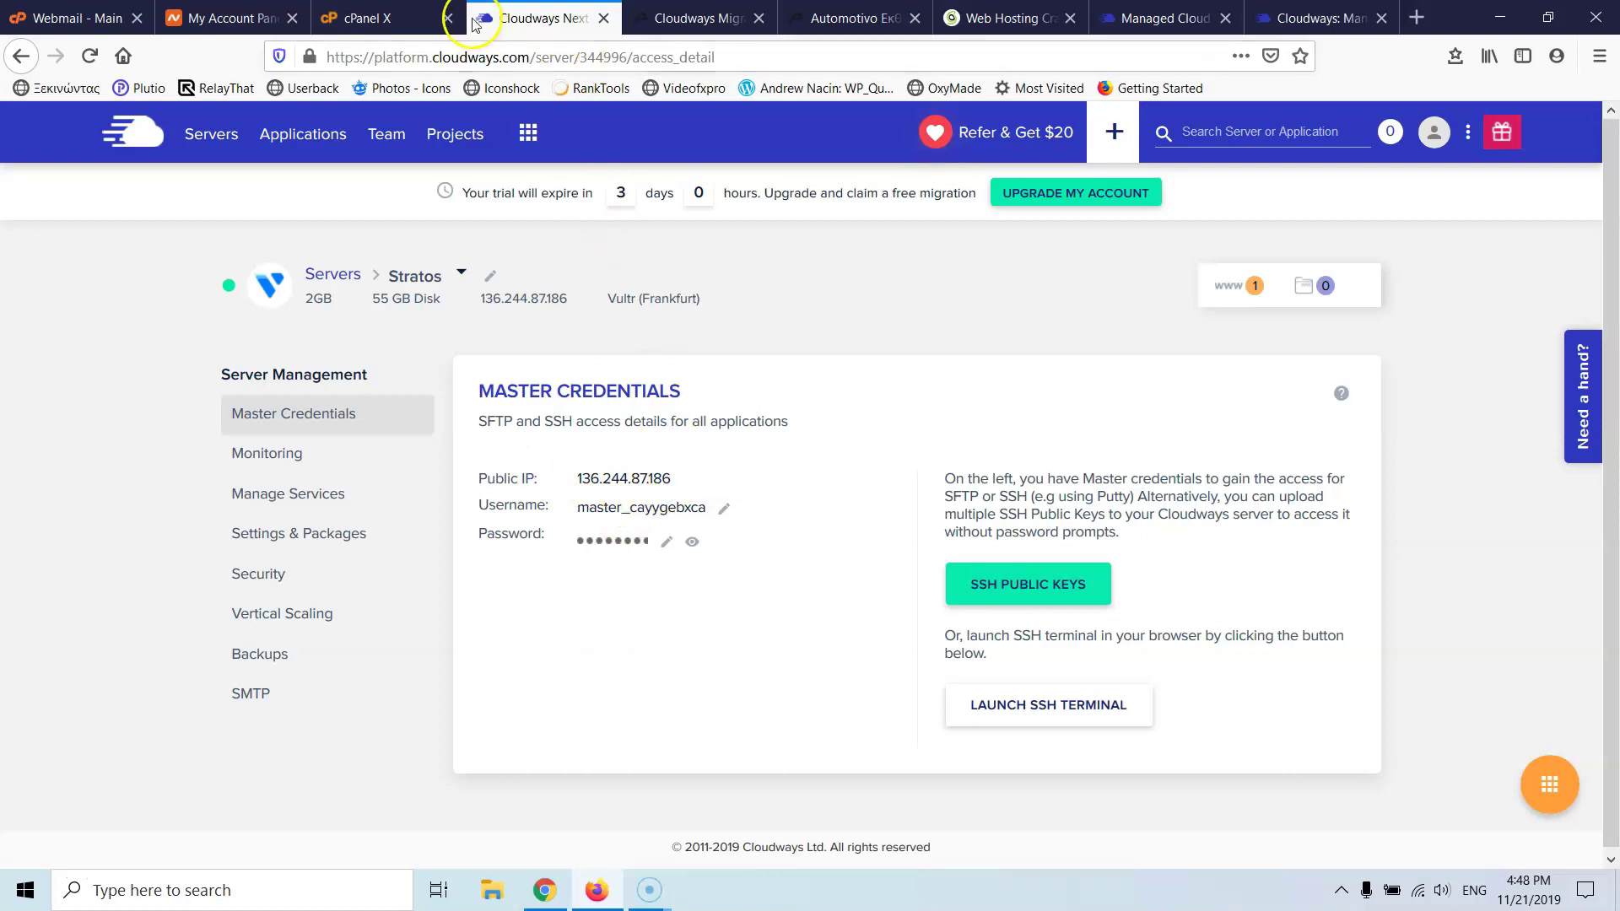
left_click(628, 18)
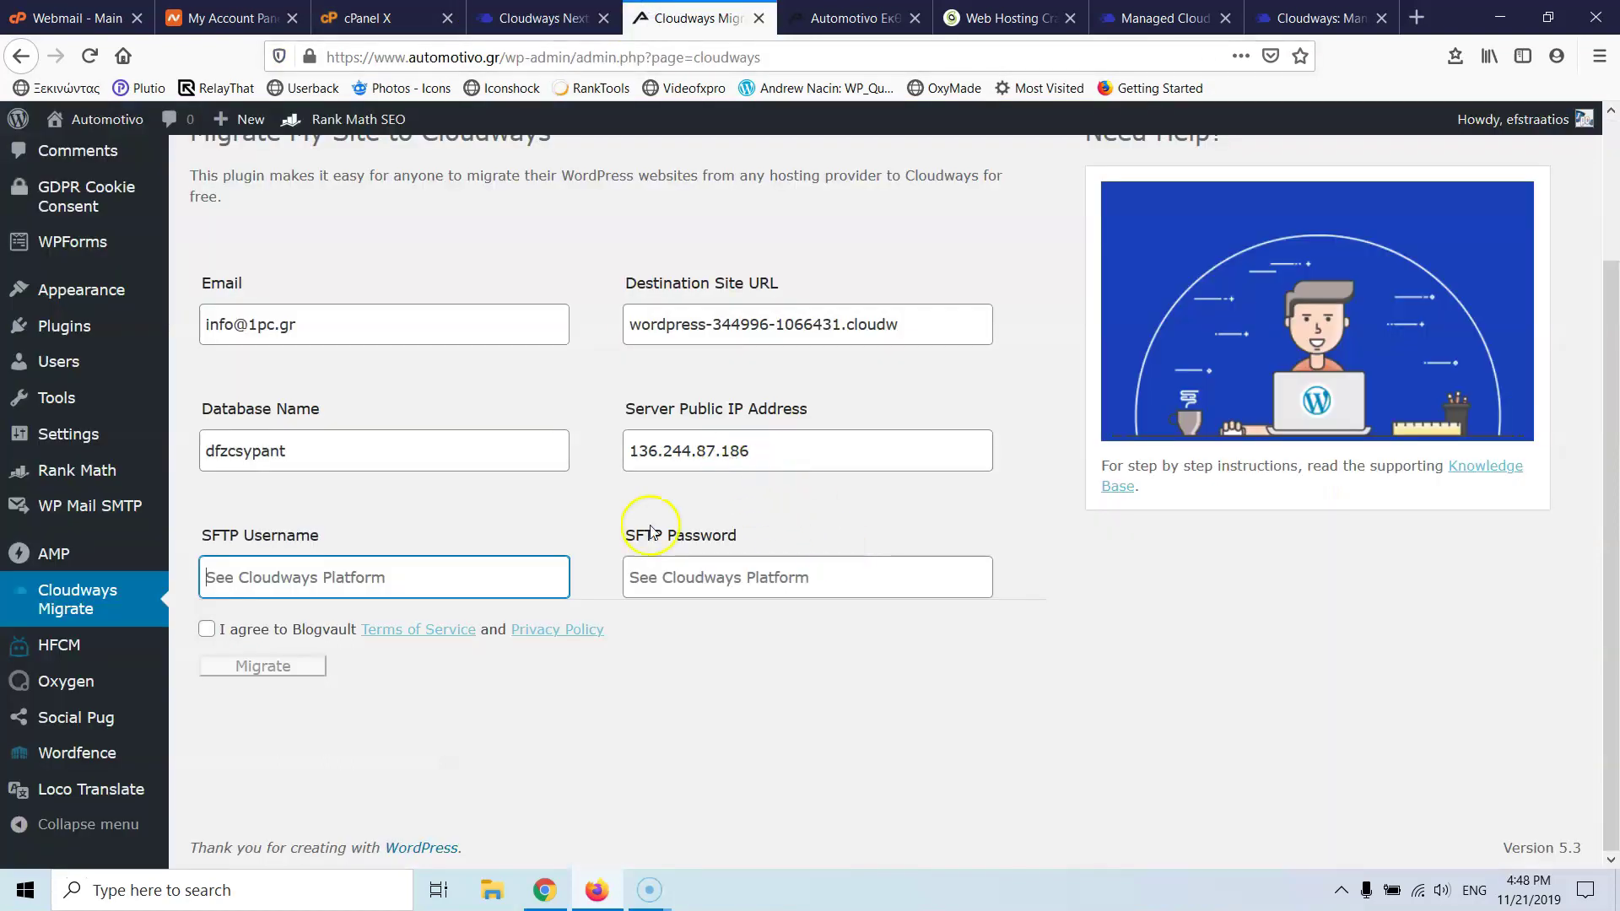
key("ctrl+v")
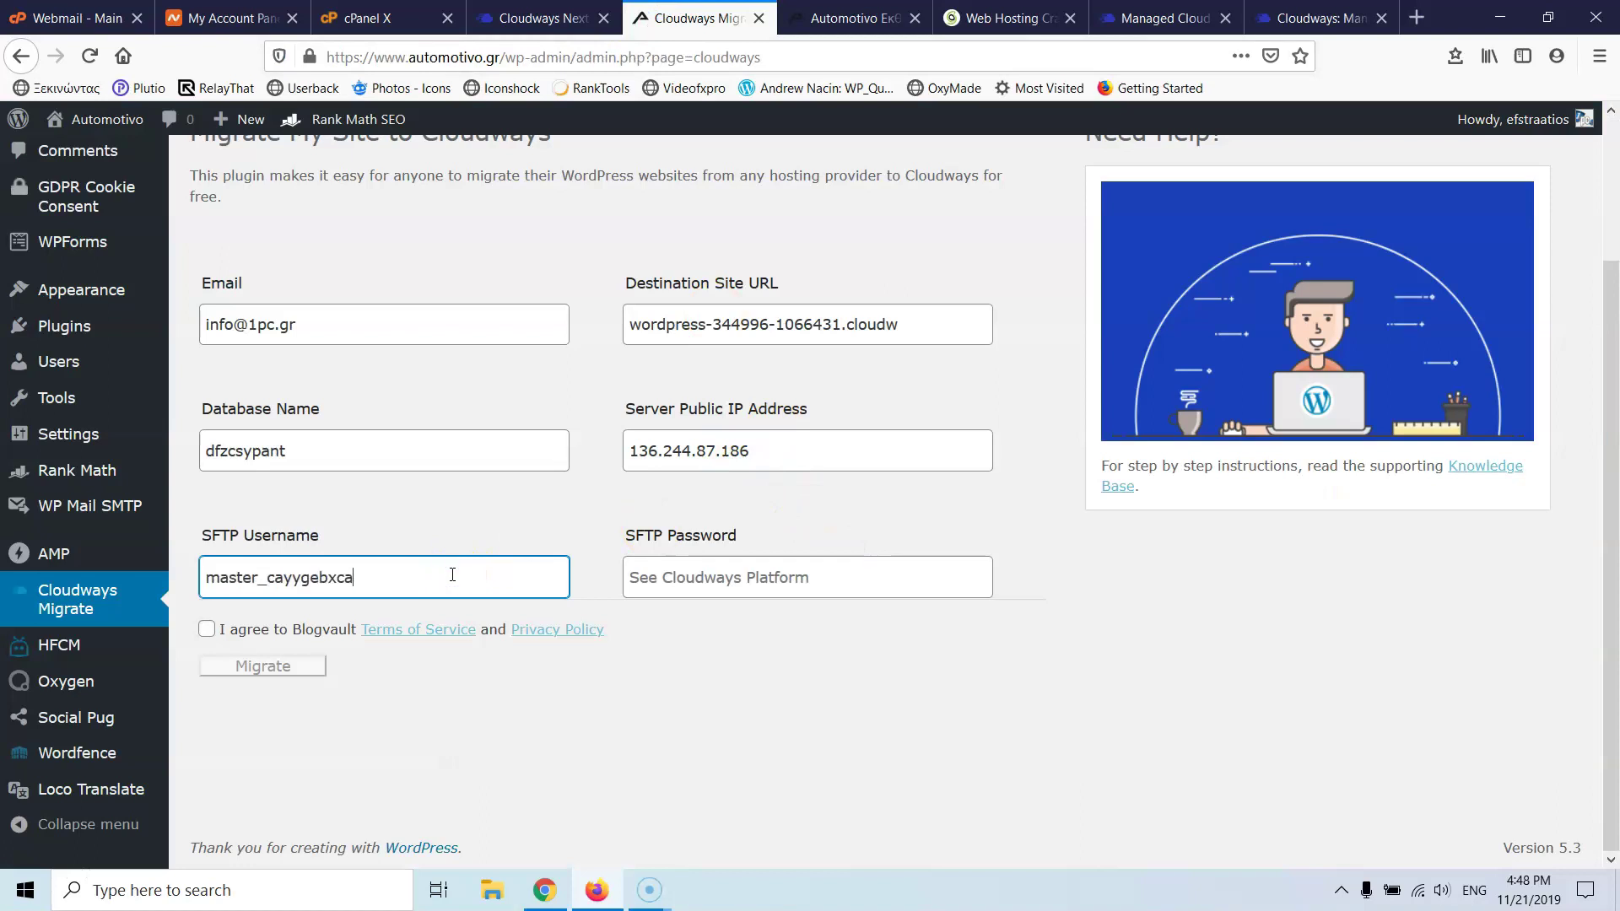
- Paste the server's master password as the SFTP password and agree to the BlogVault terms
left_click(540, 17)
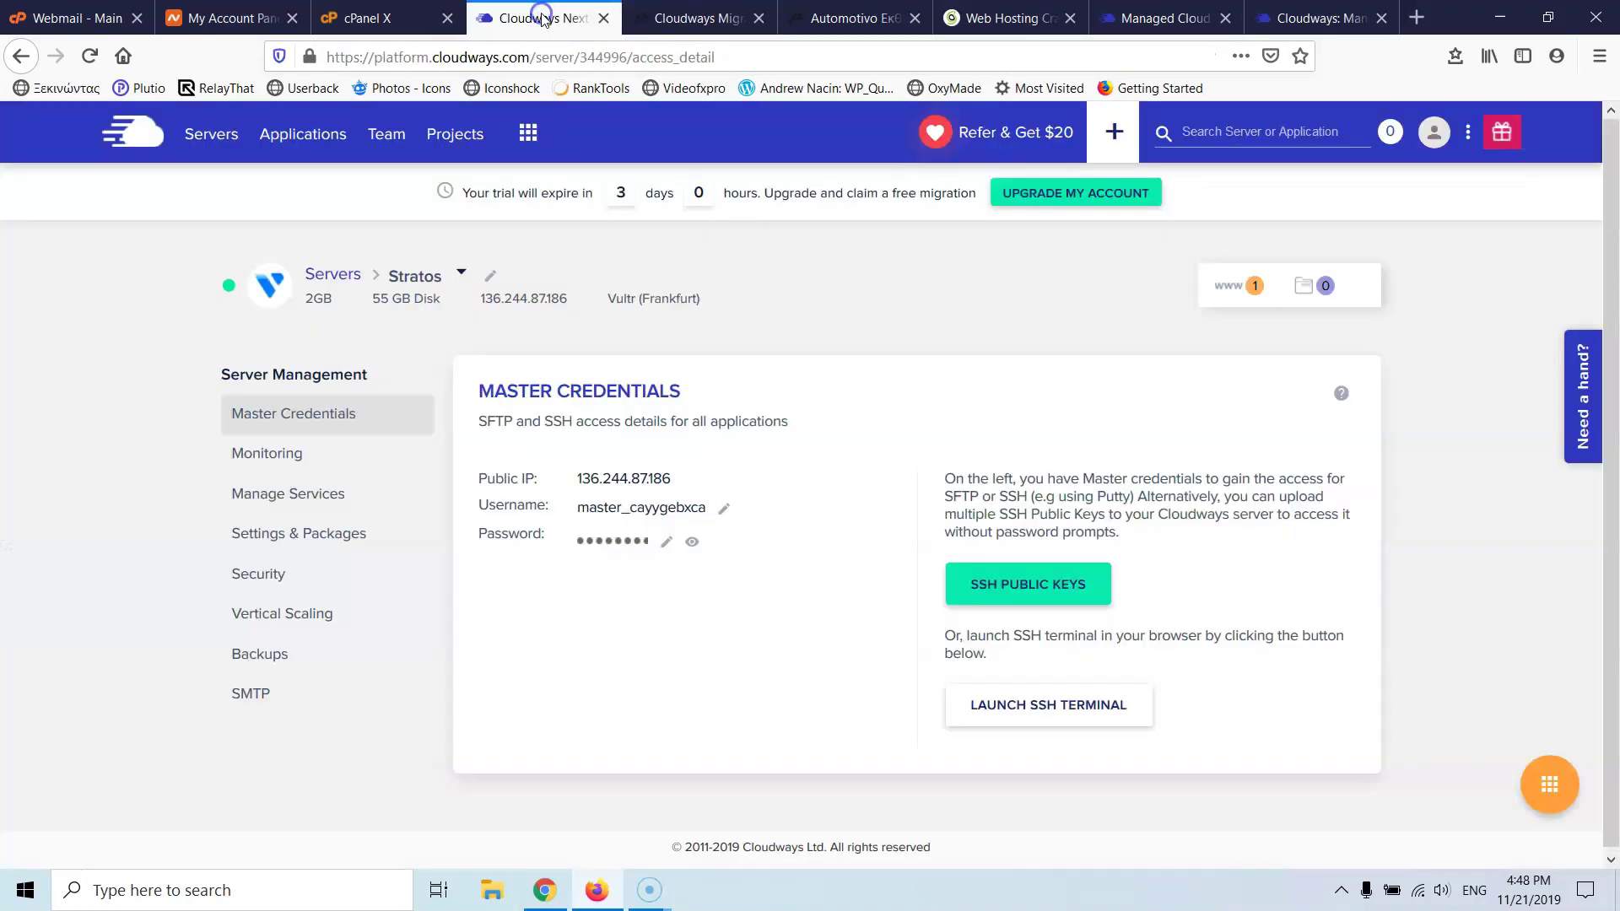
left_click(625, 541)
left_click(649, 12)
left_click(639, 576)
key("ctrl+v")
left_click(206, 628)
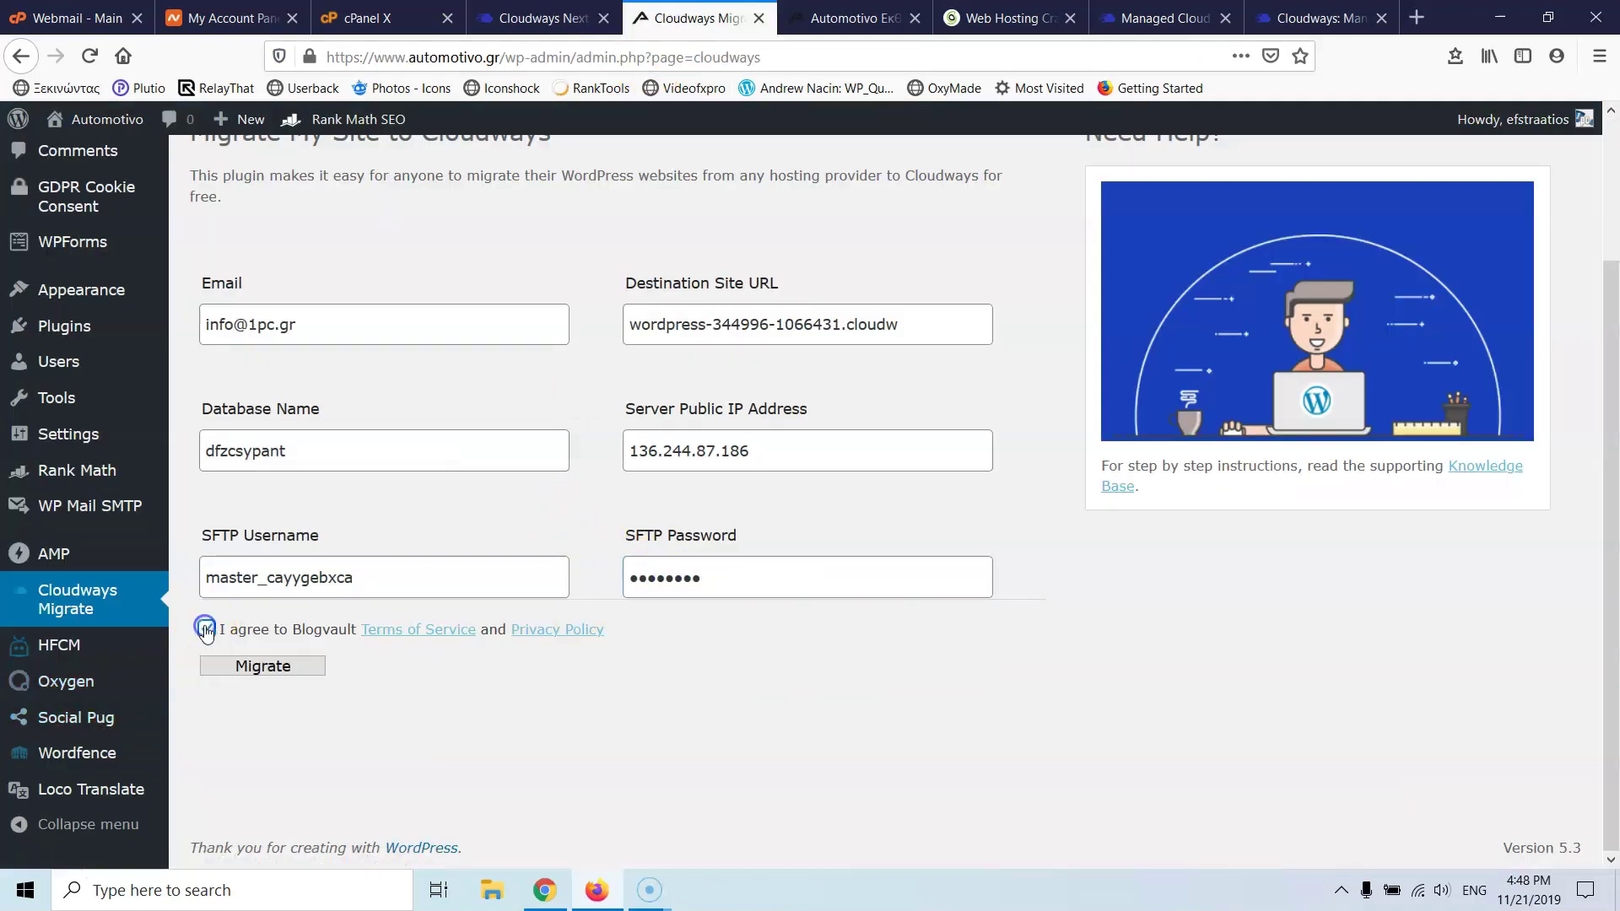
- Start the BlogVault migration, decline Firefox's login save, and watch the progress alongside Cloudways
left_click(251, 675)
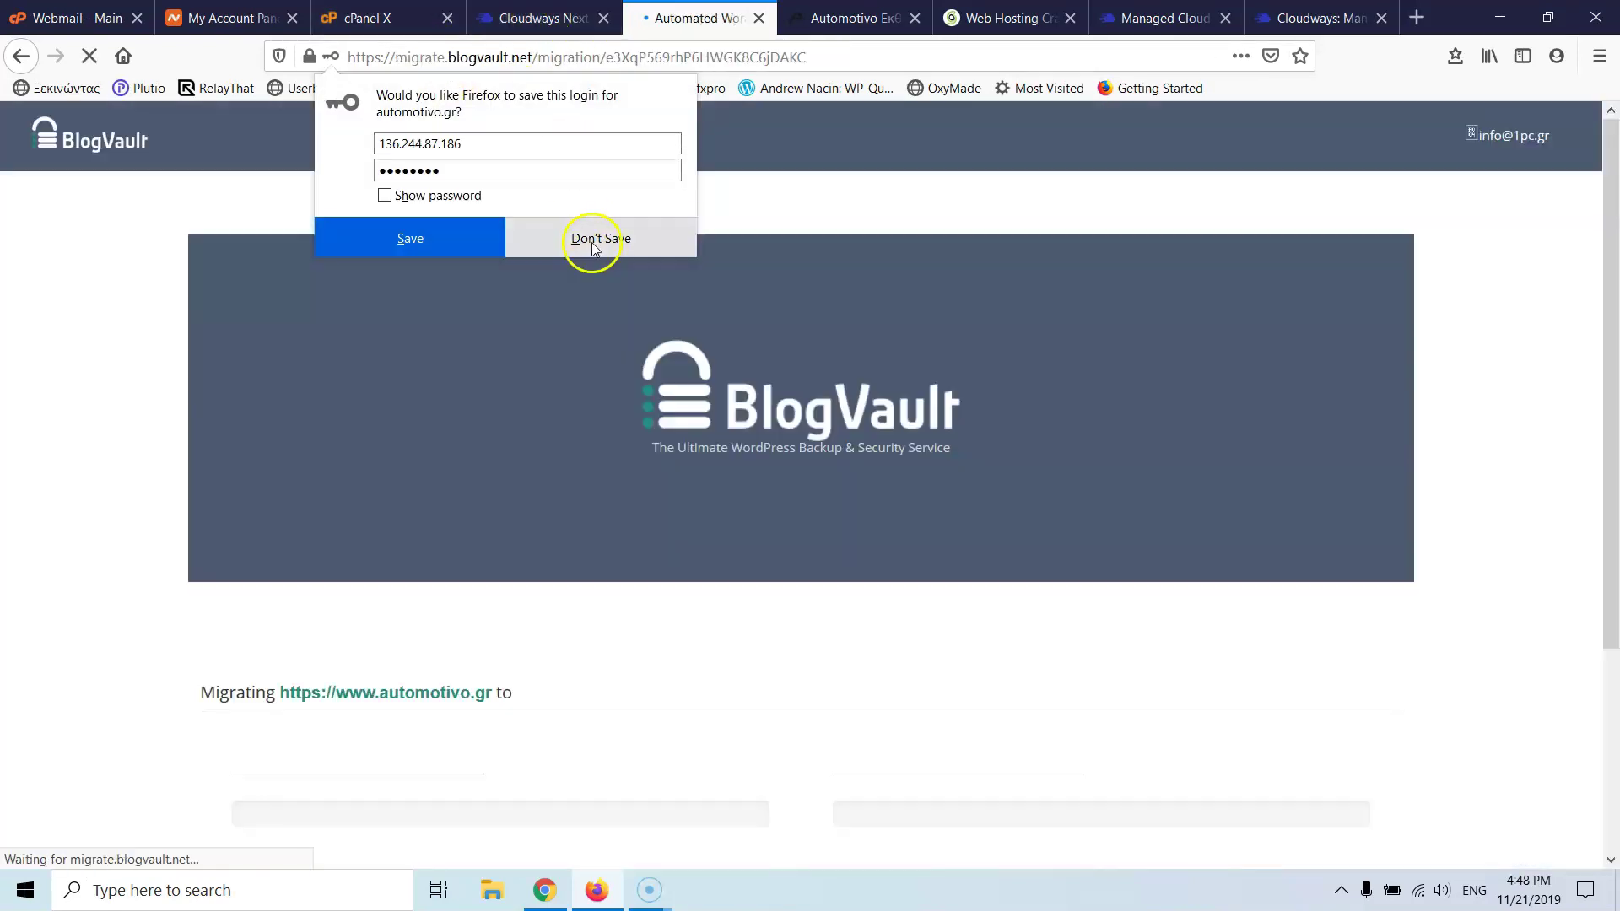
left_click(593, 246)
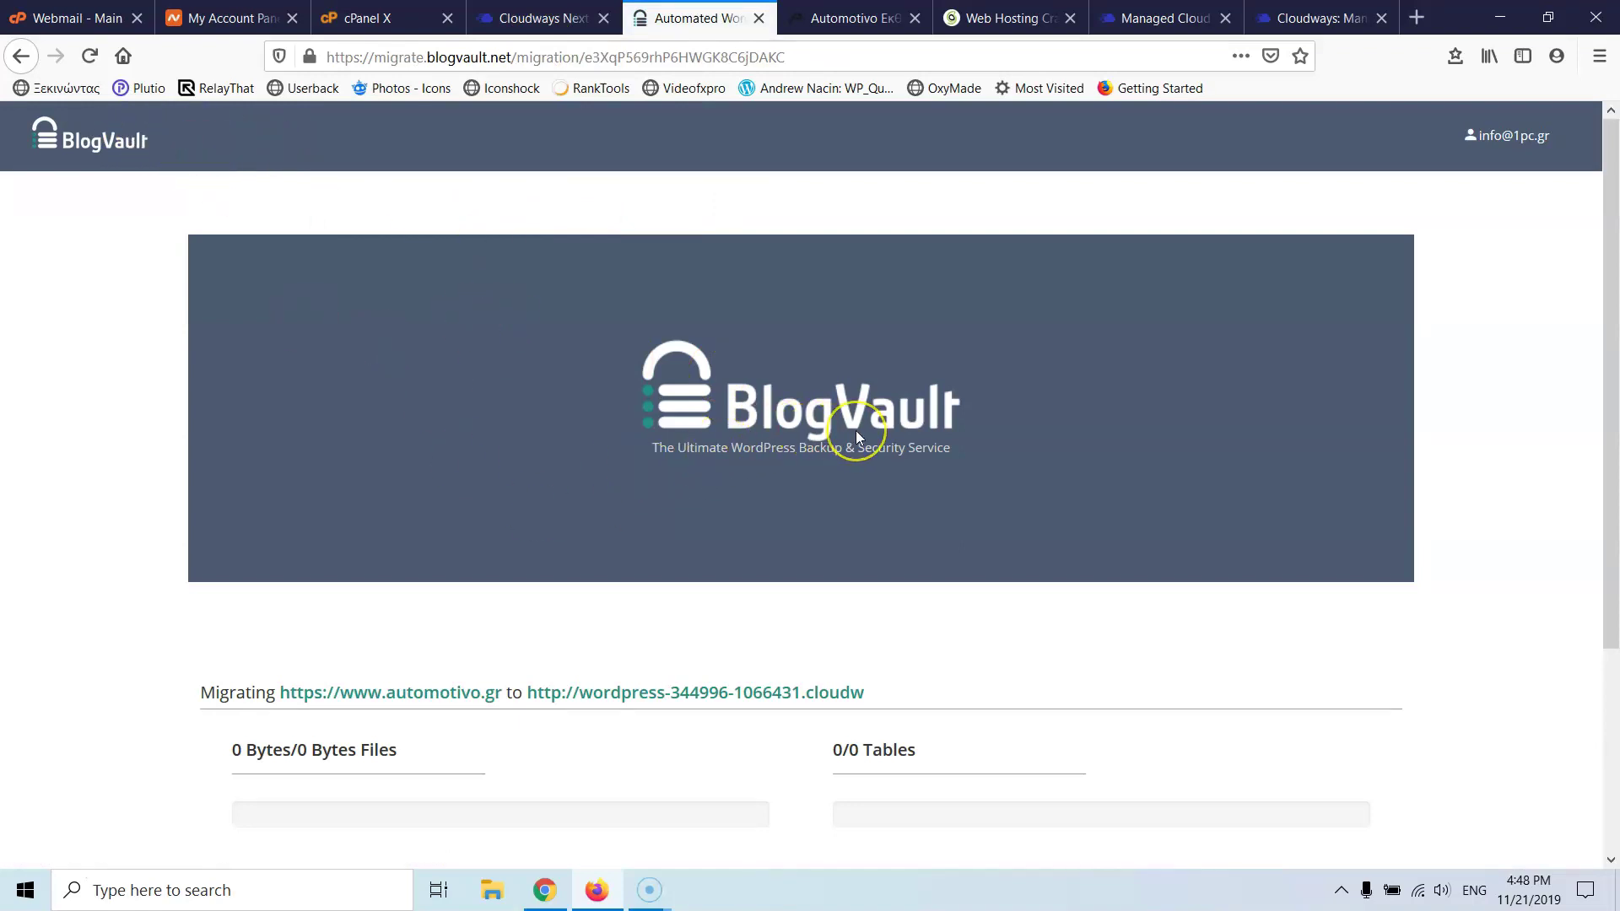
left_click(540, 18)
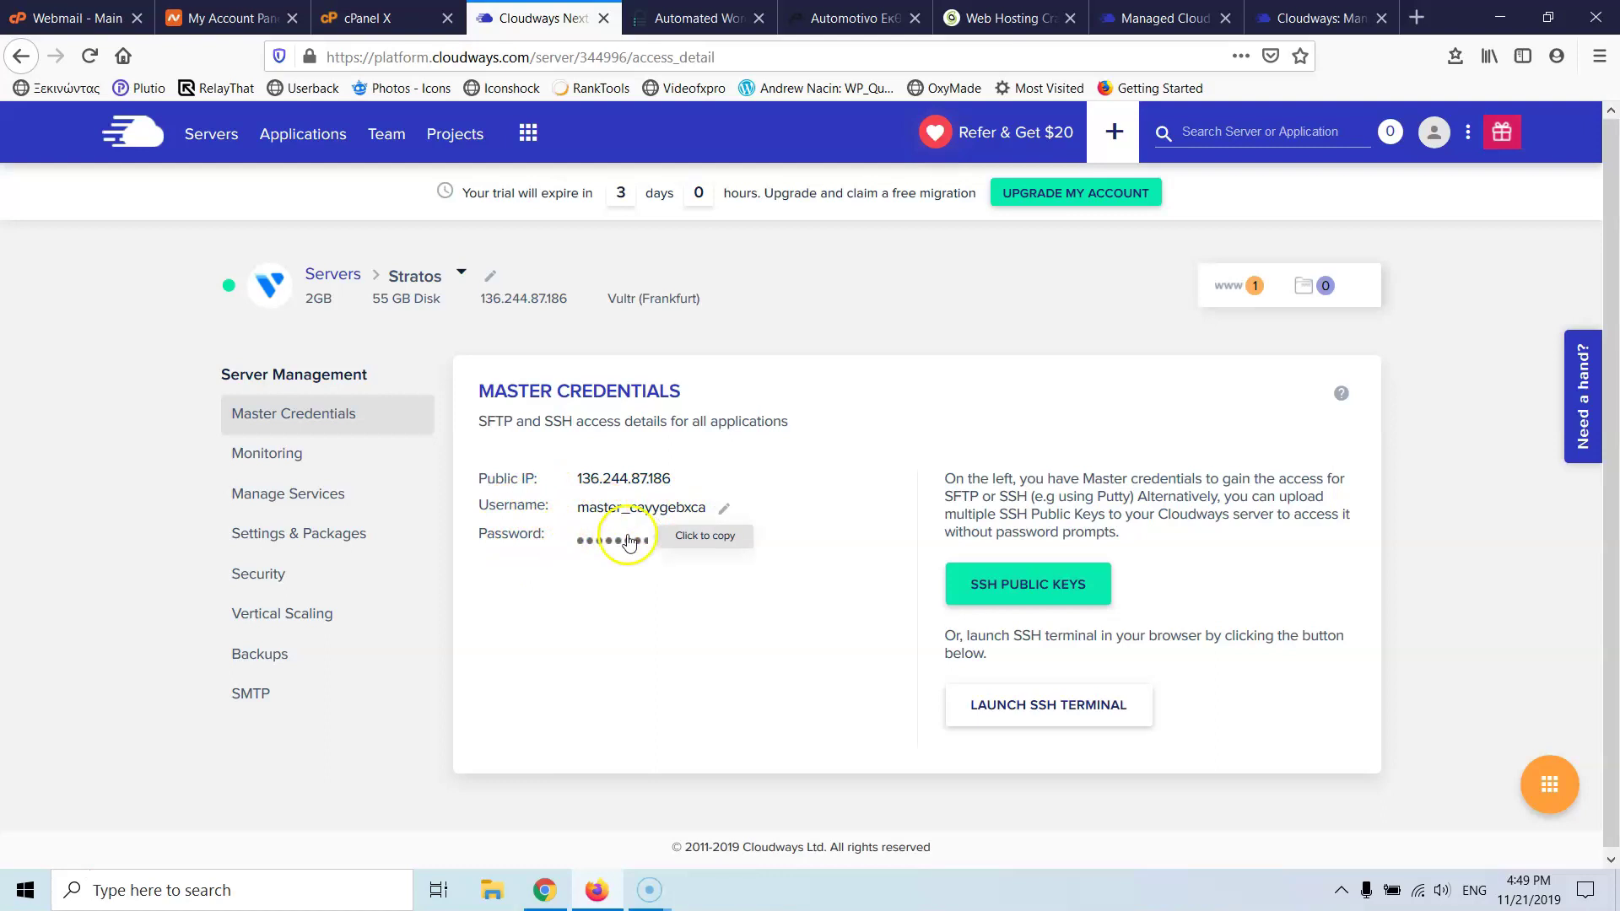
key("ctrl+Tab")
key("ctrl+shift+Tab")
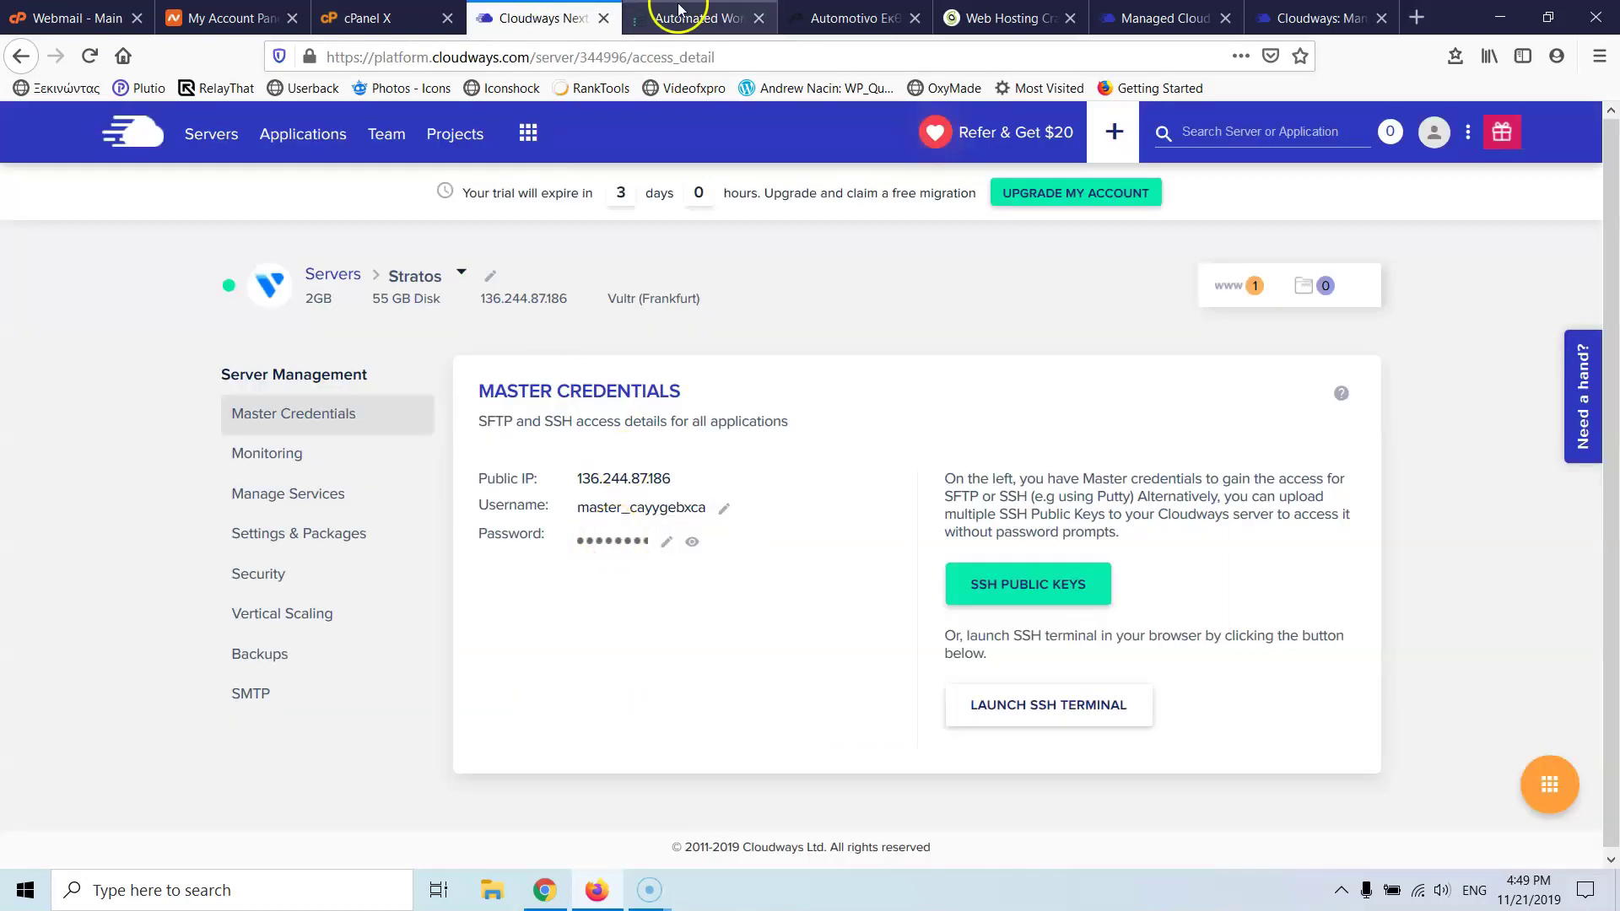
left_click(679, 10)
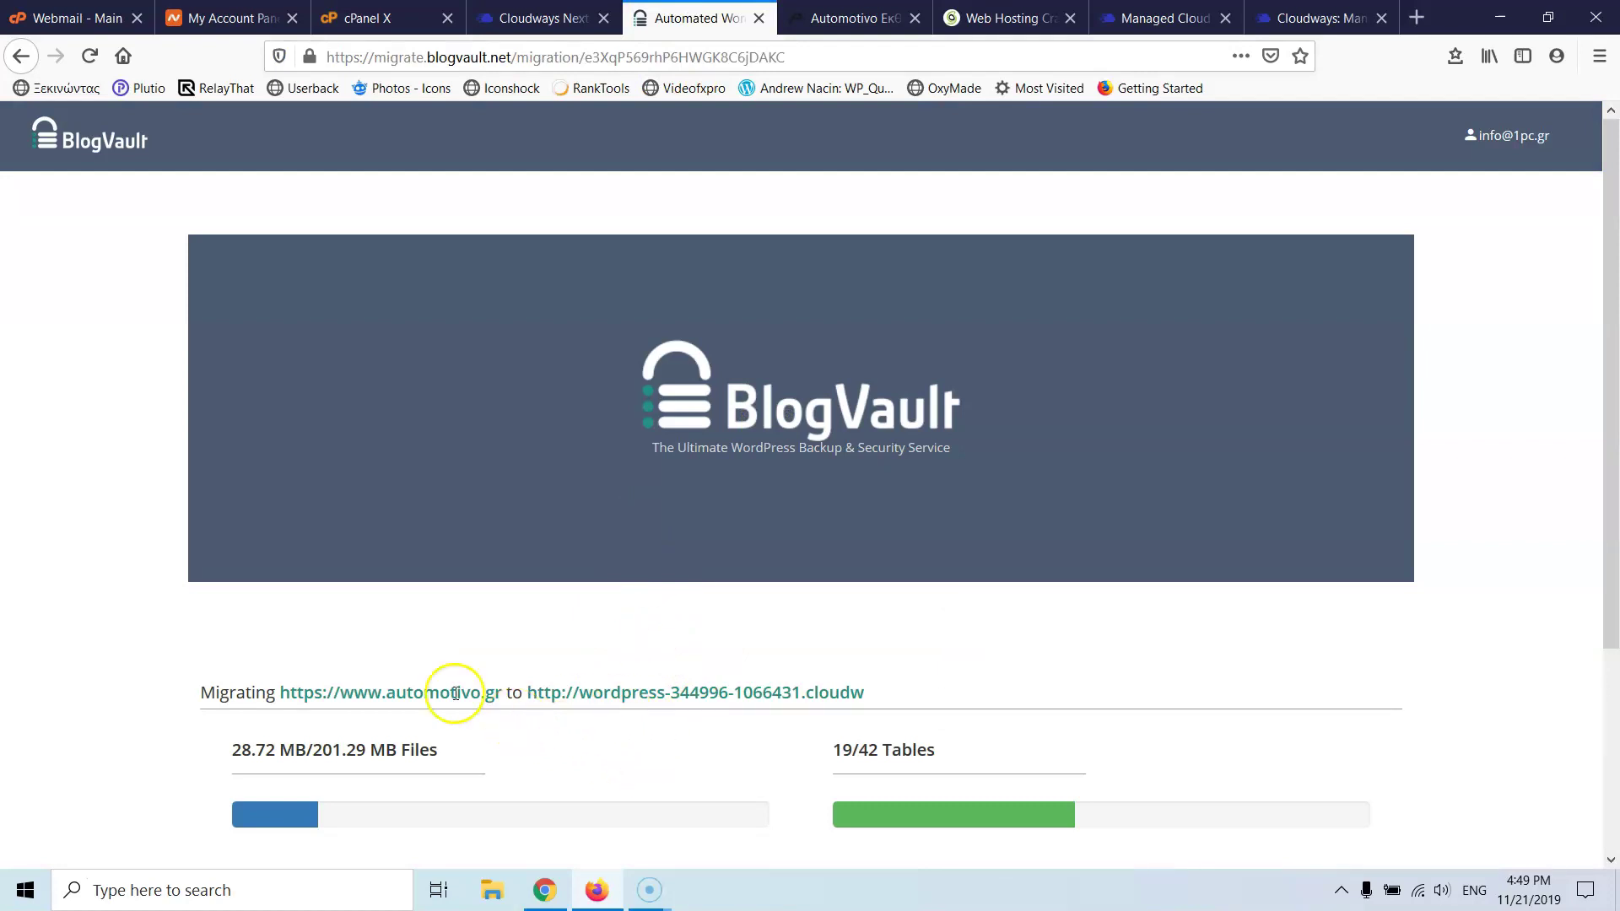
scroll(377, 618, "down", 3)
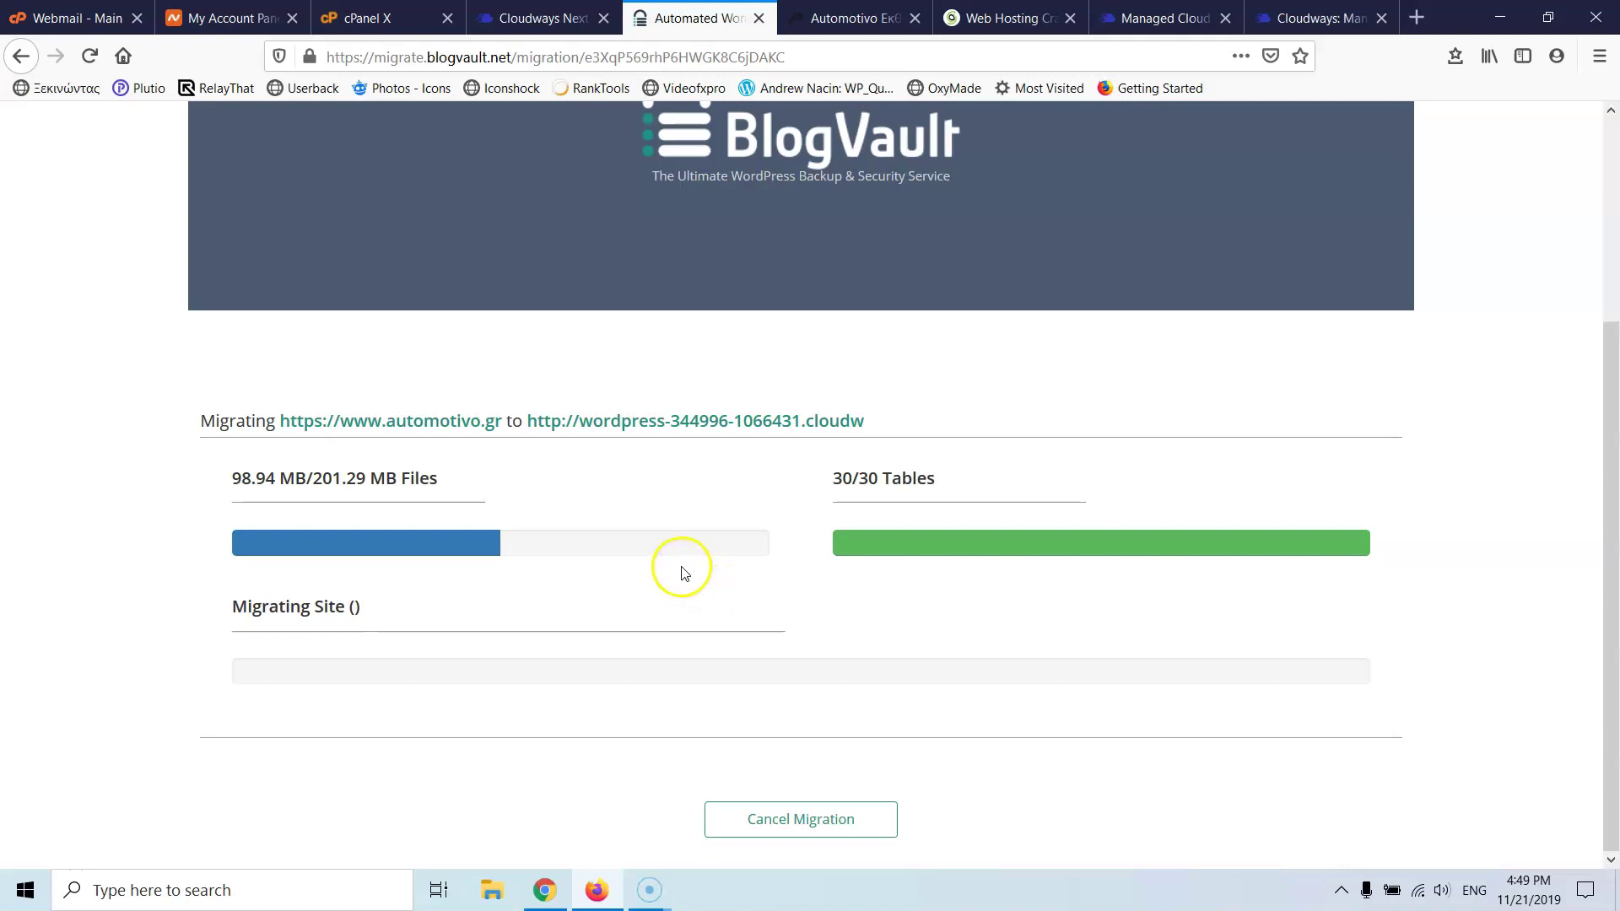
left_click(567, 17)
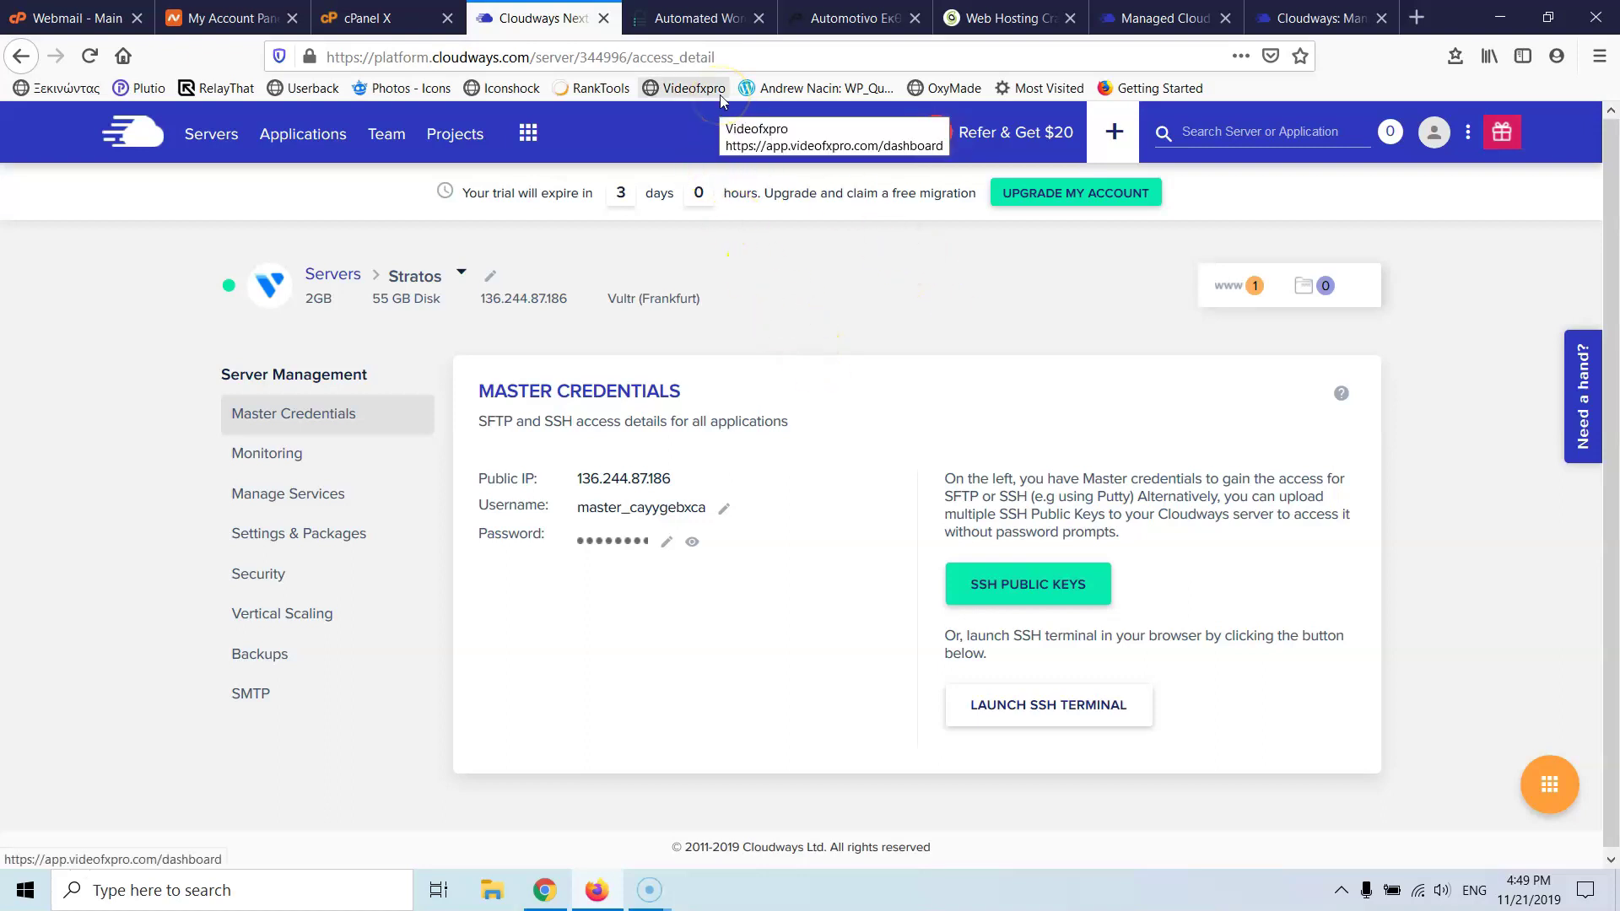
- Check migration progress, then go to the Cloudways applications list
left_click(681, 18)
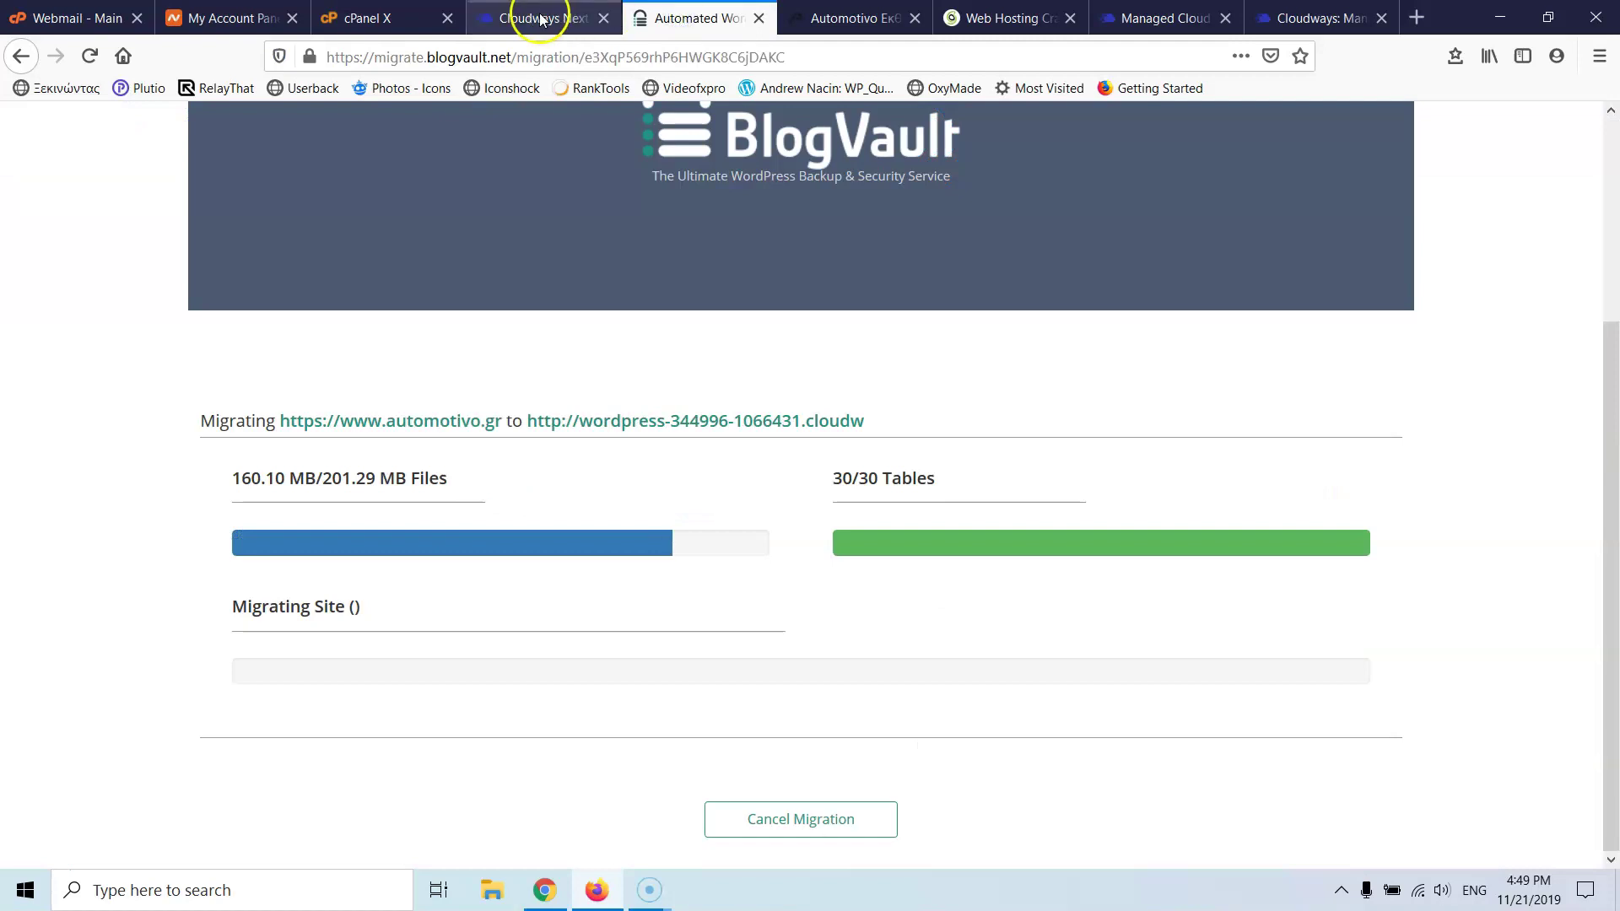
left_click(540, 18)
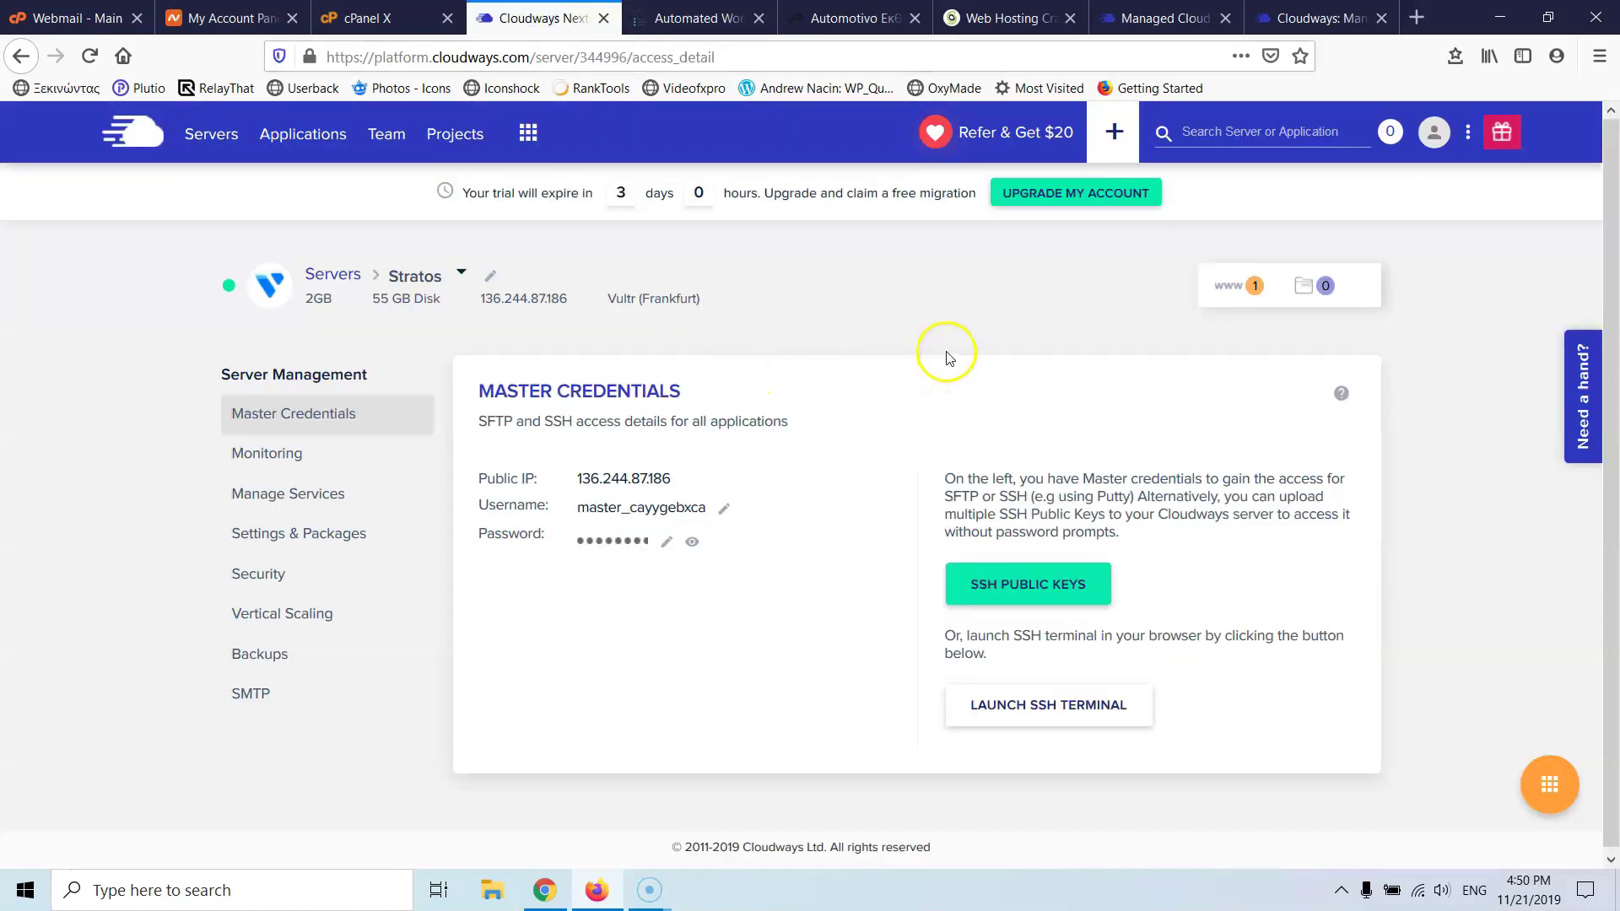
left_click(334, 282)
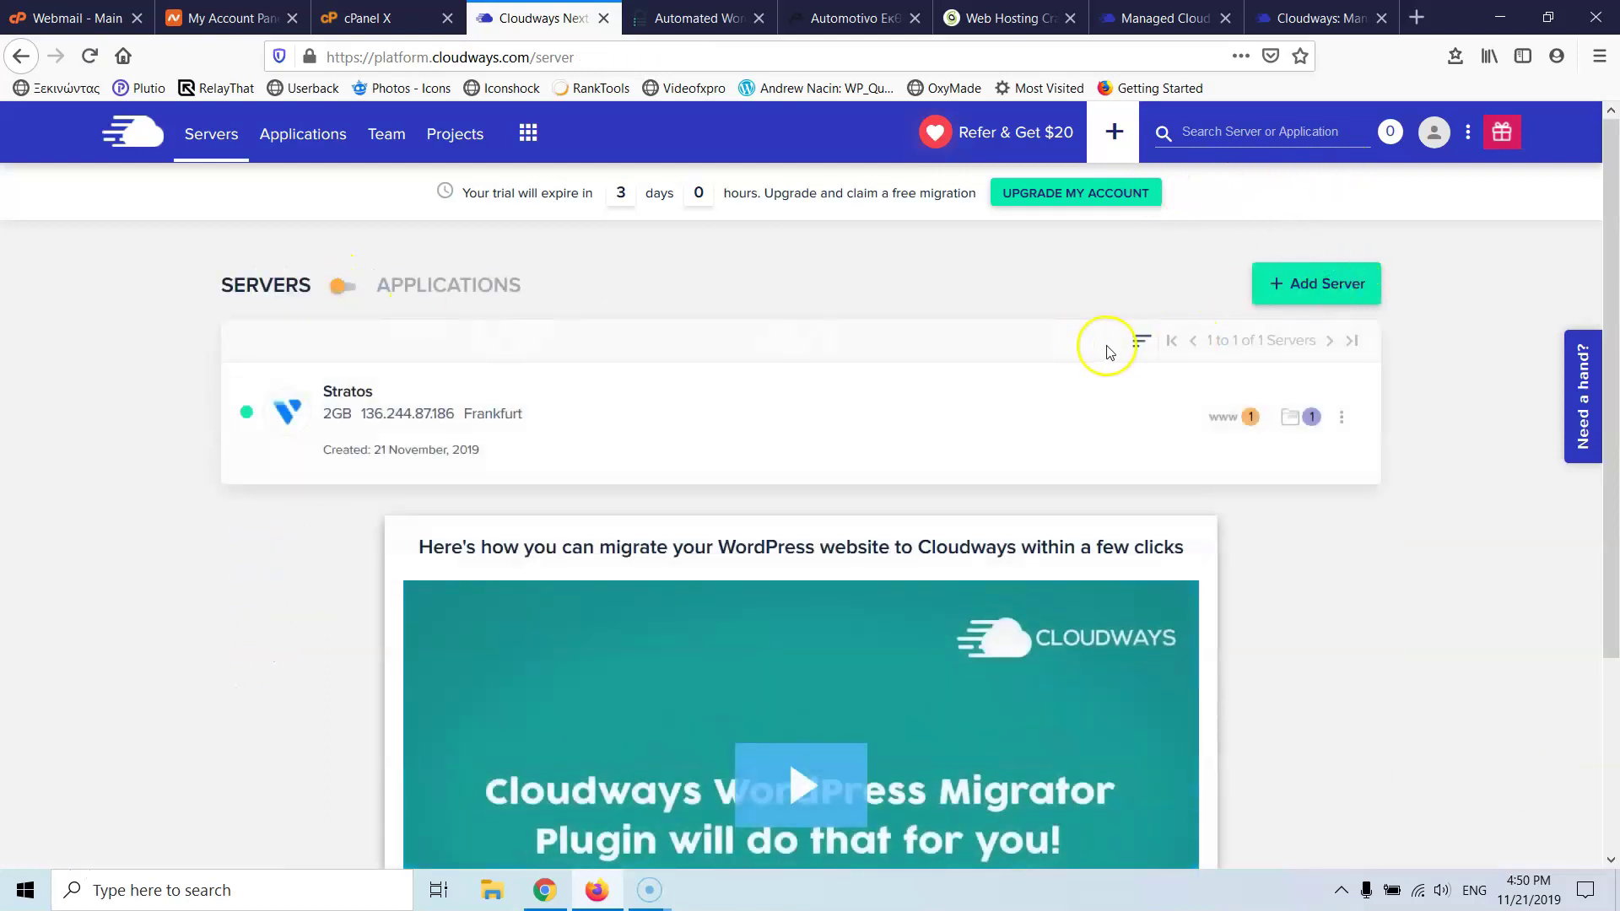
left_click(354, 287)
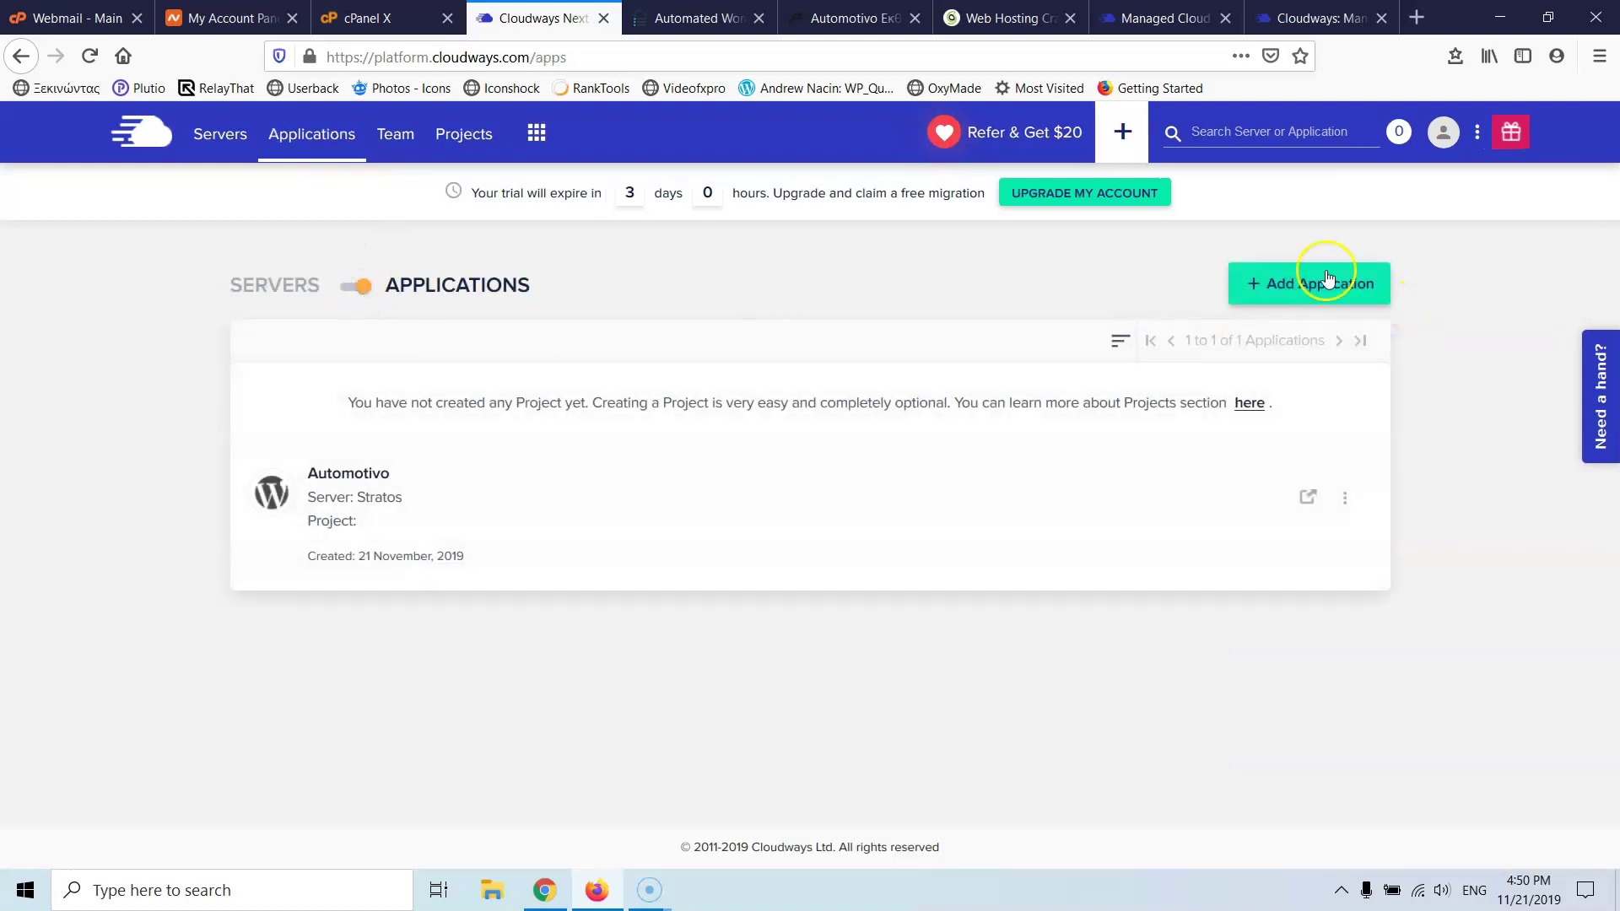
left_click(1305, 300)
left_click(1116, 131)
left_click(1221, 677)
- Open the Automotivo application and go to its Domain Management page
left_click(361, 491)
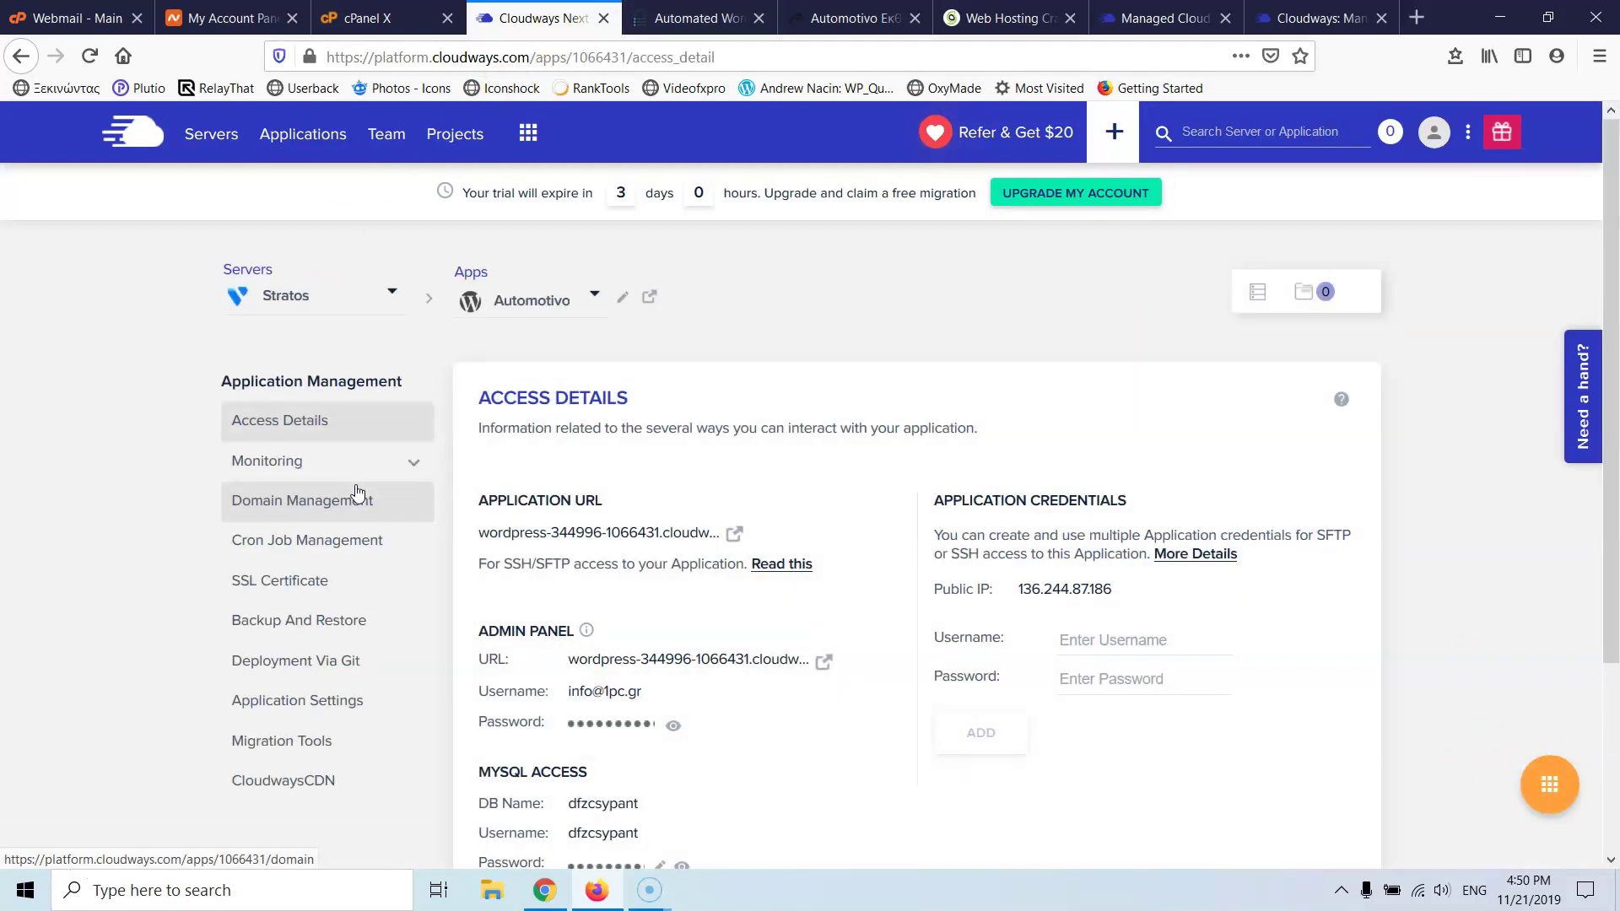
left_click(308, 464)
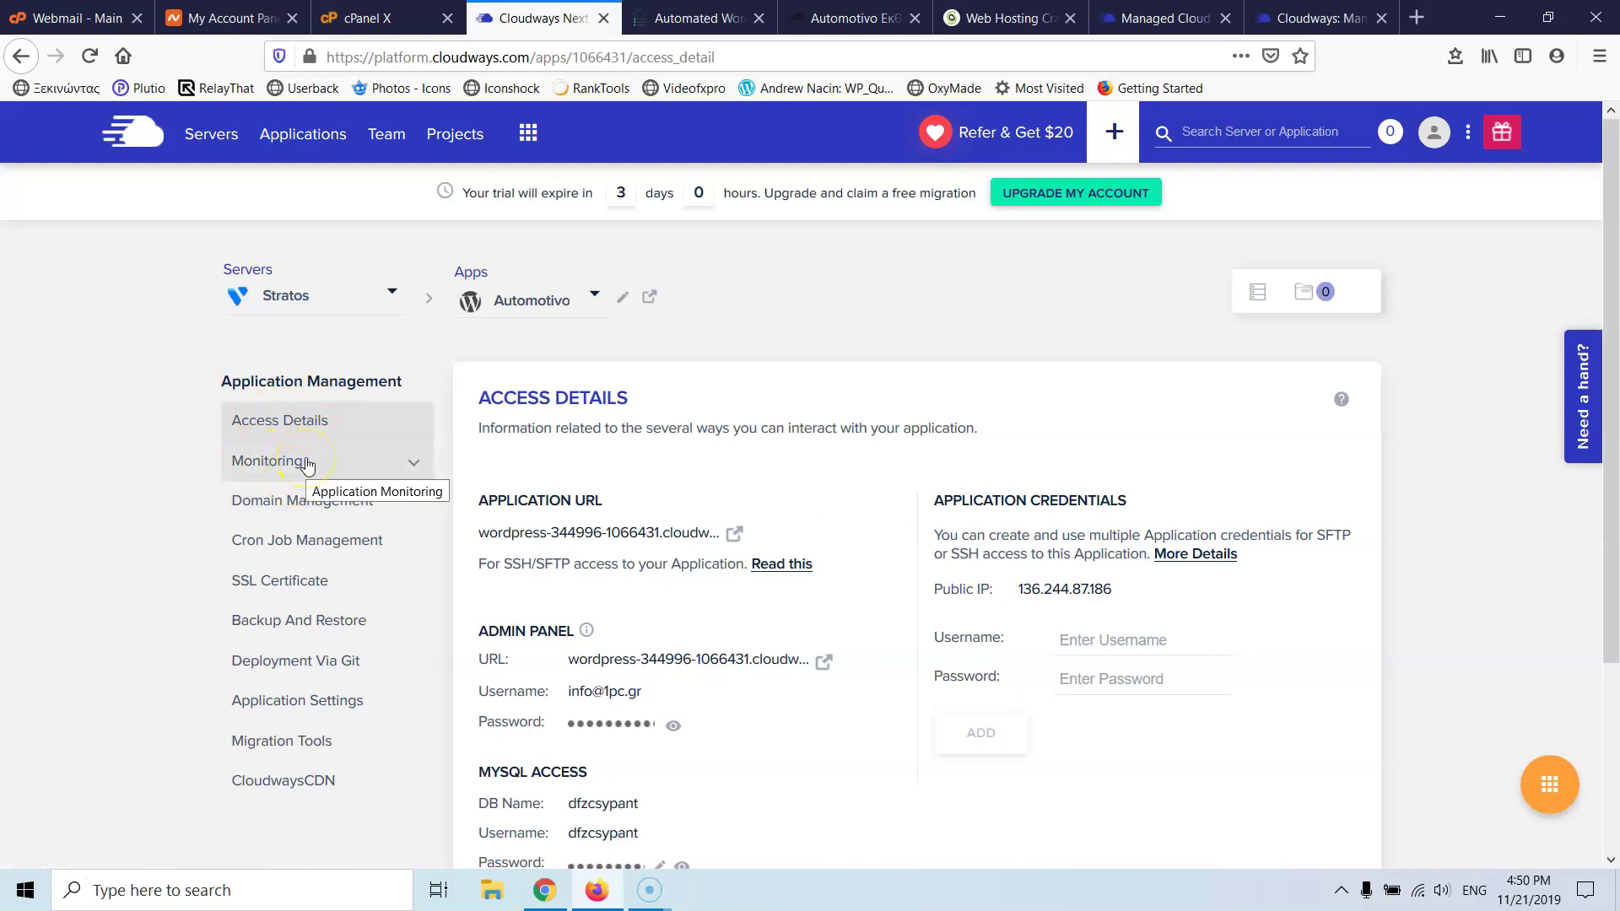
left_click(299, 505)
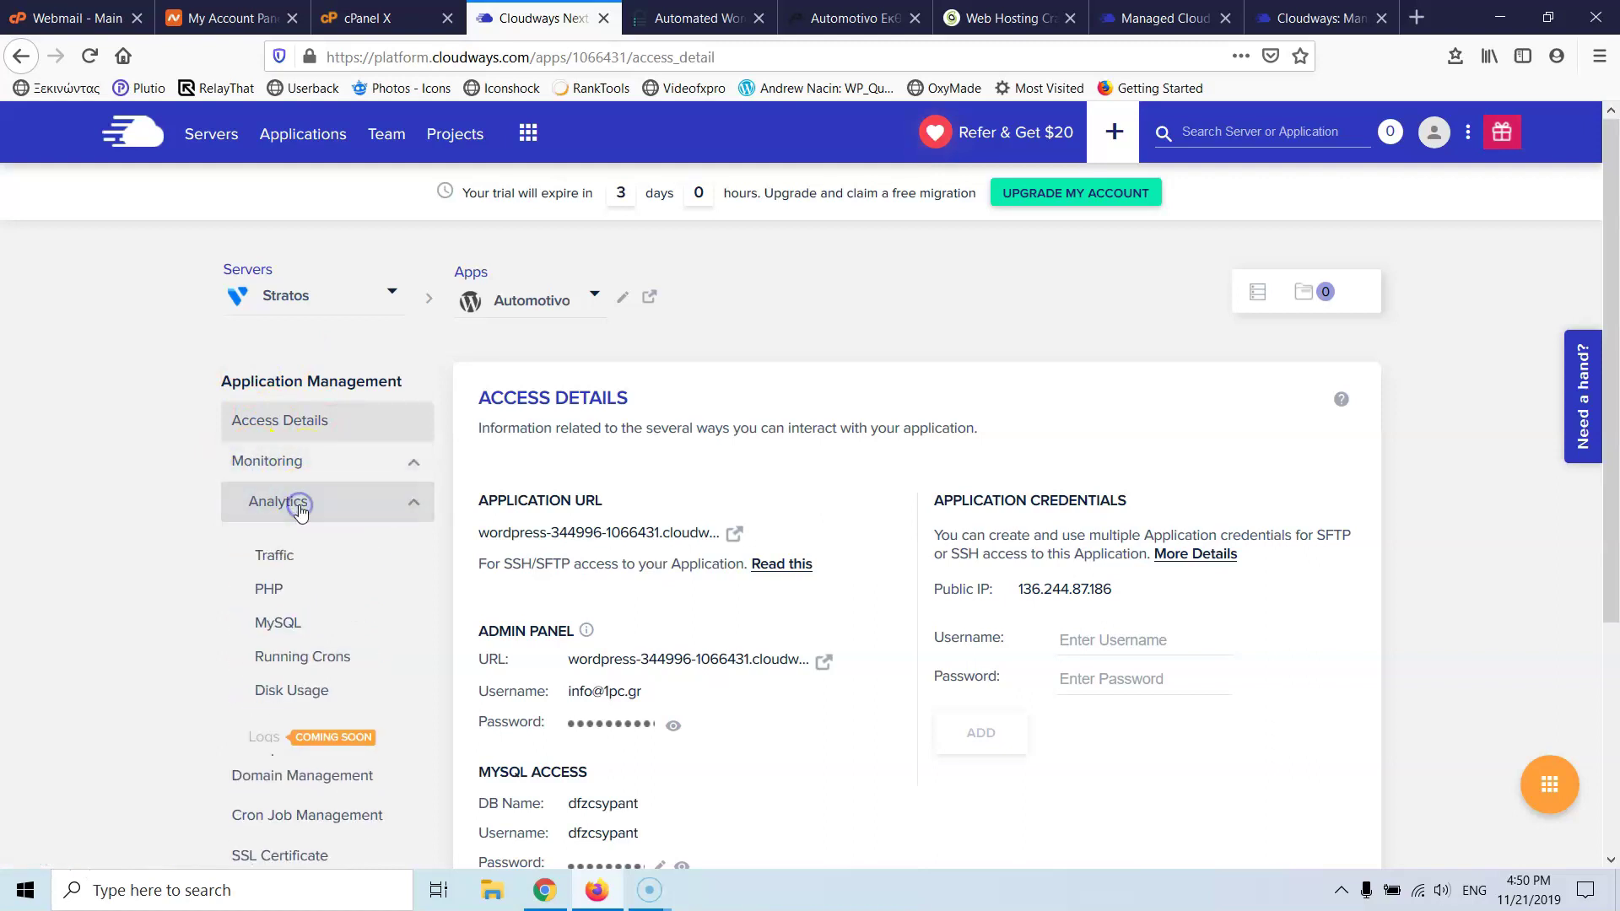
left_click(269, 595)
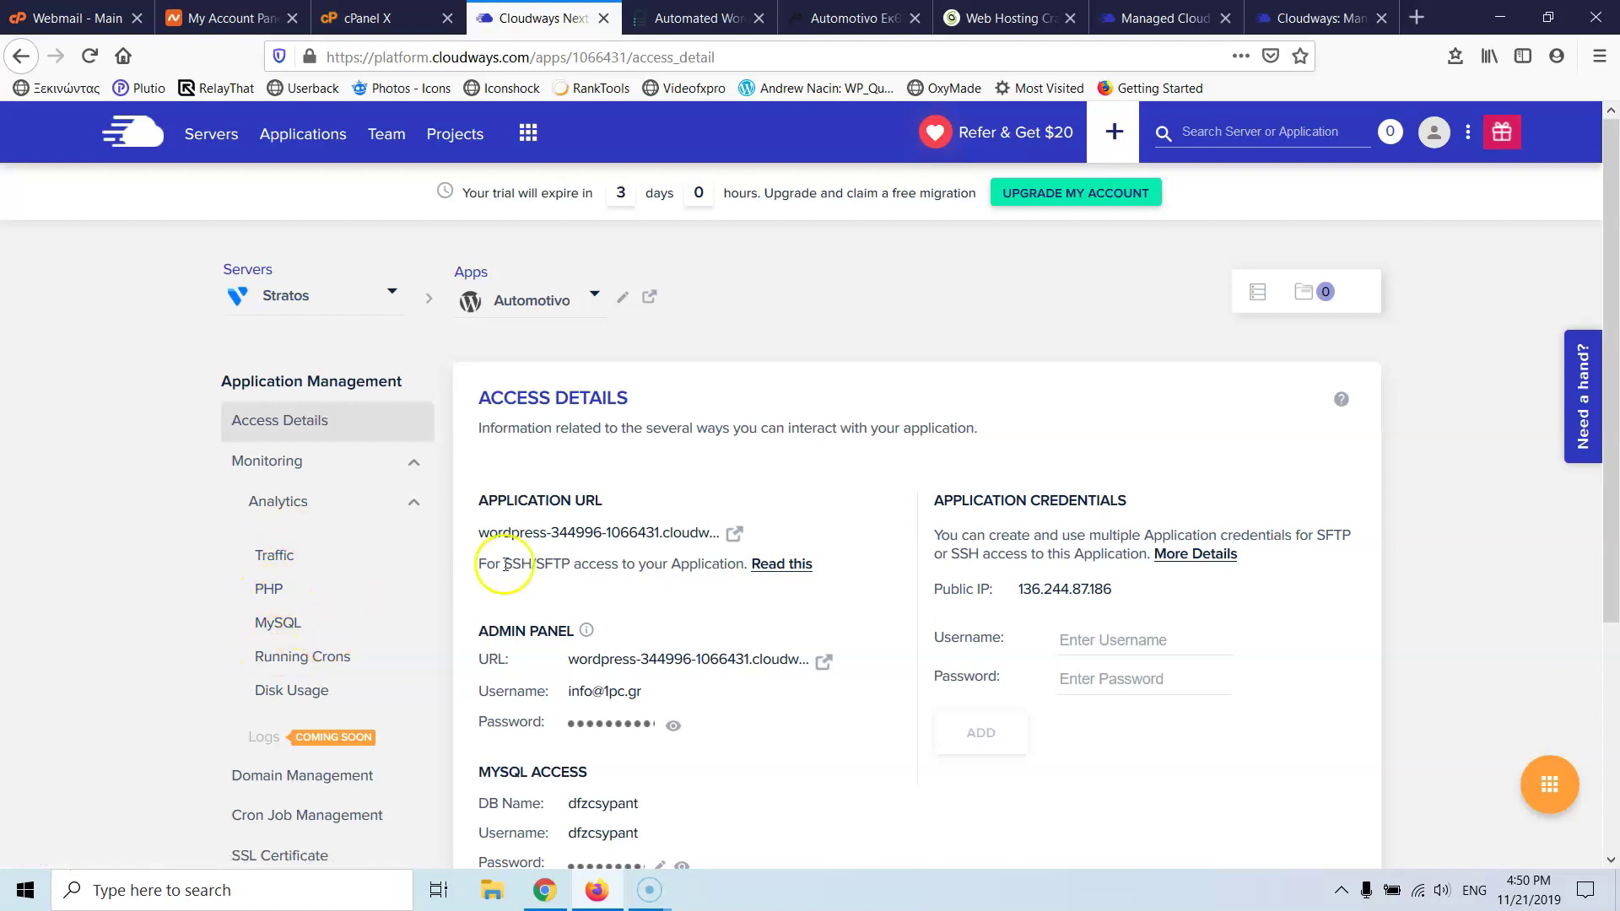
scroll(633, 563, "down", 4)
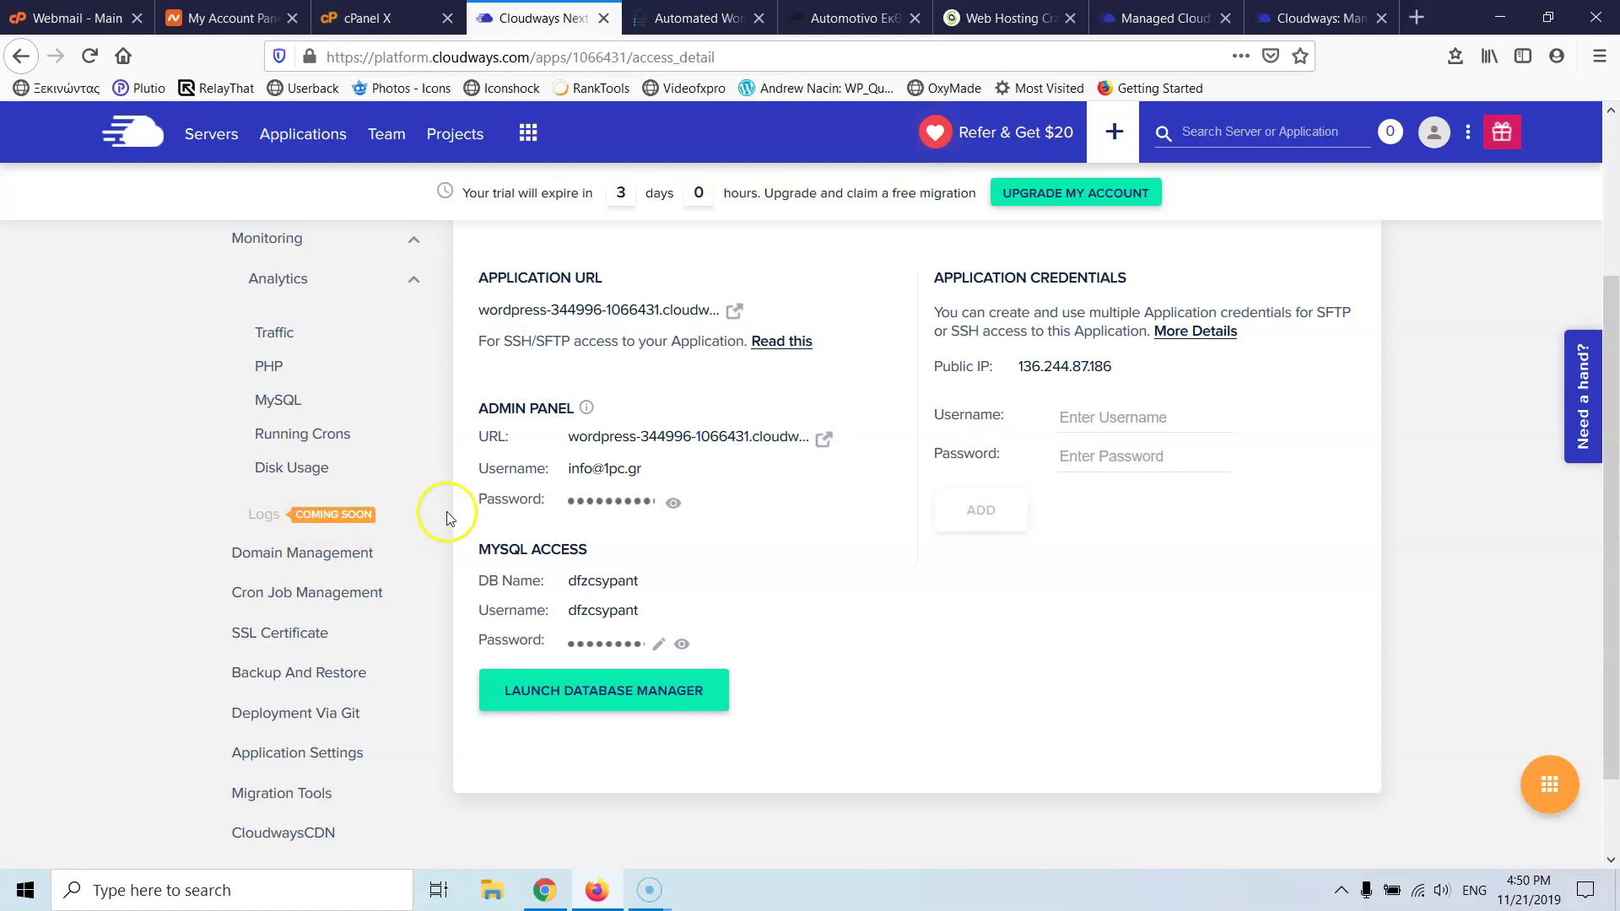
left_click(276, 558)
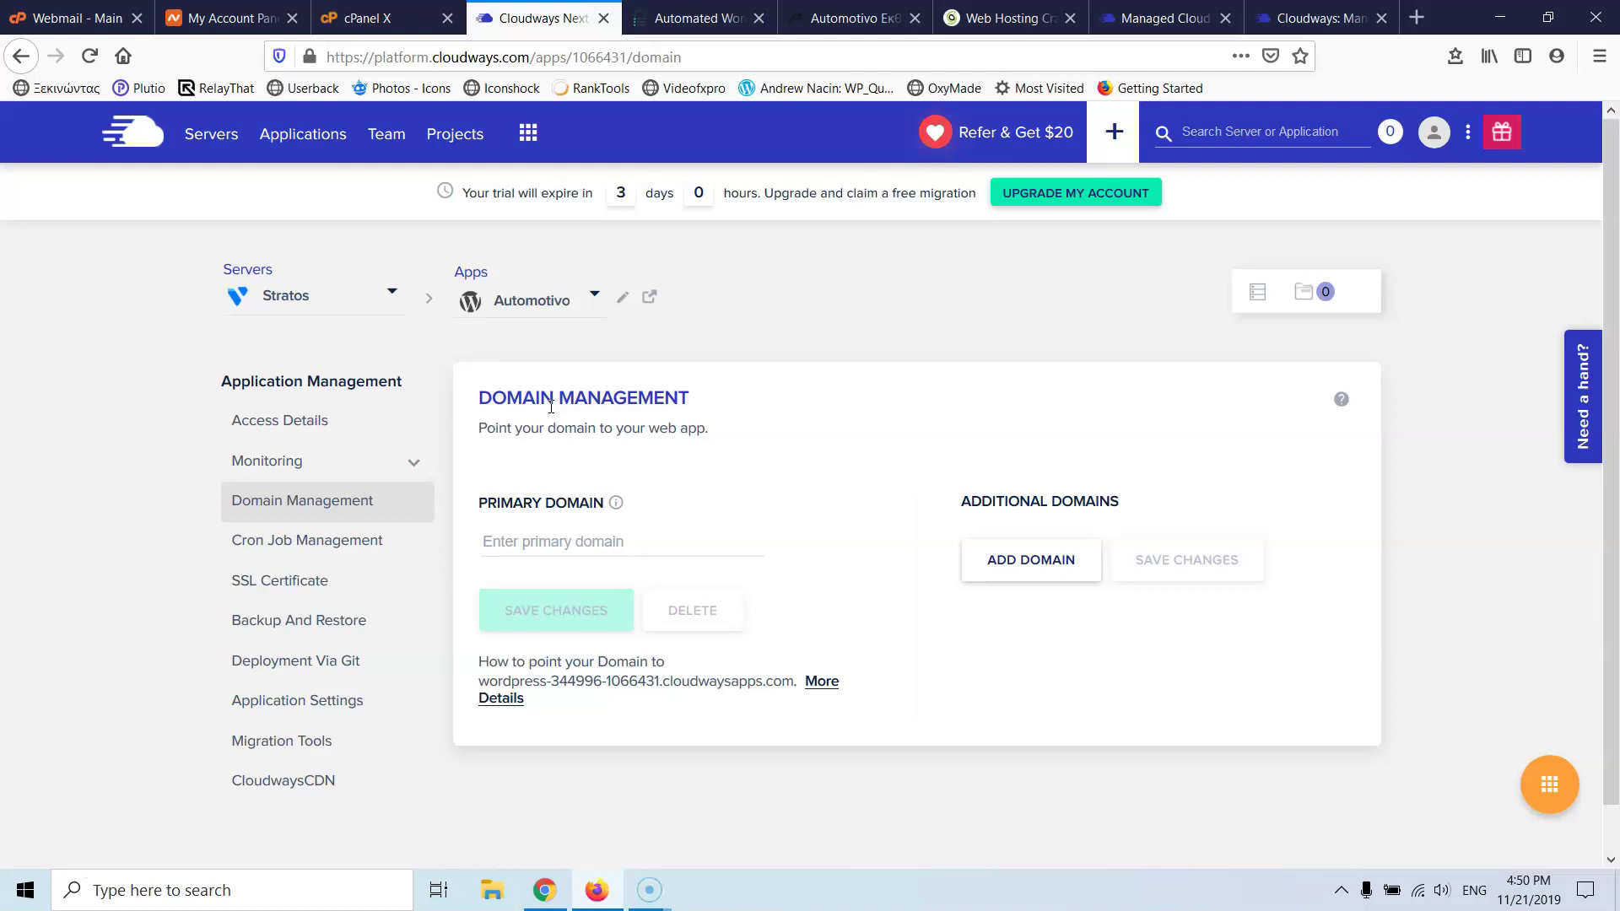
- Enter drgdthdh.gr as the Automotivo app's primary domain and save
left_click(542, 549)
type("drgdthdh")
left_click(563, 631)
type(".gr")
left_click(569, 620)
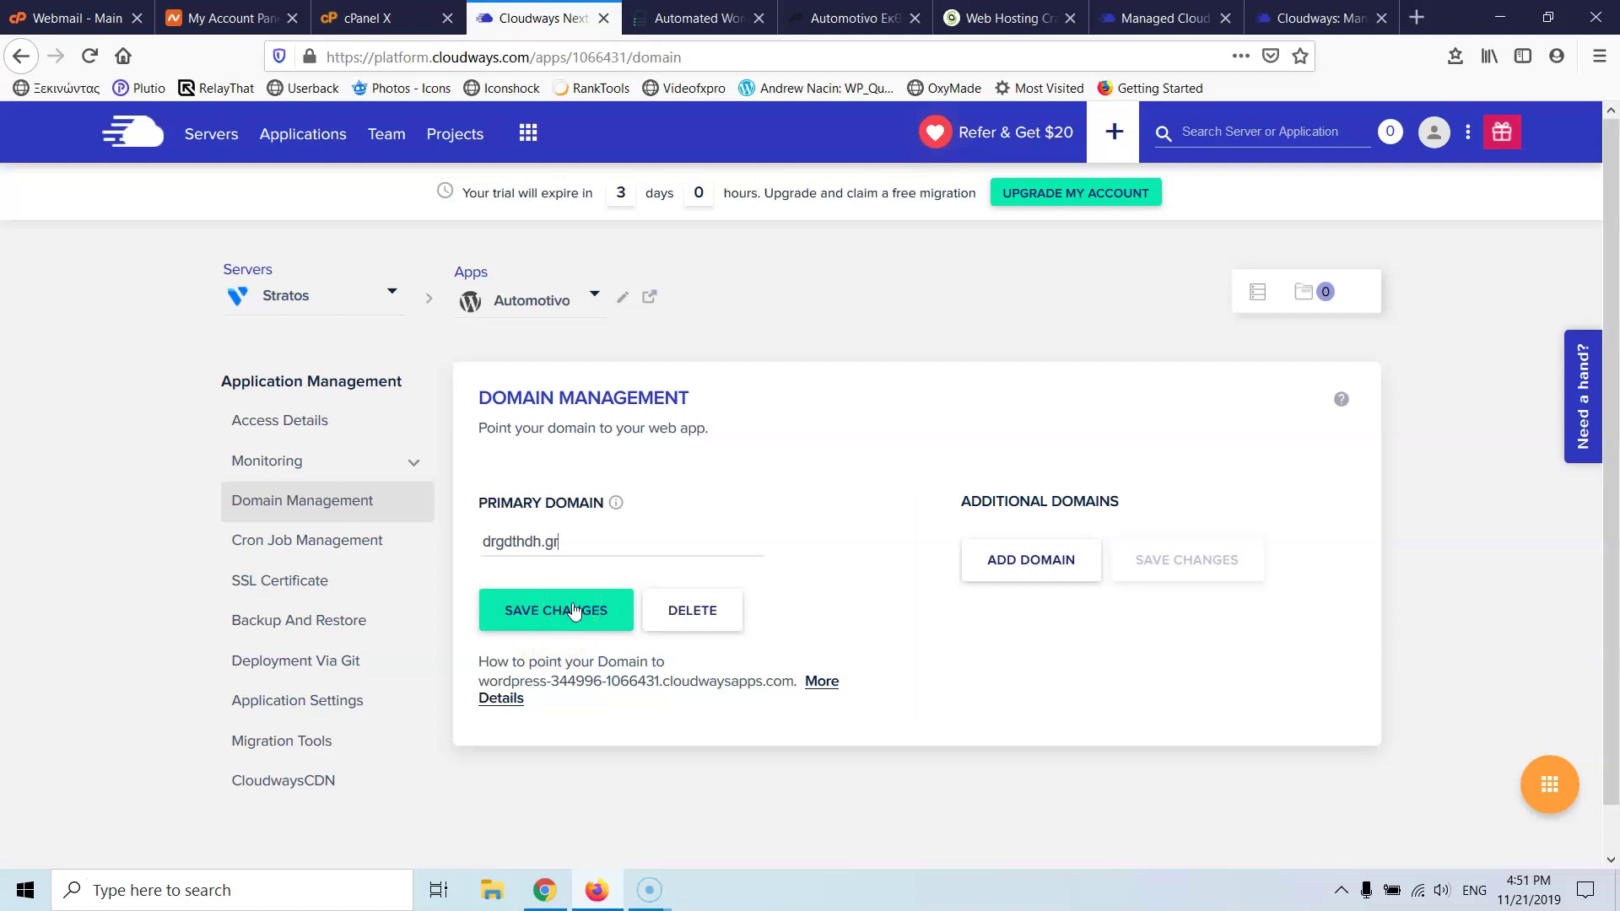
left_click(587, 543)
- Highlight the ADDITIONAL DOMAINS heading to point it out
left_click_drag(951, 500, 1134, 497)
left_click(1135, 498)
left_click_drag(960, 502, 1157, 516)
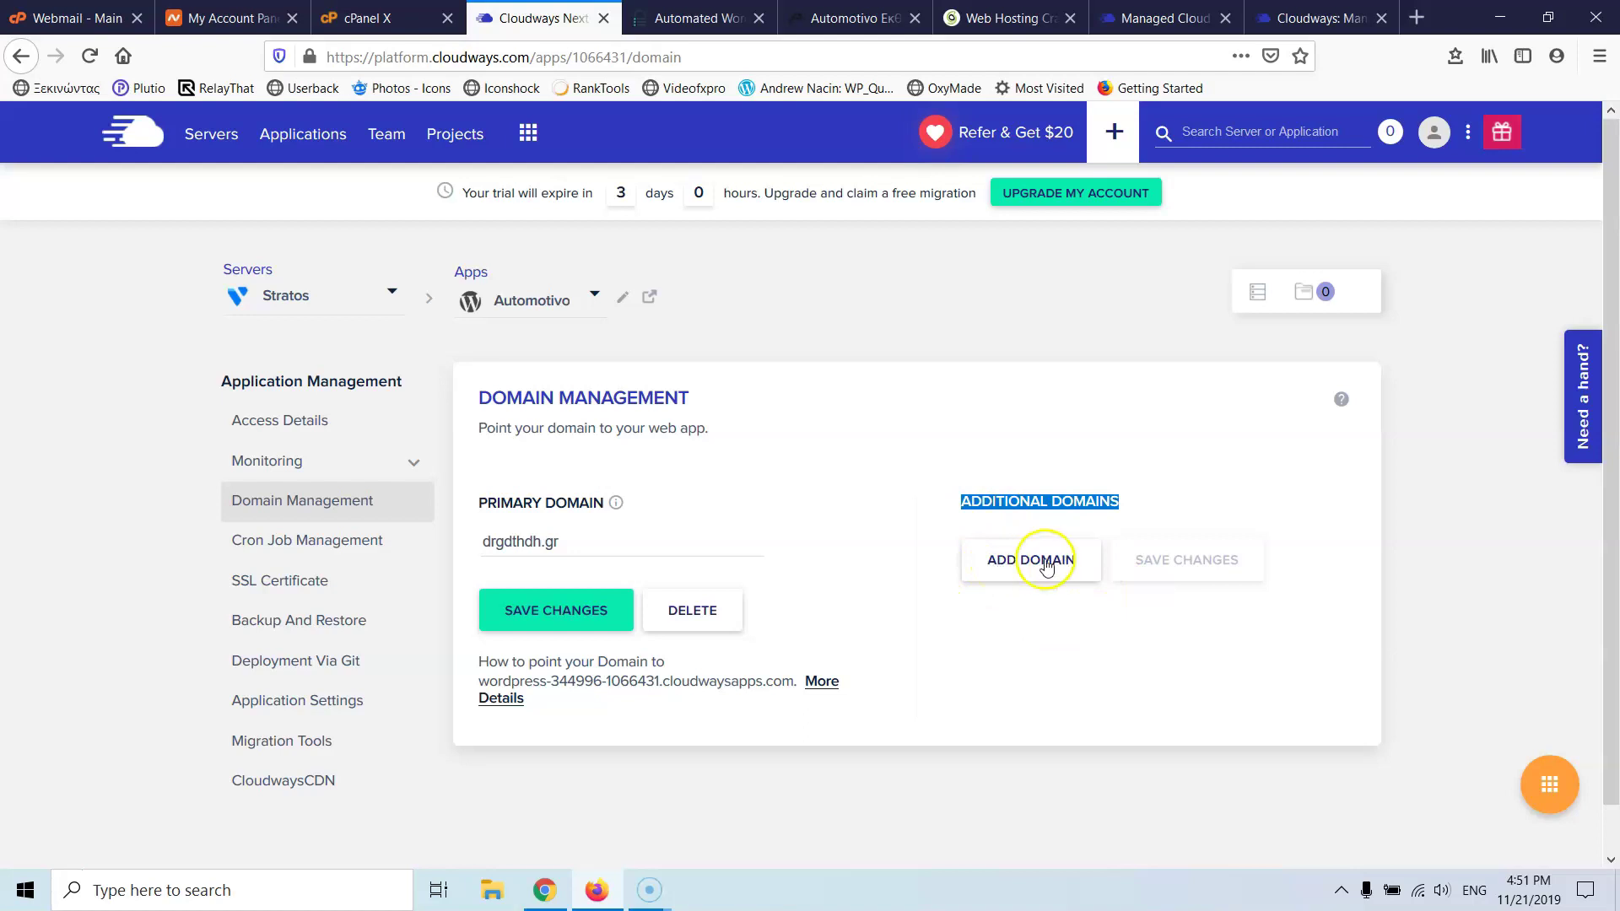
- Go to Cron Job Management for the Automotivo app
left_click(327, 544)
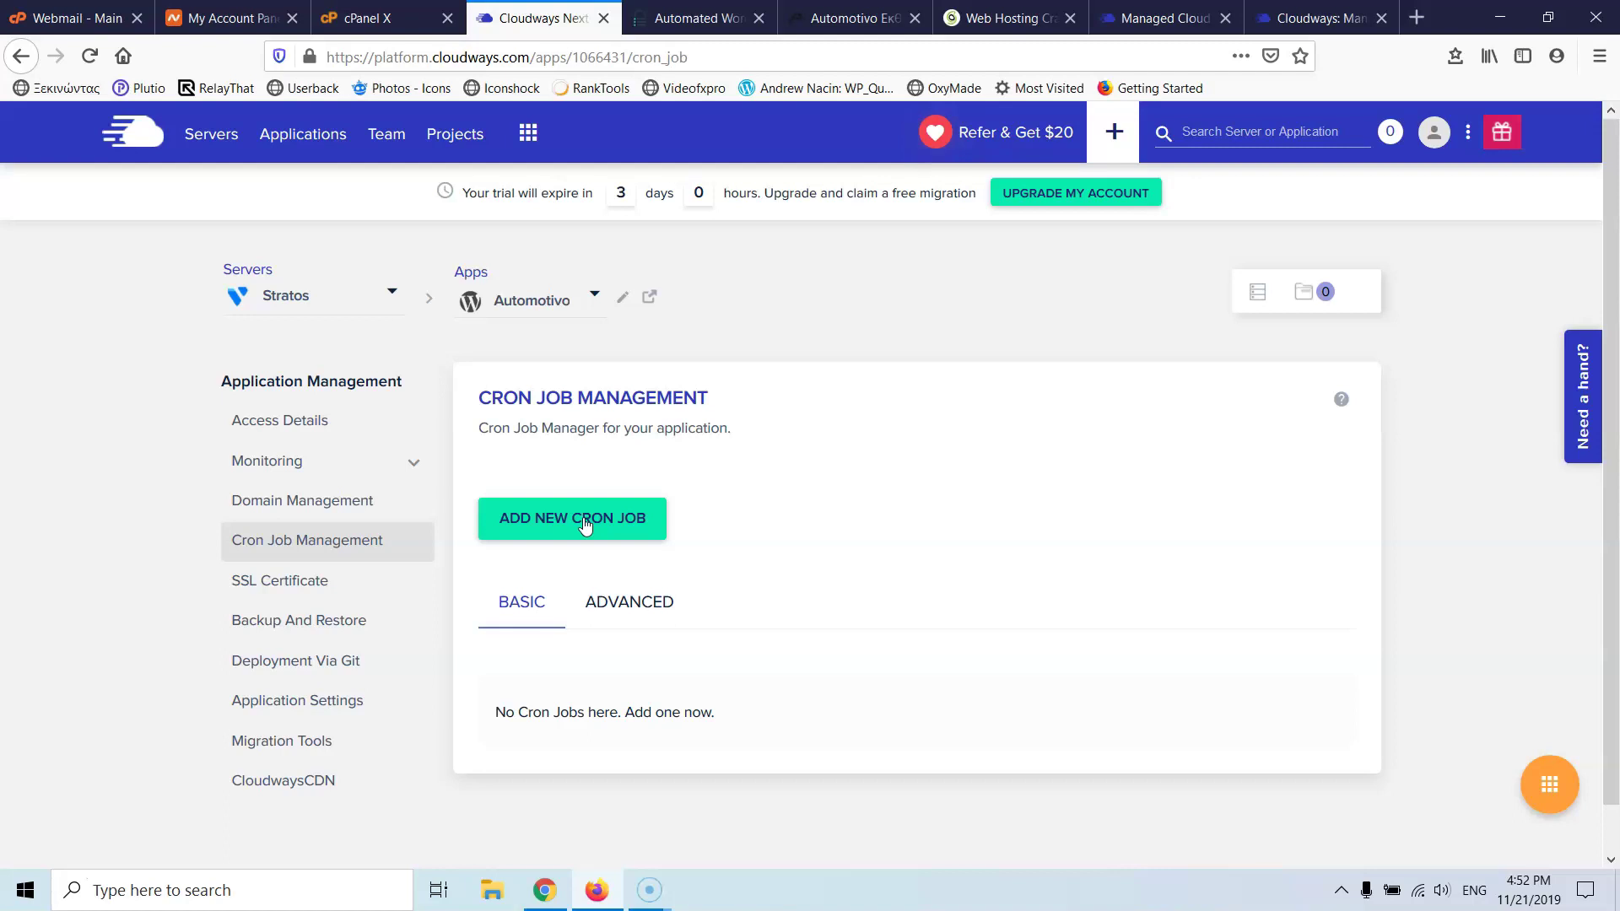
- Try twice to add a new cron job, ending on the Let's Encrypt SSL Management page
left_click(586, 523)
left_click(553, 519)
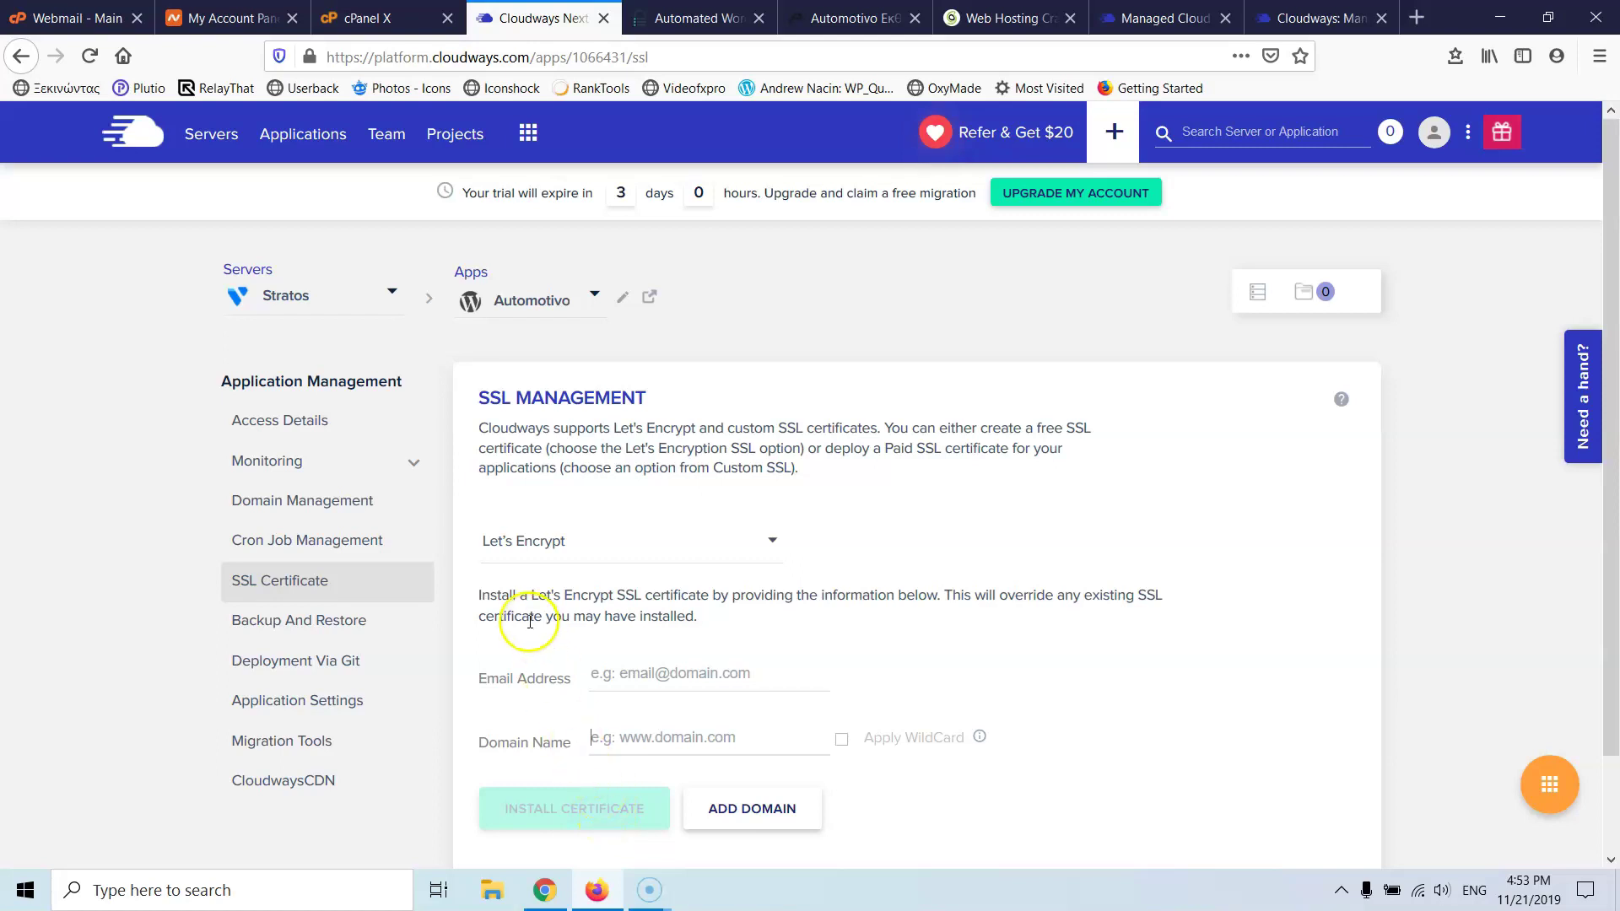
- Visit Backup And Restore, then Deployment Via Git for the Automotivo app
left_click(312, 622)
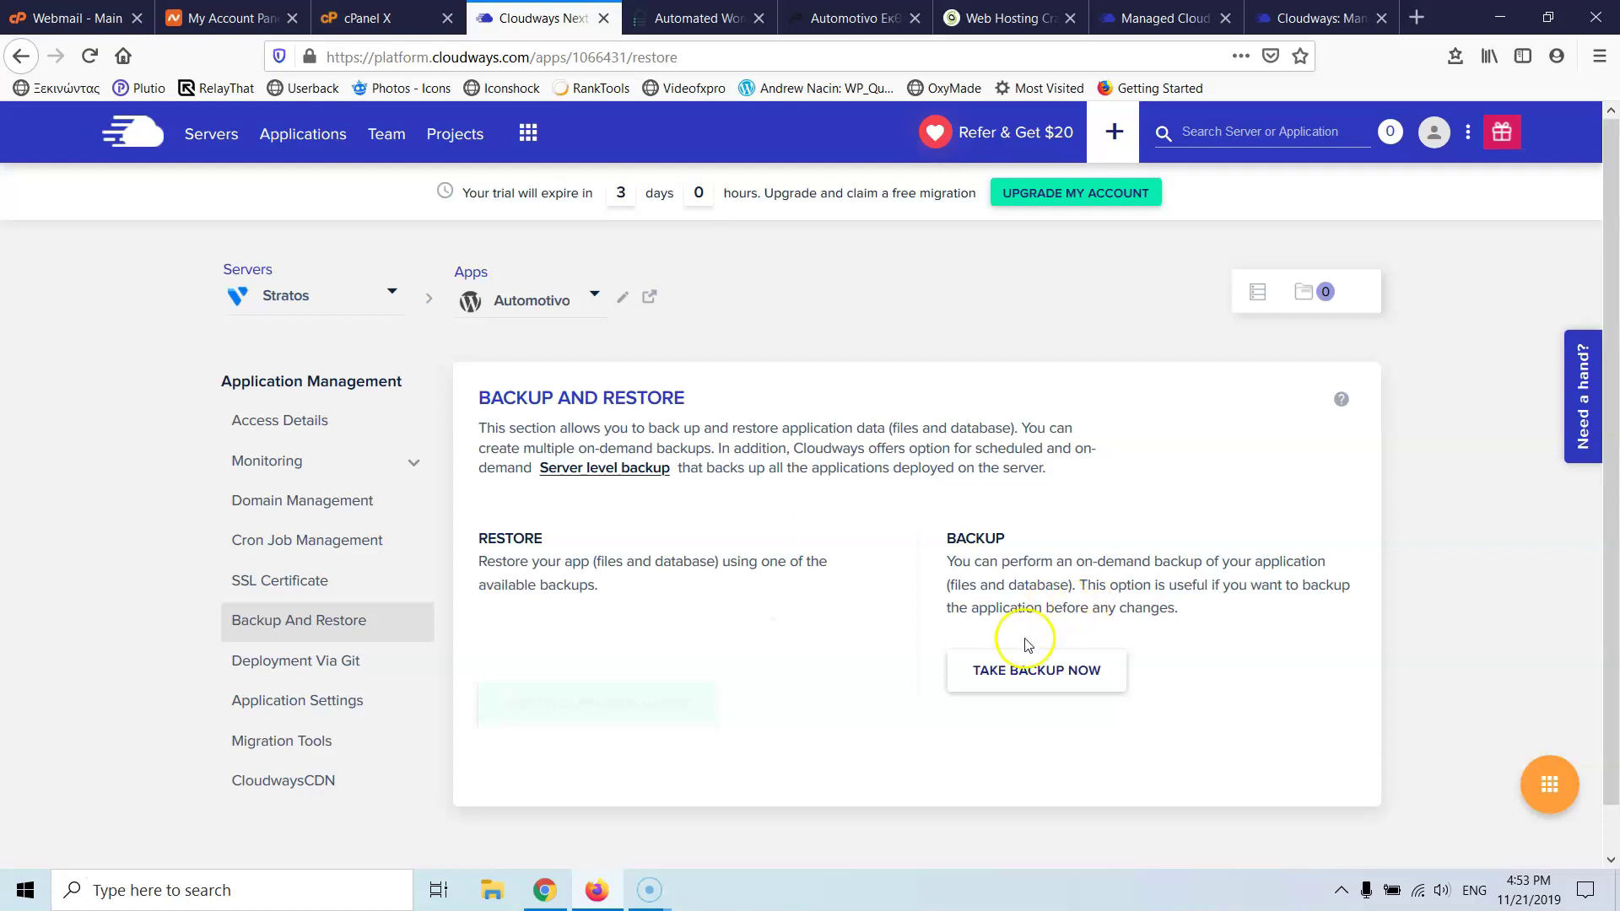
left_click(334, 671)
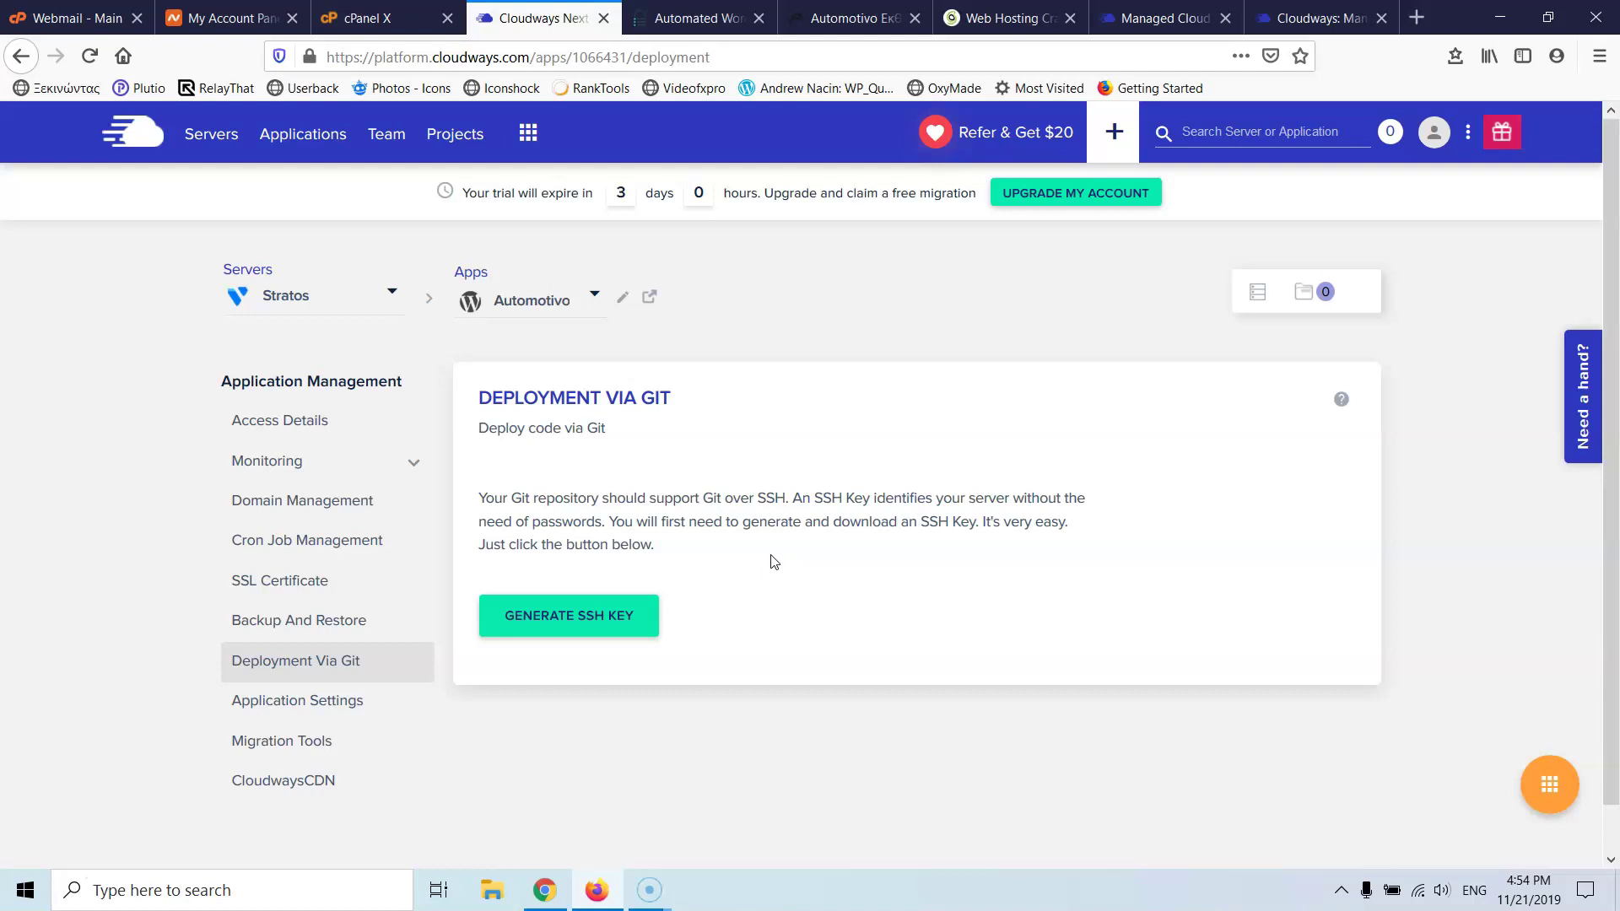
- Open the Automotivo app's Application Settings page from the Application Management sidebar
left_click(331, 707)
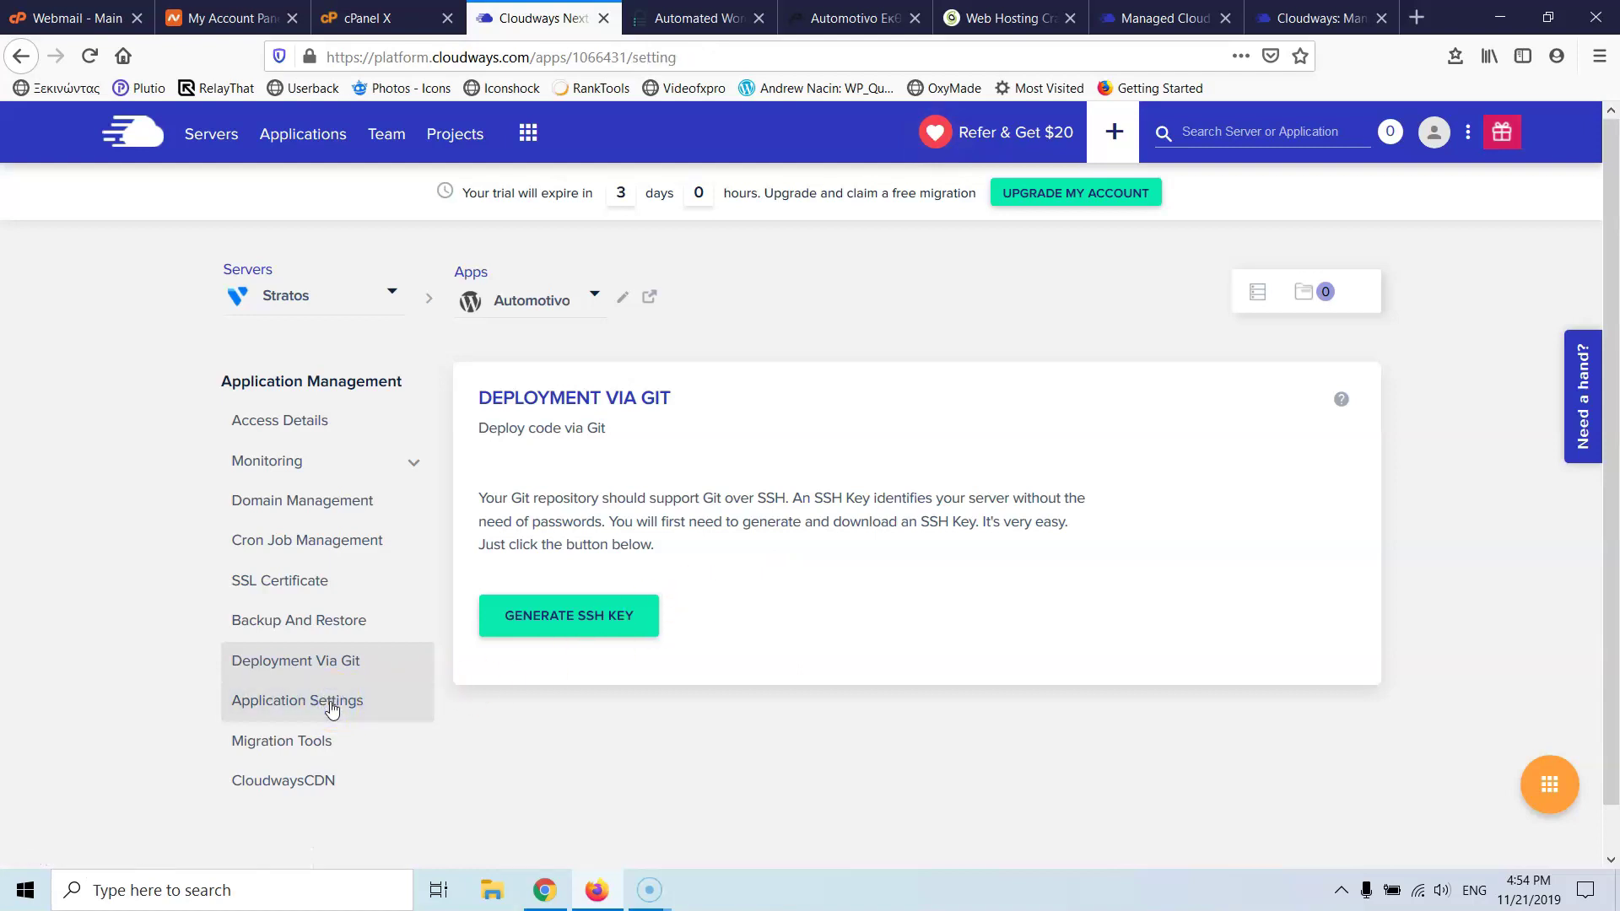
- Open the Automotivo app's PHP FPM Settings editor and scroll through its directives
left_click(685, 601)
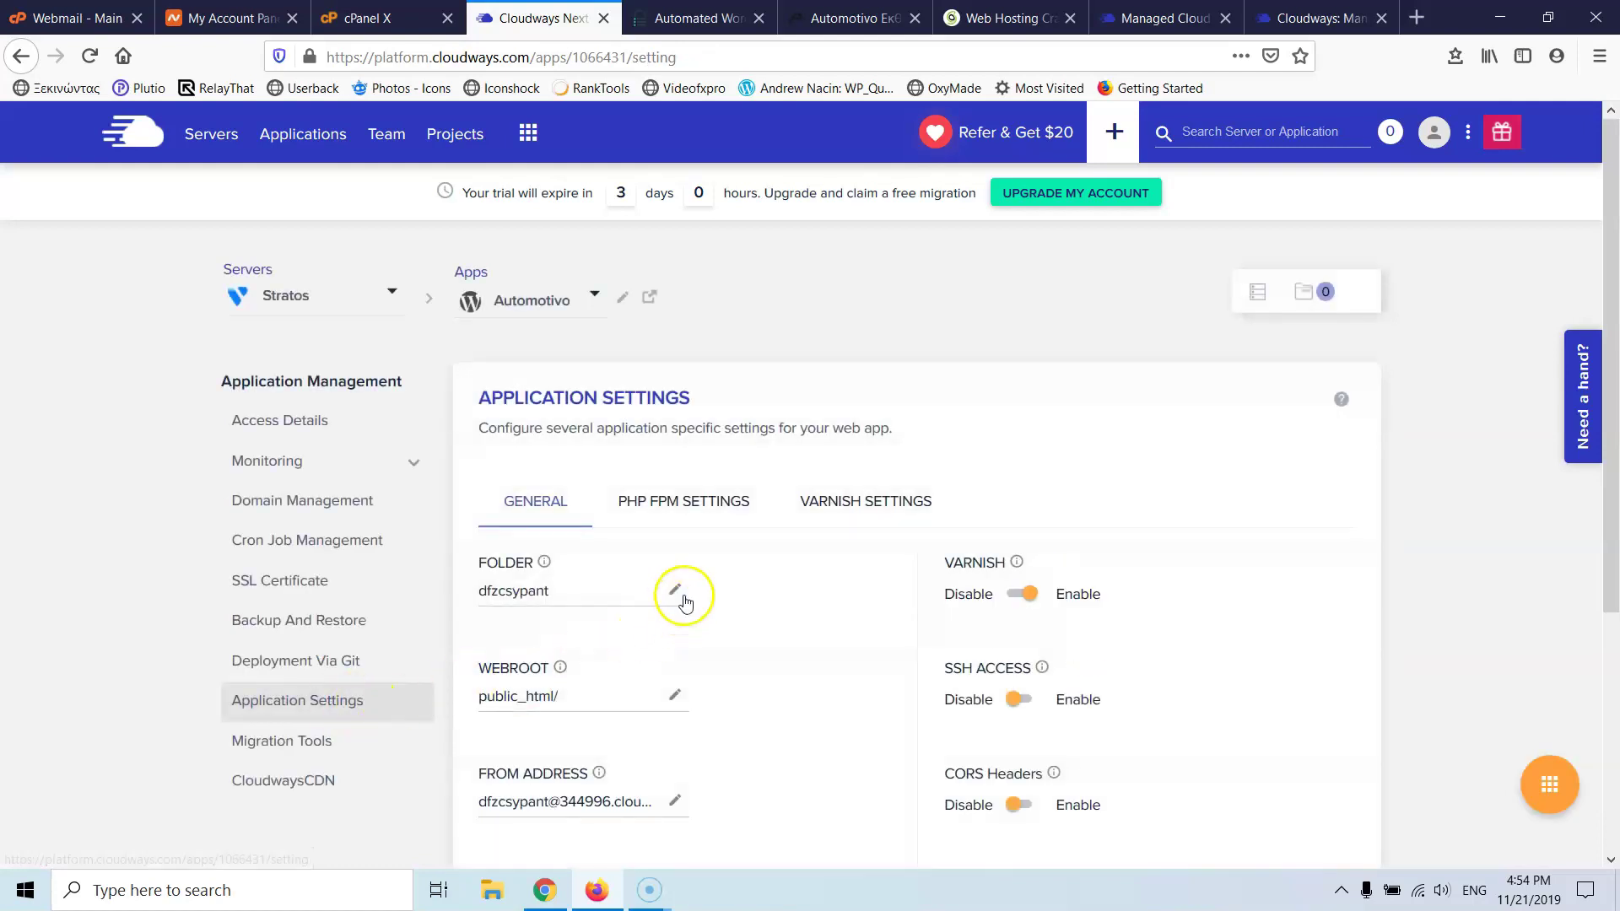
scroll(684, 602, "down", 3)
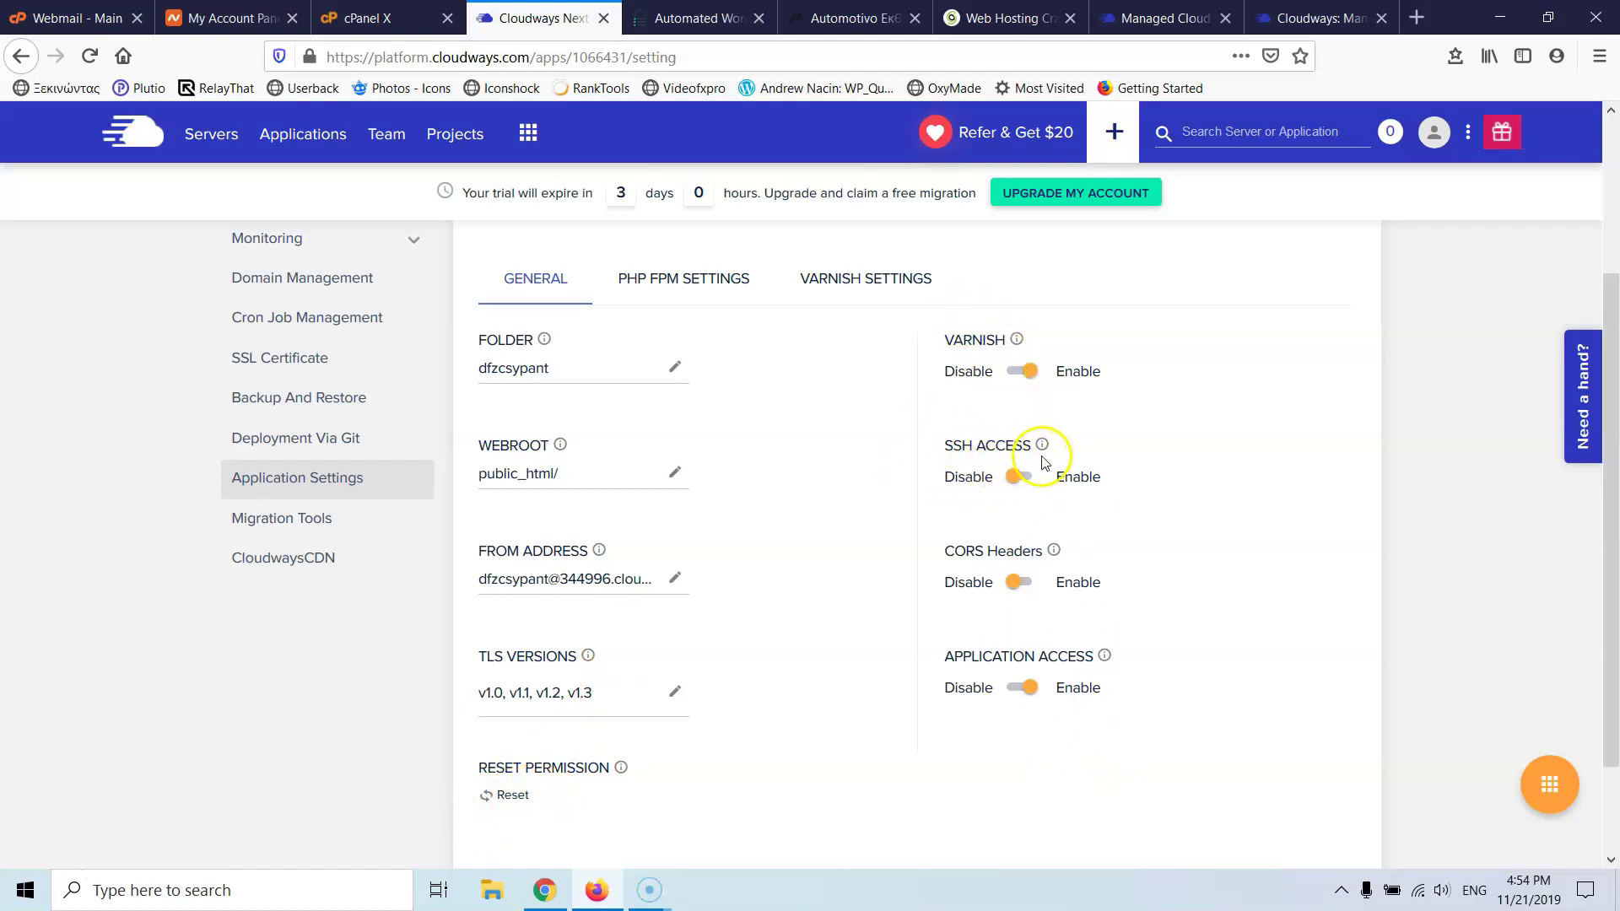
left_click(696, 287)
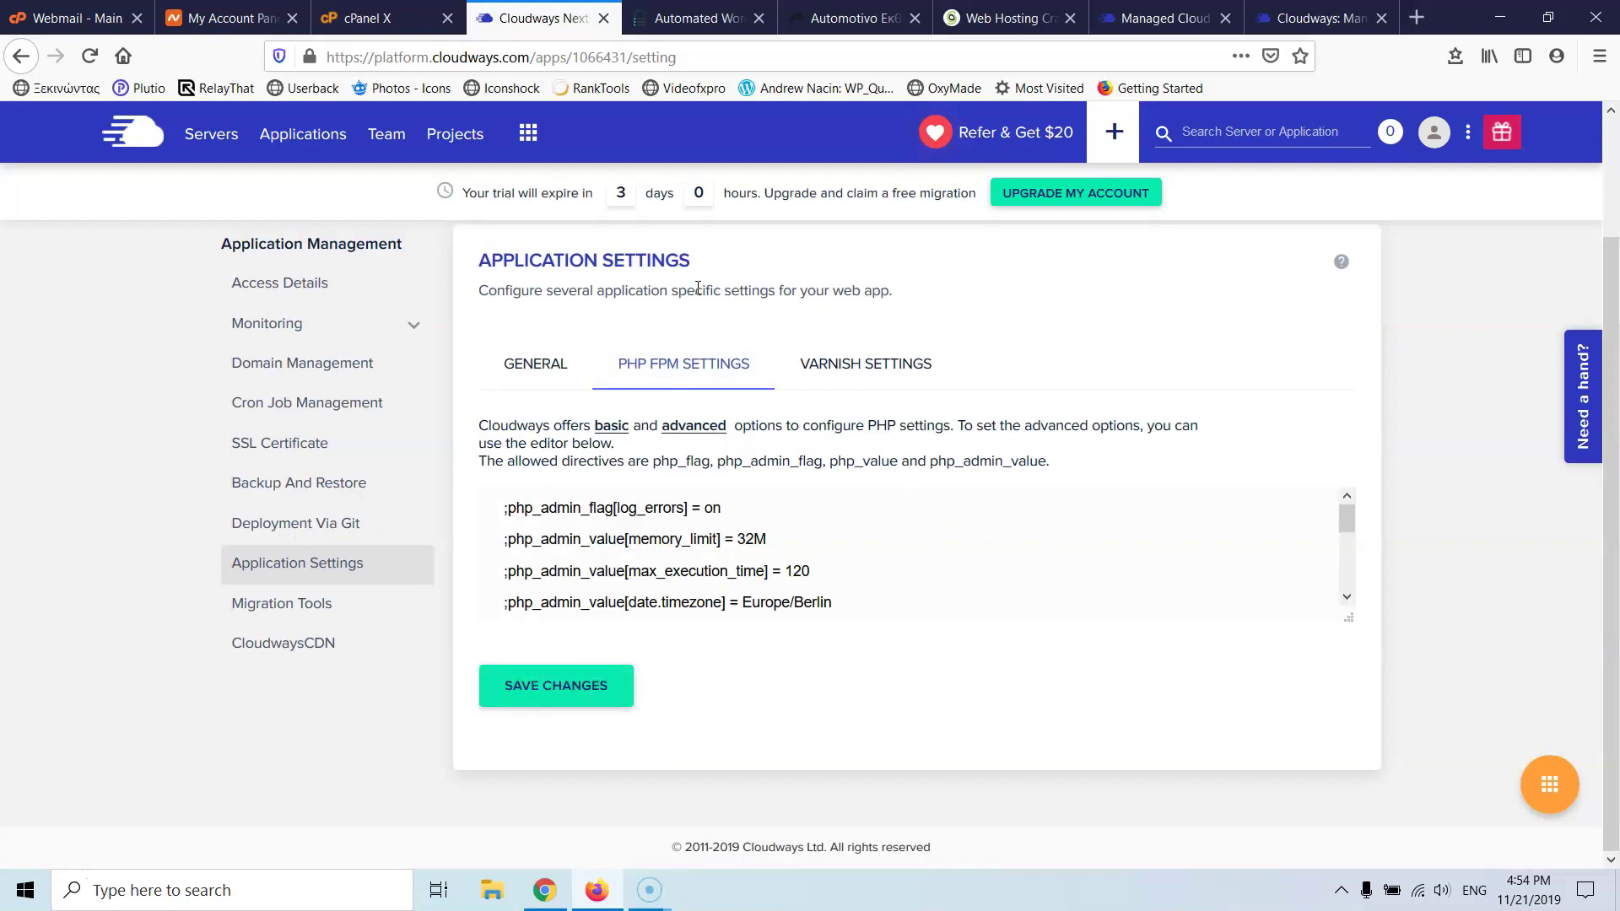
scroll(599, 515, "down", 2)
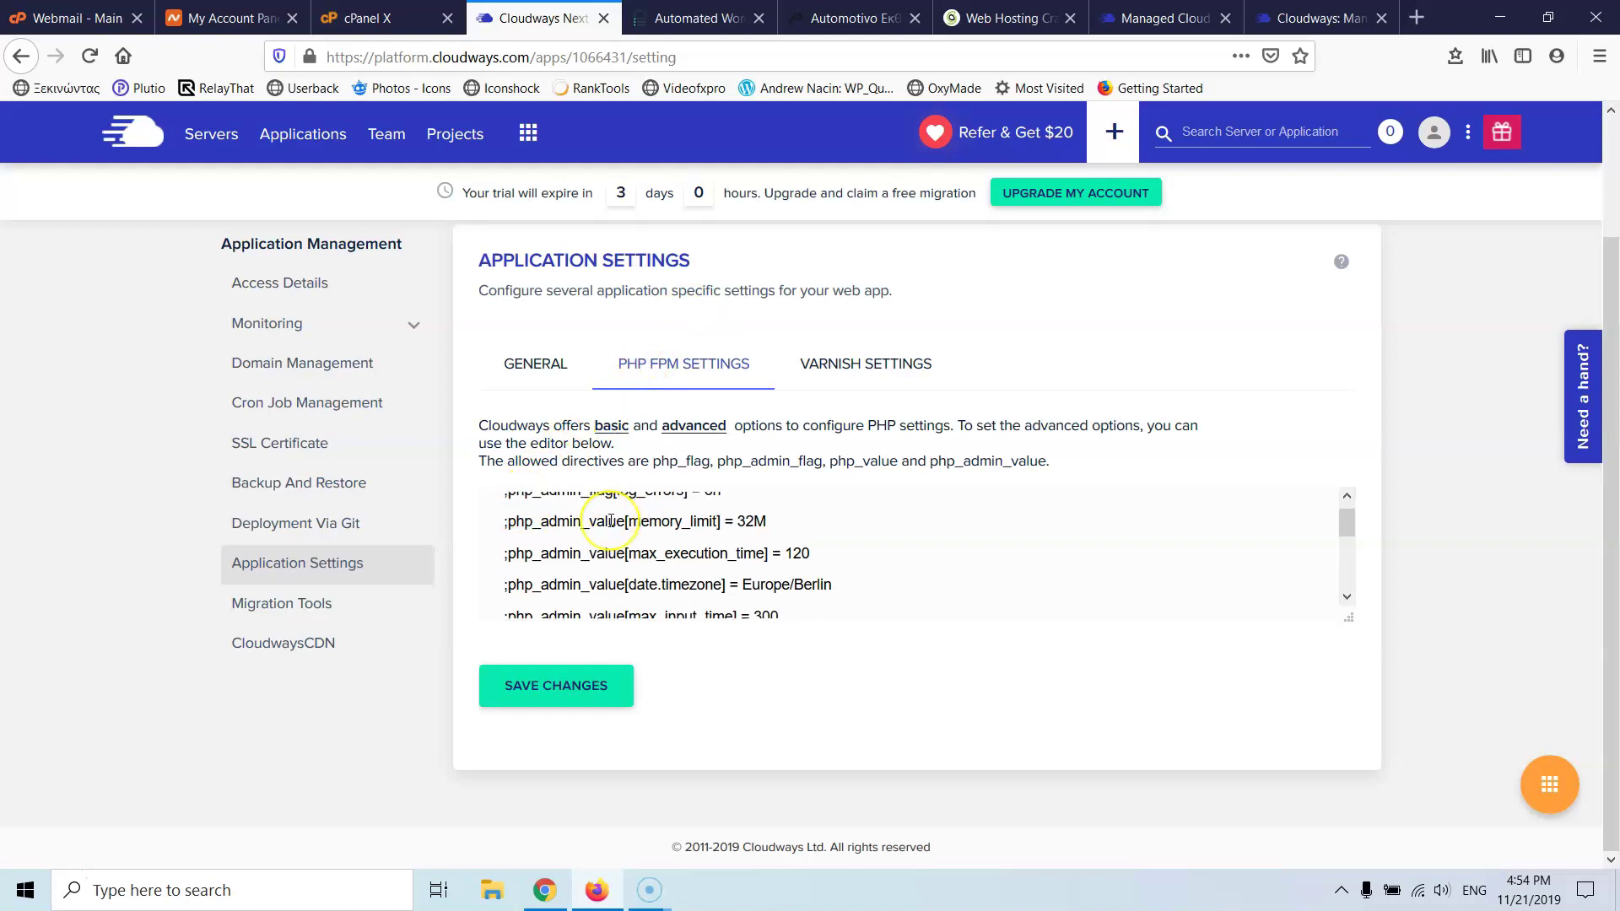
scroll(611, 520, "down", 2)
scroll(611, 520, "up", 2)
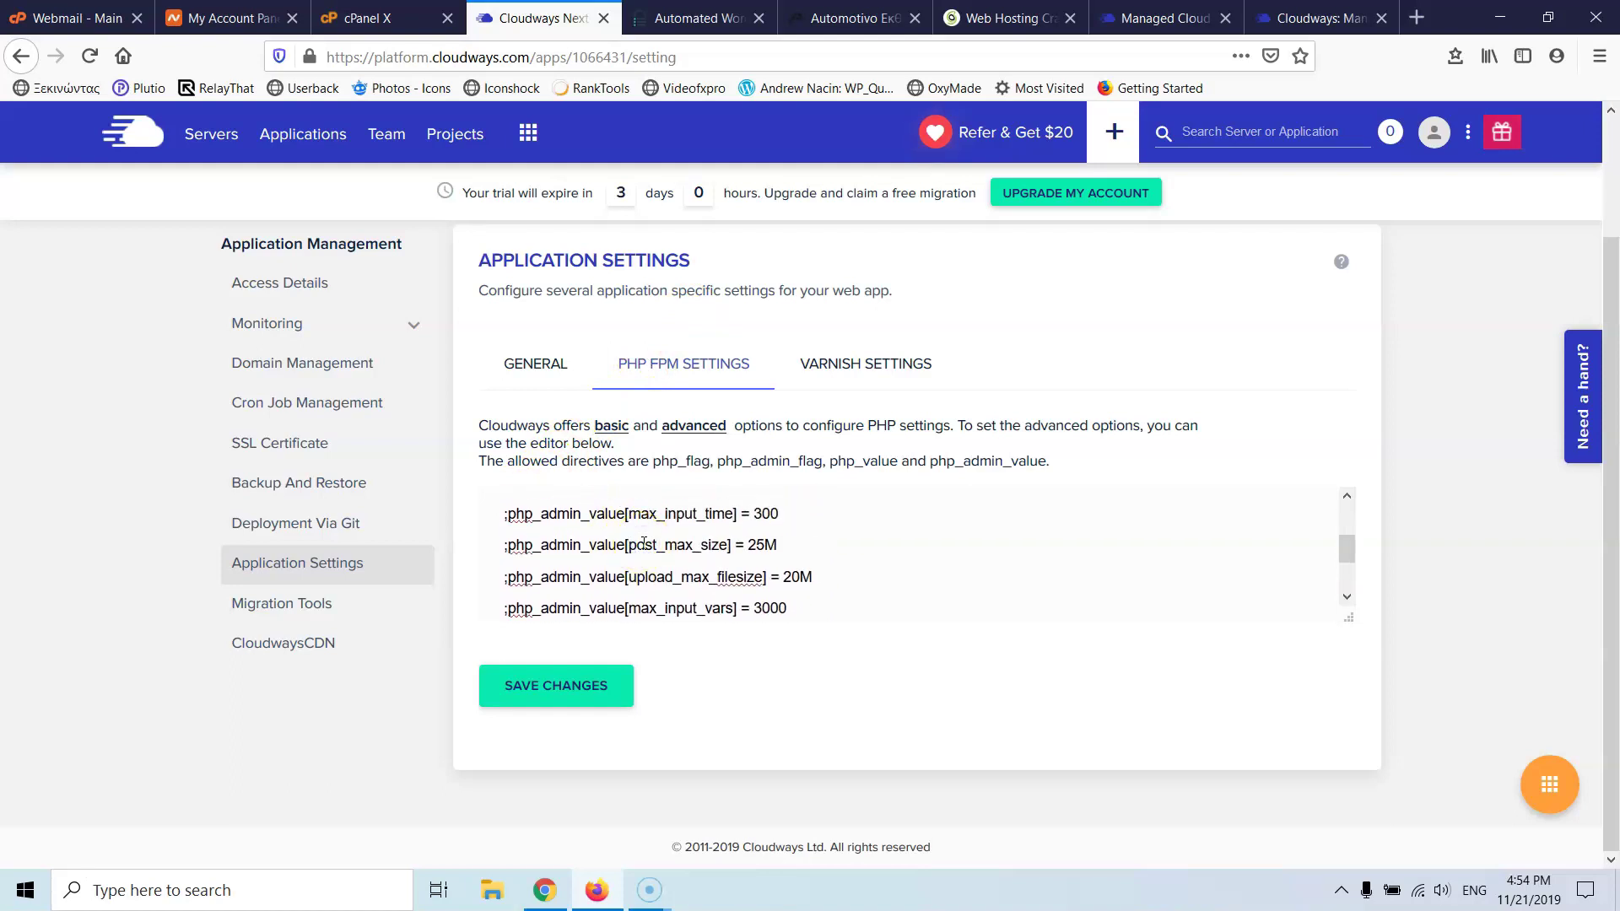
- Examine the post_max_size, memory_limit and upload_max_filesize directives in the PHP-FPM editor
left_click(644, 544)
scroll(770, 540, "up", 2)
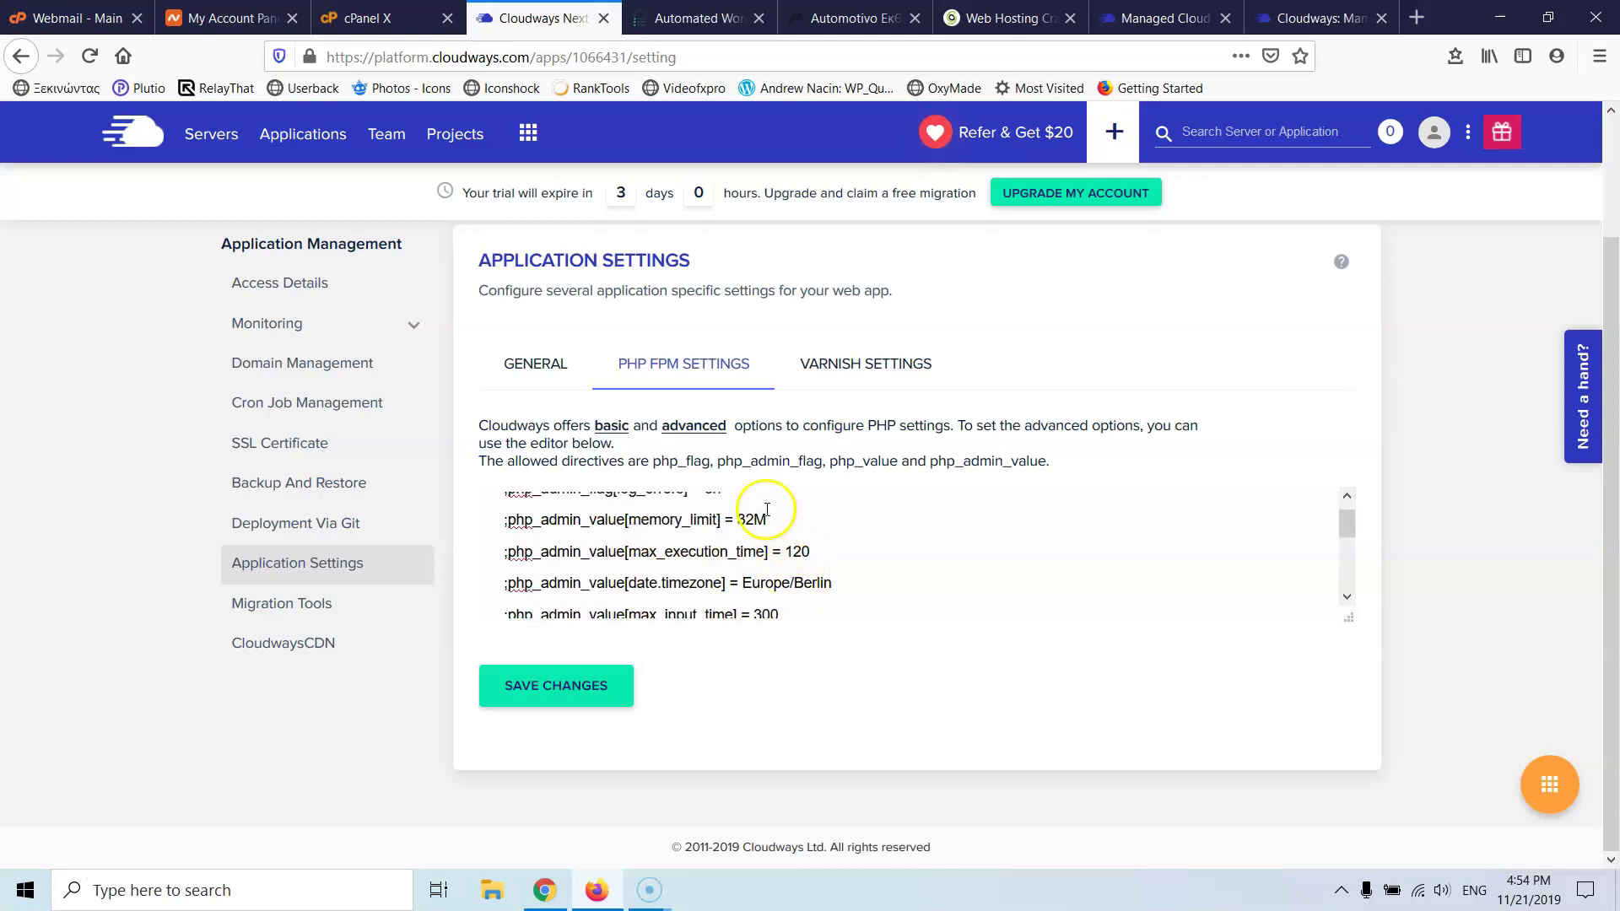
scroll(738, 547, "up", 1)
scroll(738, 547, "down", 5)
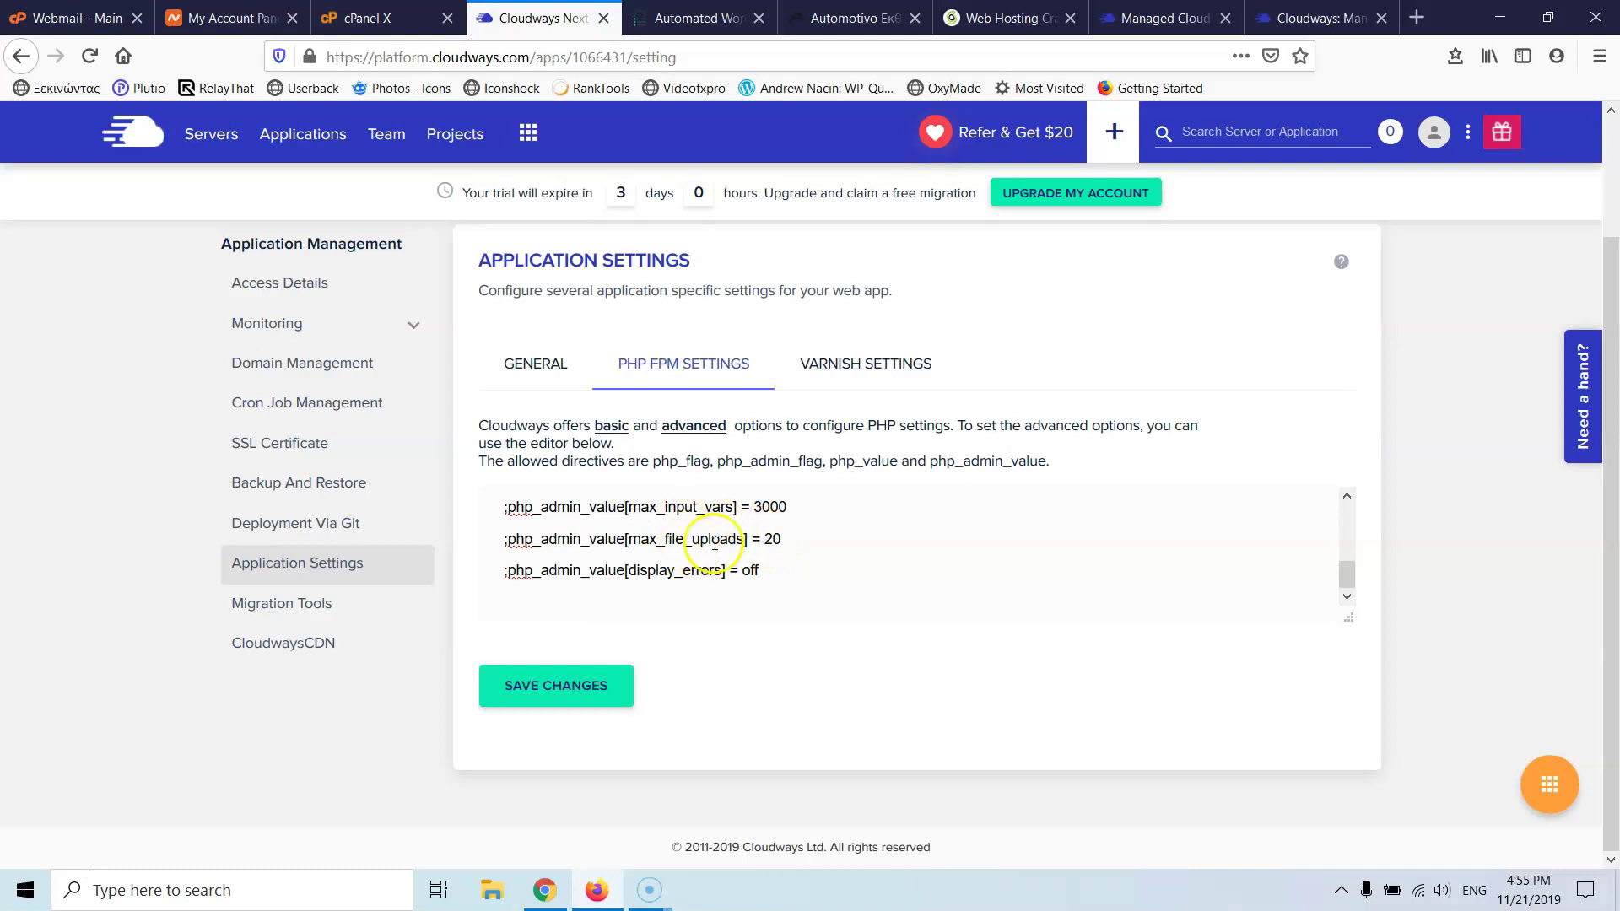
scroll(768, 522, "up", 3)
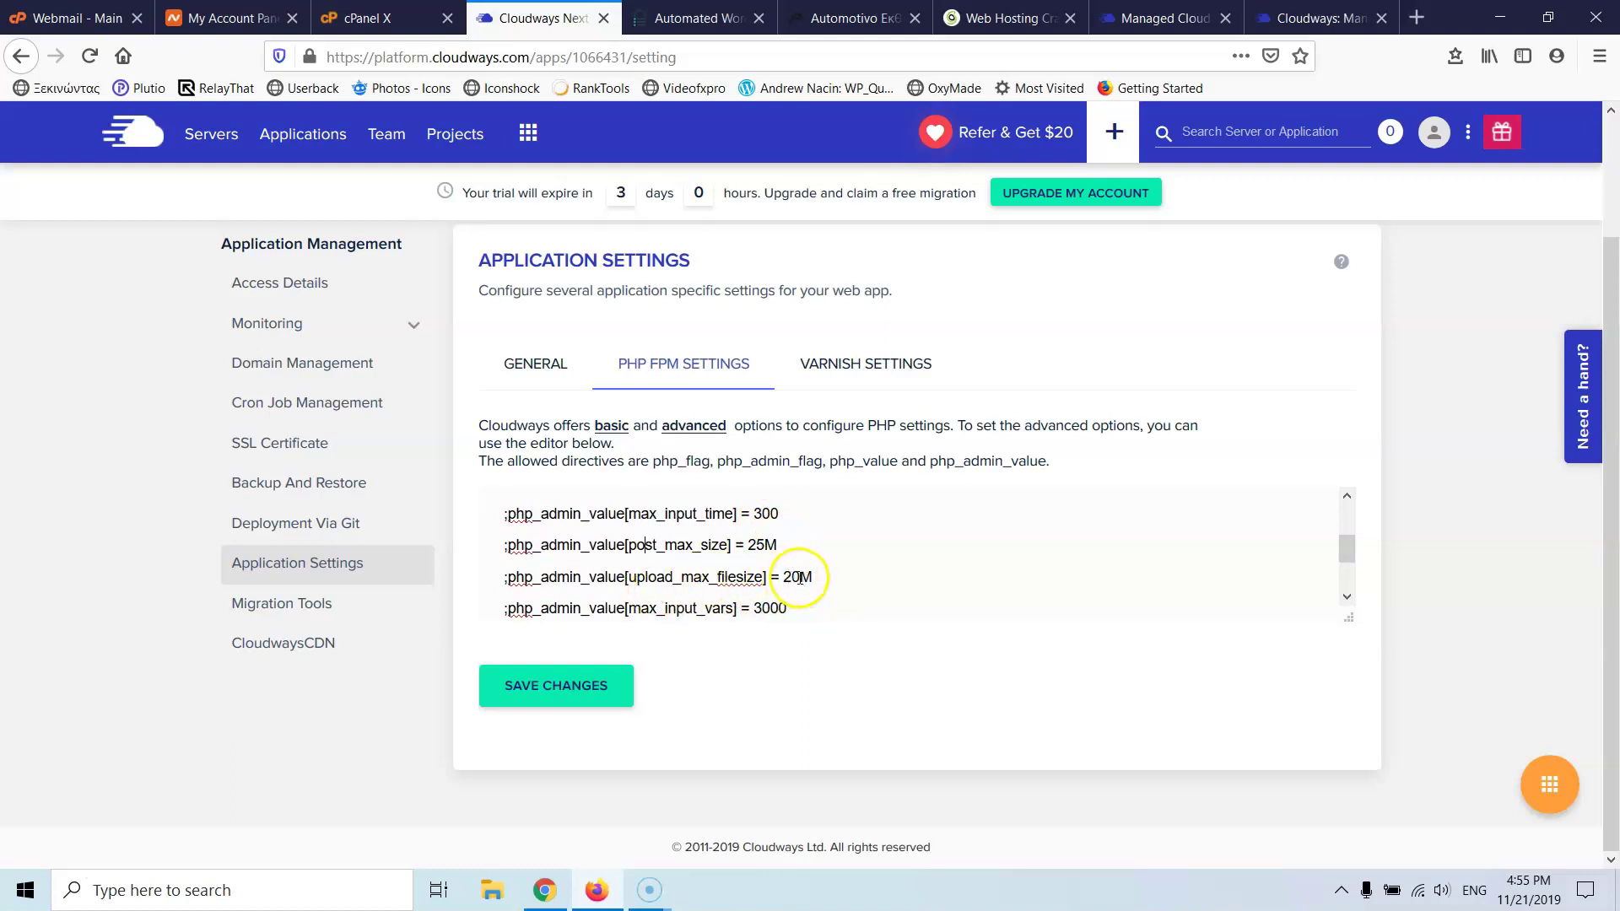
scroll(789, 577, "up", 1)
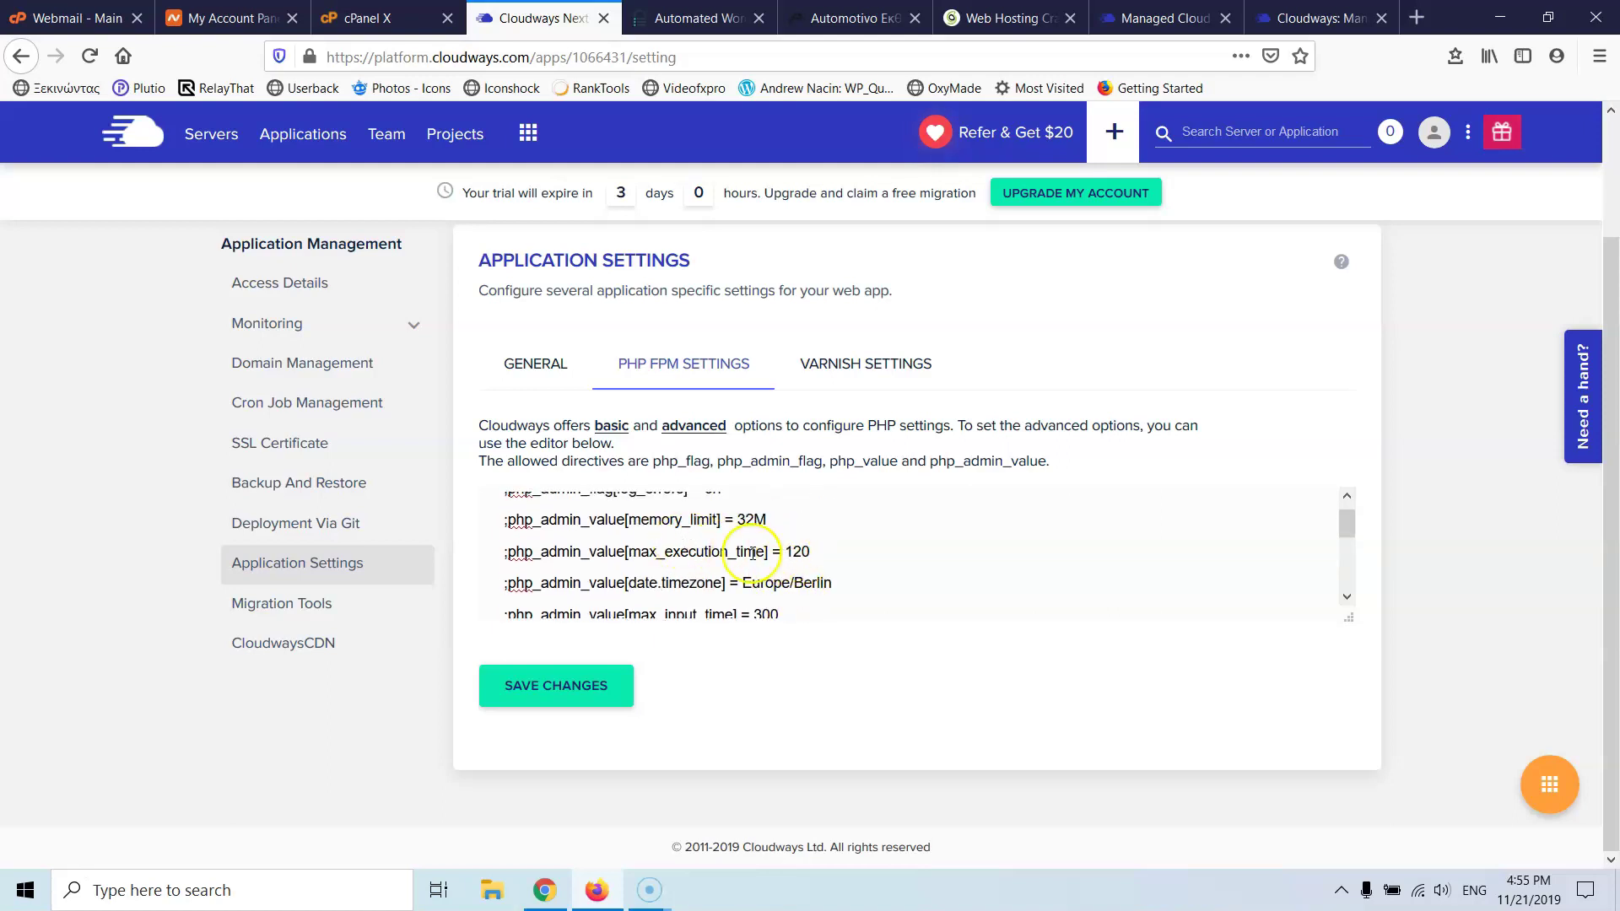
scroll(818, 546, "up", 1)
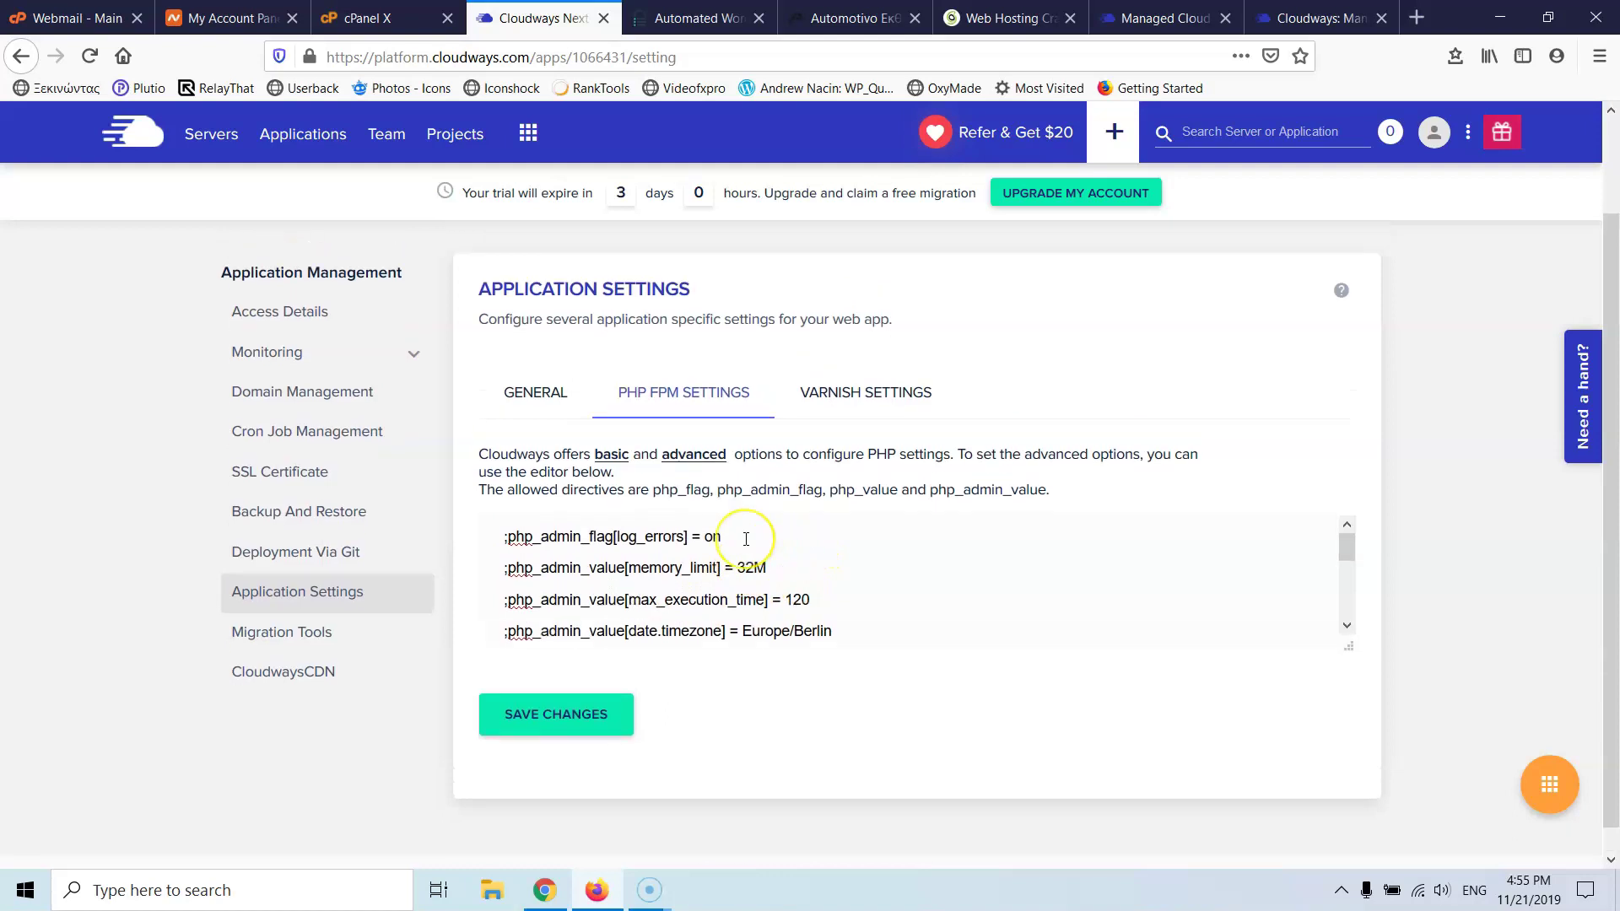
scroll(844, 569, "down", 5)
scroll(801, 563, "up", 2)
scroll(793, 561, "up", 3)
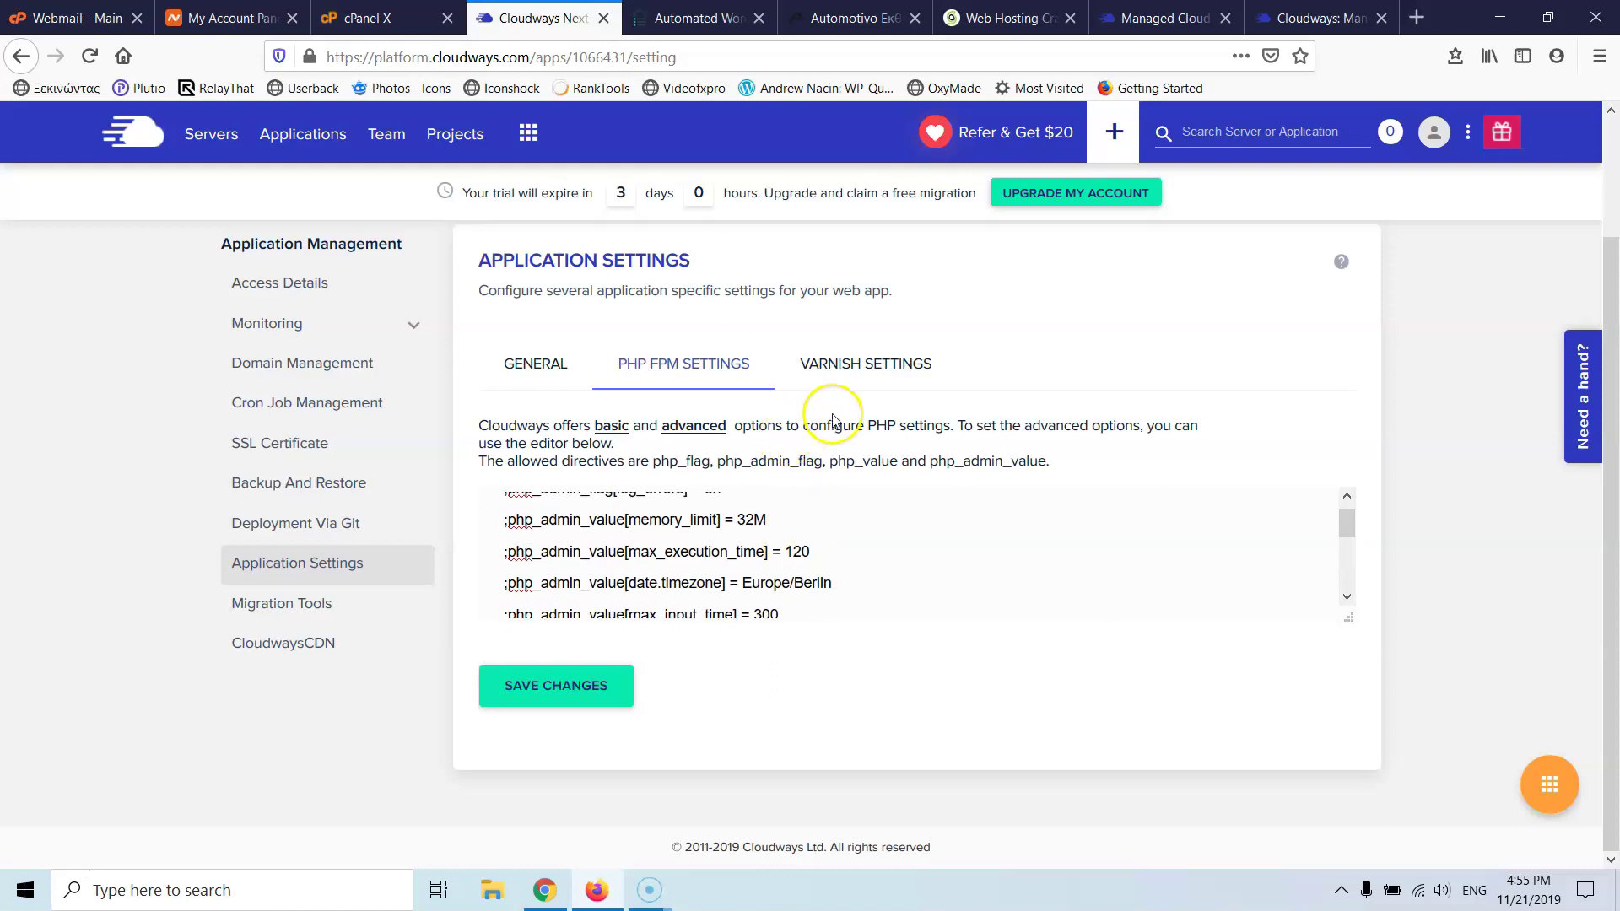
- Glance at General settings, return to PHP-FPM, then show the empty Varnish settings
left_click(556, 378)
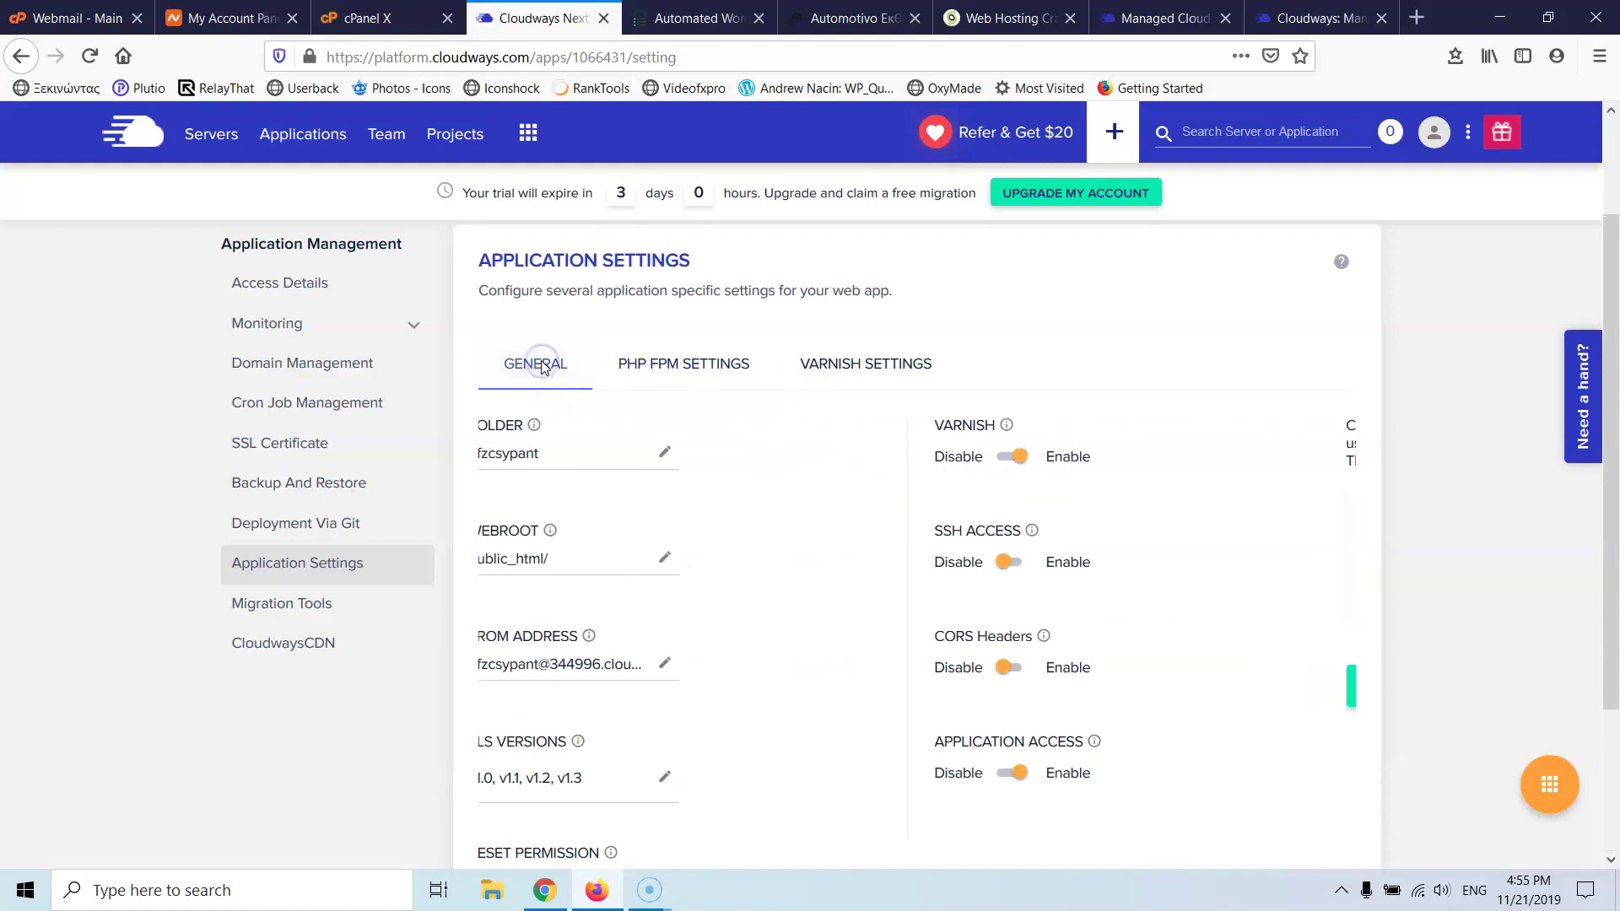
left_click(691, 365)
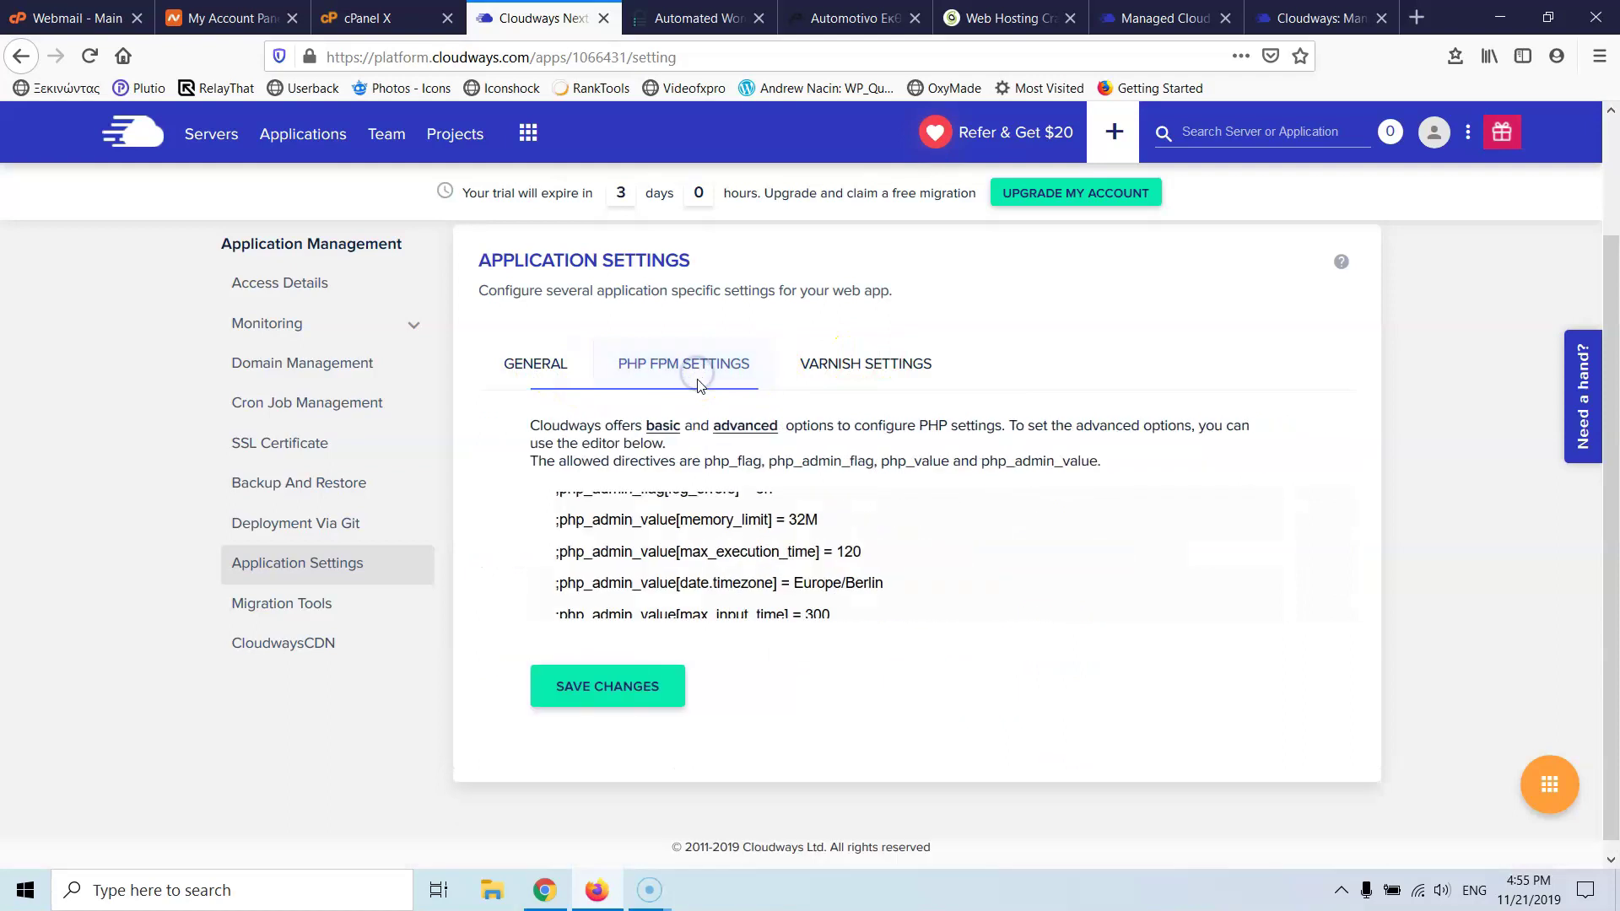
scroll(857, 736, "up", 1)
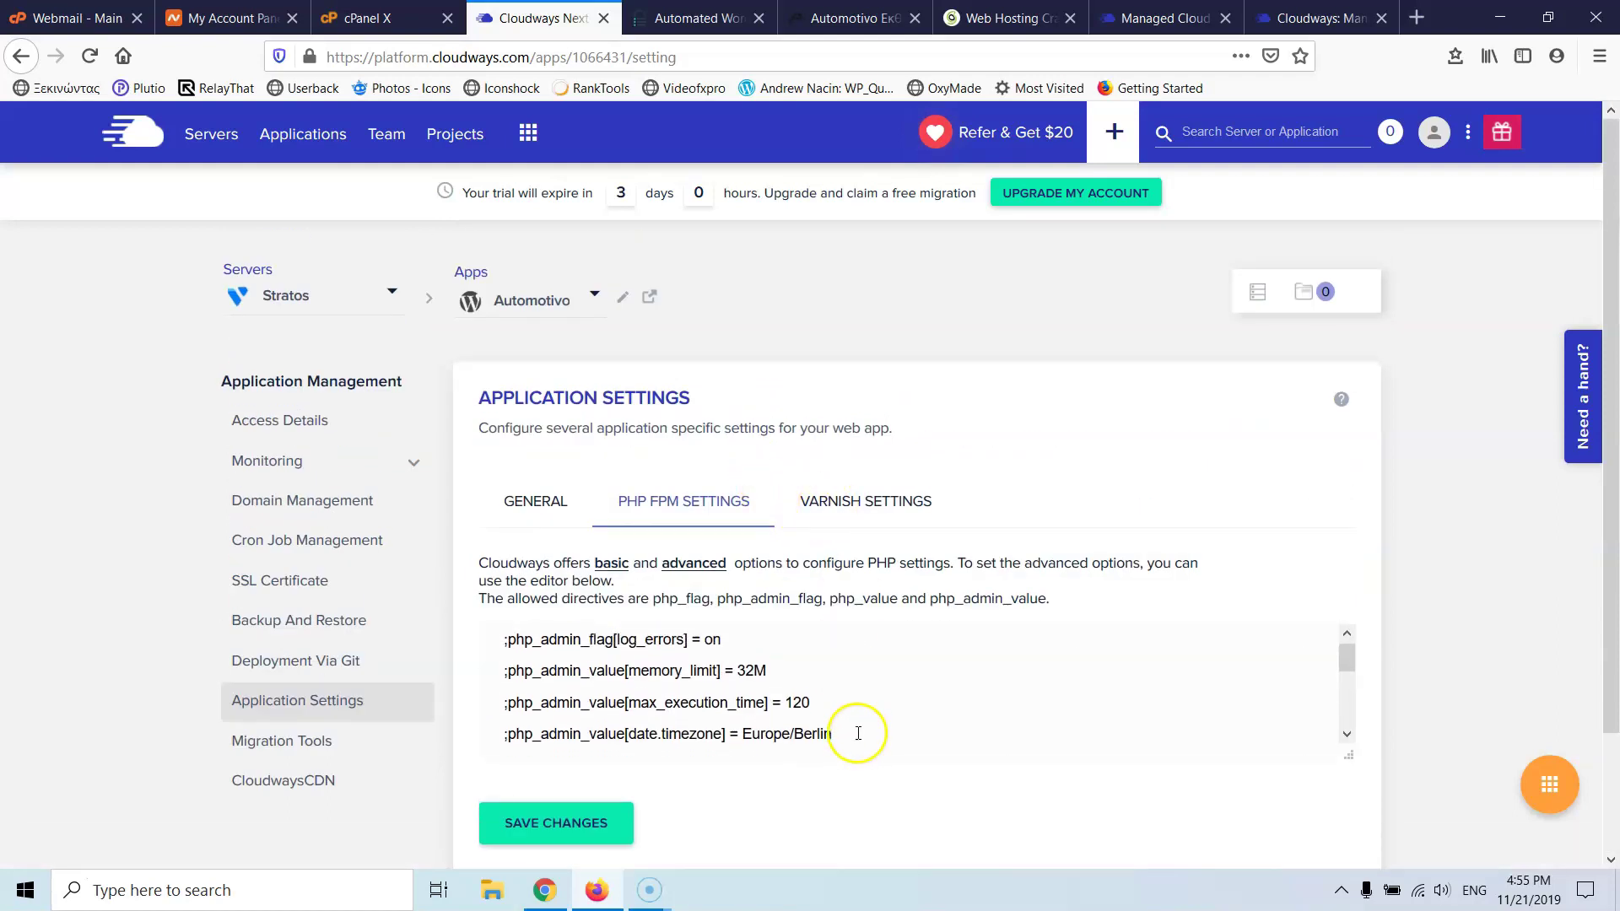
left_click(869, 498)
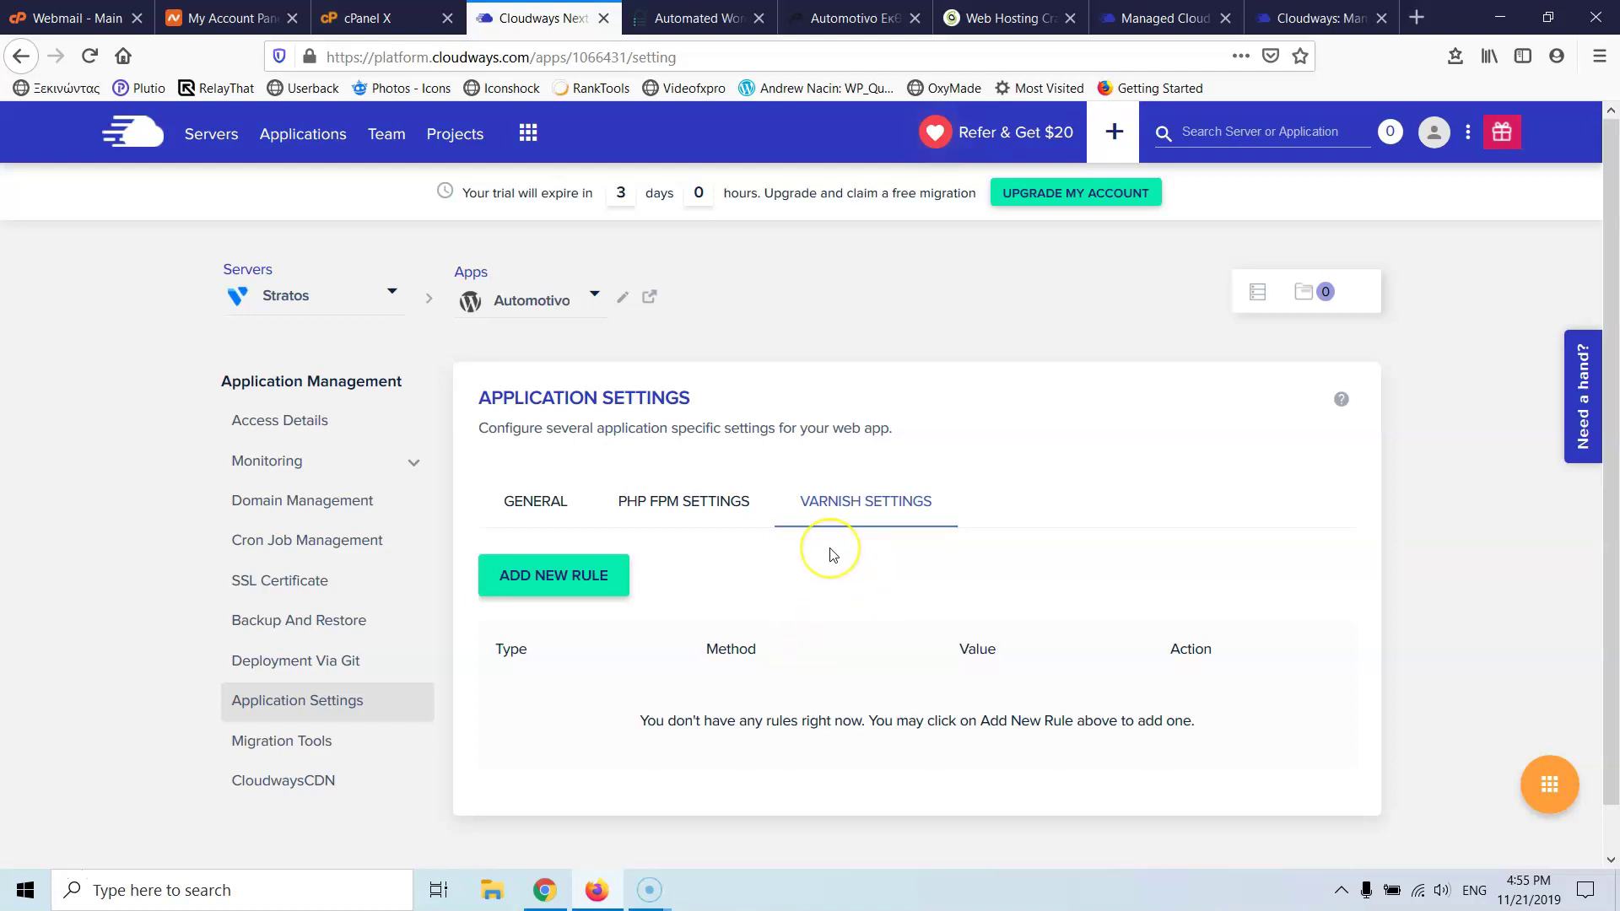
- Open the Automotivo app's Migration Tools page offering the WordPress Migration plugin download
left_click(278, 748)
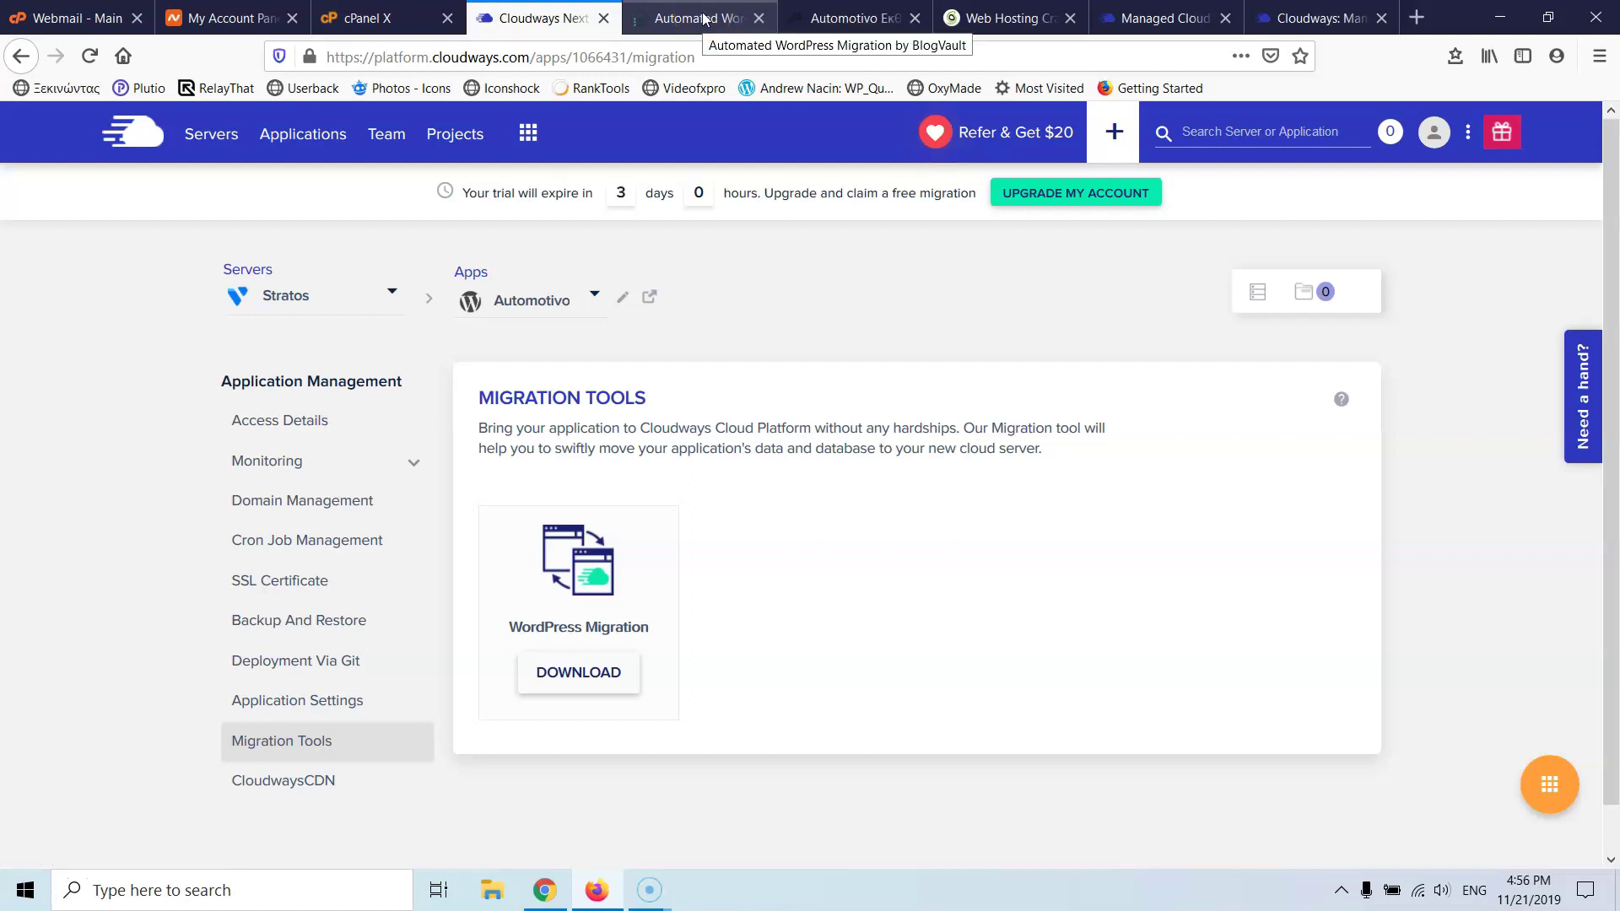
- Check BlogVault's migration-completed page, then open the app's CloudwaysCDN page, unavailable for trial accounts
left_click(698, 25)
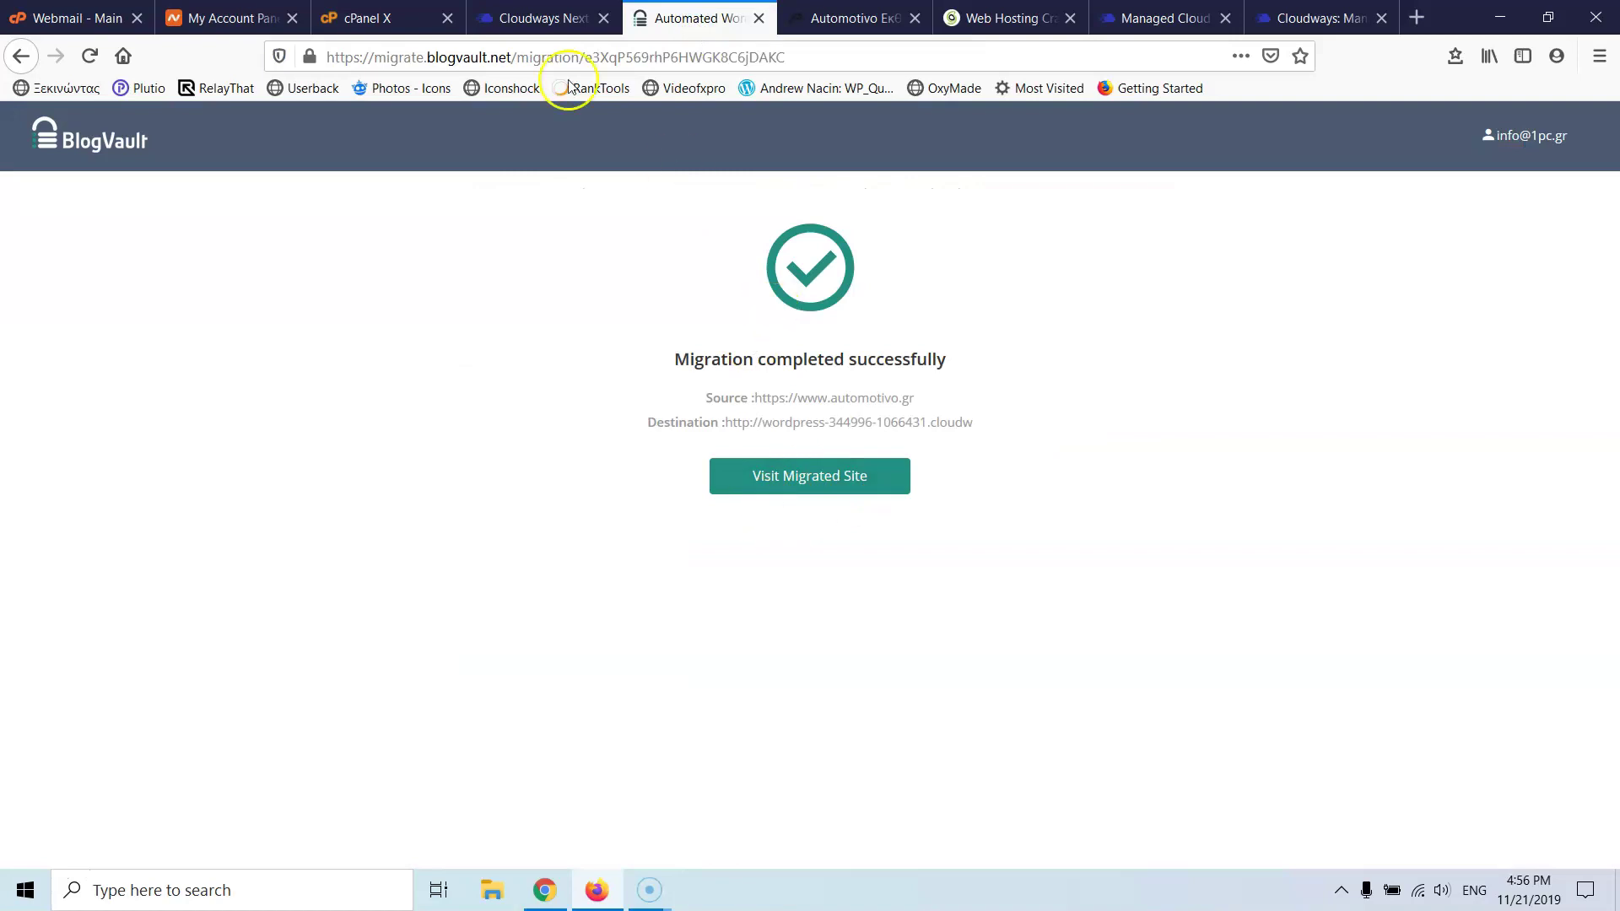
left_click(544, 21)
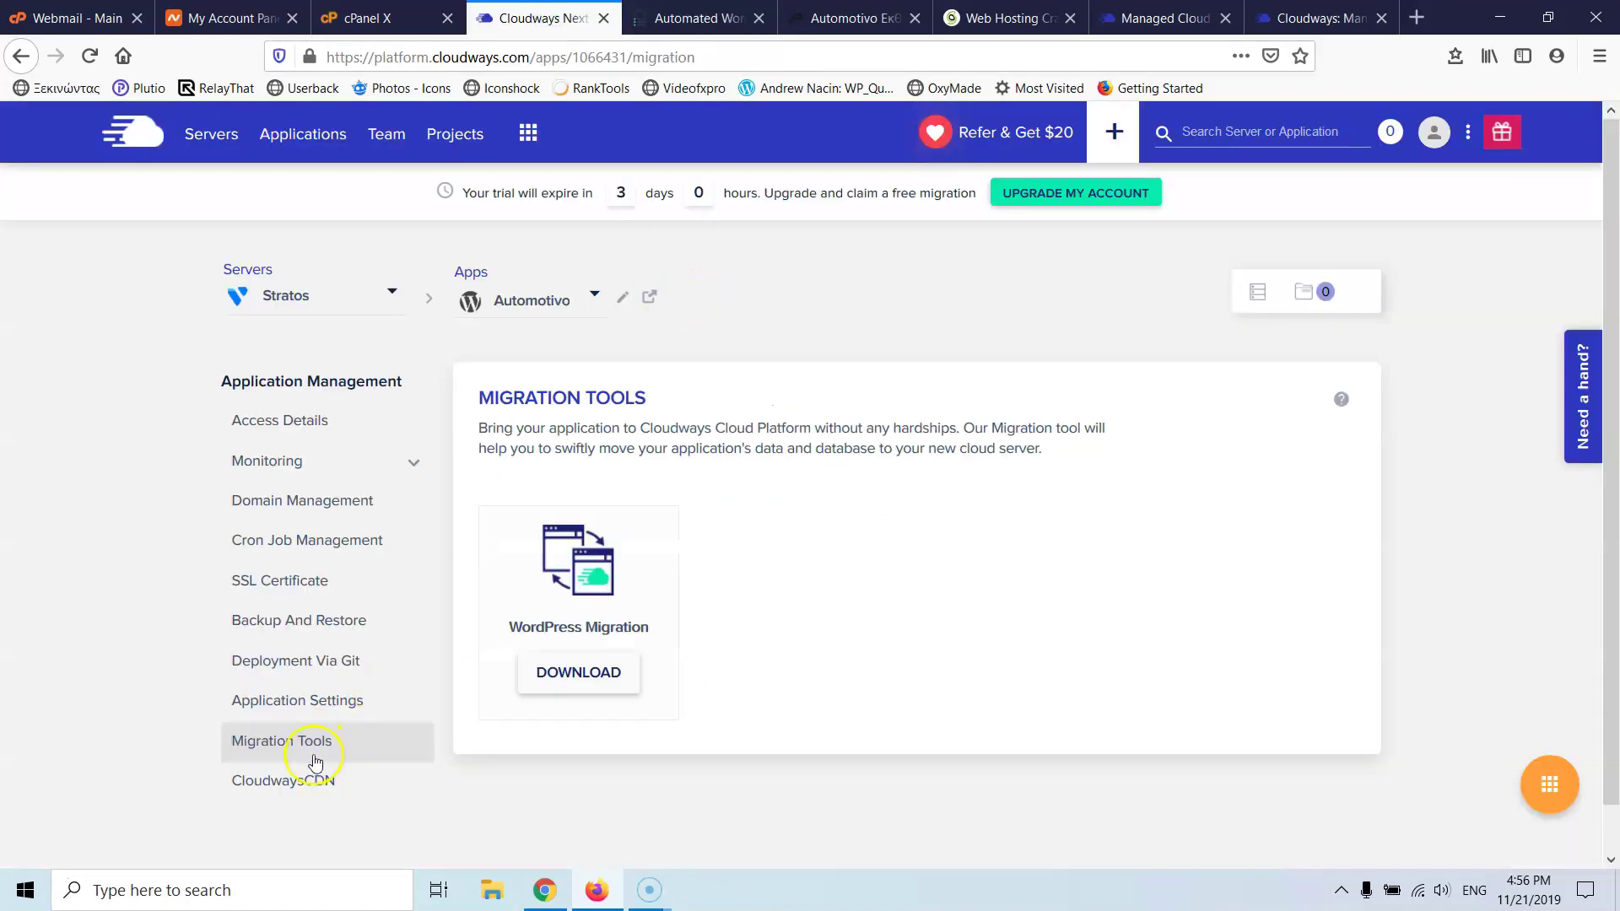
left_click(316, 808)
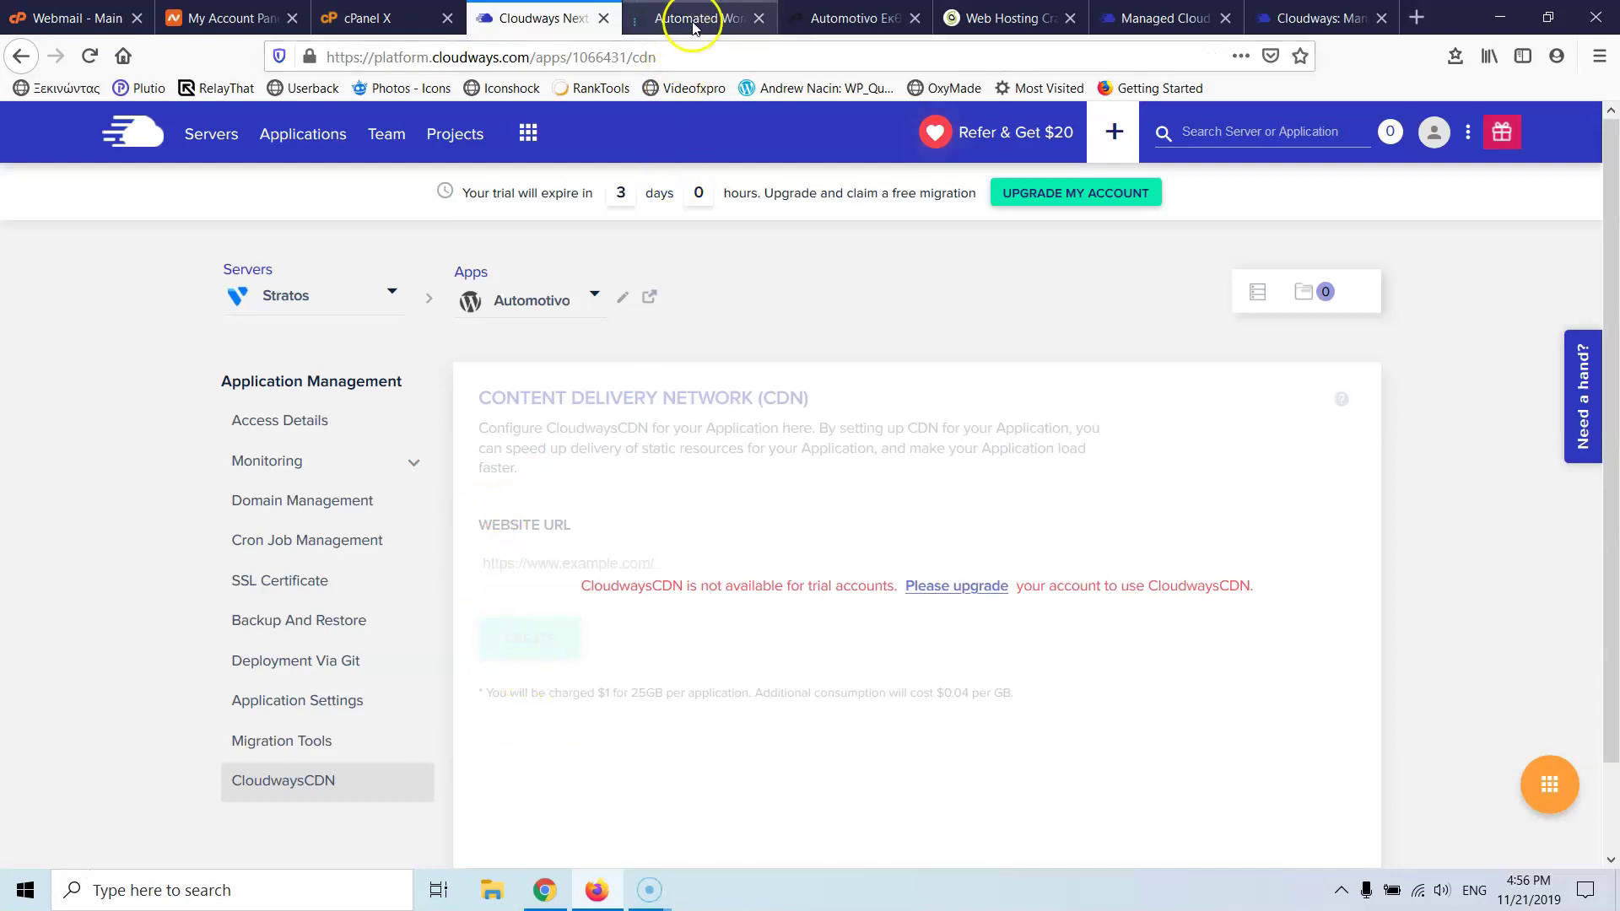
- Review the app's Domain Management and Access Details pages, then return to BlogVault's migration result
left_click(296, 502)
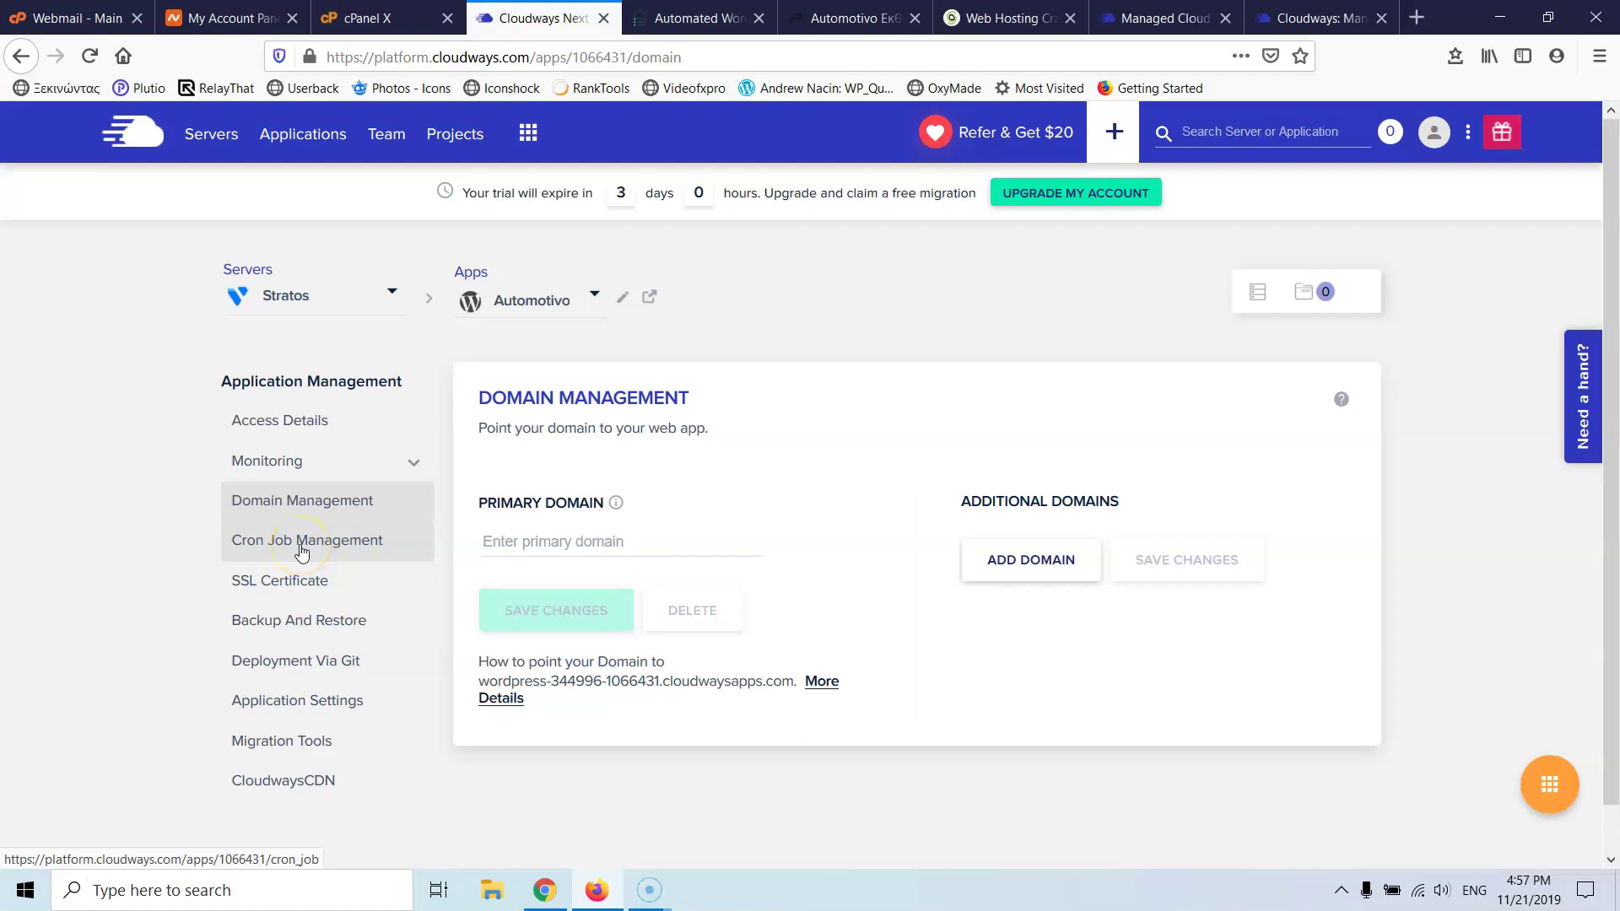
left_click(289, 426)
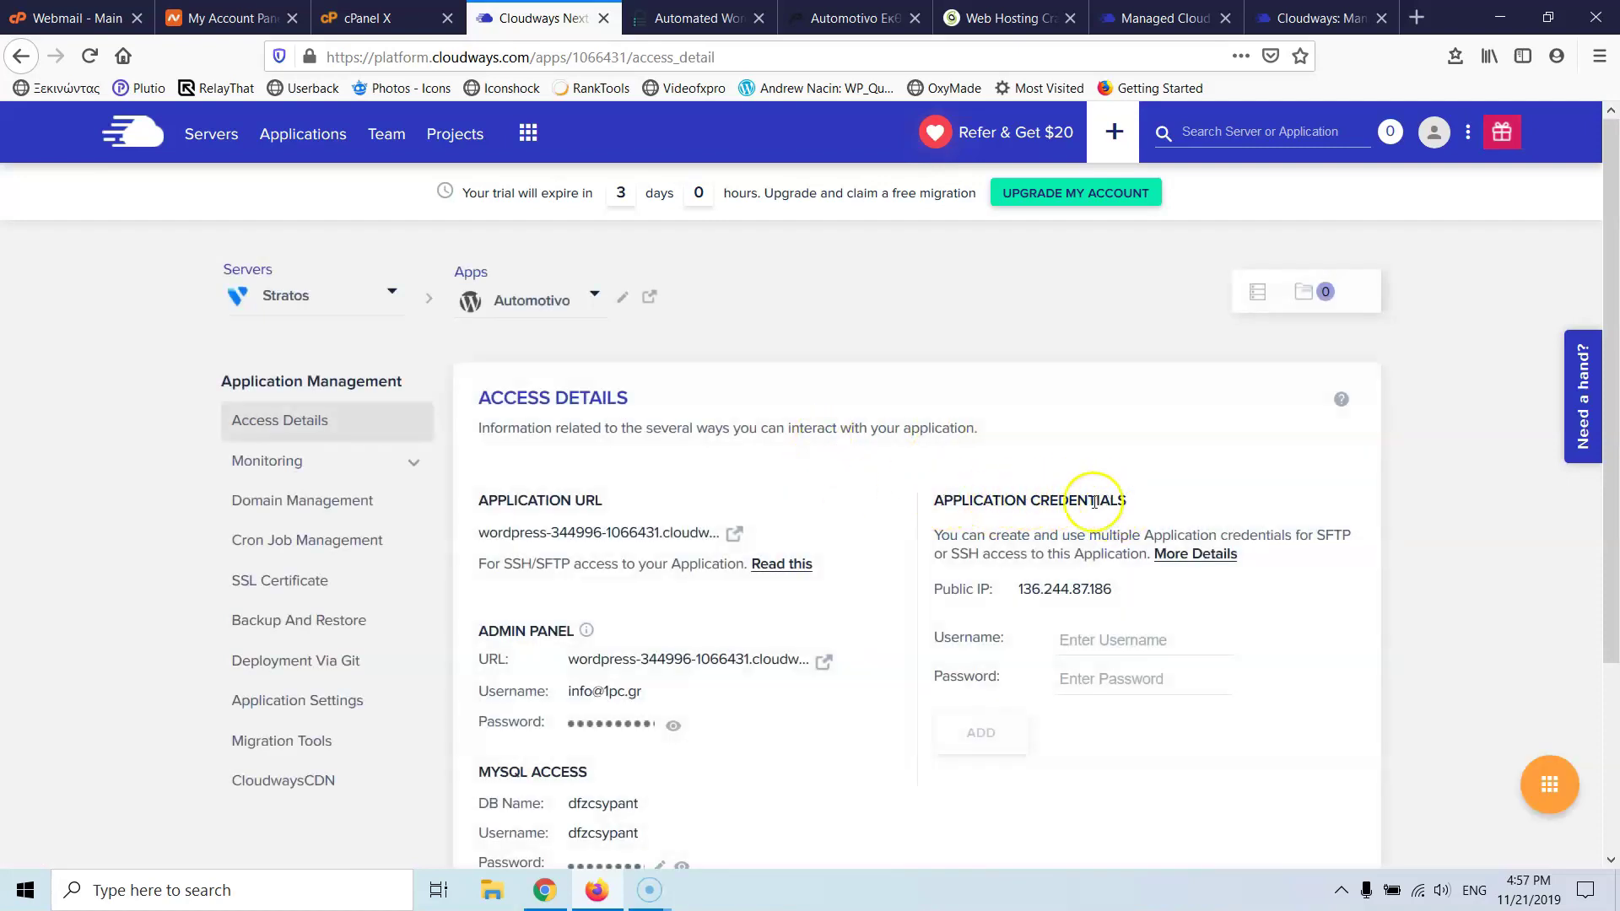
scroll(1076, 502, "down", 2)
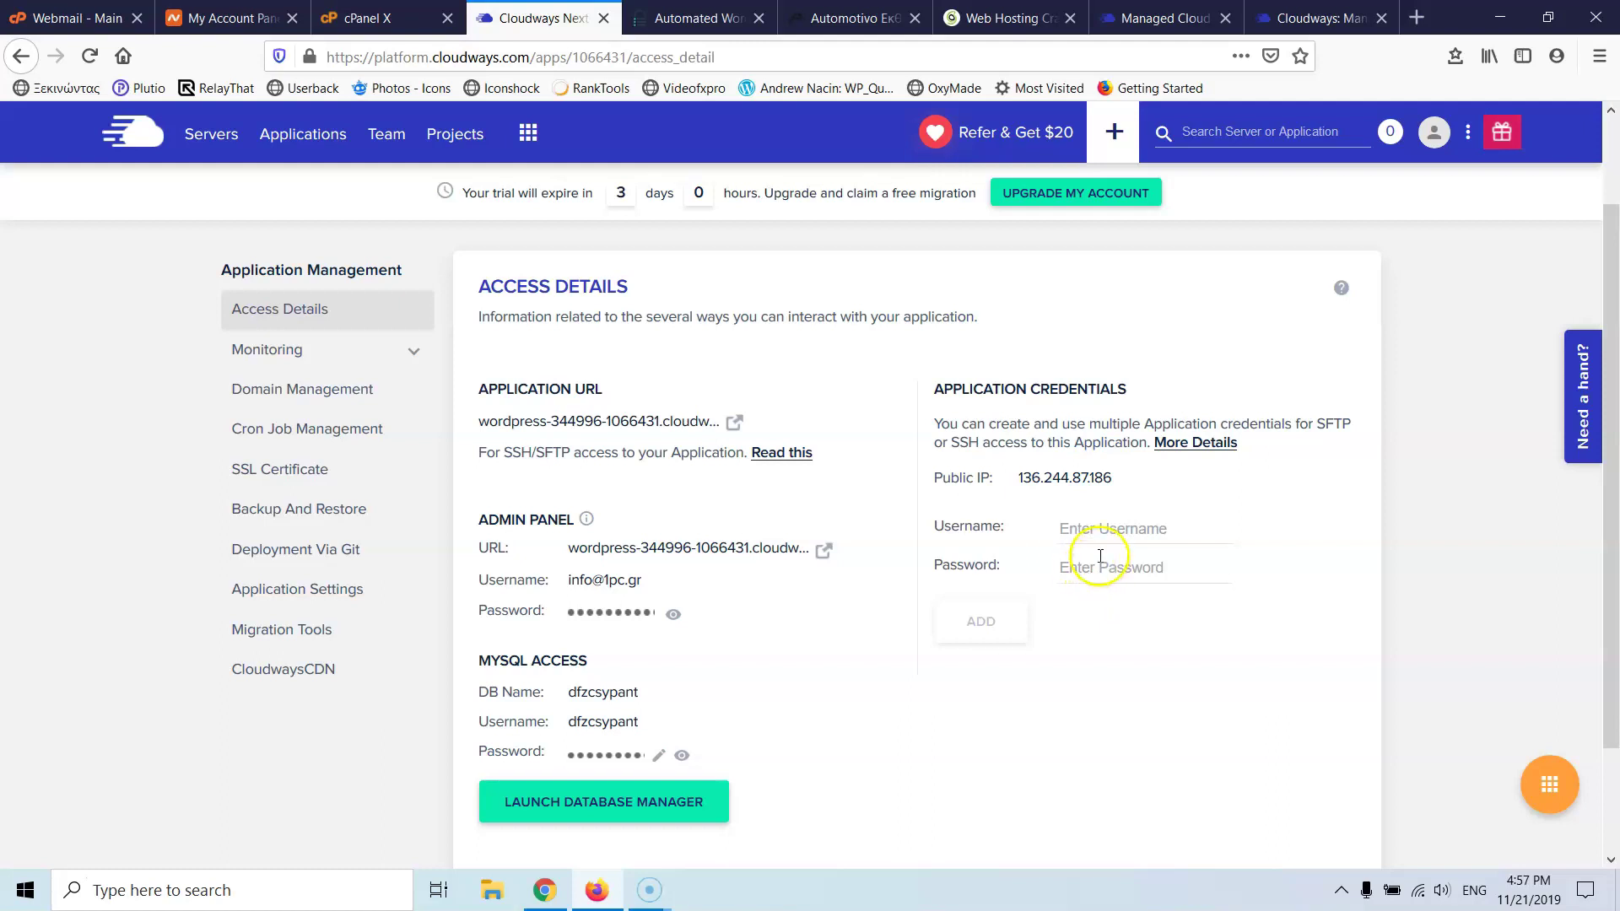
left_click(696, 19)
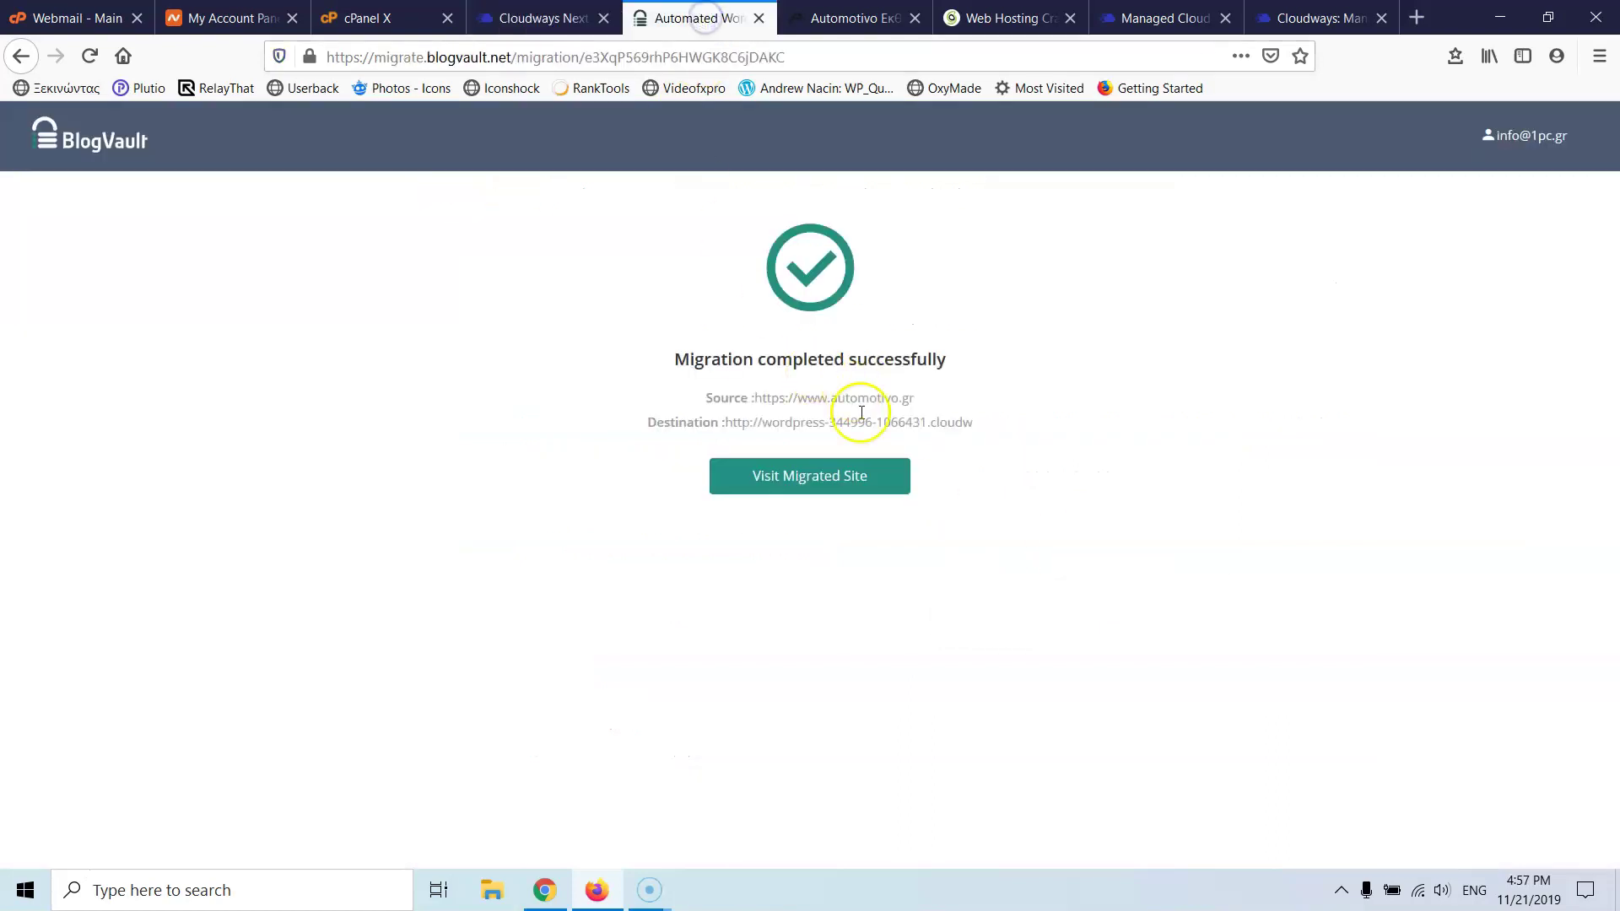
- Visit the migrated site at its temporary Cloudways URL and retry loading it twice
left_click(818, 471)
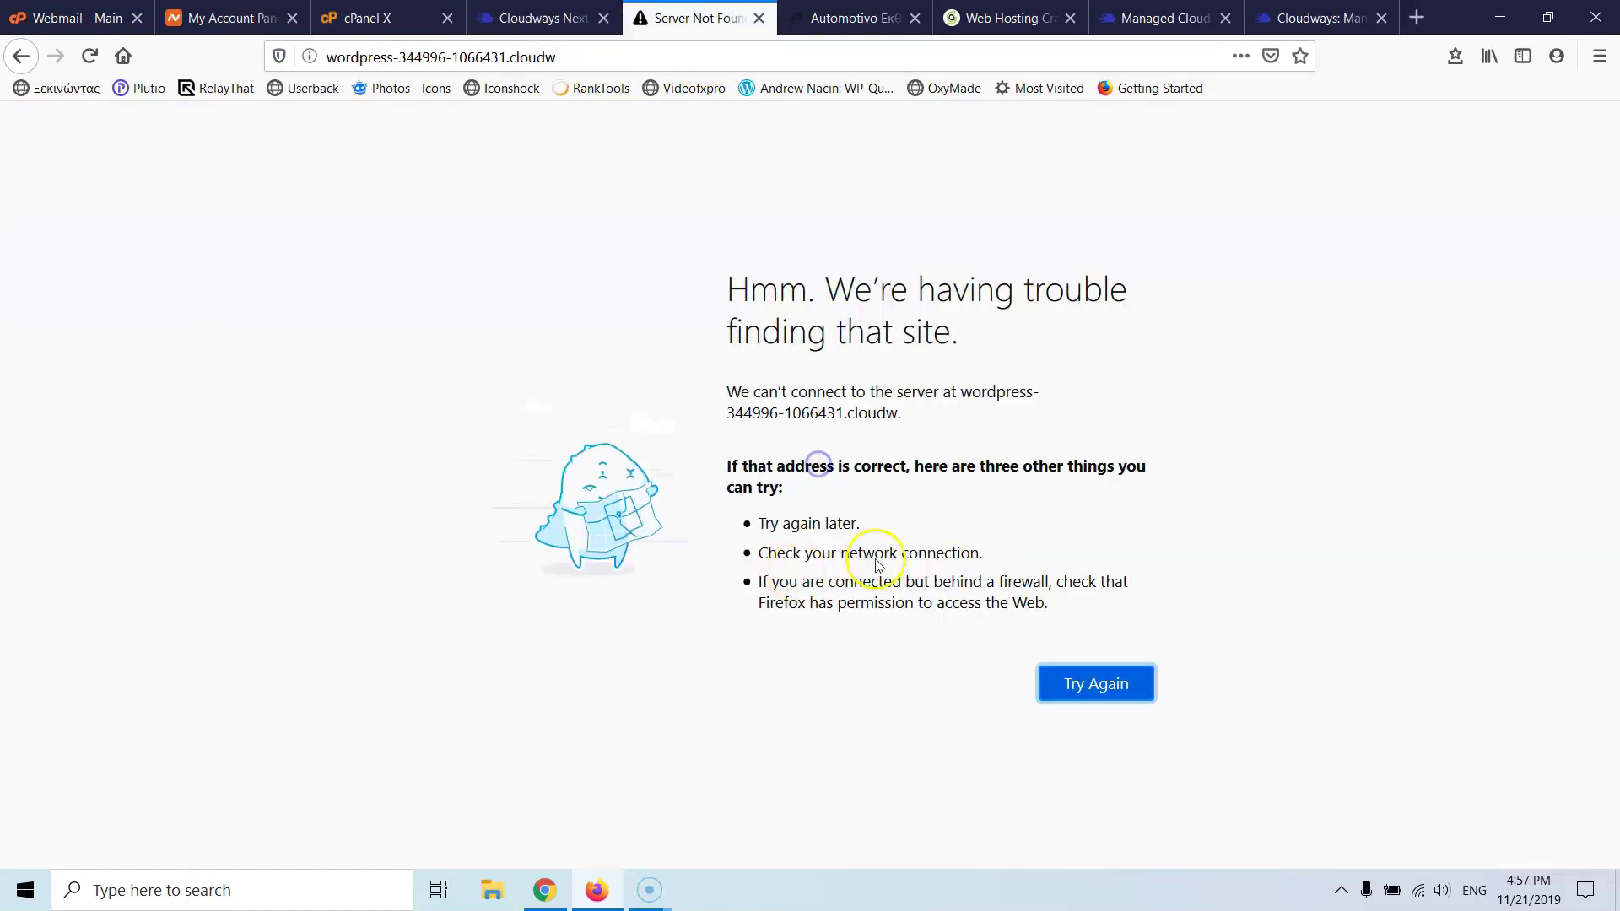
left_click(1088, 686)
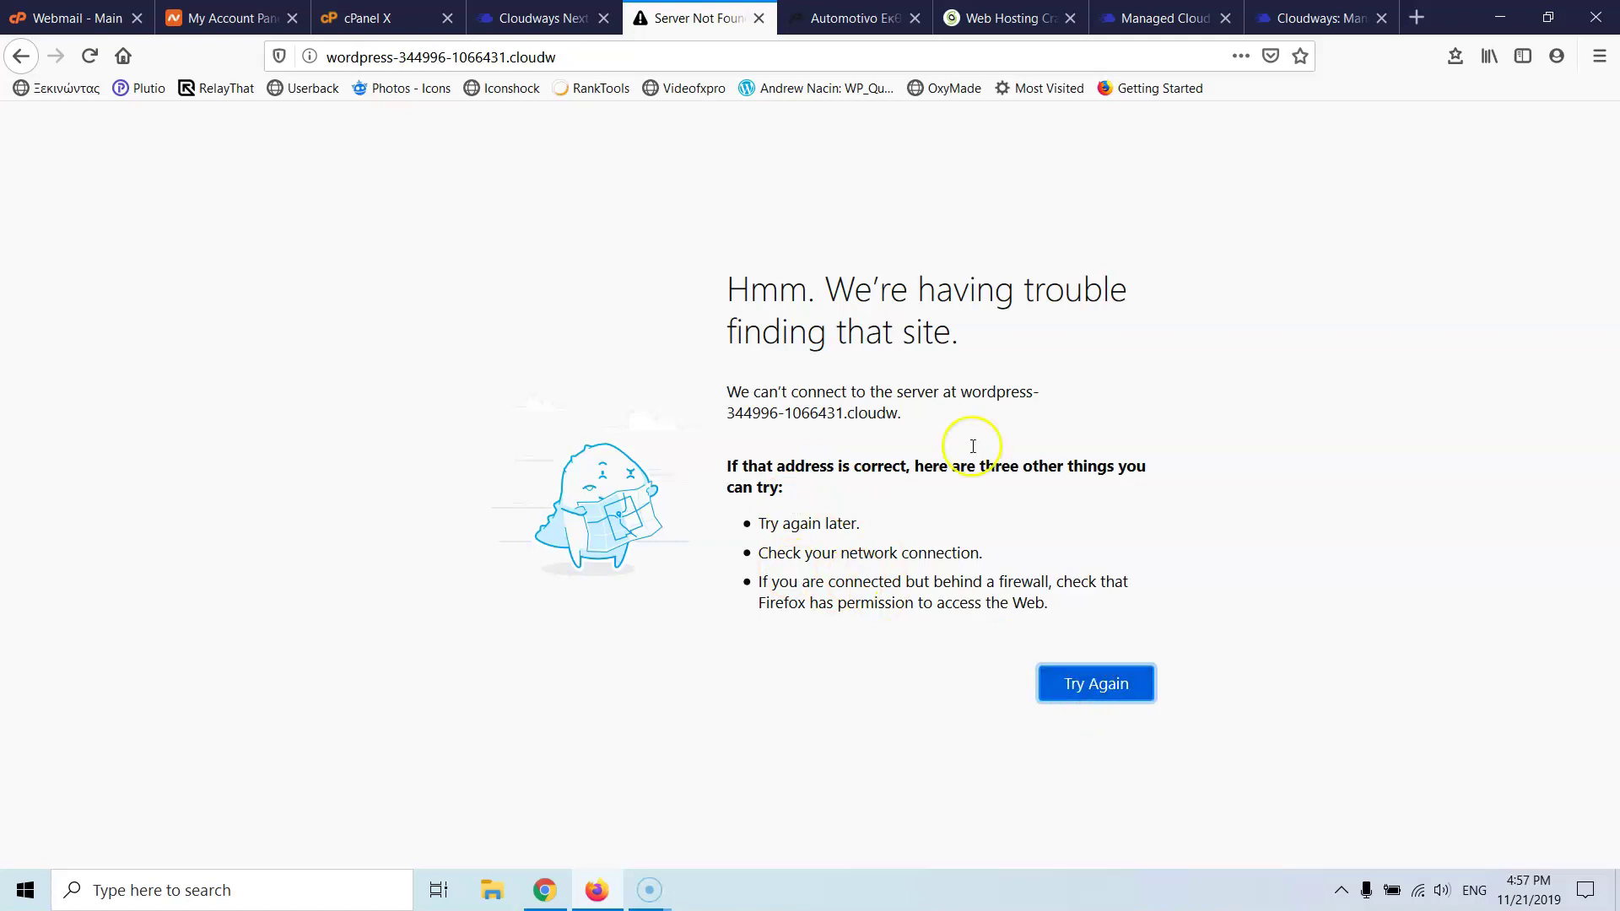
left_click(1084, 680)
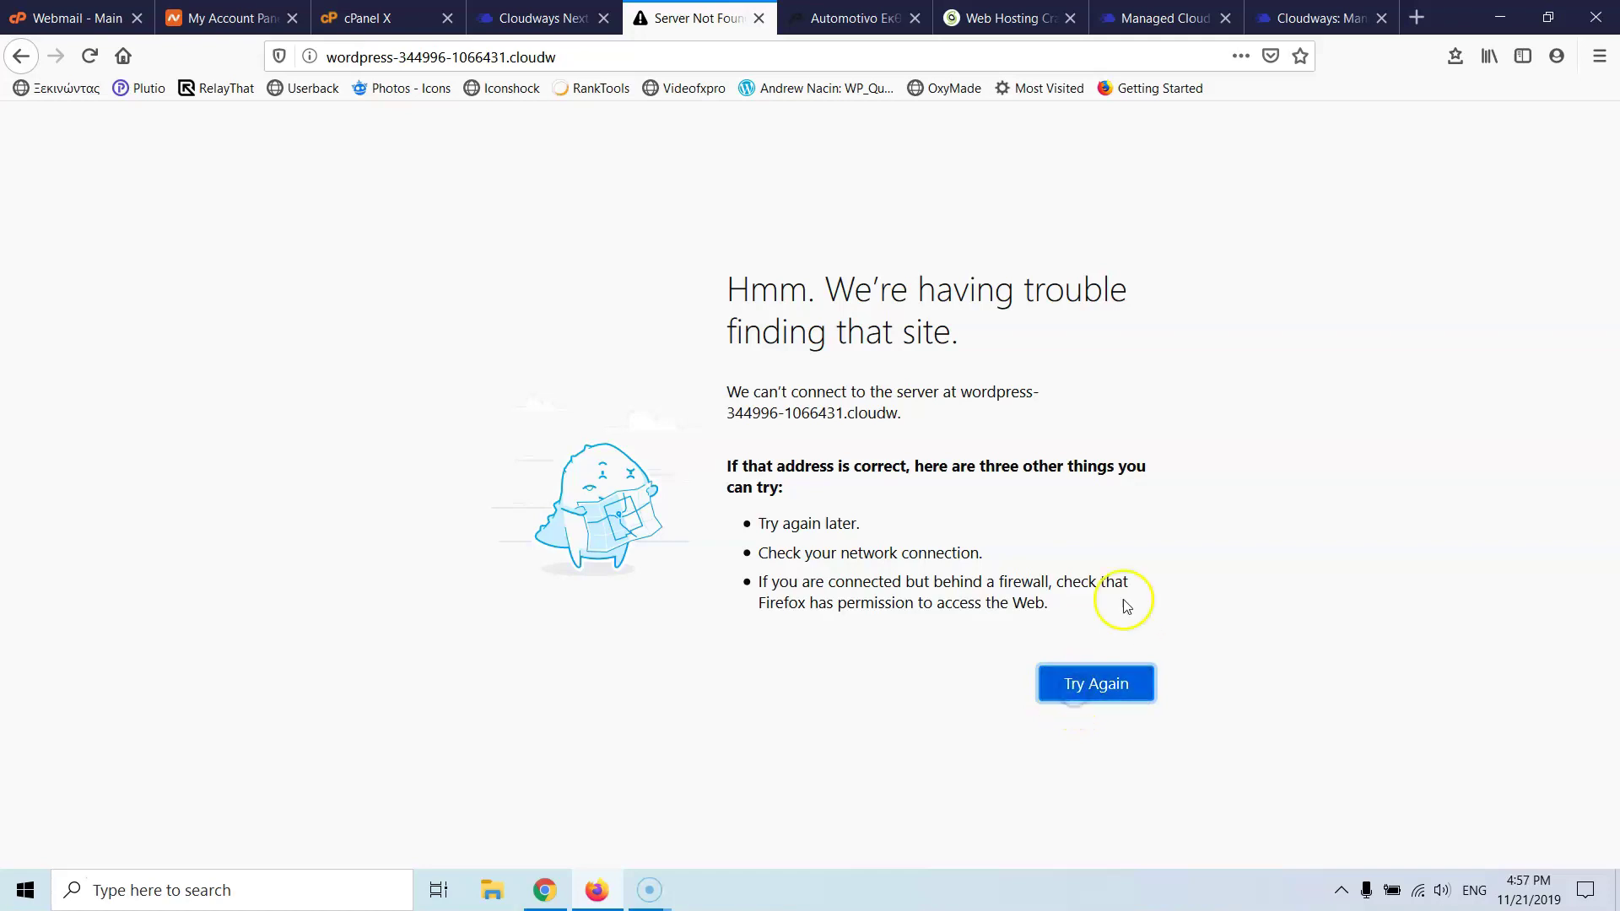
- Load google.com in a new tab to test the internet connection
left_click(1417, 18)
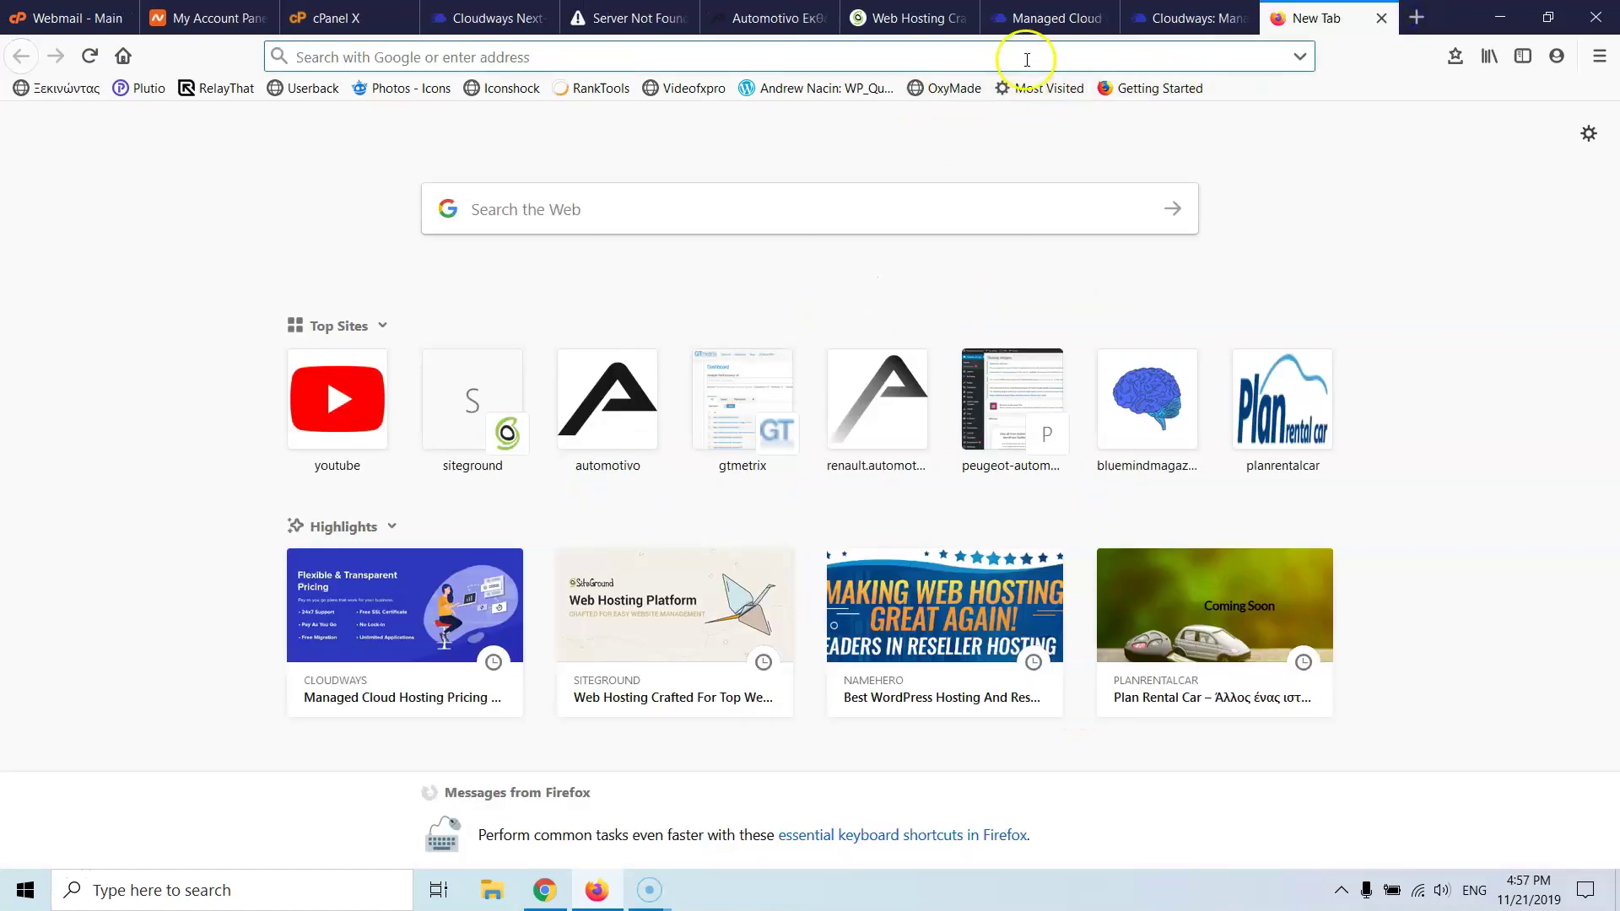
type("i")
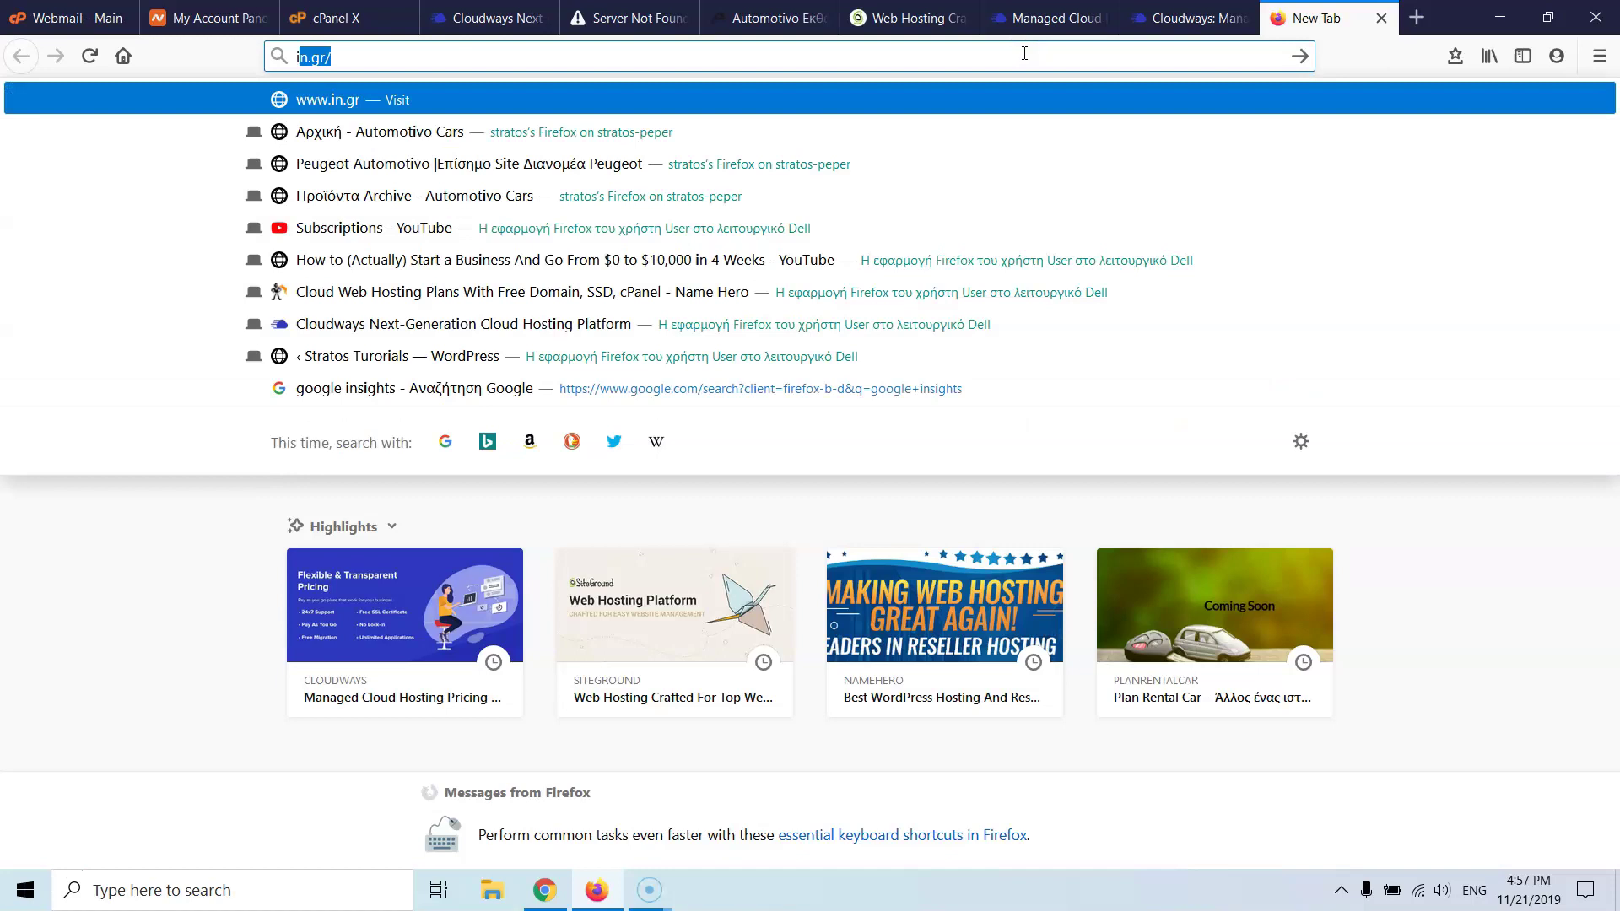
key("BackSpace")
key("BackSpace")
type("goo")
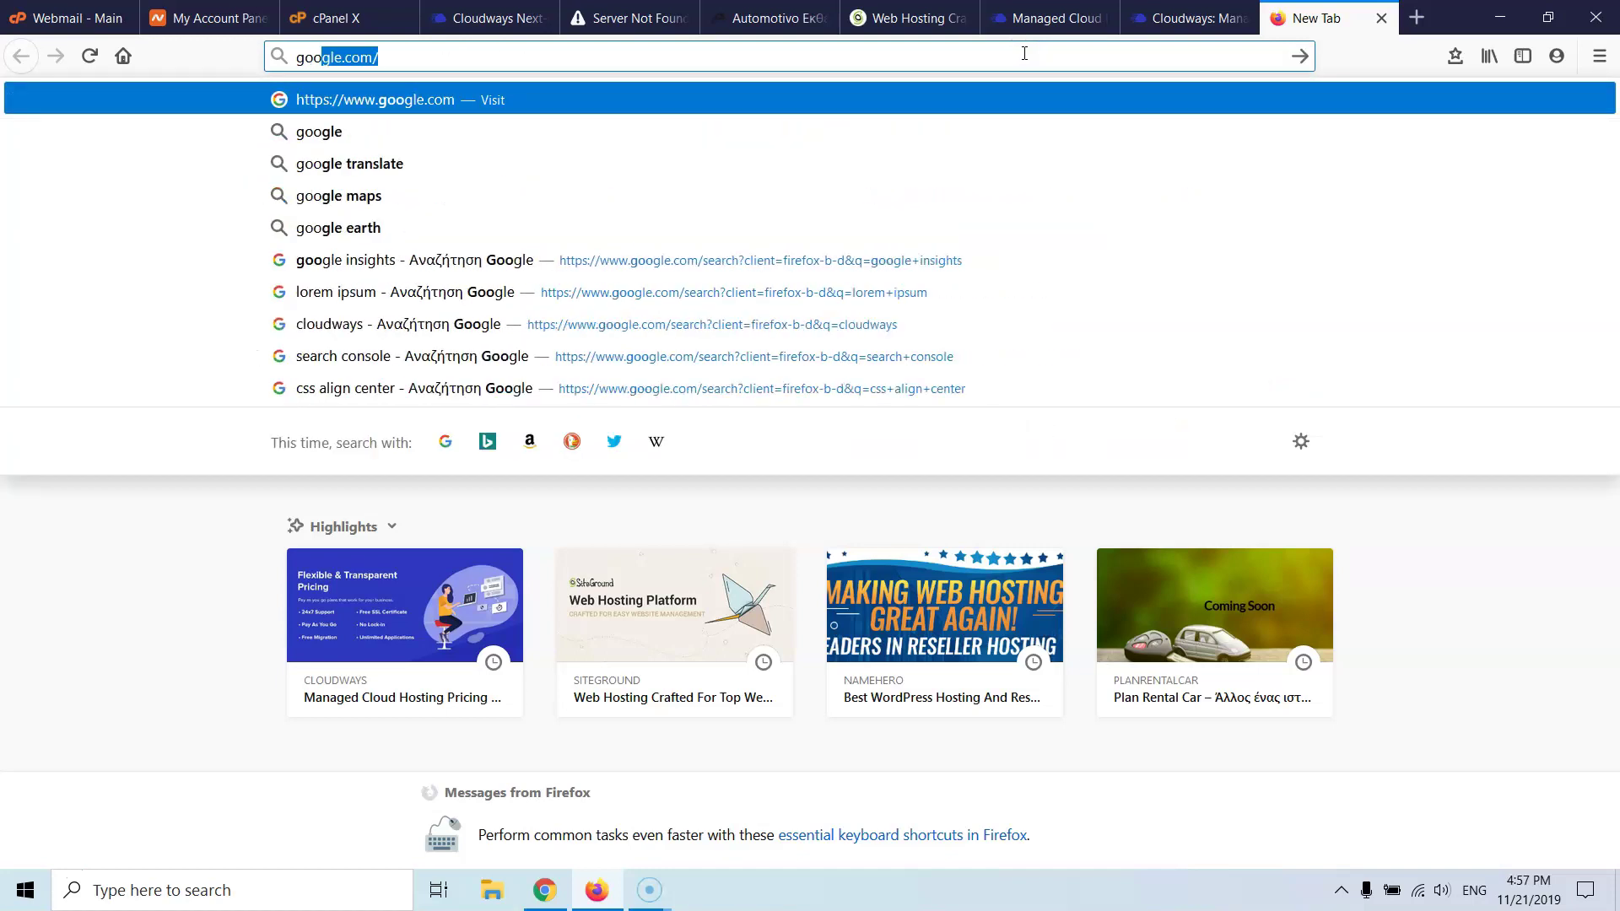
key("Return")
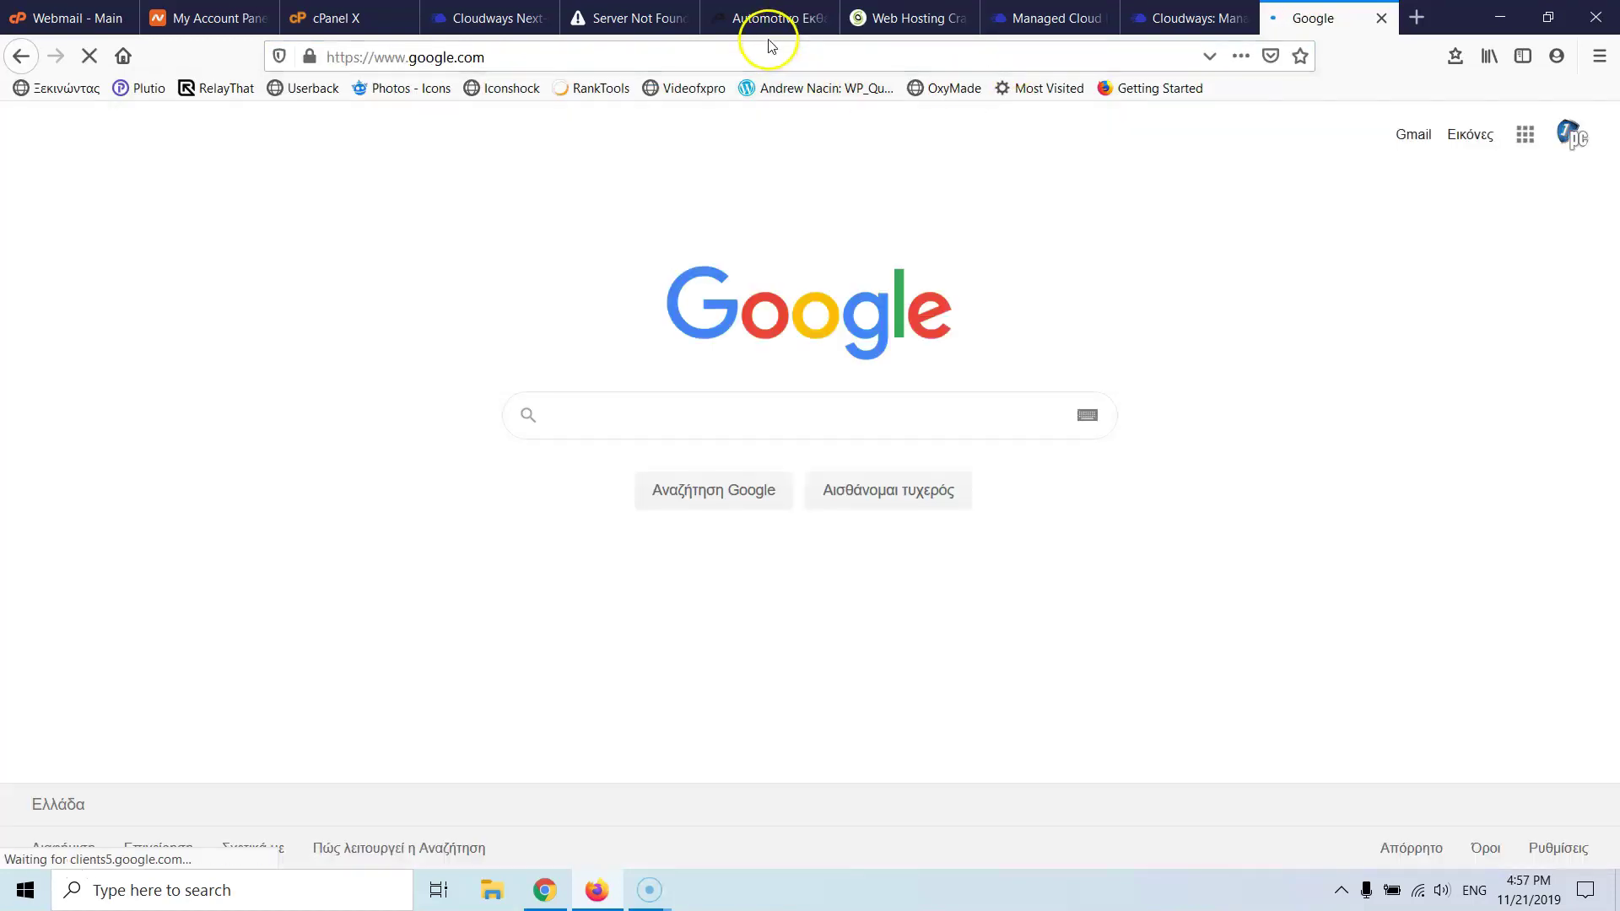
- Open the application URL from Cloudways in a new tab, then return to the dashboard
left_click(510, 18)
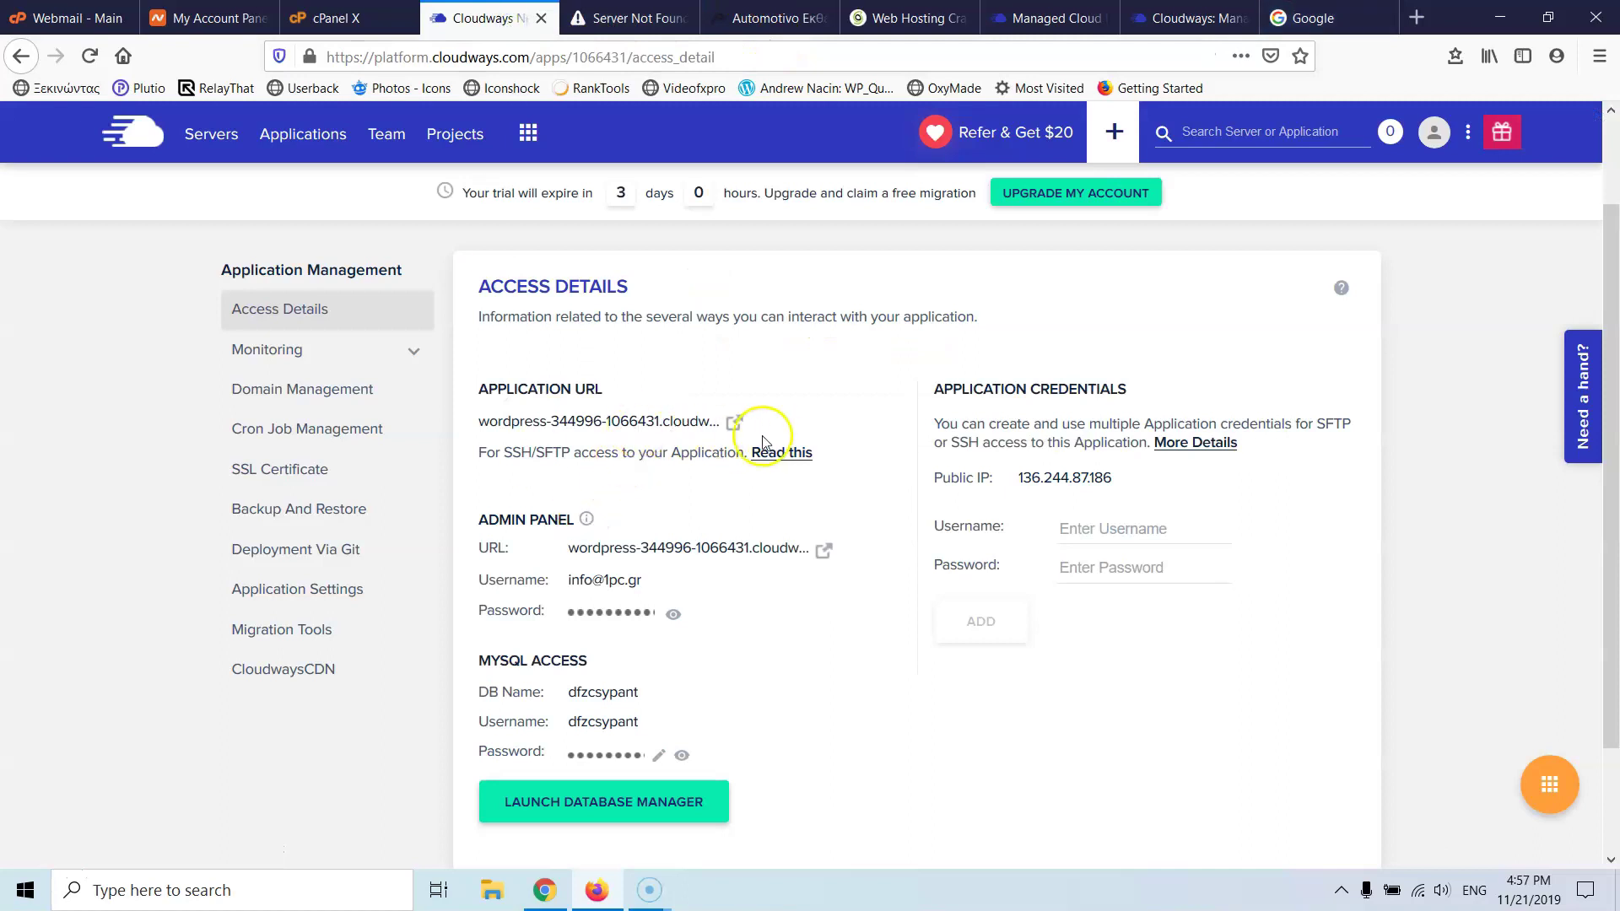
left_click(733, 420)
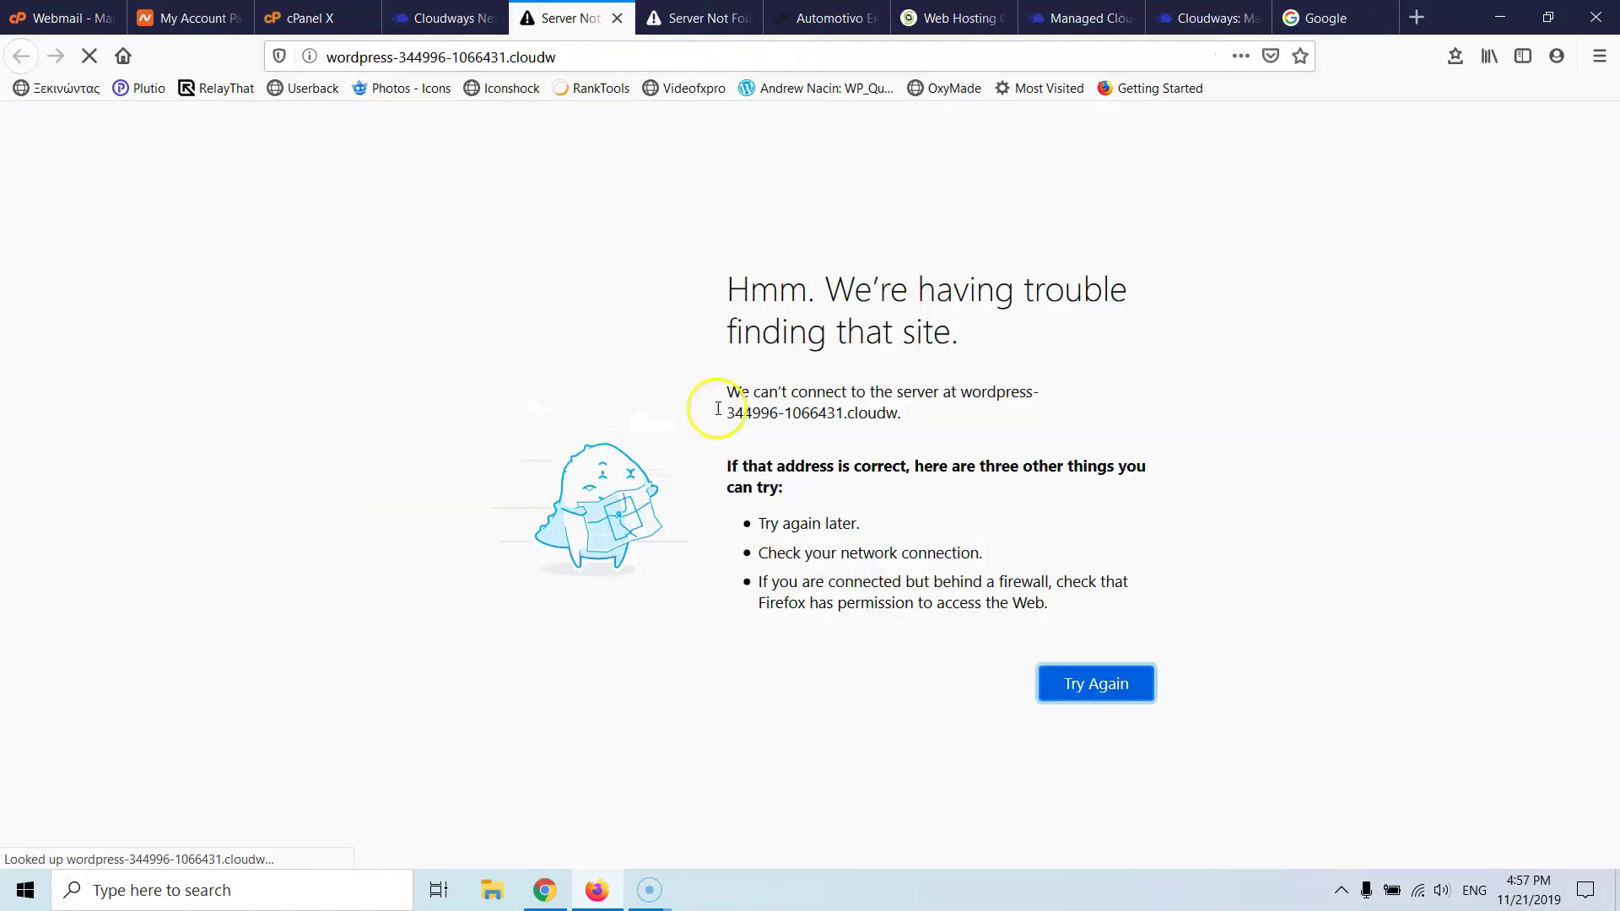
left_click(453, 15)
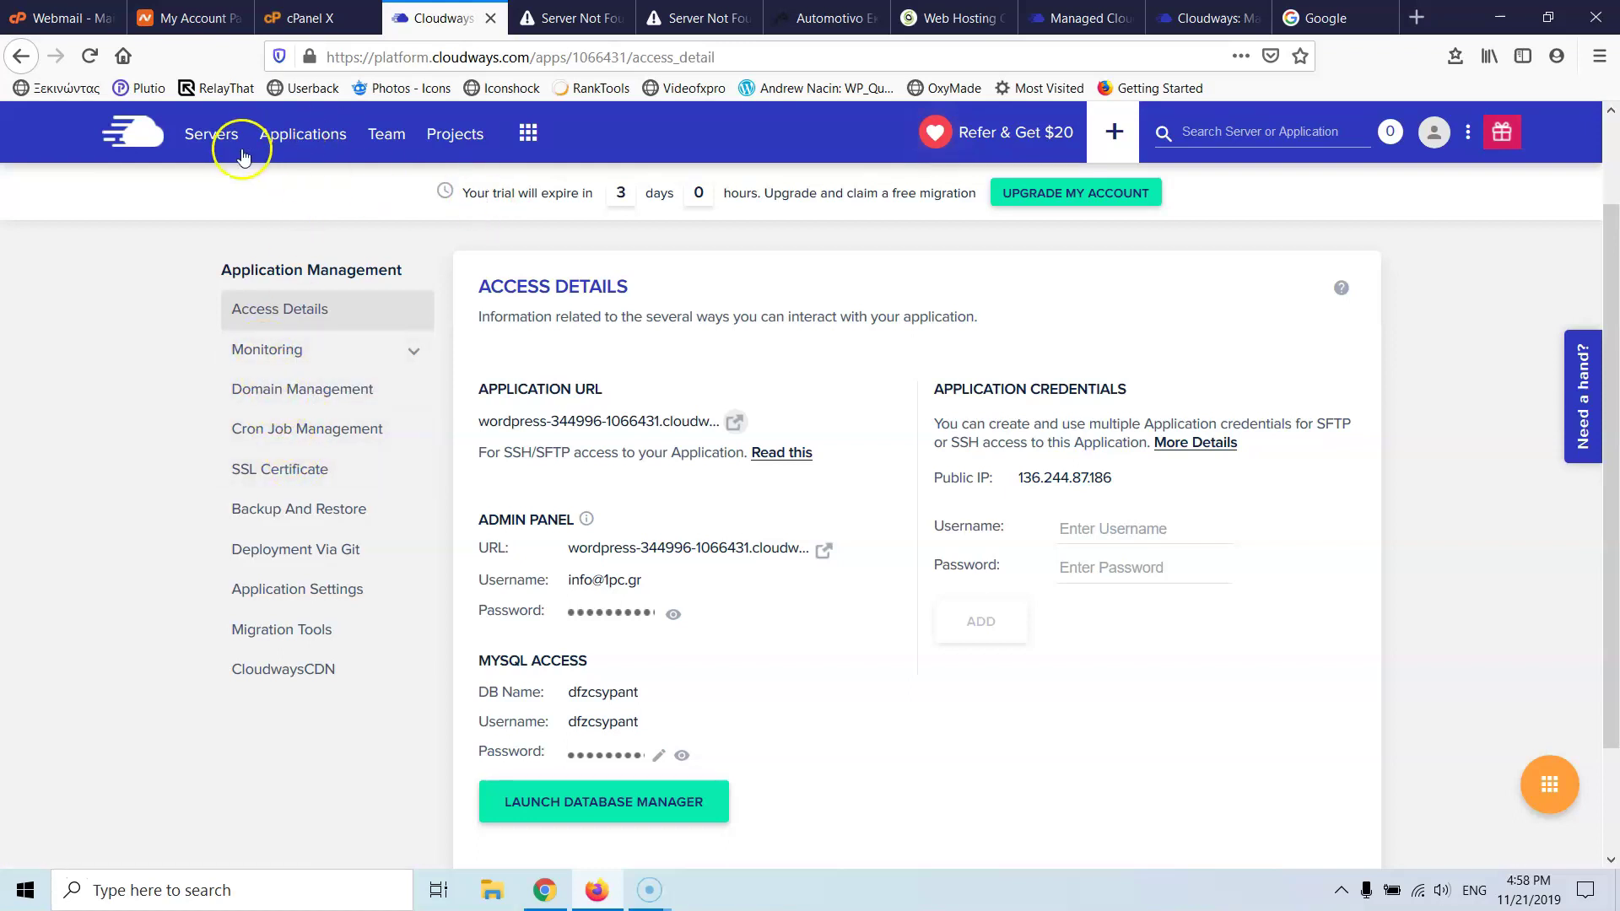
- Open the Stratos server's Packages settings (PHP 7.3, MariaDB 10.3) and start editing PHP
left_click(220, 140)
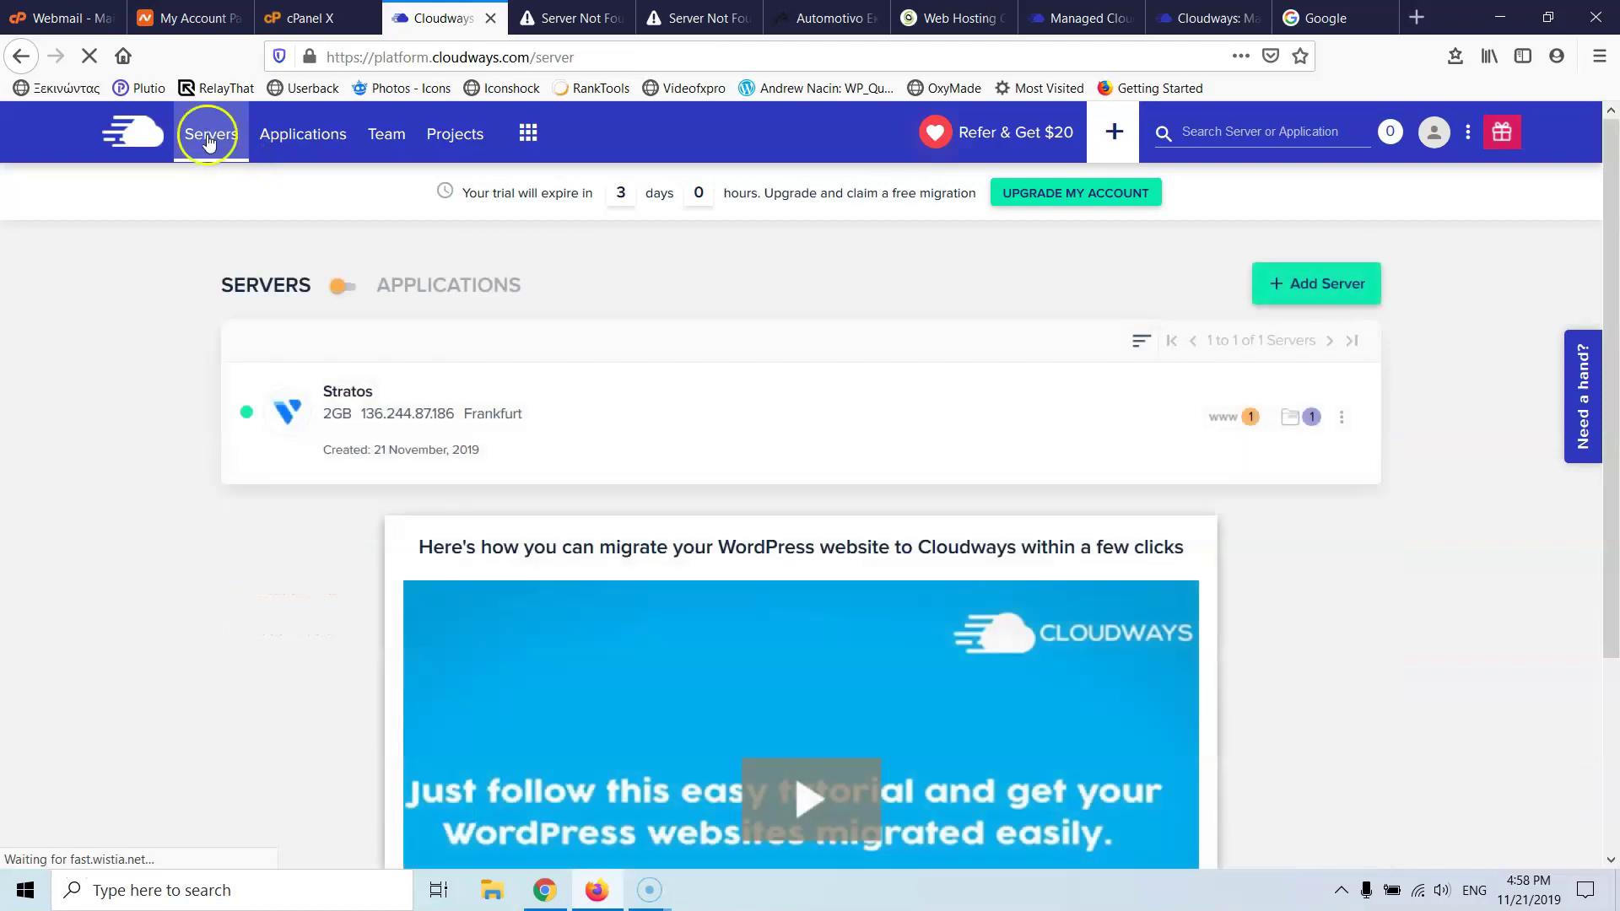
left_click(428, 403)
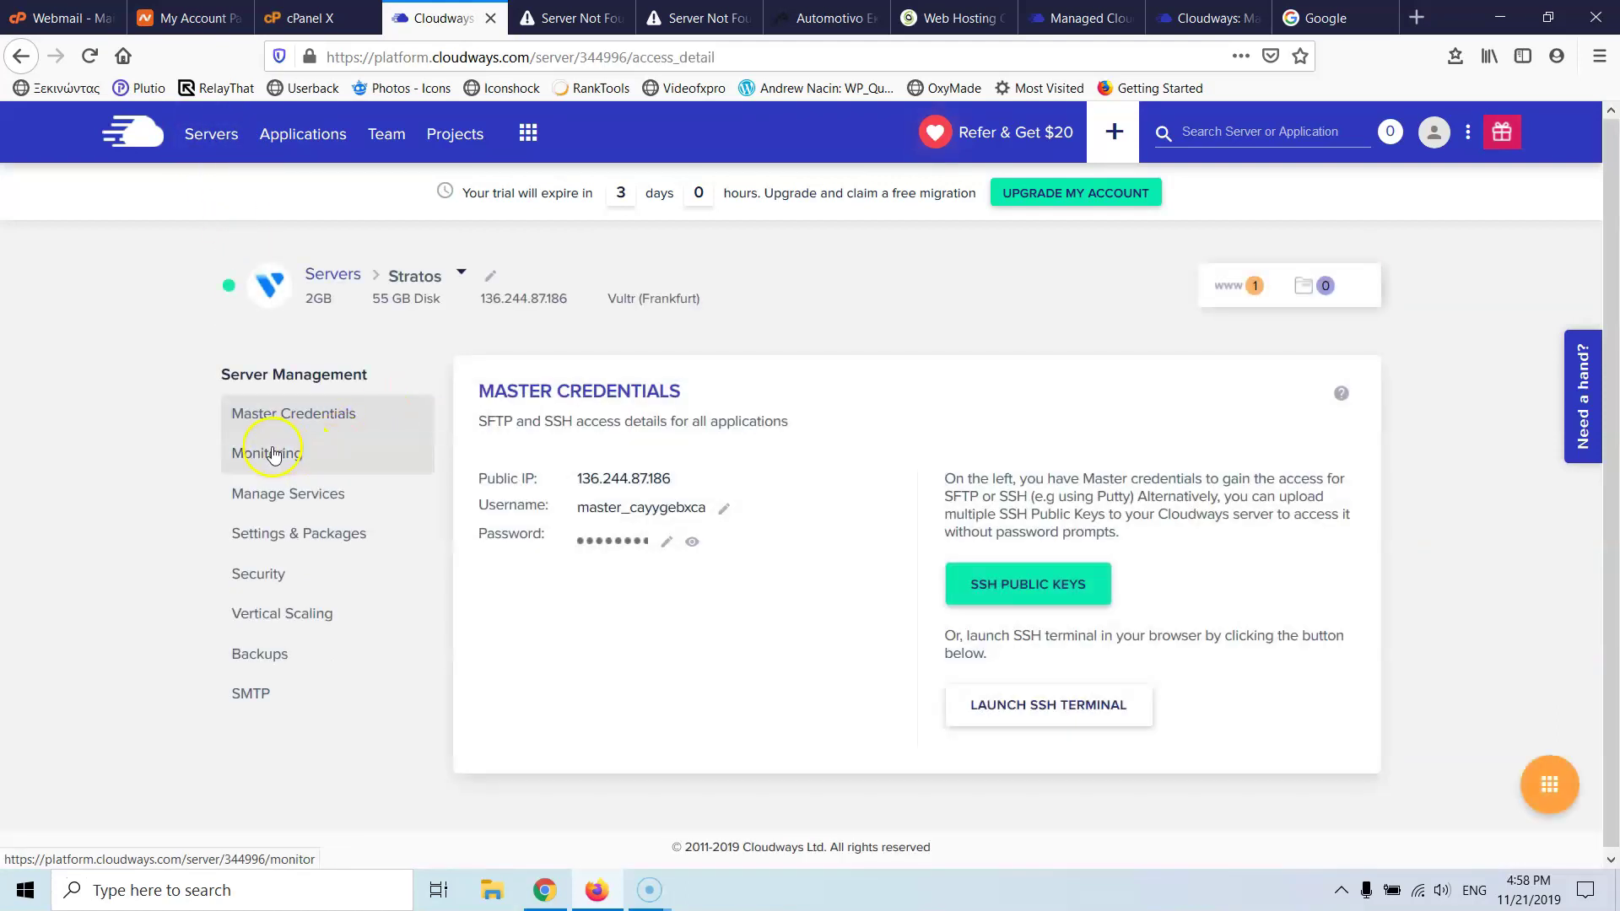
left_click(282, 544)
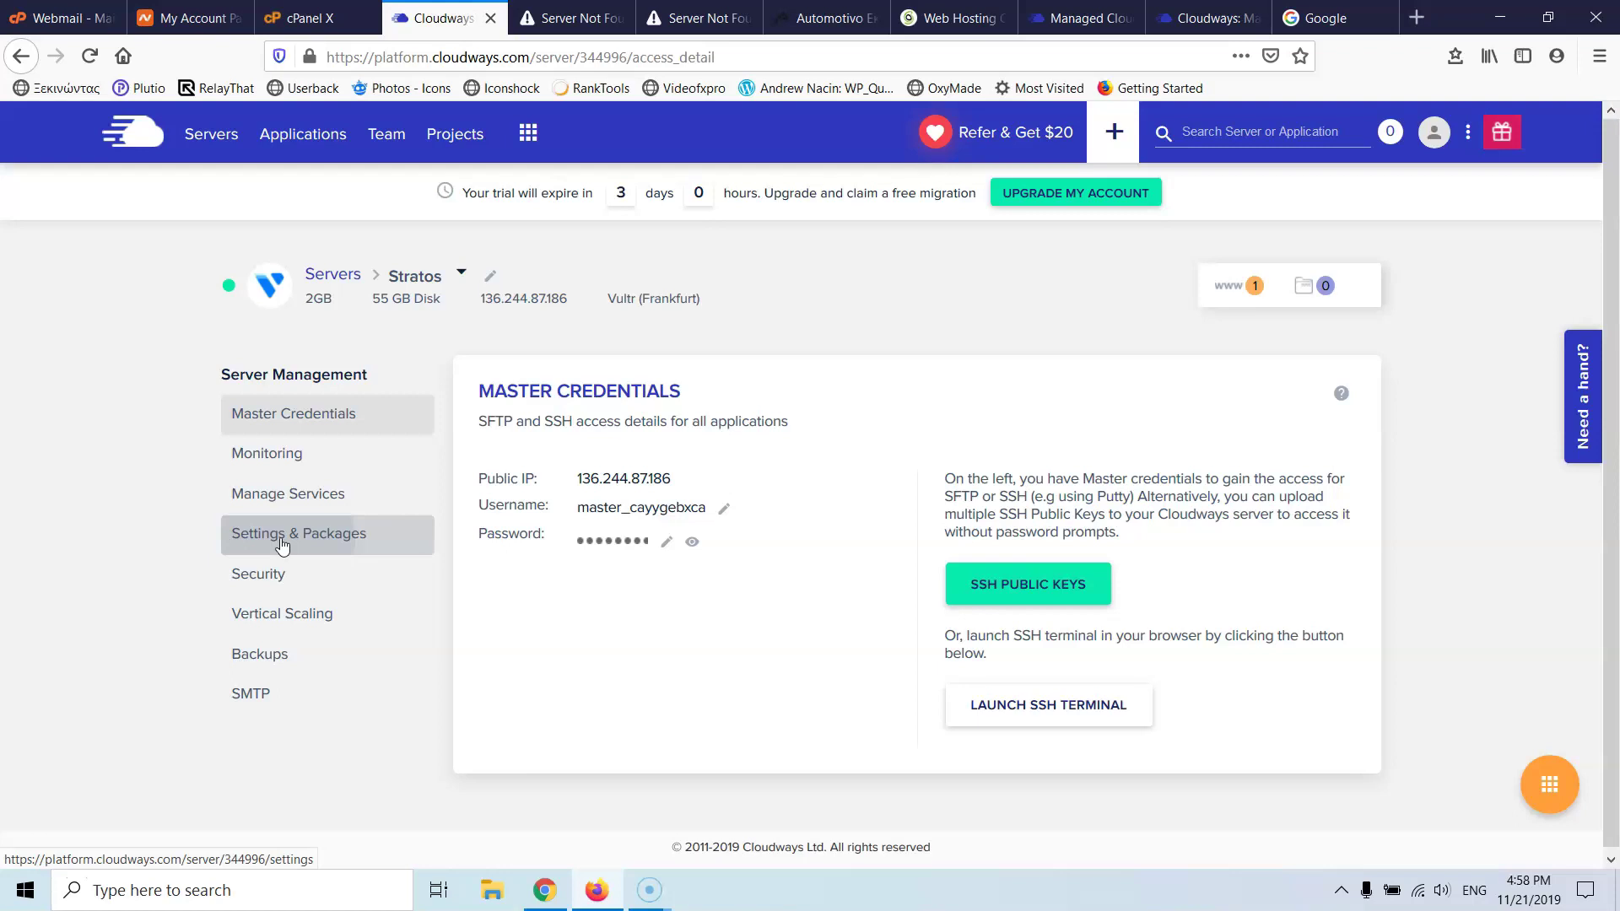
left_click(261, 533)
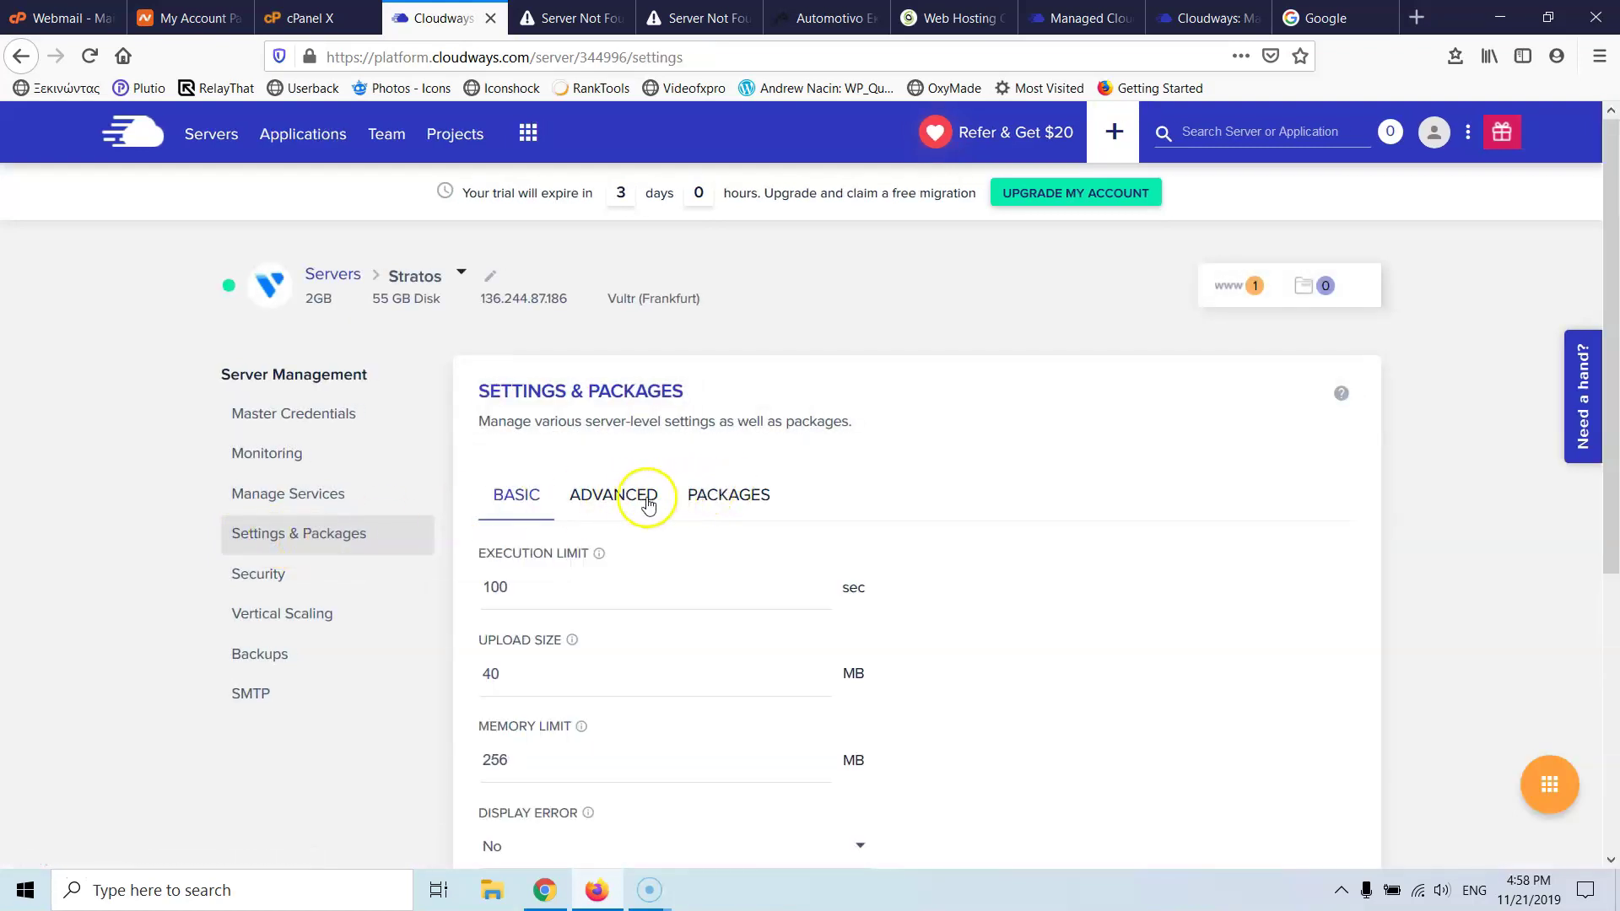
scroll(687, 419, "down", 2)
left_click(712, 381)
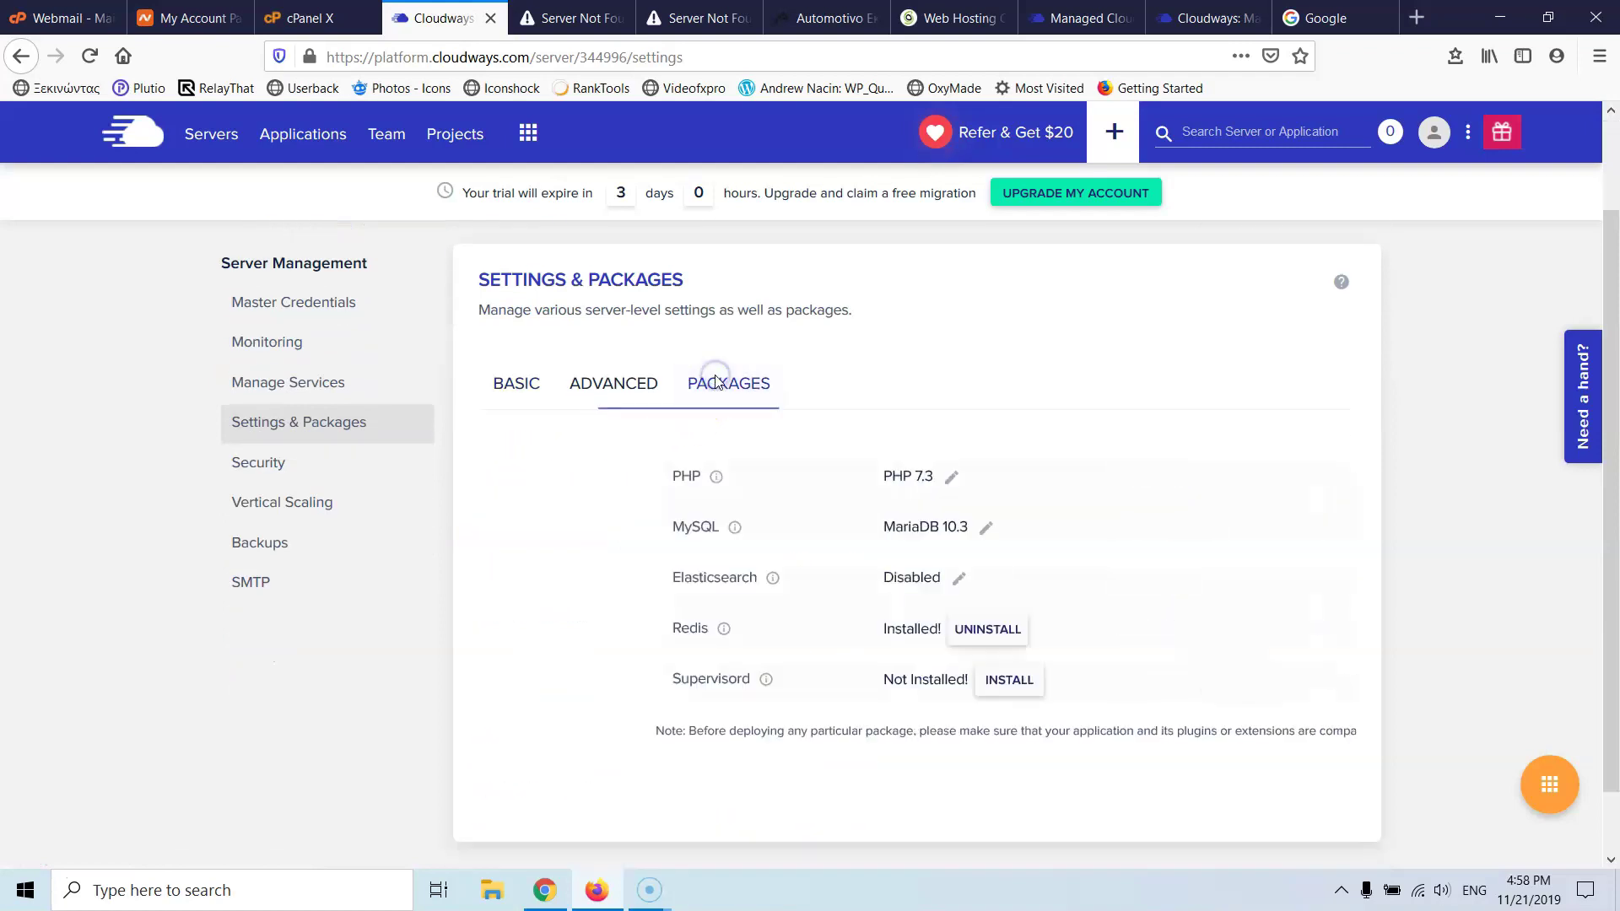
left_click(767, 487)
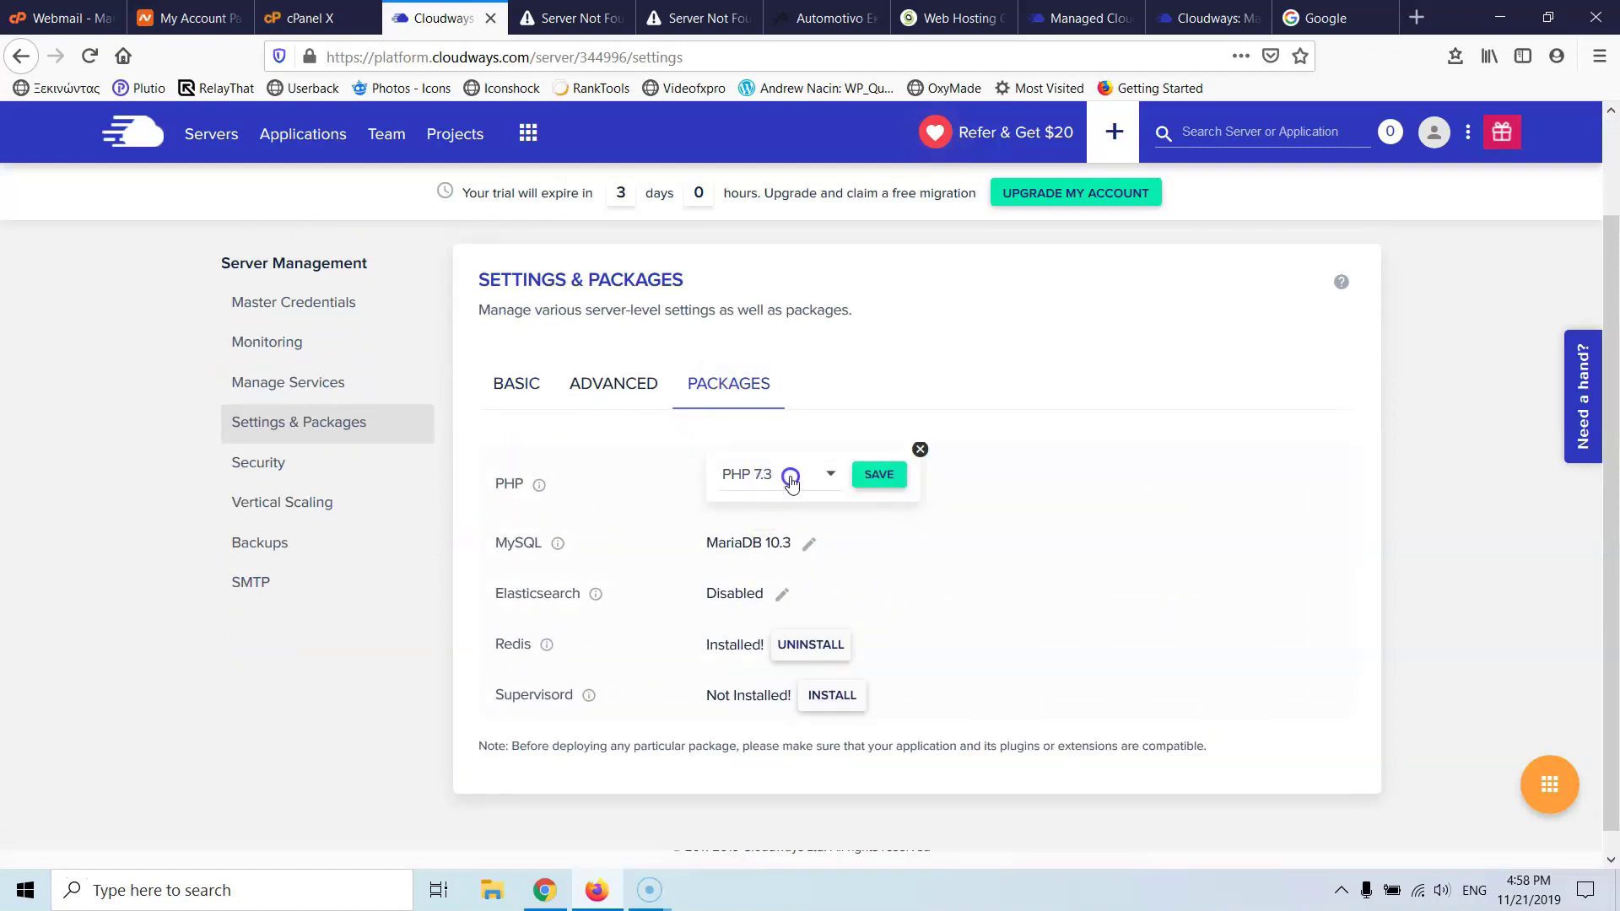
- Select PHP 7.2 for the Stratos server, save, and confirm the warning
left_click(789, 473)
left_click(770, 421)
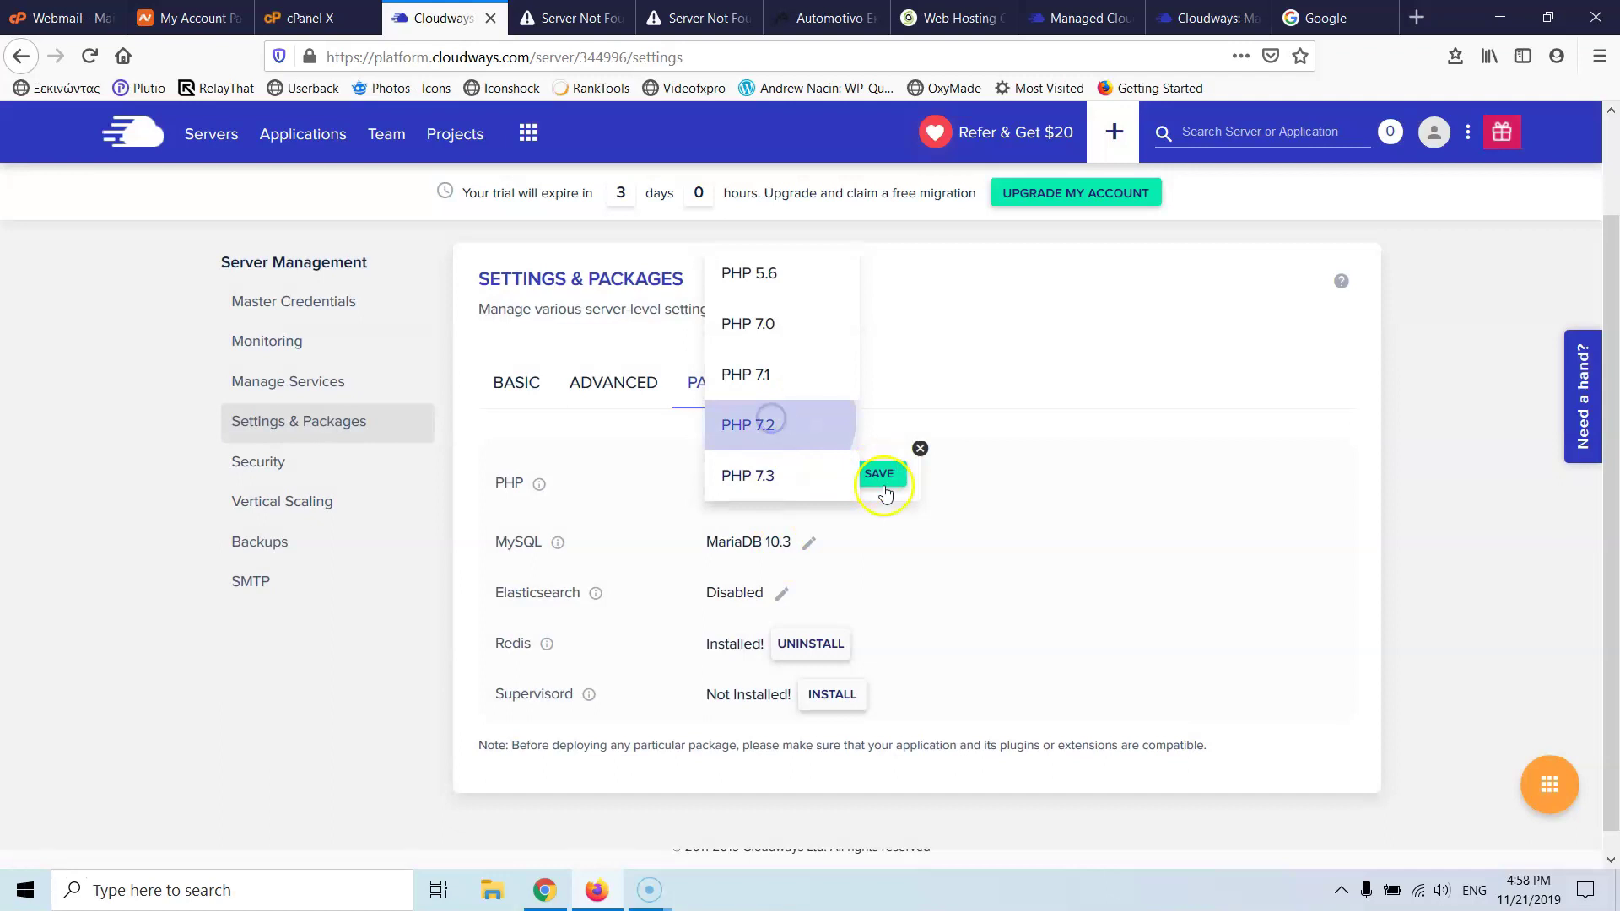
left_click(879, 477)
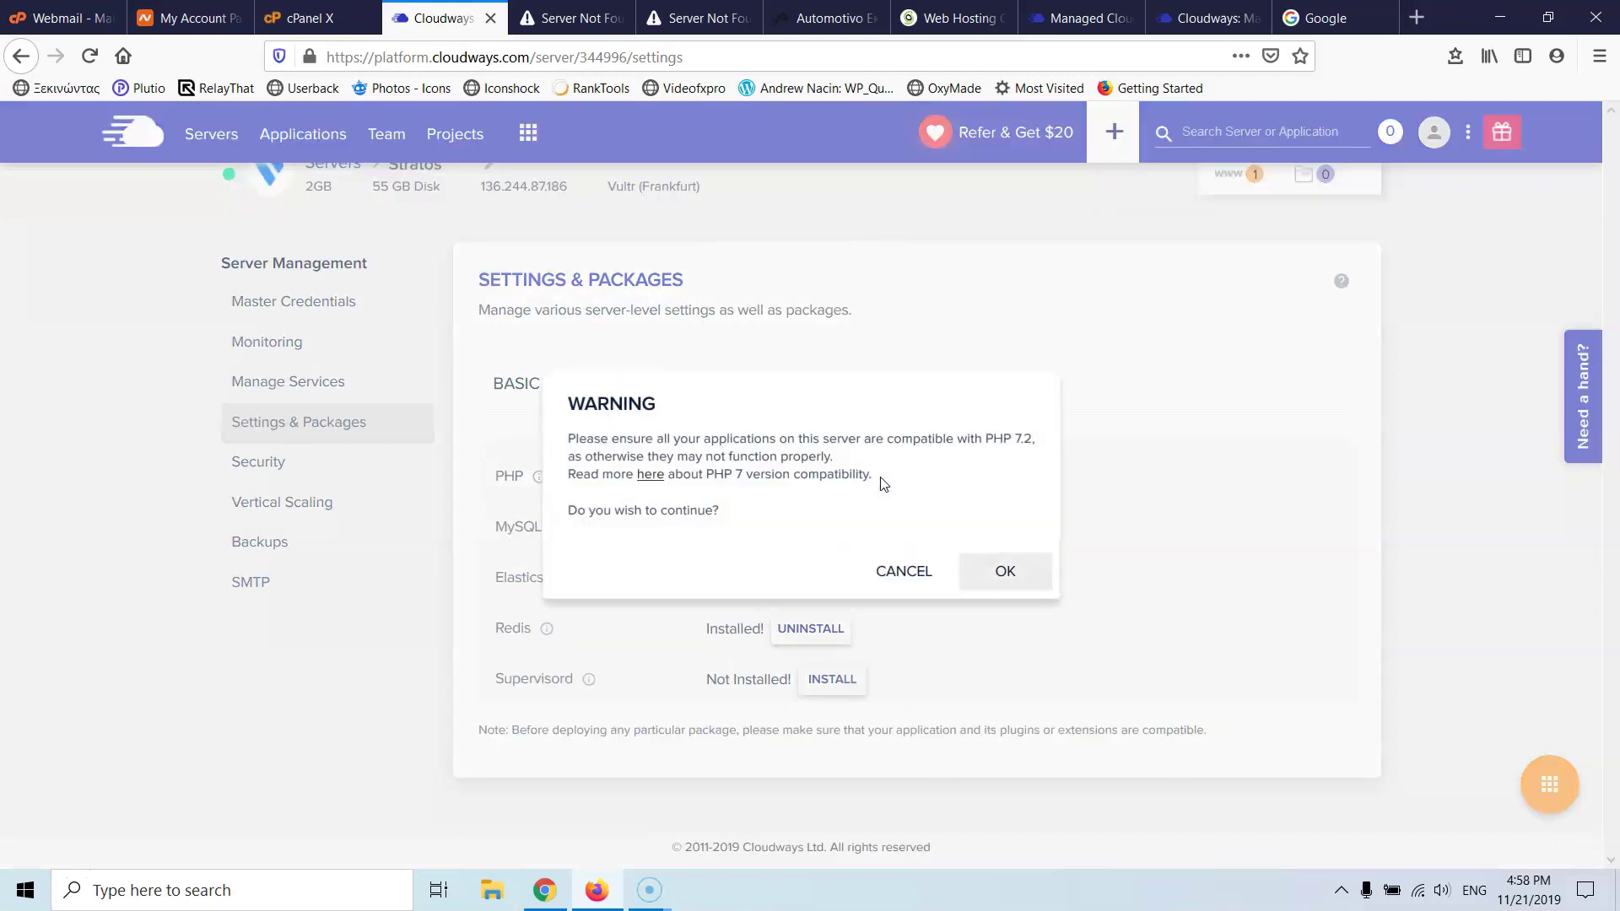
left_click(1004, 565)
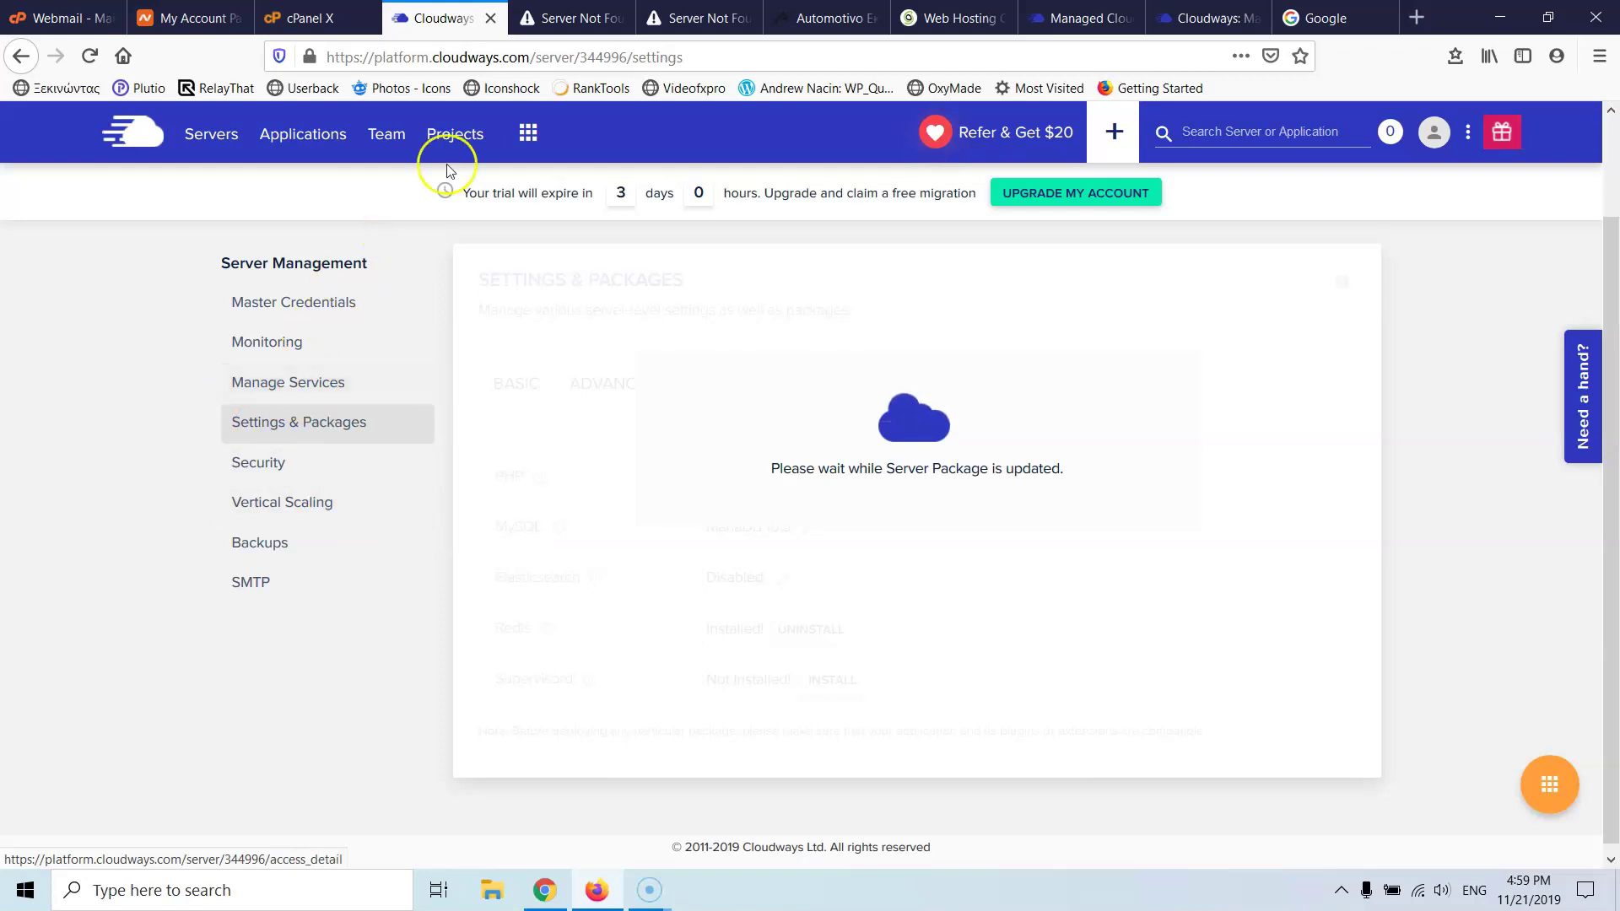
- Inspect the temporary site address on the failed tab and check the package update
left_click(542, 17)
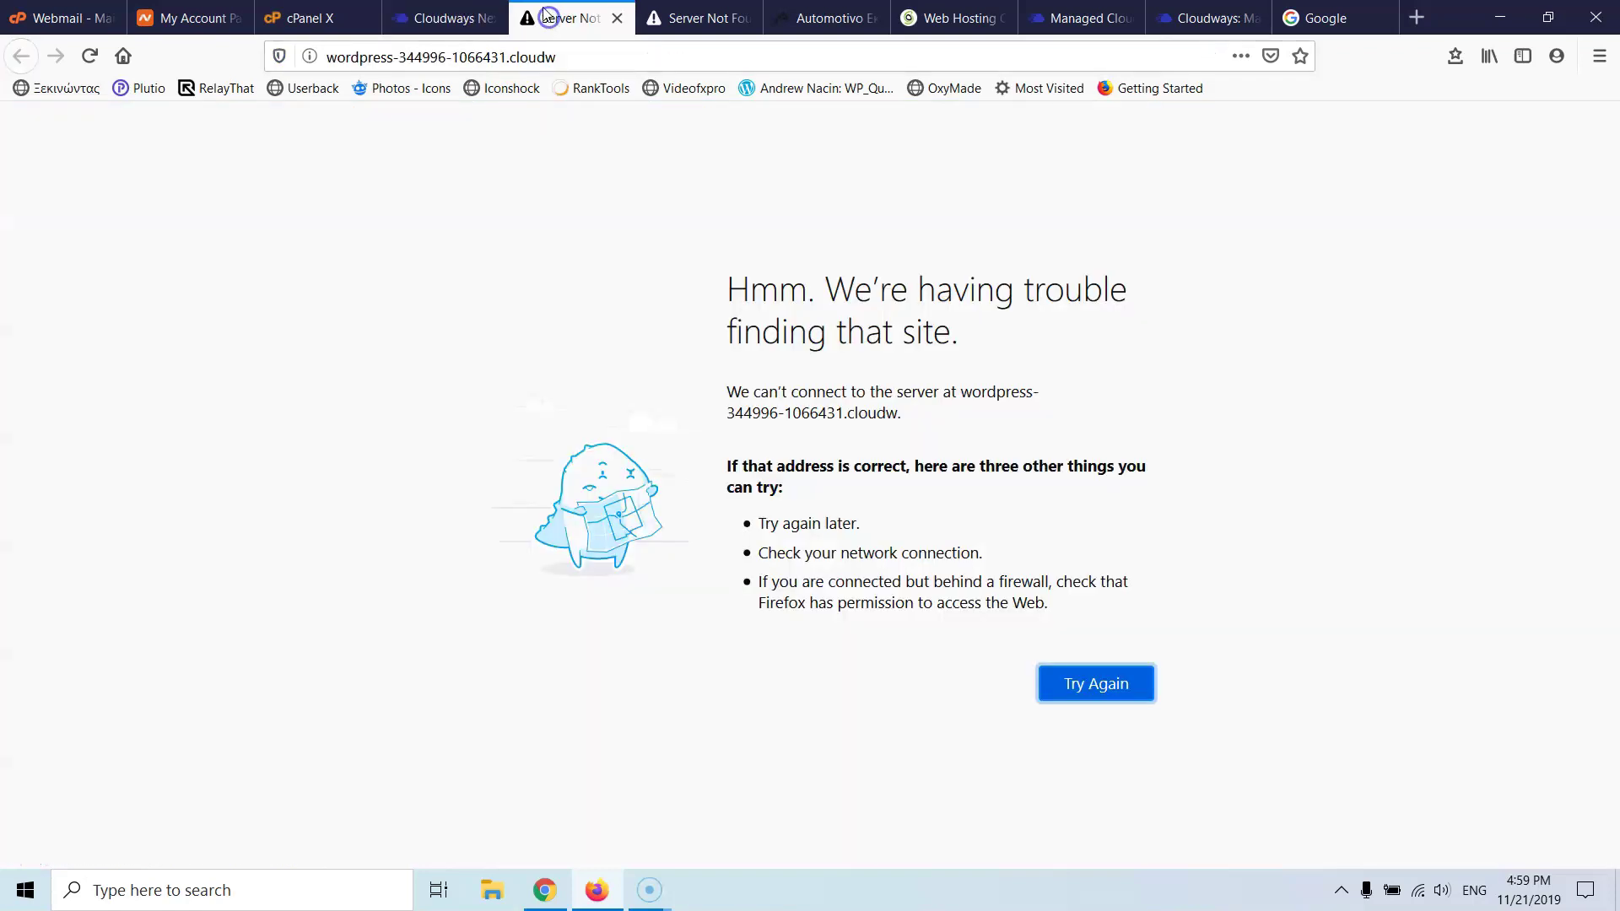
left_click(557, 58)
left_click(561, 58)
left_click_drag(561, 57, 250, 55)
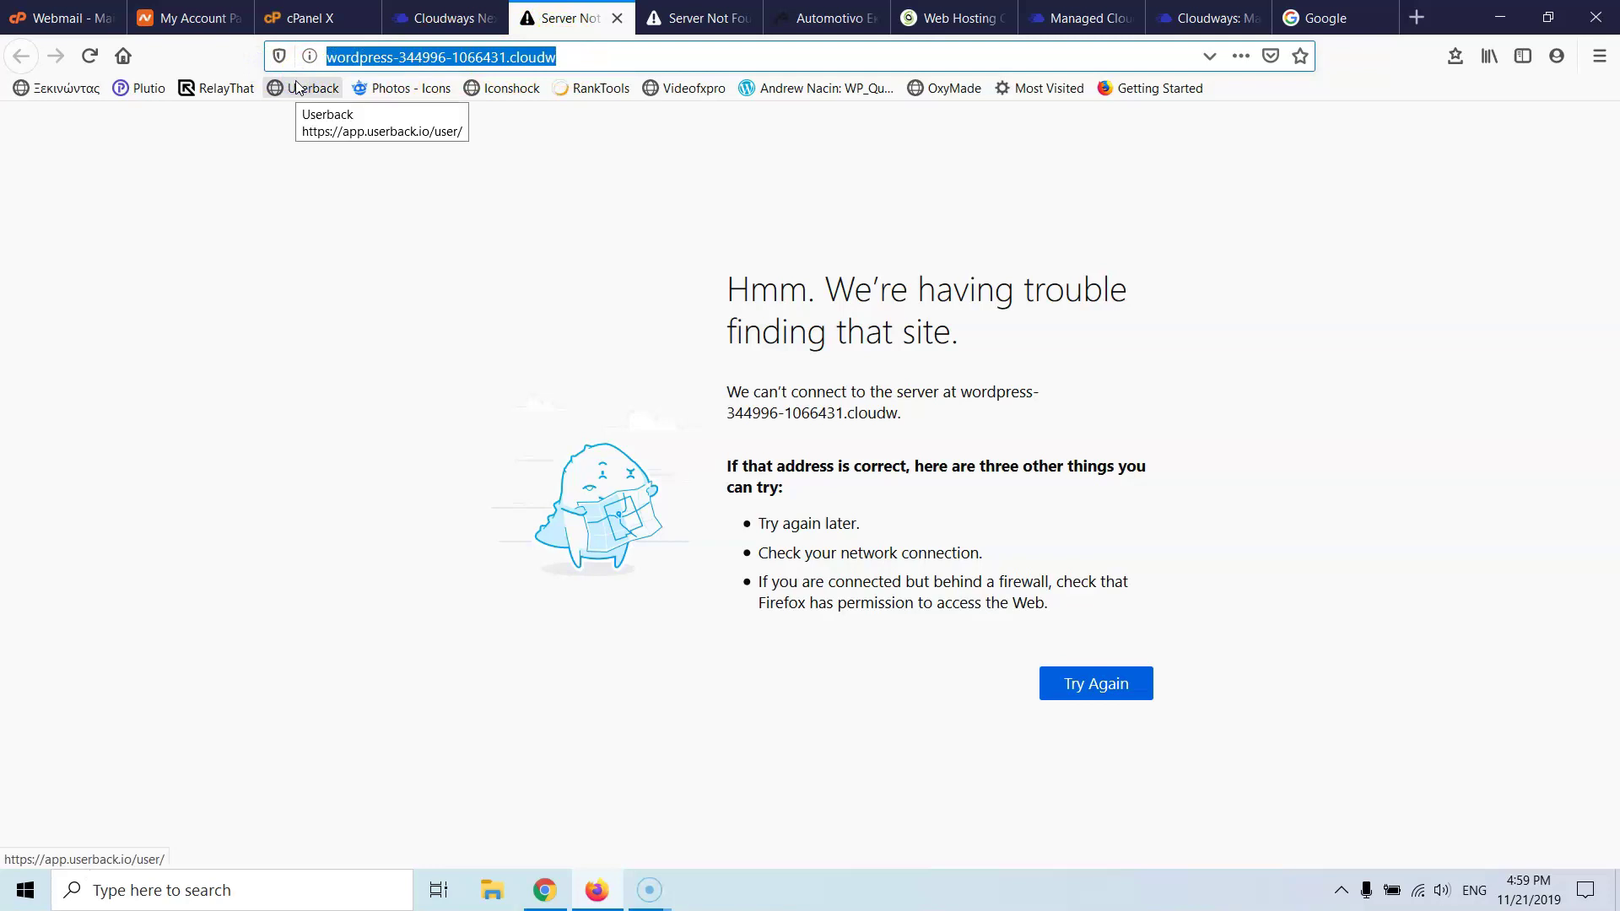
left_click(439, 15)
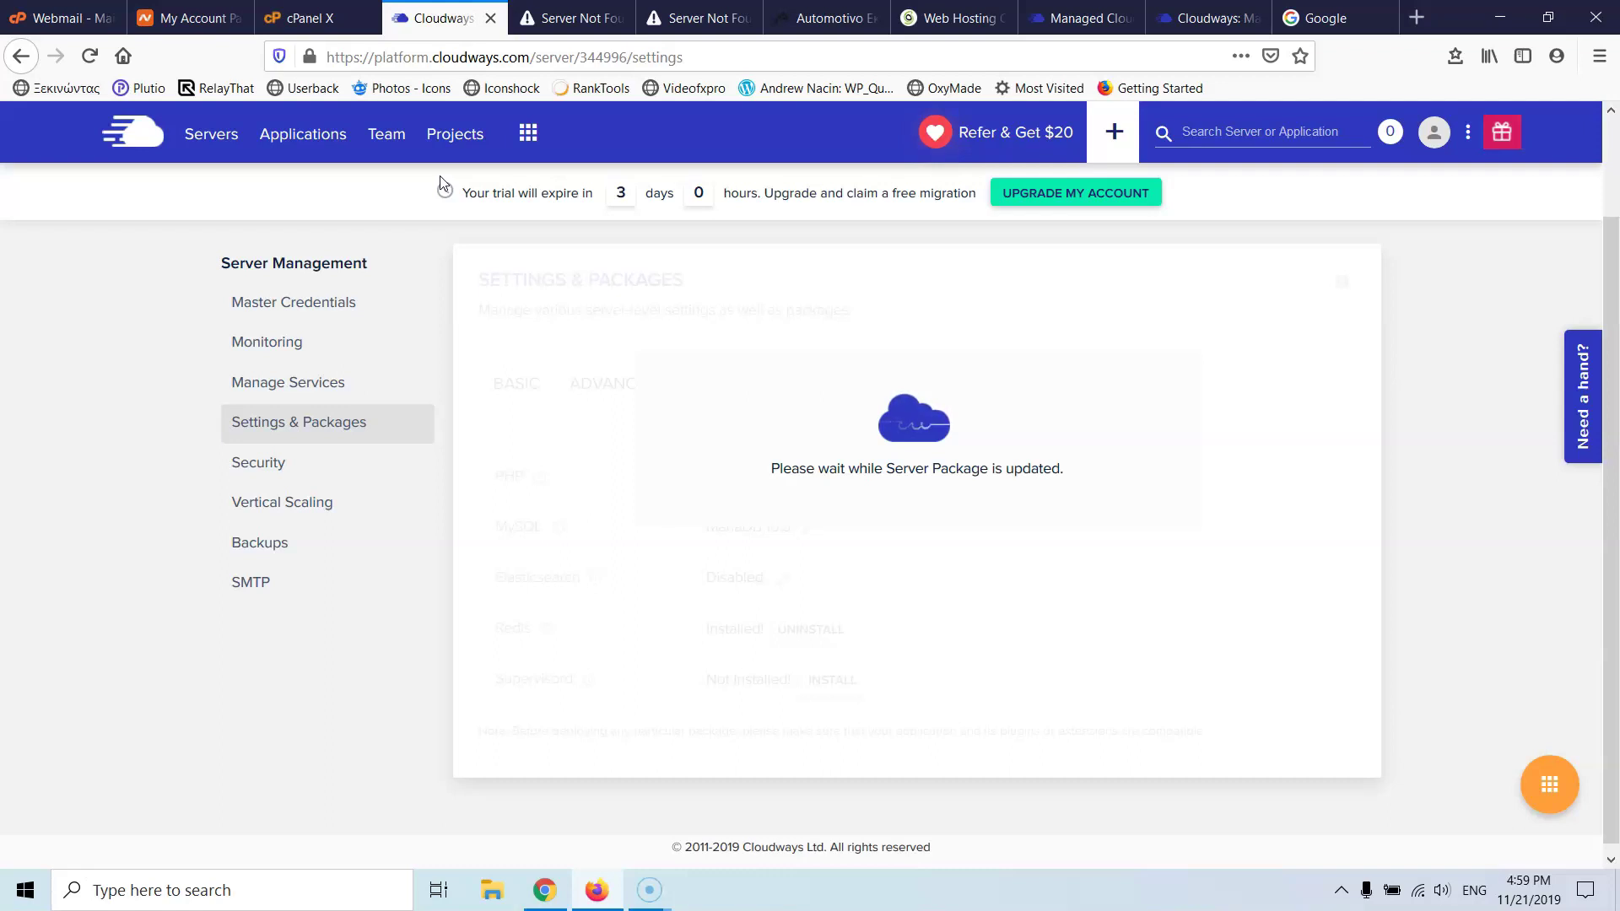
left_click(563, 18)
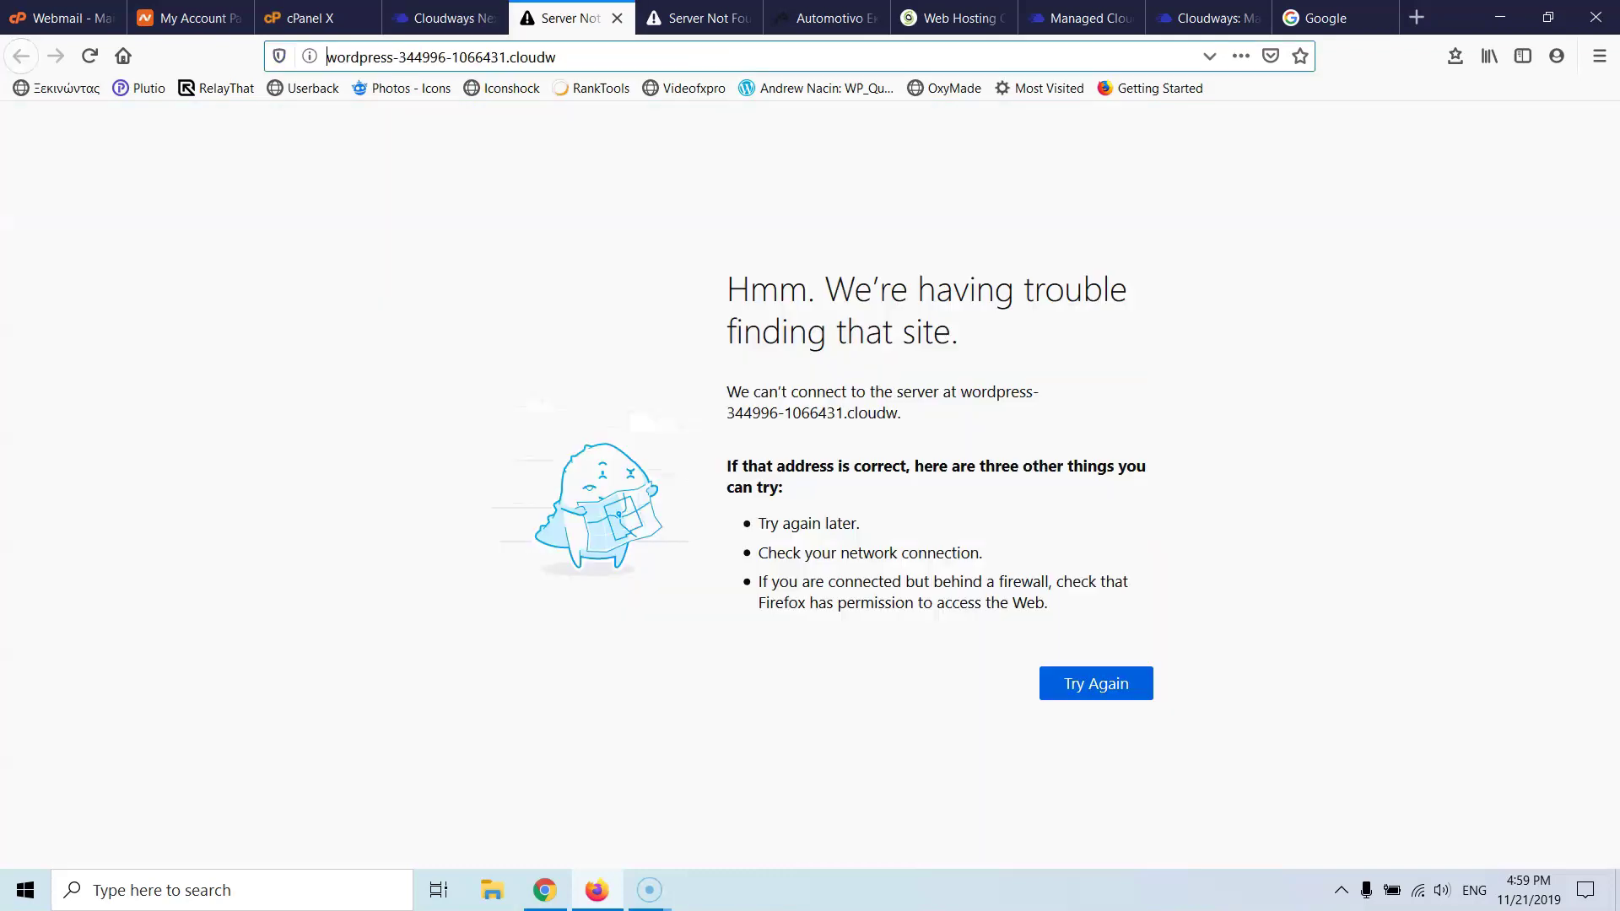
left_click(559, 56)
- Close the duplicate 'Server Not Found' tab and check the server package update progress
left_click(698, 18)
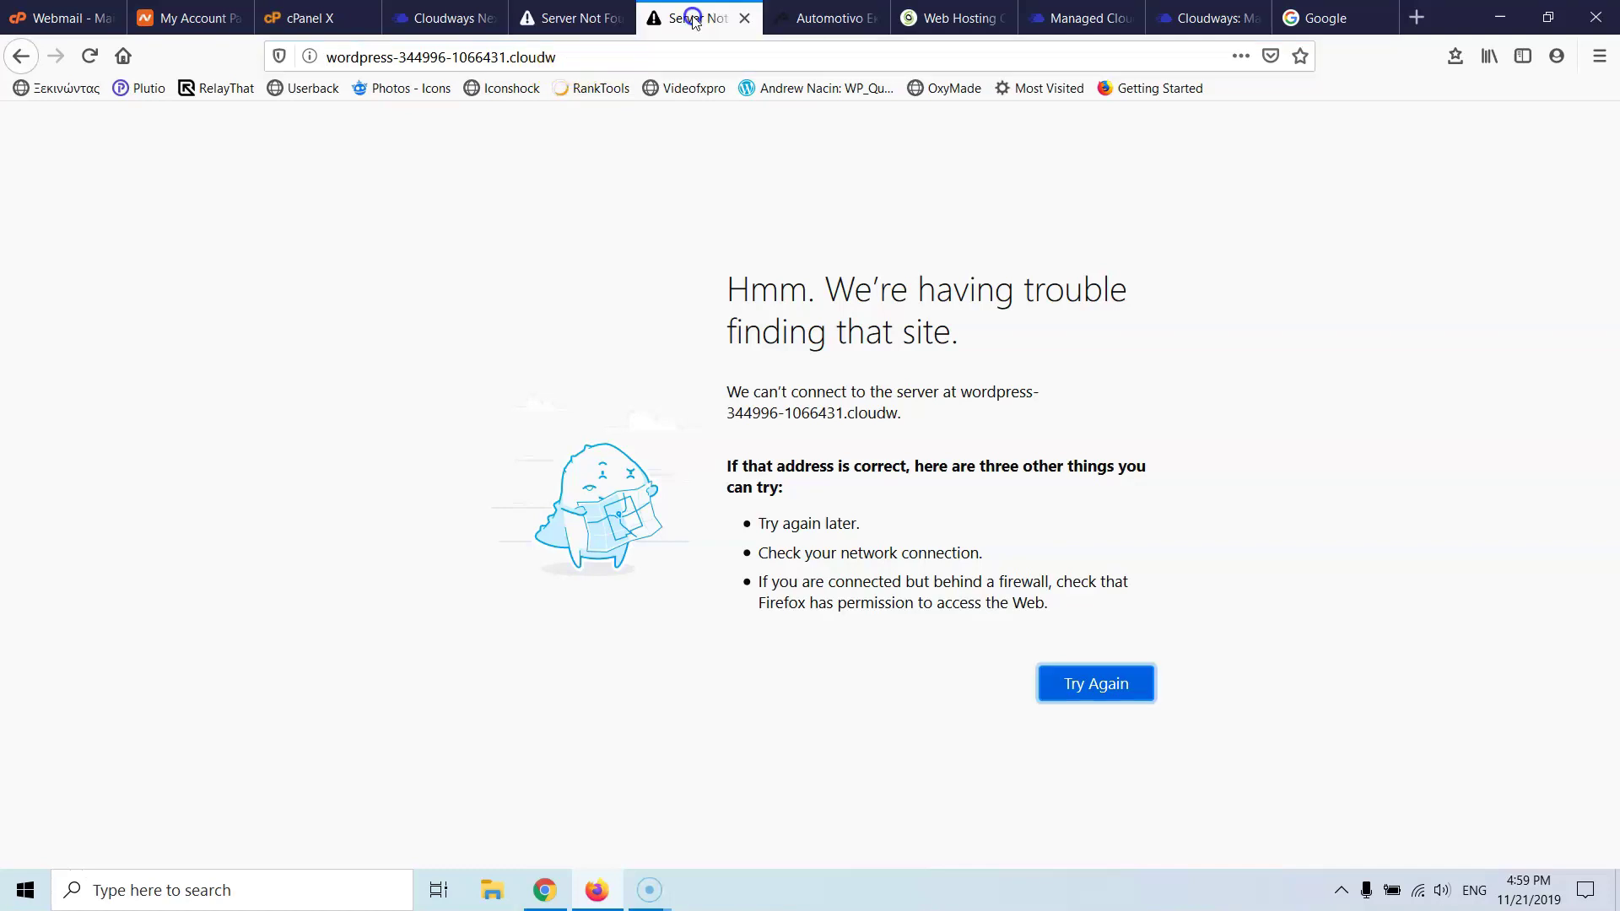
left_click(744, 19)
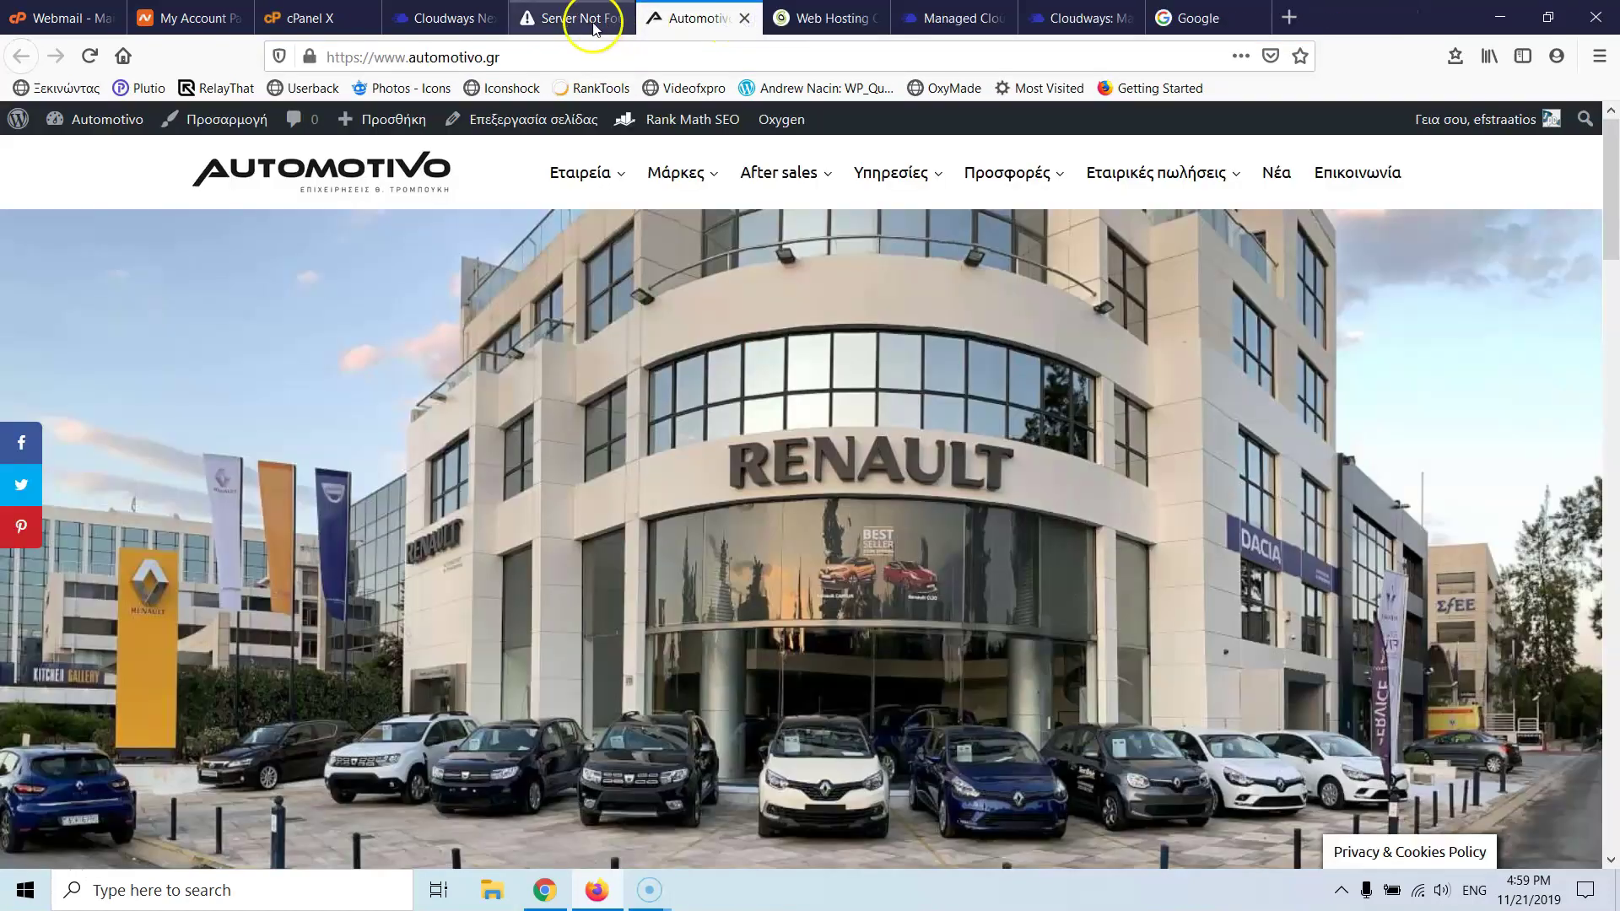
left_click(531, 53)
left_click(531, 53)
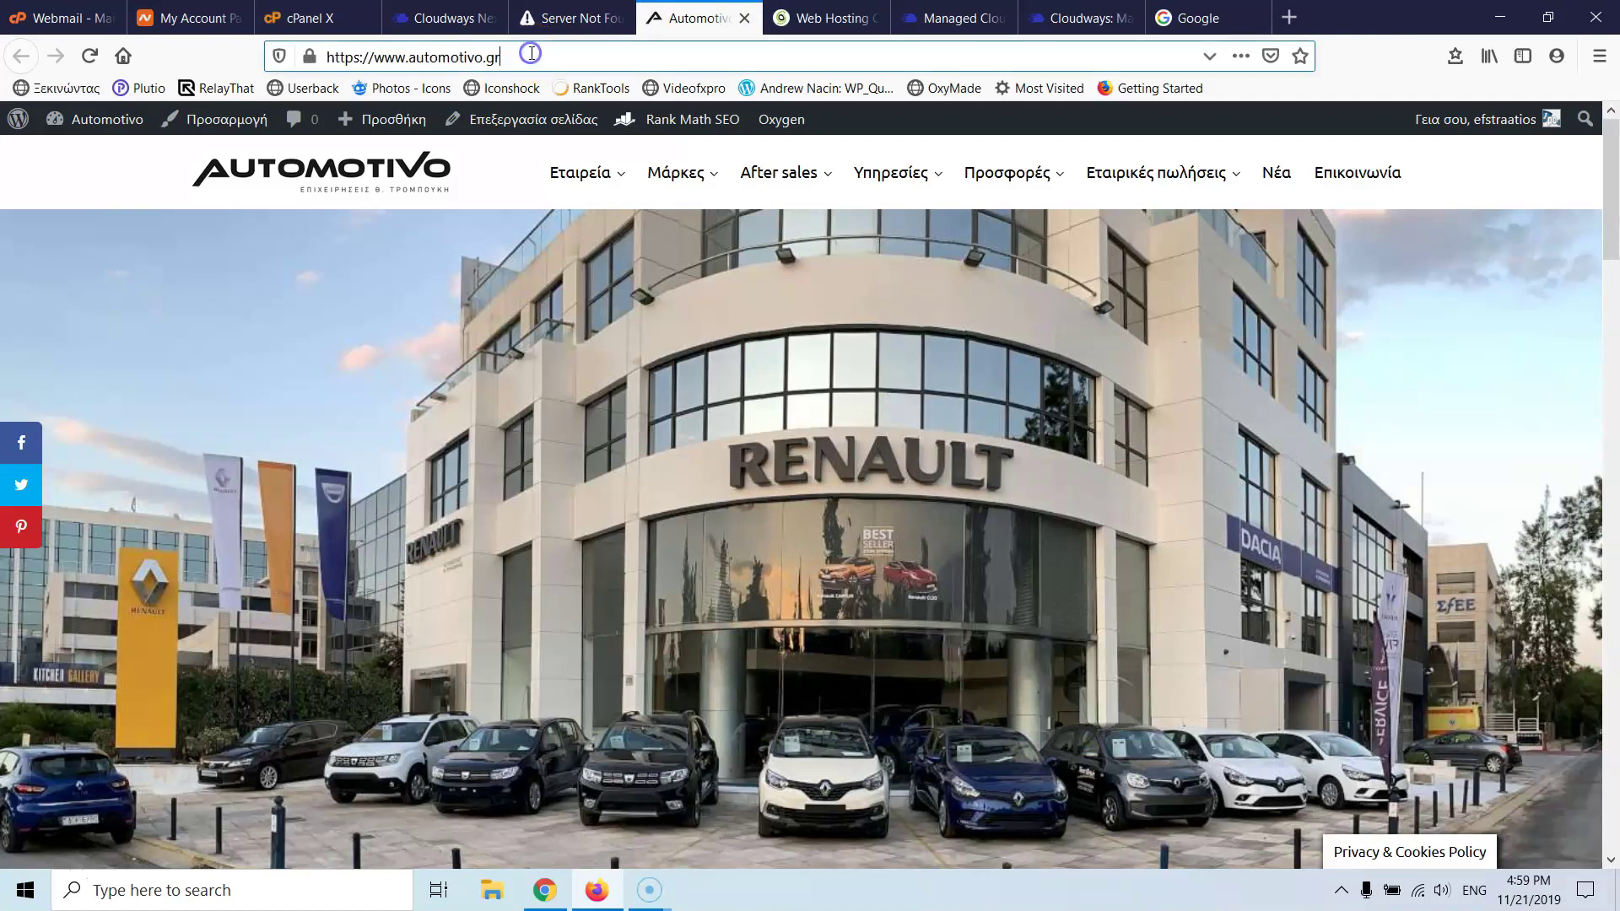
mouse_move(96, 118)
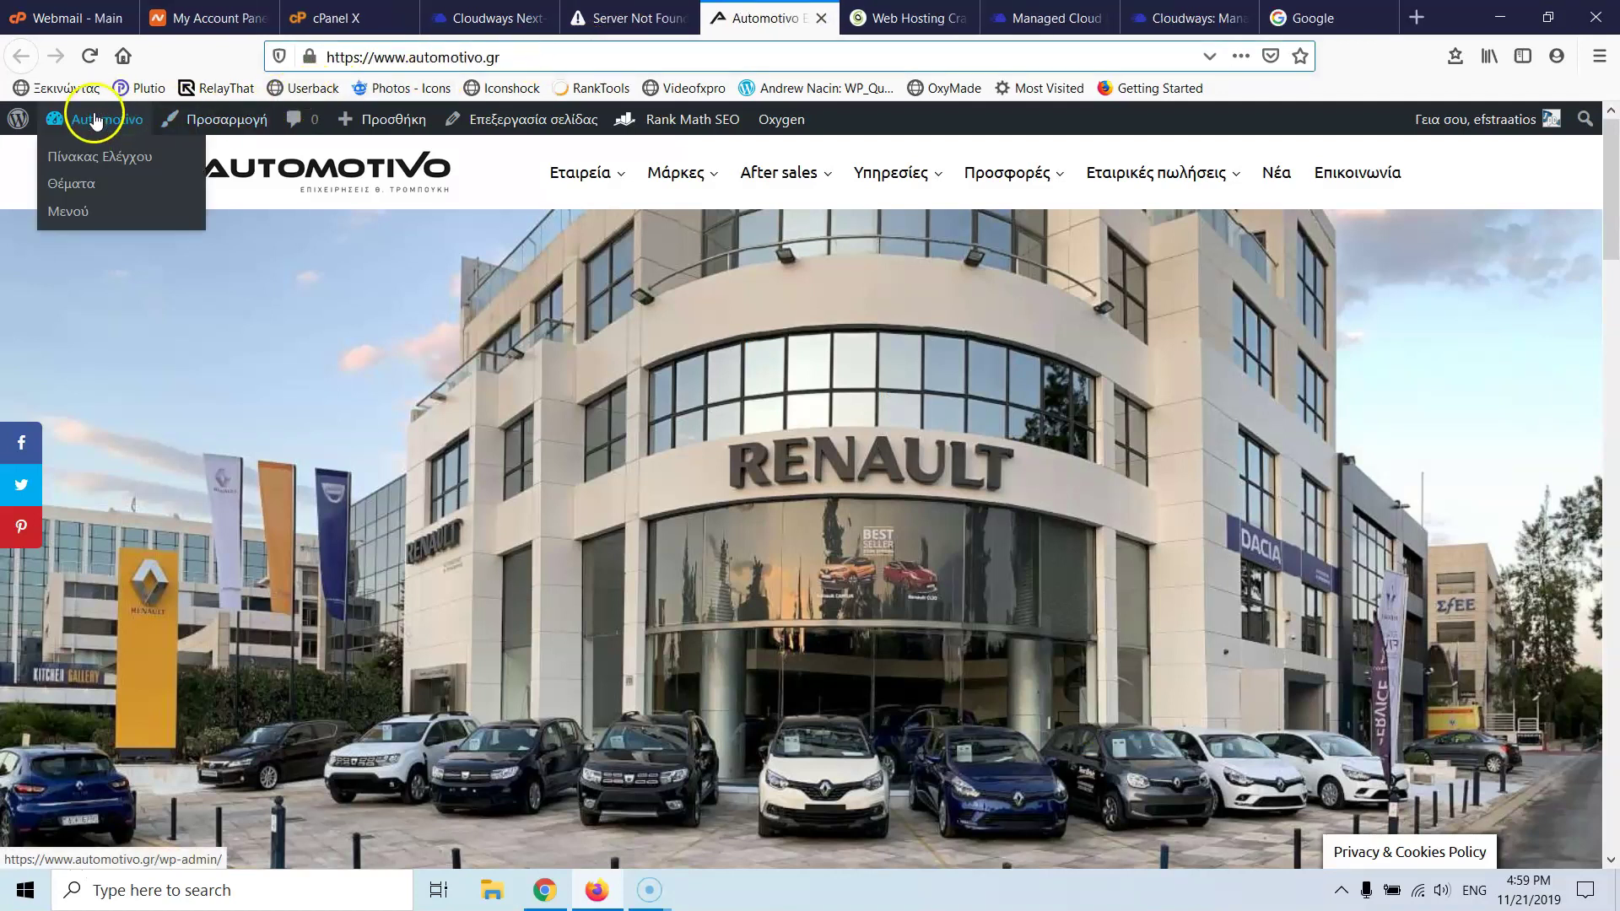
left_click(91, 164)
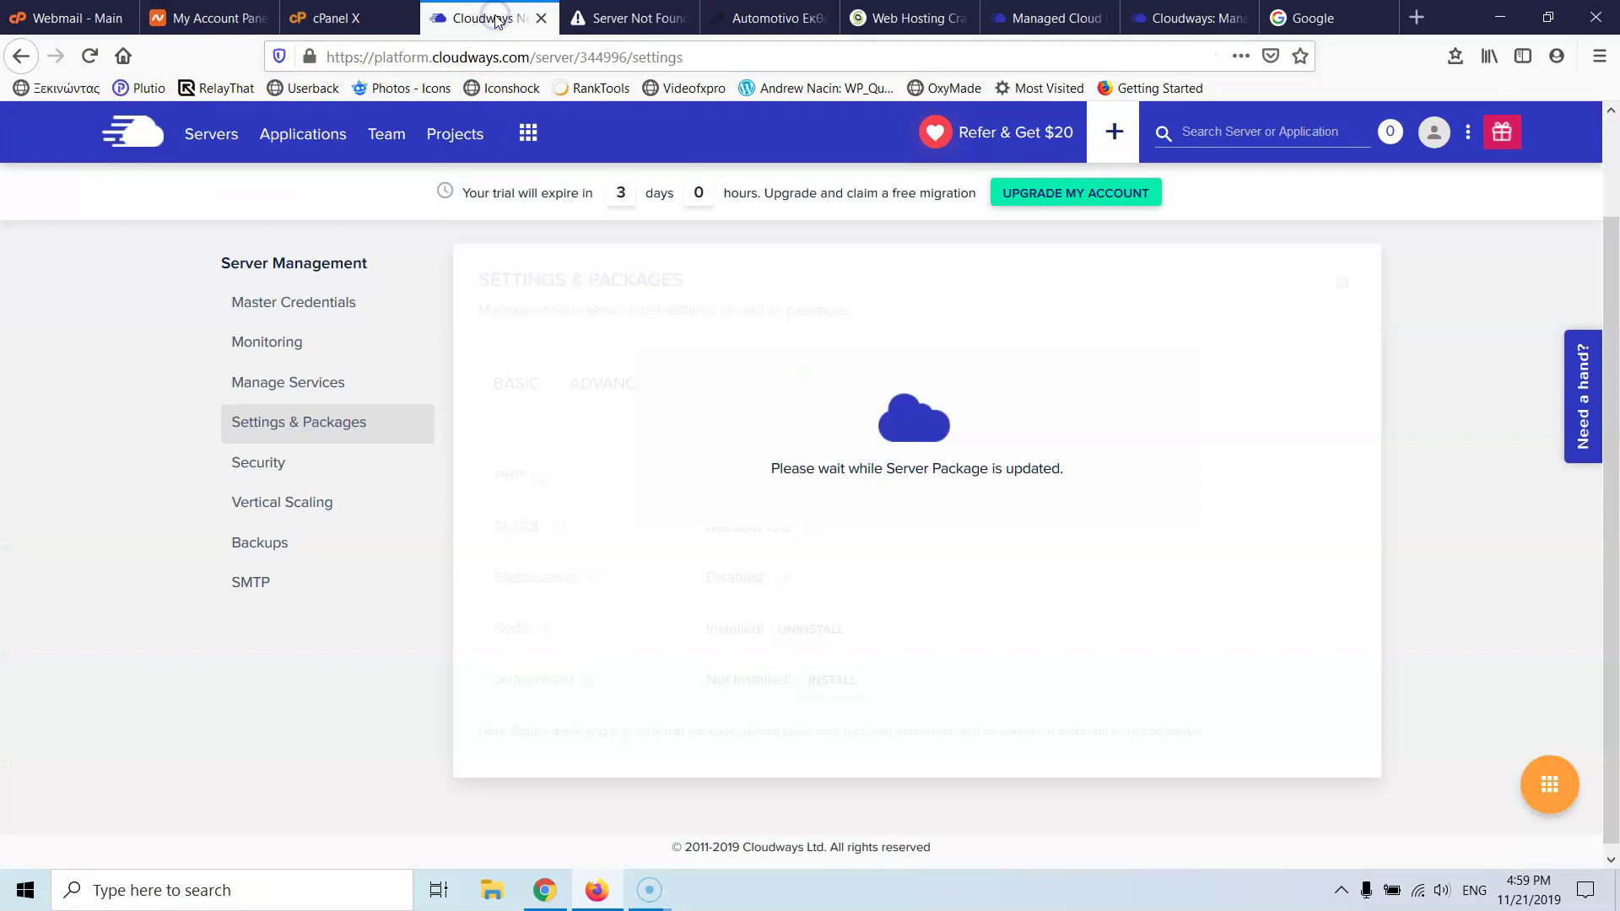
left_click(769, 18)
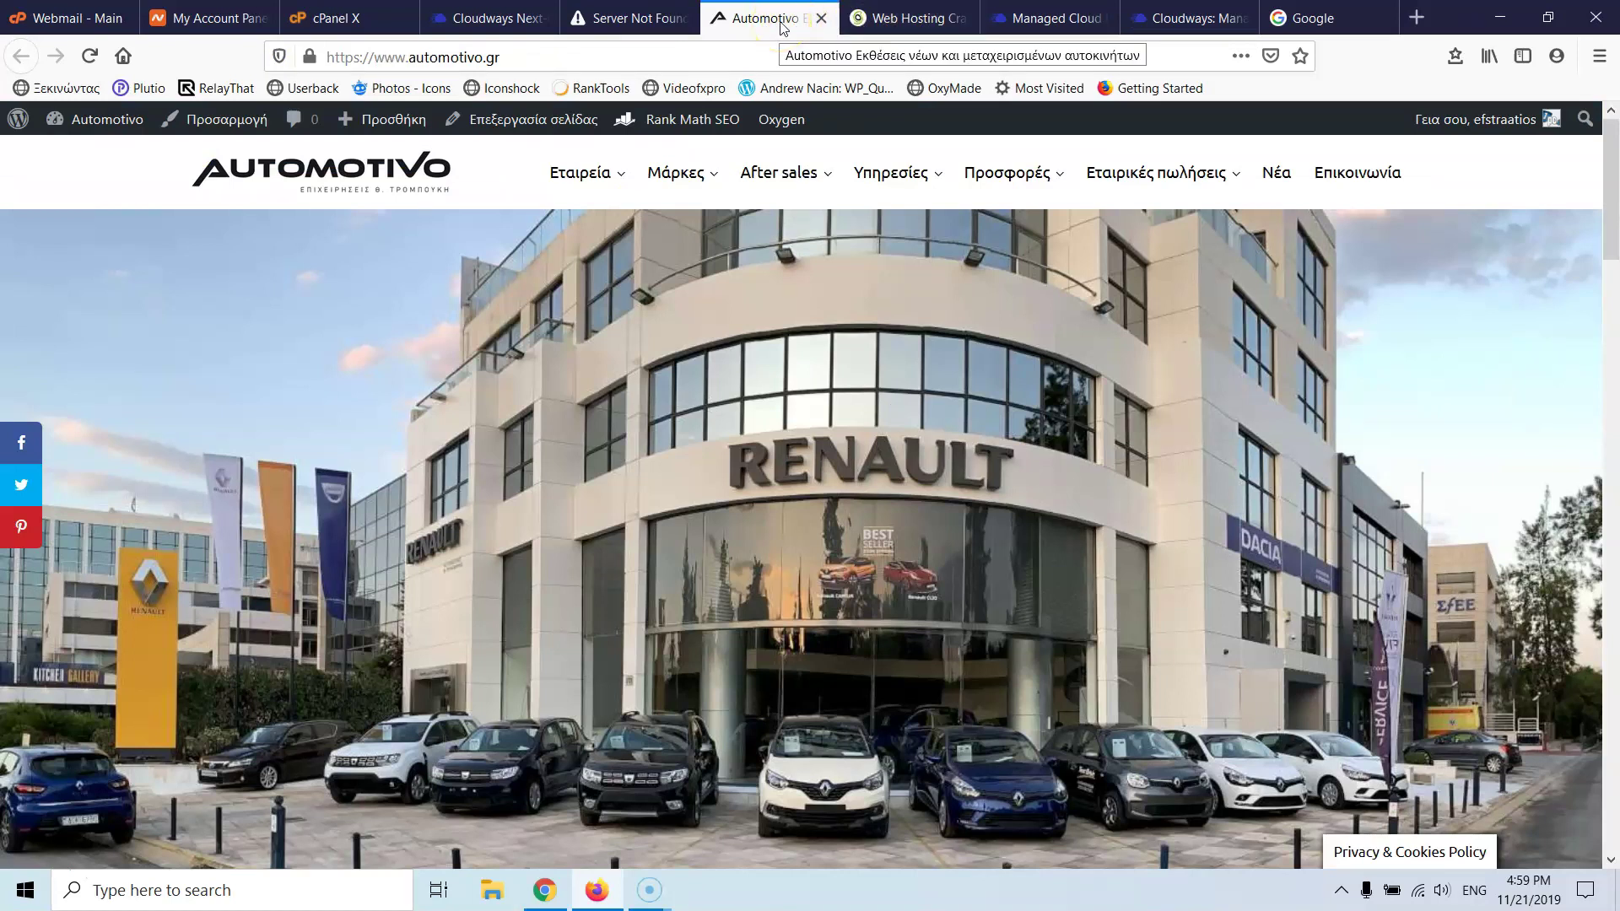
- Close the remaining error tab and open the automotivo.gr WordPress dashboard (Πίνακας Ελέγχου)
left_click(487, 19)
left_click(663, 19)
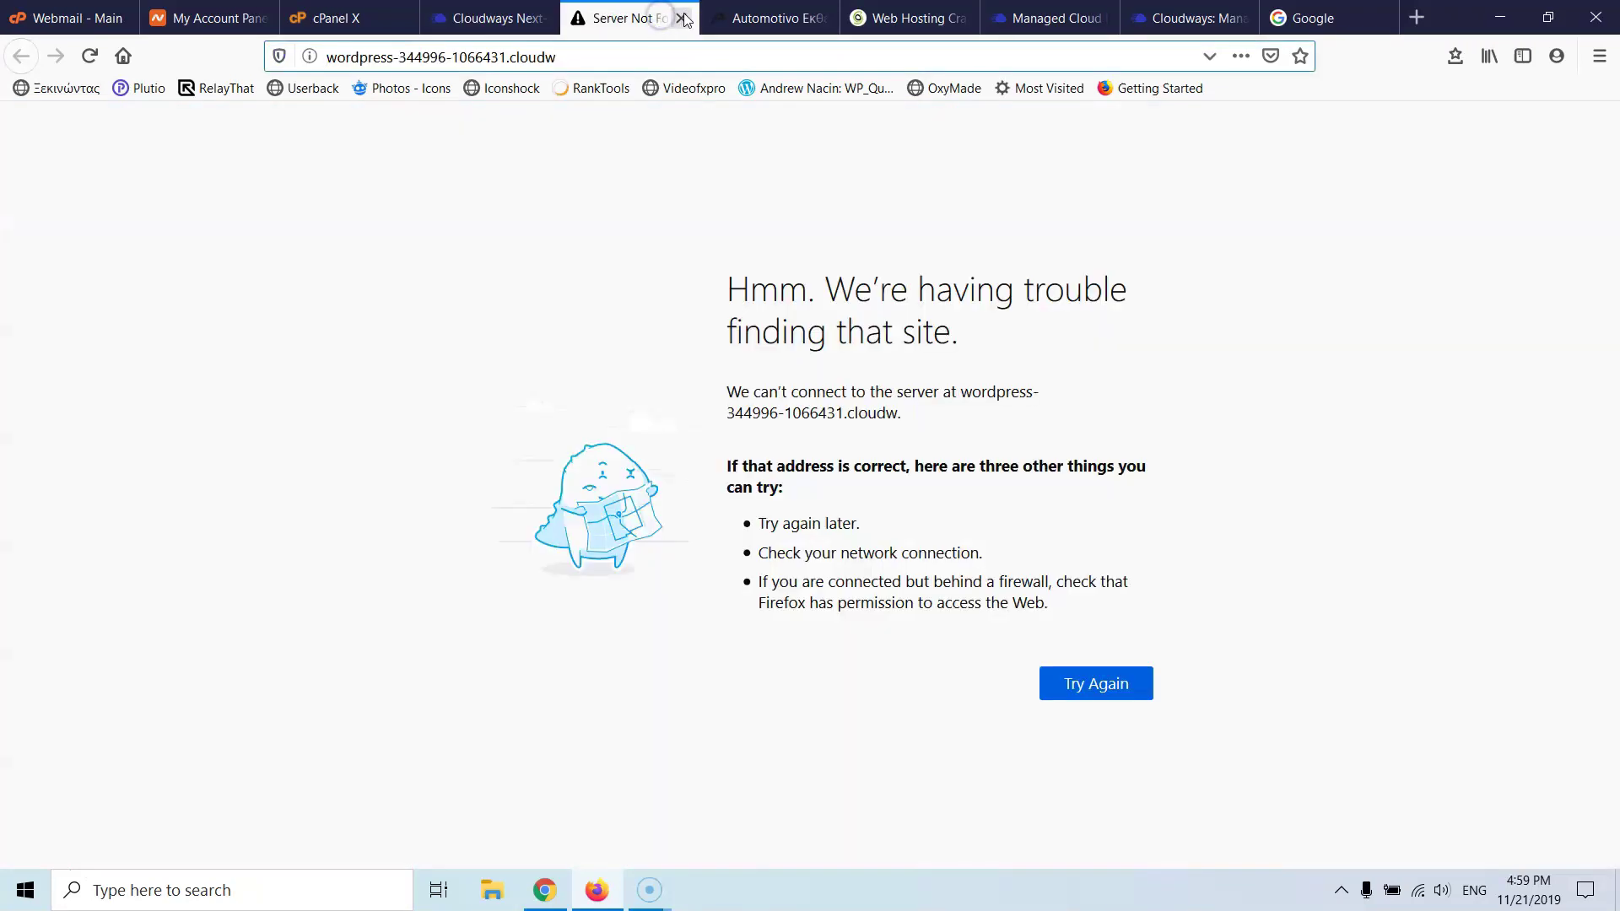
left_click(682, 18)
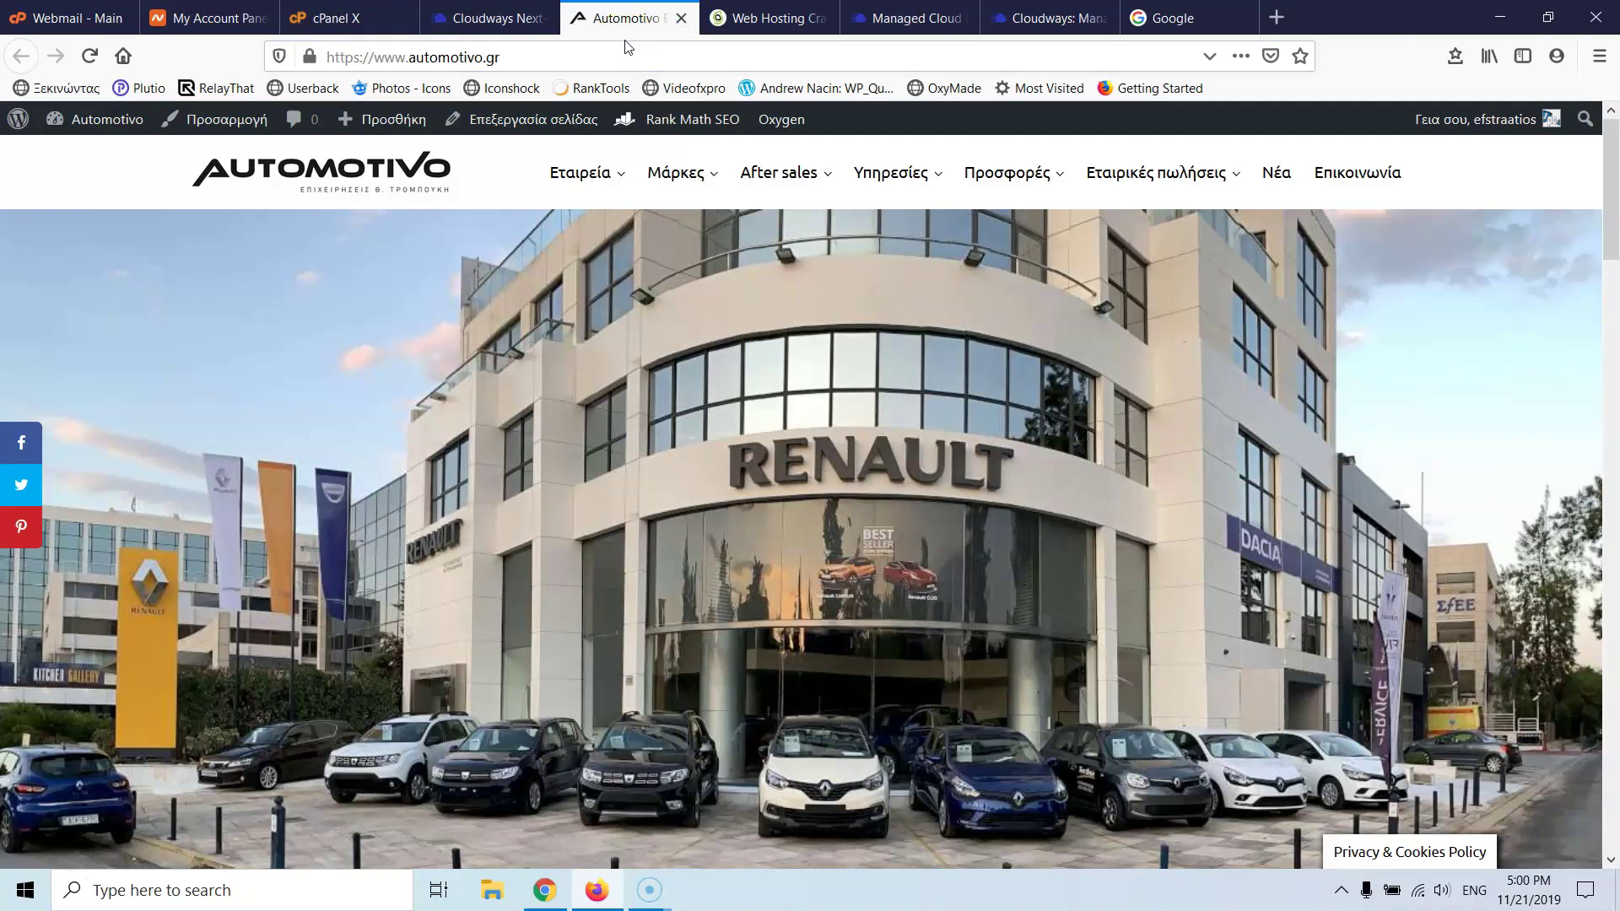
left_click(471, 21)
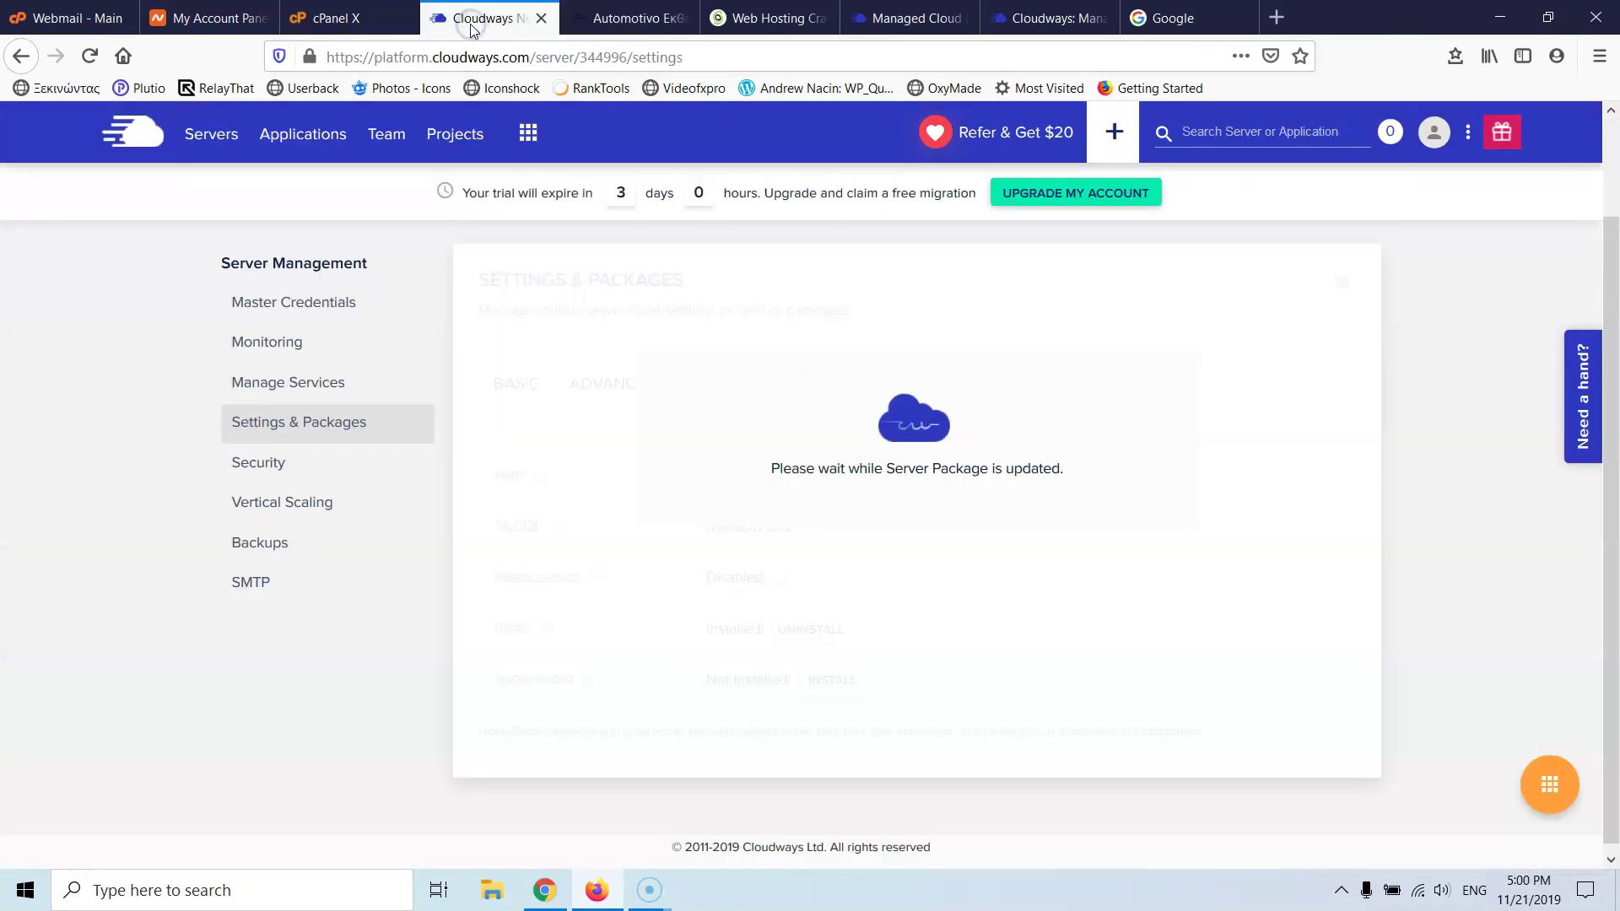
left_click(611, 18)
left_click(771, 14)
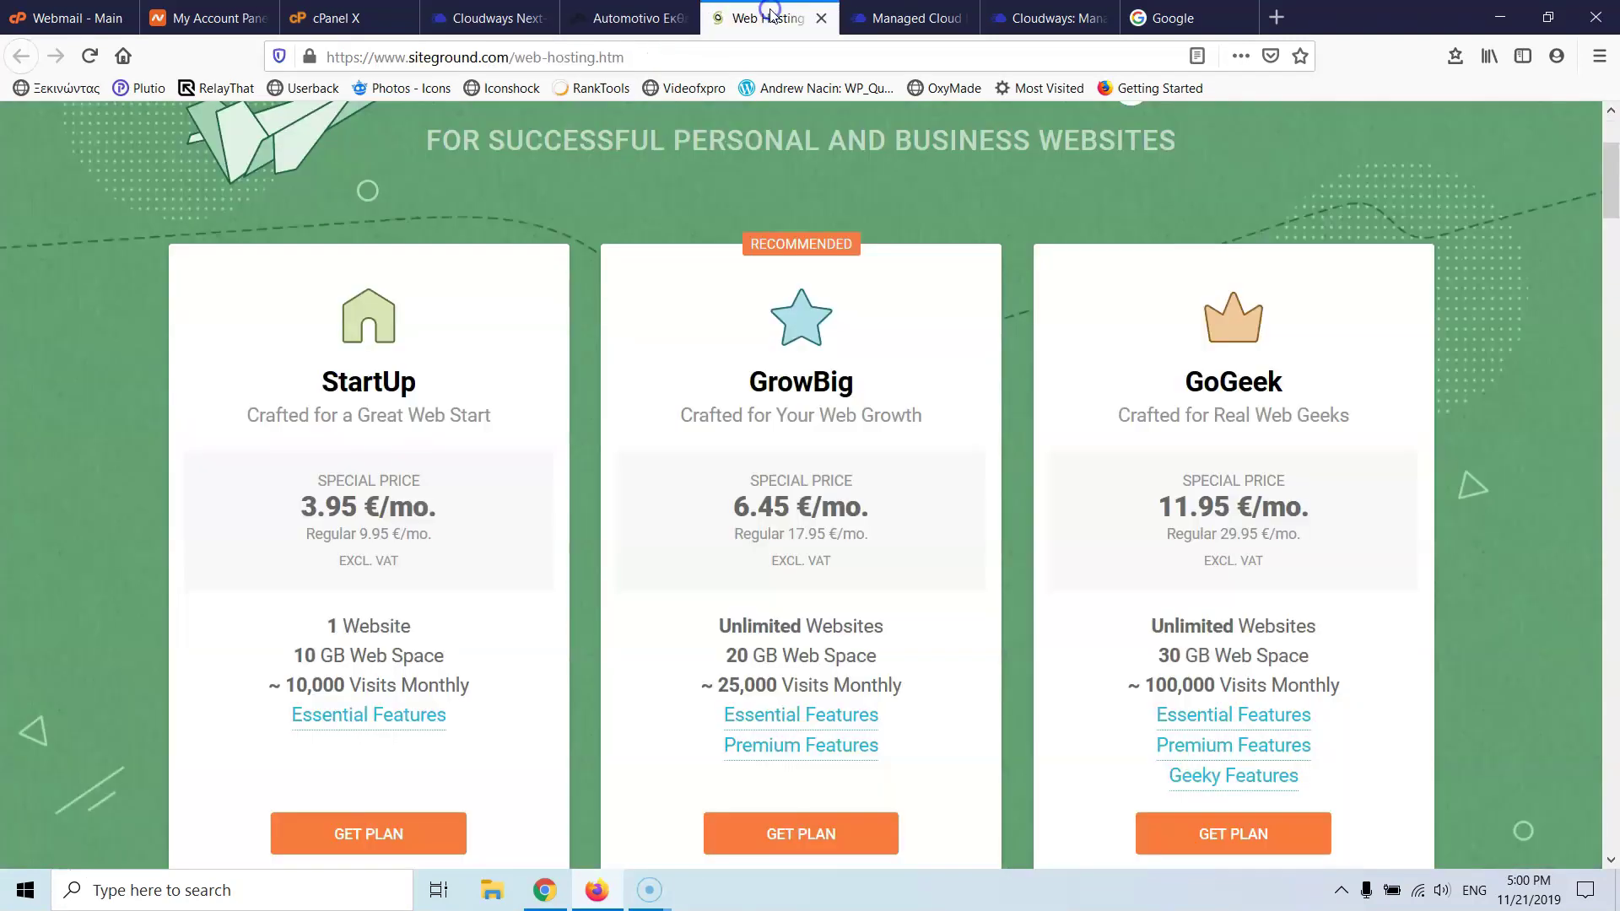
left_click(650, 15)
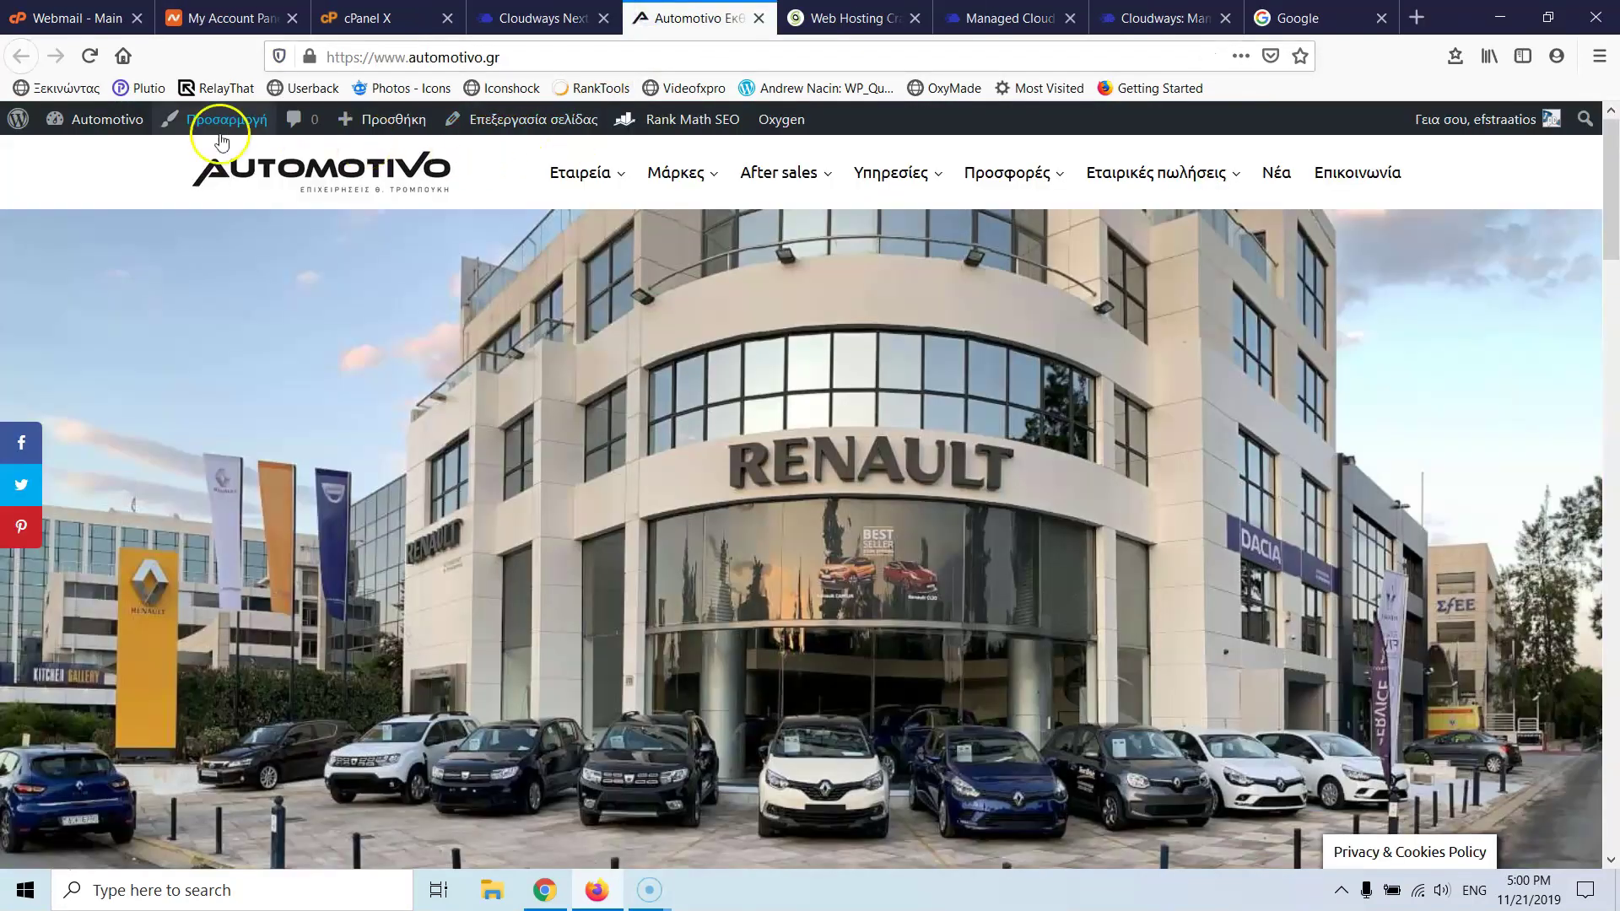
mouse_move(81, 125)
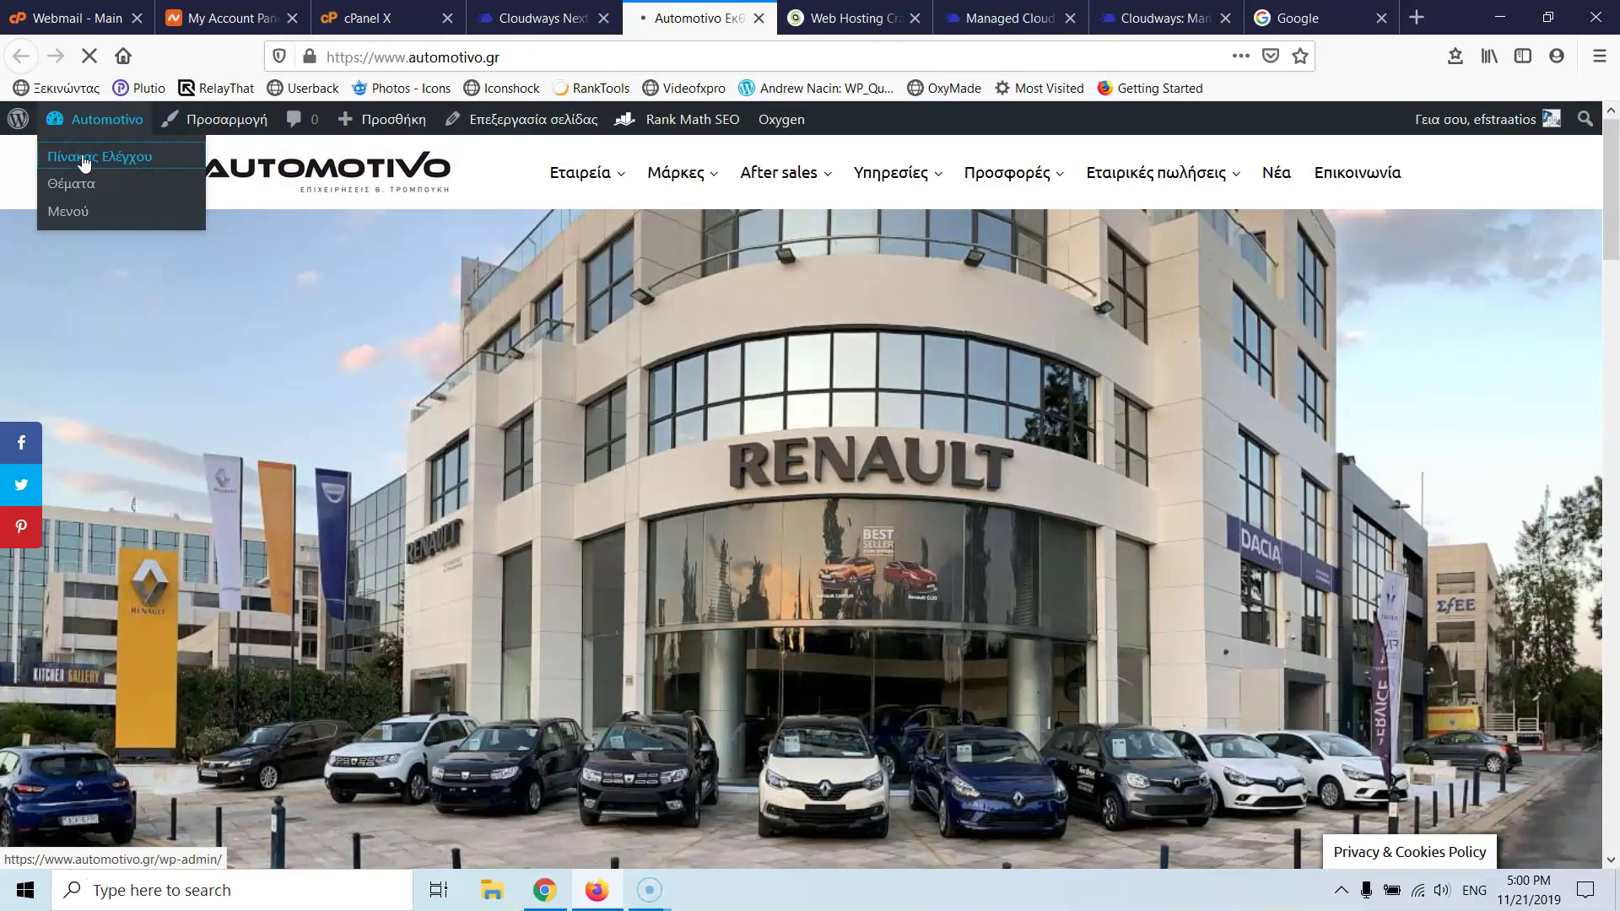
left_click(112, 158)
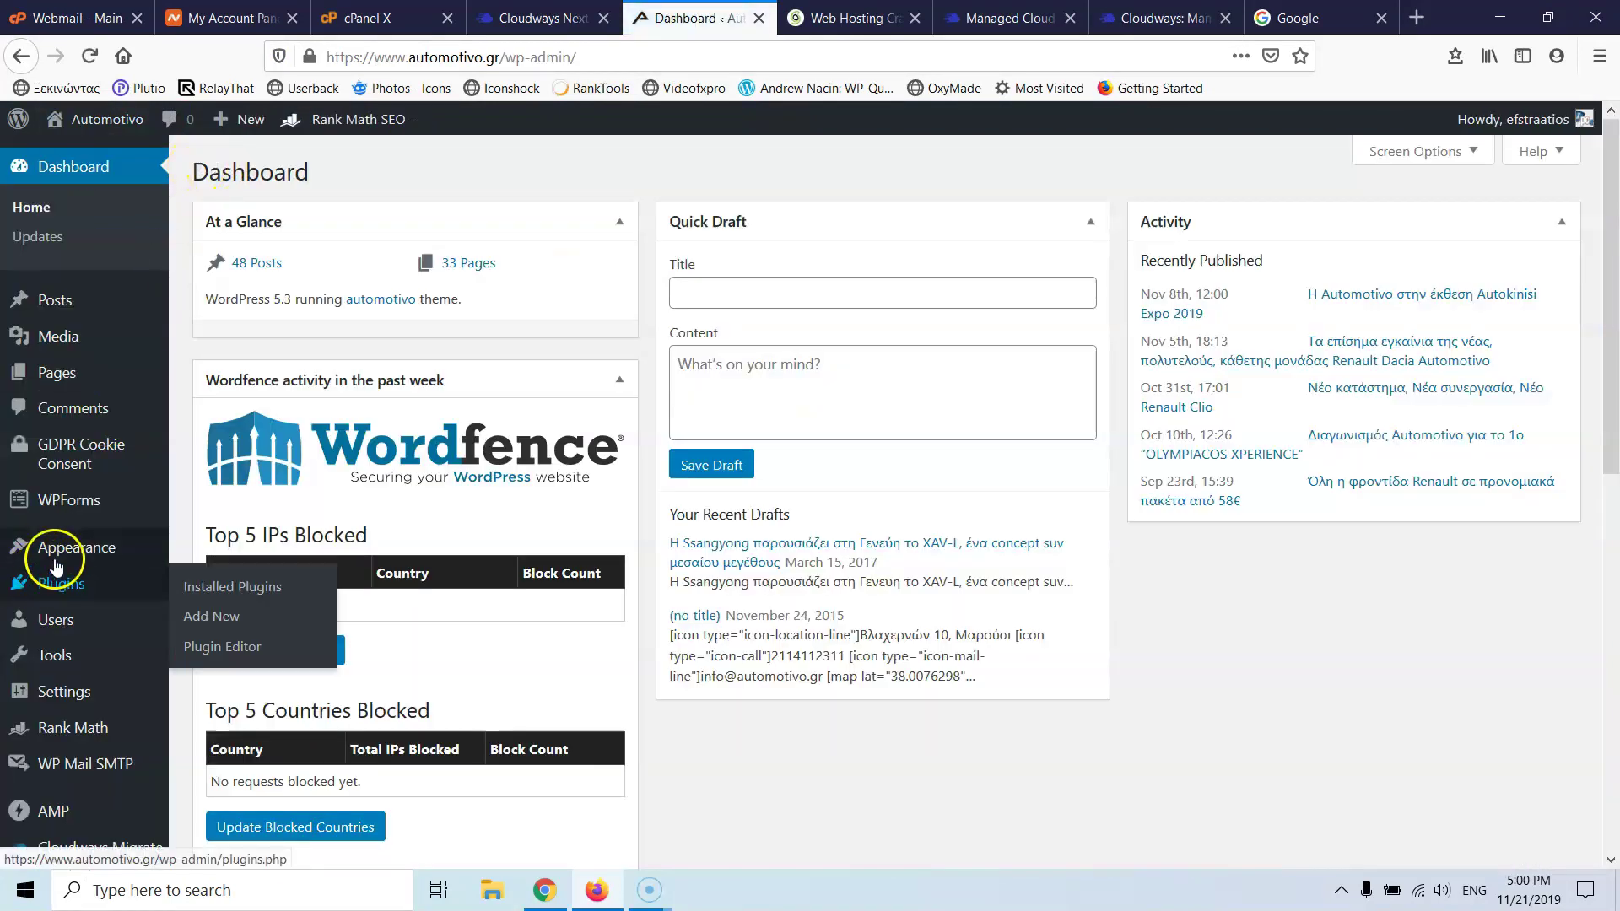
- Open the Cloudways Migrate plugin page and fill the account email from the autocomplete suggestion
scroll(54, 561, "down", 5)
left_click(85, 624)
left_click(540, 18)
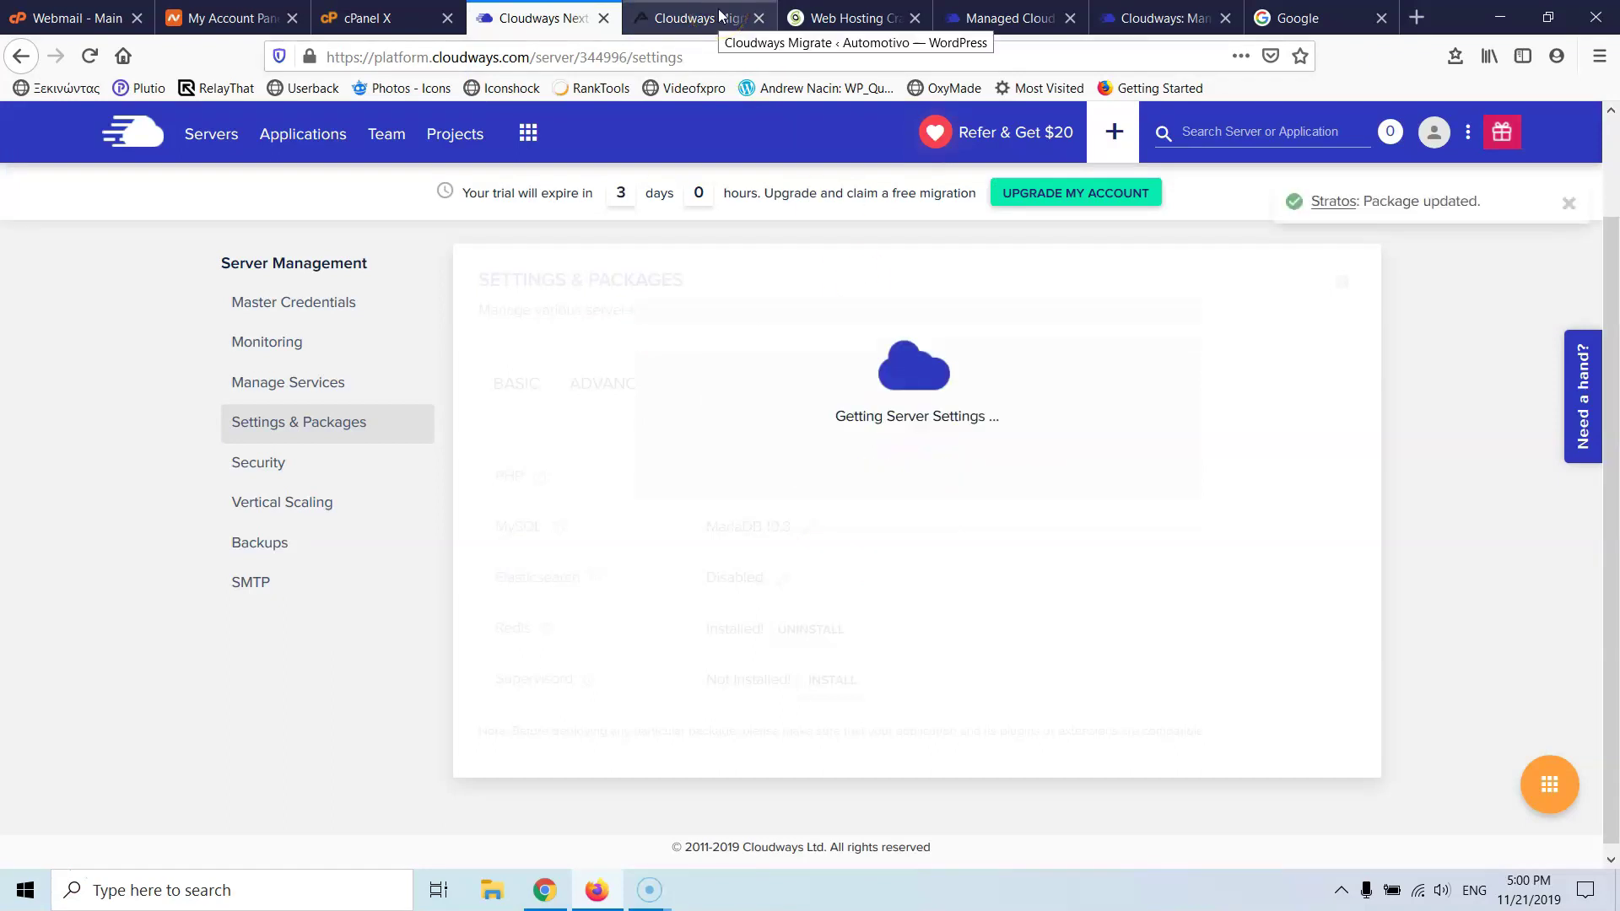
left_click(712, 20)
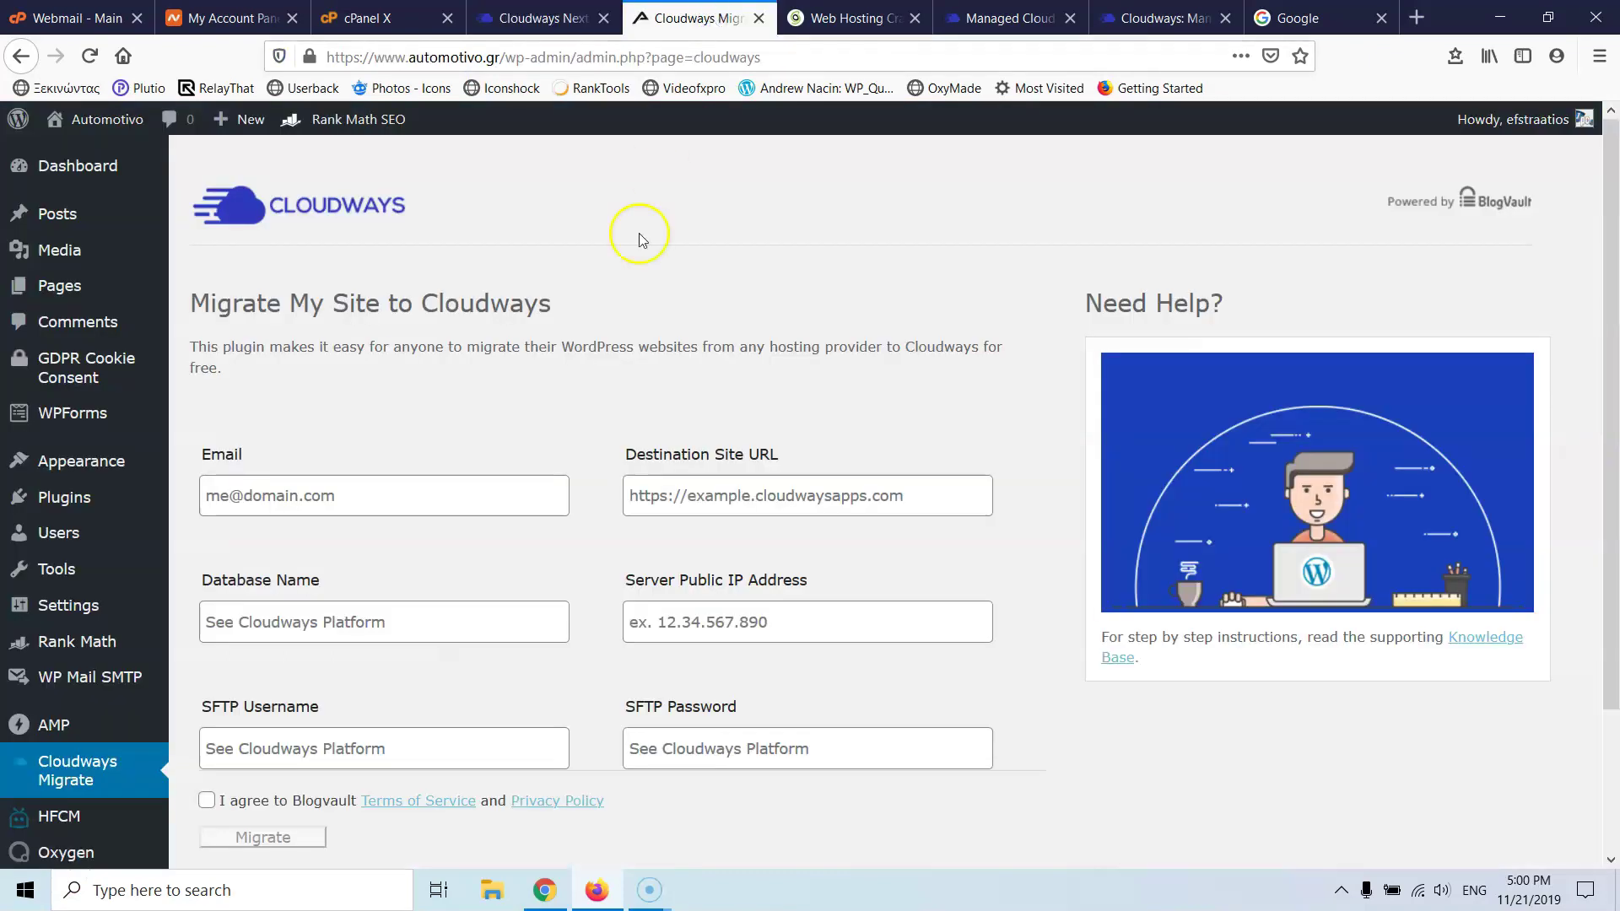
left_click(368, 492)
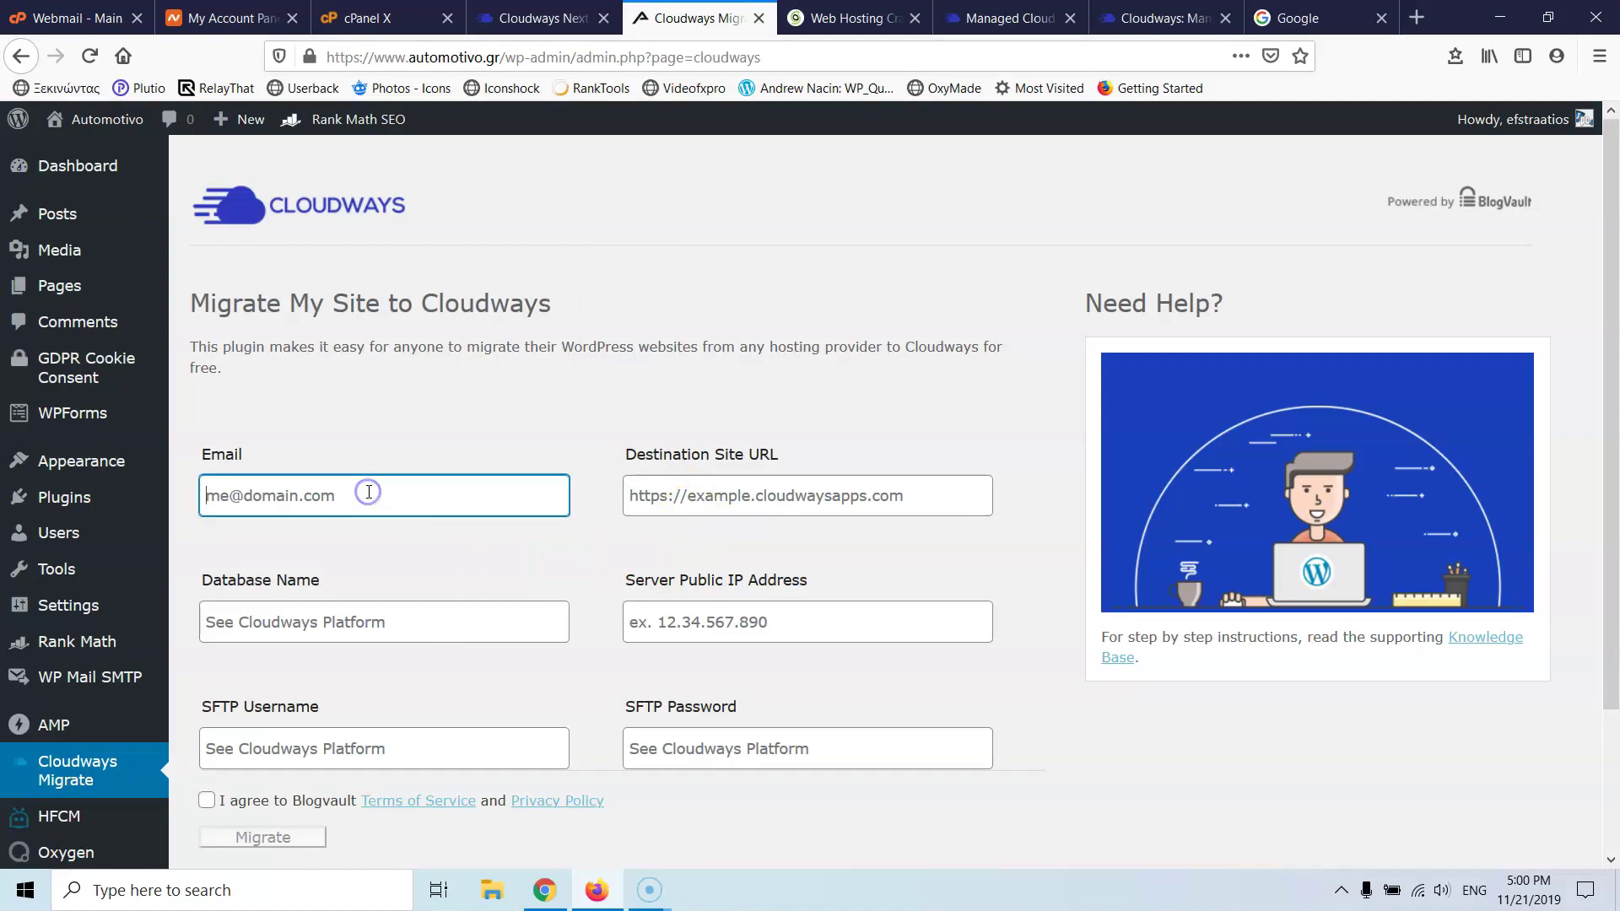
type("1p")
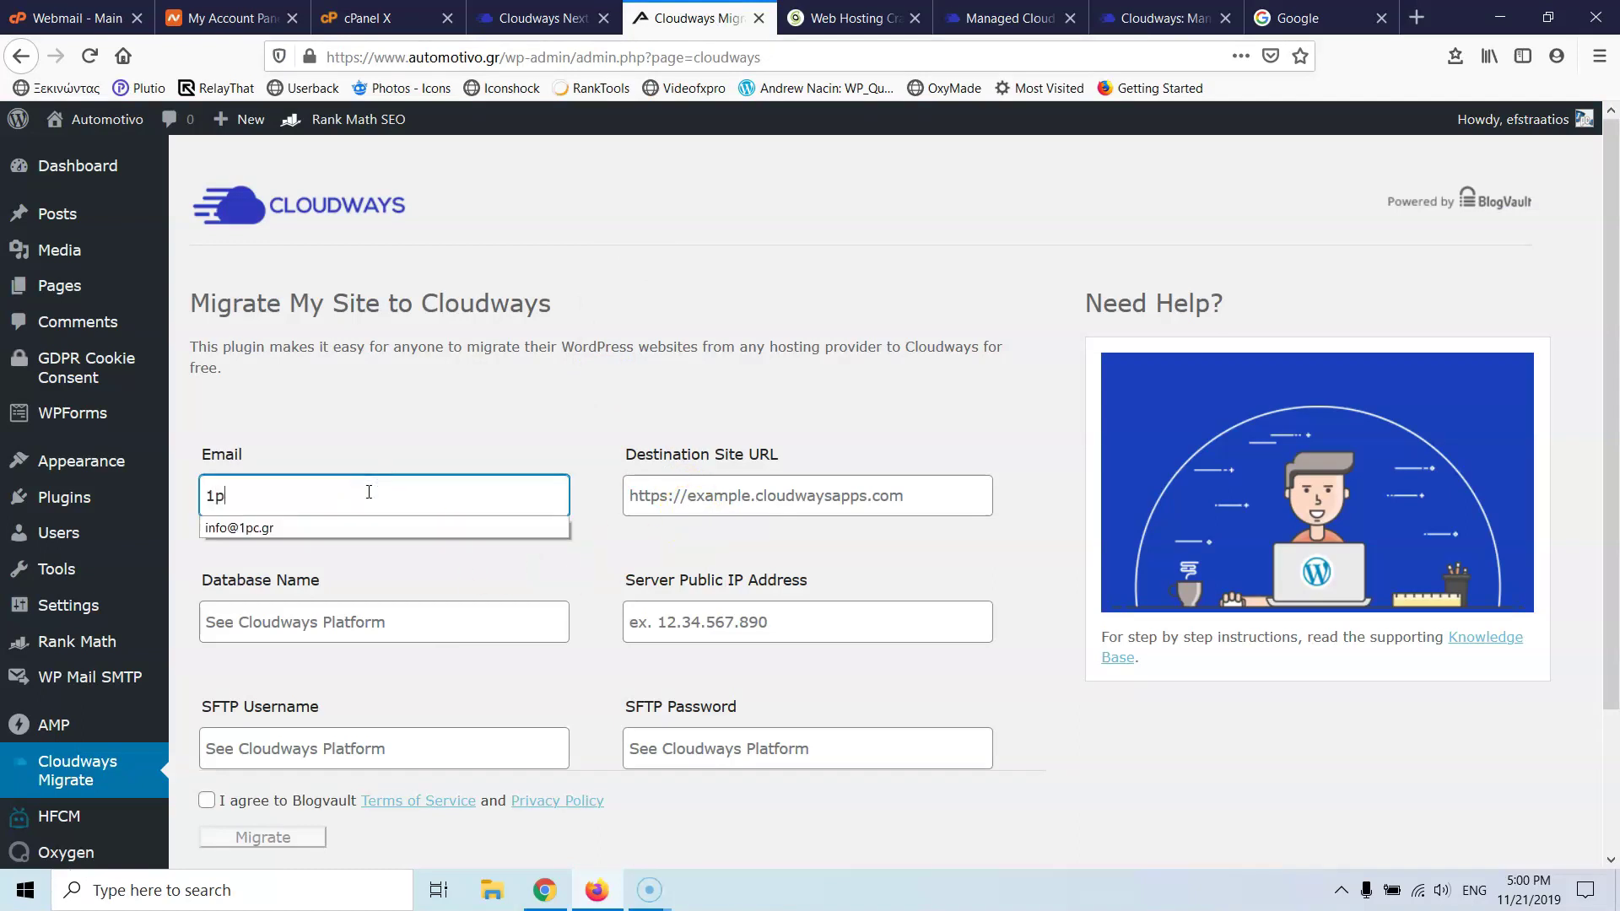
left_click(301, 528)
- Copy the Automotivo Application URL from Access Details into the destination site URL field
left_click(534, 18)
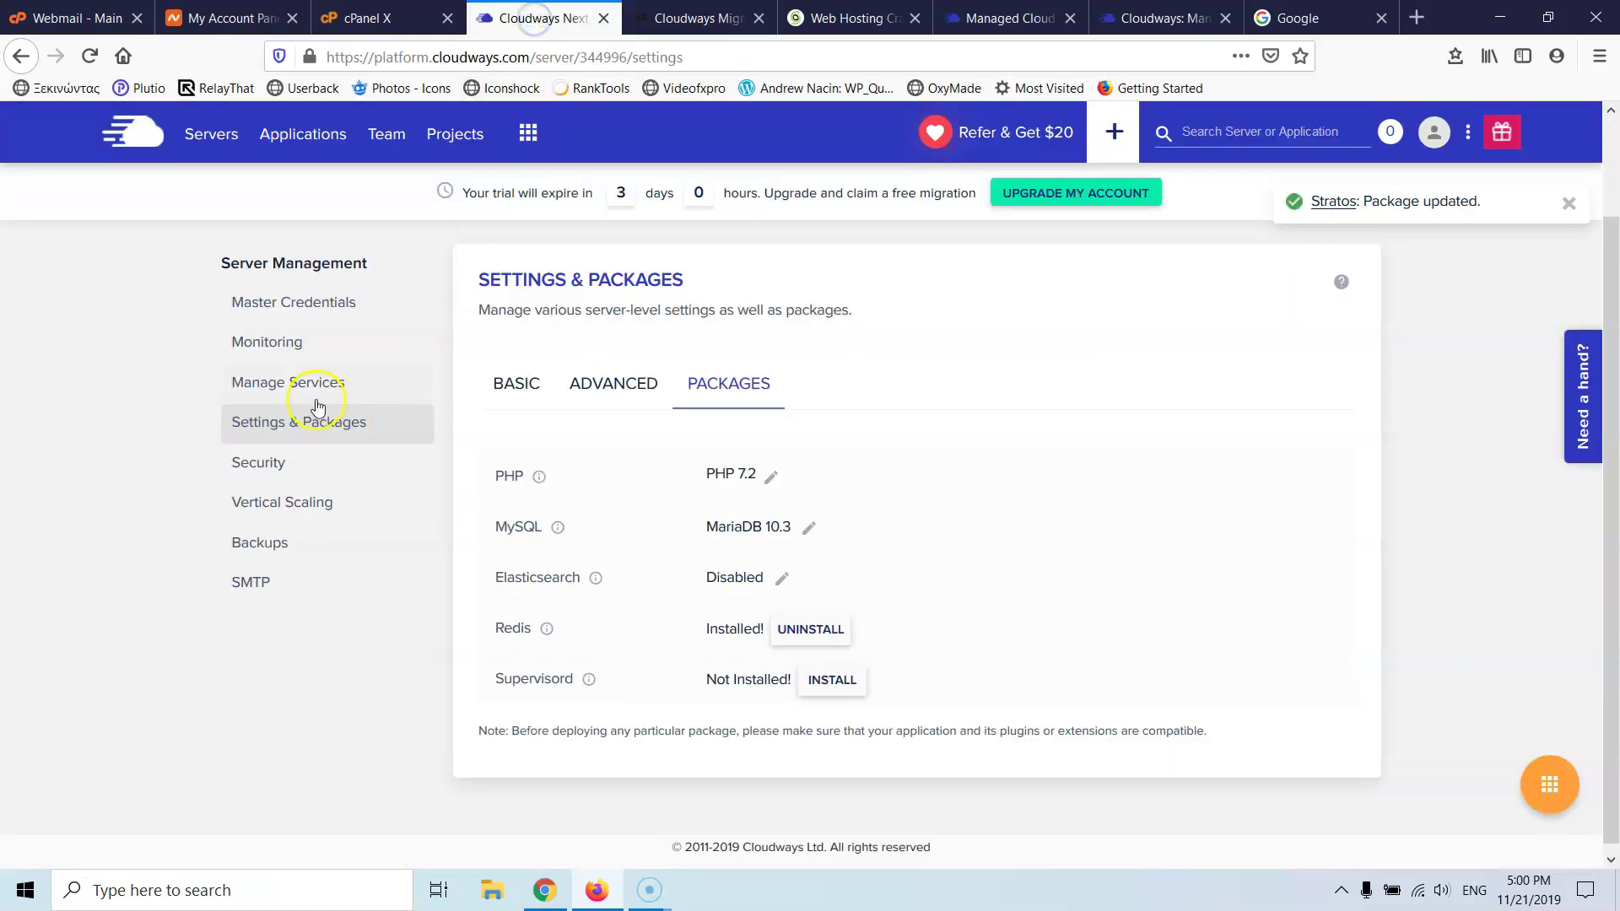
left_click(297, 135)
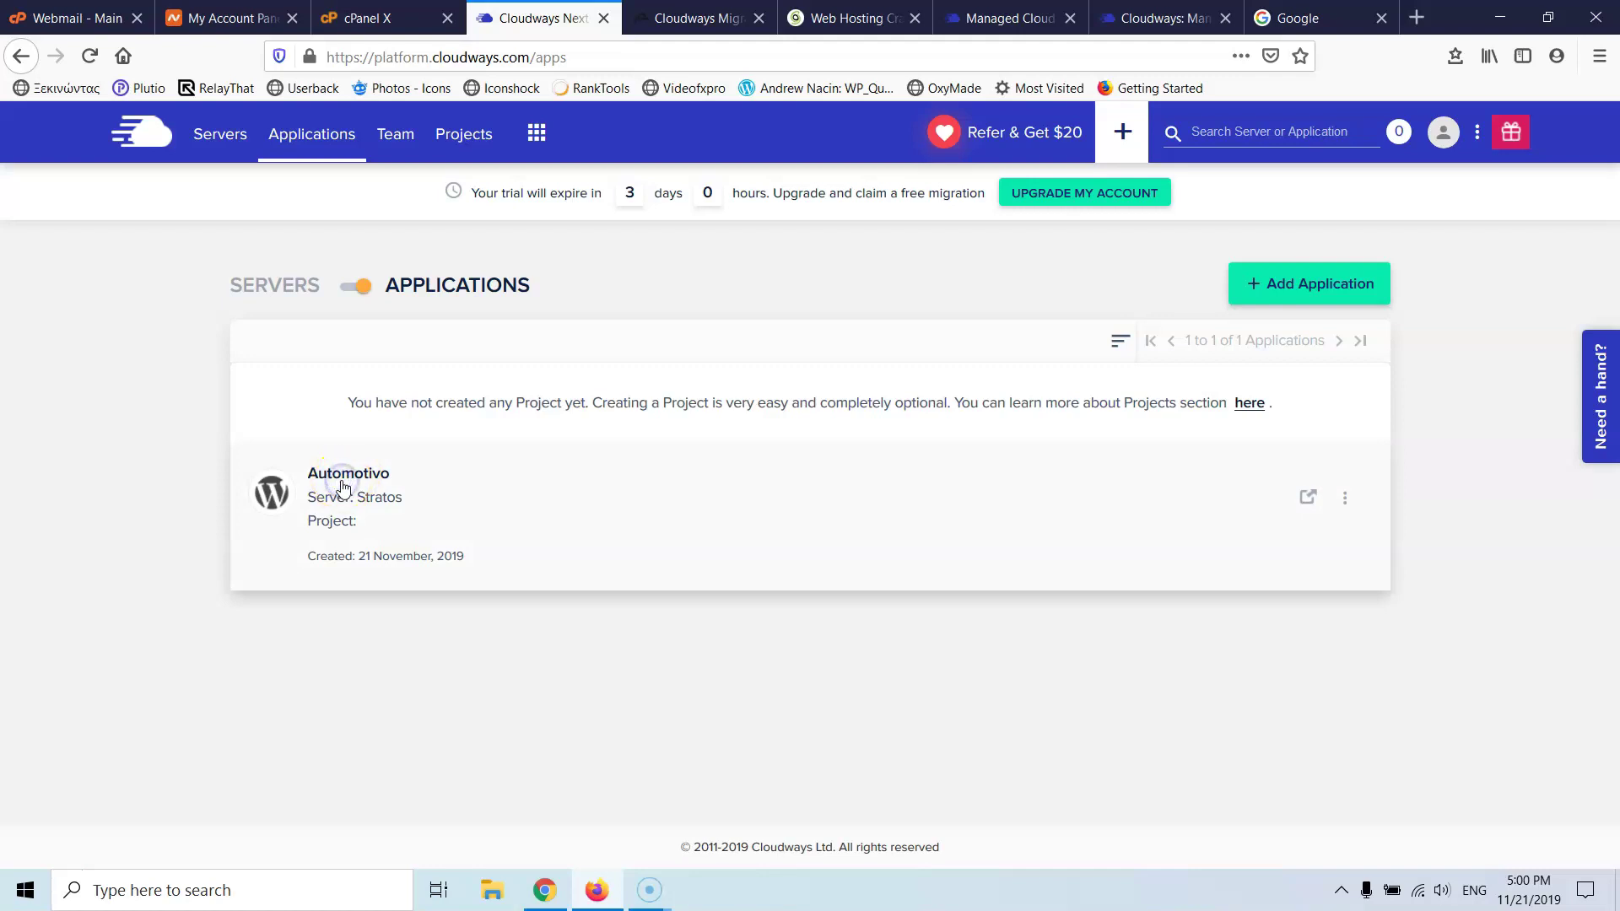
left_click(342, 487)
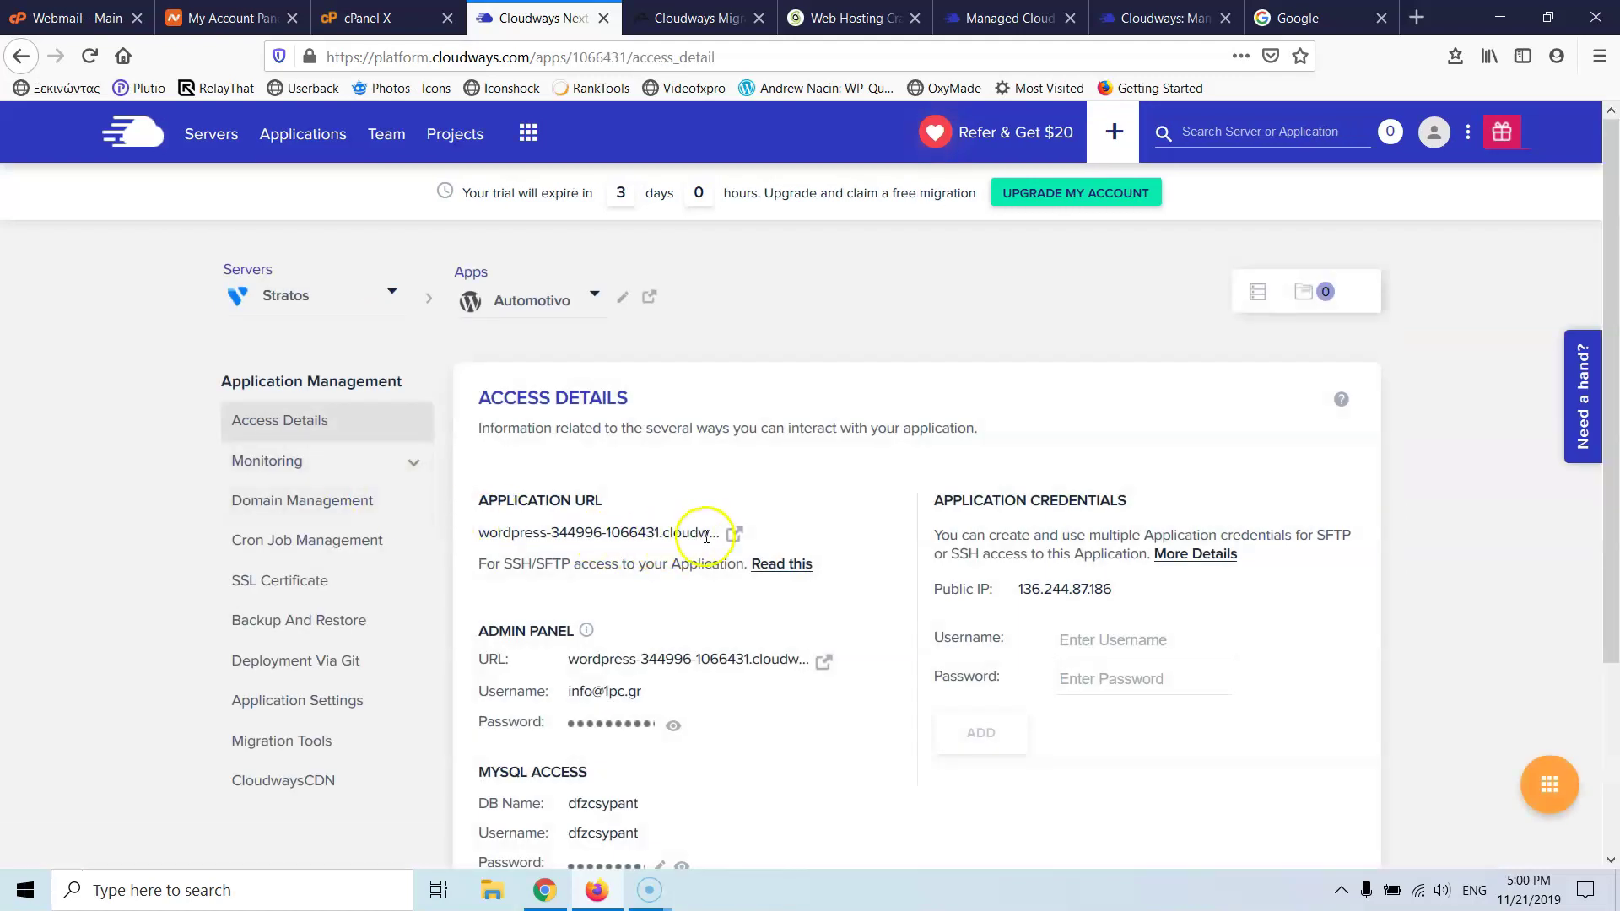
triple_click(682, 534)
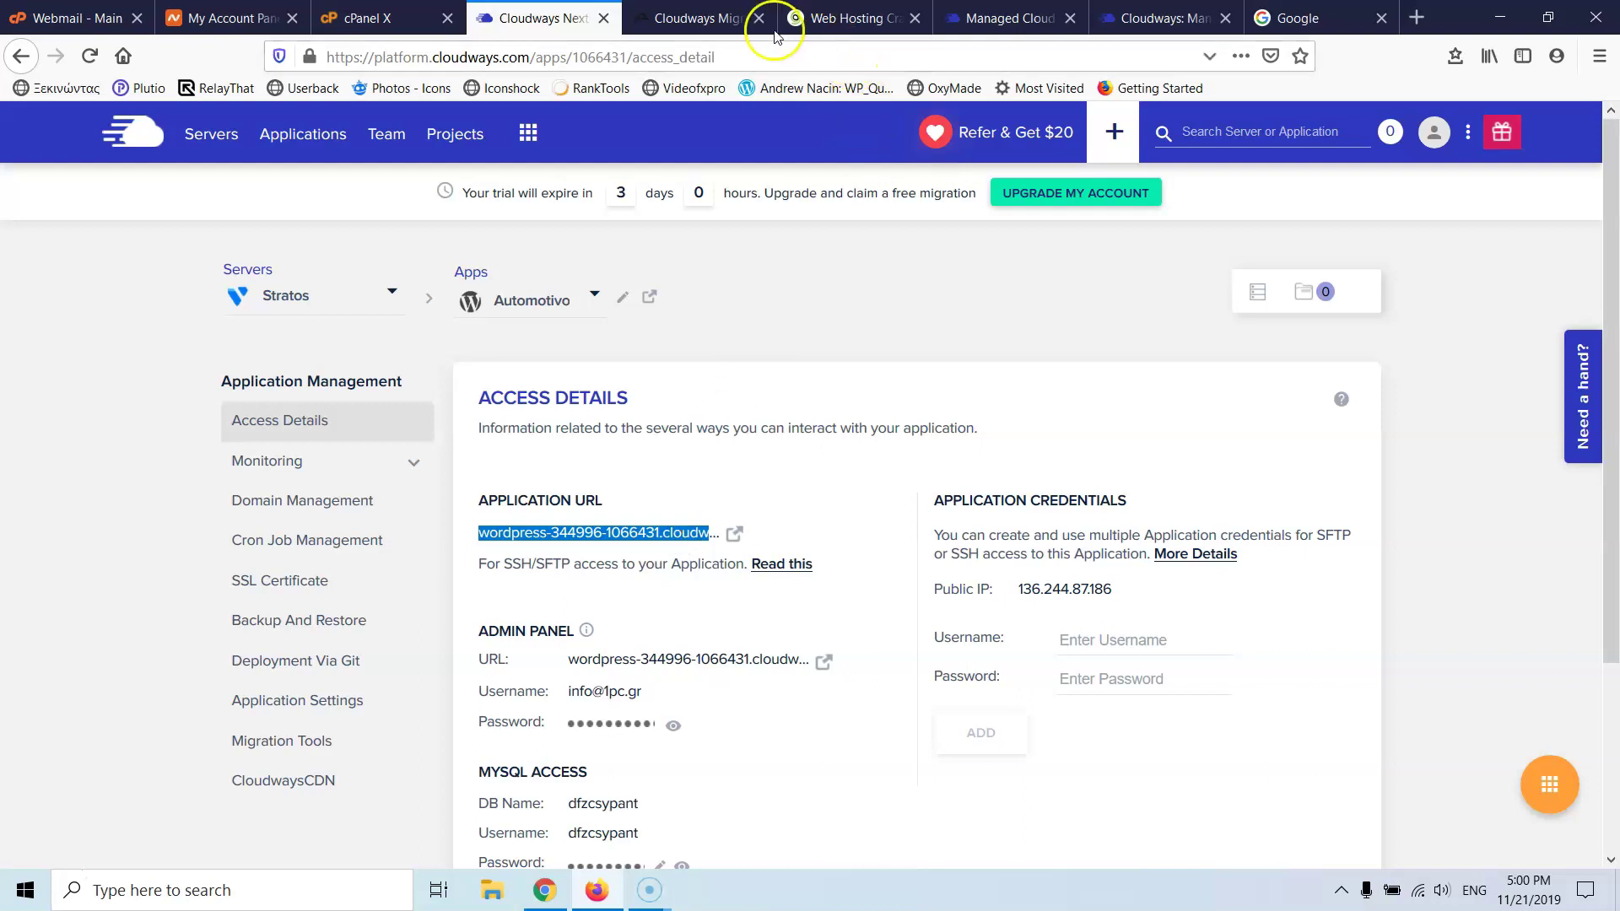
left_click(700, 18)
left_click(719, 489)
key("ctrl+v")
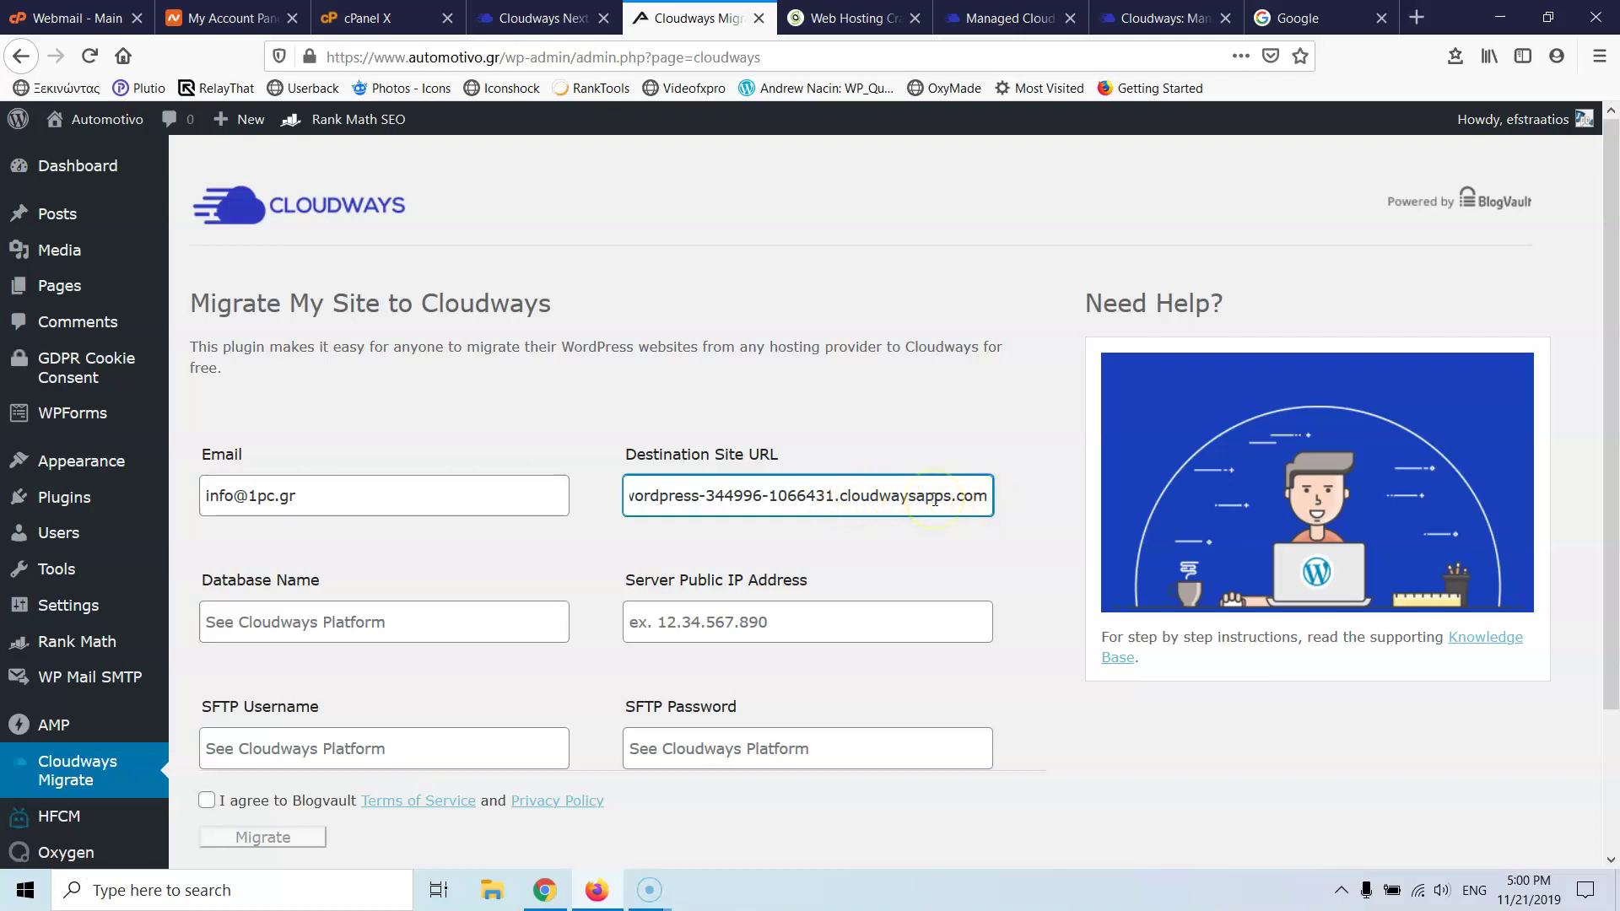
- Copy the database name dfzcsypant from Access Details into the form's database name field
left_click(535, 12)
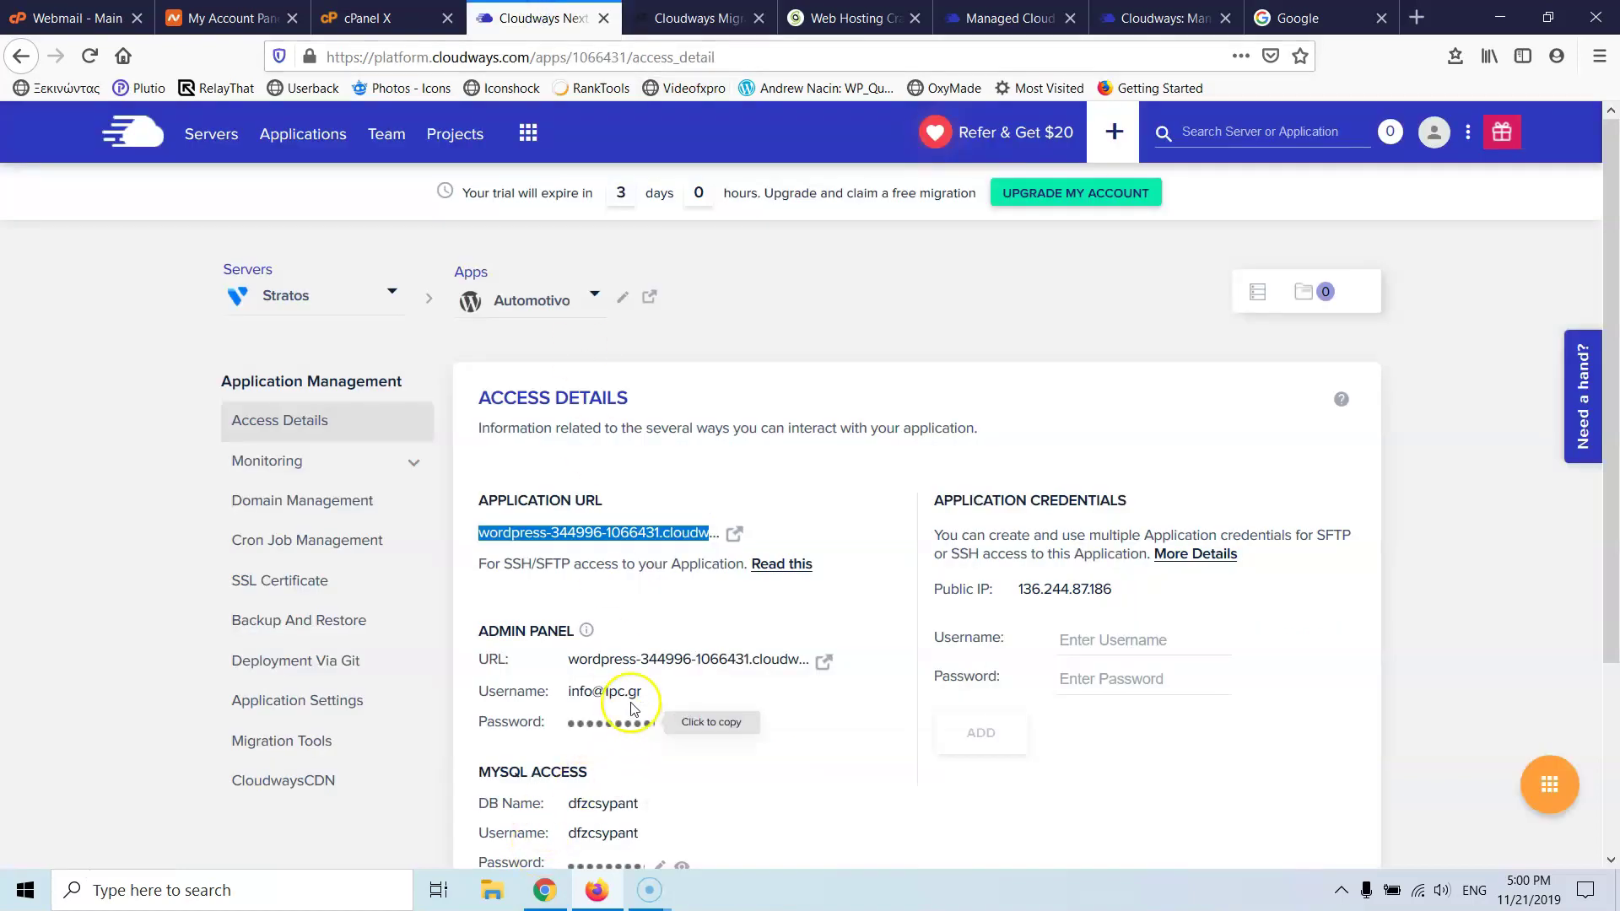
scroll(624, 683, "down", 3)
left_click(602, 557)
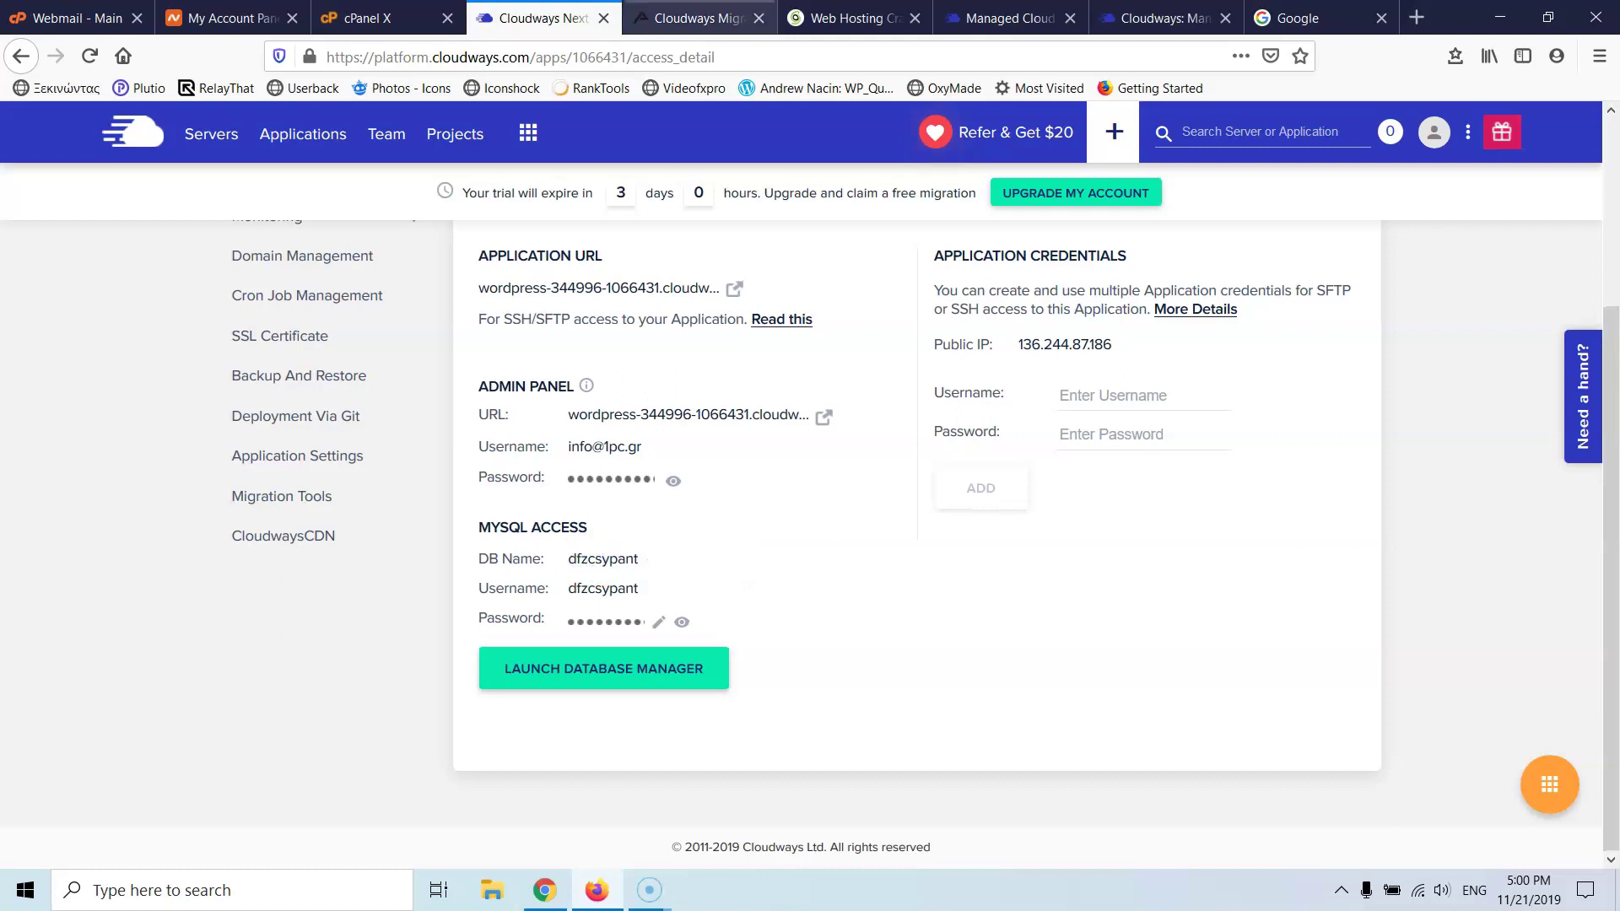
left_click(696, 17)
left_click(416, 621)
key("ctrl+v")
- Copy the server's public IP from Cloudways into the form's server IP field
left_click(540, 18)
left_click(1066, 344)
left_click(696, 17)
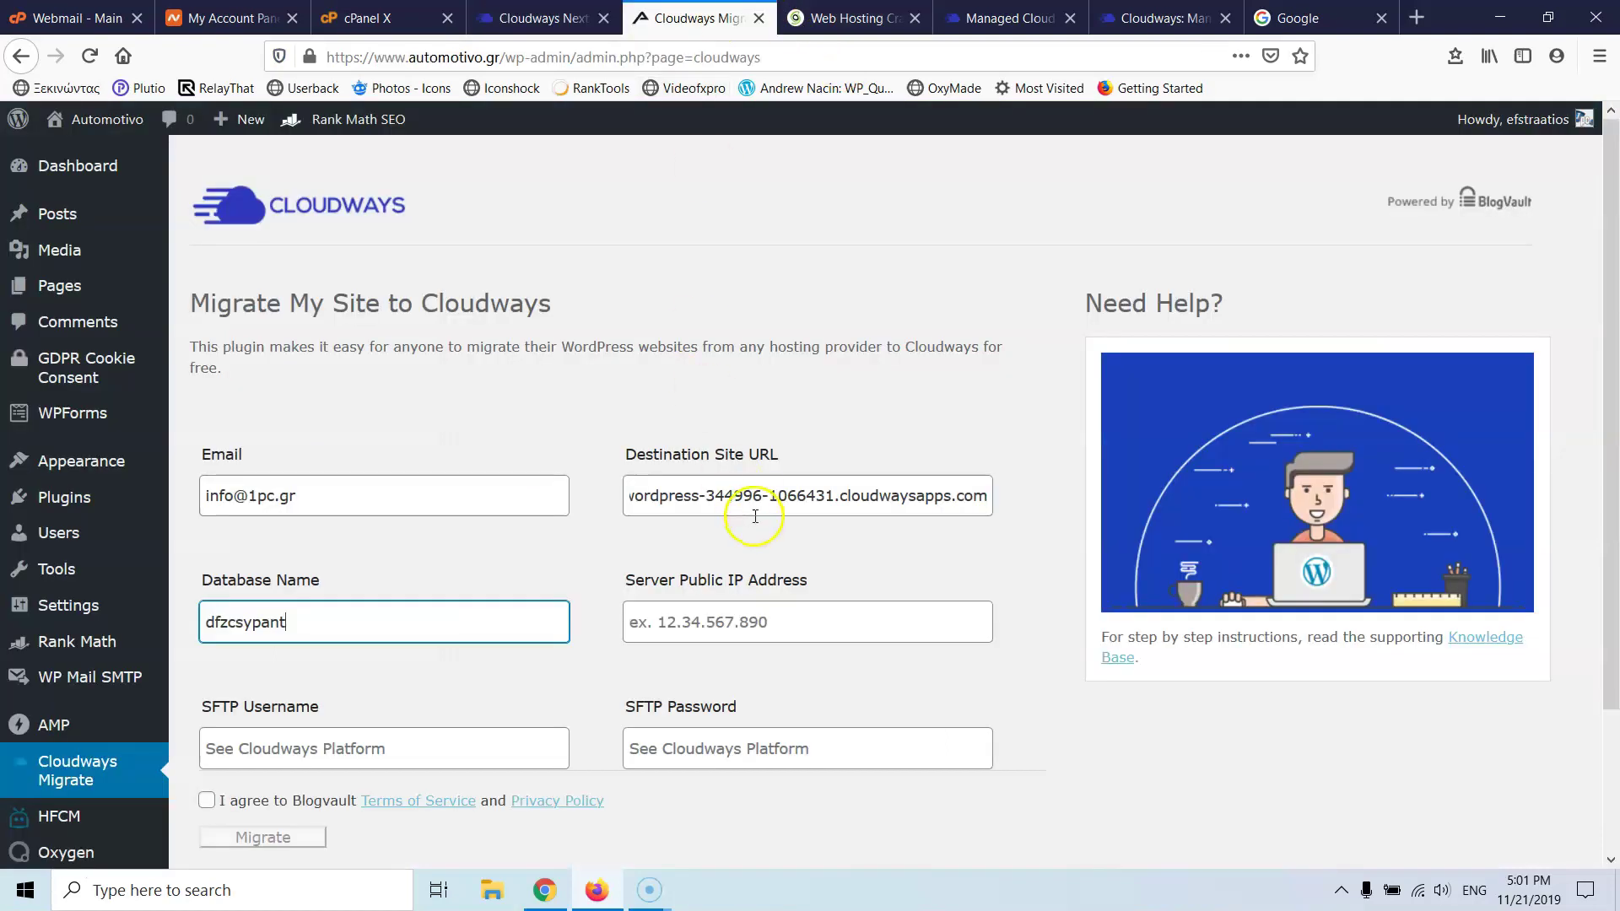
left_click(747, 621)
key("ctrl+v")
left_click(540, 17)
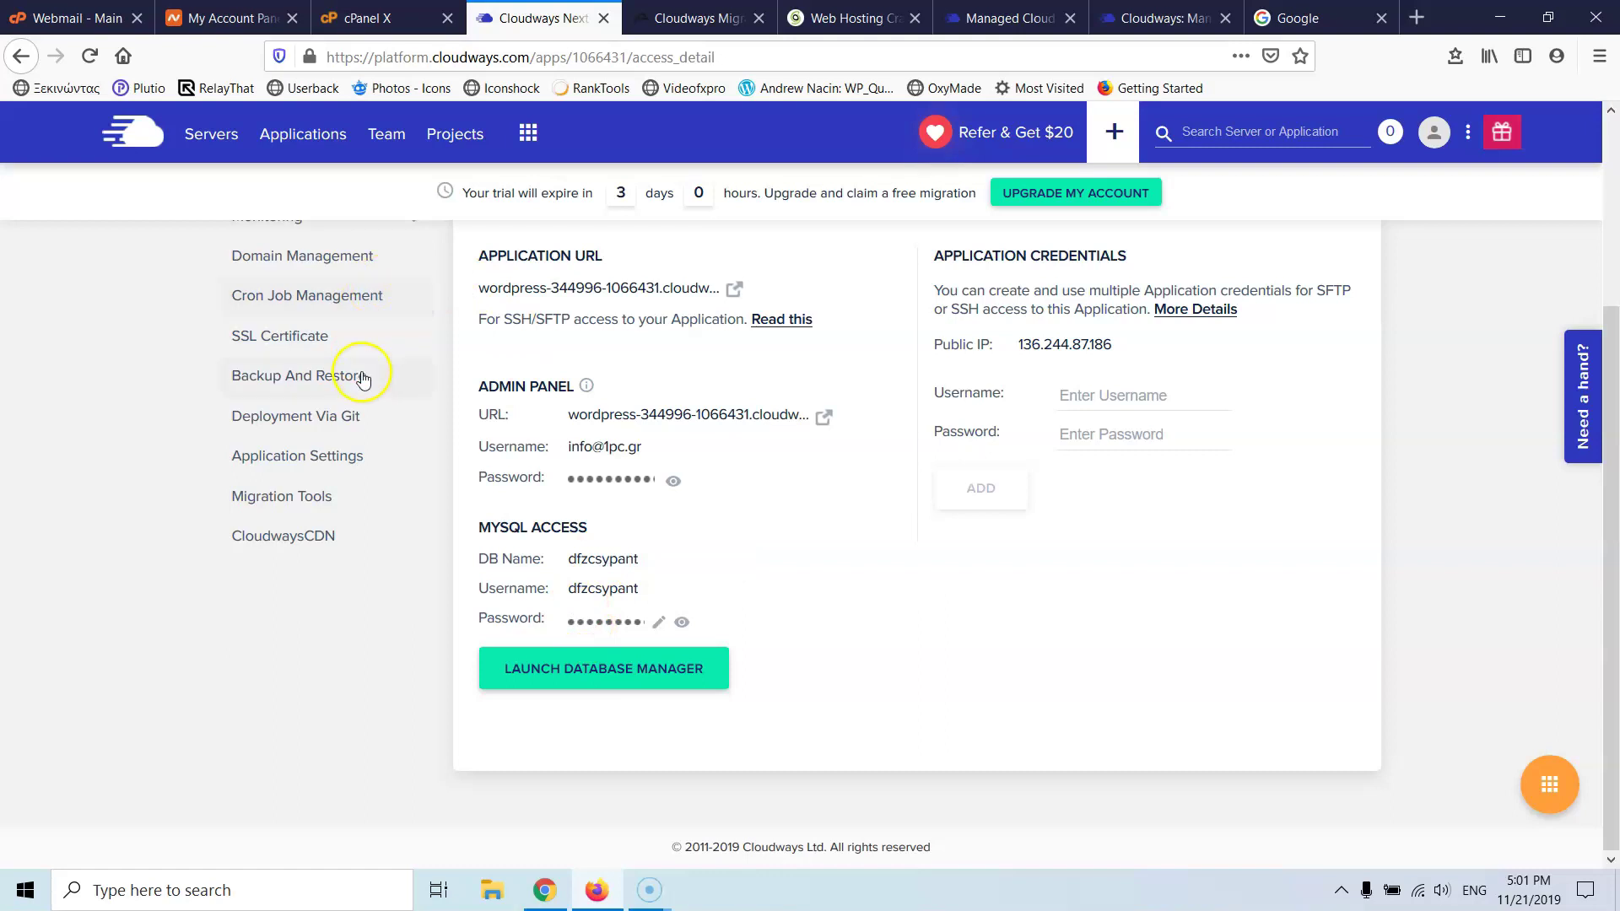
scroll(372, 367, "up", 3)
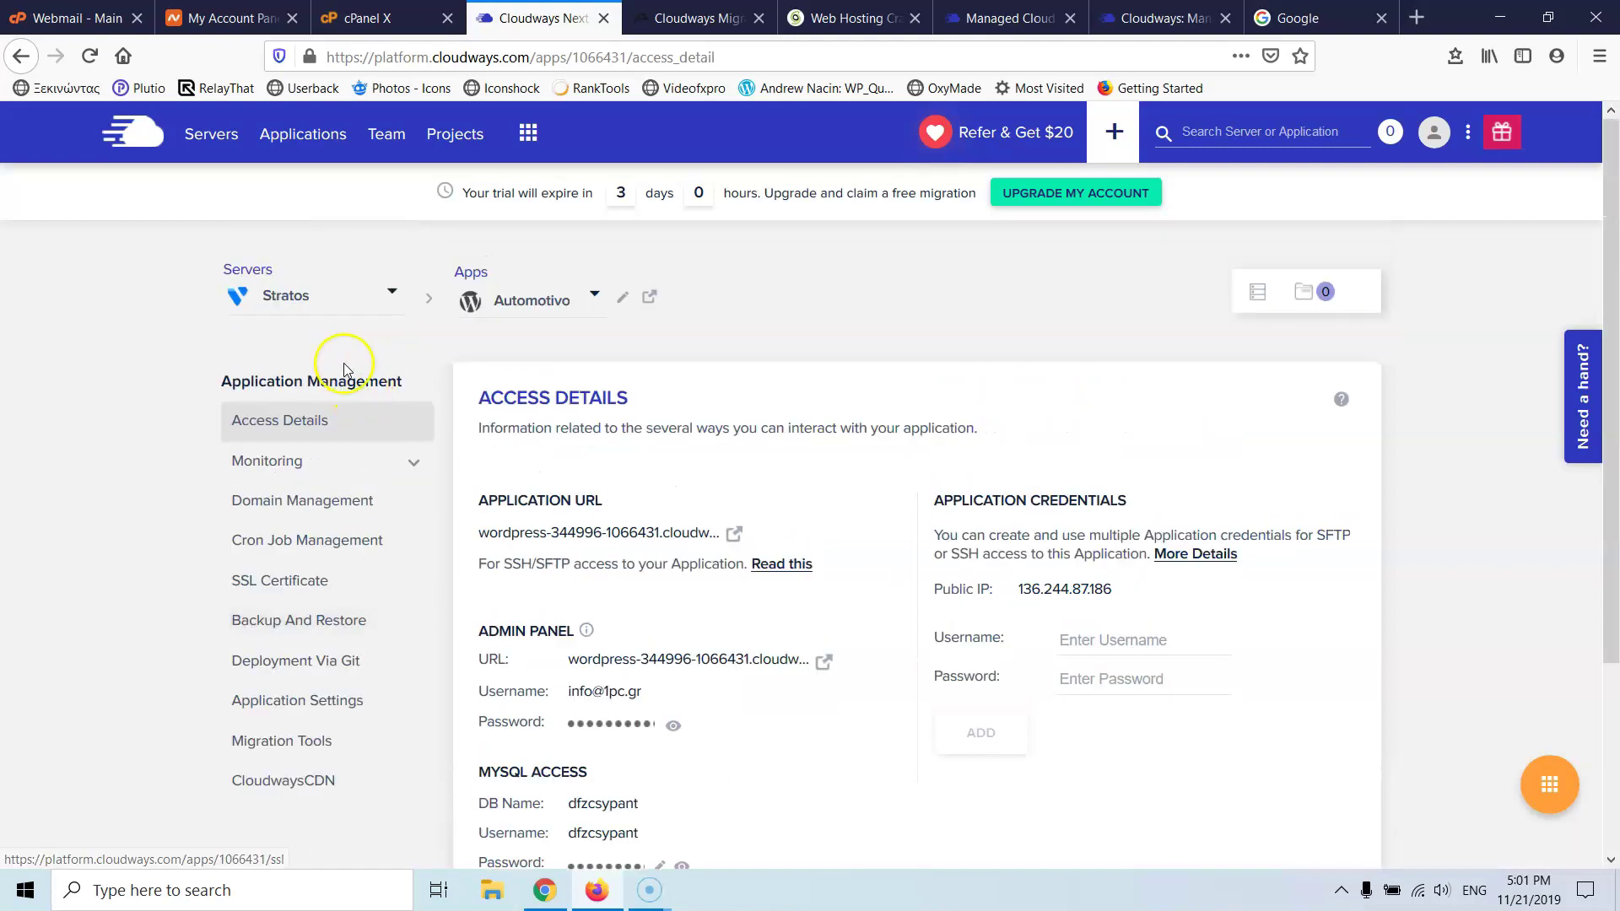
- Fill the migration form's SFTP username and password with the Stratos server's master credentials
left_click(221, 137)
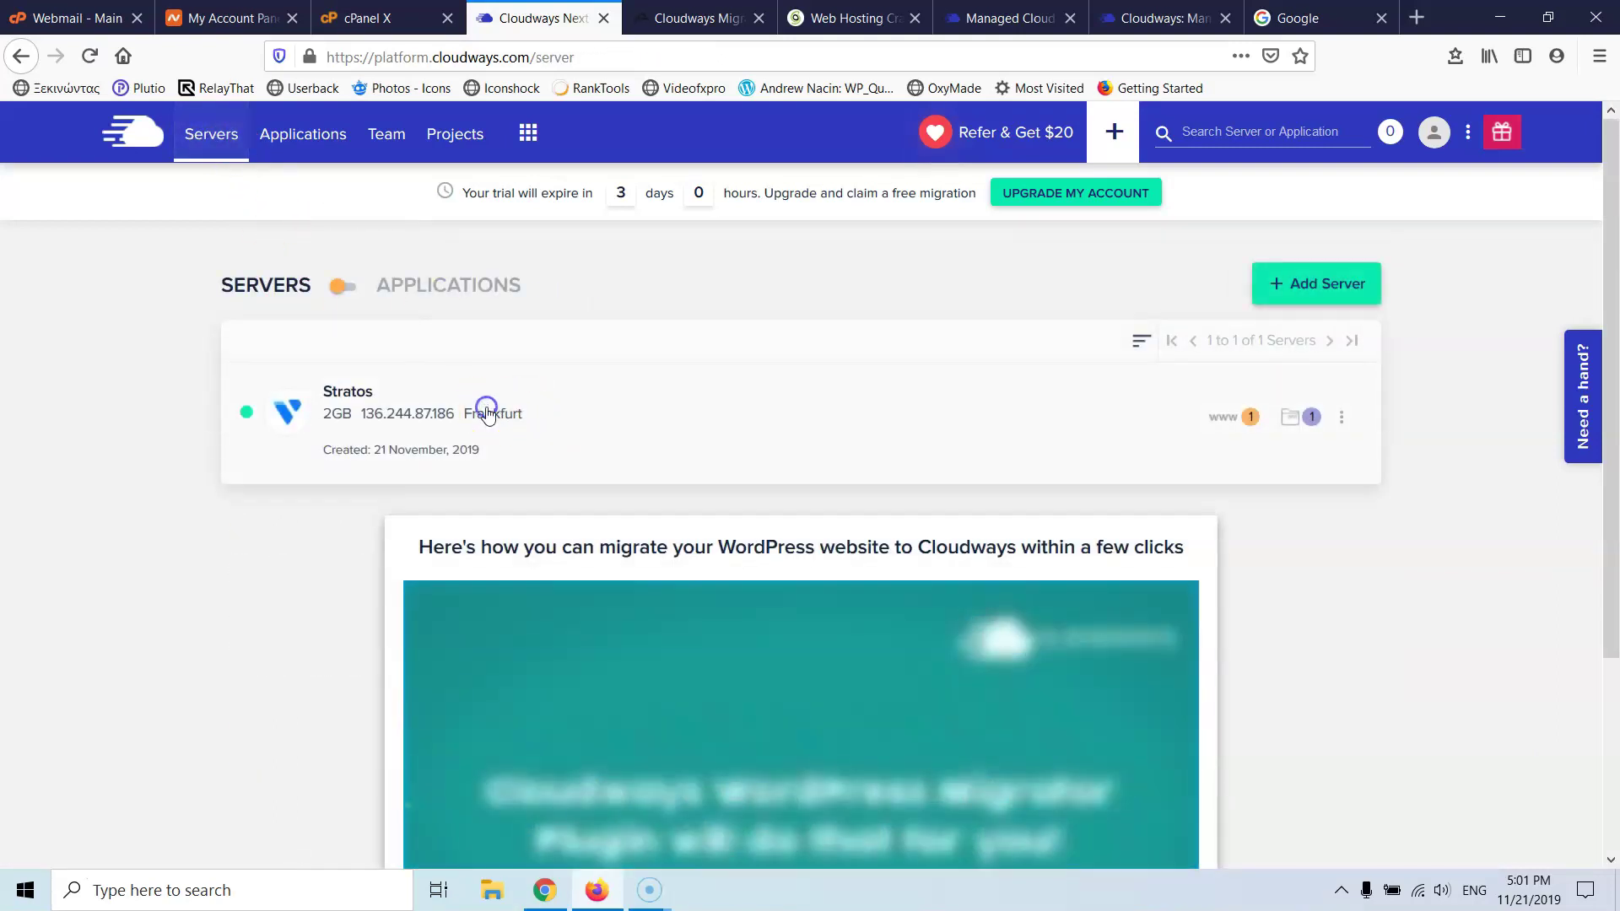
left_click(488, 413)
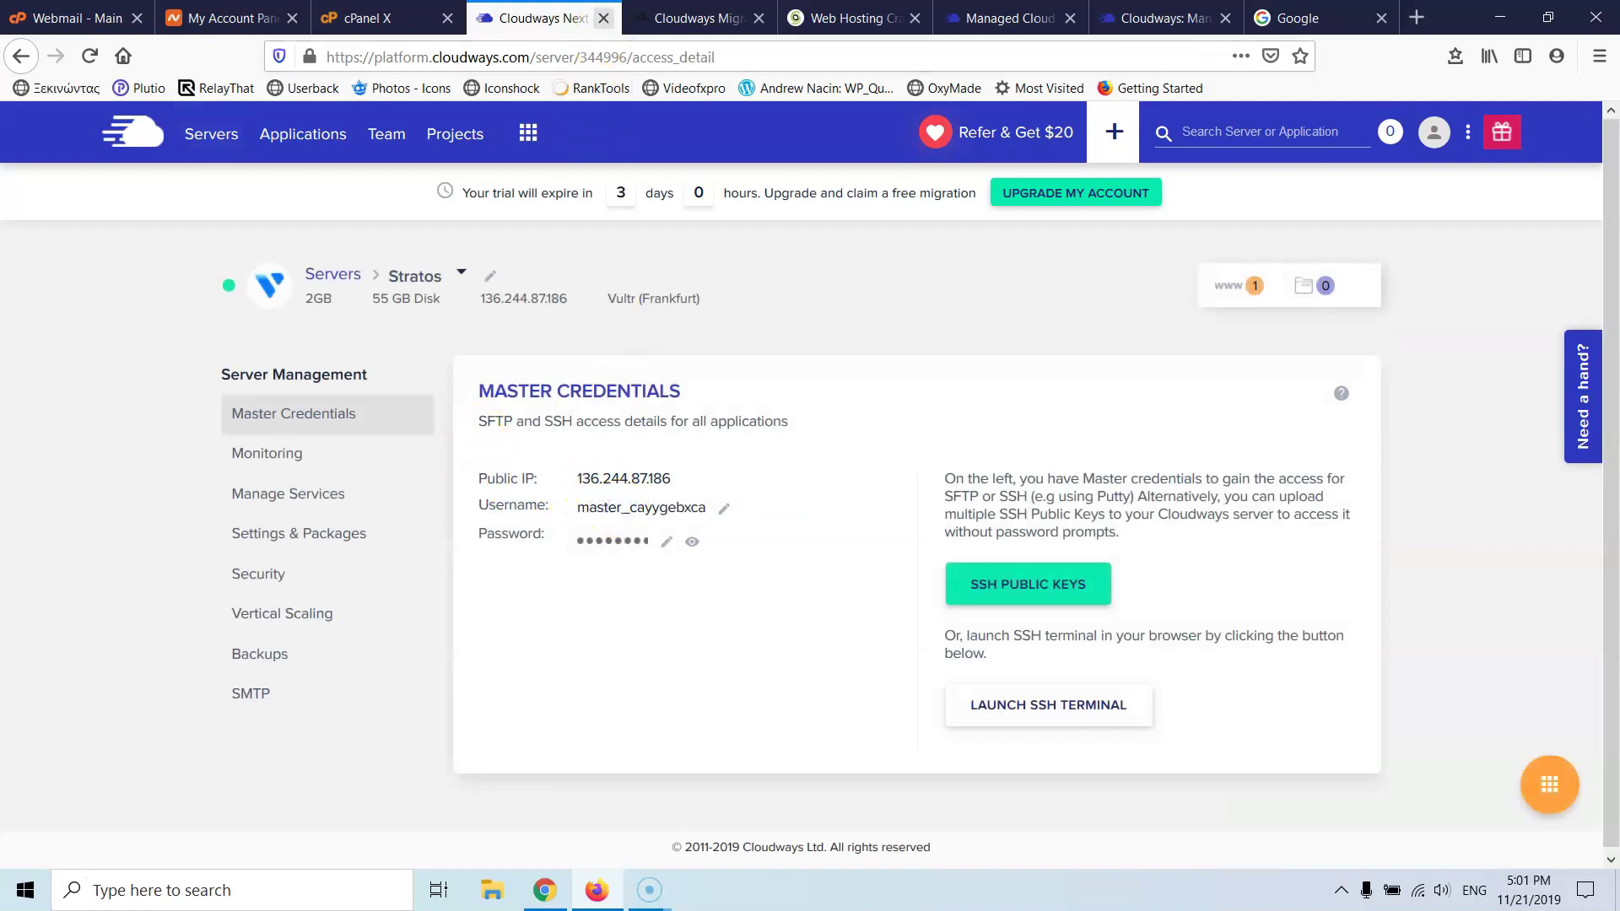
left_click(649, 18)
left_click(487, 759)
key("ctrl+v")
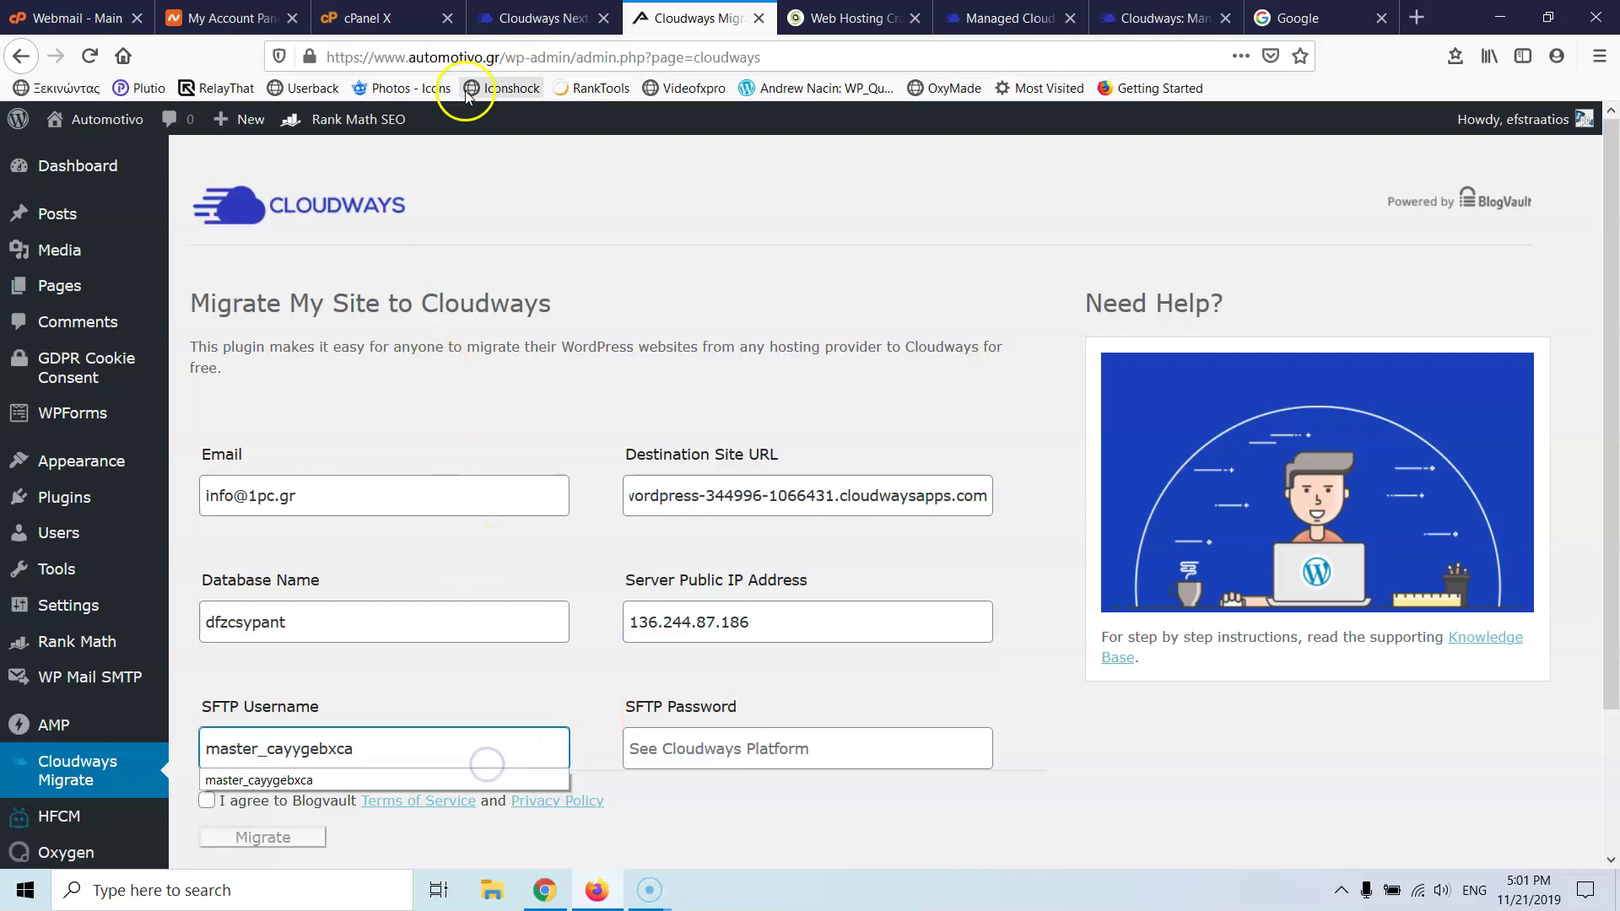
left_click(540, 17)
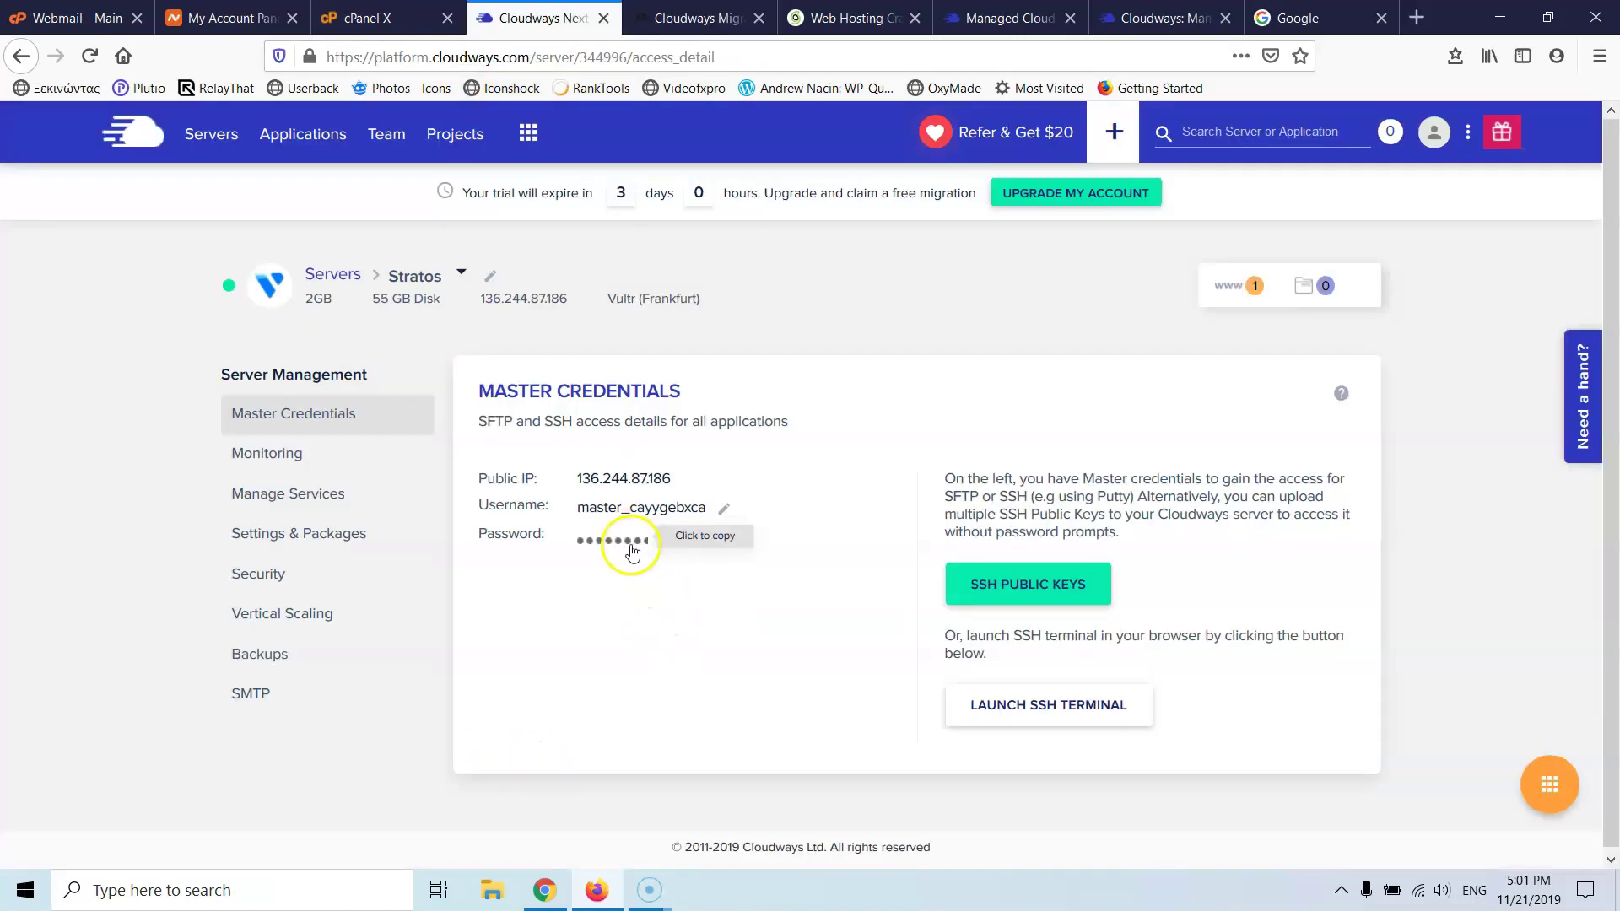
left_click(691, 17)
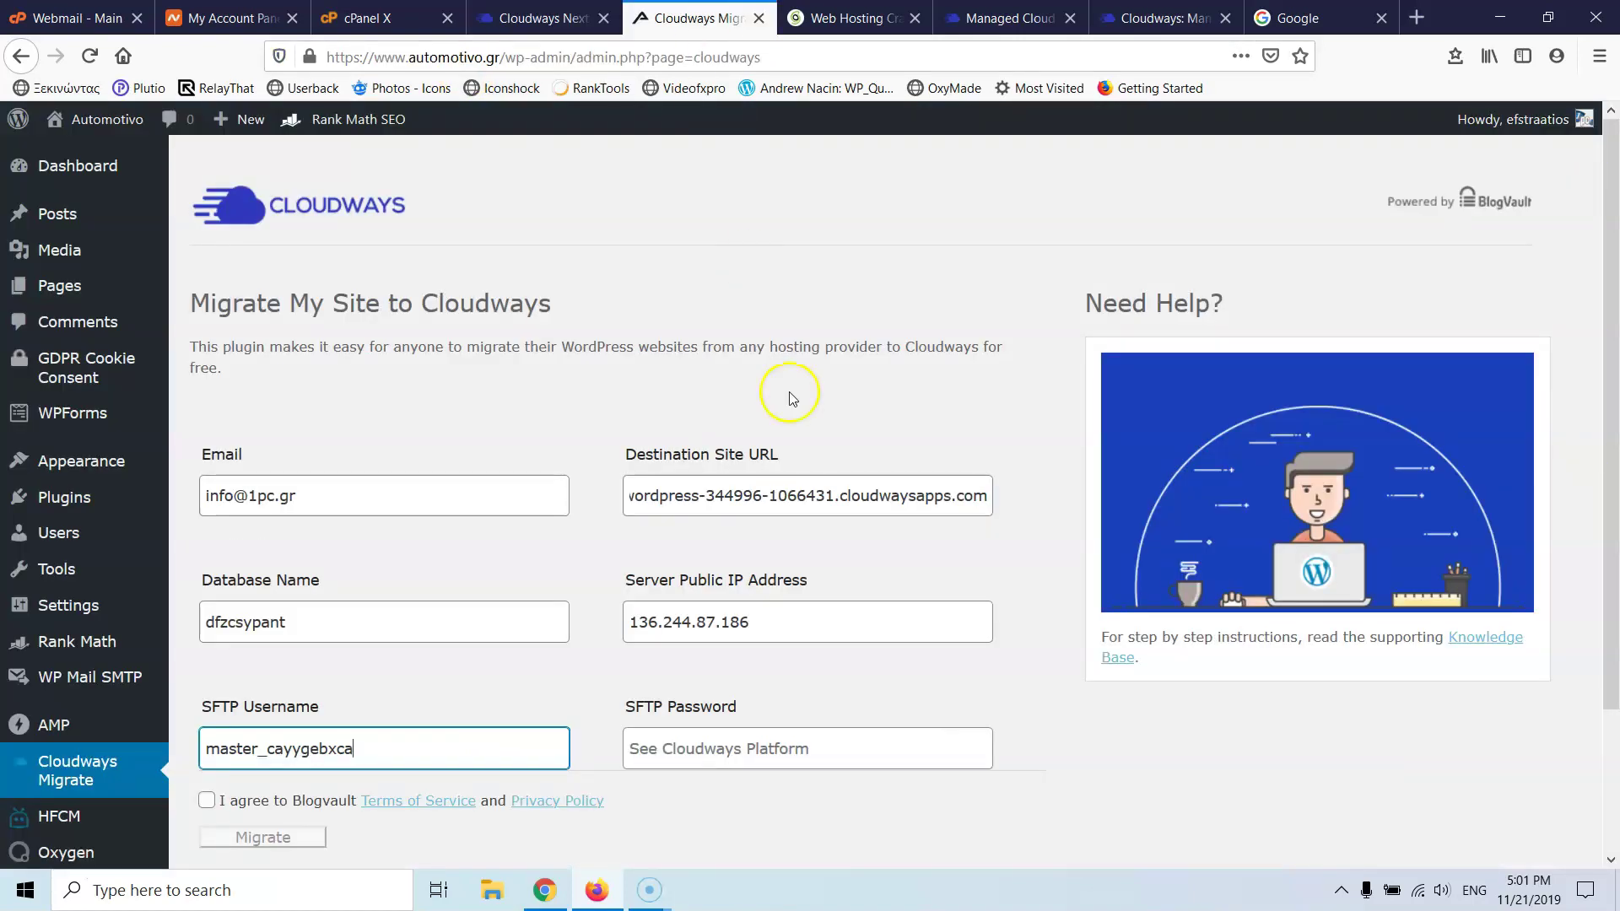
left_click(784, 748)
key("ctrl+v")
- Agree to the BlogVault terms and start the migration
scroll(318, 664, "down", 1)
left_click(206, 689)
left_click(261, 727)
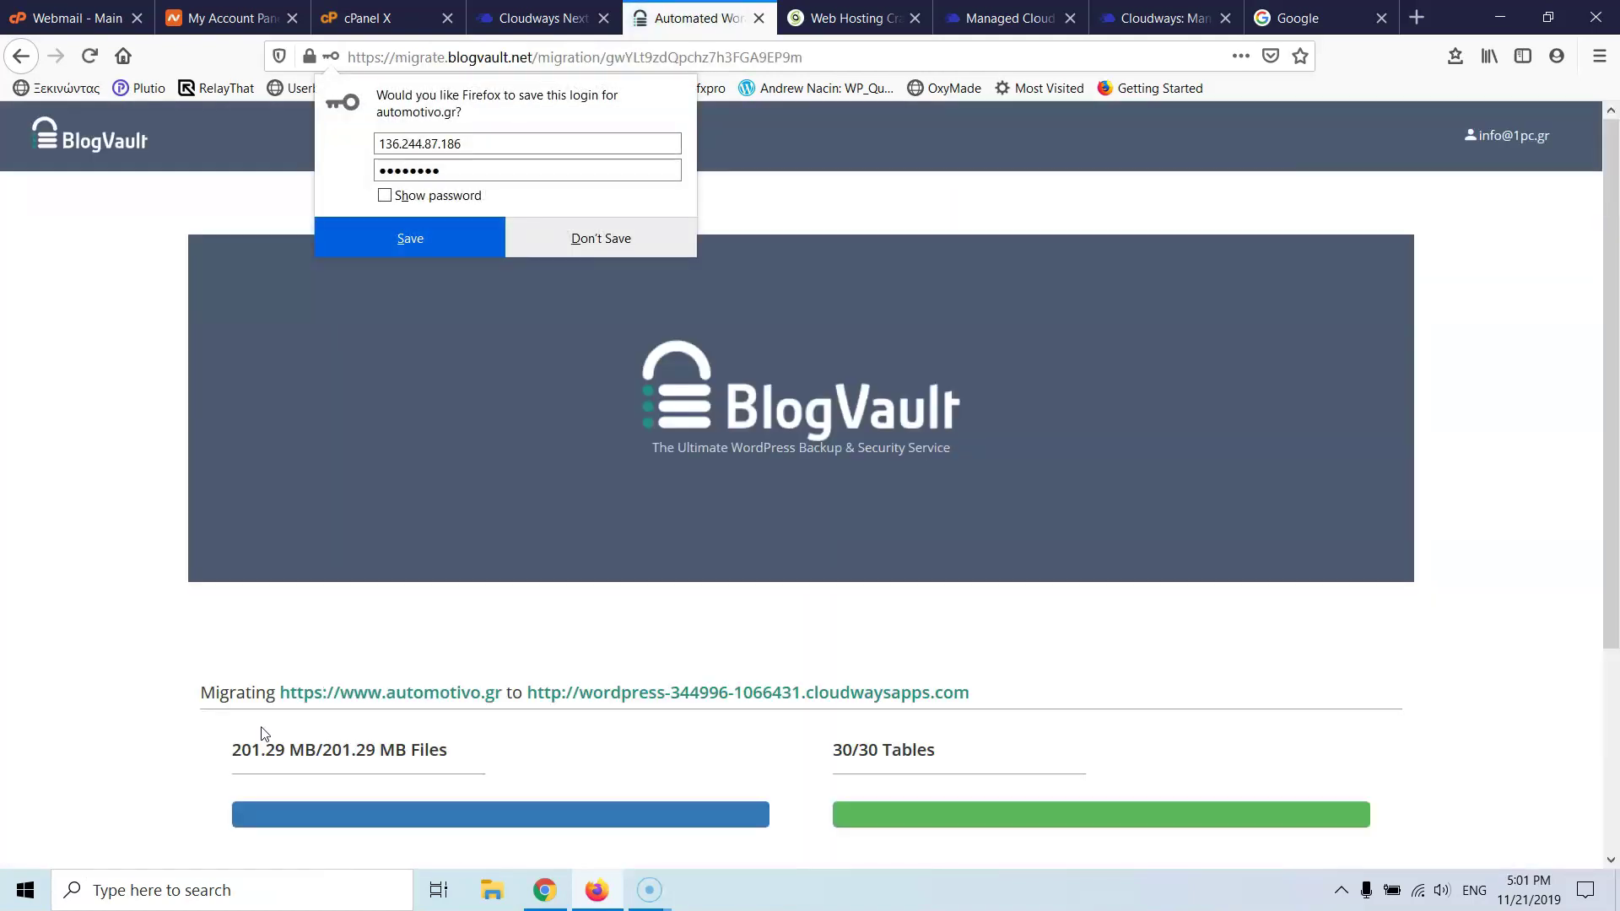
- Follow the transfer of 201.29 MB of files and 30/30 tables, then select the destination URL
scroll(113, 532, "down", 1)
scroll(113, 531, "down", 2)
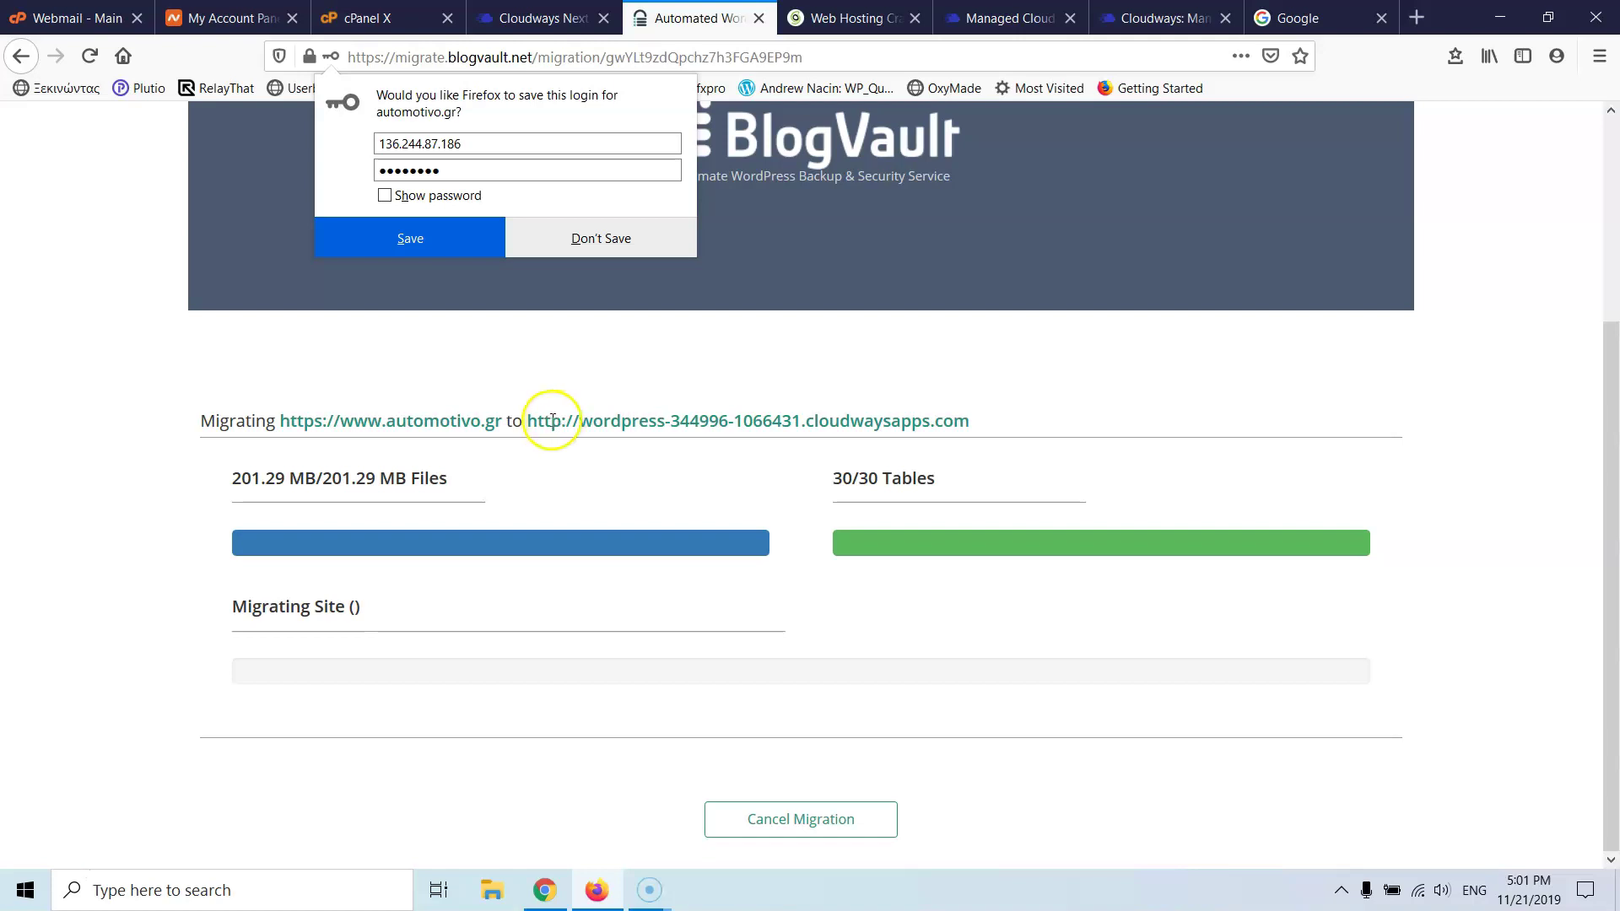
left_click_drag(526, 421, 978, 448)
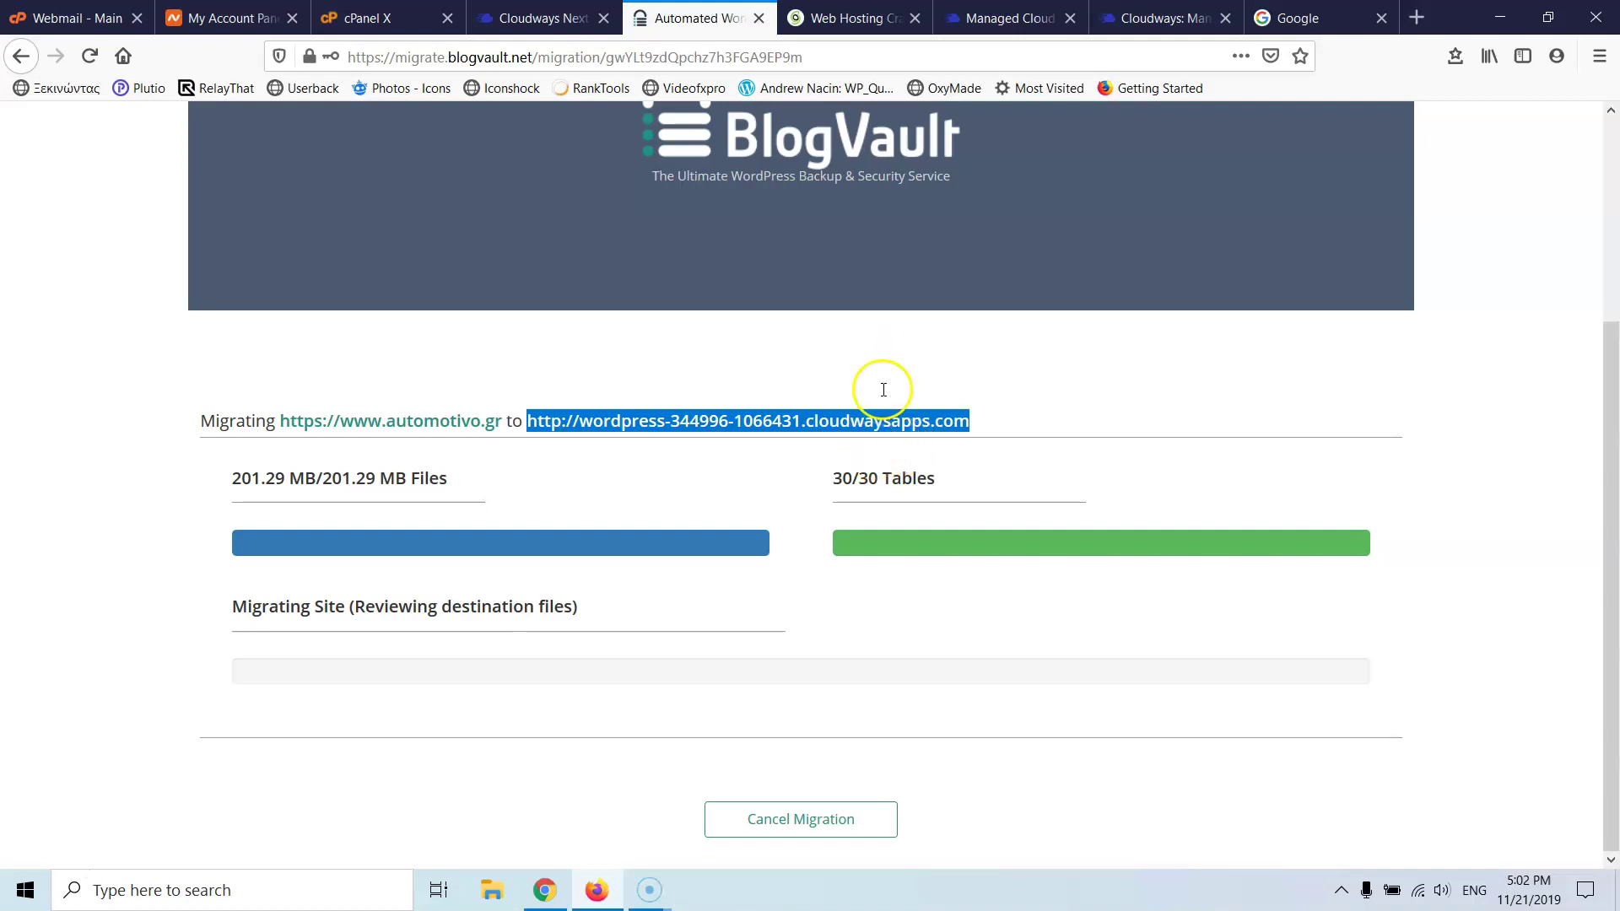
- Switch through the browser tabs to the SiteGround cPanel page
left_click(861, 9)
left_click(978, 18)
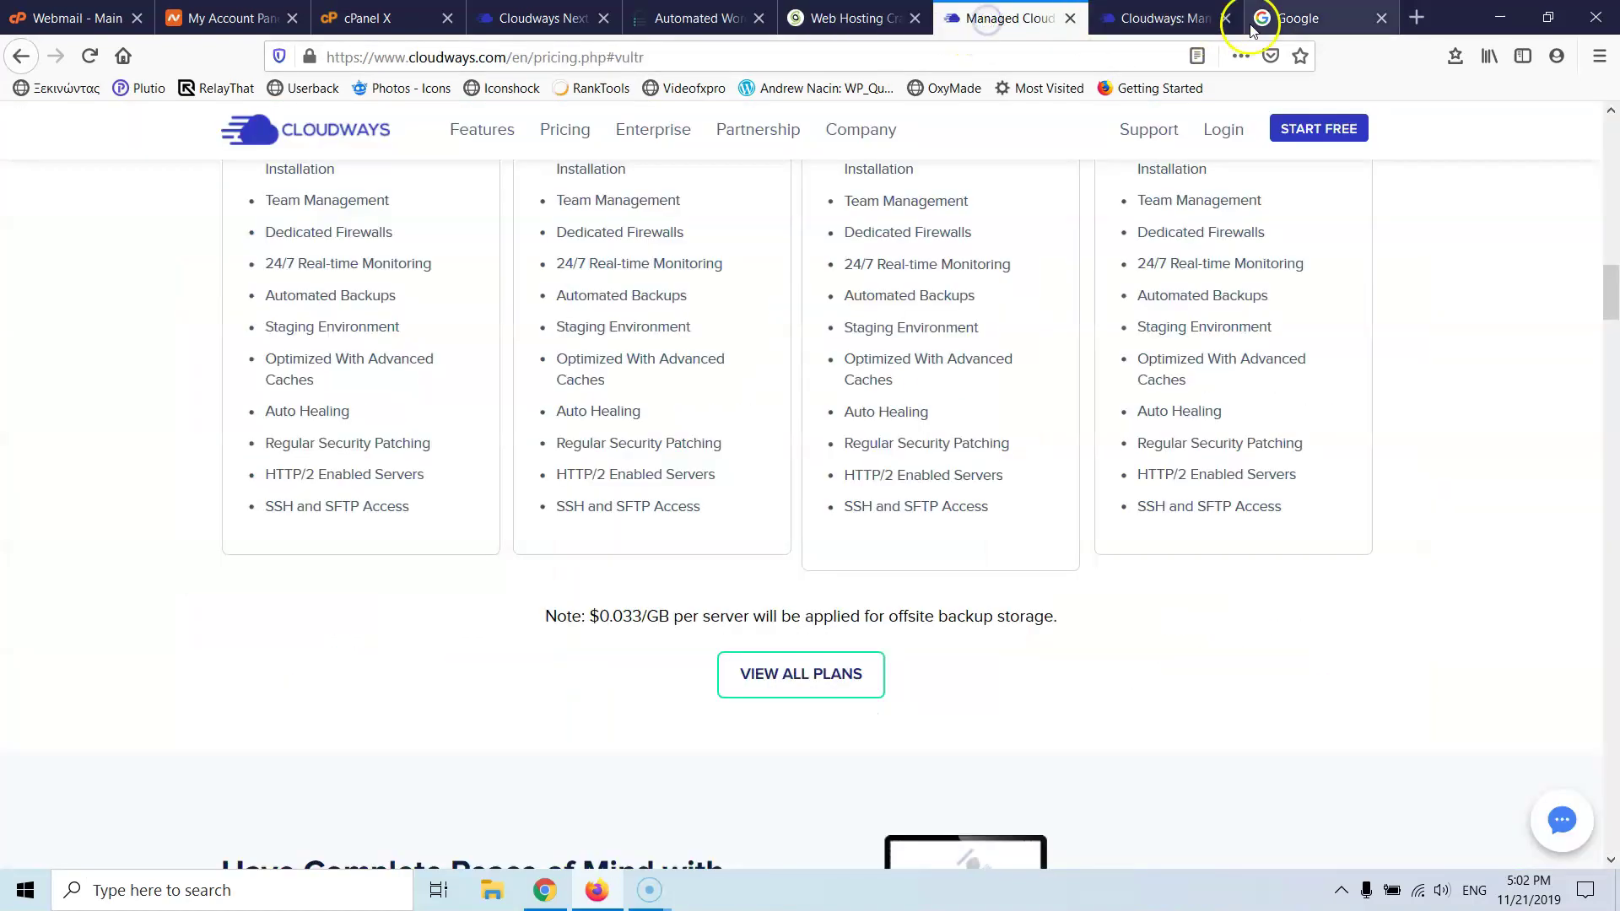
left_click(403, 18)
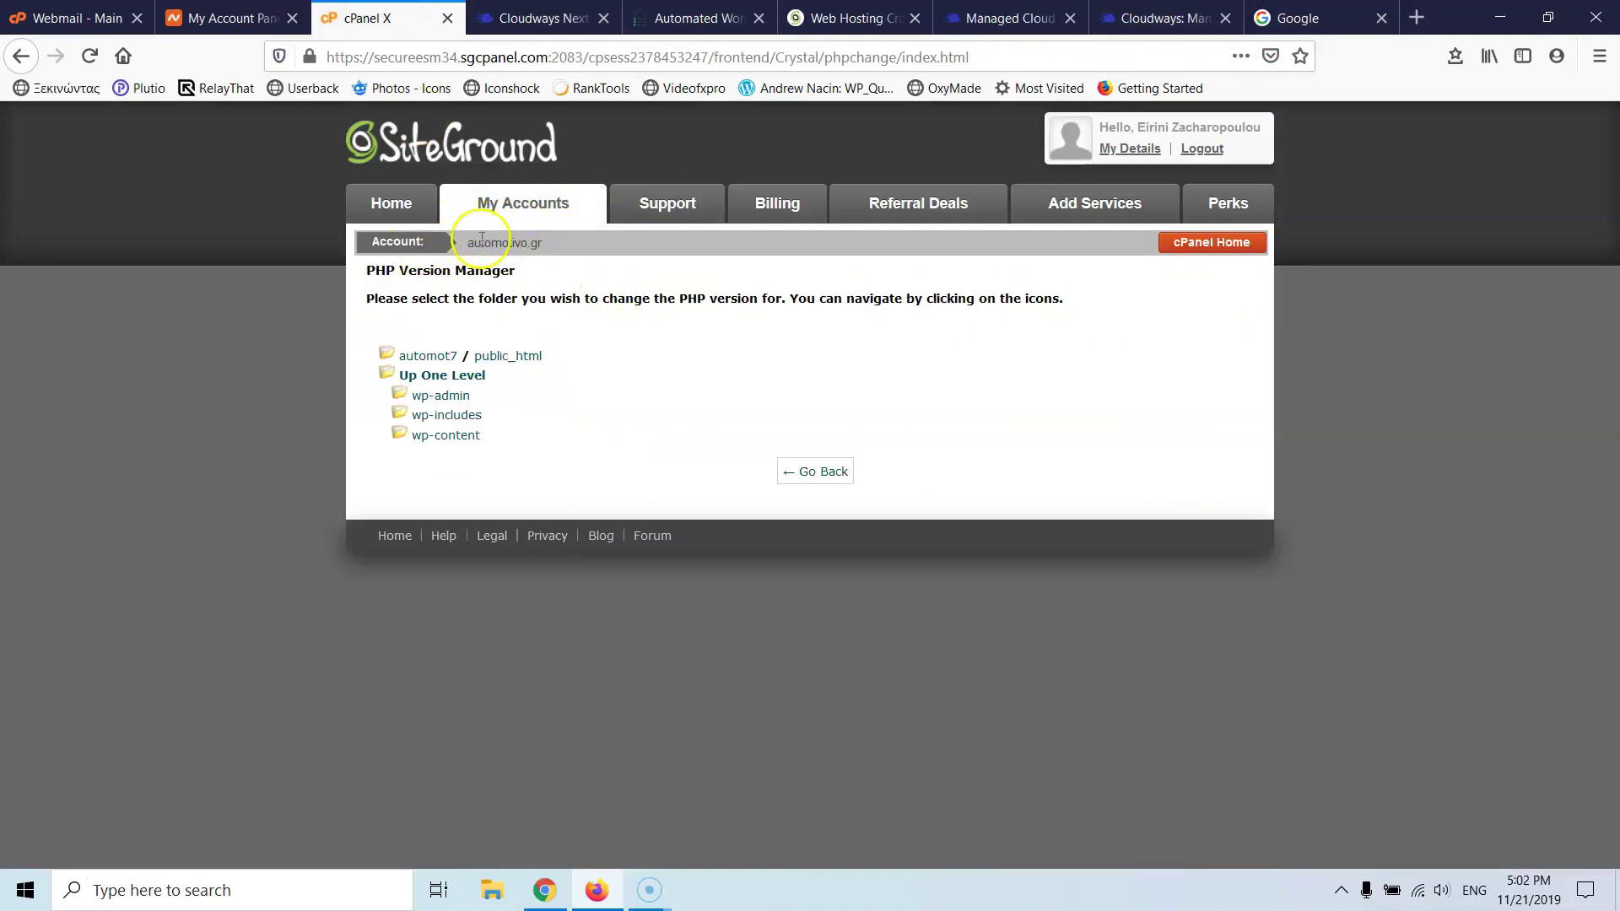
- Go back from the PHP Version Manager to the cPanel home page
left_click(21, 56)
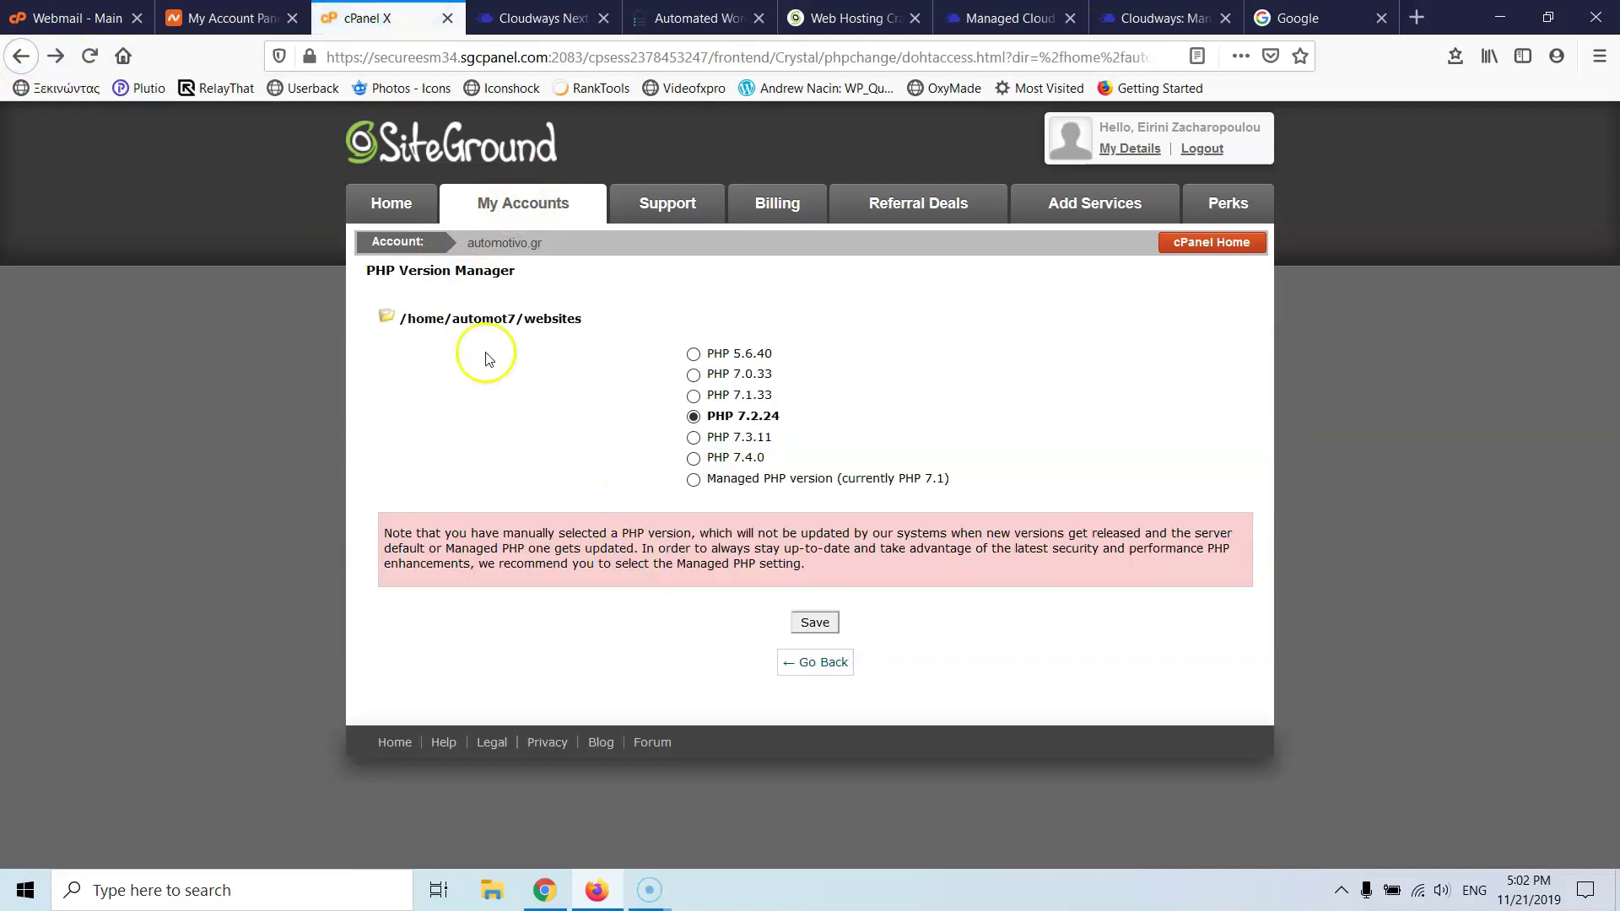
left_click(21, 55)
left_click(21, 56)
left_click(21, 56)
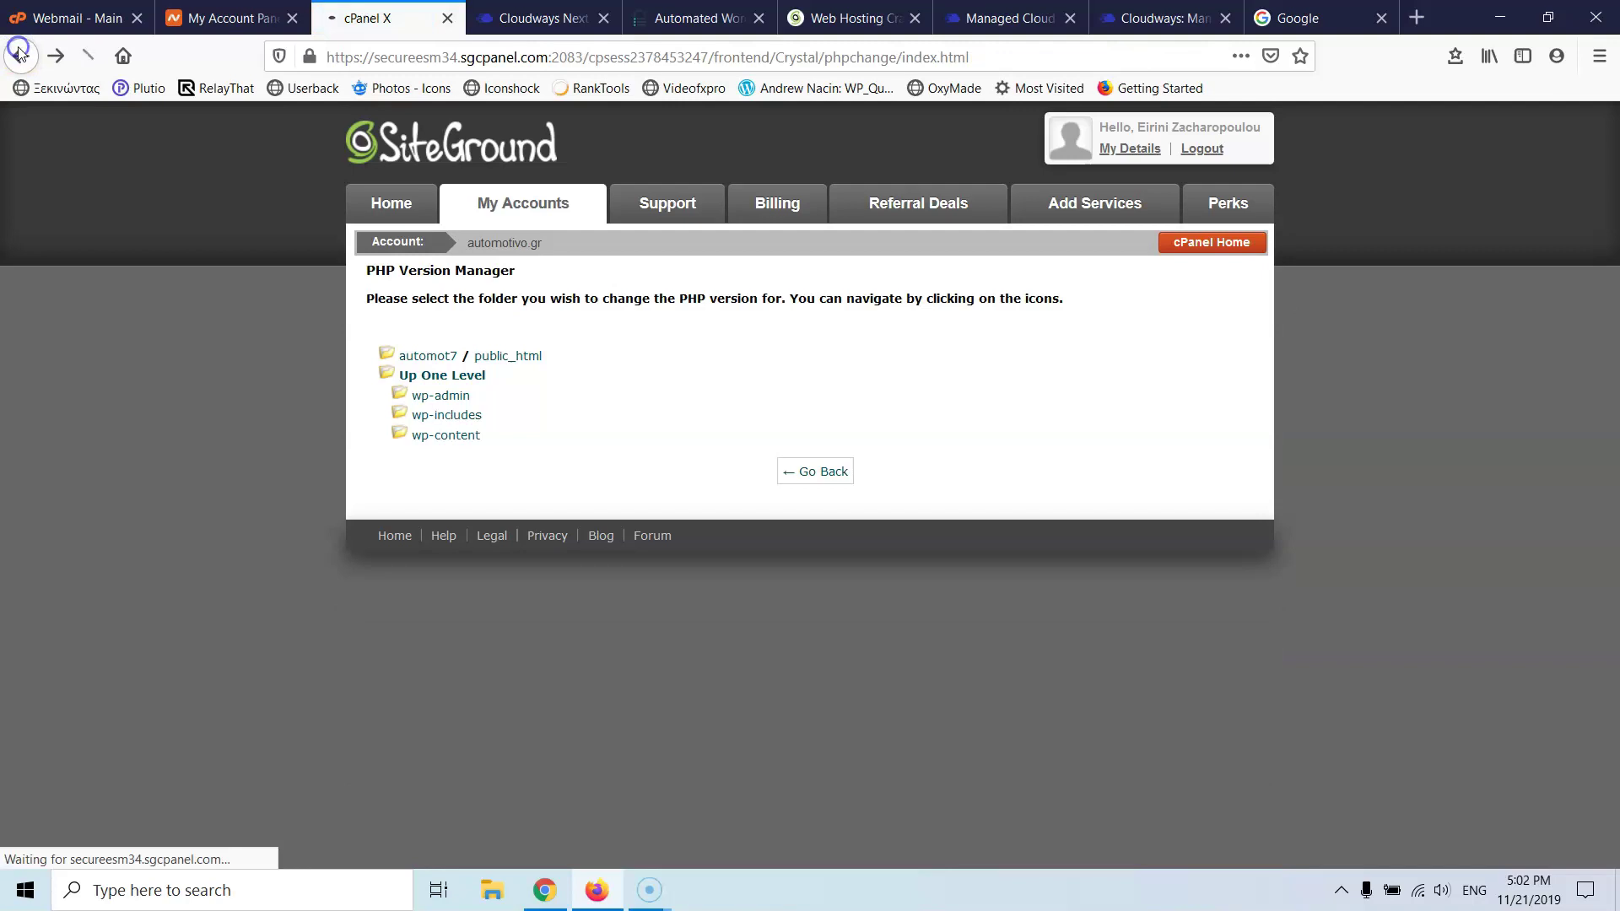
left_click(20, 54)
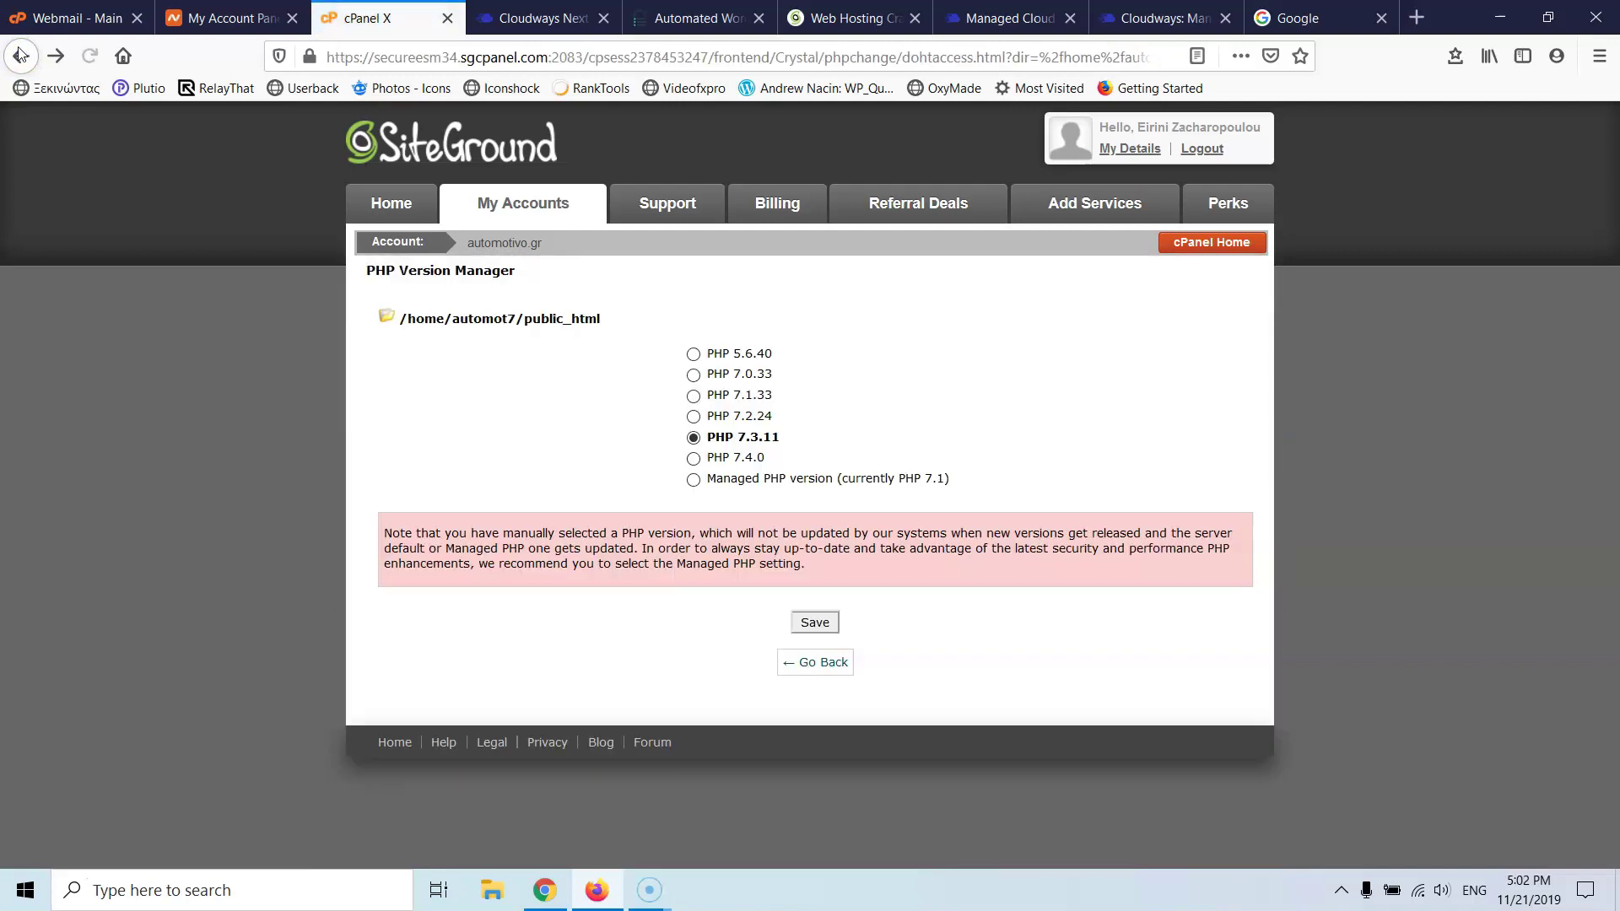
left_click(20, 56)
left_click(20, 55)
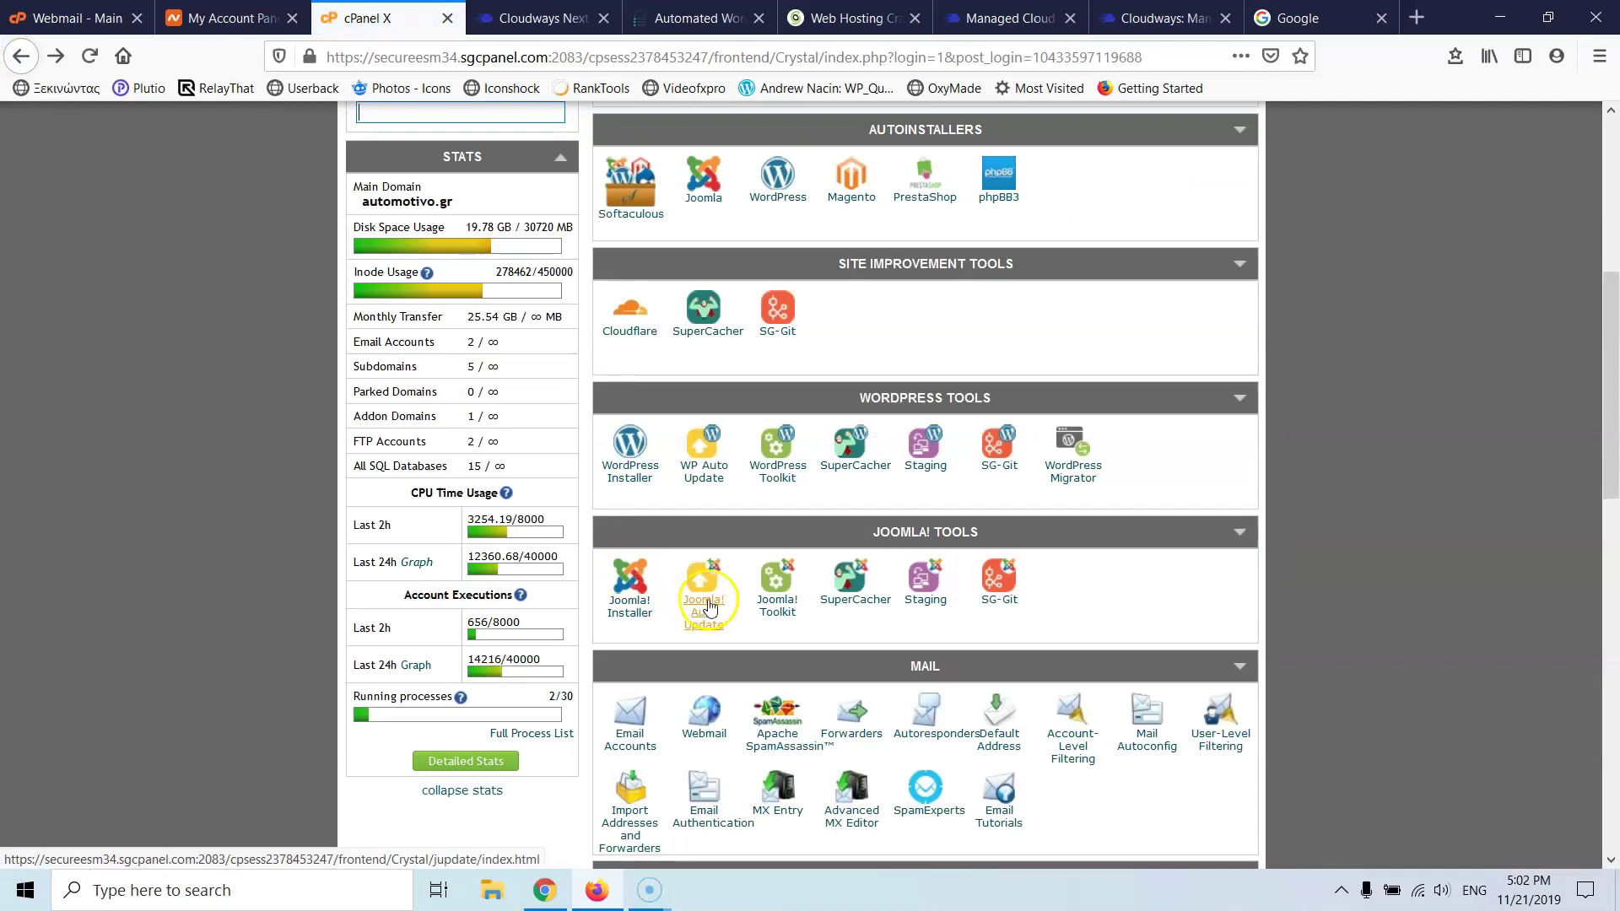
- Open phpMyAdmin from the Databases section in a new tab and switch to it
scroll(706, 601, "down", 10)
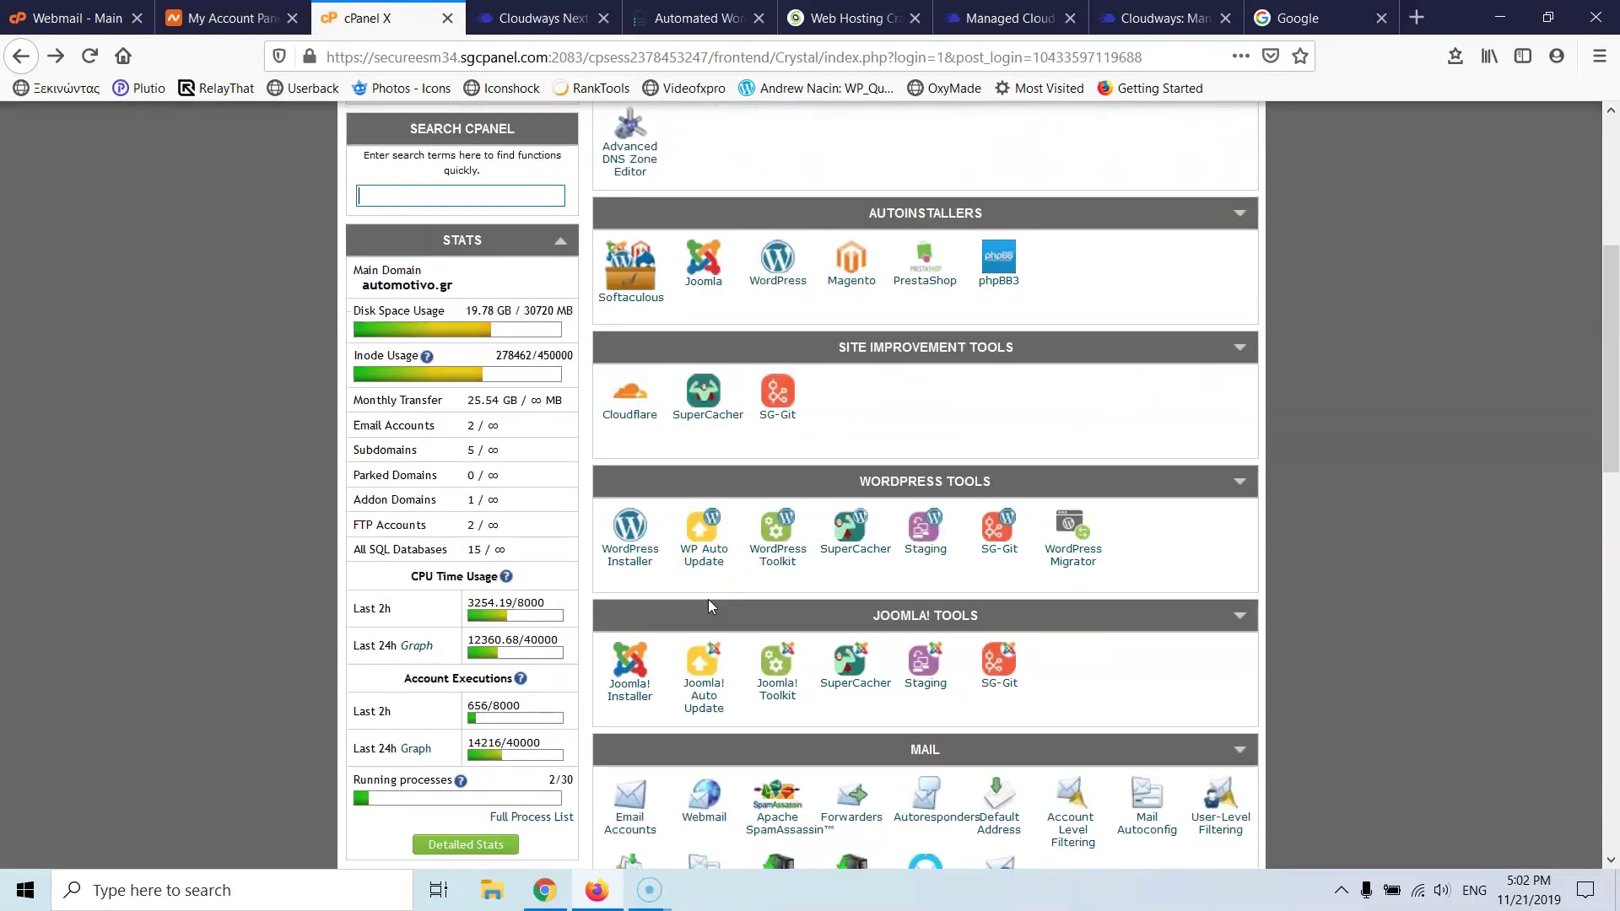
scroll(709, 607, "down", 3)
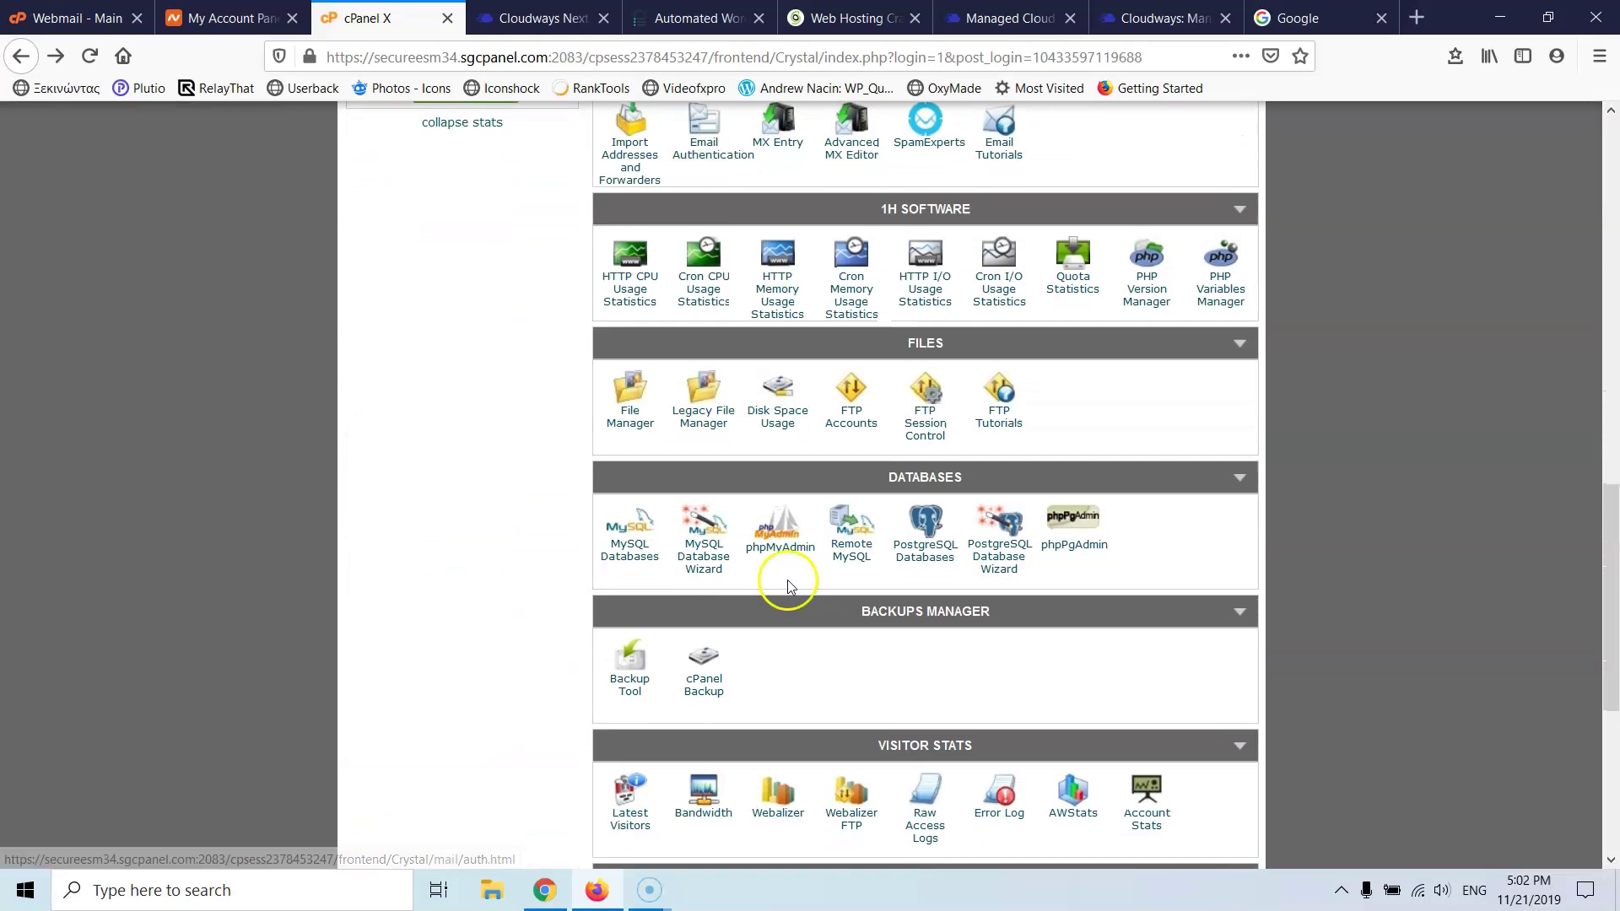
right_click(787, 558)
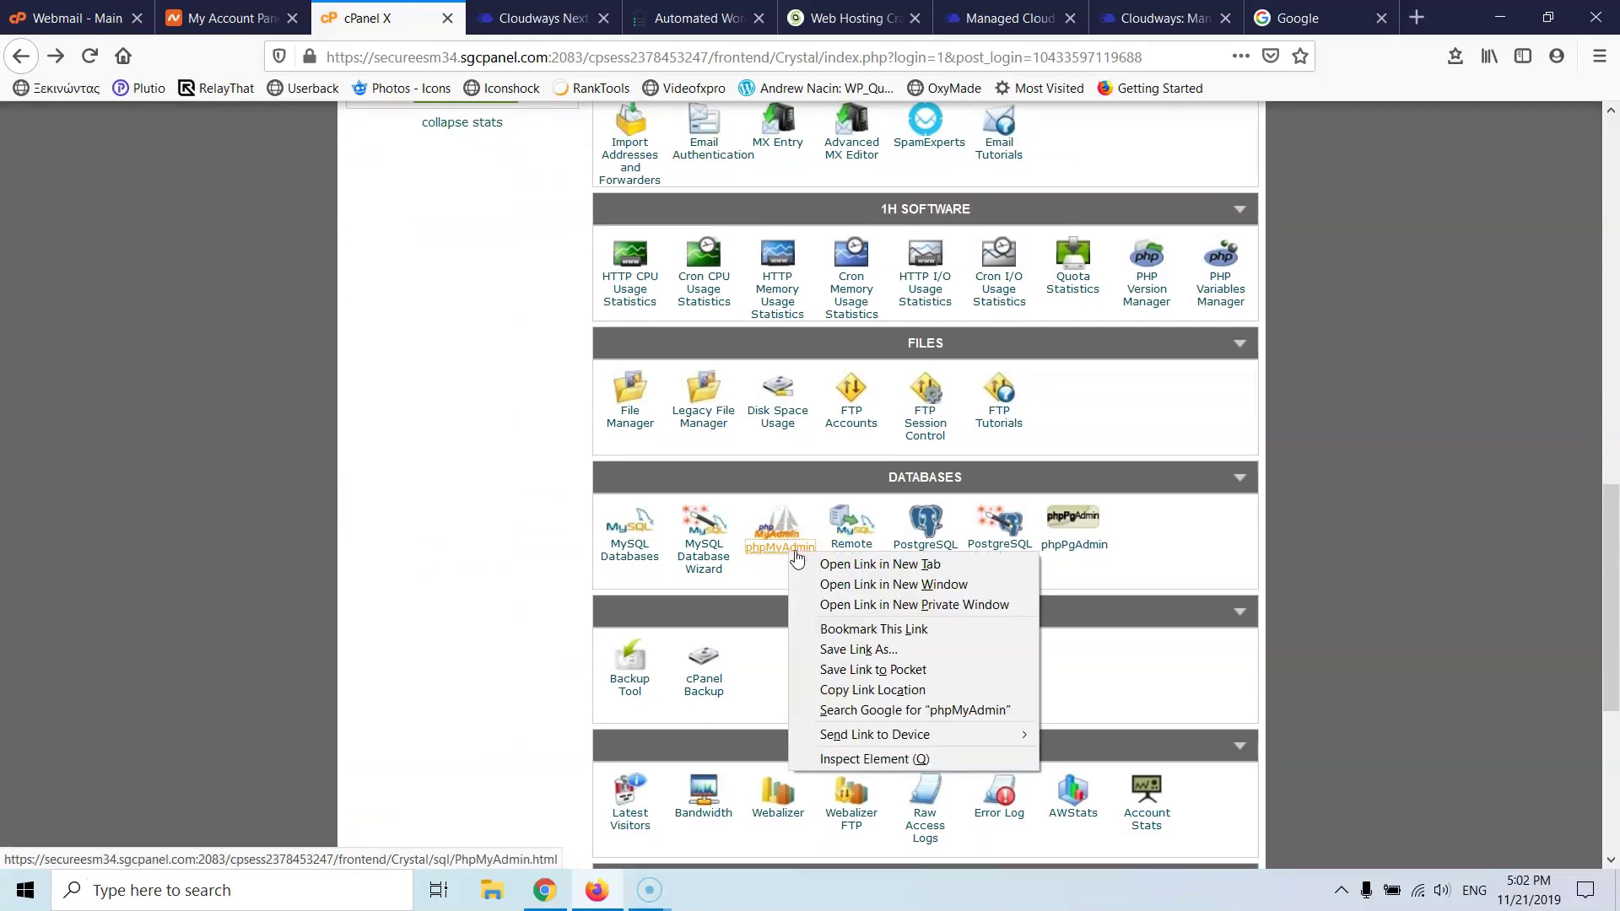
left_click(843, 563)
left_click(489, 22)
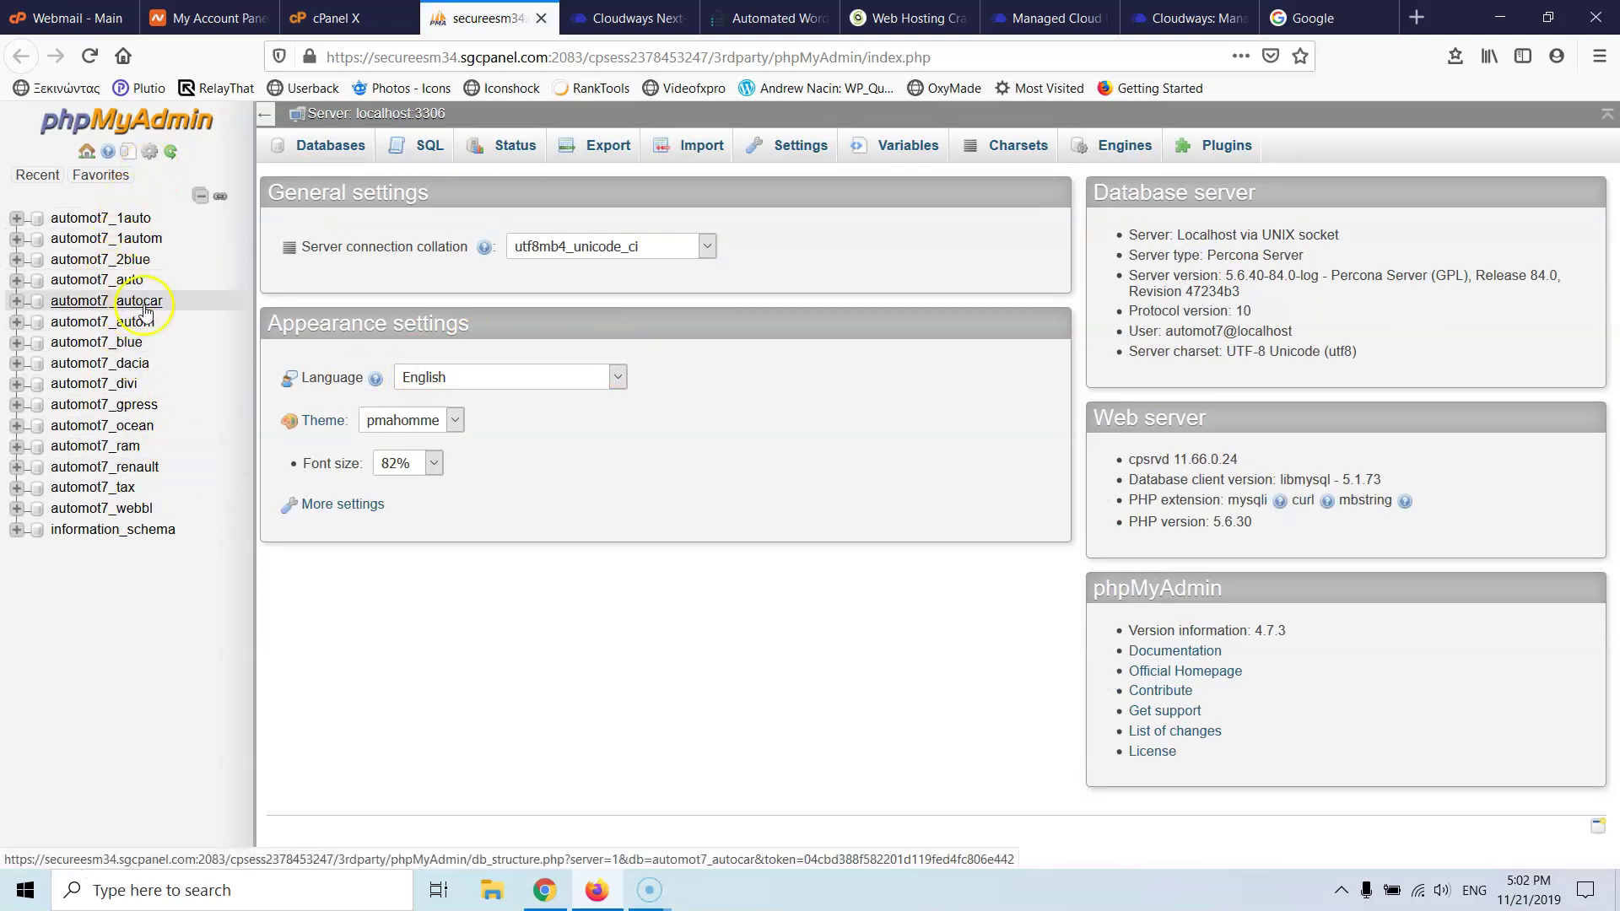
left_click(119, 281)
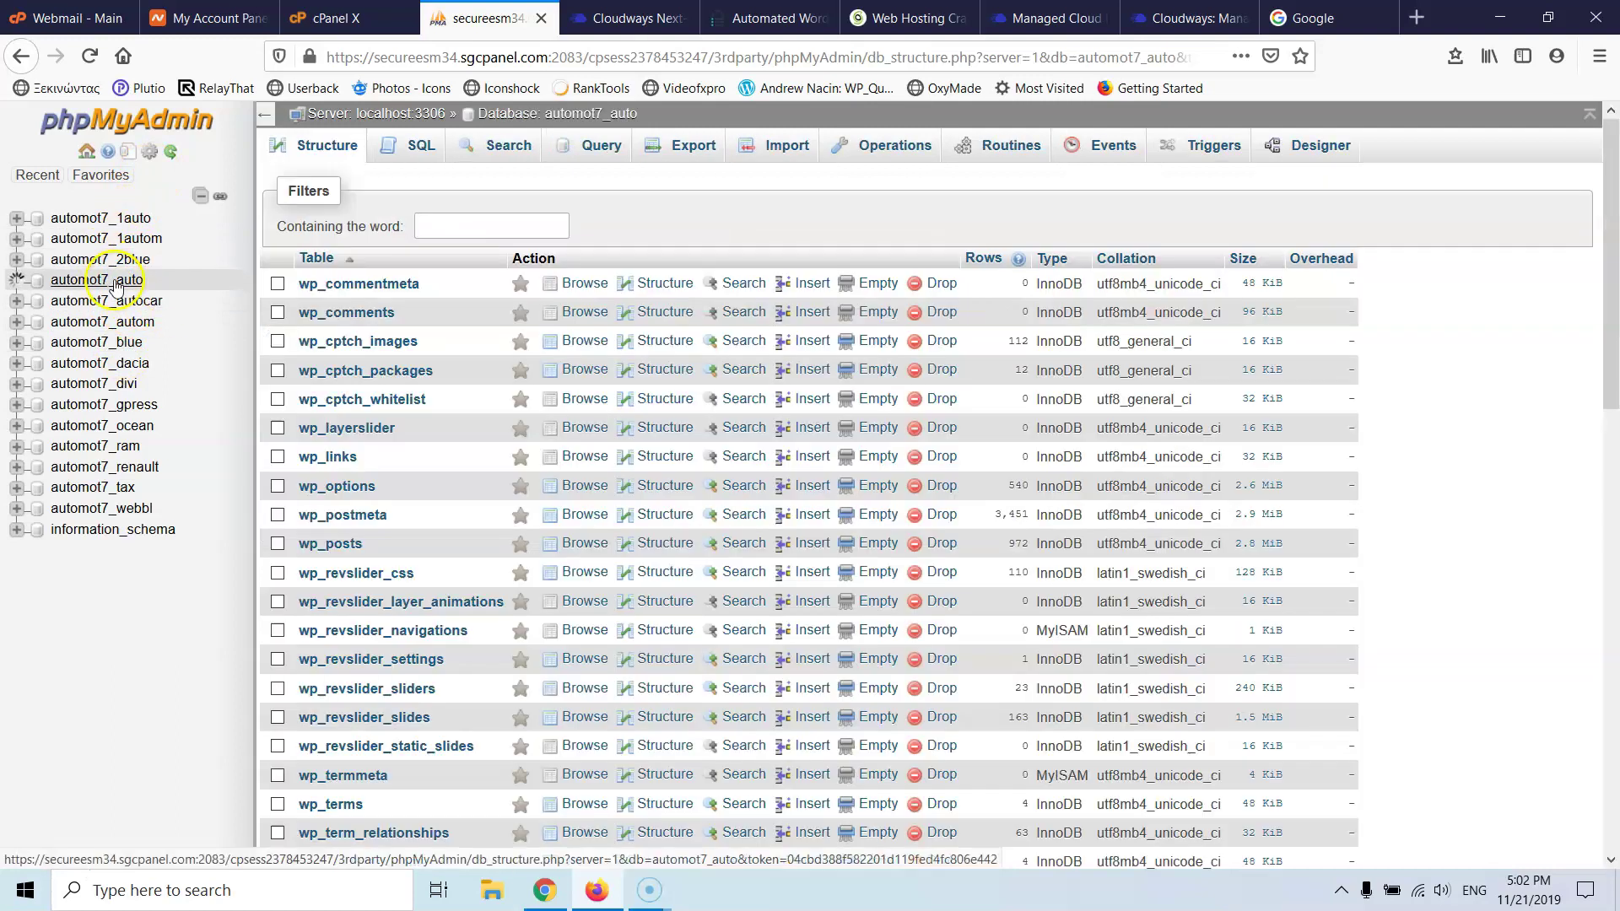
scroll(426, 628, "down", 4)
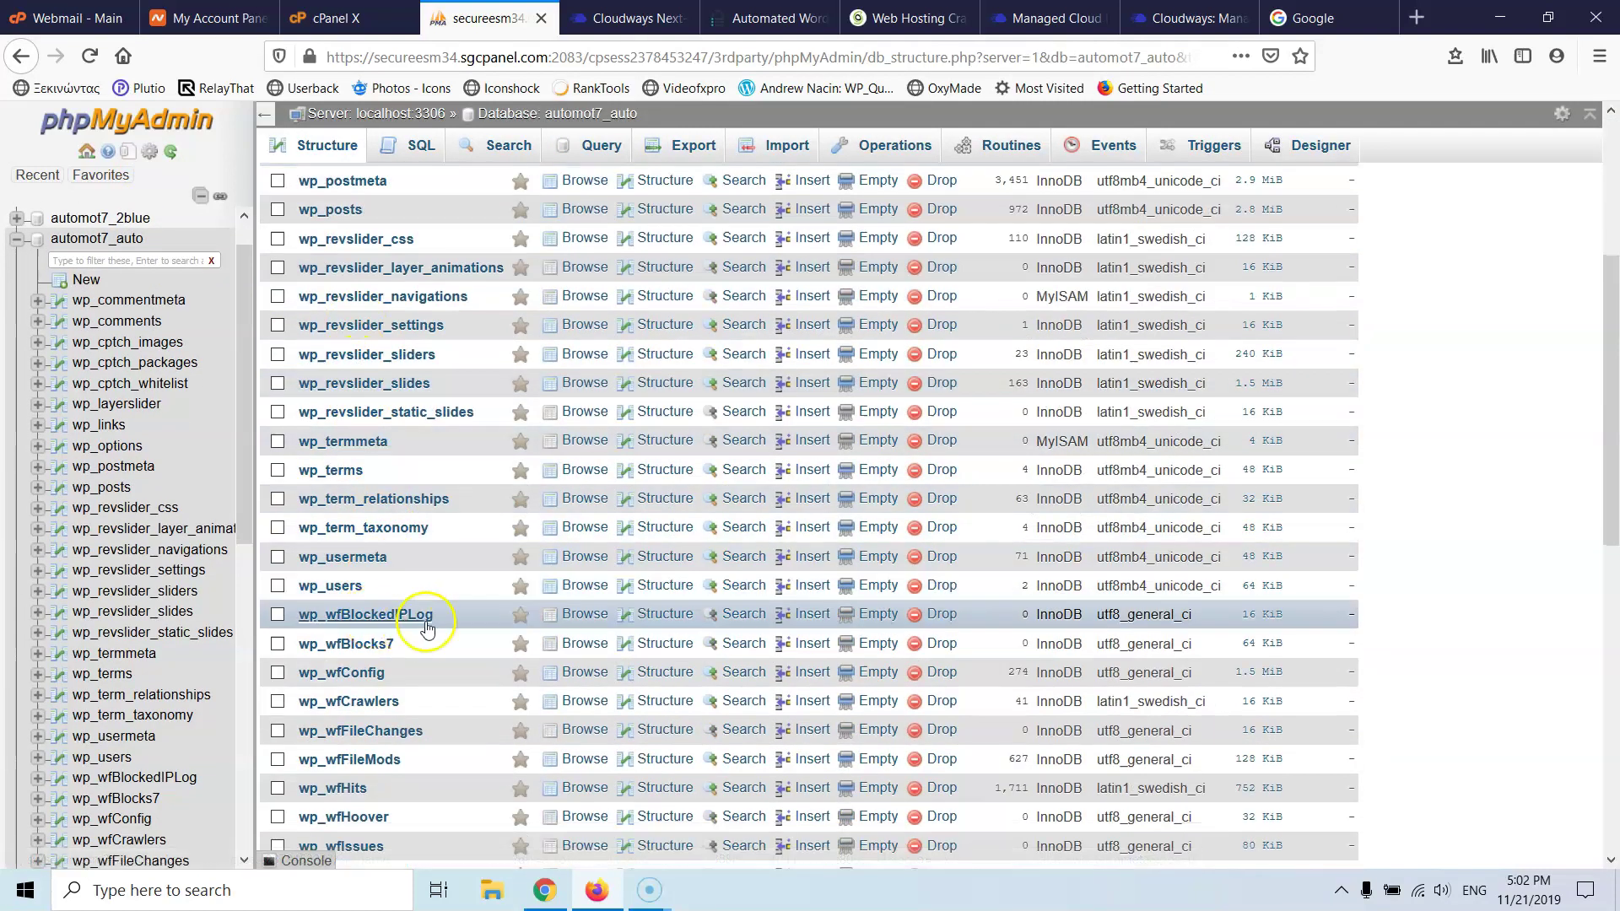
scroll(427, 629, "down", 6)
scroll(430, 619, "down", 1)
scroll(431, 618, "up", 3)
scroll(430, 619, "up", 2)
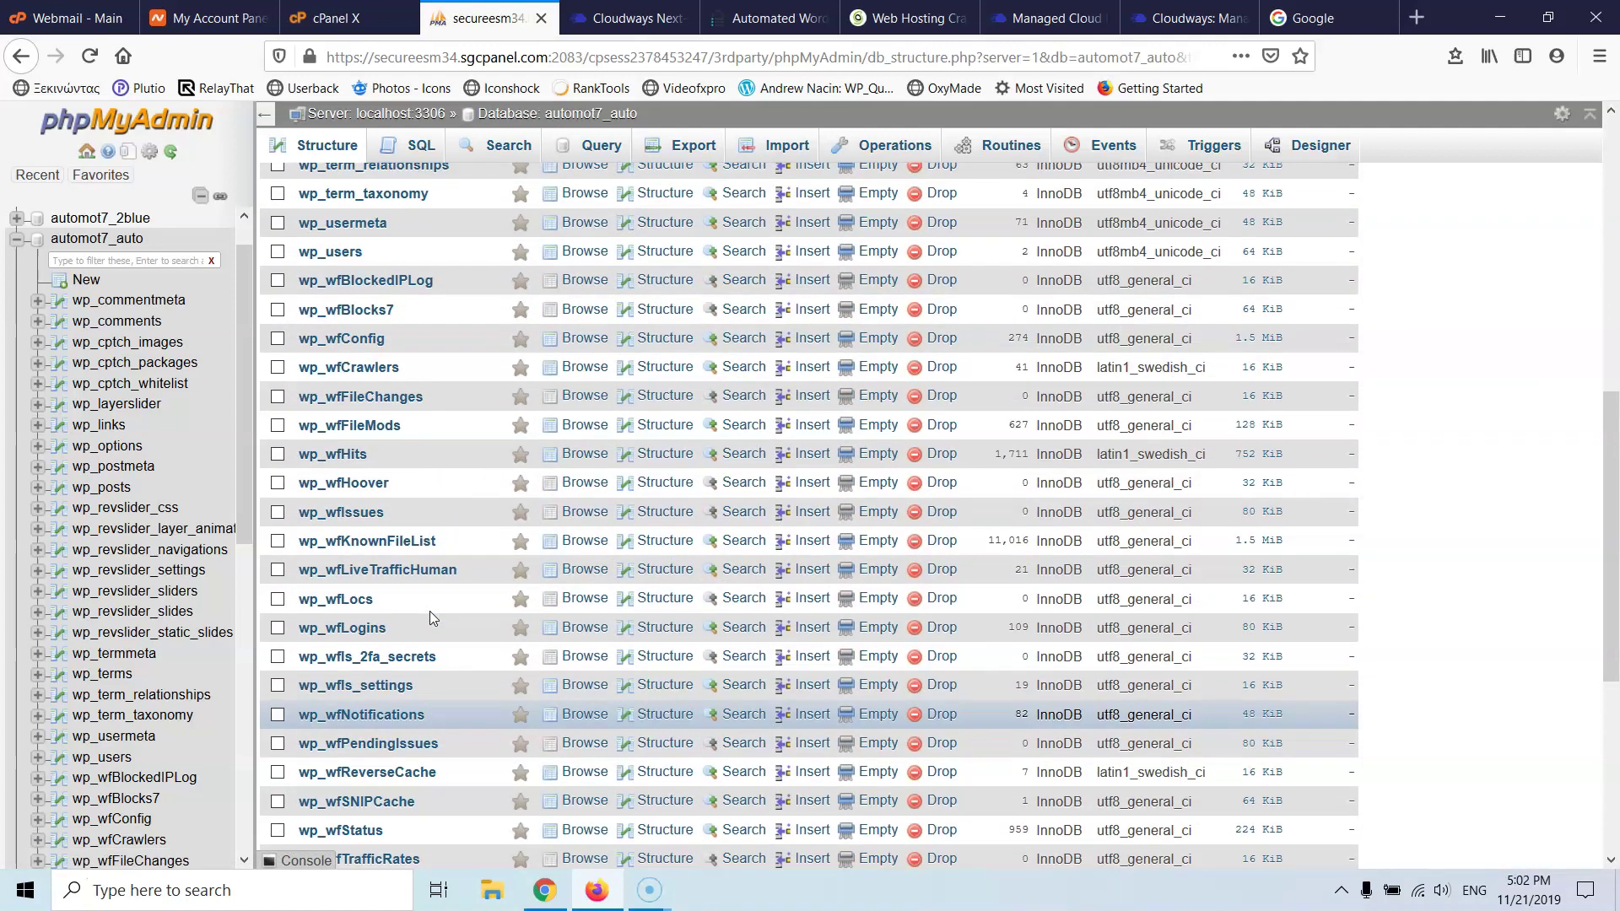
left_click(124, 384)
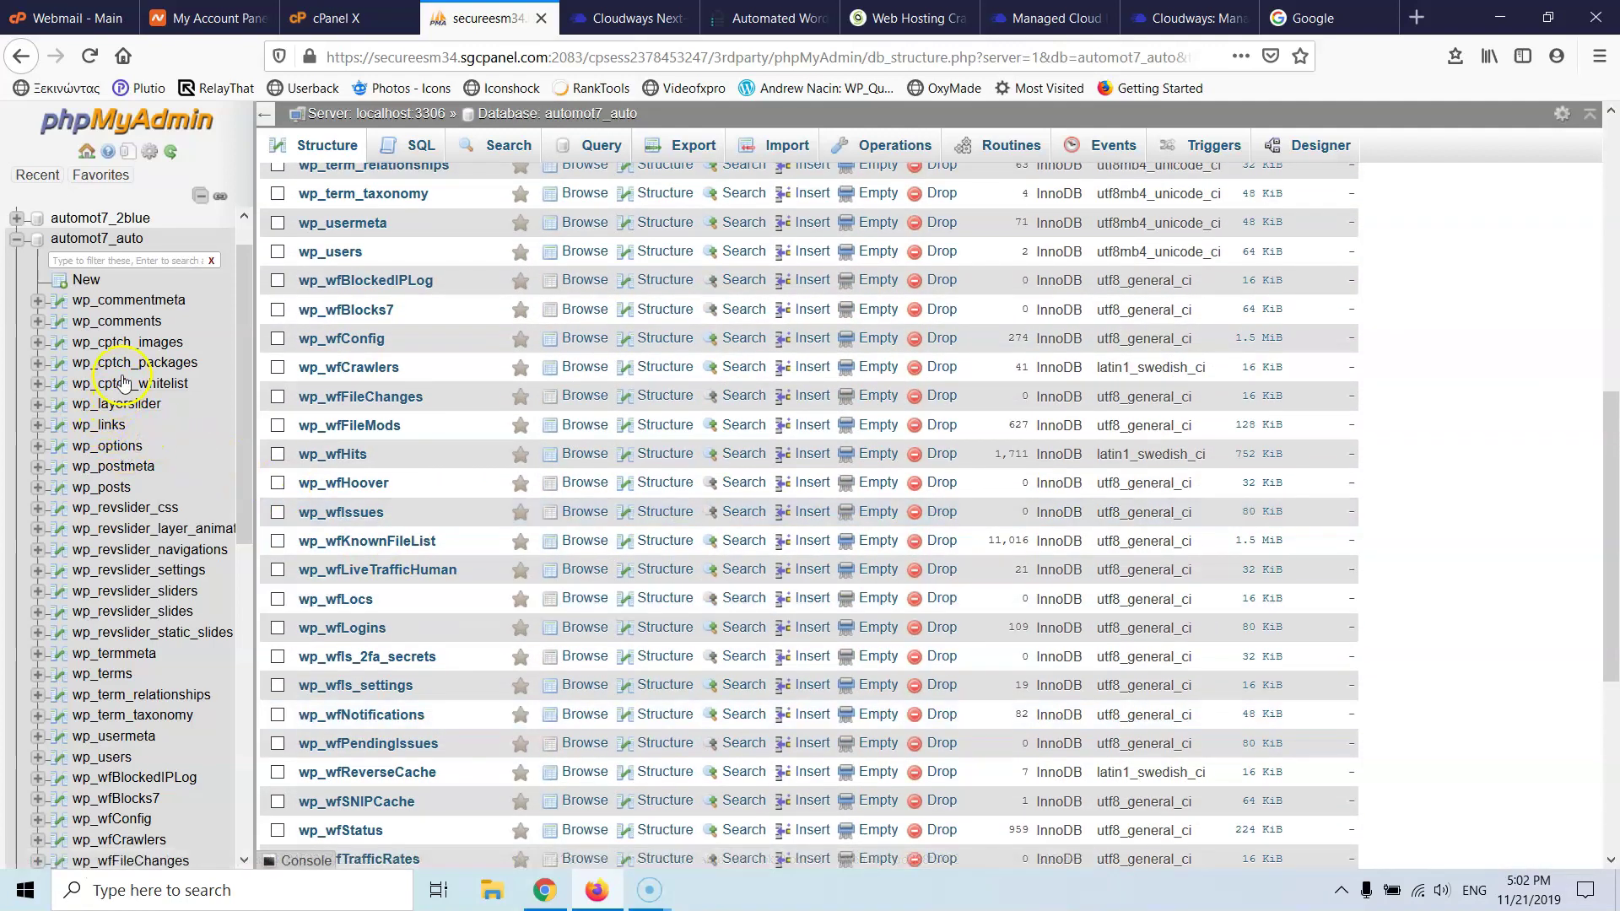
left_click(118, 447)
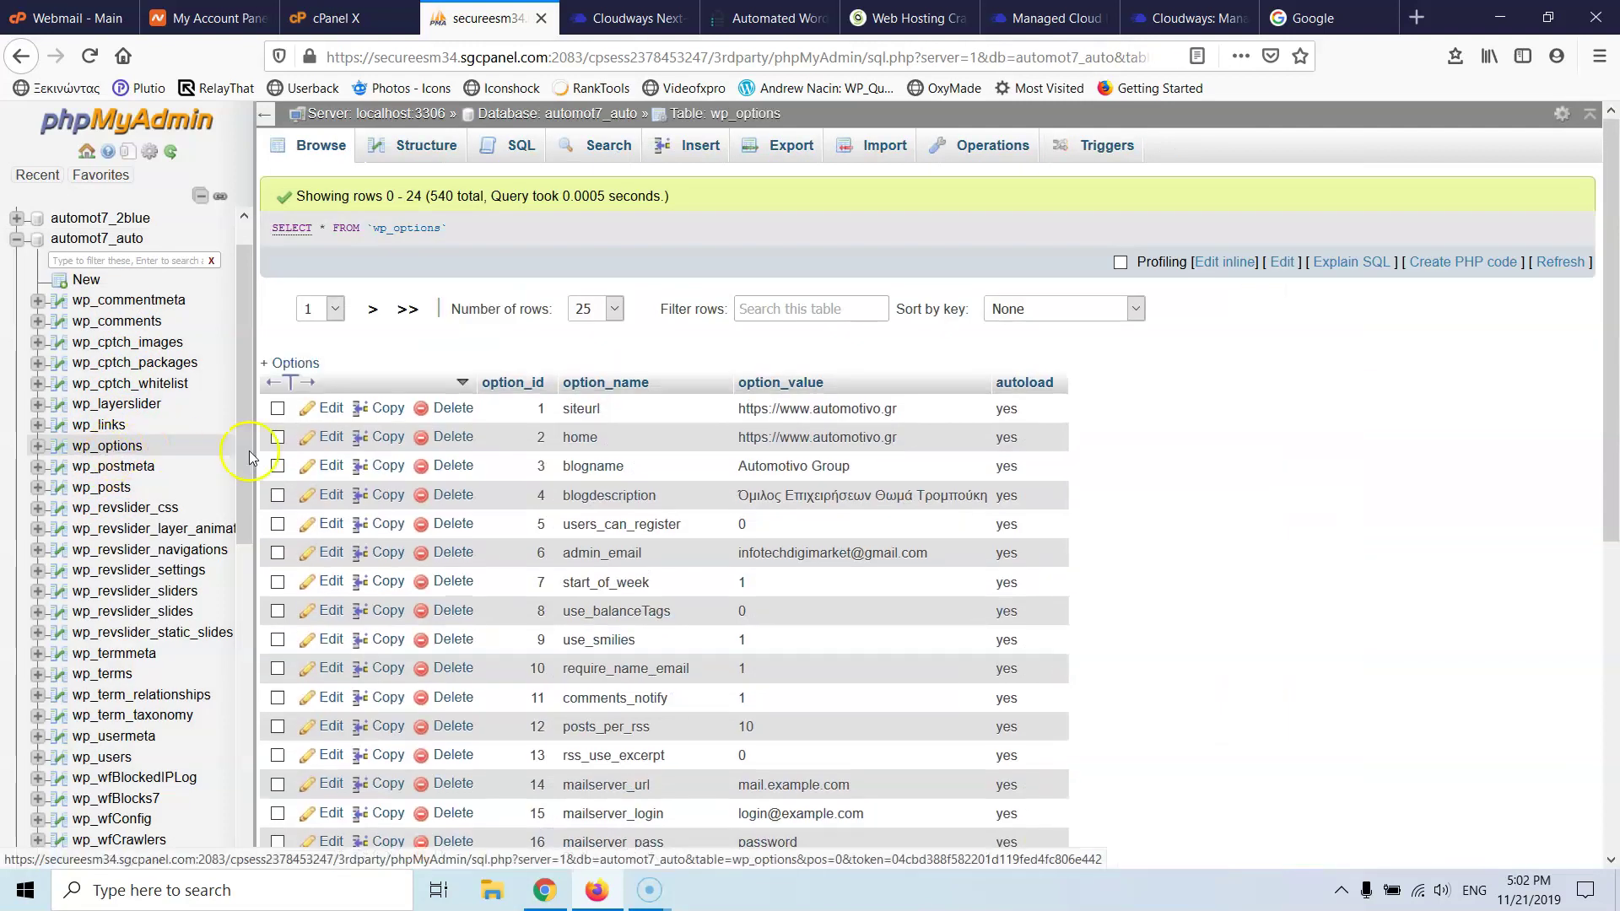
left_click(732, 419)
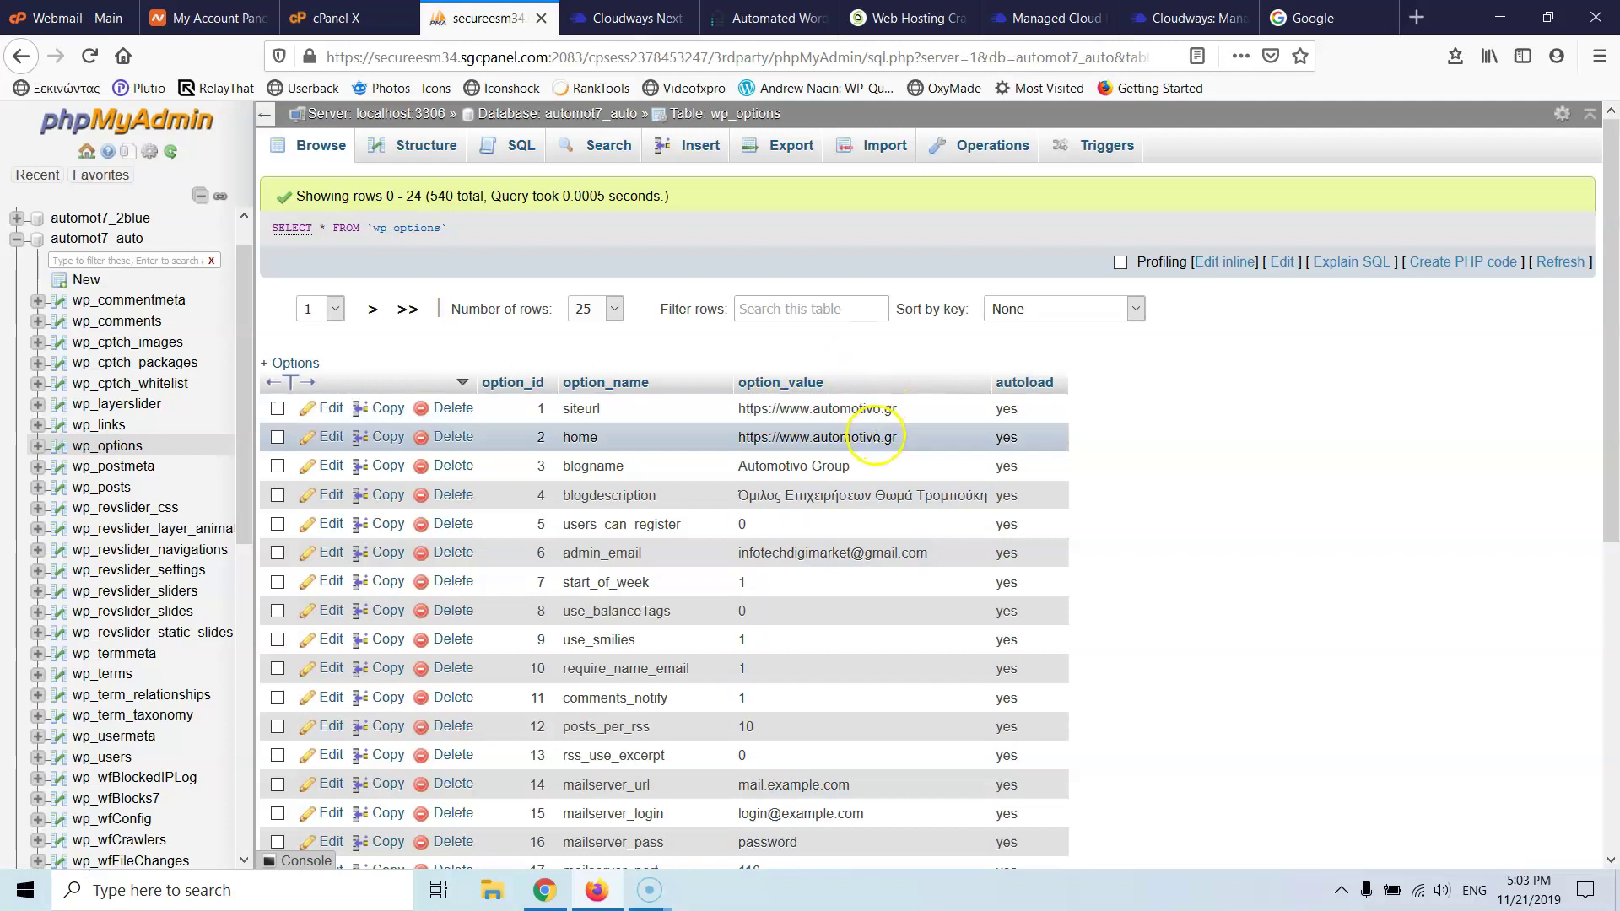
left_click(637, 18)
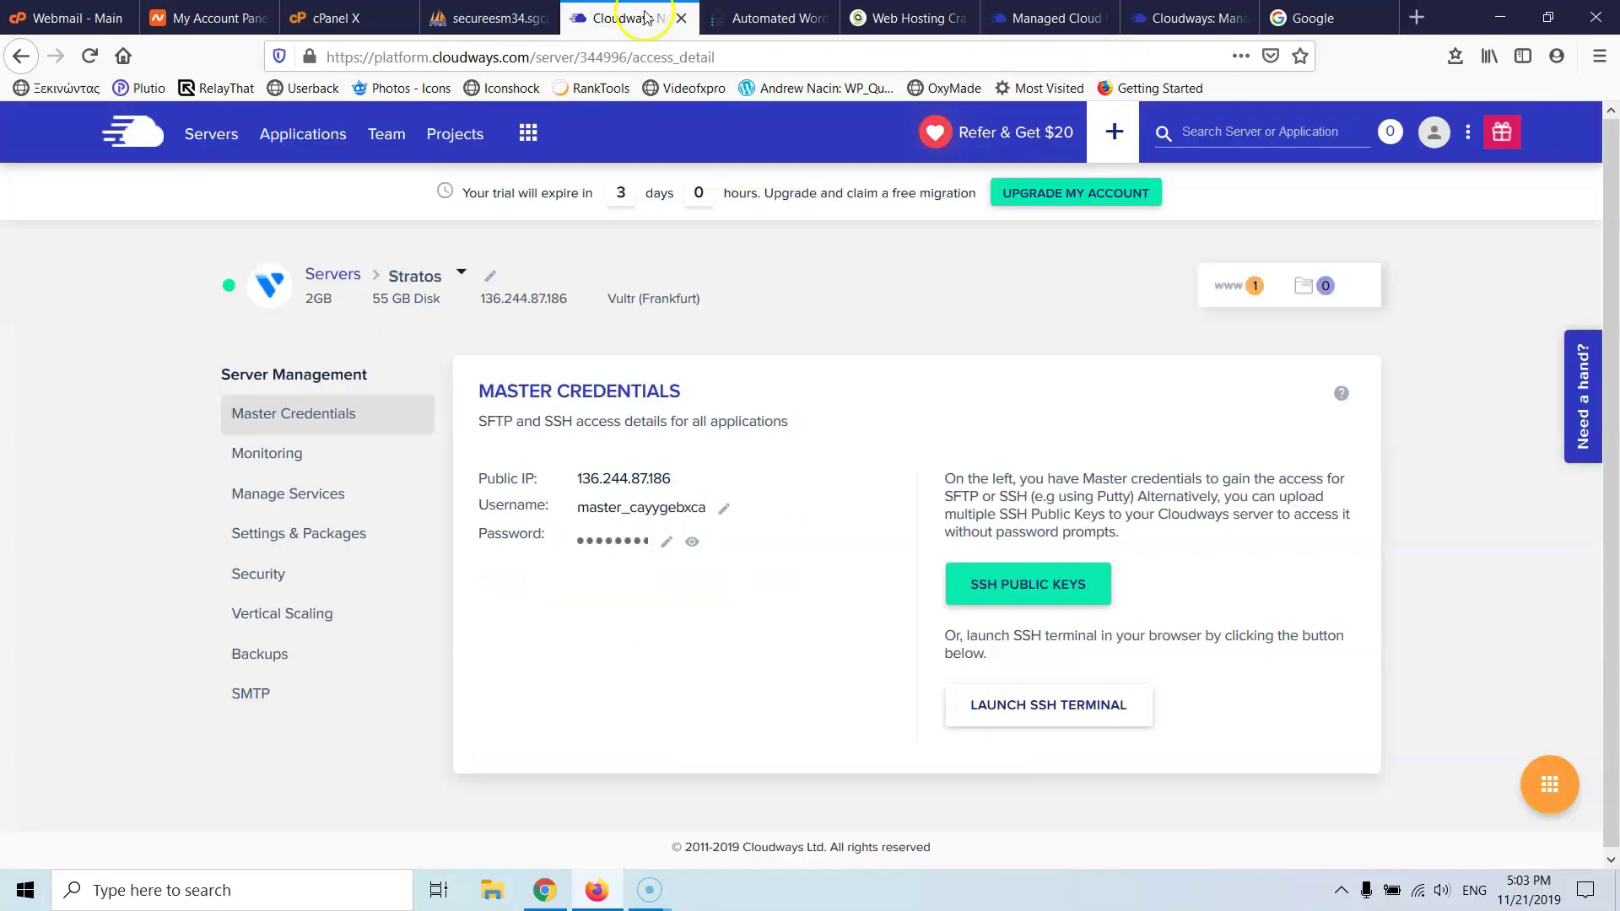
- Visit the migrated site from BlogVault, which fails to load at its temporary address
left_click(759, 18)
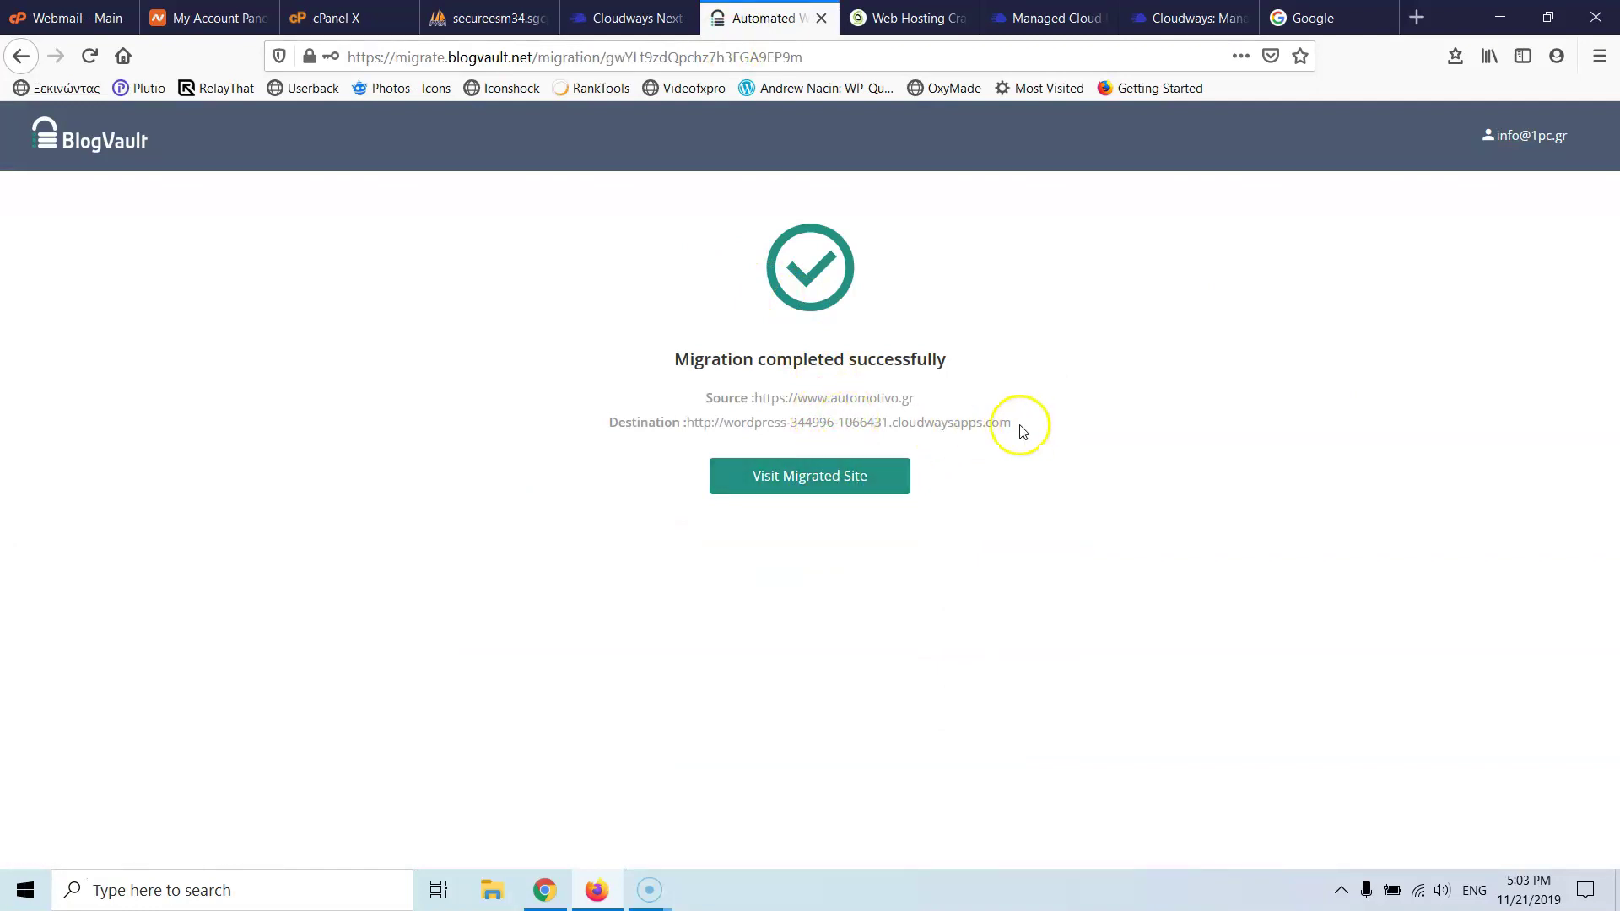
left_click(802, 477)
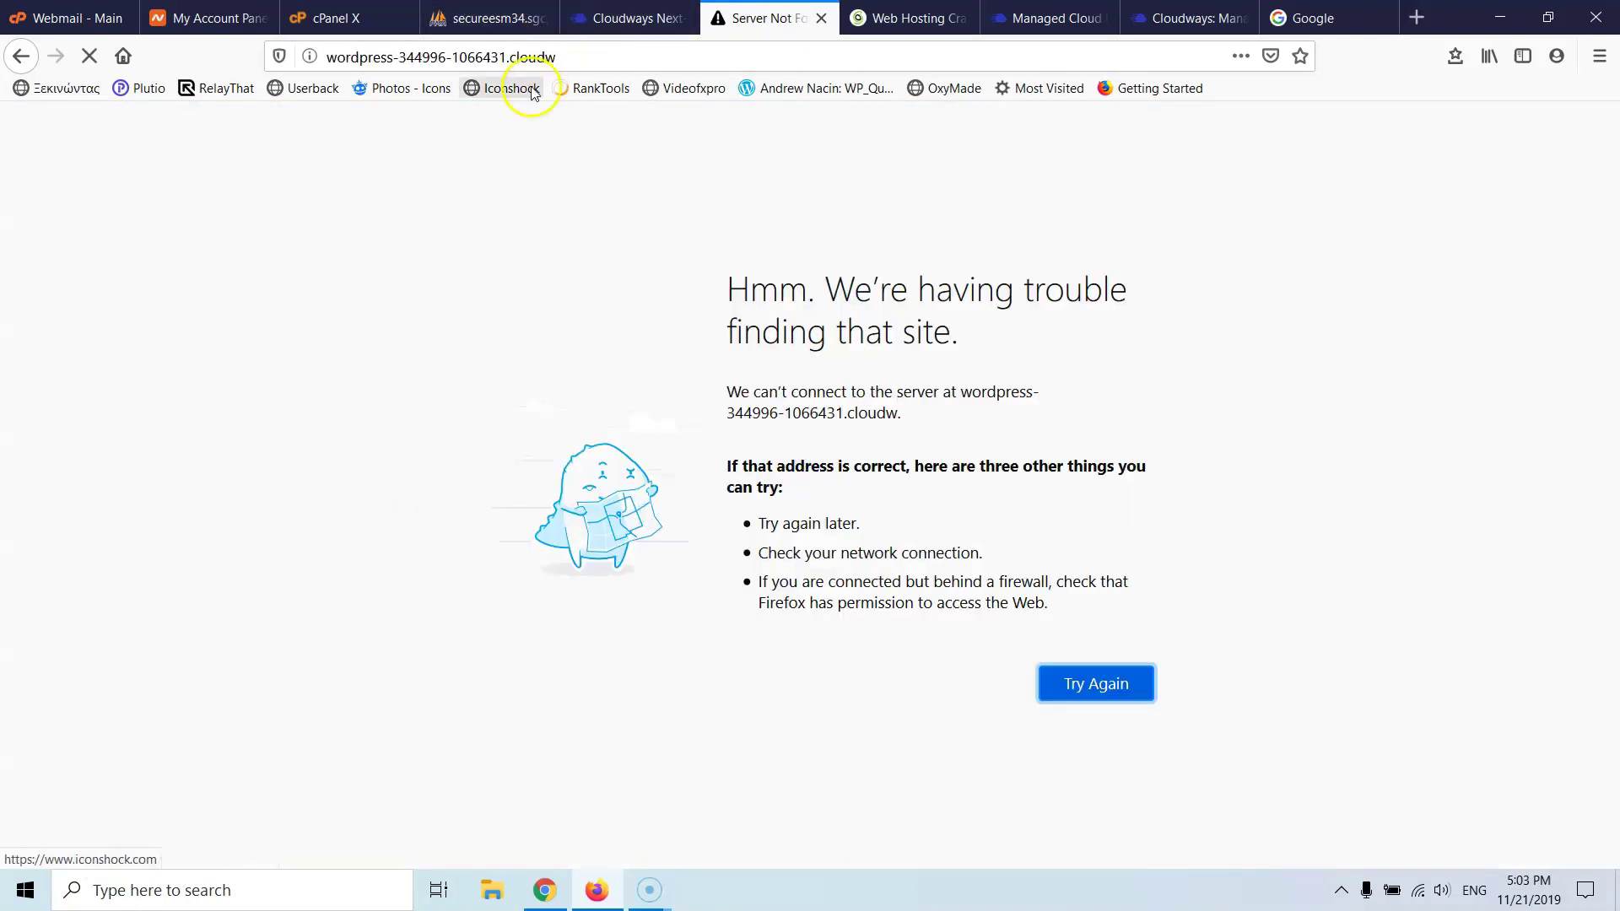
left_click(616, 17)
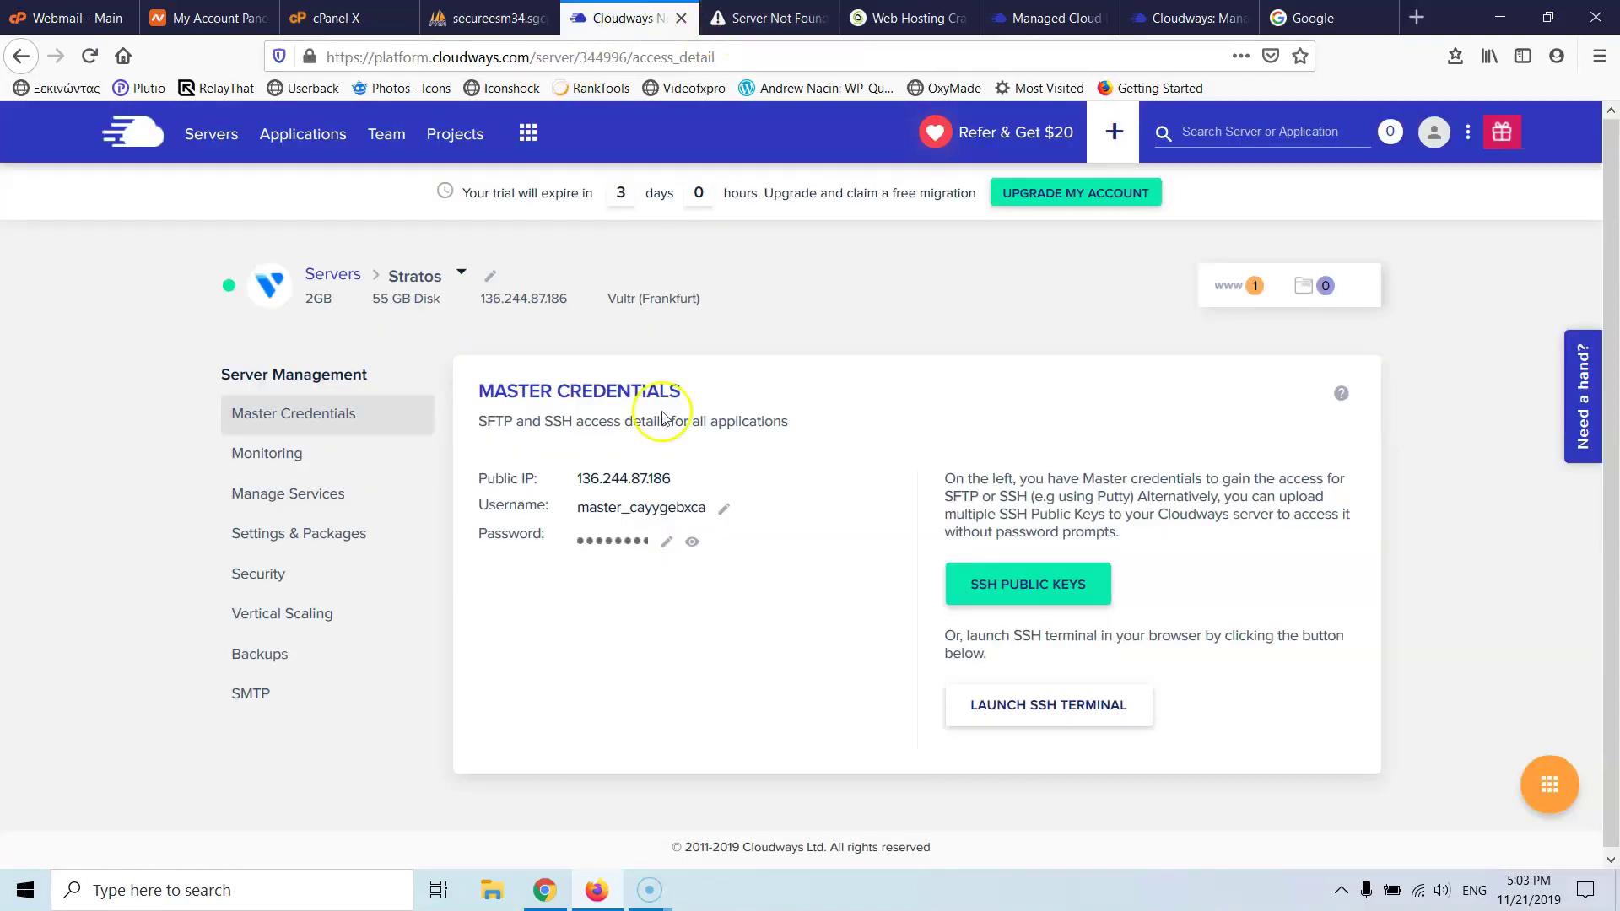
left_click(747, 21)
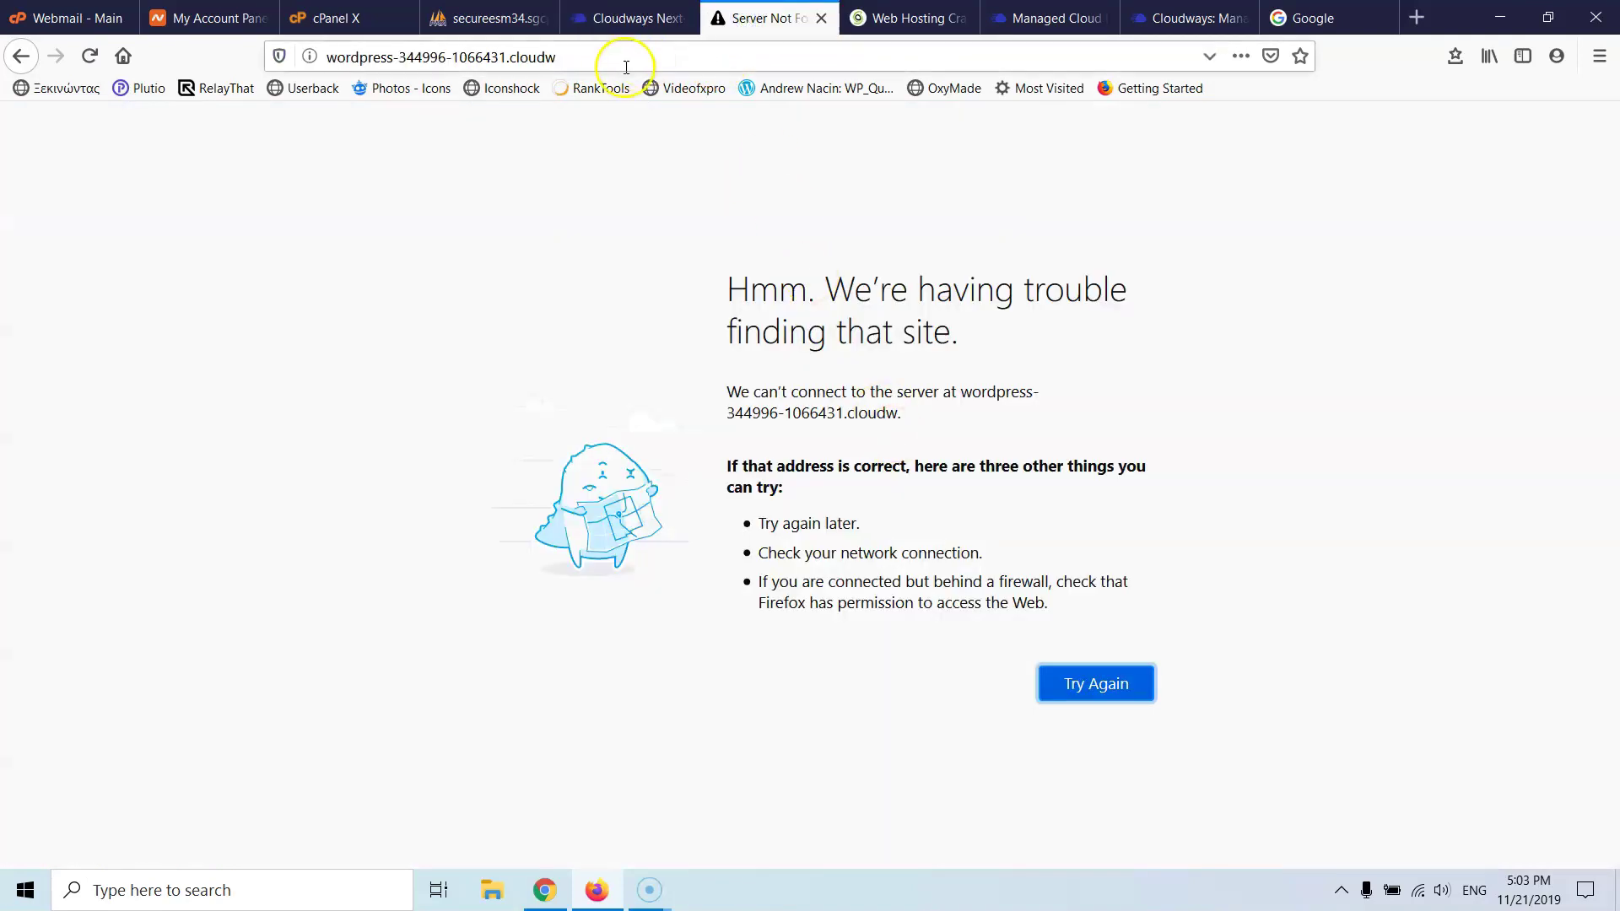
left_click(631, 18)
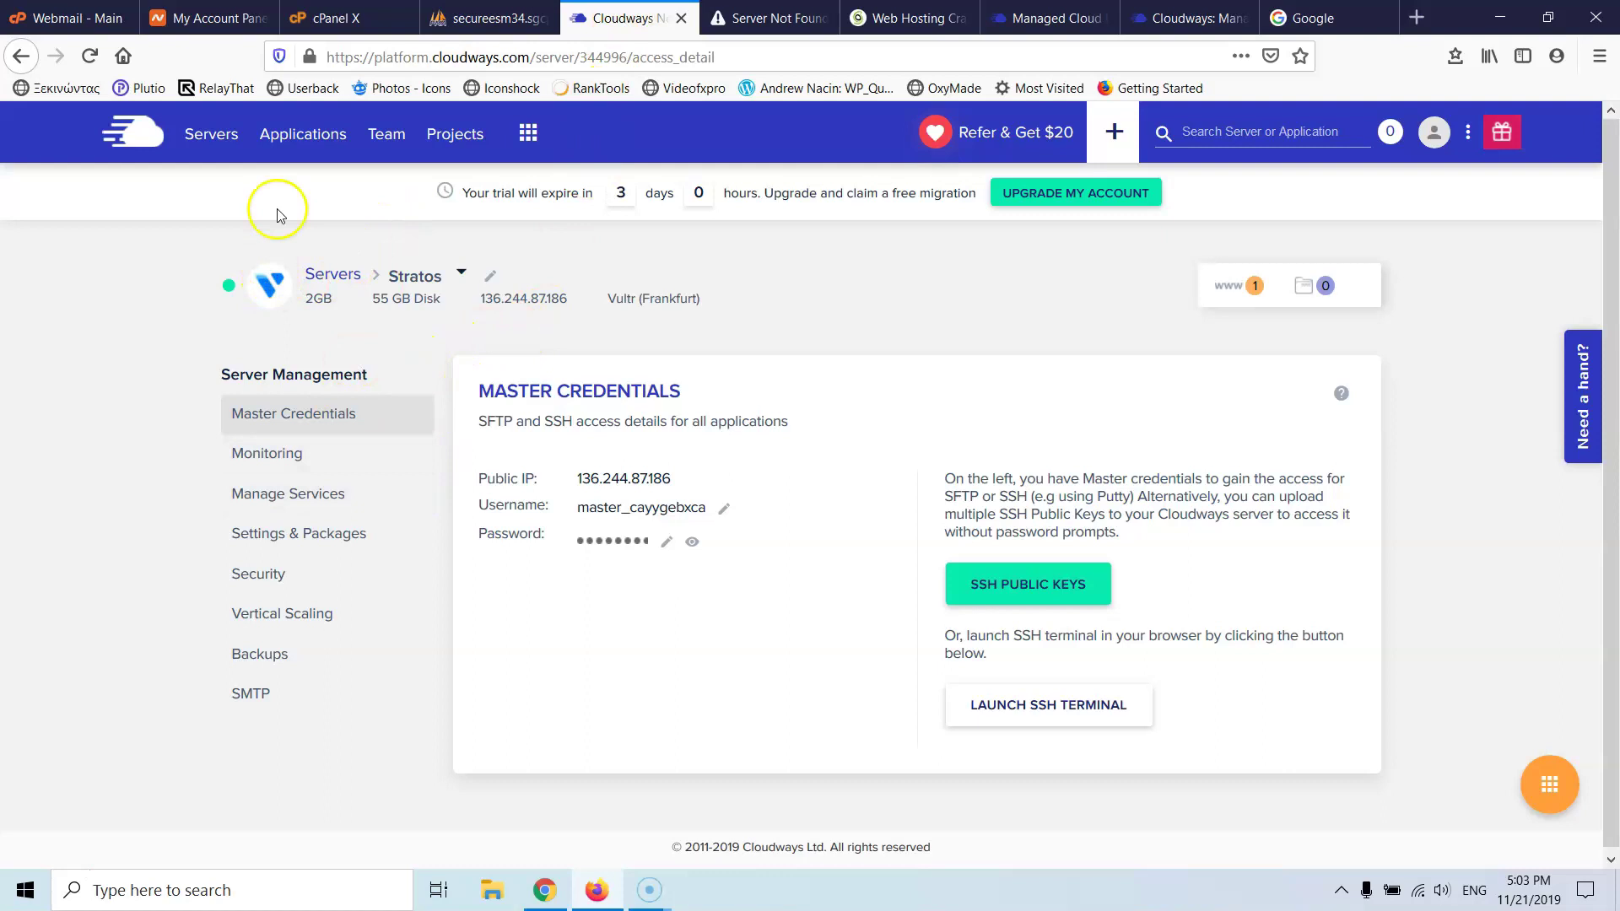
- Open the Automotivo application's access details and copy its Application URL
left_click(281, 140)
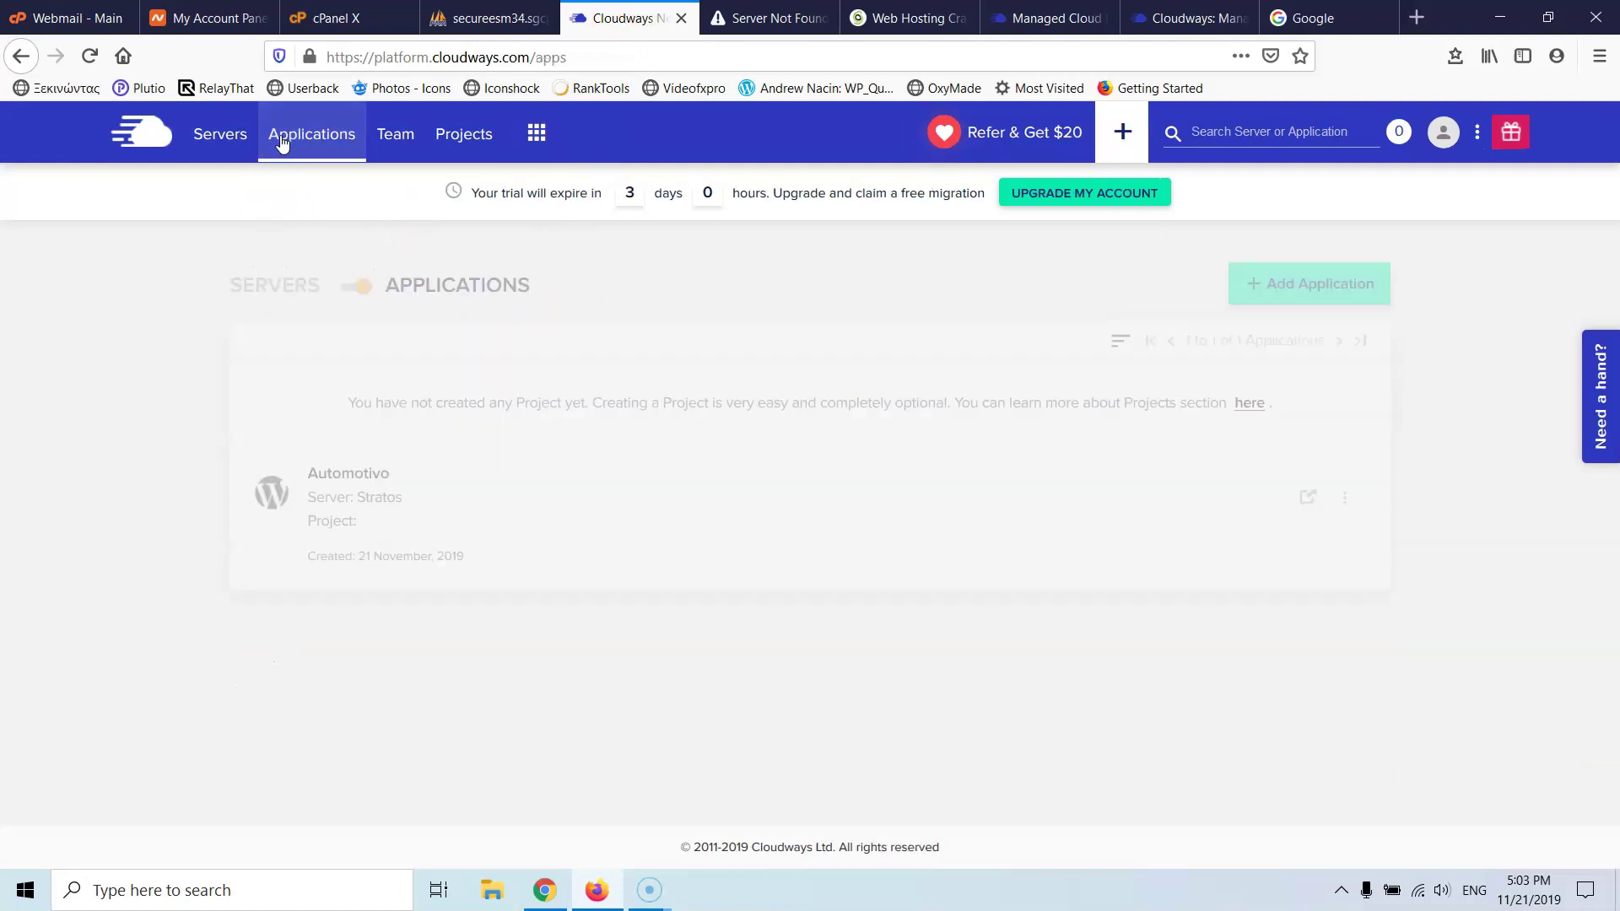
left_click(419, 505)
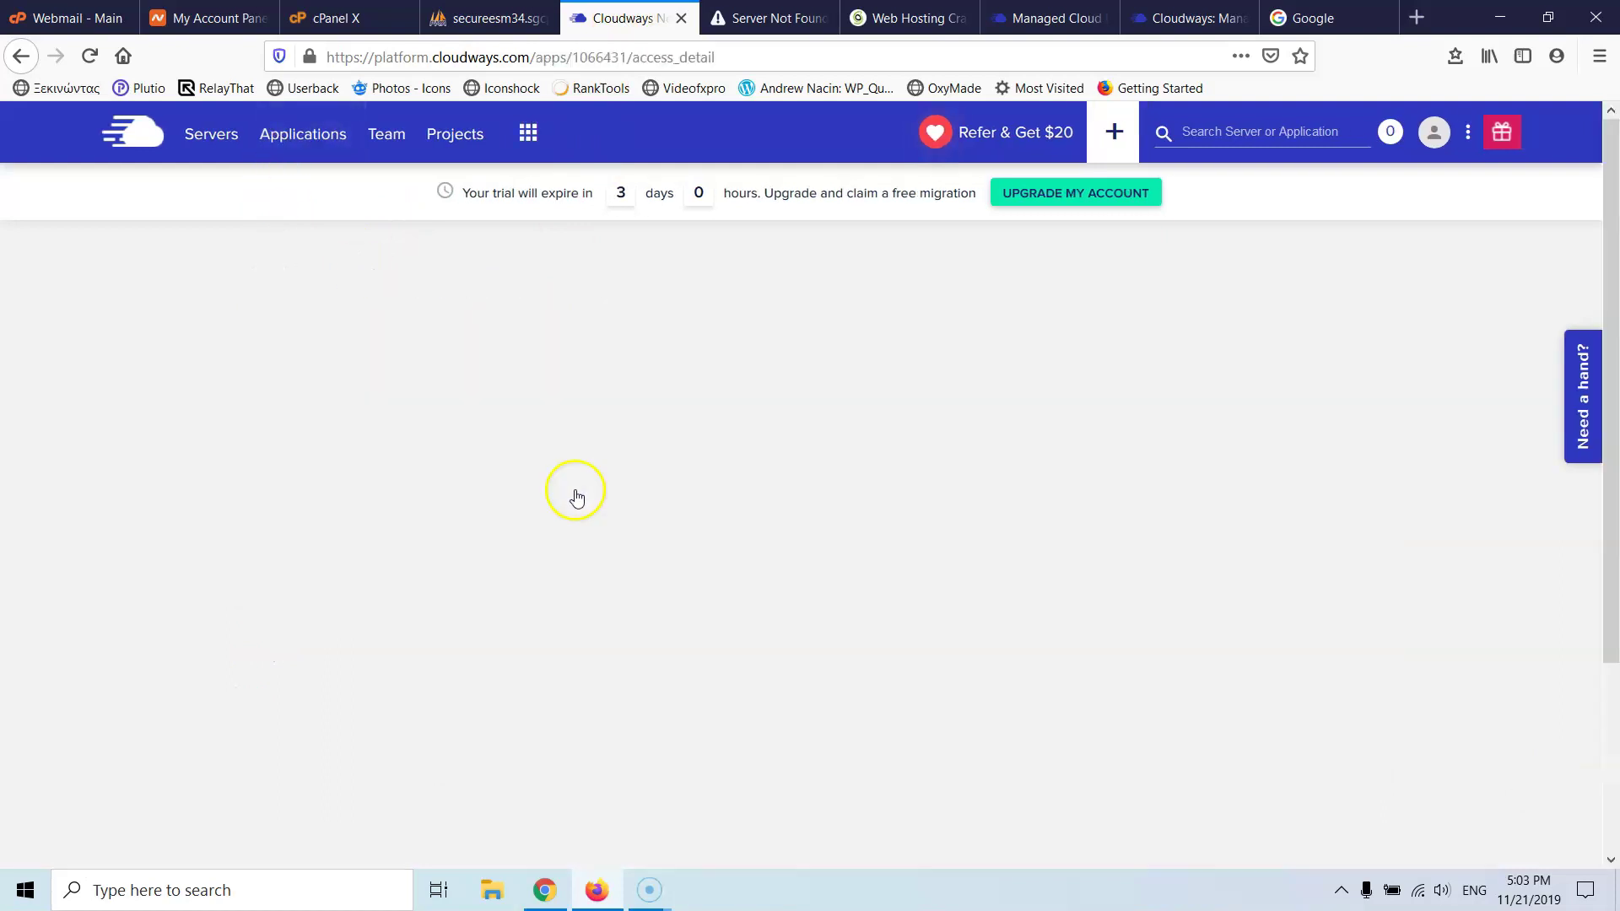
left_click(735, 537)
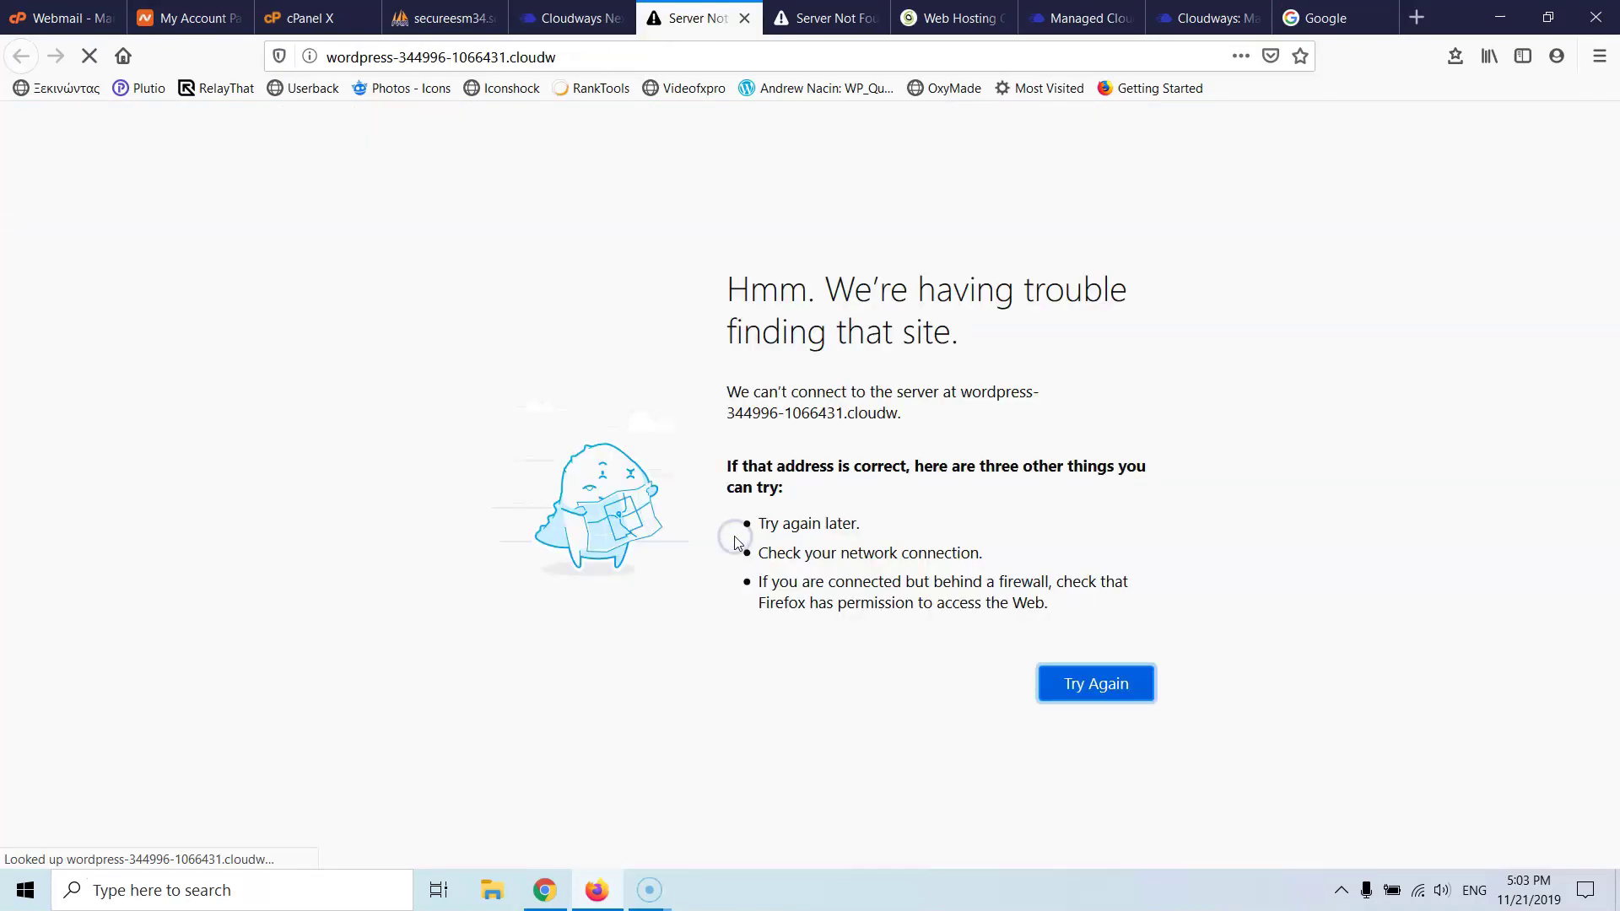
left_click(567, 23)
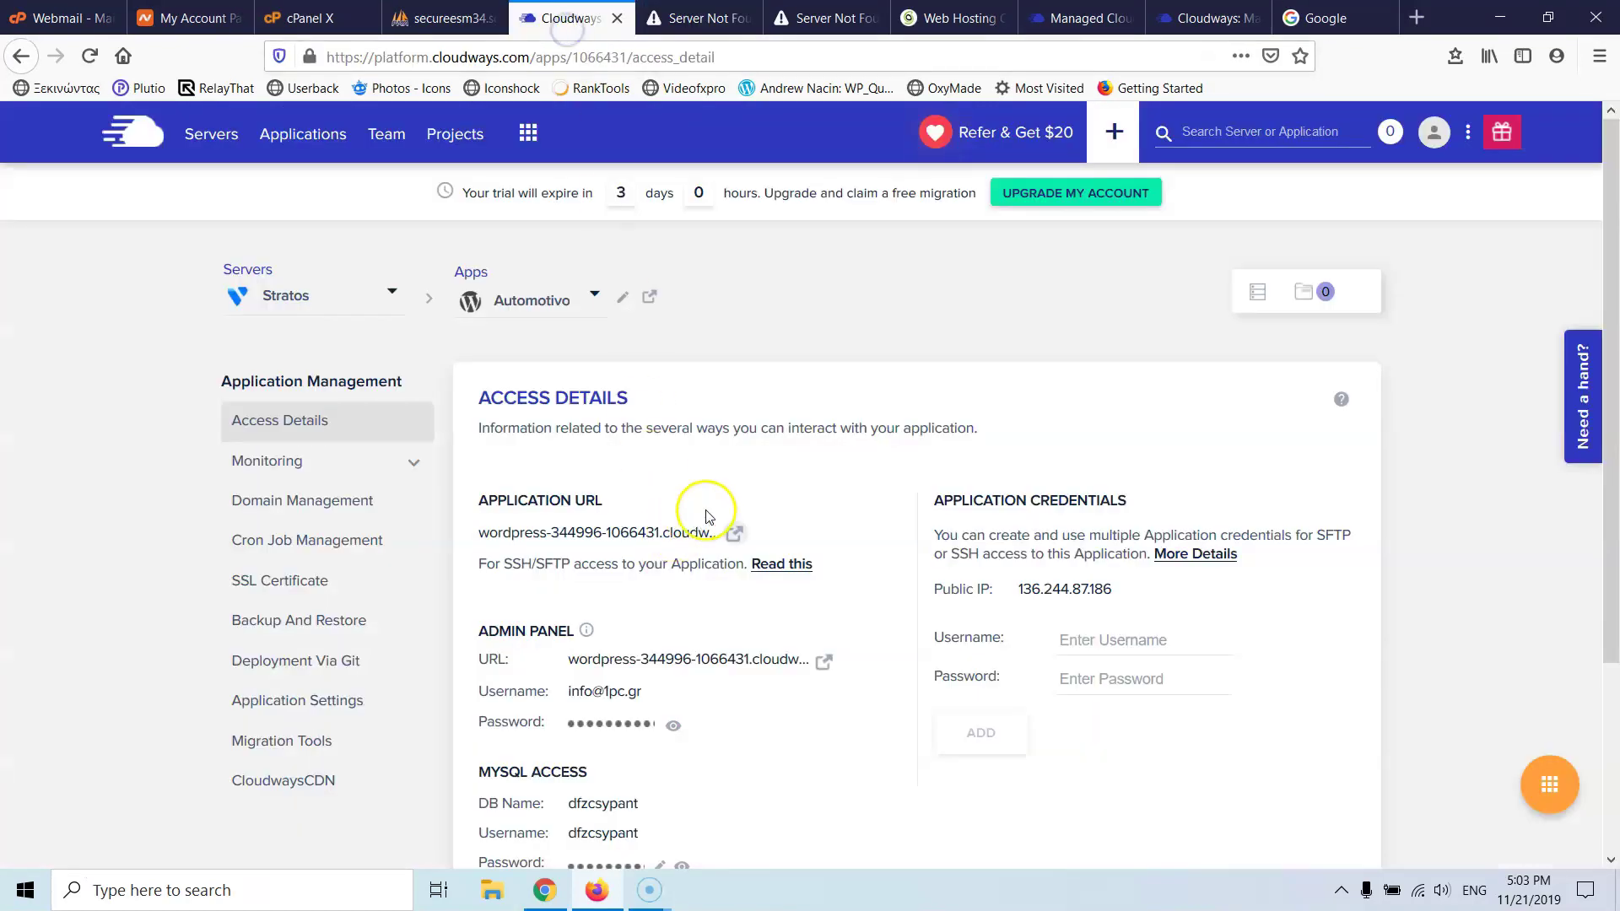
triple_click(702, 531)
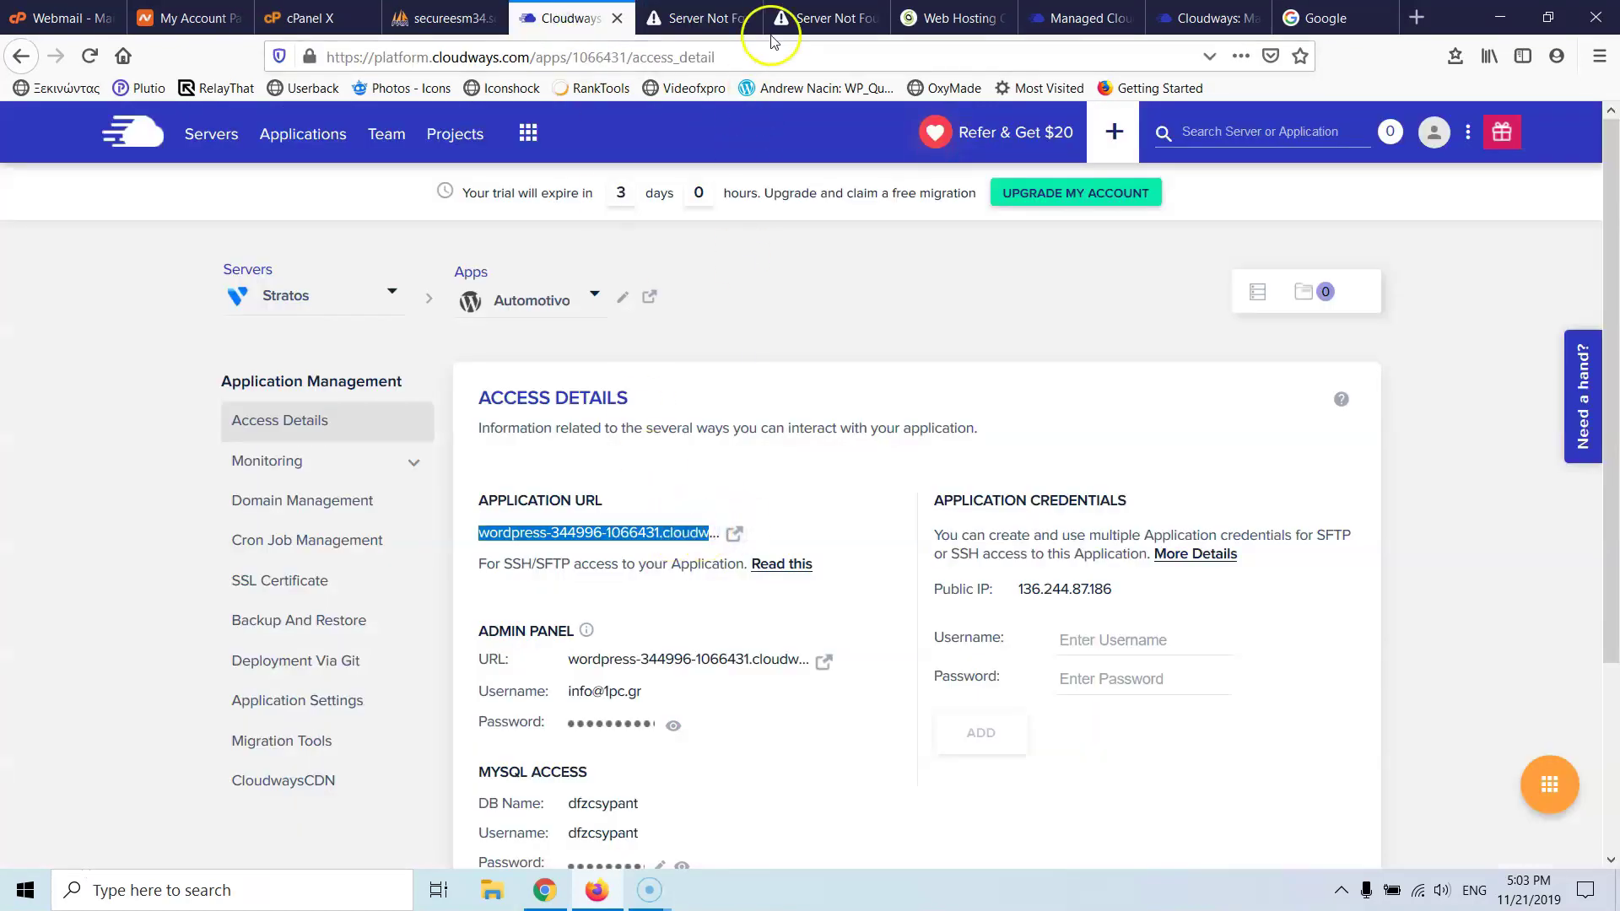
- Load the copied Application URL in Firefox, where the site still cannot be found
left_click(684, 19)
left_click(552, 57)
key("ctrl+v")
key("Return")
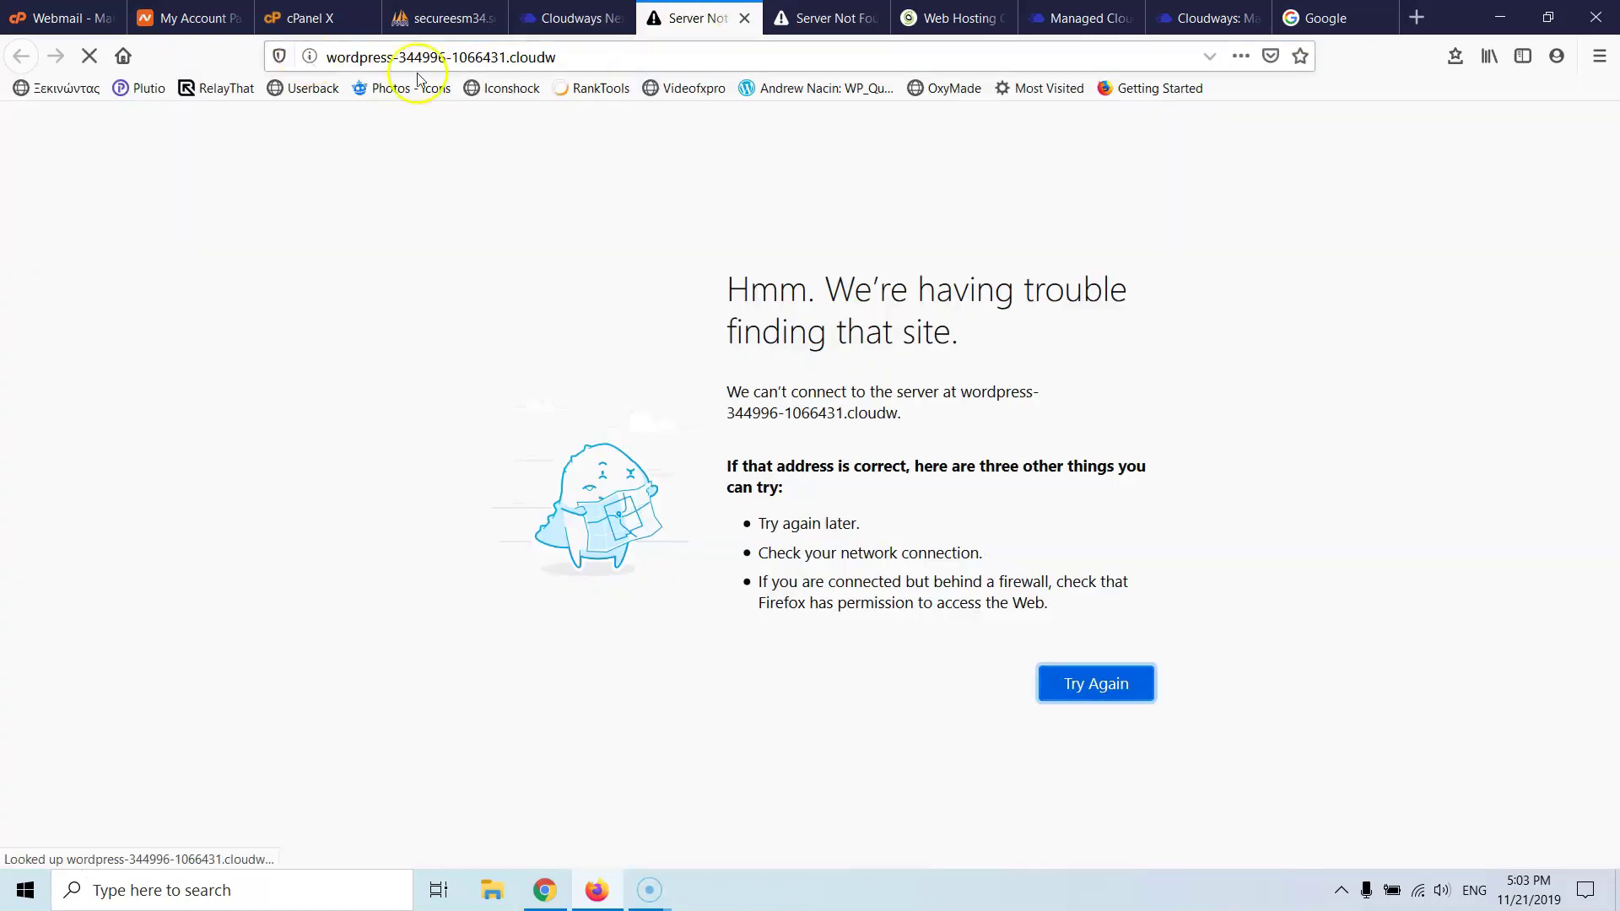
left_click(590, 56)
left_click(590, 57)
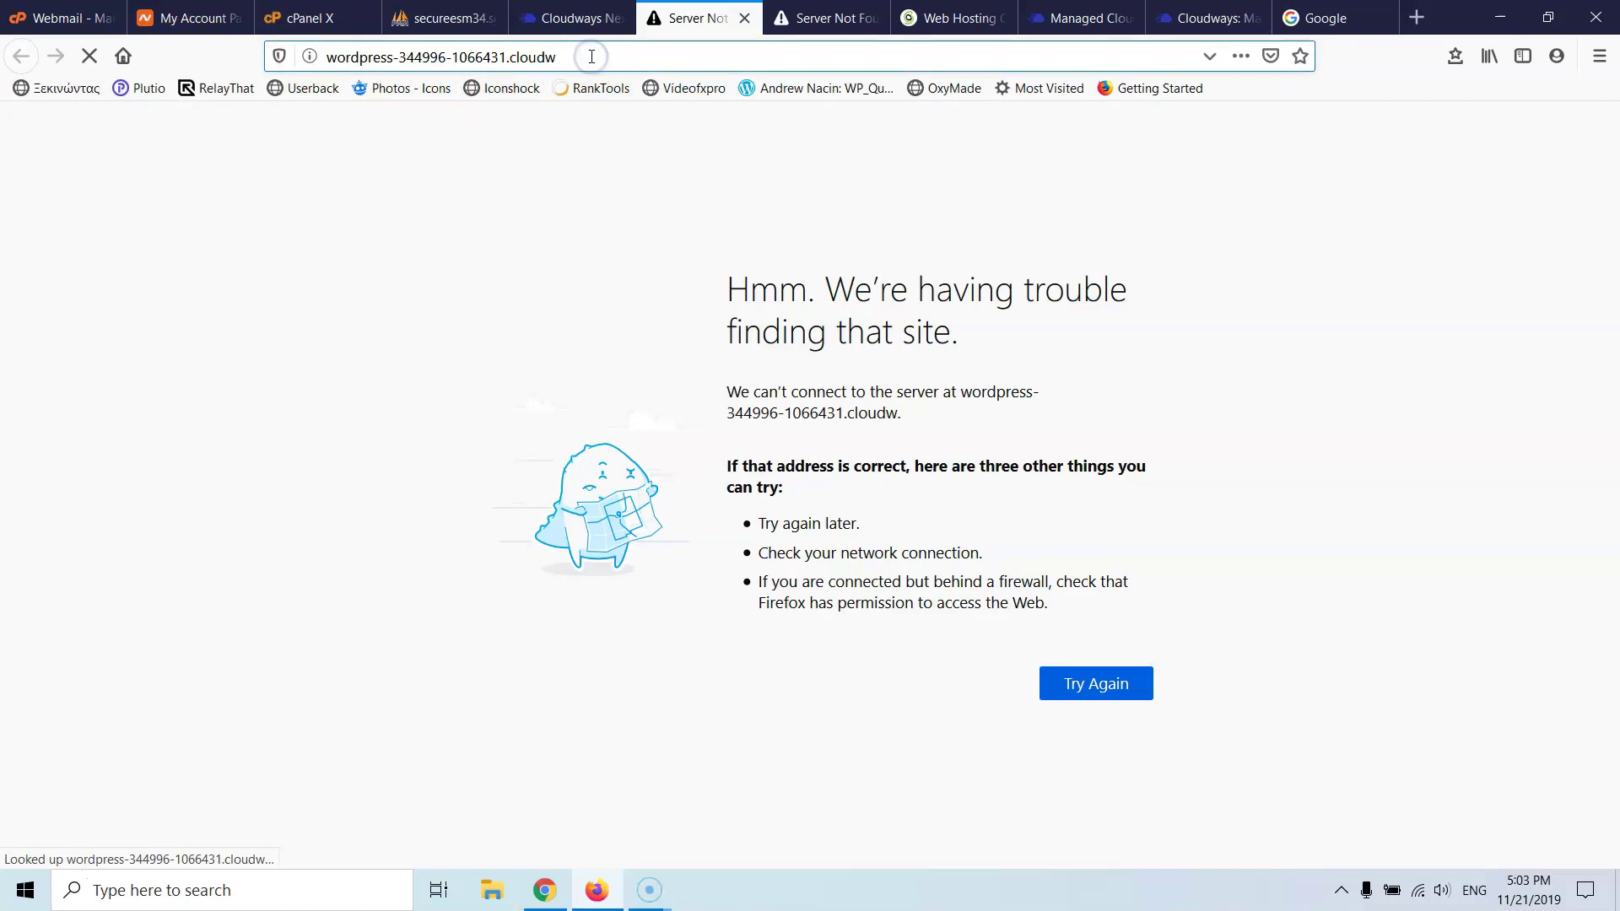
key("ctrl+a")
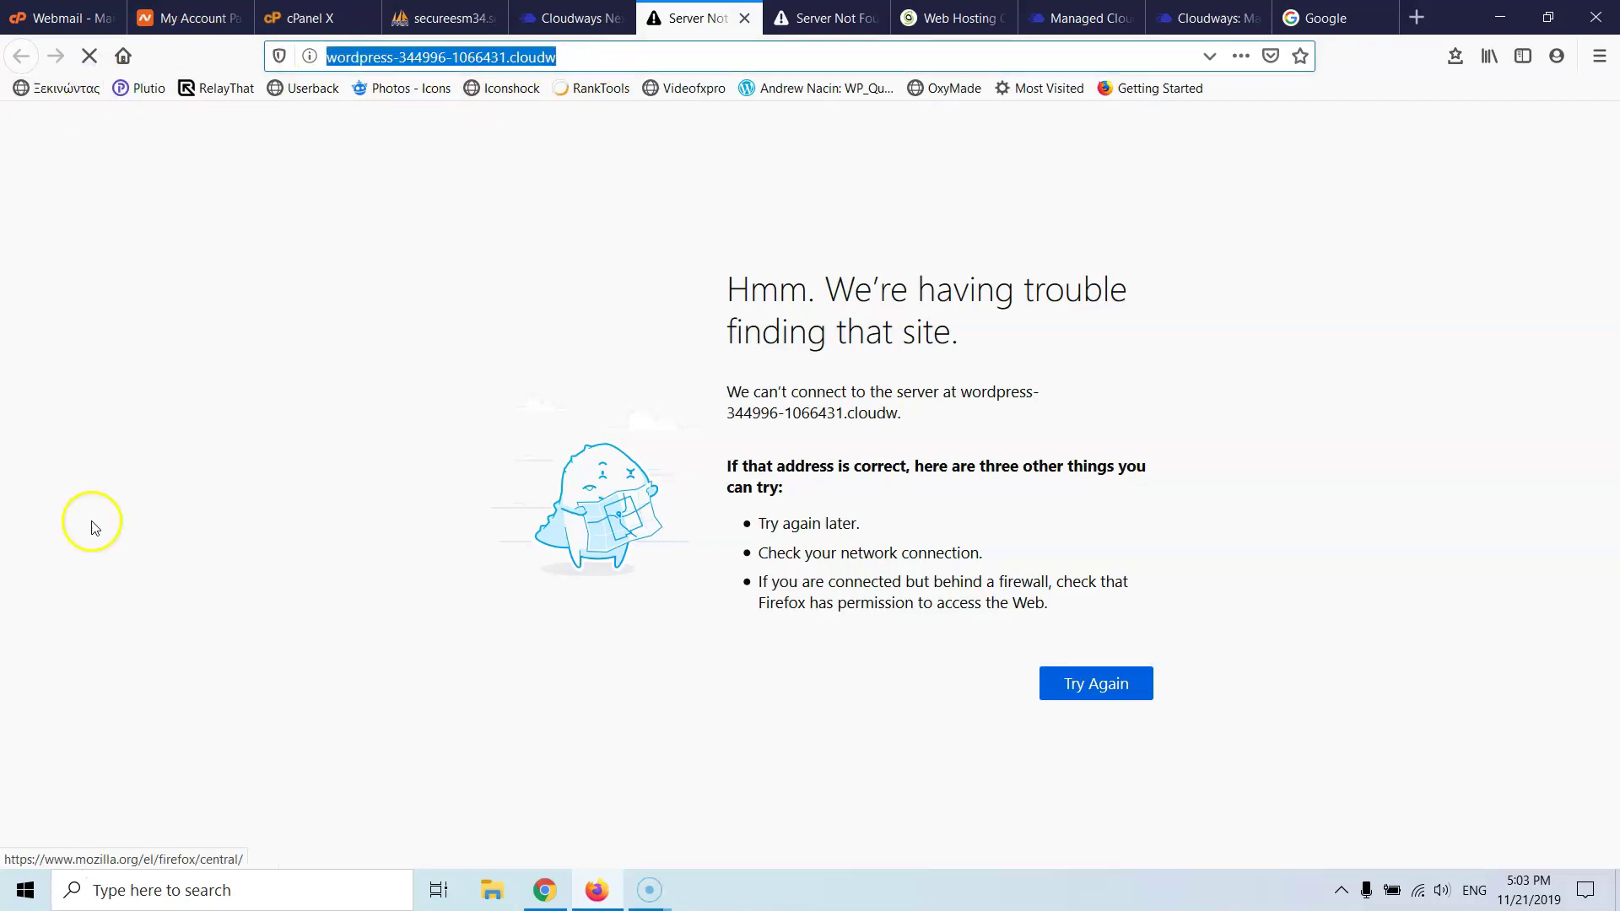
left_click(544, 889)
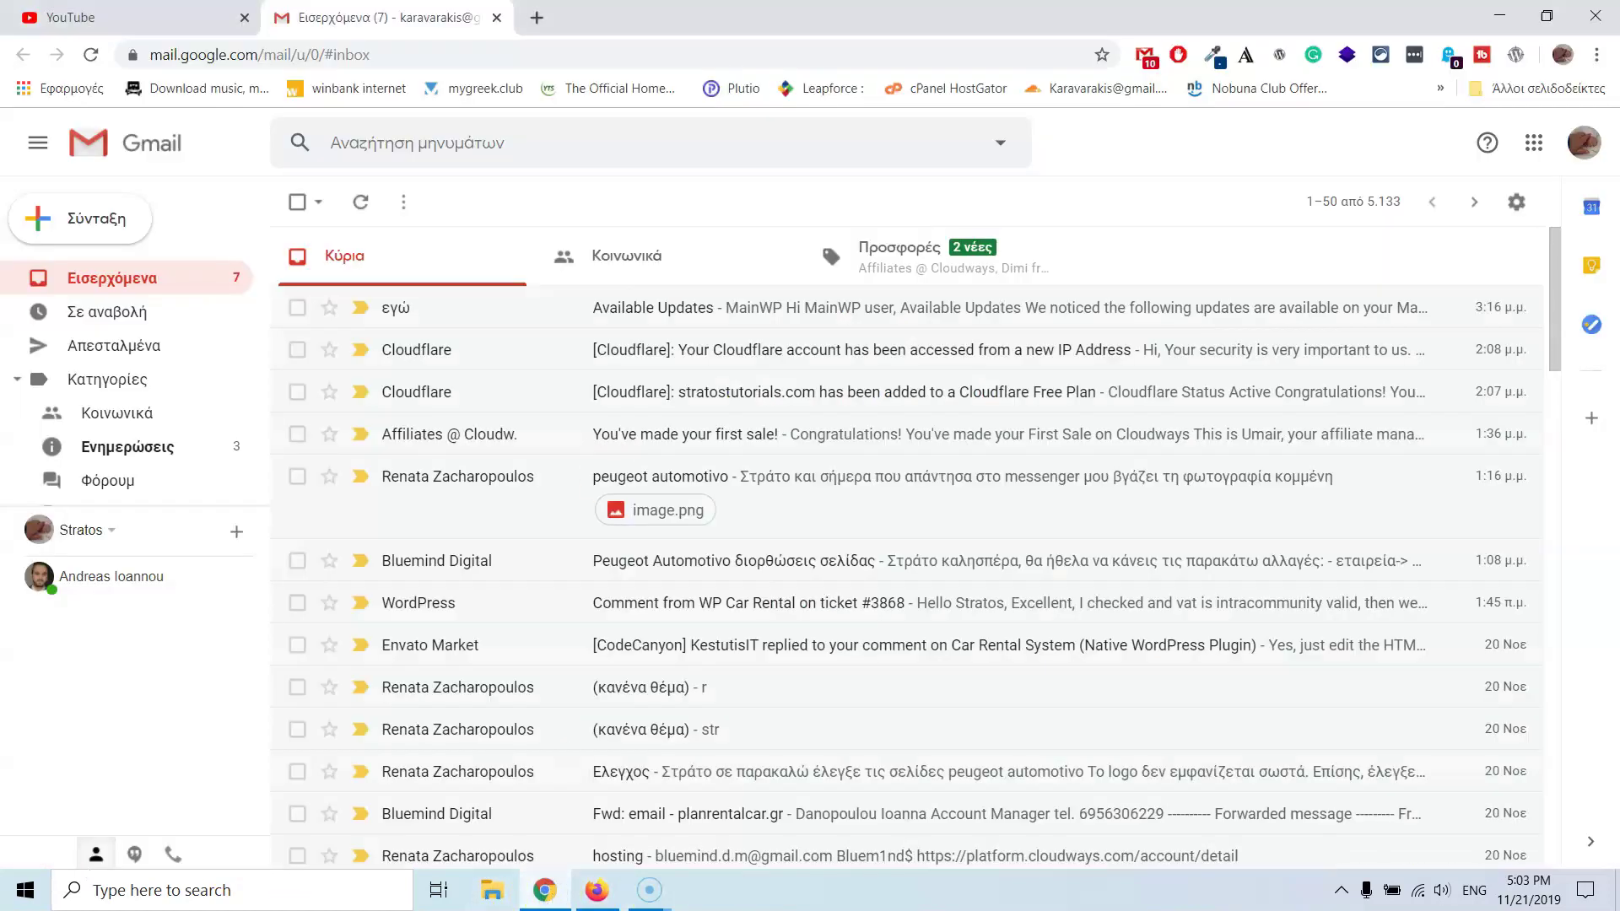
- Paste the copied site address into a new Chrome tab and load it
left_click(536, 18)
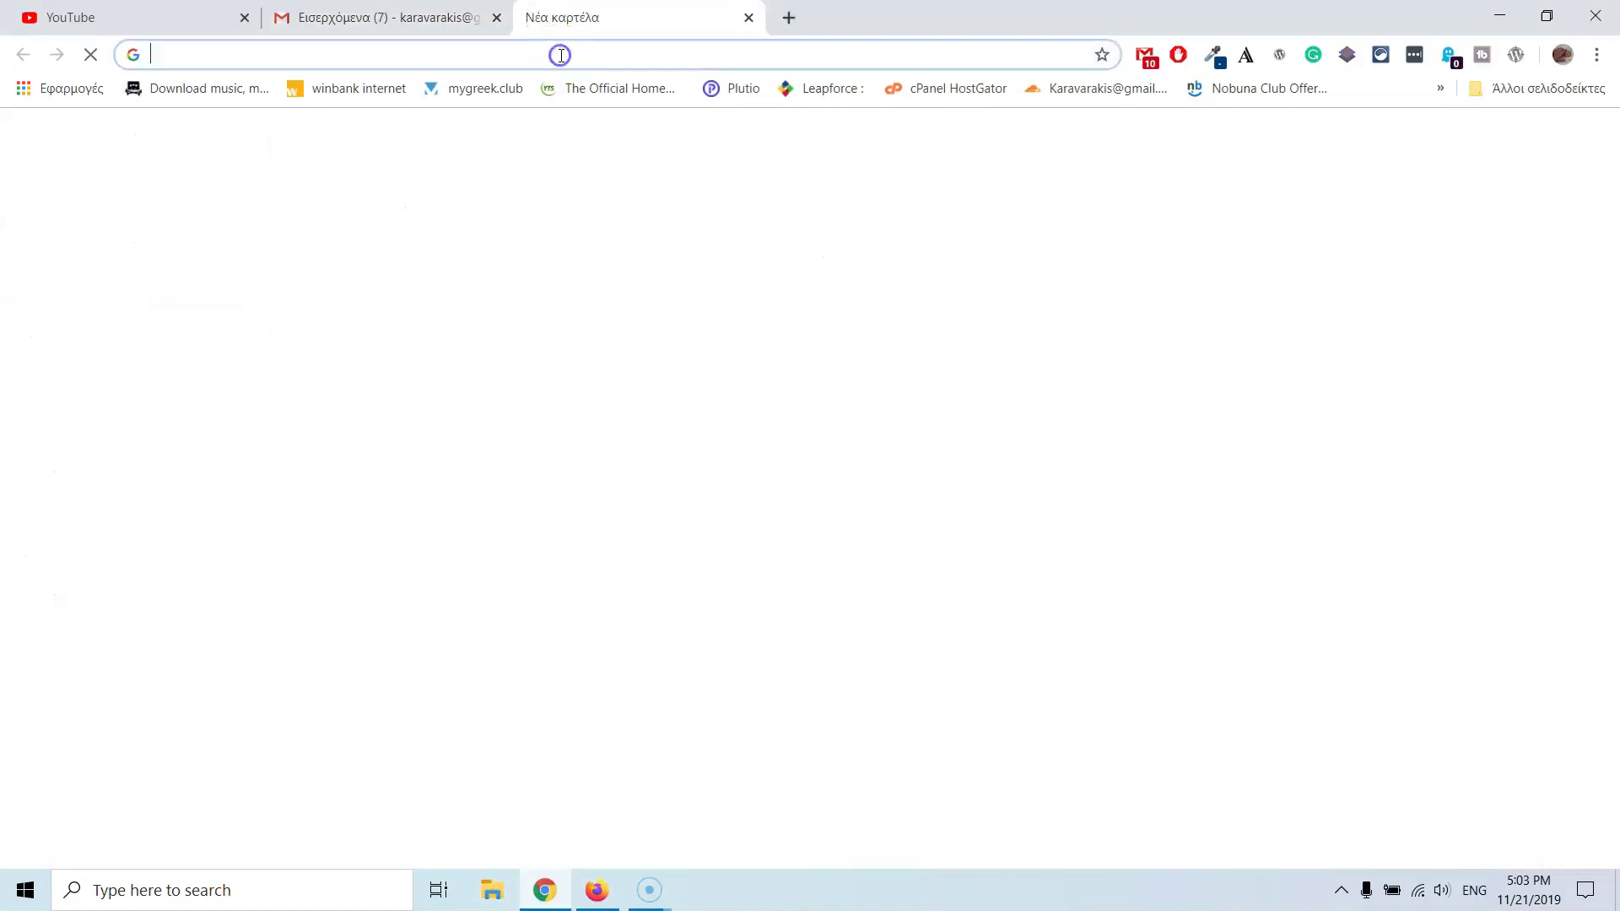
key("ctrl+v")
key("Return")
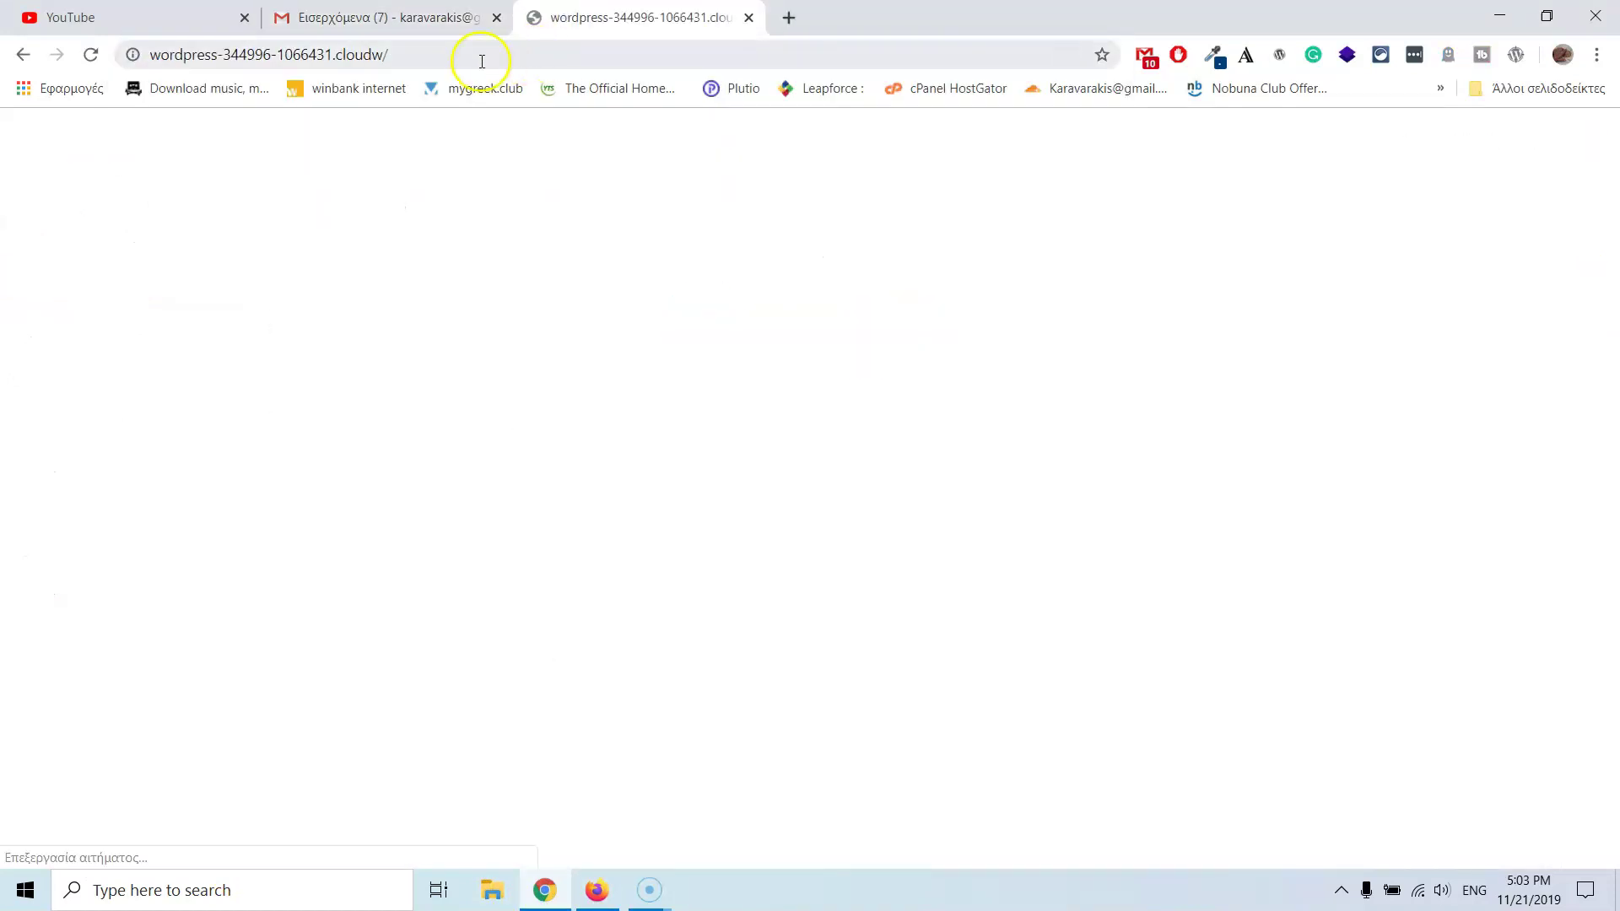
left_click(381, 54)
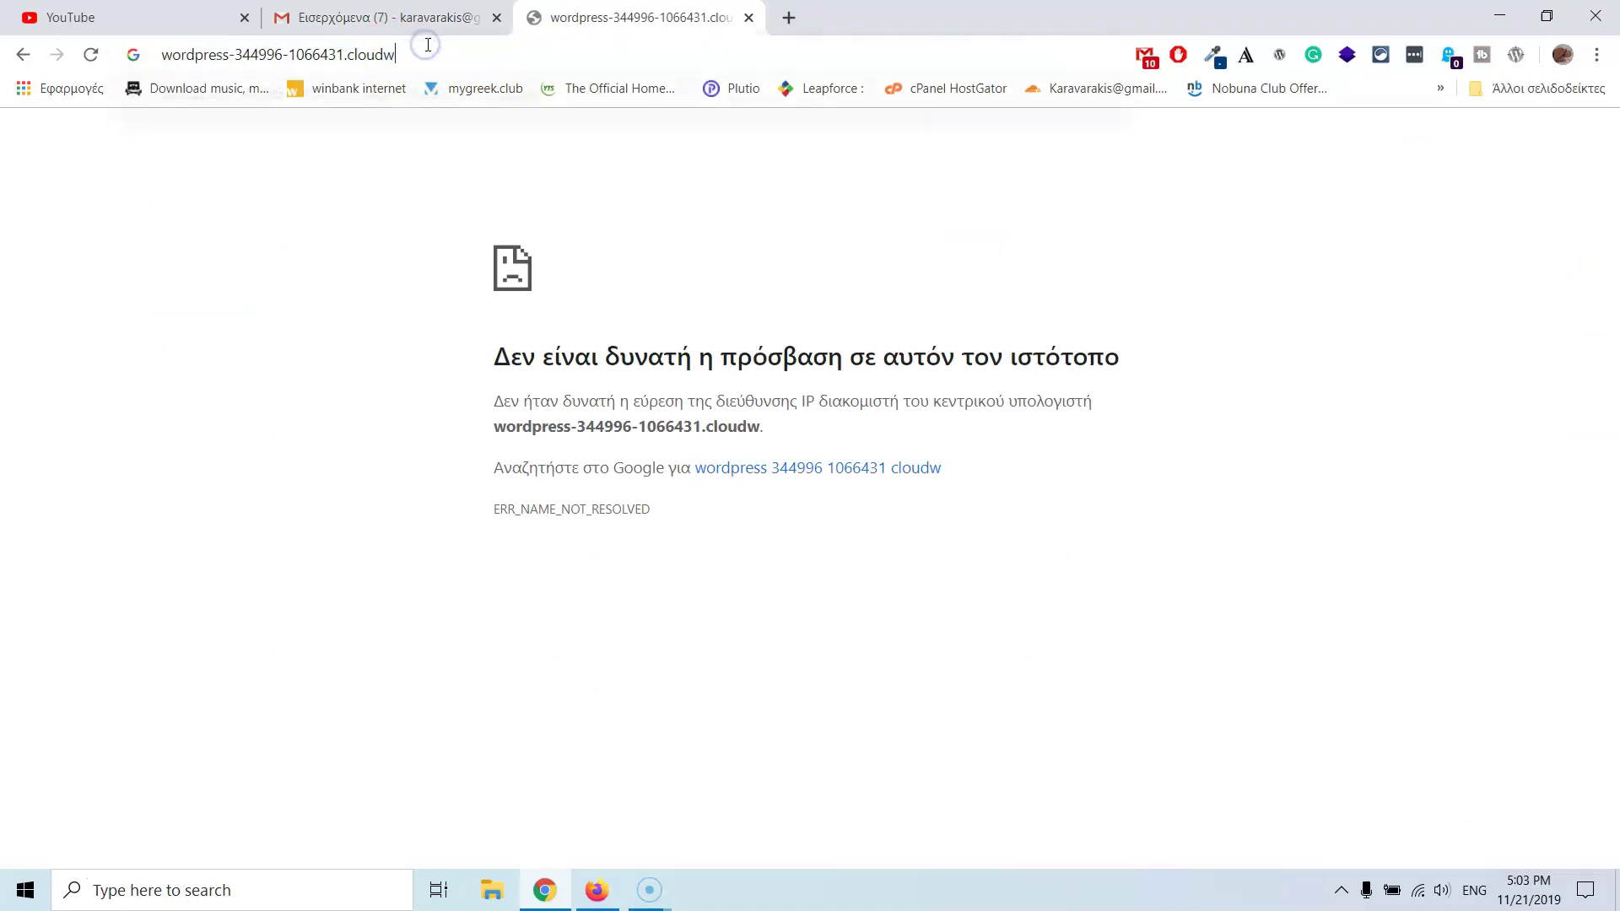
key("BackSpace")
- Load the full wordpress-344996-1066431.cloudwaysapps.com URL in Chrome, showing an Oxygen shortcode signature error
left_click(596, 890)
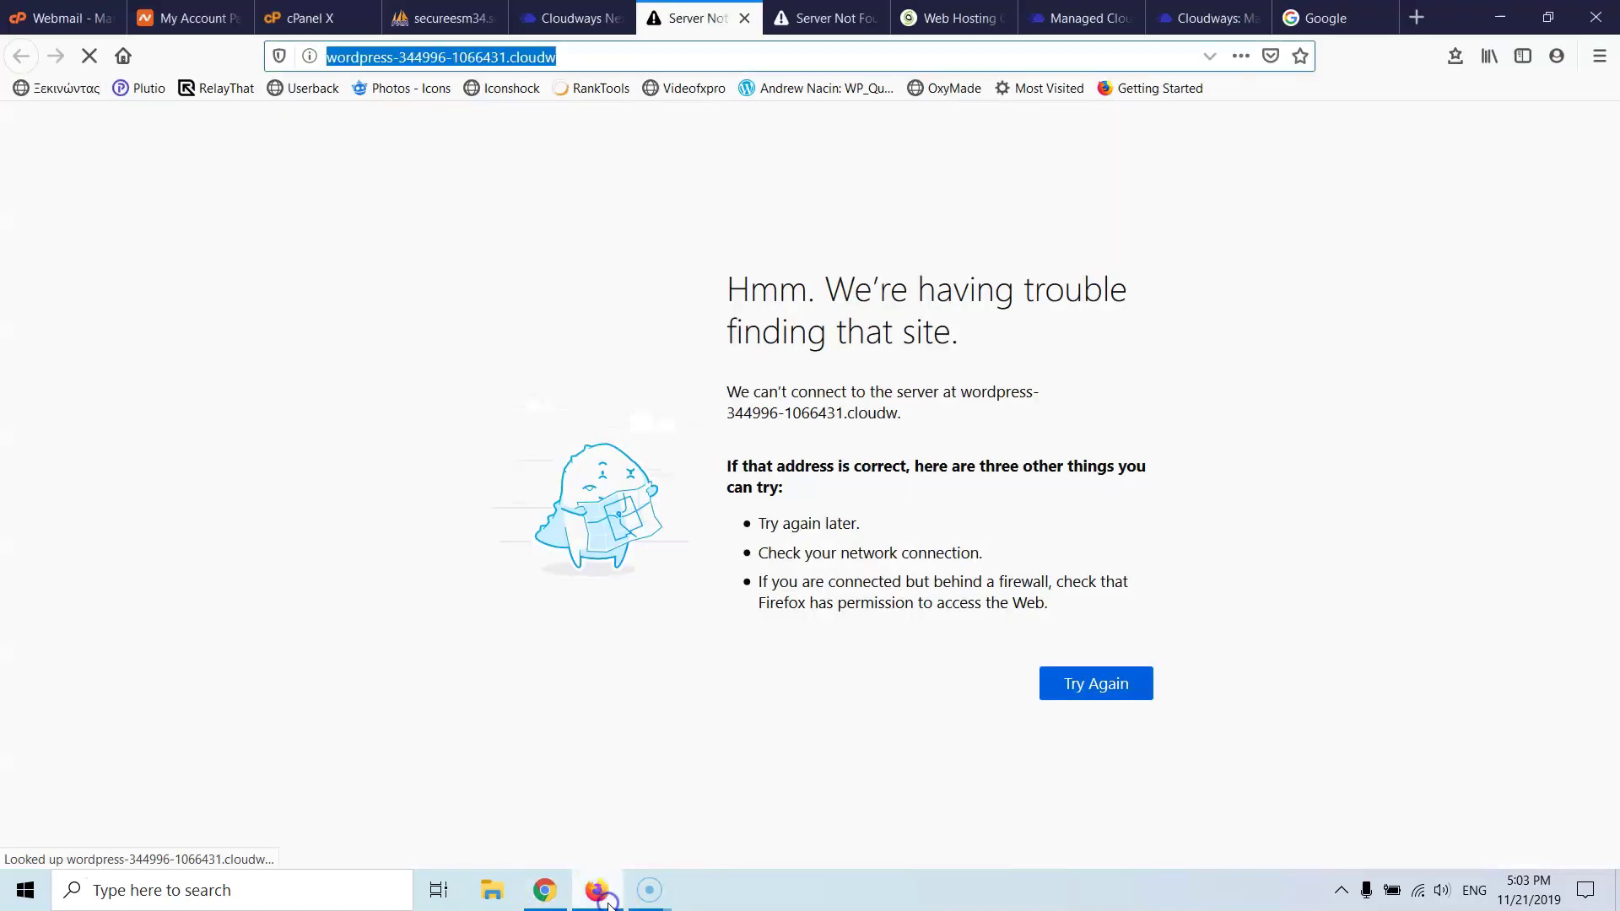
left_click(566, 20)
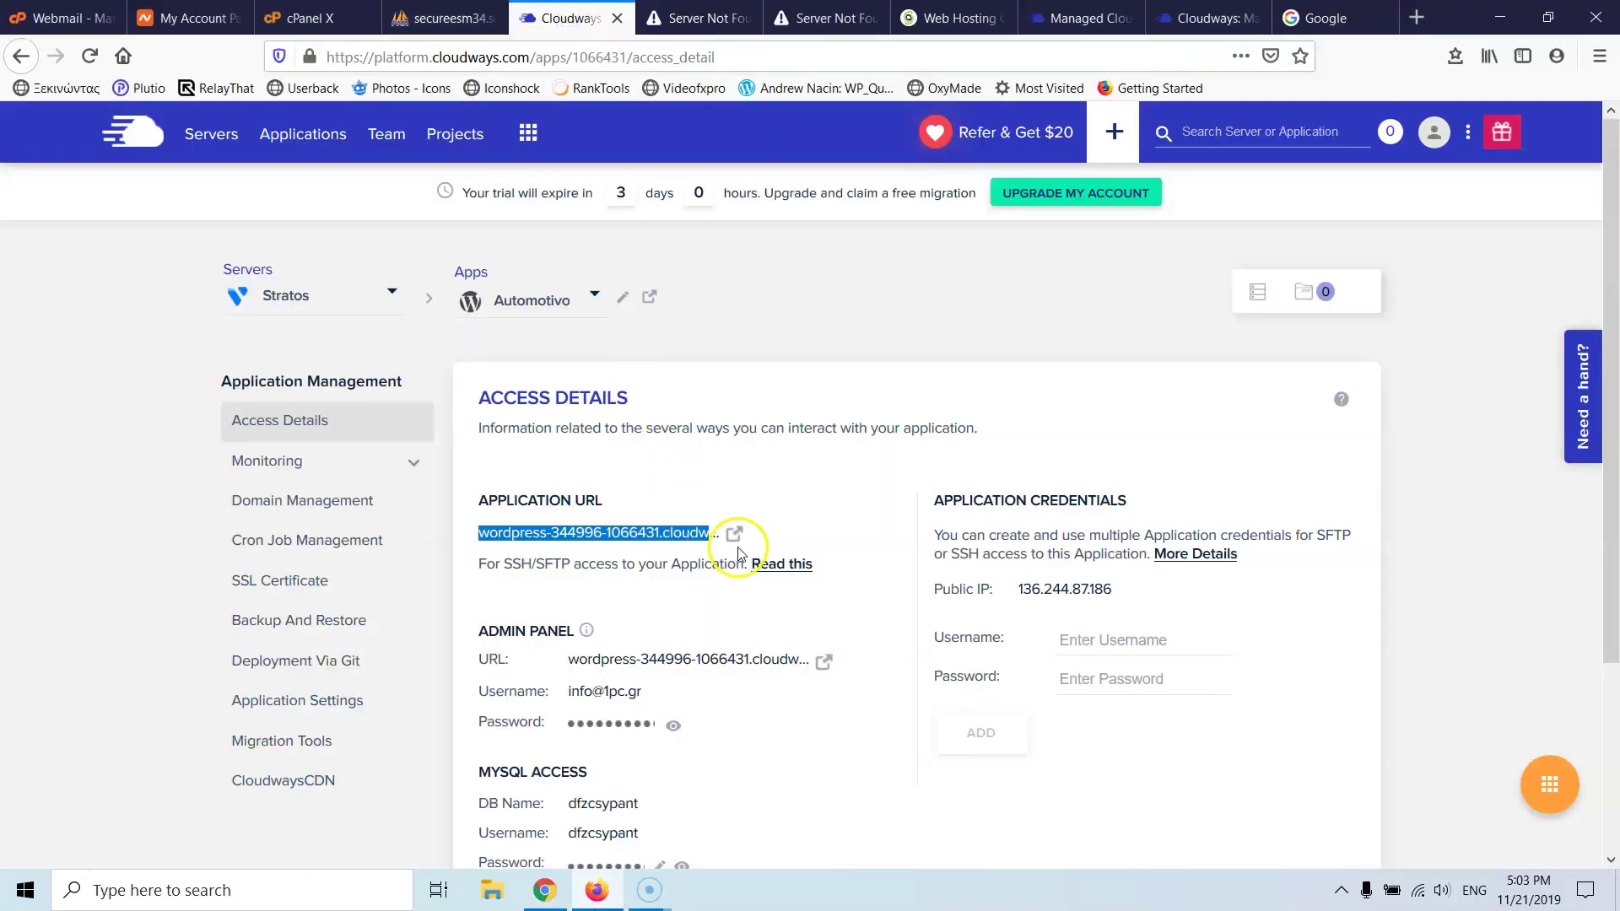
left_click(696, 534)
left_click(544, 890)
left_click(438, 55)
key("ctrl+v")
key("Return")
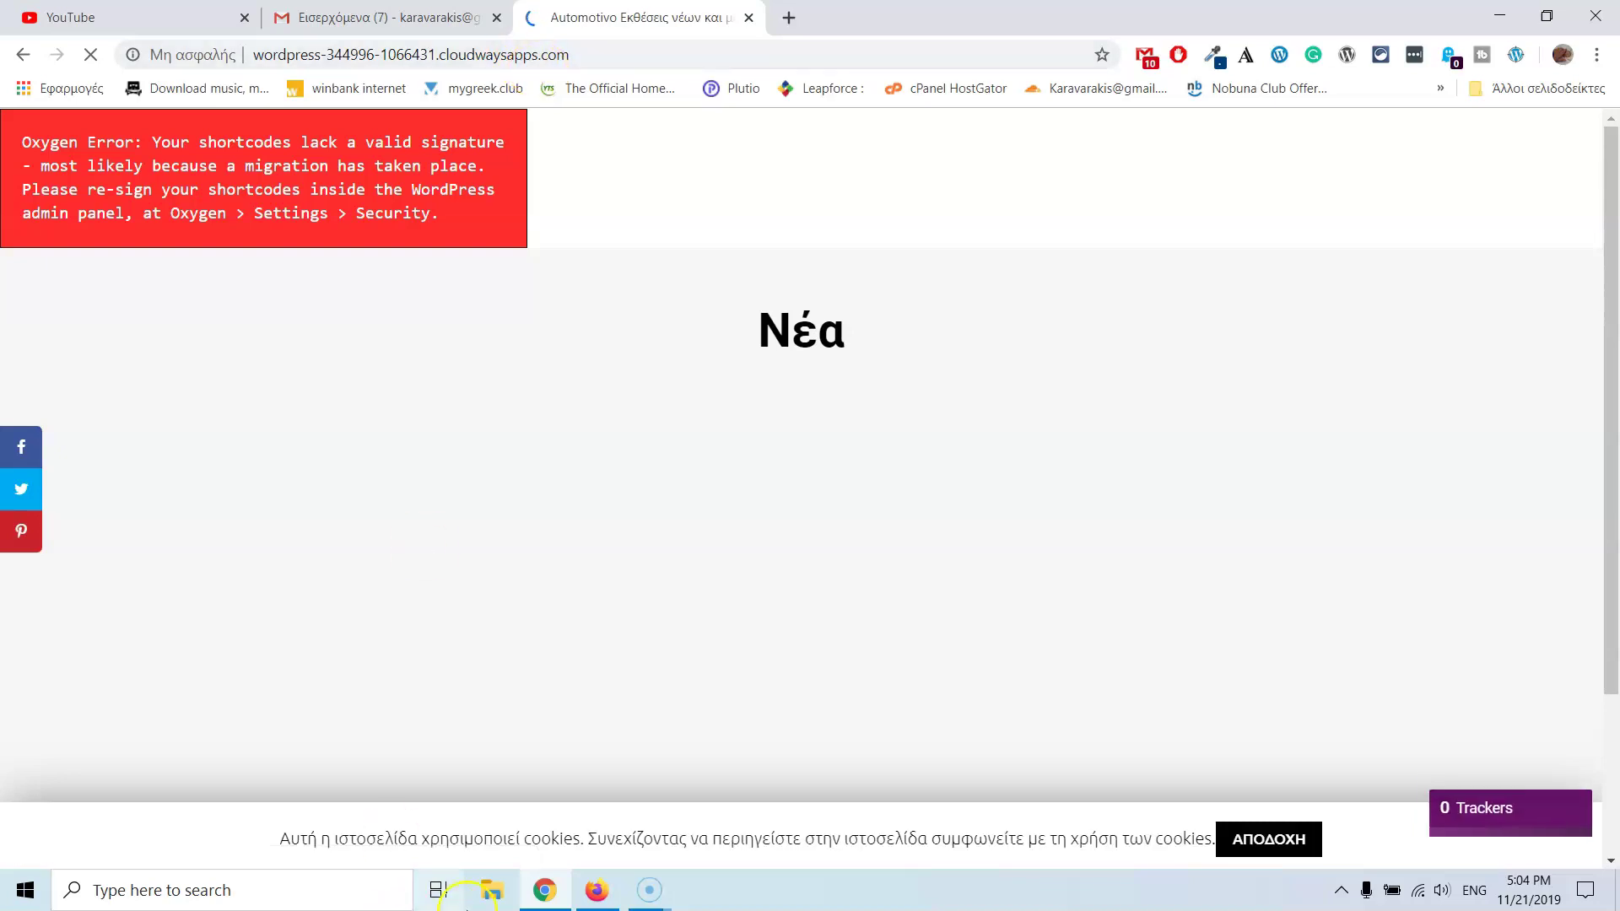
mouse_move(609, 899)
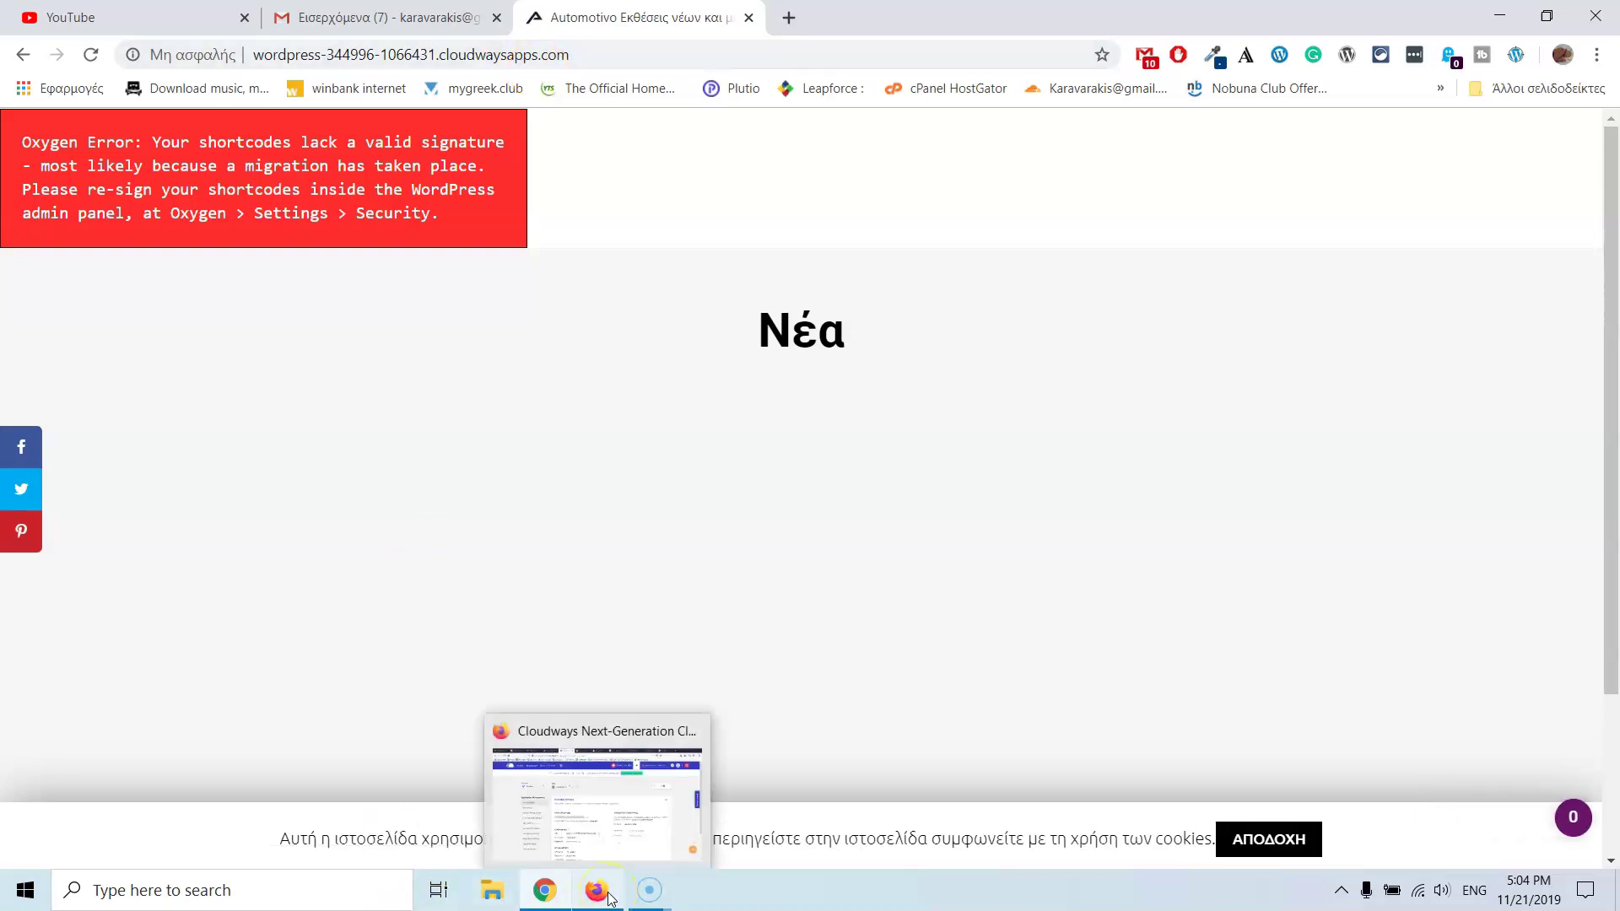
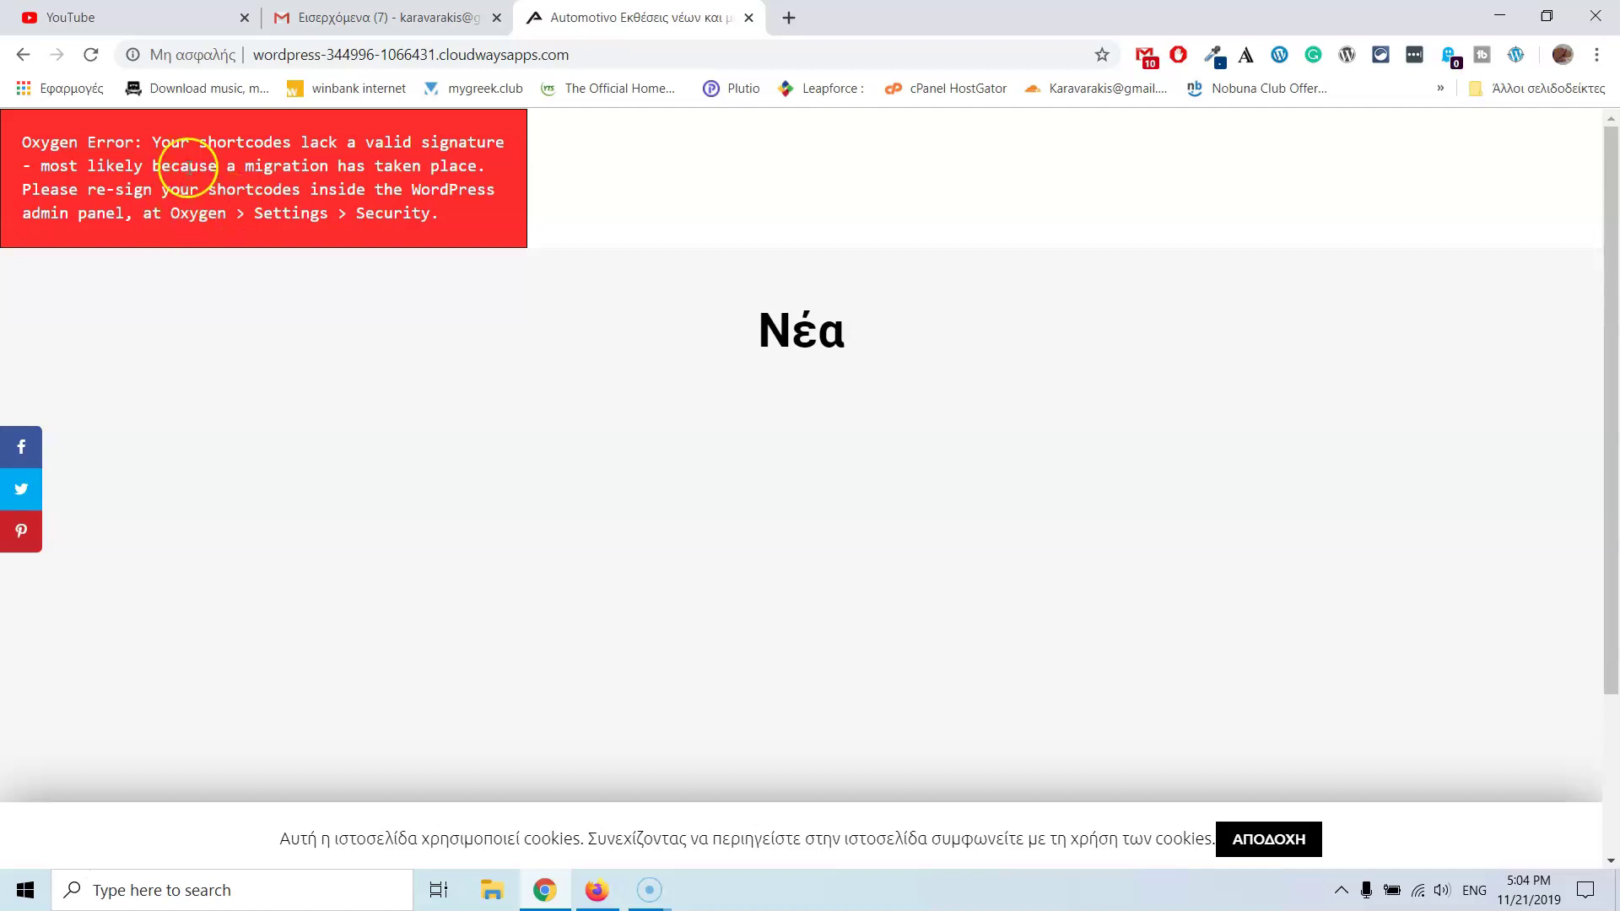
- Close both Server Not Found tabs and load the Cloudways application URL in a fresh tab
left_click(595, 892)
left_click_drag(591, 532, 698, 11)
left_click(744, 18)
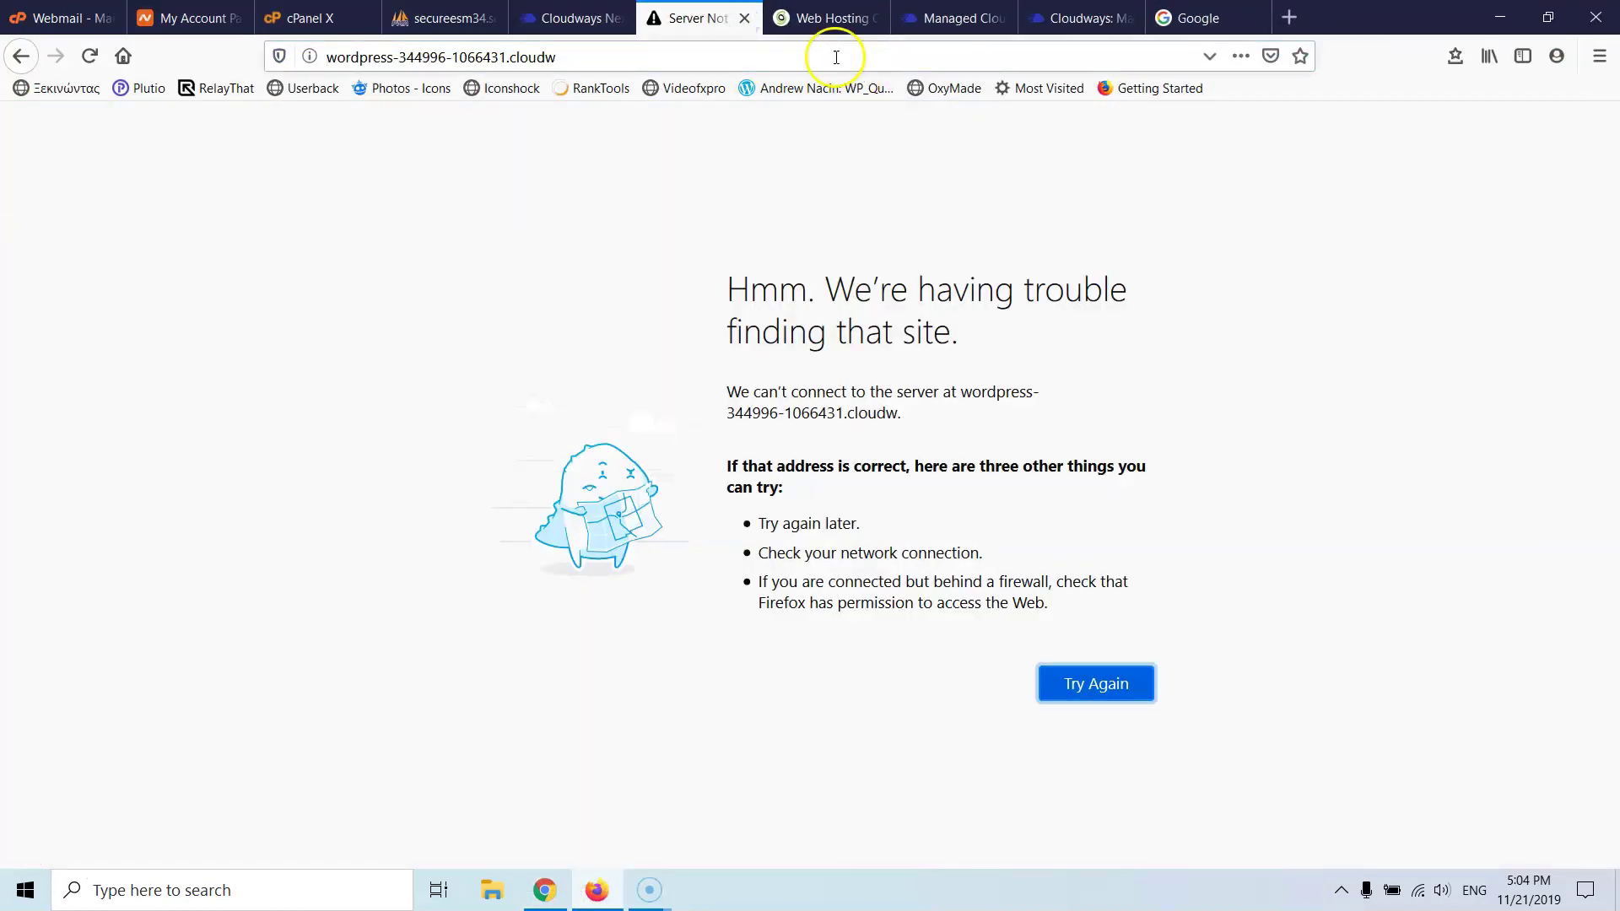
left_click(744, 17)
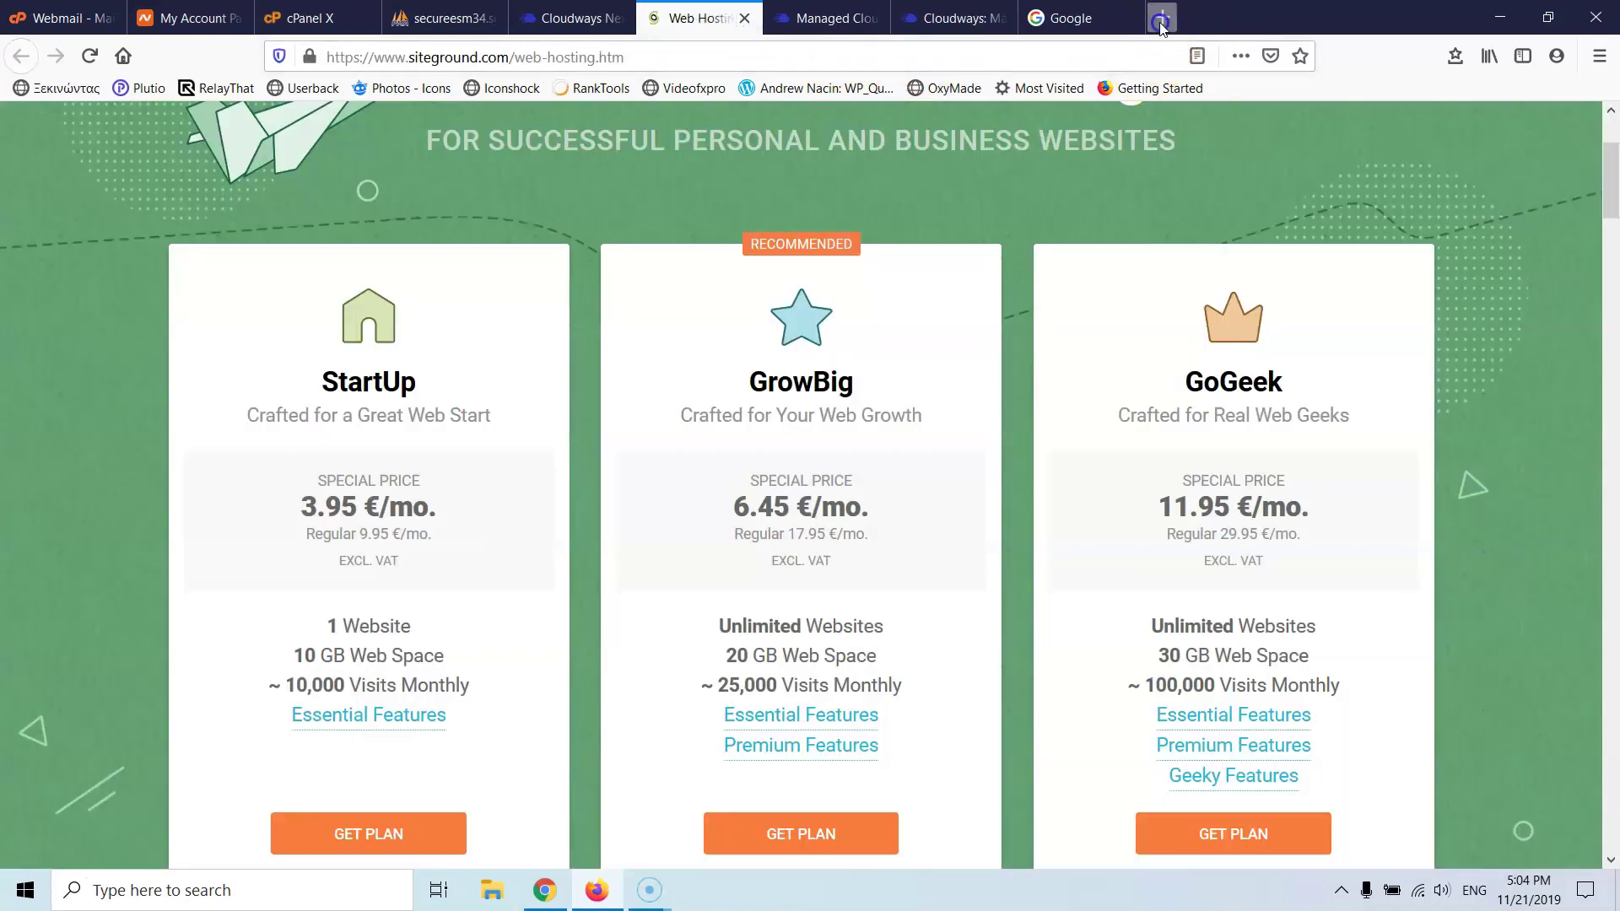
left_click(1160, 17)
type("wordpress-344996-1066431.cloudwaysapps.com")
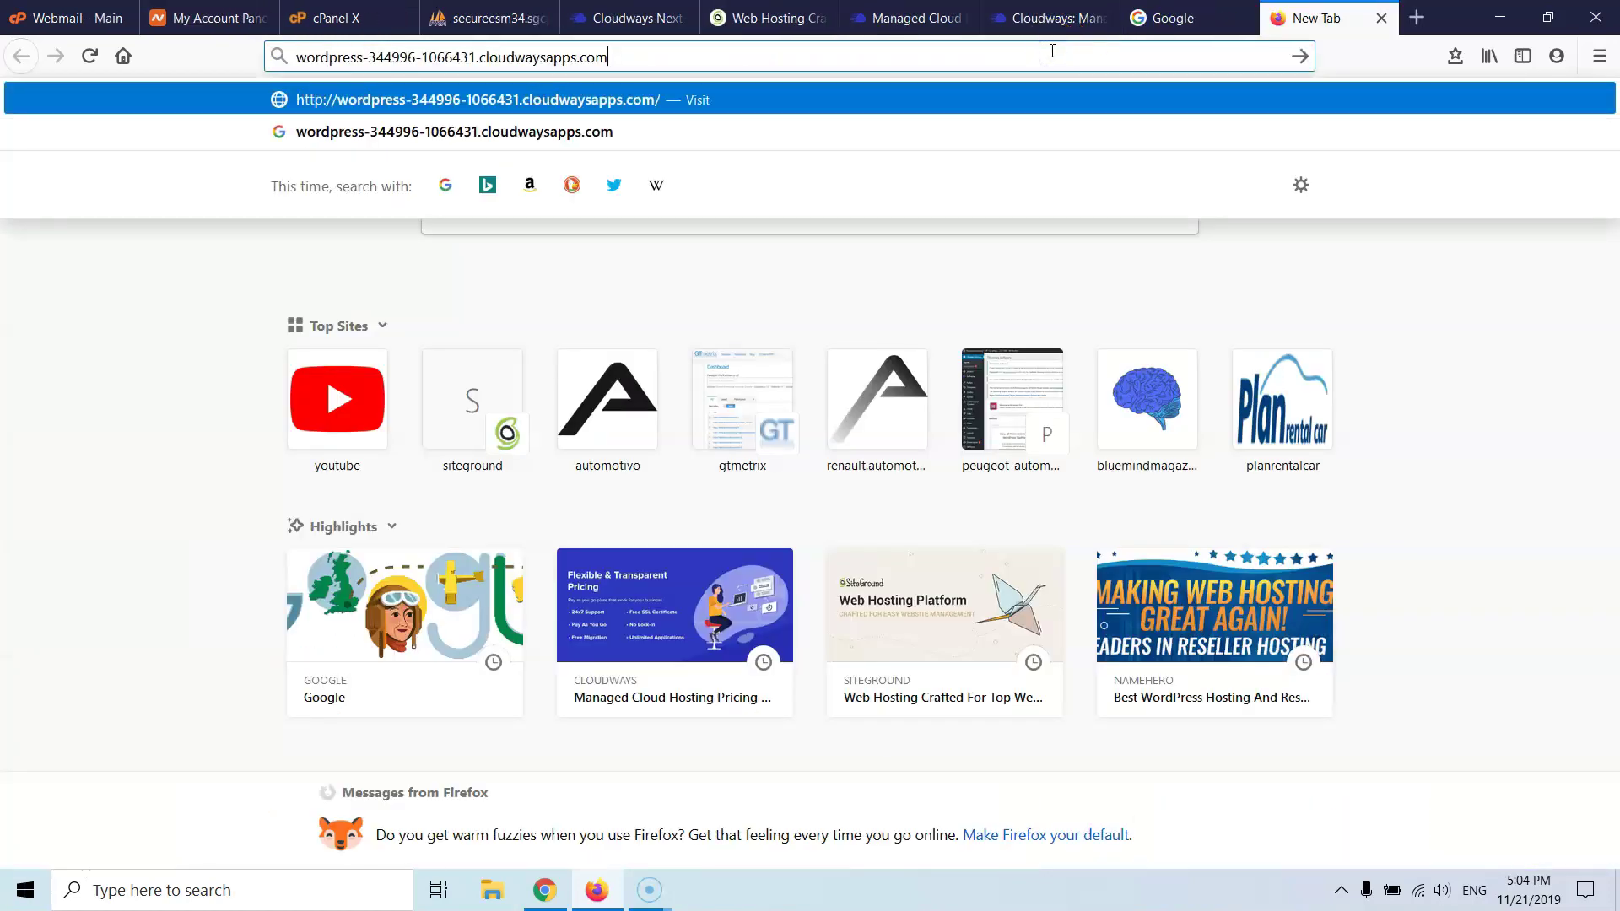
key("Return")
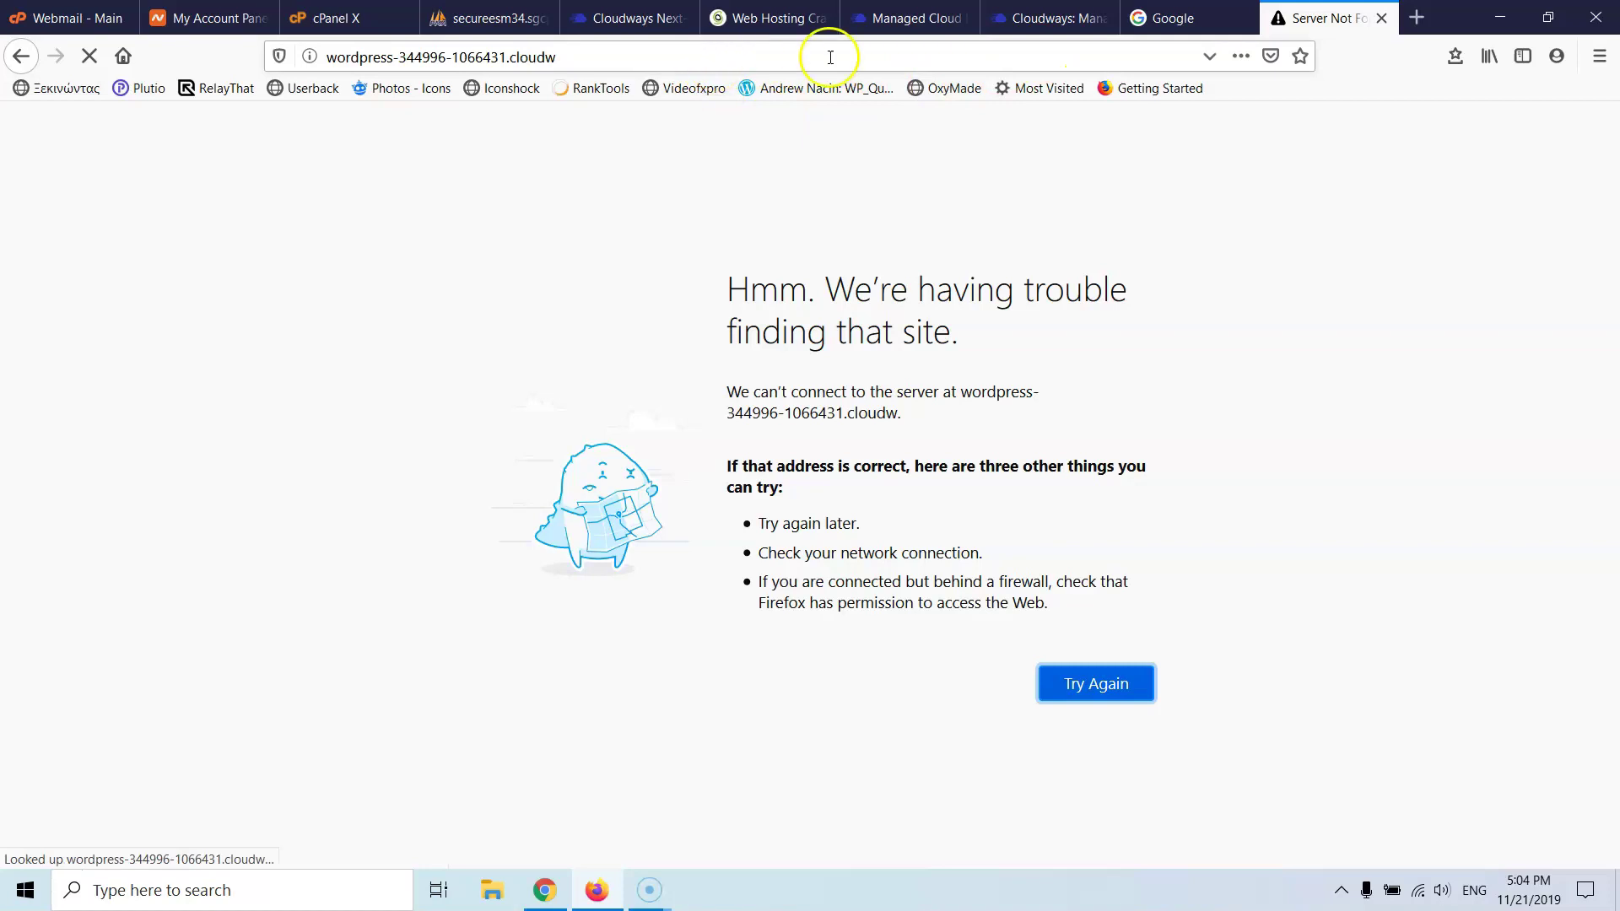
- Load the Cloudways application URL in a new private browsing window
left_click(1454, 57)
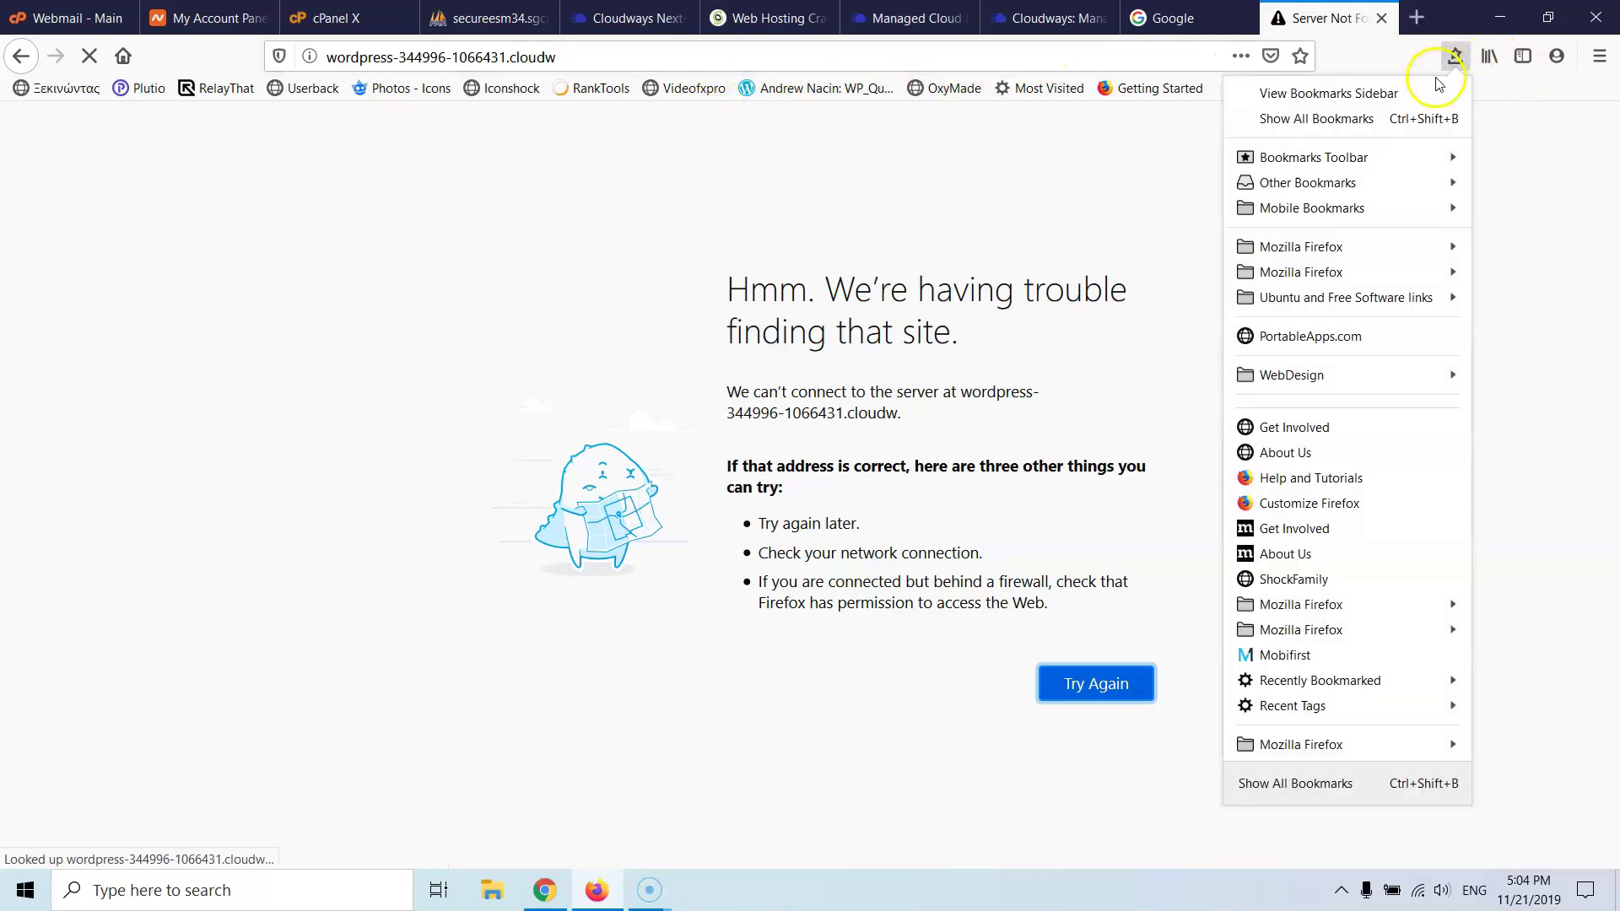
left_click(1599, 55)
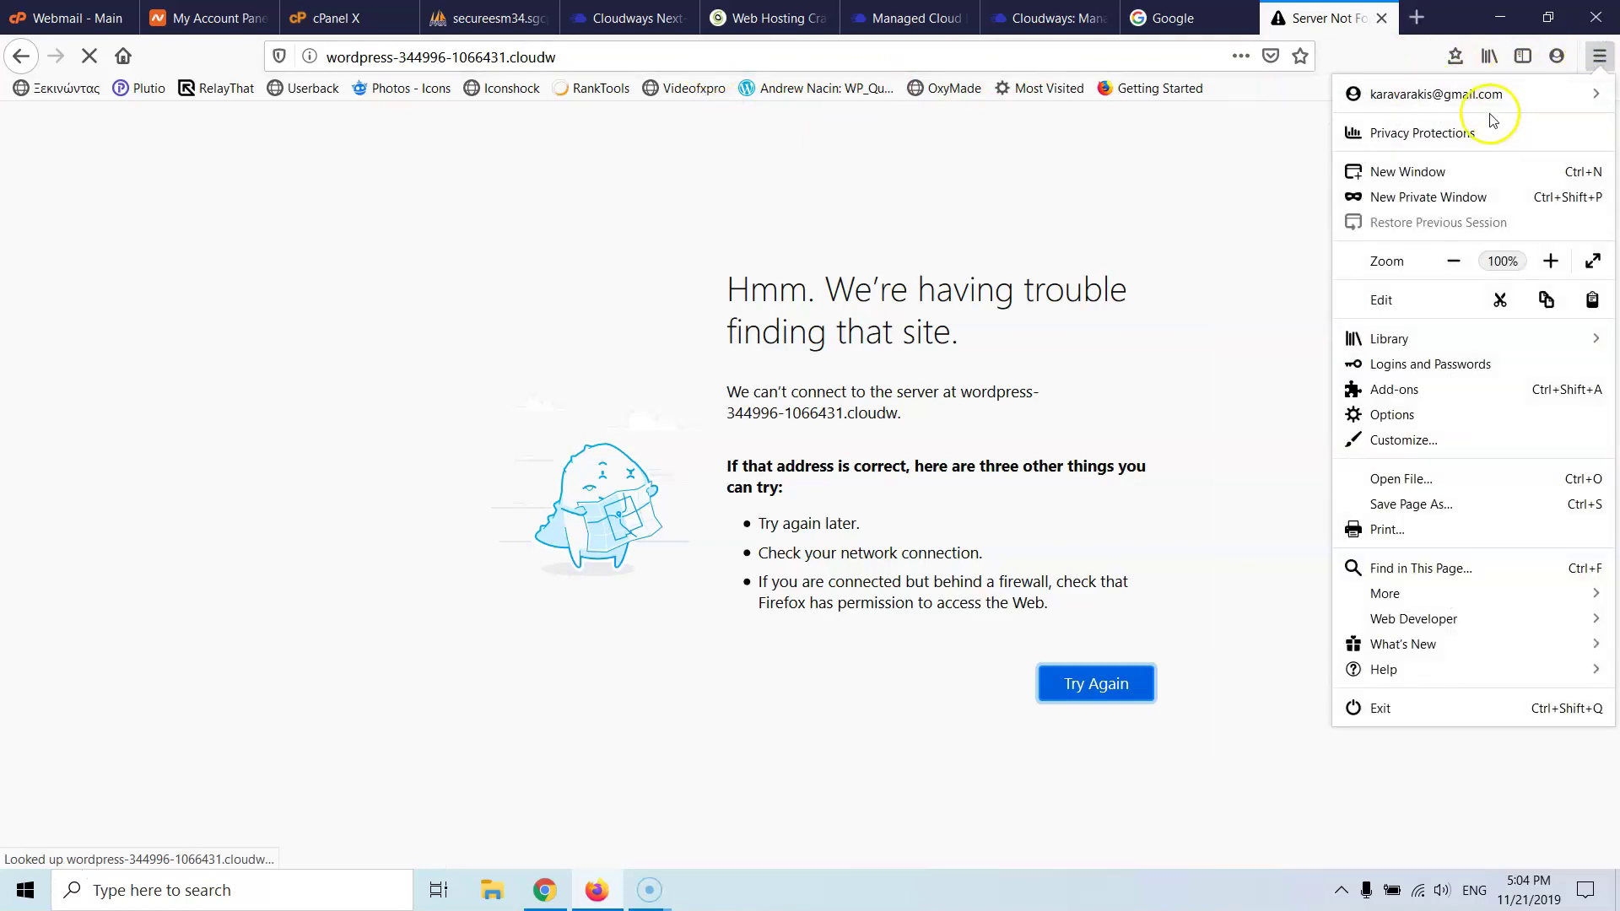
left_click(1446, 202)
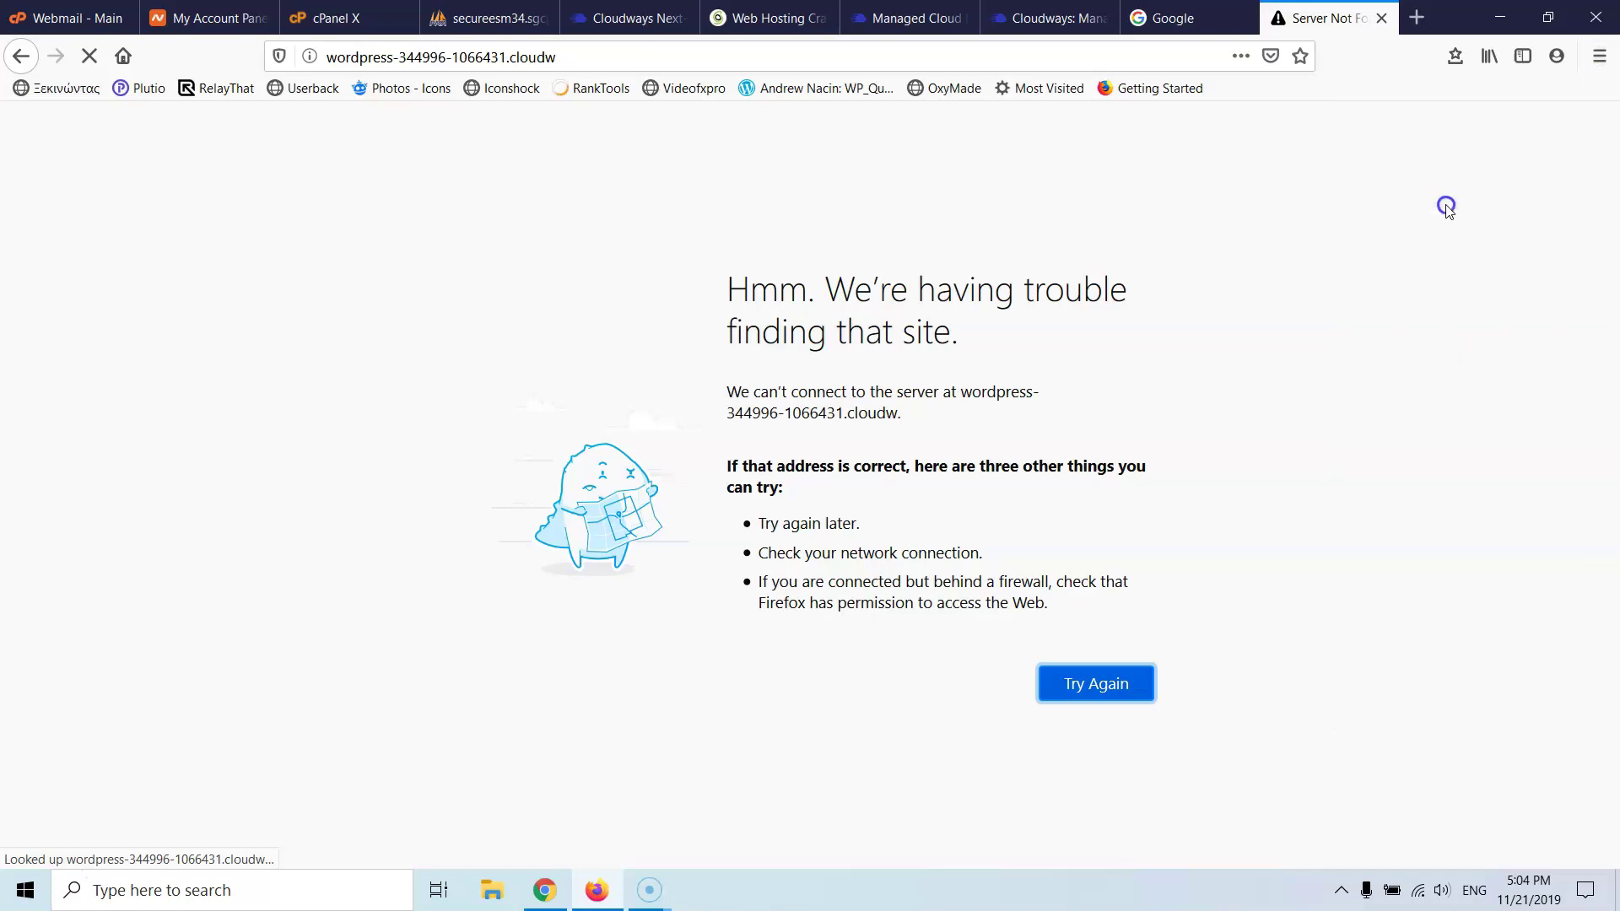
type("wordpress-344996-1066431.cloudwaysapps.com")
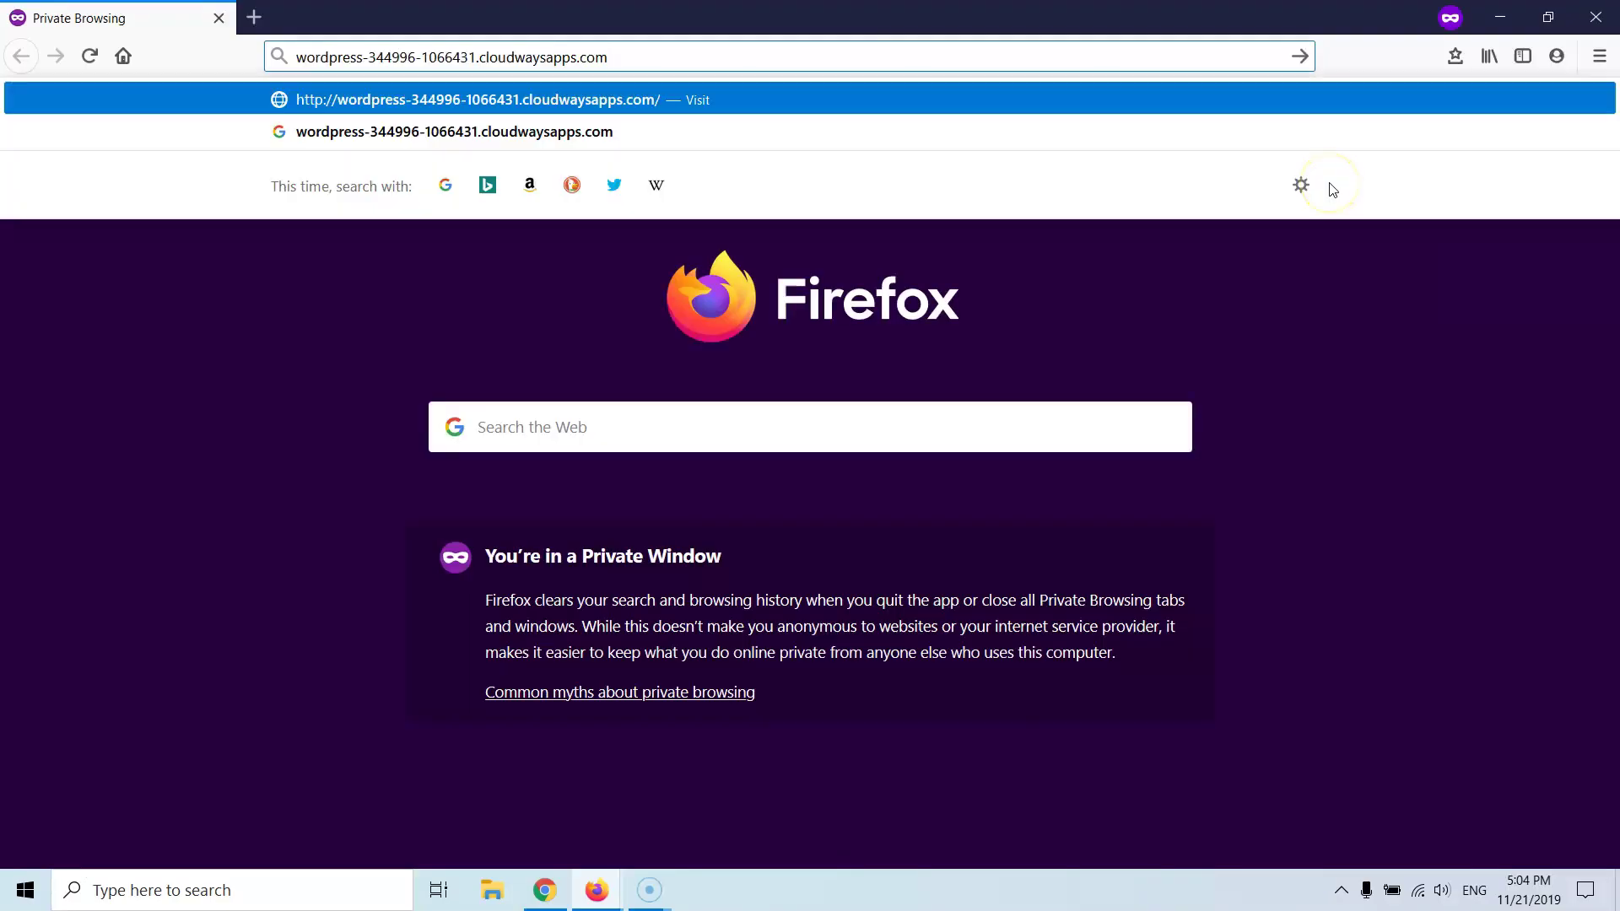
key("Return")
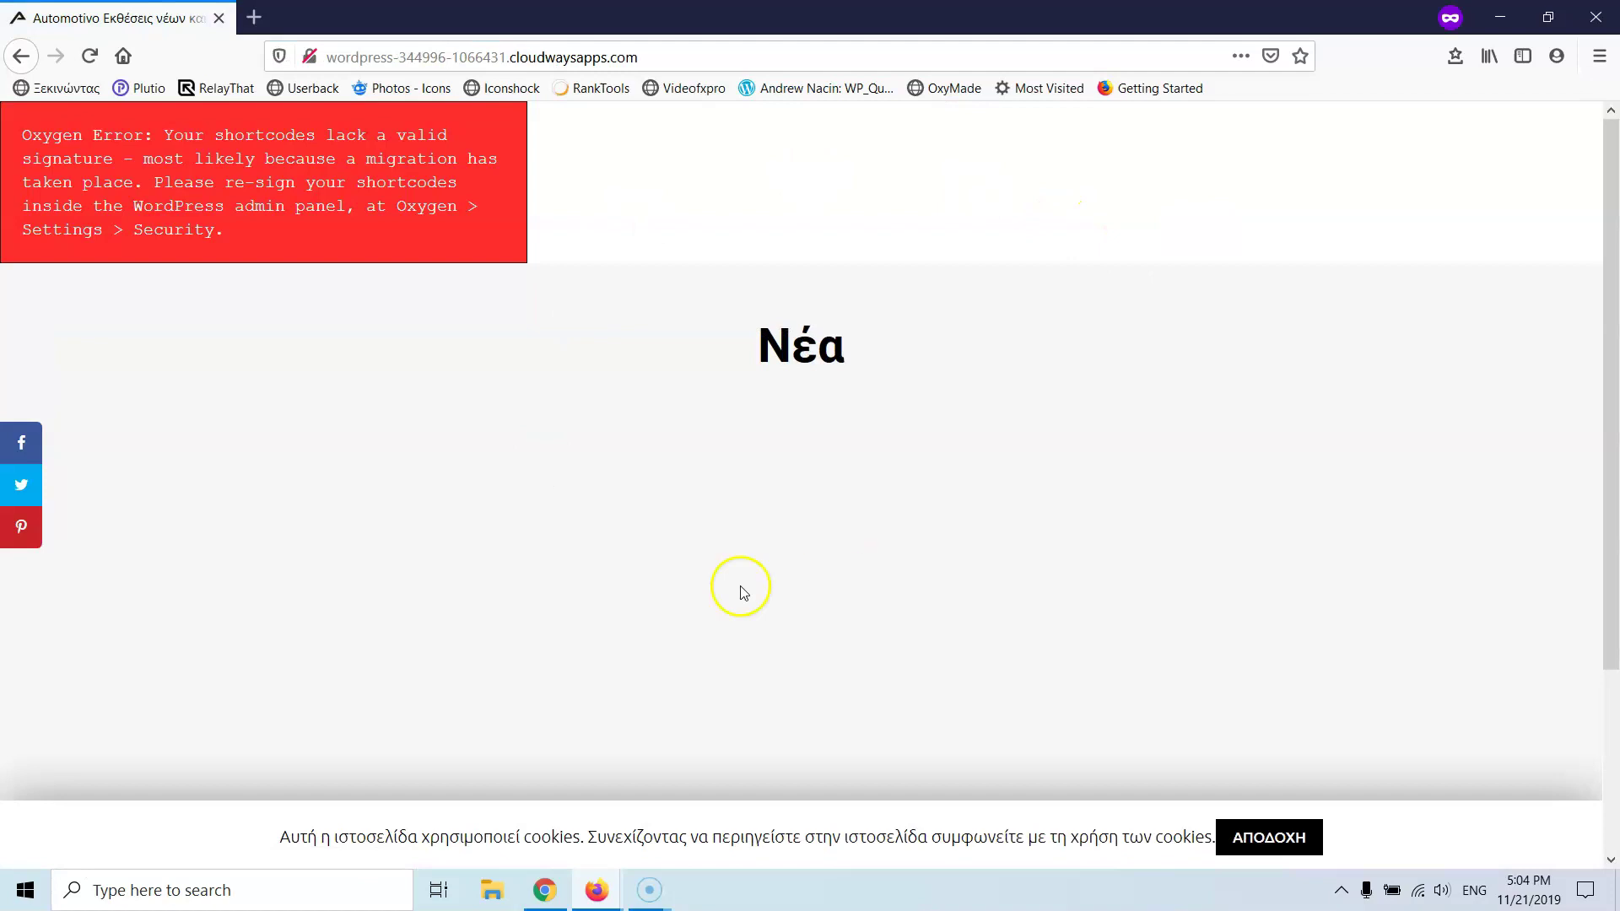
- Close the remaining Server Not Found and phpMyAdmin tabs, then return to the private window
mouse_move(596, 890)
left_click(532, 820)
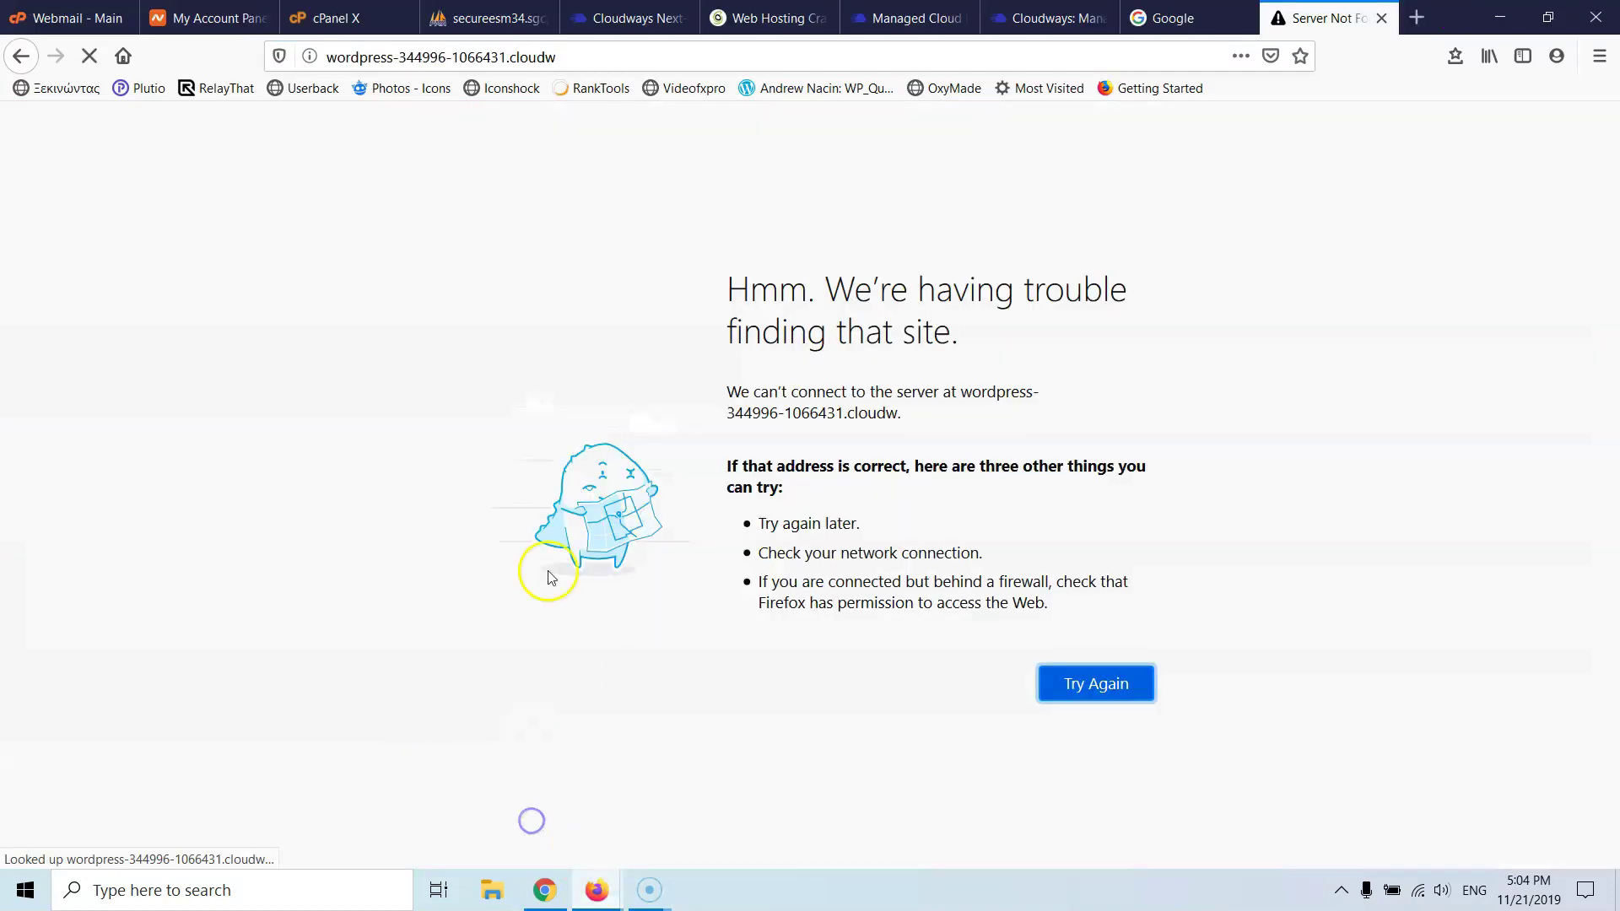
left_click(1380, 18)
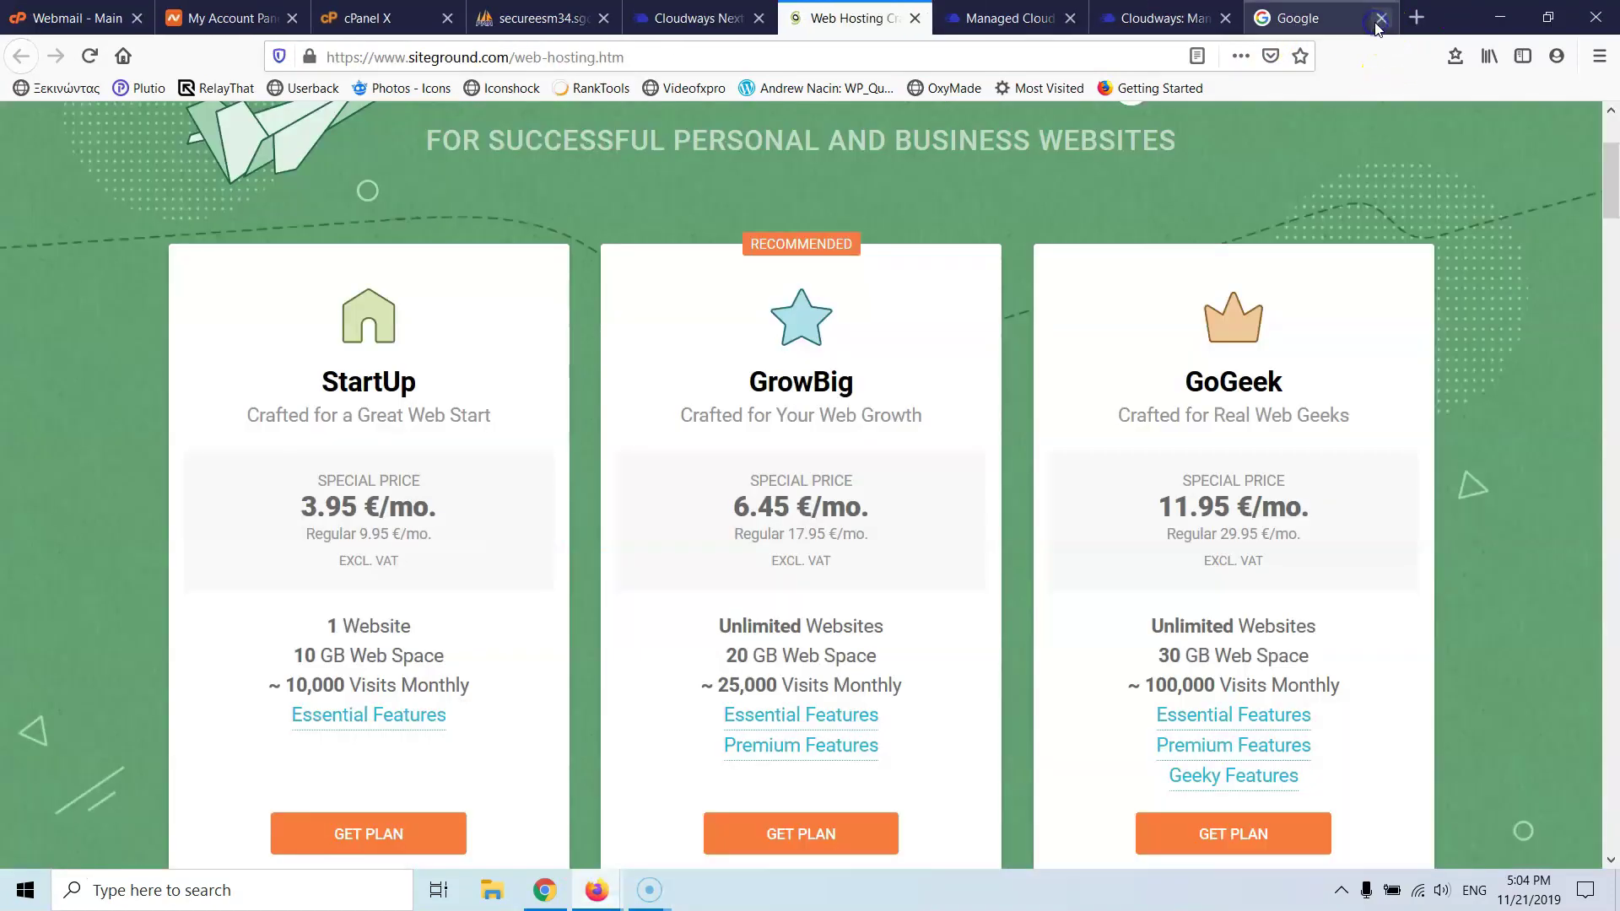
left_click(503, 15)
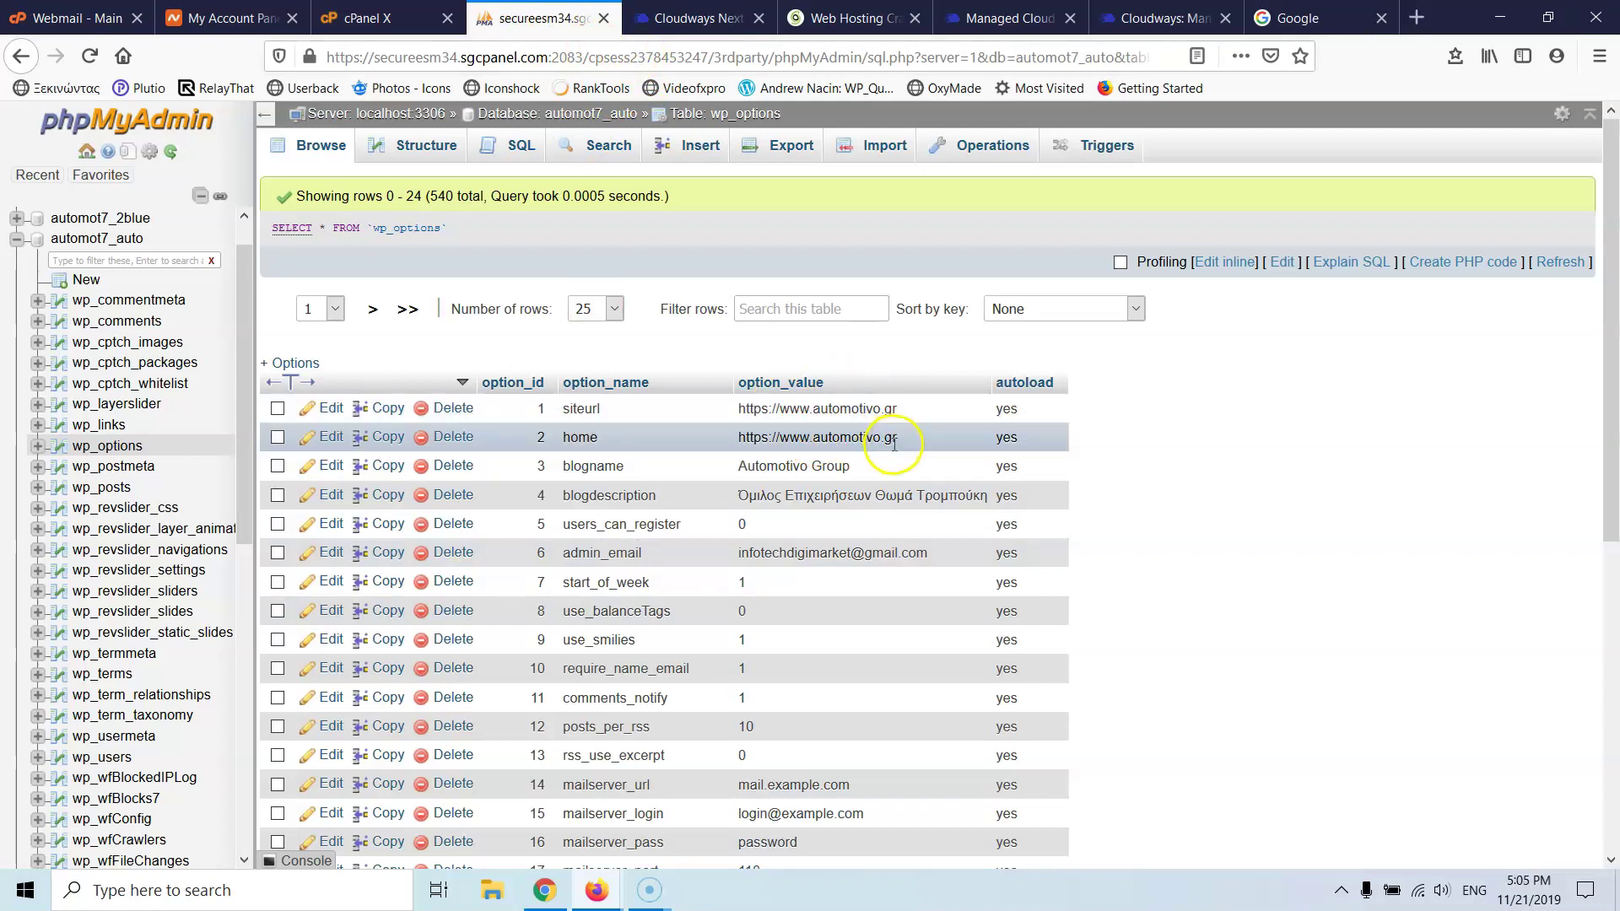
left_click(604, 18)
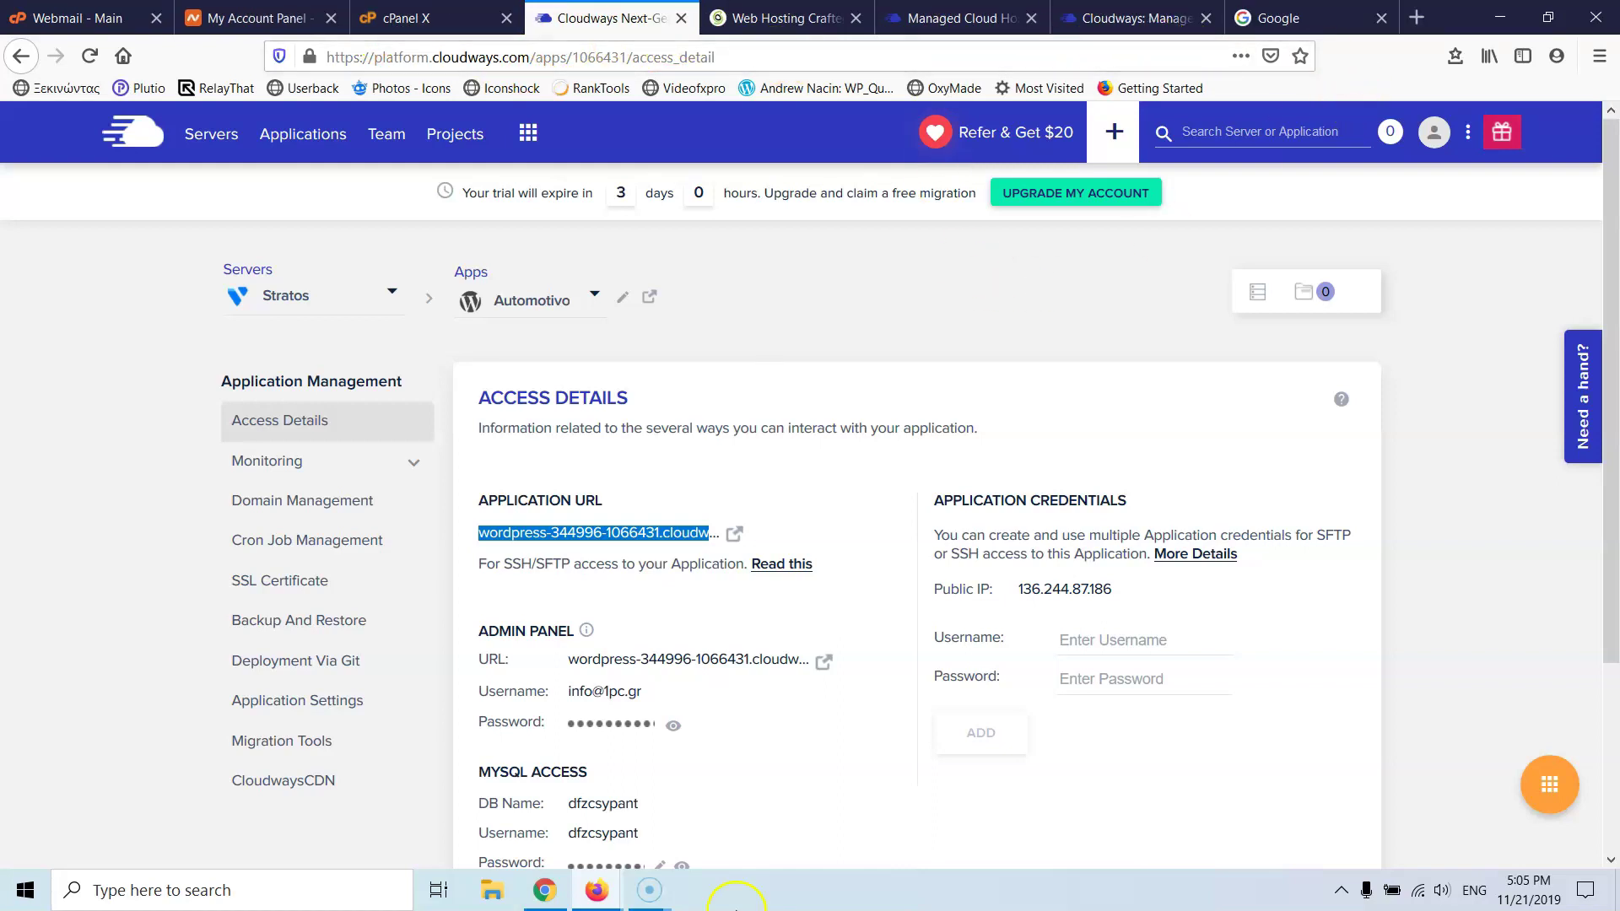
mouse_move(594, 894)
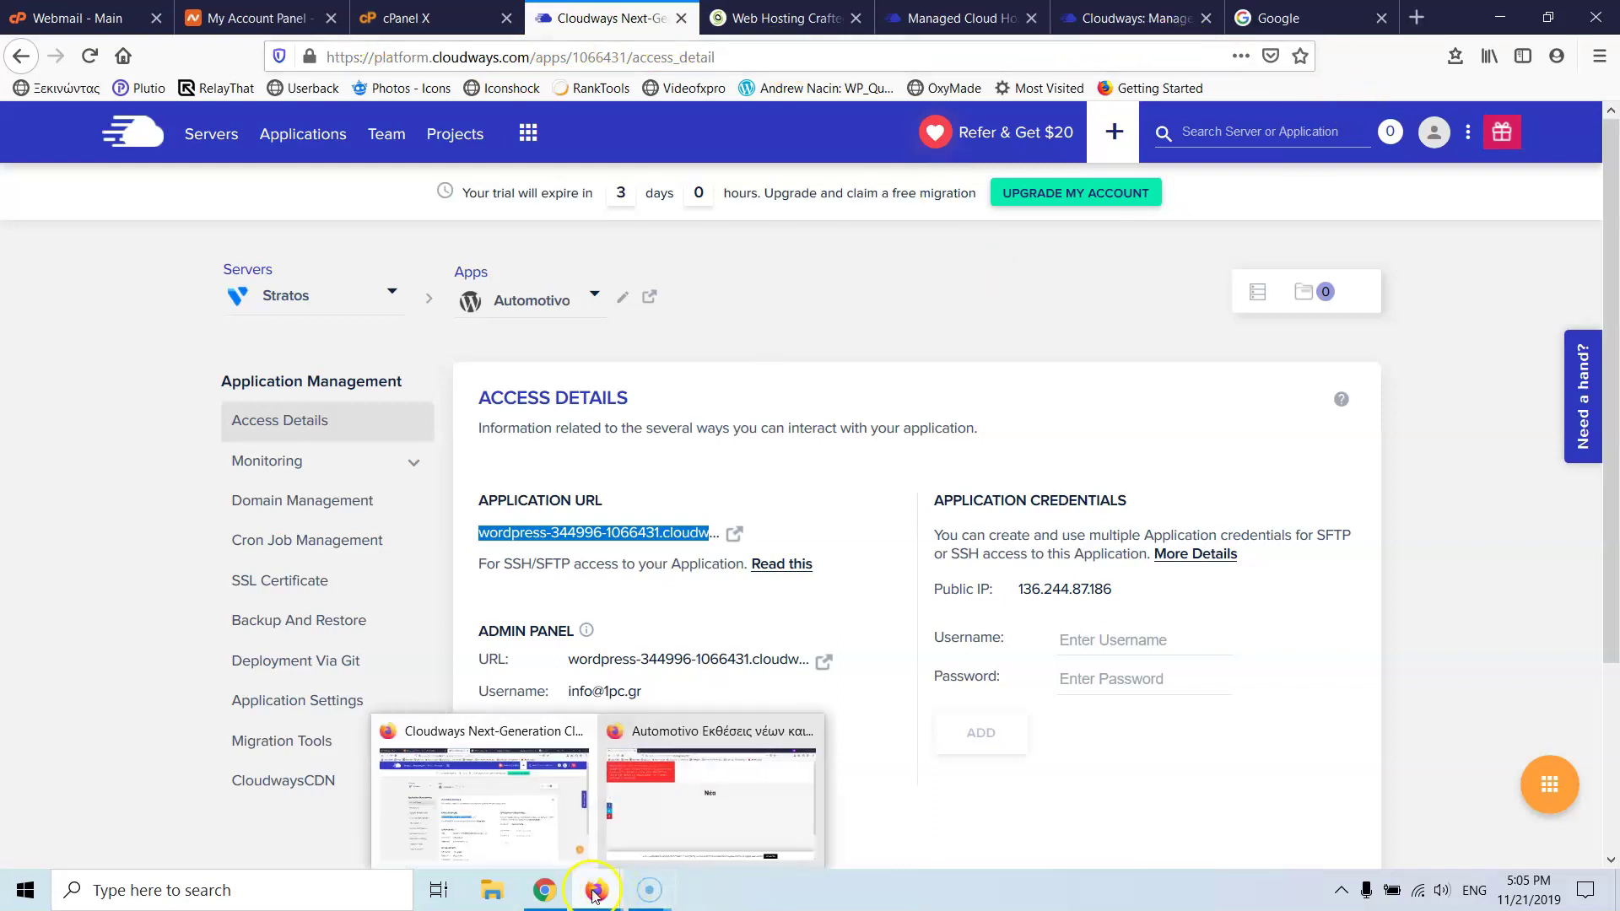
left_click(643, 827)
- Append /wp-admin to the Cloudways site URL and log in with the saved WordPress credentials
left_click(700, 59)
left_click(702, 51)
type("/wp-admin")
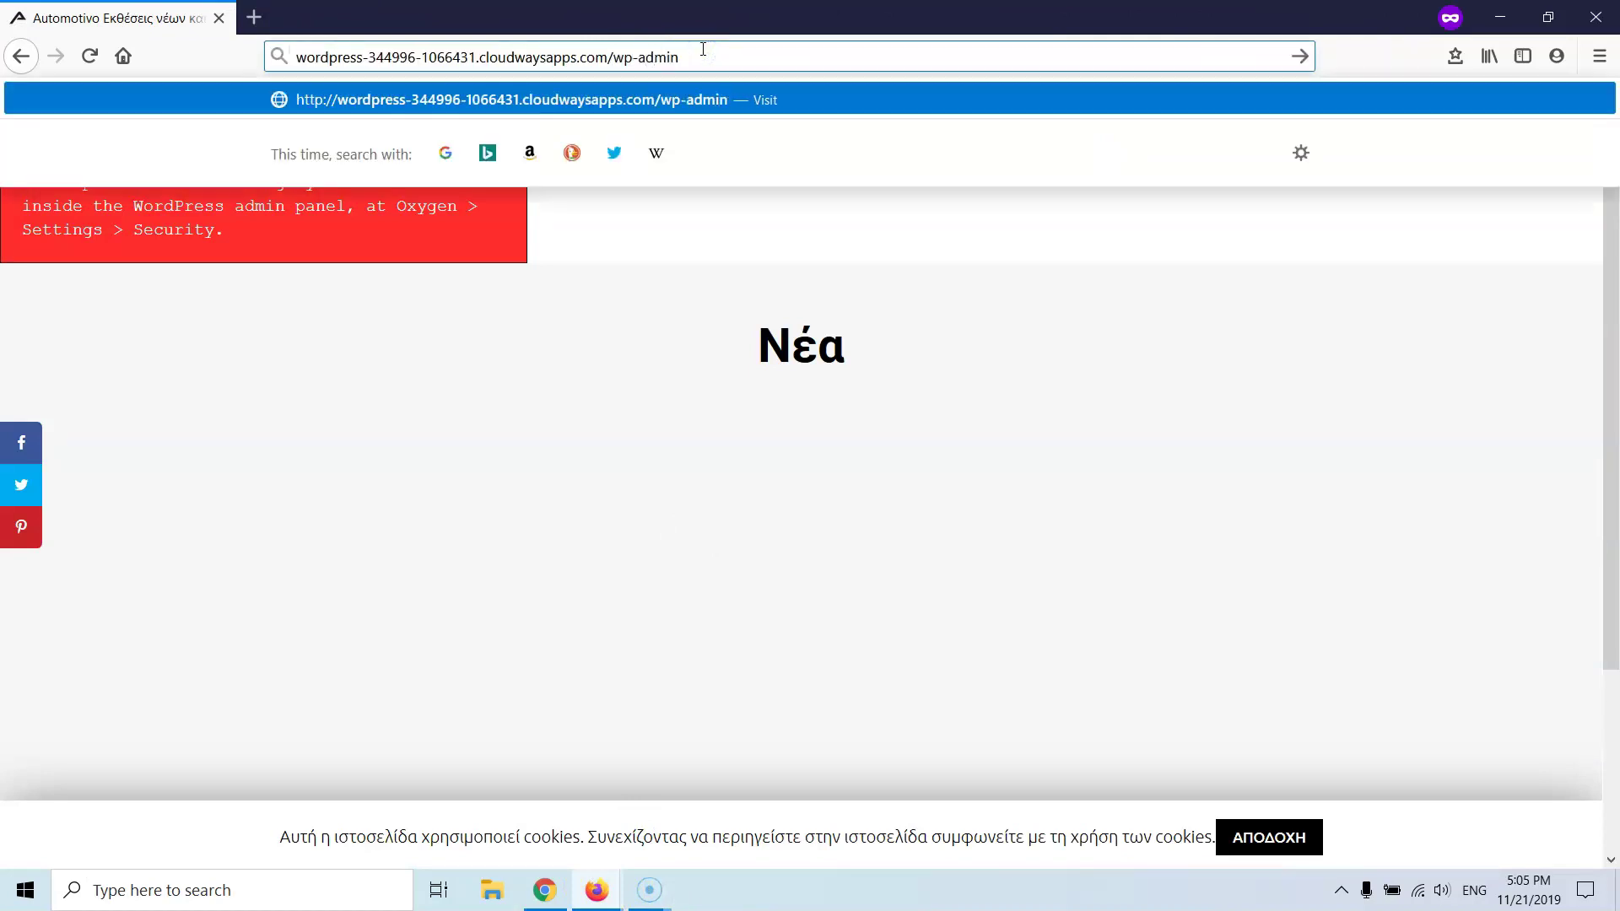
key("Return")
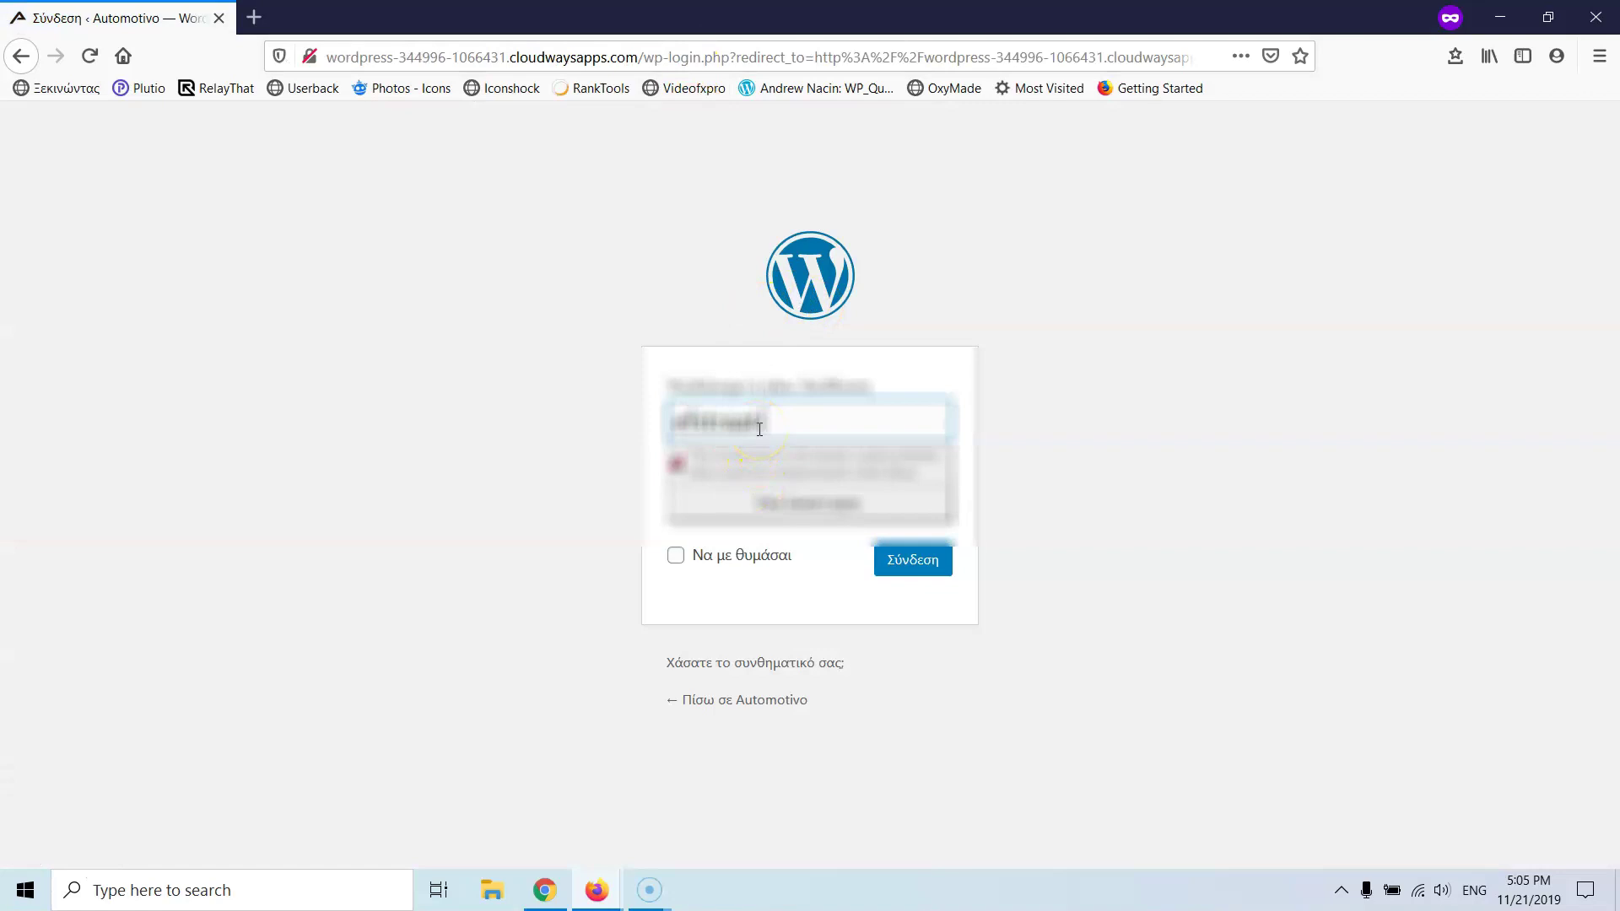
key("Tab")
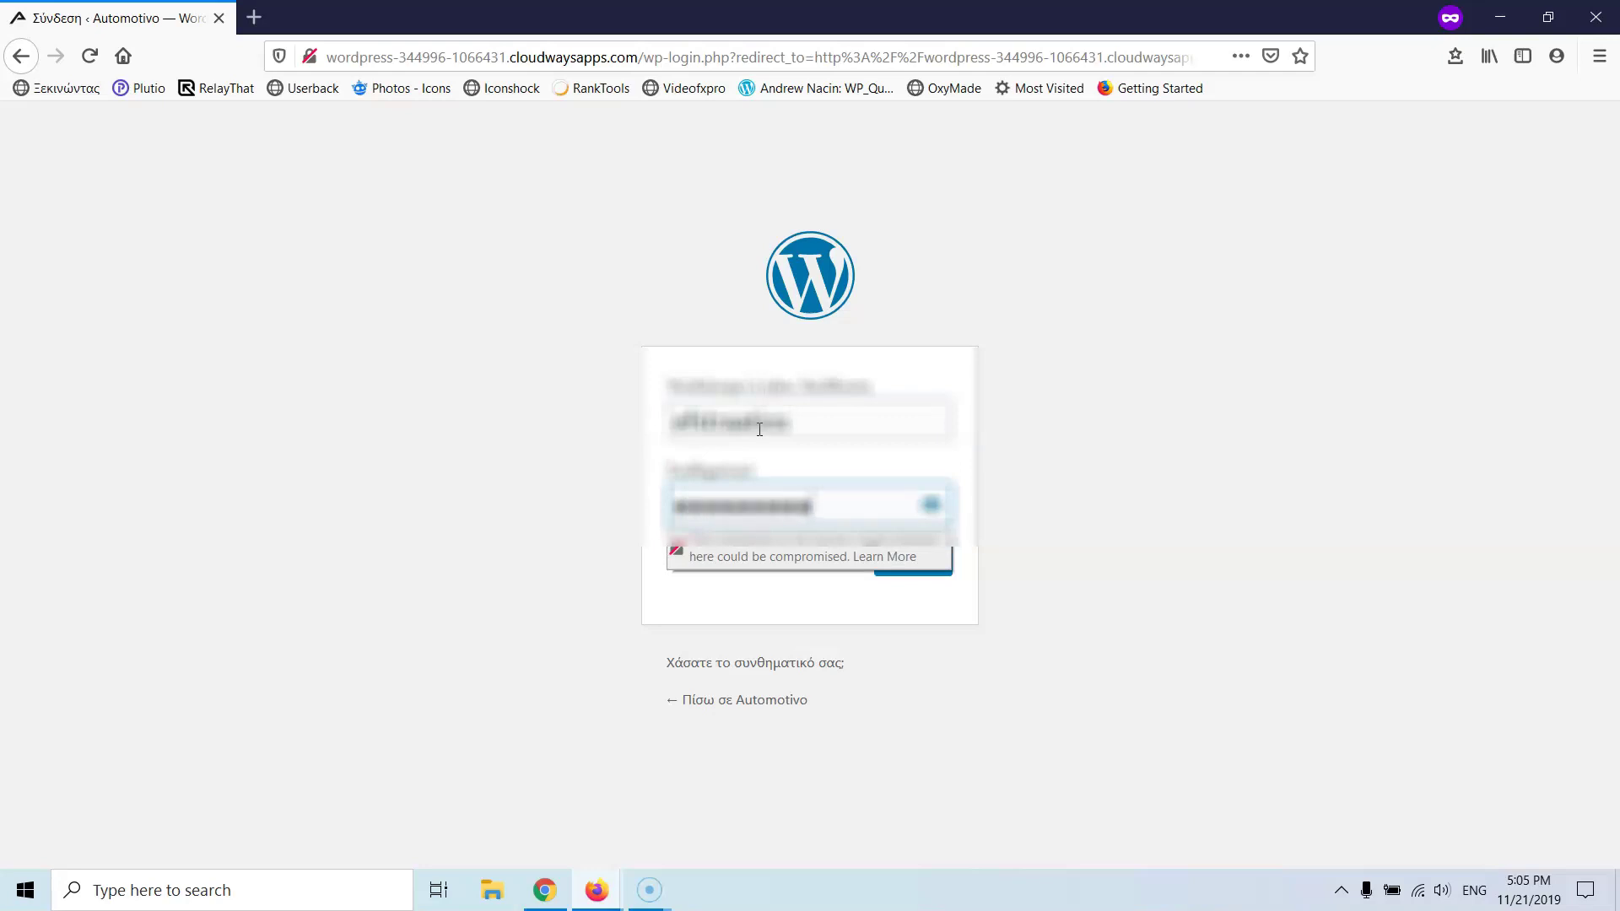
key("Return")
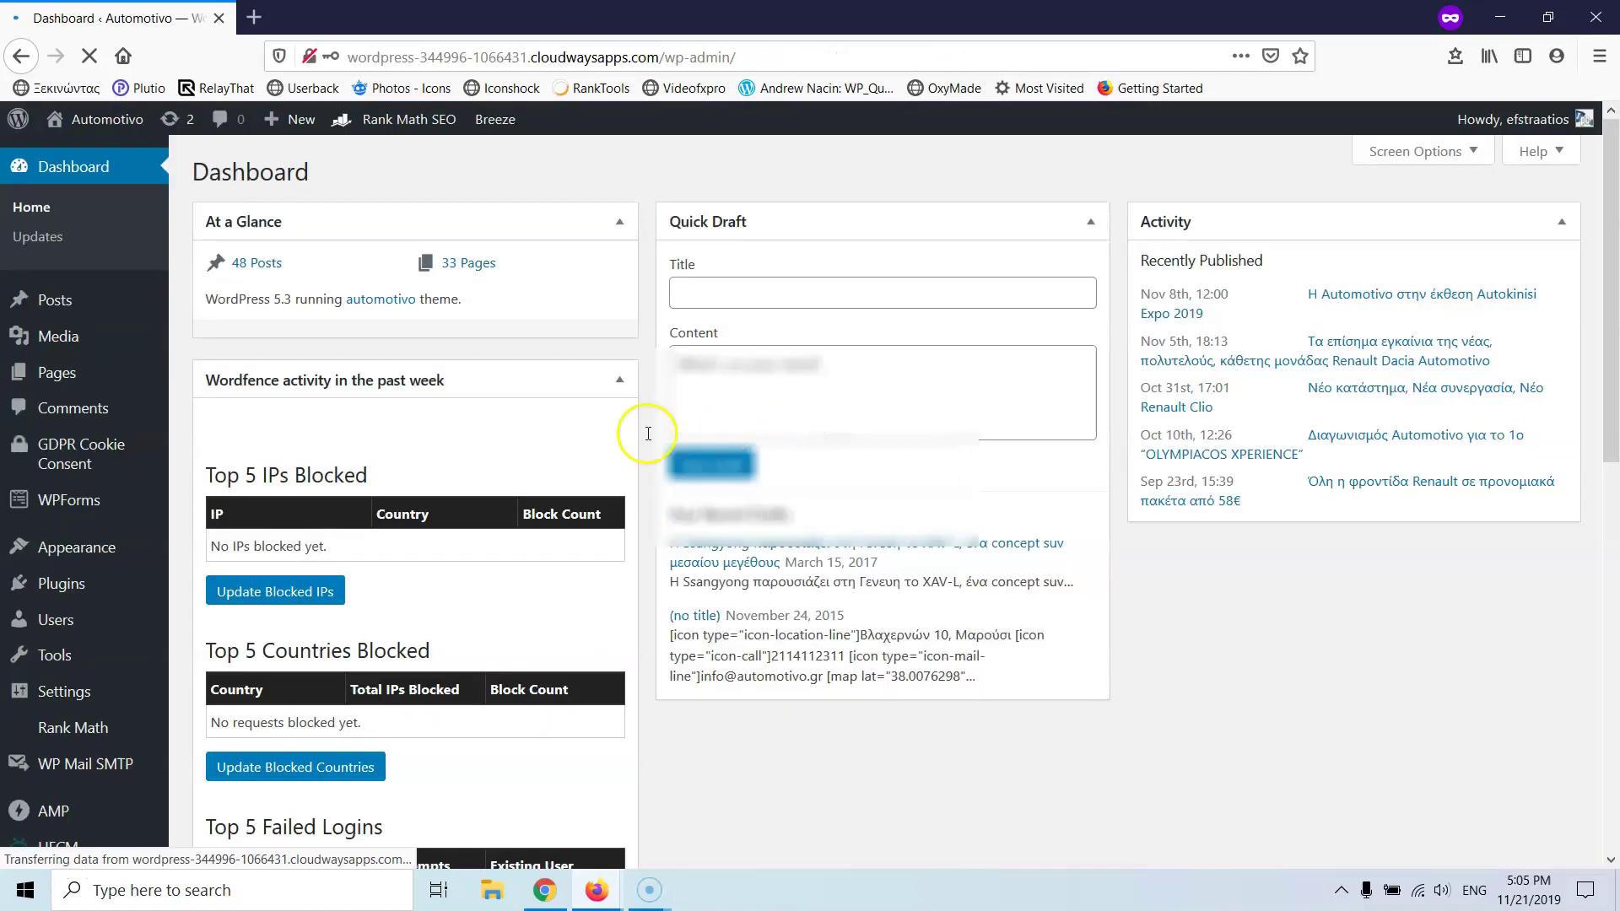
- Go to Oxygen Settings > Security > Sign All Shortcodes
scroll(193, 440, "down", 1)
scroll(193, 439, "down", 5)
mouse_move(93, 705)
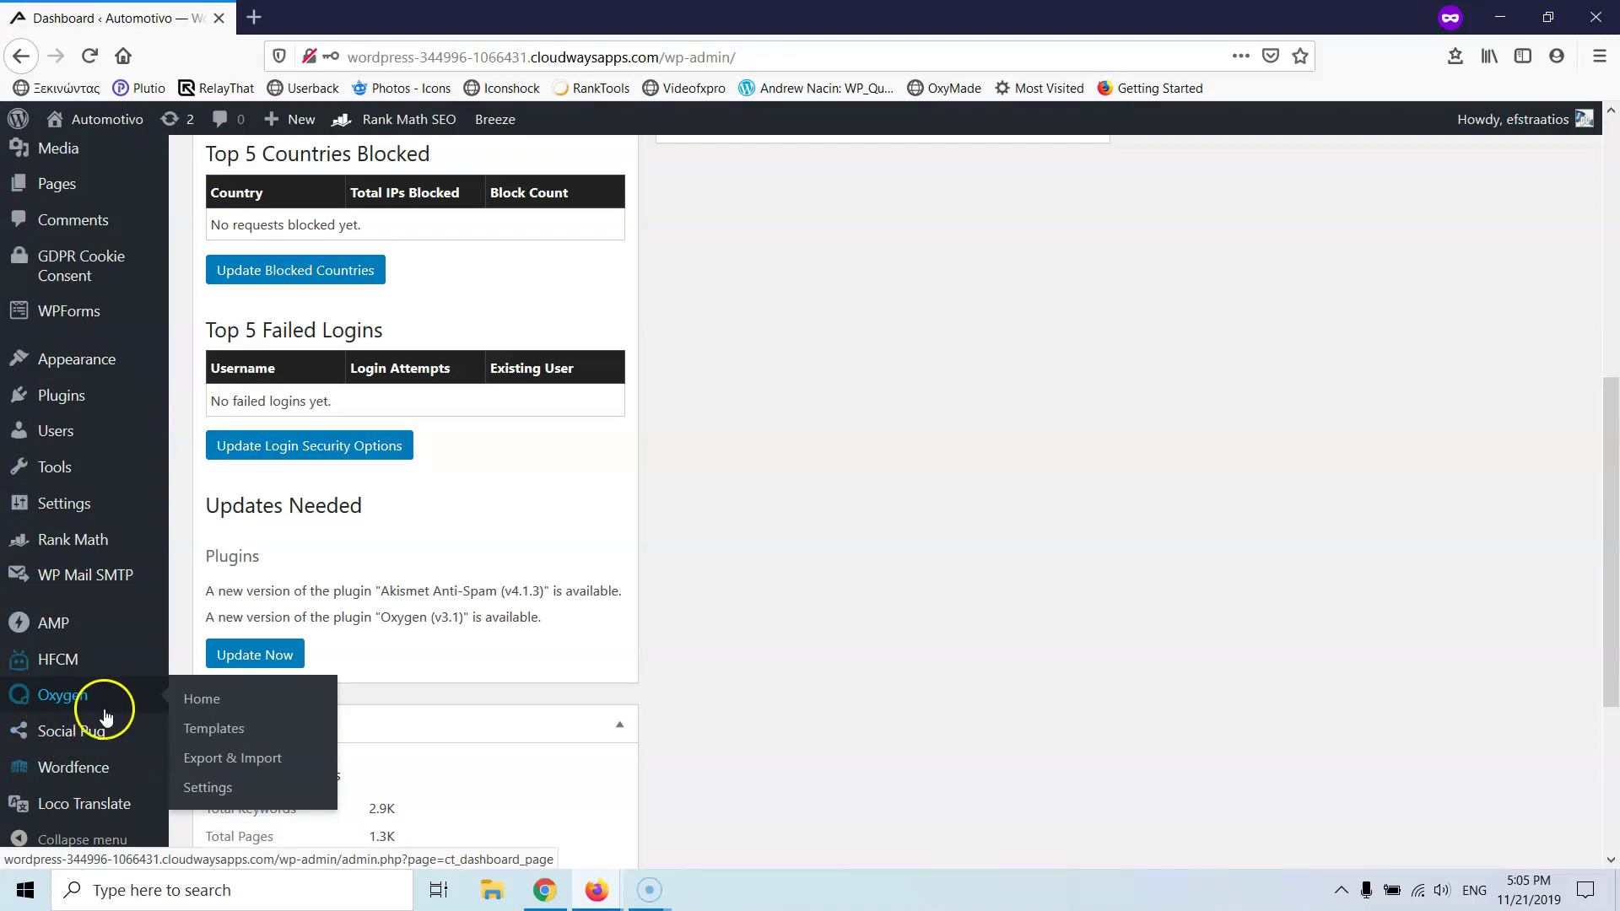
left_click(209, 789)
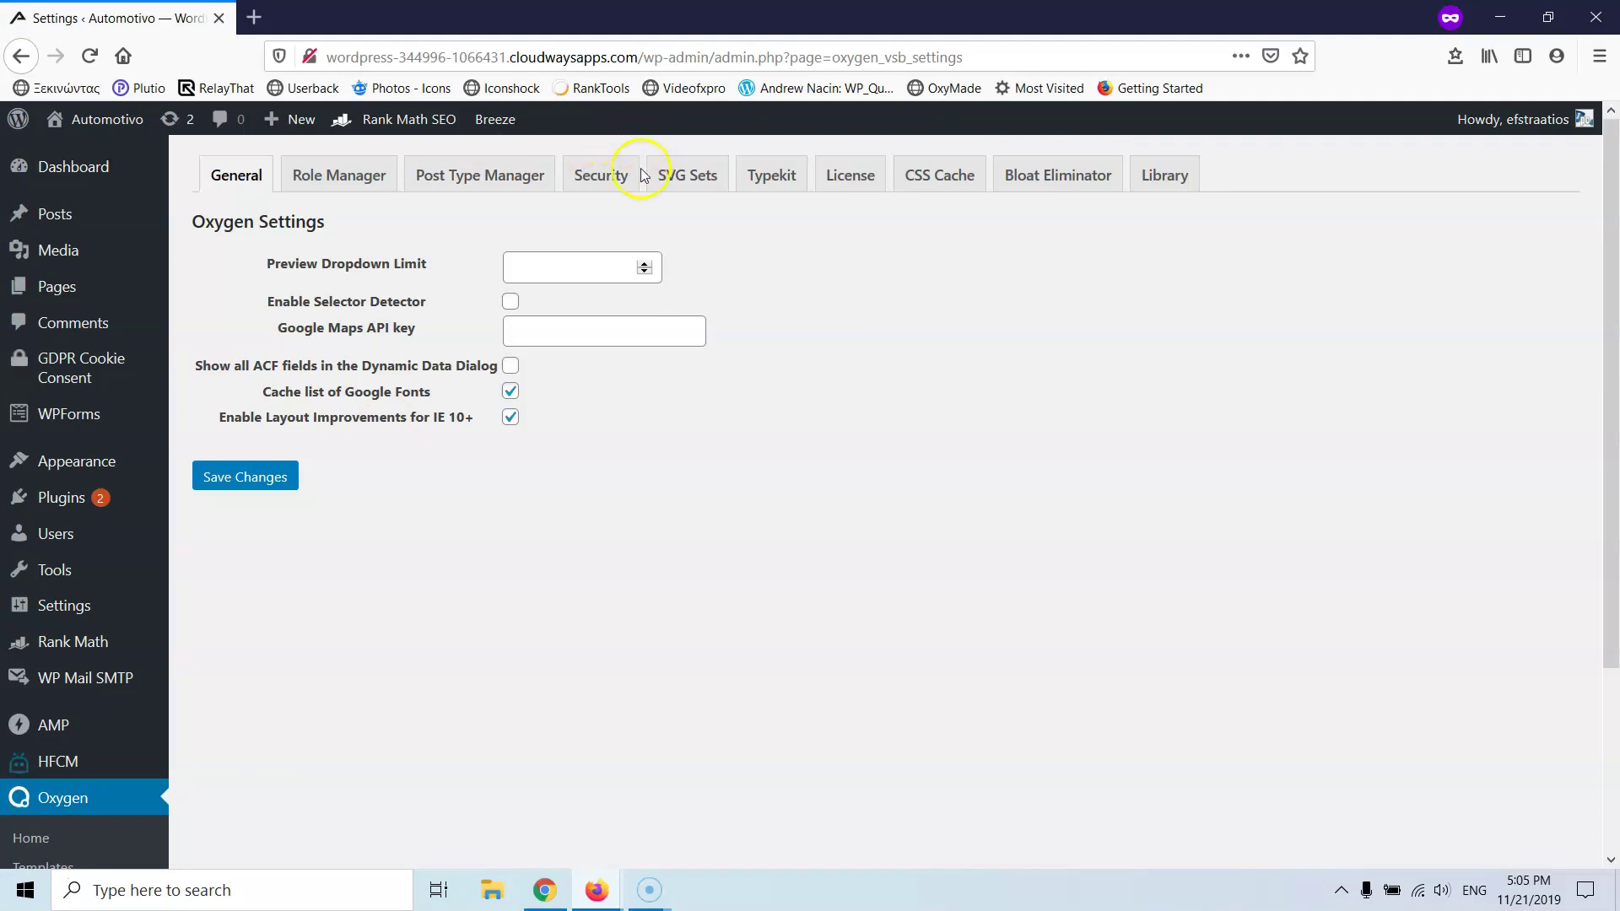
left_click(603, 189)
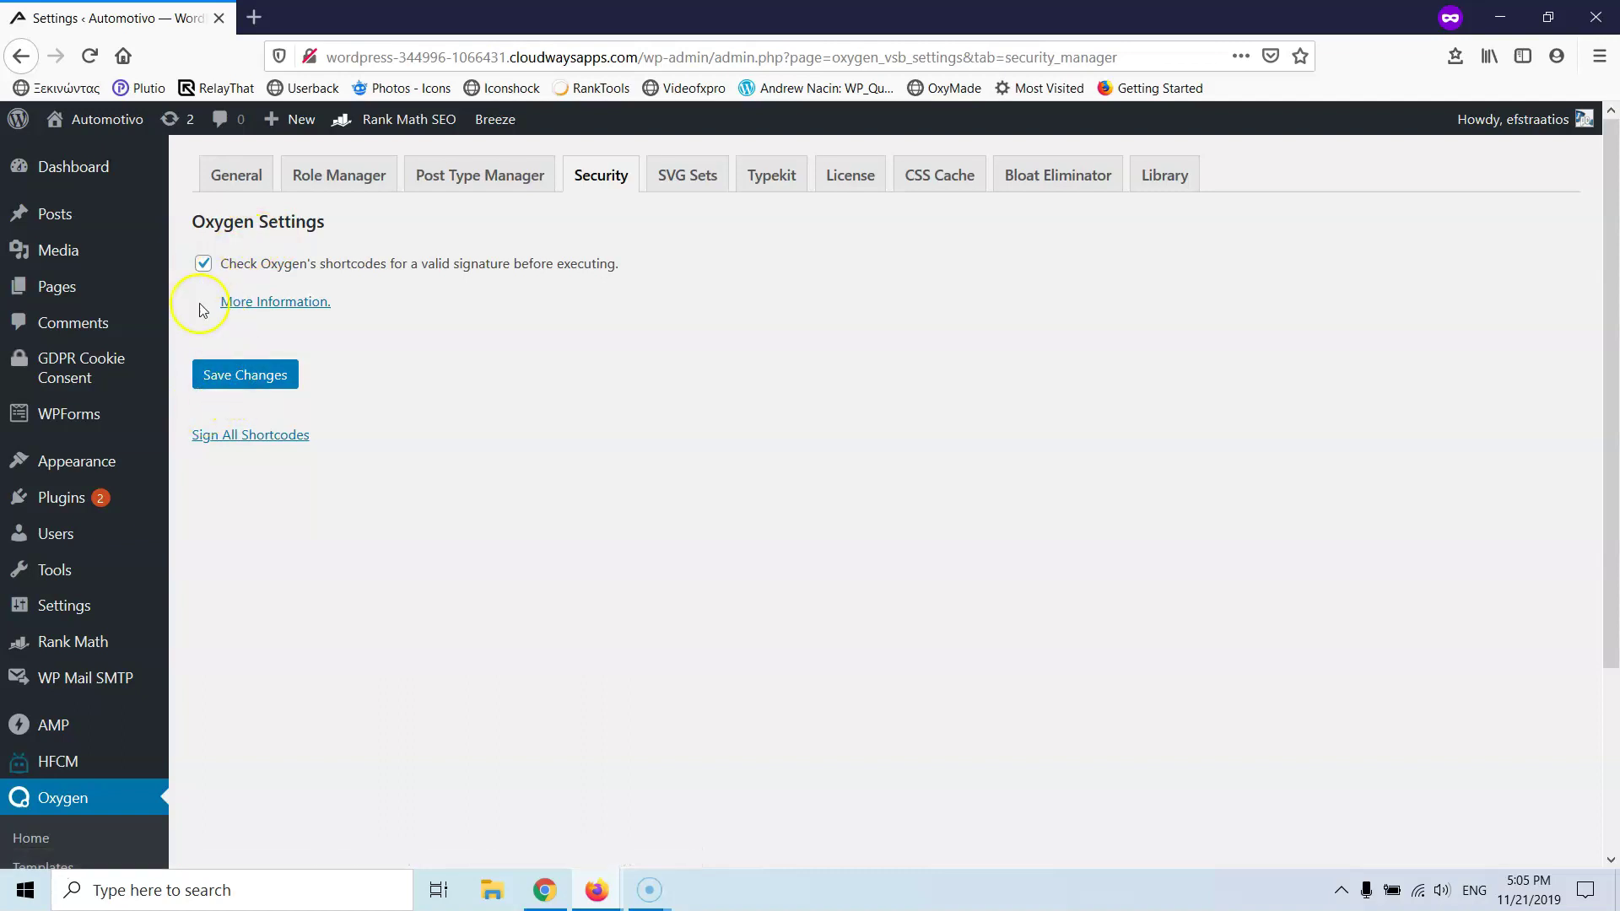
left_click(274, 436)
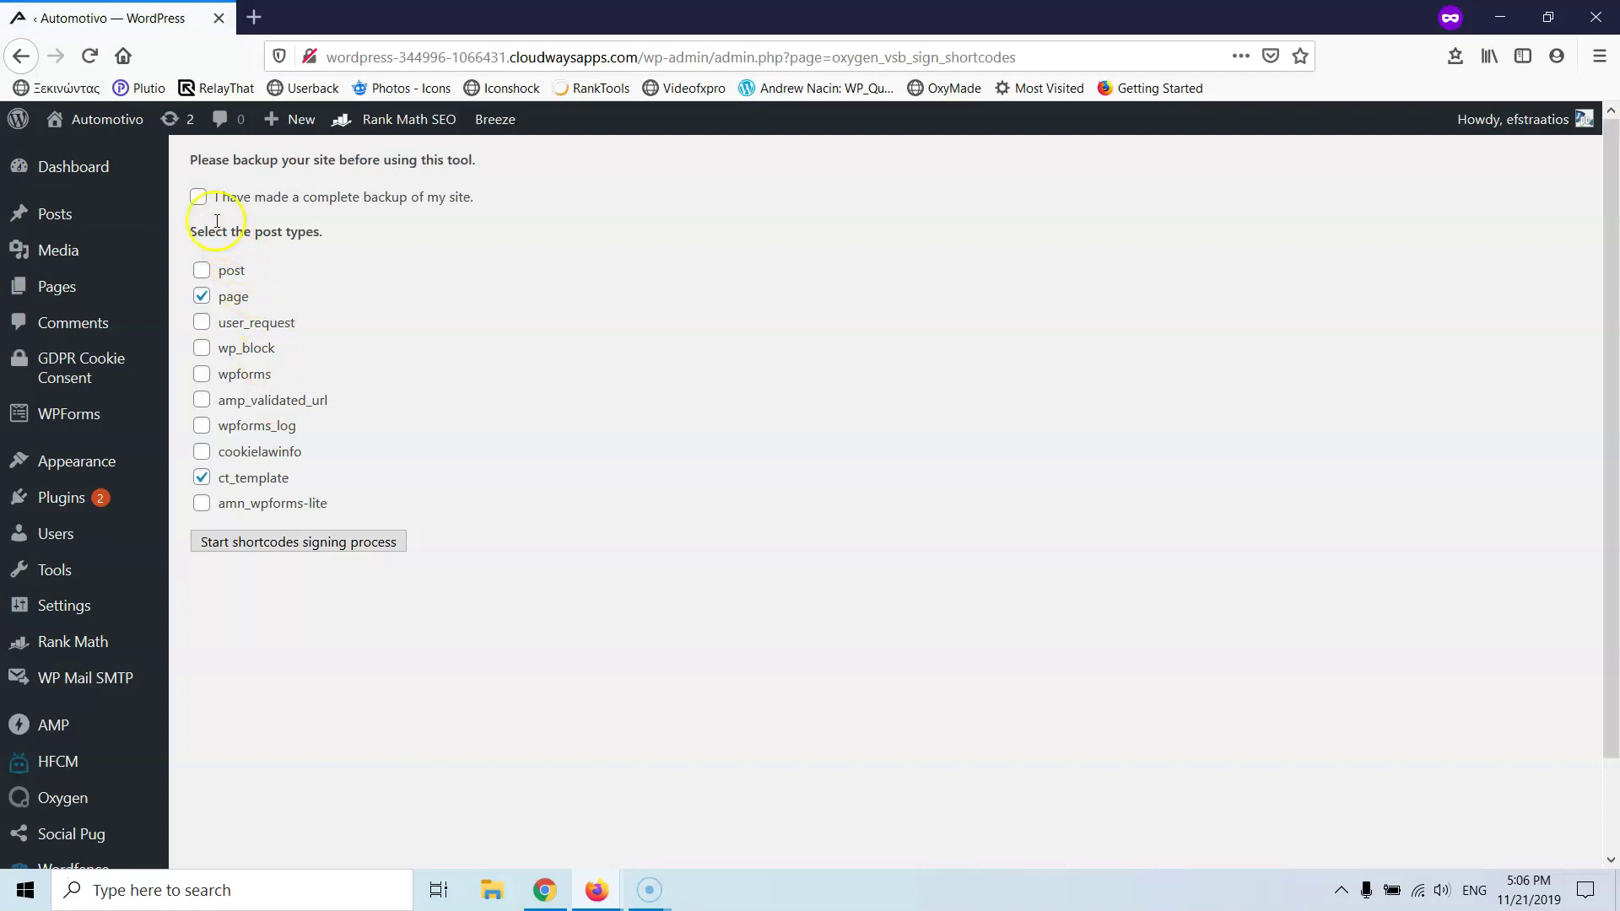
- Confirm the backup, add amp_validated_url, wpforms_log, cookielawinfo, amn_wpforms-lite post types, and start signing
left_click(197, 197)
left_click(204, 402)
left_click(203, 429)
left_click(200, 476)
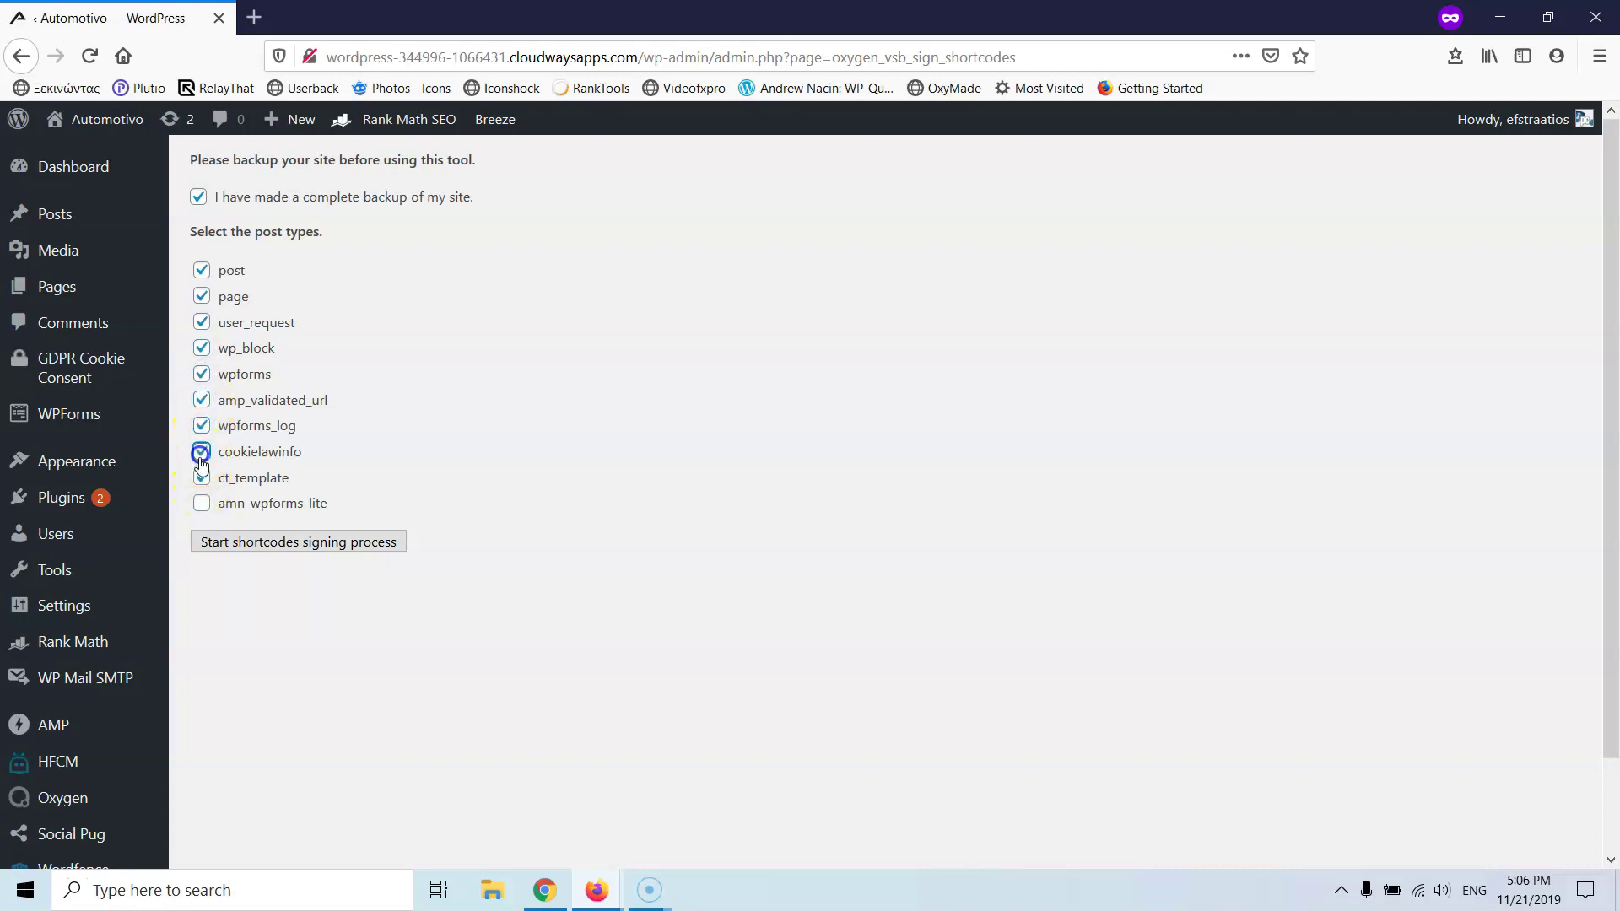
left_click(201, 503)
left_click(239, 540)
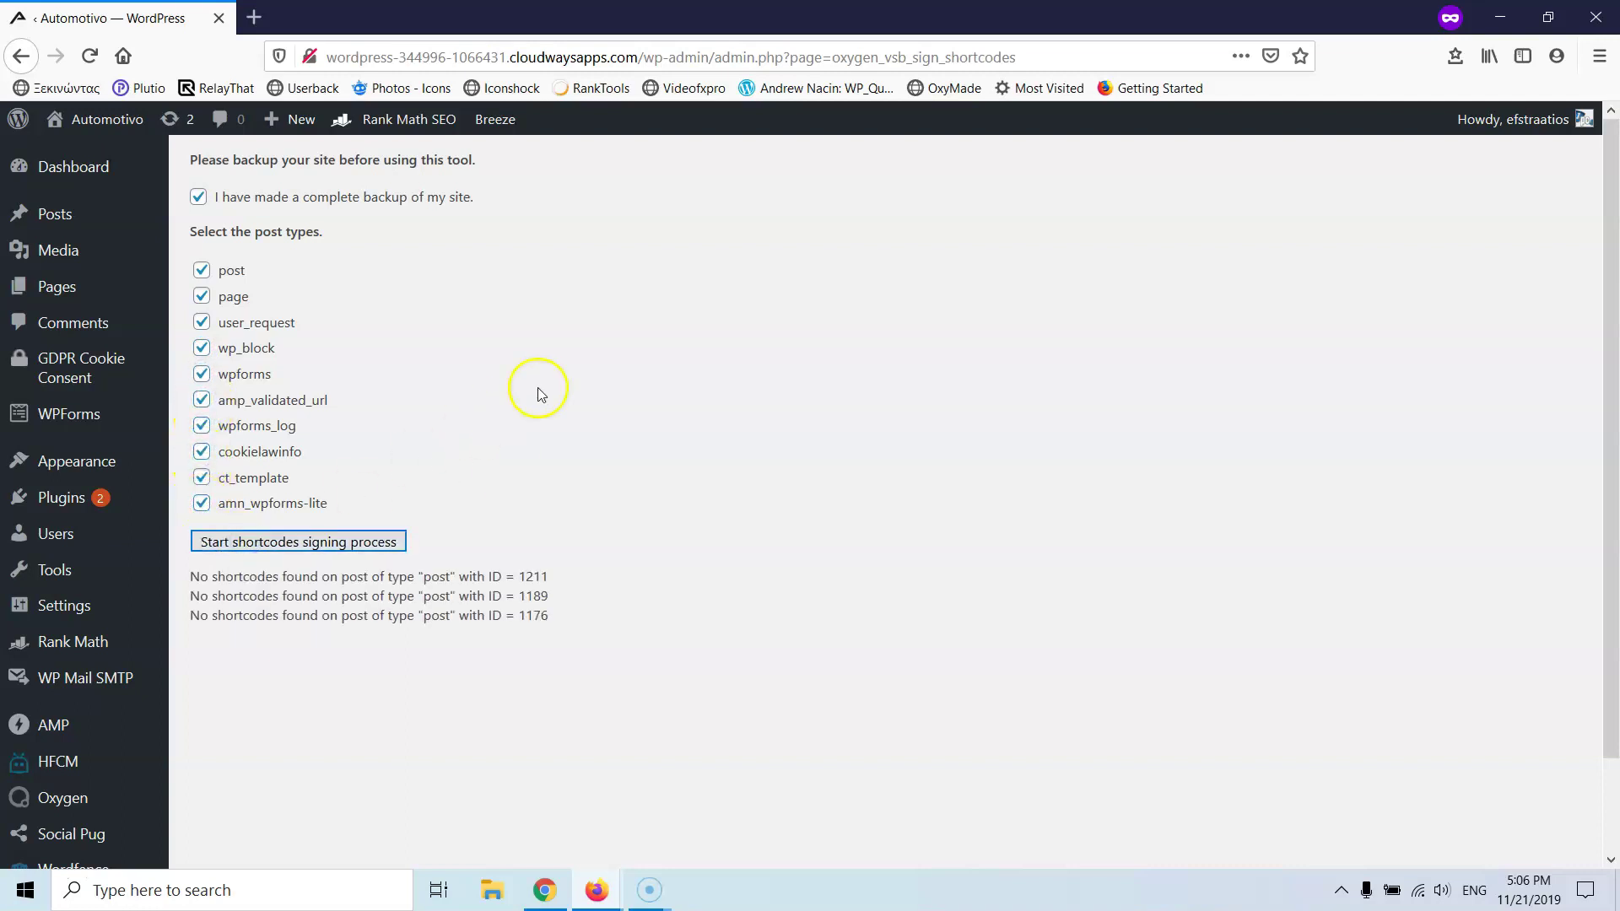
- Follow the signing log to Completed, then open the site's front page in a new tab
scroll(666, 387, "down", 2)
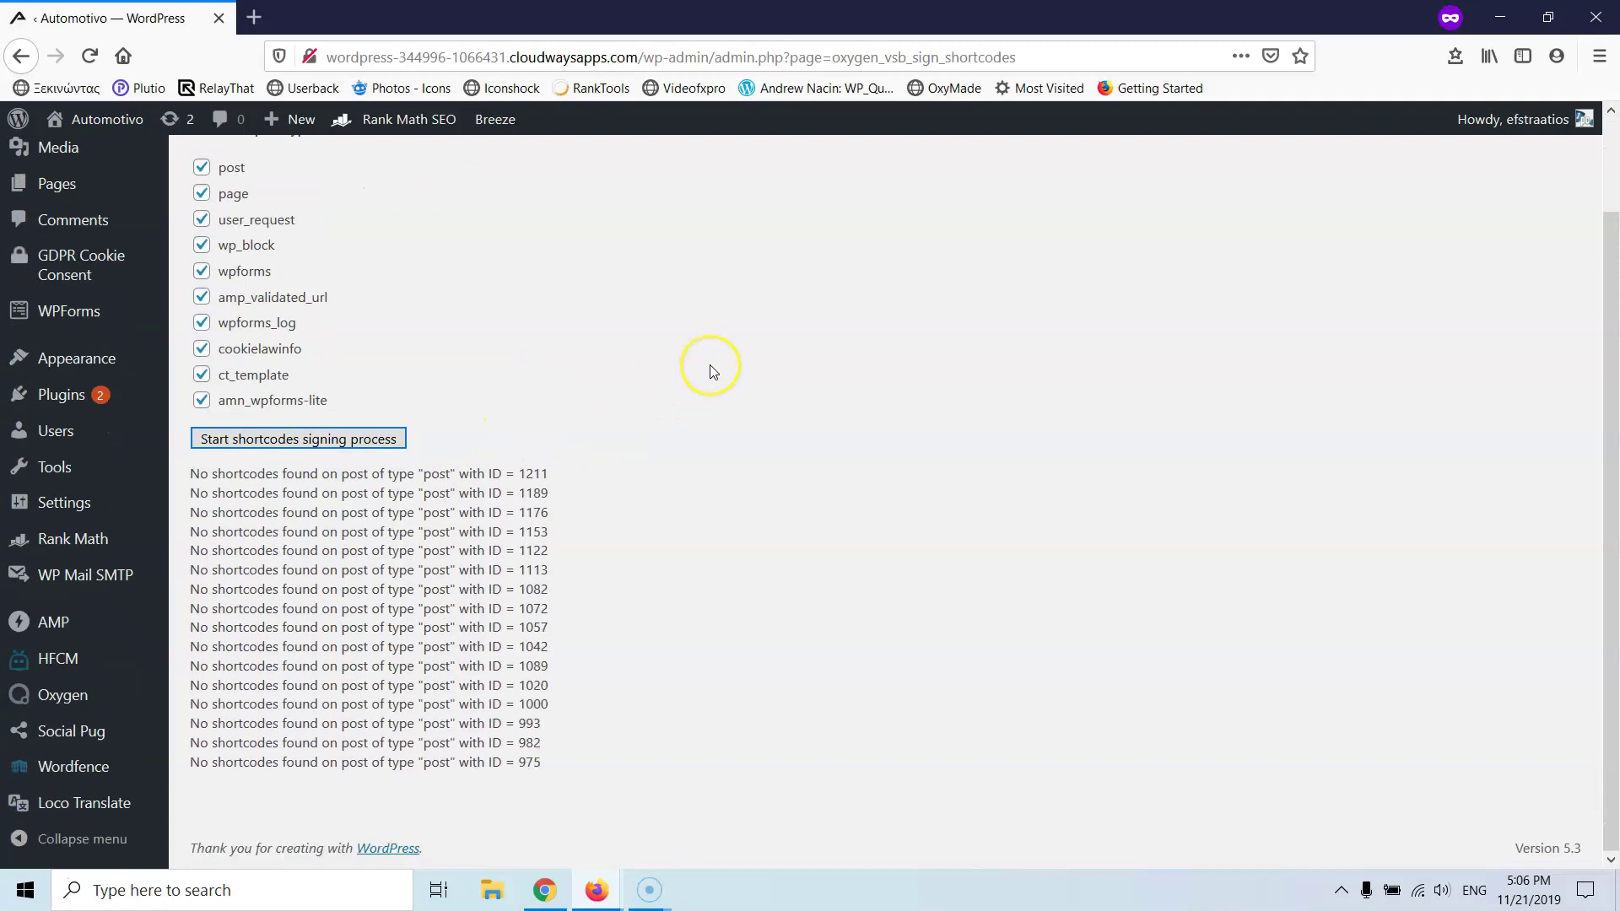
scroll(711, 365, "down", 2)
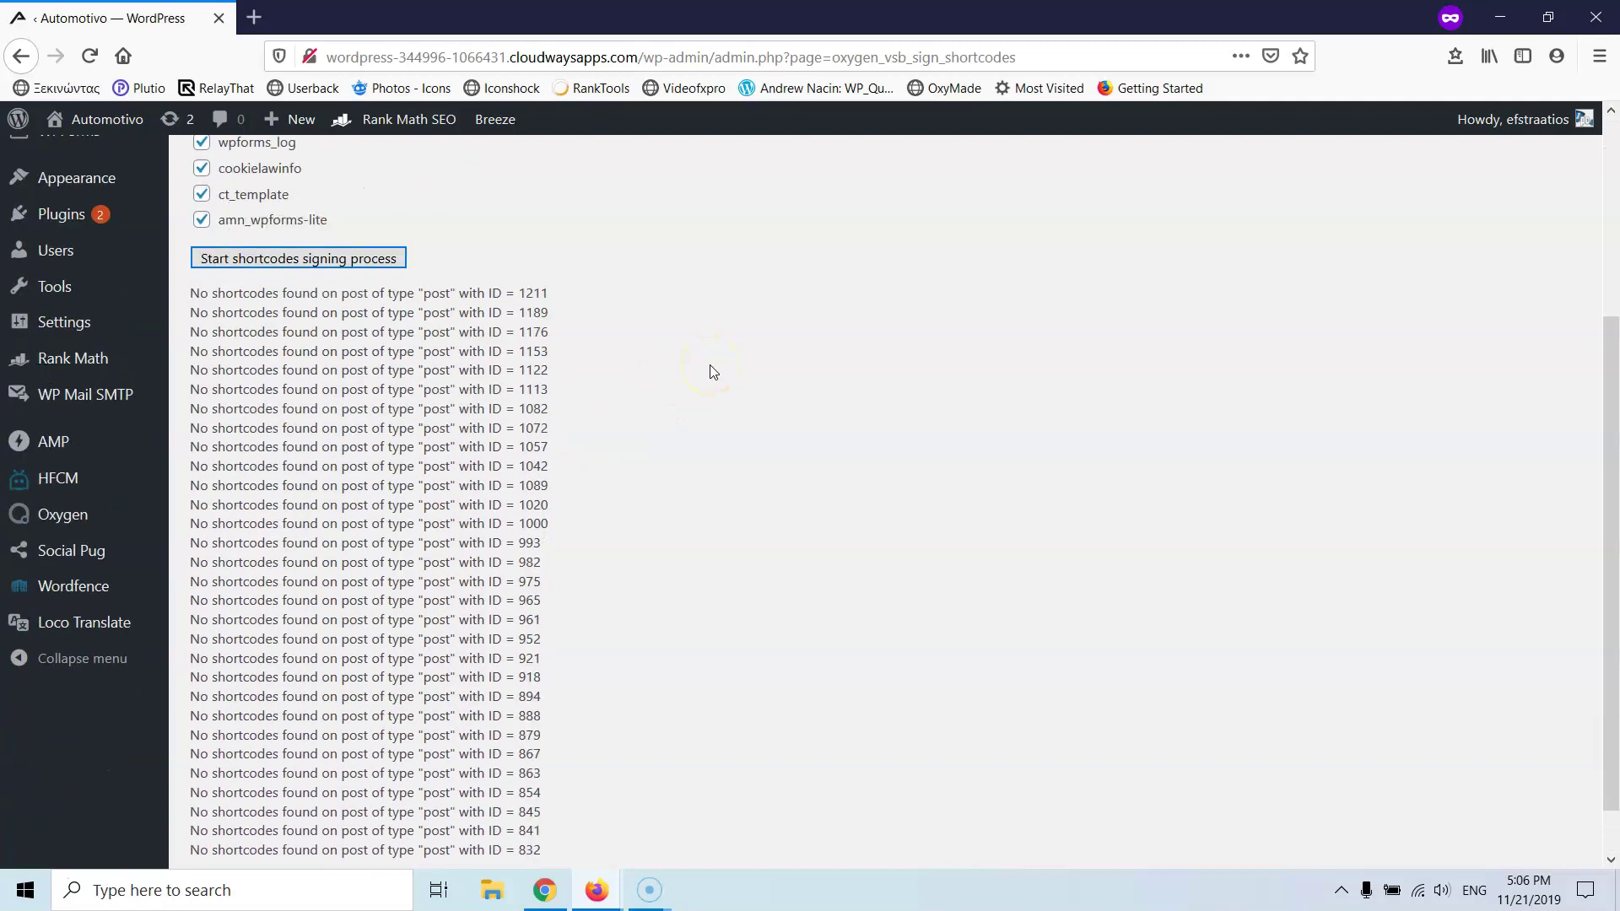
scroll(710, 362, "down", 4)
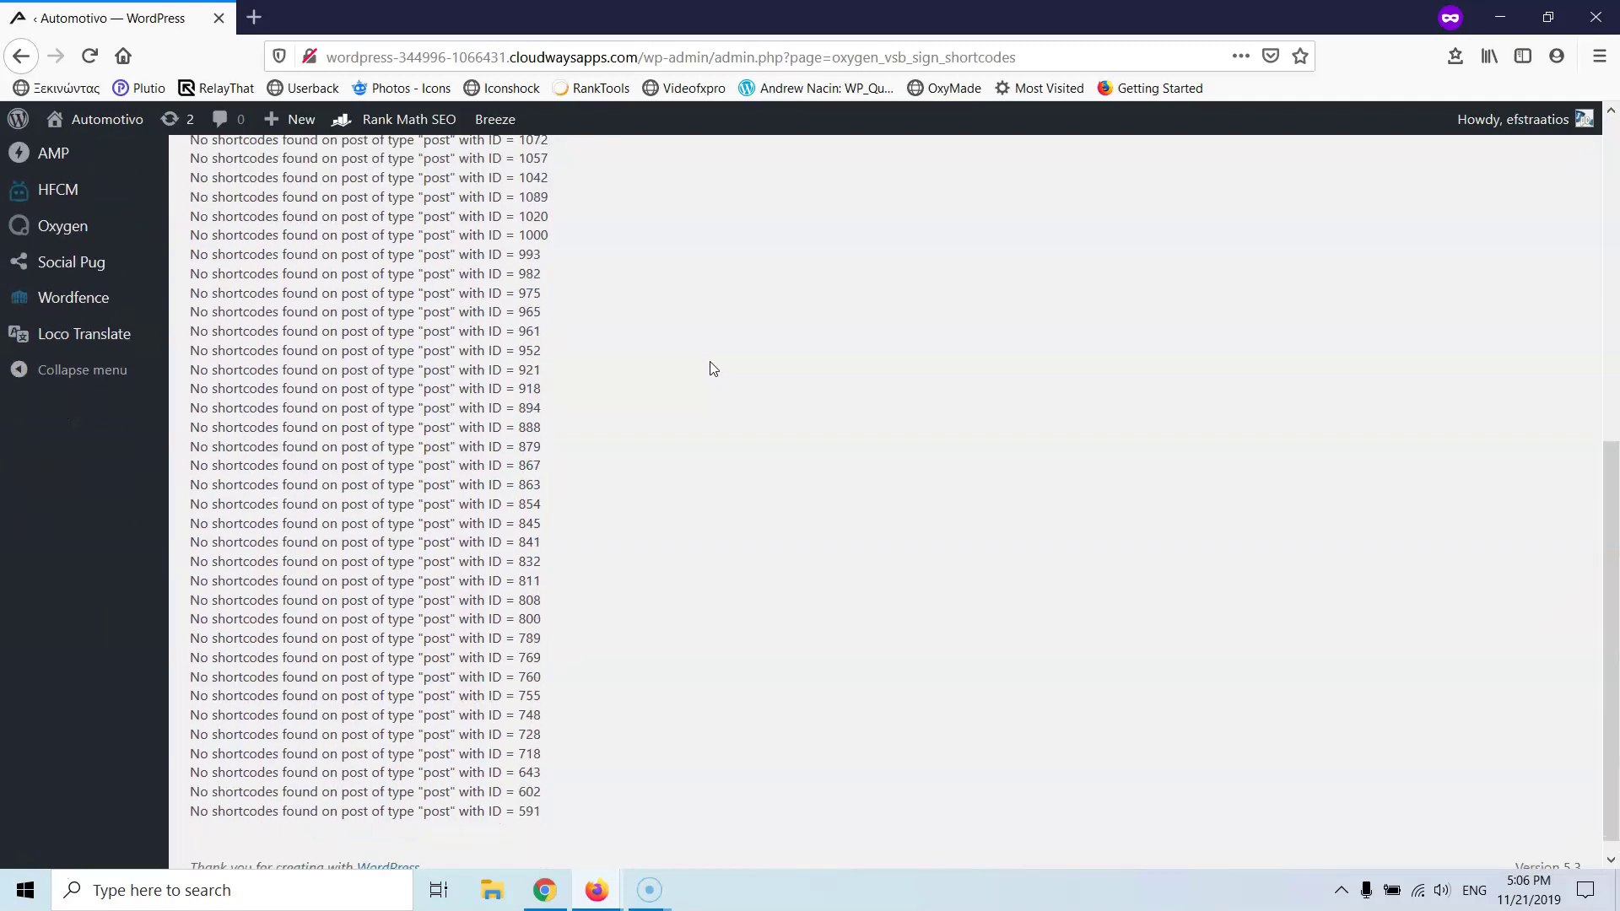
scroll(654, 415, "down", 2)
scroll(655, 415, "down", 3)
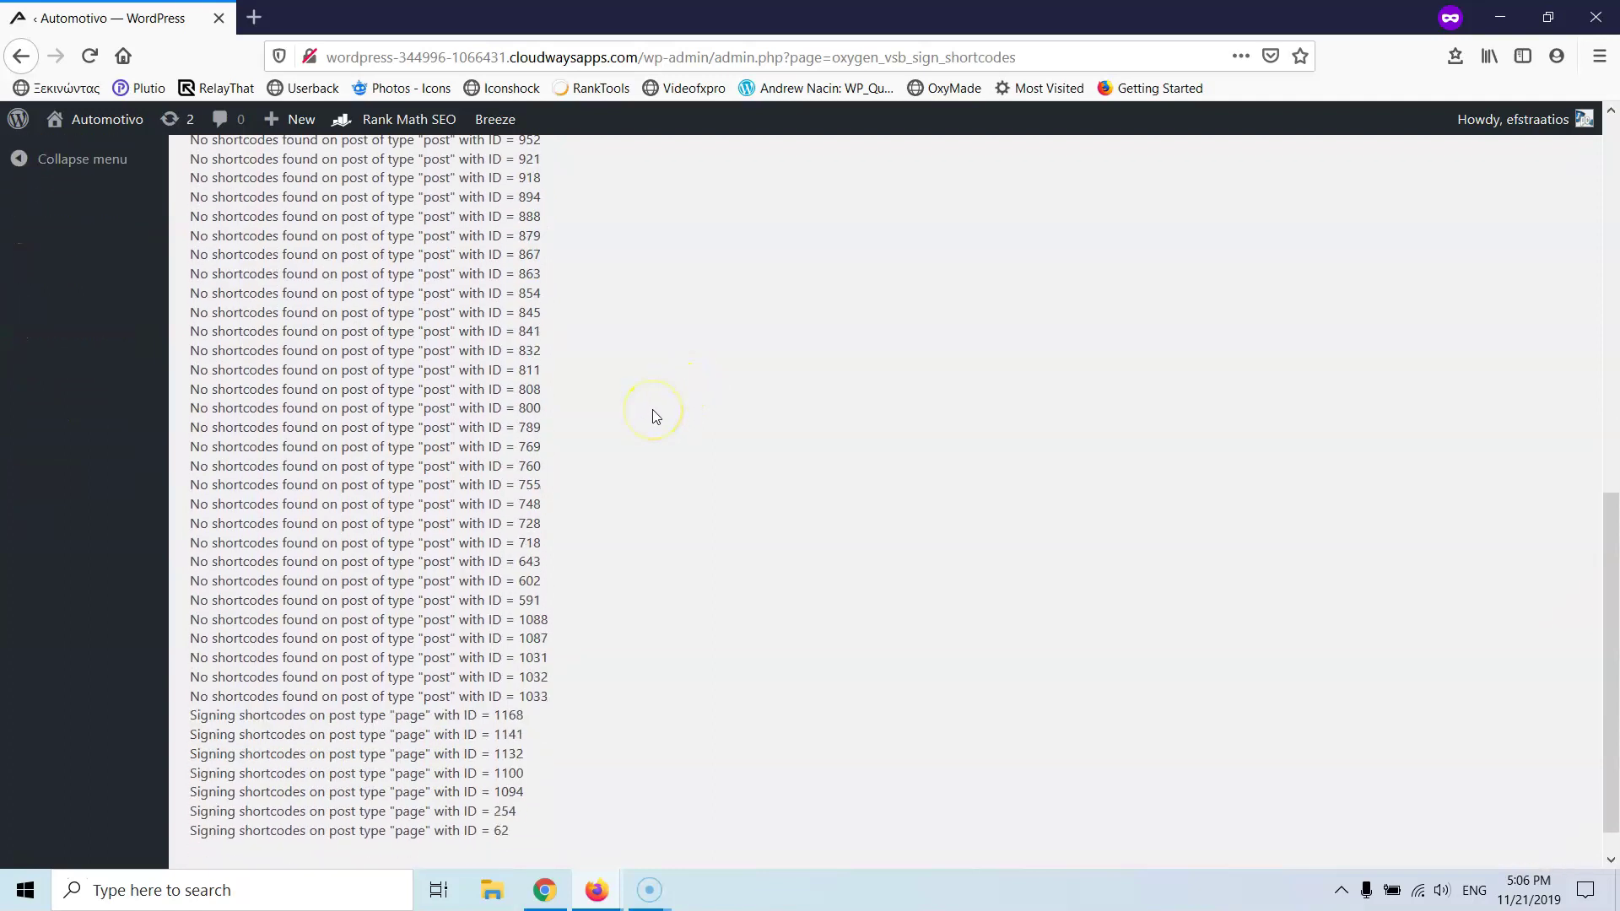
scroll(656, 415, "down", 3)
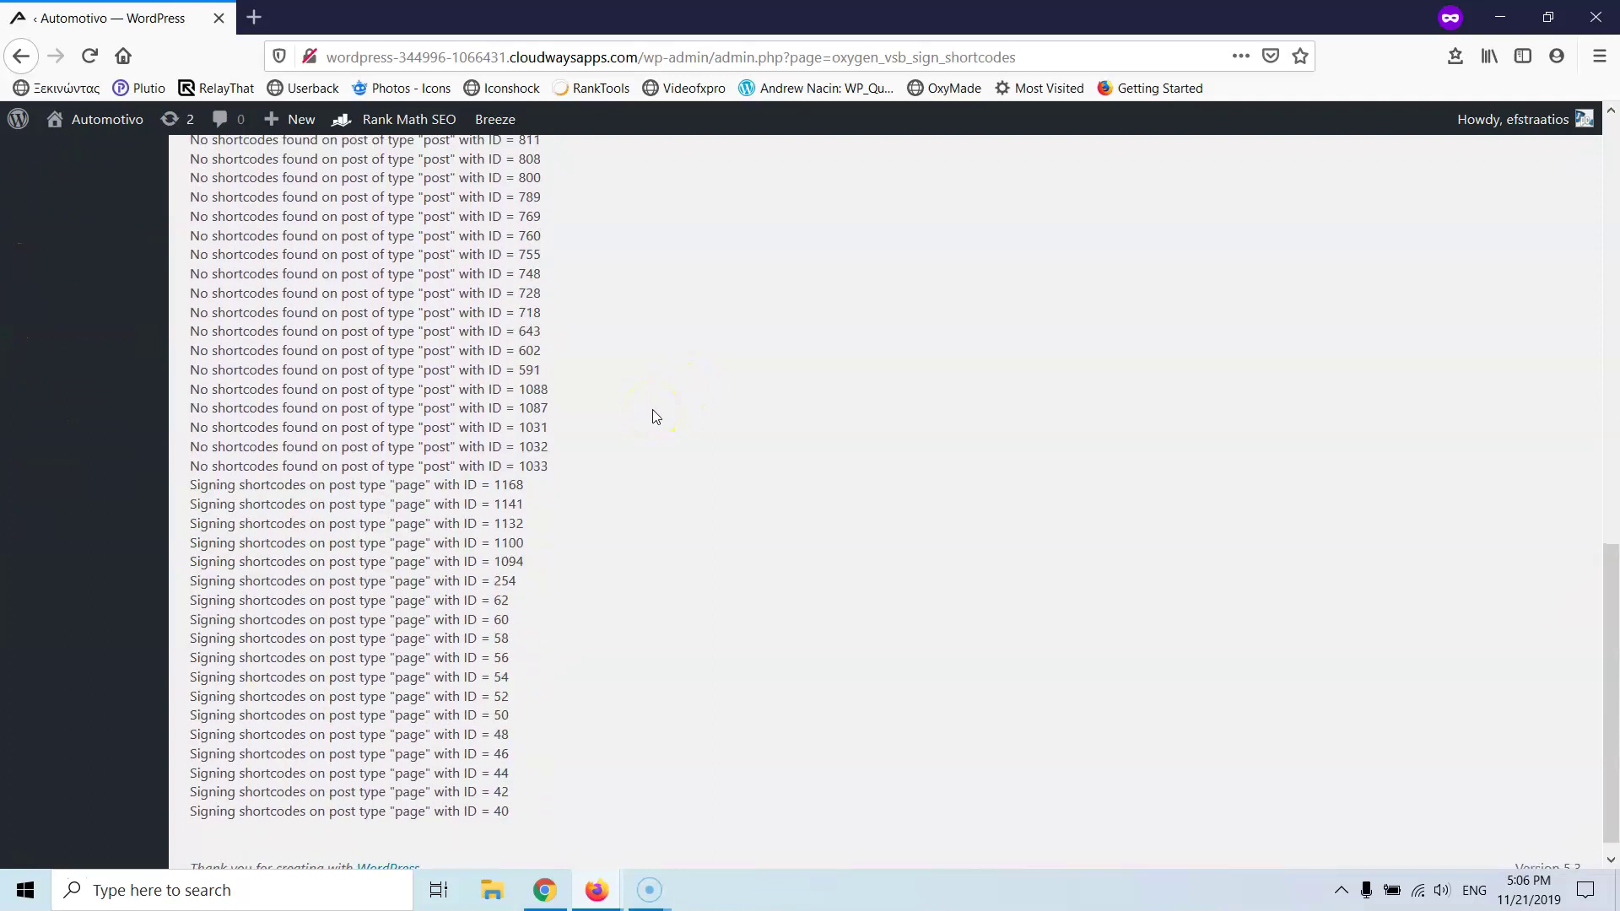
scroll(577, 348, "down", 5)
scroll(578, 350, "down", 3)
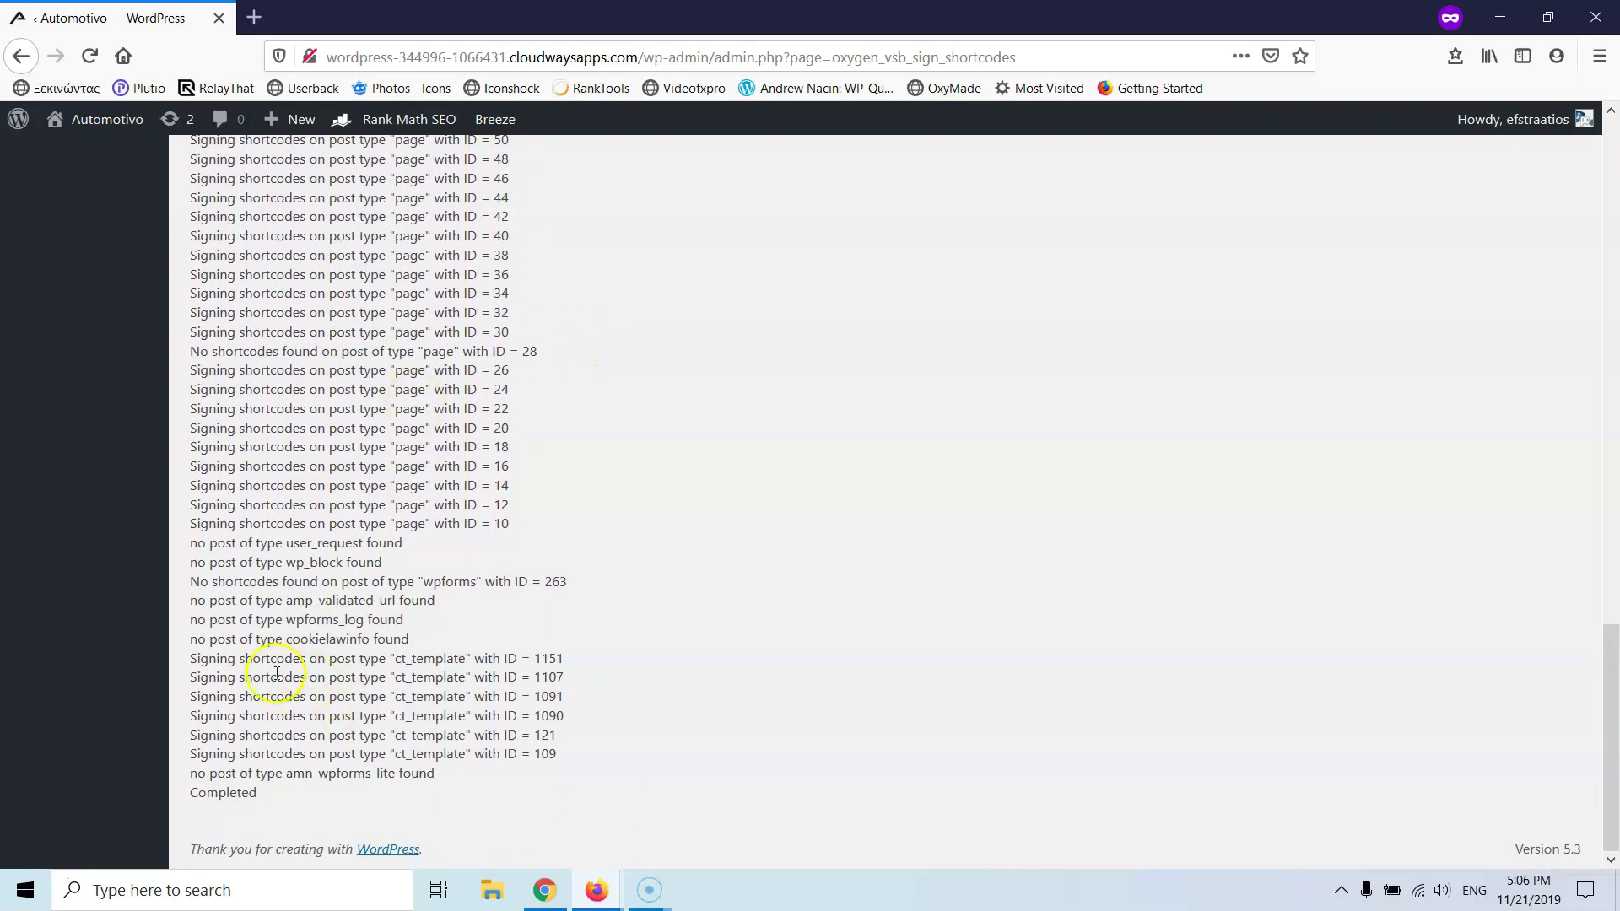
mouse_move(79, 119)
right_click(93, 162)
left_click(109, 169)
left_click(305, 27)
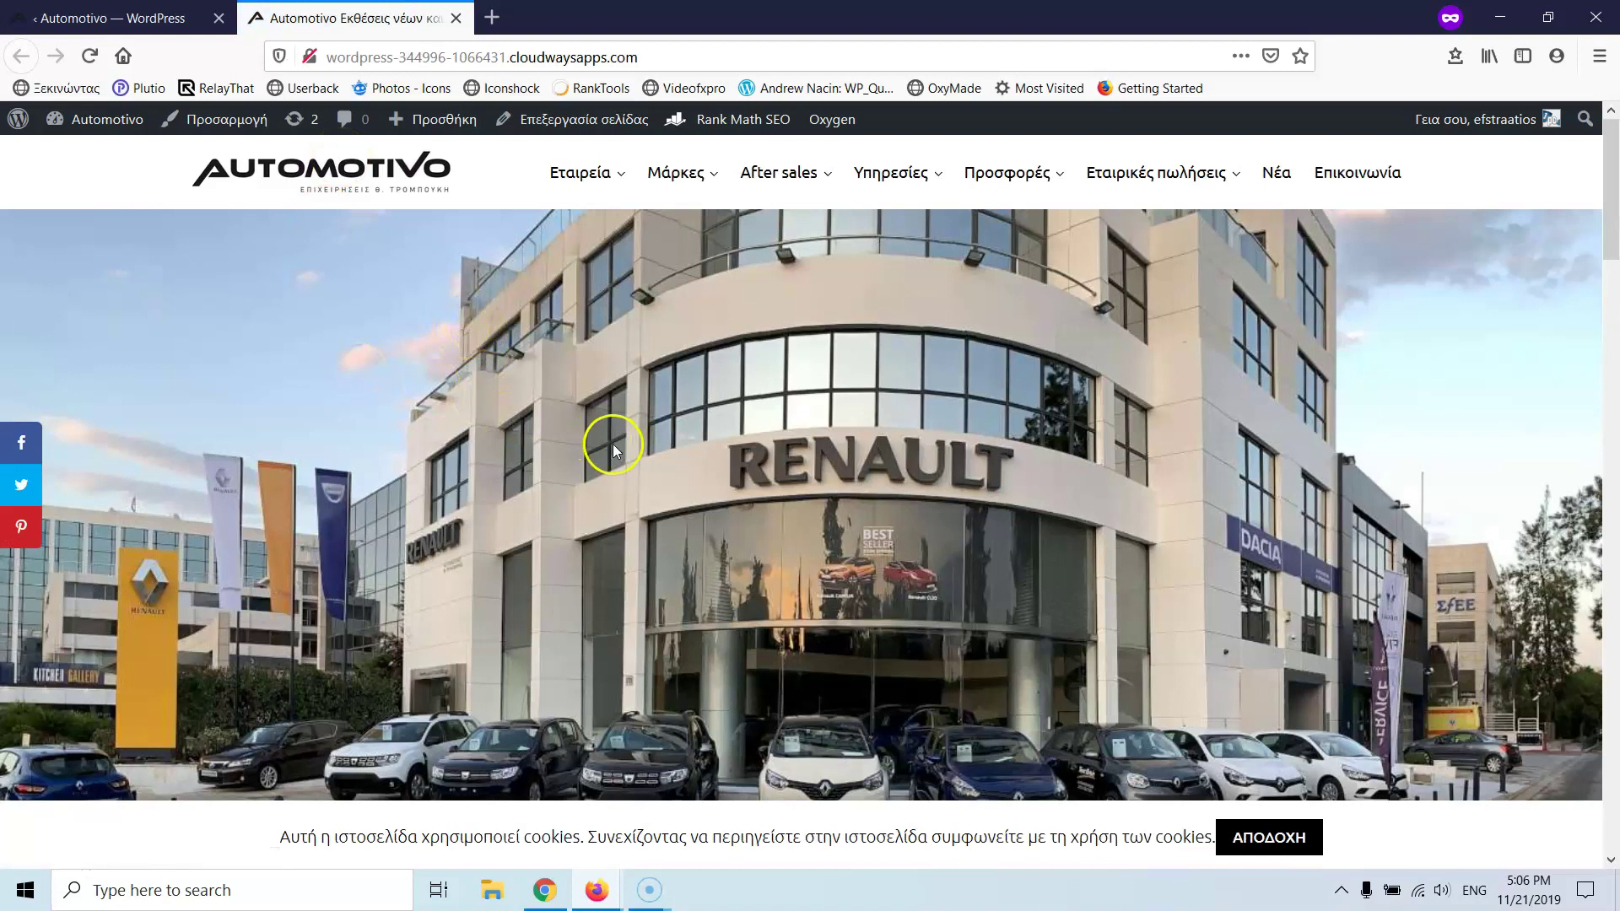
- Select the migrated site's full temporary address and return to the Cloudways window
scroll(613, 444, "down", 5)
scroll(612, 447, "down", 5)
scroll(612, 447, "up", 2)
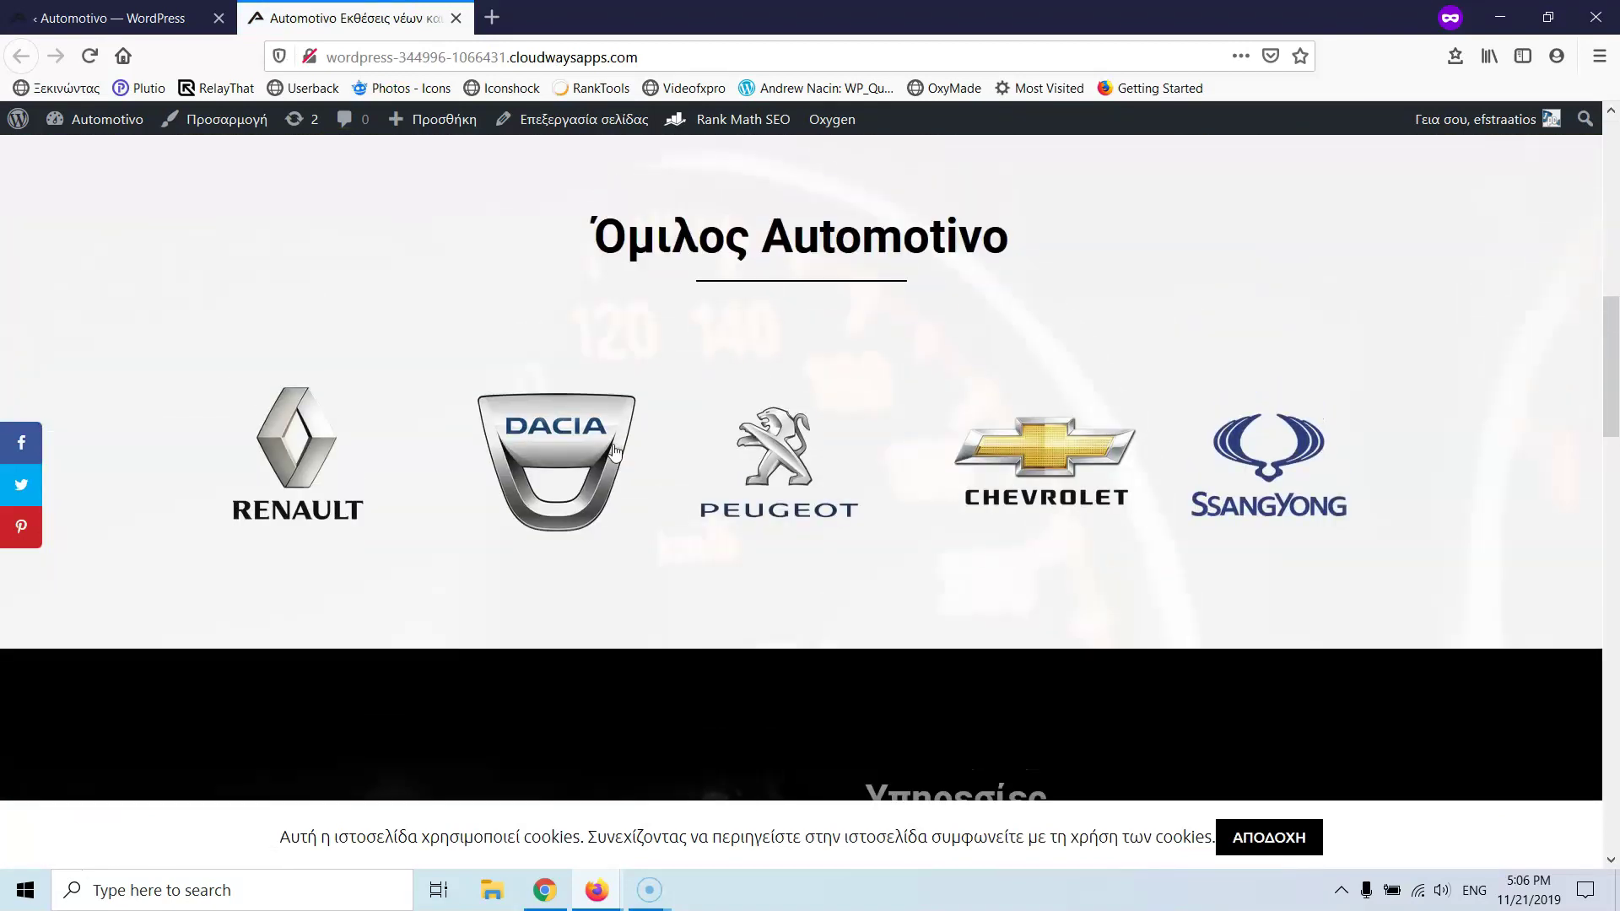
scroll(612, 447, "down", 5)
scroll(614, 453, "down", 5)
scroll(613, 443, "up", 6)
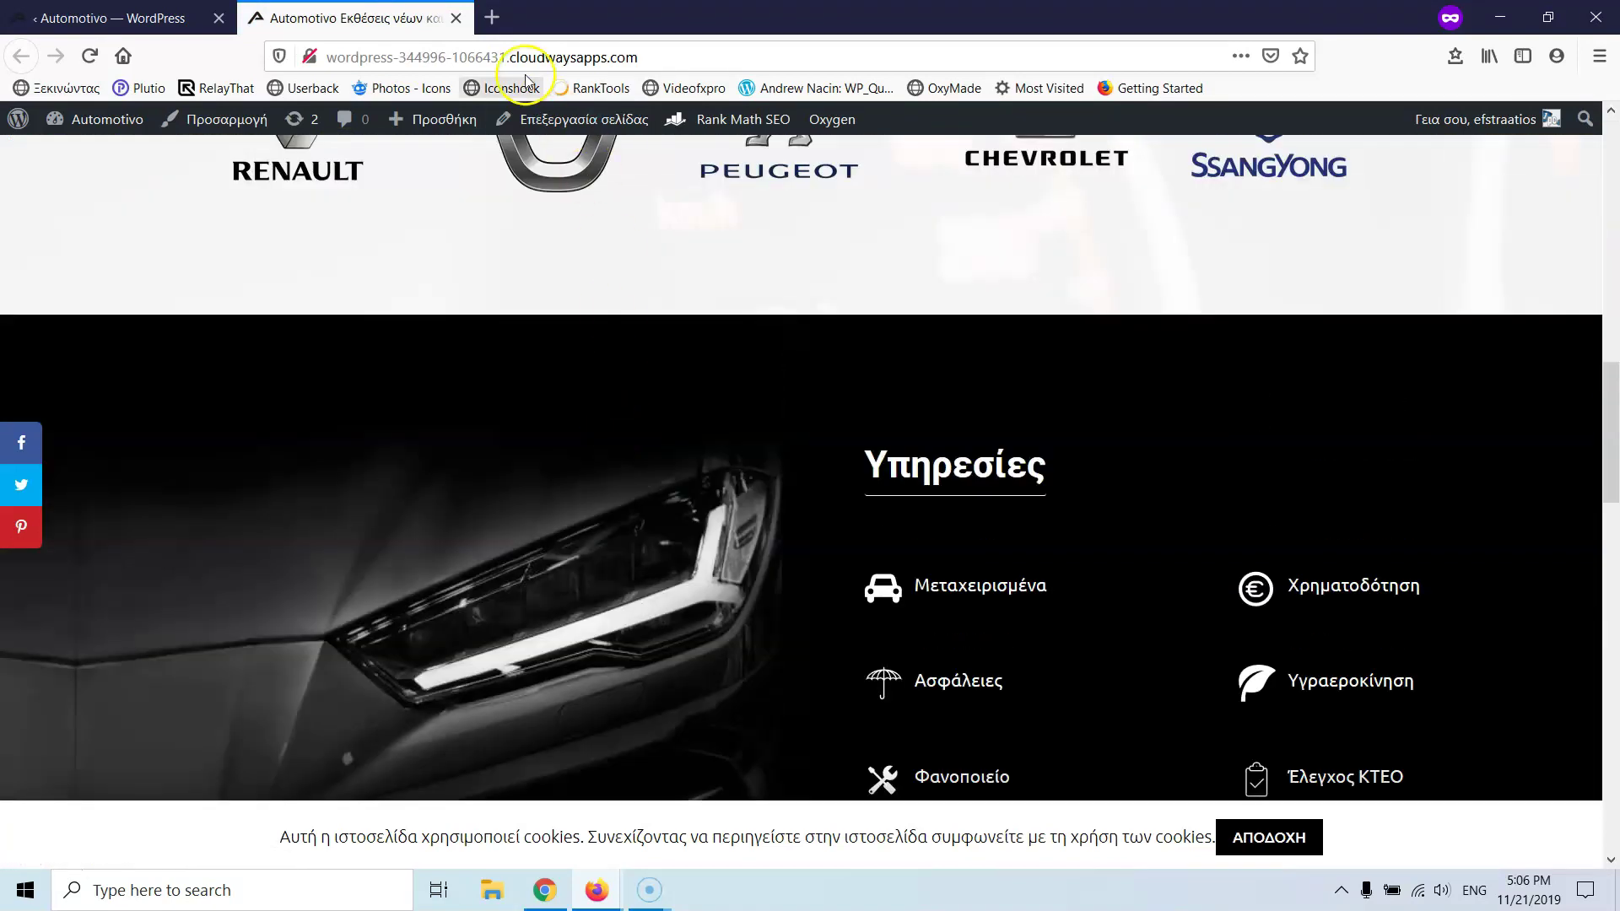
left_click(647, 56)
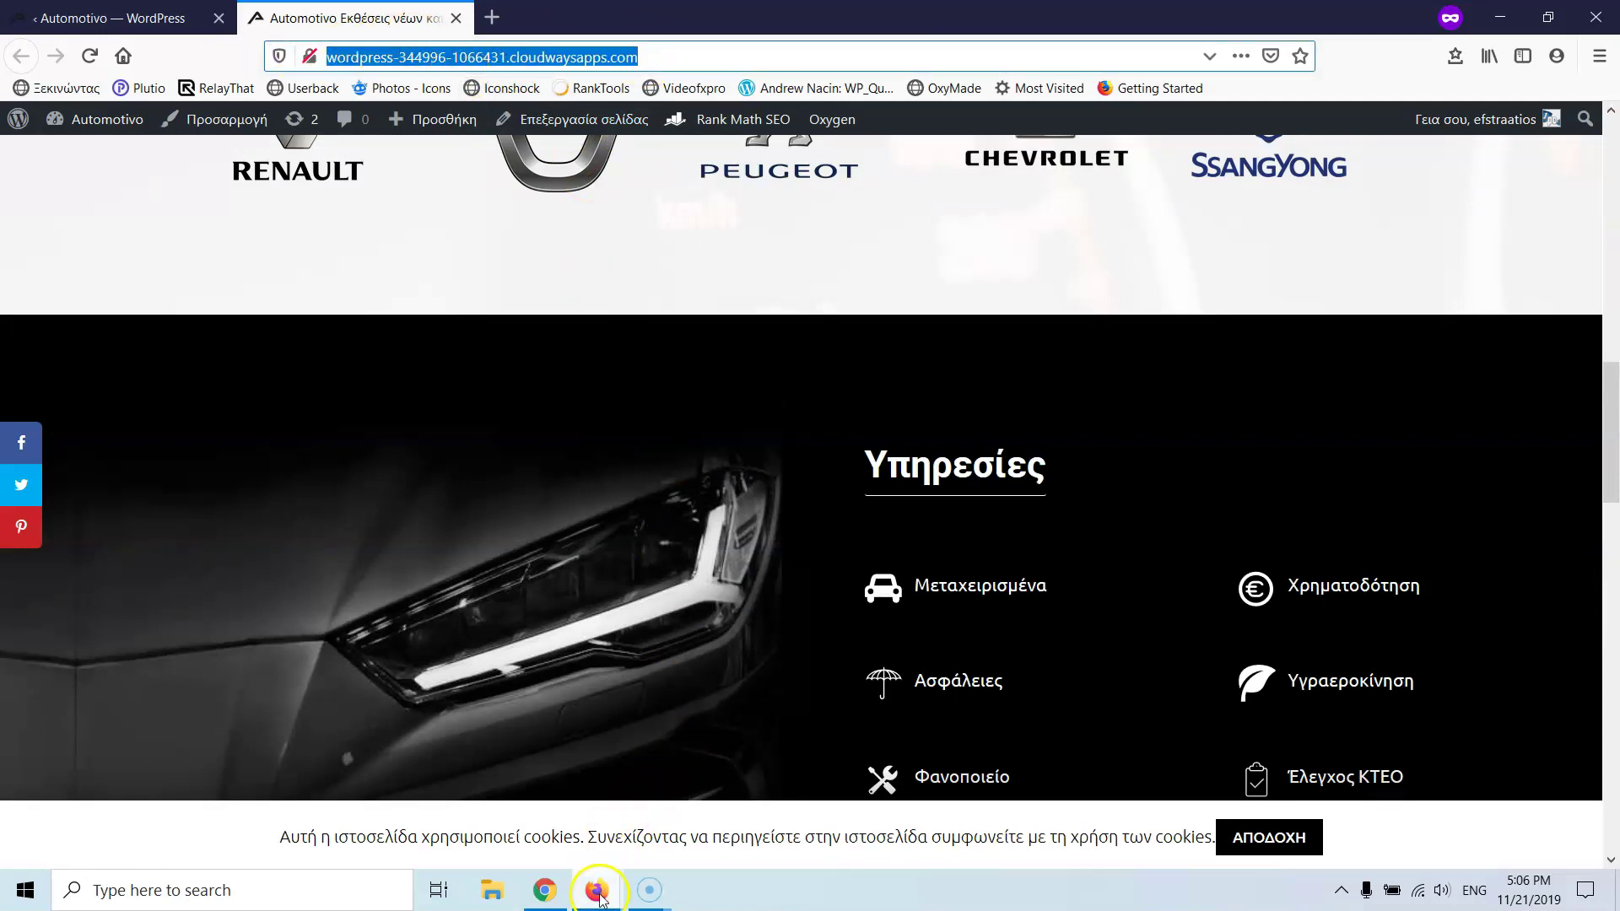
mouse_move(598, 896)
left_click(560, 824)
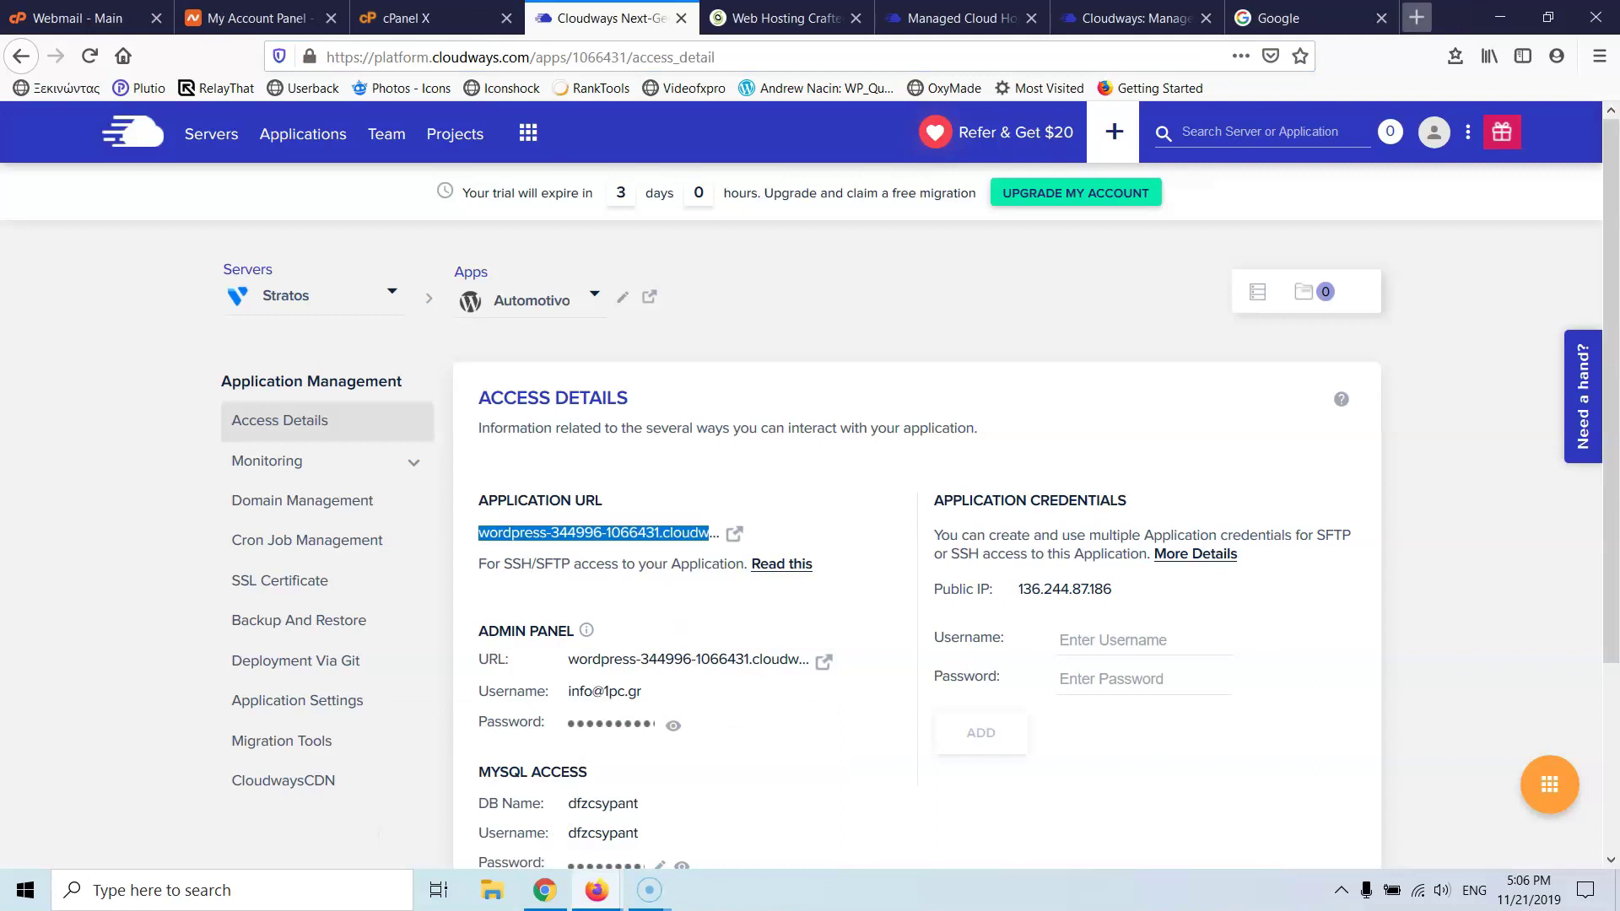
- Load gtmetrix.com in both the Google tab and the Cloudways homepage tab
left_click(1278, 18)
left_click(983, 58)
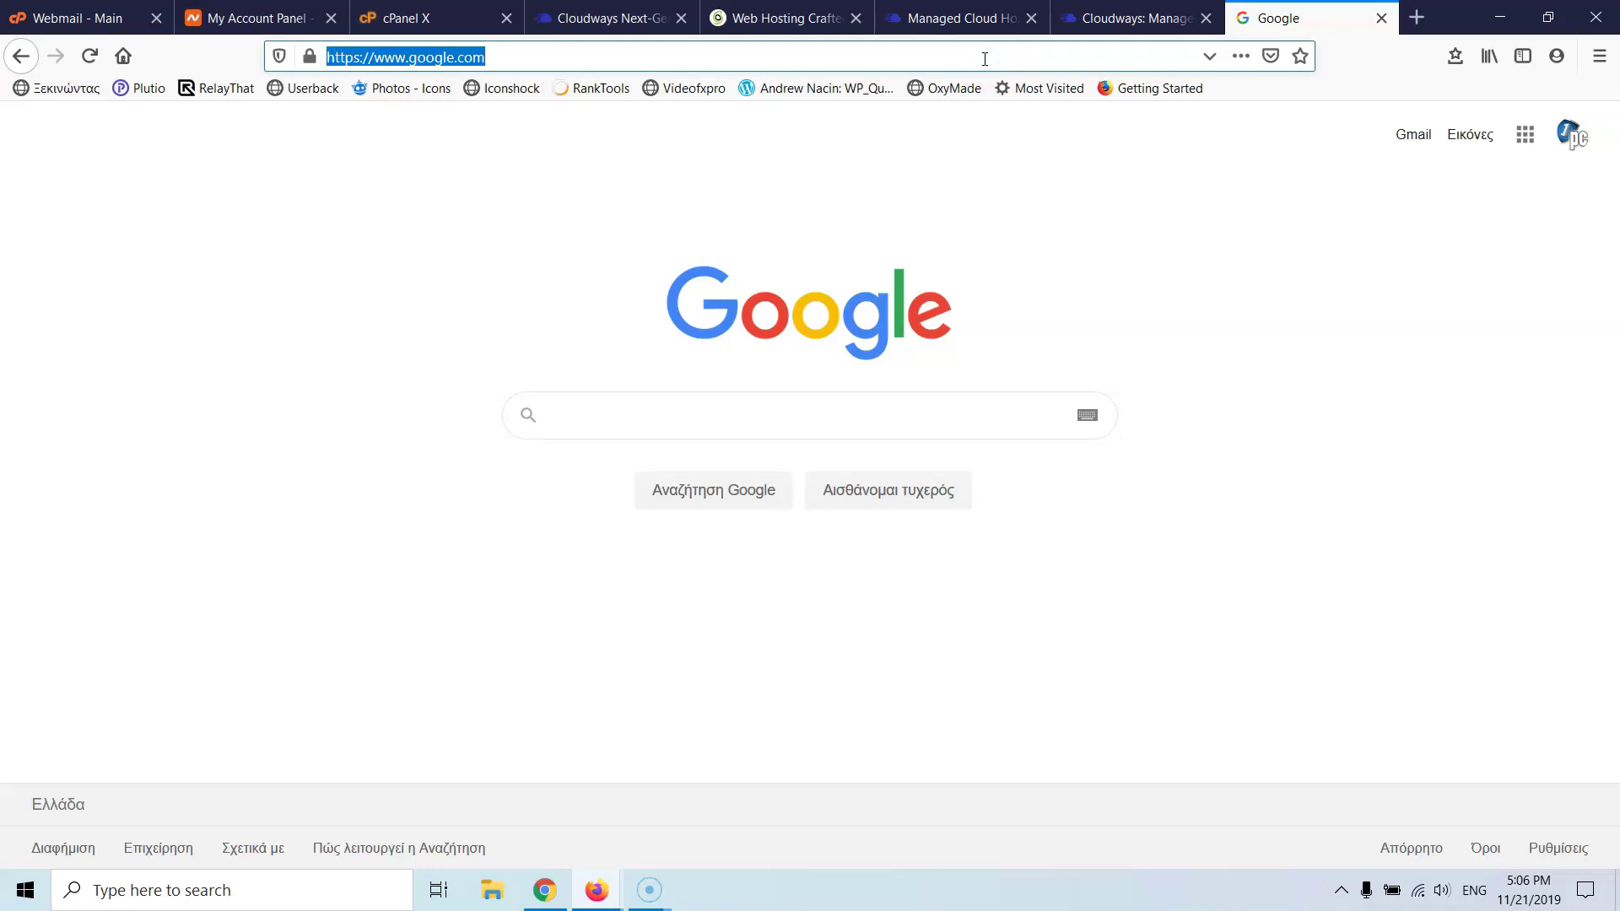
type("gtmetrix.com/")
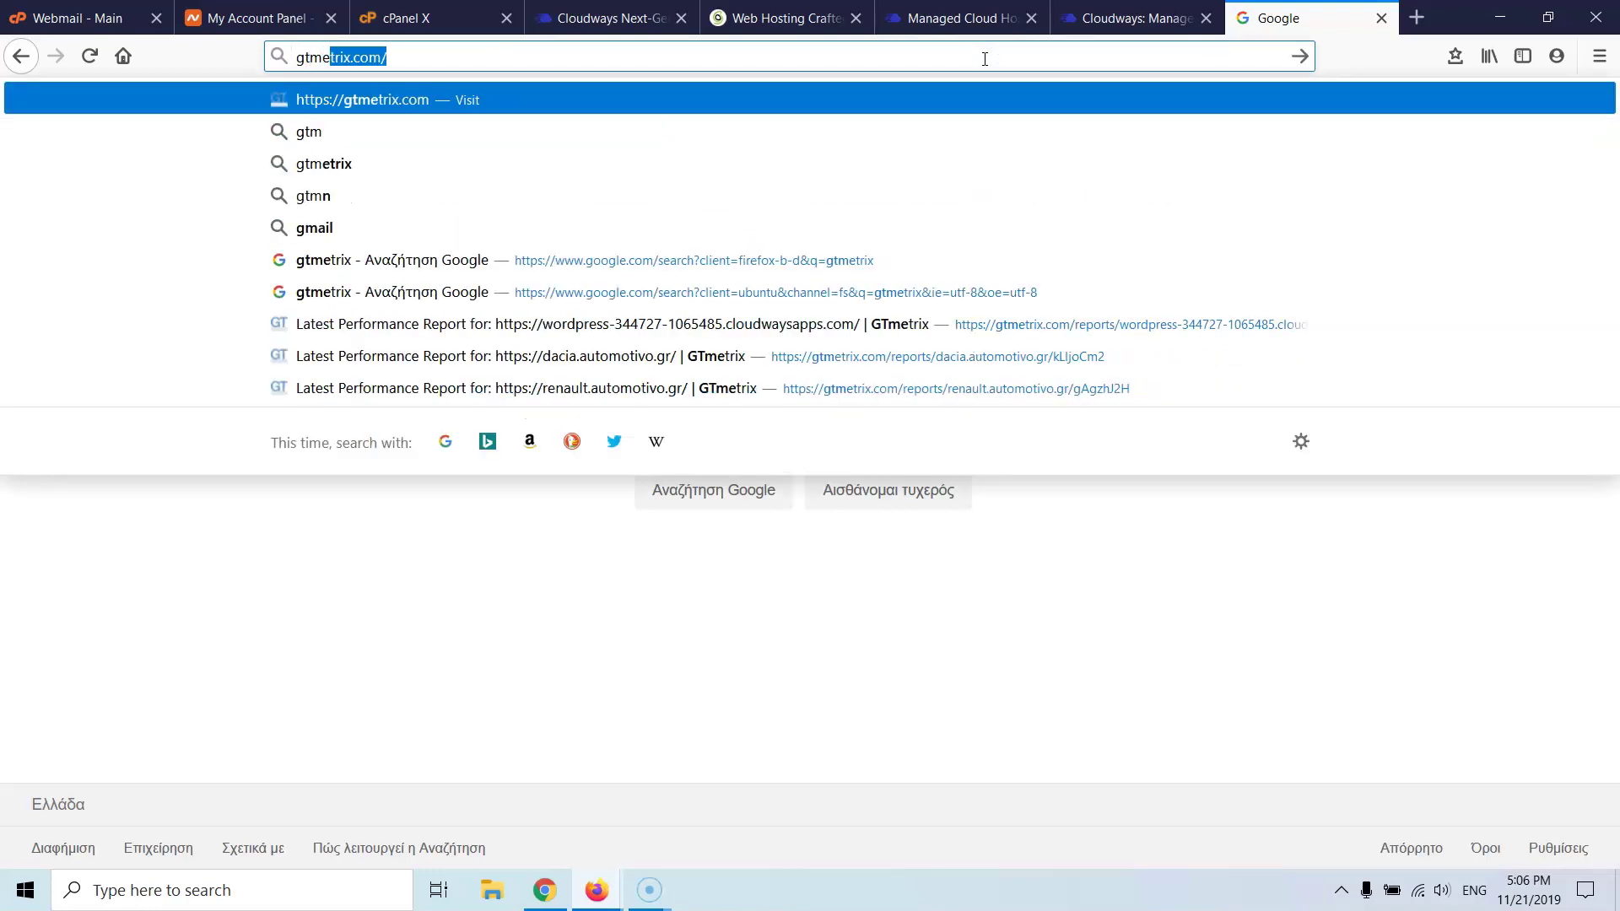
key("Return")
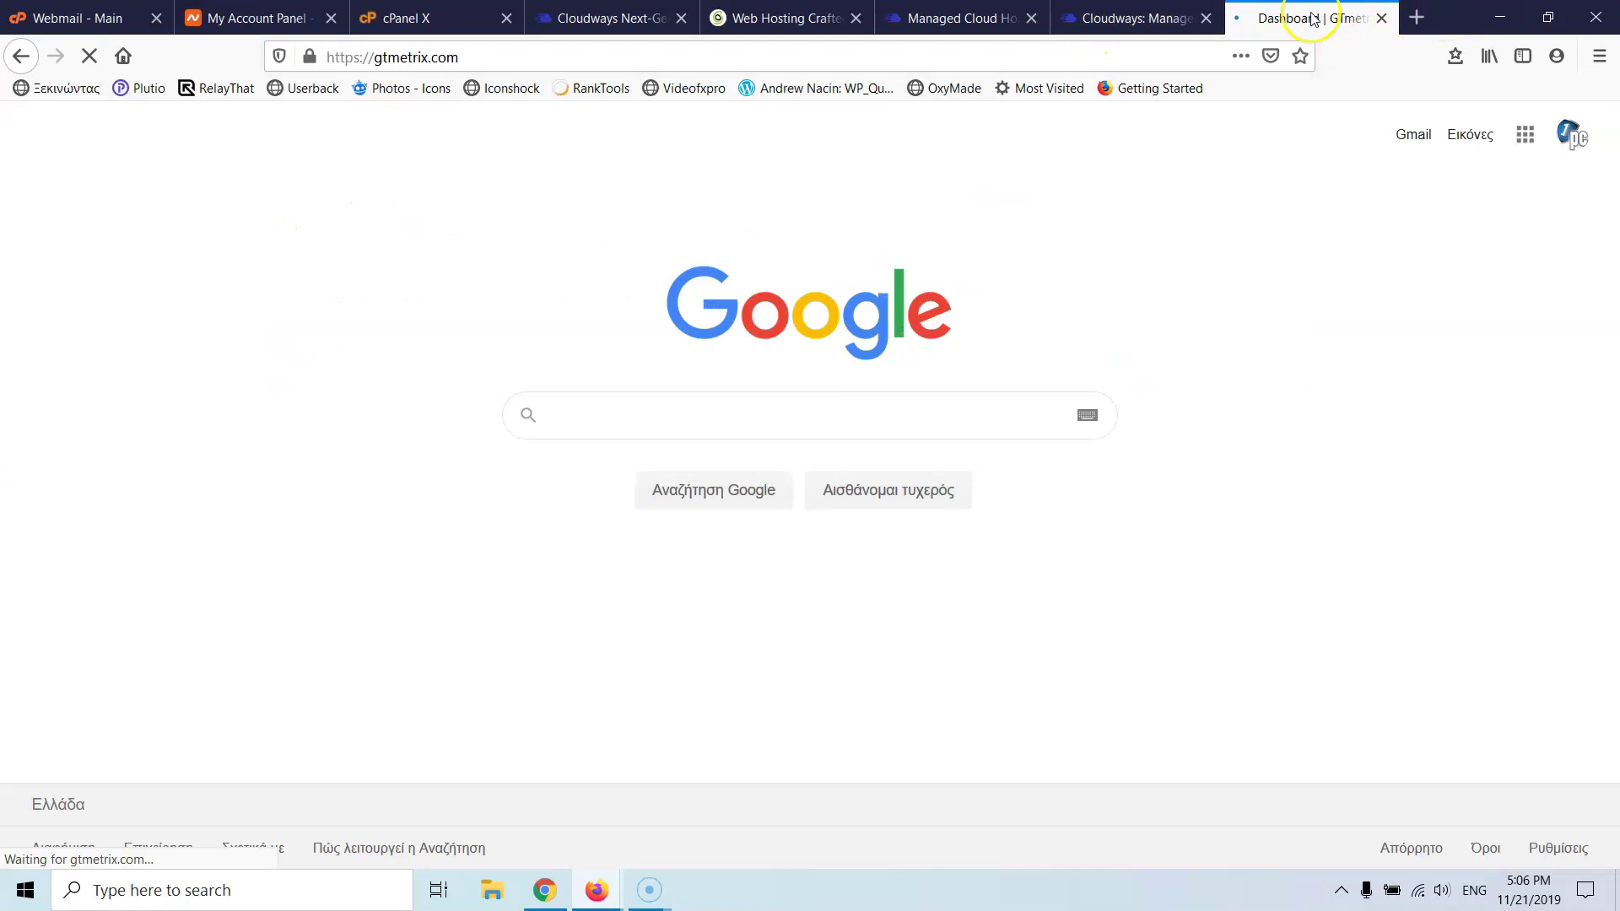
left_click(1154, 22)
left_click(1054, 52)
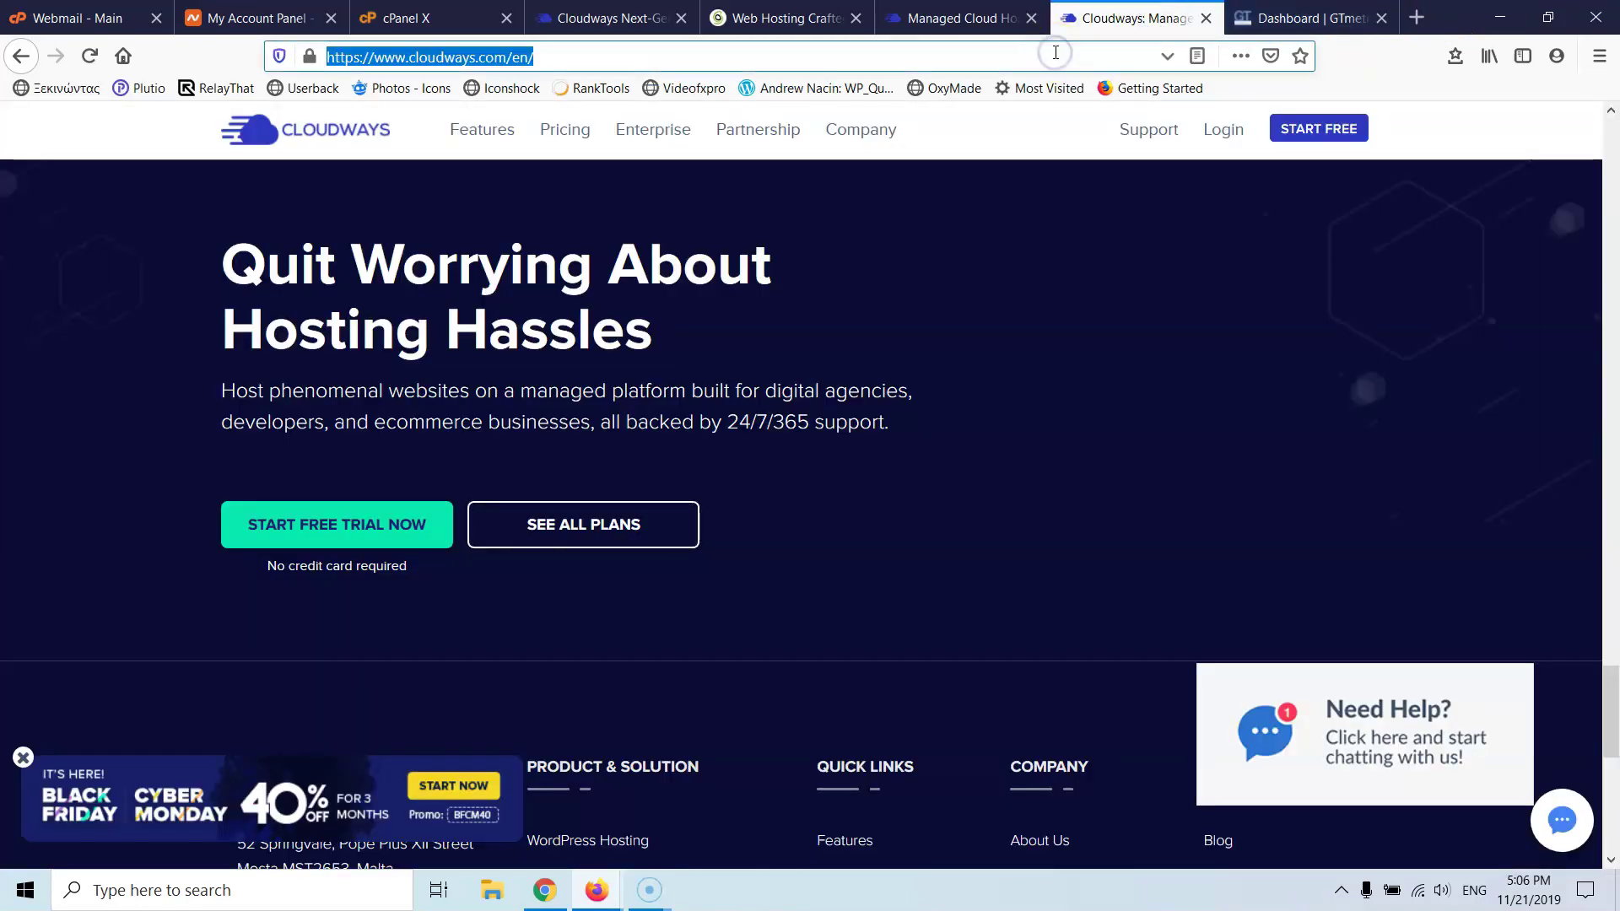
type("gtmetrix.com")
key("Return")
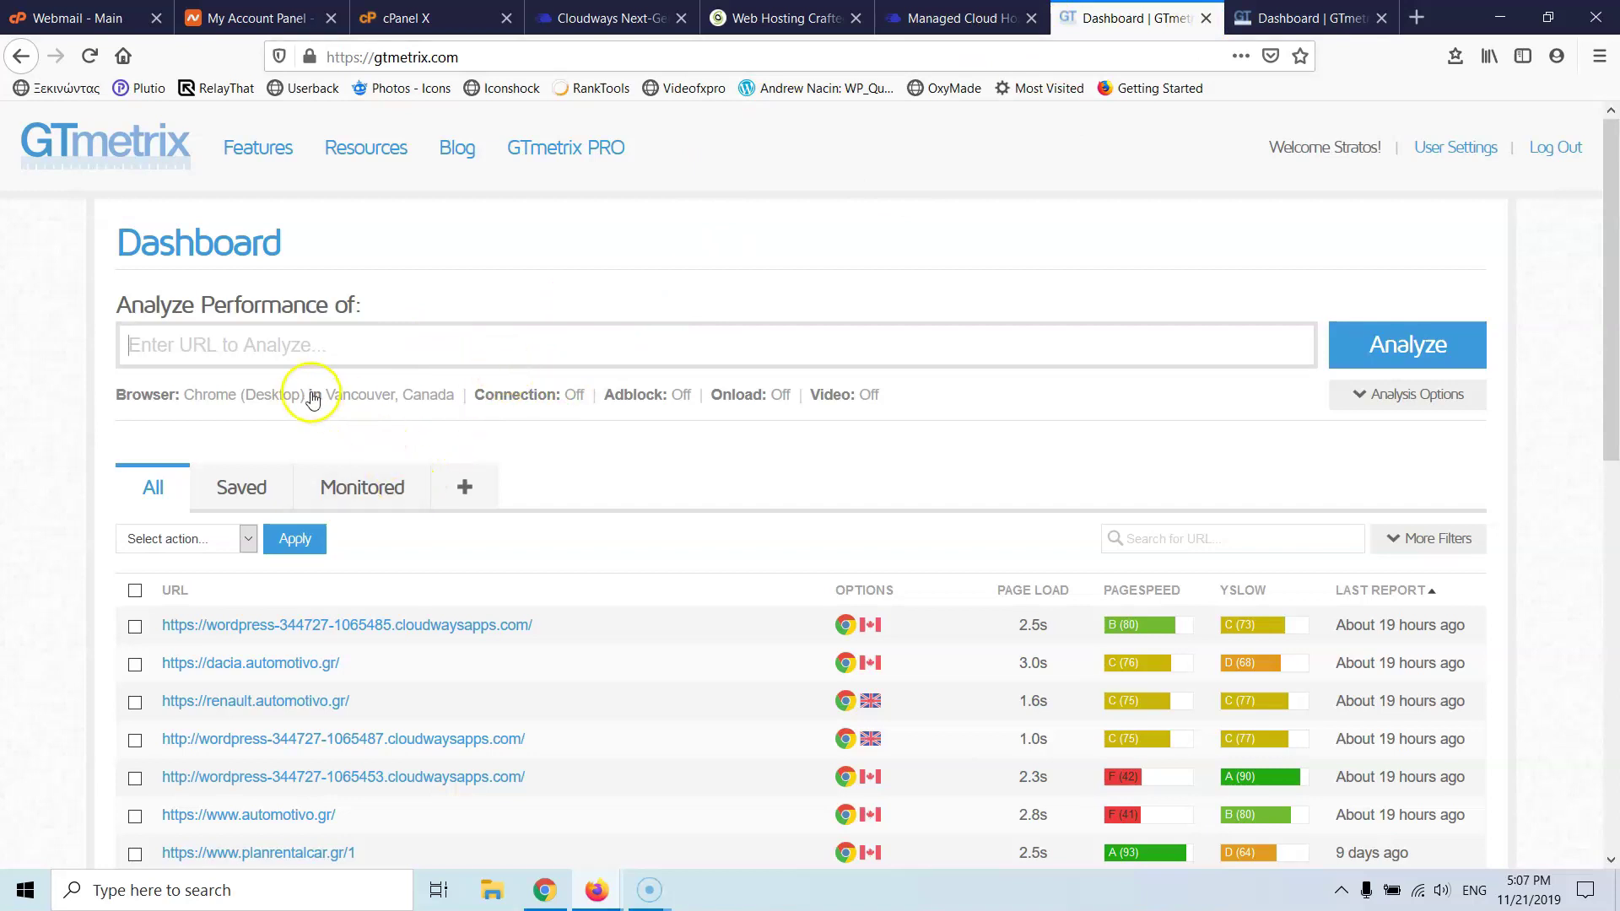
- Set the GTmetrix test location to London, UK, then return to Cloudways' Access Details
left_click(360, 401)
left_click(369, 401)
left_click(375, 402)
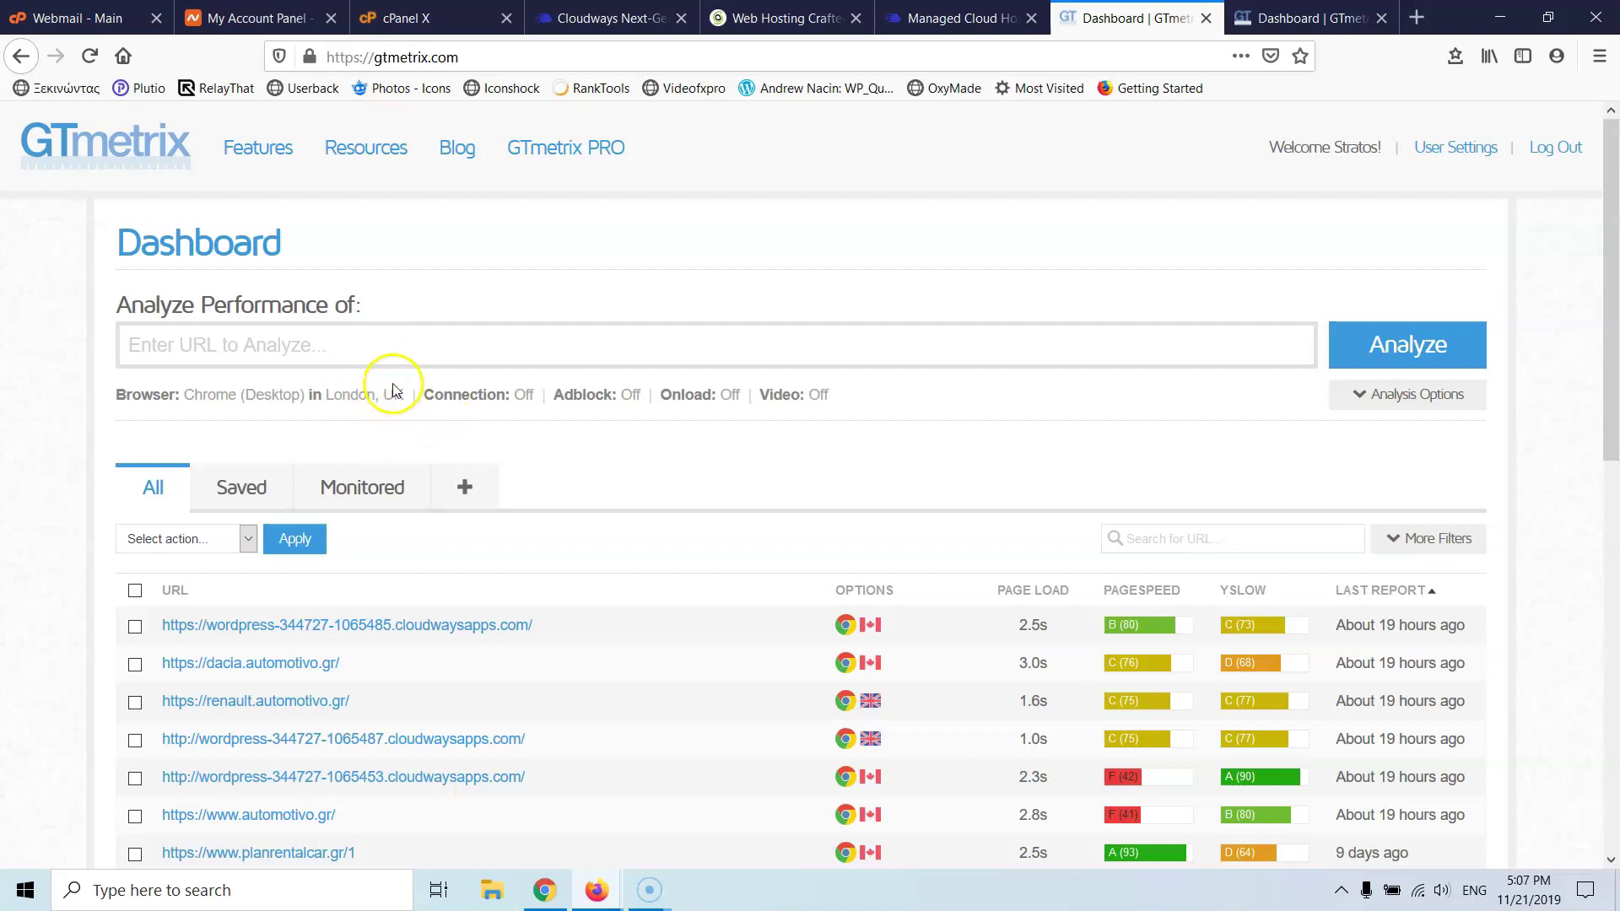
left_click(934, 29)
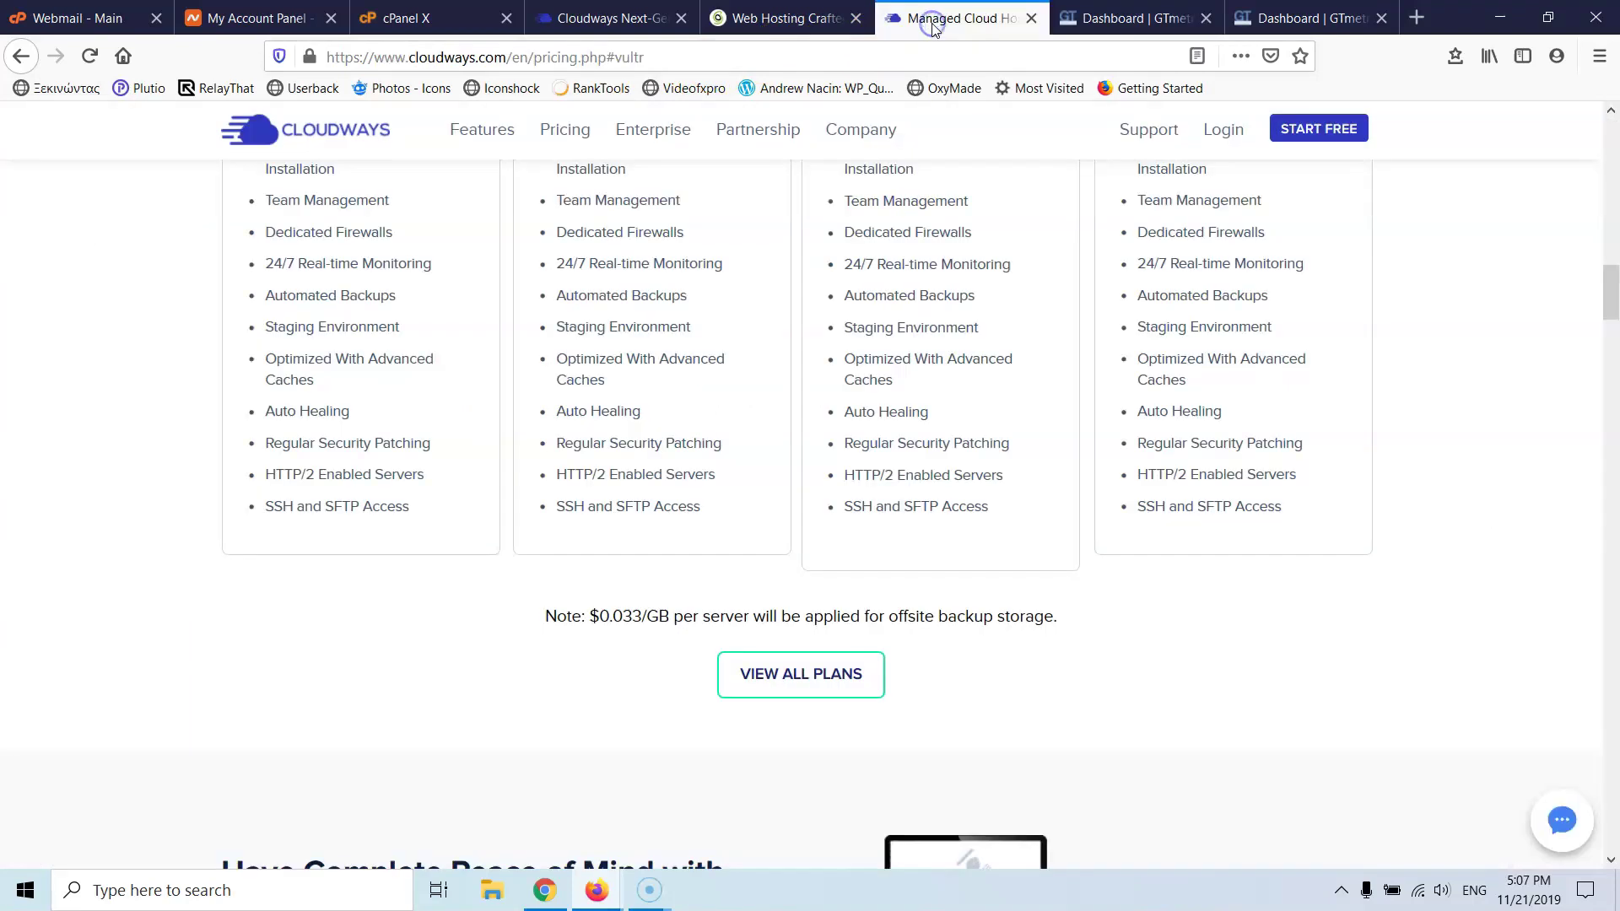
left_click(1100, 23)
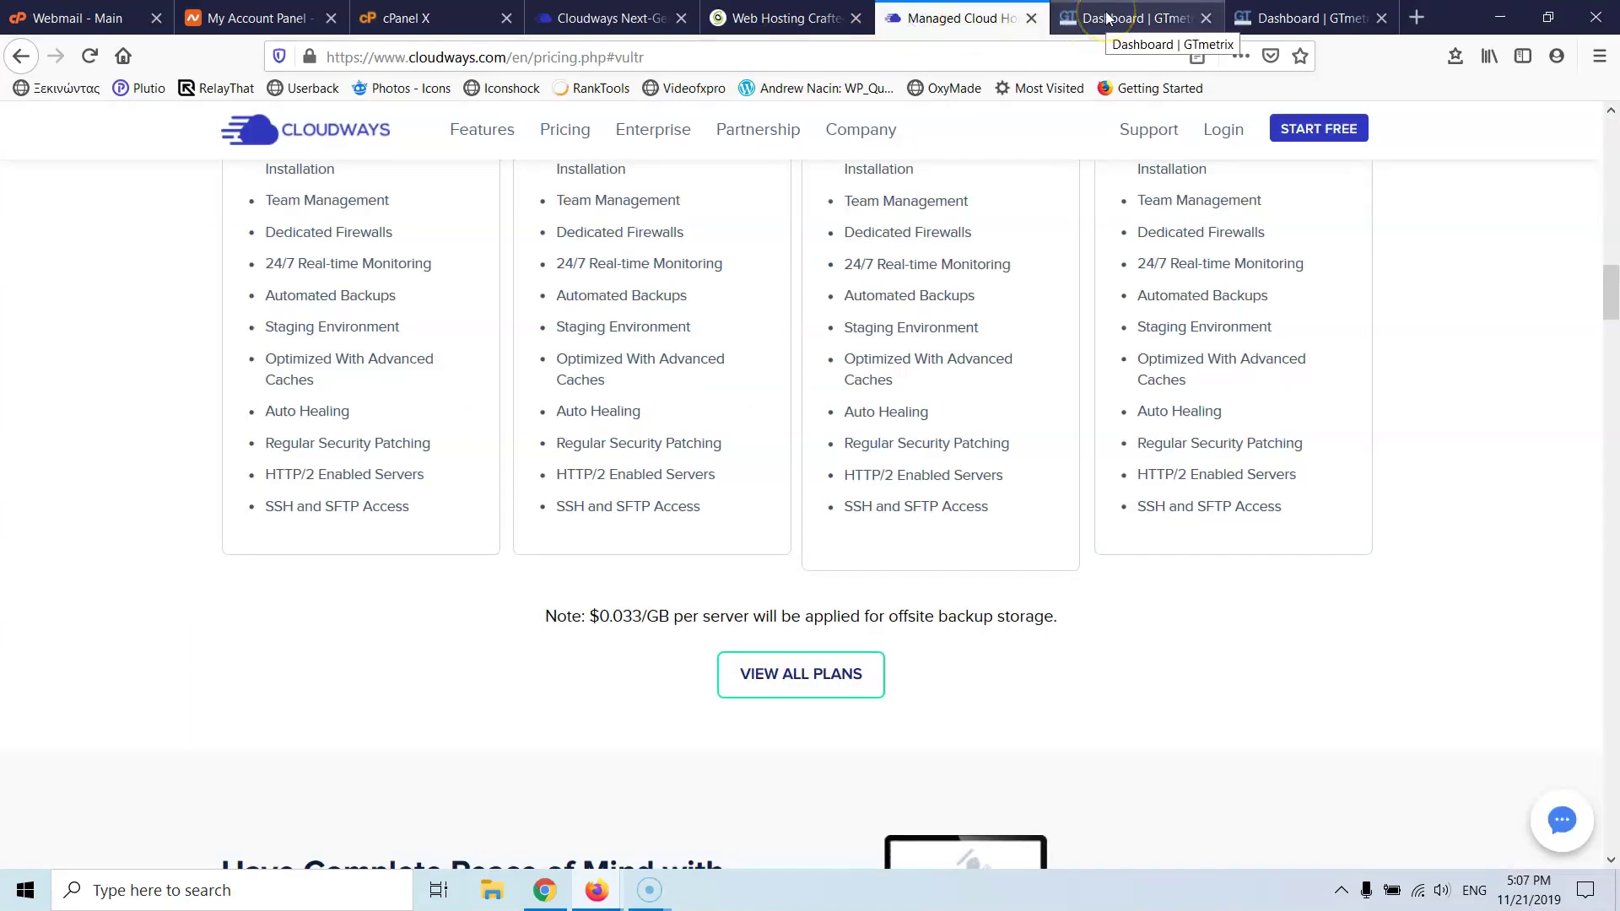
left_click(1108, 17)
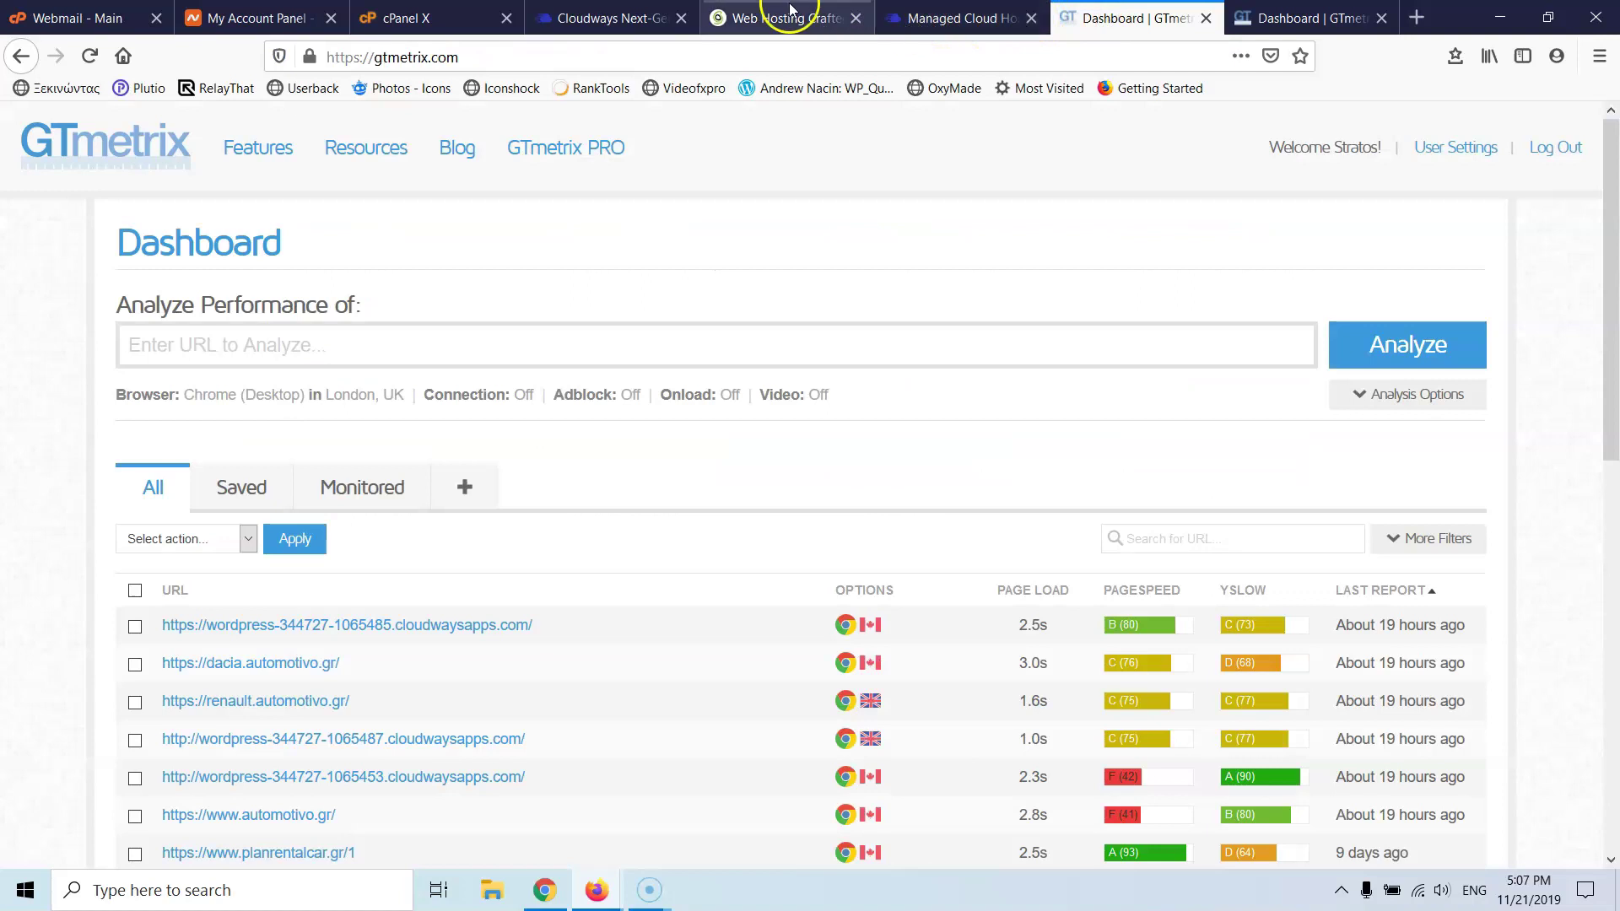
left_click(883, 32)
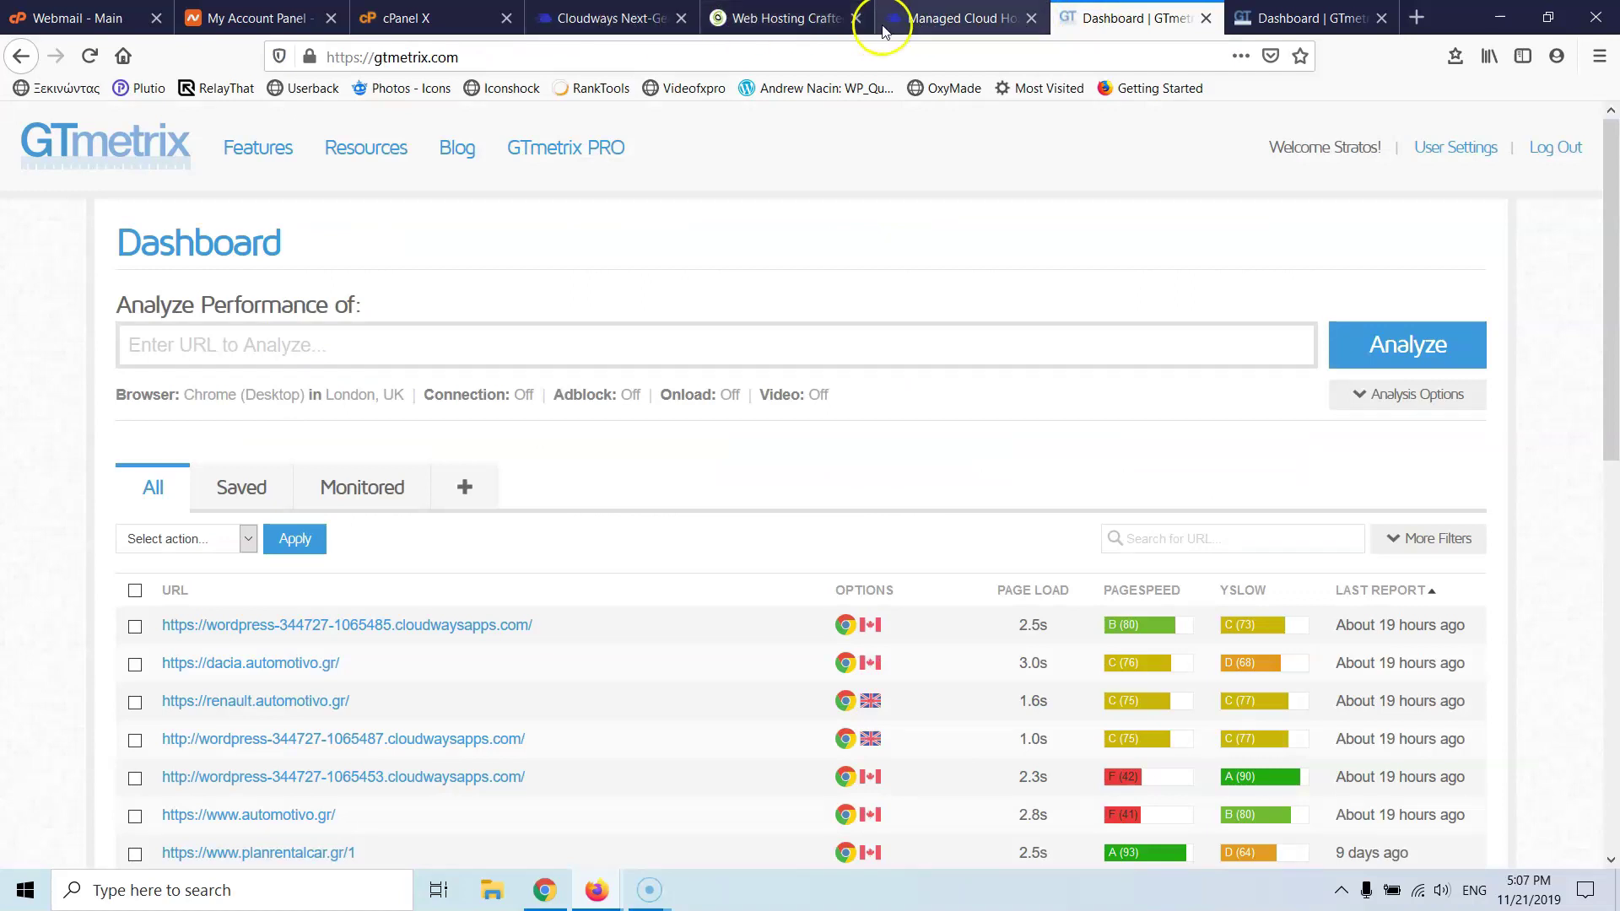
left_click(932, 32)
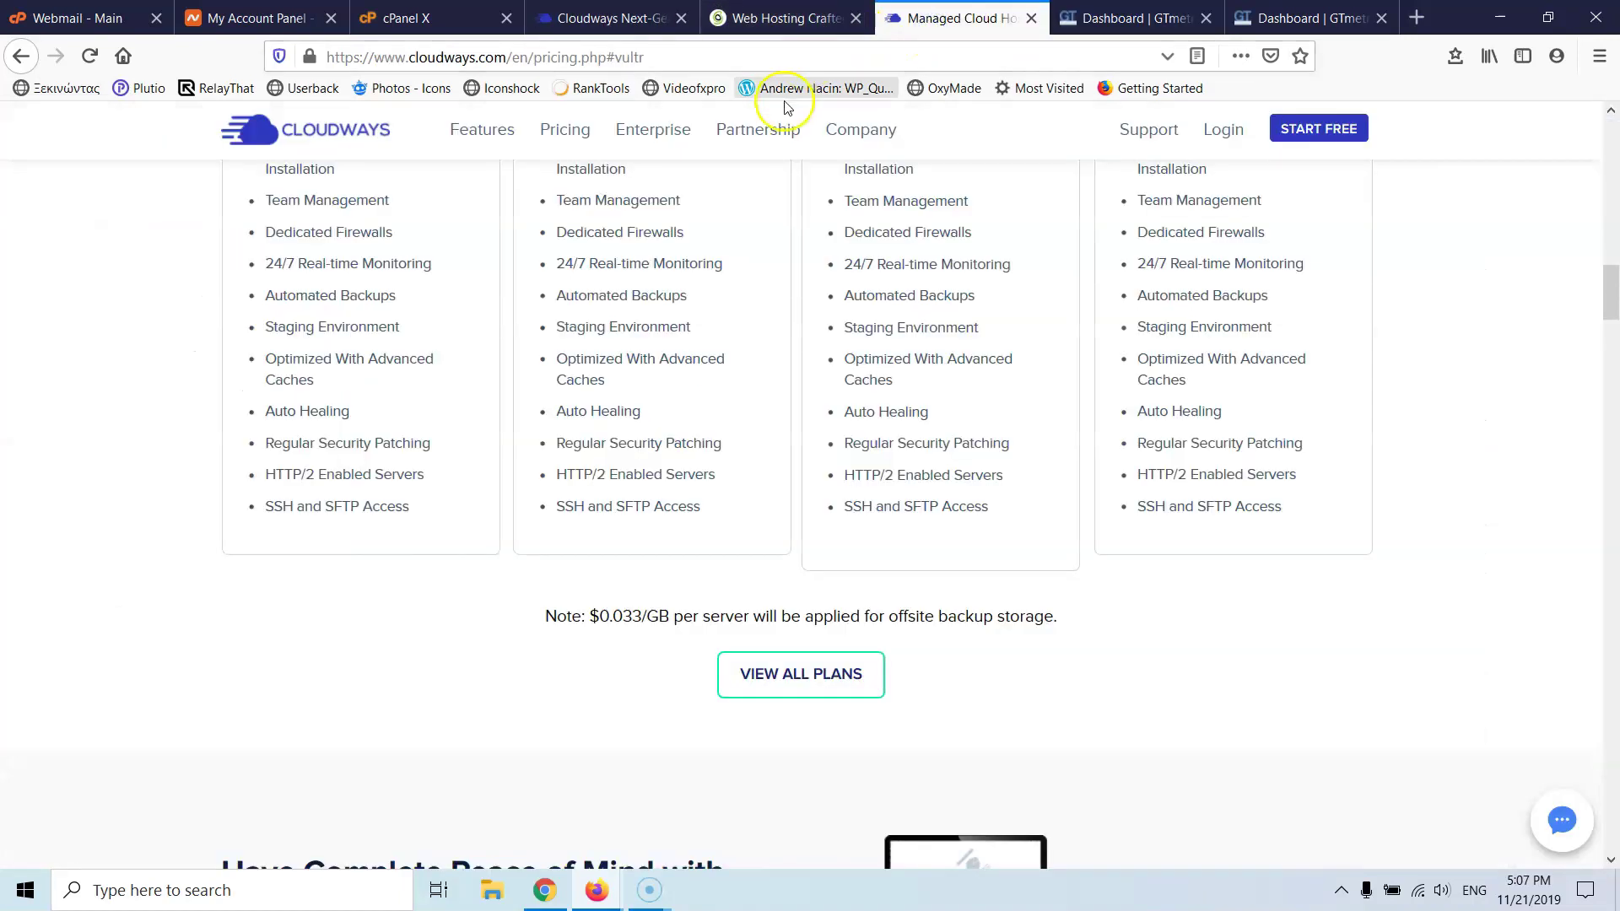
scroll(785, 108, "up", 15)
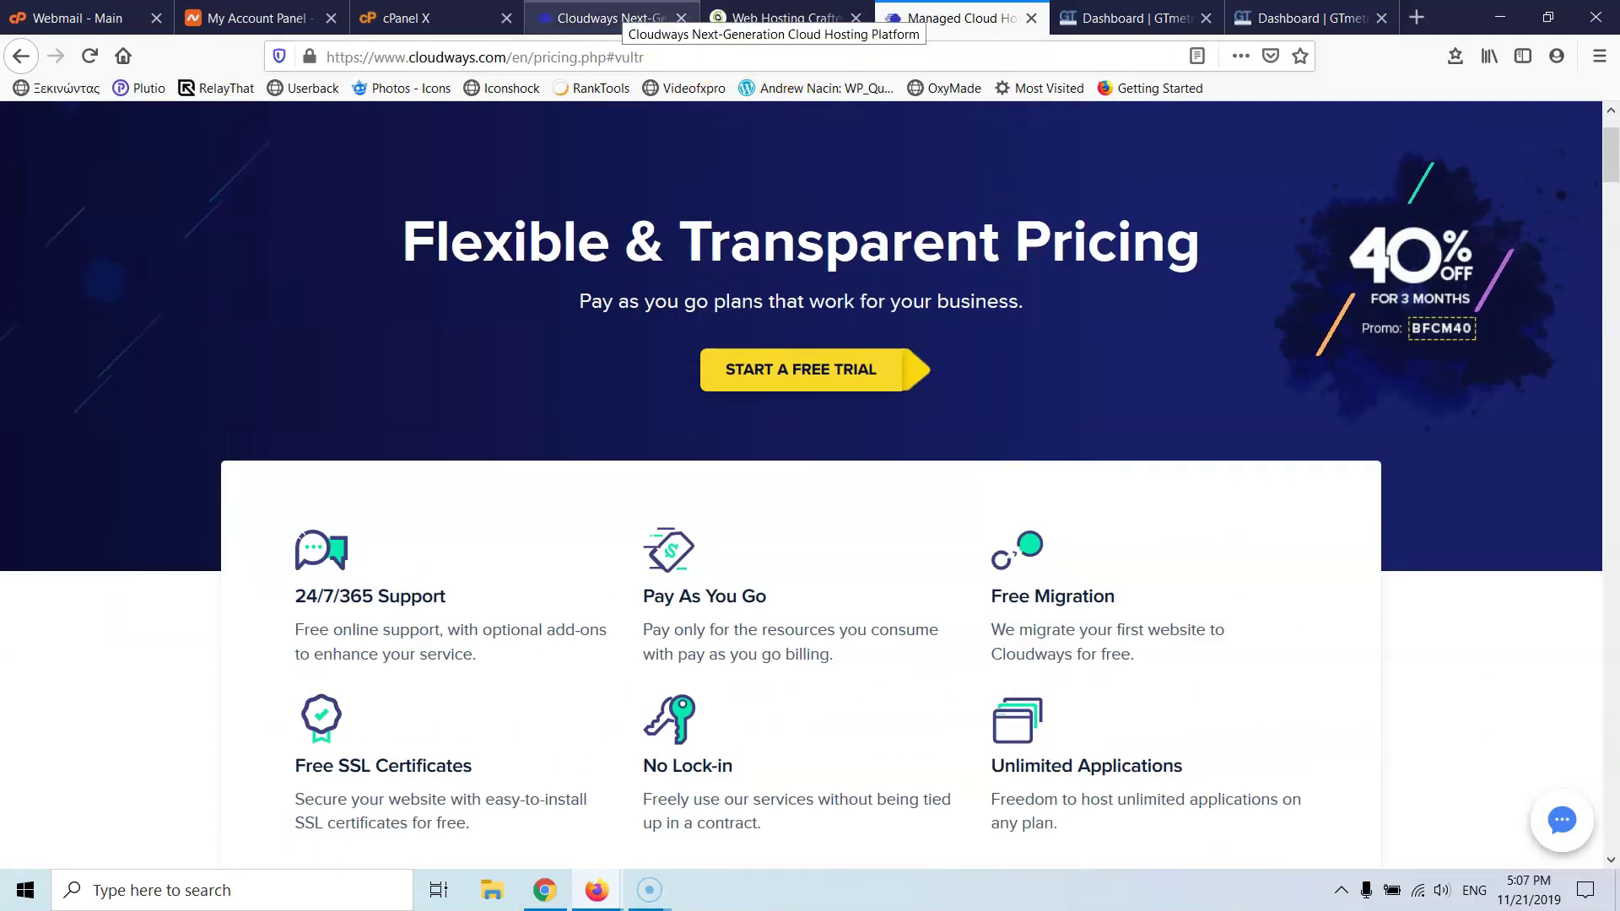
left_click(625, 14)
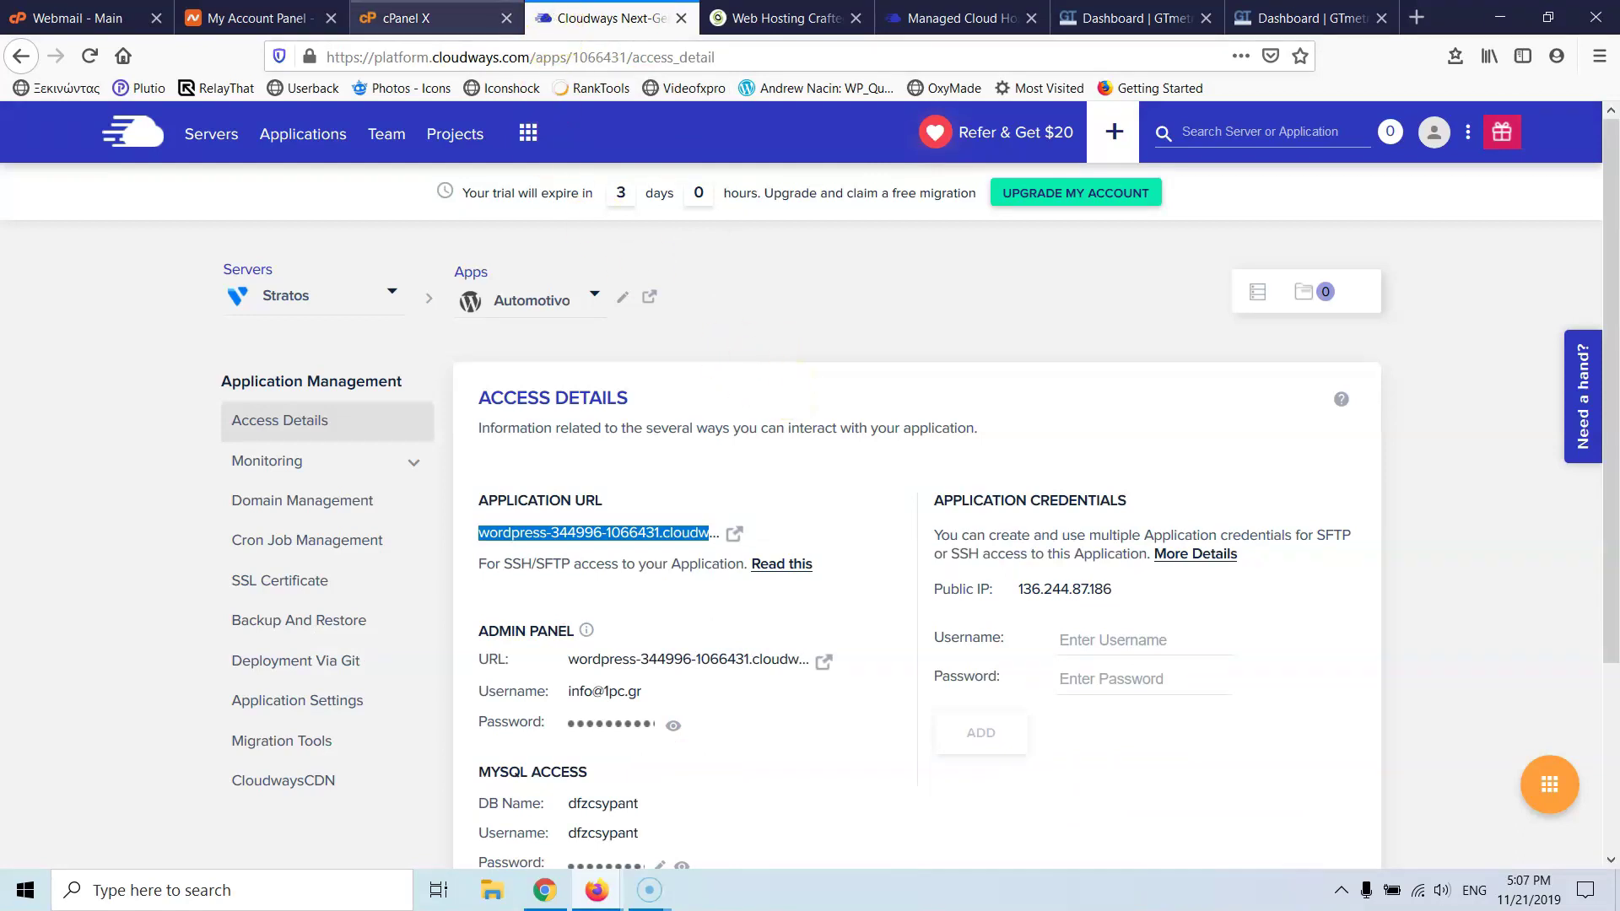
left_click(776, 18)
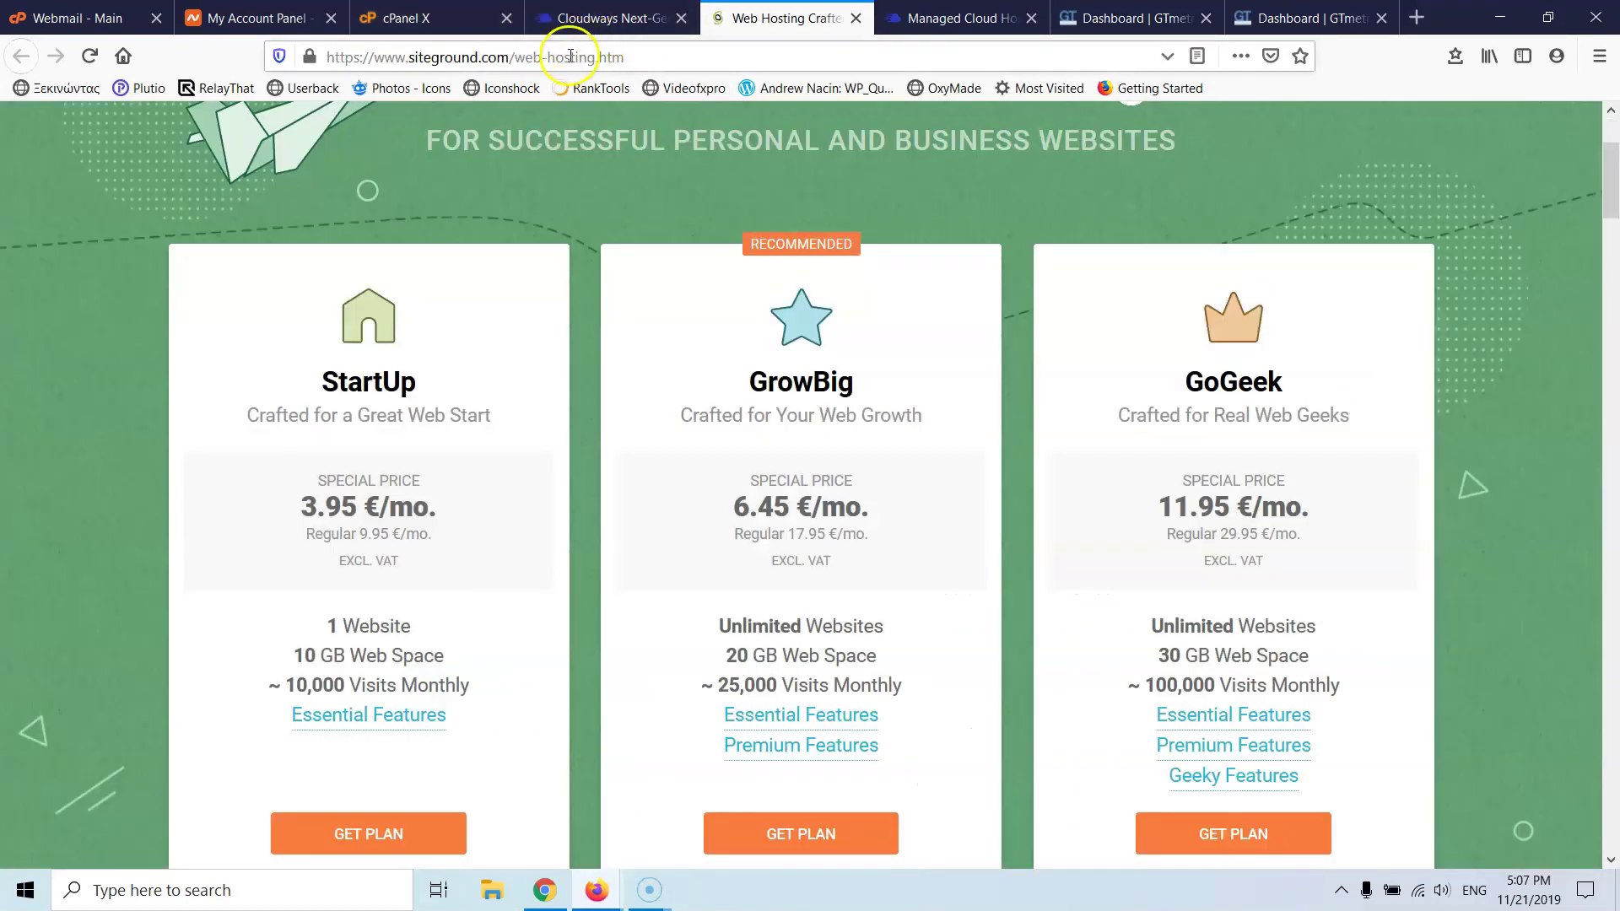
left_click(557, 58)
type("automotivo.gr/")
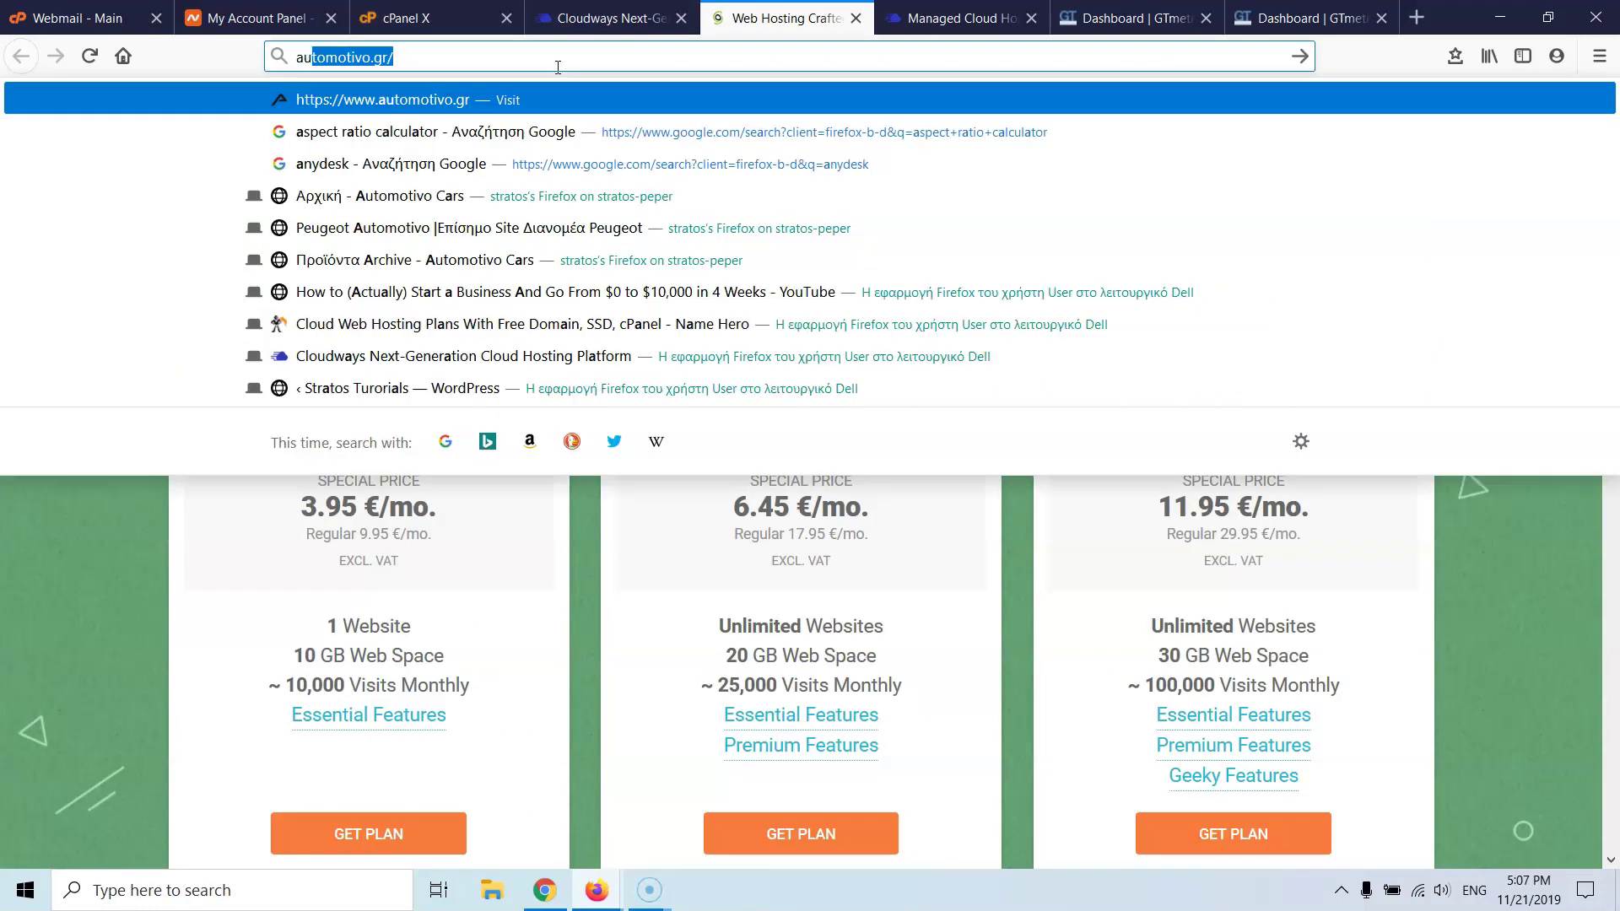
key("Return")
left_click(513, 68)
key("ctrl+c")
left_click(1135, 10)
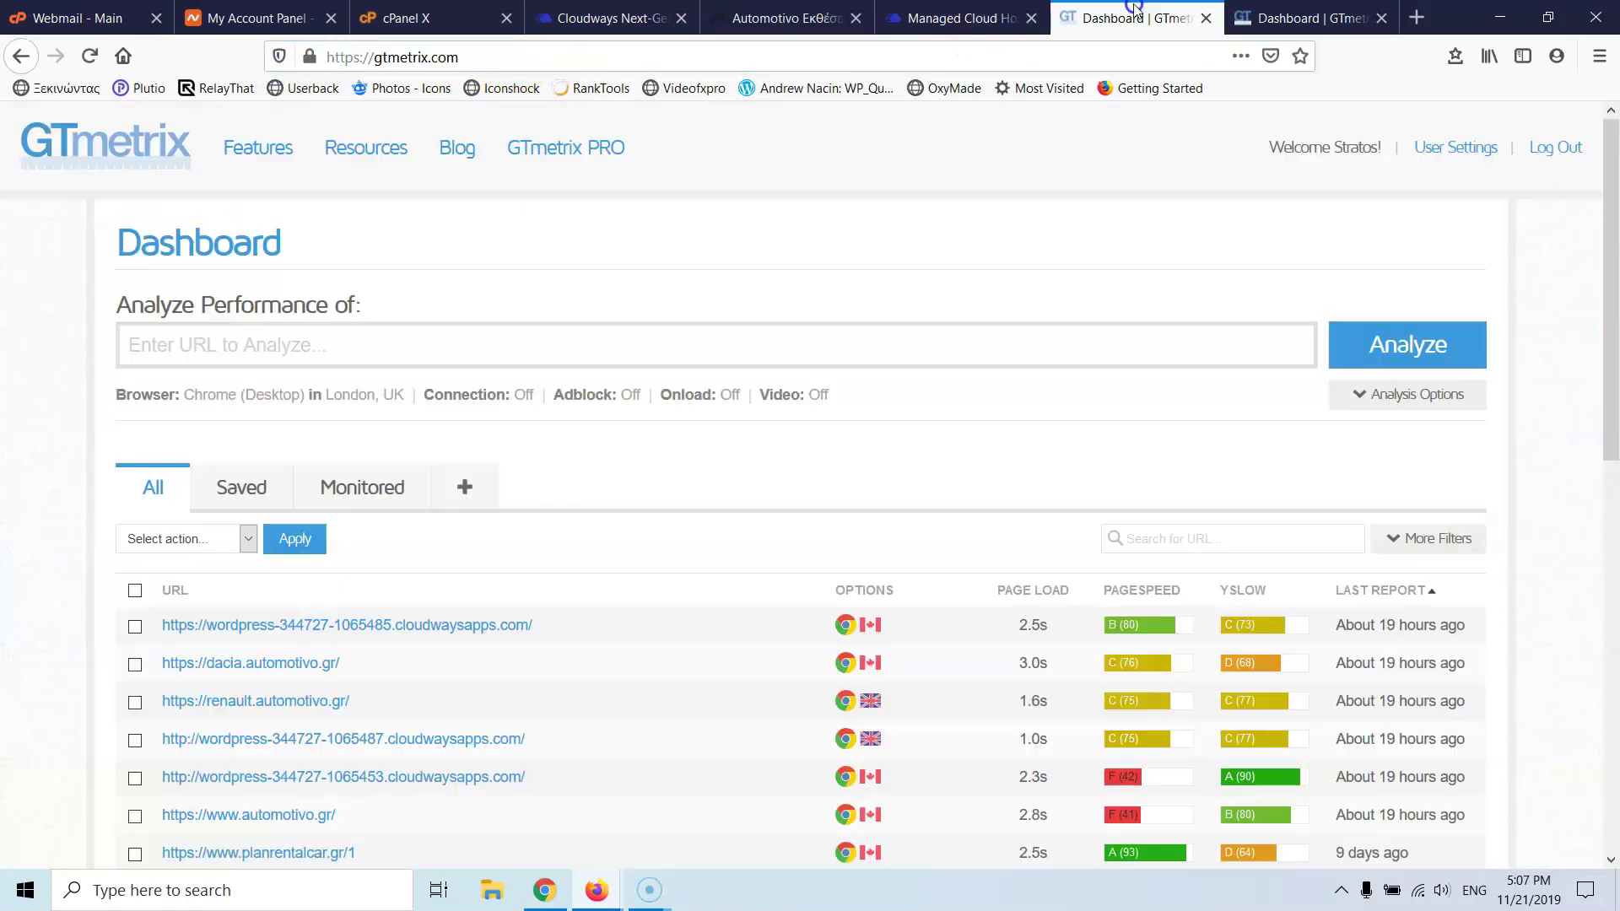
left_click(517, 331)
key("ctrl+v")
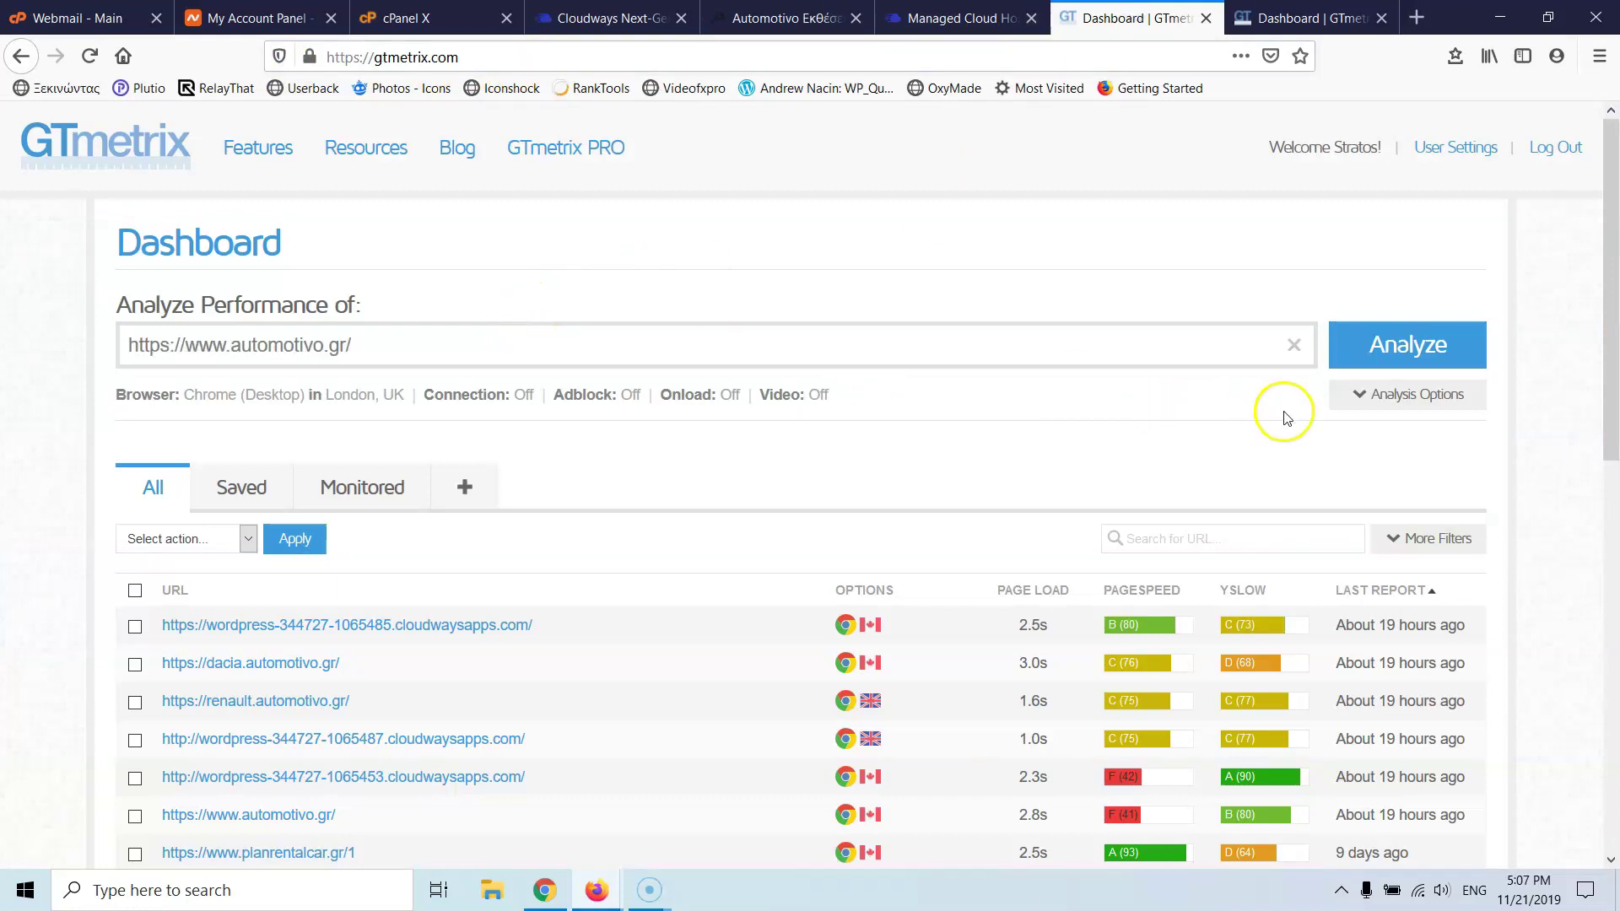
left_click(1356, 344)
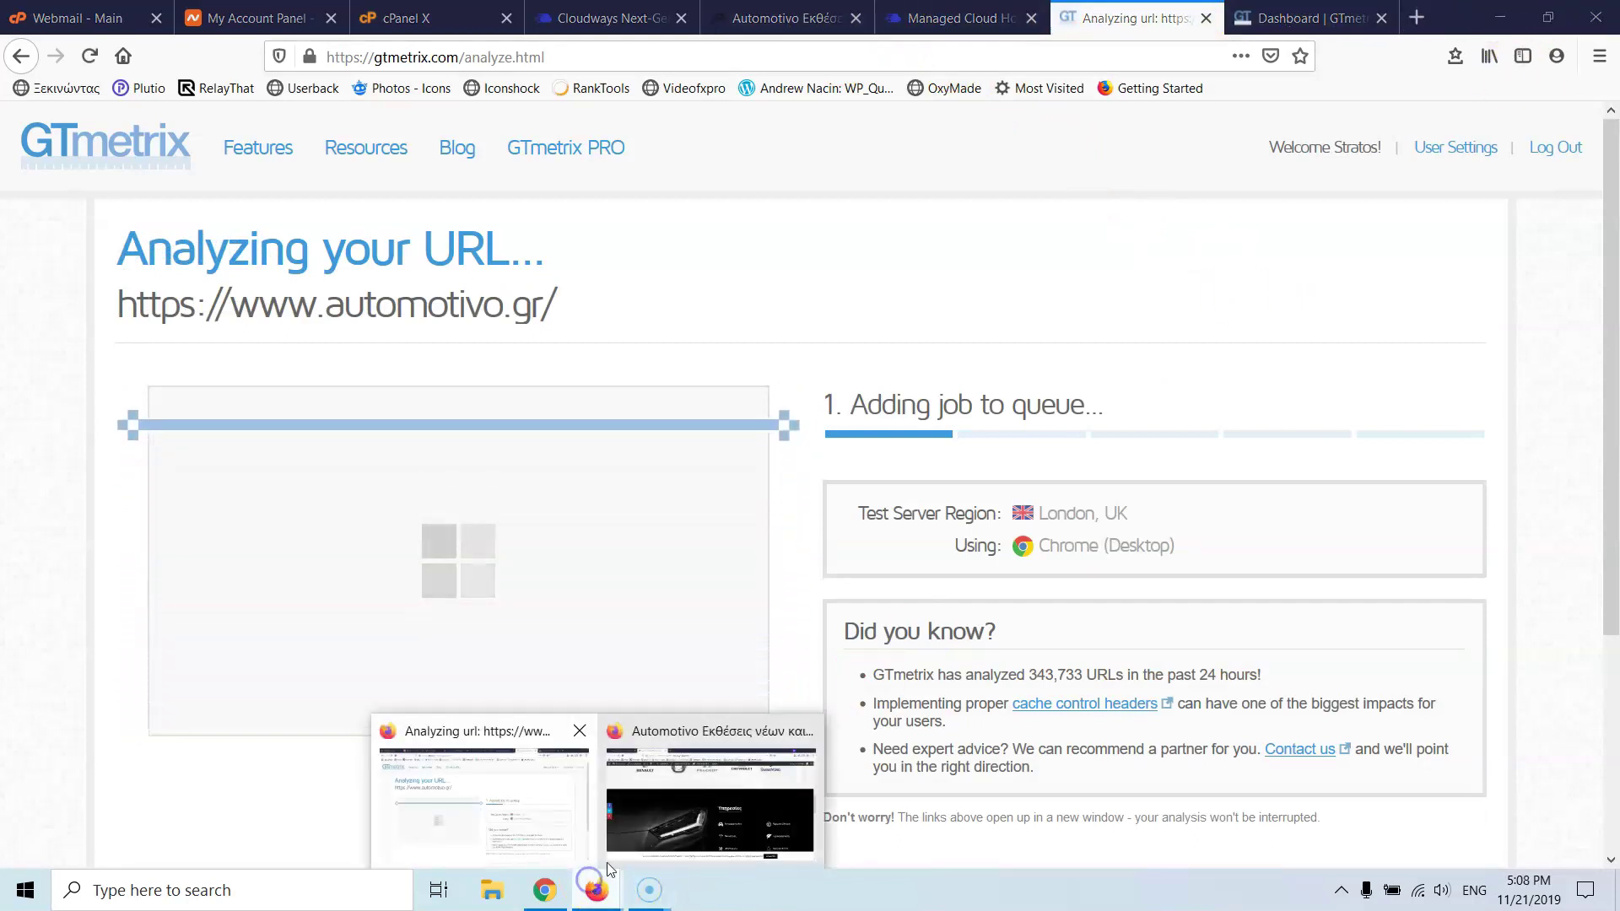
- Start a London, UK GTmetrix test for the Cloudways temporary address in the second tab
left_click(616, 844)
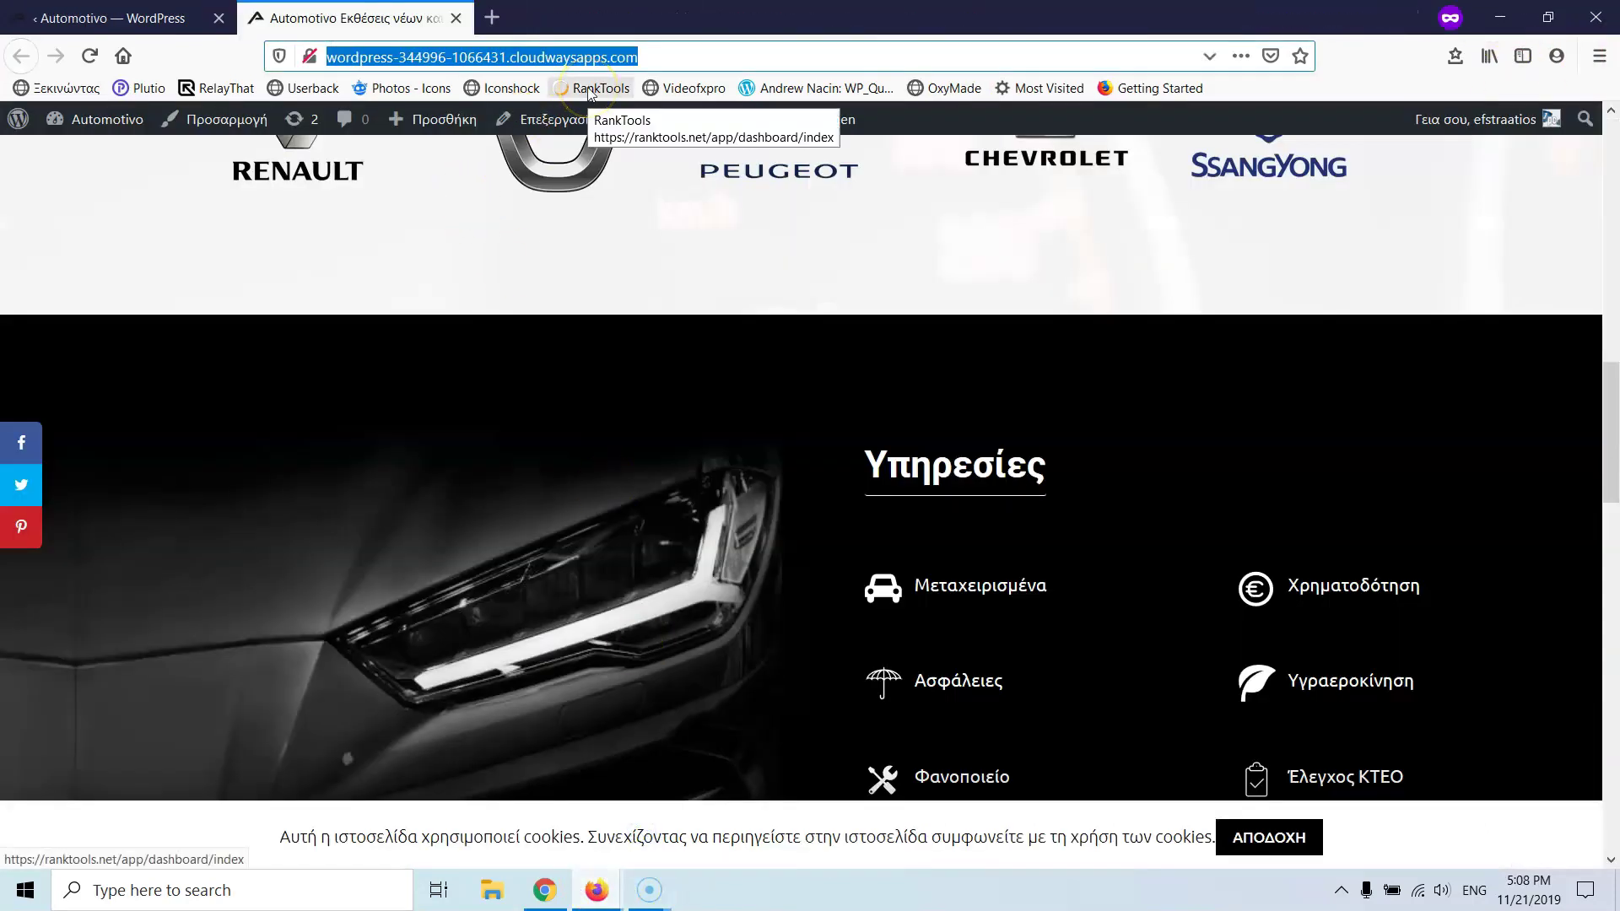
left_click(596, 889)
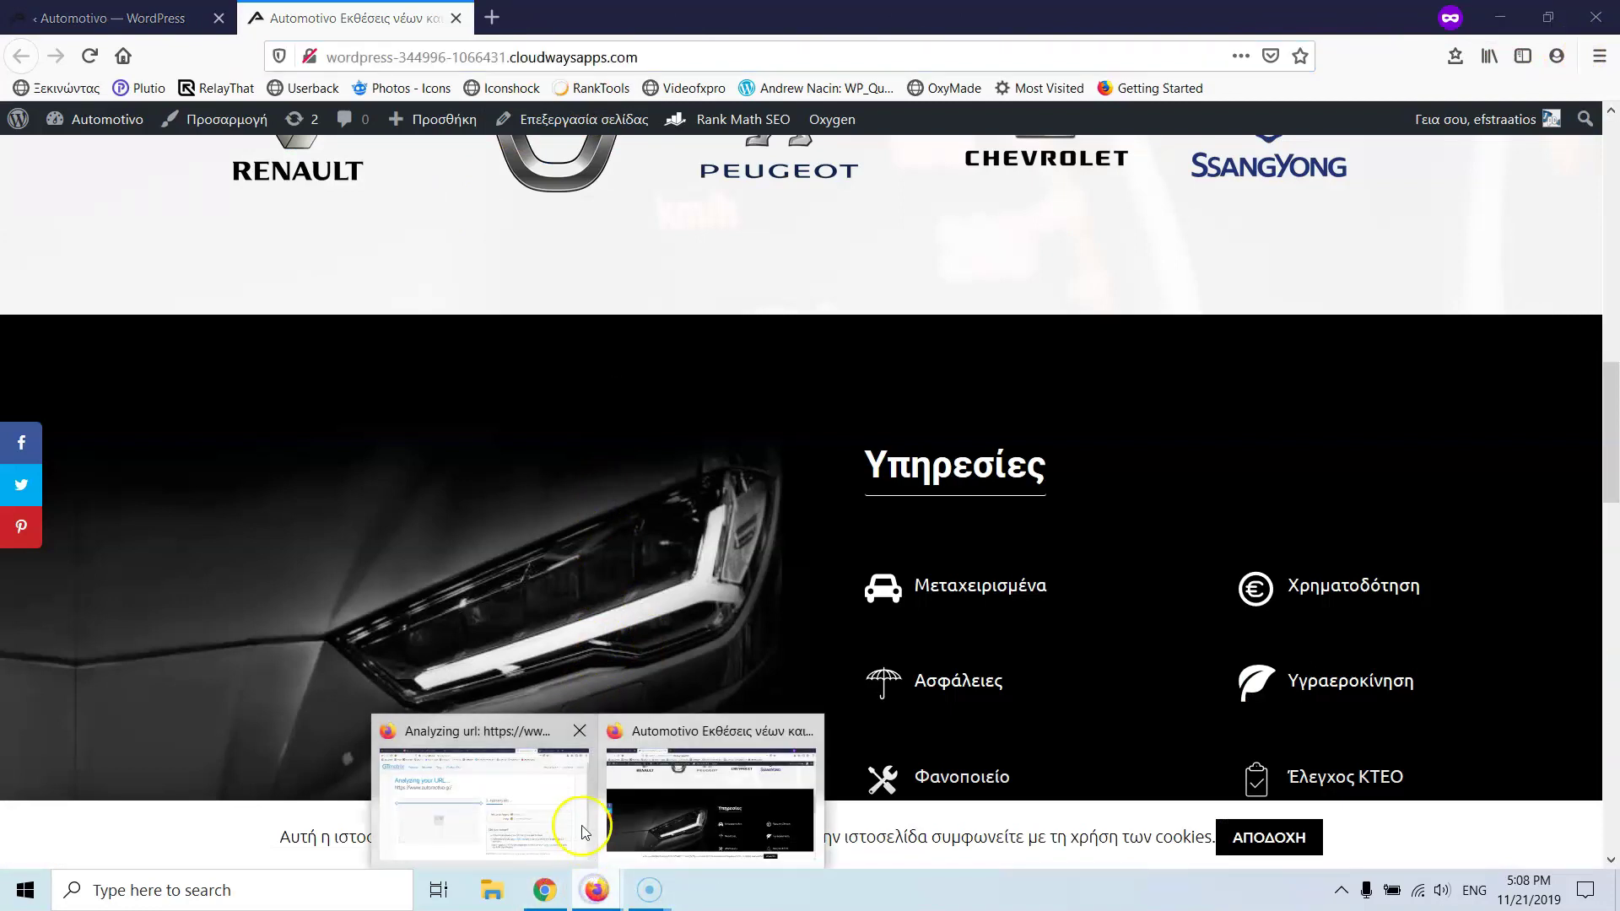
left_click(583, 832)
left_click(1274, 16)
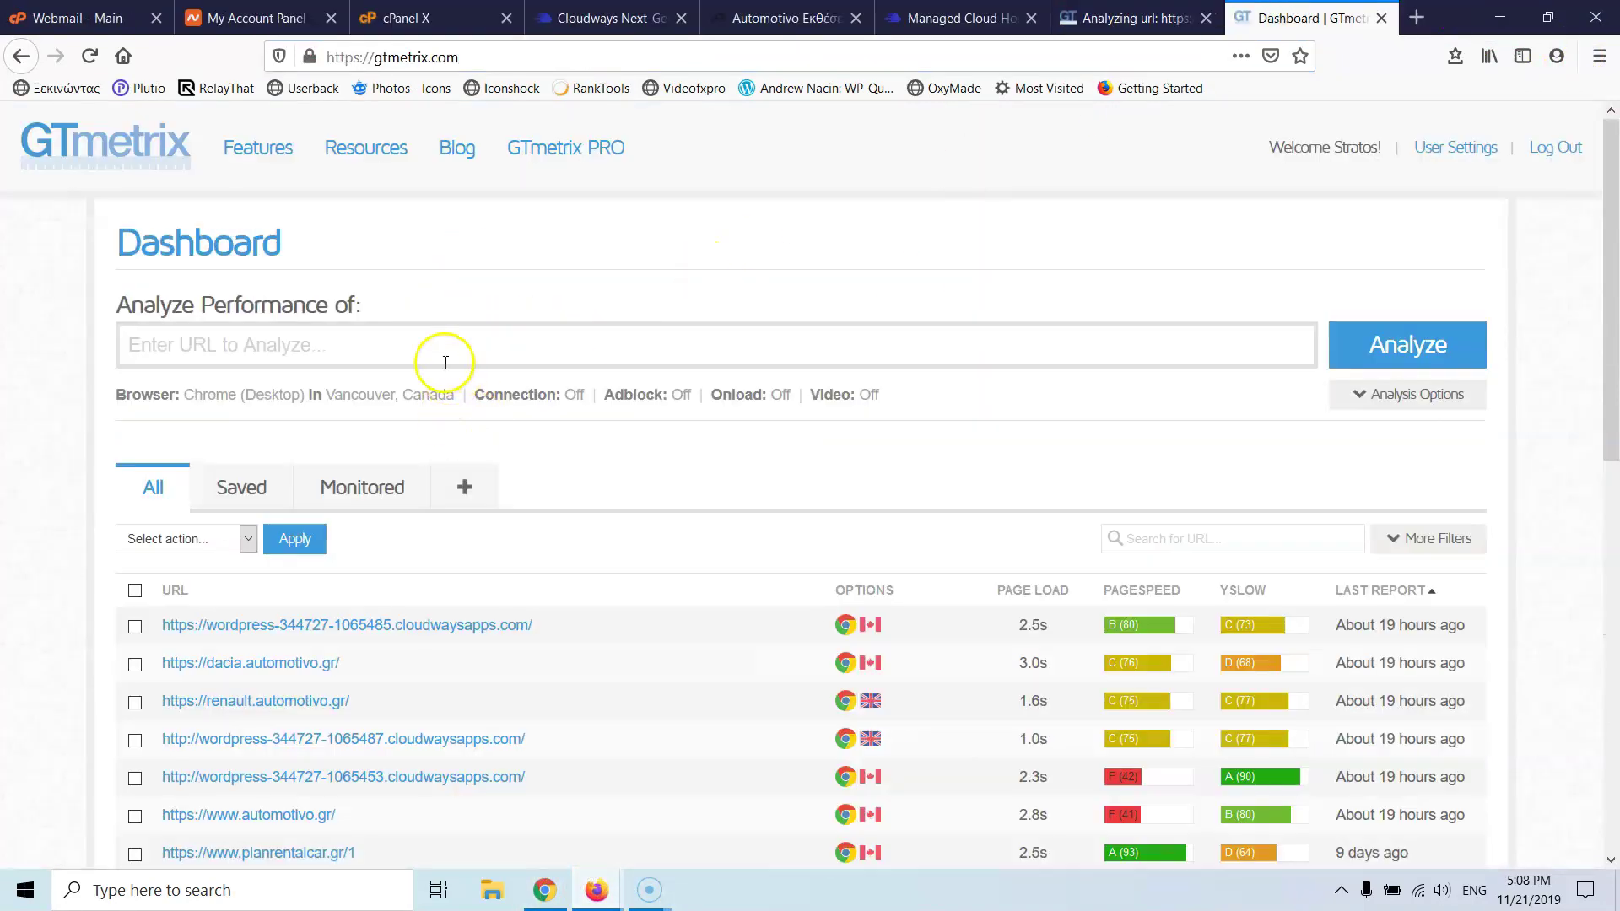
type("http://wordpress-344996-1066431.cloudwaysapps.com/")
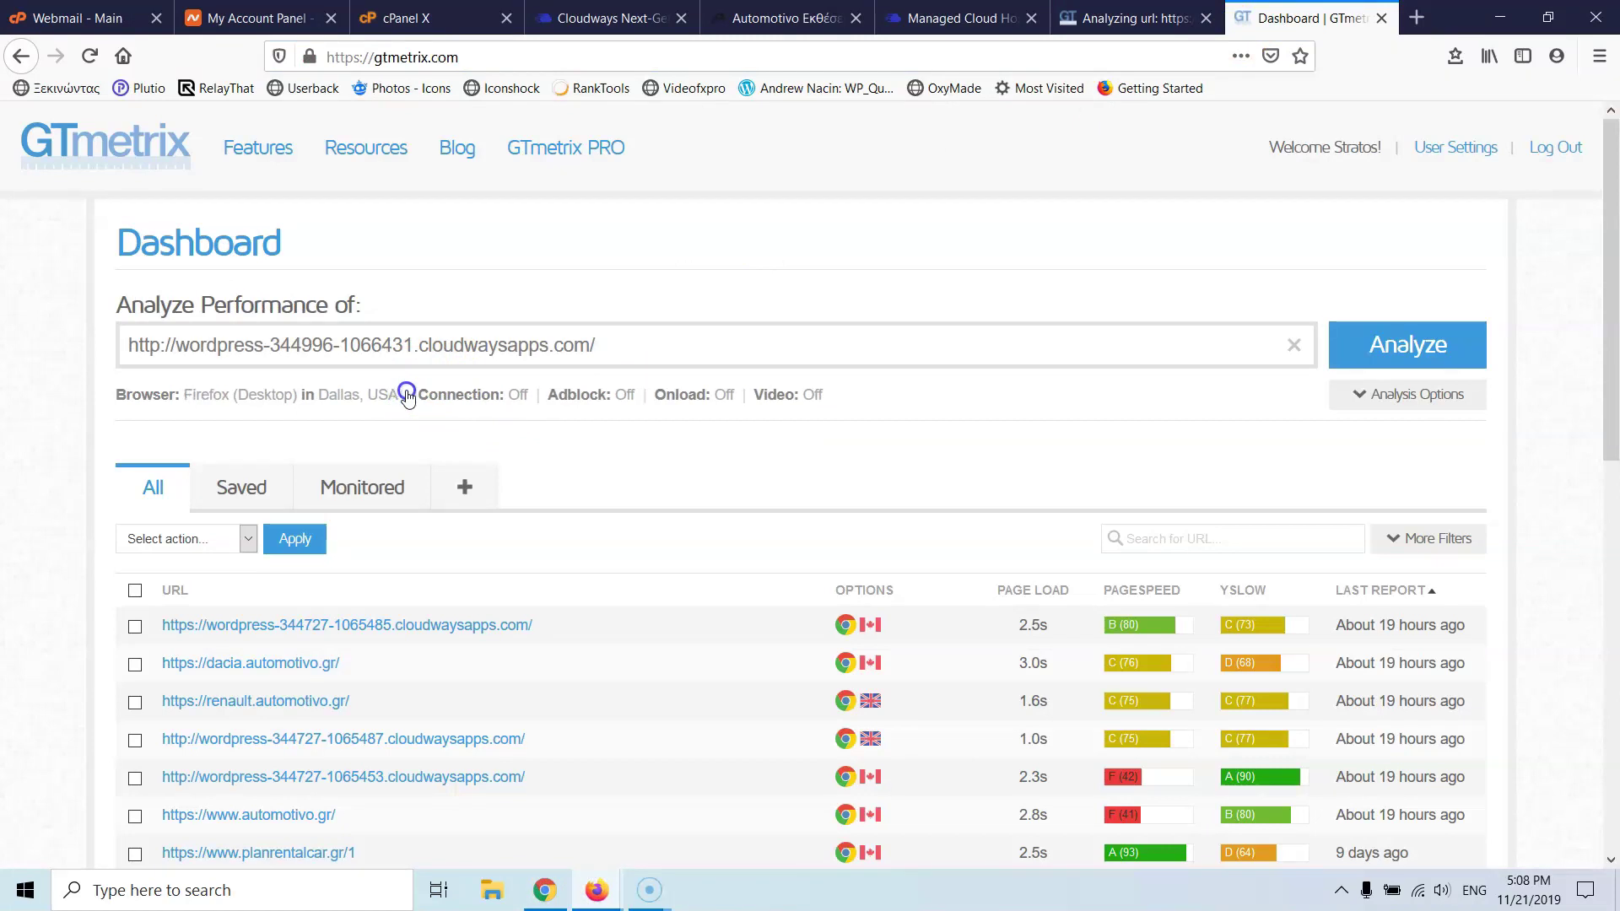
left_click(397, 397)
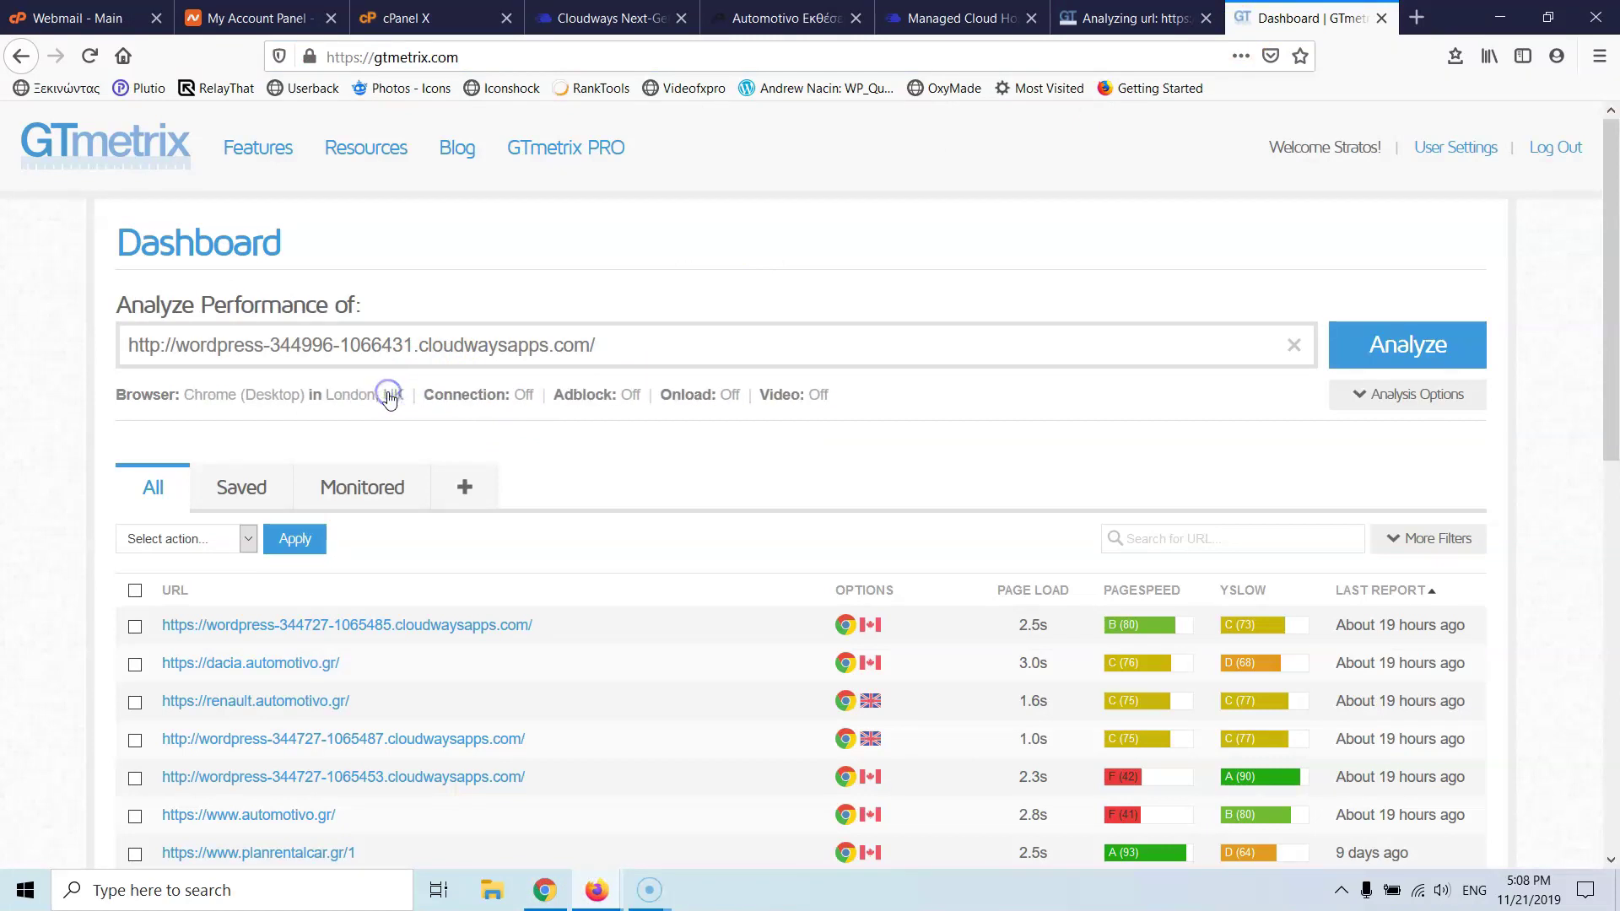
left_click(1356, 339)
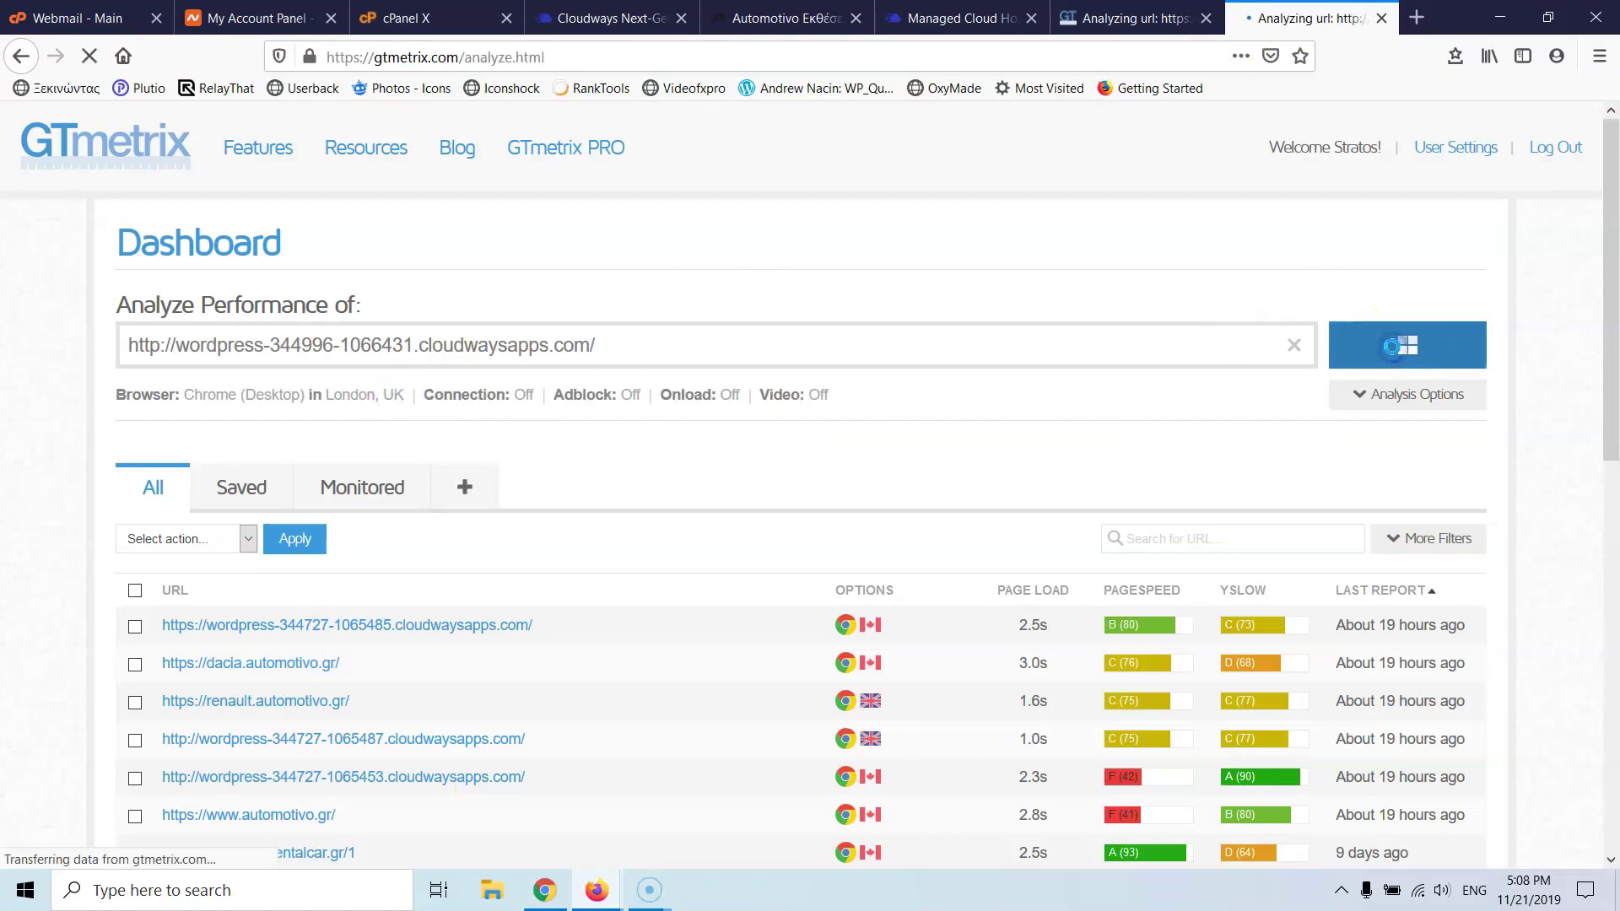
left_click(1135, 22)
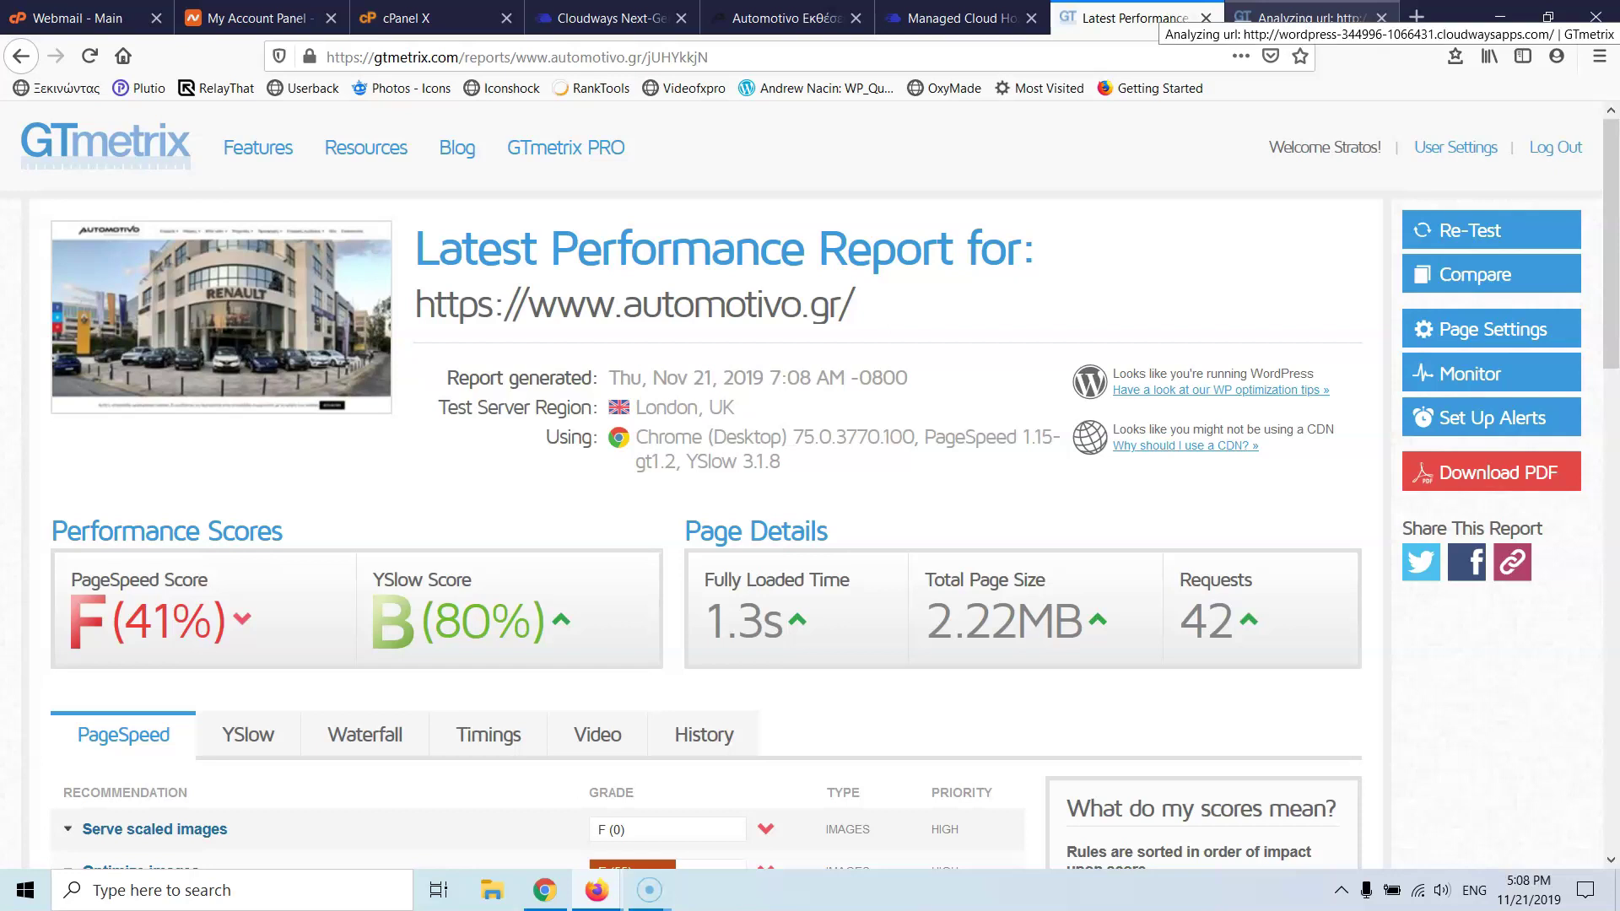
- Review the Cloudways-URL report (B 82%, A 94%, 0.6s, 470KB, 17 requests), then return to the Automotivo window
left_click(1300, 22)
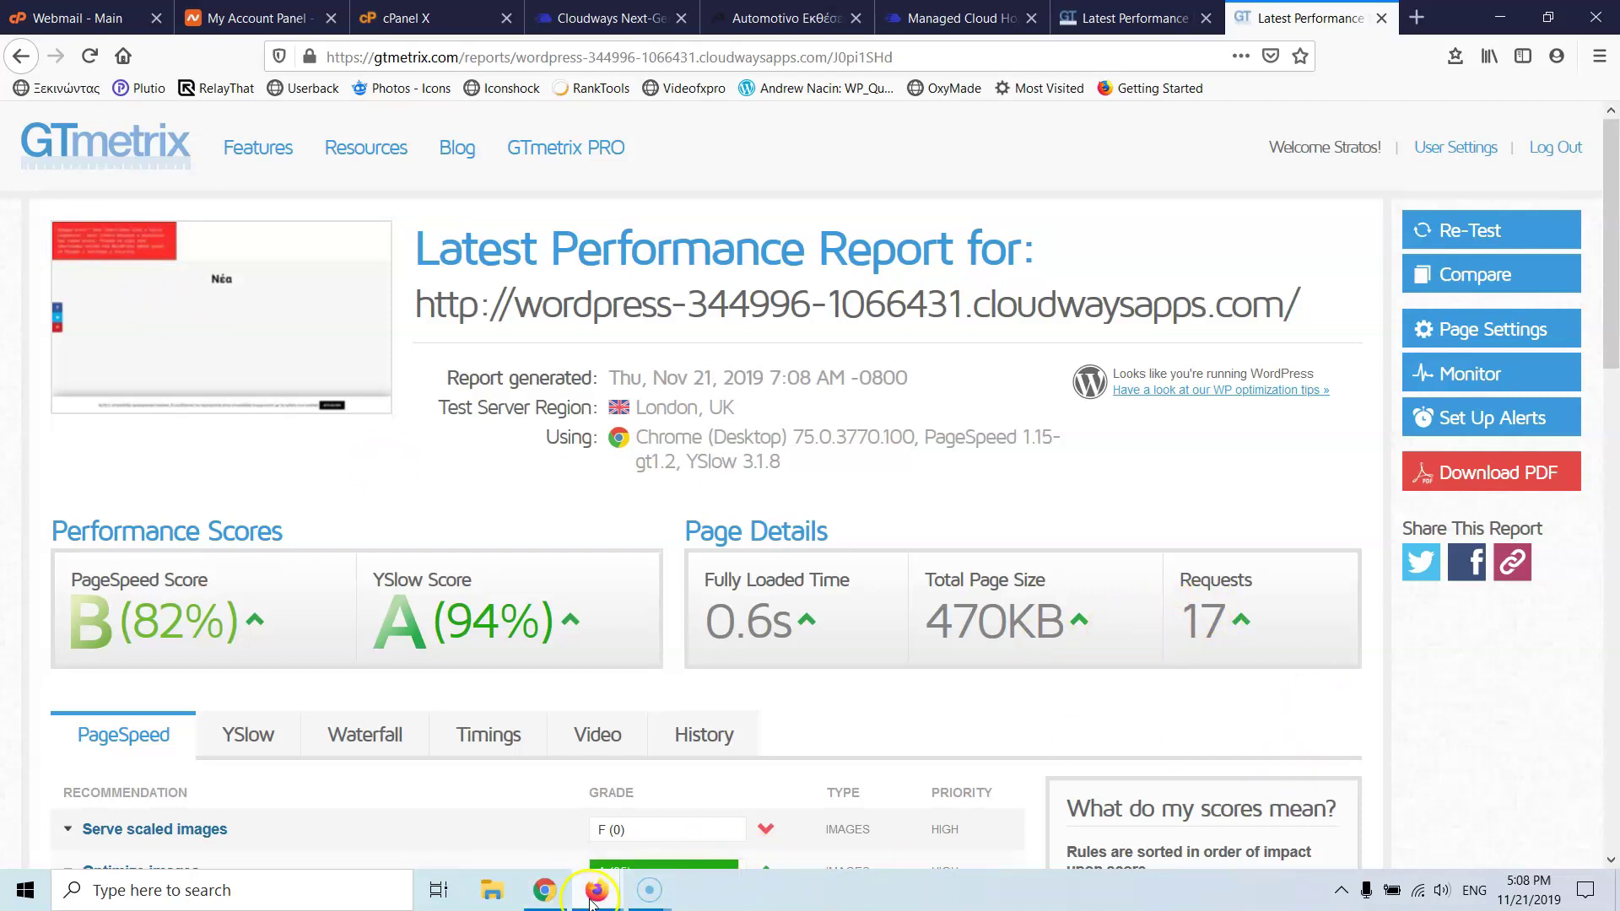
left_click(646, 831)
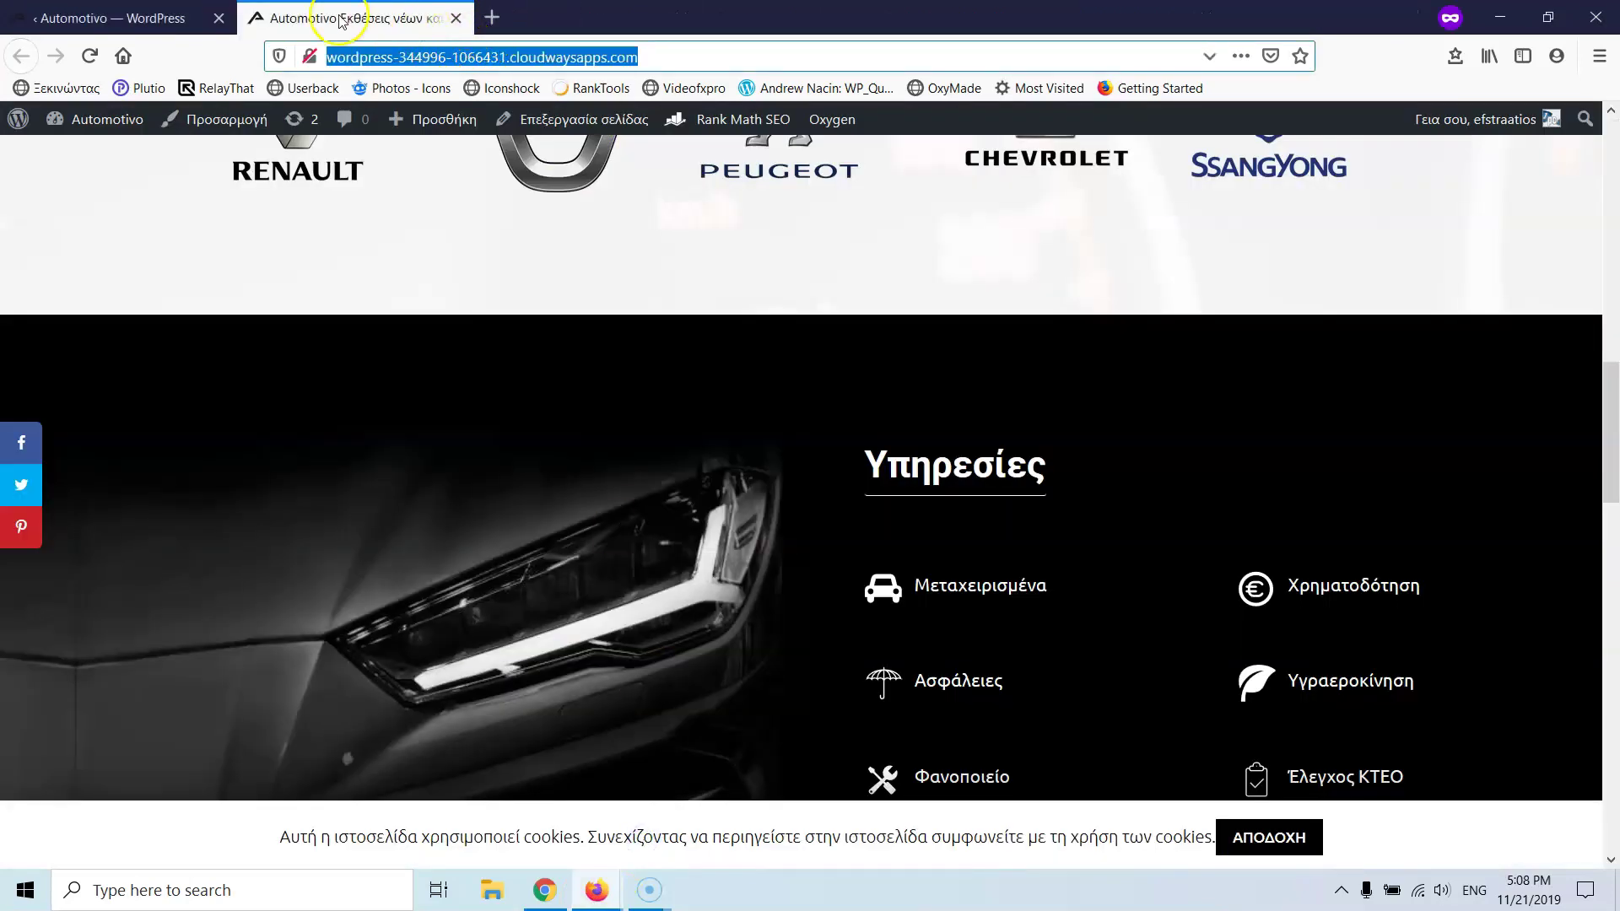
- Purge all cache from the Breeze menu in the WordPress admin bar
left_click(115, 8)
scroll(417, 236, "up", 15)
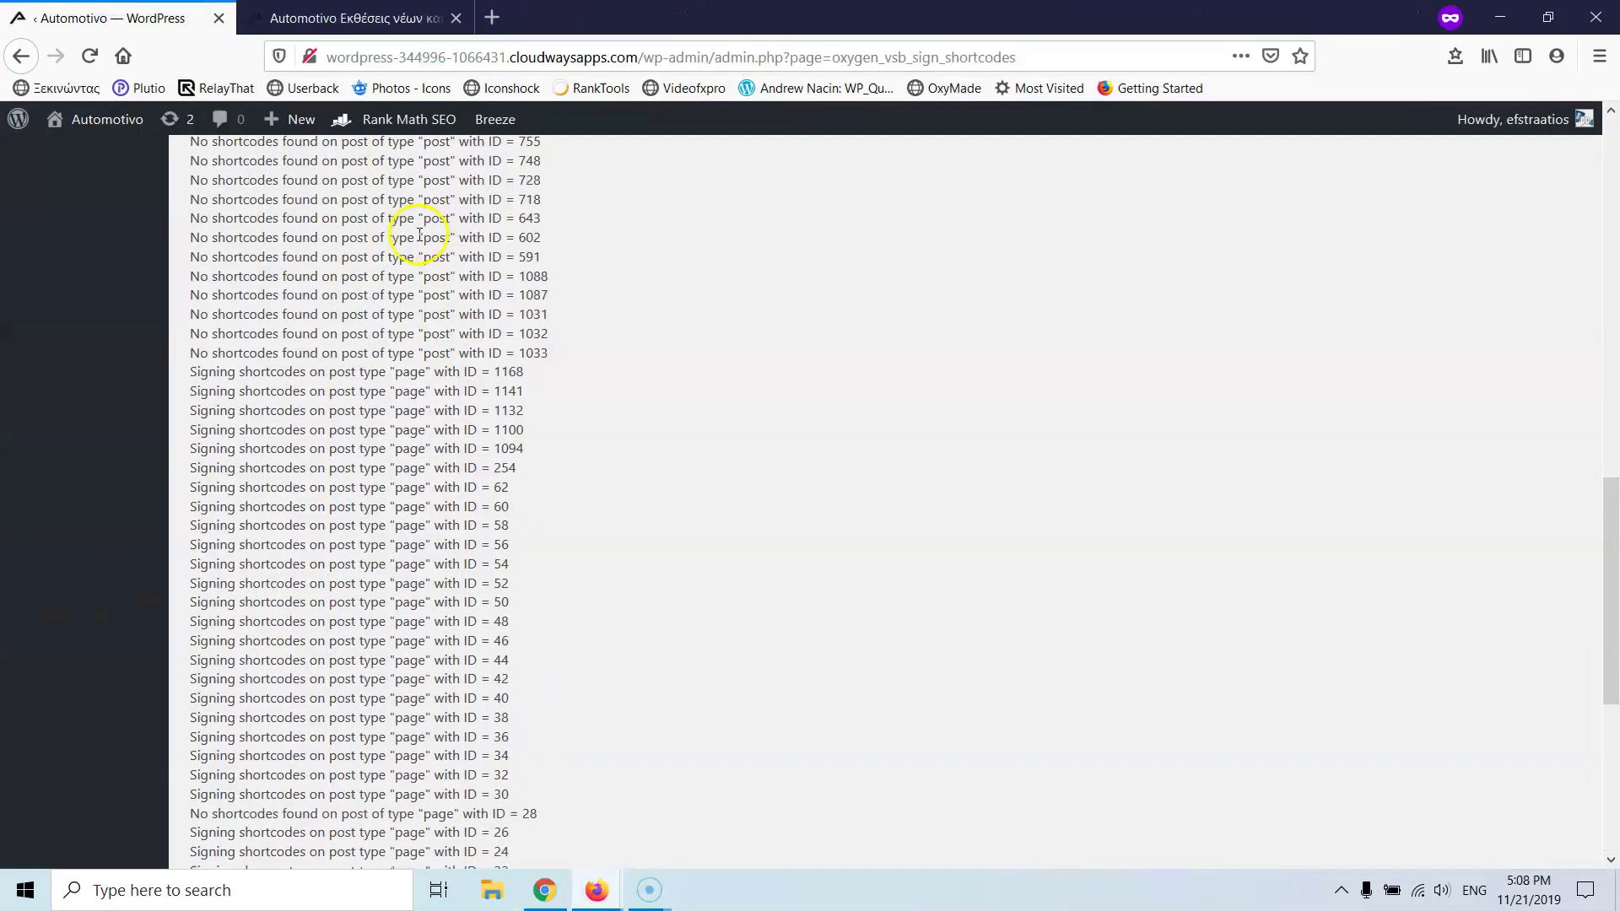
scroll(195, 472, "down", 3)
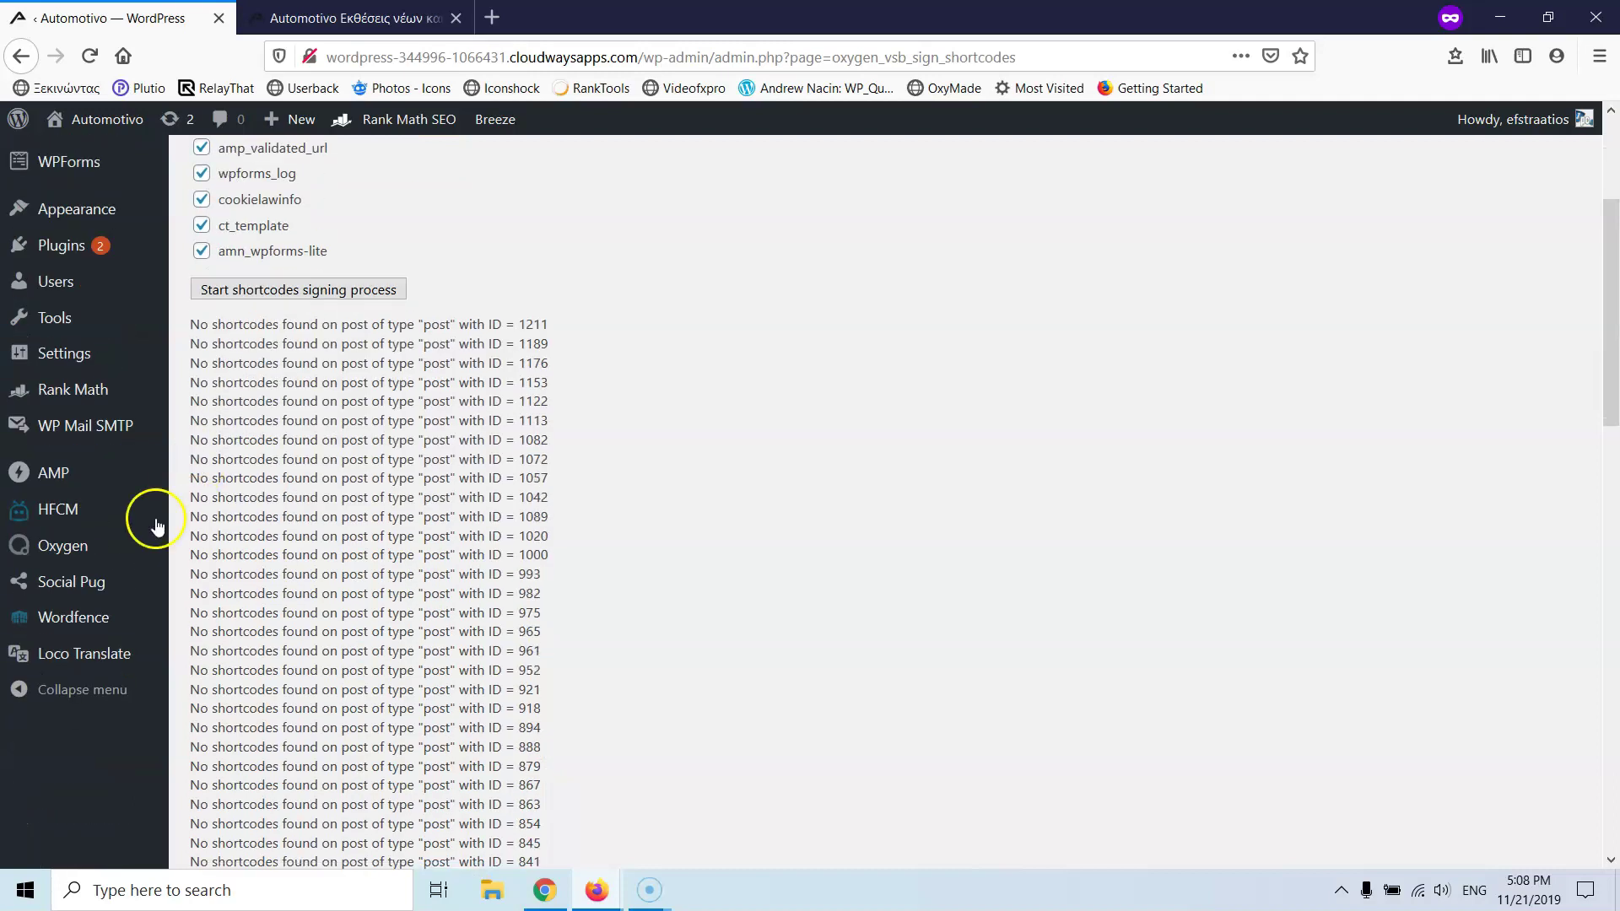
mouse_move(59, 358)
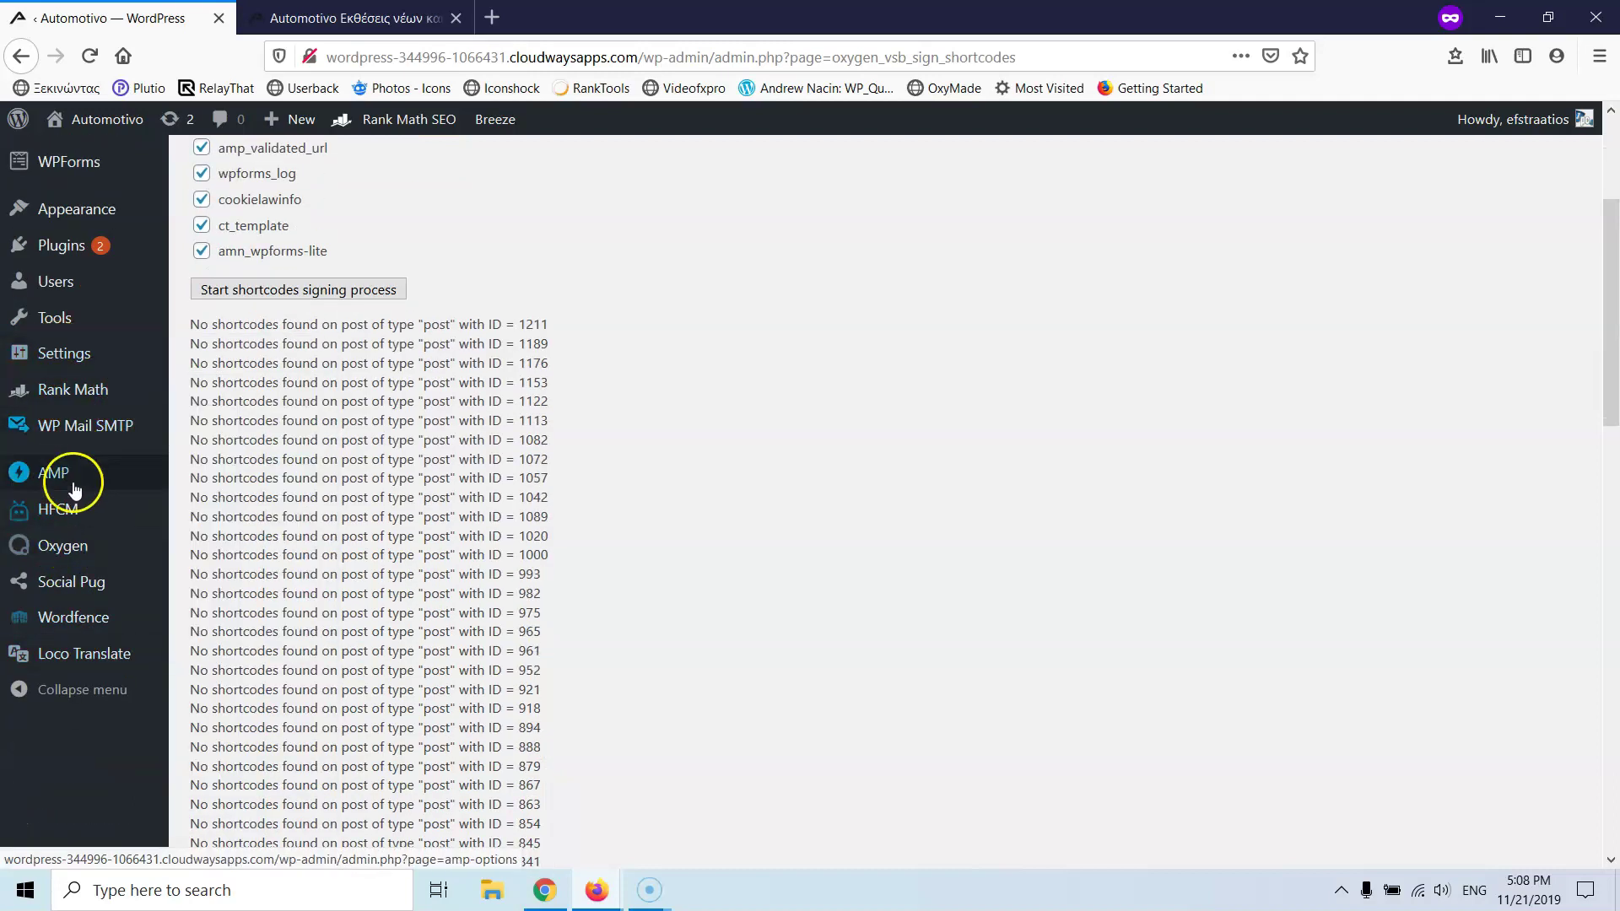
scroll(130, 419, "up", 3)
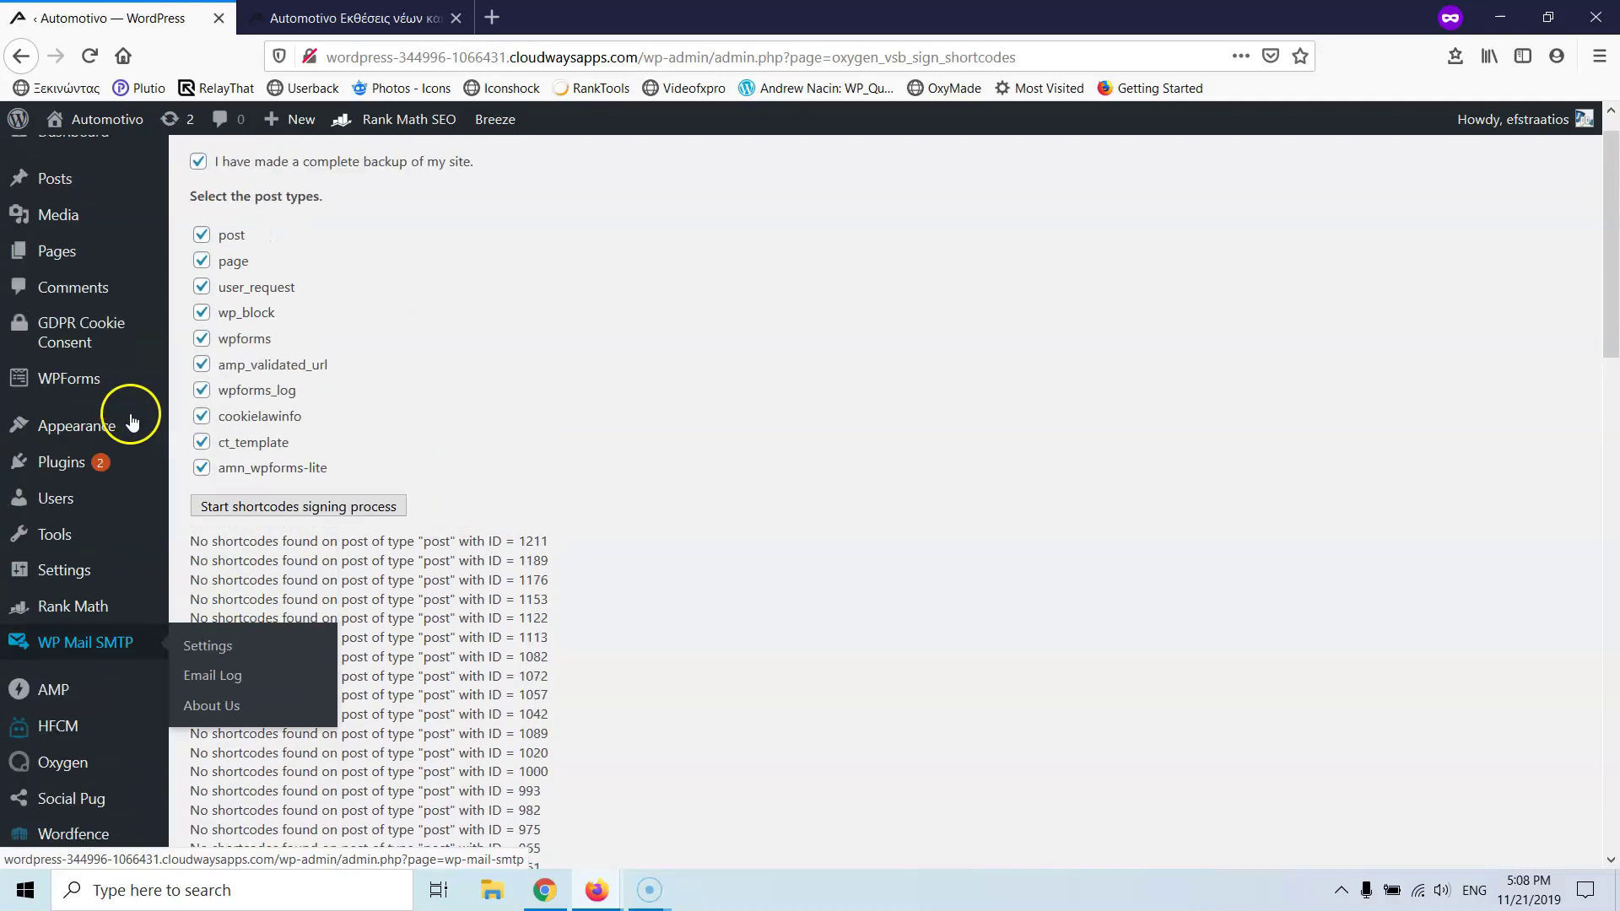
mouse_move(60, 472)
scroll(341, 498, "up", 1)
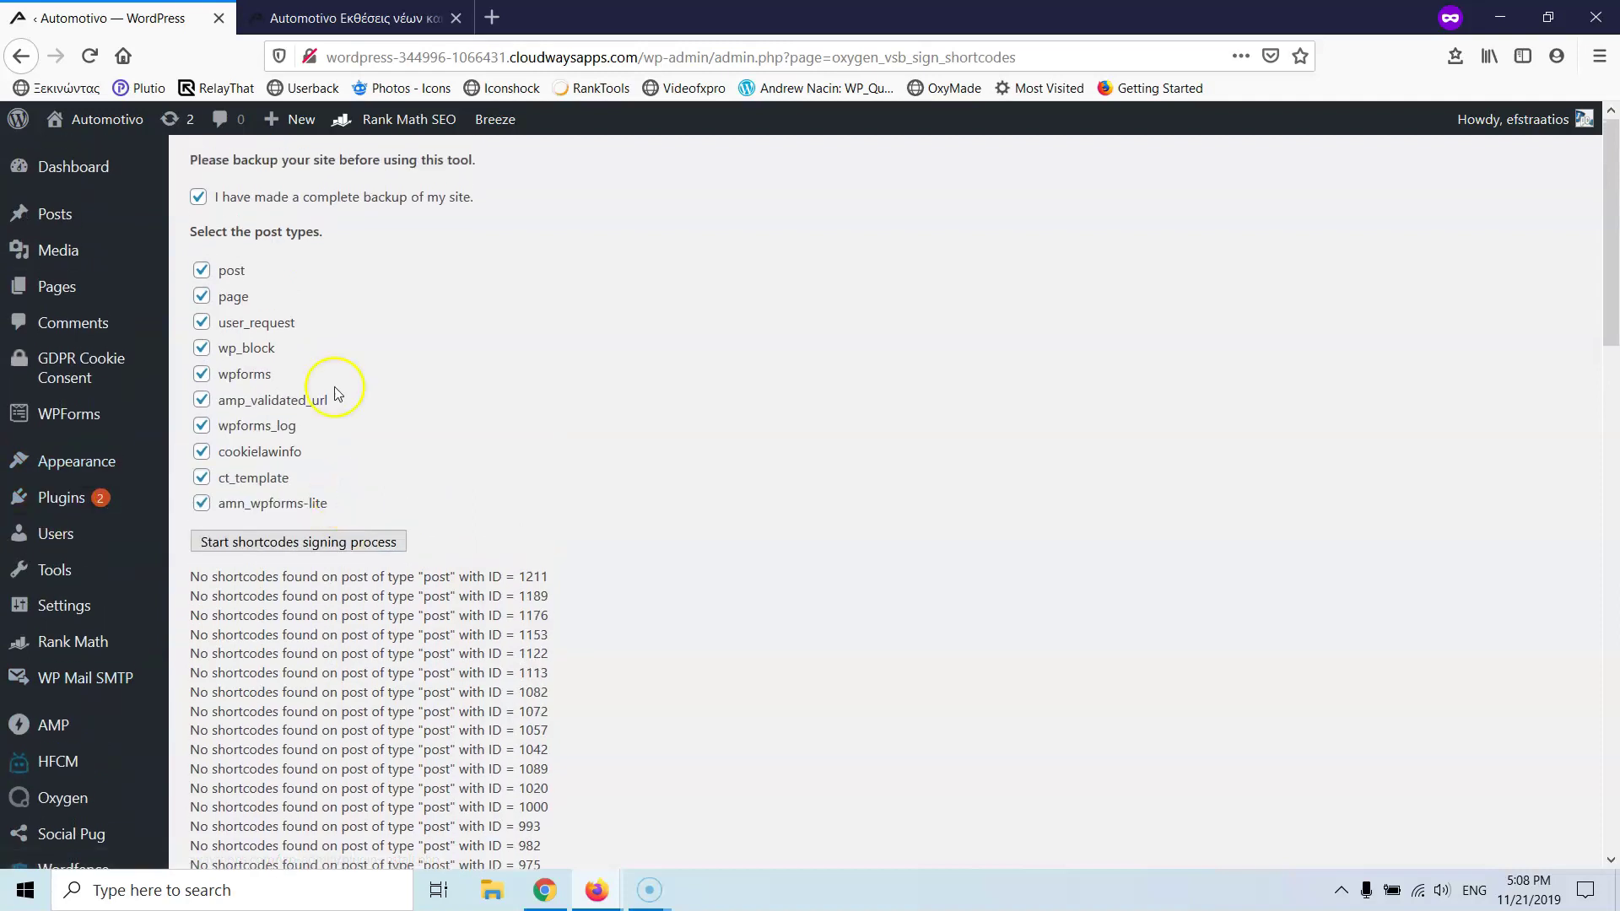
mouse_move(495, 119)
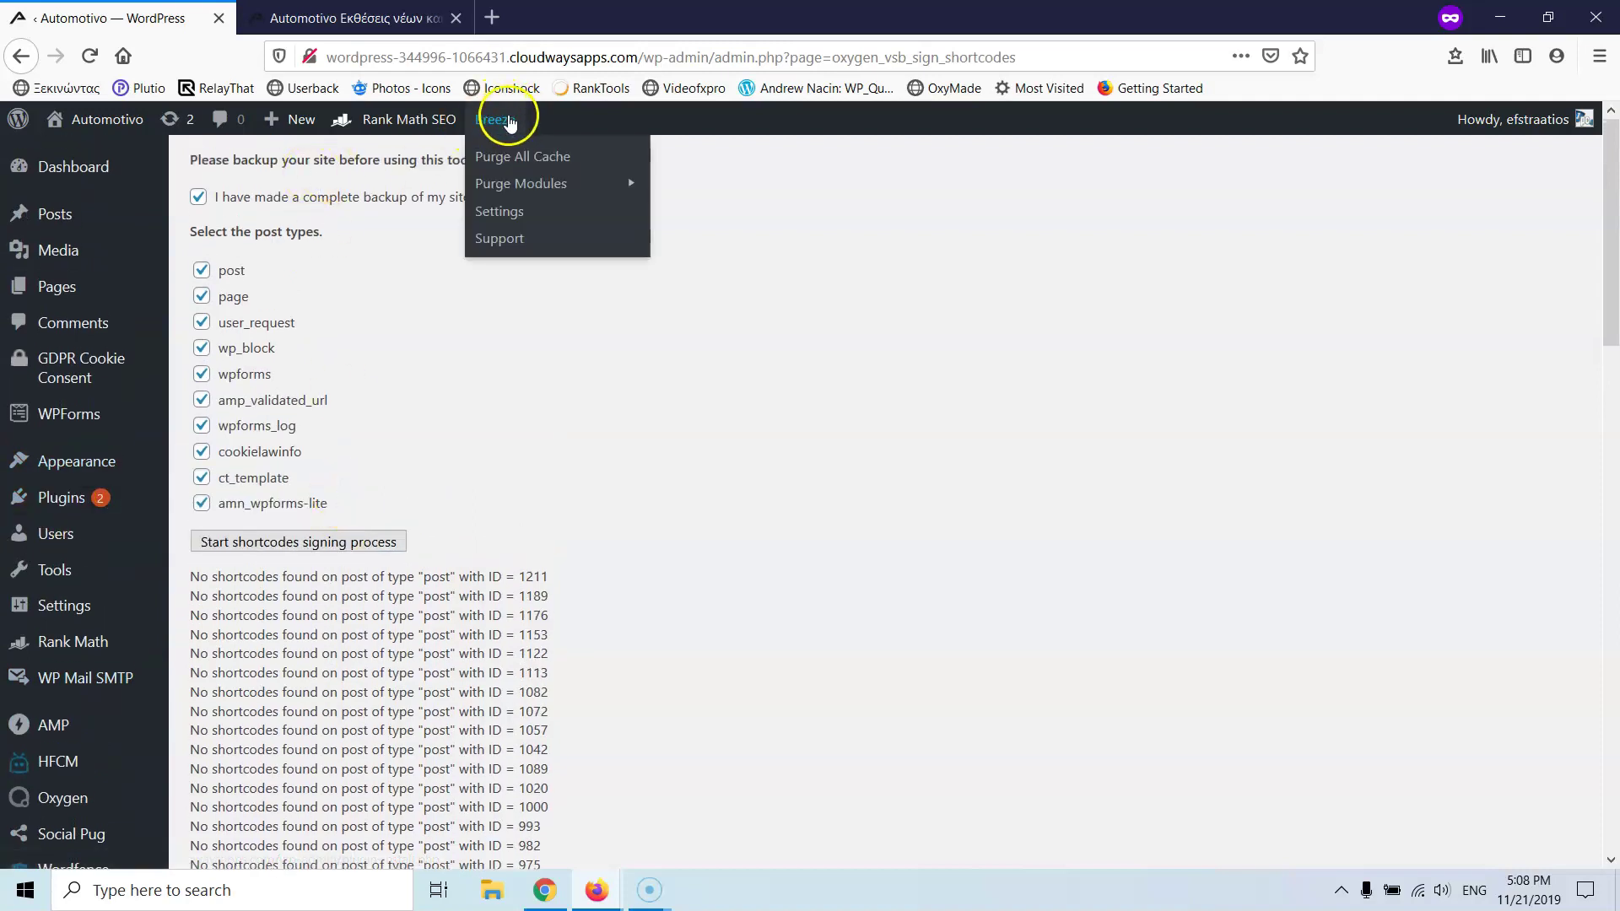
left_click(534, 158)
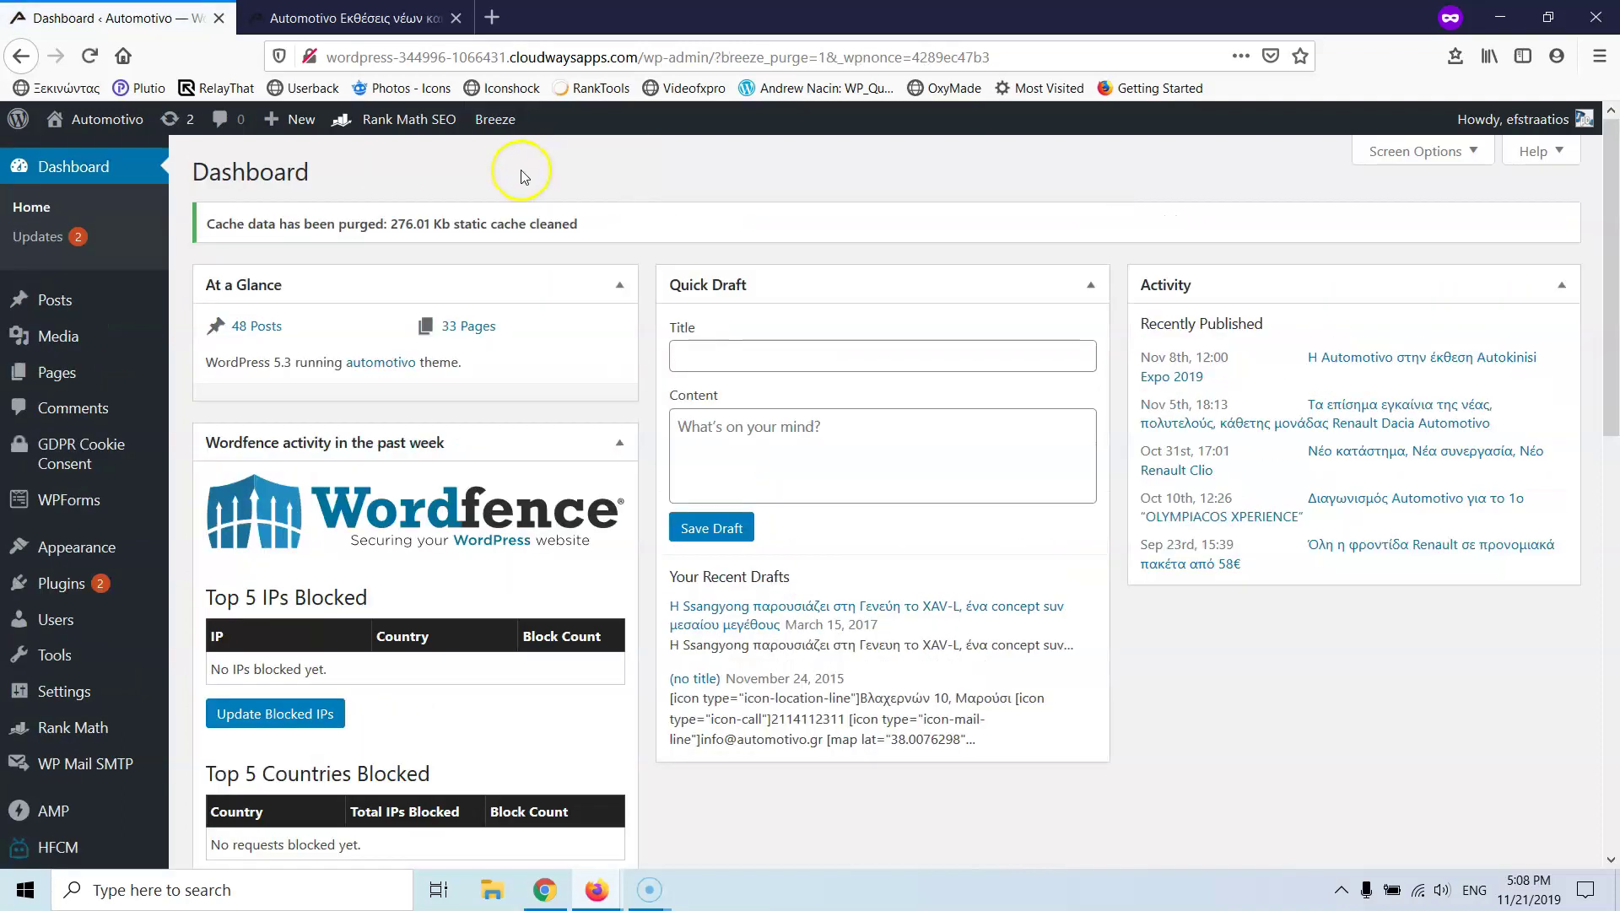
- Purge the Varnish and internal caches via Breeze, then reload the Automotivo site
mouse_move(480, 119)
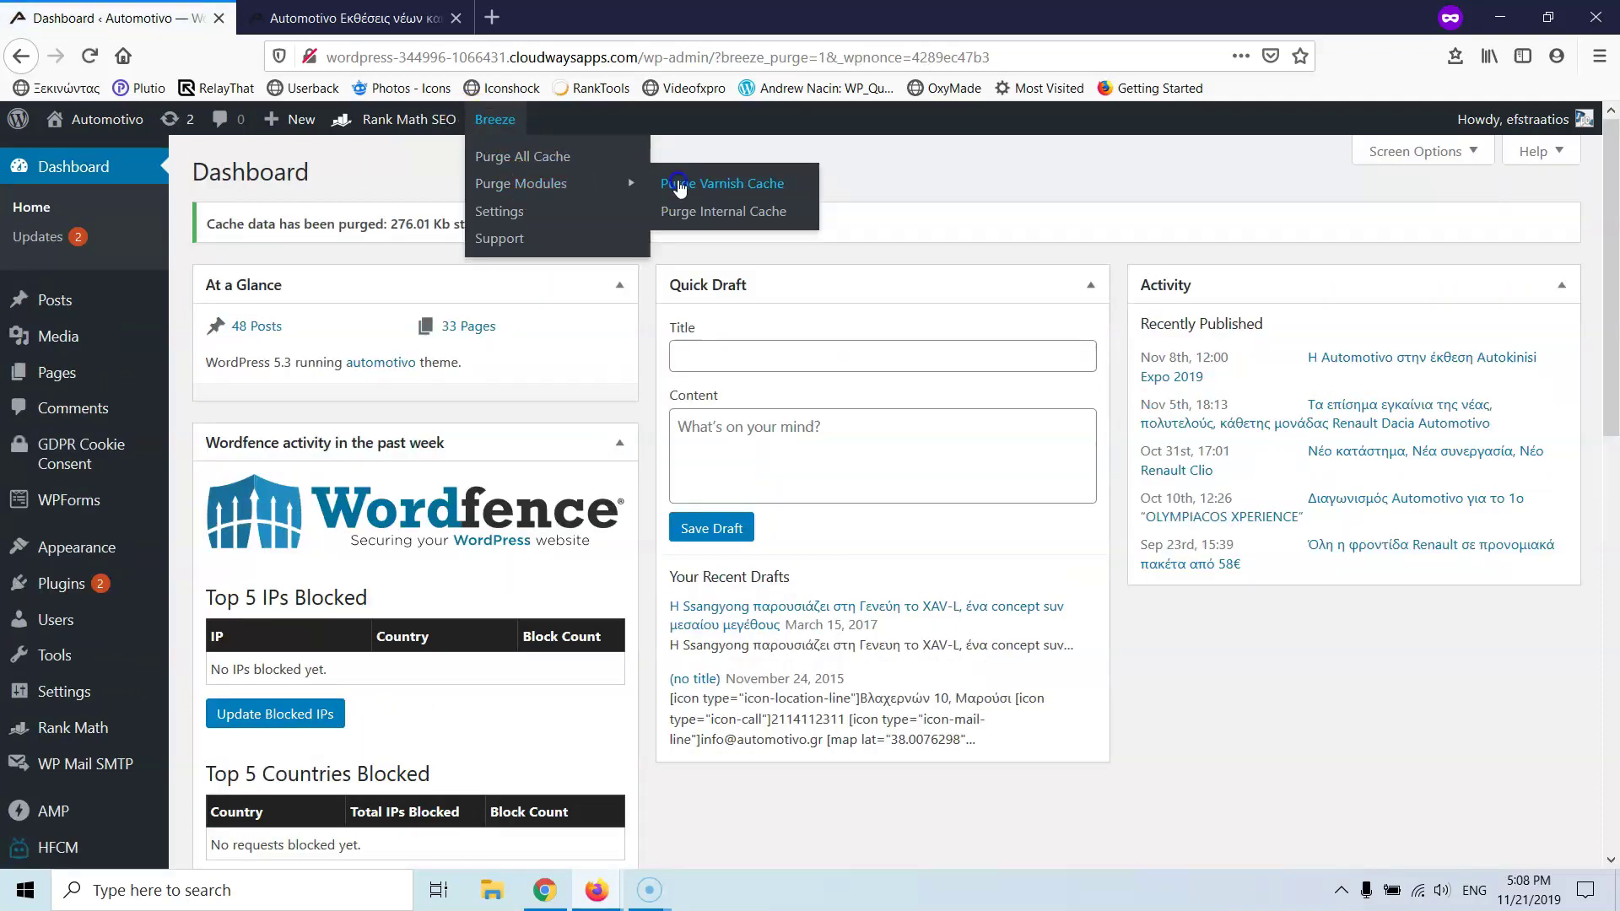
left_click(679, 185)
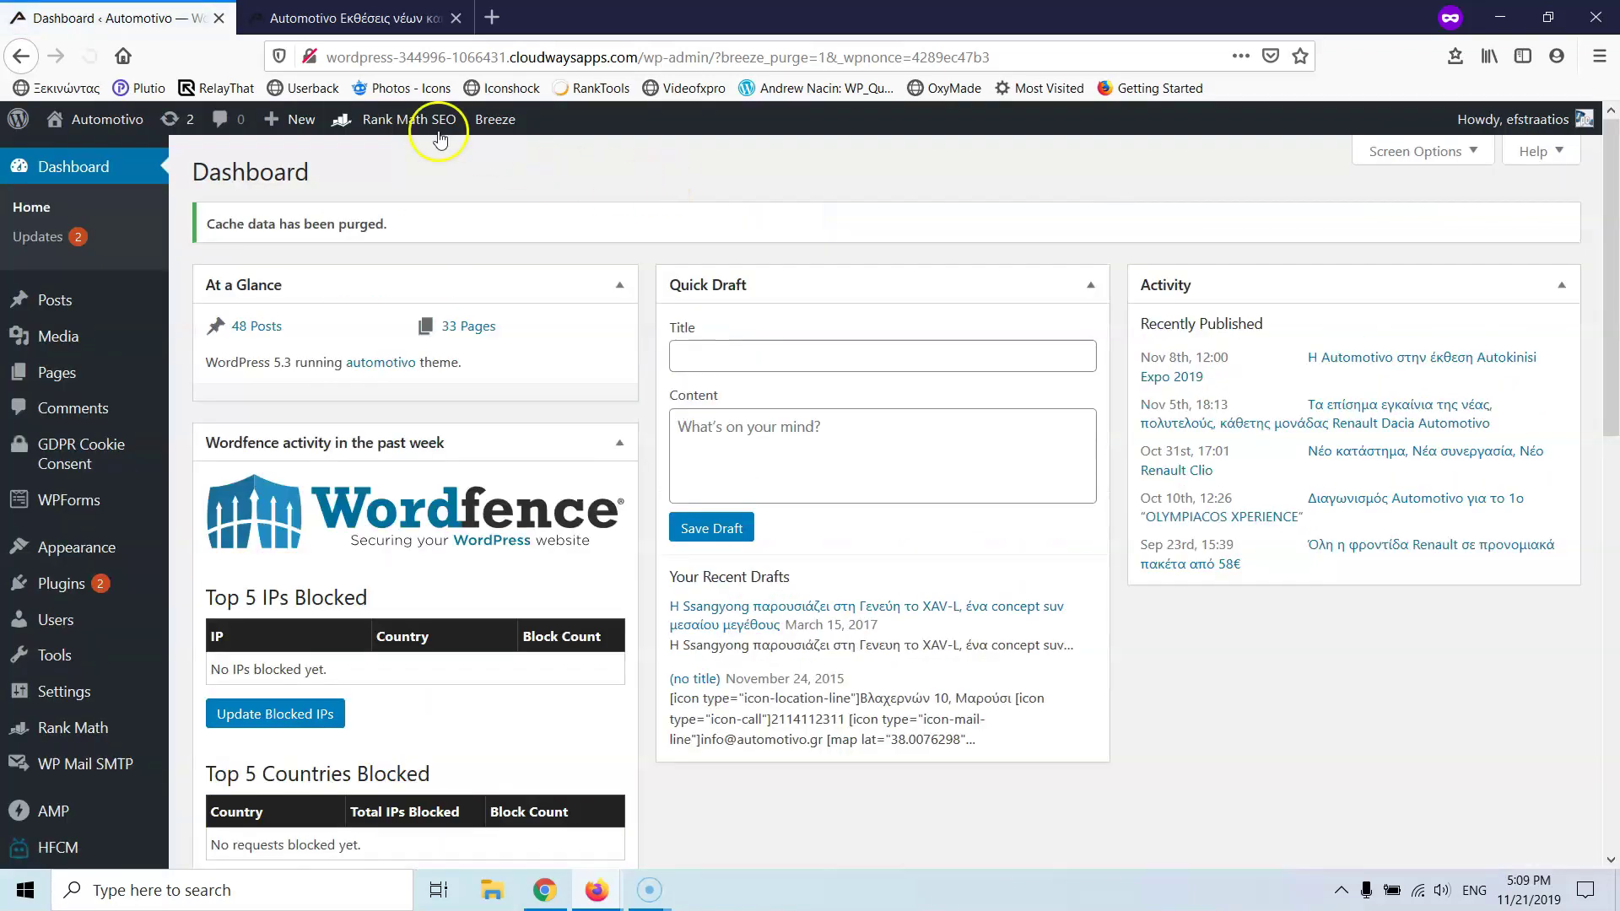
mouse_move(477, 120)
mouse_move(633, 196)
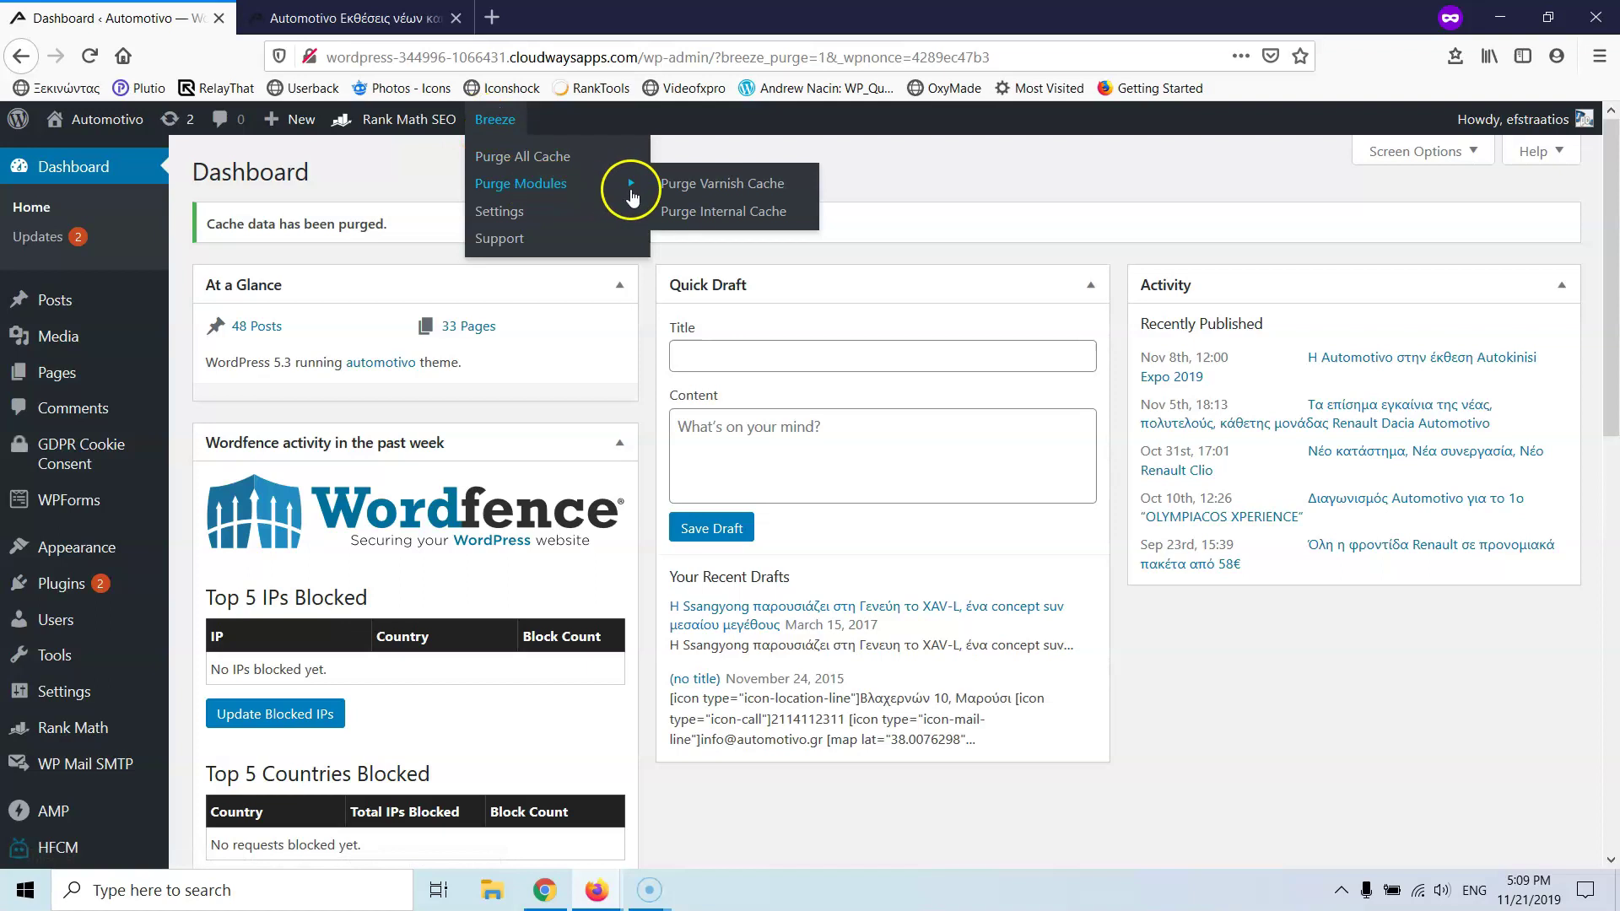
left_click(690, 215)
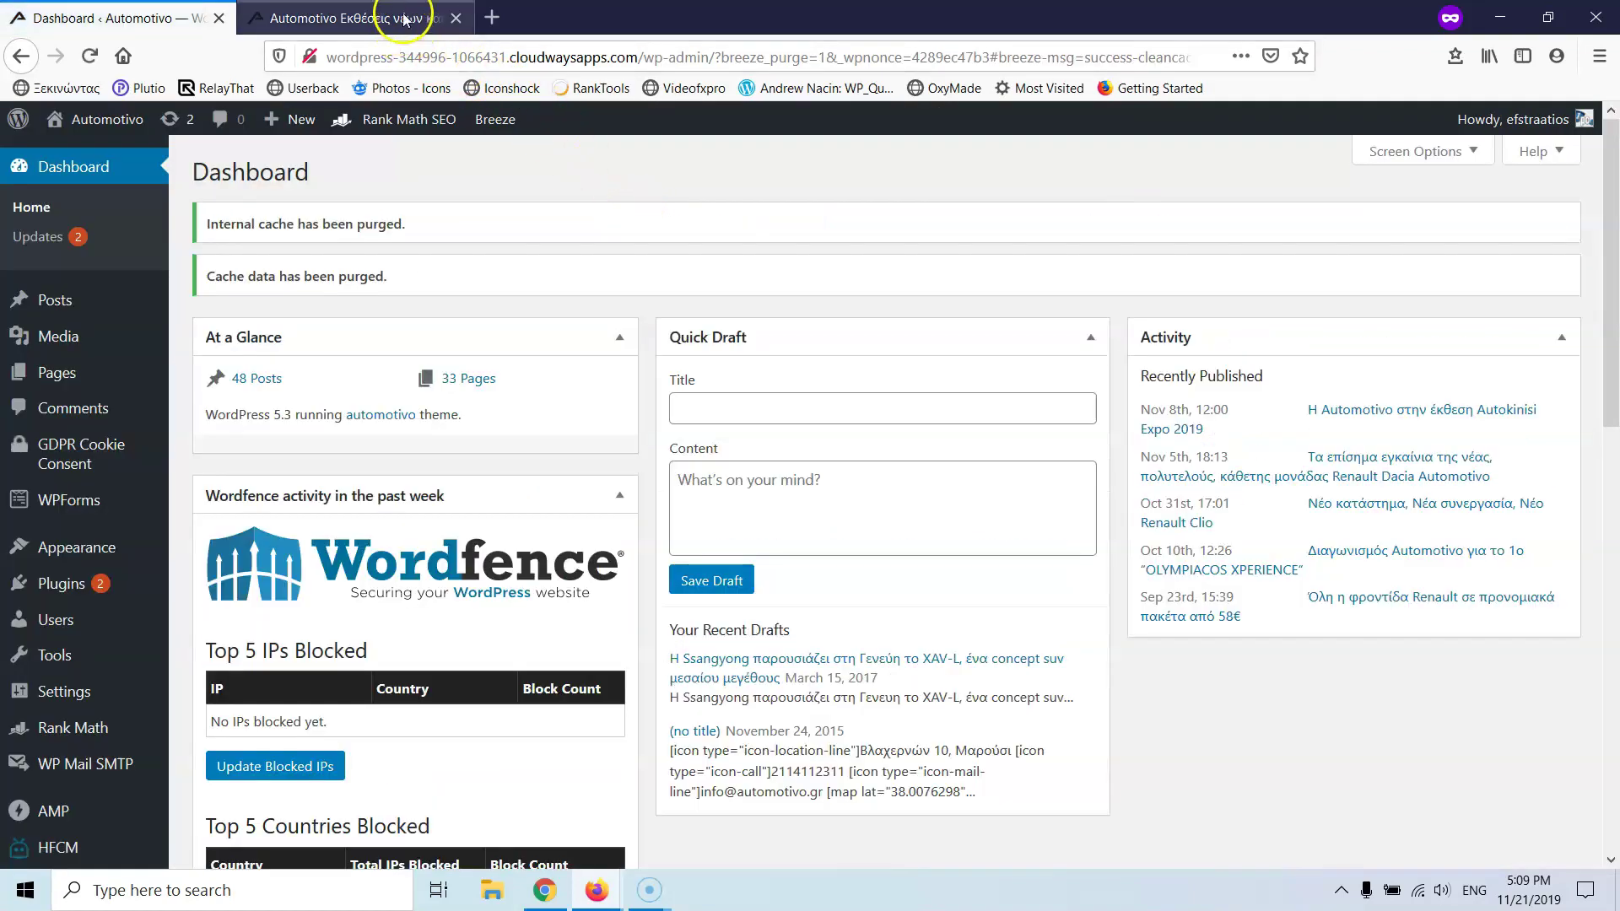
left_click(403, 19)
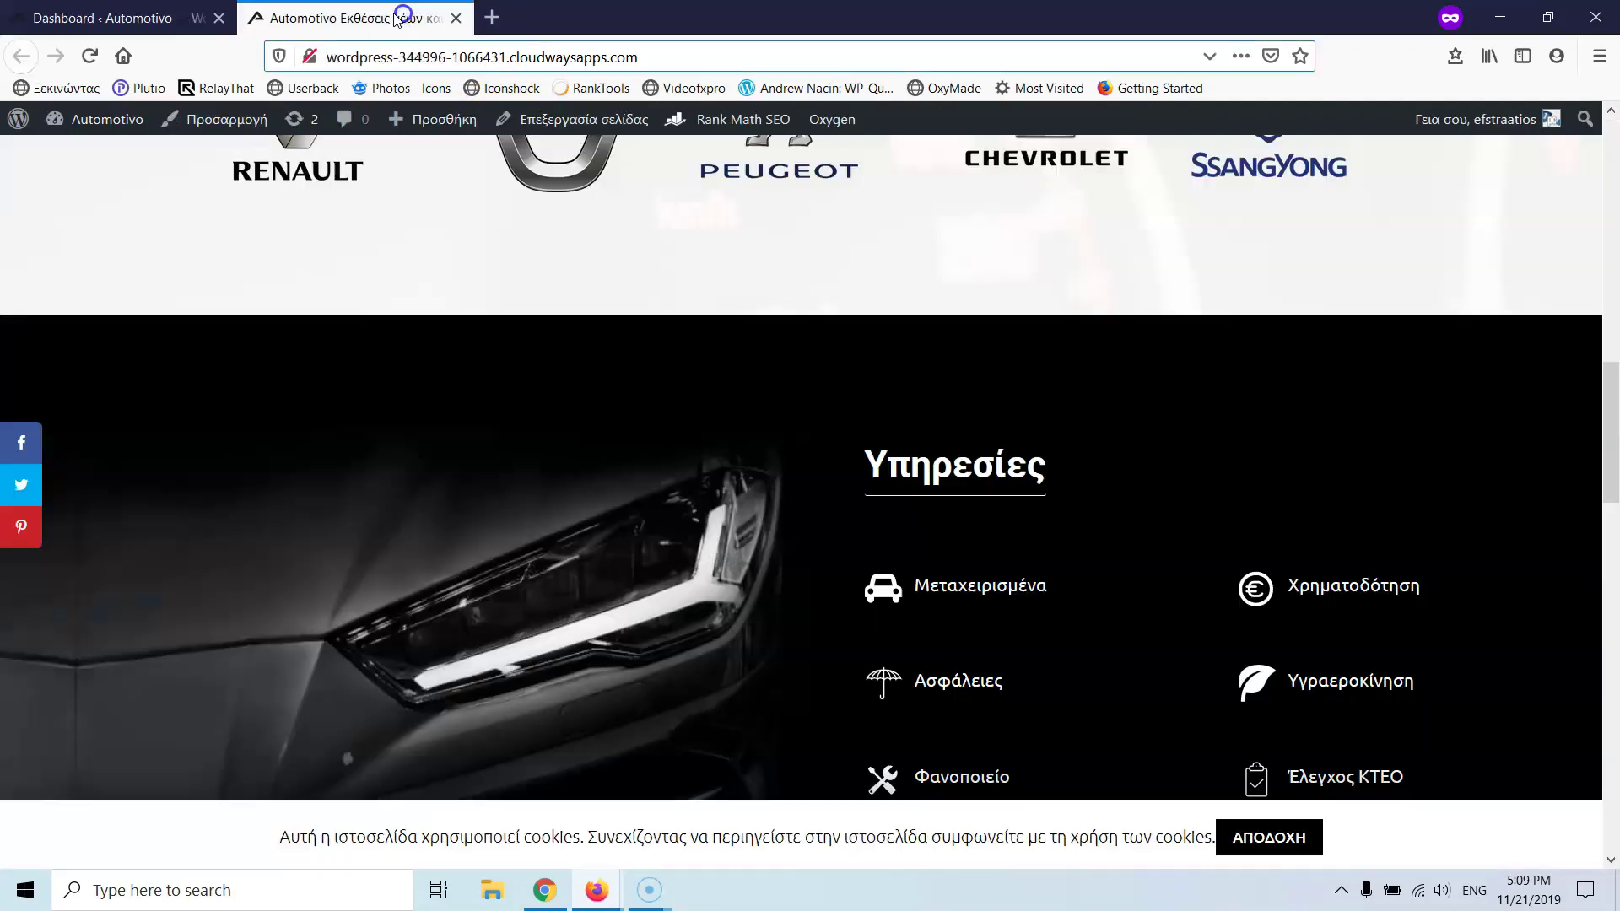
left_click(88, 55)
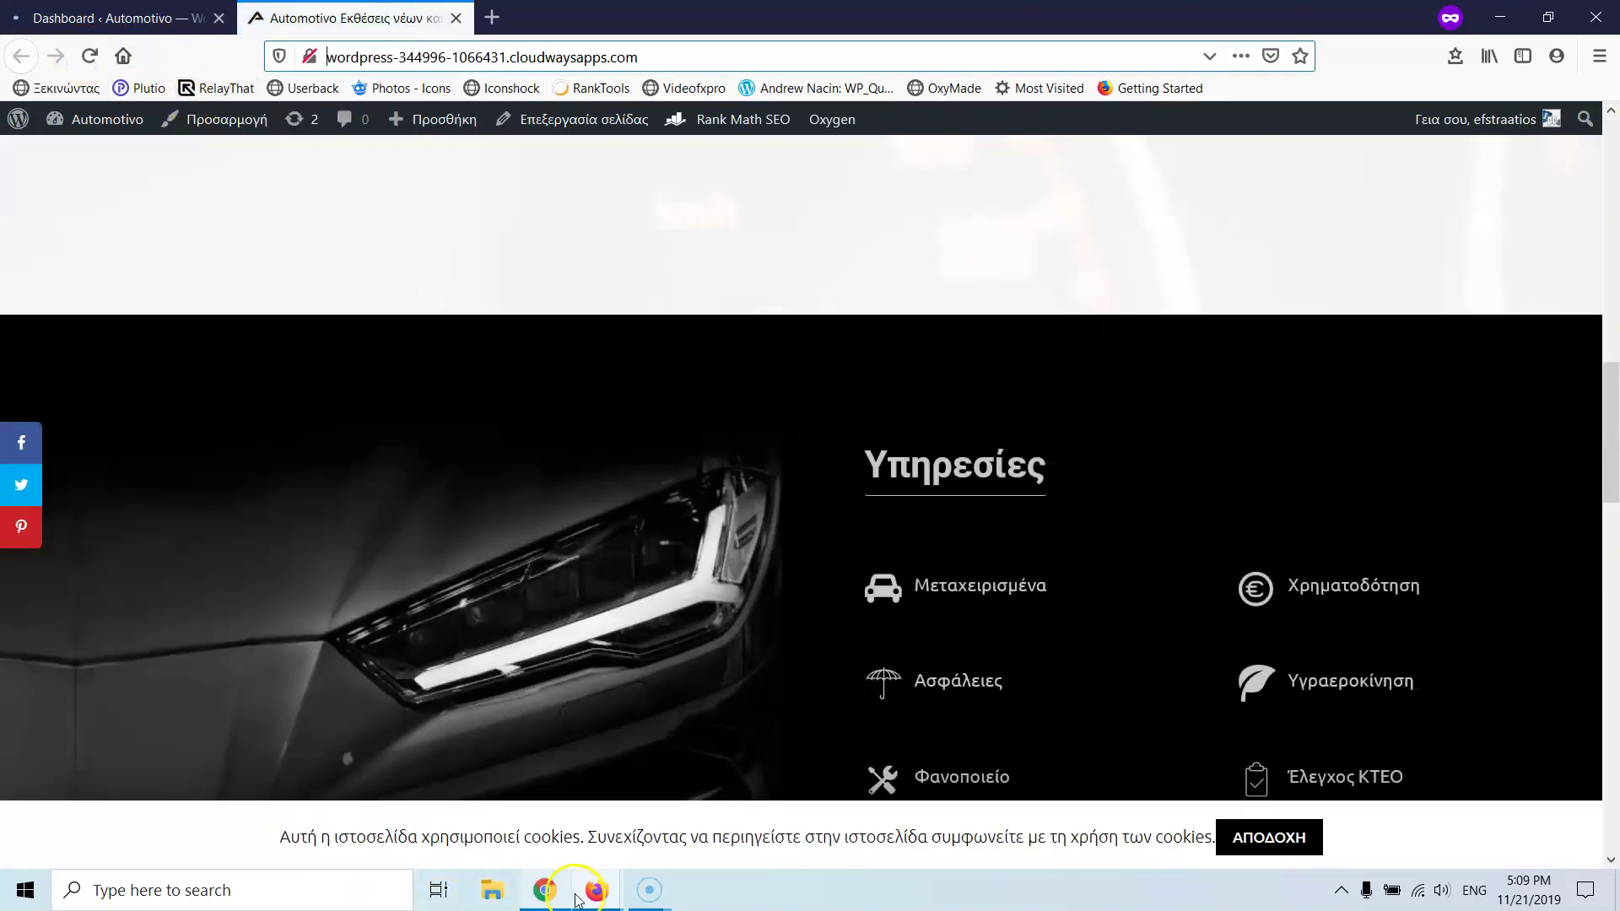
- Re-test both the Cloudways URL and automotivo.gr in GTmetrix
mouse_move(595, 887)
left_click(565, 839)
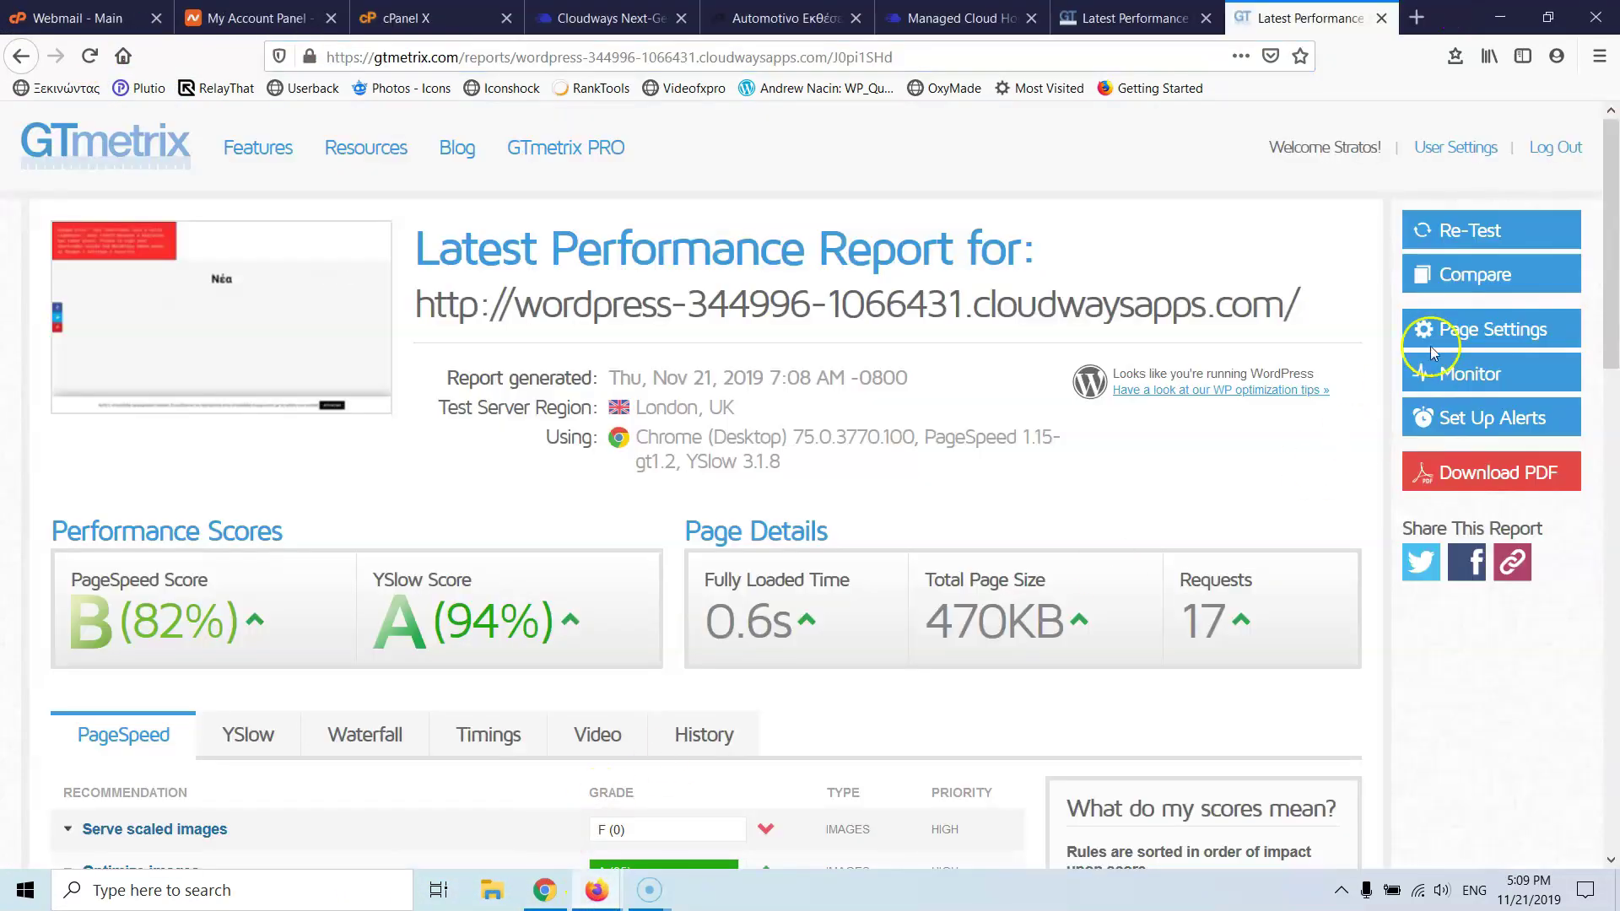
left_click(1495, 244)
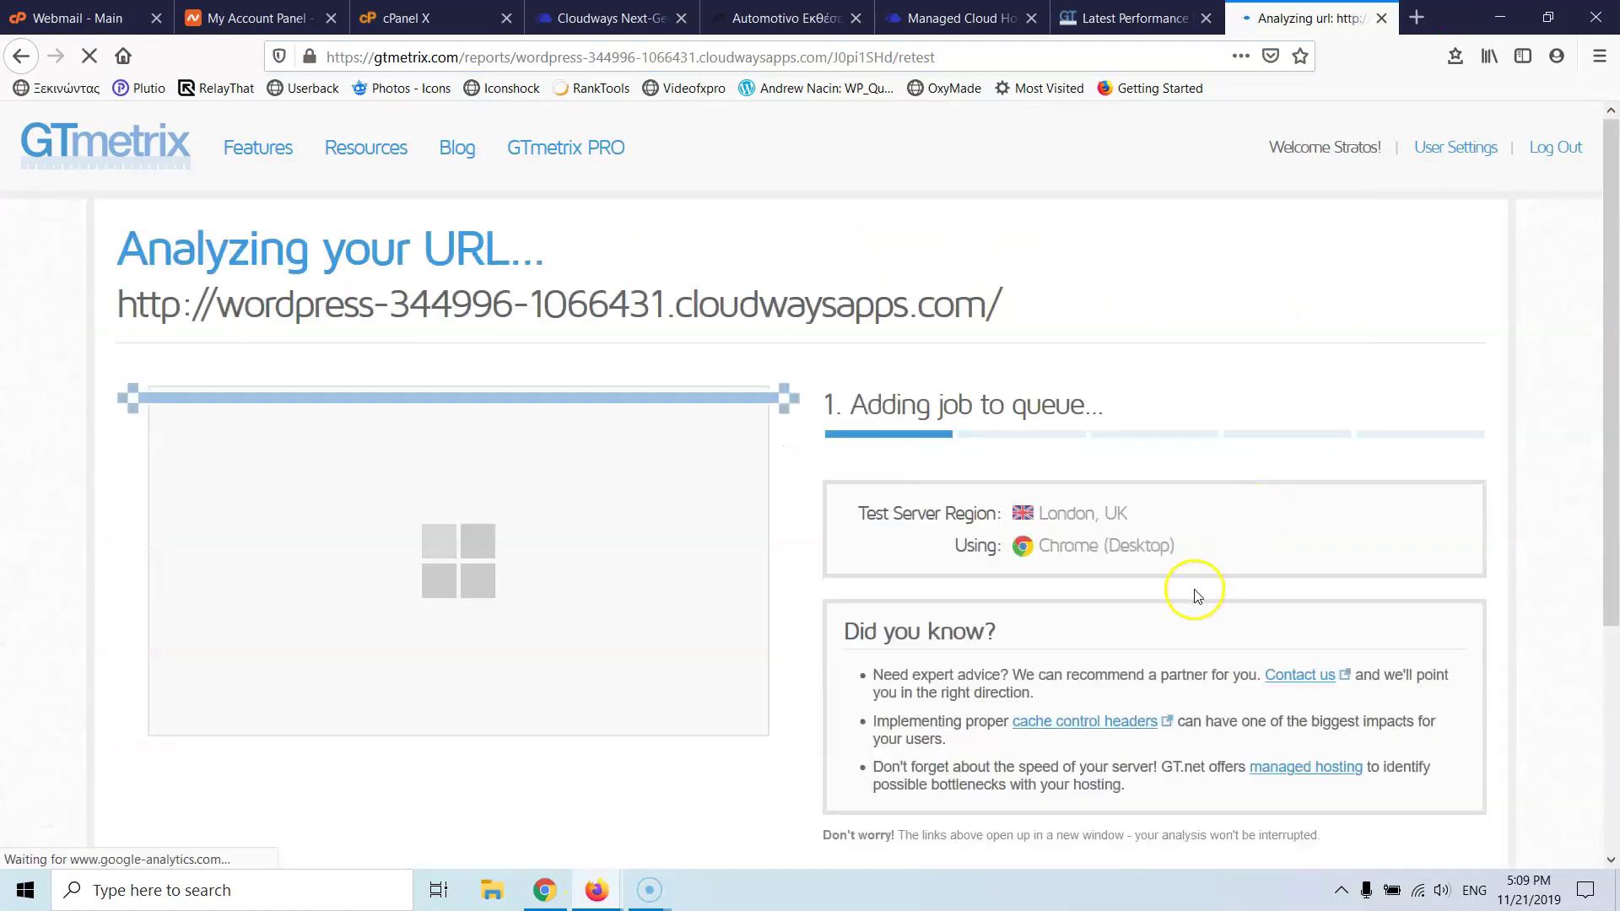
left_click(1143, 18)
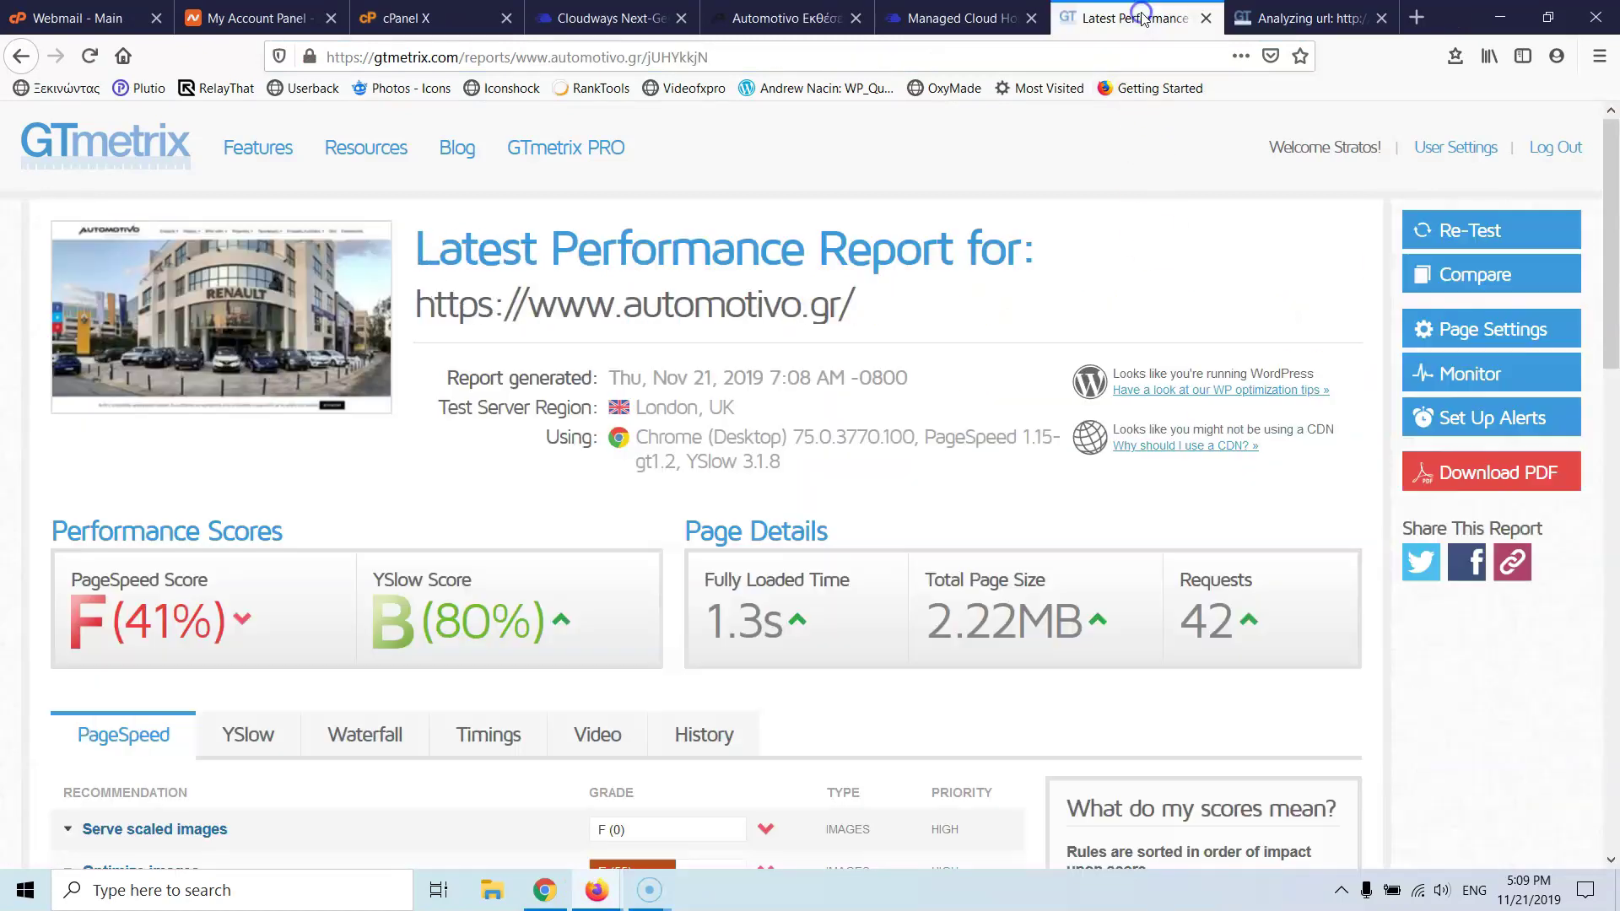
left_click(1465, 228)
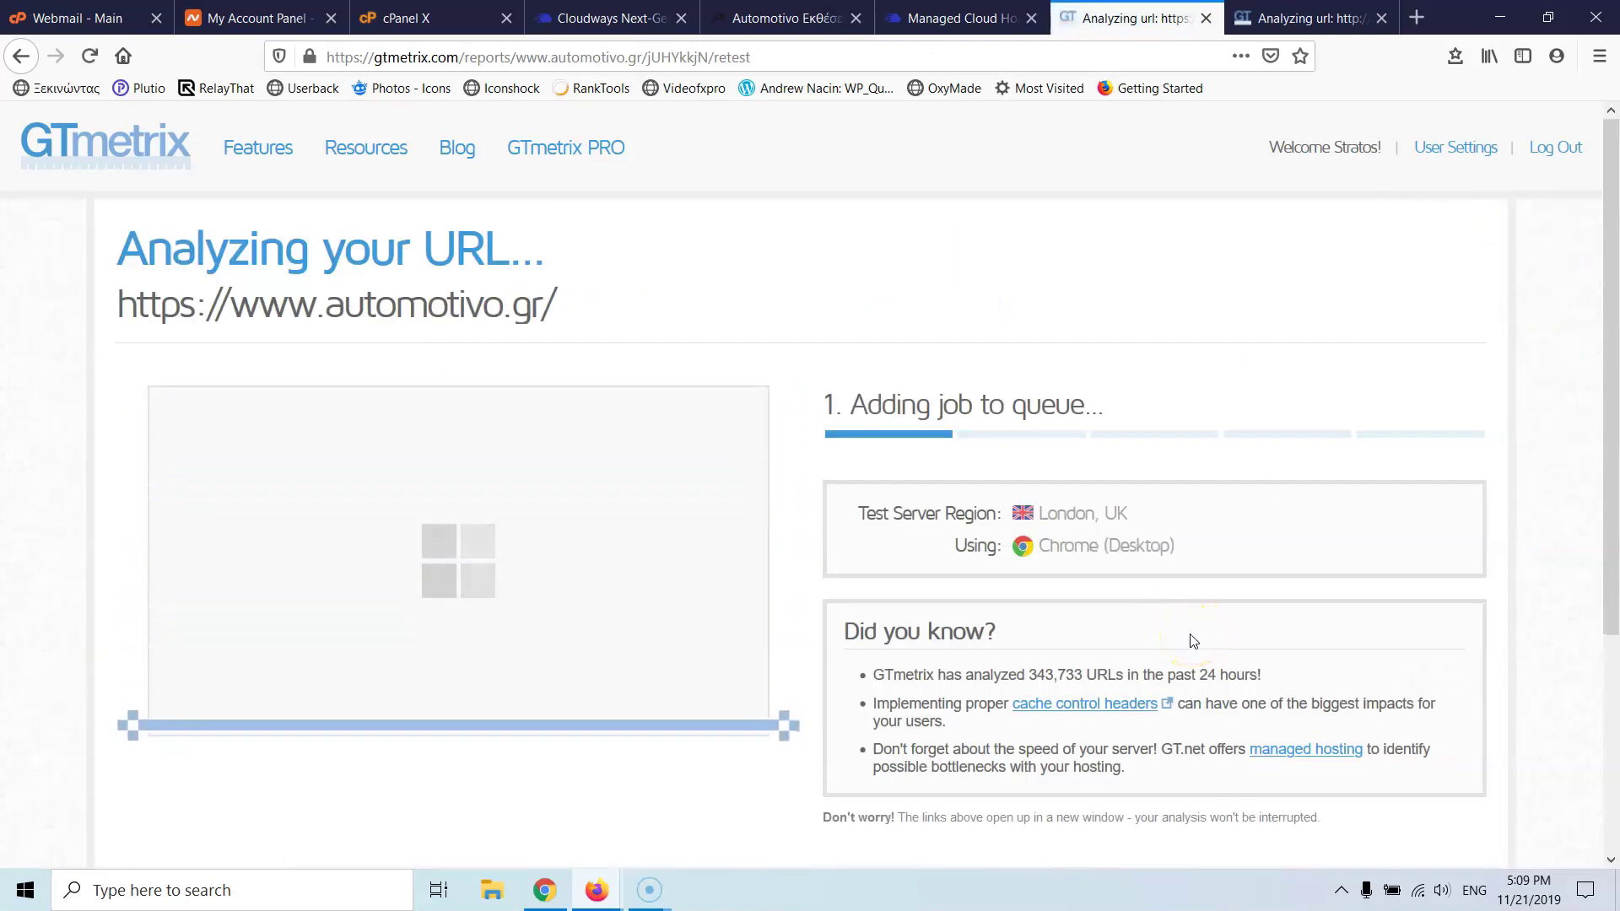
left_click(1282, 25)
left_click(1149, 20)
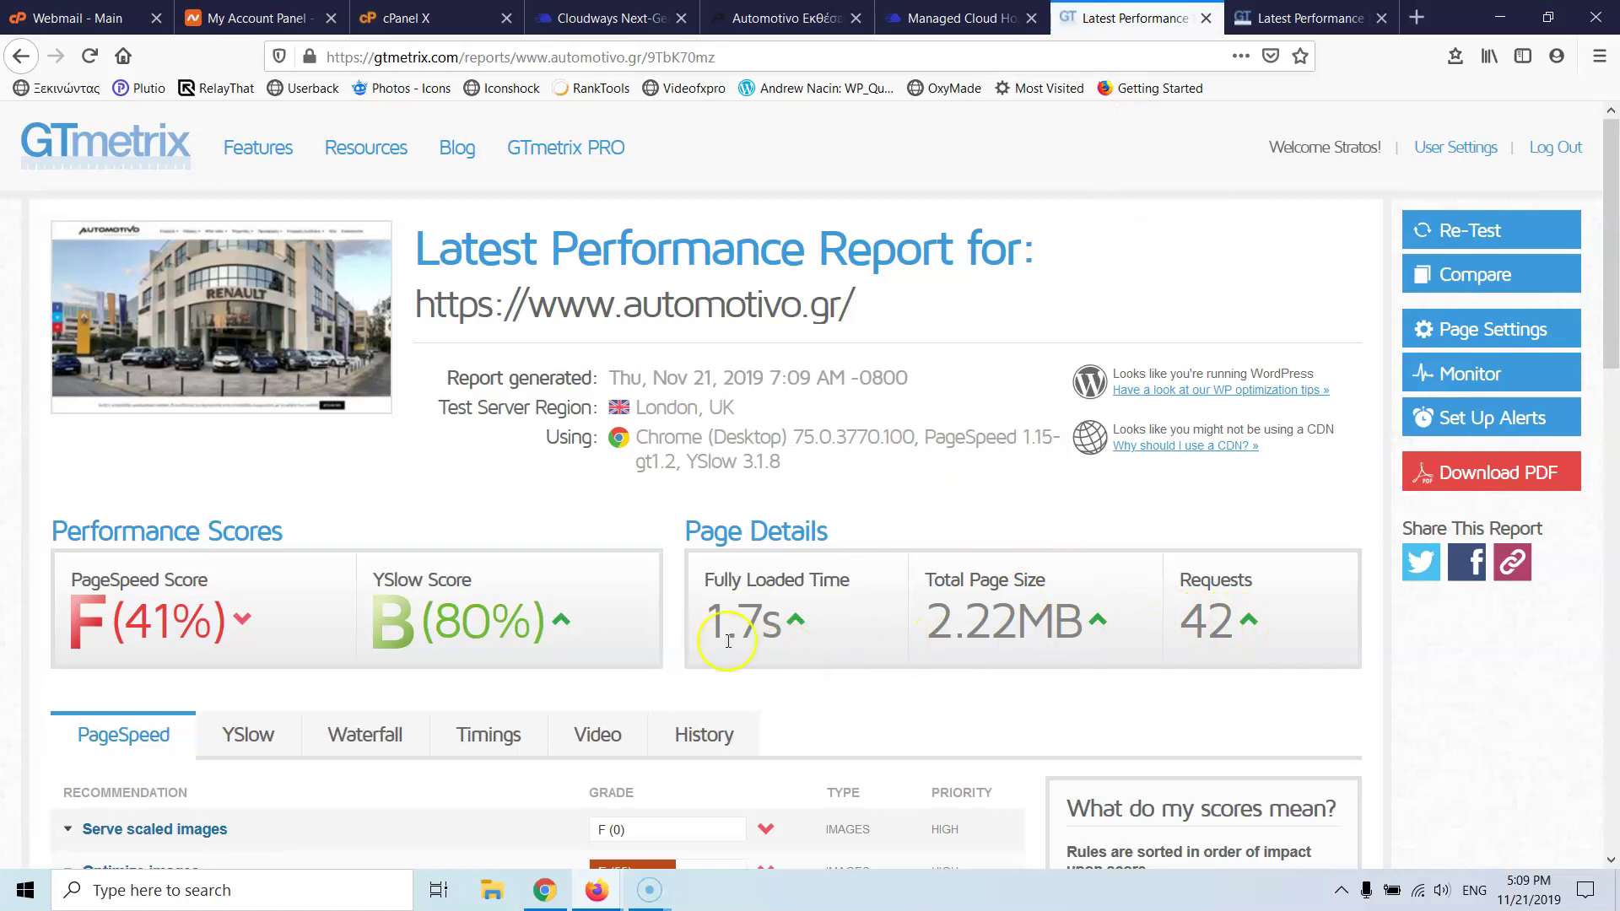
- Compare the new reports (Cloudways 0.6s, 28 requests vs automotivo.gr 1.7s), then close both
left_click(1329, 11)
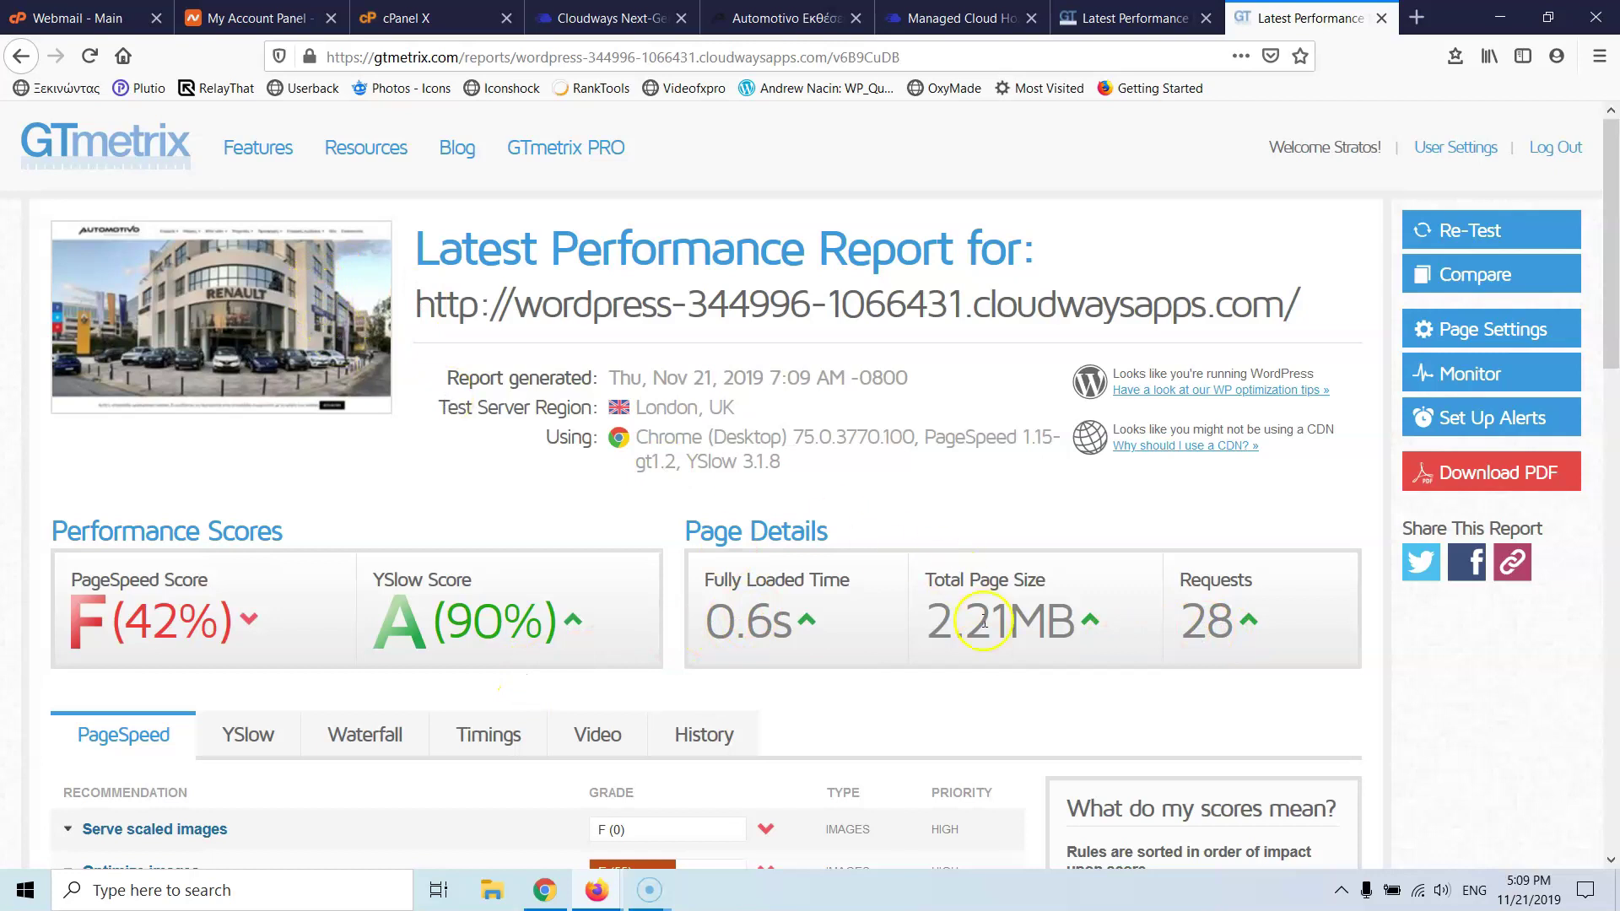
left_click(1152, 13)
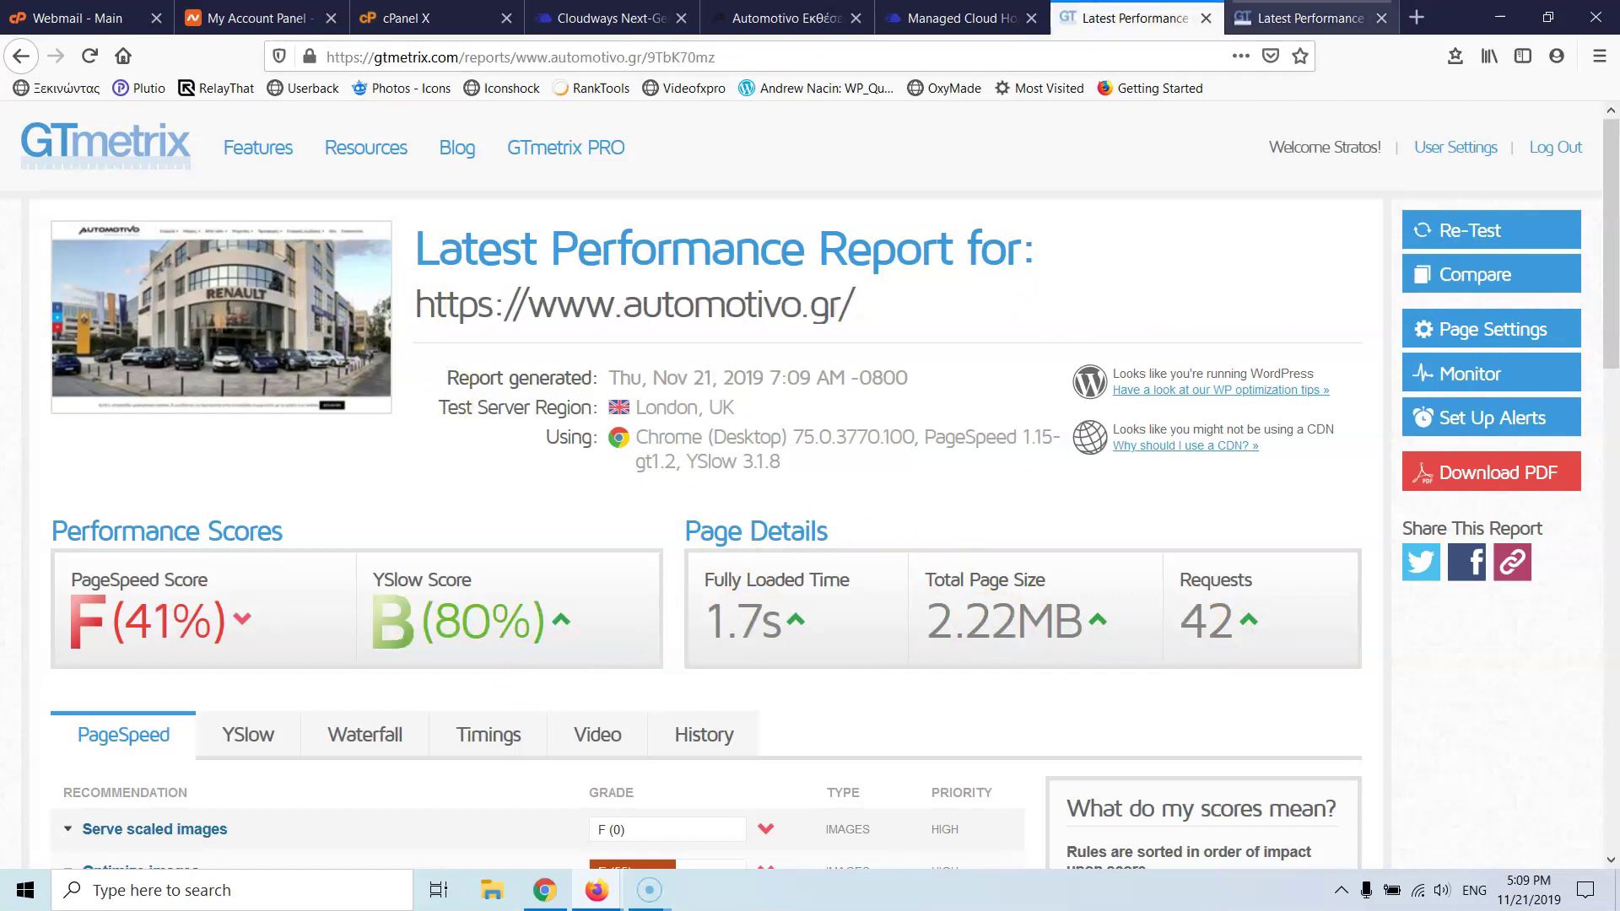
left_click(1292, 12)
left_click(1159, 17)
left_click(1299, 28)
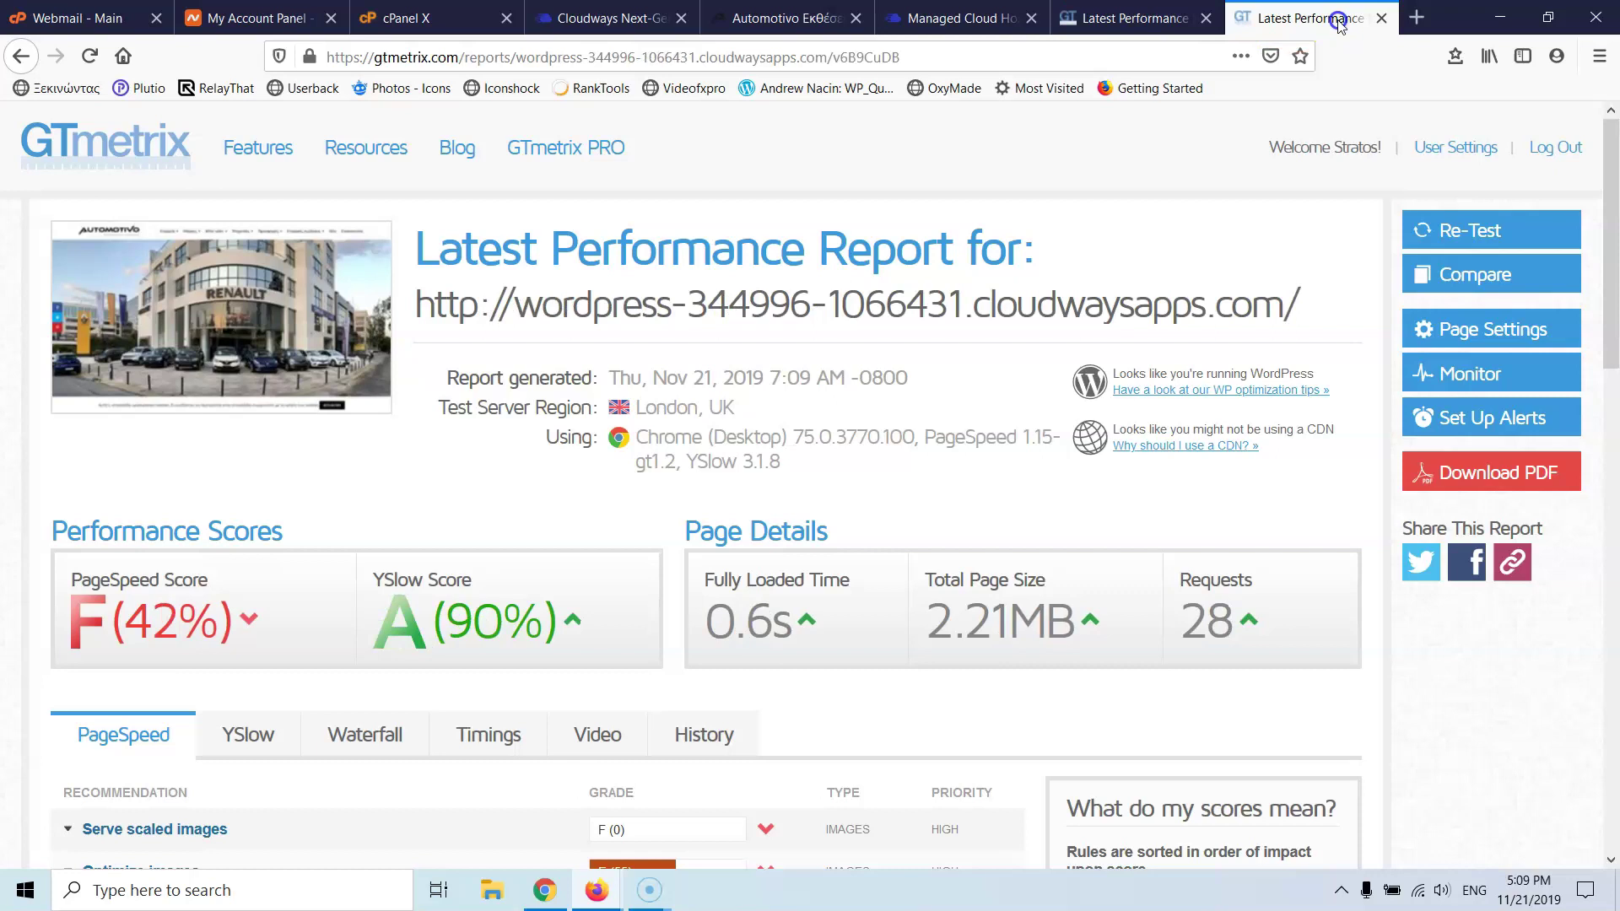
left_click(1204, 32)
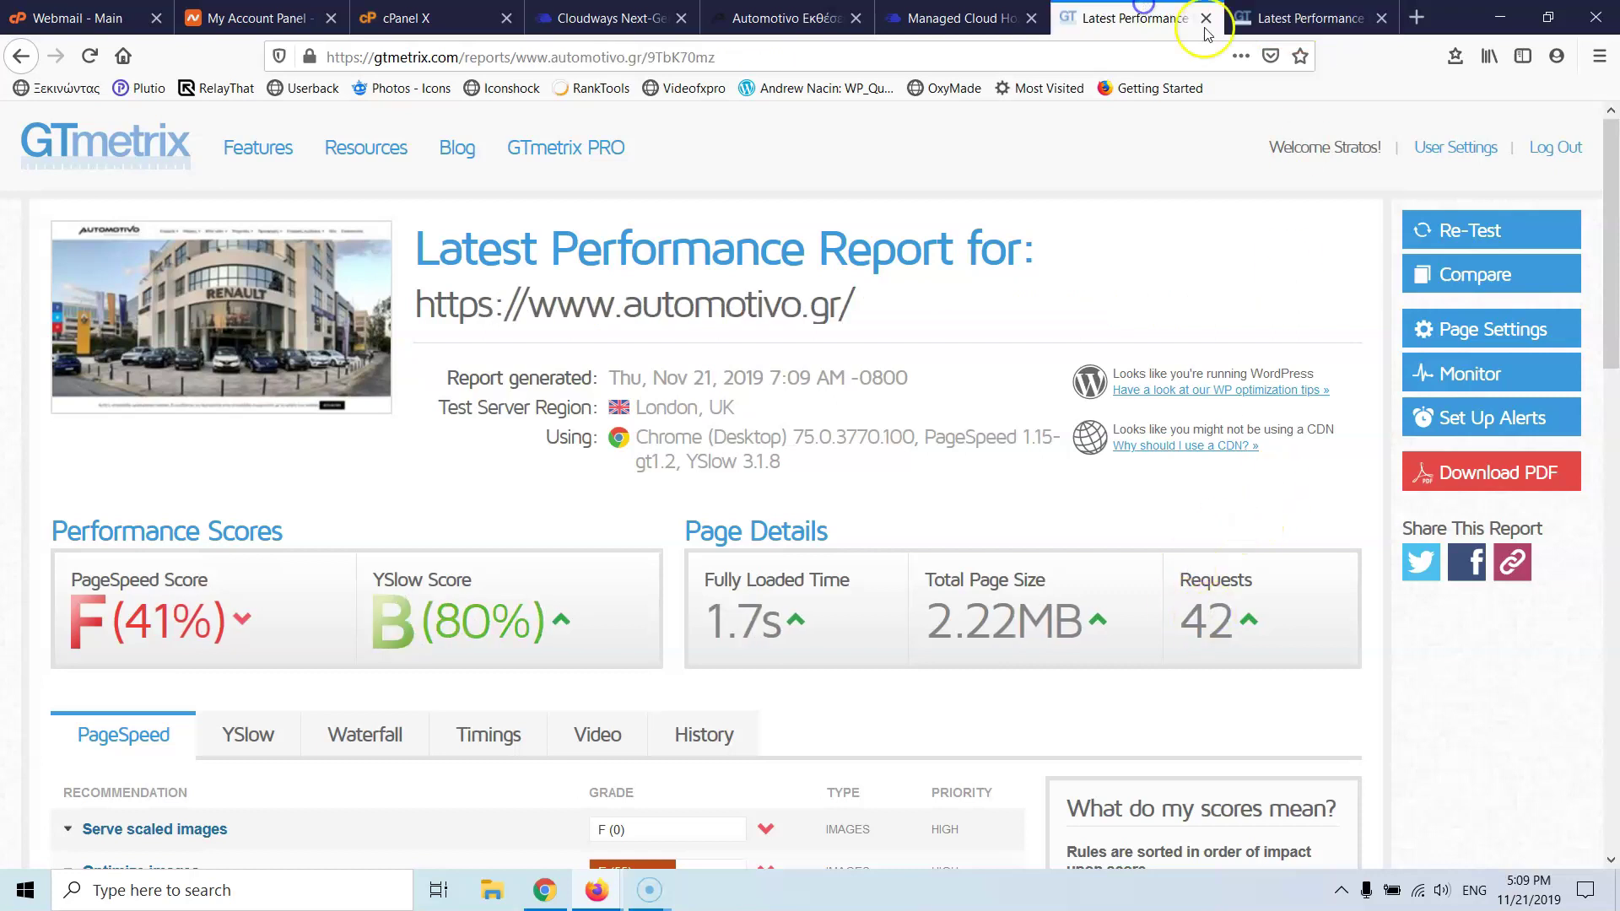
left_click(1292, 18)
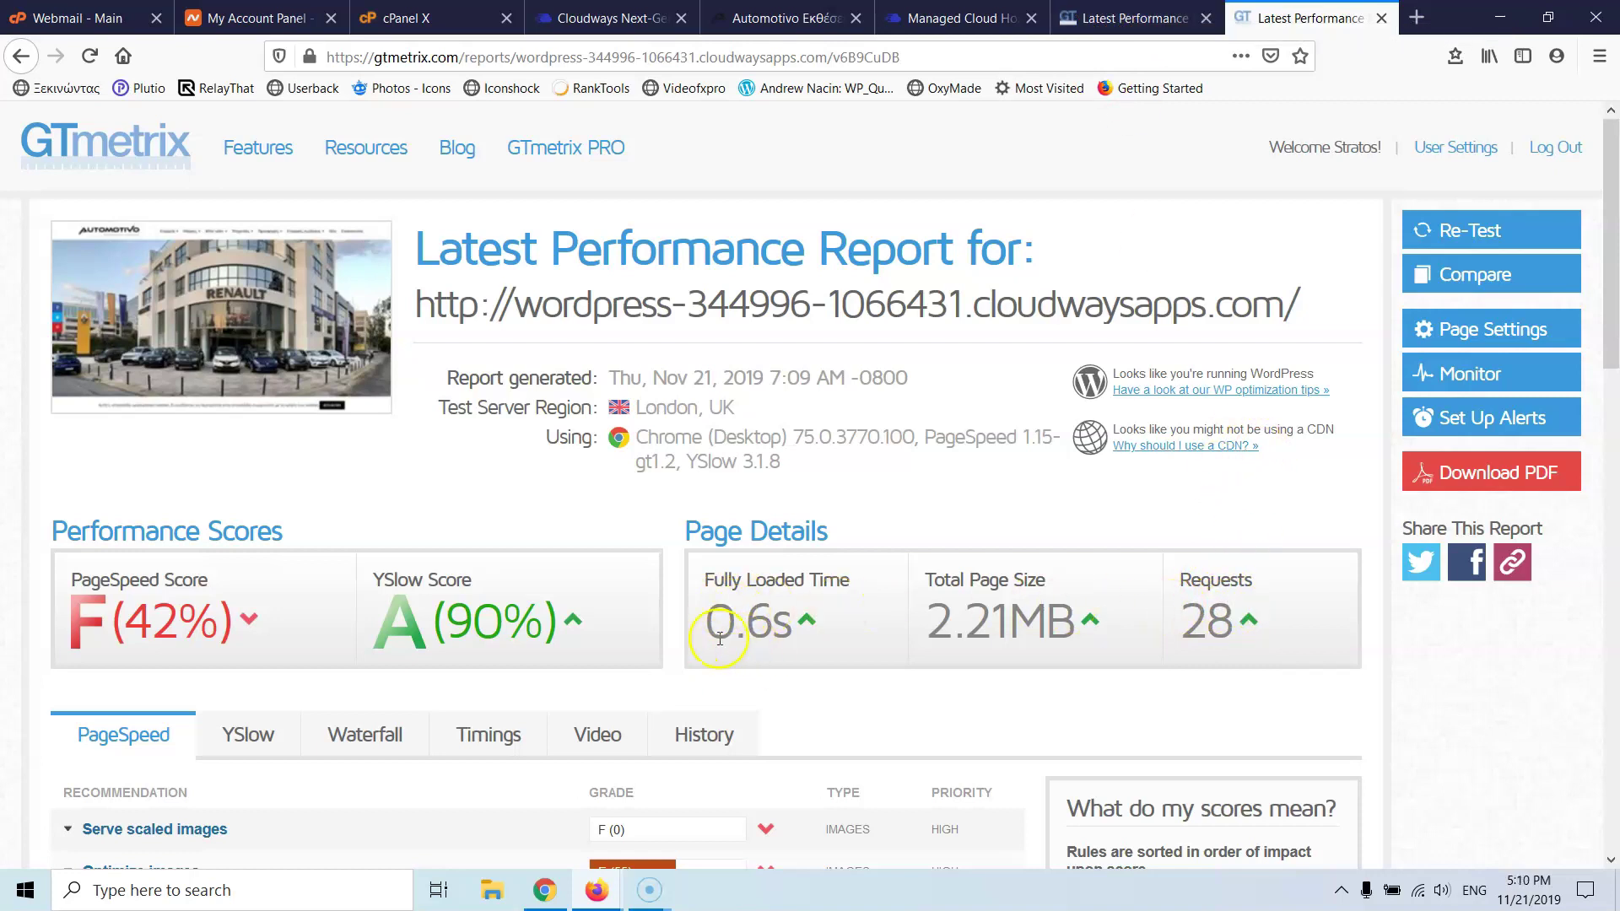
left_click(1120, 19)
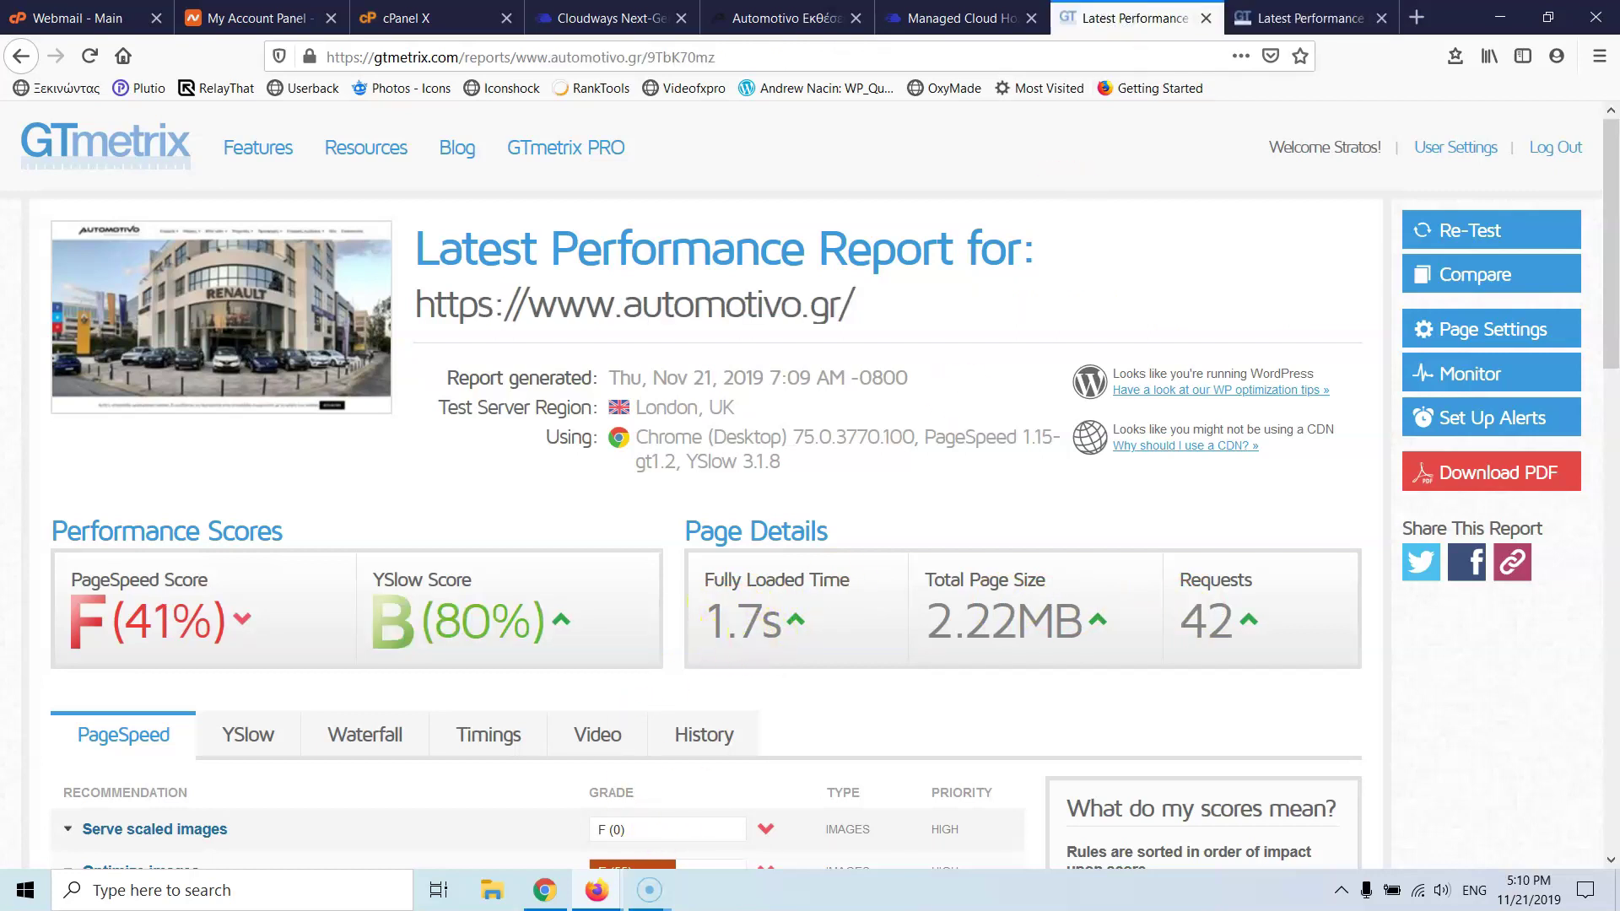
left_click(1307, 21)
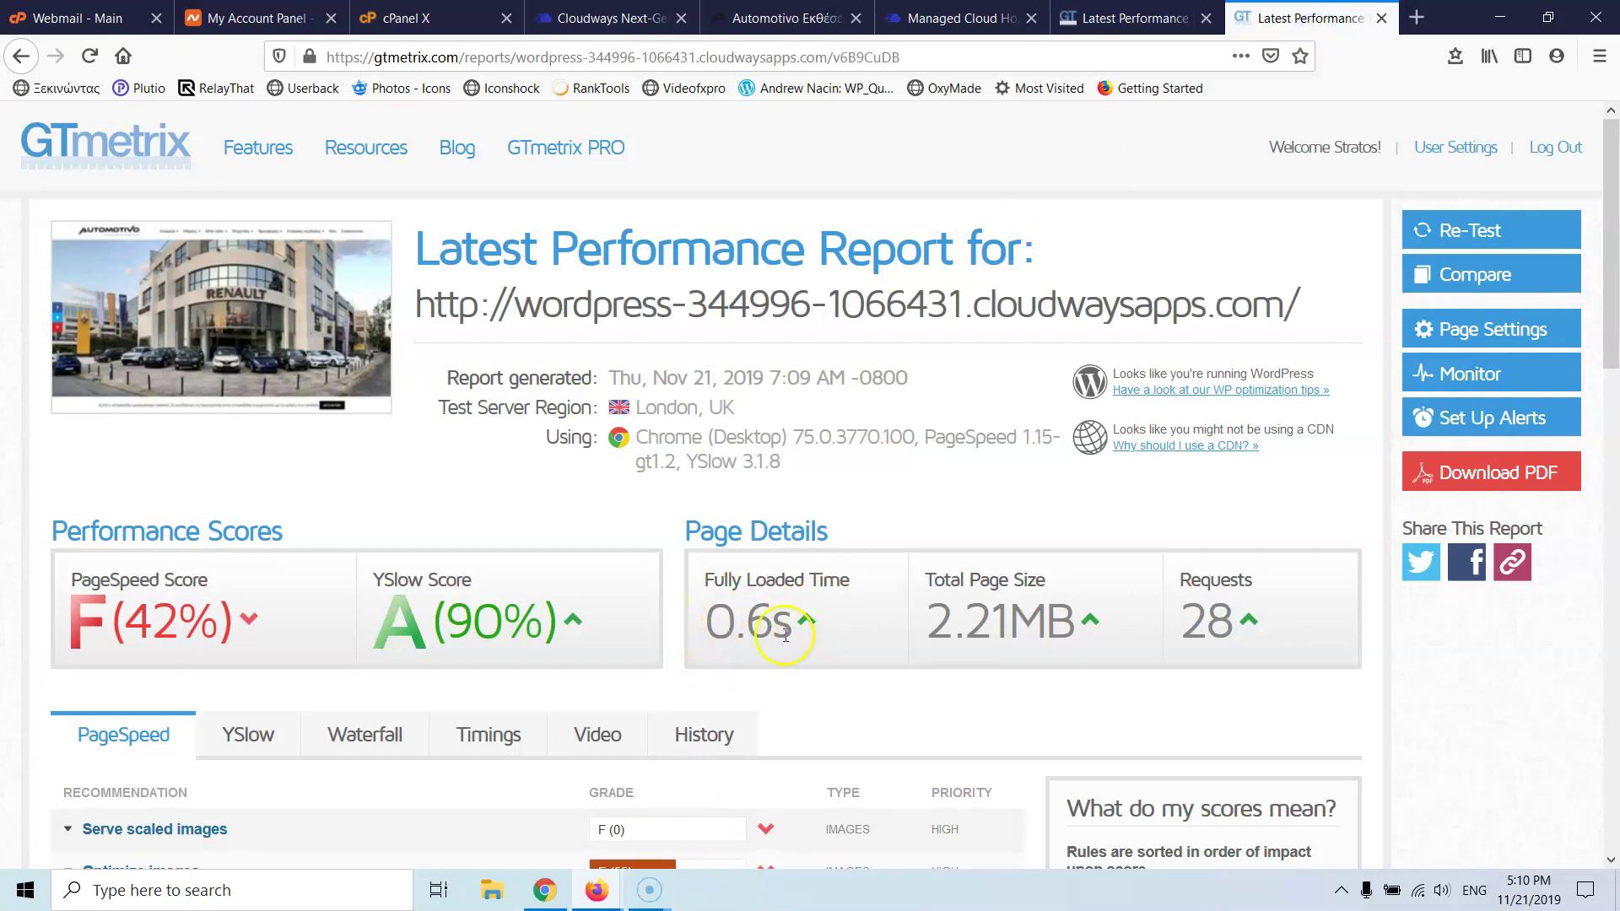
left_click(1115, 19)
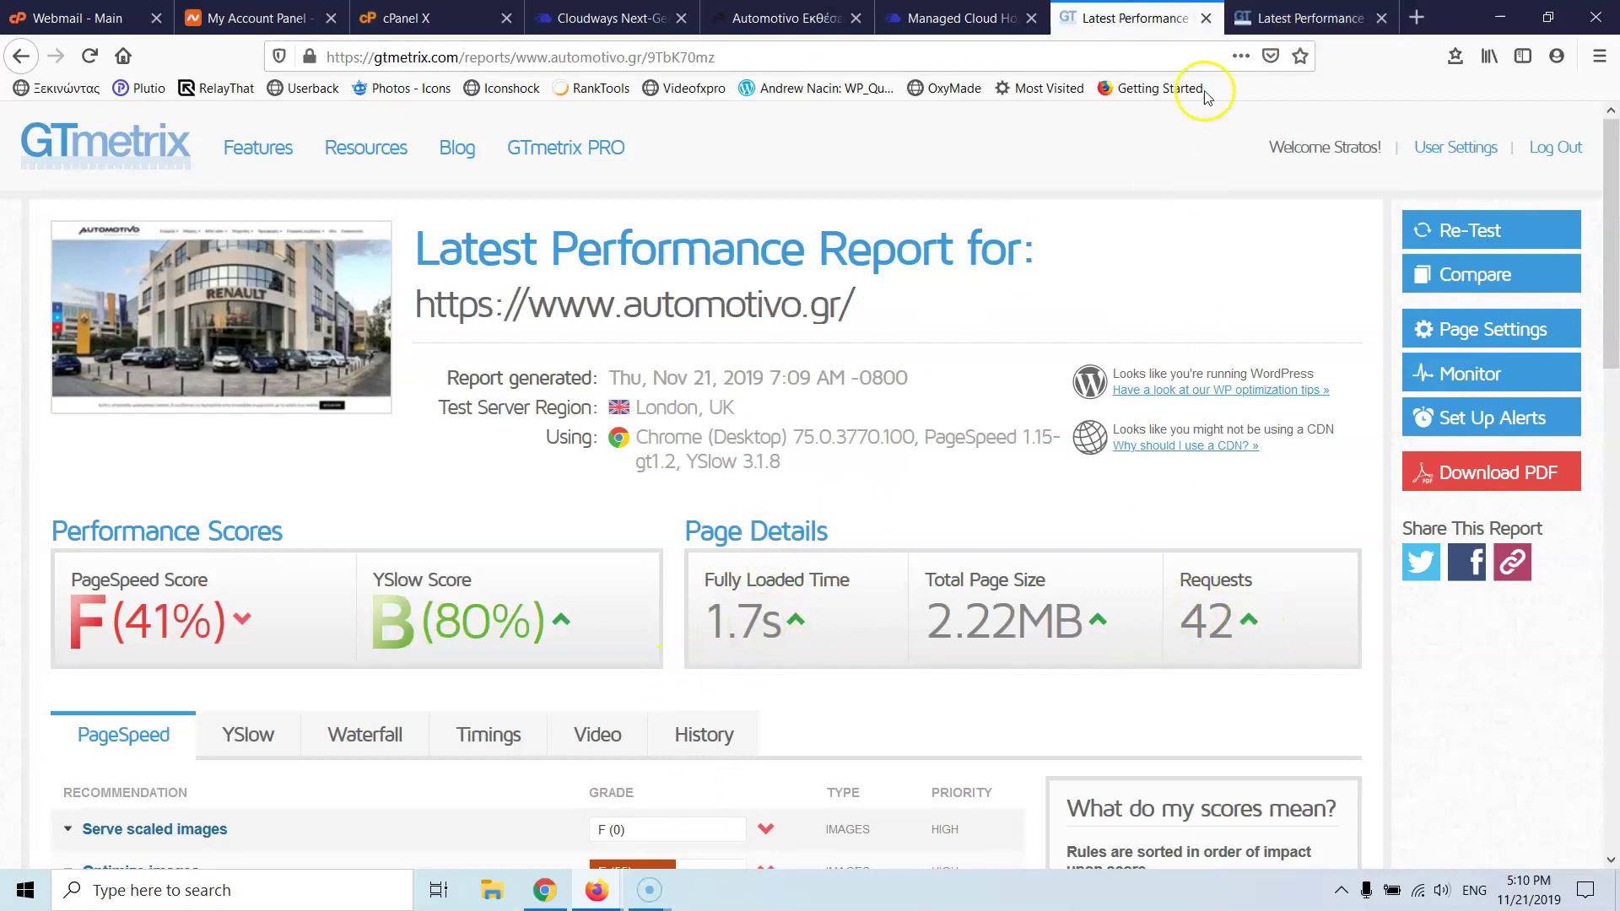
left_click(1290, 17)
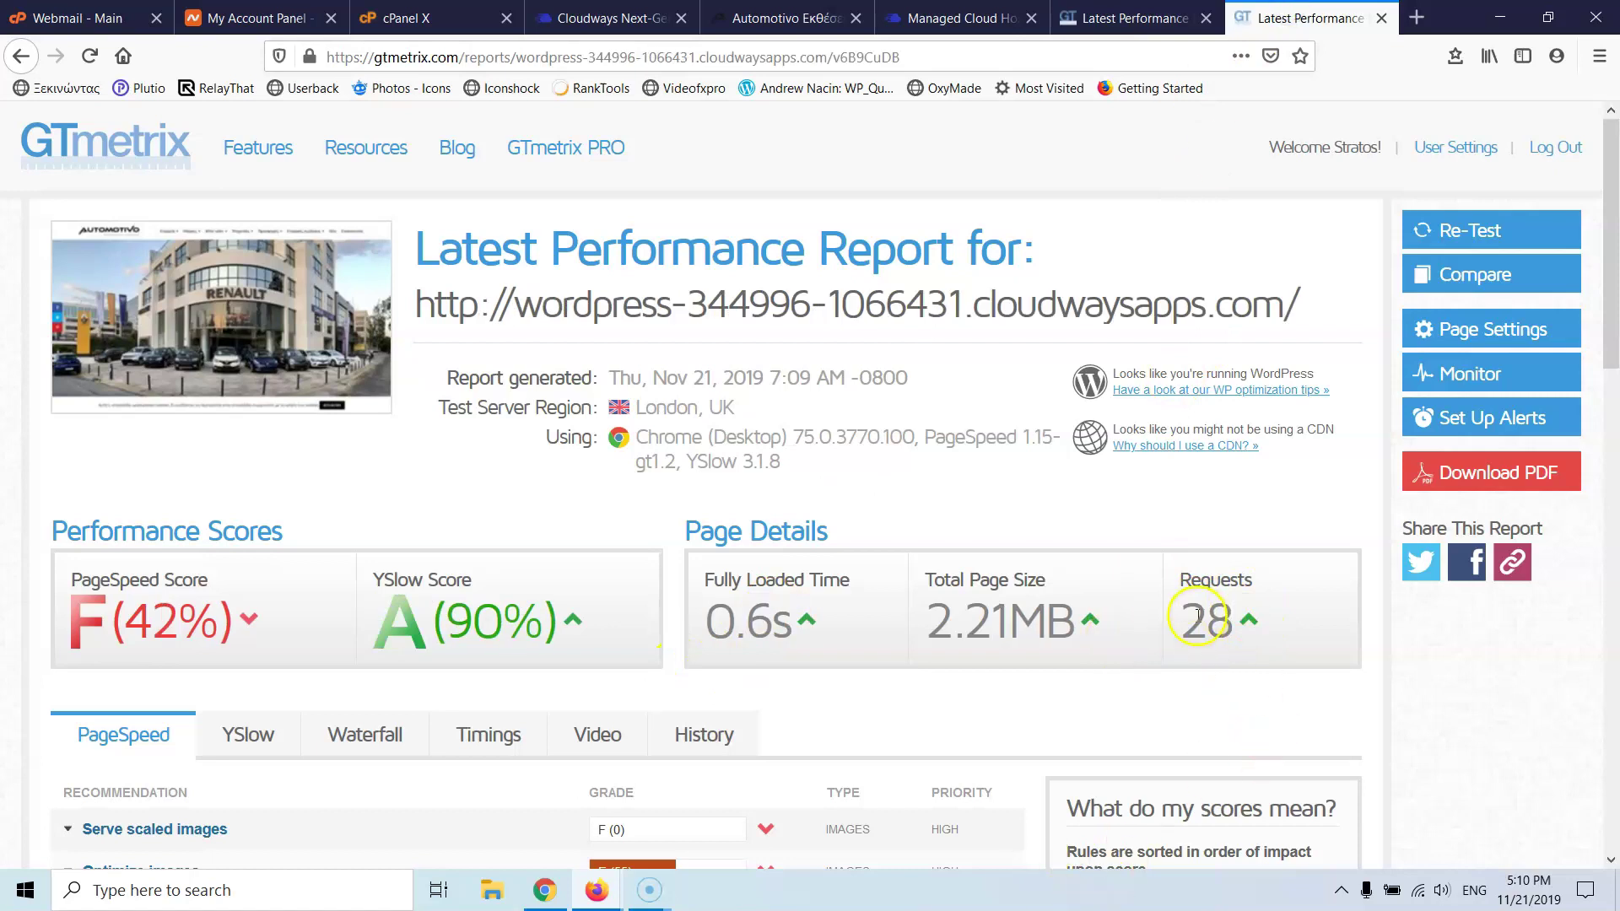
left_click(1154, 11)
left_click(1290, 17)
left_click(1140, 9)
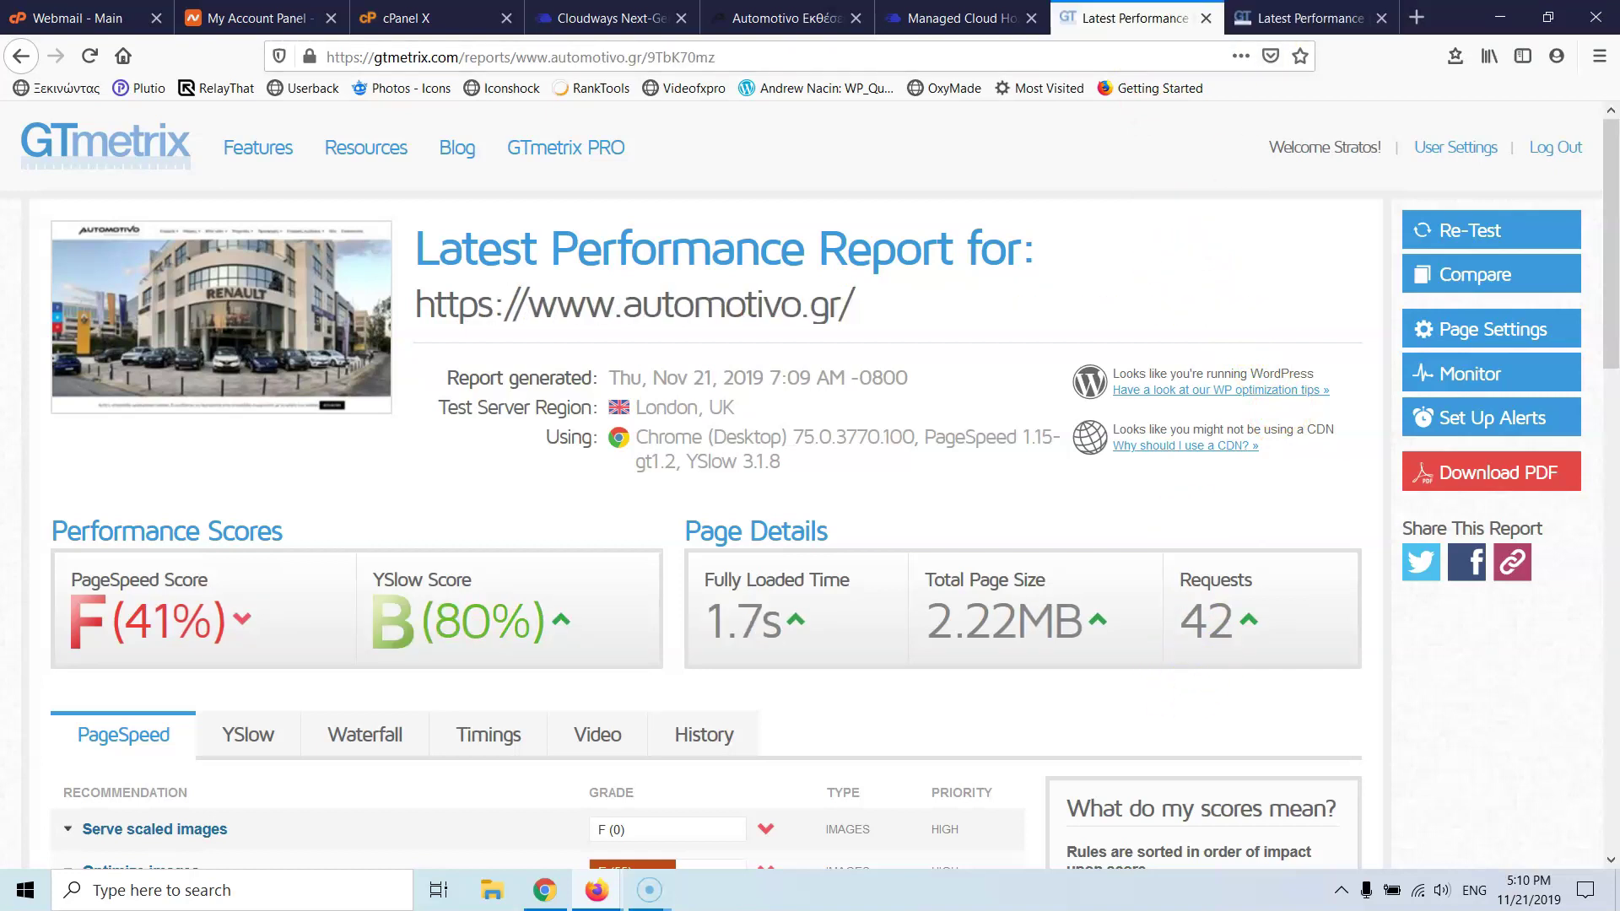
left_click(1381, 17)
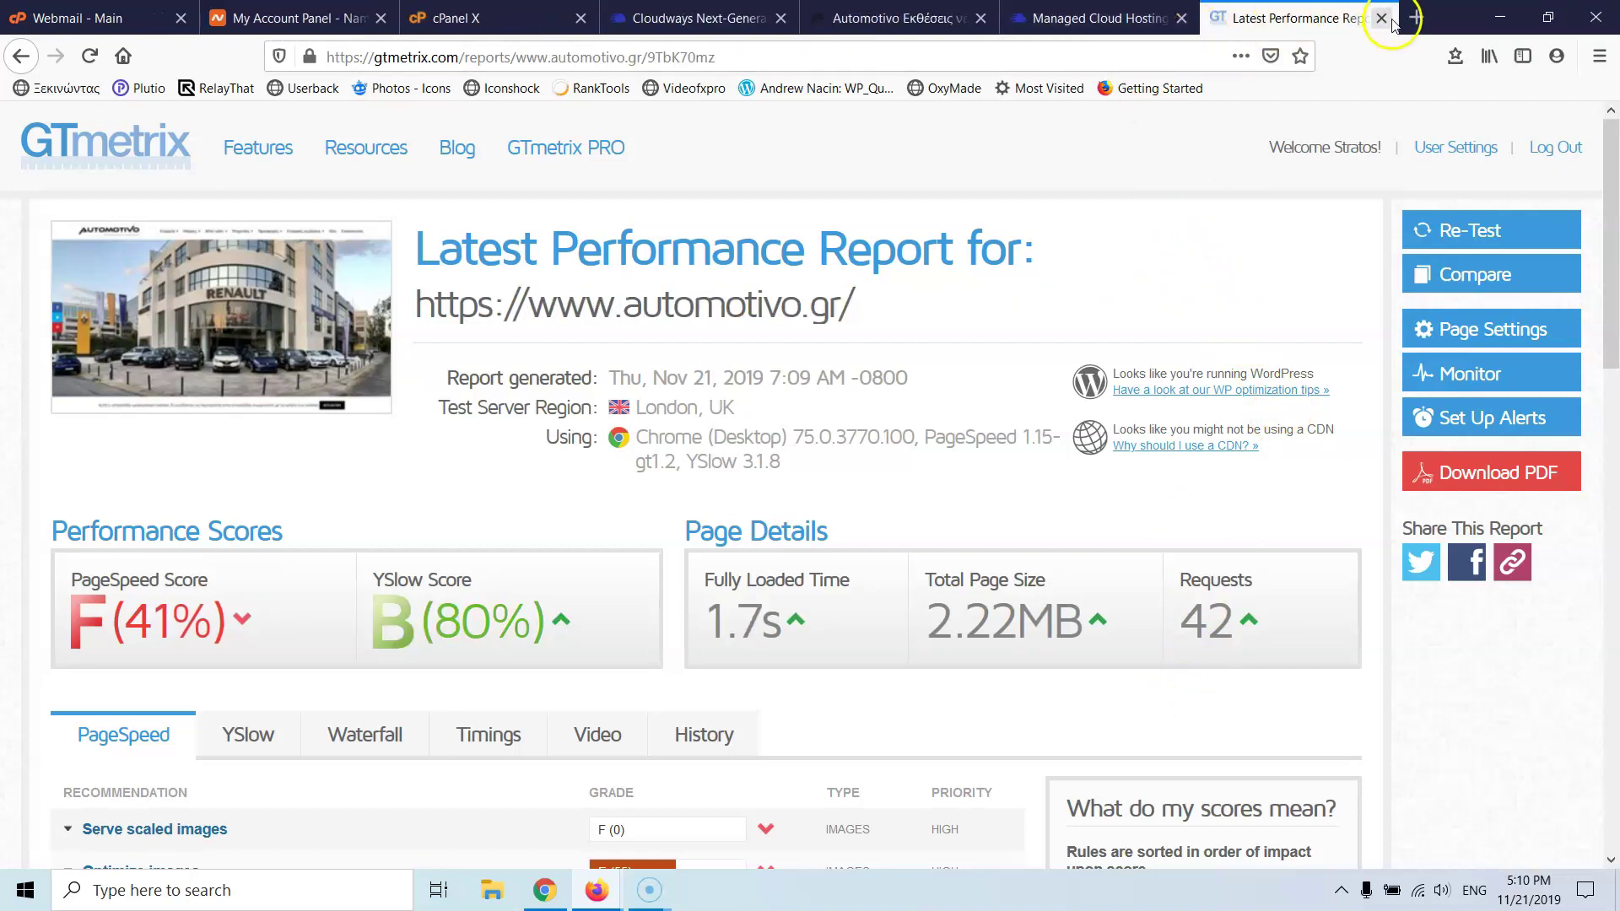
left_click(1381, 18)
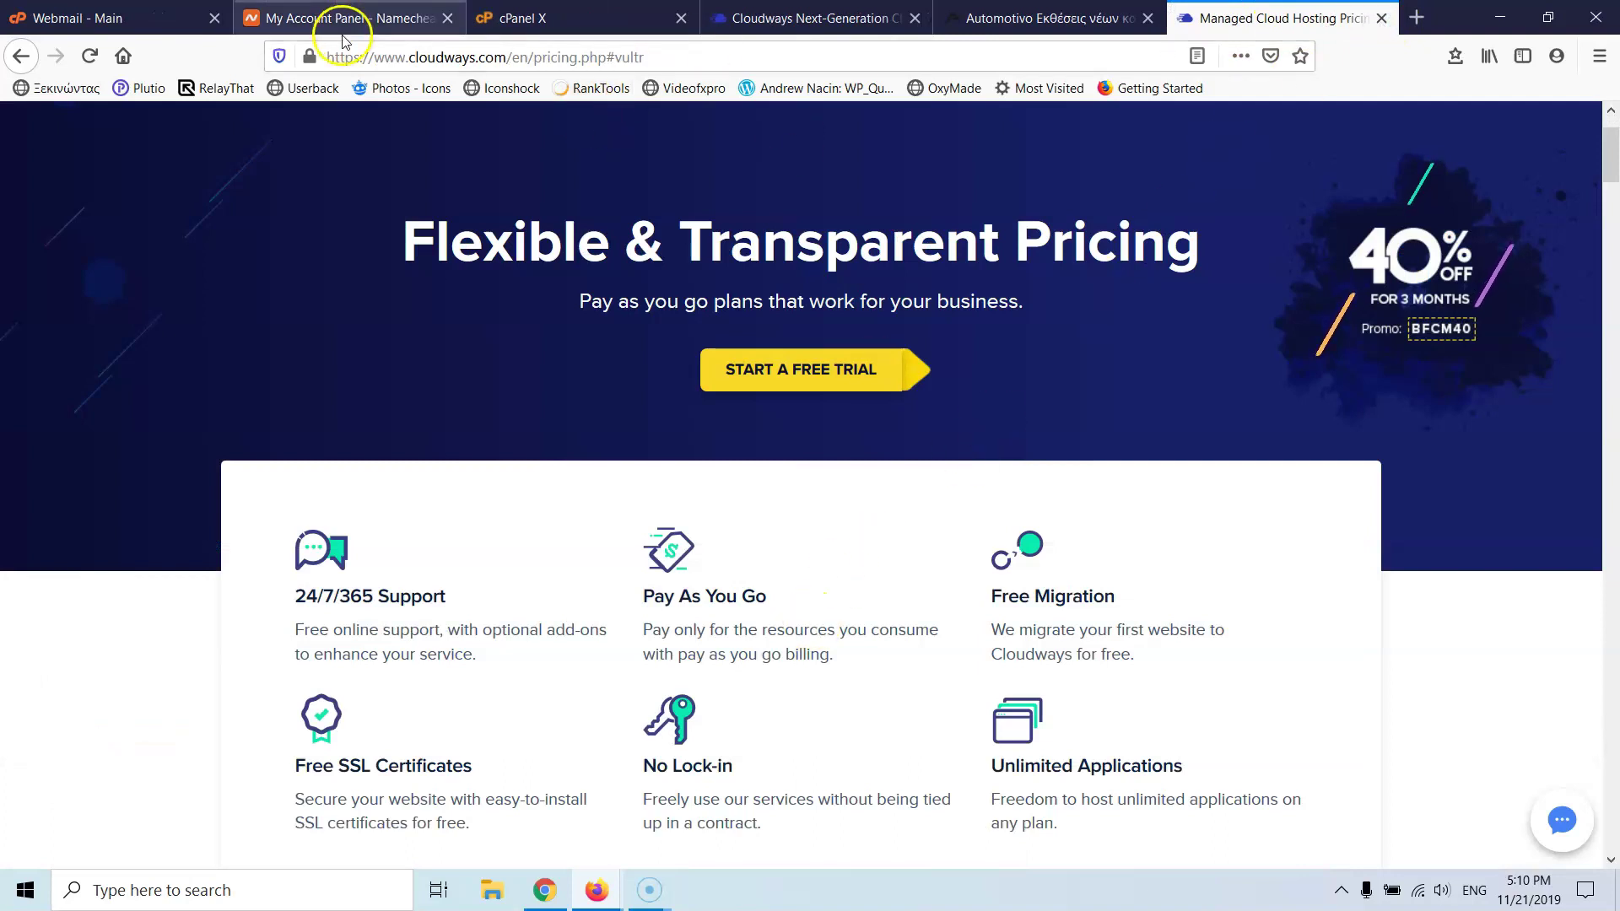
- Open the Add-ons page from the Cloudways top-bar grid menu
left_click(772, 17)
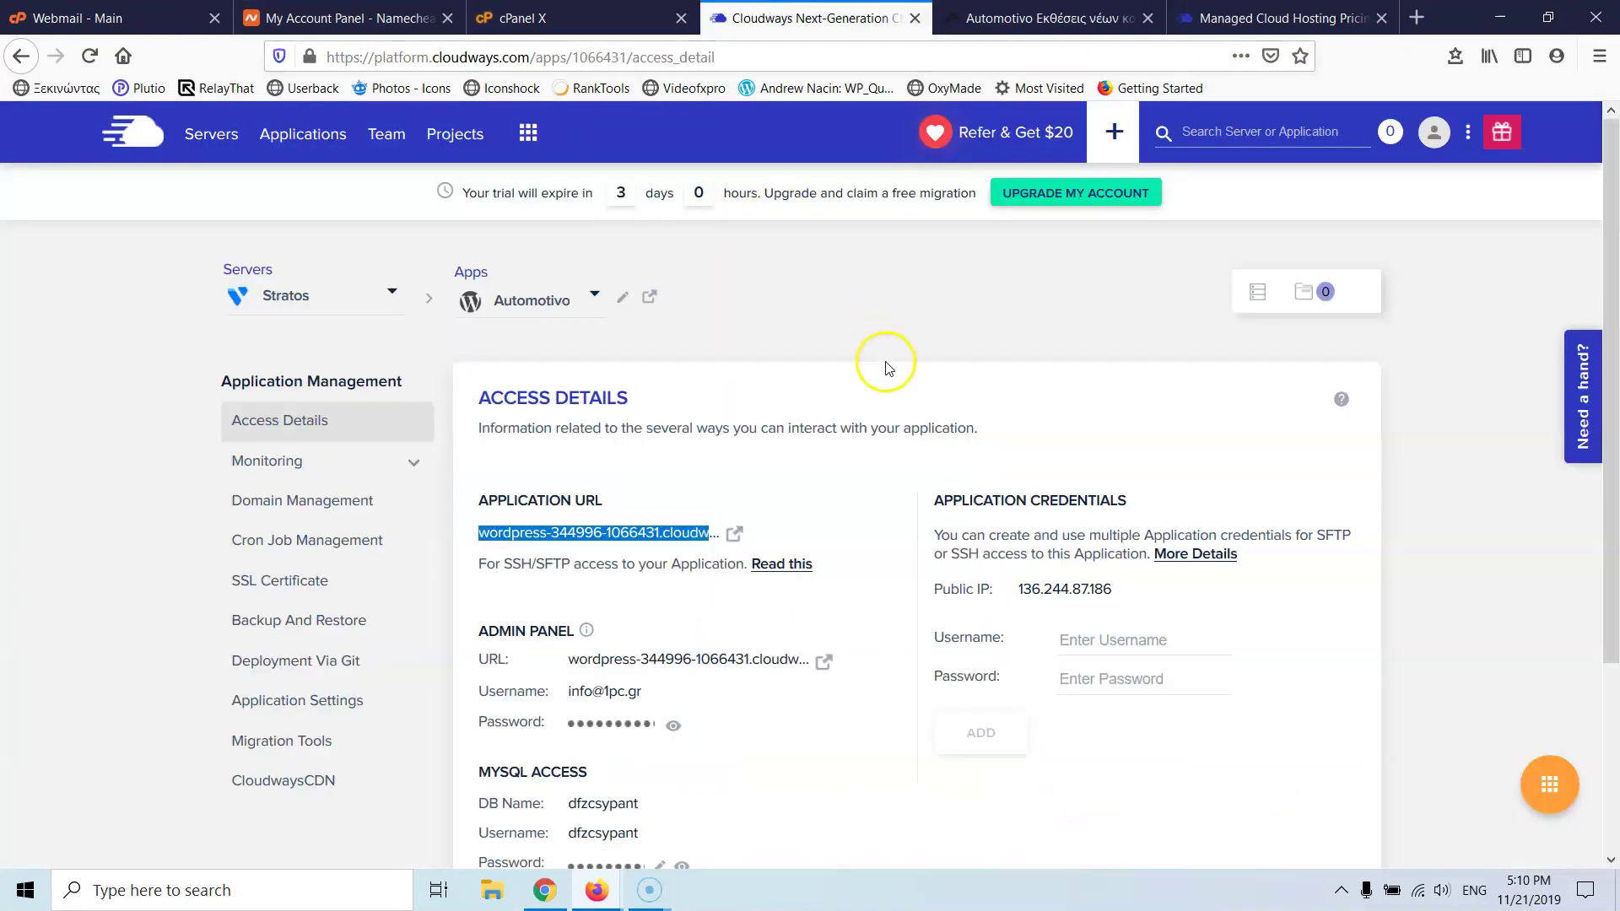
left_click(527, 135)
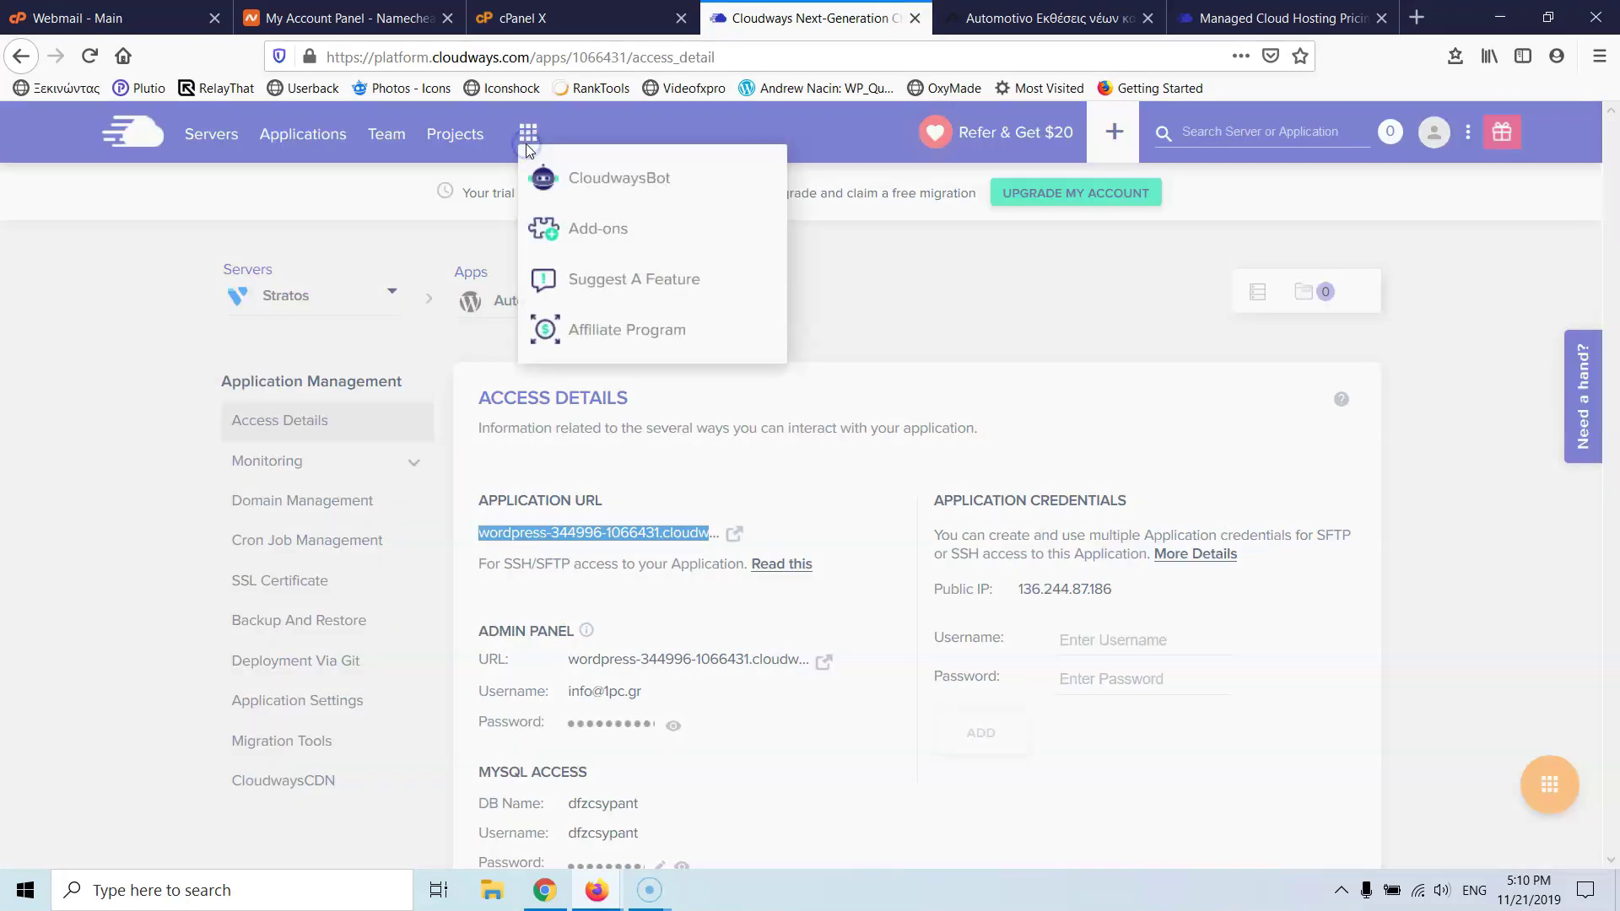
left_click(595, 224)
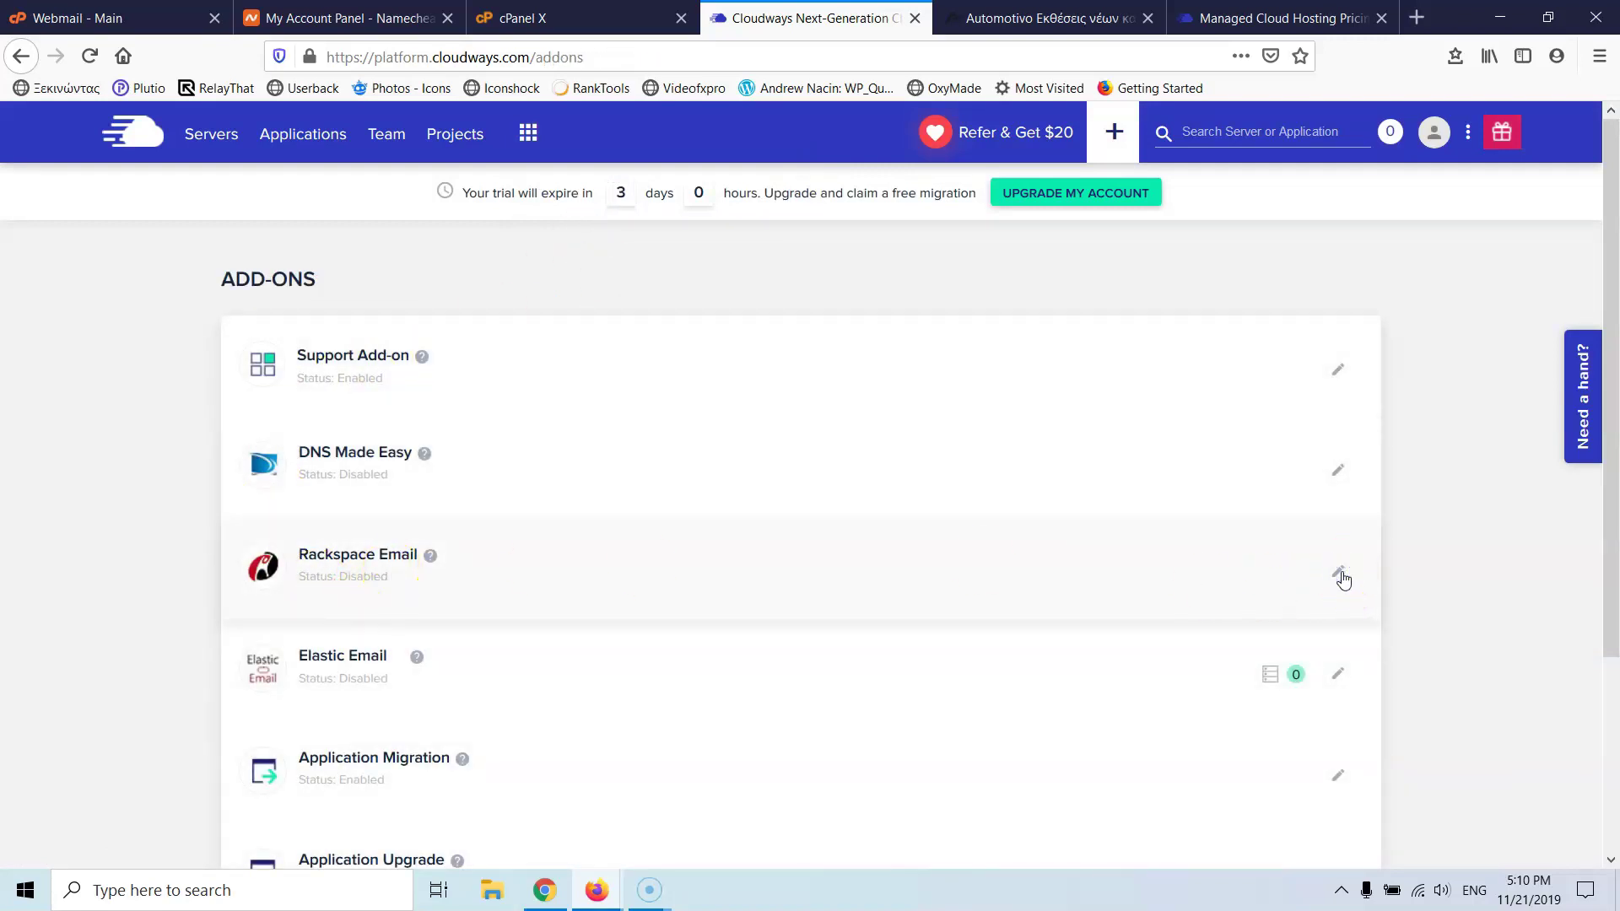
left_click(1341, 577)
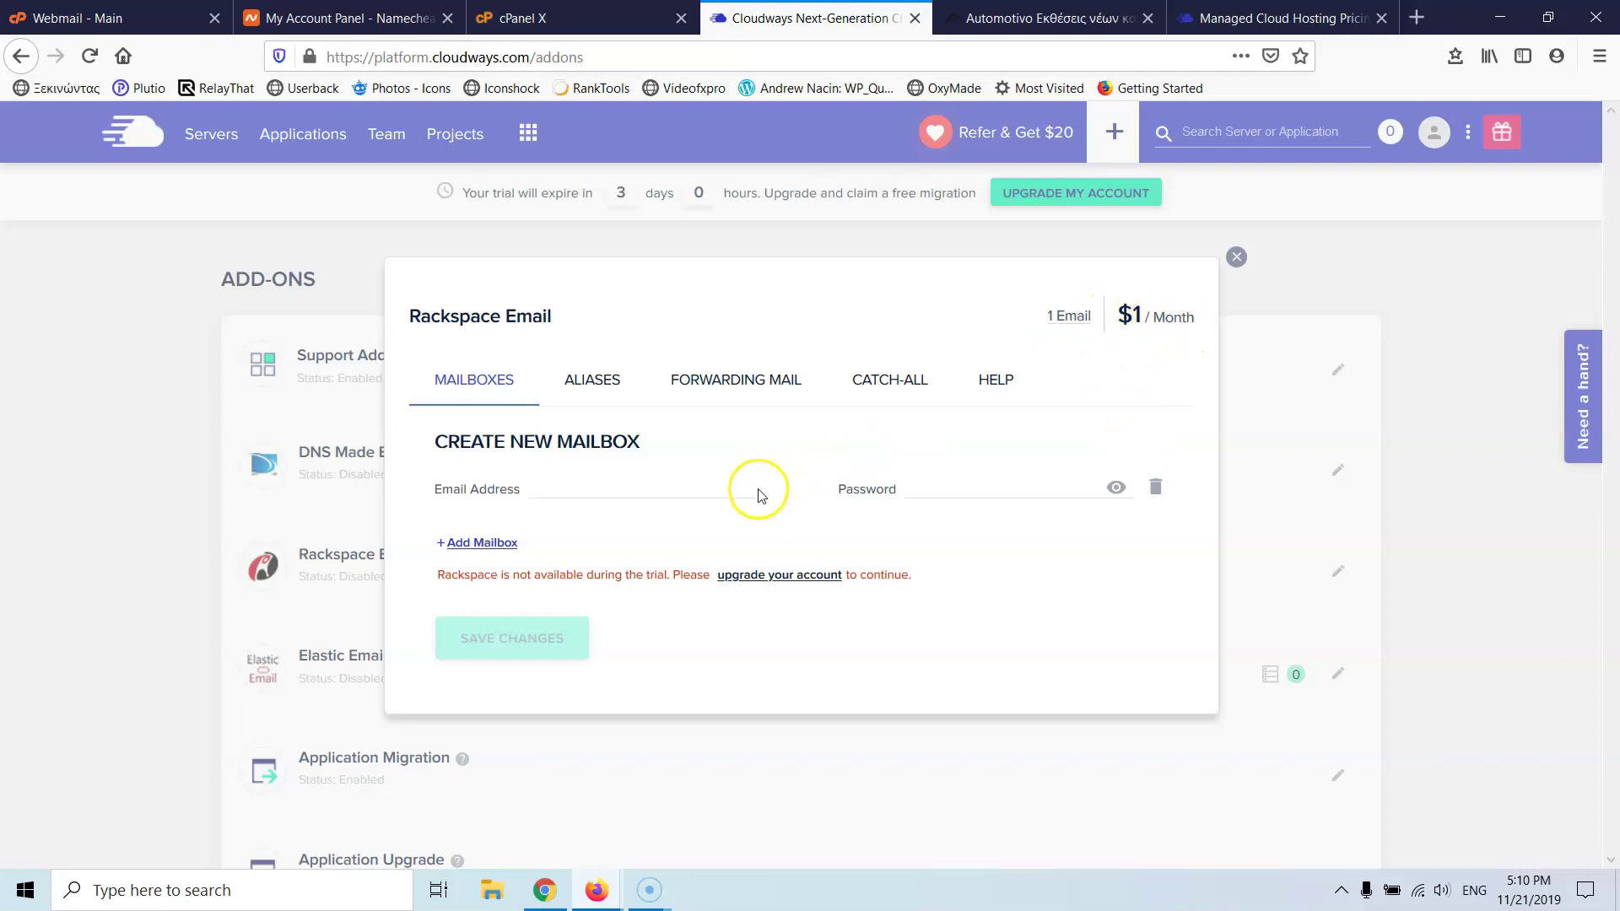
left_click(472, 542)
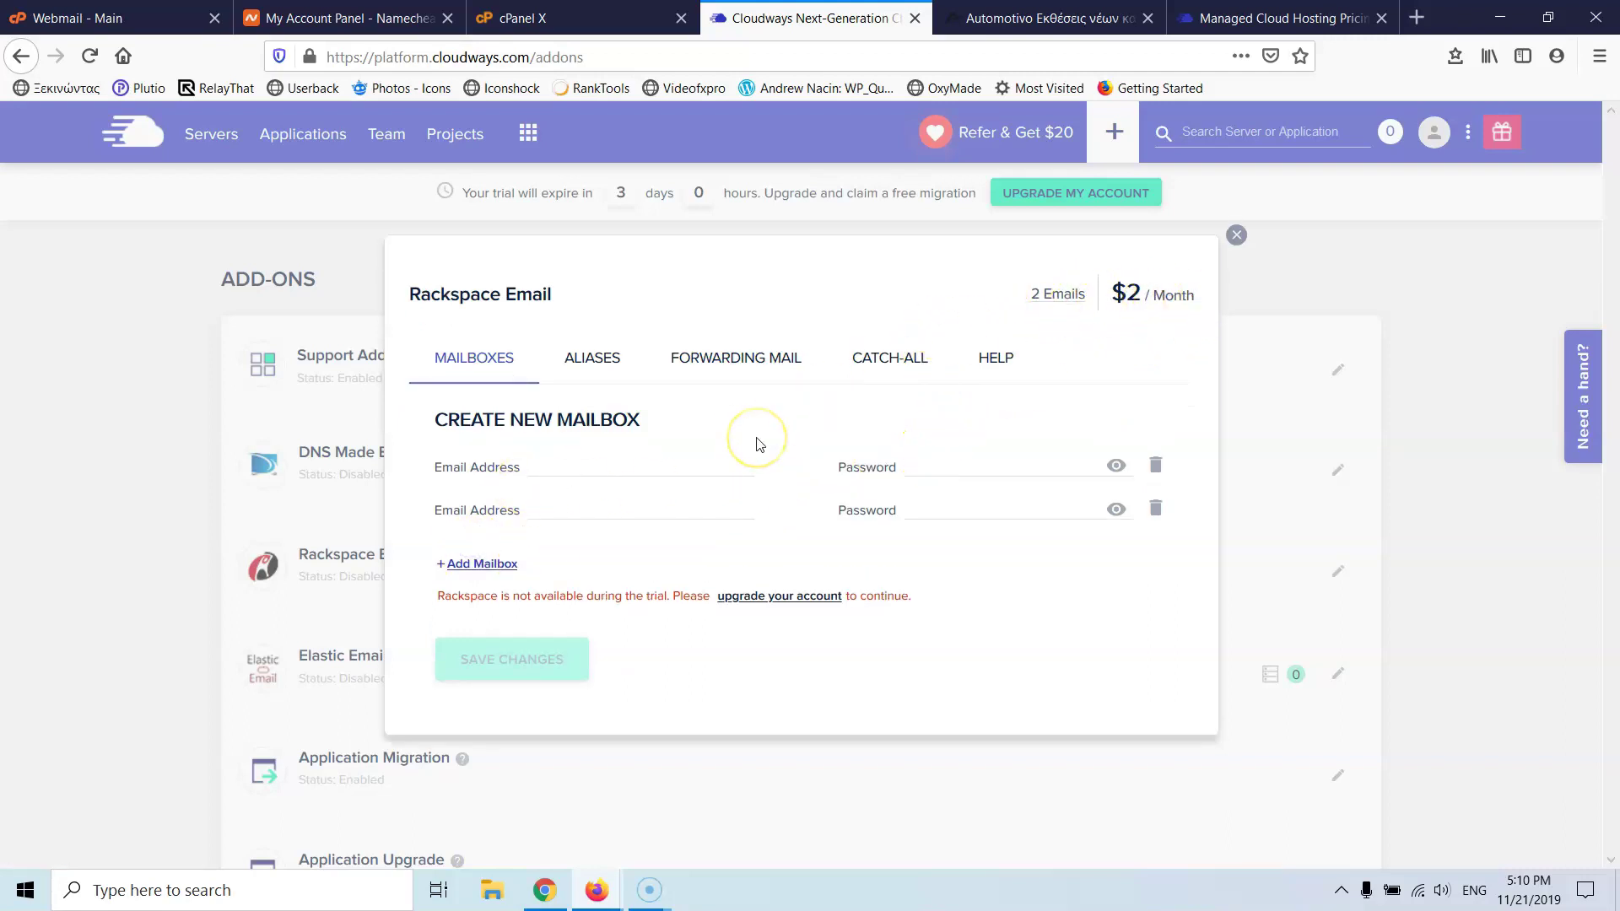
left_click(1157, 506)
left_click(898, 386)
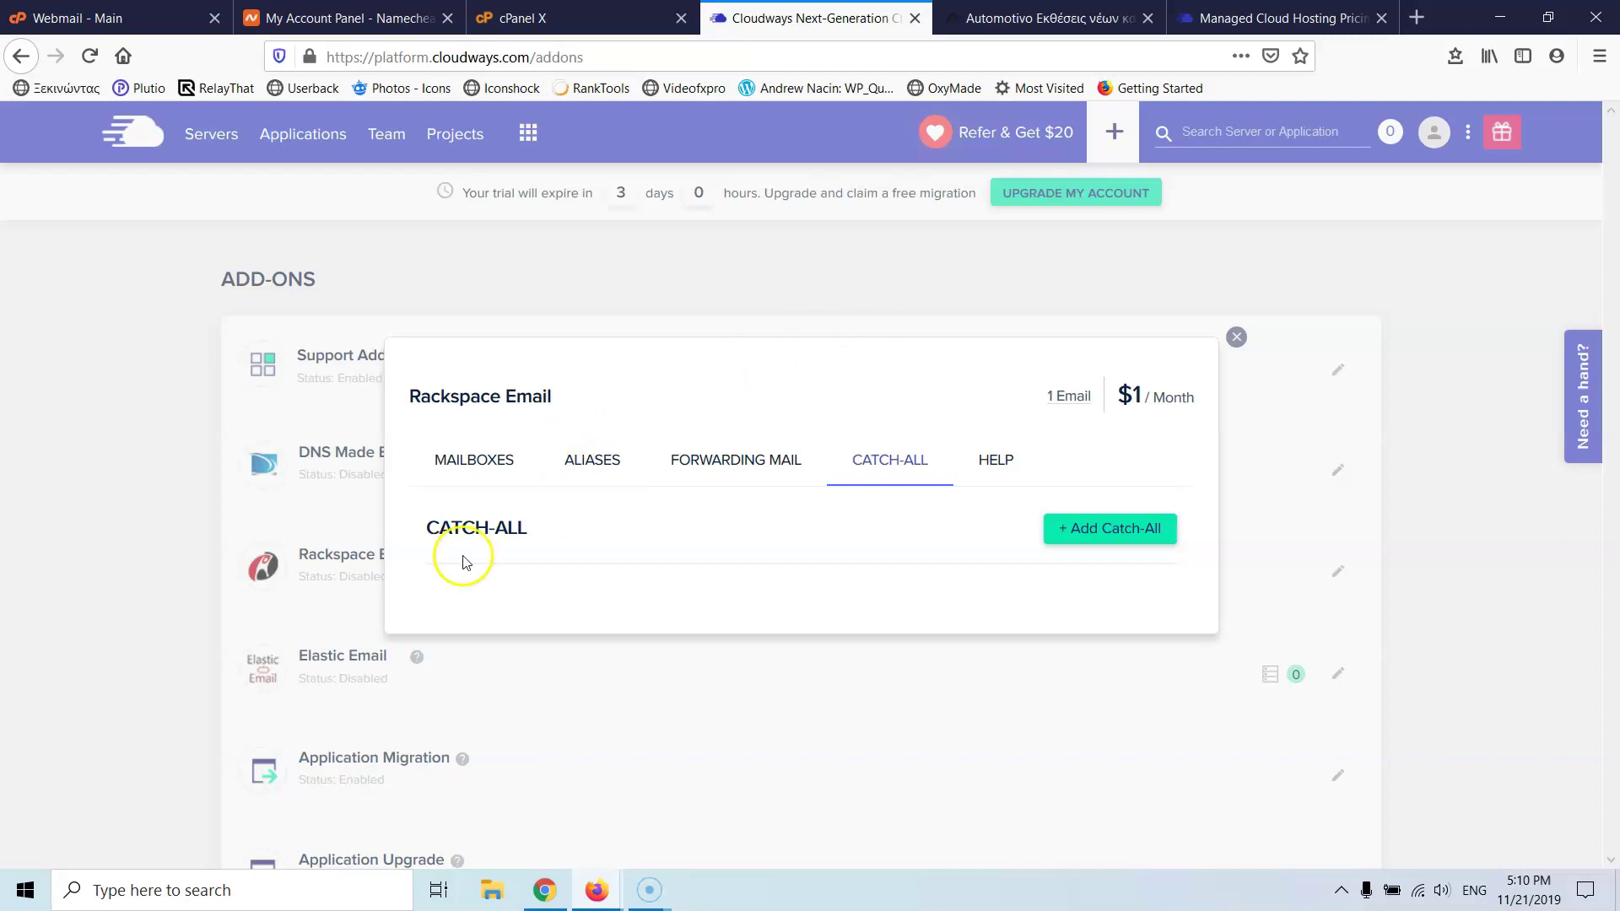
left_click(772, 463)
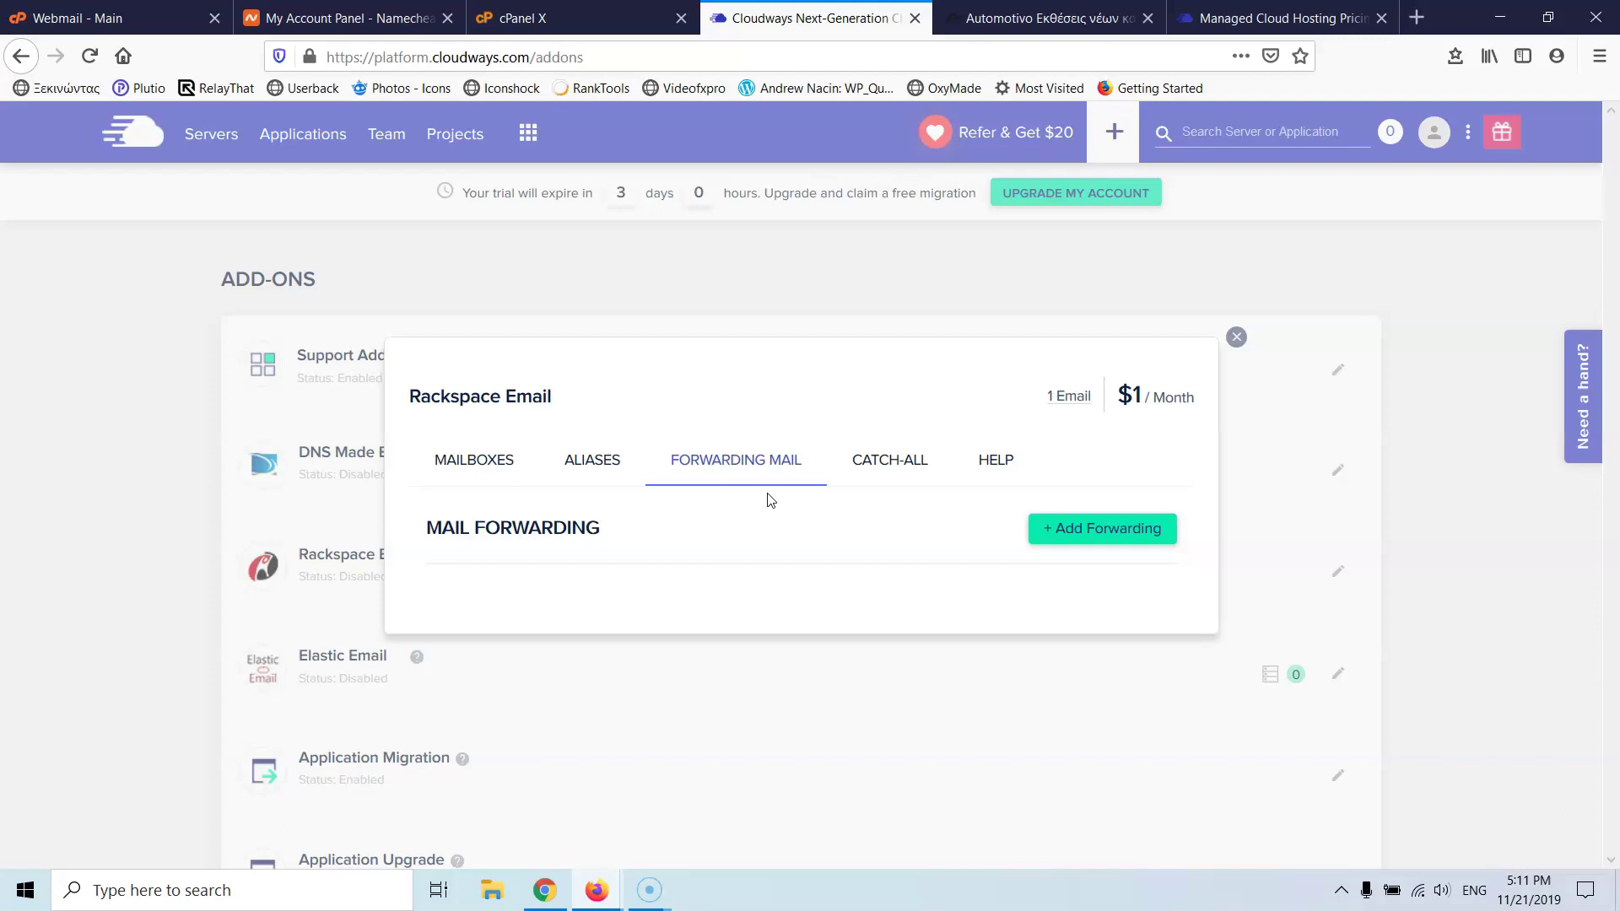
left_click(1235, 336)
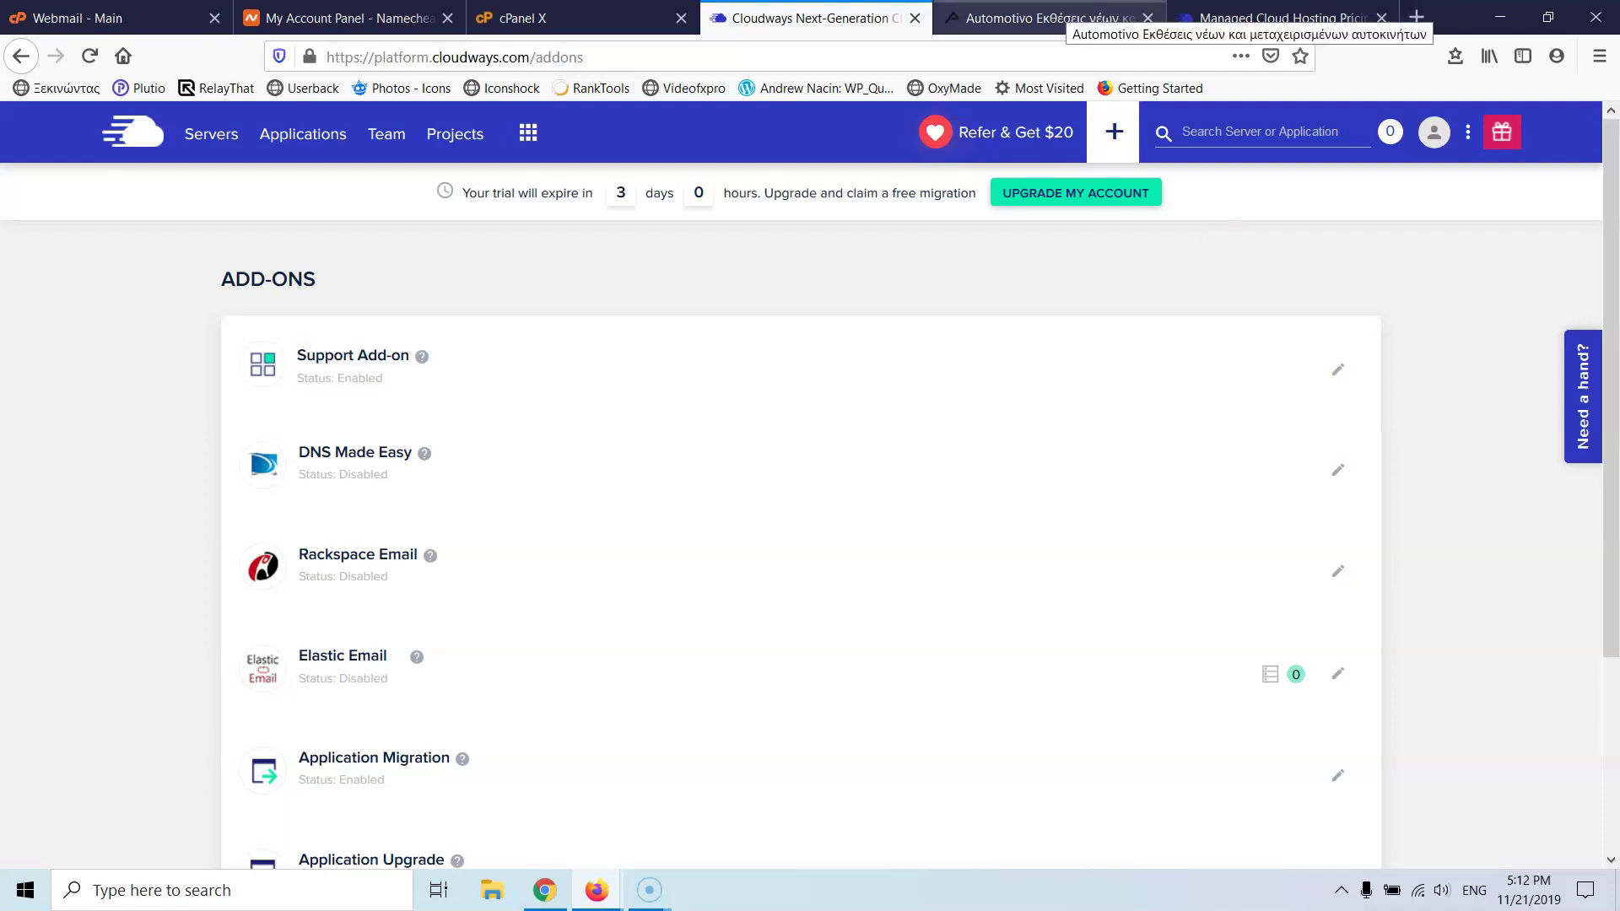
- From the Namecheap dashboard, manage stratostutorials.com to reveal its dolly/guy Cloudflare nameservers
left_click(1054, 25)
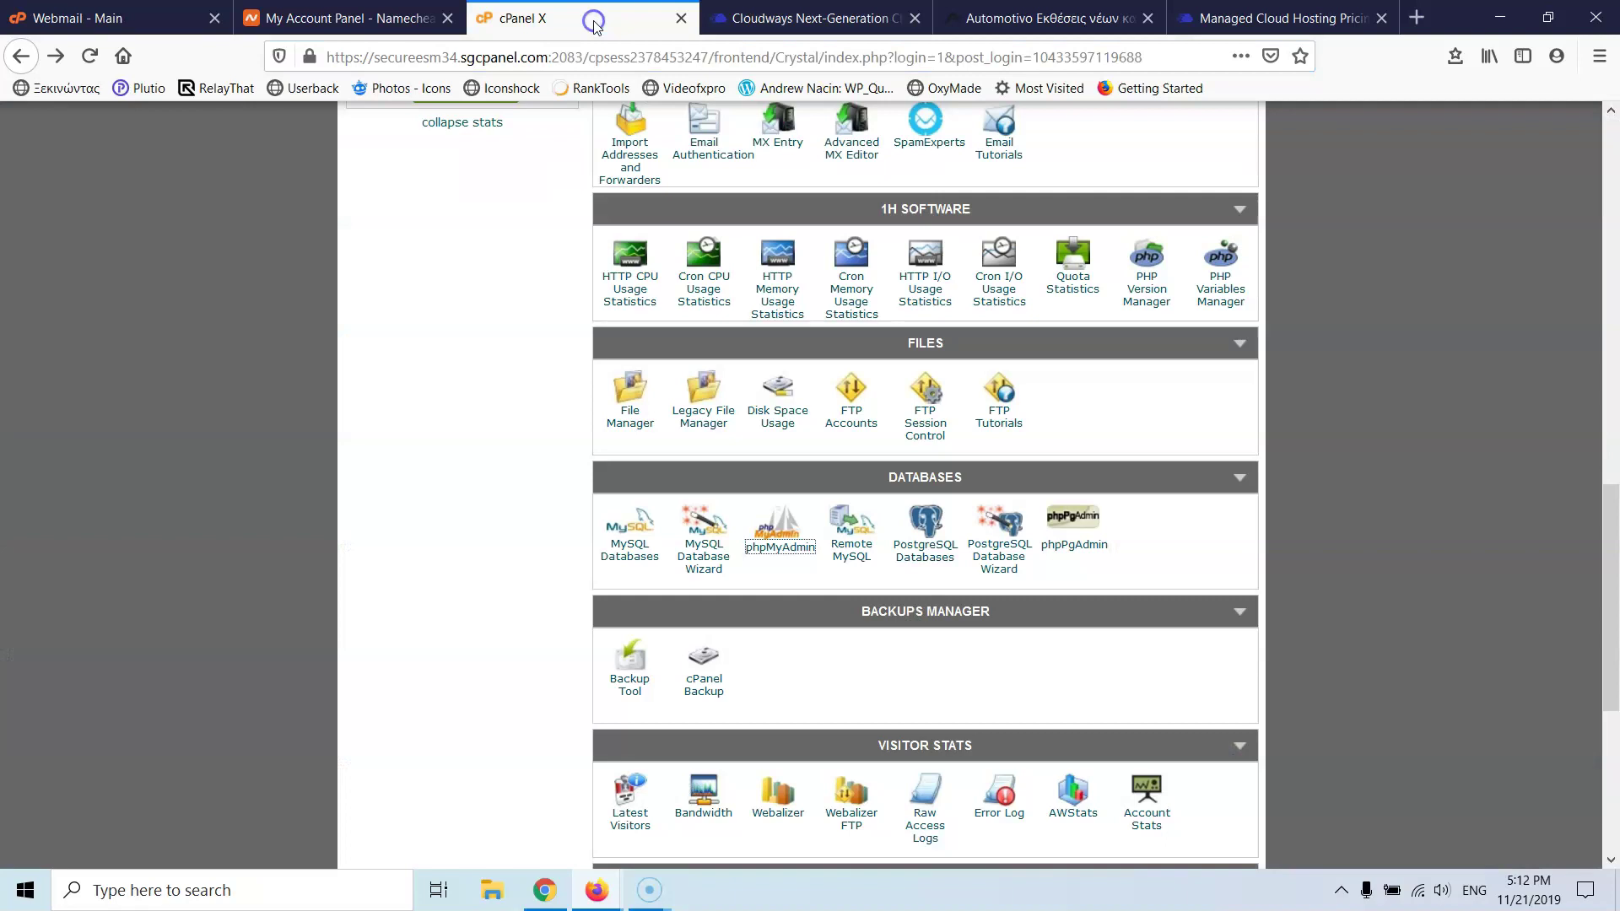
left_click(595, 23)
left_click(355, 21)
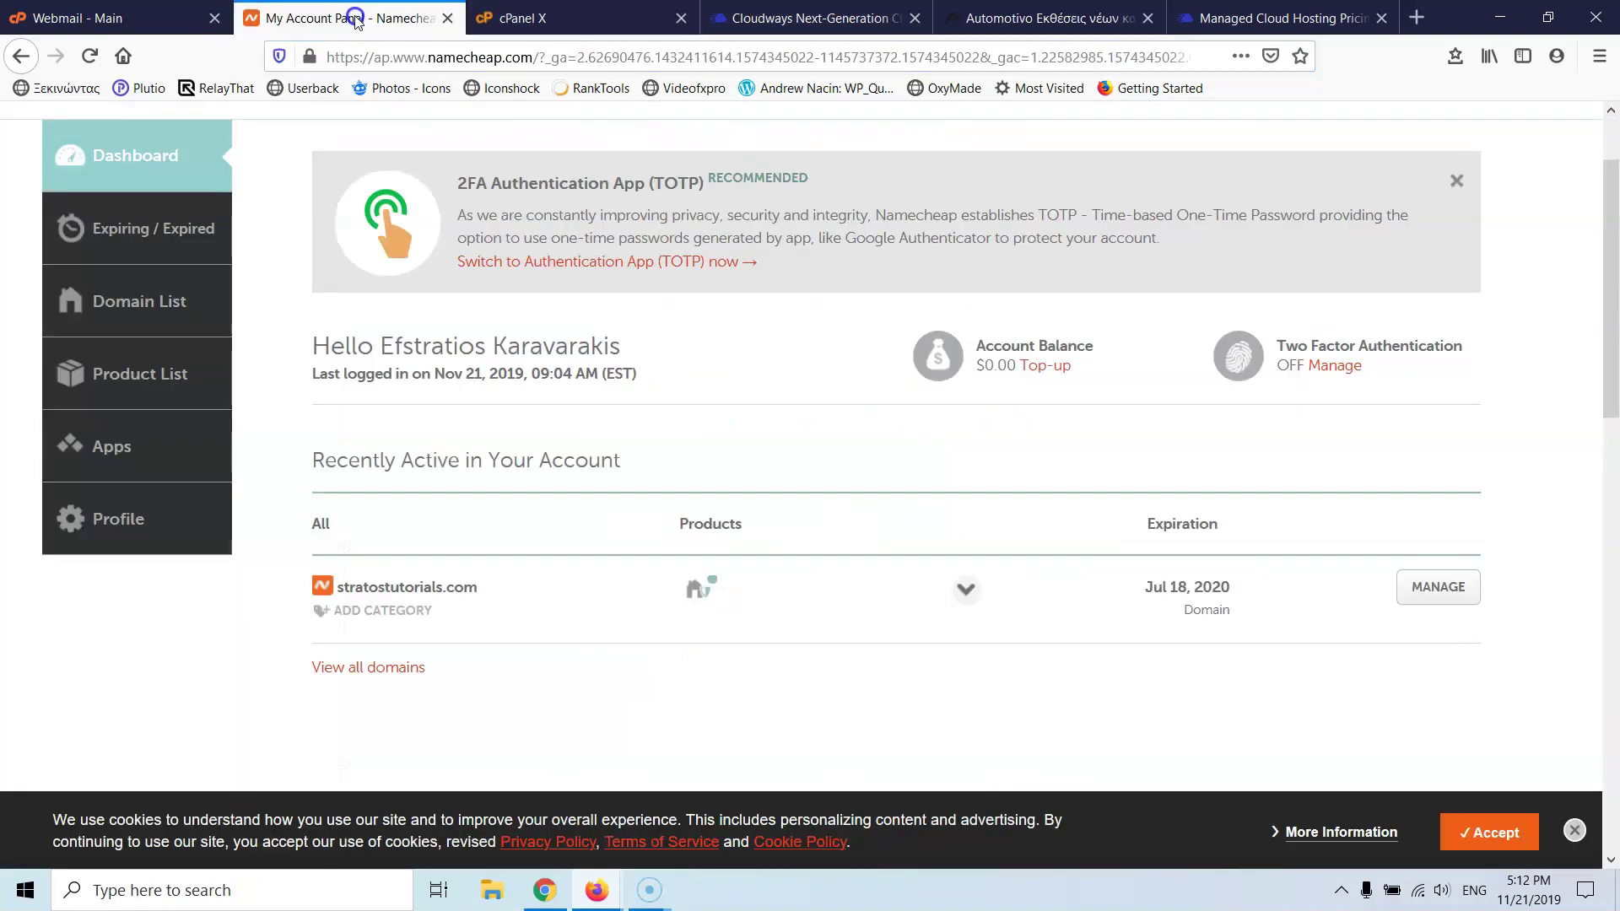
scroll(413, 186, "up", 2)
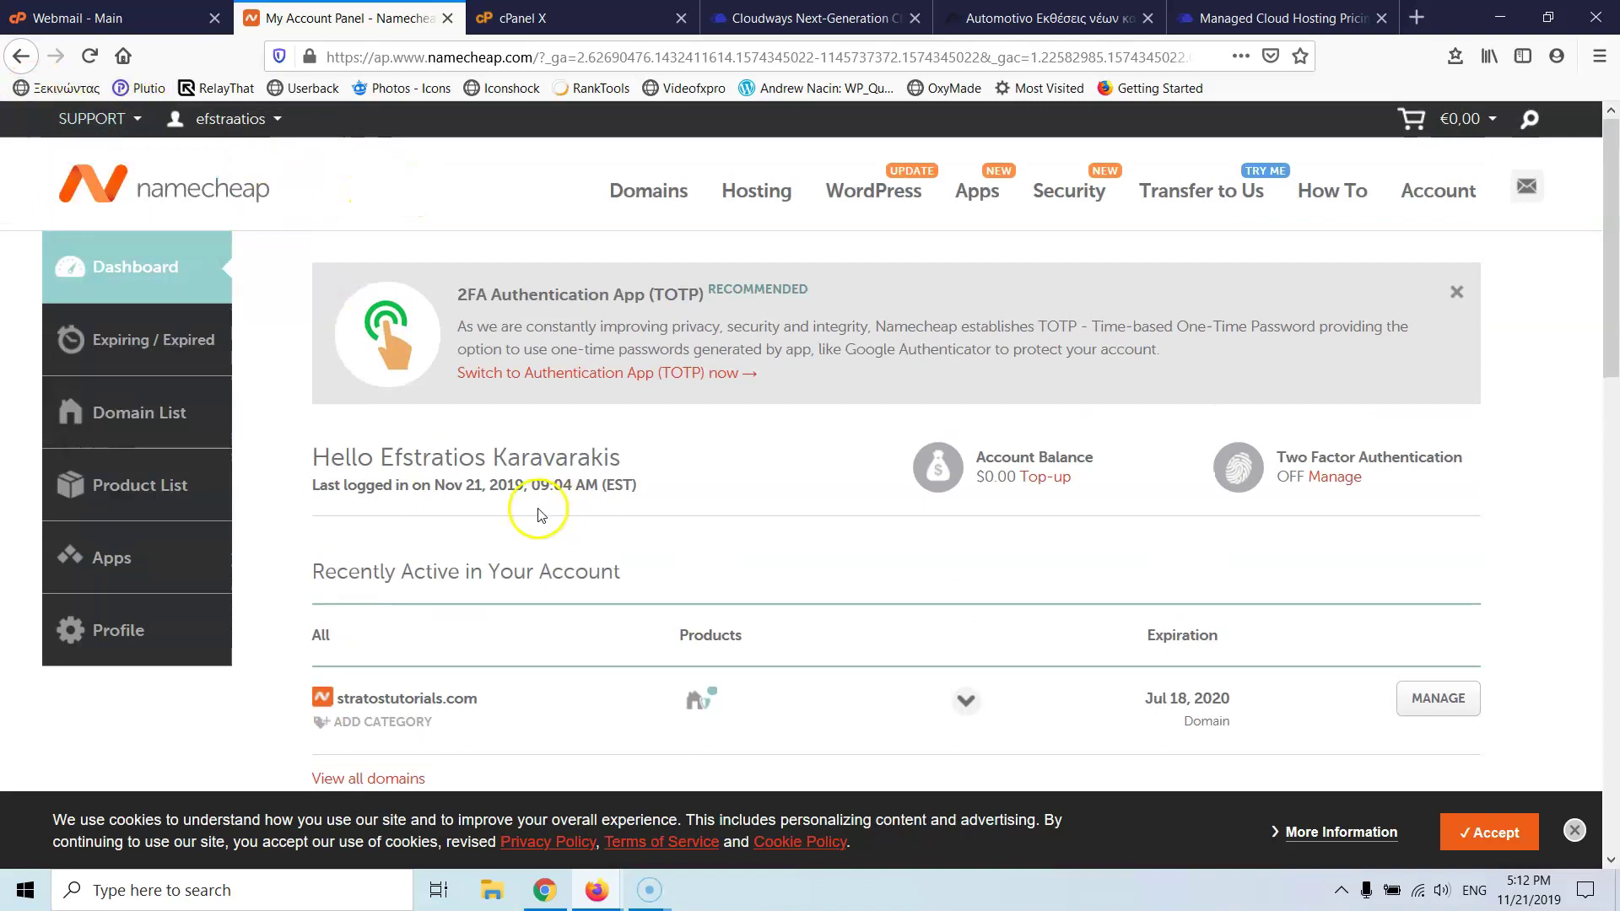
scroll(540, 515, "down", 2)
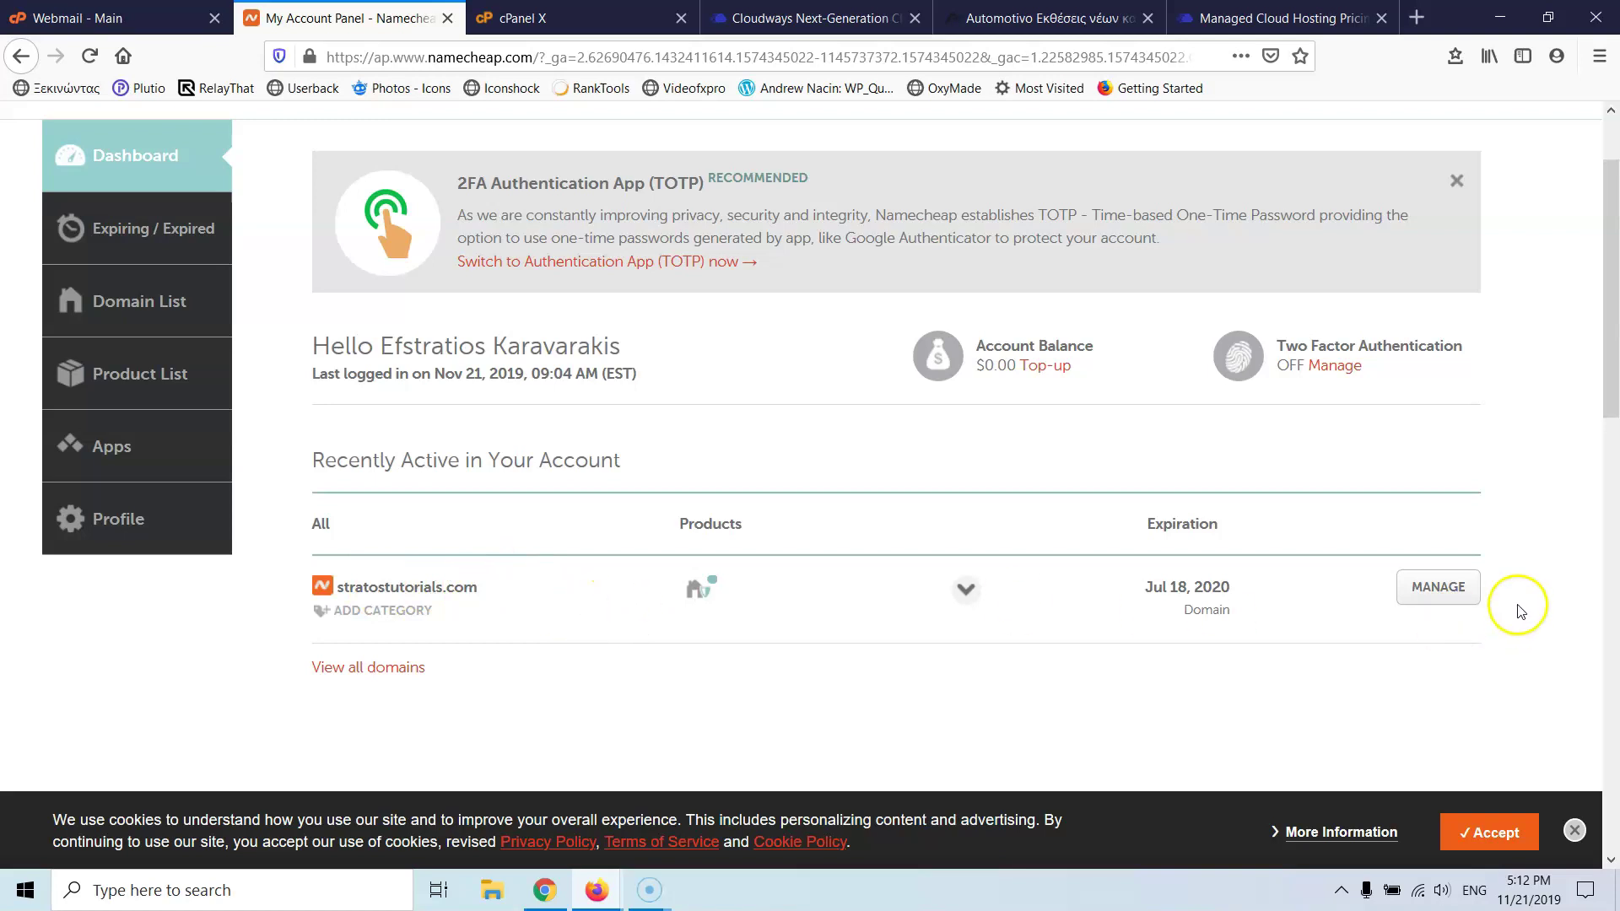
left_click(1444, 591)
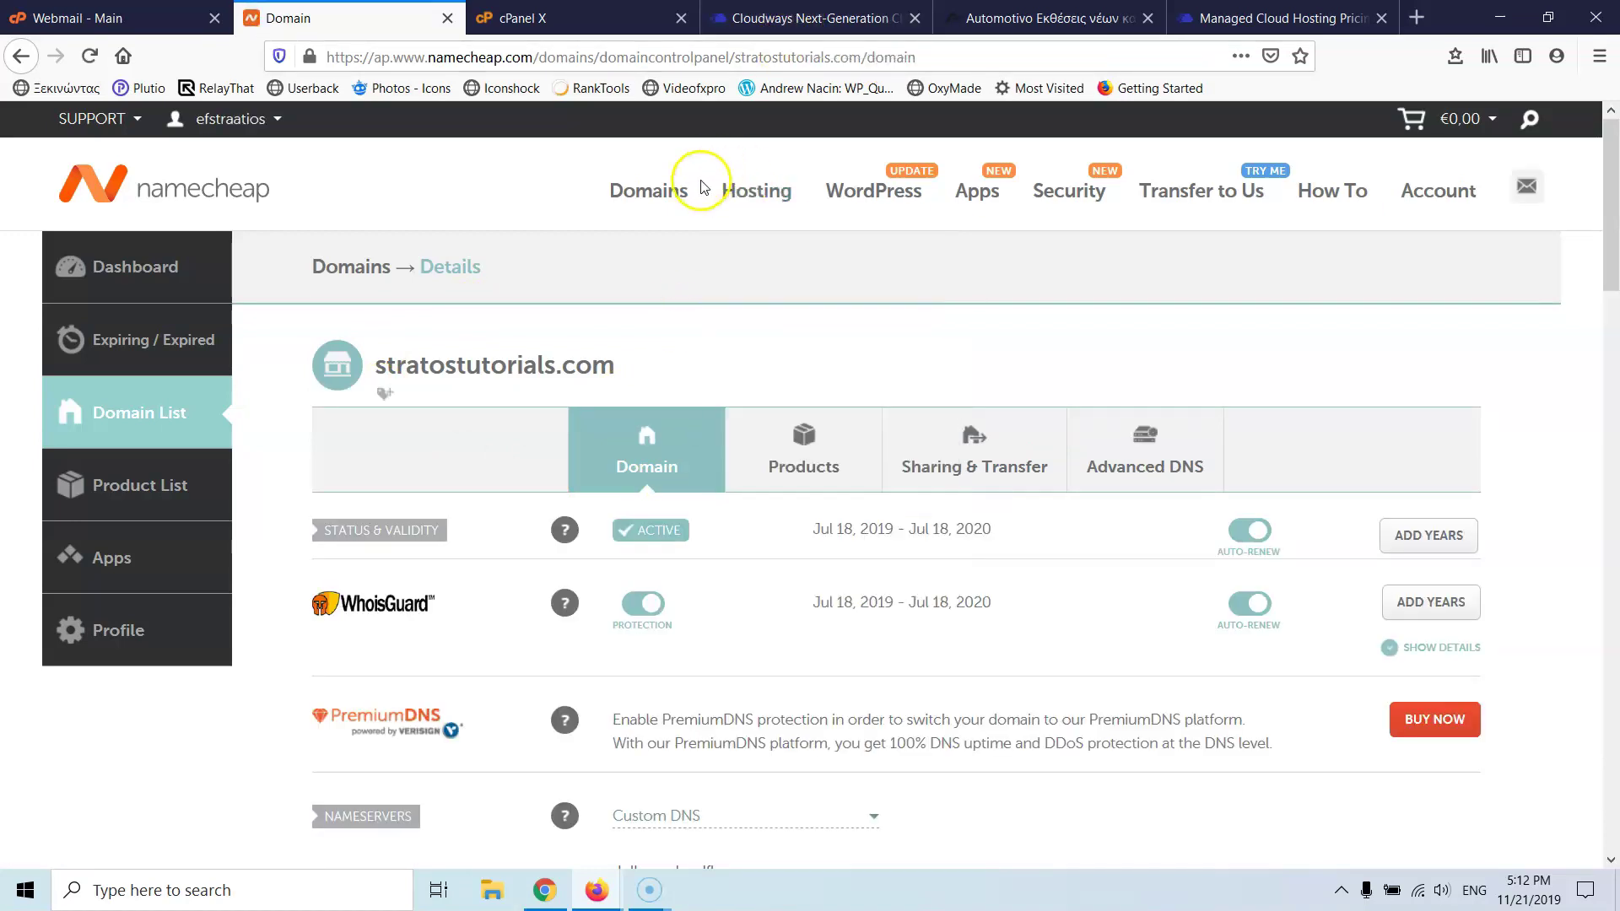
scroll(907, 388, "down", 3)
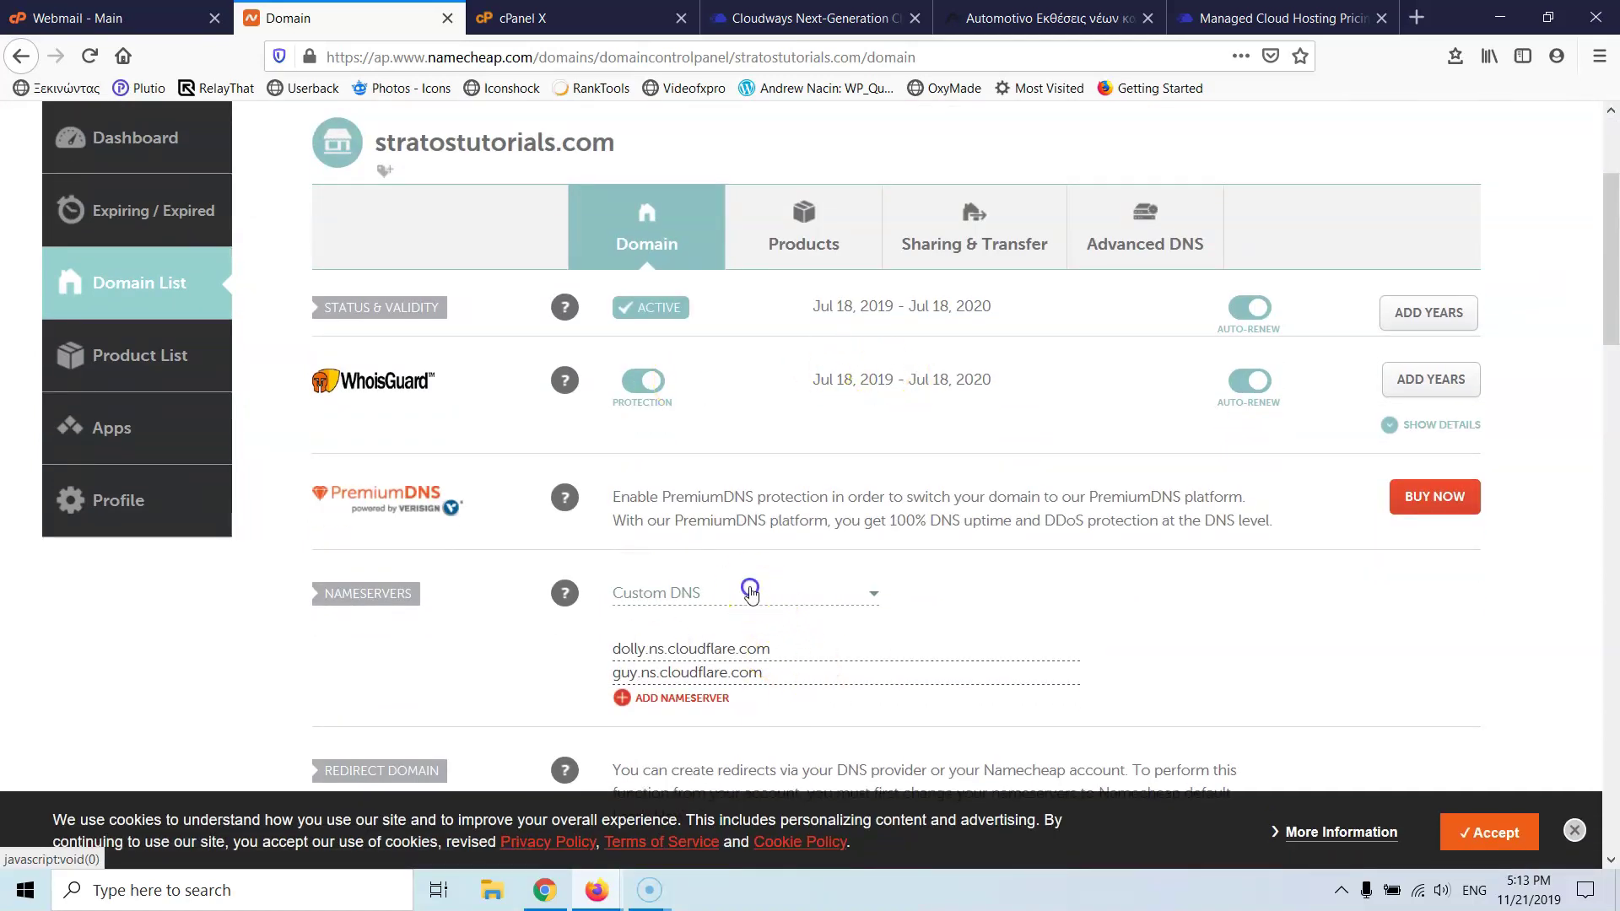
- Change stratostutorials.com's nameservers to Namecheap BasicDNS and save the change
left_click(747, 588)
left_click(715, 641)
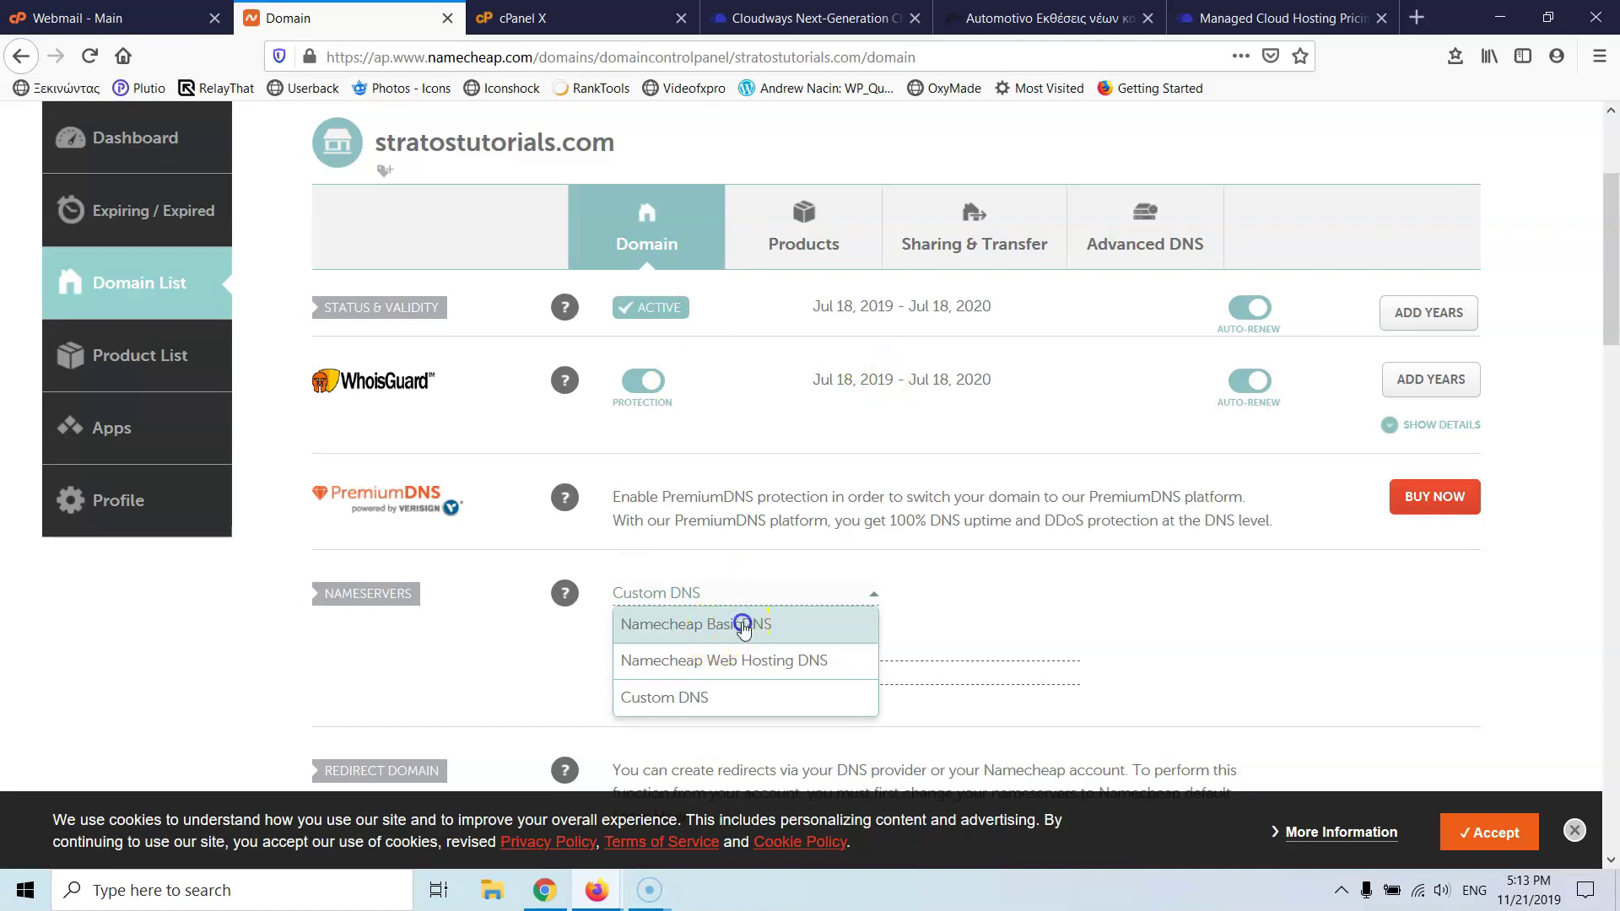
left_click(743, 624)
left_click(1218, 589)
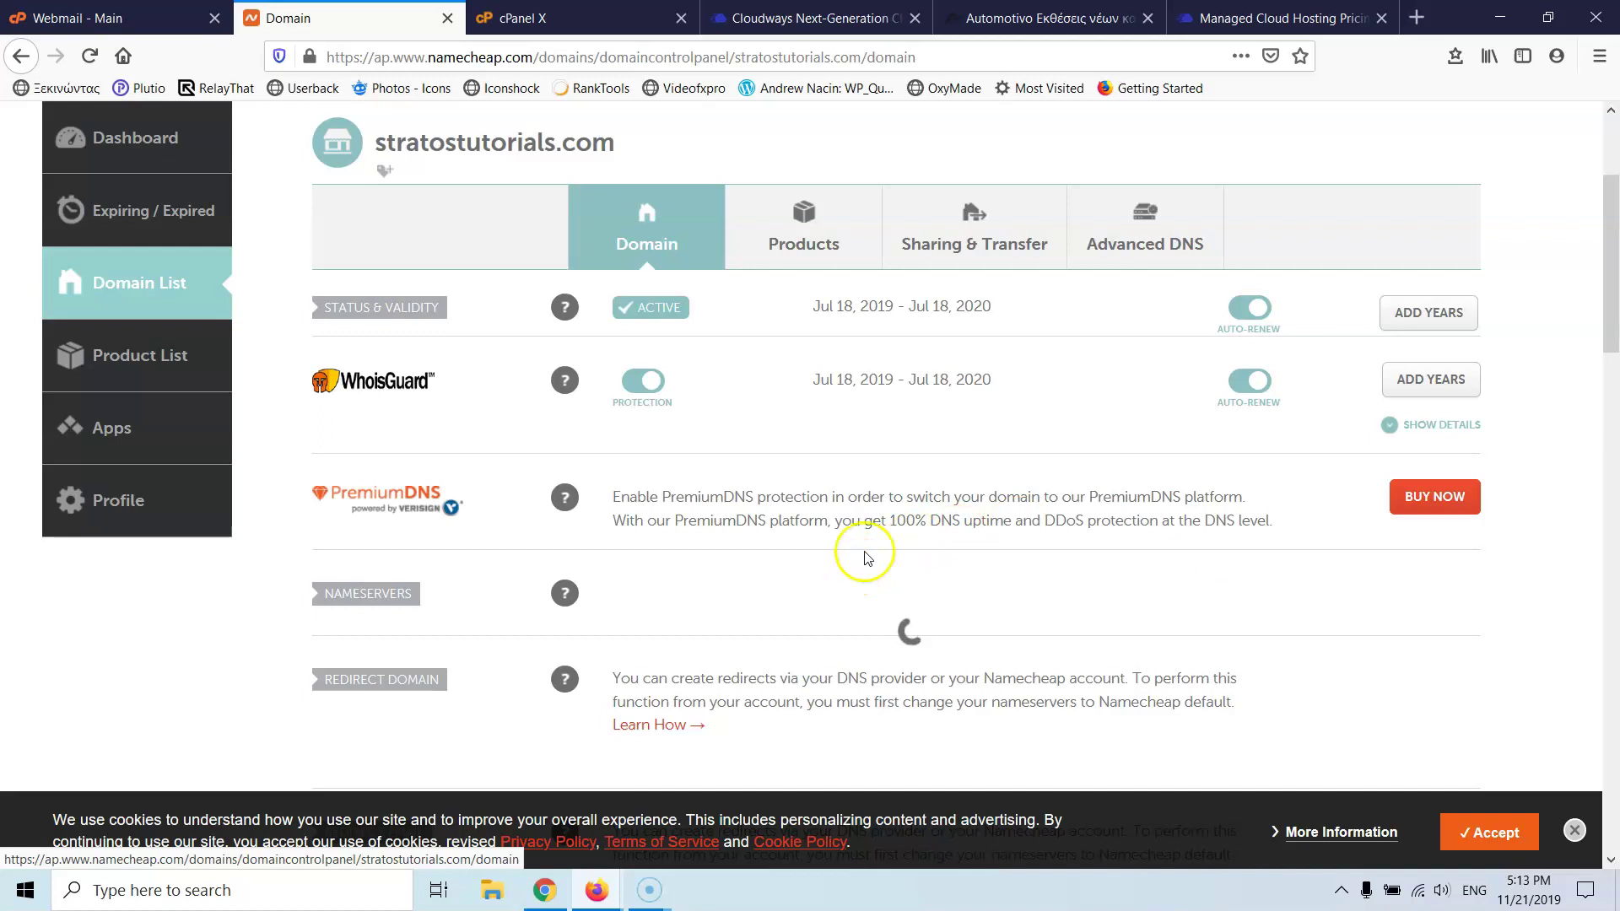
- Open the domain's Advanced DNS page listing A records to 108.61.211.58
left_click(1132, 244)
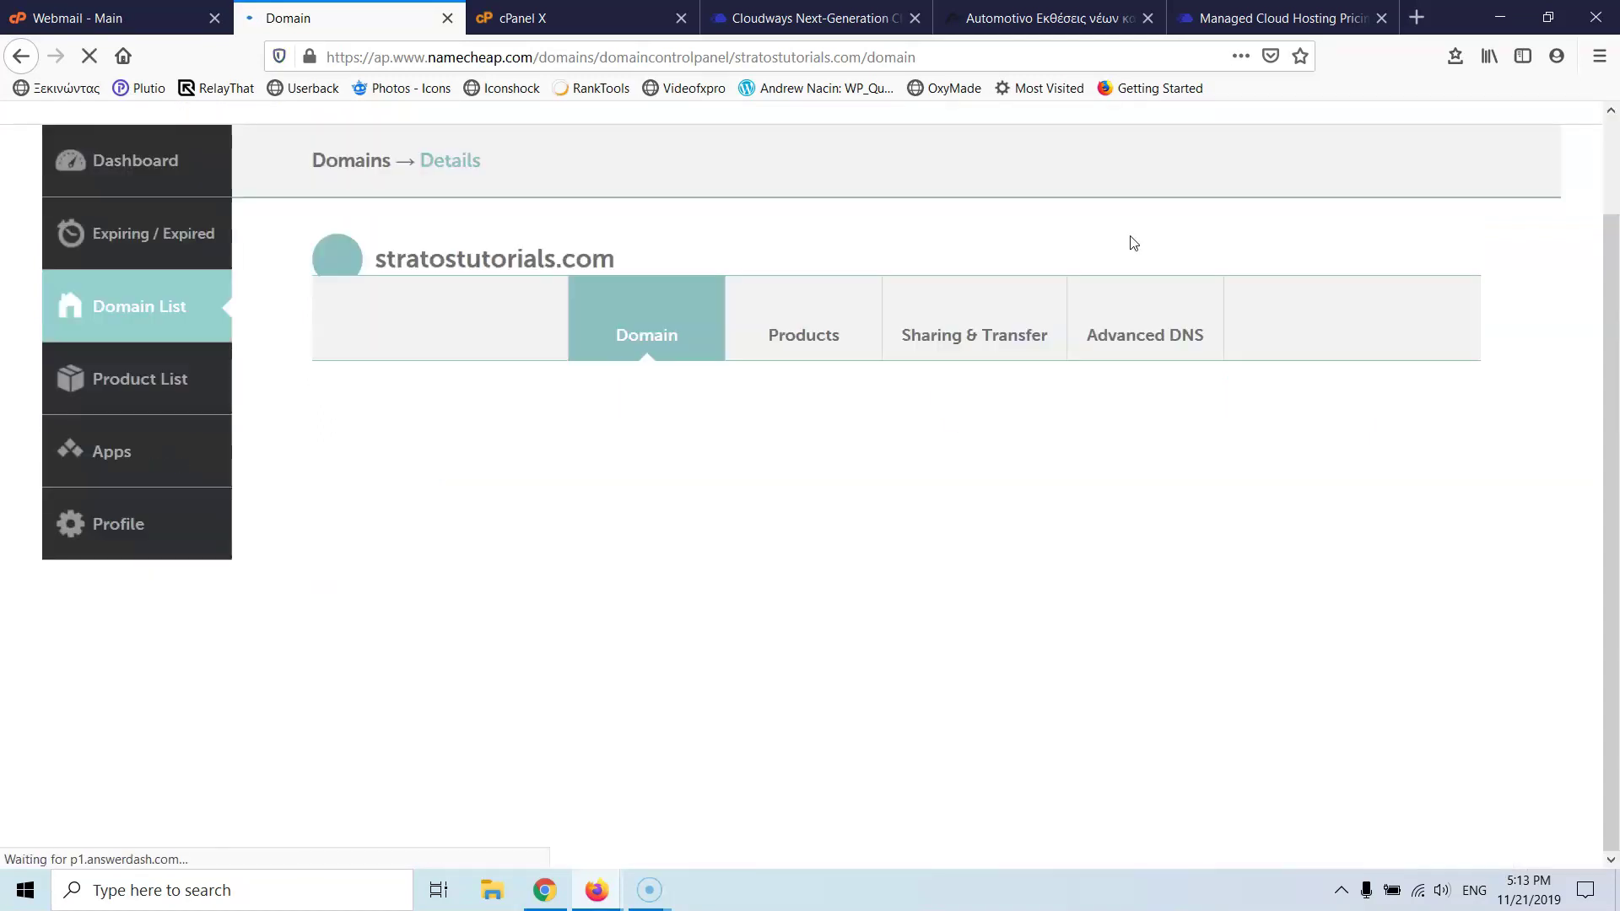
left_click(1141, 307)
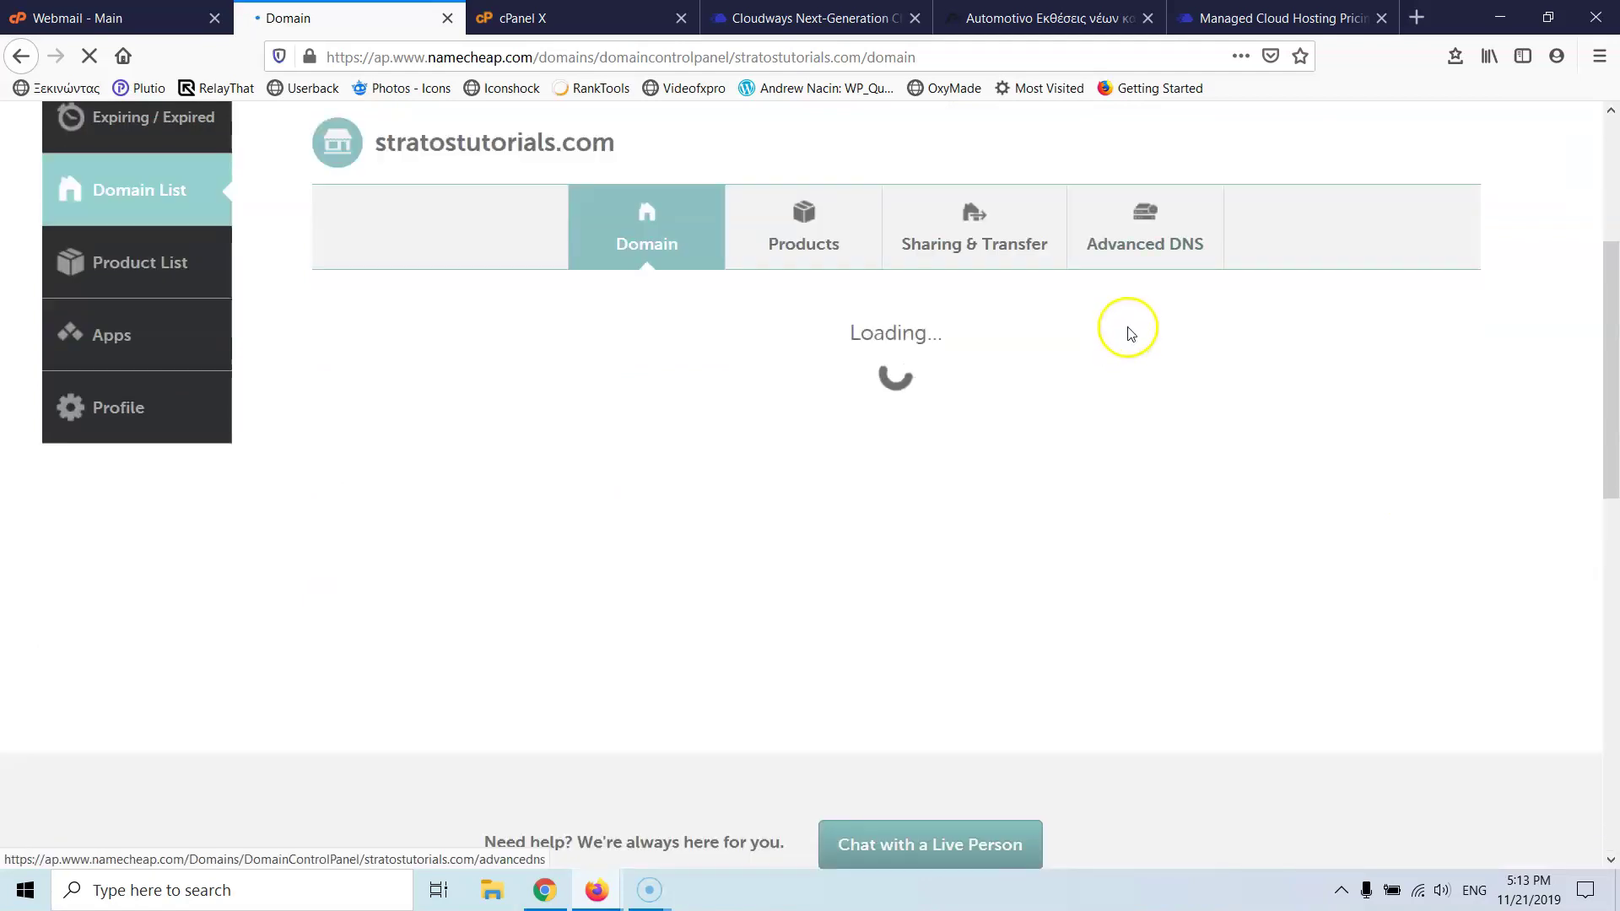
left_click(1143, 248)
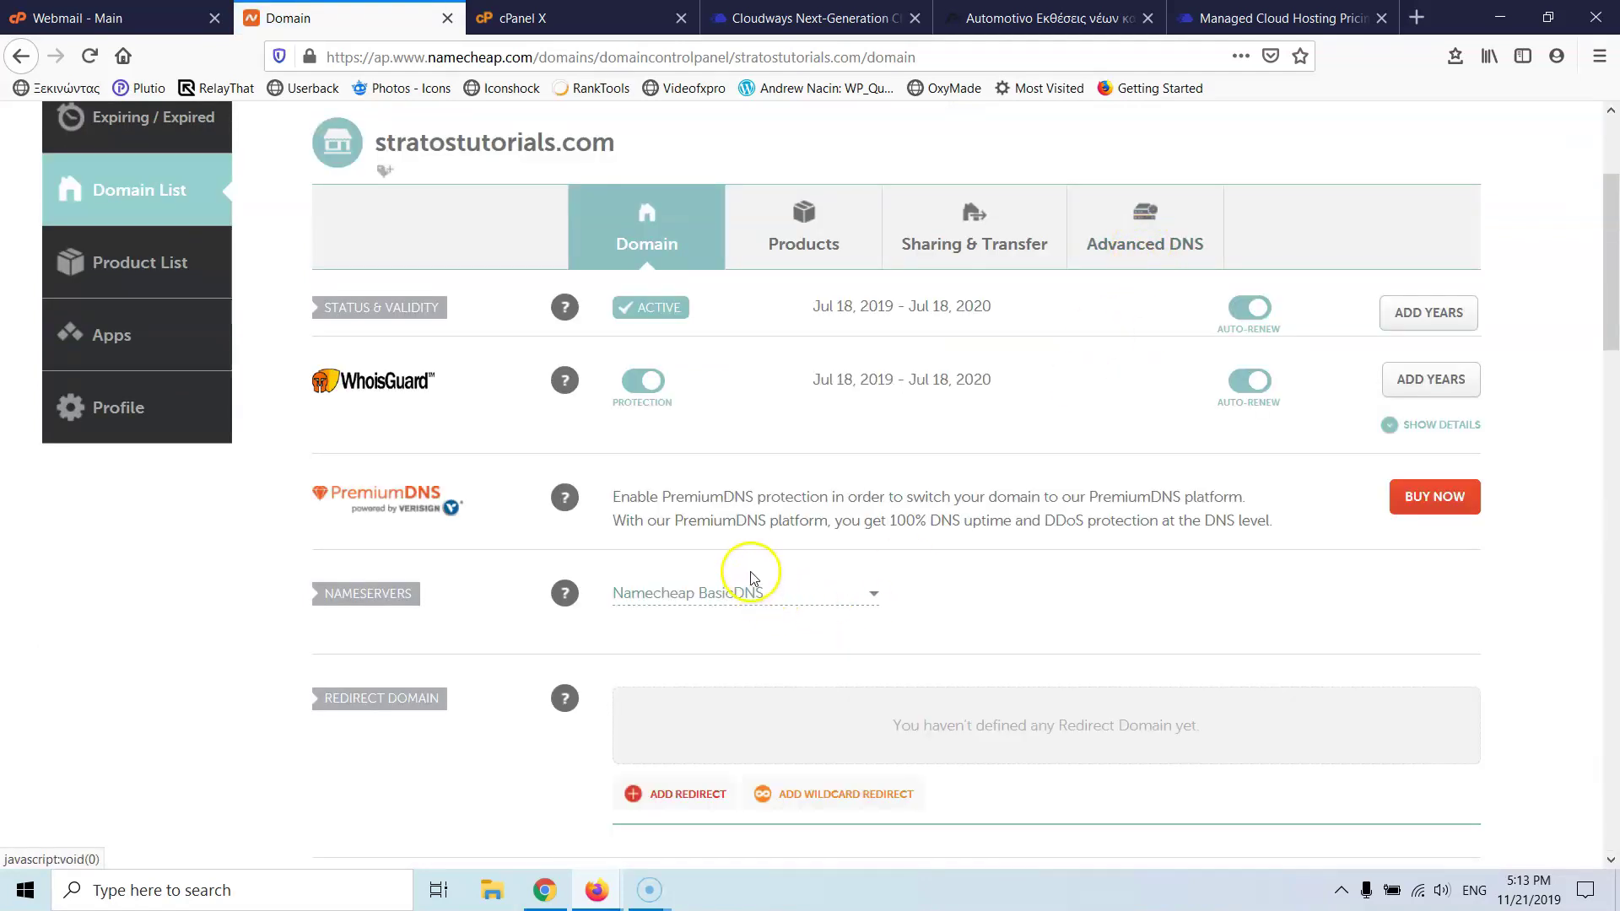
scroll(824, 524, "down", 3)
scroll(824, 524, "up", 5)
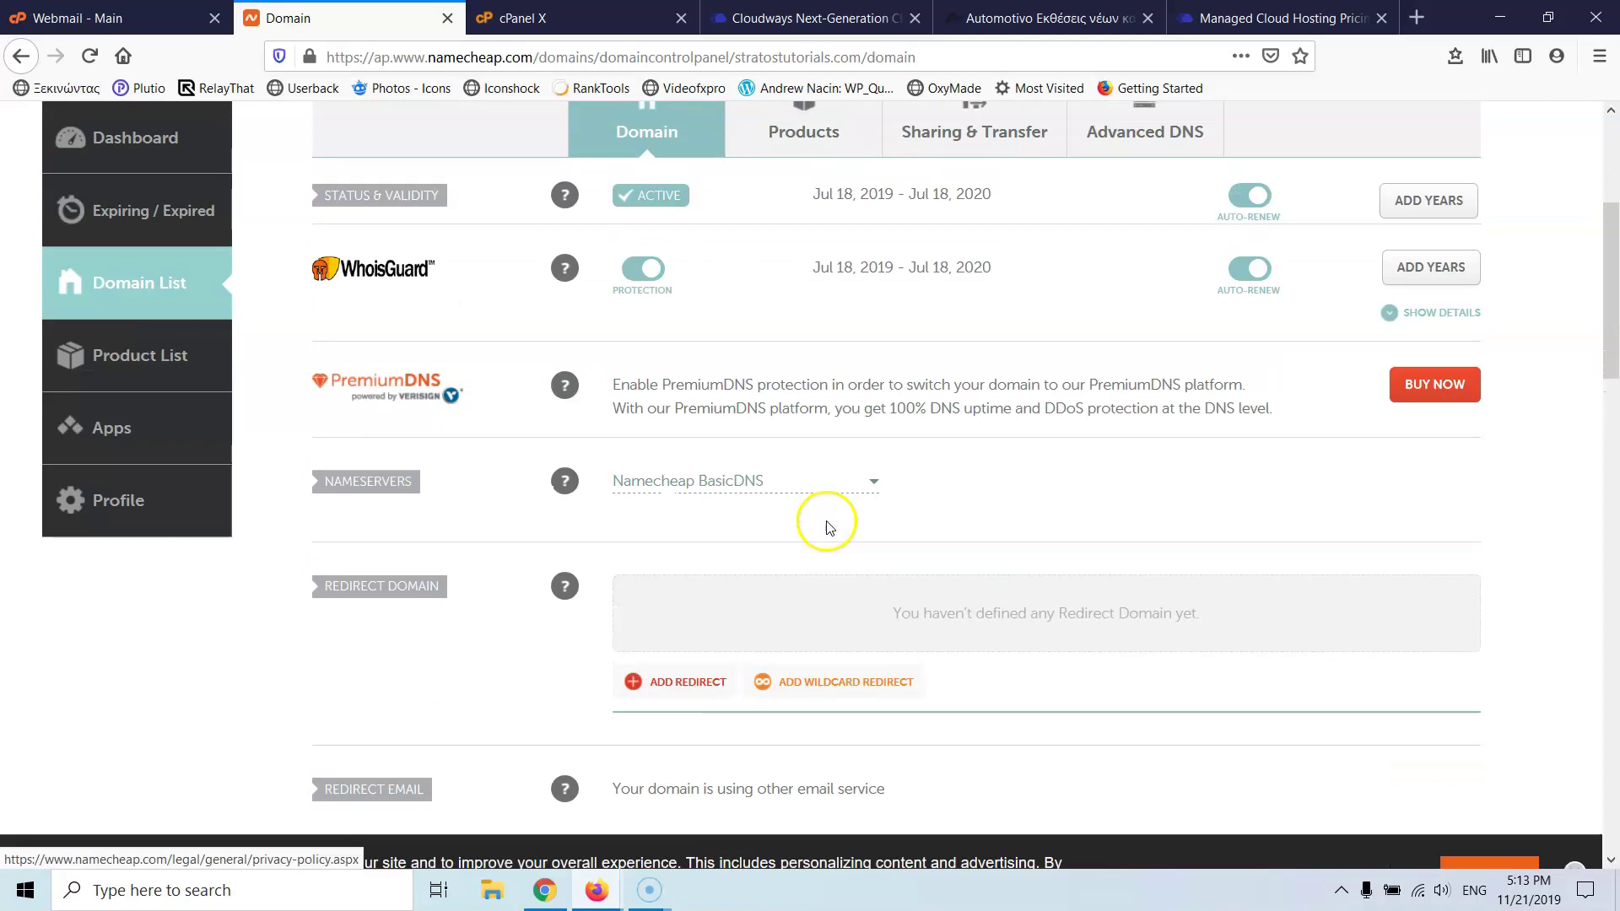
left_click(1163, 339)
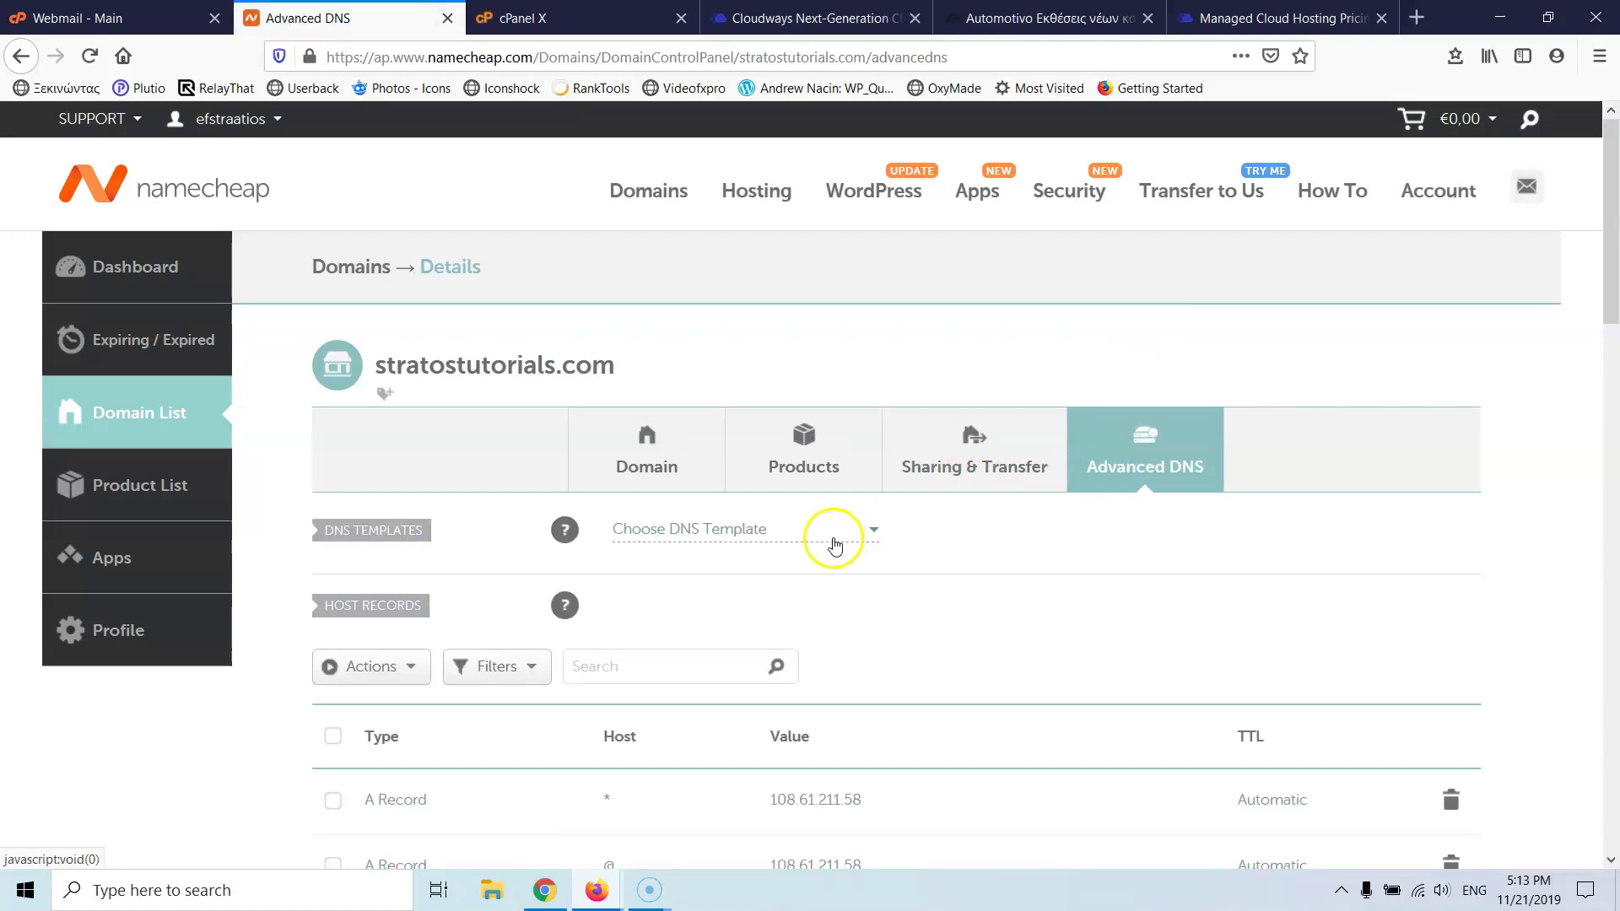
- Review the Advanced DNS host records, then go back to the Cloudways Servers list
scroll(622, 372, "down", 5)
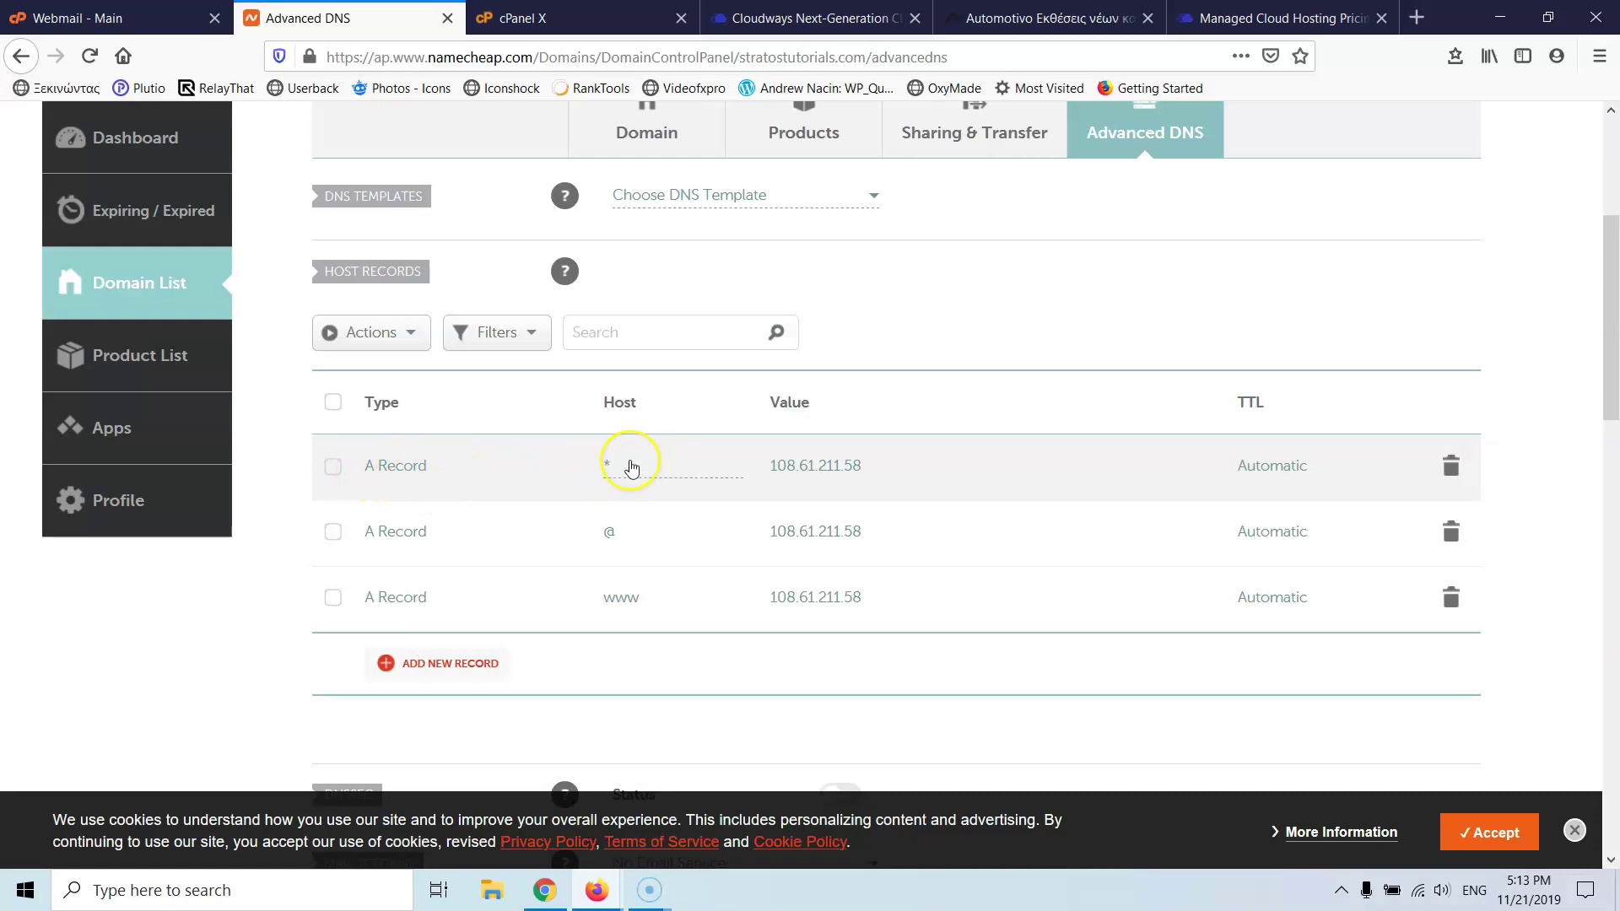
left_click(633, 469)
scroll(653, 450, "up", 4)
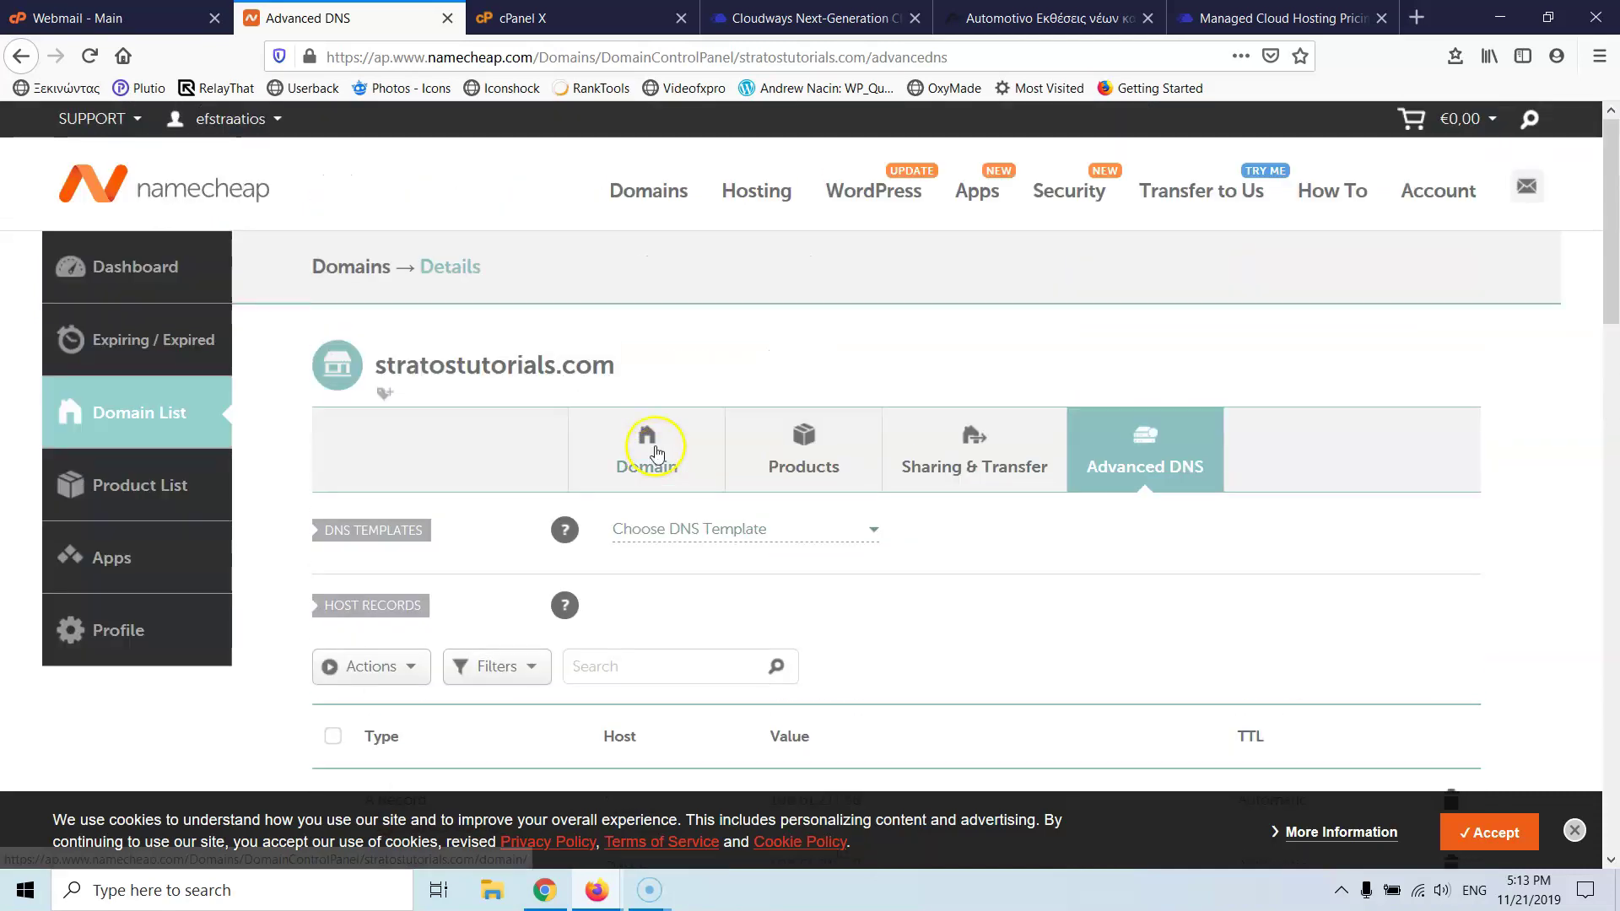
left_click(613, 415)
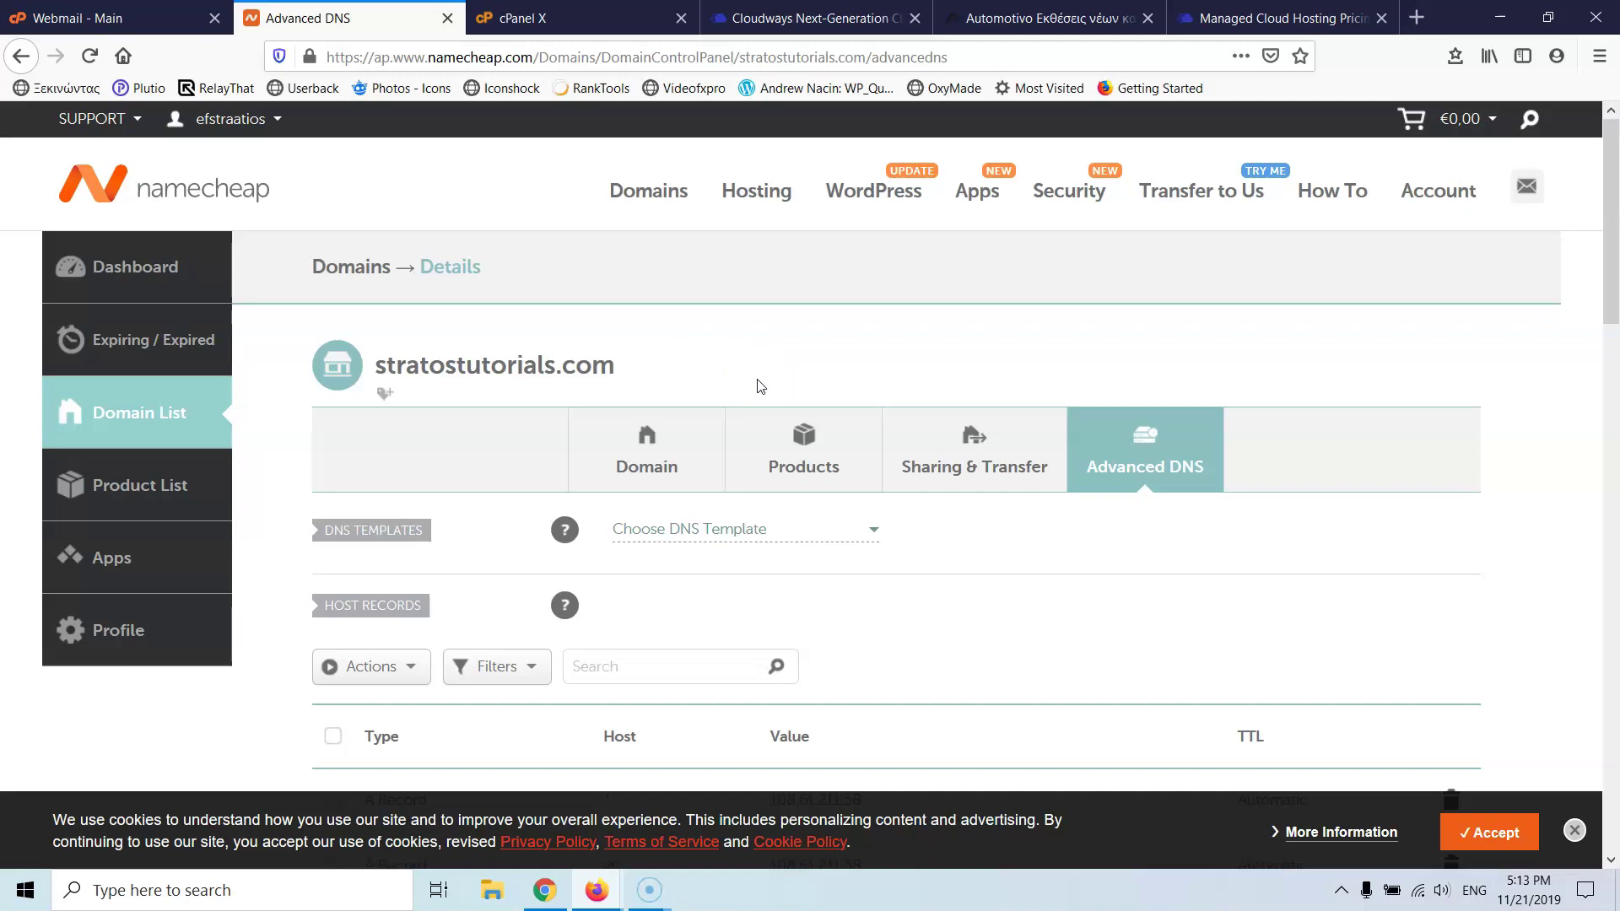
scroll(742, 388, "down", 3)
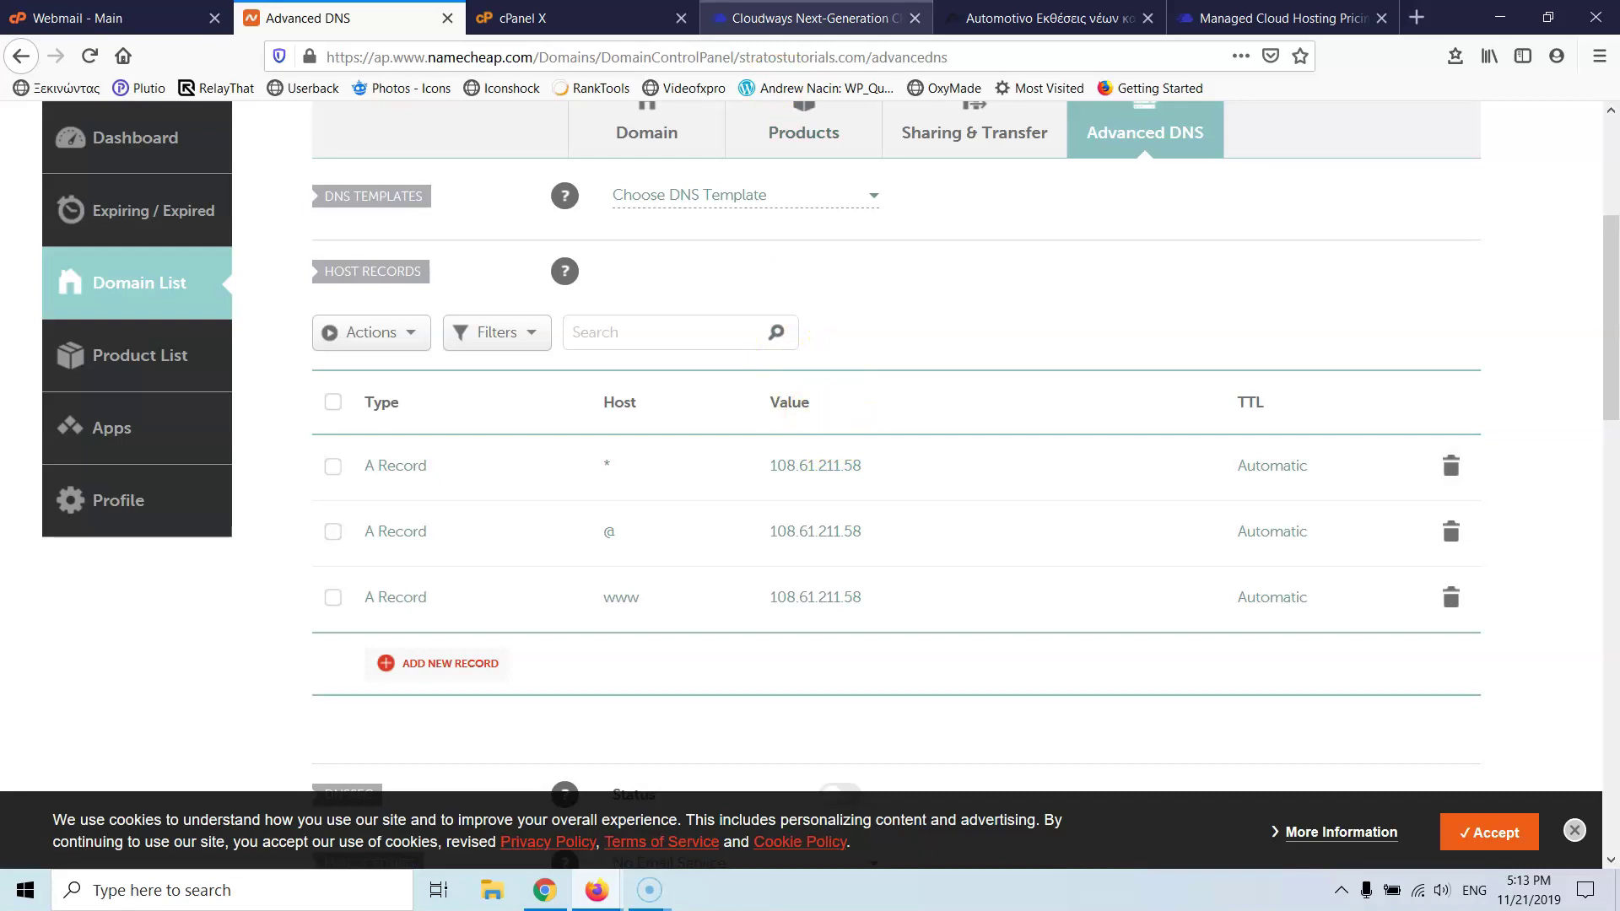
left_click(810, 18)
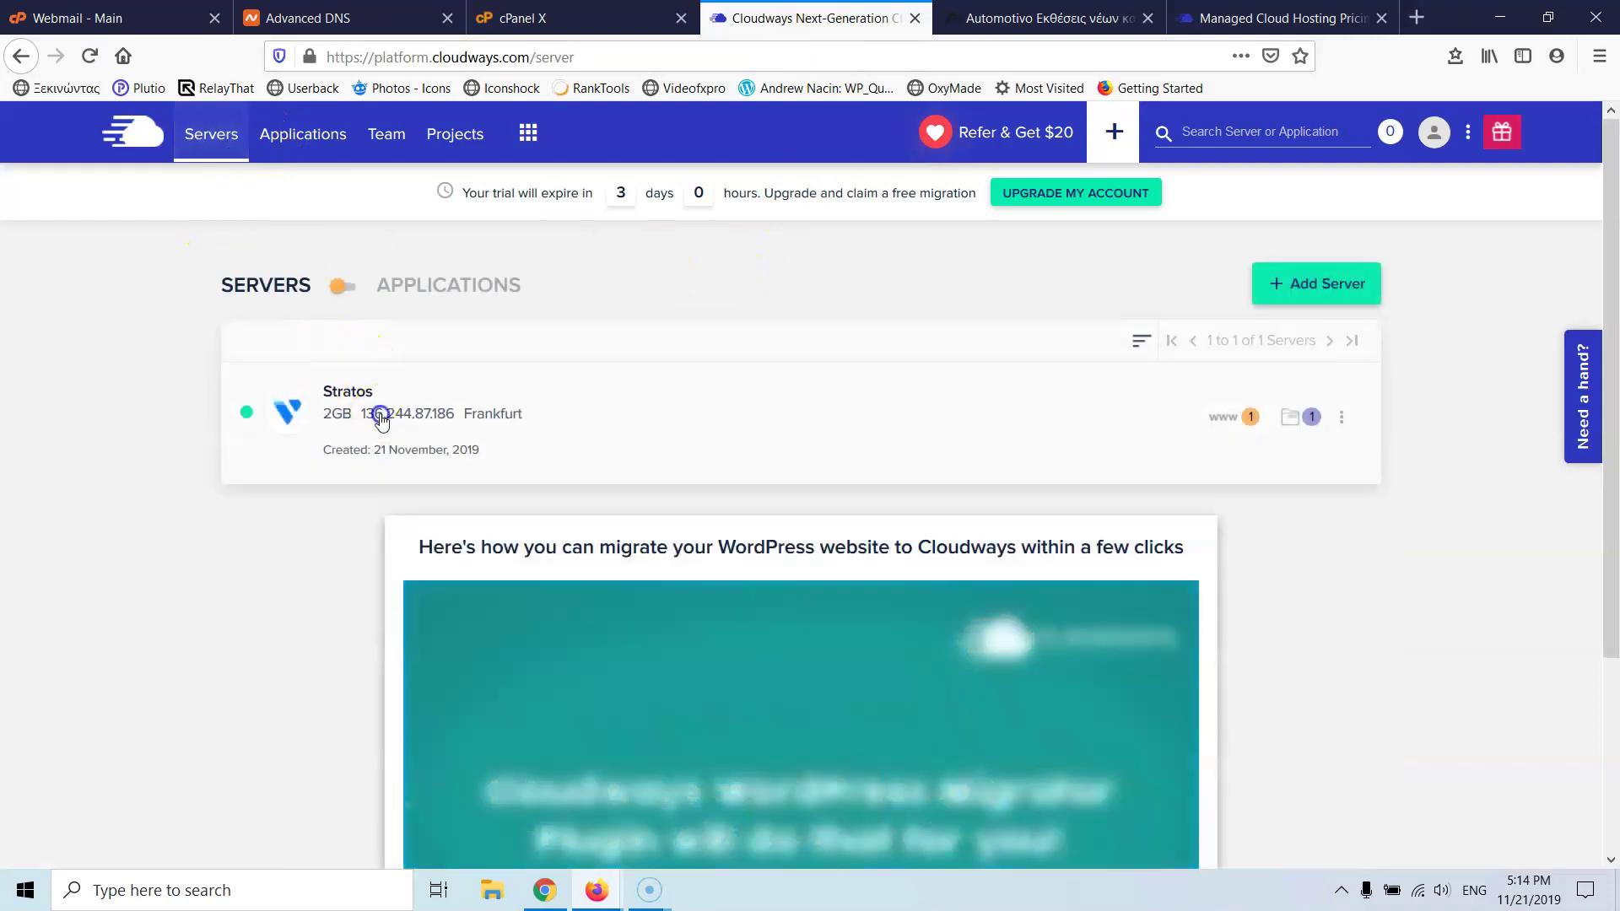
- Copy the Stratos server IP and add a new A record with value 136.244.87.186
left_click(381, 419)
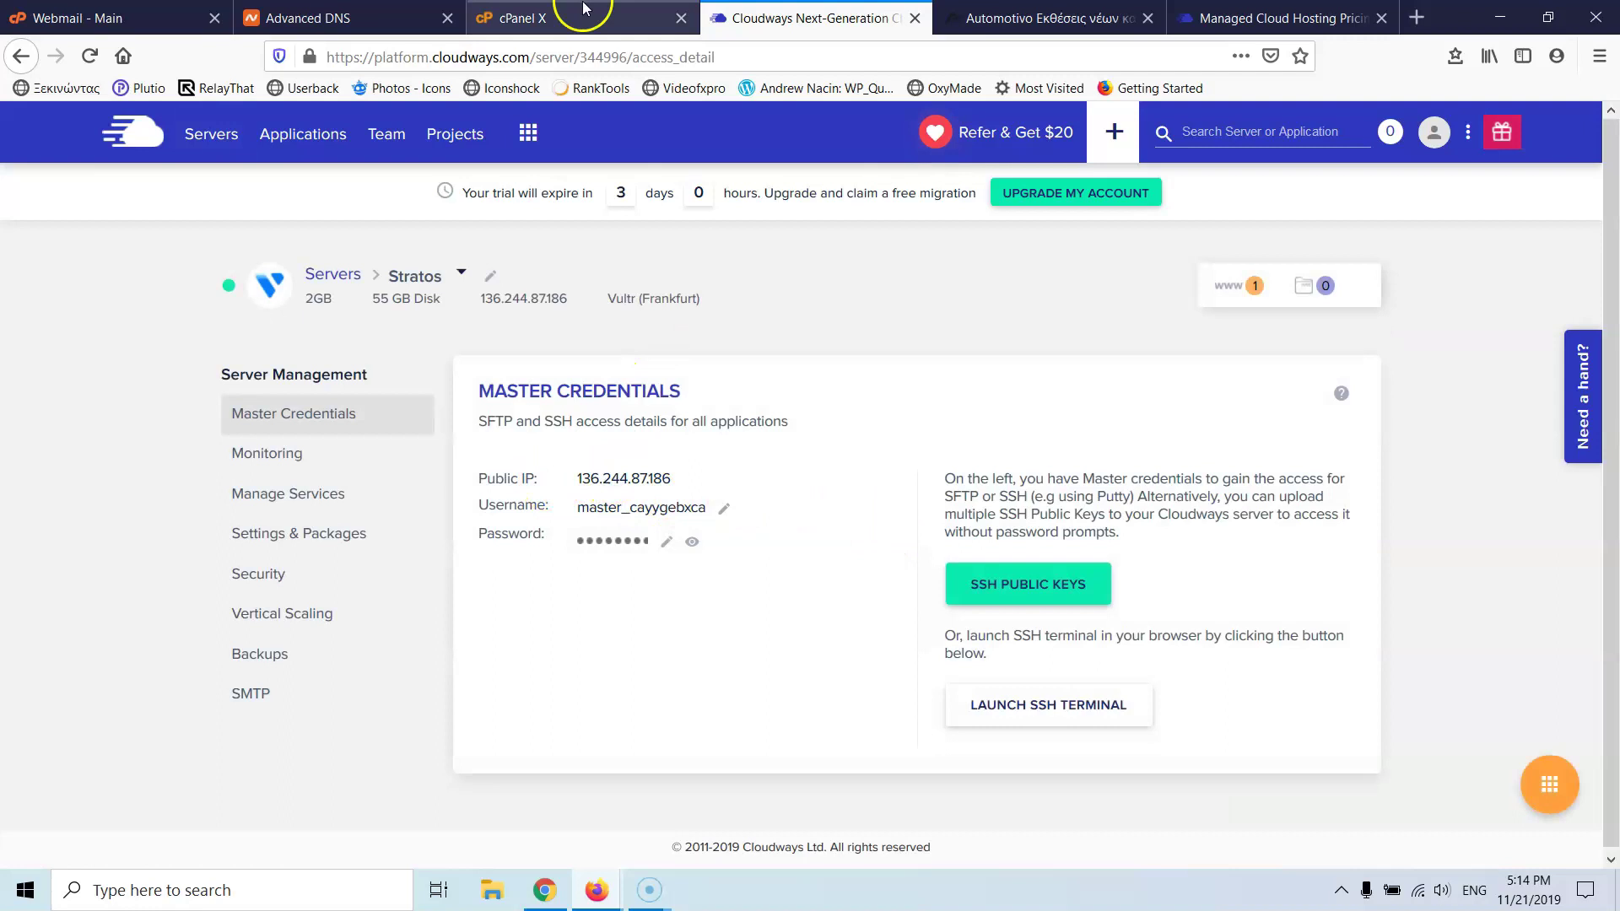
left_click(350, 17)
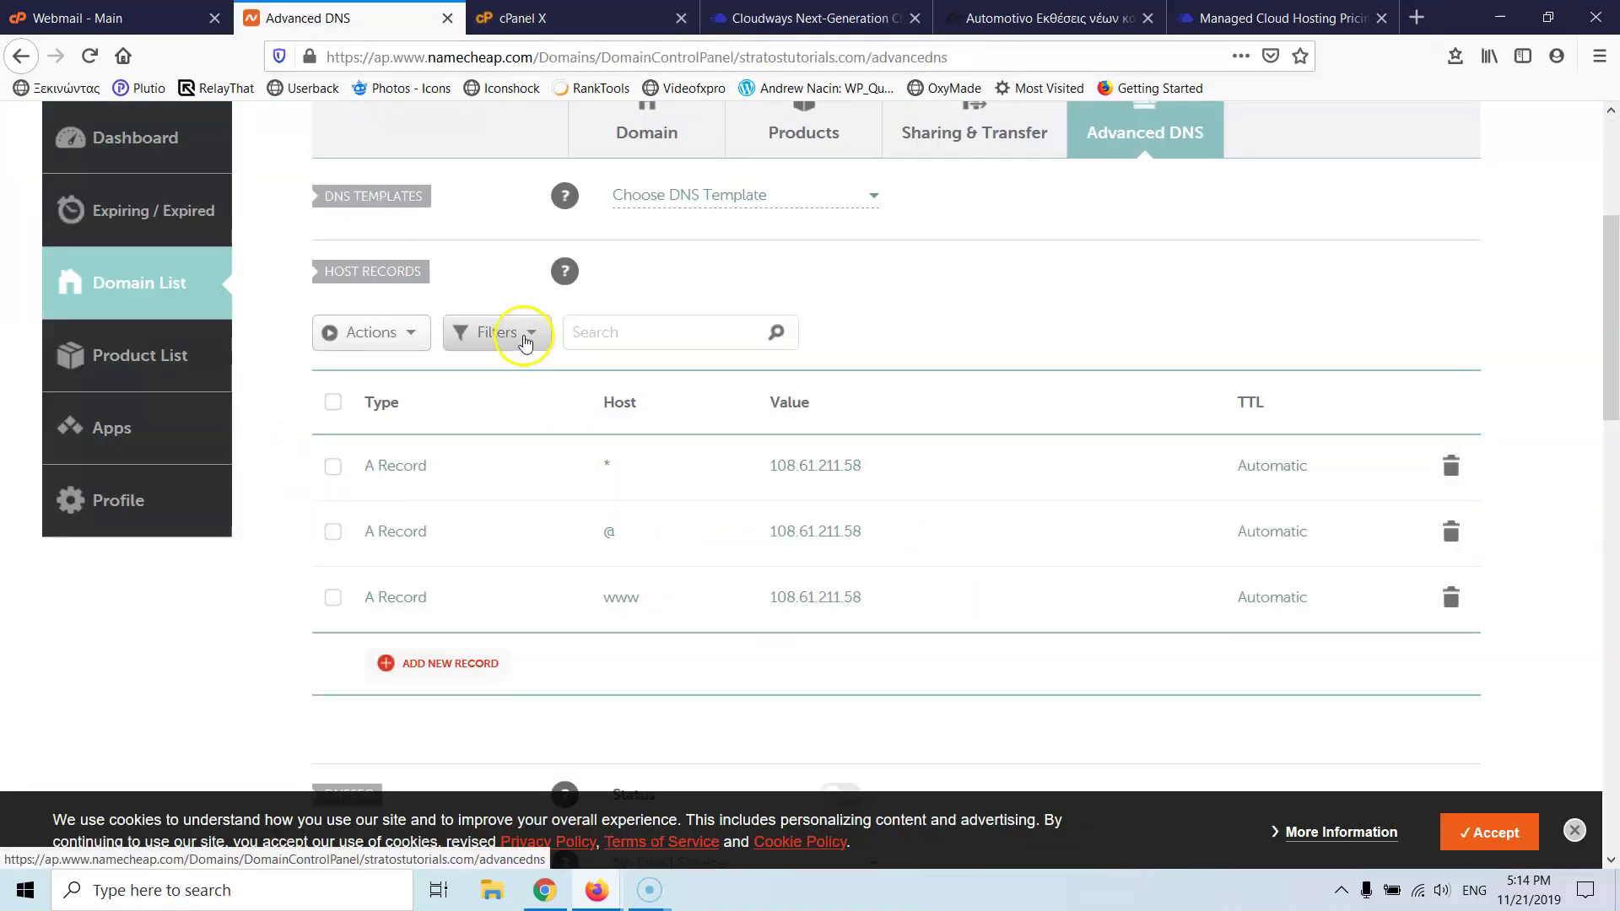
left_click(436, 662)
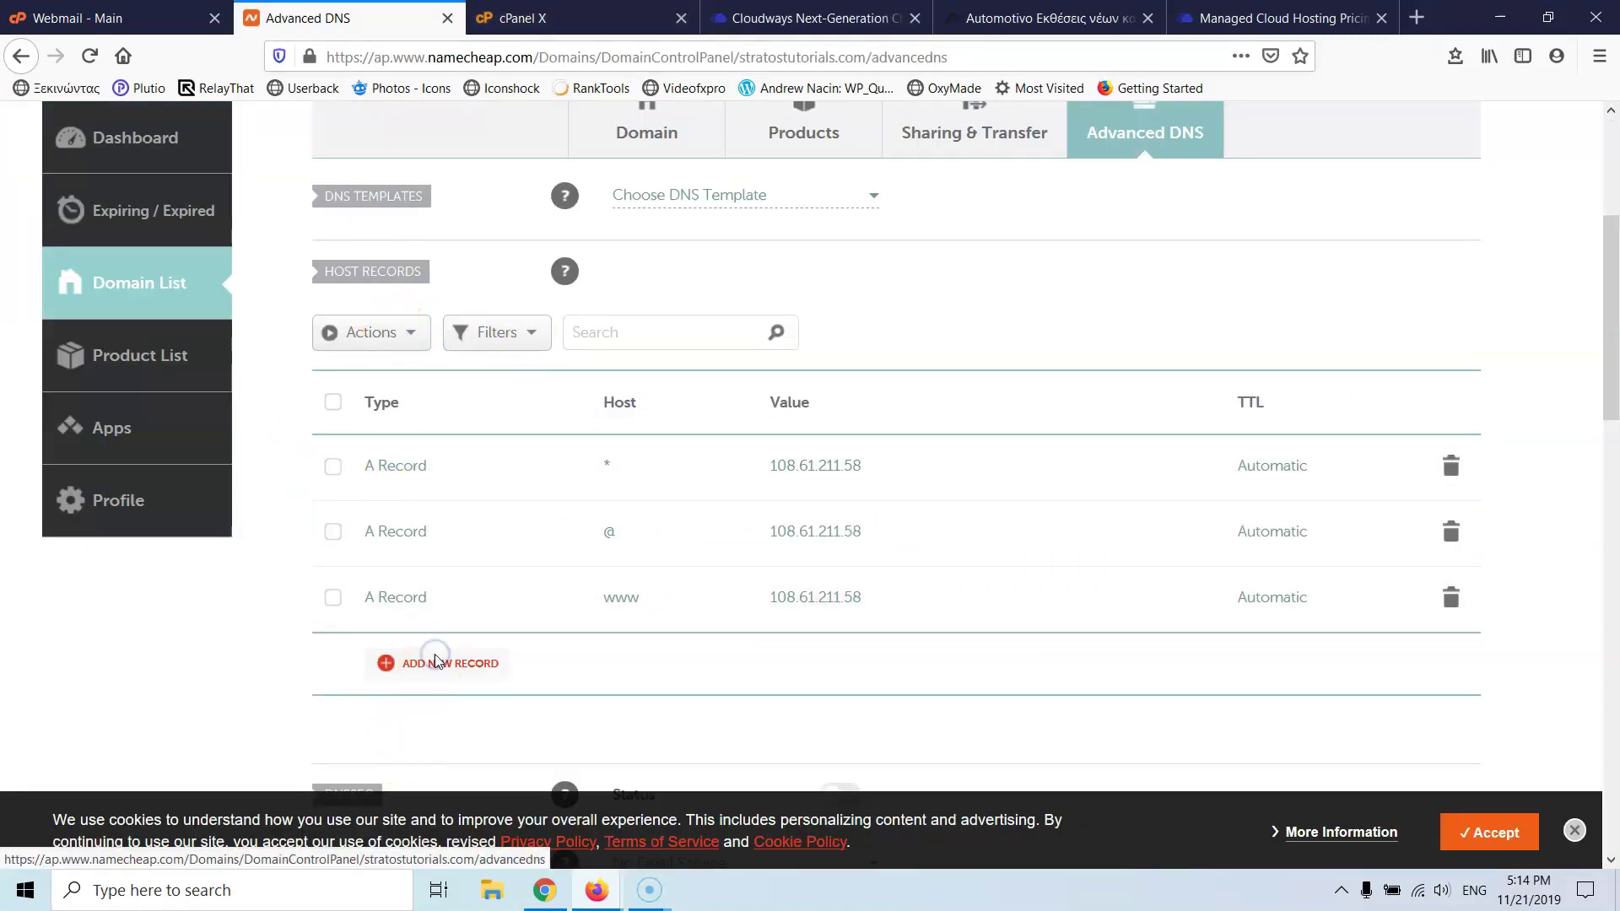
left_click(446, 429)
left_click(654, 408)
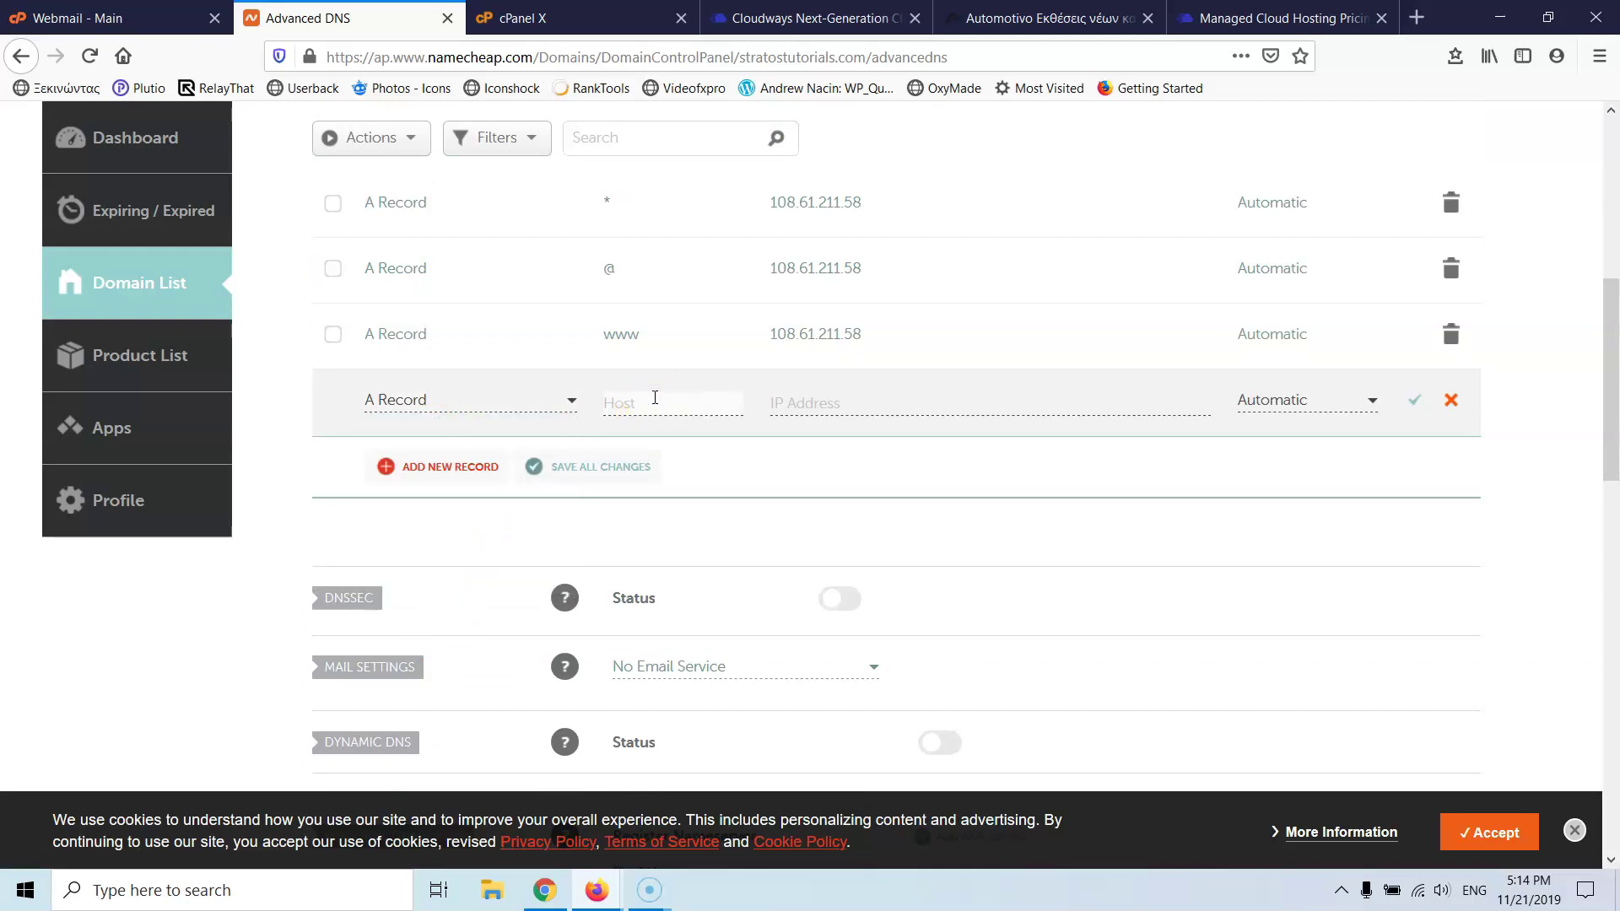
left_click(815, 402)
left_click(814, 401)
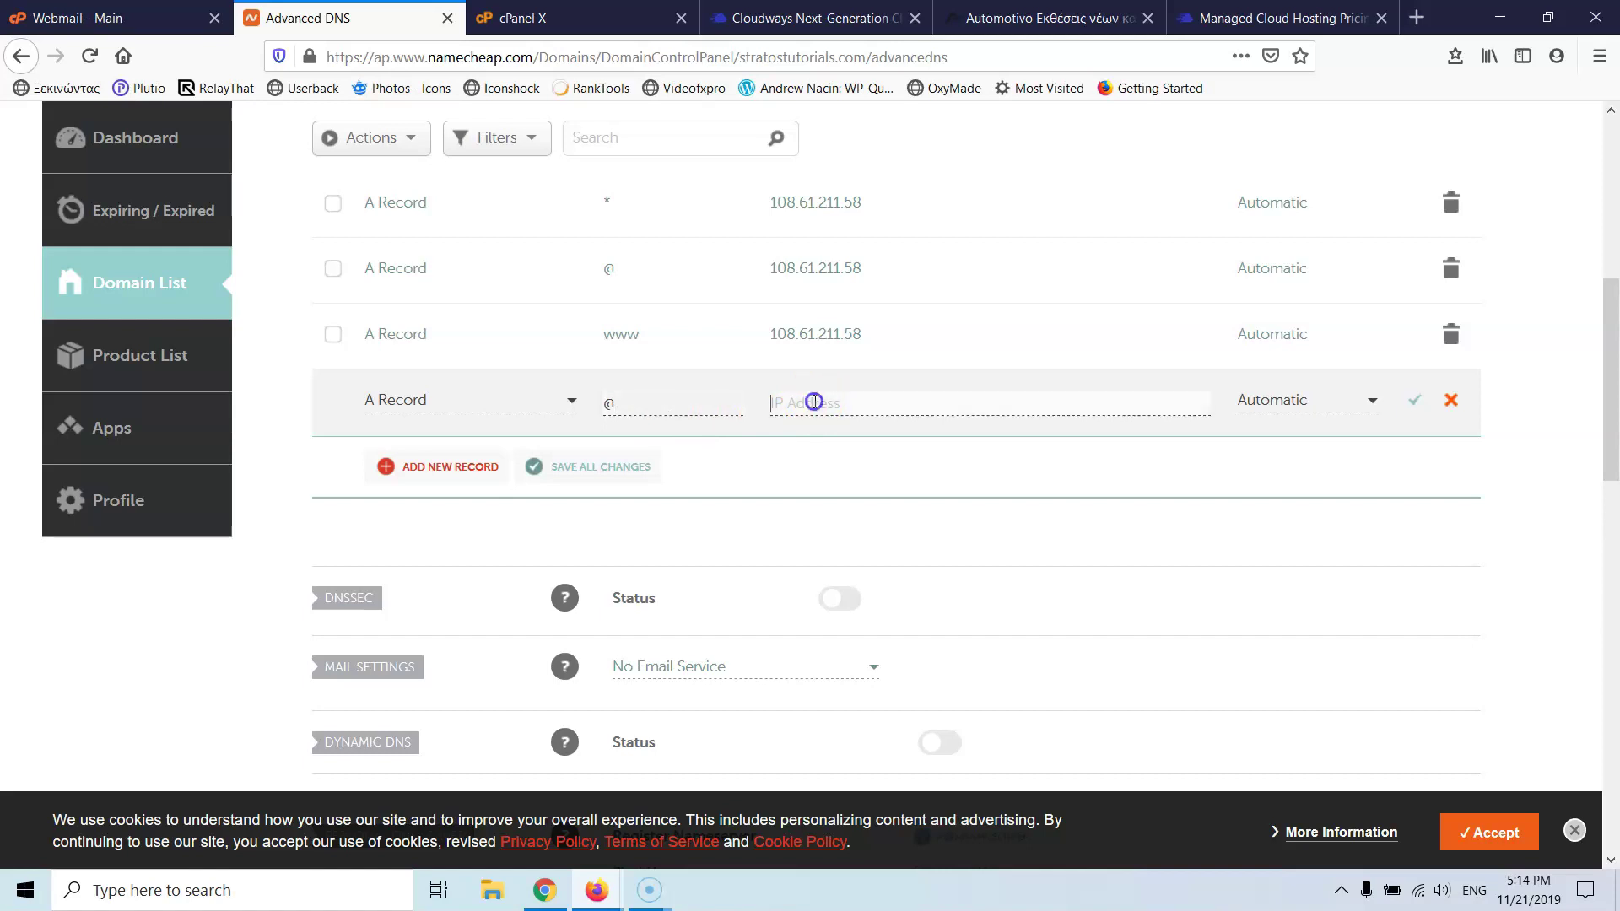
type("136.244.87.186")
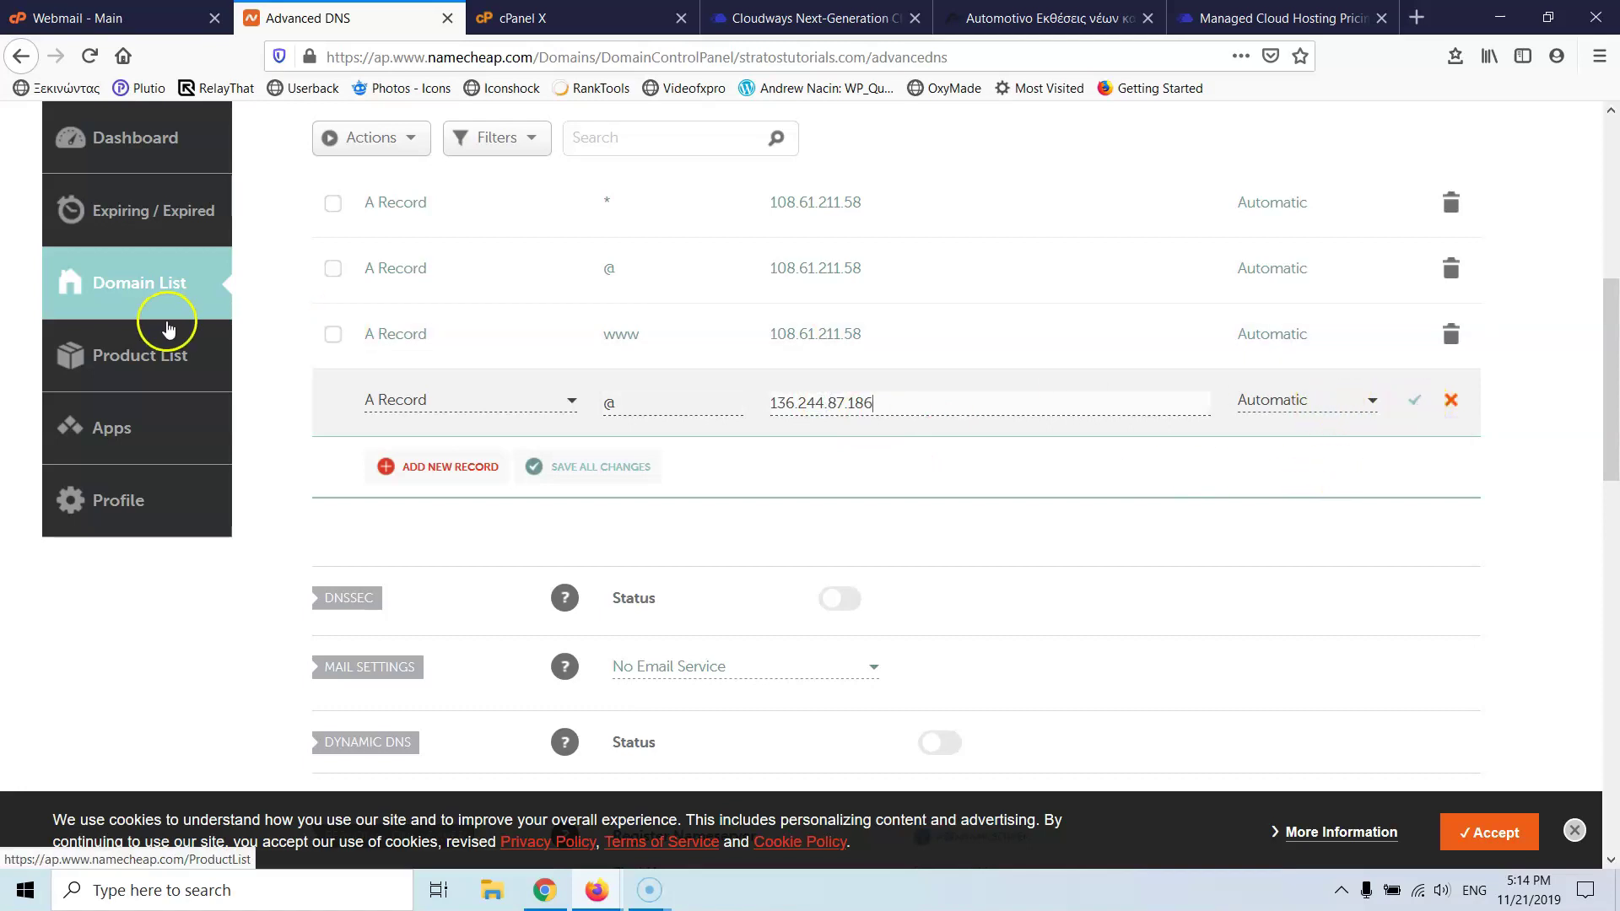
- Replace the new A record's host www with *
double_click(608, 404)
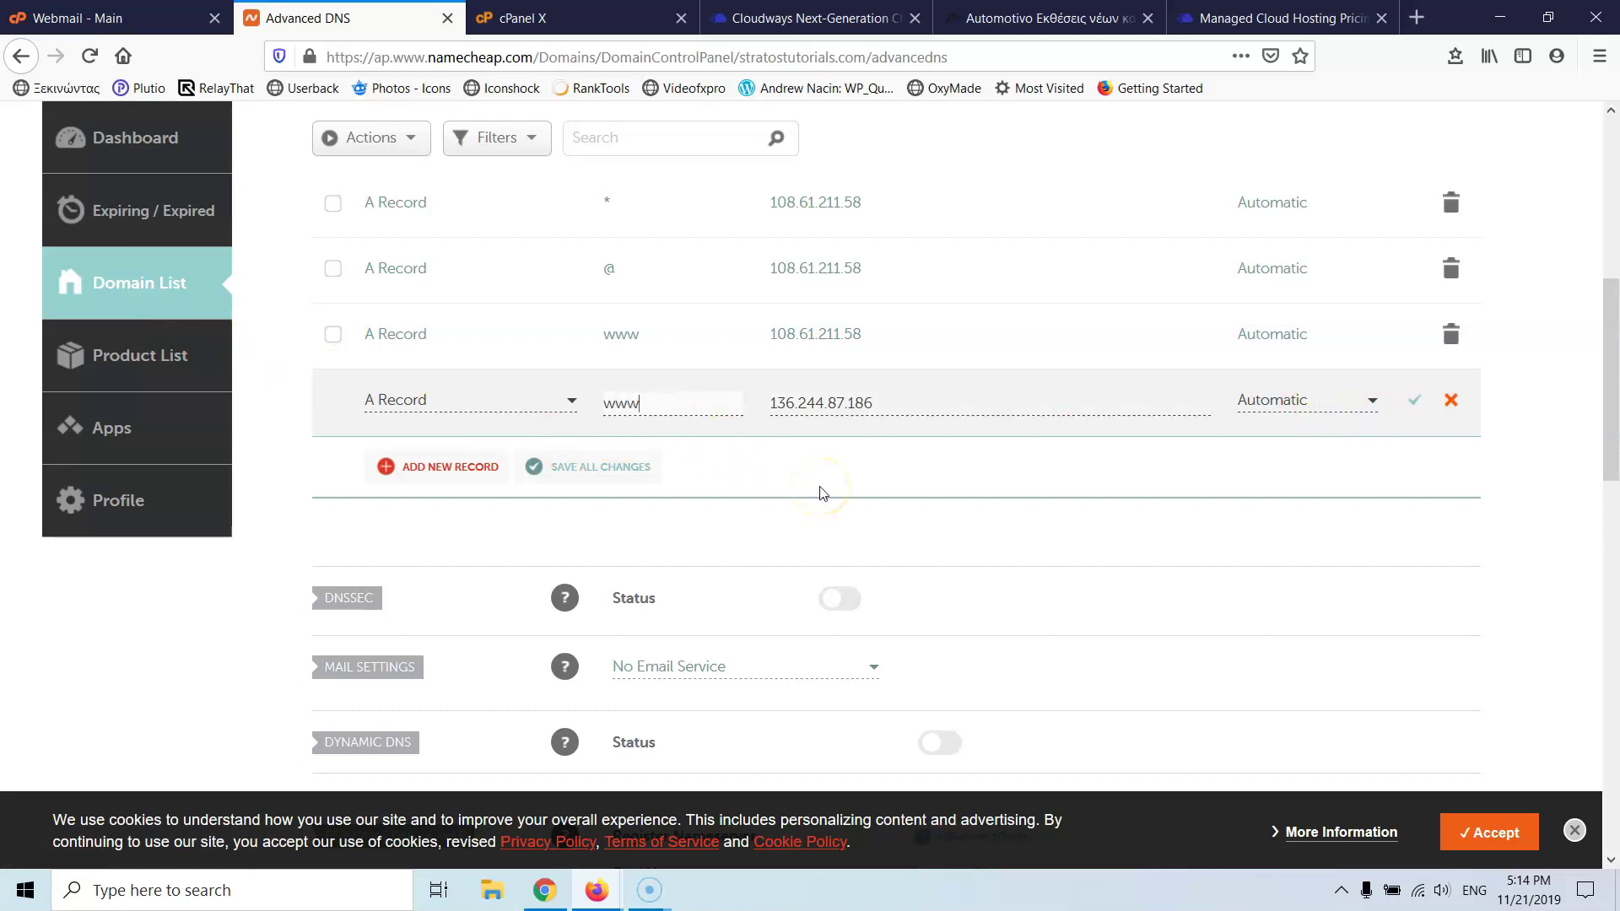
left_click_drag(877, 404, 748, 405)
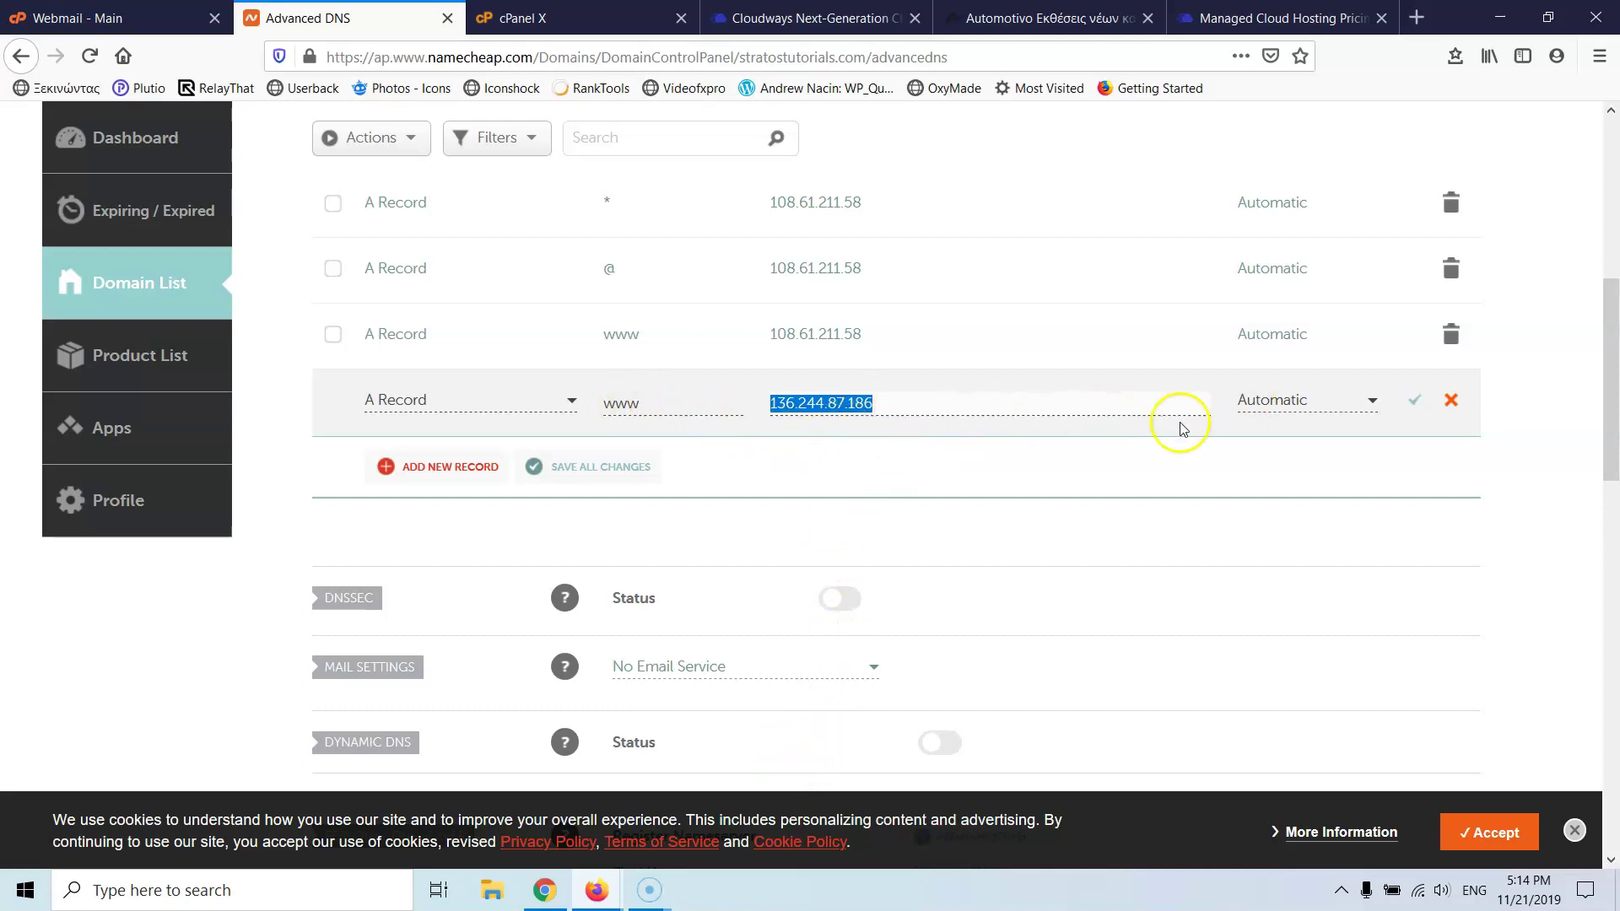
left_click(649, 408)
left_click_drag(649, 408, 546, 414)
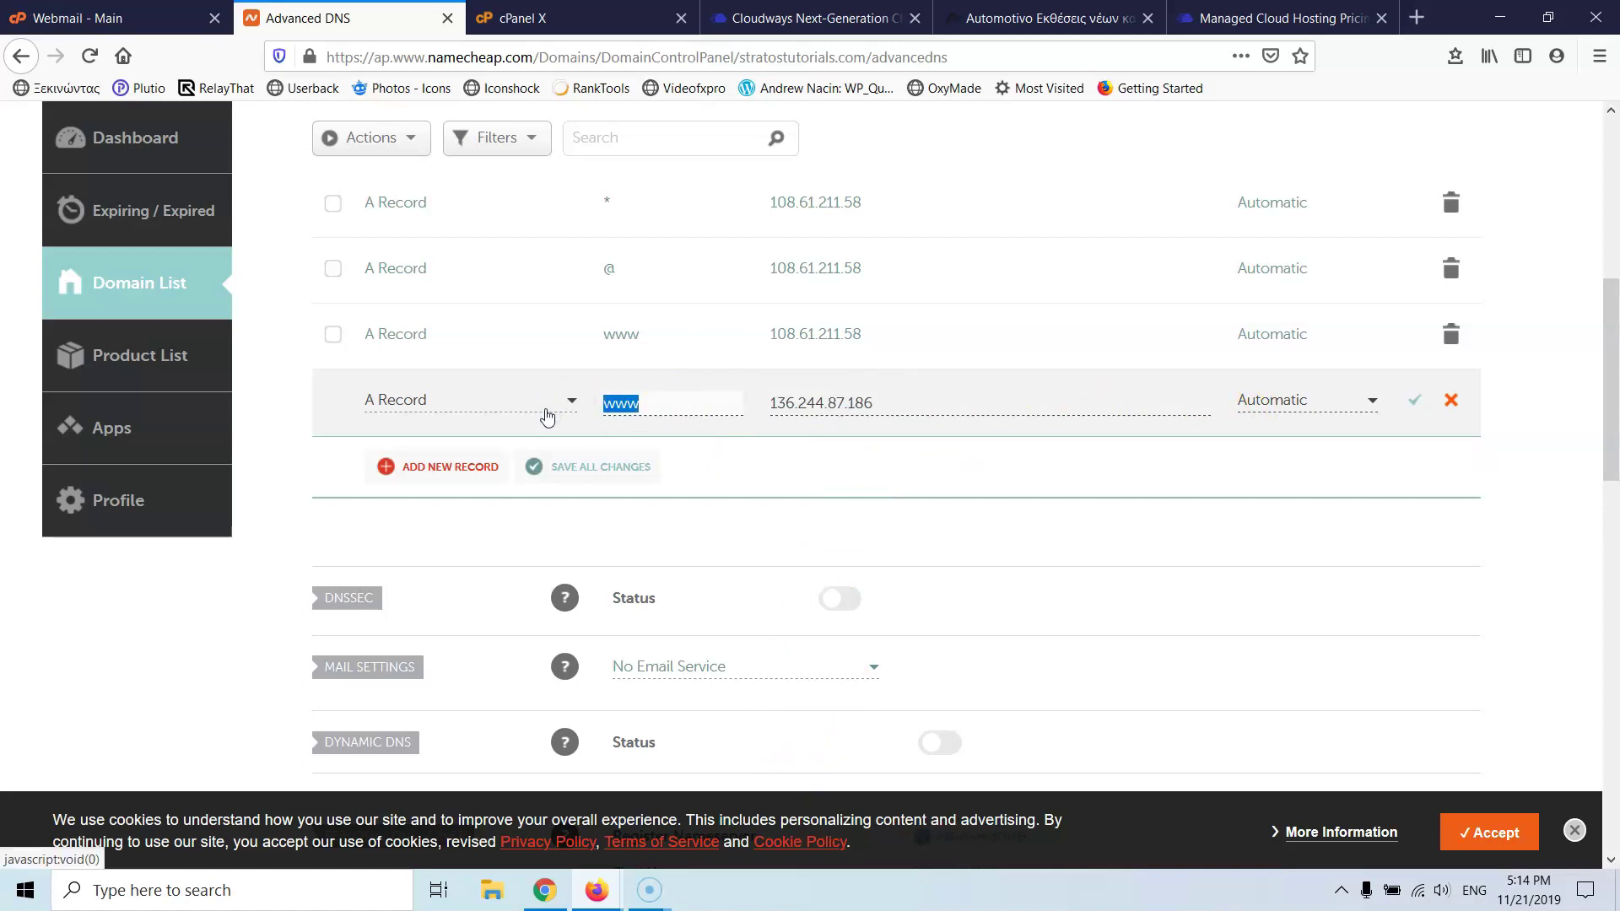
type("*")
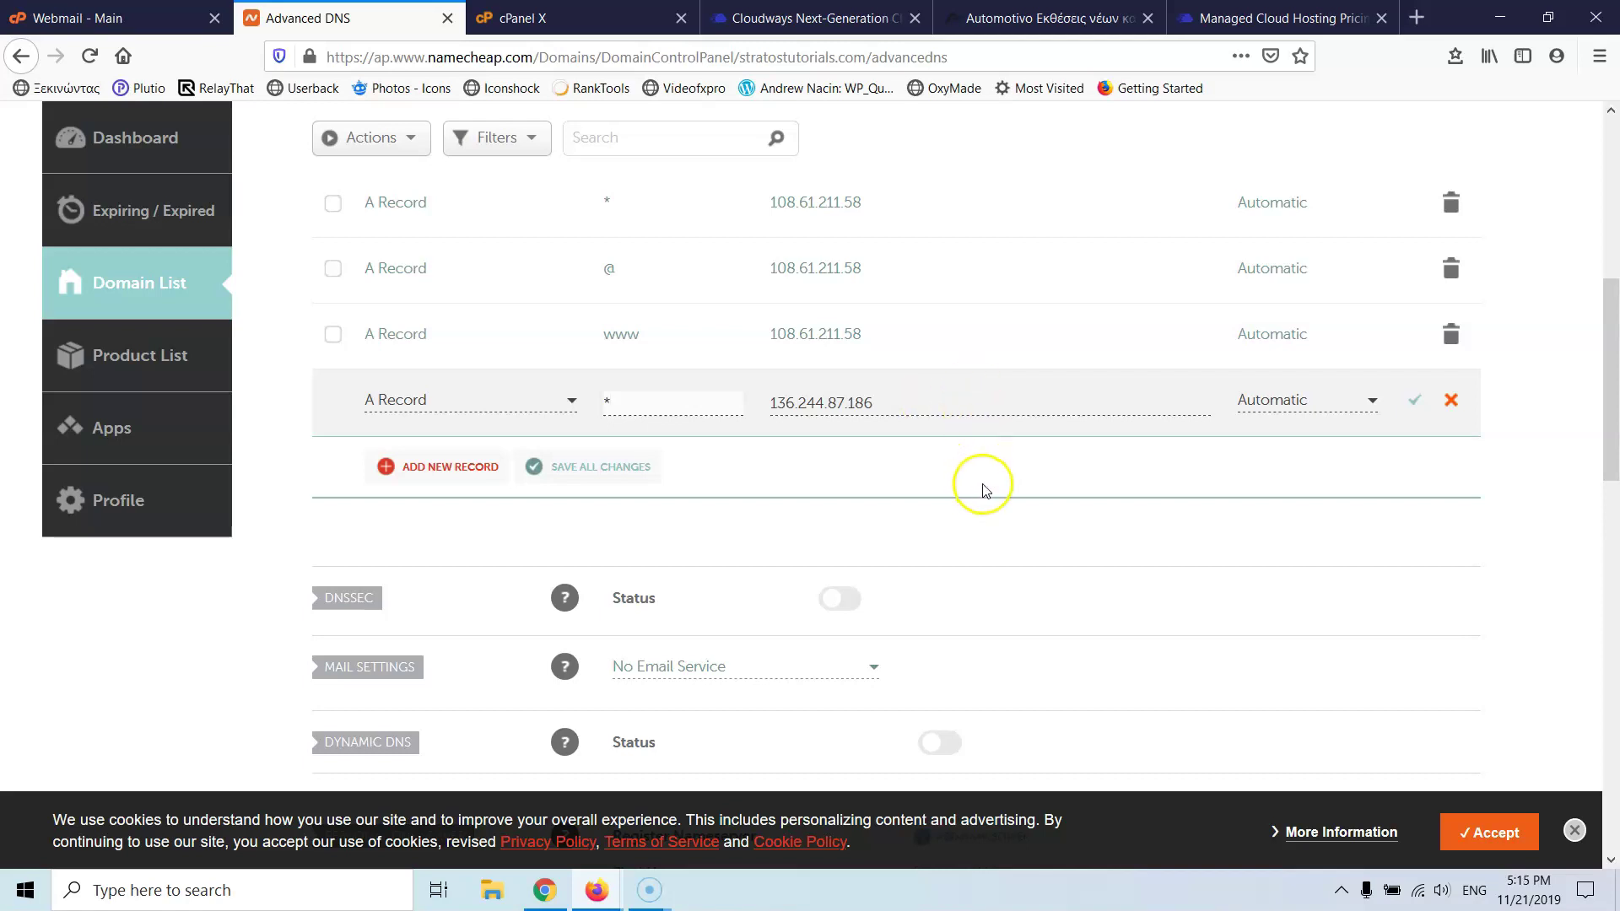
scroll(901, 452, "up", 5)
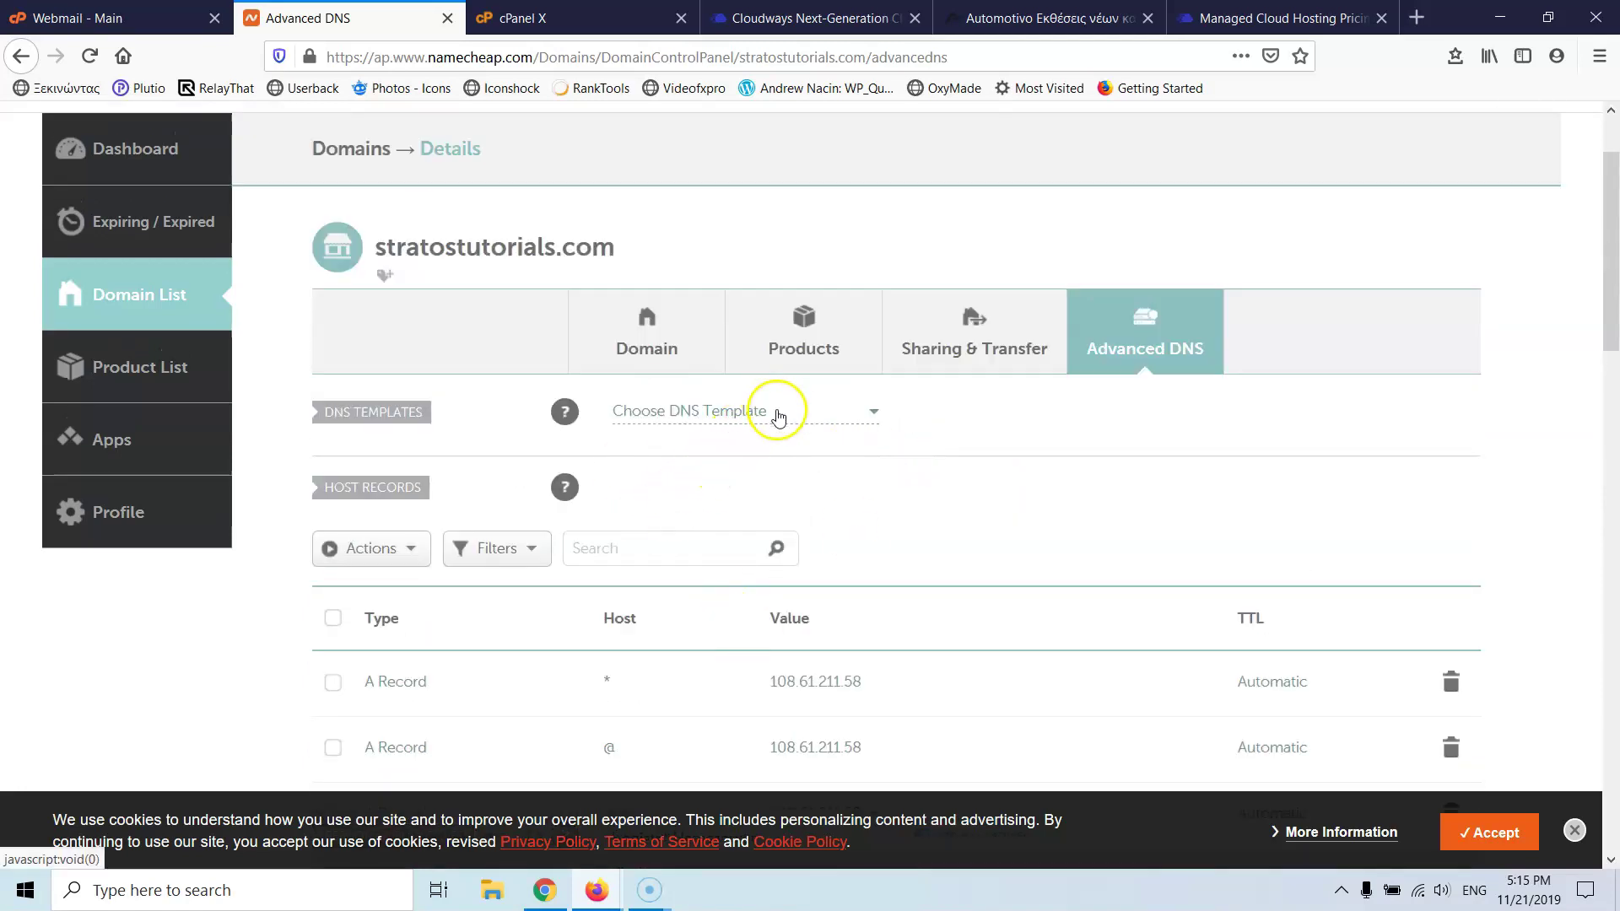
- On the Domain page, change the nameservers to Custom DNS and focus the Nameserver 1 field
left_click(680, 352)
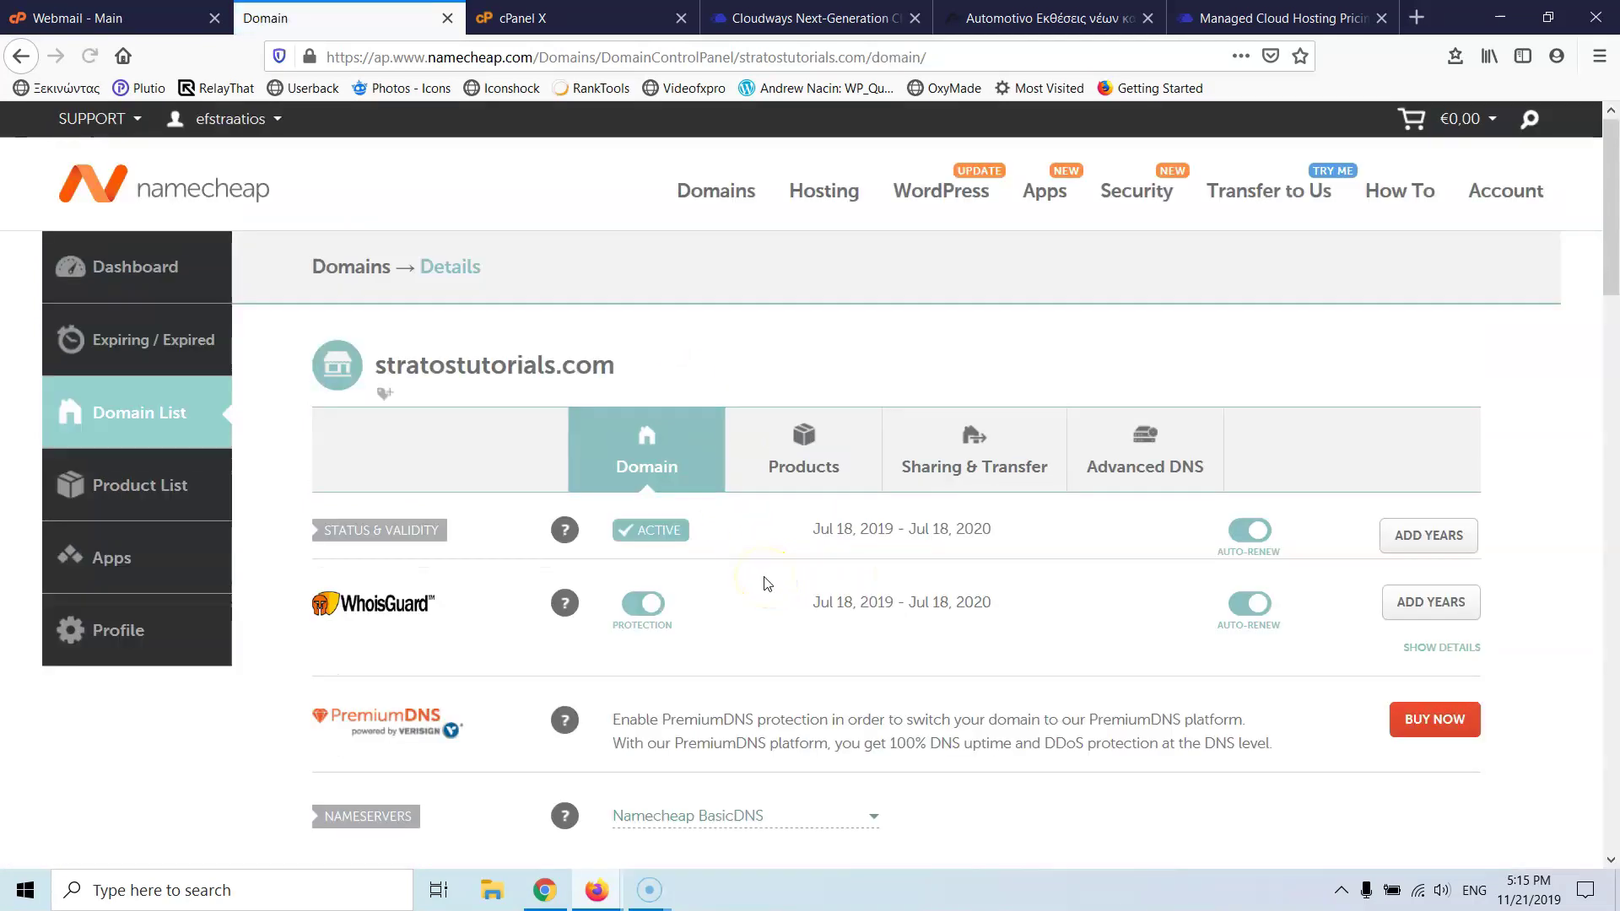
scroll(776, 700, "down", 4)
left_click(761, 480)
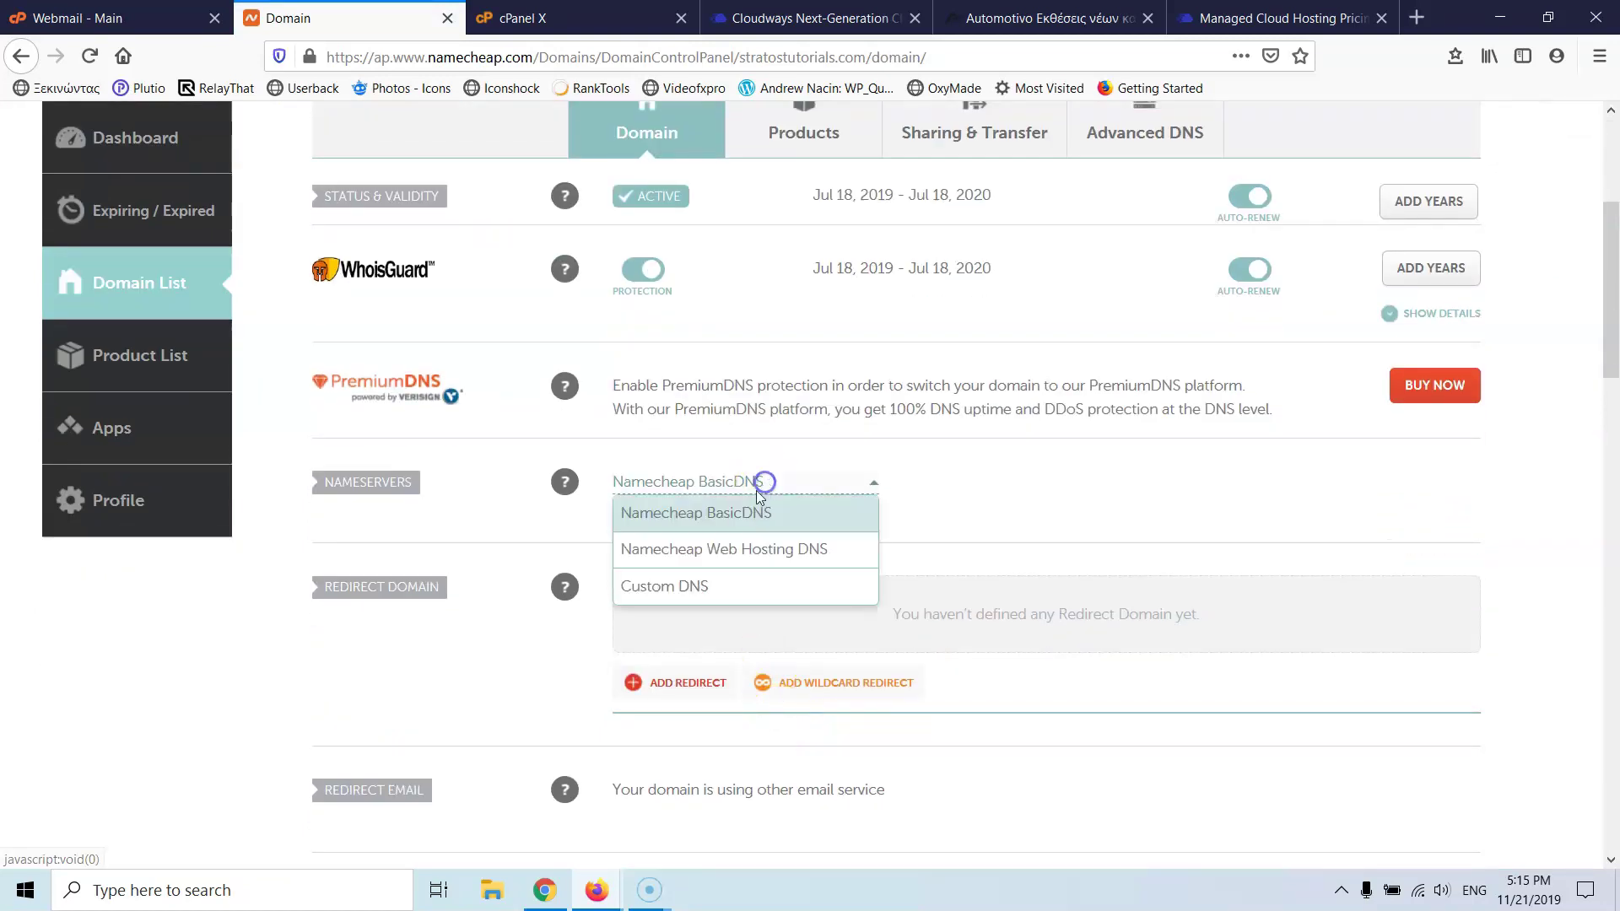
left_click(670, 583)
left_click(675, 533)
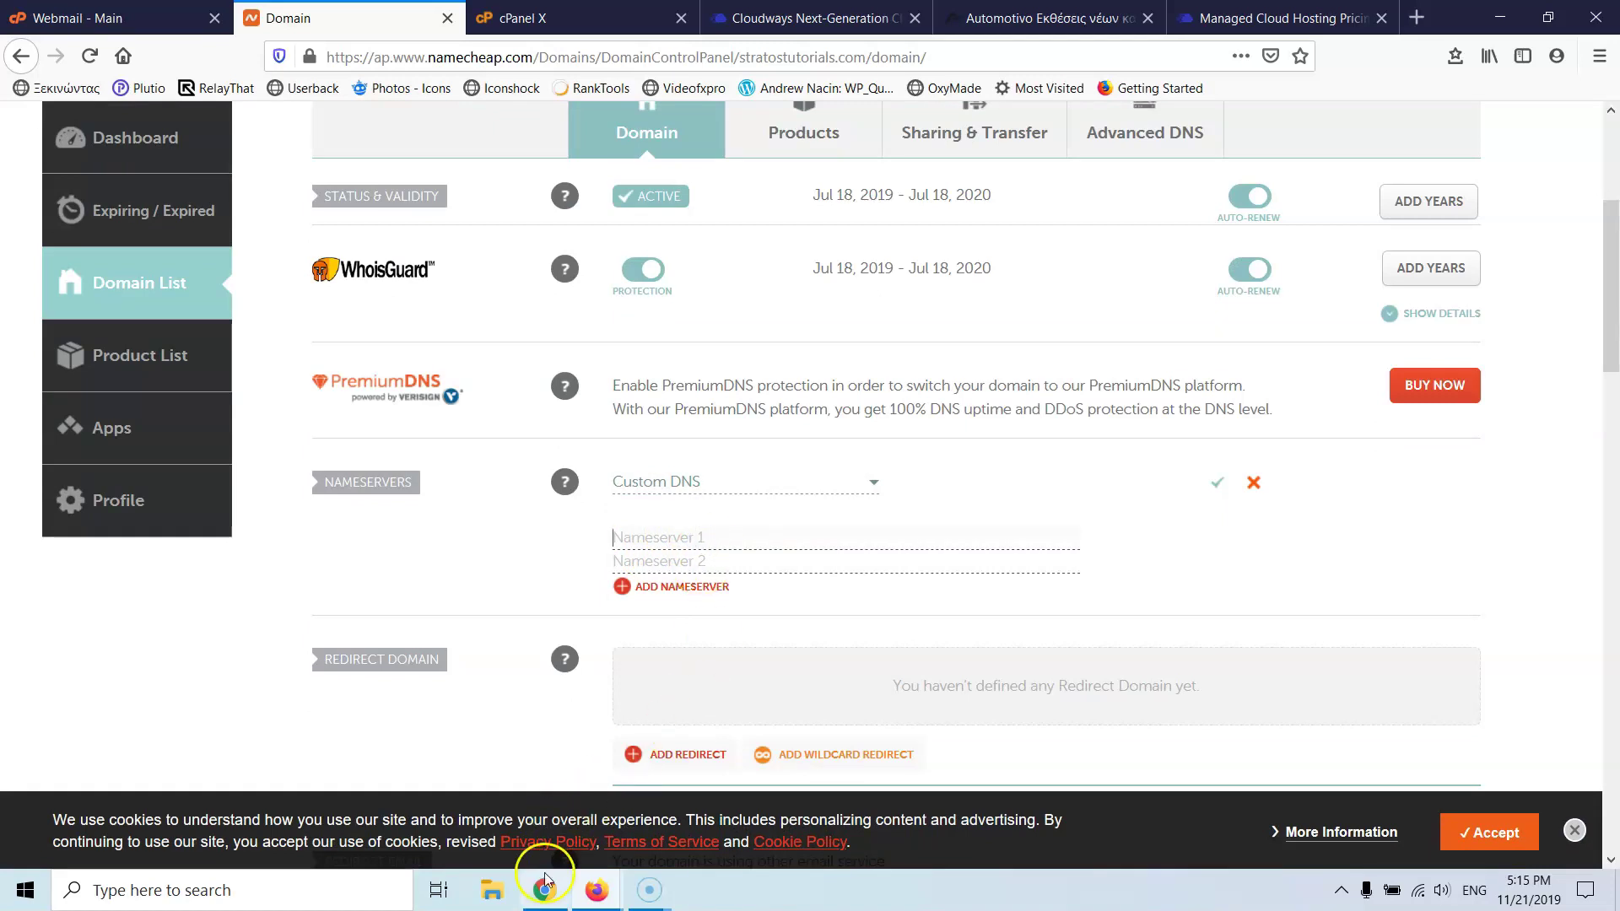
- In a new Chrome tab, search for cloudflare and go to cloudflare.com's login page
mouse_move(544, 890)
left_click(550, 829)
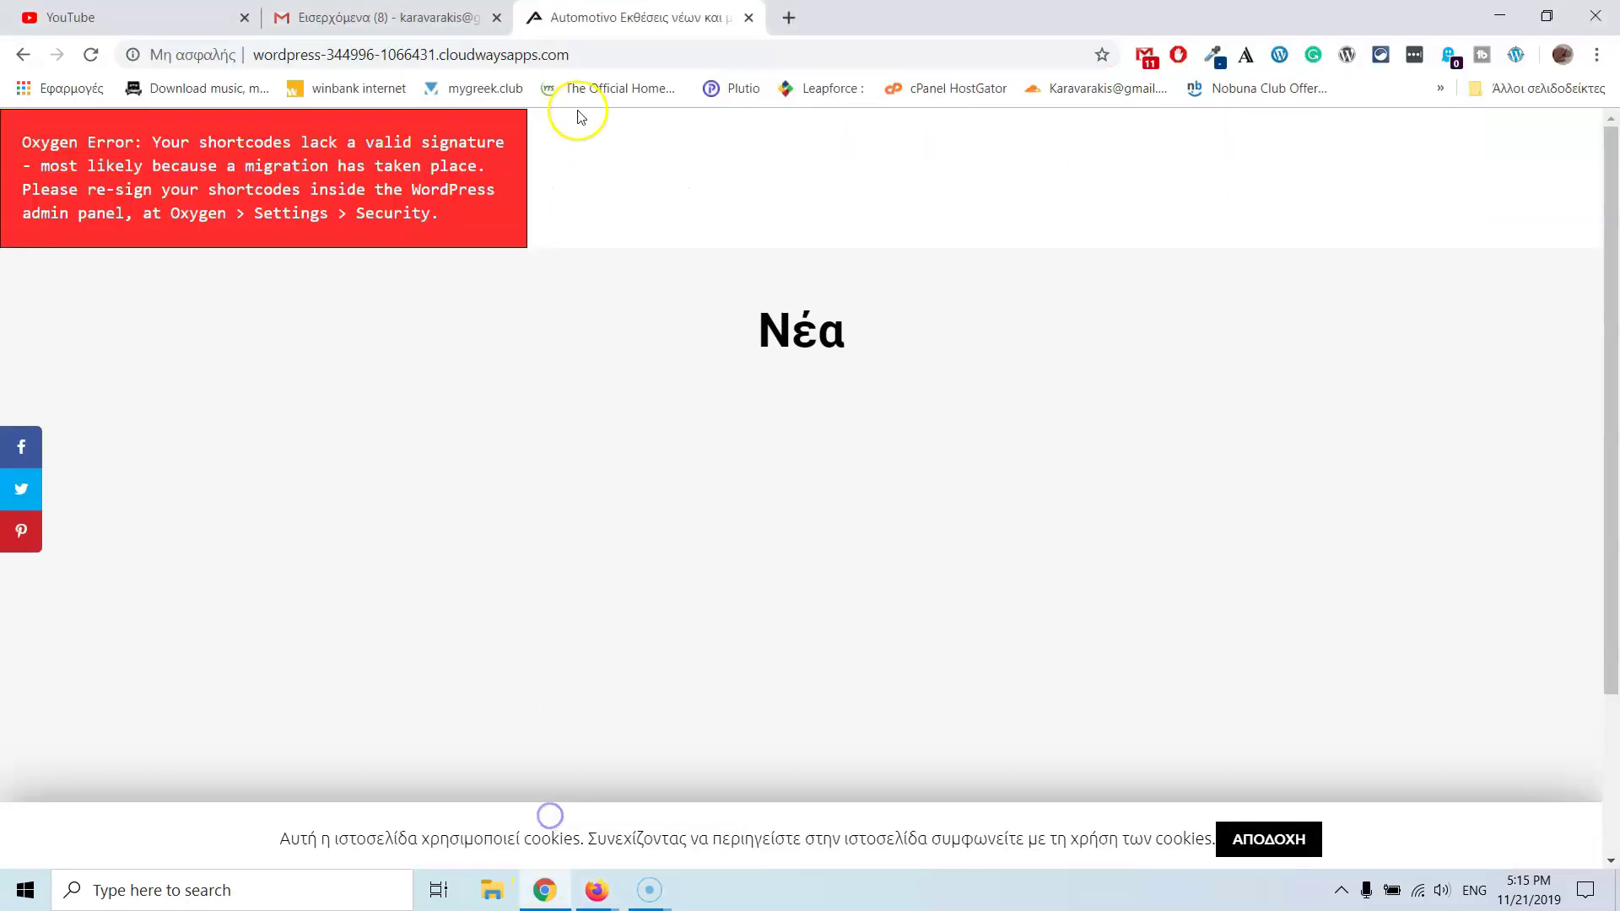
left_click(784, 25)
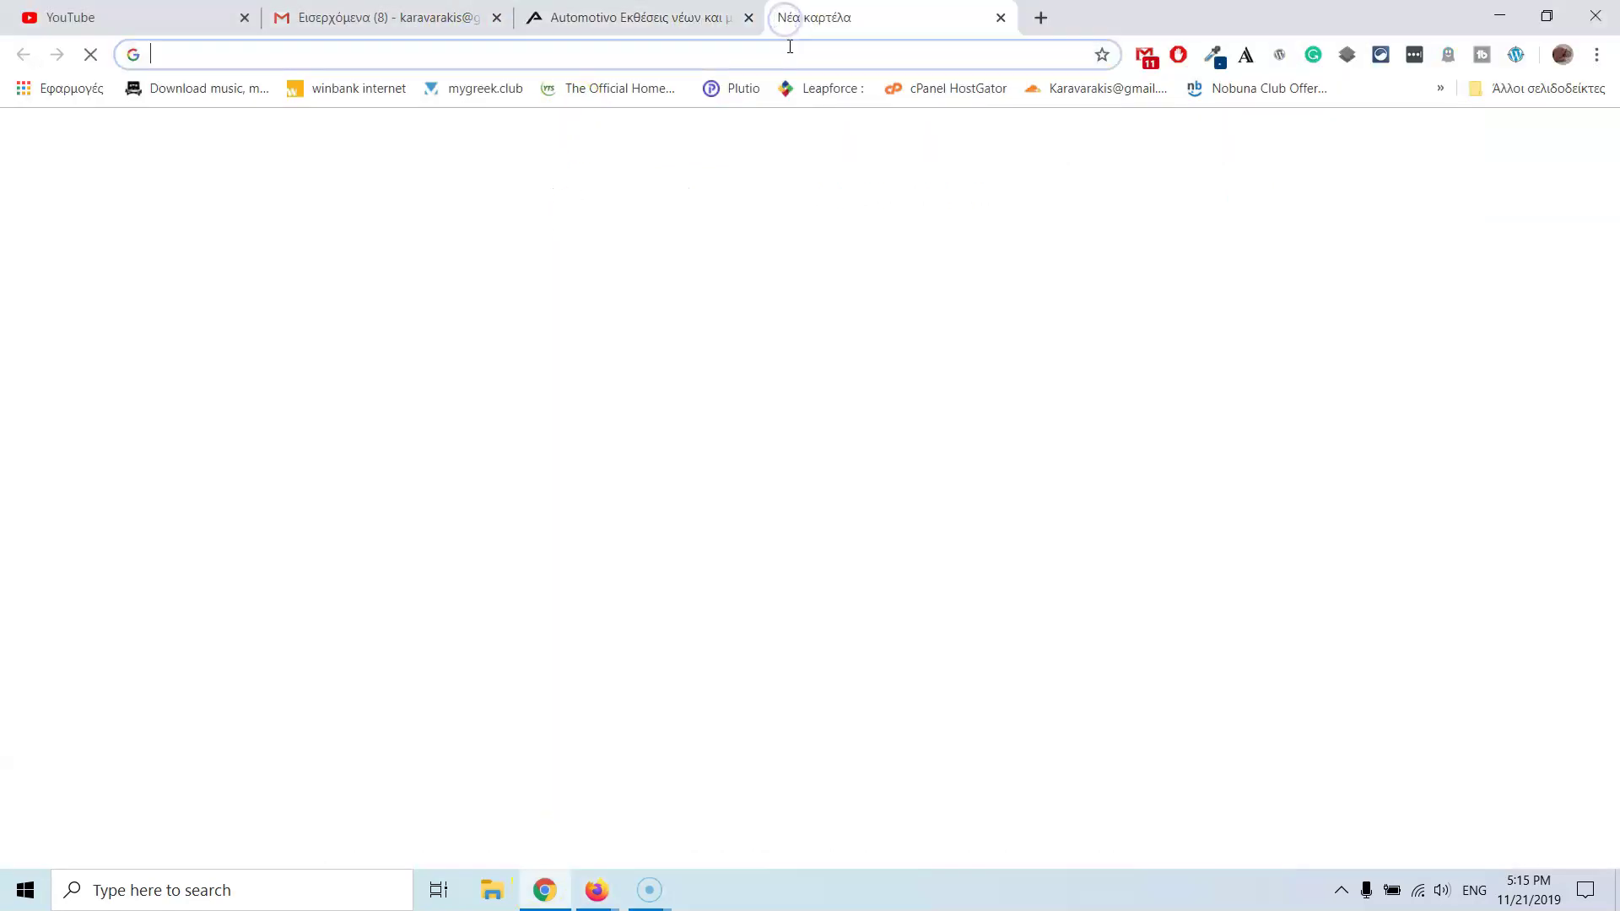
type("clou")
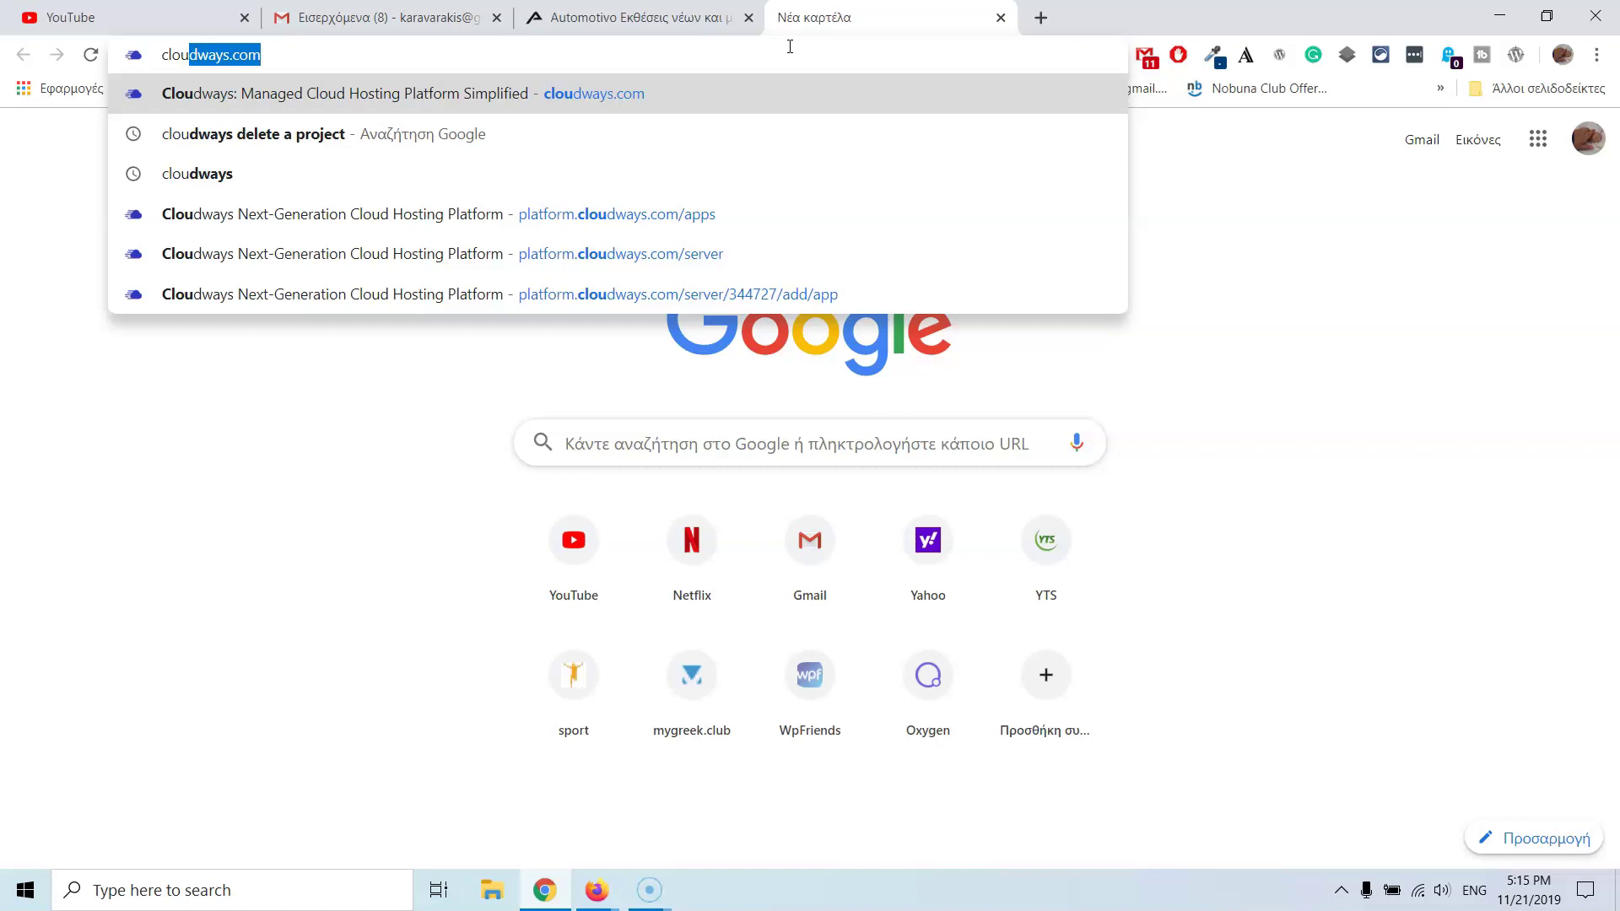
type("ud")
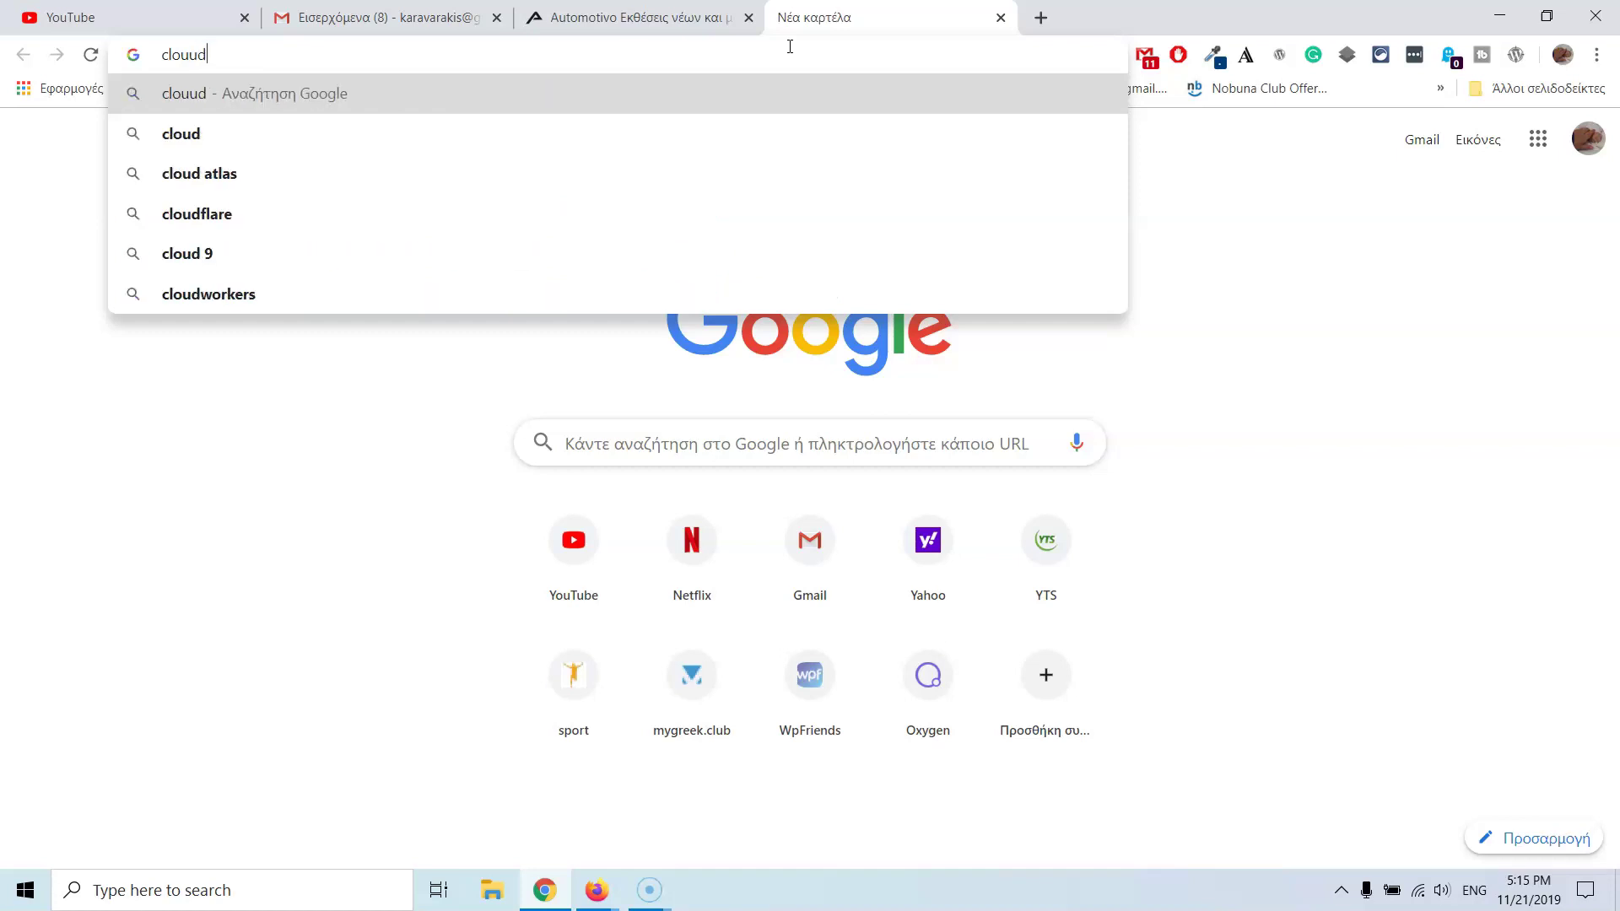
key("BackSpace")
key("BackSpace")
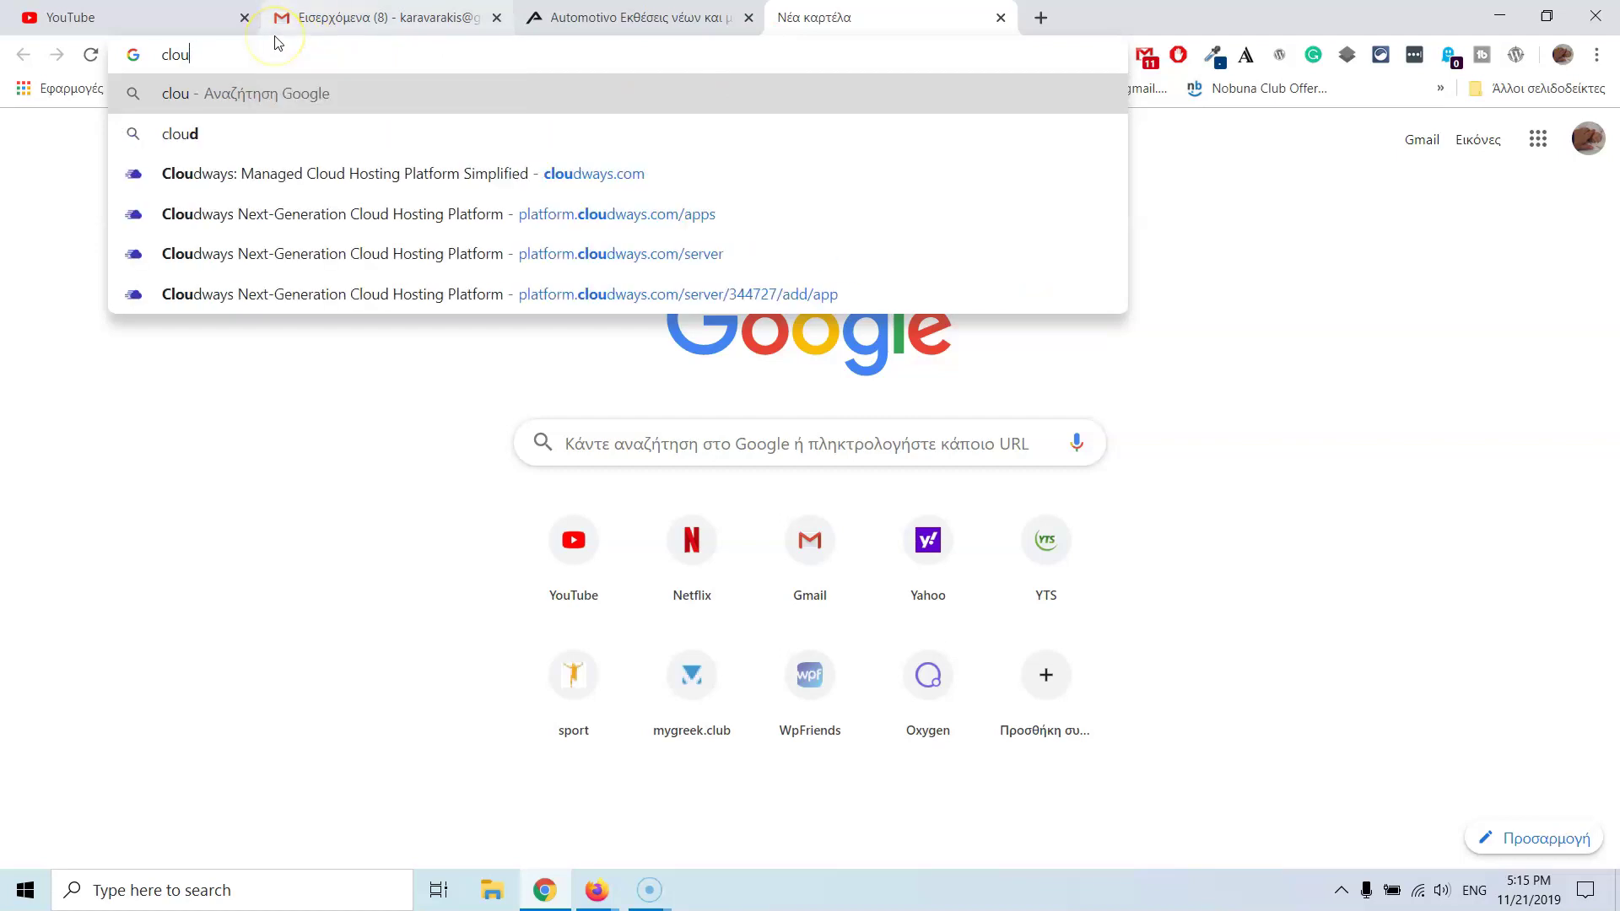
type("dflare")
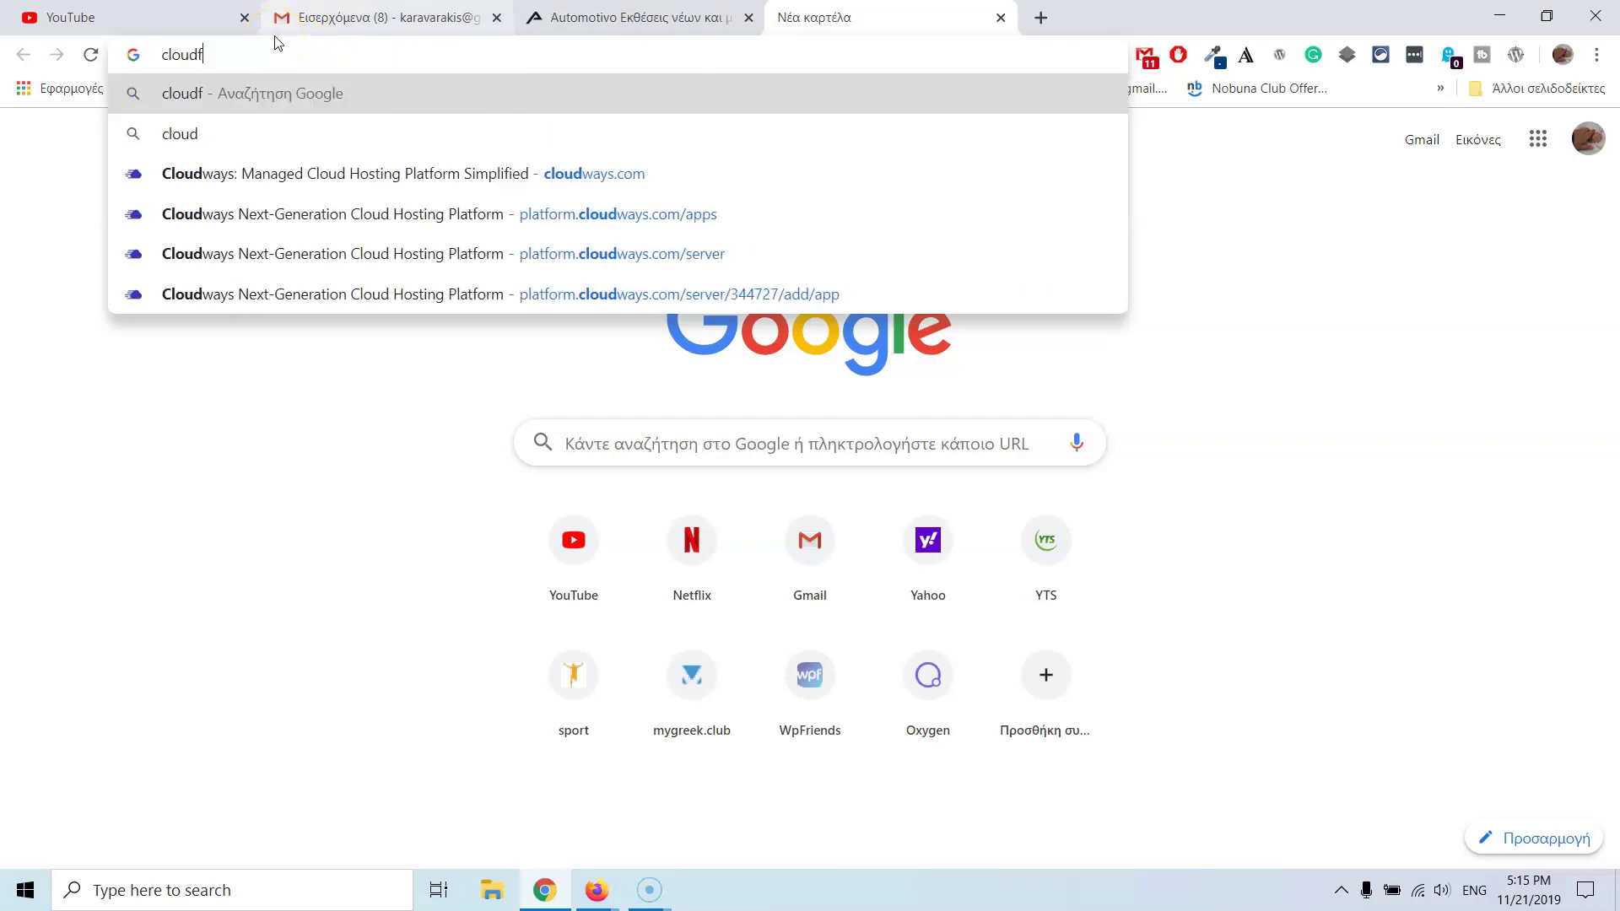
key("Return")
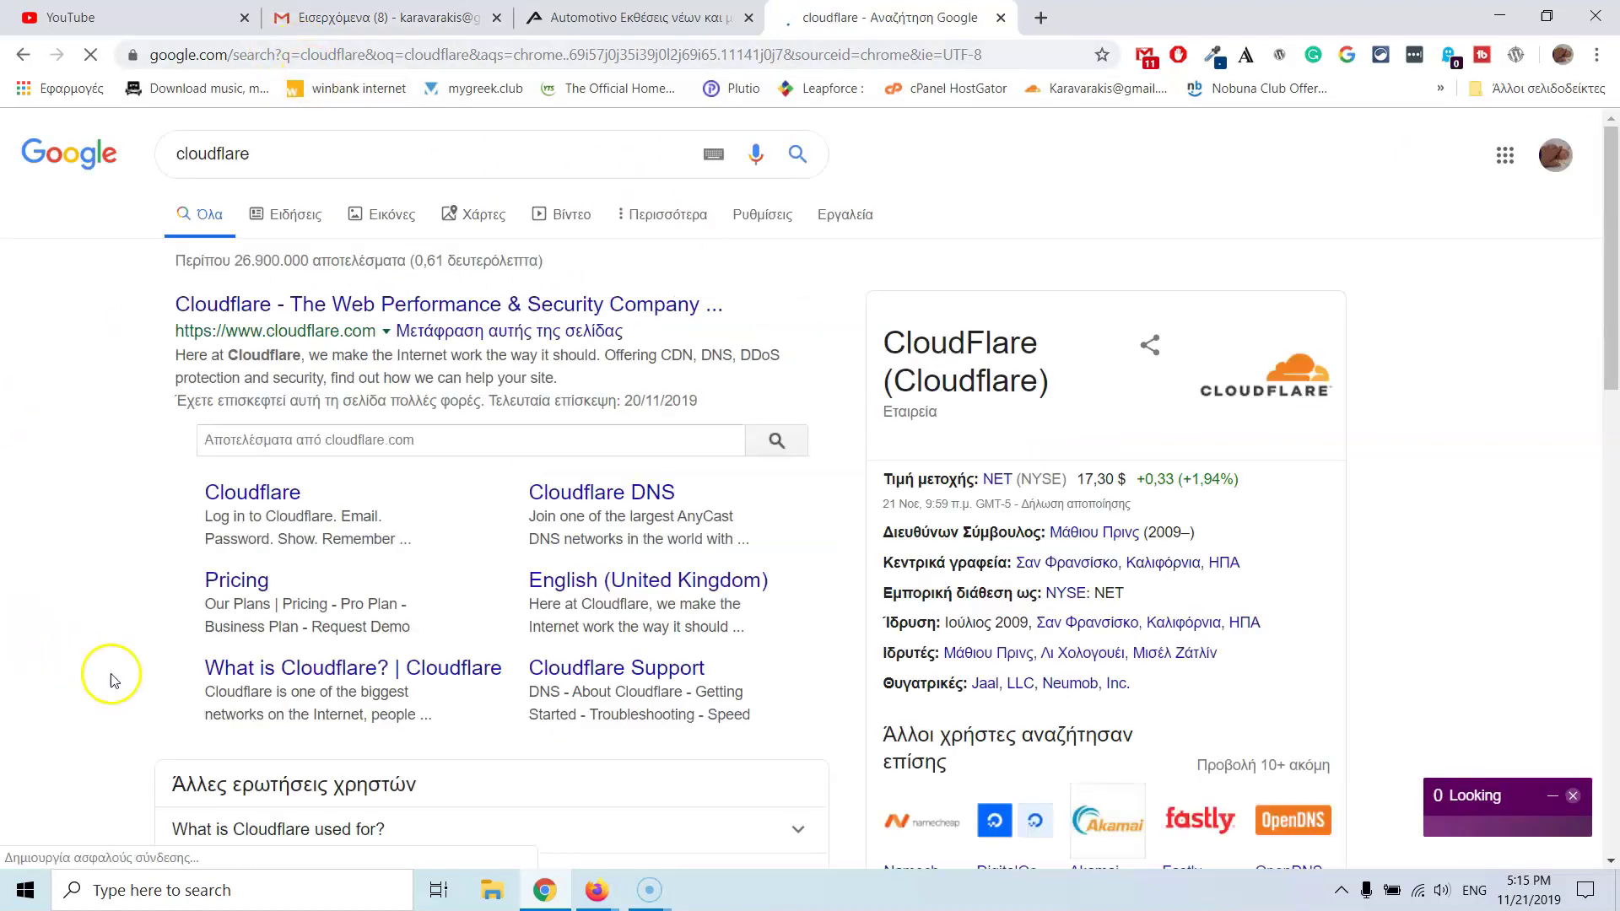
left_click(519, 314)
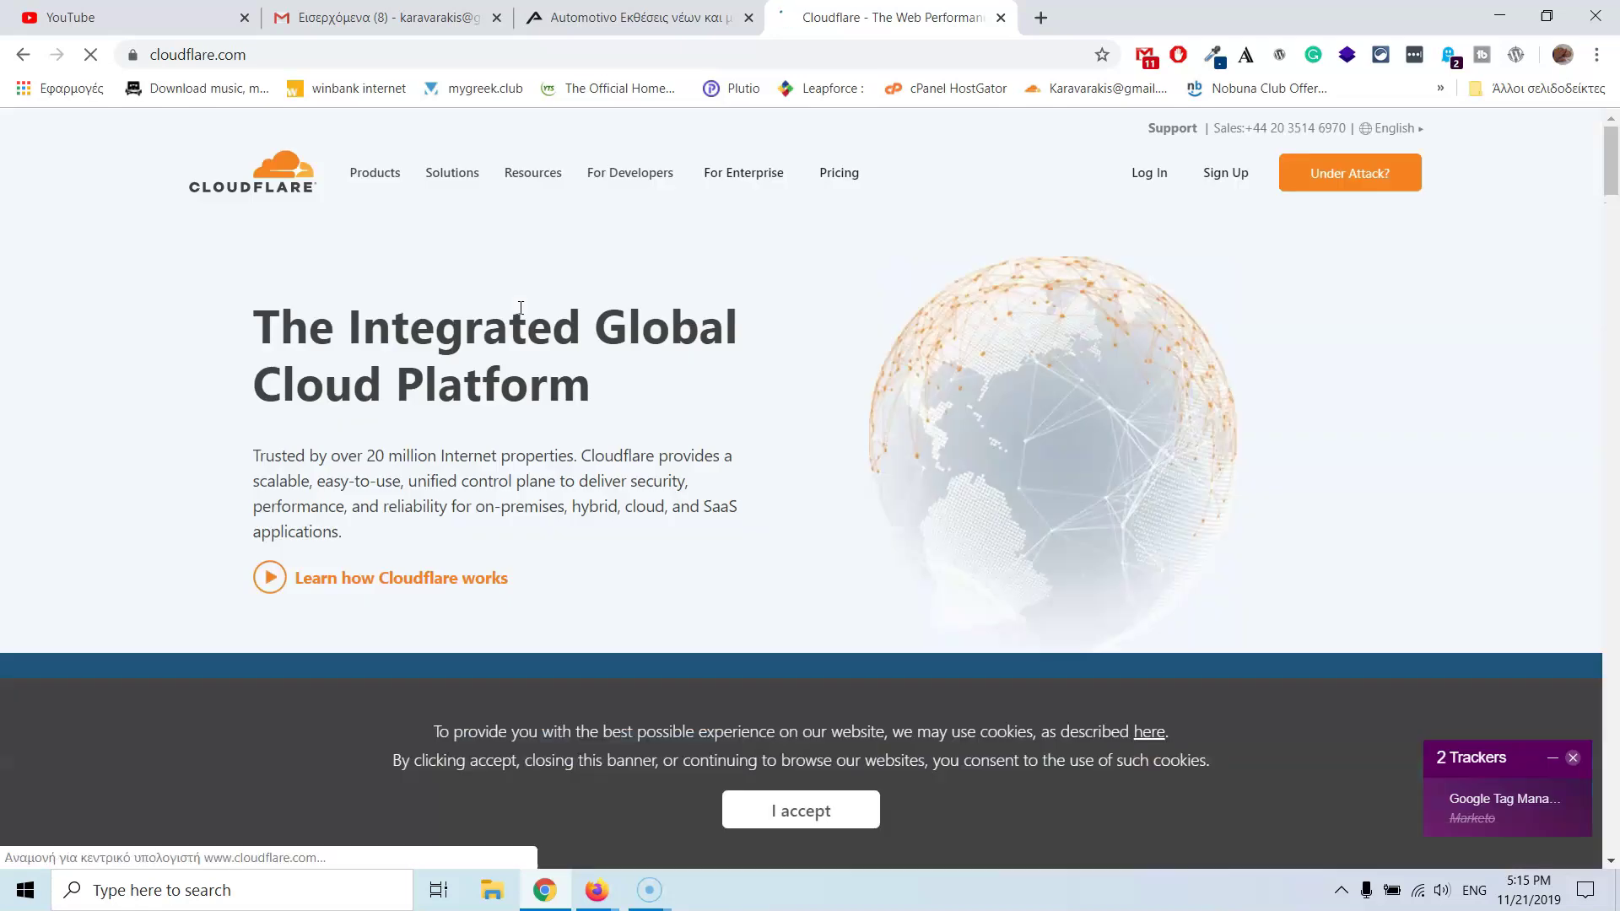
left_click(1172, 172)
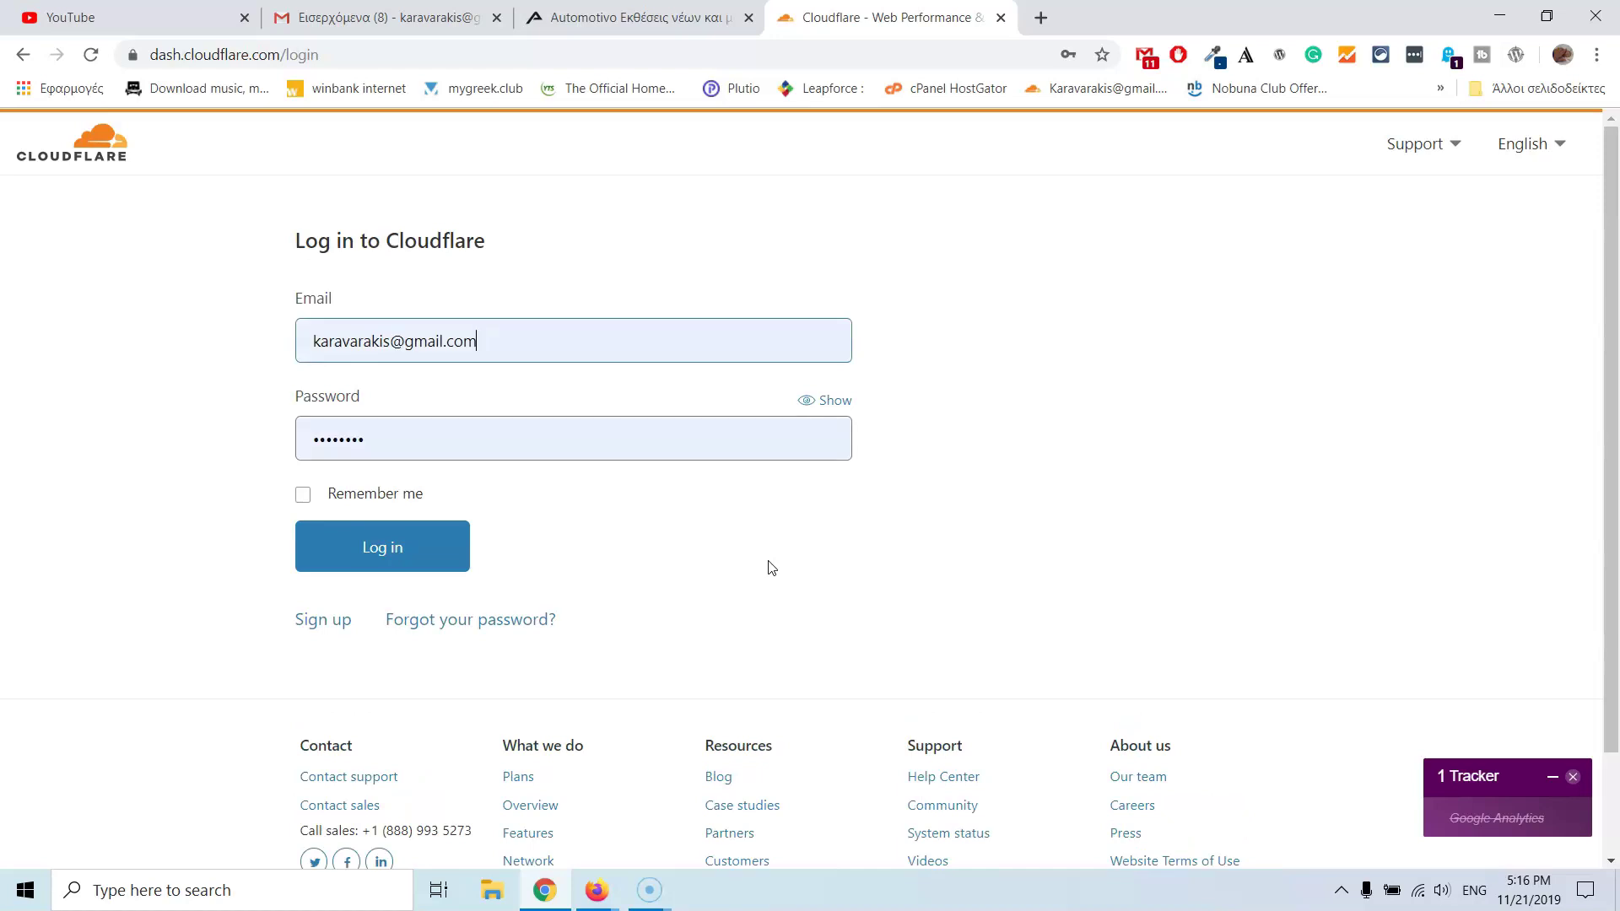
- Log in to Cloudflare, open stratostutorials.com's DNS page and scroll to its assigned nameservers
left_click(377, 563)
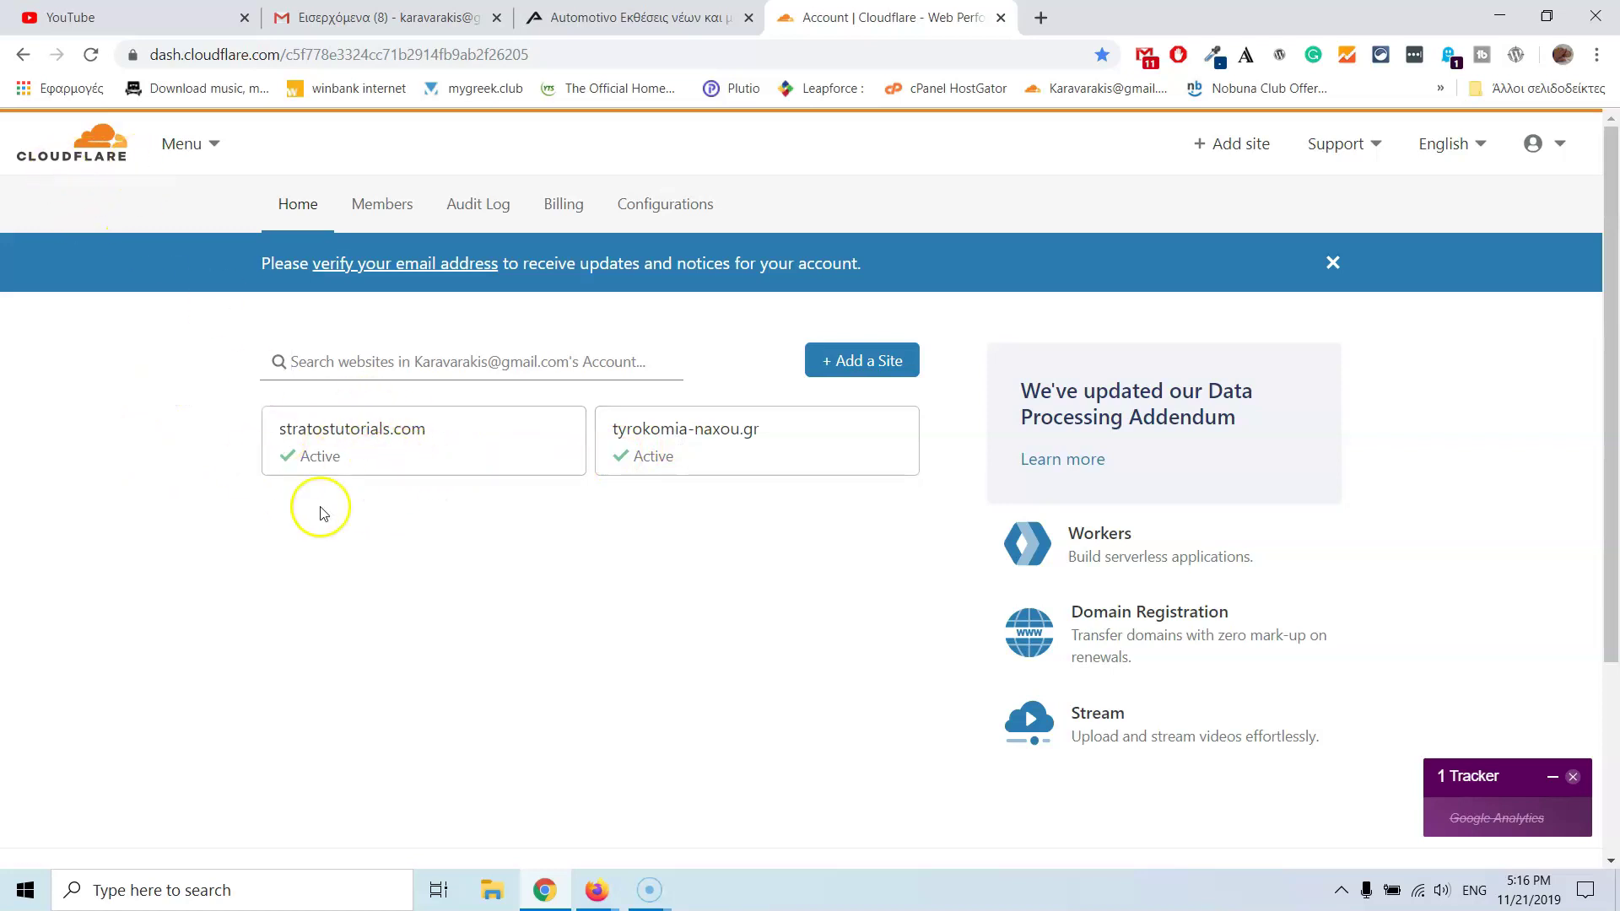
left_click(355, 461)
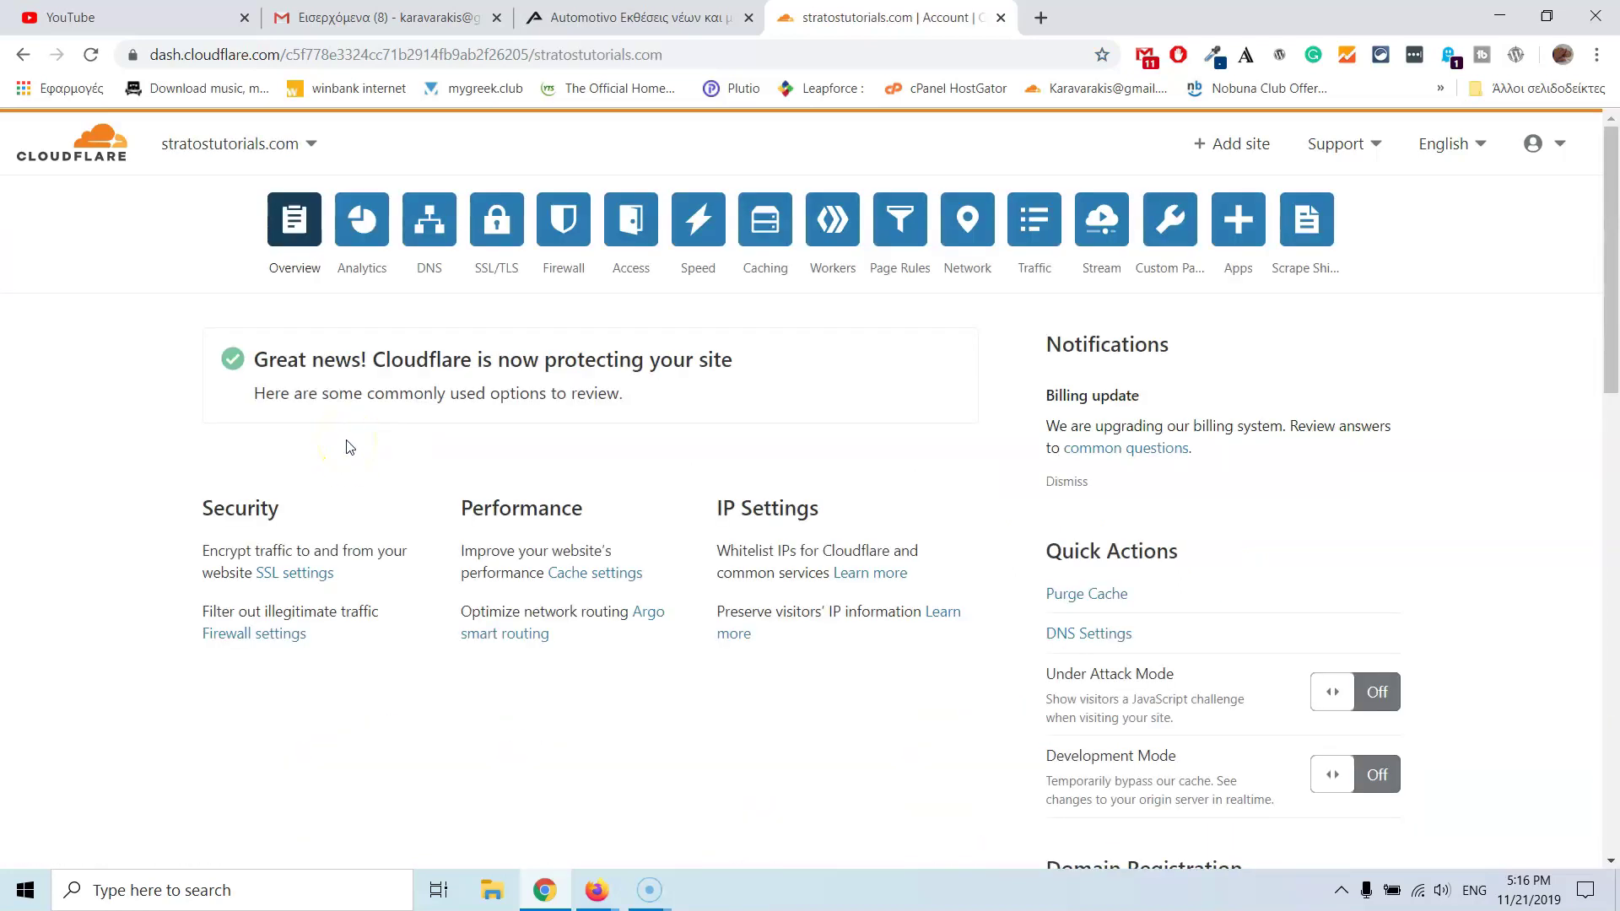
left_click(430, 236)
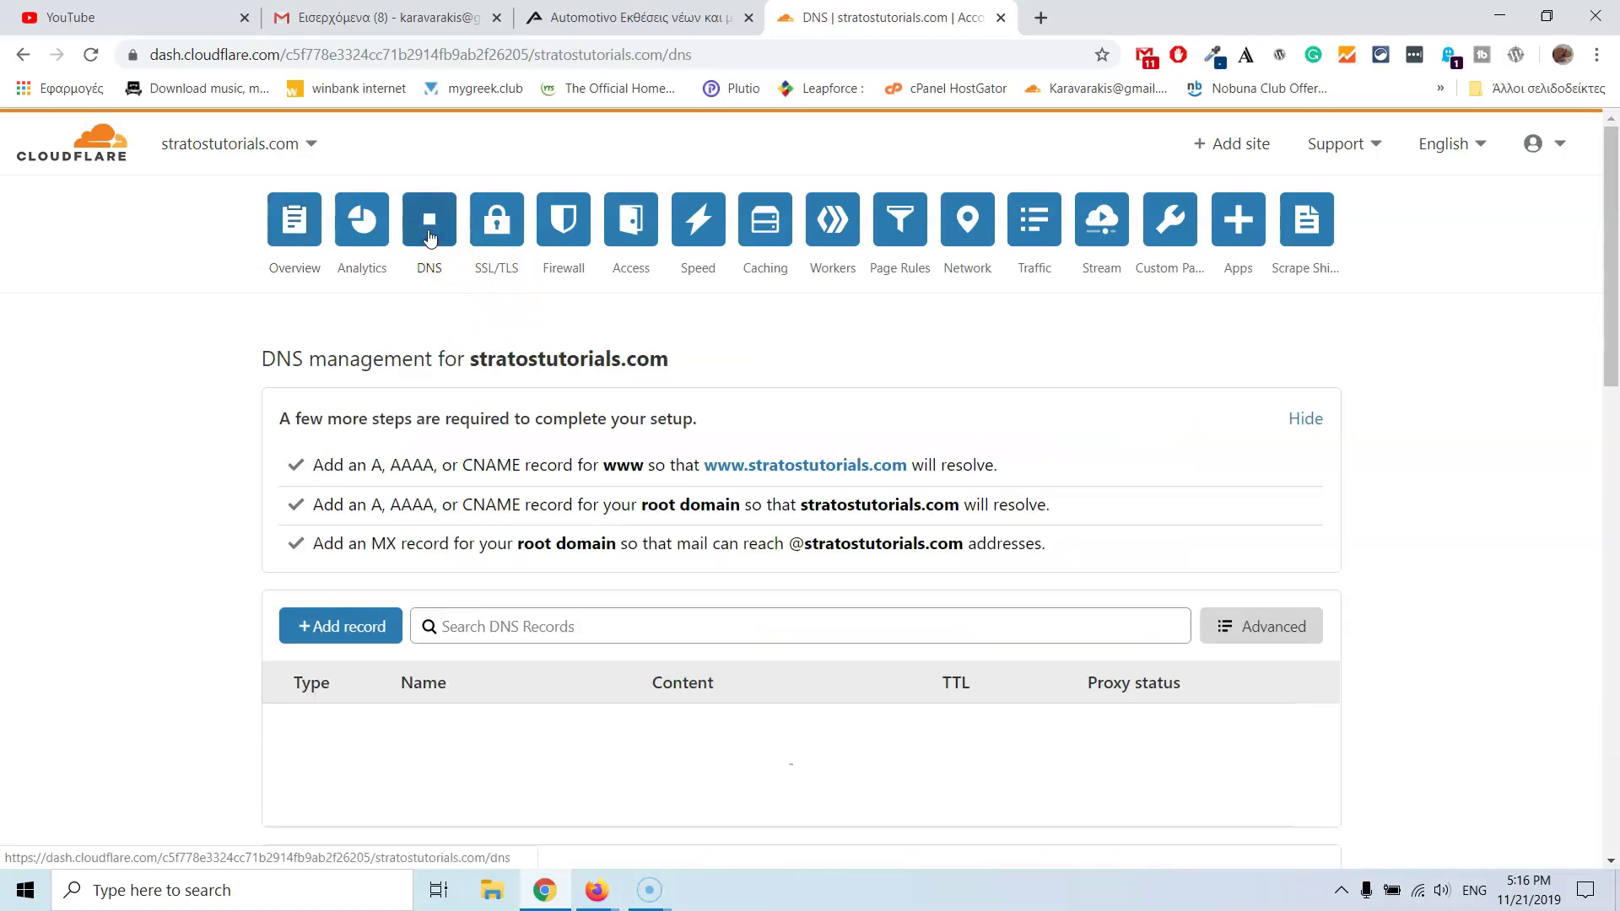
left_click(770, 434)
scroll(779, 433, "down", 2)
scroll(776, 432, "down", 1)
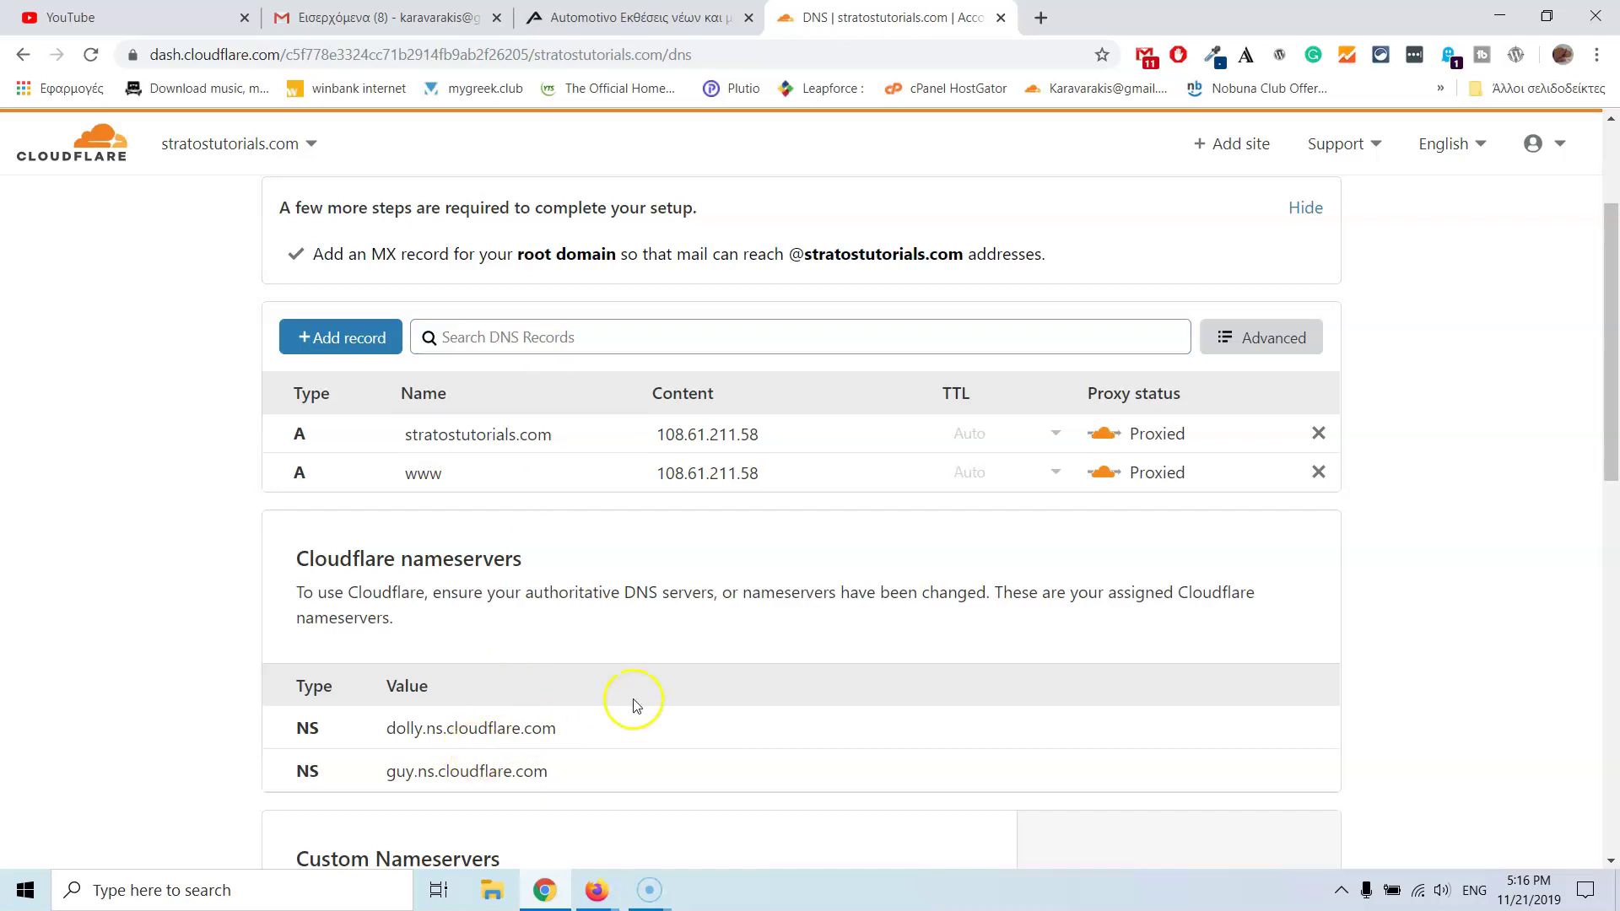
- Copy dolly.ns.cloudflare.com from Cloudflare into Namecheap's Nameserver 1
left_click_drag(596, 730, 386, 738)
key("ctrl+c")
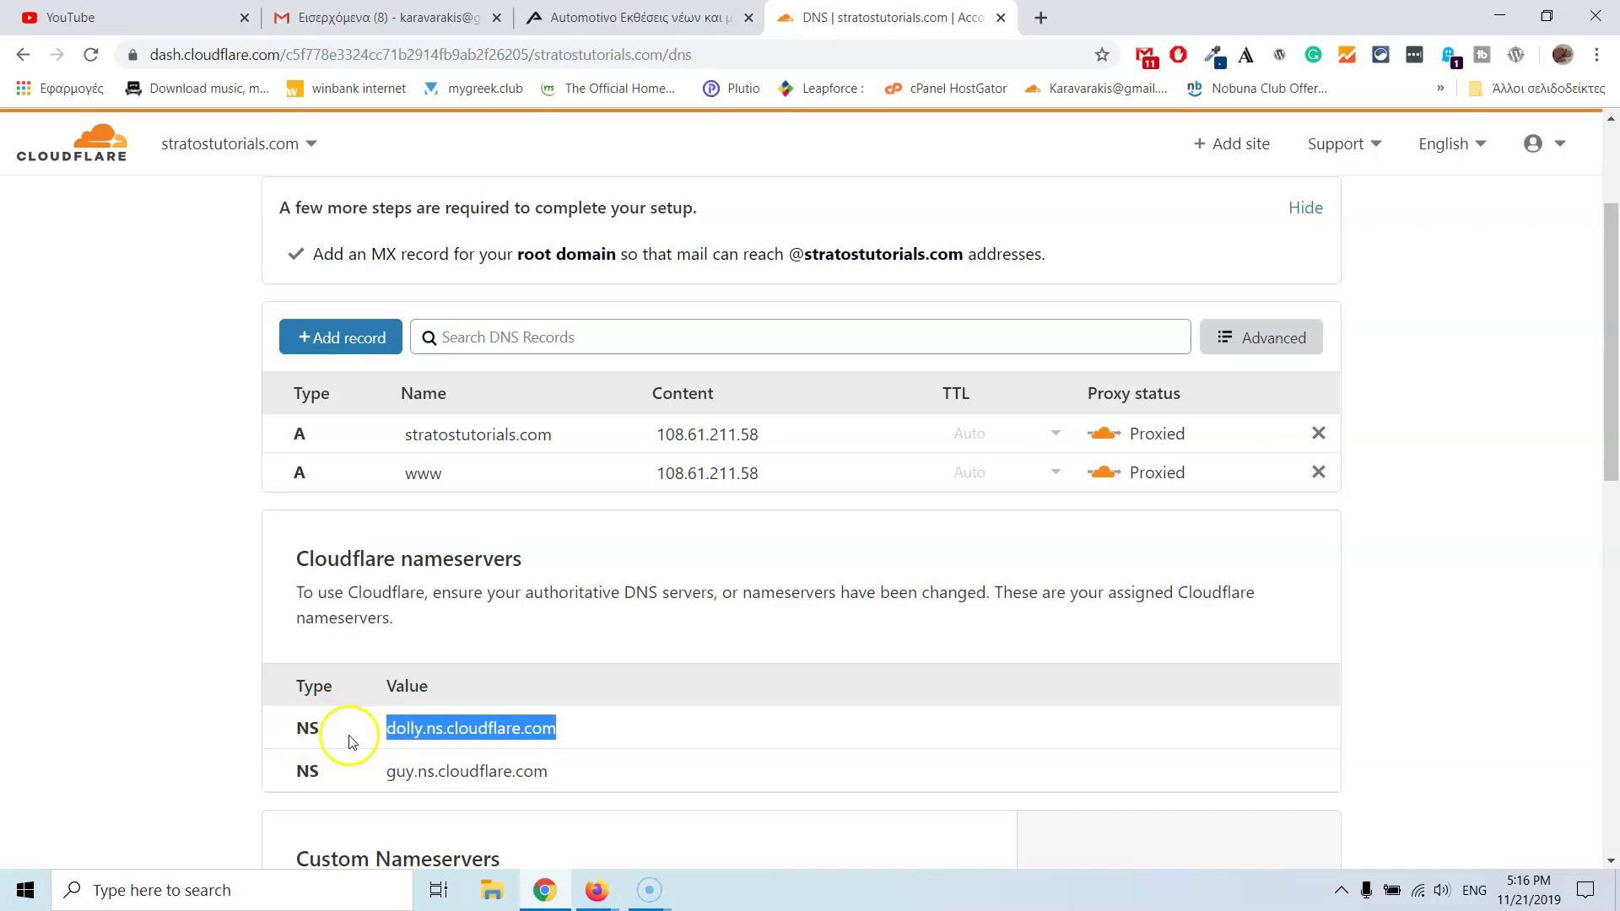
left_click(597, 891)
left_click(547, 818)
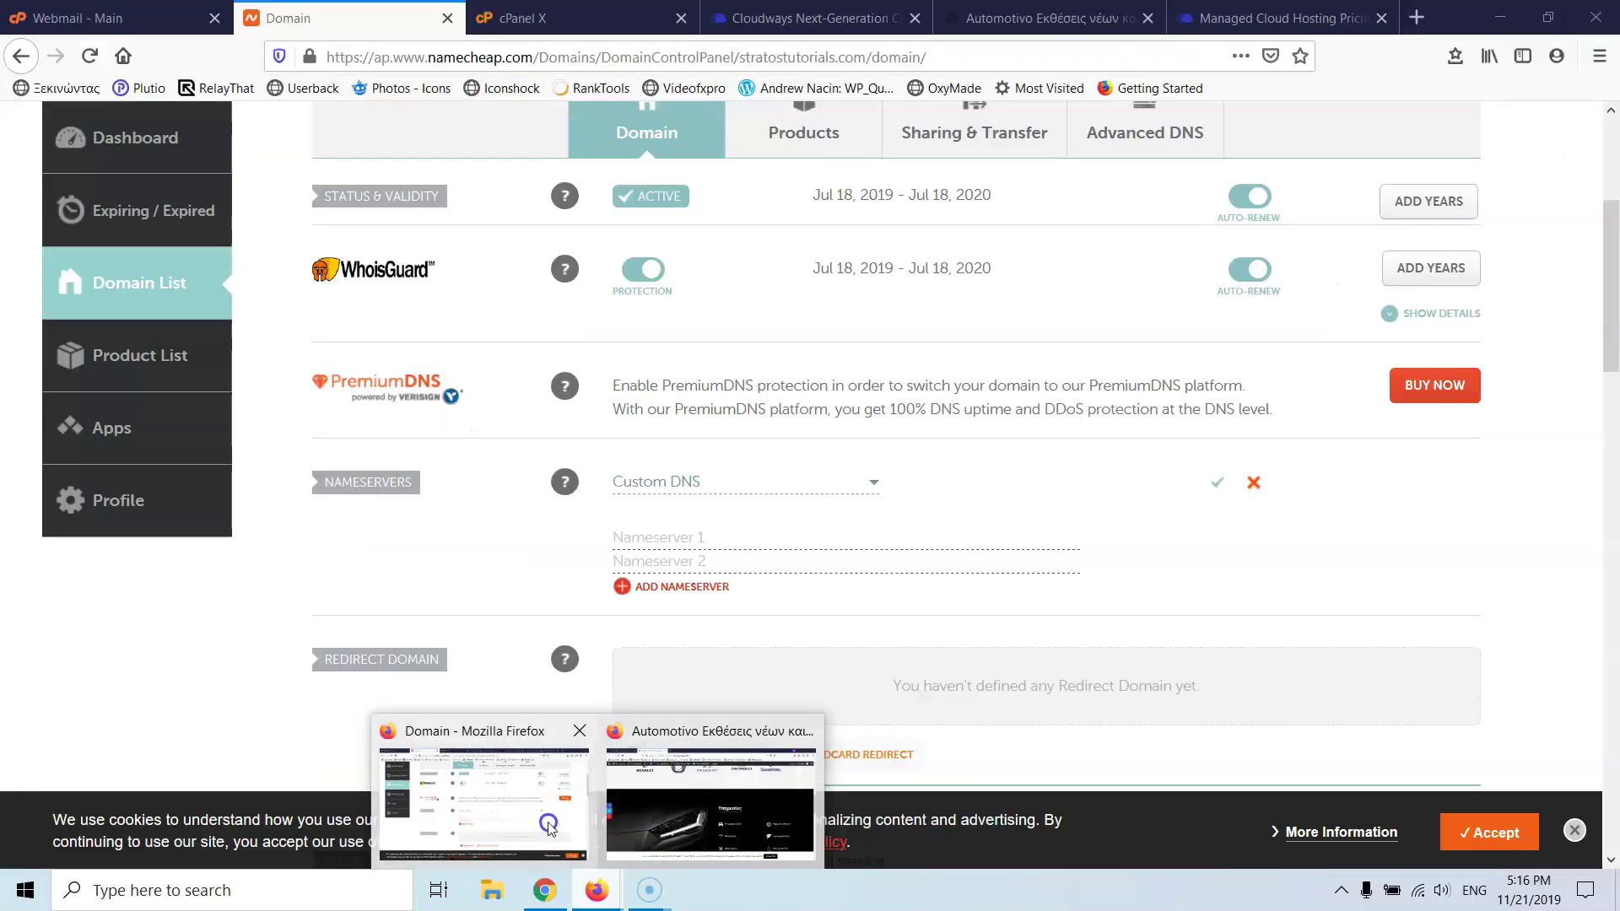
left_click(723, 537)
key("ctrl+v")
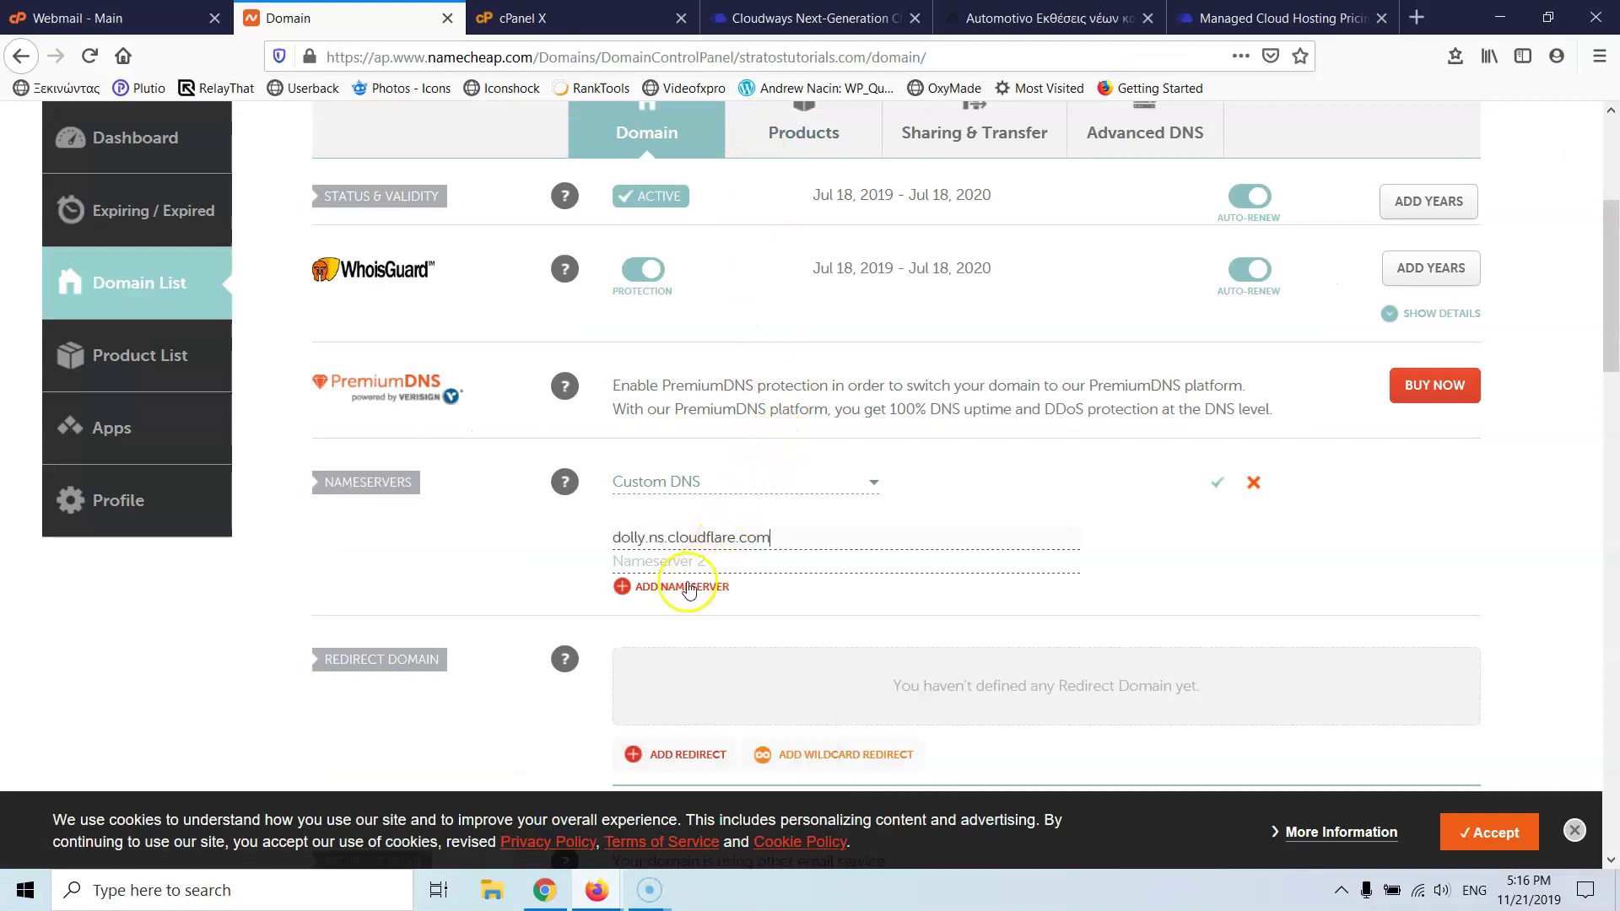
- Paste guy.ns.cloudflare.com into Nameserver 2 and save the custom nameservers
left_click(546, 892)
left_click_drag(556, 780, 391, 784)
key("ctrl+c")
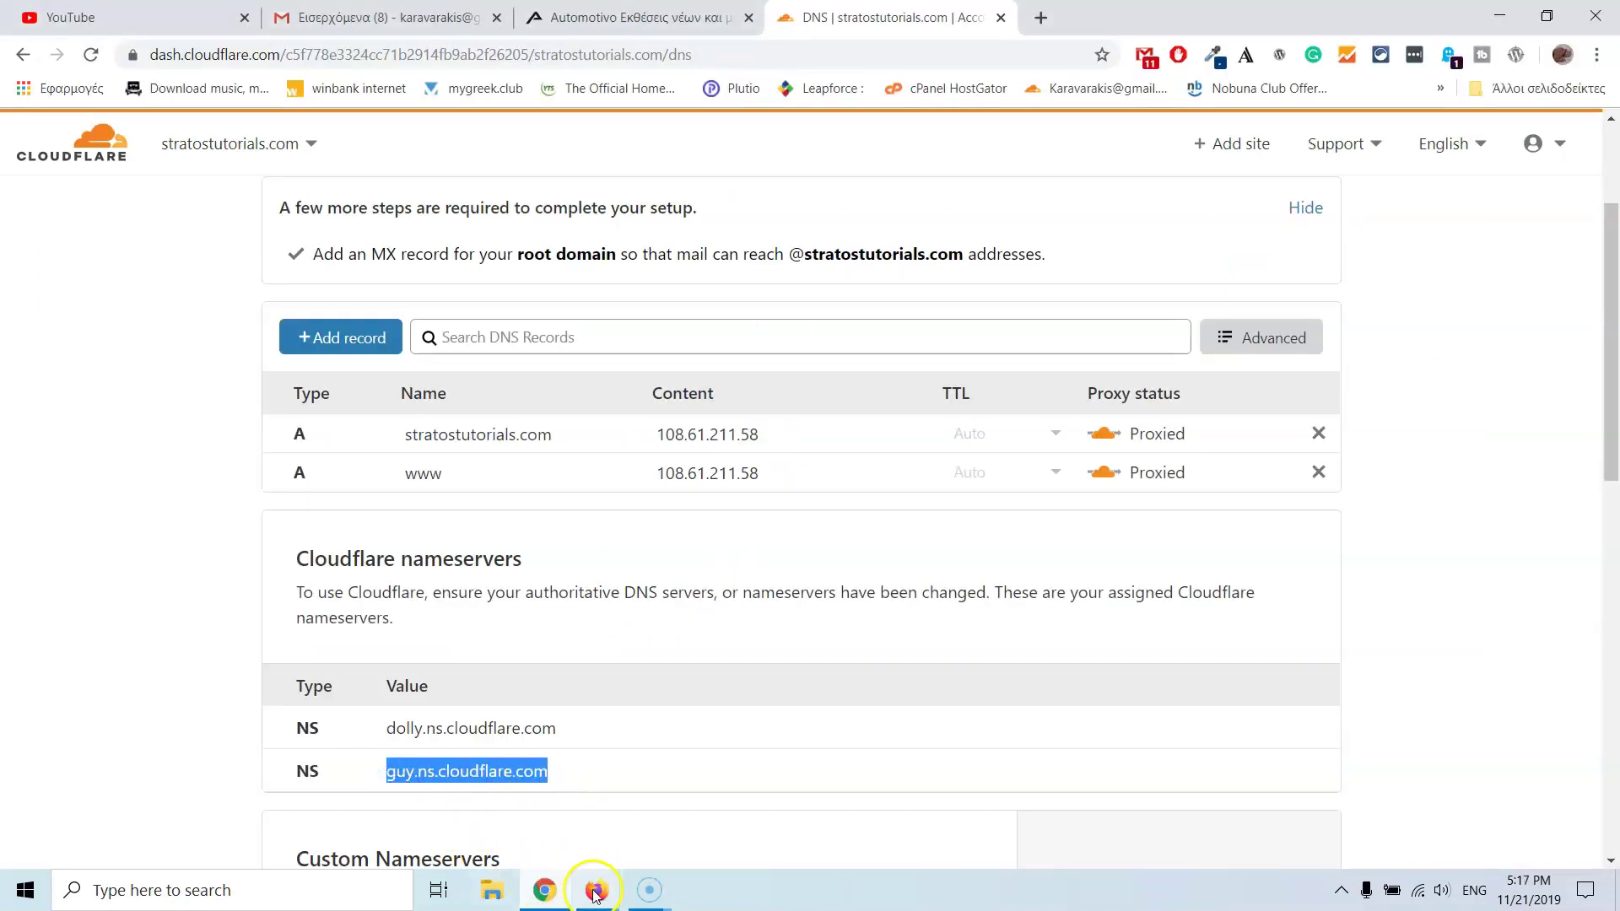
left_click(596, 890)
left_click(561, 785)
left_click(653, 562)
key("ctrl+v")
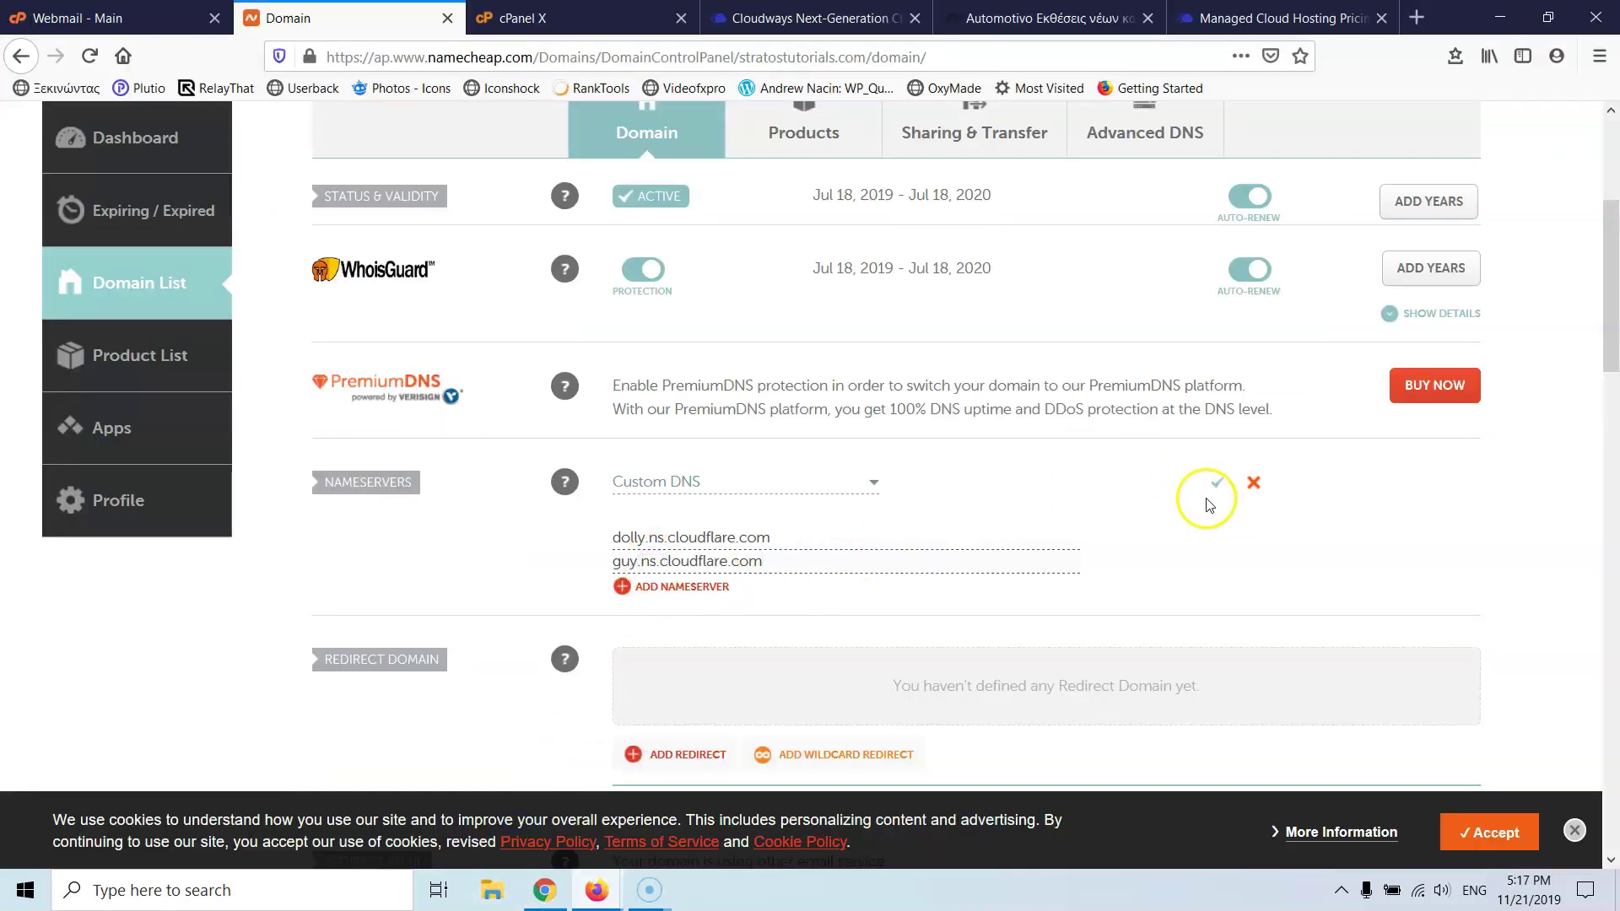
left_click(1216, 482)
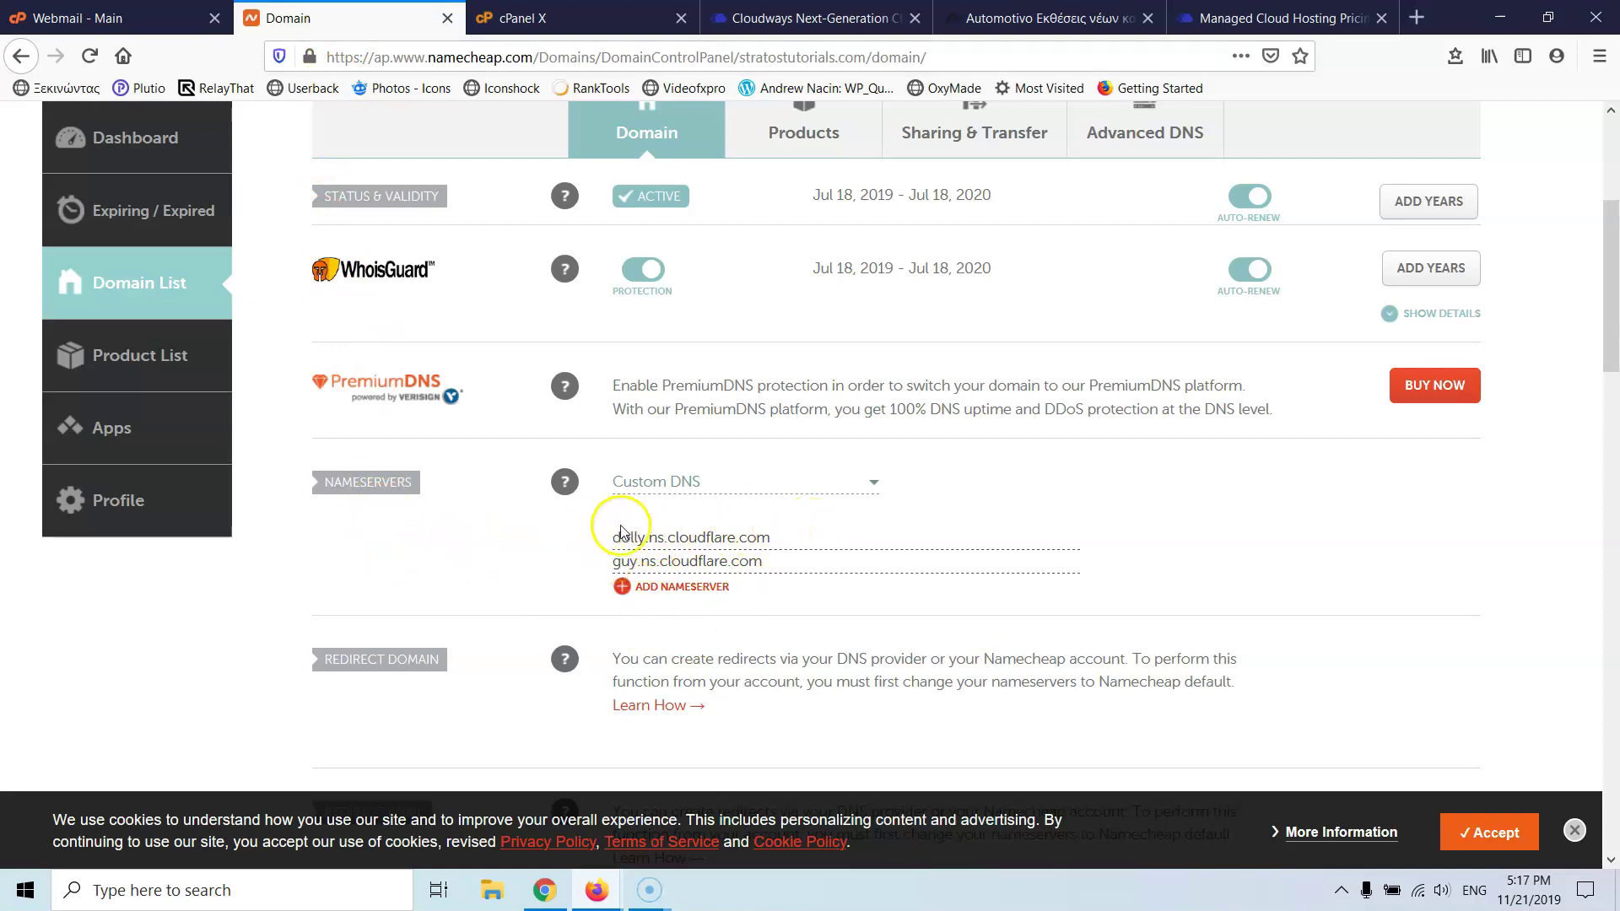
- Inspect the root A record's name stratostutorials.com and IP 108.61.211.58 in Cloudflare DNS
left_click(545, 889)
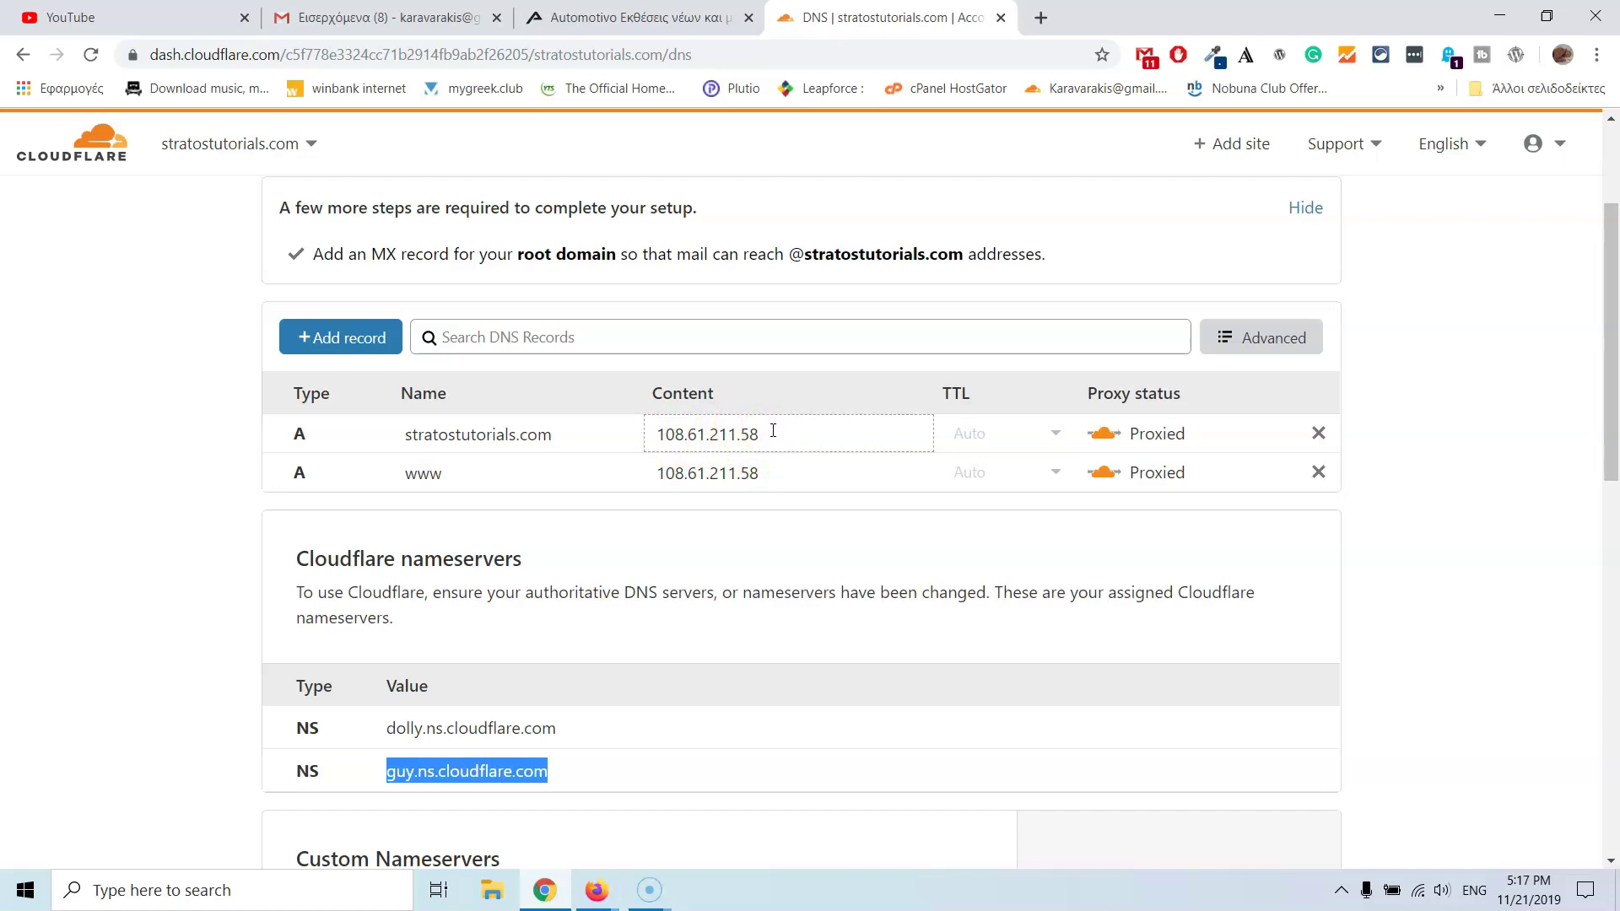
left_click_drag(773, 431, 397, 454)
left_click(542, 434)
left_click(571, 423)
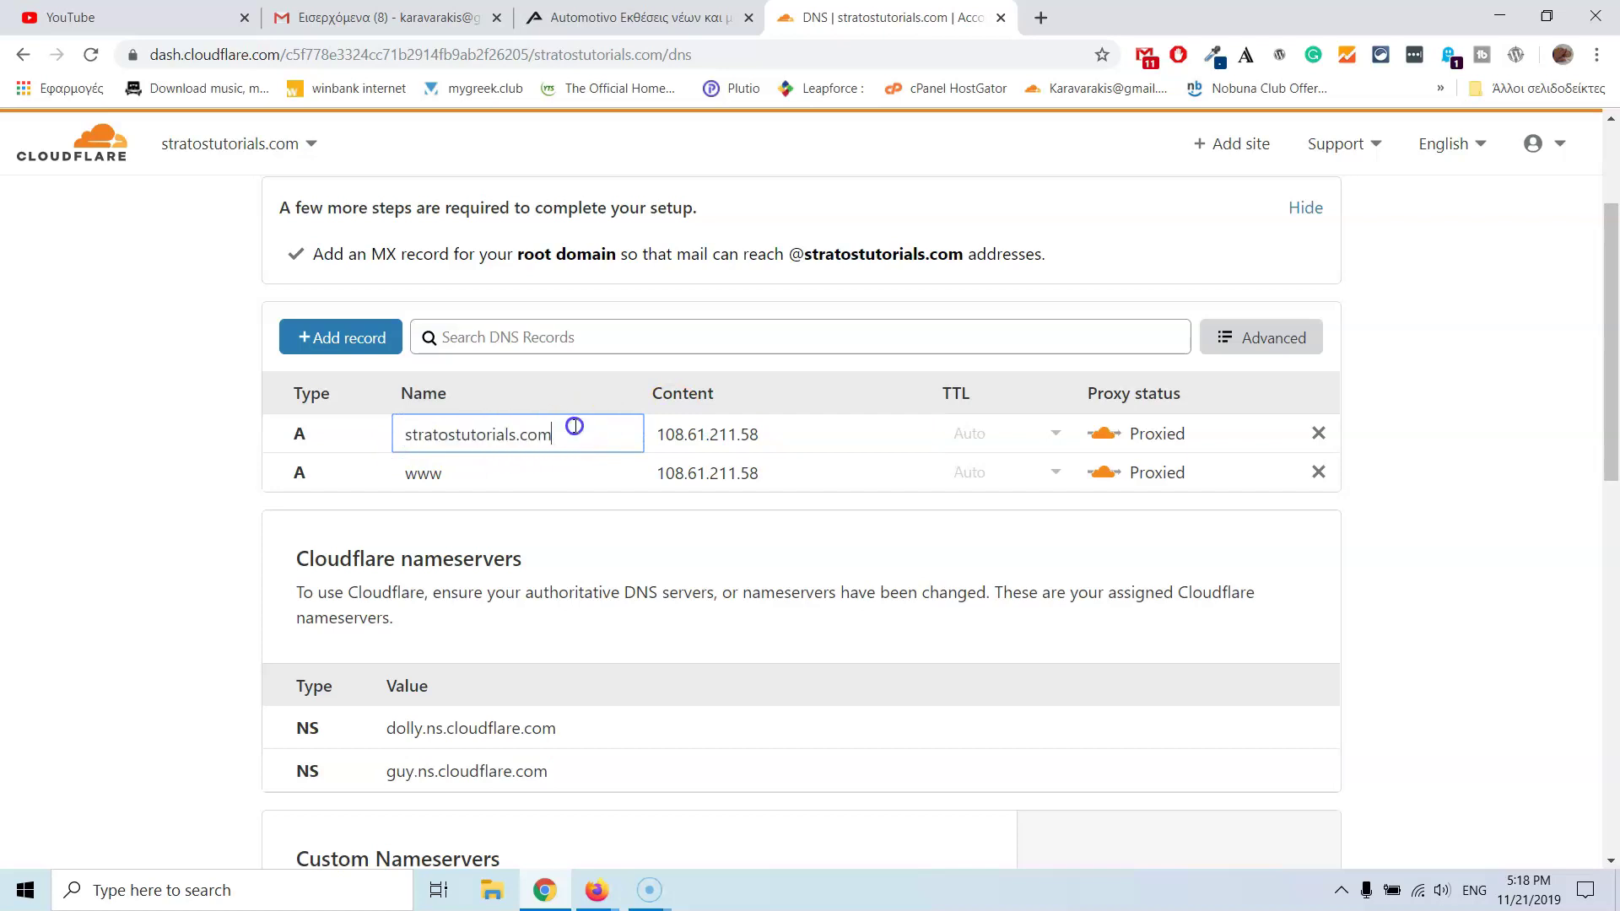
left_click(768, 435)
left_click_drag(768, 435, 388, 451)
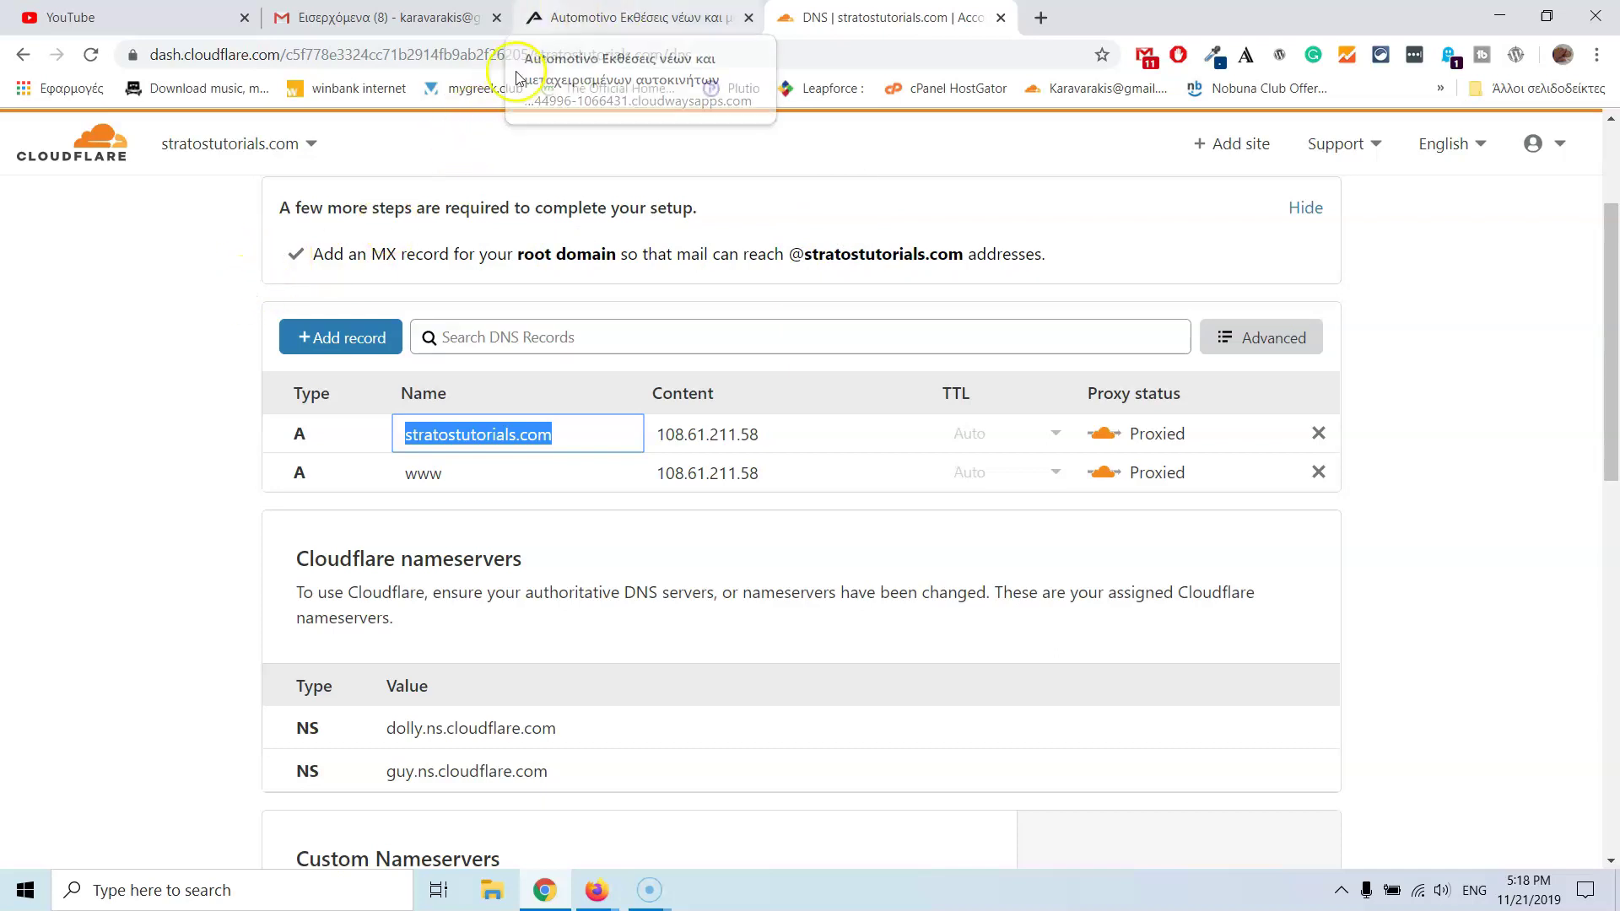
- Open the Stratos server's Master Credentials in Cloudways, showing public IP 136.244.87.186
left_click(576, 882)
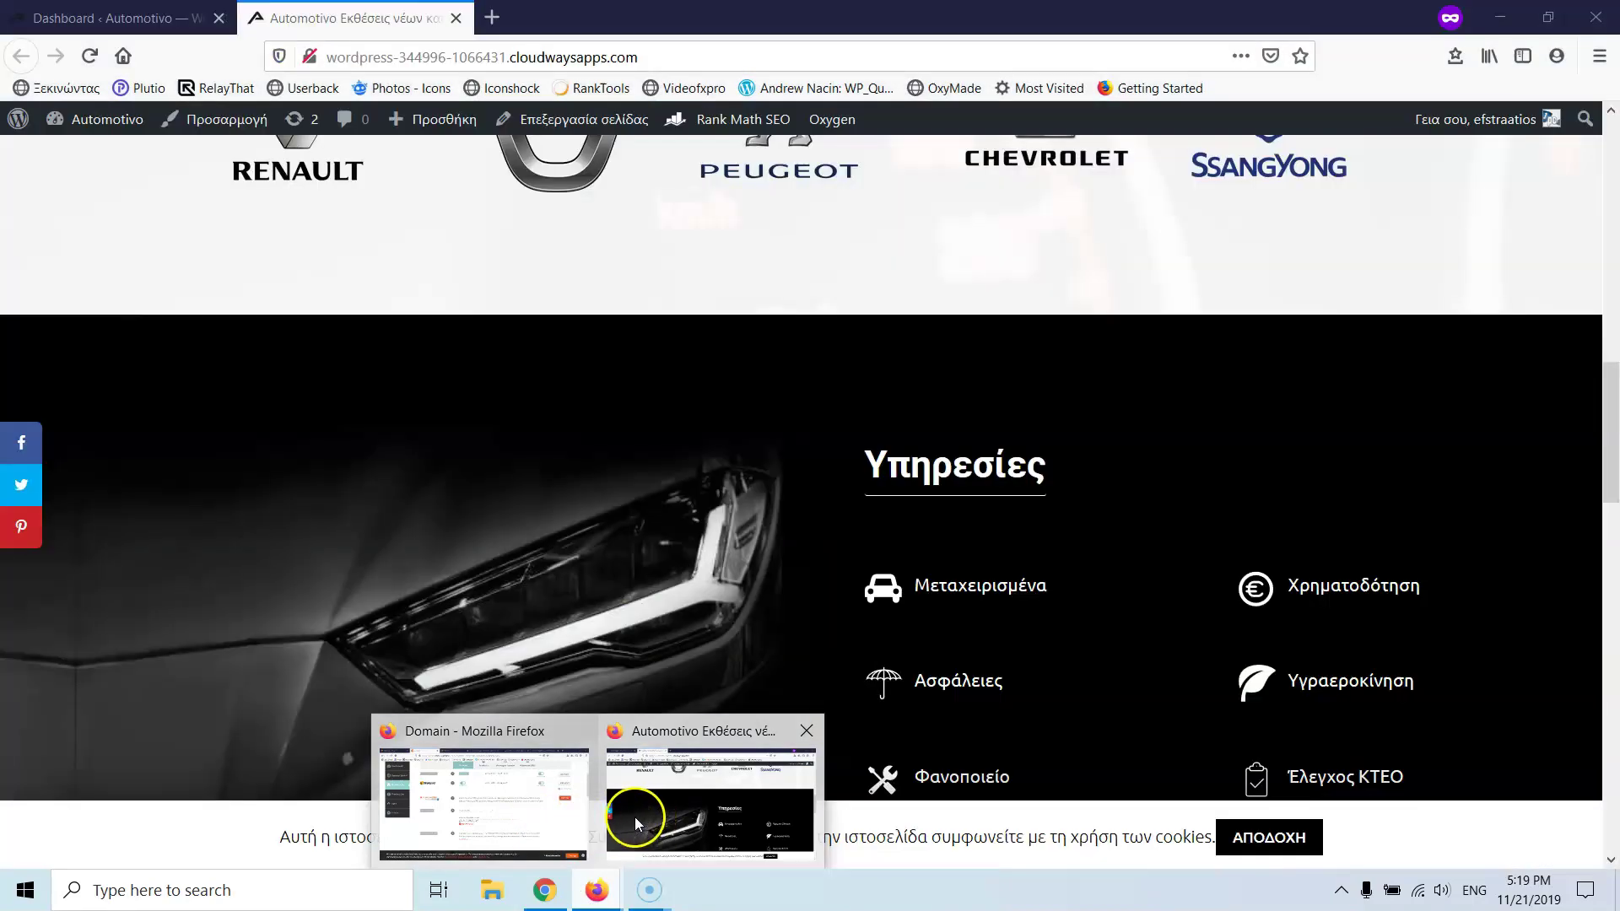
left_click(525, 823)
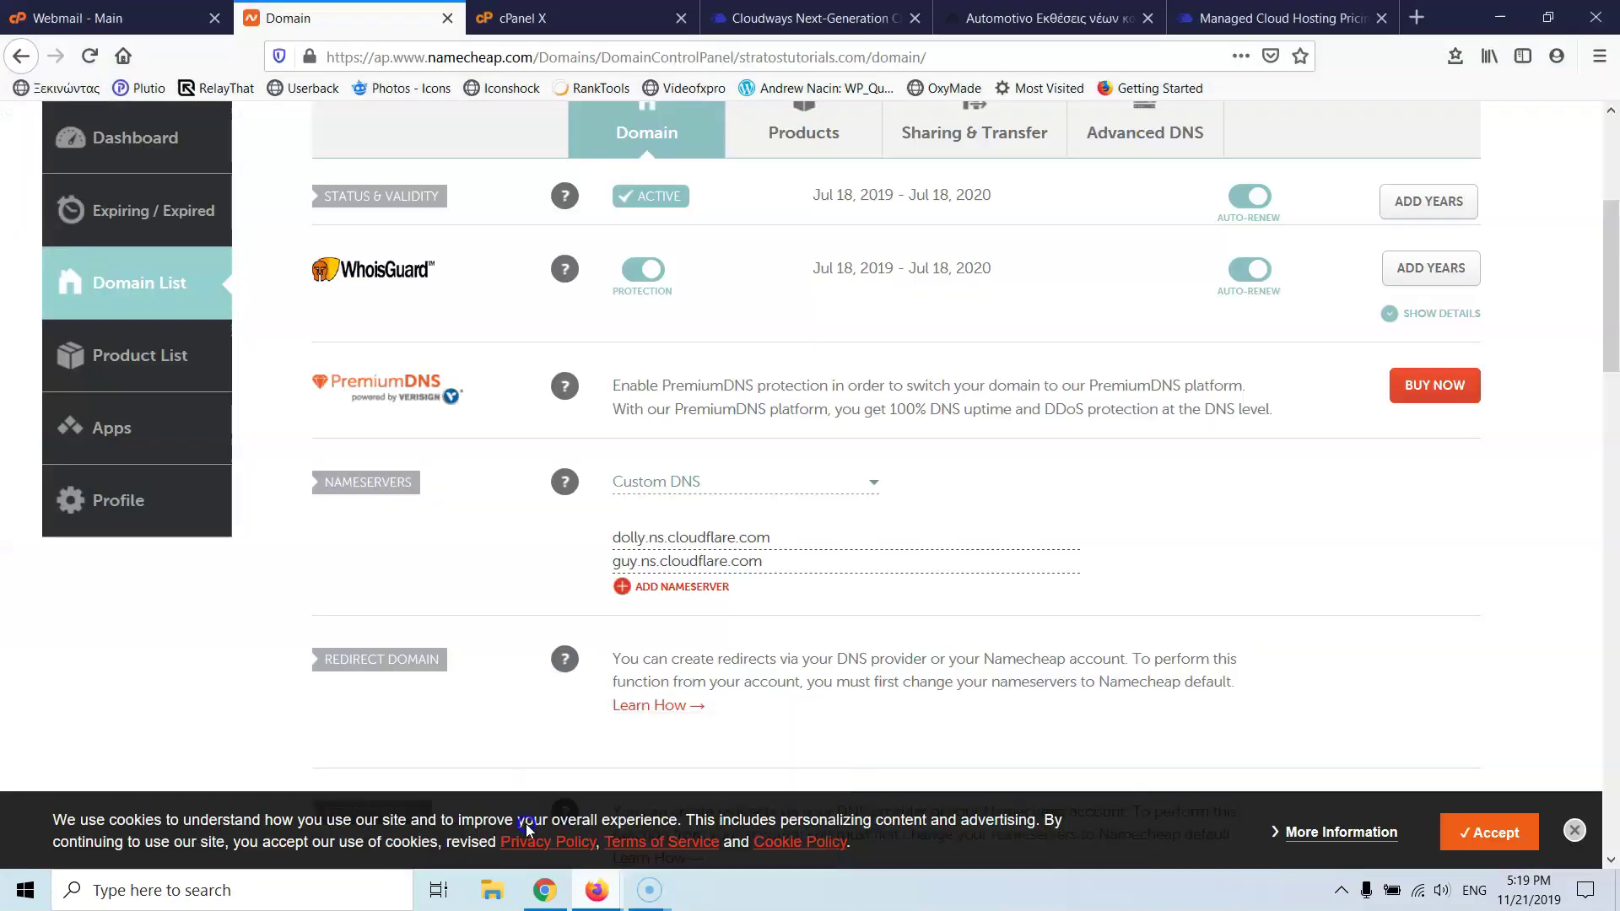
left_click(731, 10)
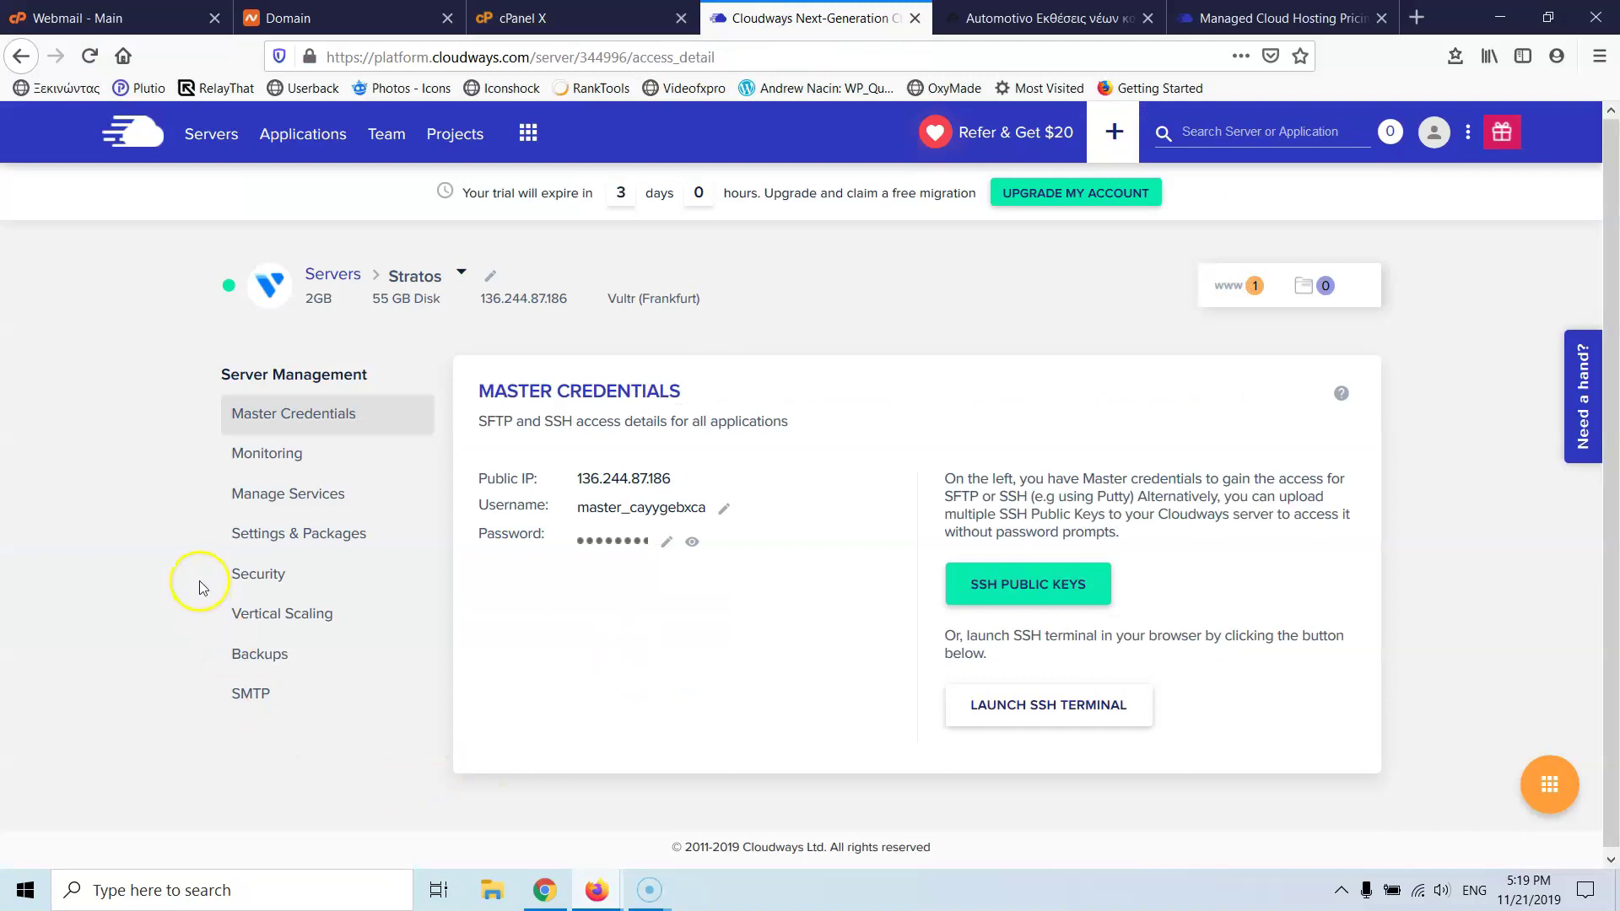